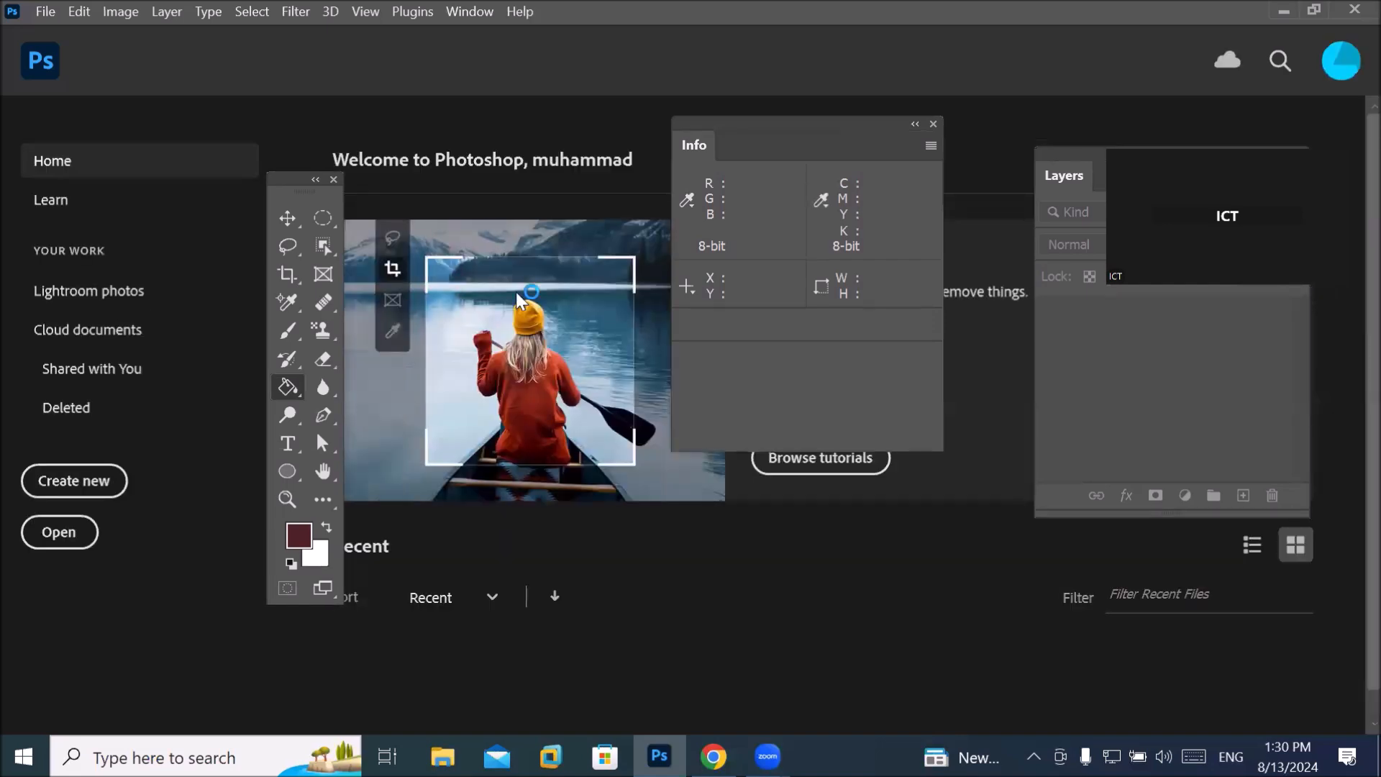
Reset the Essentials workspace, dismissing the preset syncing notice, and expand the tools into two columns.
click(82, 484)
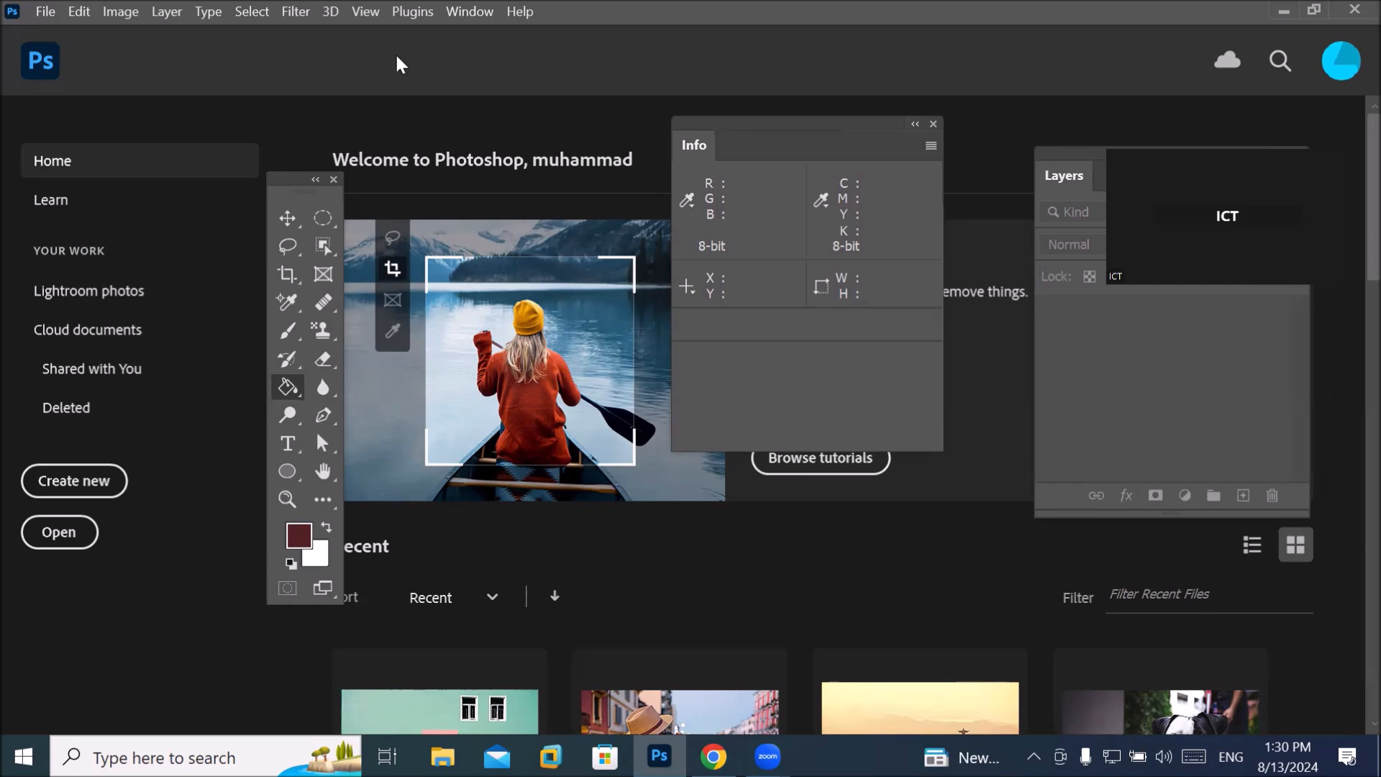
click(469, 11)
mouse_move(579, 50)
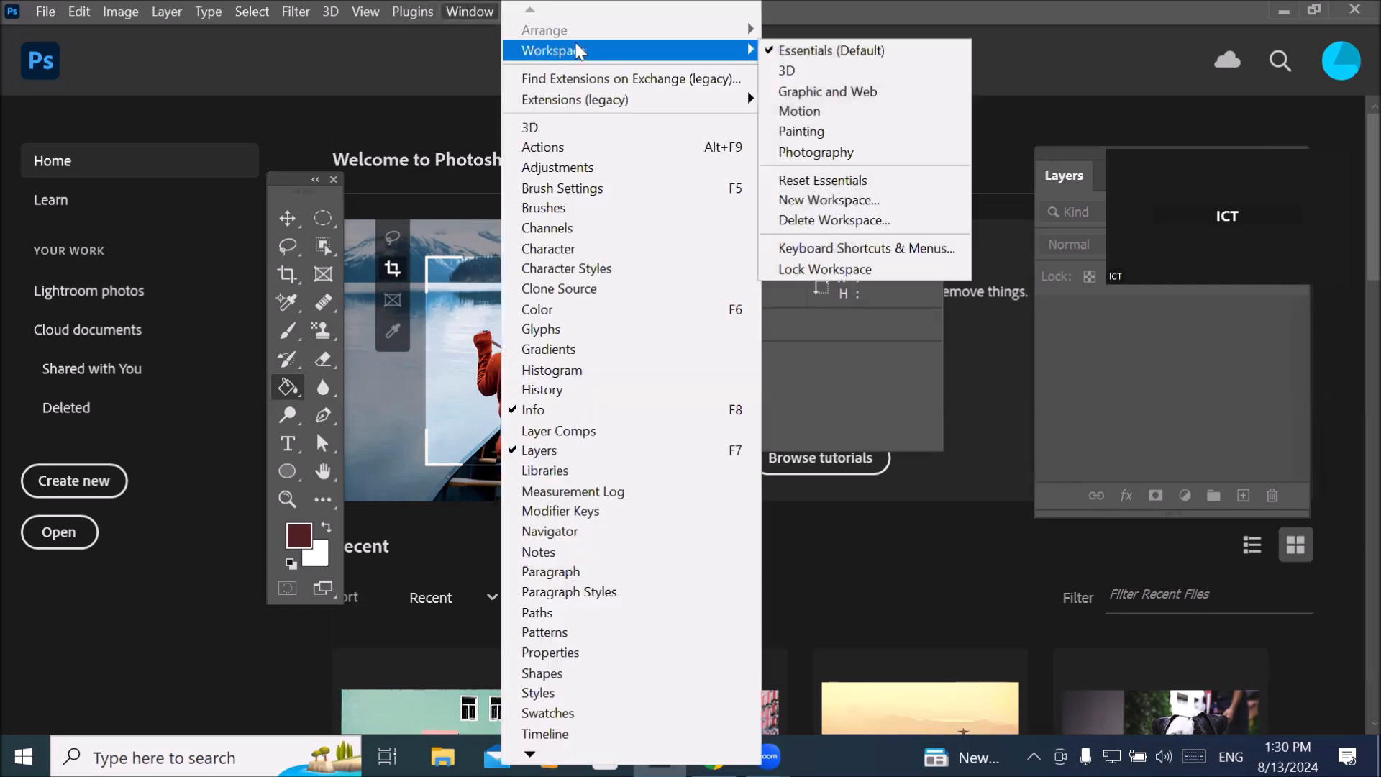
click(851, 181)
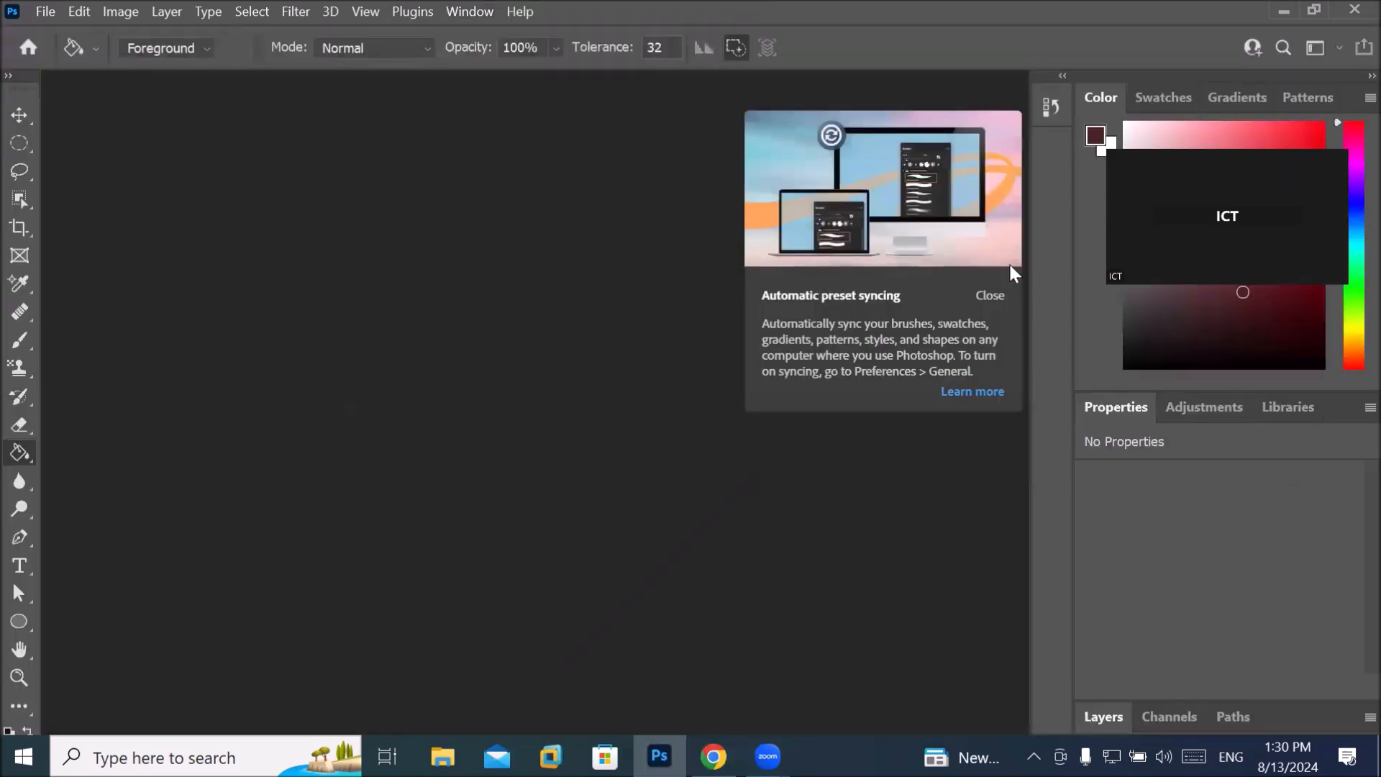
click(992, 295)
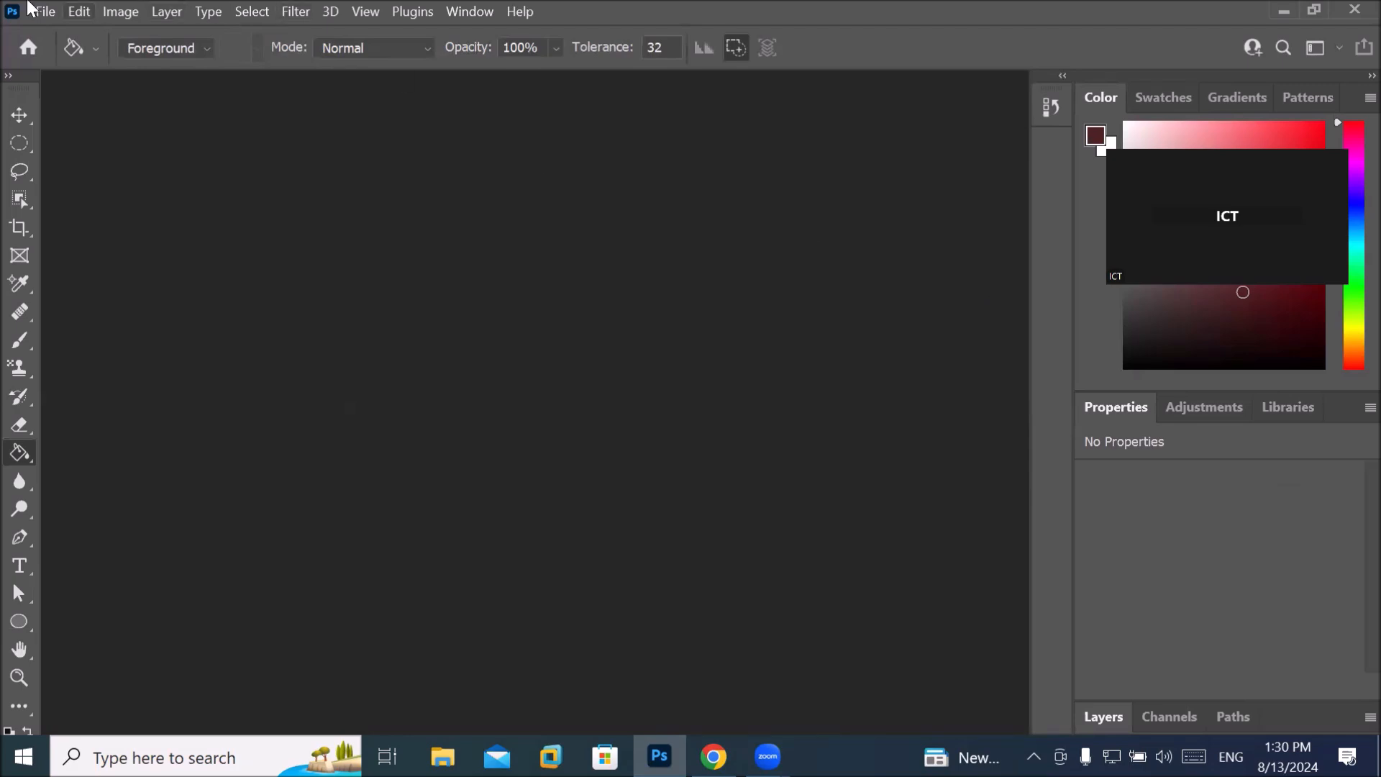
click(8, 76)
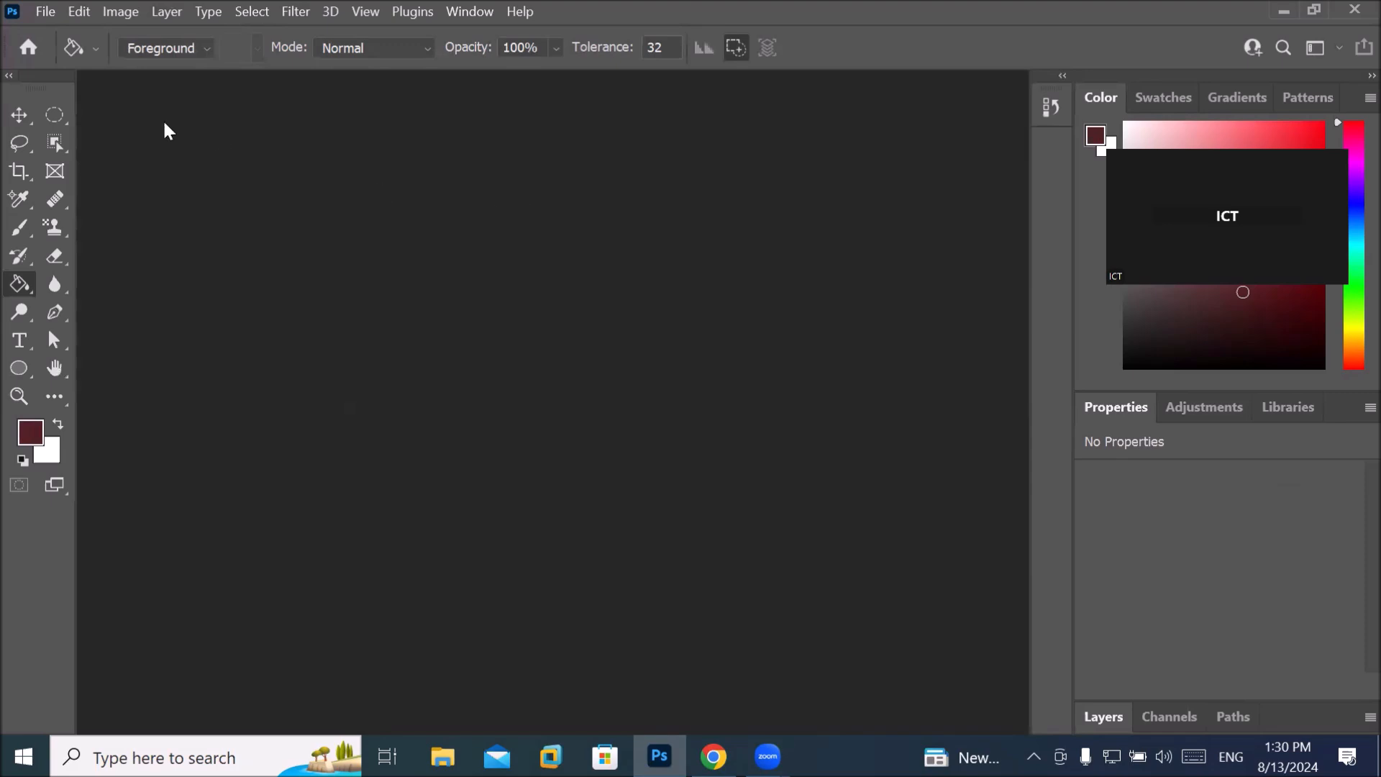
Create a Letter print document, 8.5 x 11 inches at 300 pixels/inch in RGB Color with a white background and artboards enabled.
click(43, 13)
click(64, 32)
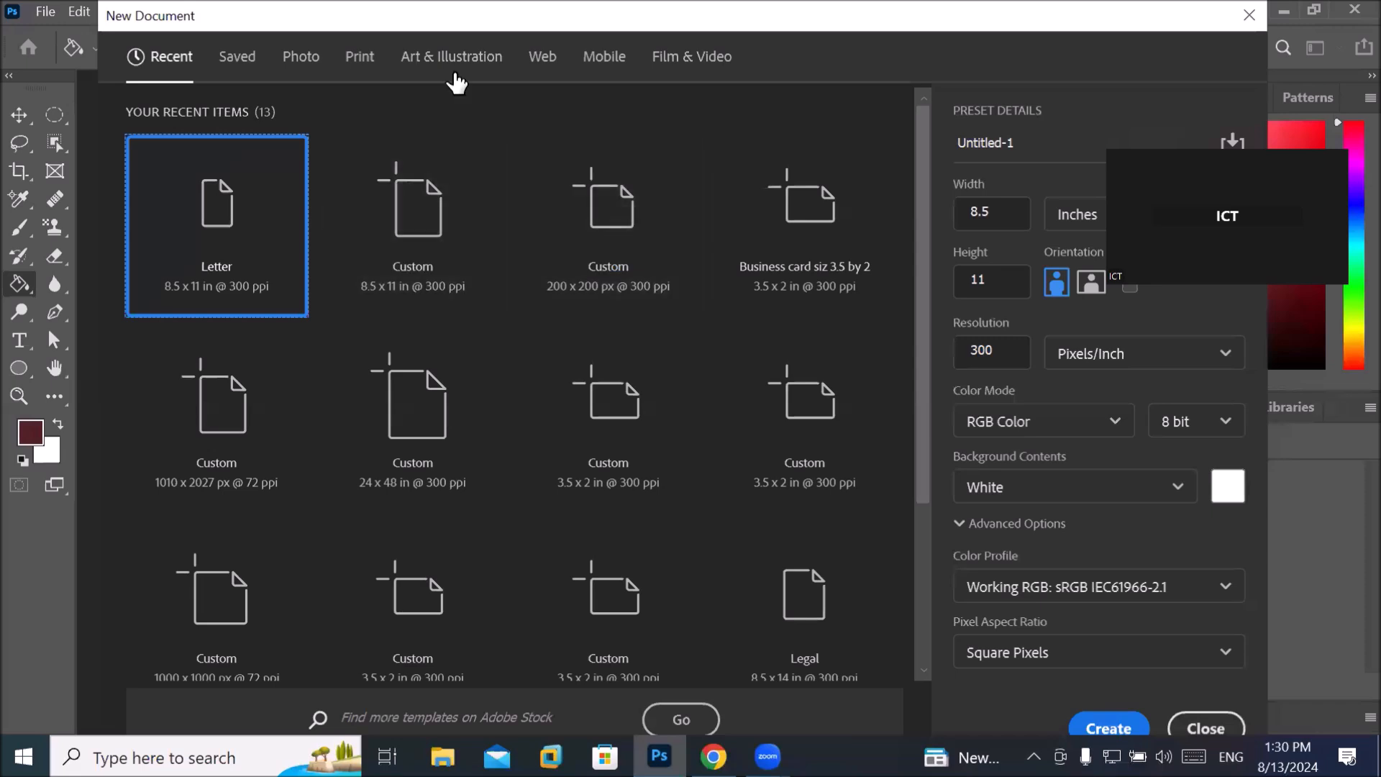
click(359, 64)
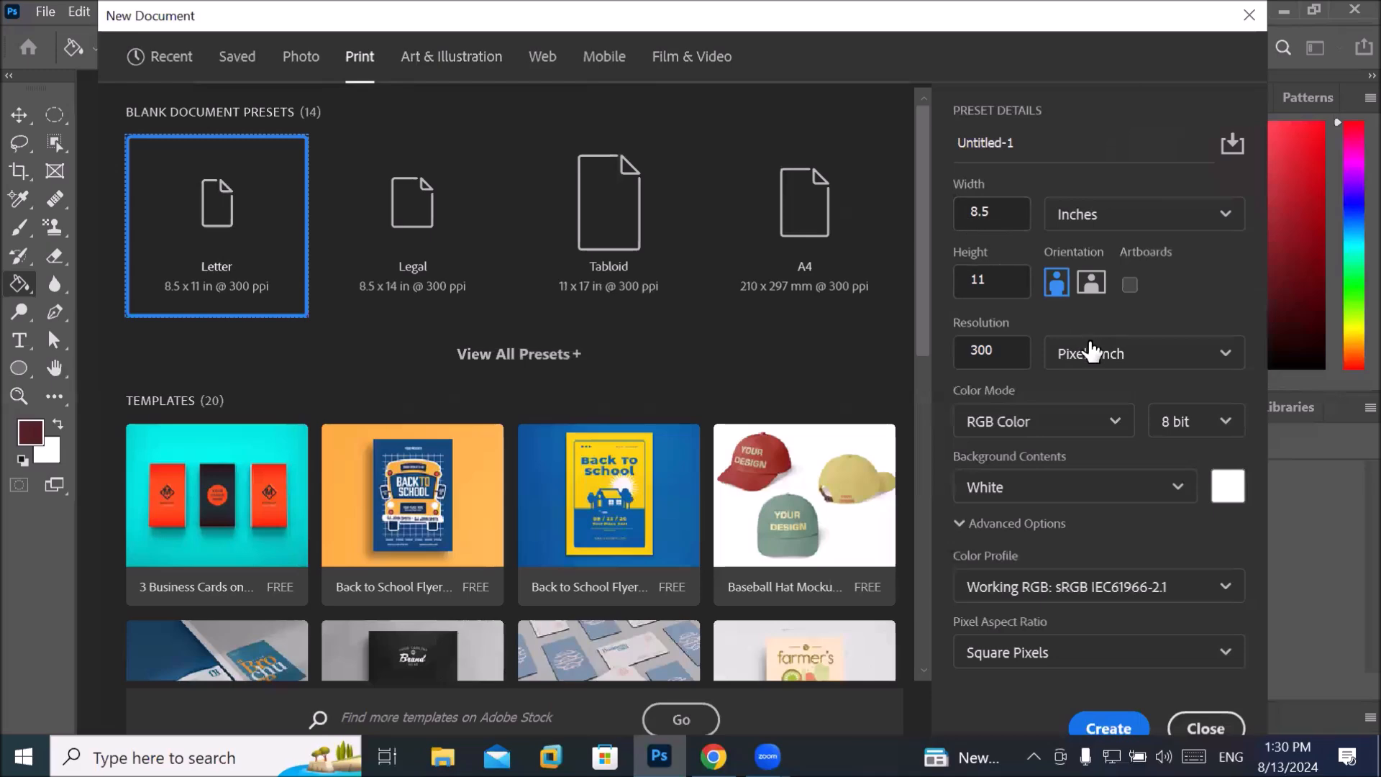
click(1112, 421)
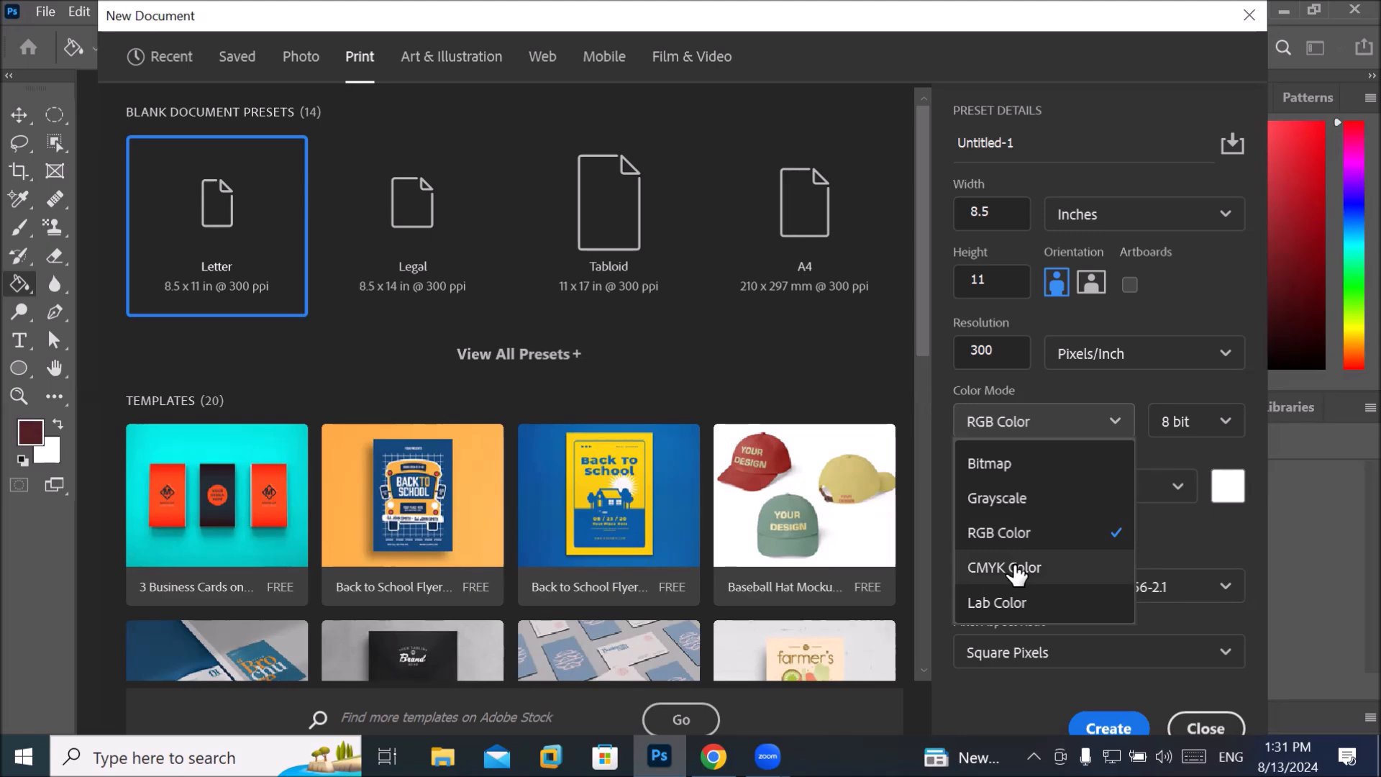
click(1016, 570)
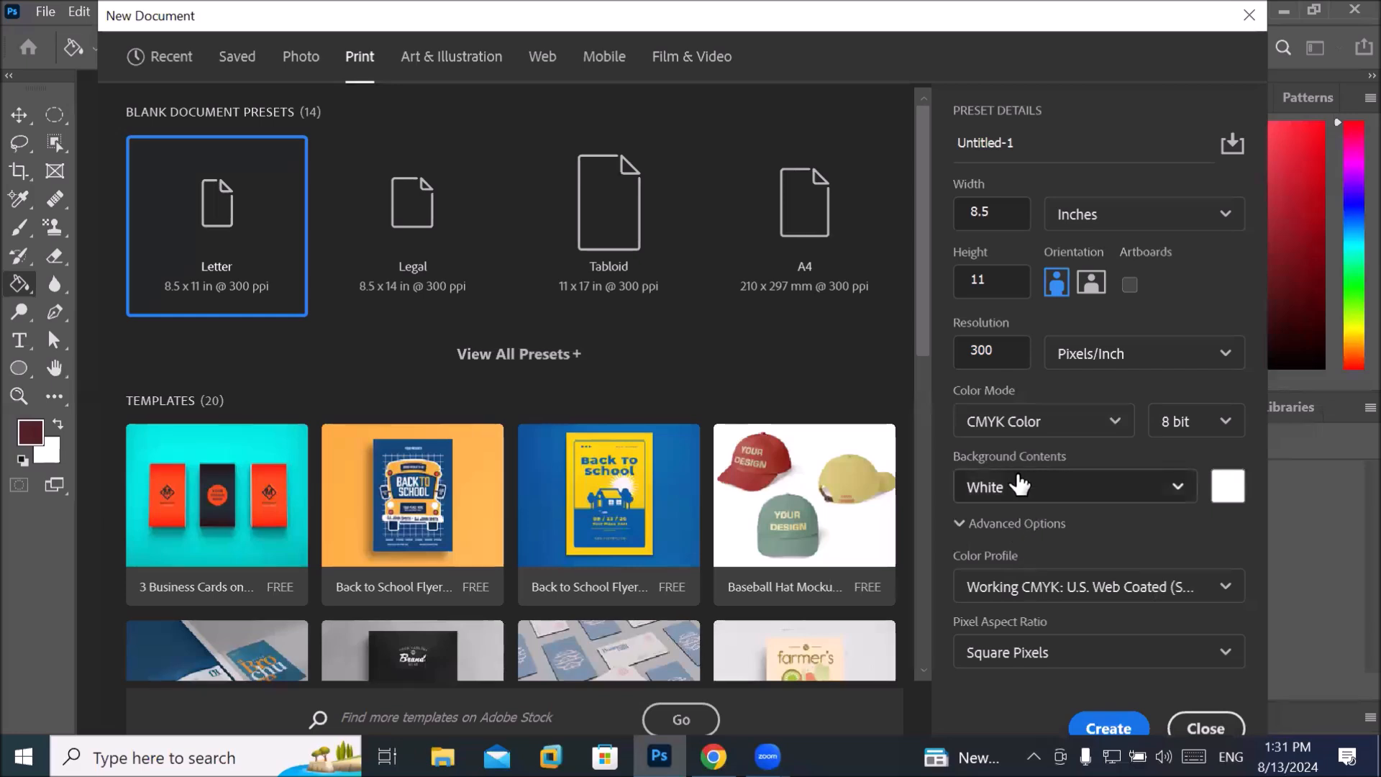
click(1130, 285)
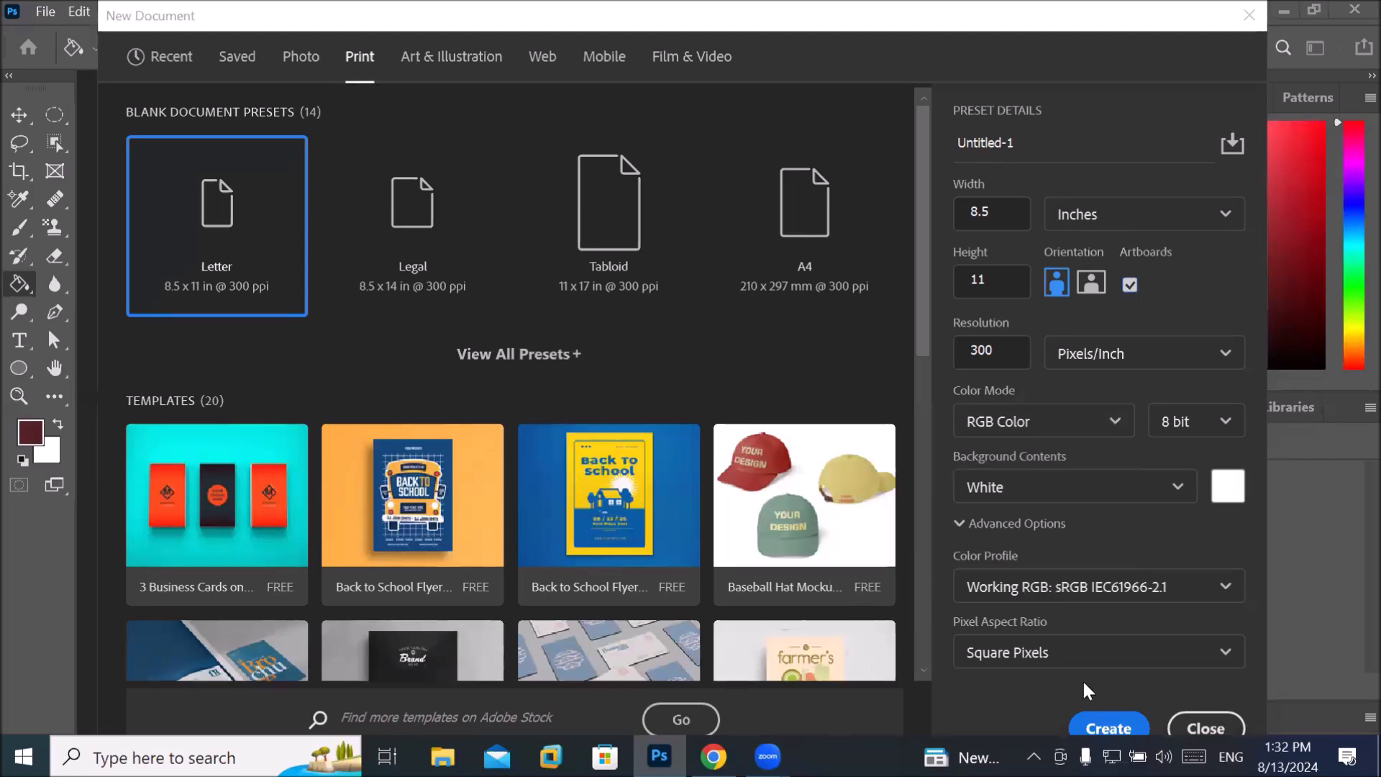
click(1095, 730)
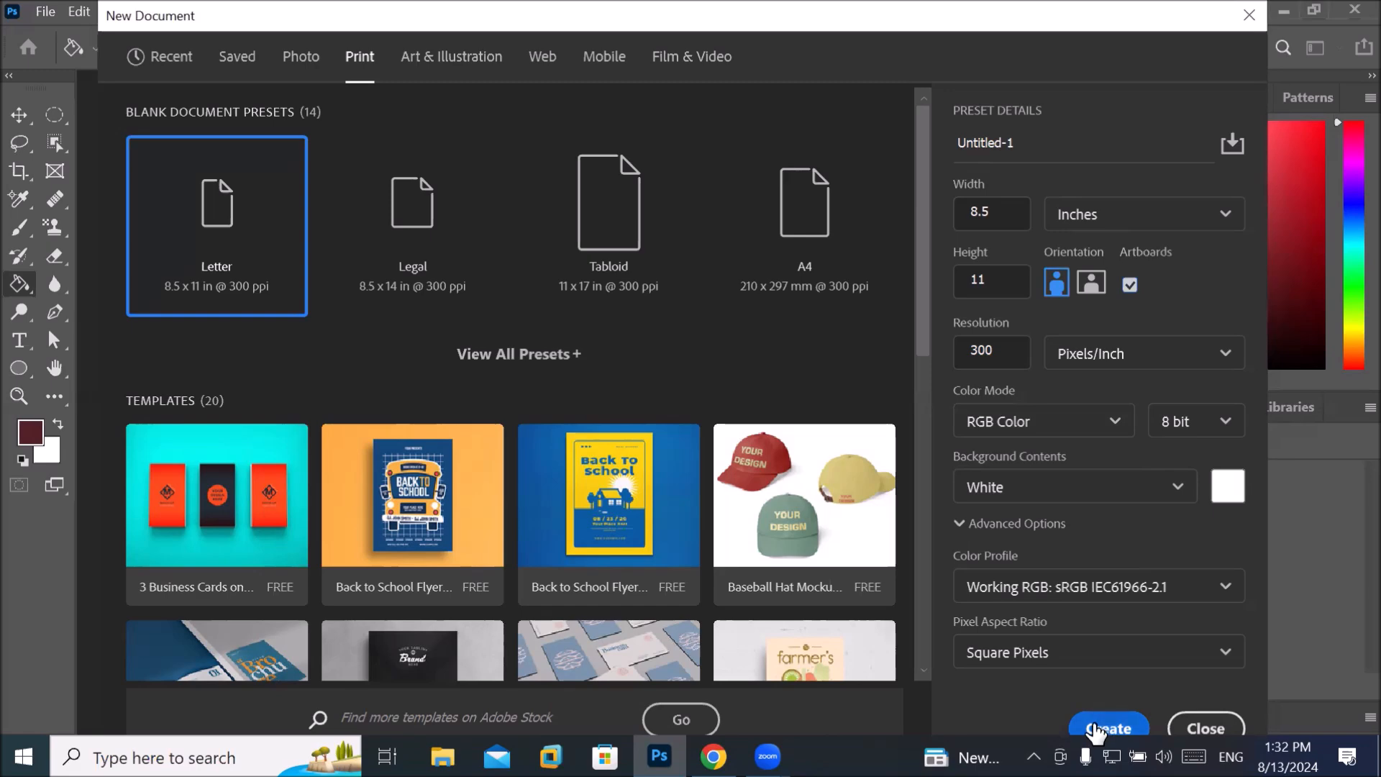
click(1095, 730)
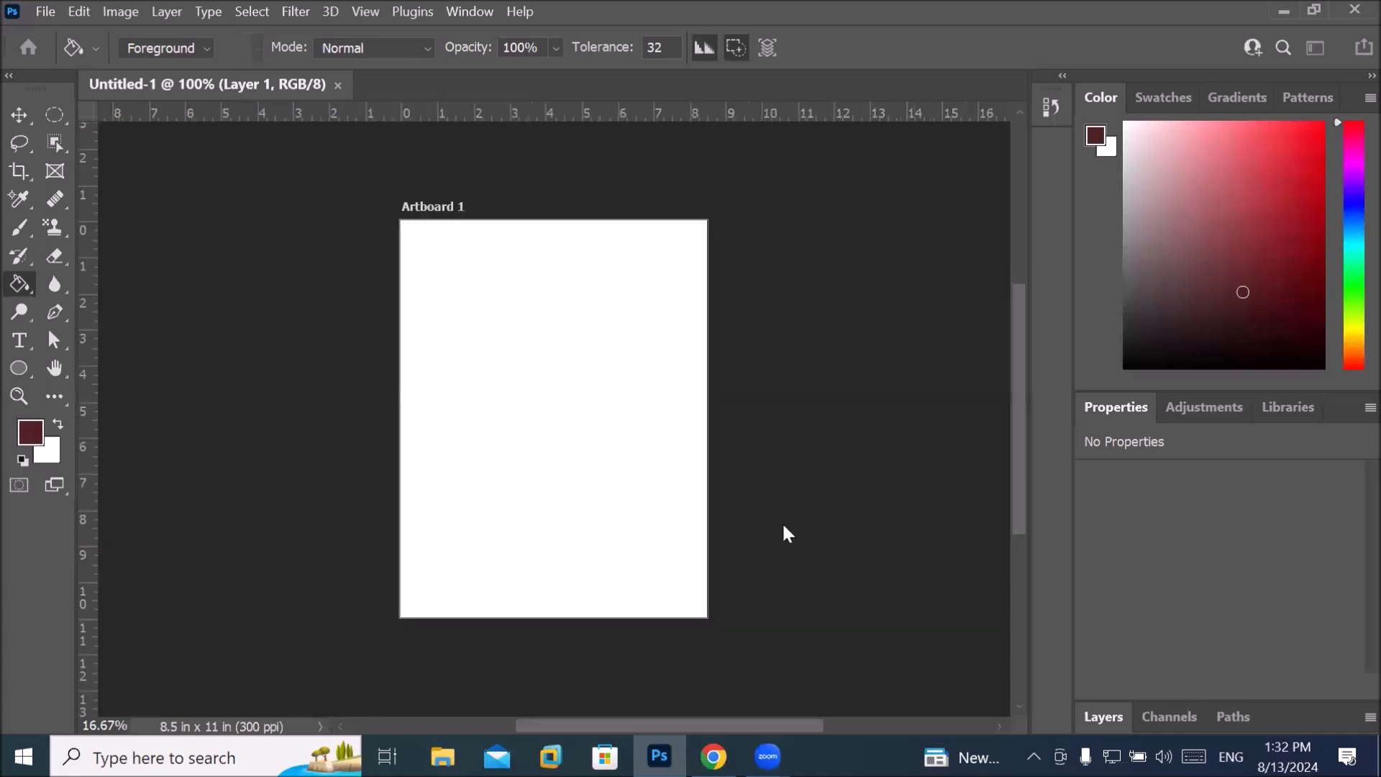
Float the Layers panel with Artboard 1 collapsed, and undock the tools beside the canvas.
click(1103, 717)
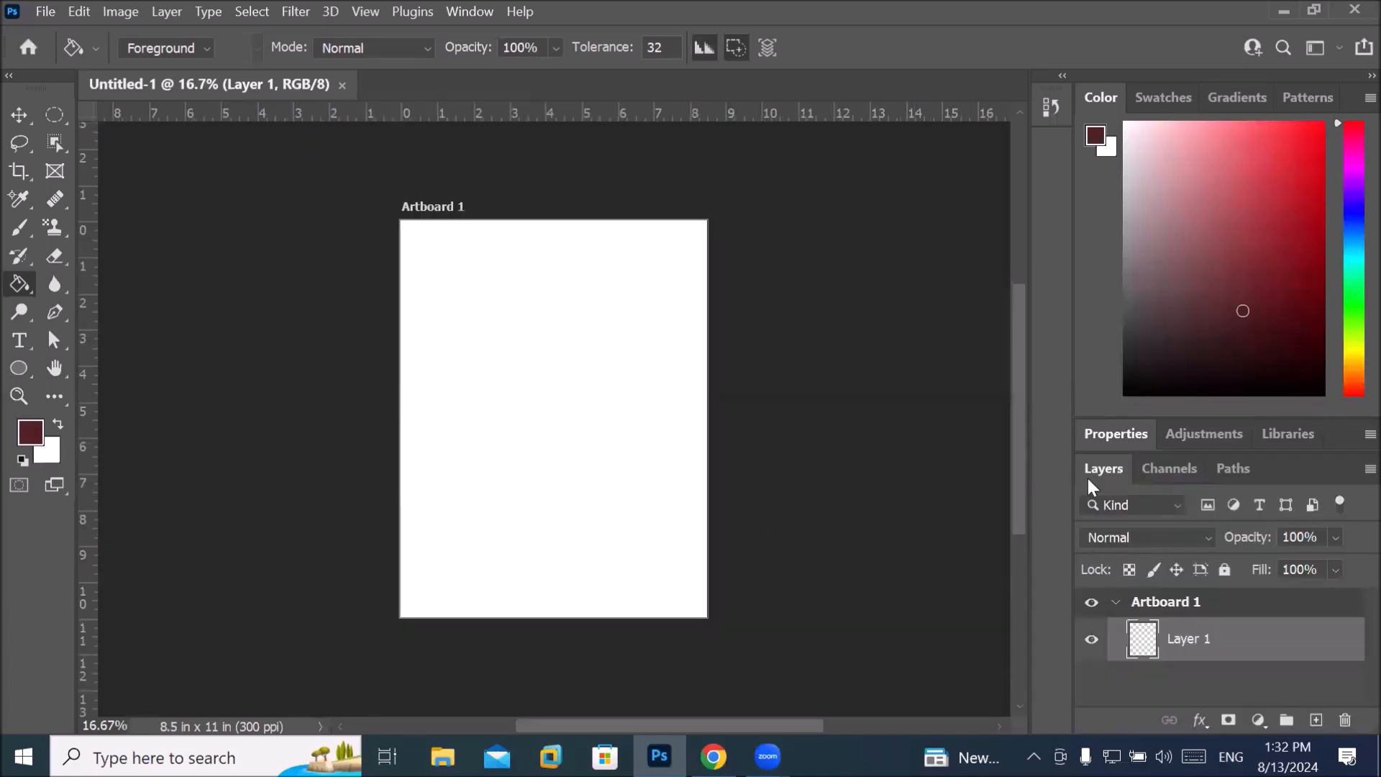
drag(1113, 472, 816, 222)
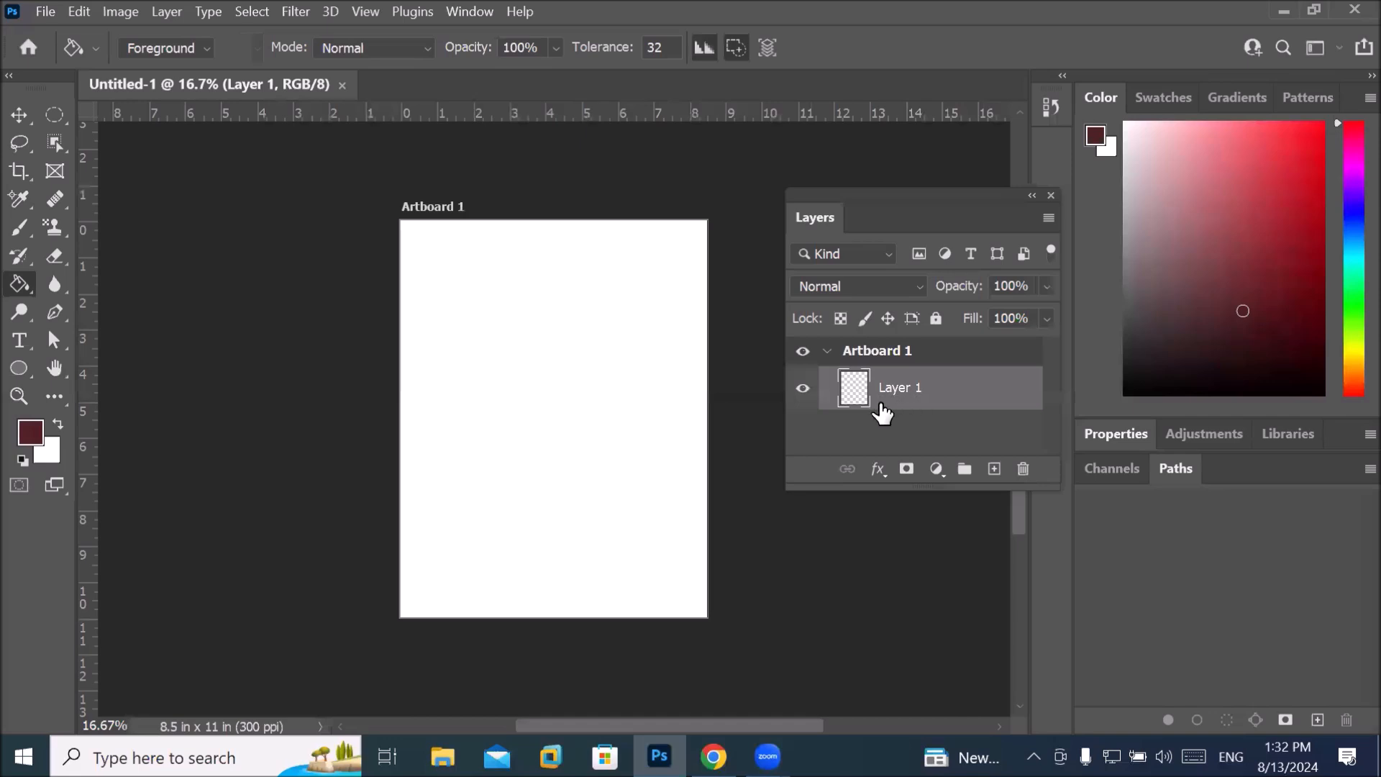
click(827, 351)
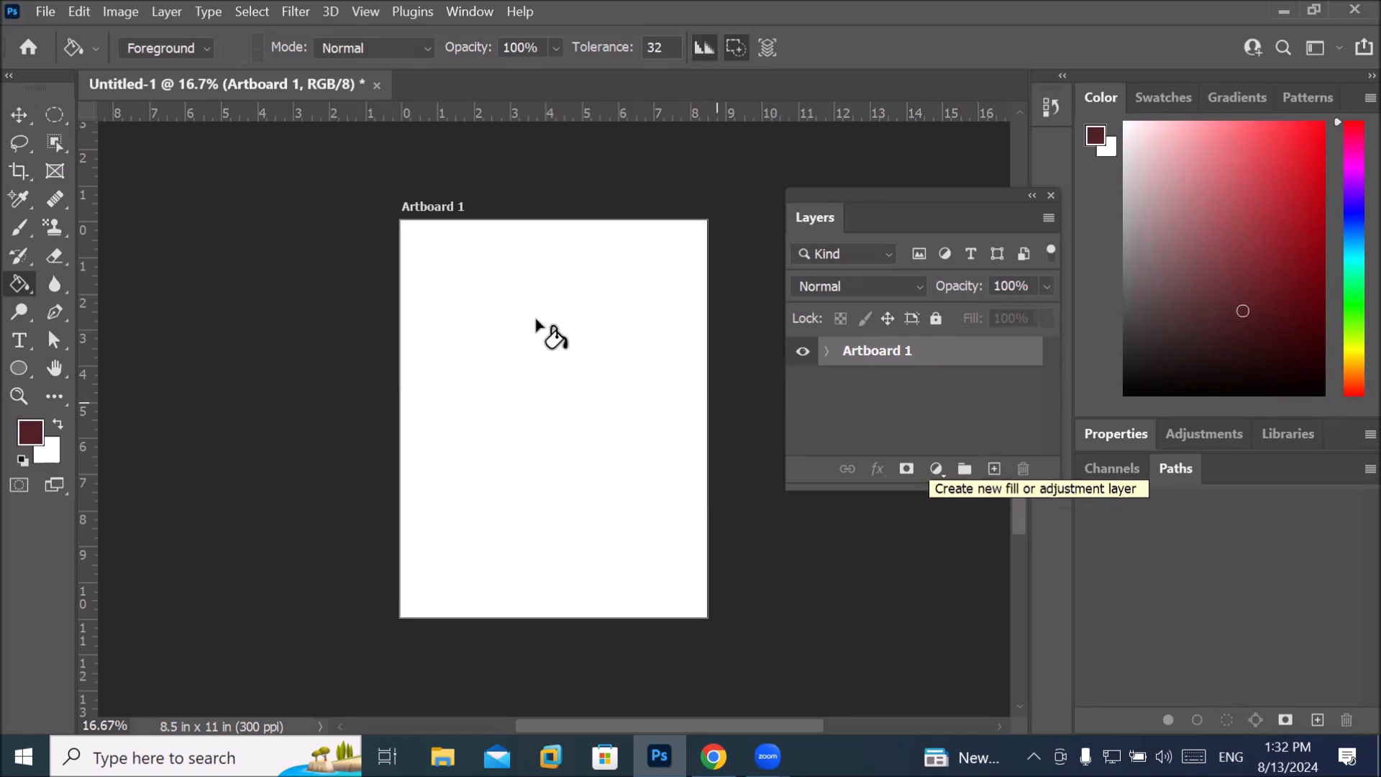
drag(40, 88, 251, 146)
Add a second 8.5 x 11 inch artboard directly to the right of Artboard 1 with the Artboard tool.
click(229, 180)
right_click(232, 189)
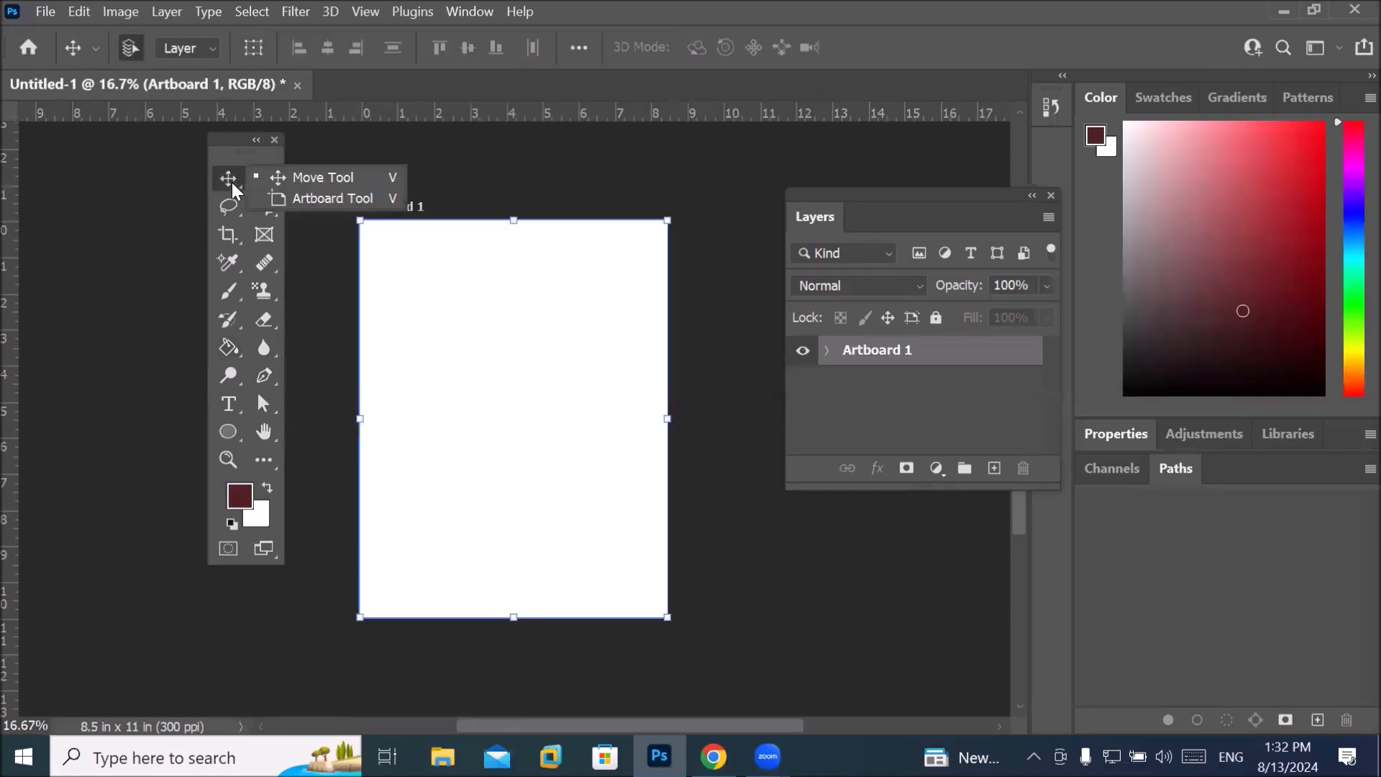
click(310, 208)
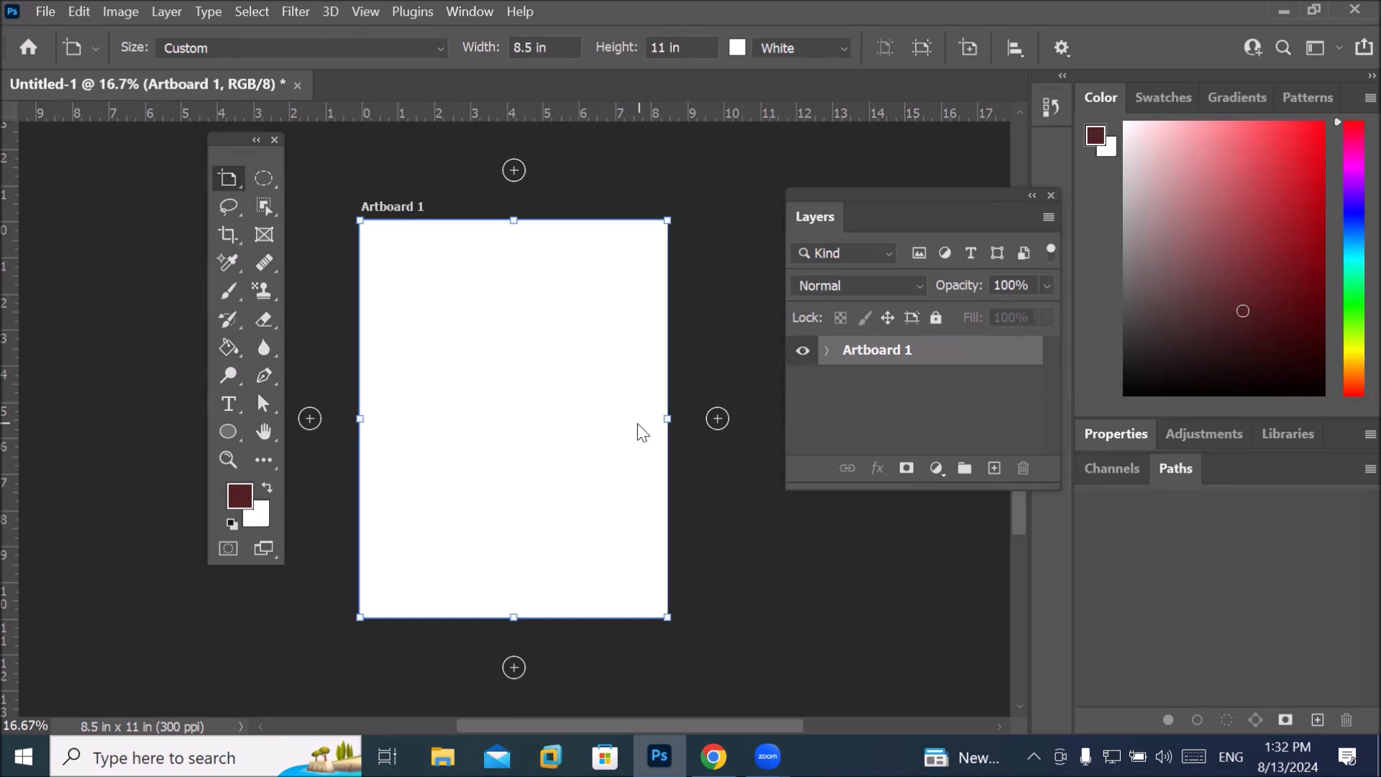
scroll(681, 434, down, 2)
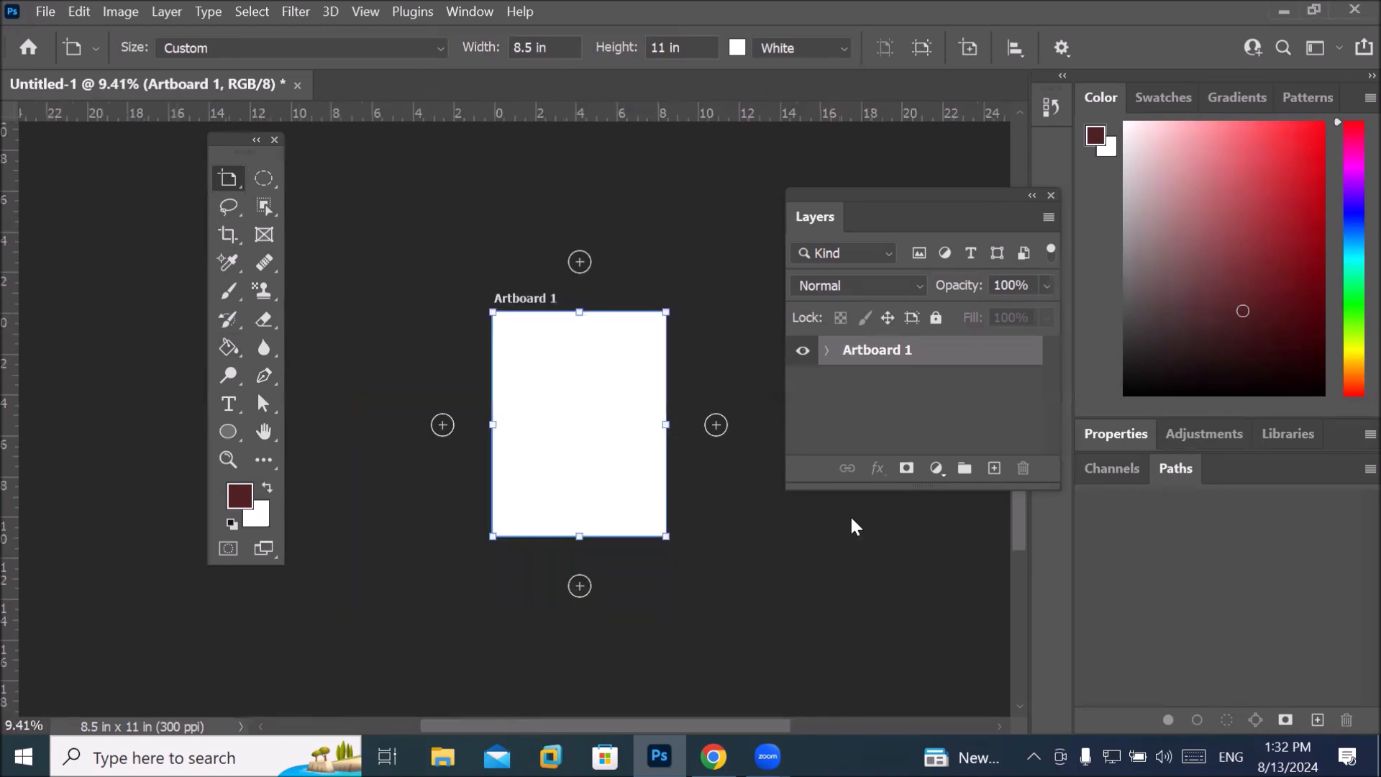
click(1001, 728)
click(1001, 729)
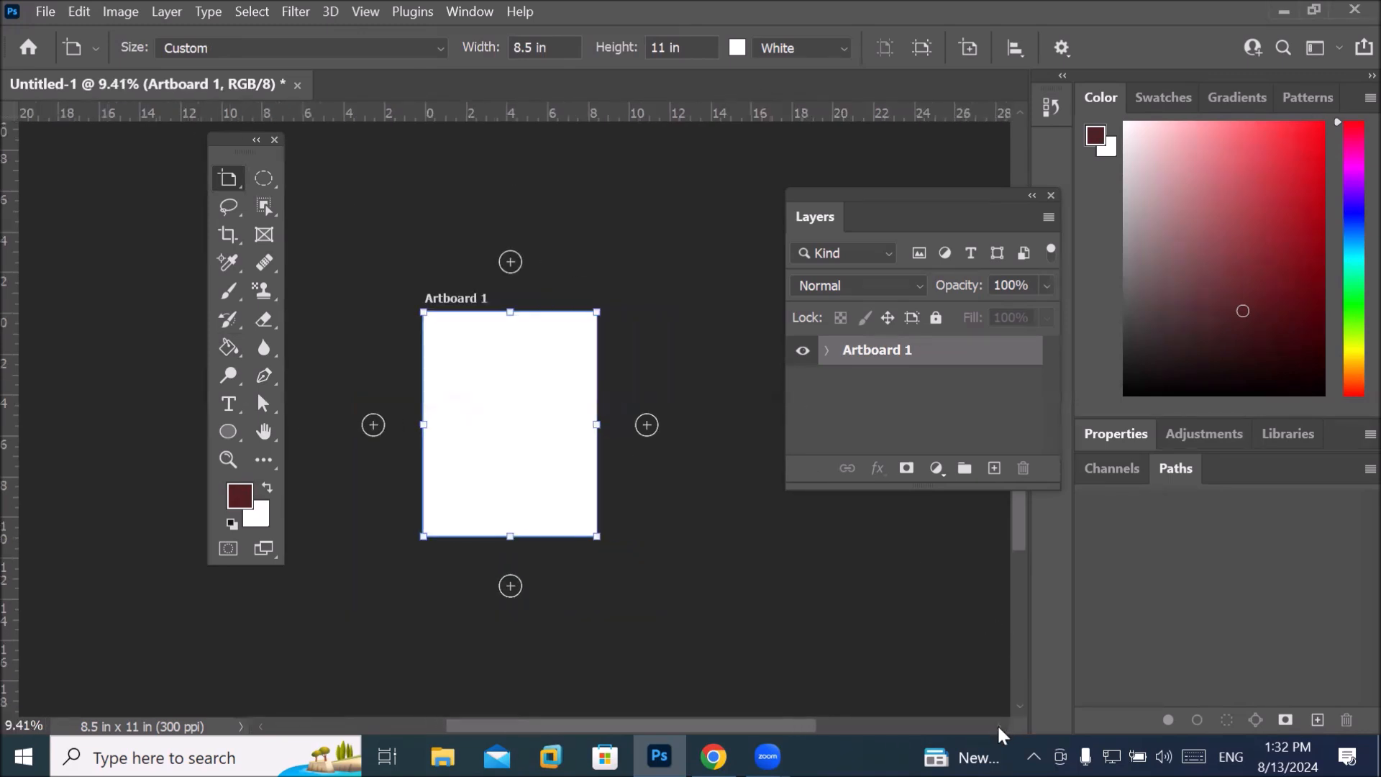
click(1001, 728)
click(1001, 728)
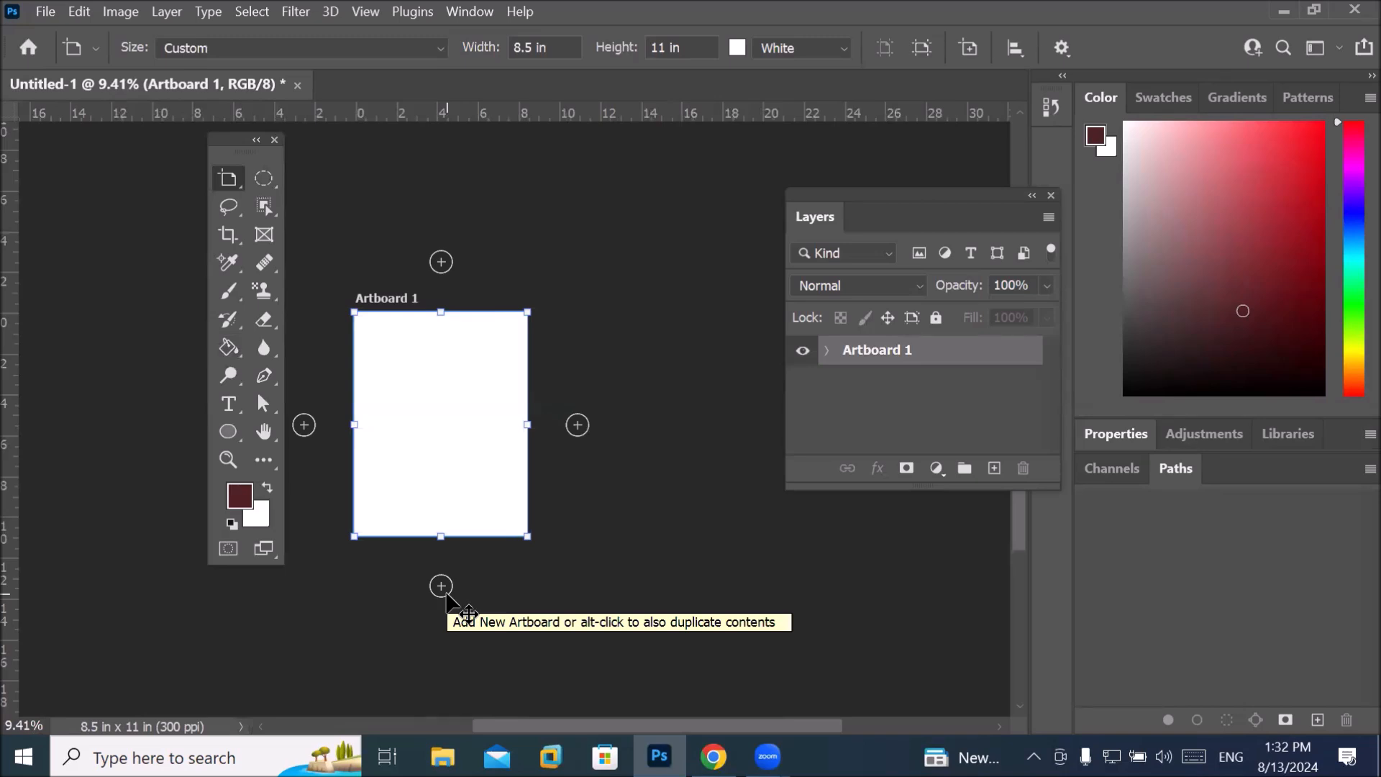
click(577, 426)
drag(526, 726, 459, 728)
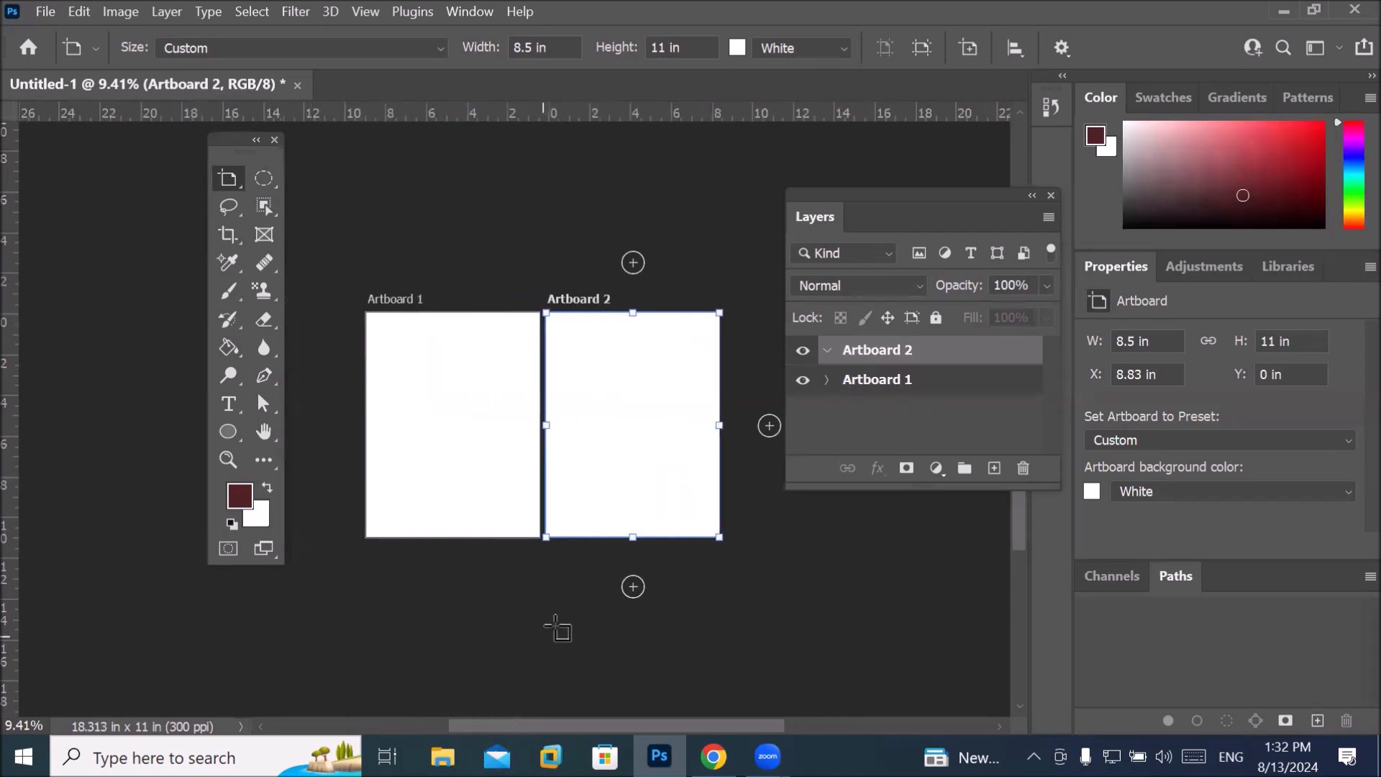
Select Artboard 1 and add a new artboard directly below it with the Artboard tool.
key(v)
click(461, 463)
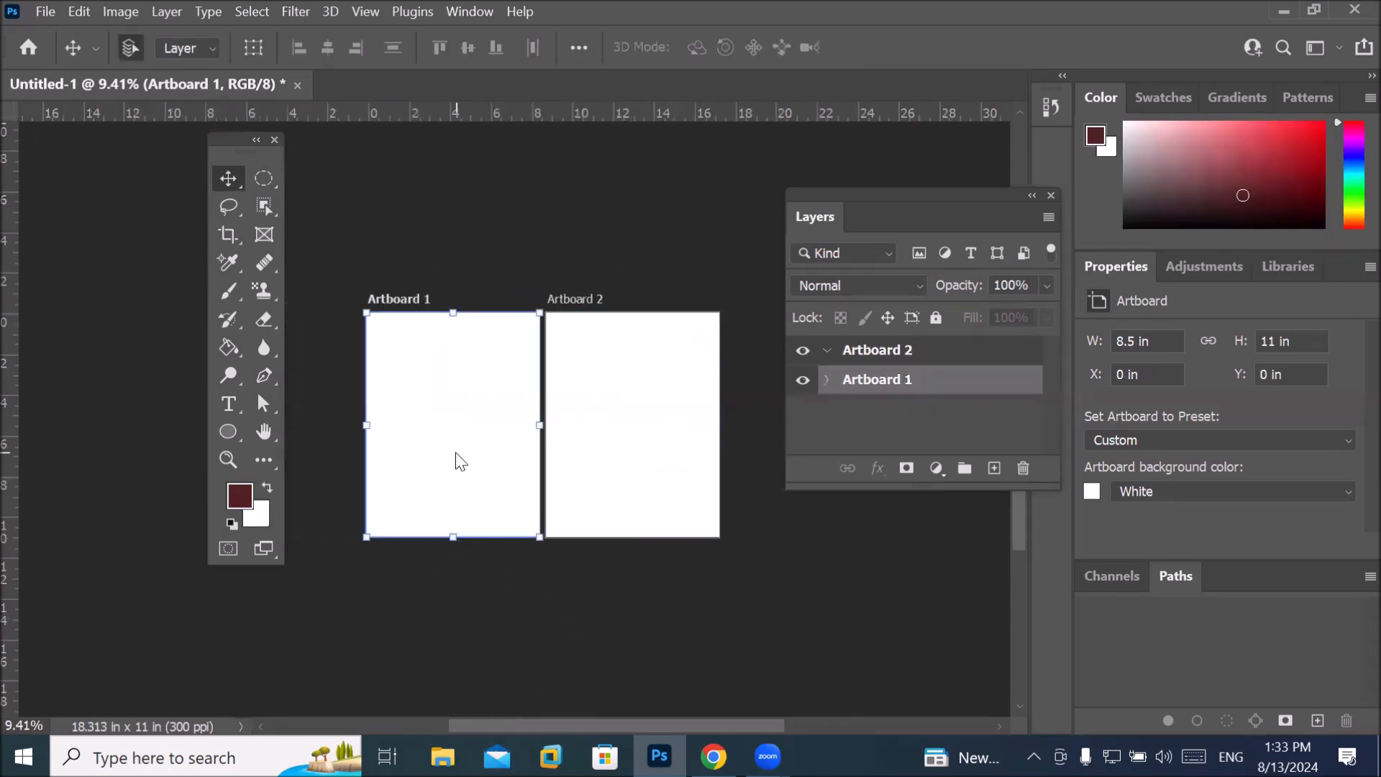
click(230, 179)
click(332, 199)
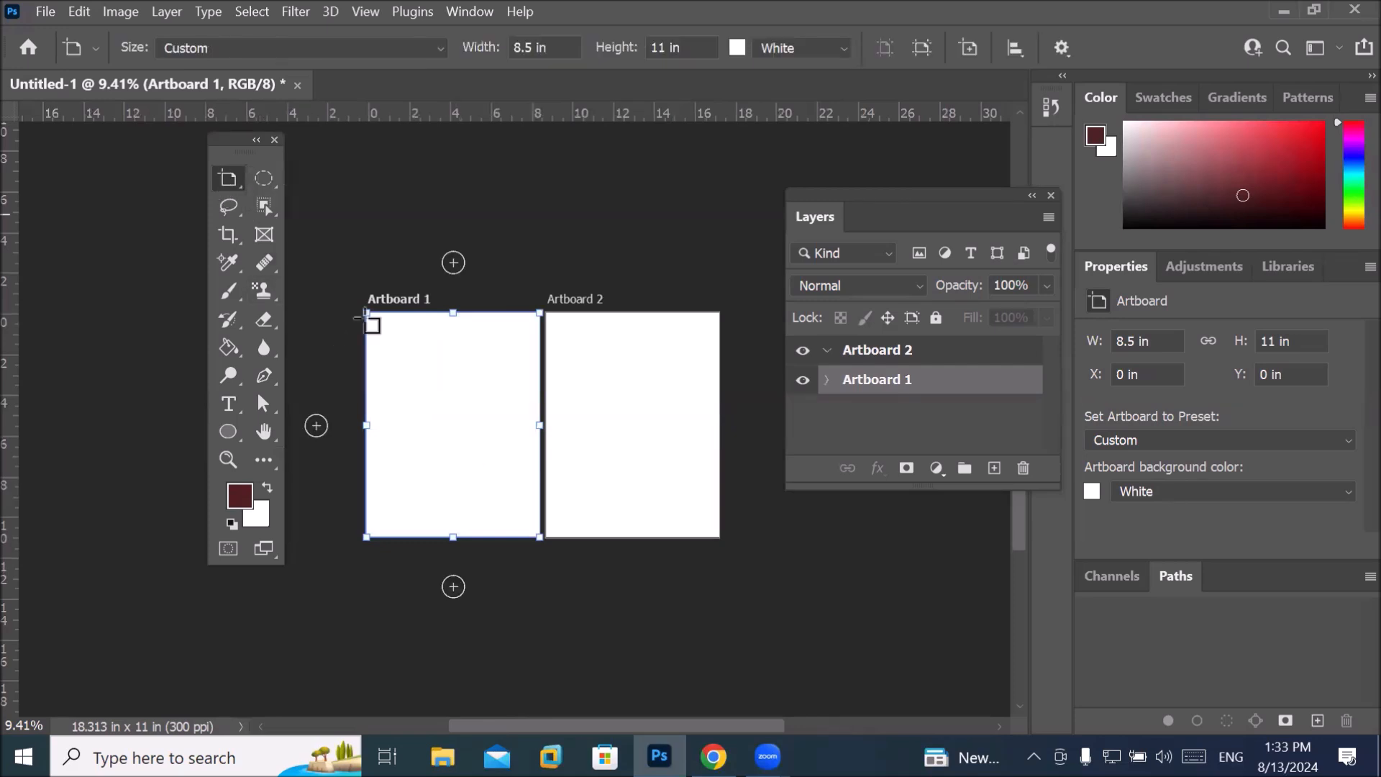
click(454, 588)
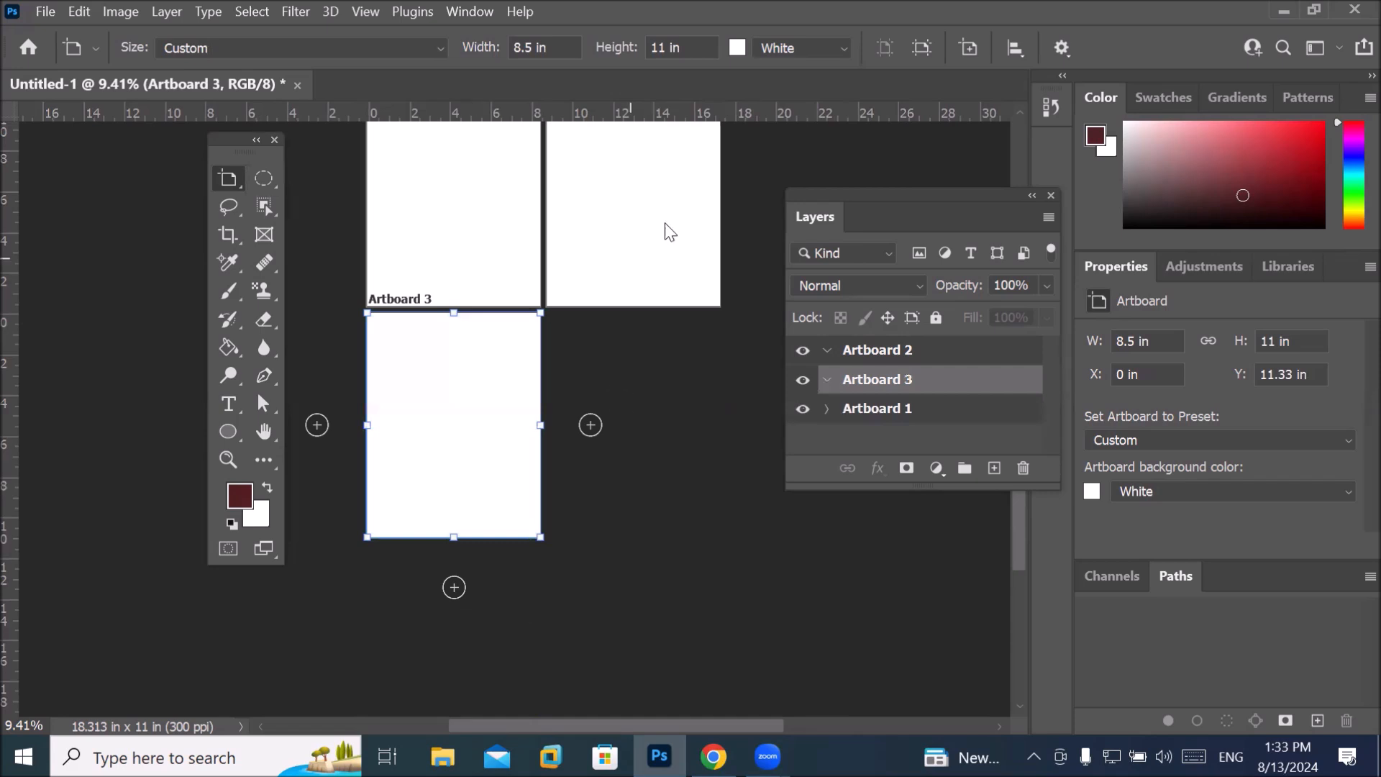
Select Artboard 2 and add an artboard directly below it to complete a two-by-two grid.
key(v)
click(671, 199)
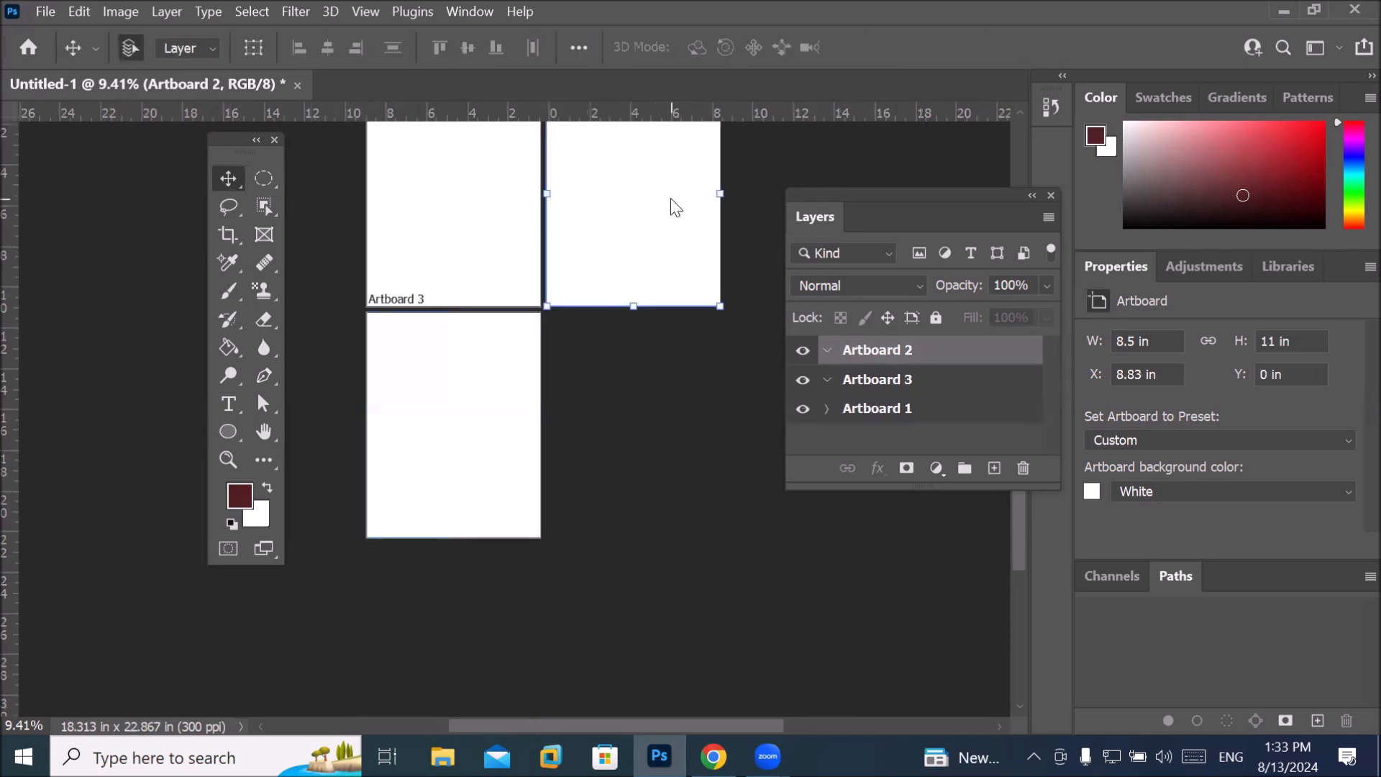
right_click(228, 178)
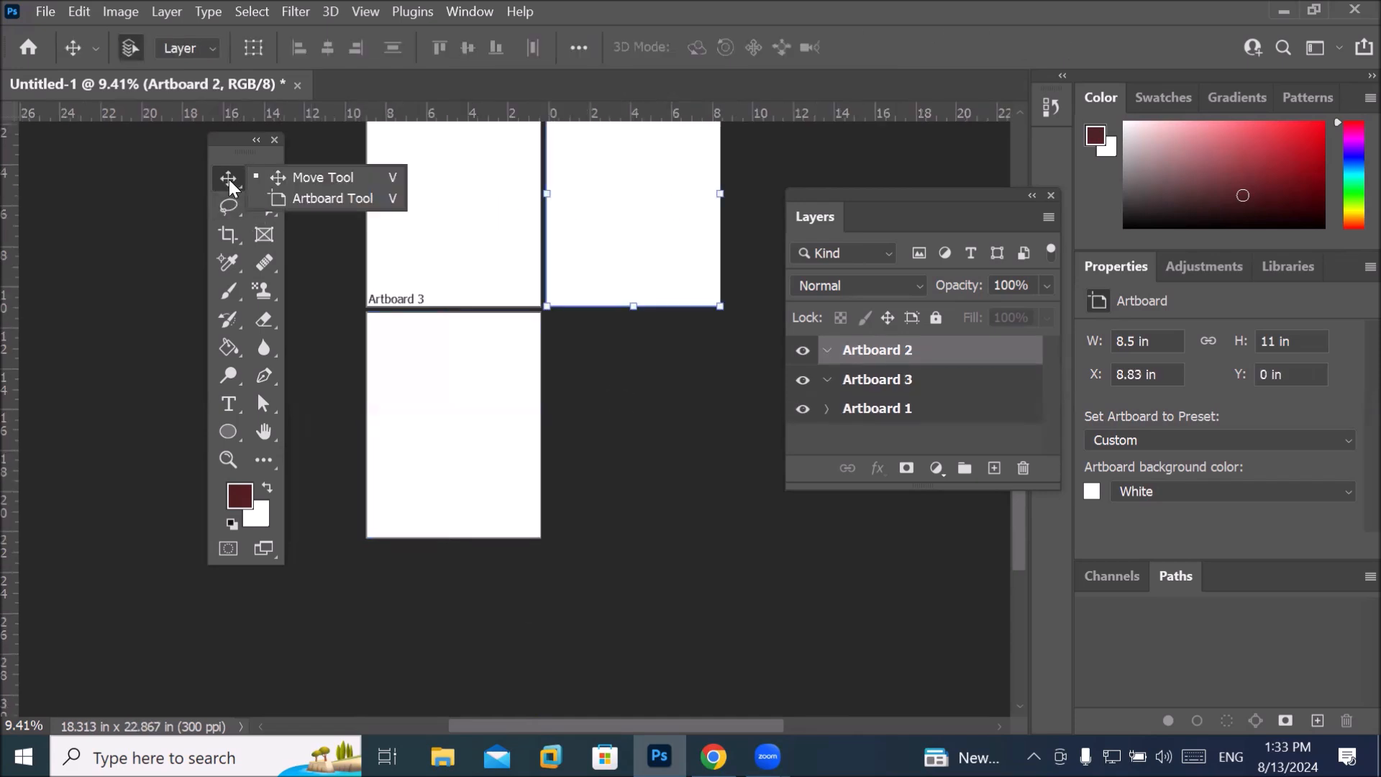
click(302, 199)
click(633, 355)
scroll(633, 367, down, 3)
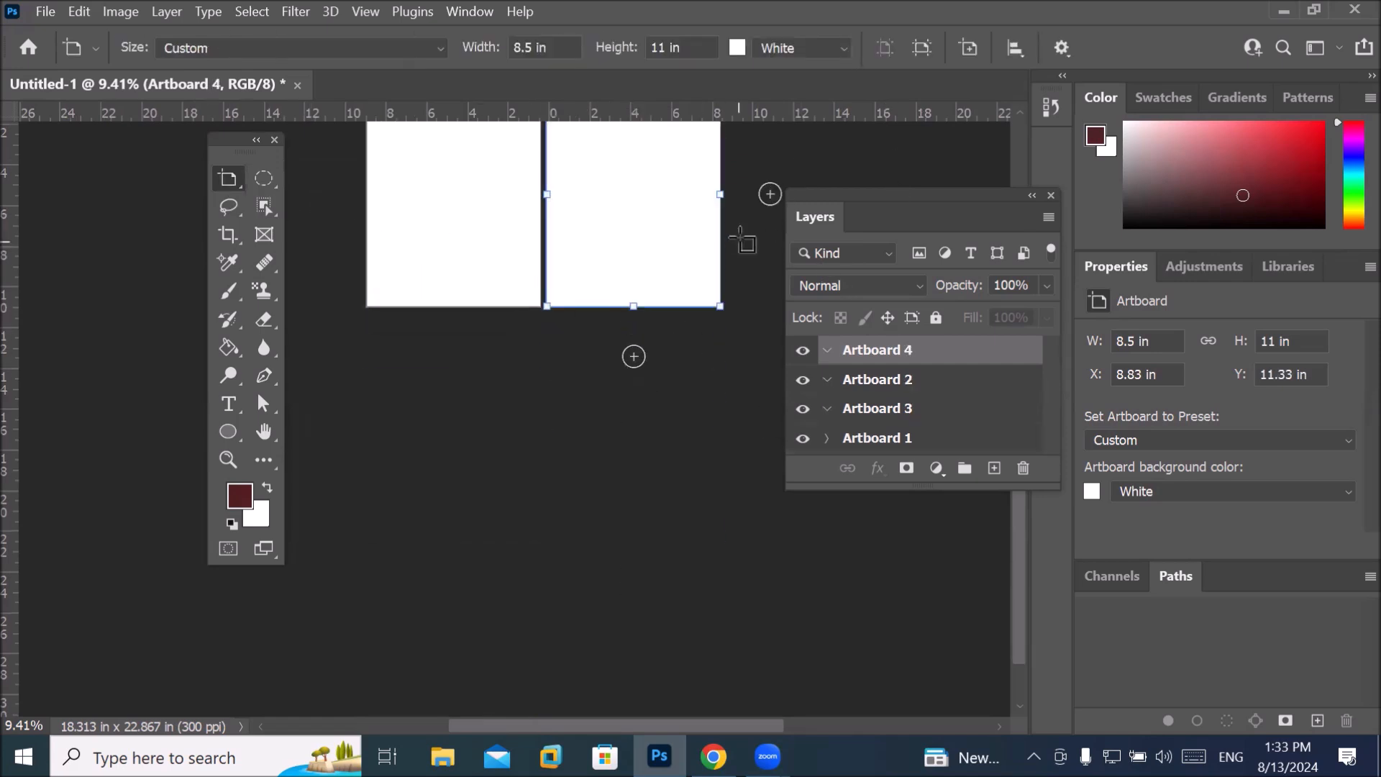
drag(684, 238, 653, 510)
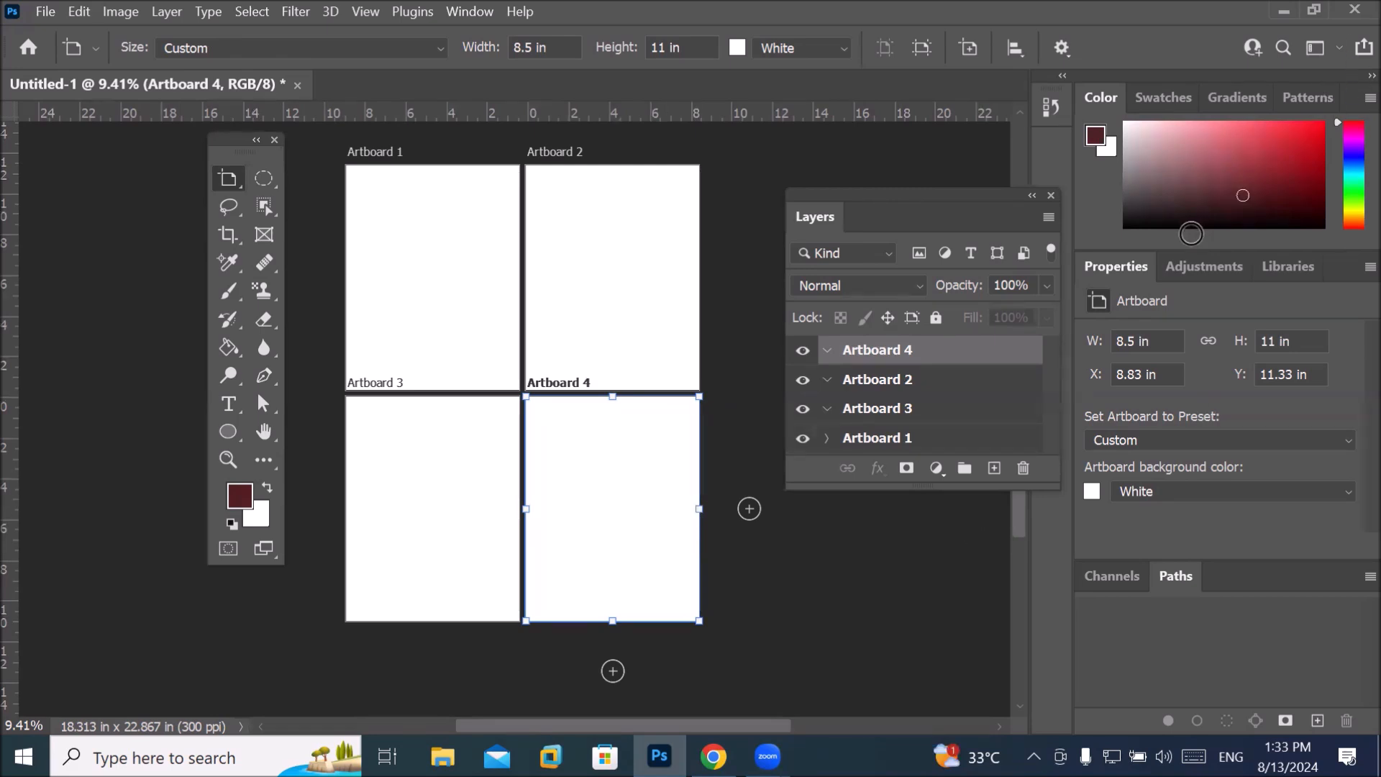
Float the Properties panel over the lower part of the canvas and review the background color options for Artboard 4.
drag(1122, 274, 471, 291)
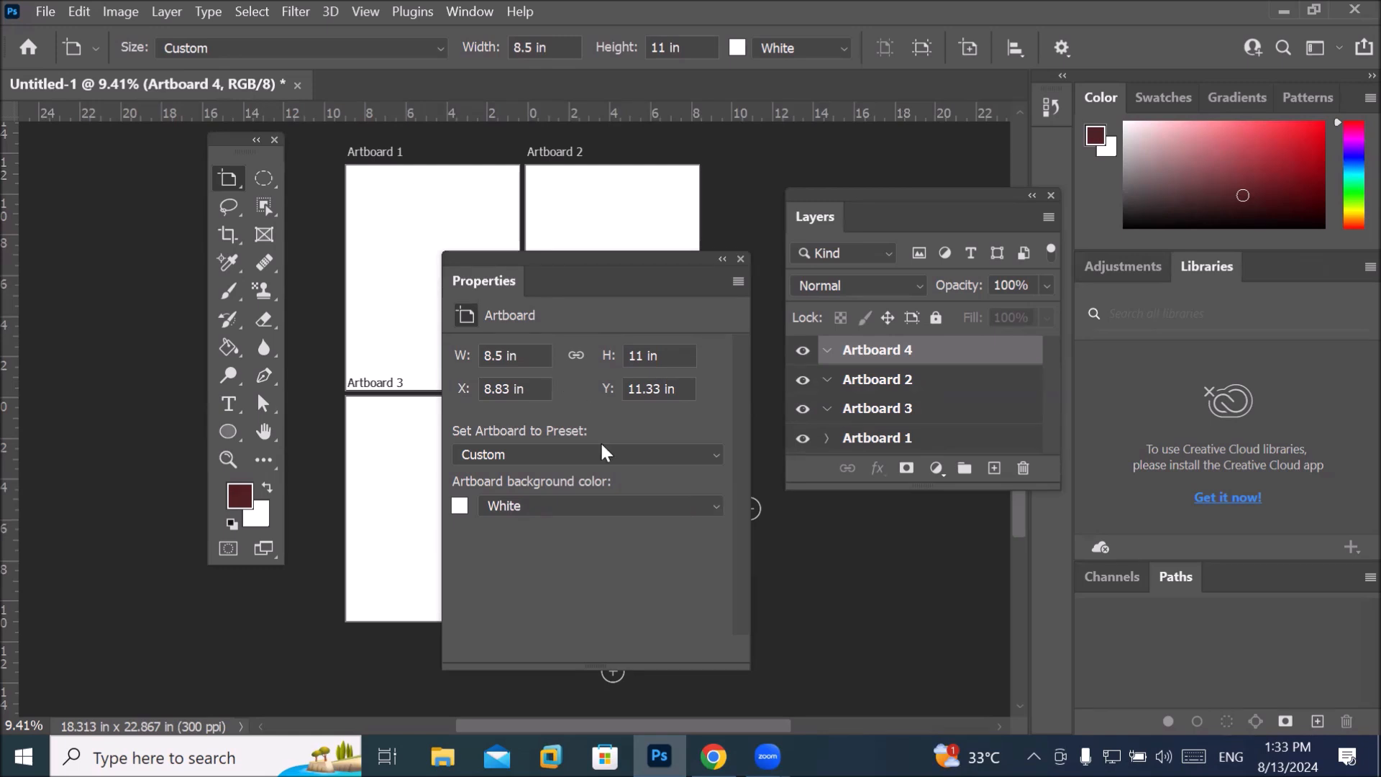
click(711, 504)
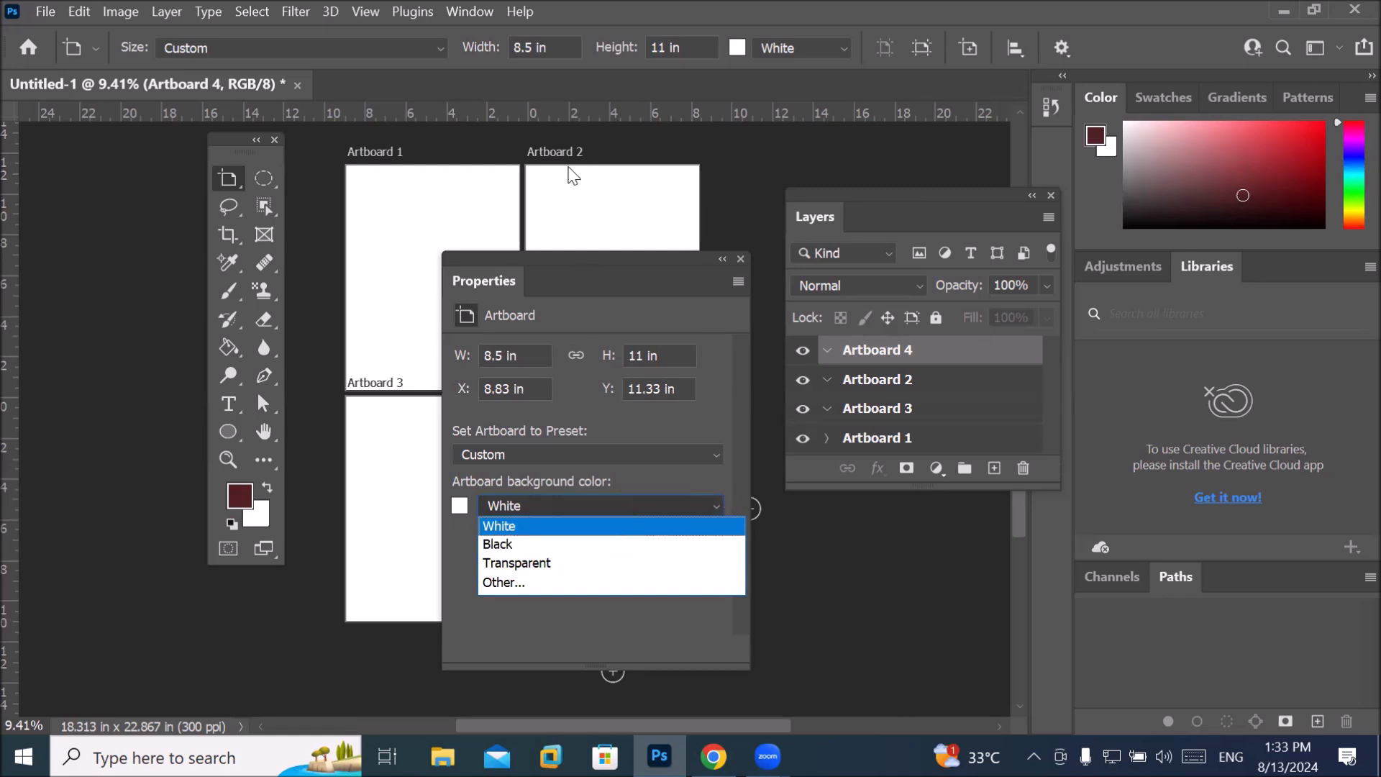
click(490, 216)
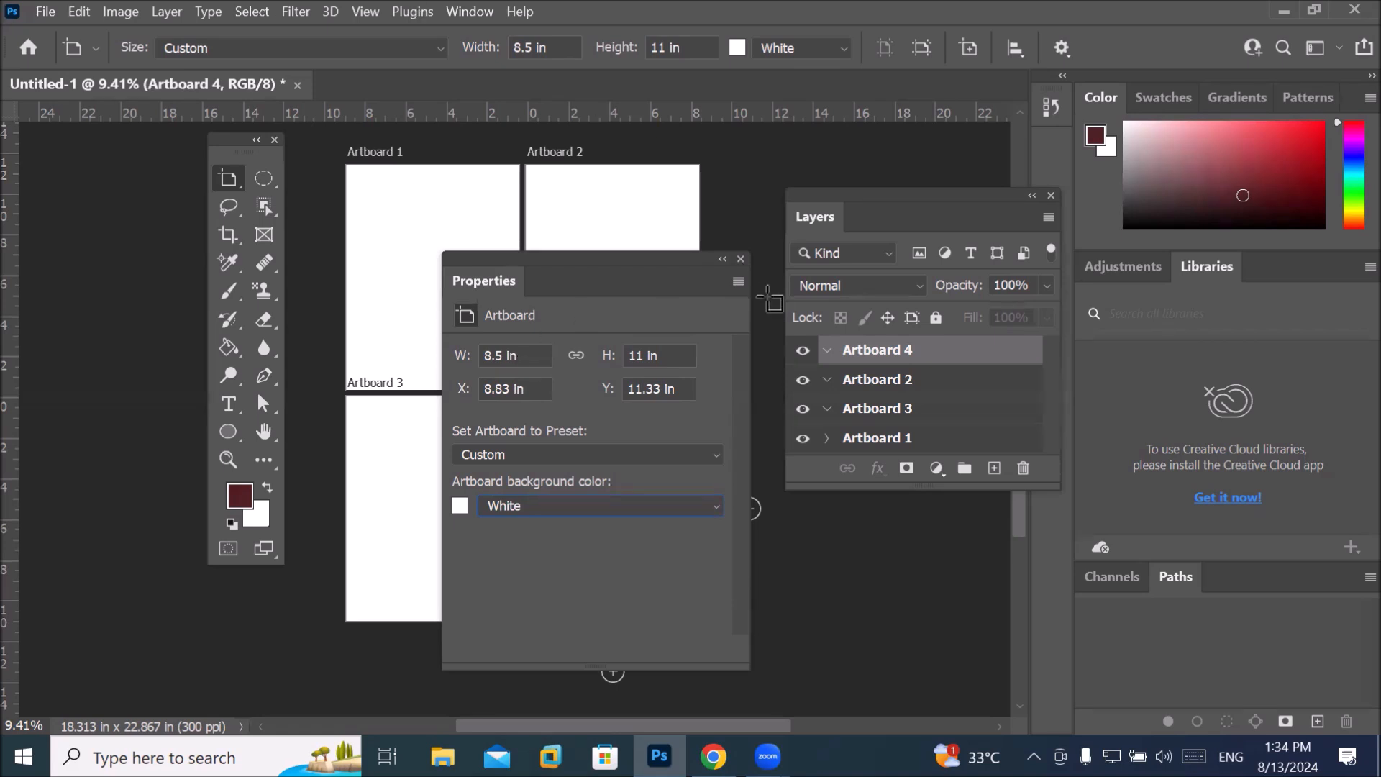
drag(650, 254, 648, 301)
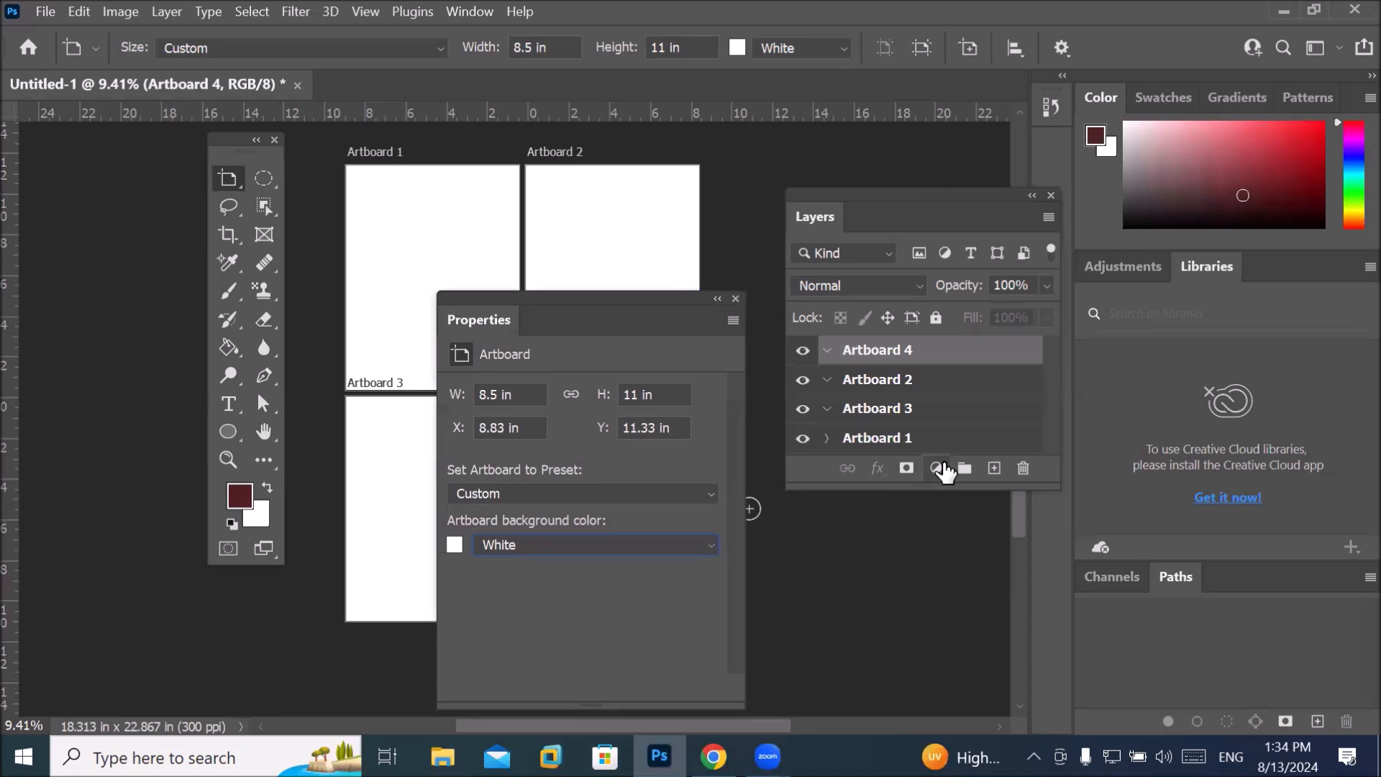
Rename Artboard 1 as "Rectagle artboard".
click(881, 441)
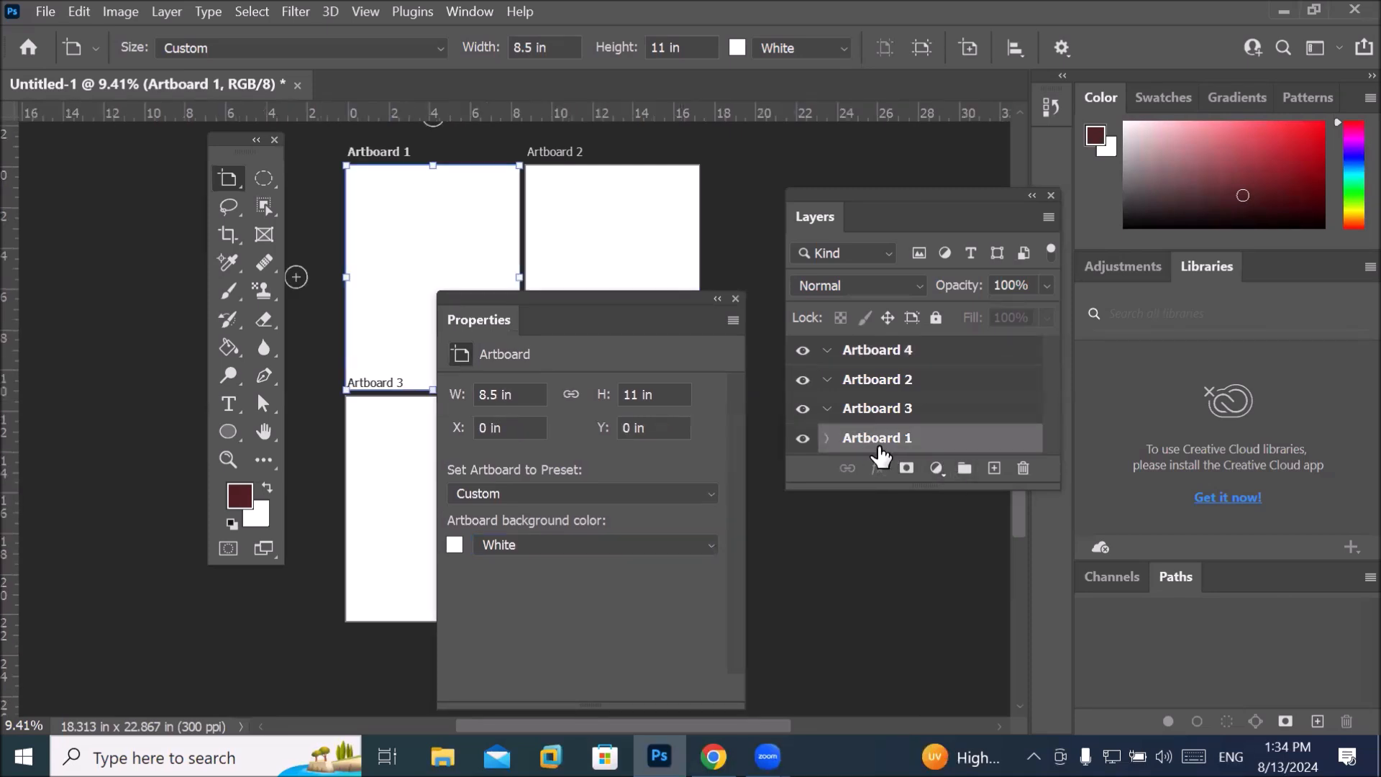
double_click(878, 440)
text(Rectangle art)
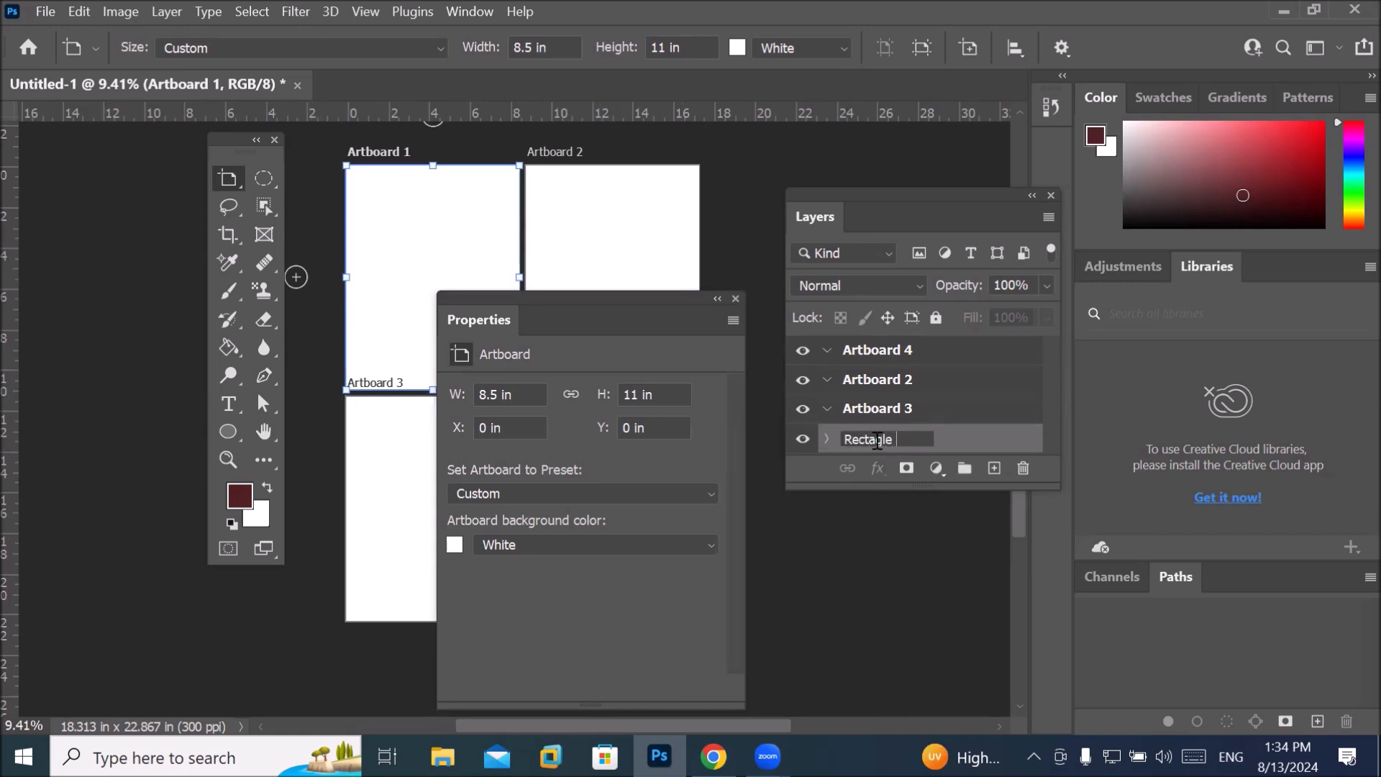
text(ba)
key(BackSpace)
text(oard)
key(Return)
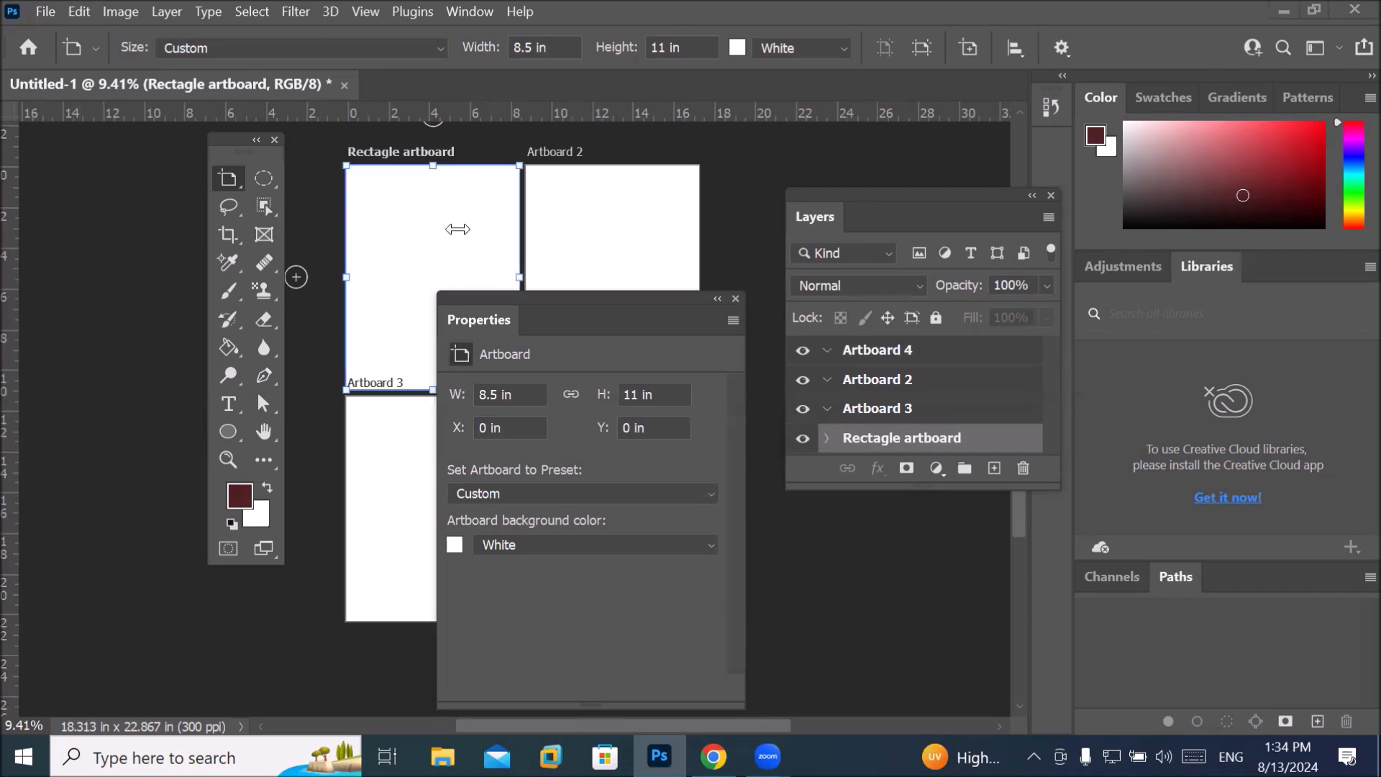
Fit the "Rectagle artboard" on screen, then select Artboard 3 and fit that artboard on screen.
click(367, 12)
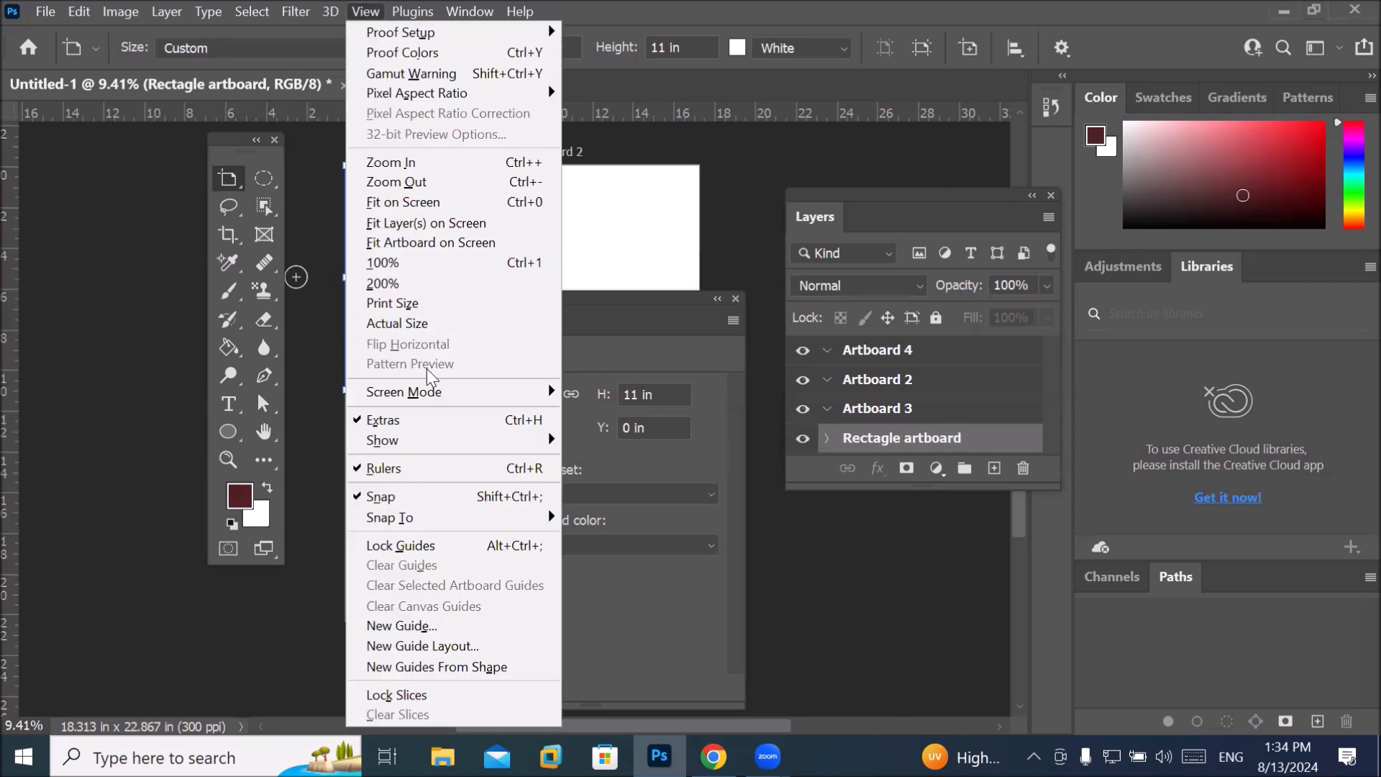
click(472, 251)
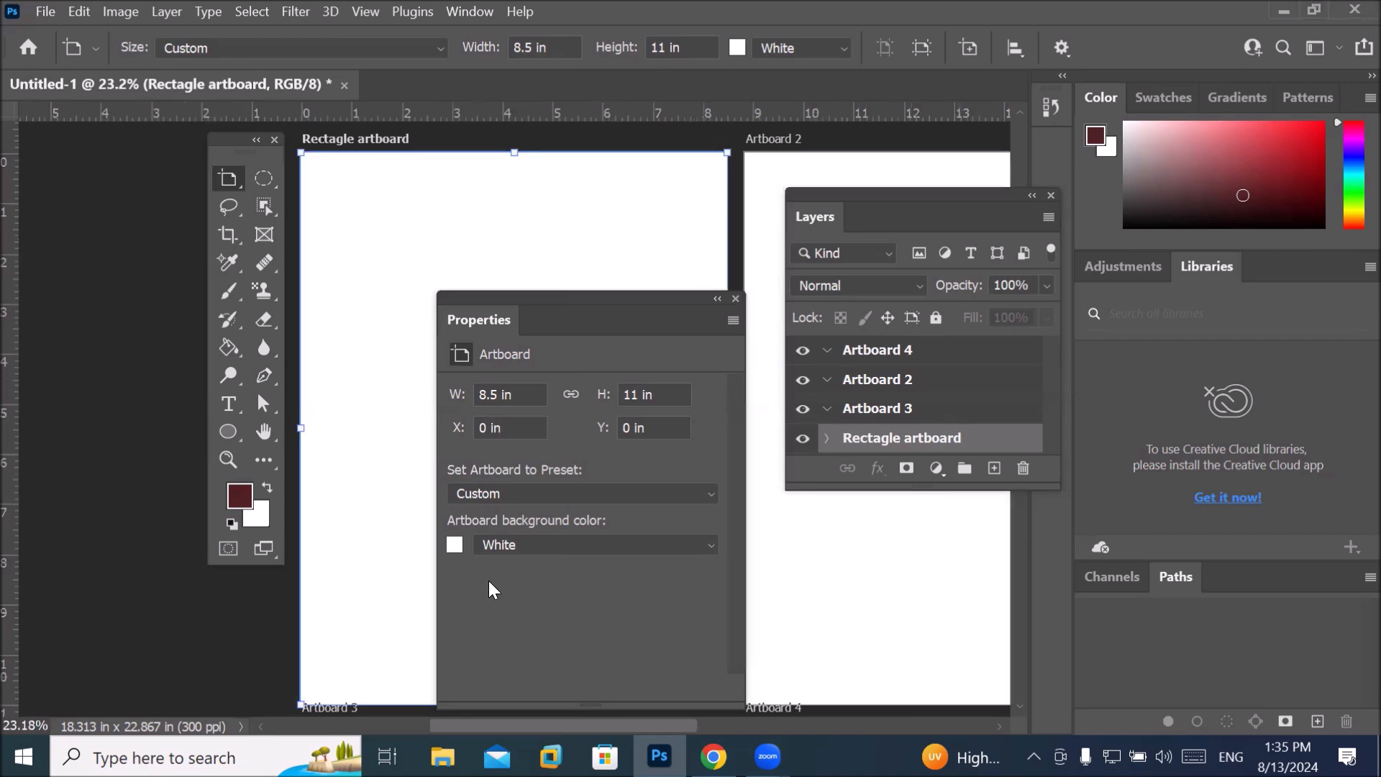
click(889, 414)
click(364, 11)
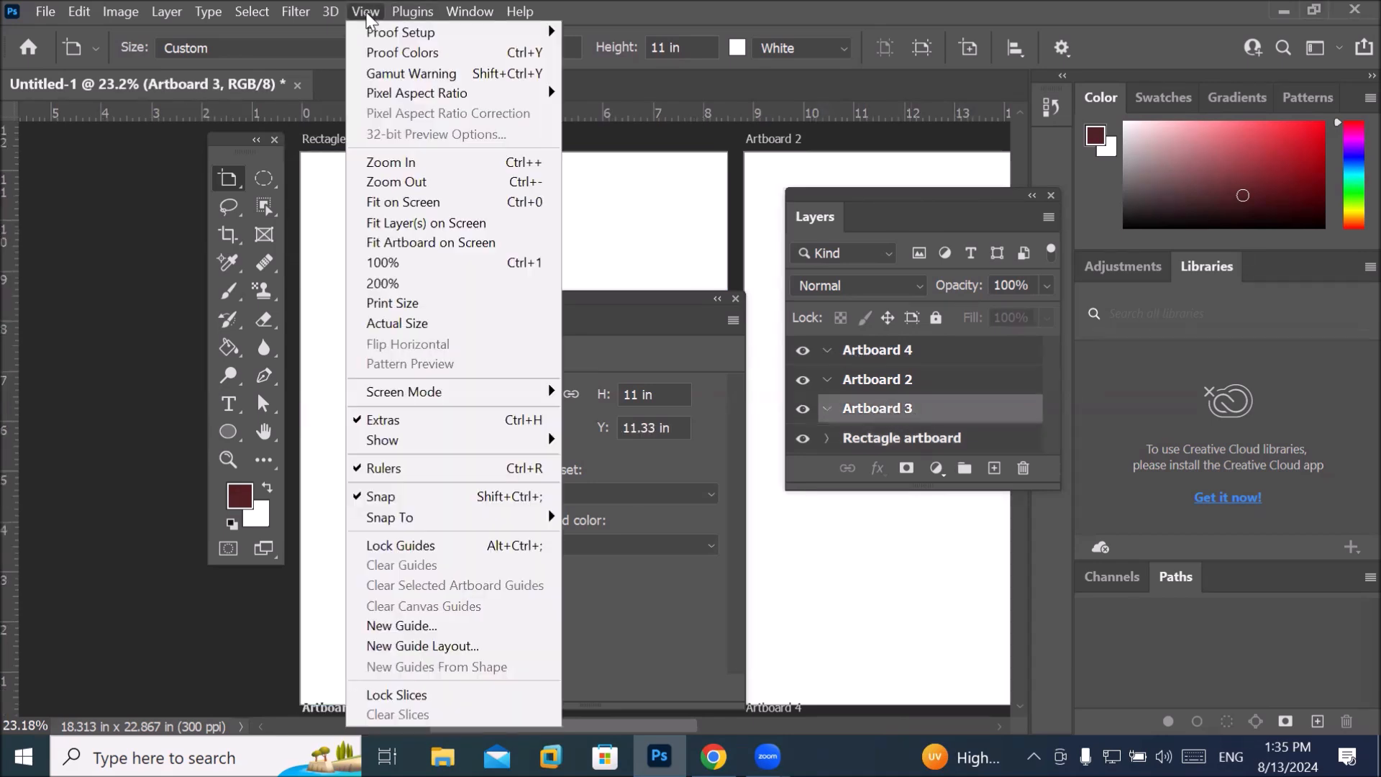
click(486, 245)
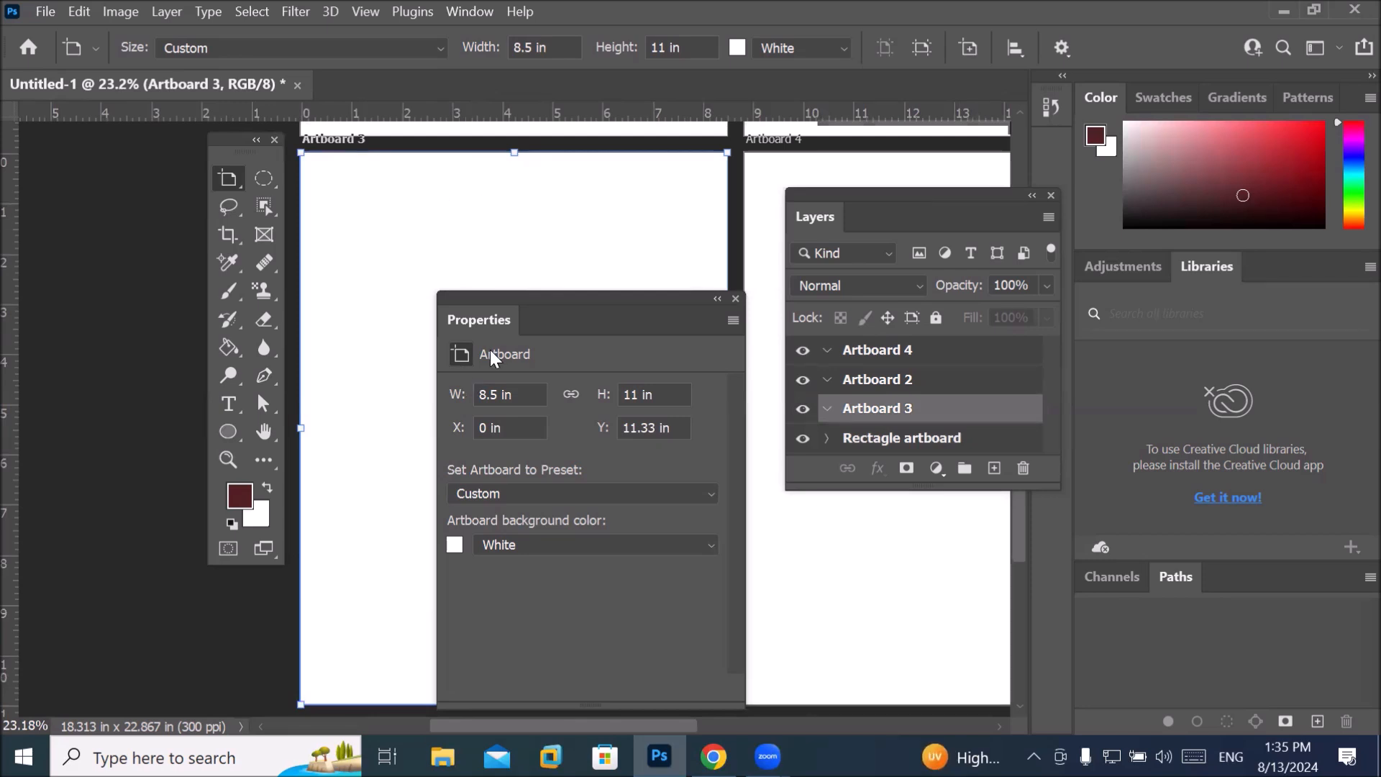
Pan around the canvas with the Hand tool, from Artboard 3 back up to the first artboard.
click(270, 436)
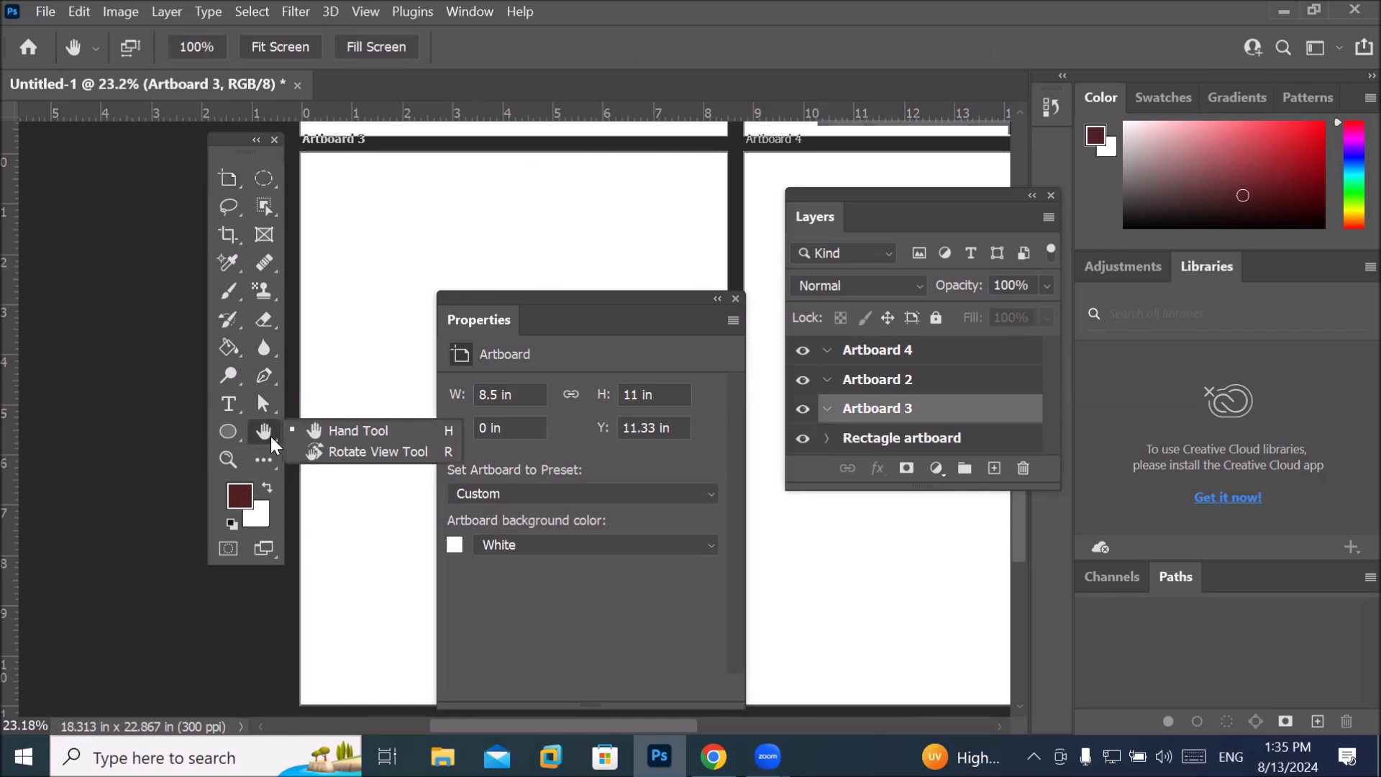
click(342, 433)
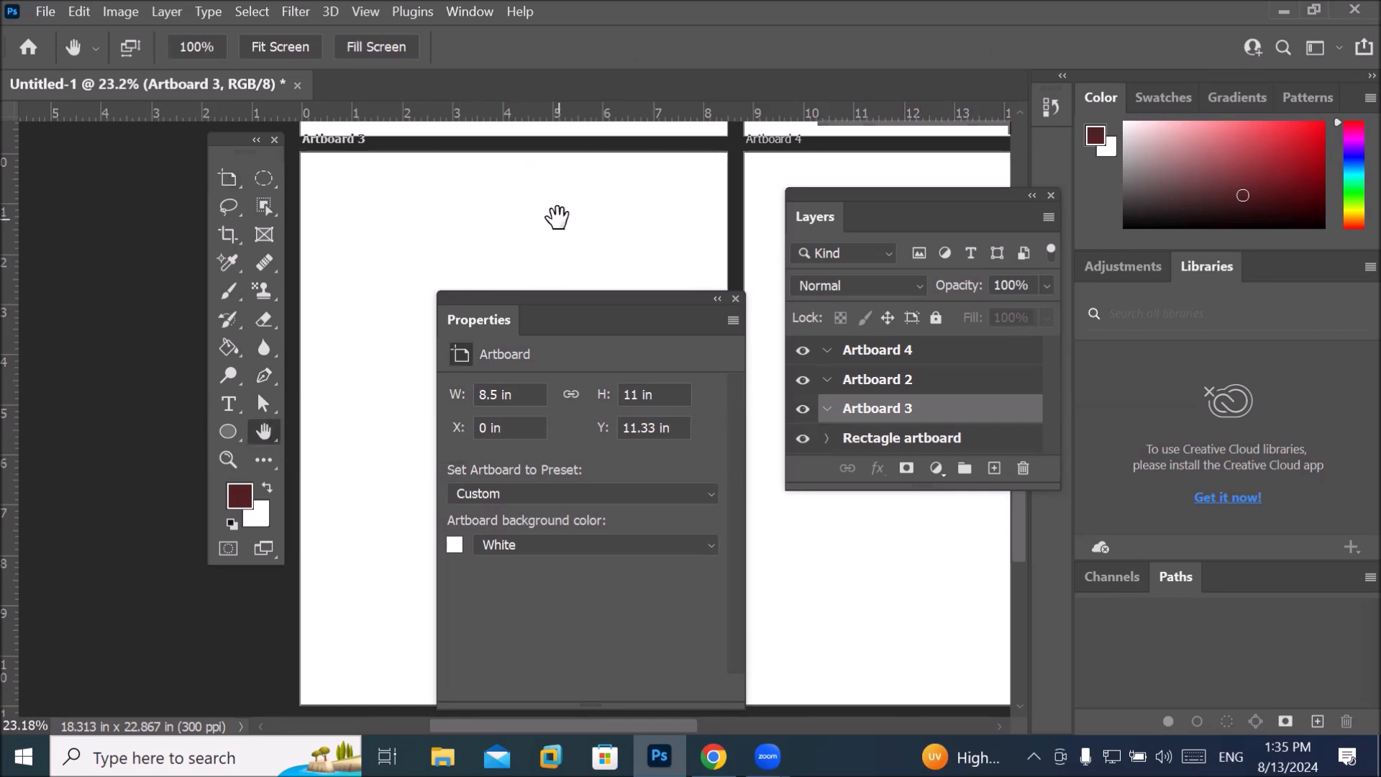
drag(558, 217, 321, 231)
drag(564, 238, 514, 568)
drag(558, 204, 613, 410)
drag(535, 256, 647, 255)
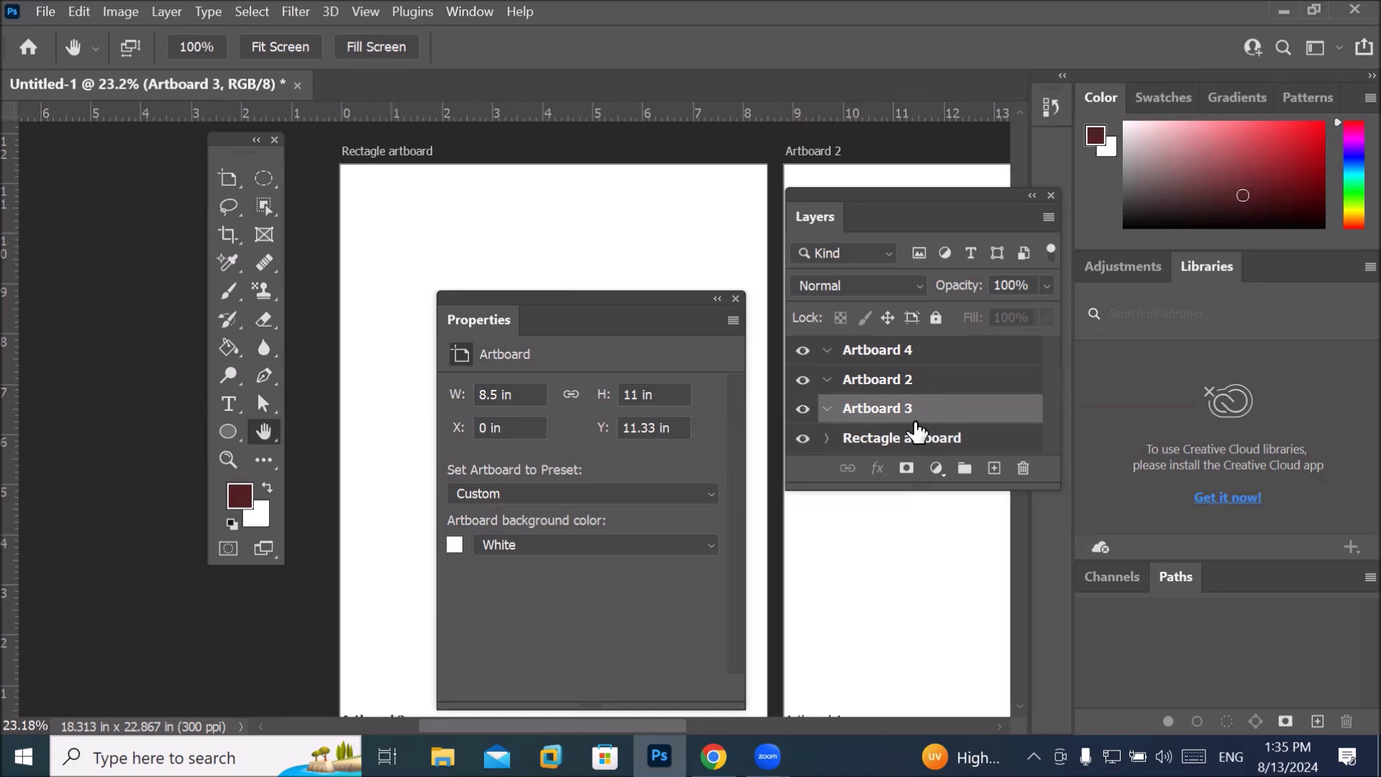
Correct the name of the first artboard to "Rectangle artboard".
double_click(878, 441)
click(878, 441)
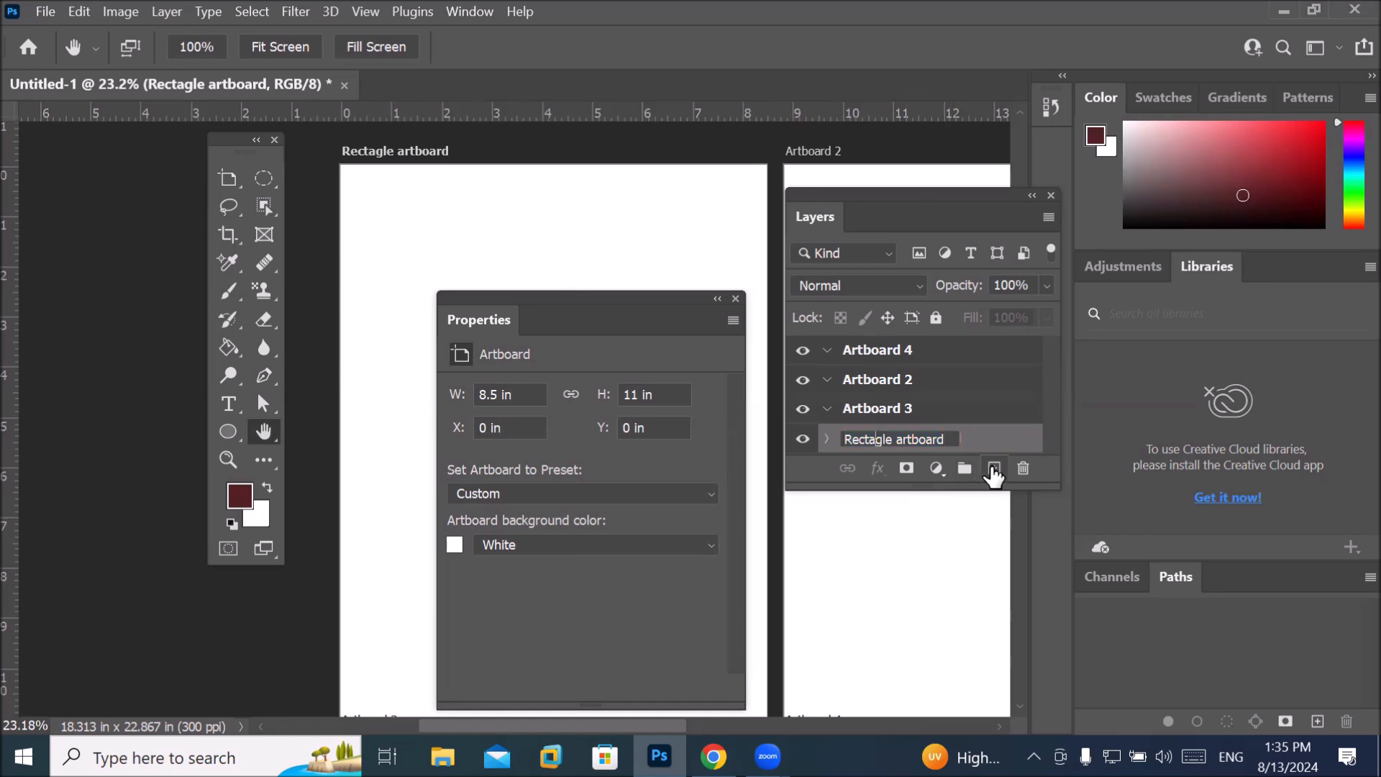
text(n)
click(936, 412)
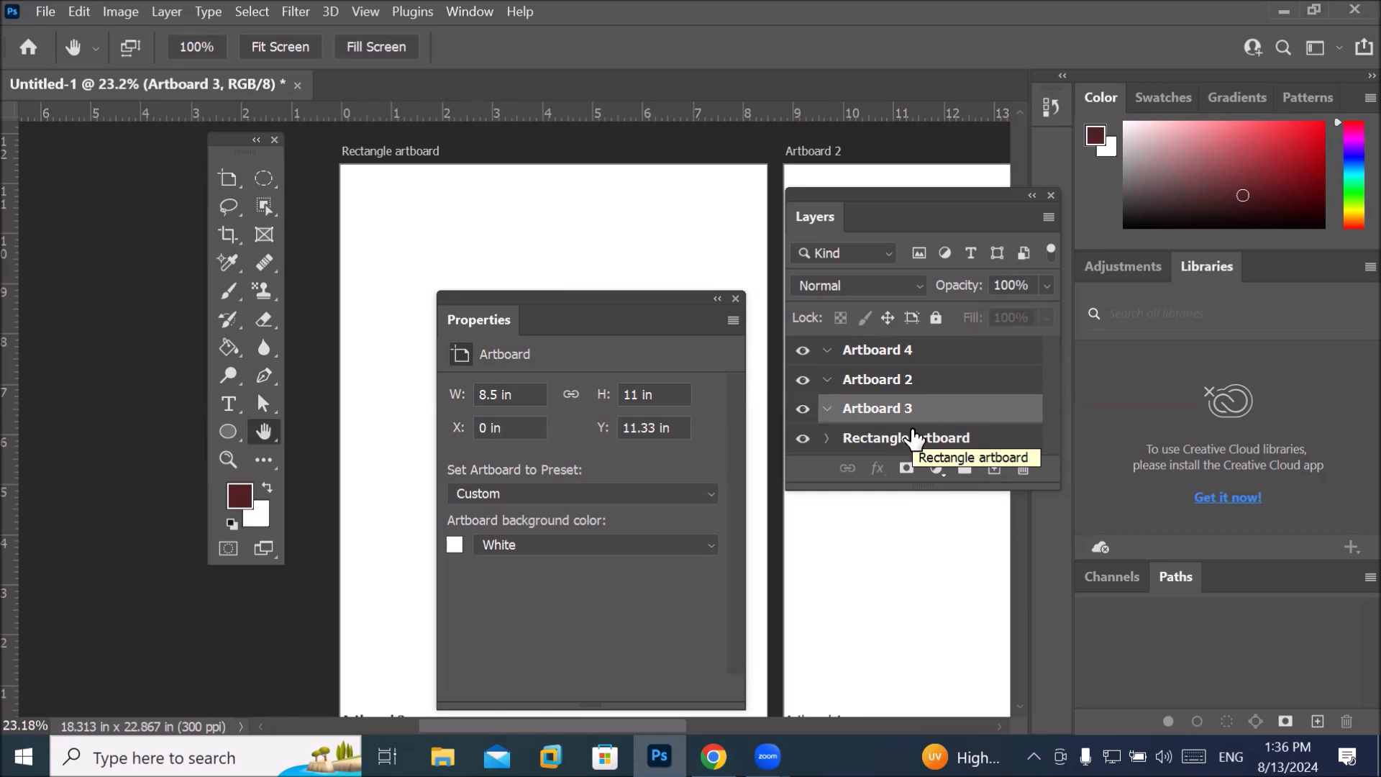
Fit all four artboards on screen and move the Properties panel off them, over the Layers panel.
click(367, 12)
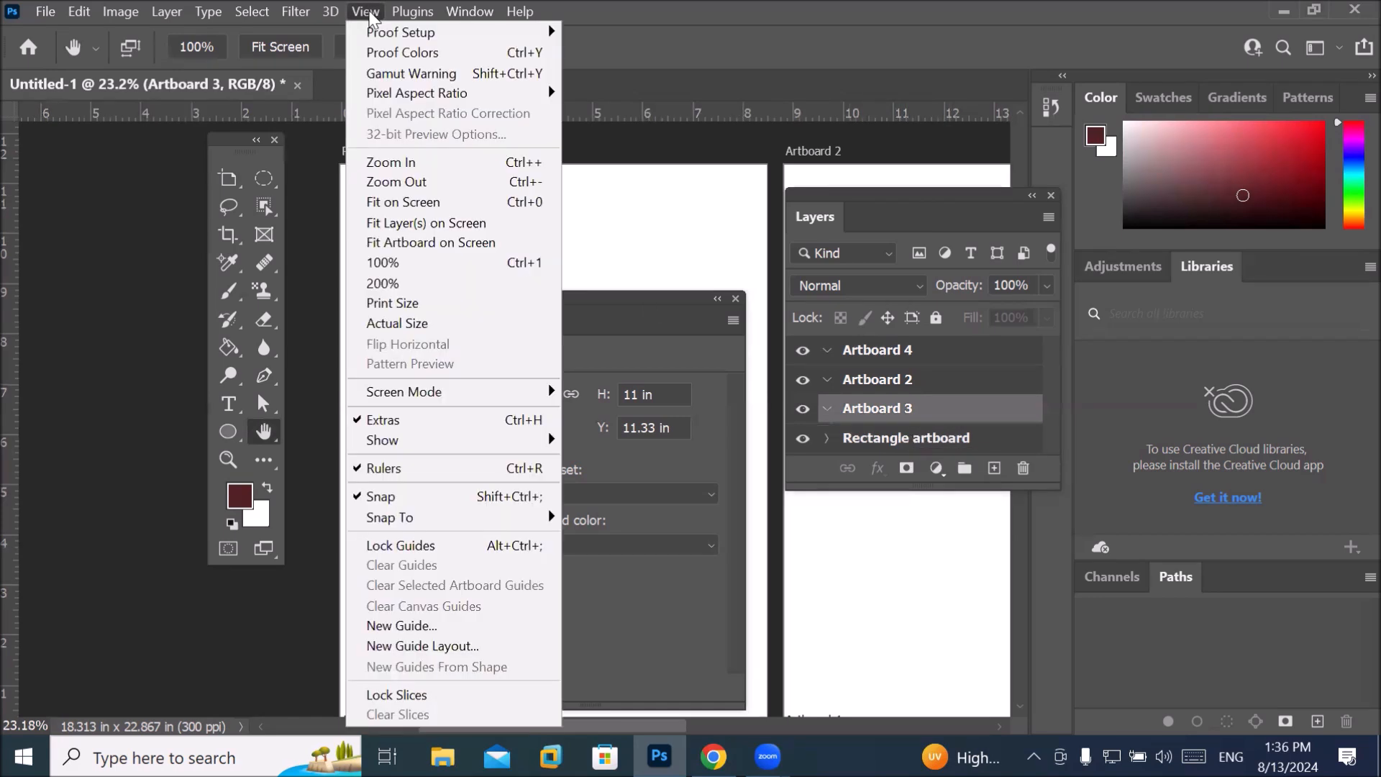
click(451, 201)
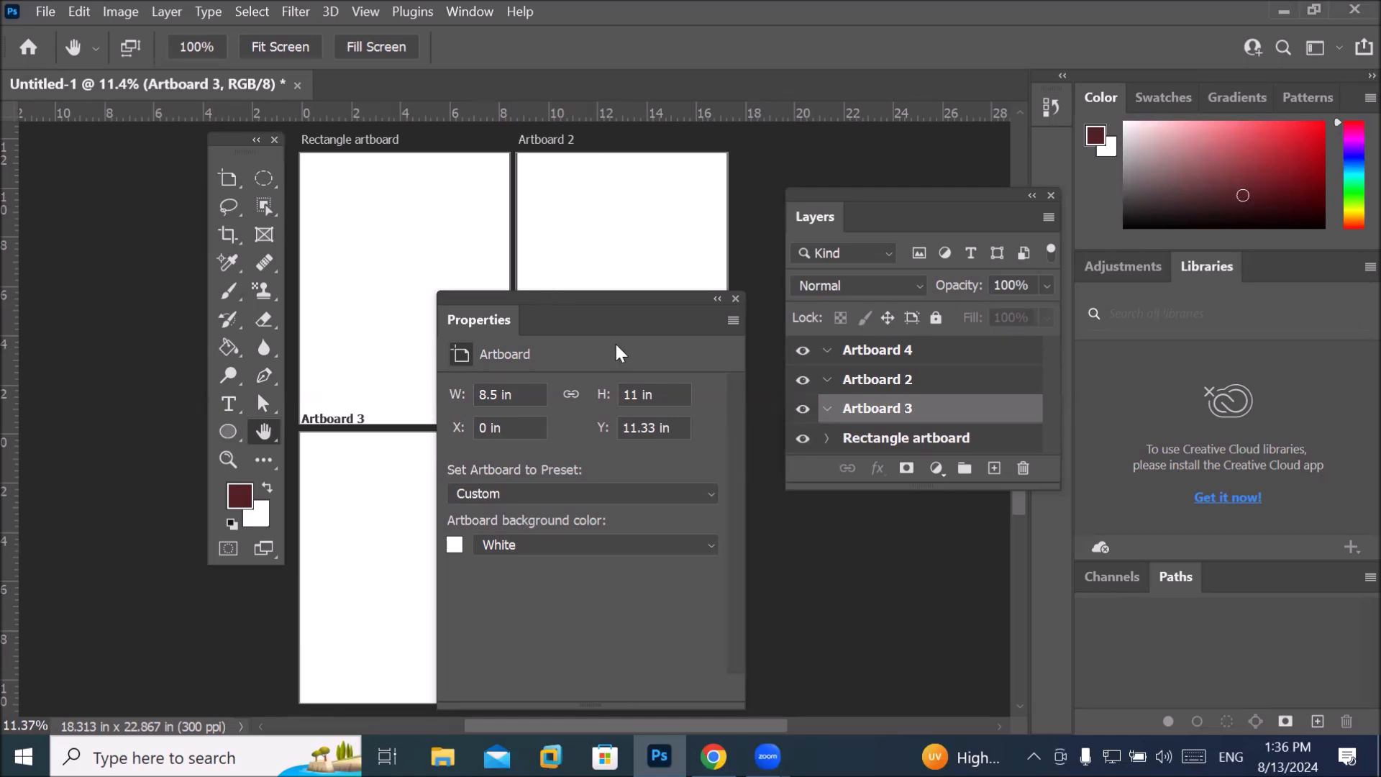
drag(590, 306, 855, 273)
Zoom out and back in on the artboard grid, then pan until all four artboards are in view.
scroll(422, 279, down, 5)
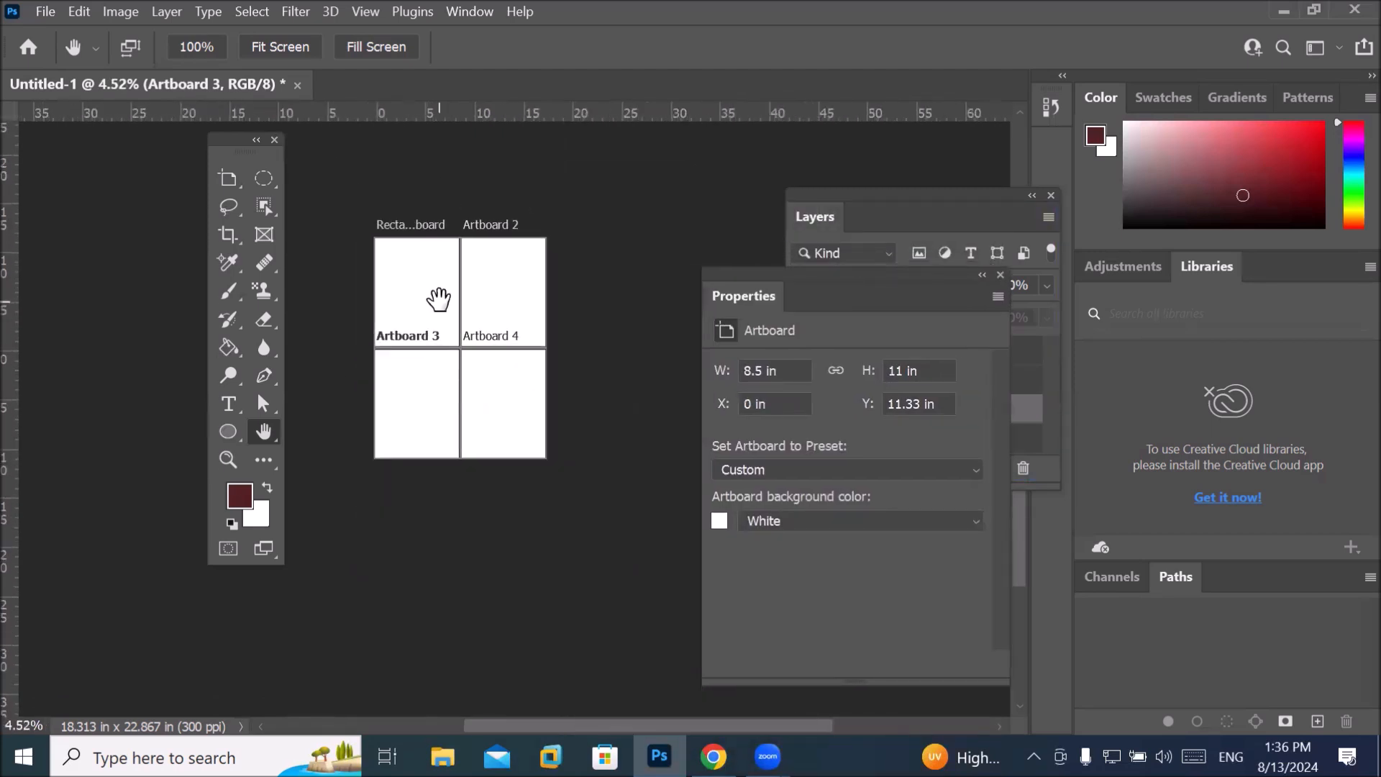
scroll(439, 296, up, 4)
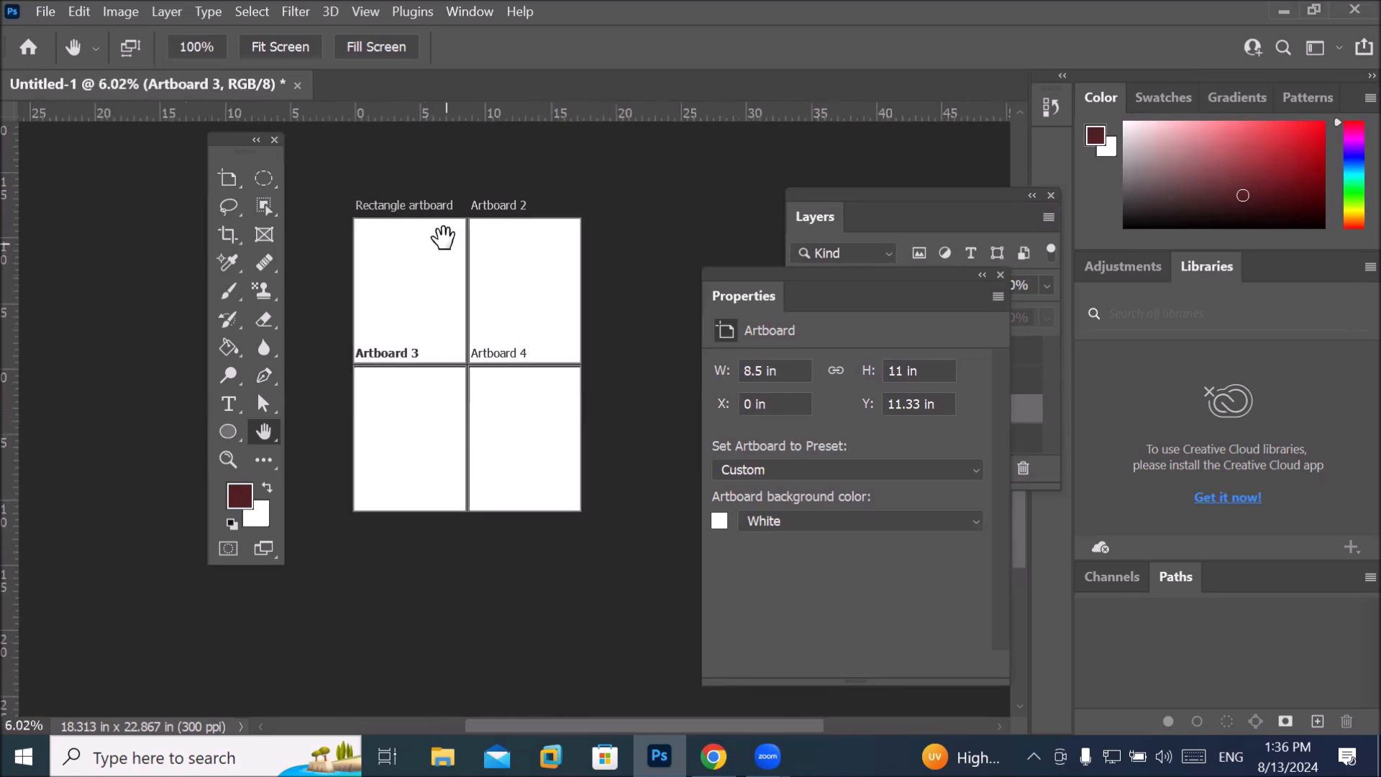
scroll(367, 226, up, 2)
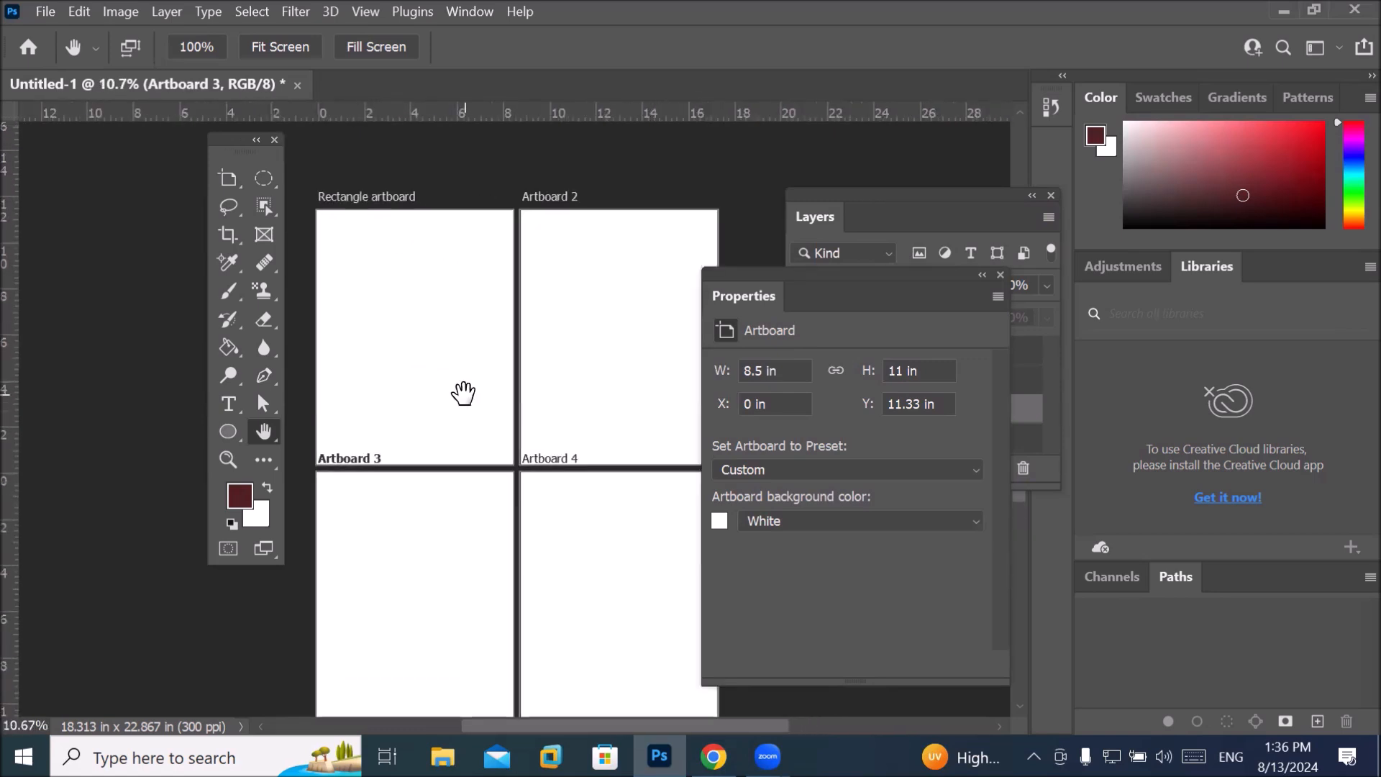
drag(504, 506, 477, 450)
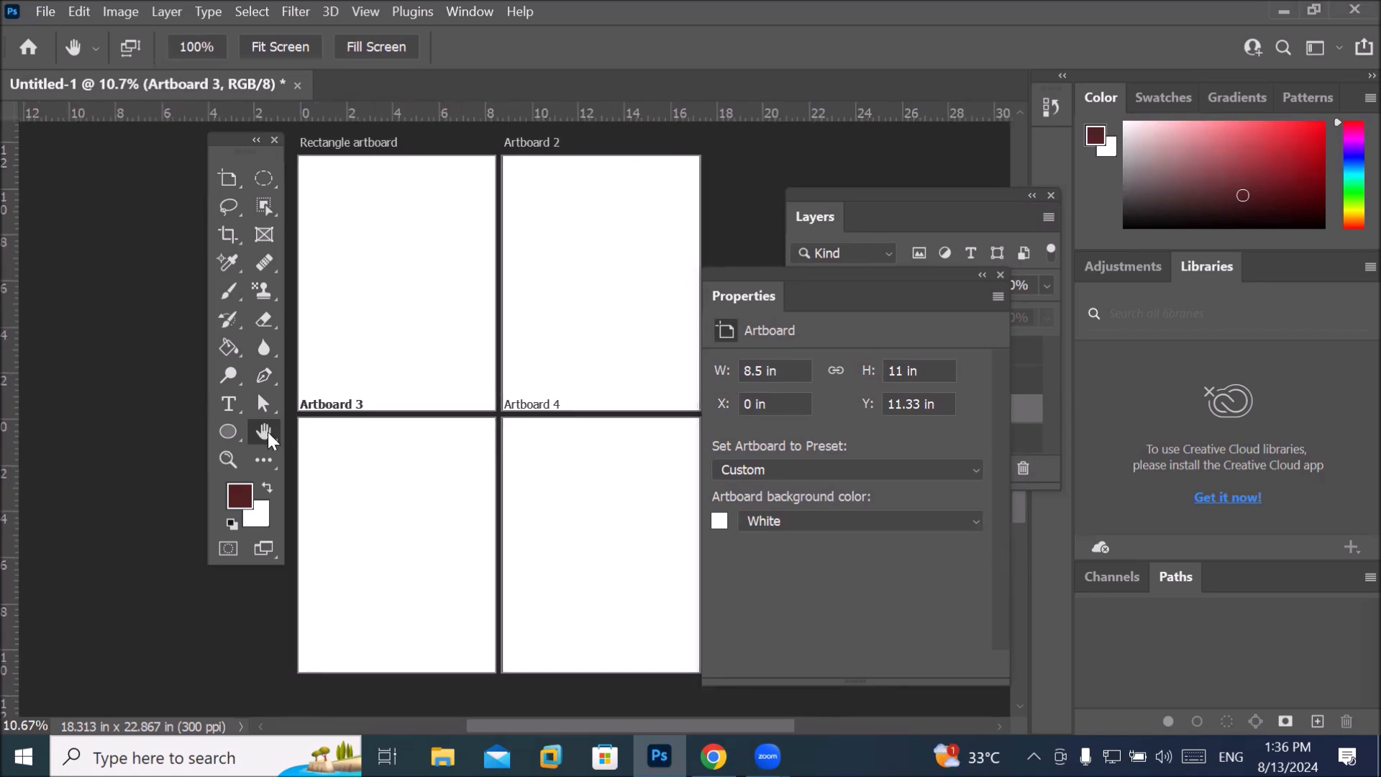
Switch to the Artboard tool, review the view commands, and bring the full artboard grid back to fill the view.
click(232, 177)
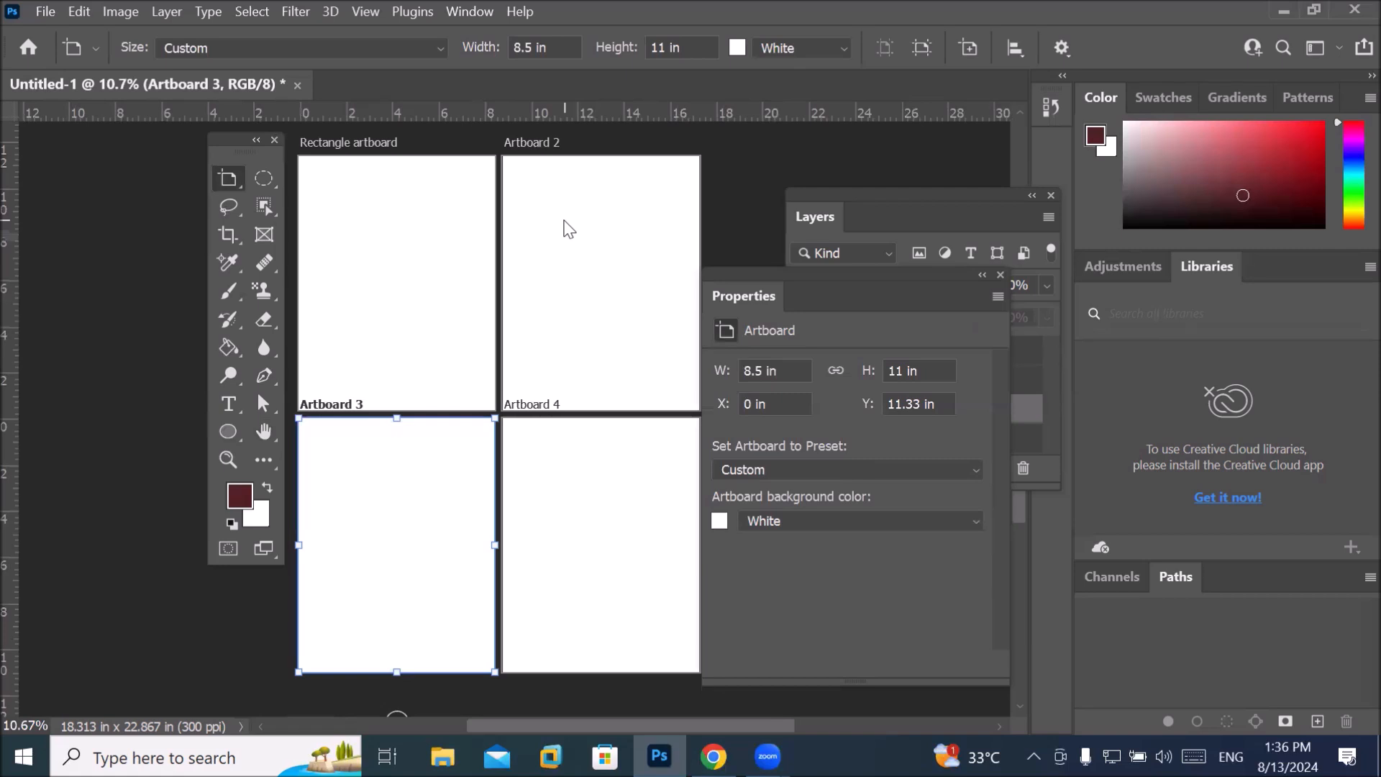
drag(586, 271, 454, 328)
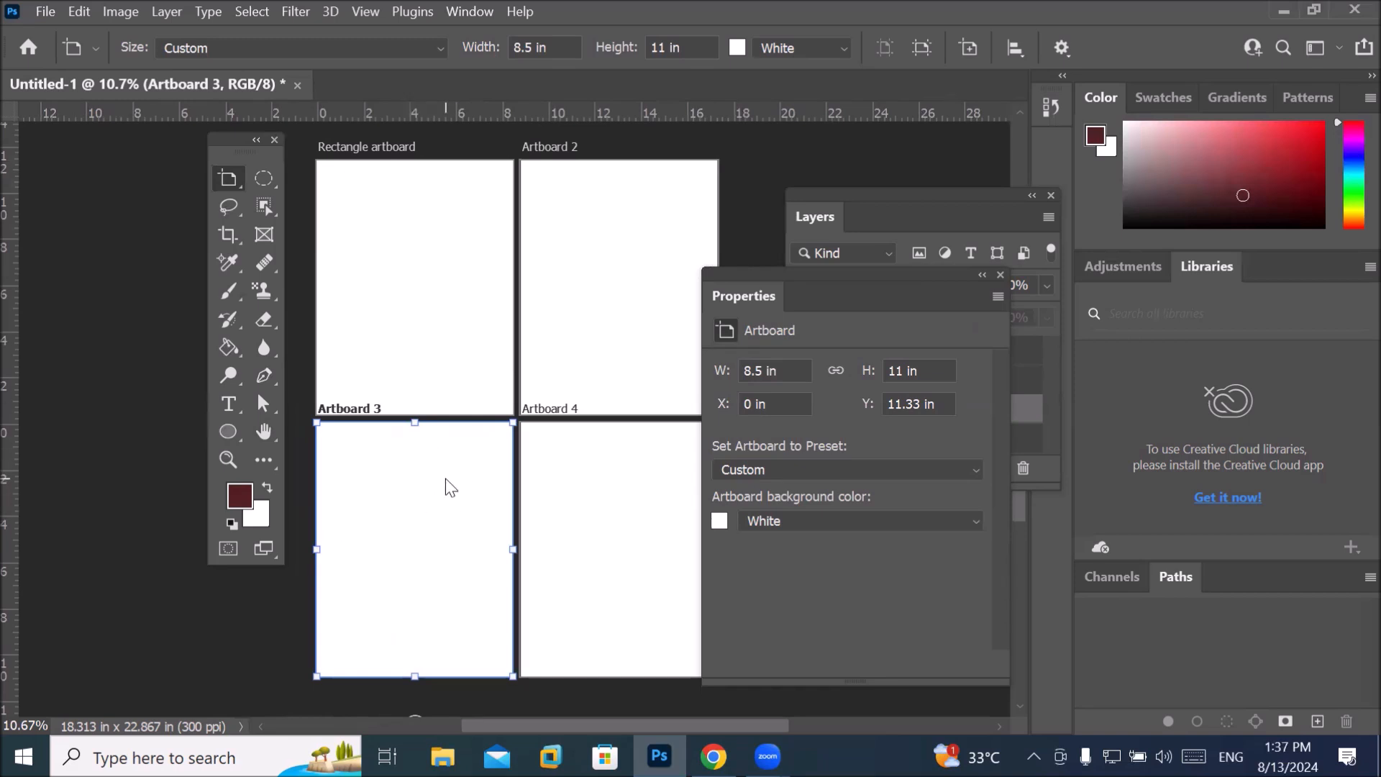
click(365, 11)
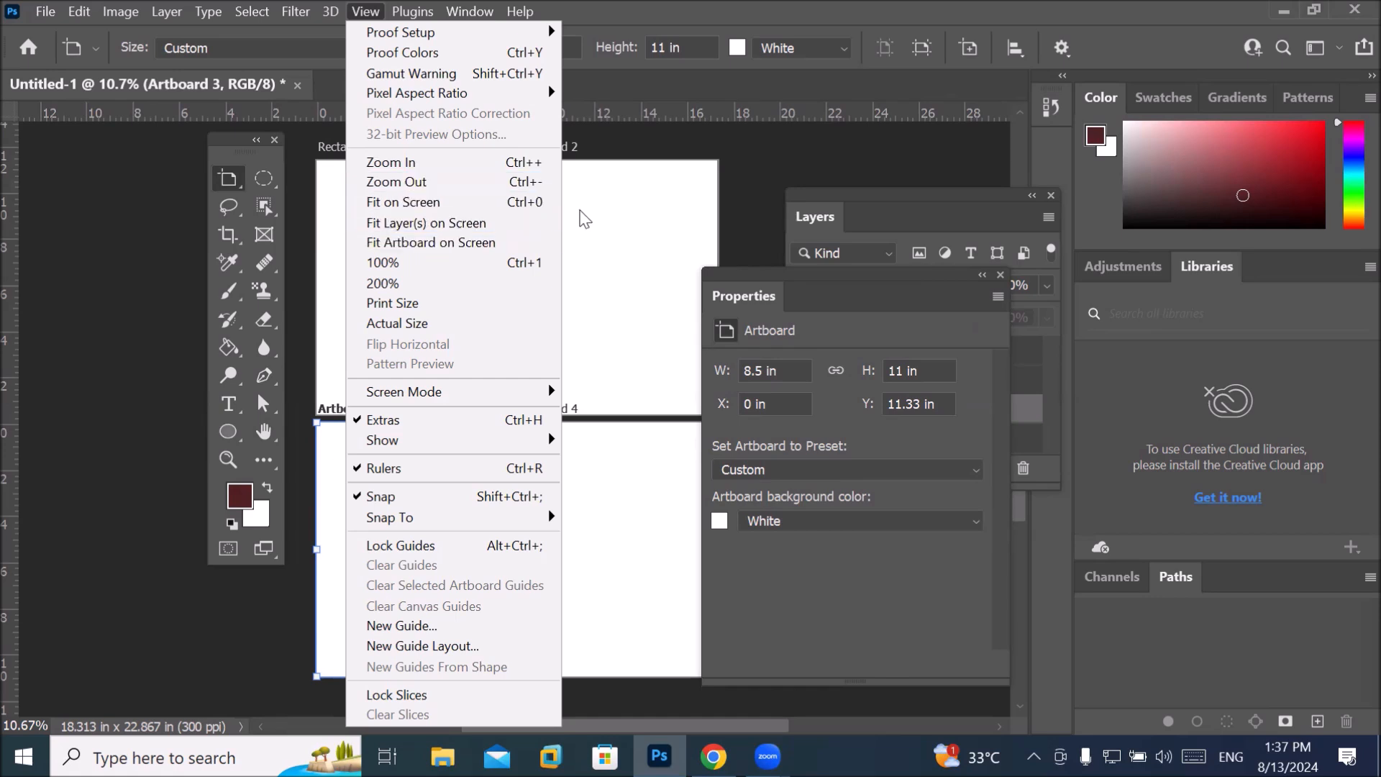
click(603, 290)
scroll(601, 283, down, 4)
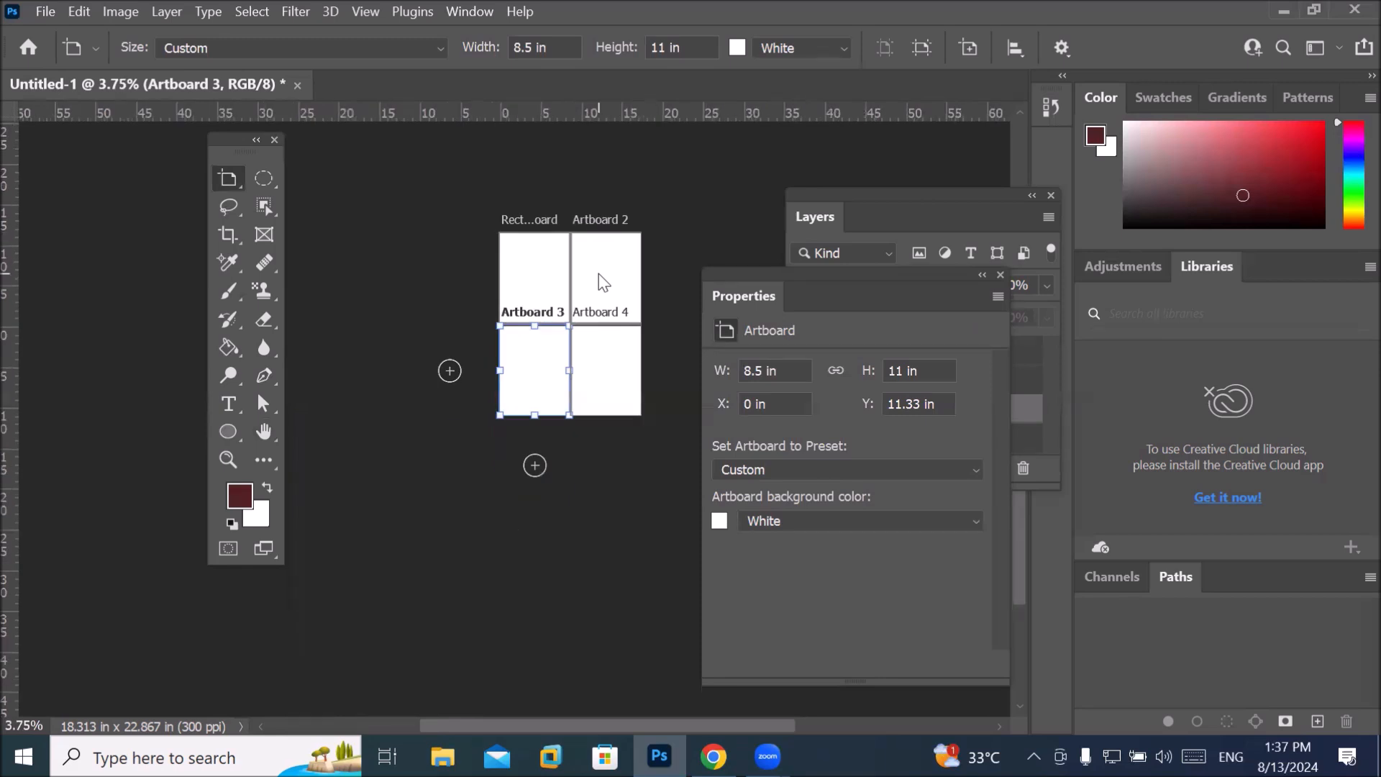
scroll(603, 282, up, 4)
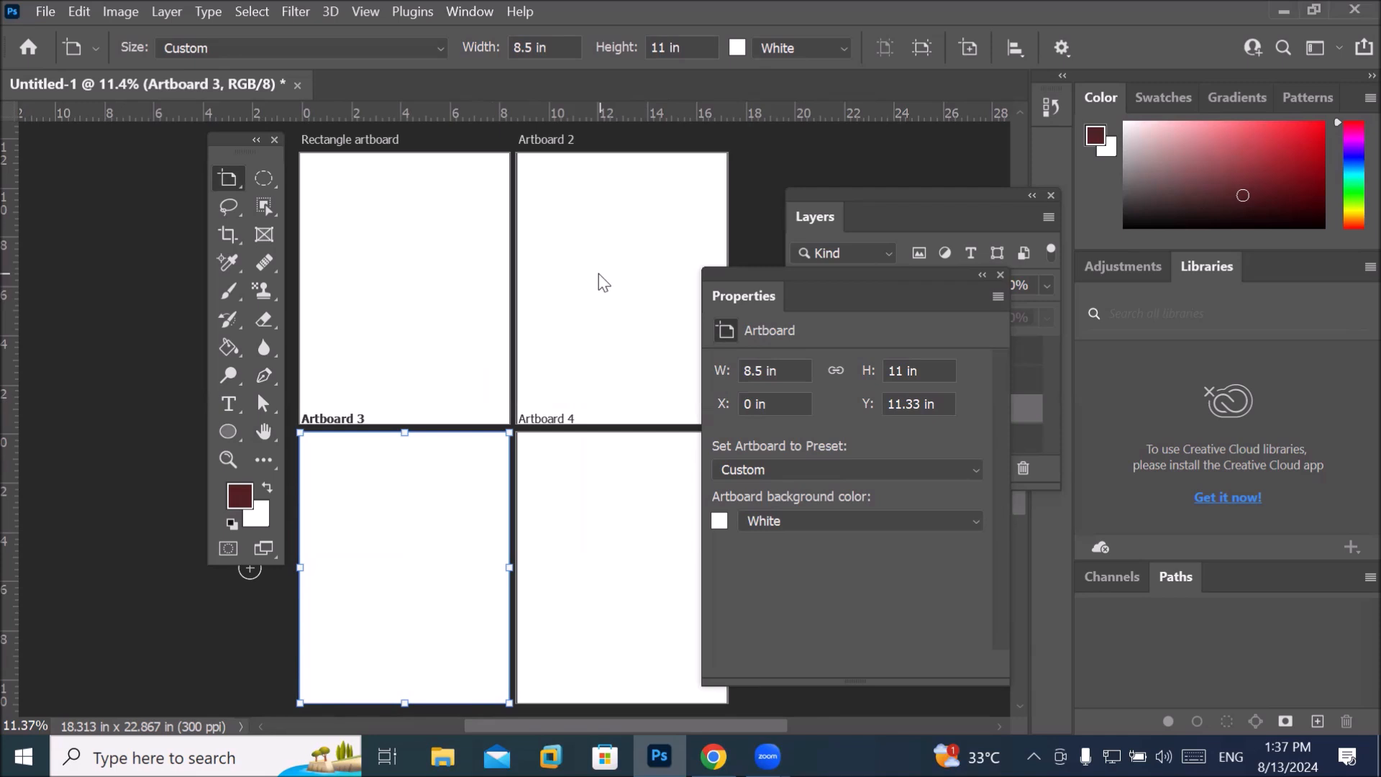
Zoom in step by step on the gap where the four artboards meet, to at least 300%.
key(ctrl+plus)
key(ctrl+plus)
key(ctrl+plus)
key(ctrl+plus)
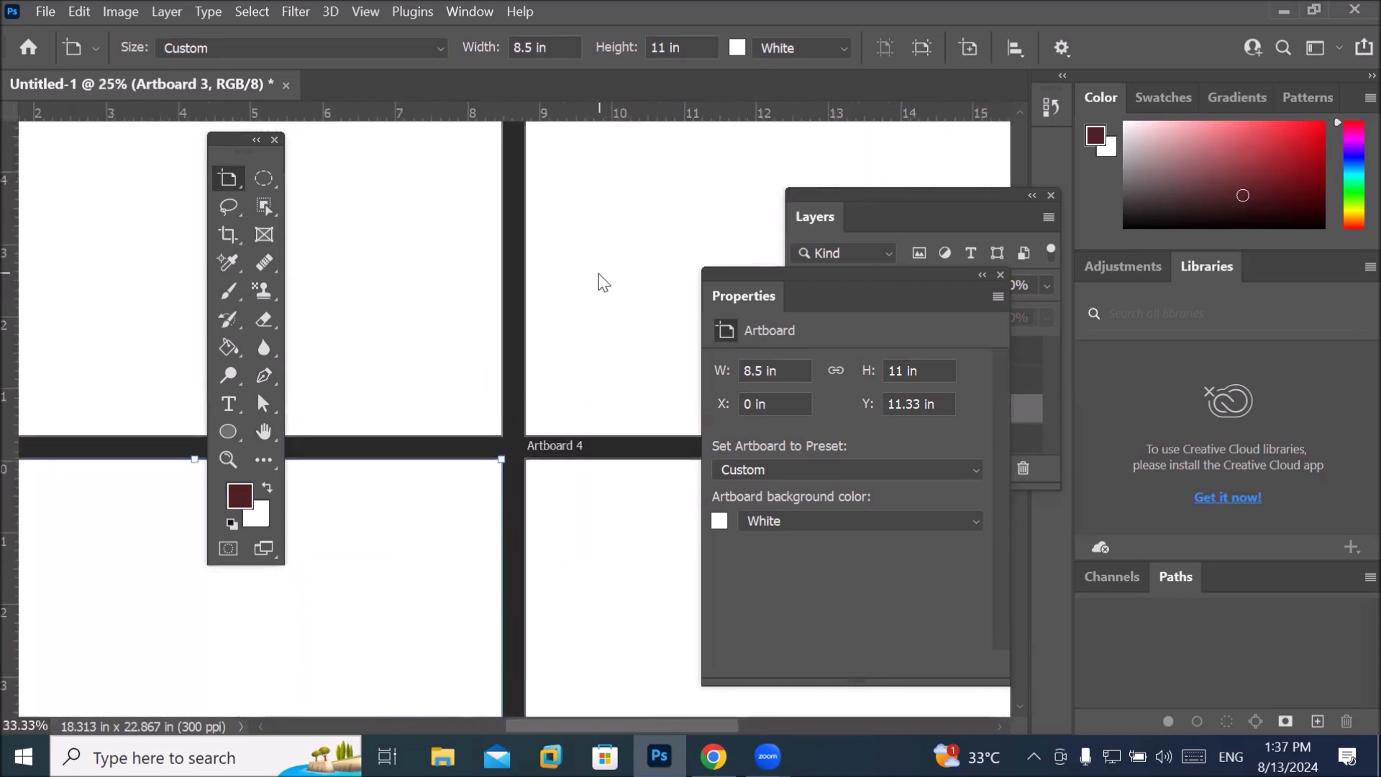
key(ctrl+plus)
key(ctrl+plus)
key(ctrl+plus)
key(ctrl+plus)
key(ctrl+plus)
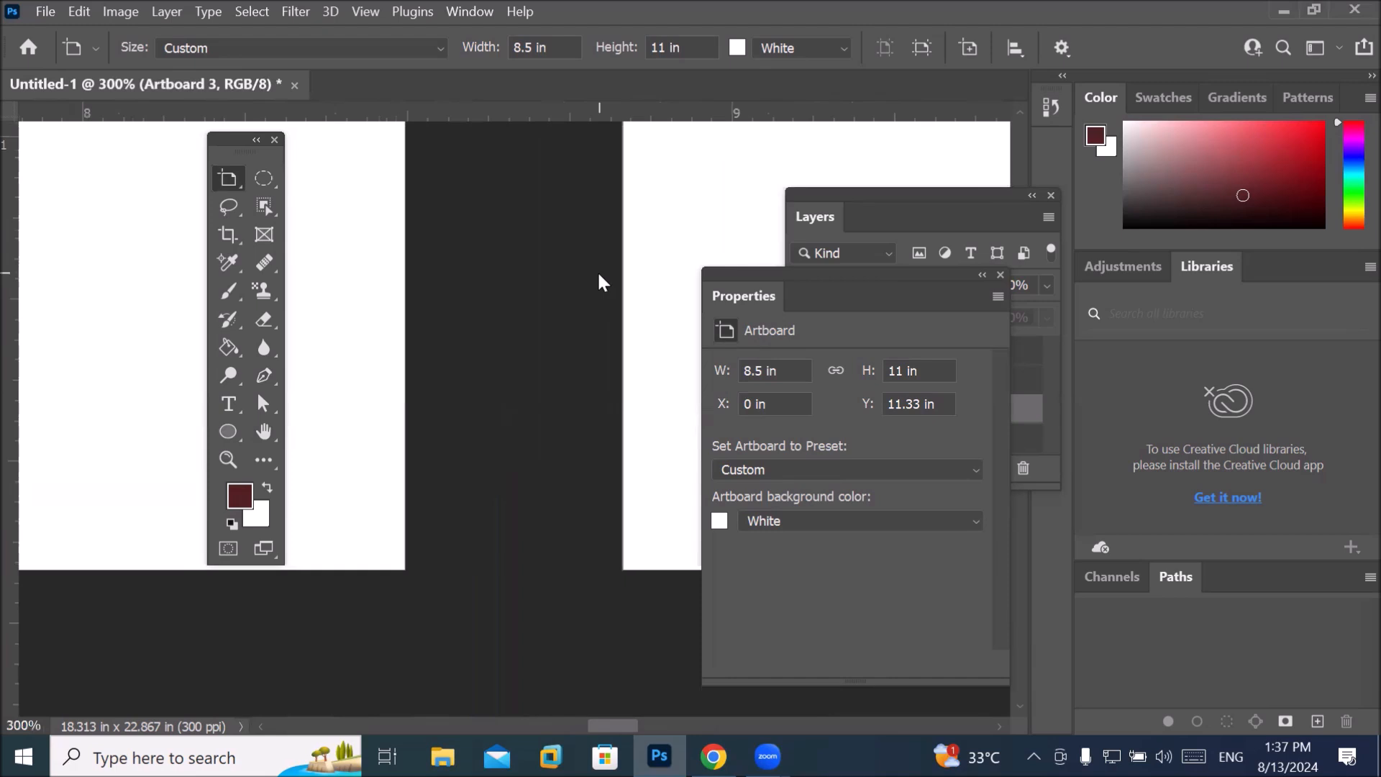
key(ctrl+plus)
Zoom out step by step until the whole artboard grid is small, at 3% or less.
key(ctrl+minus)
key(ctrl+minus)
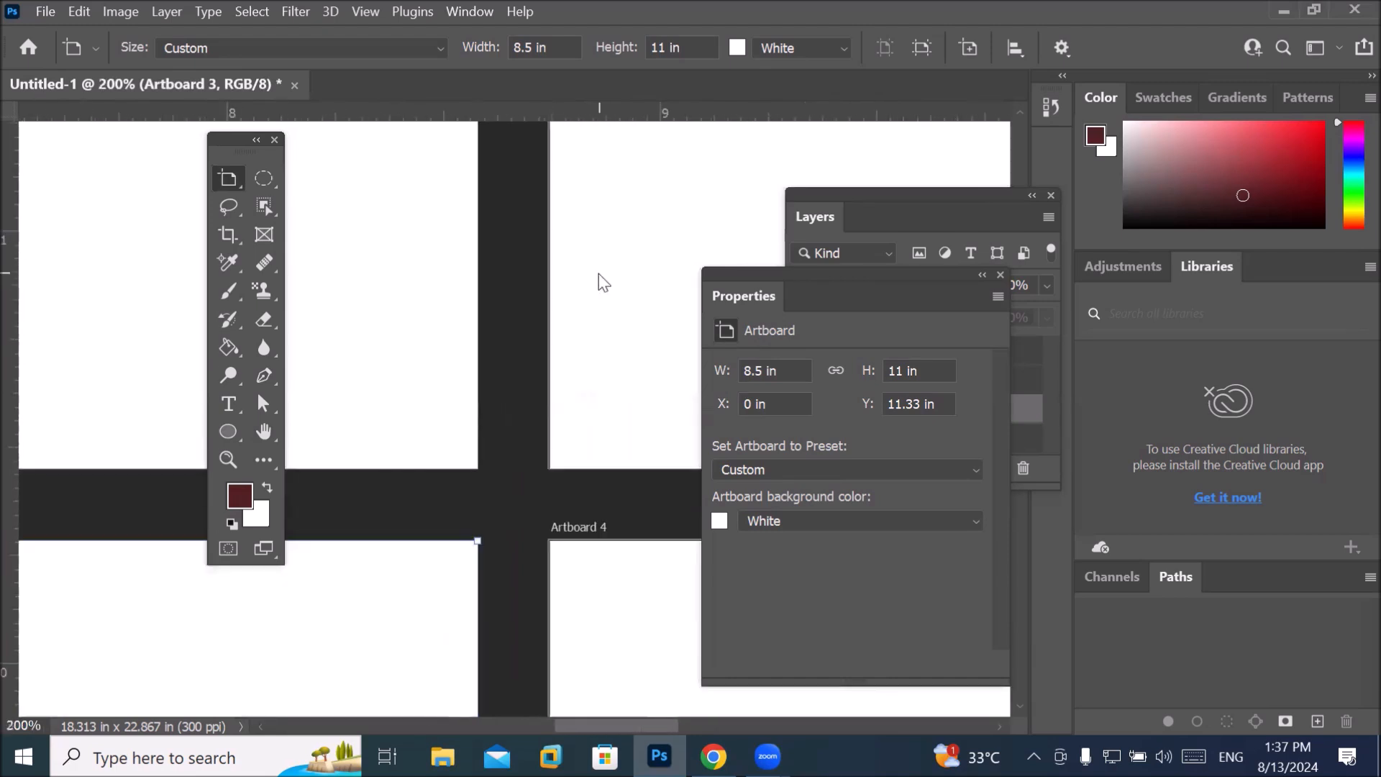
key(ctrl+minus)
key(ctrl+minus)
key(ctrl+minus)
key(ctrl+minus)
key(ctrl+minus)
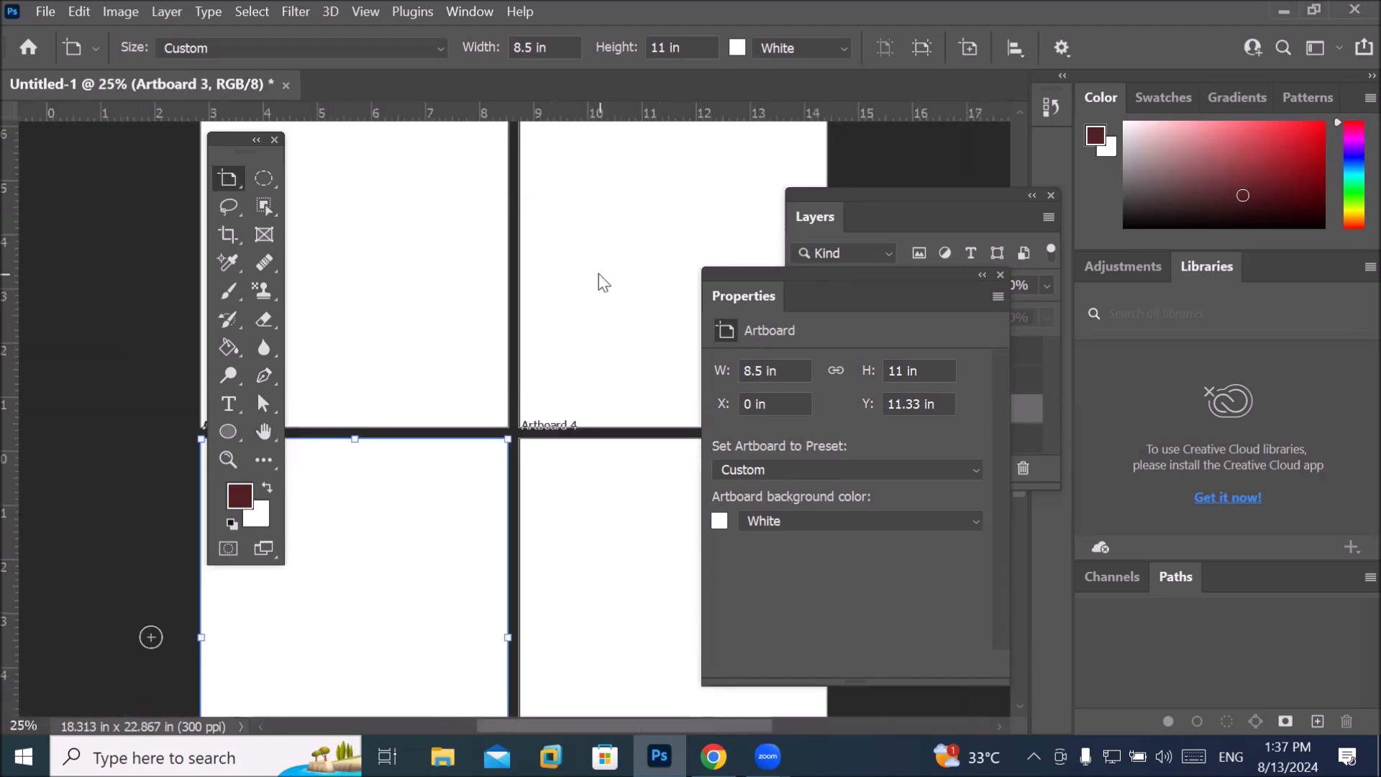
key(ctrl+minus)
key(ctrl+minus)
key(ctrl+minus)
key(ctrl+minus)
key(ctrl+minus)
key(ctrl+minus)
key(ctrl+minus)
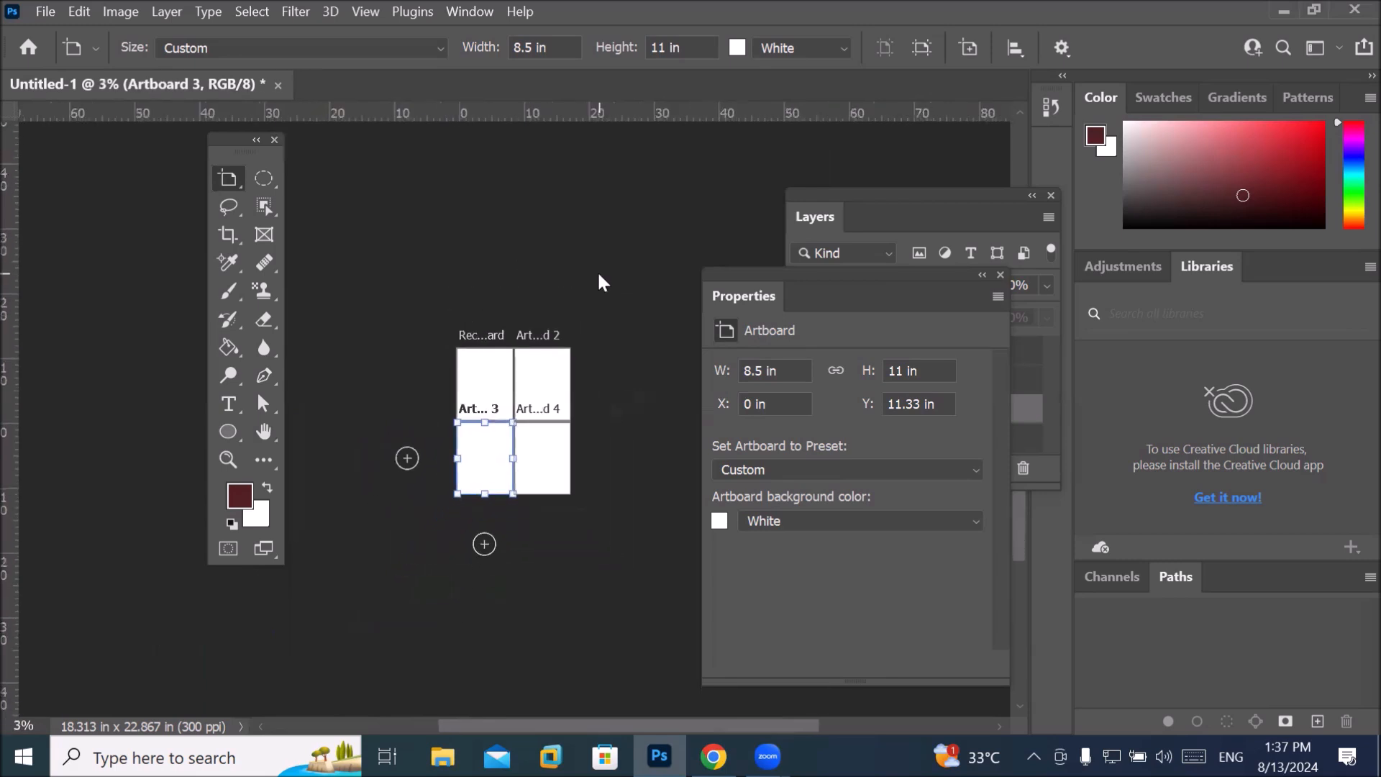
key(ctrl+minus)
key(ctrl+minus)
Zoom in to 6.25%, fit the whole document on screen, then view it at 100%.
key(ctrl+plus)
key(ctrl+plus)
key(ctrl+plus)
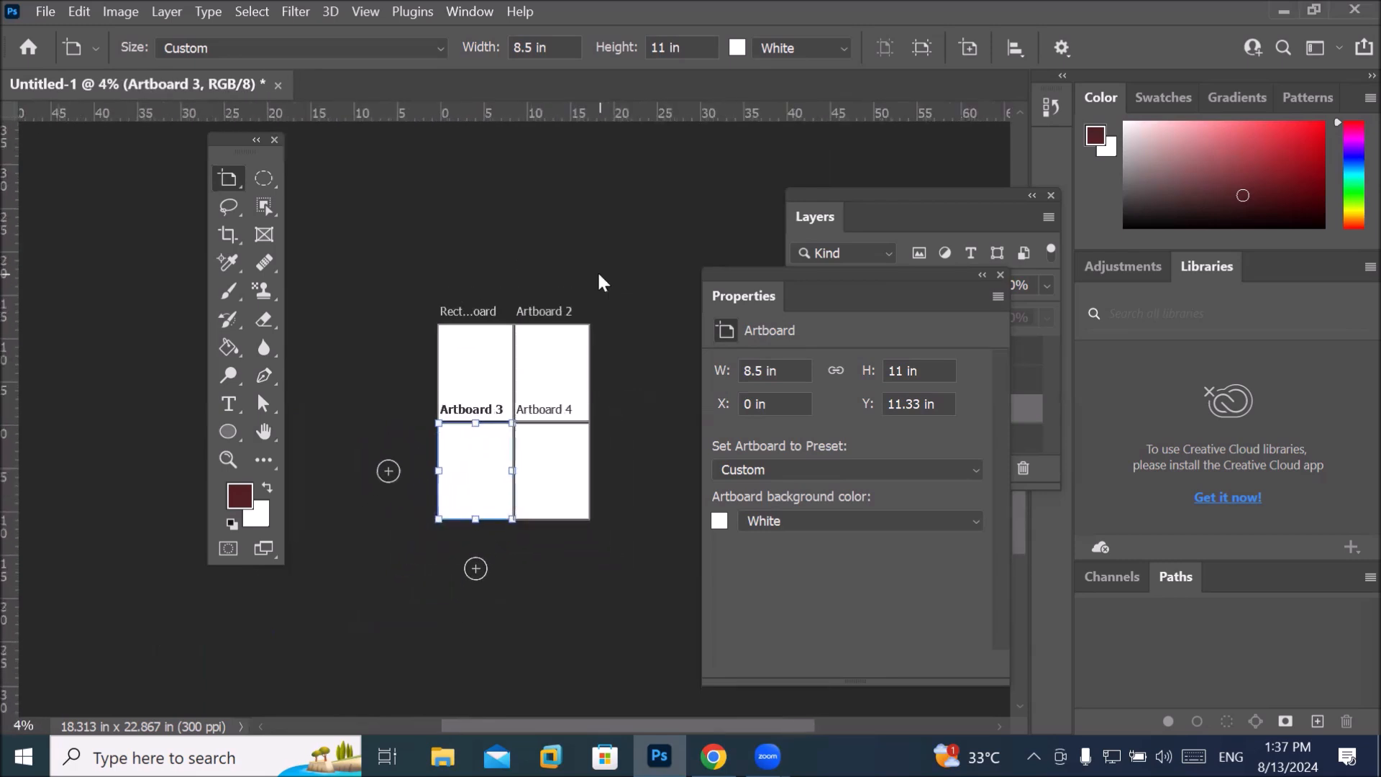
key(ctrl+plus)
key(ctrl+plus)
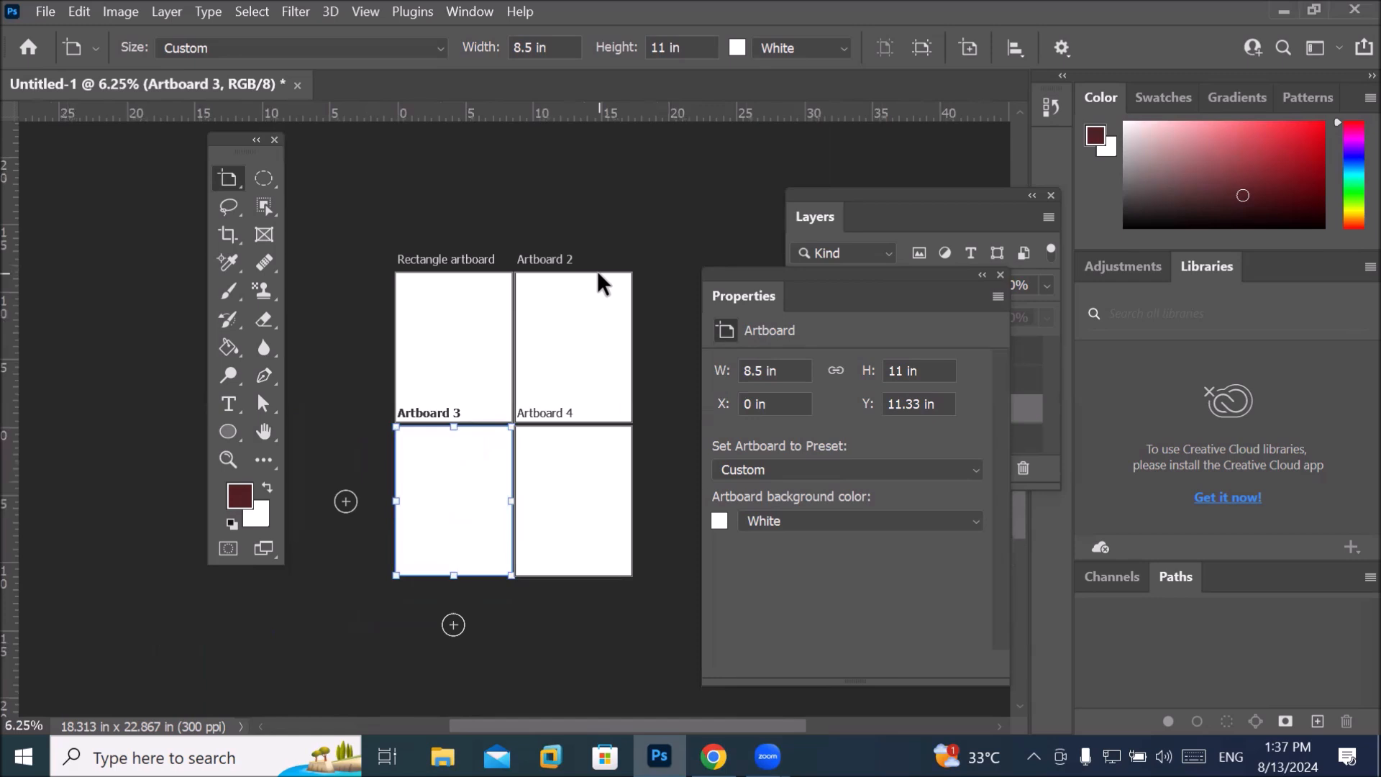
key(ctrl+0)
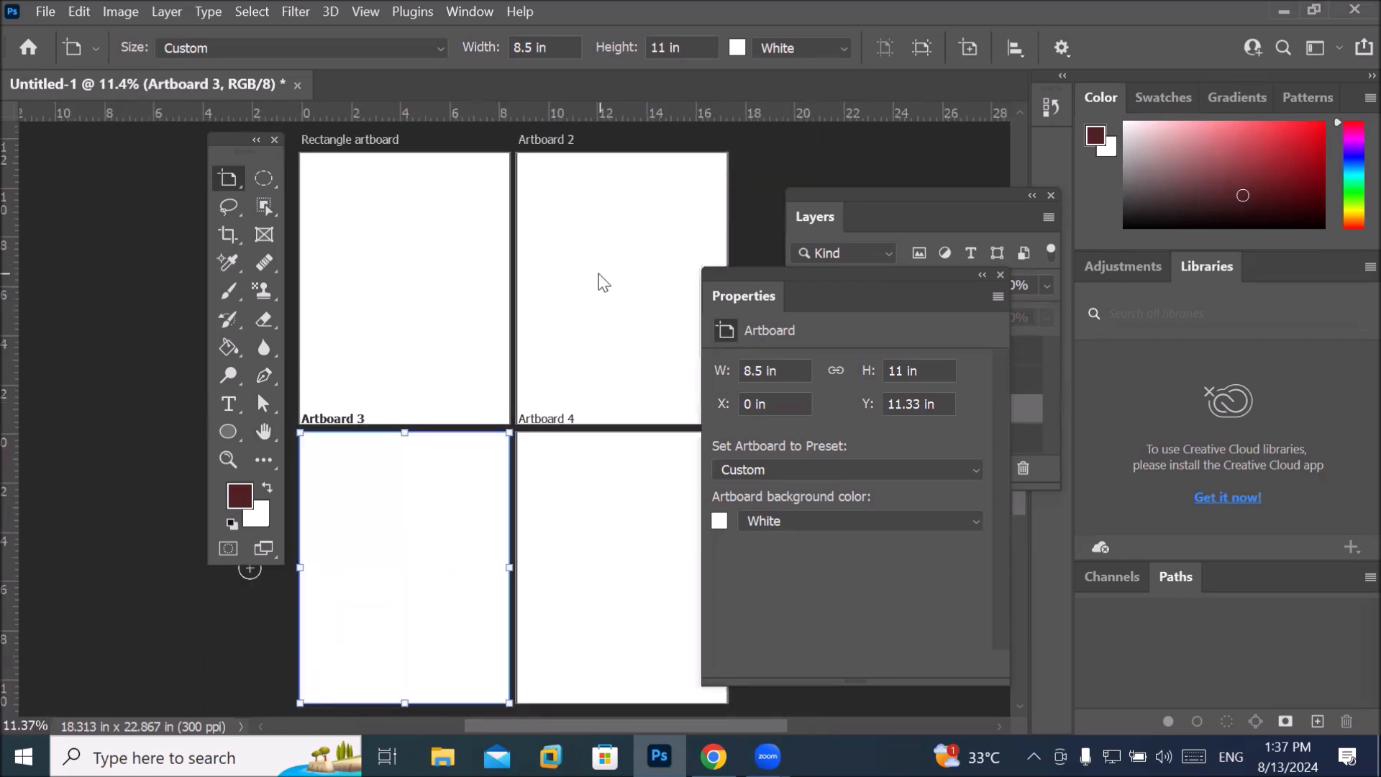
key(ctrl+1)
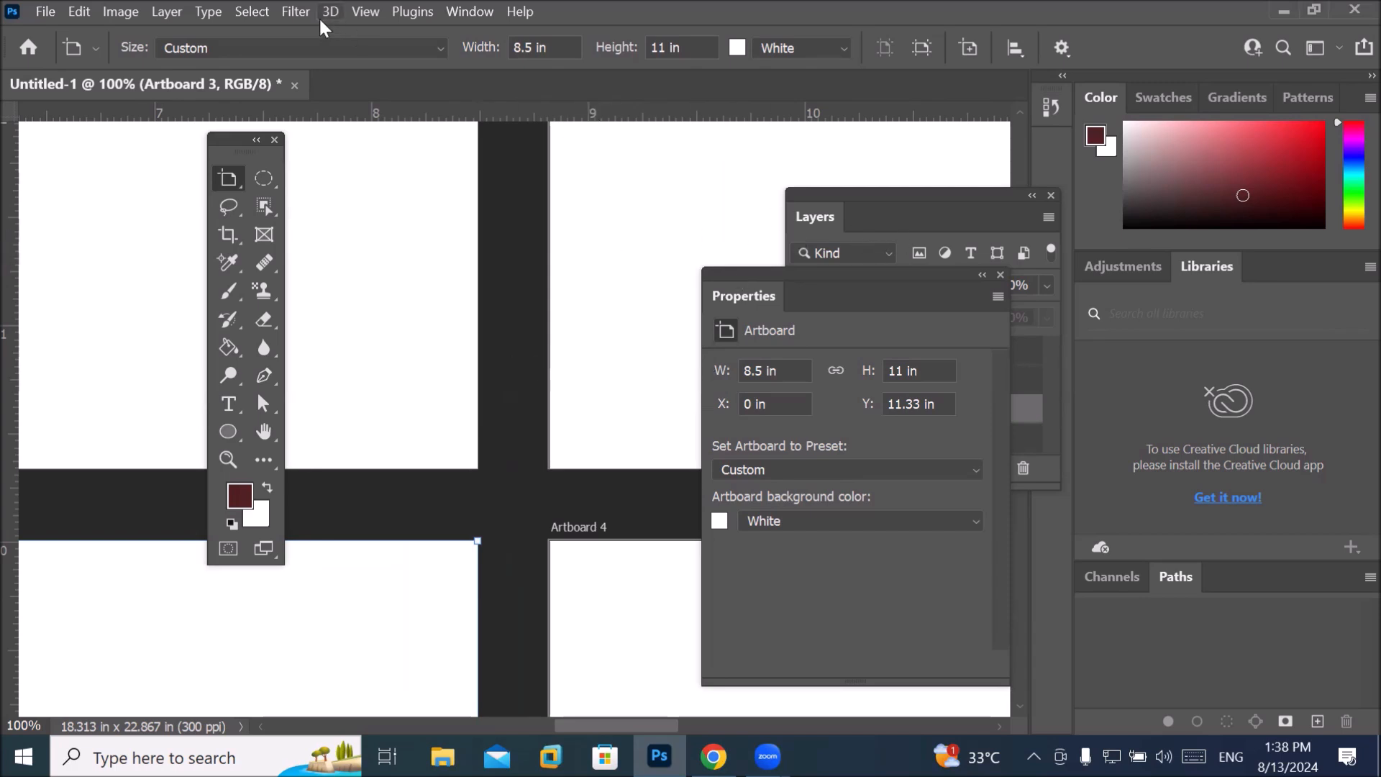
Bring the Layers panel to the front, select the Rectangle artboard and fit it on screen.
click(366, 12)
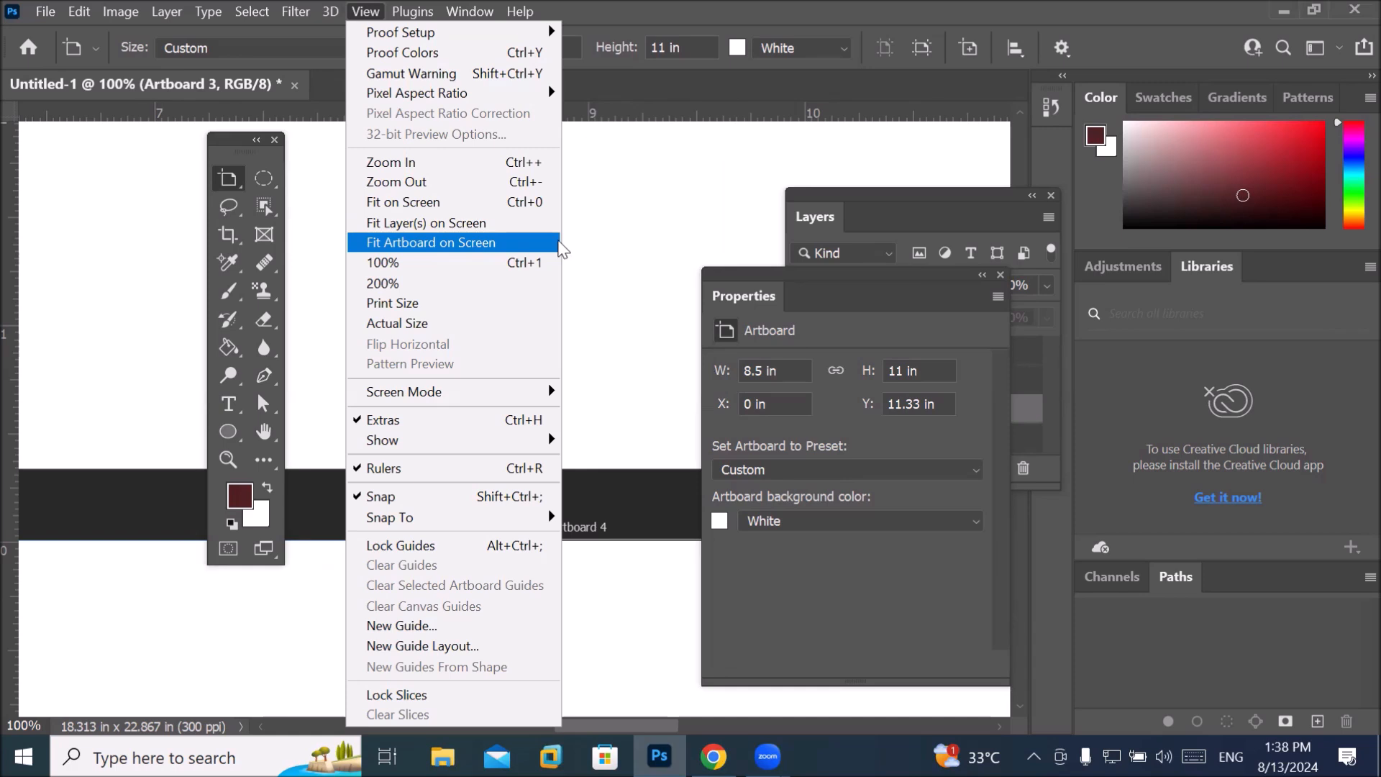
click(897, 195)
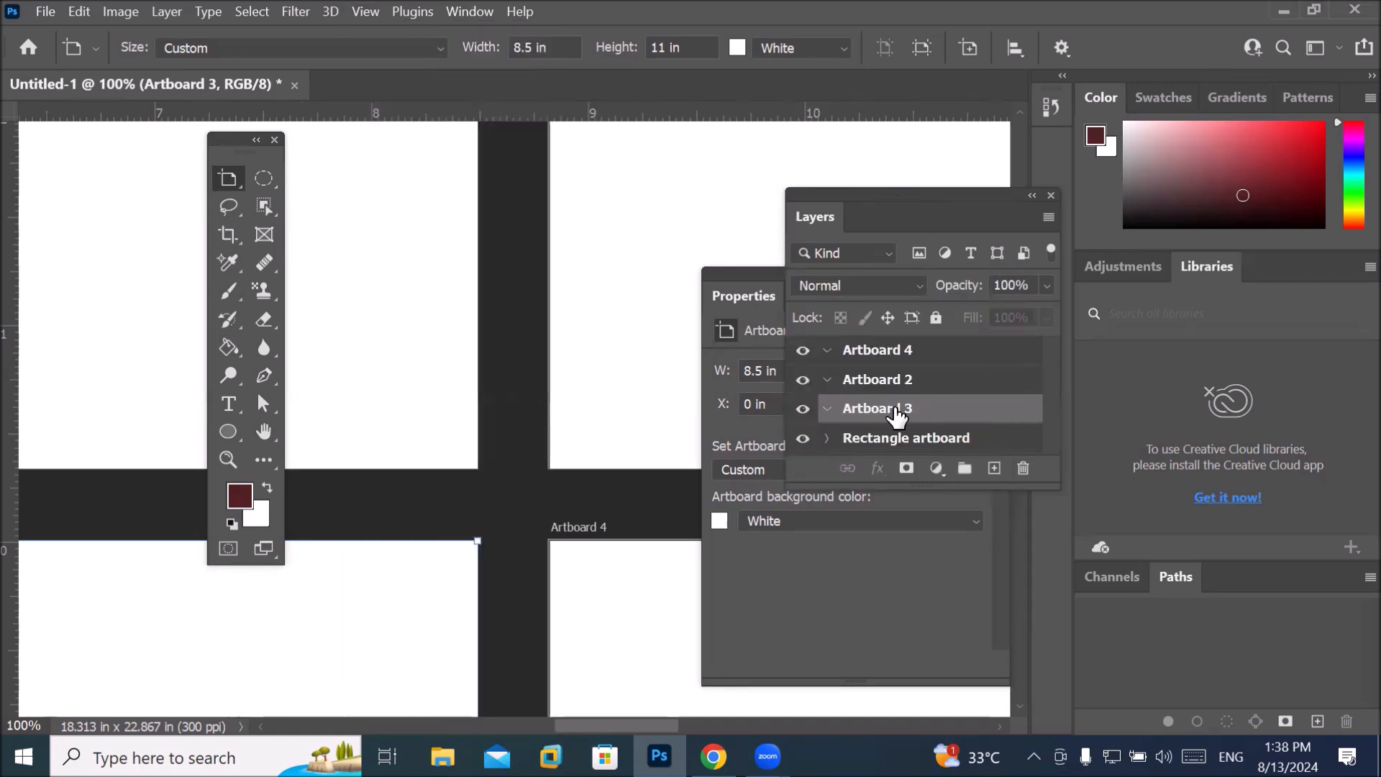
click(877, 449)
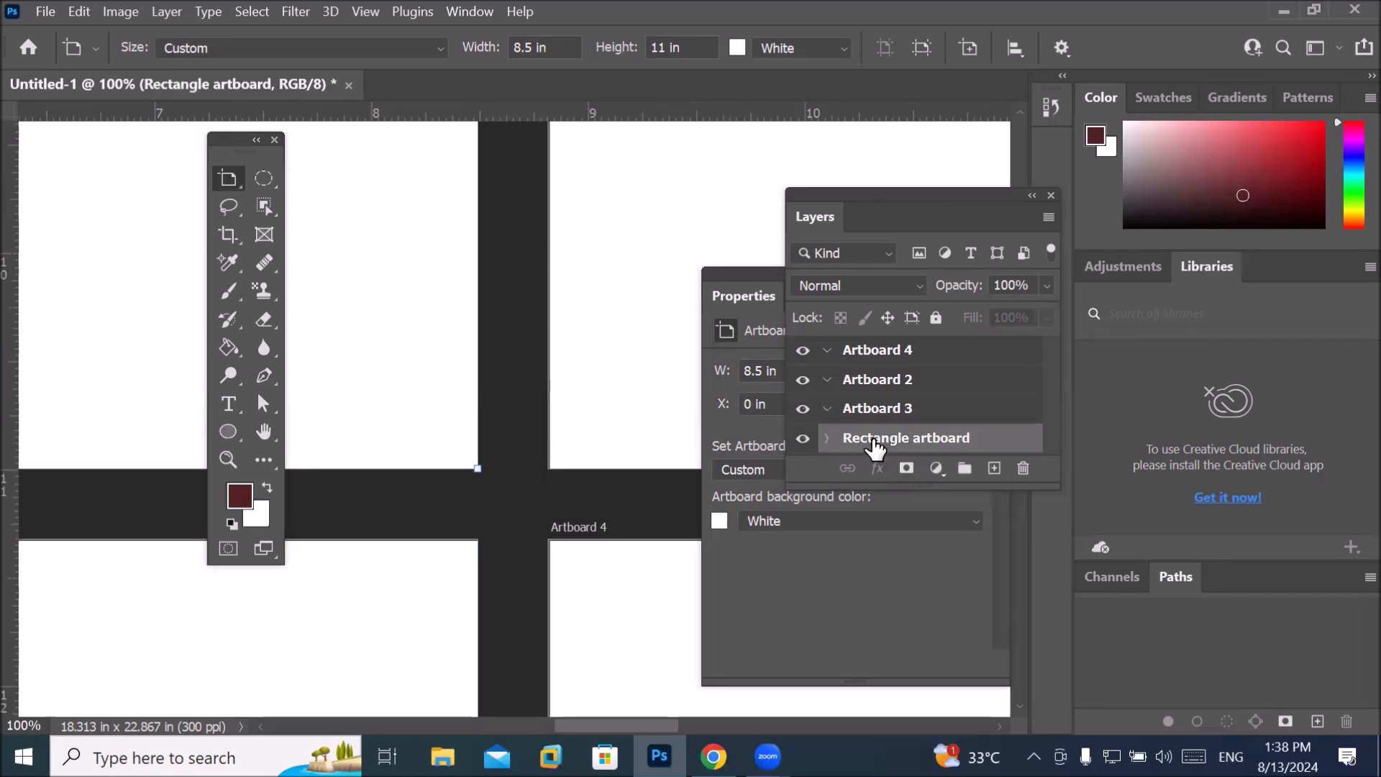
click(369, 12)
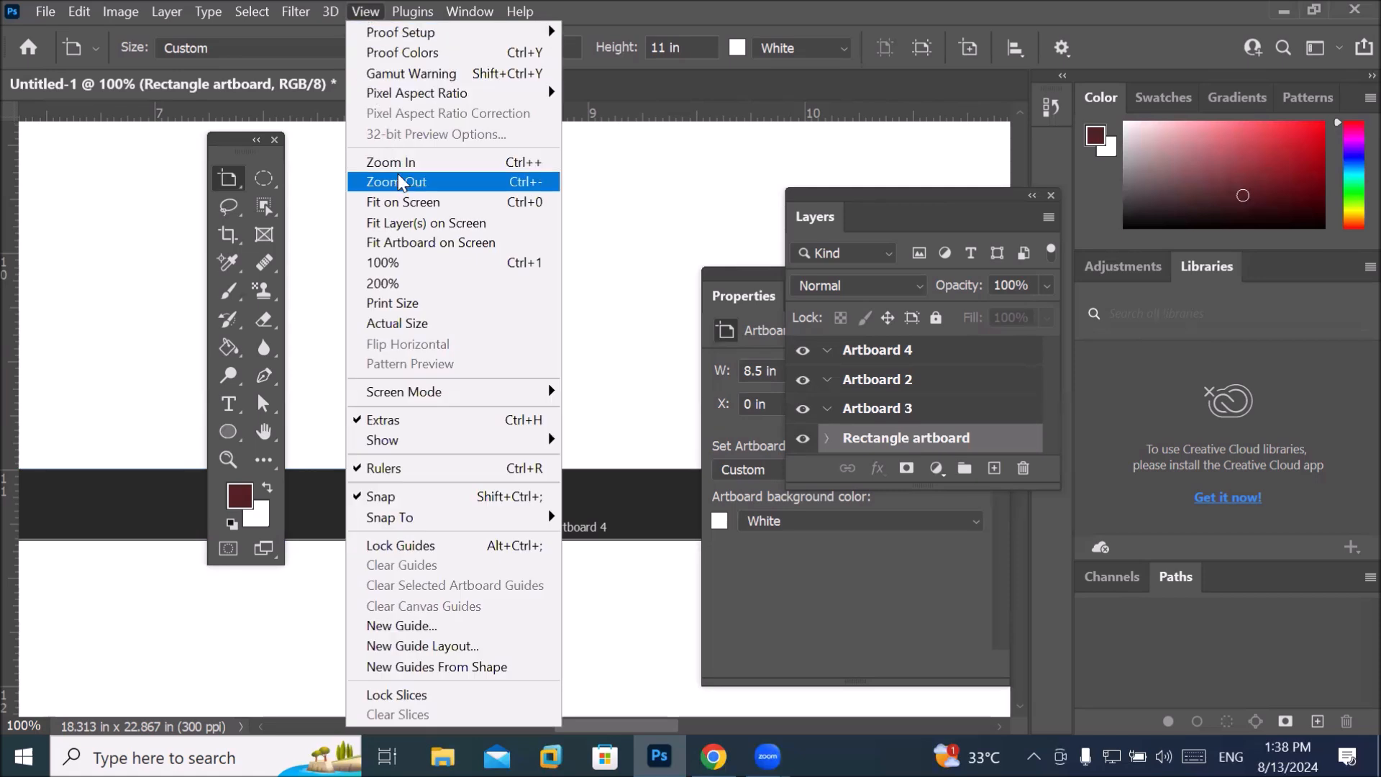
click(442, 248)
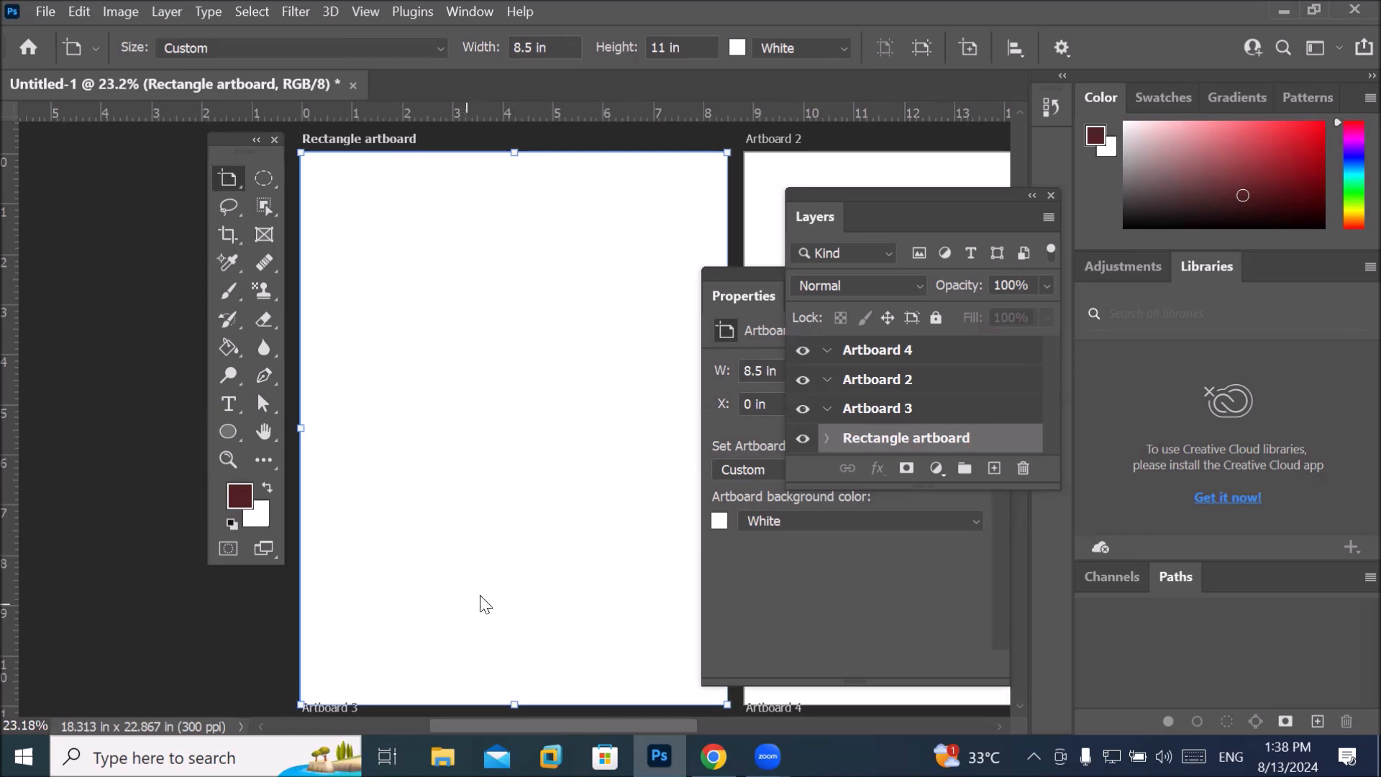
View the document at 200%, then zoom out step by step until the artboard grid is a tiny speck, below 0.1%.
click(365, 12)
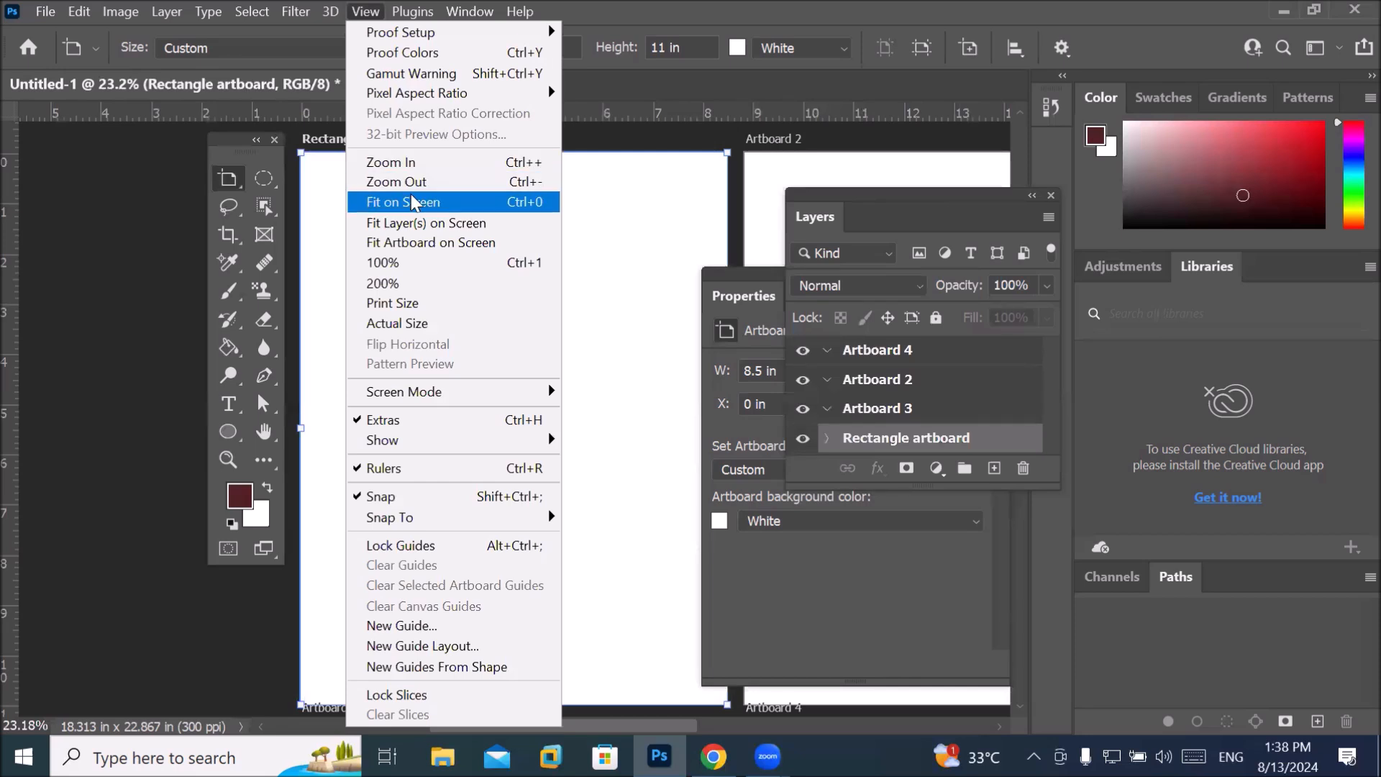
click(412, 285)
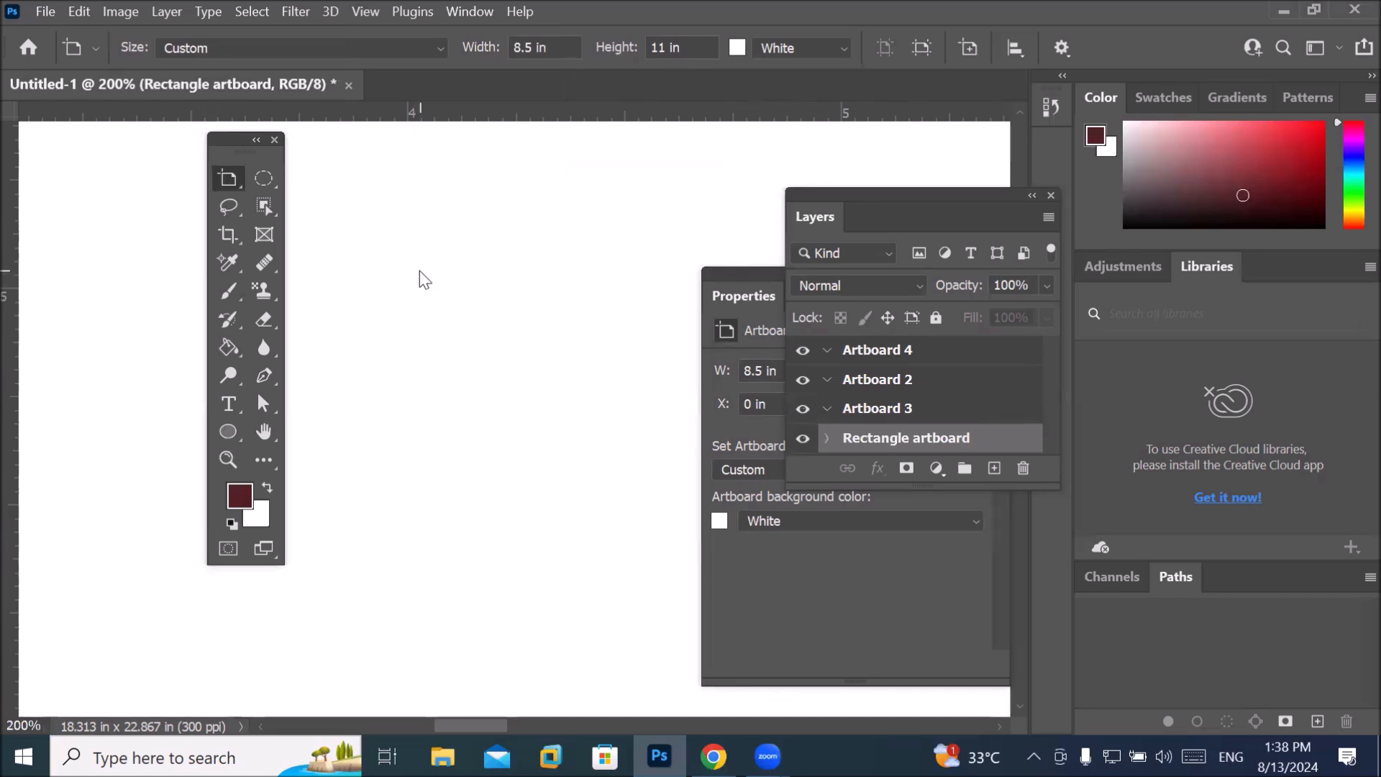
scroll(507, 284, down, 5)
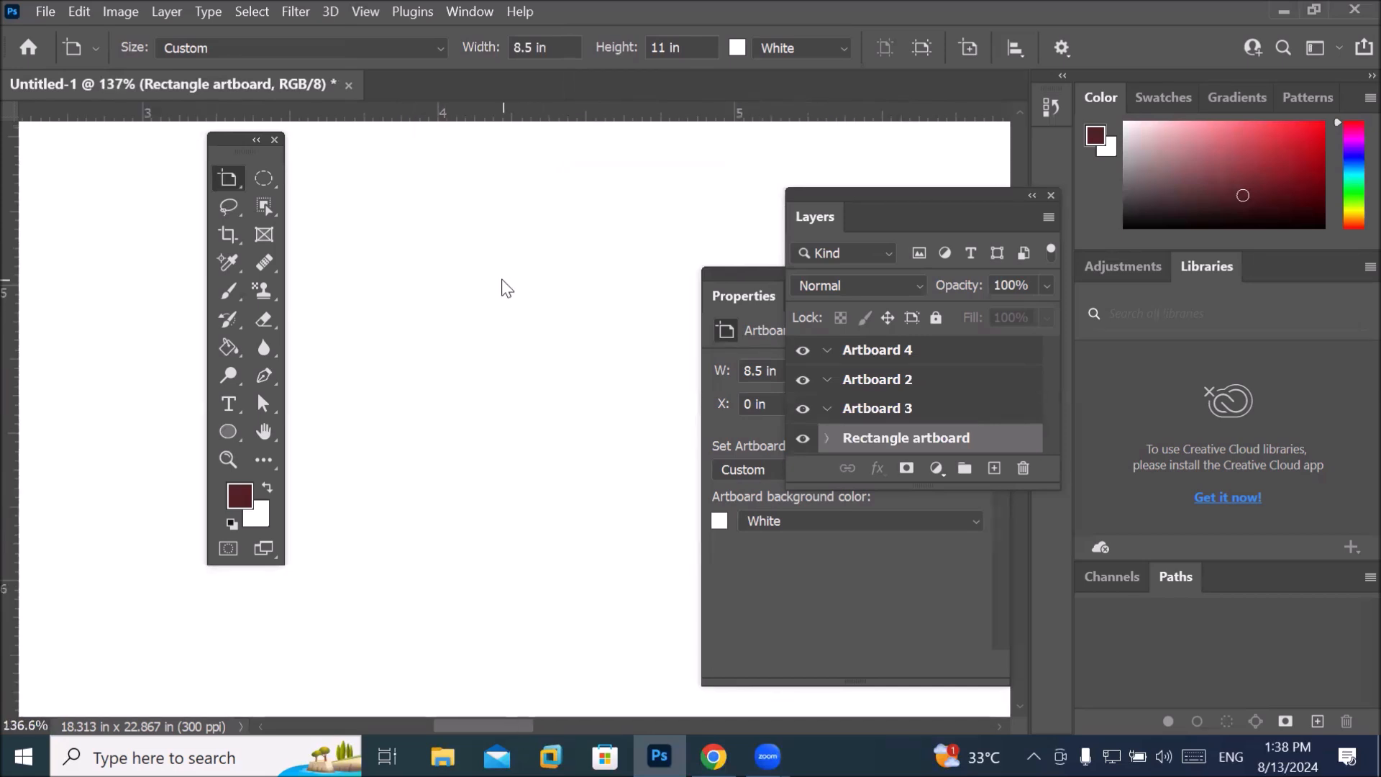
scroll(502, 286, down, 1)
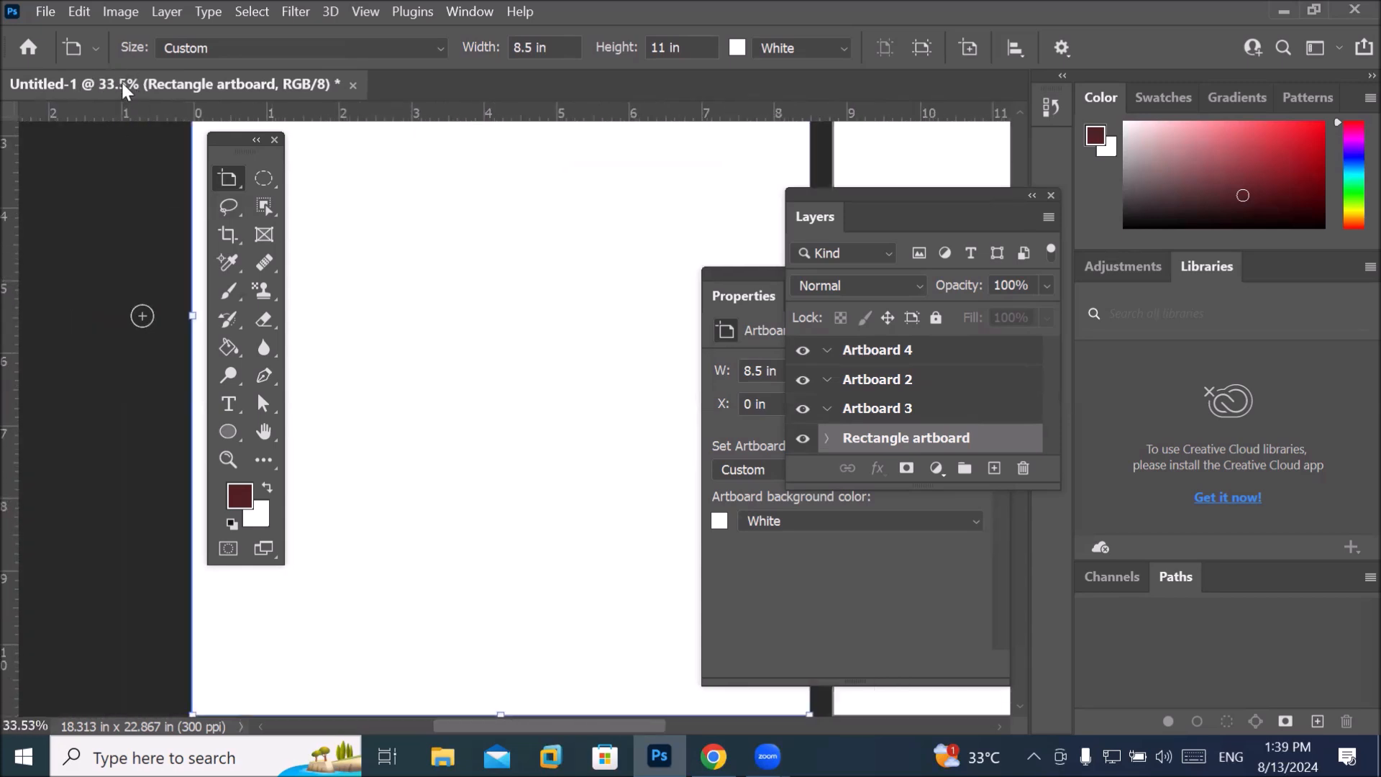
scroll(502, 260, down, 2)
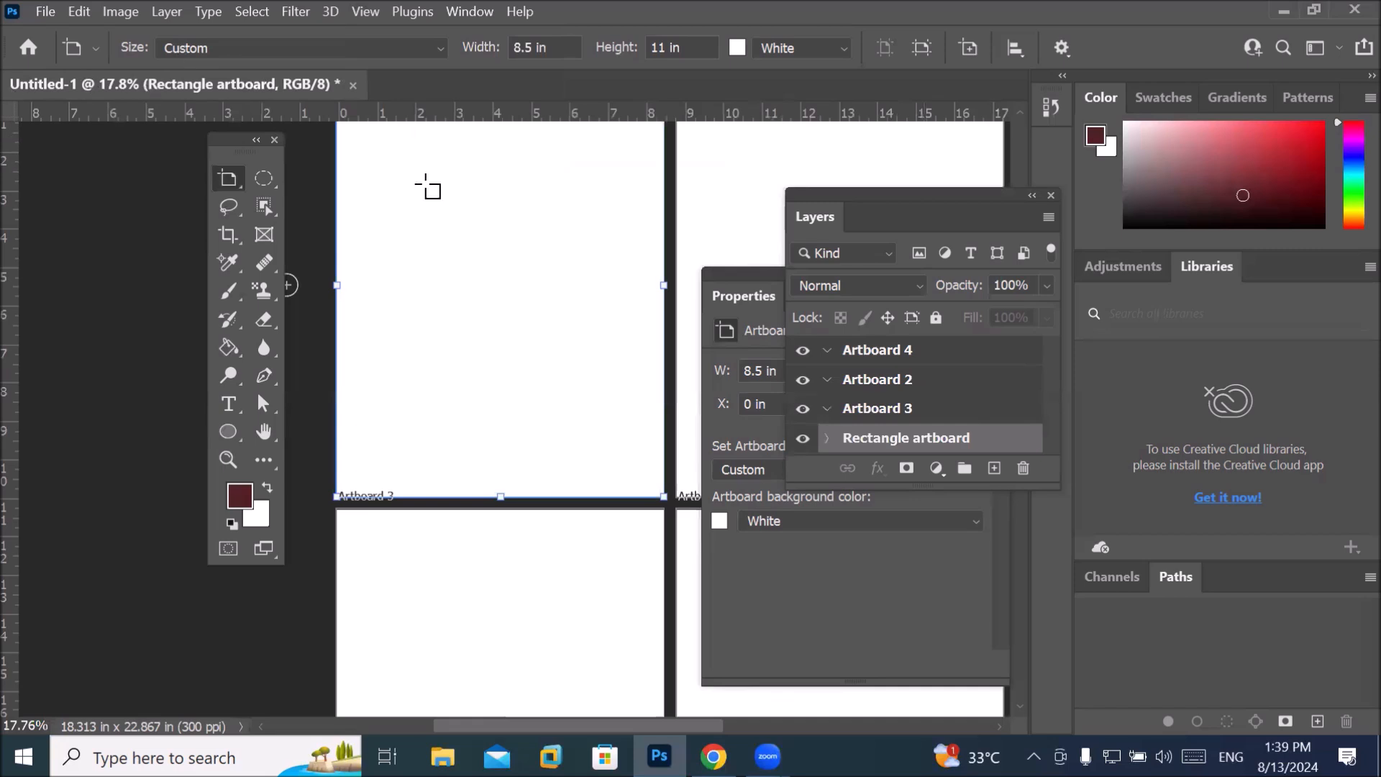
scroll(429, 189, down, 2)
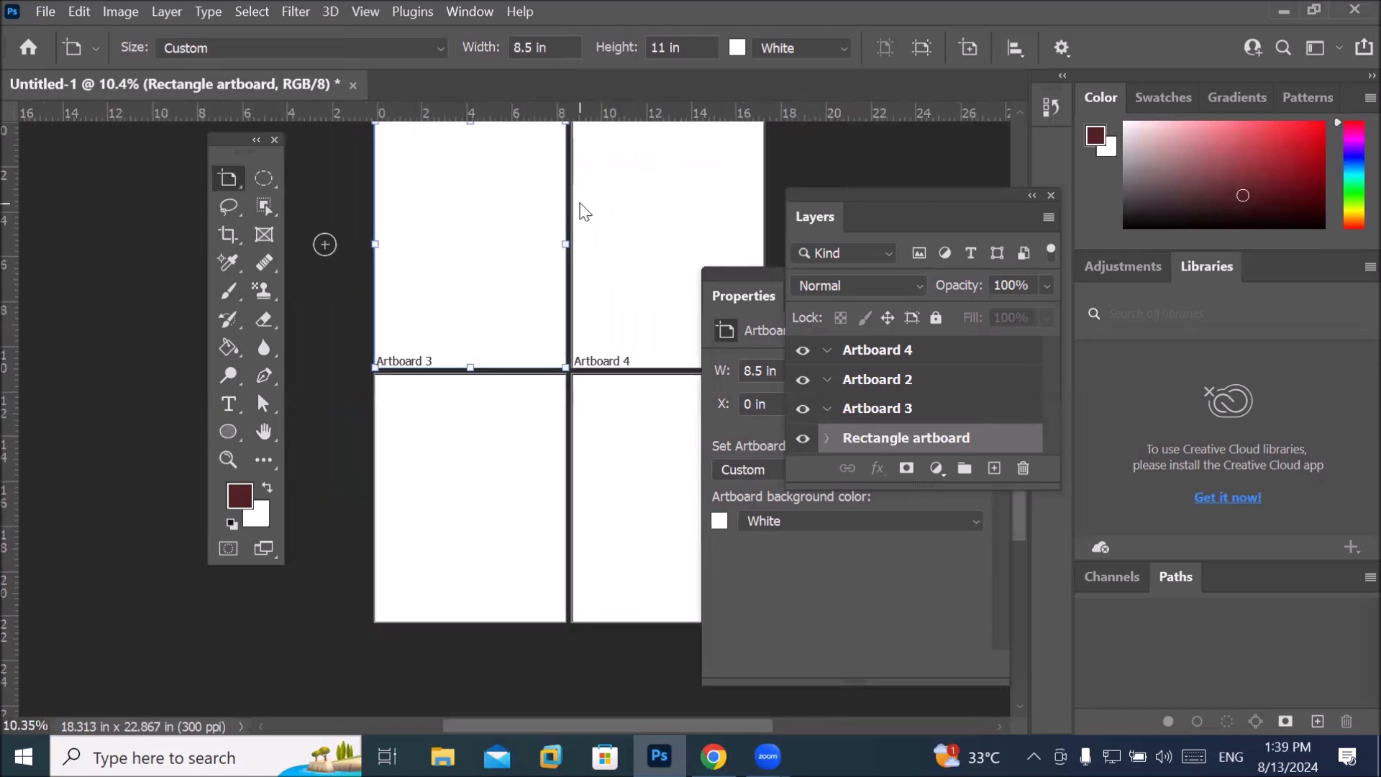
scroll(584, 211, down, 1)
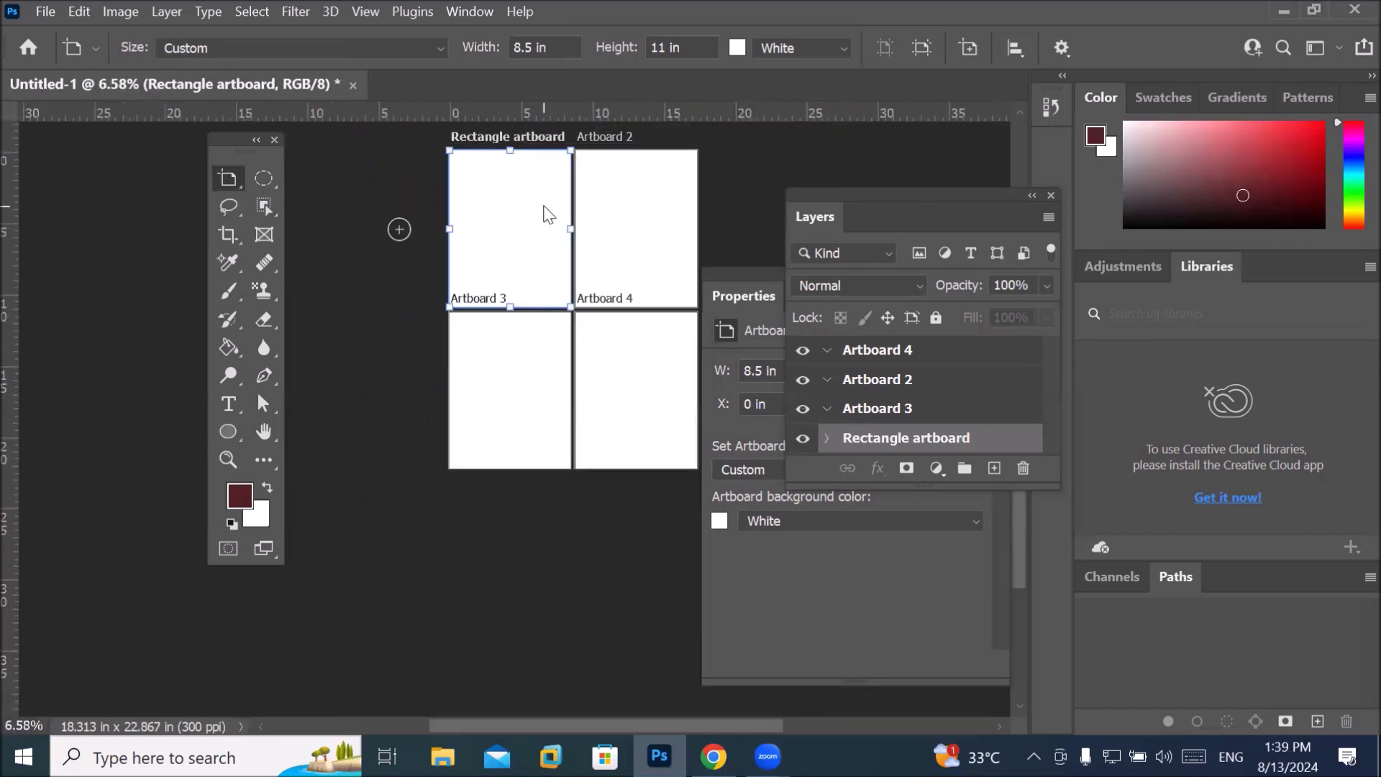
scroll(533, 208, down, 2)
scroll(529, 206, down, 5)
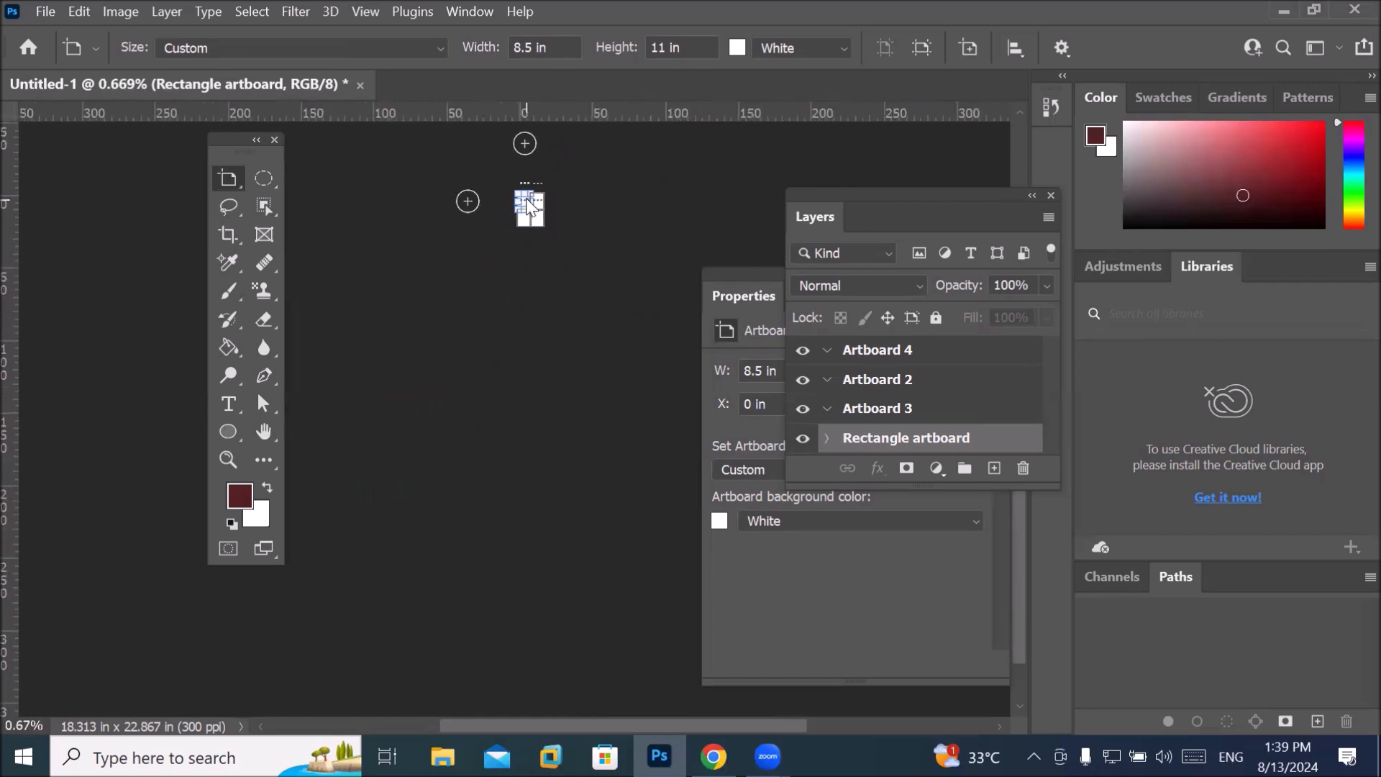
scroll(526, 202, down, 5)
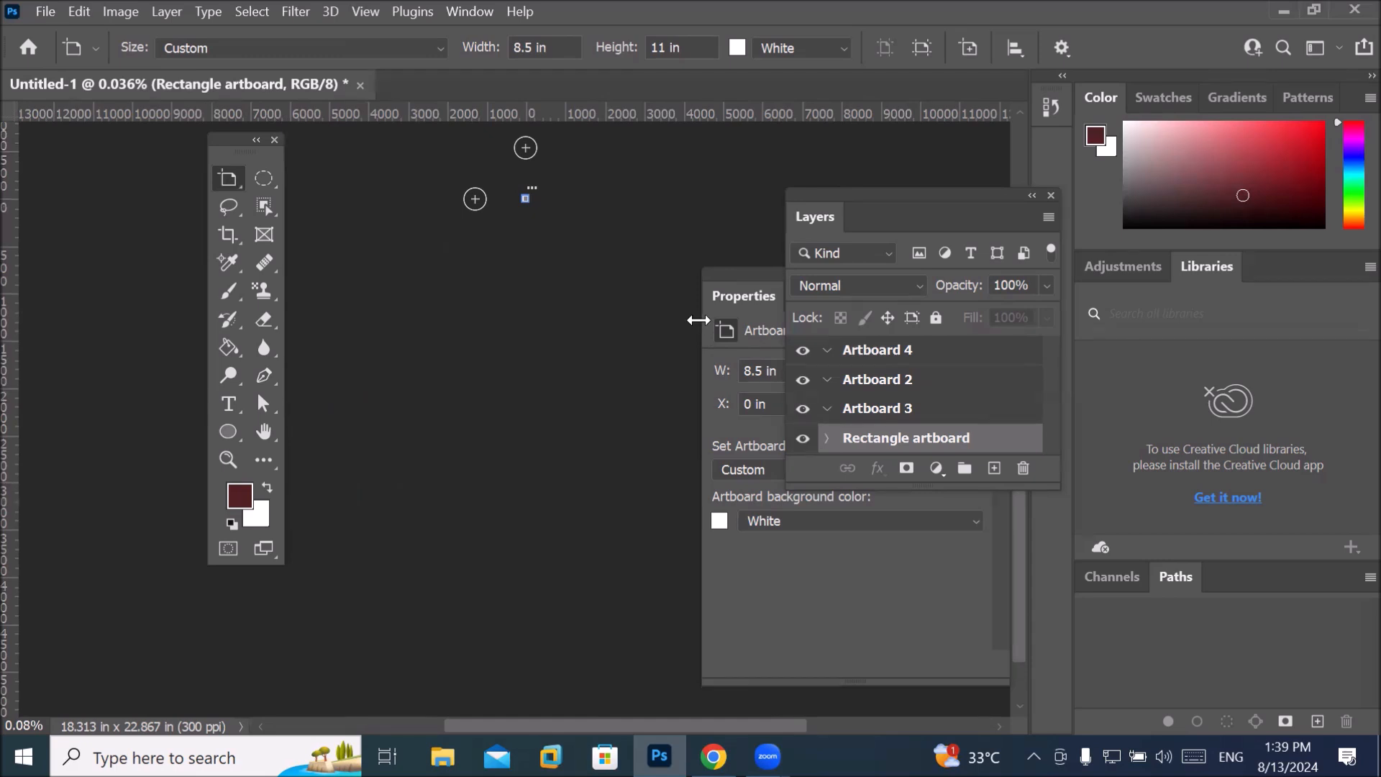
Compare the 100% view with the whole document fitted on screen and with the Rectangle artboard fitted on screen.
key(ctrl+1)
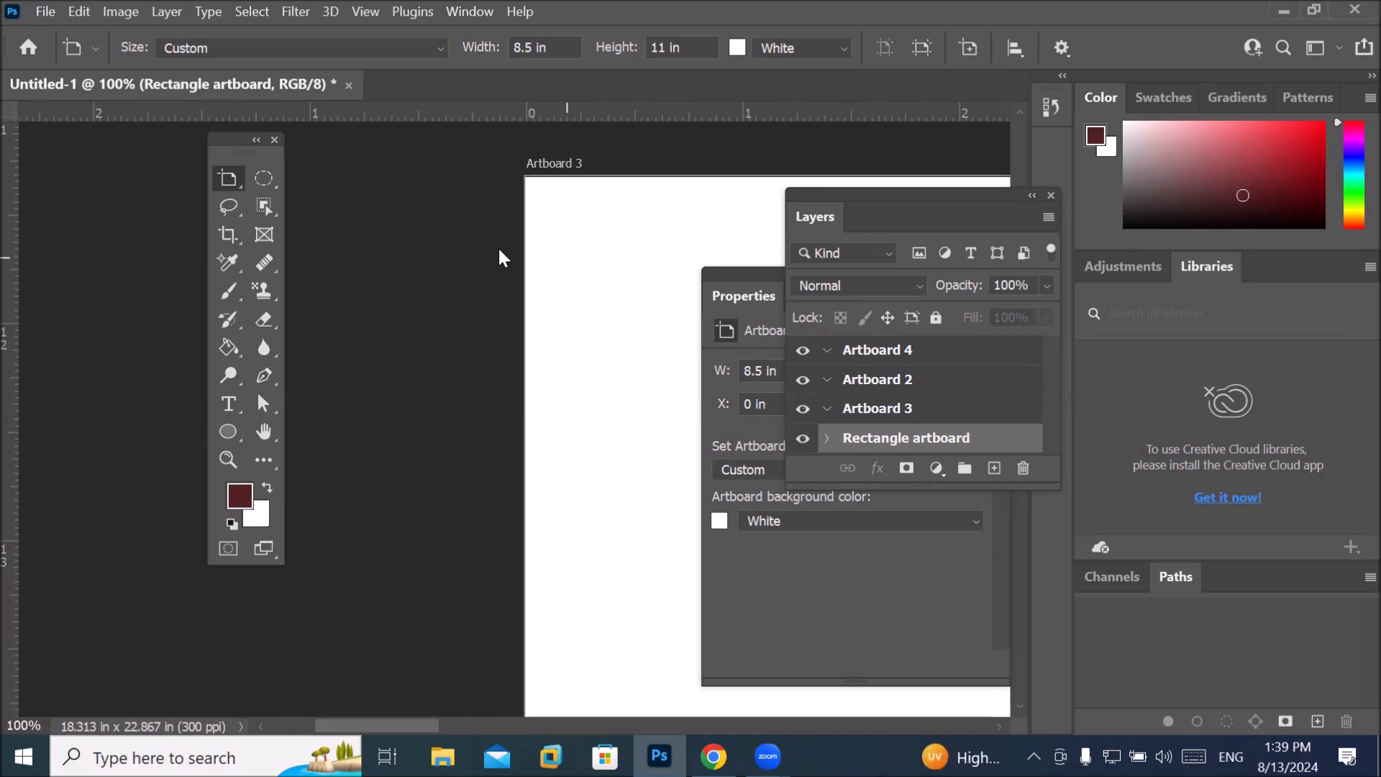
click(366, 12)
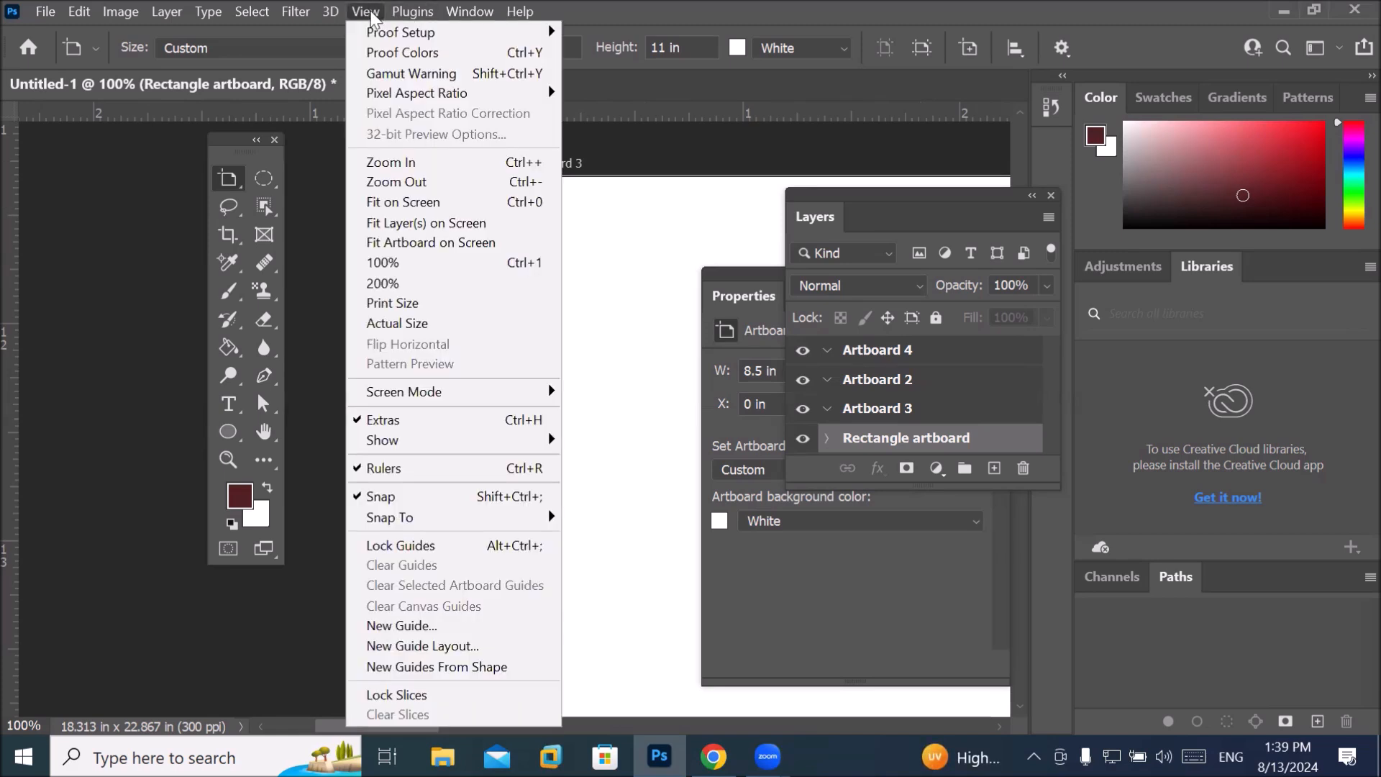
click(531, 218)
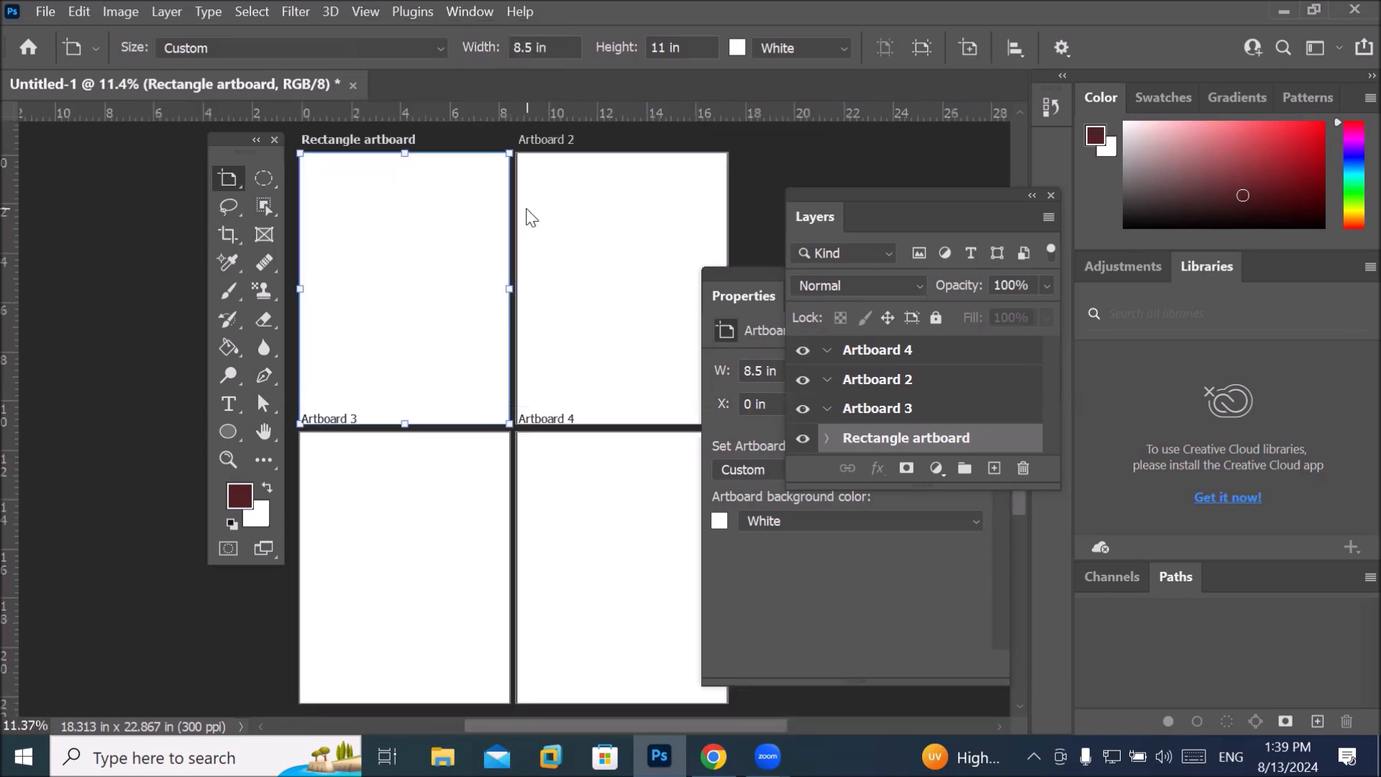
click(366, 11)
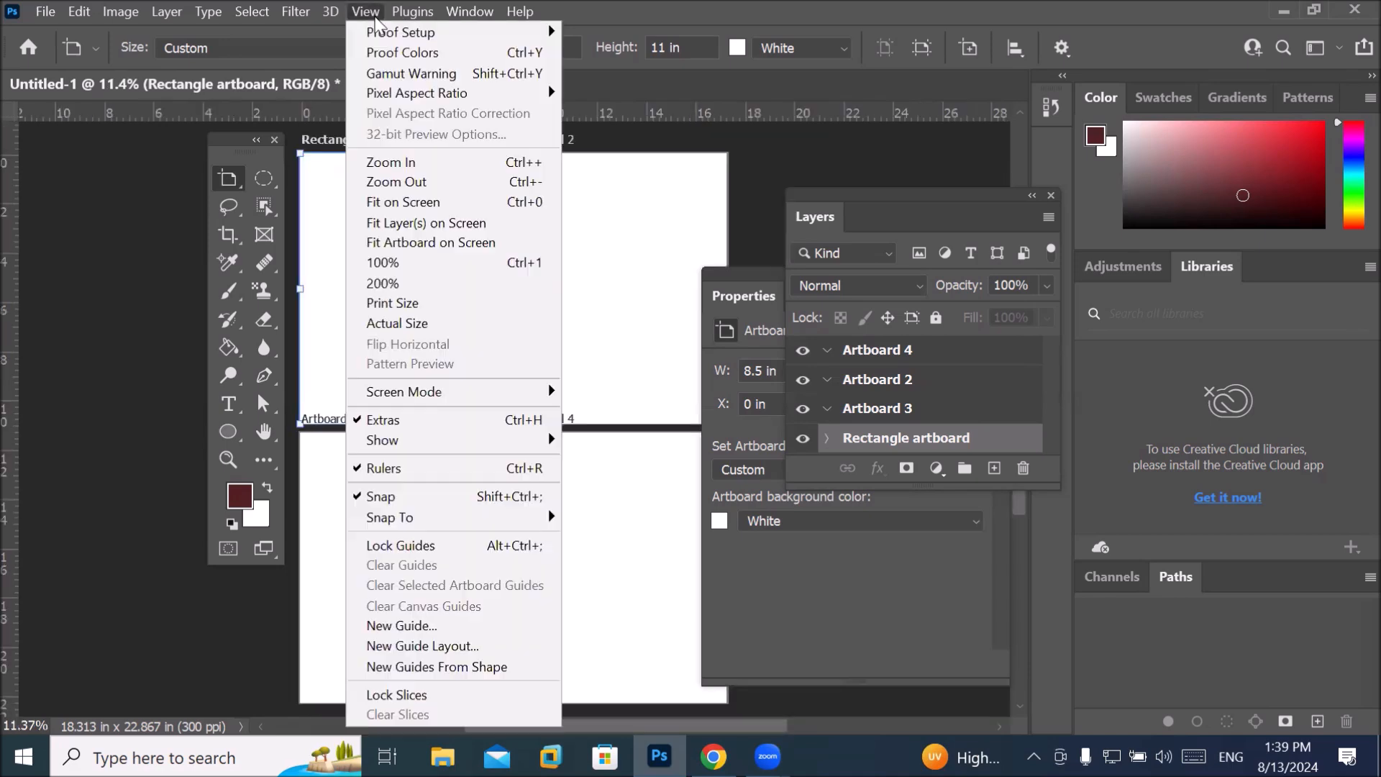
click(442, 243)
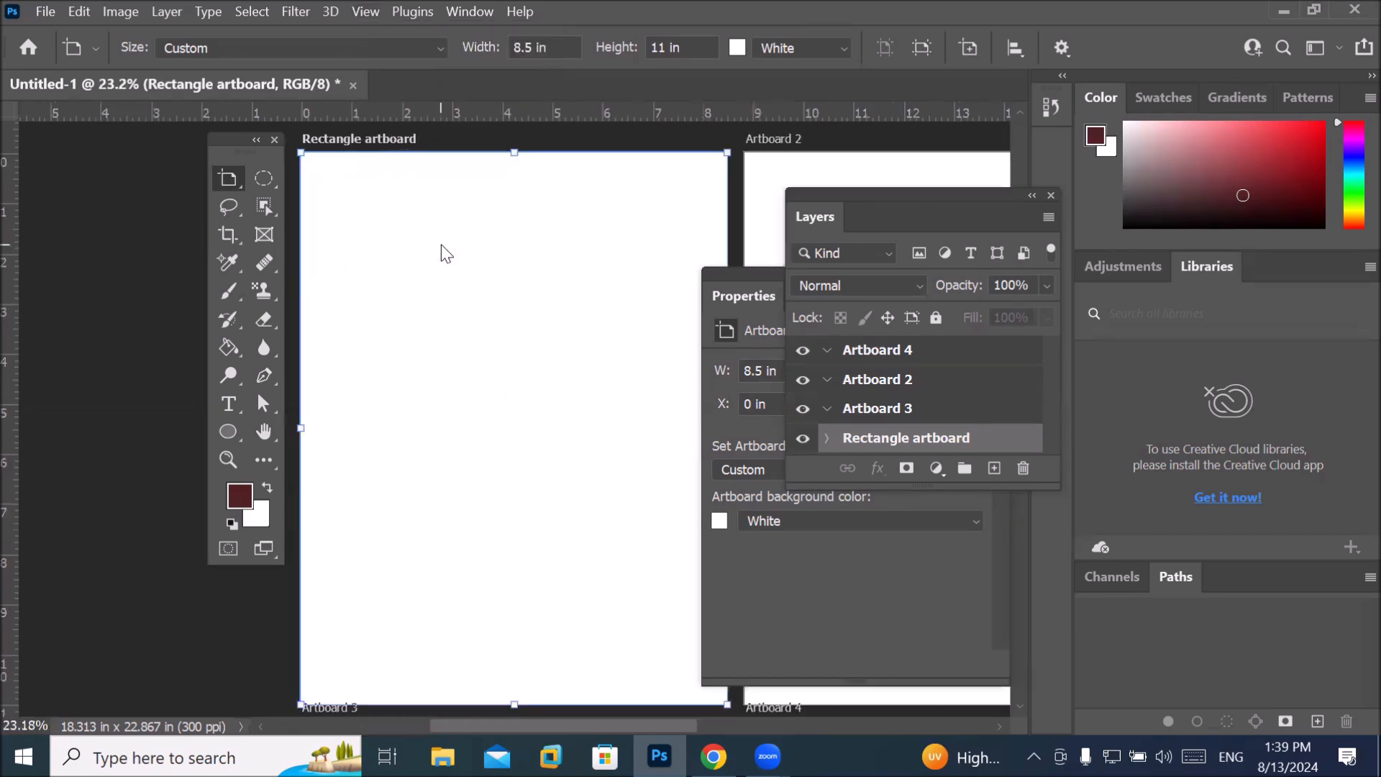
click(361, 10)
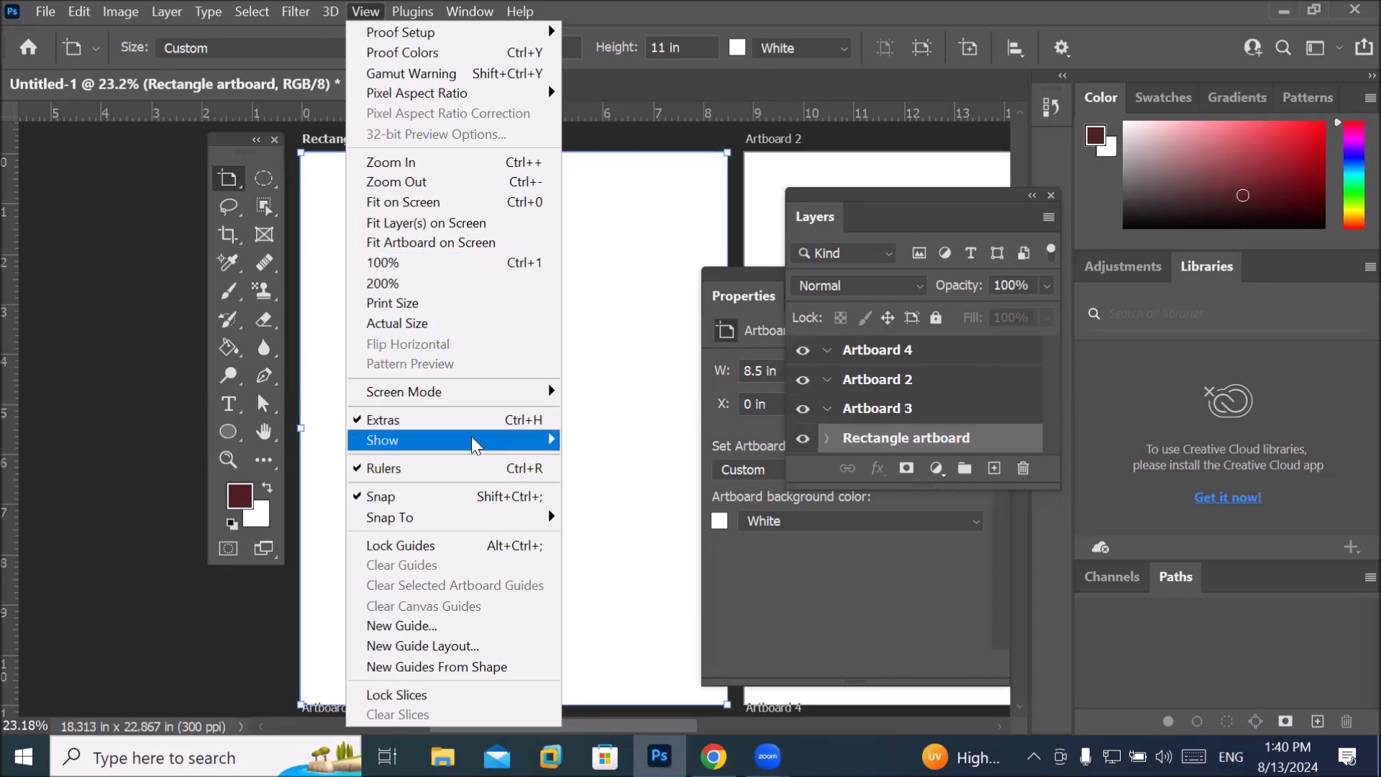
mouse_move(472, 436)
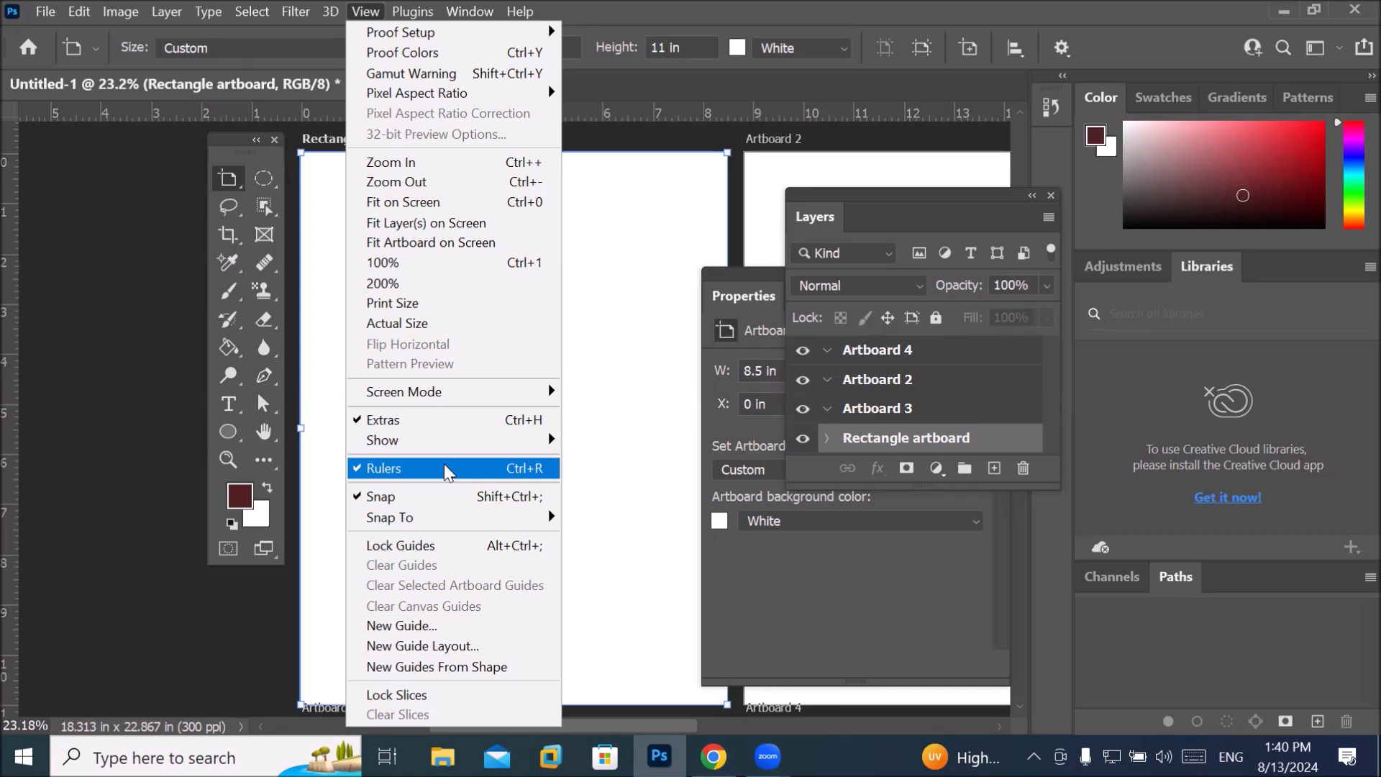
click(607, 302)
Switch from the Ellipse tool to the Rectangle tool and move the Properties panel clear of the Rectangle artboard's upper half.
click(225, 436)
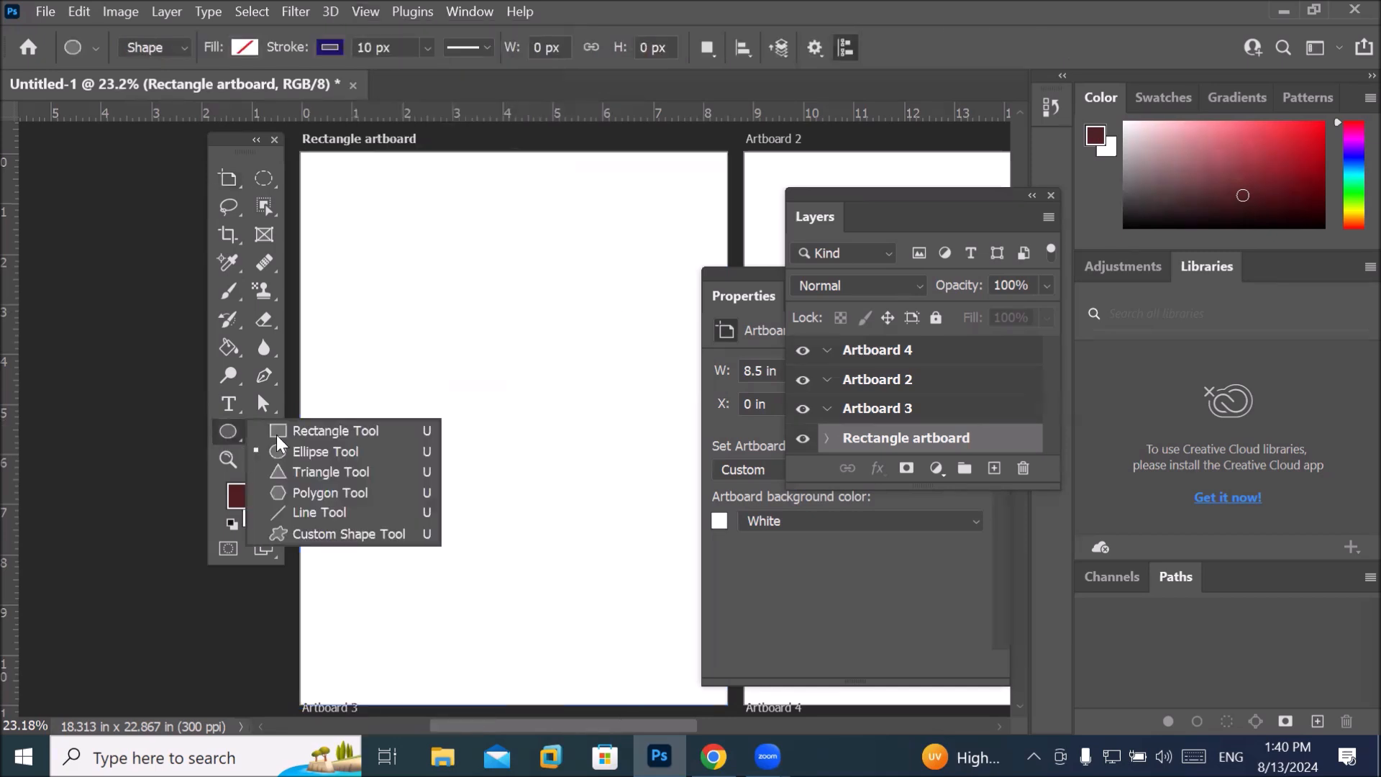
click(327, 431)
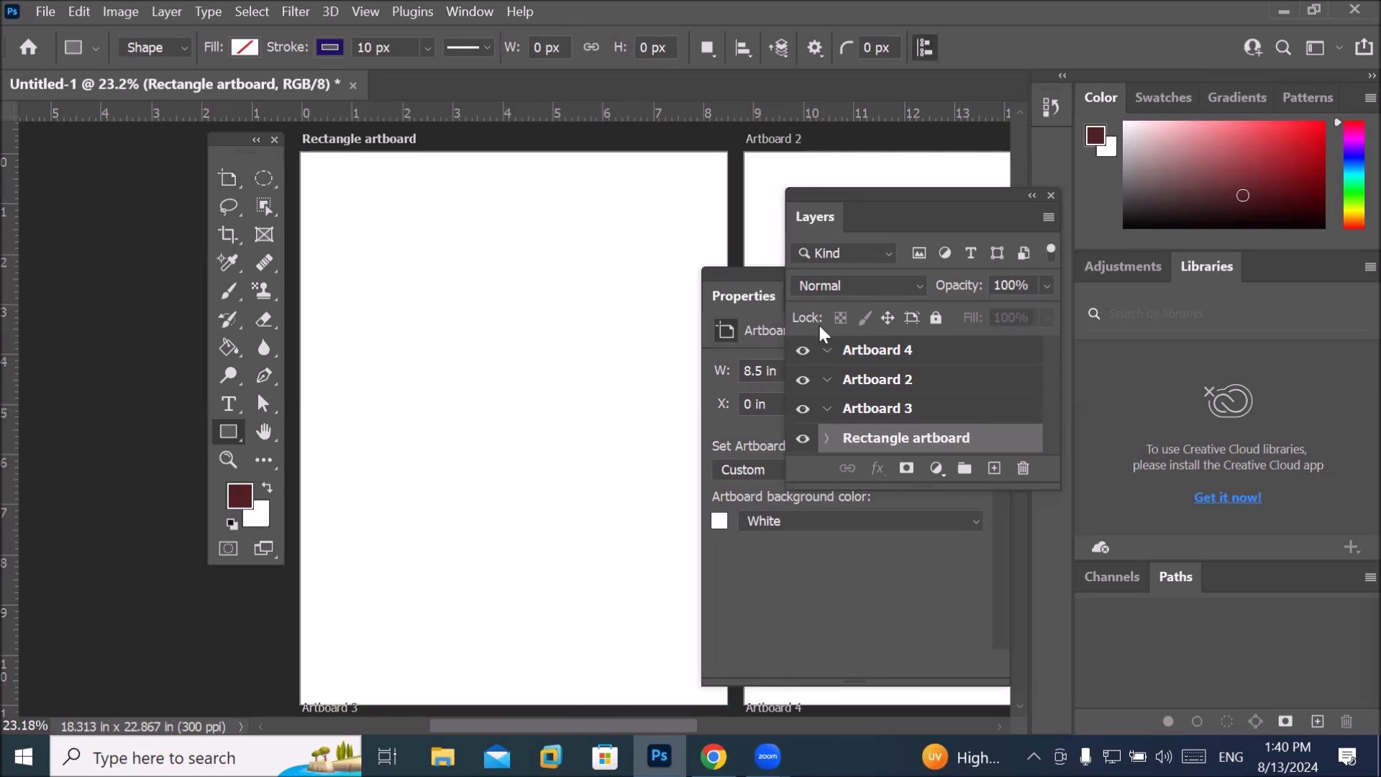
drag(754, 271, 639, 256)
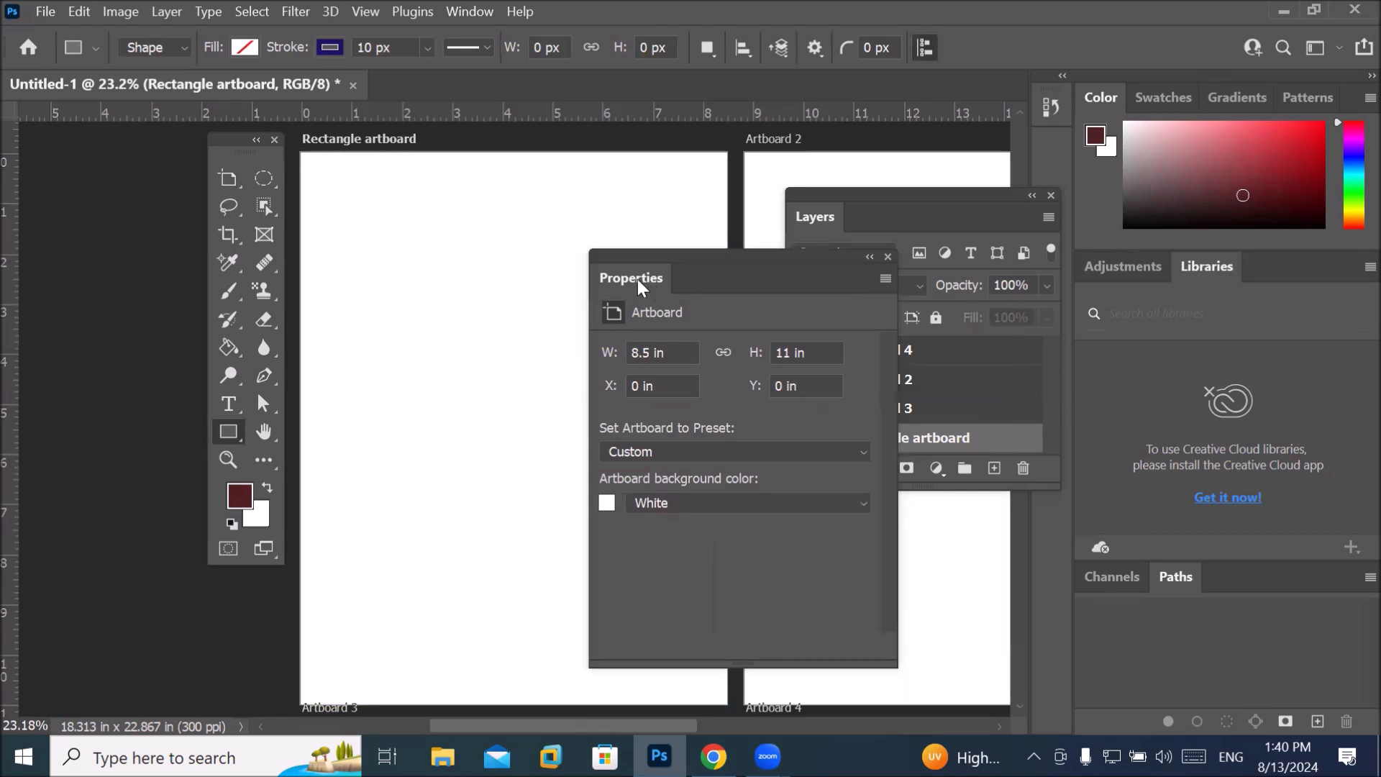
drag(660, 262, 737, 297)
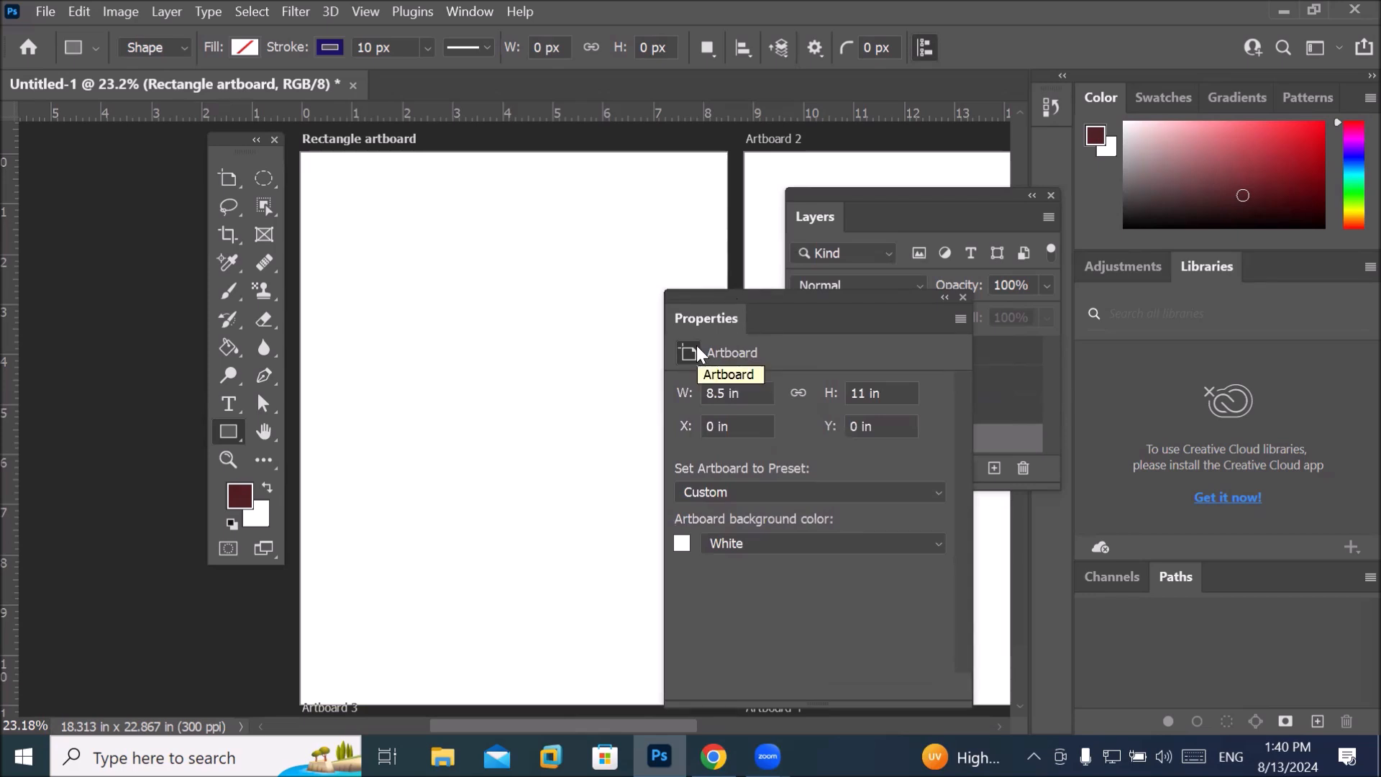
drag(704, 316, 760, 341)
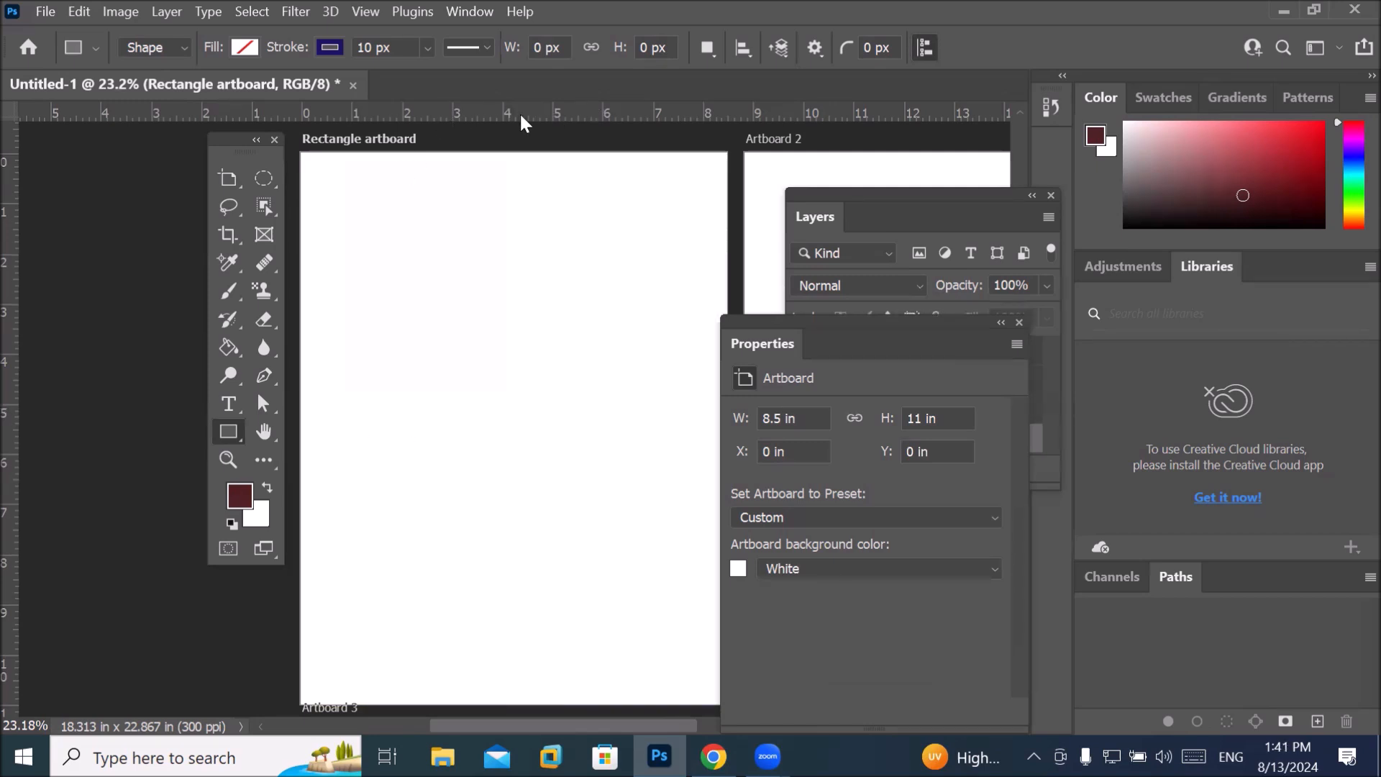
Place one horizontal and one vertical ruler guide so that they cross at the centre of the Rectangle artboard.
drag(520, 115, 535, 449)
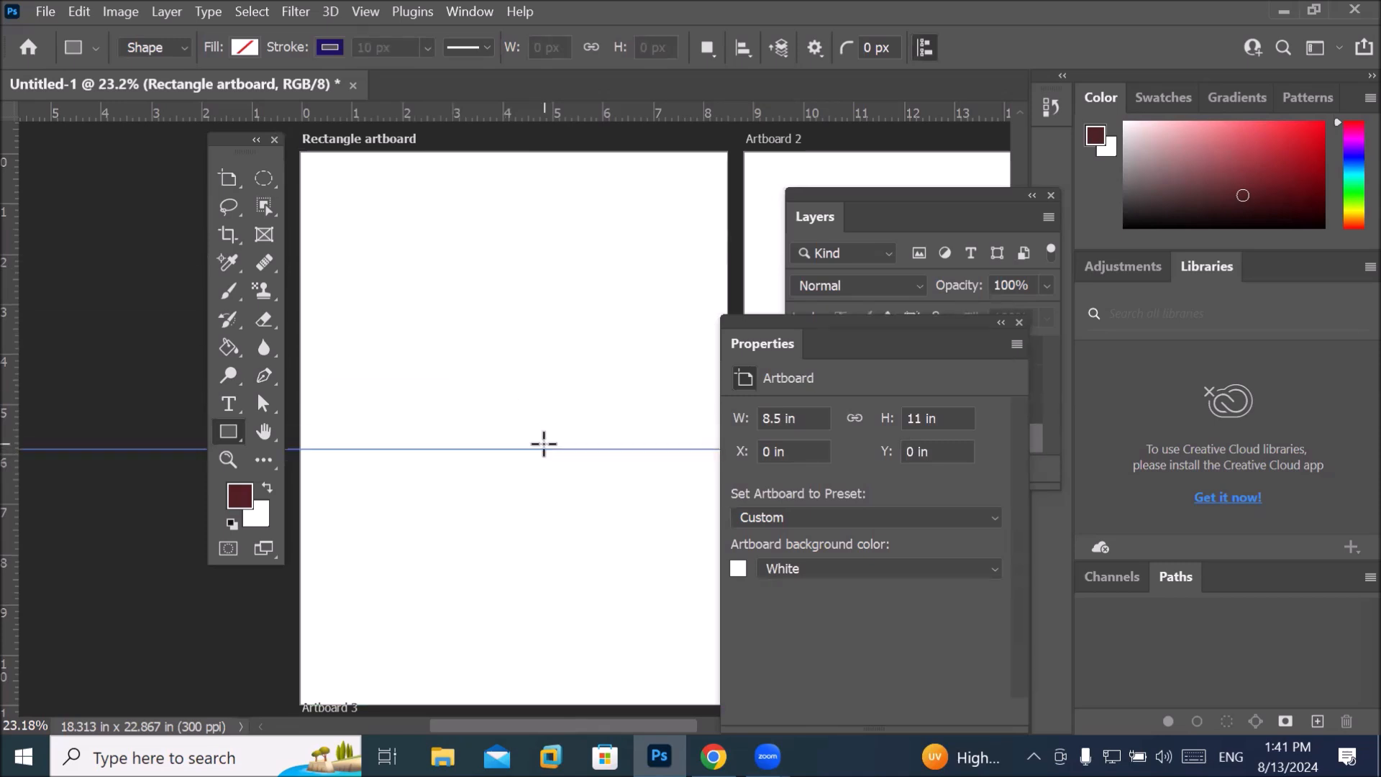
scroll(534, 446, down, 2)
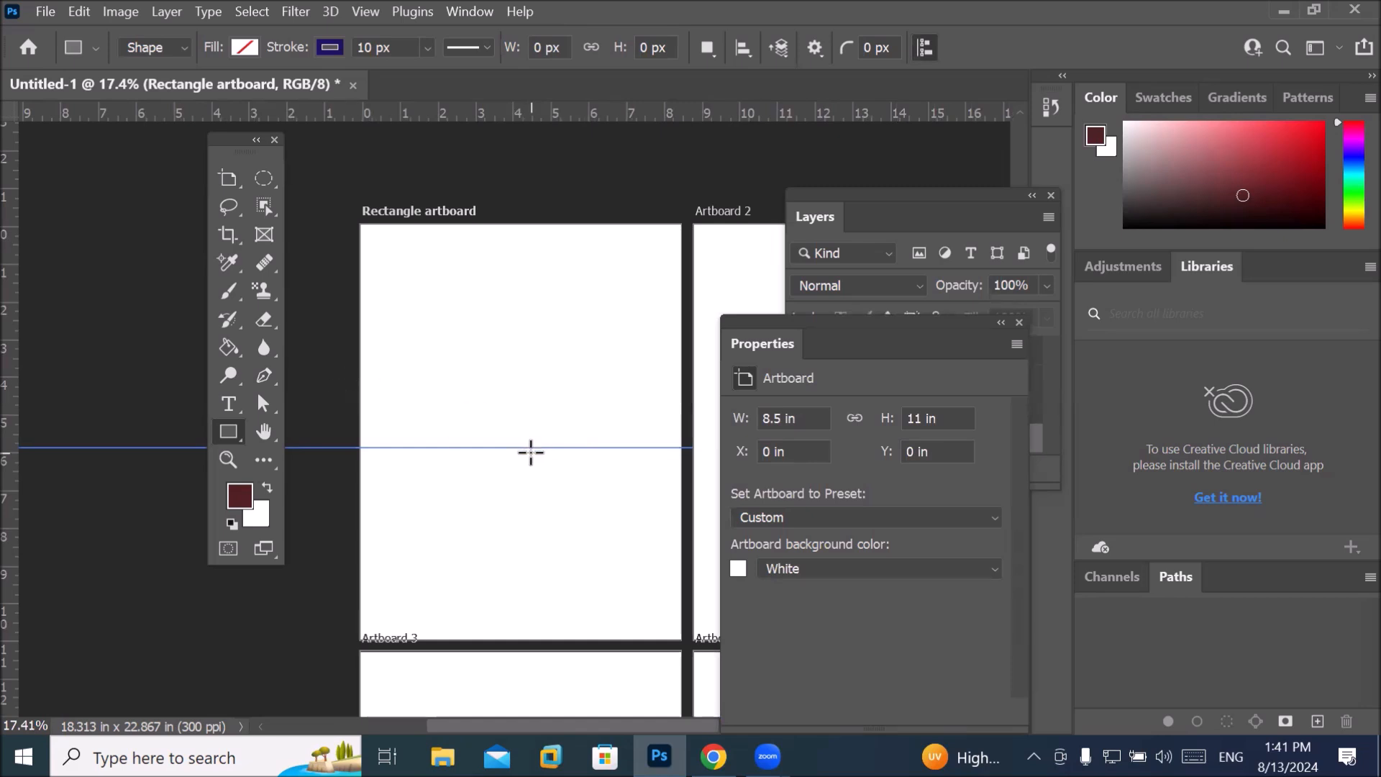
drag(226, 177, 289, 178)
drag(503, 446, 513, 429)
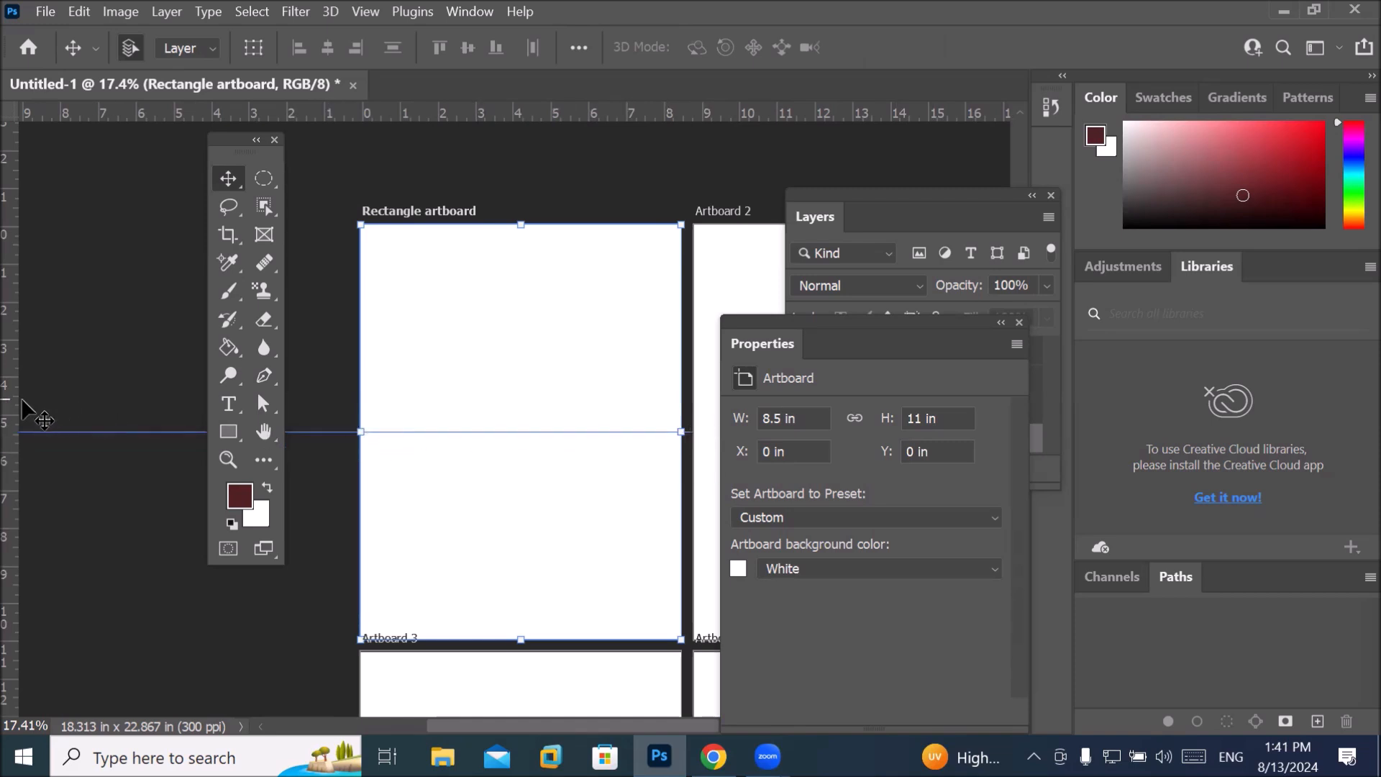
drag(7, 404, 521, 492)
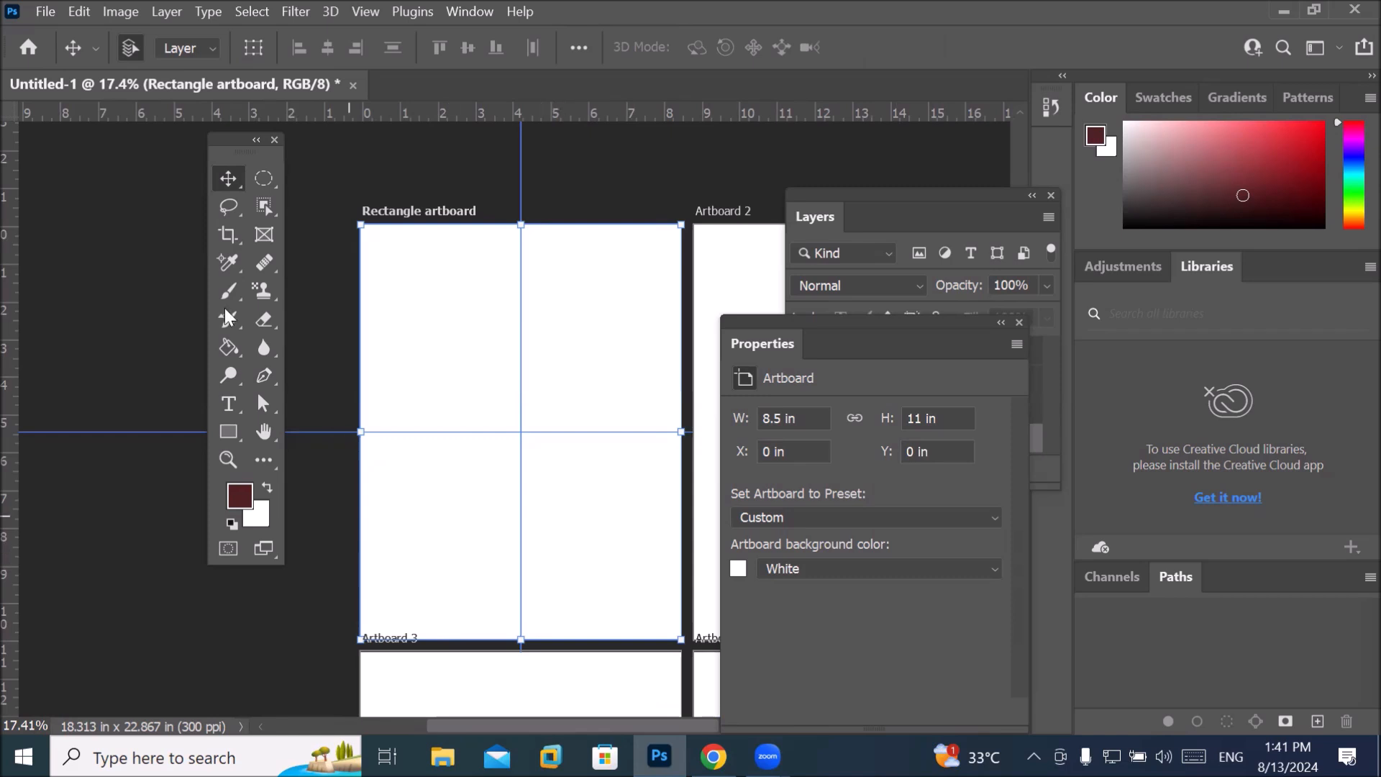
Draw a rectangle about 4.33 by 5.55 in from the guide crossing to the Rectangle artboard's upper-right corner.
click(229, 432)
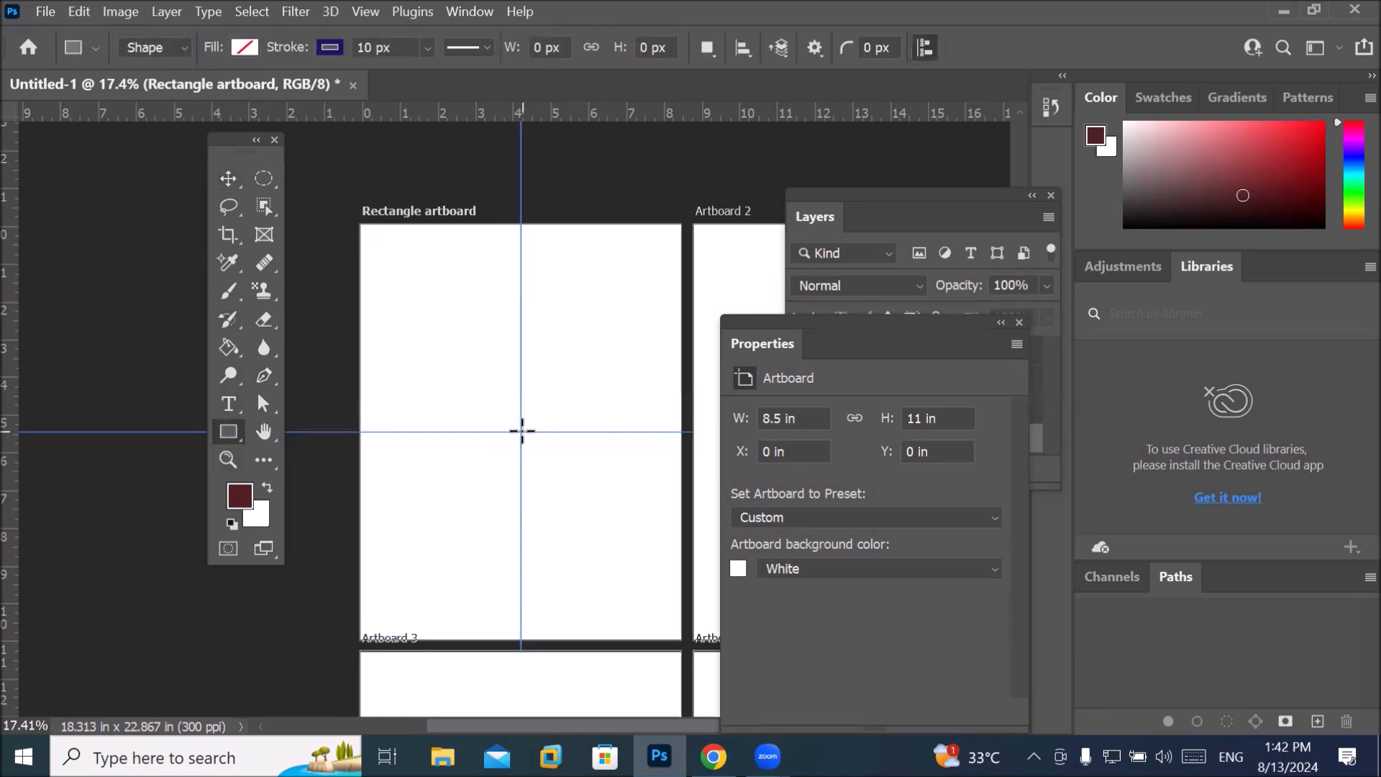
scroll(522, 430, up, 3)
scroll(515, 443, down, 1)
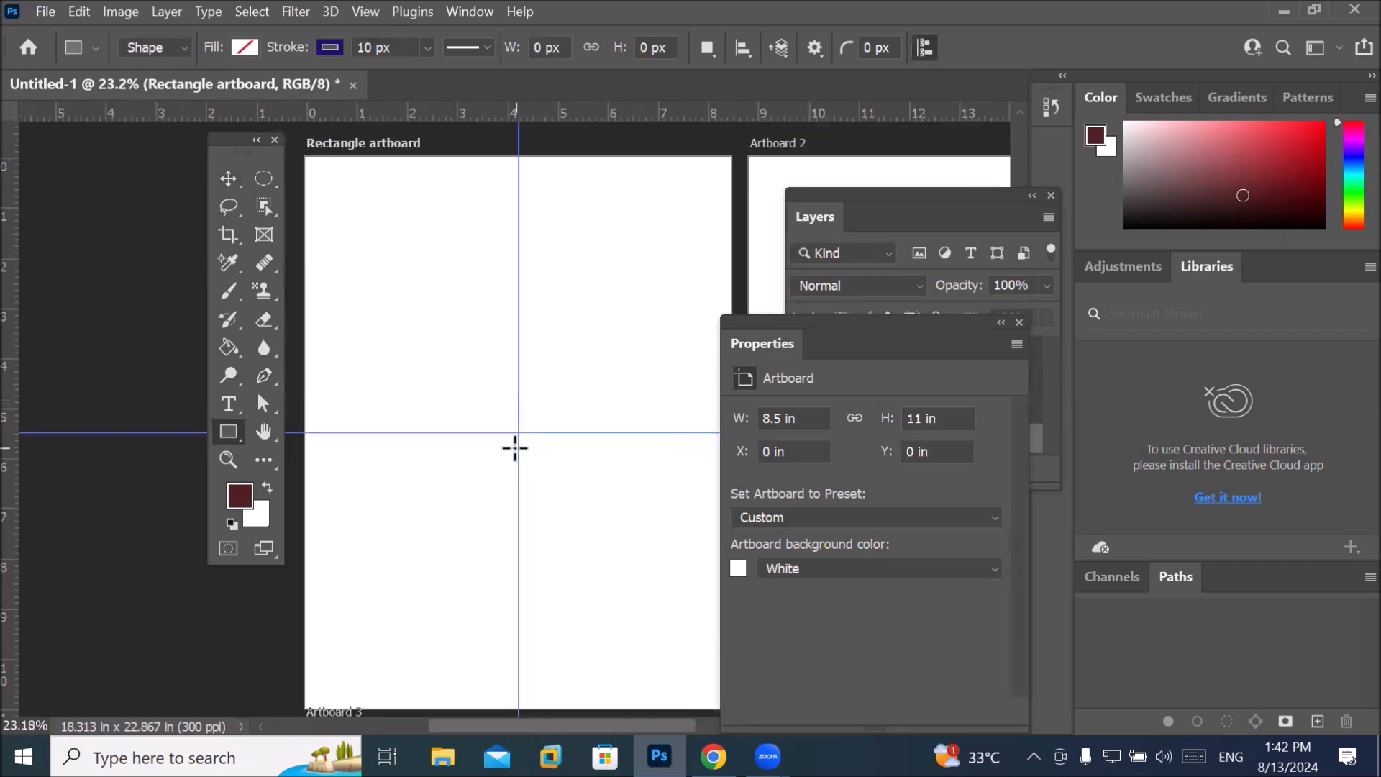
scroll(516, 448, down, 1)
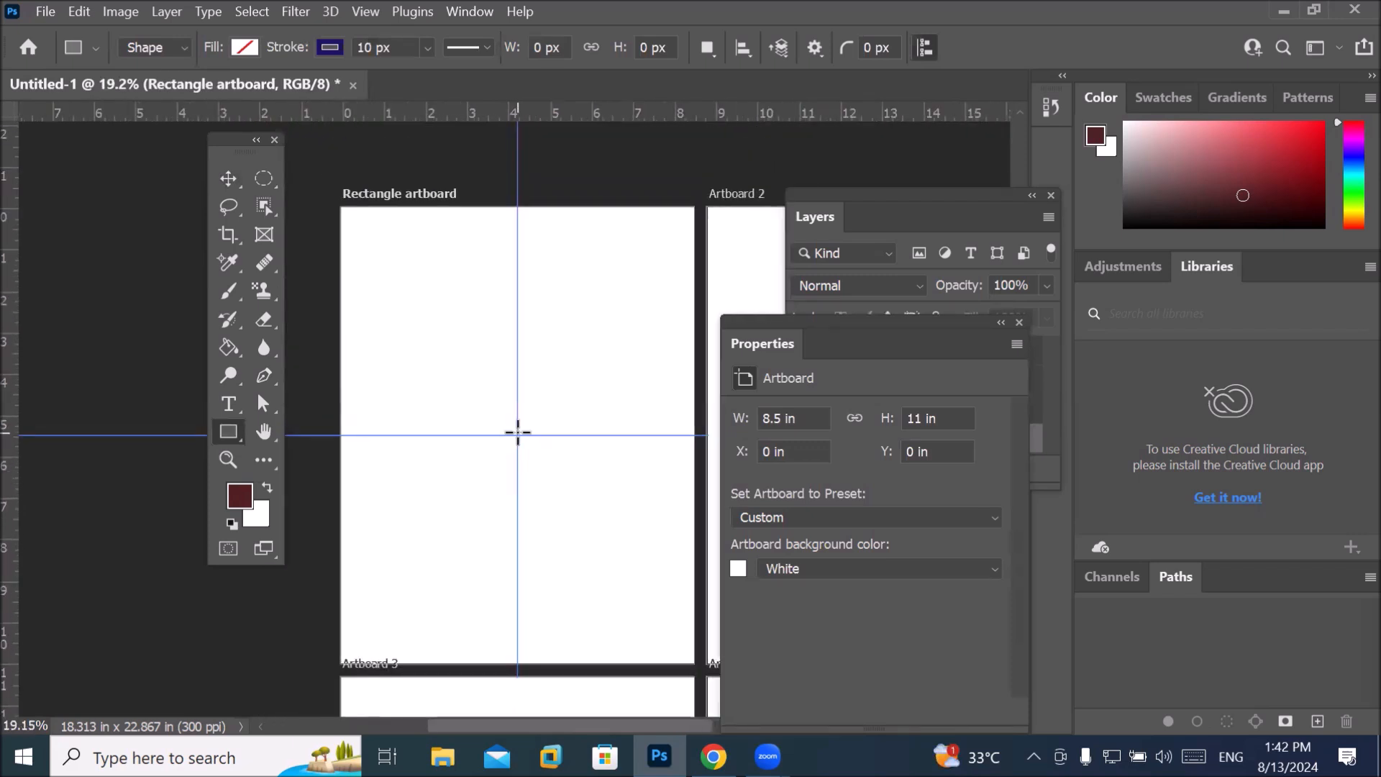
drag(519, 435, 697, 206)
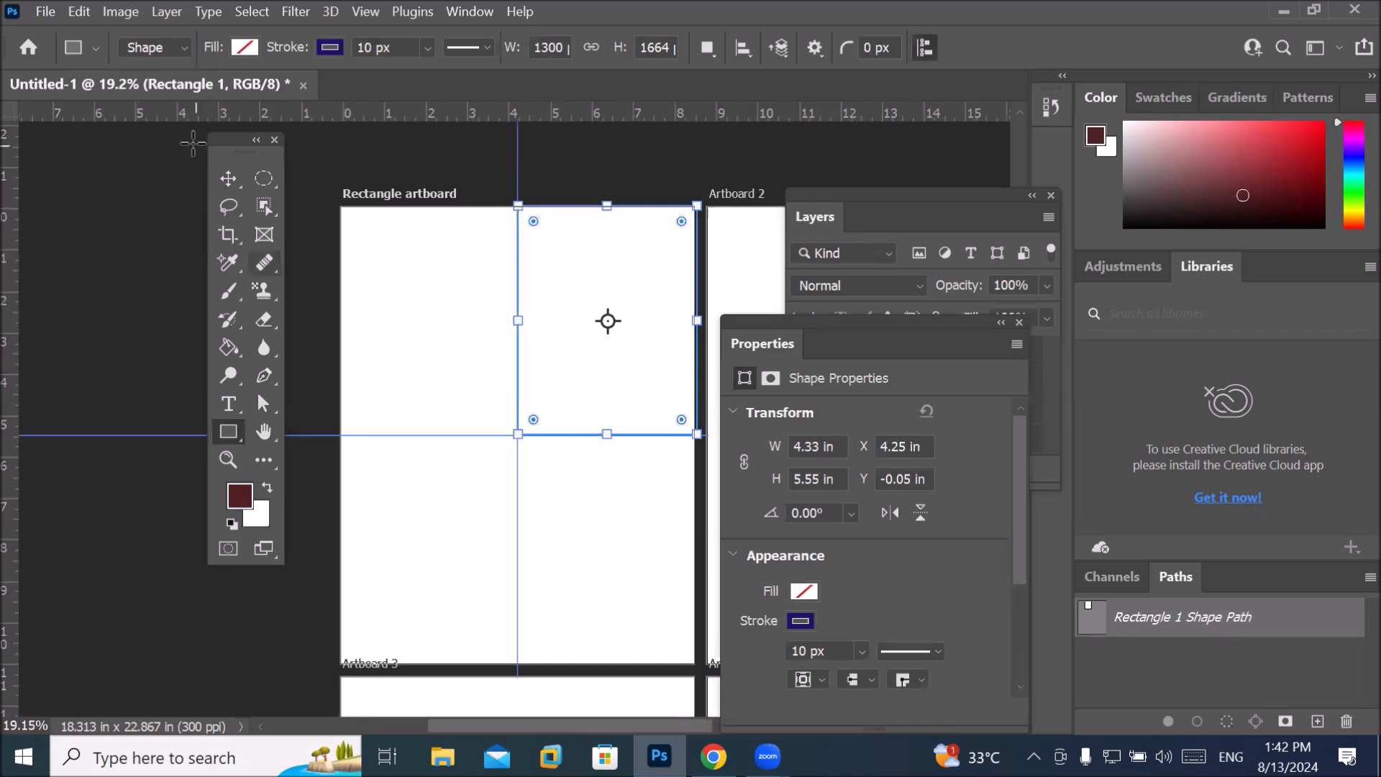
Fill the new rectangle with the recently used blue and colour its 10 px stroke with the recently used red.
click(243, 47)
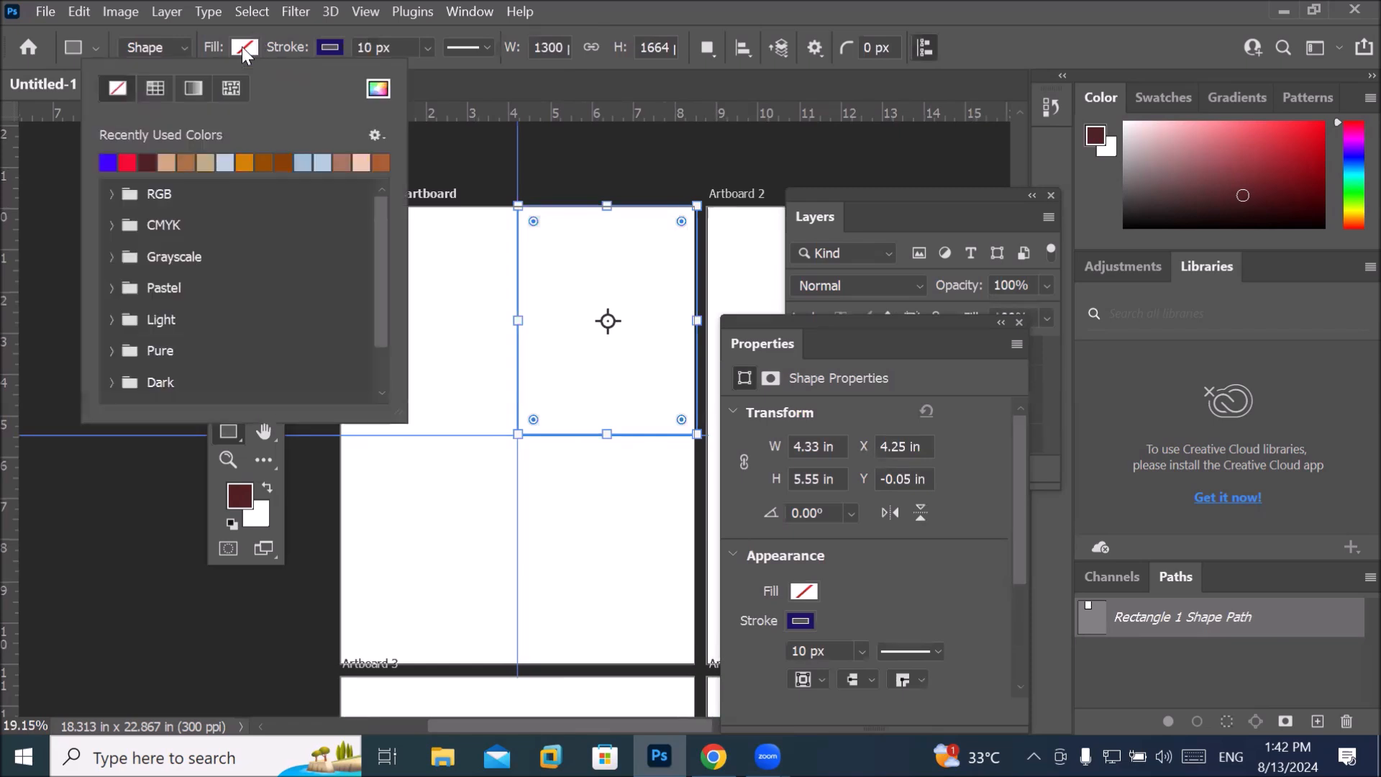
click(109, 163)
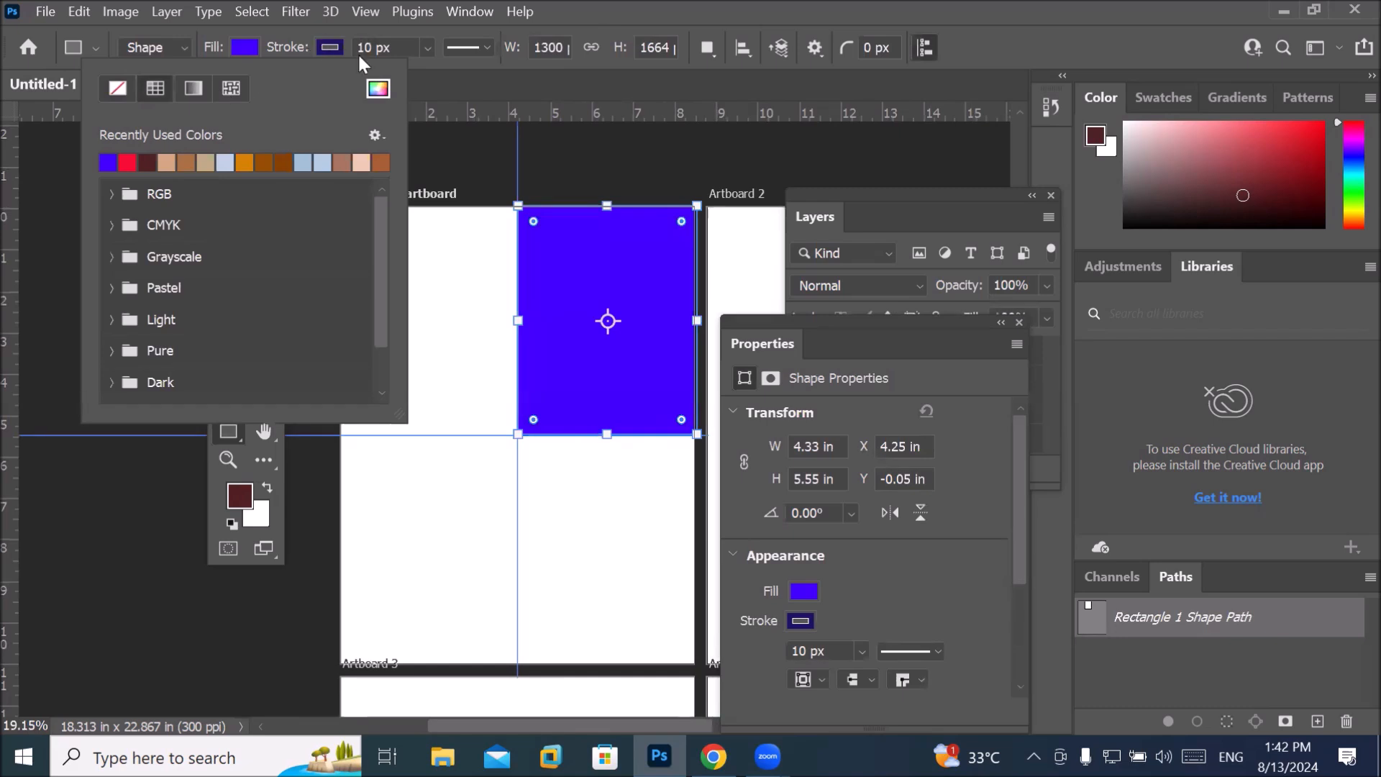
click(357, 53)
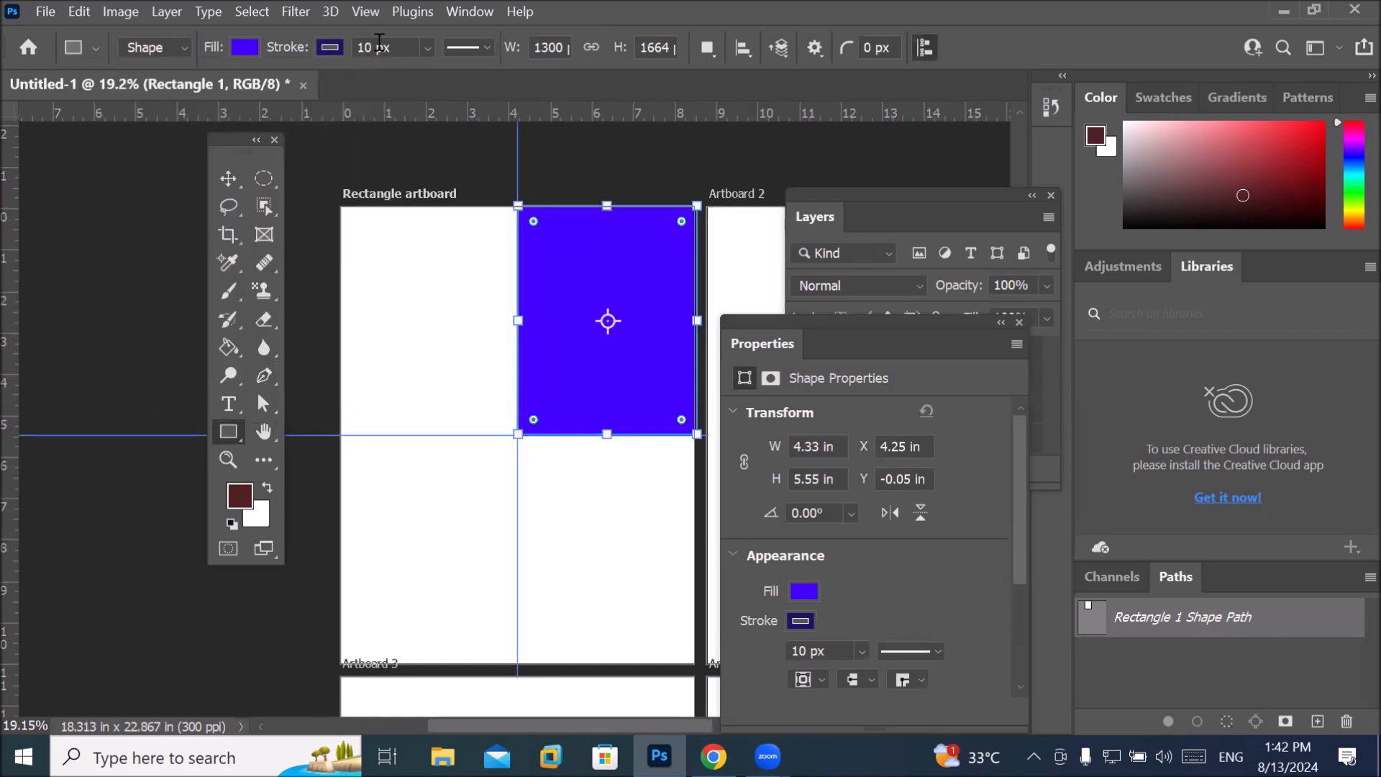
click(330, 49)
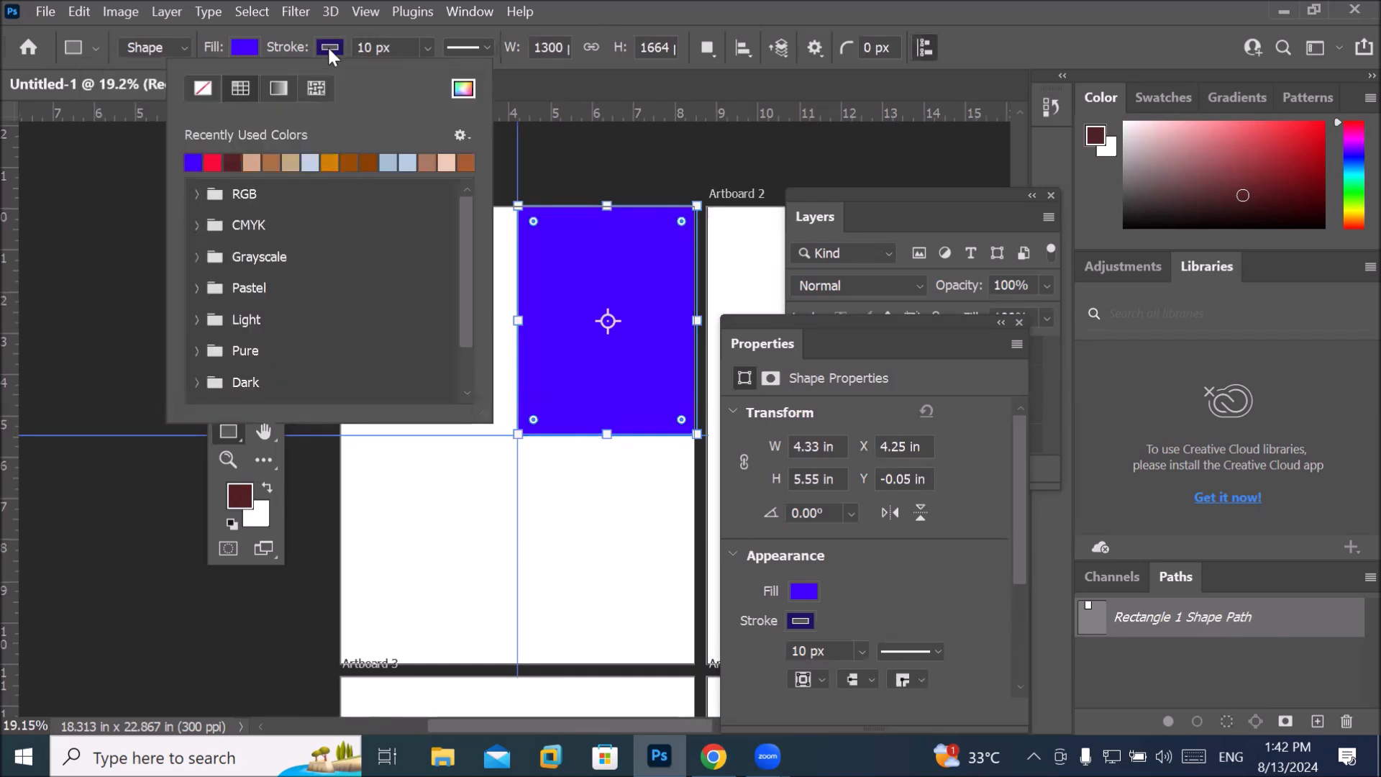
click(193, 162)
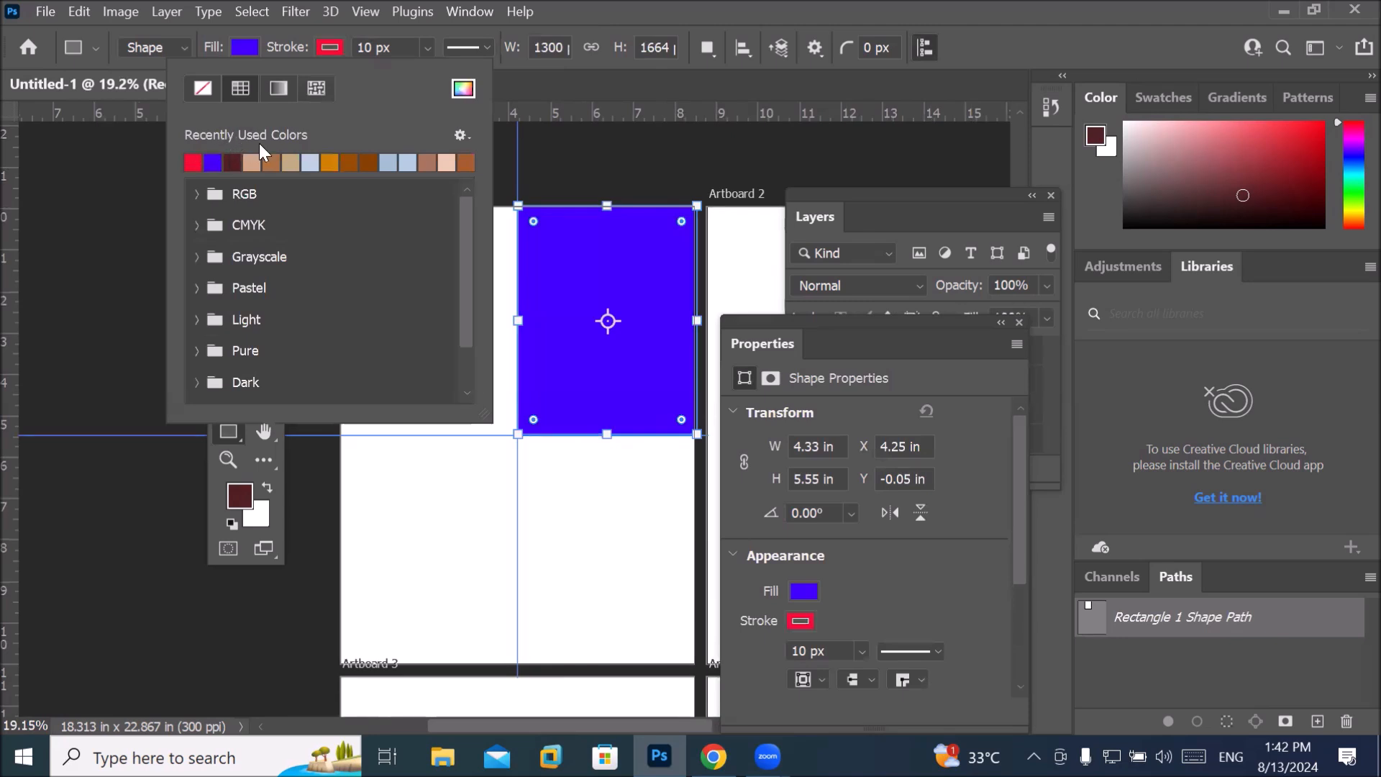
click(399, 54)
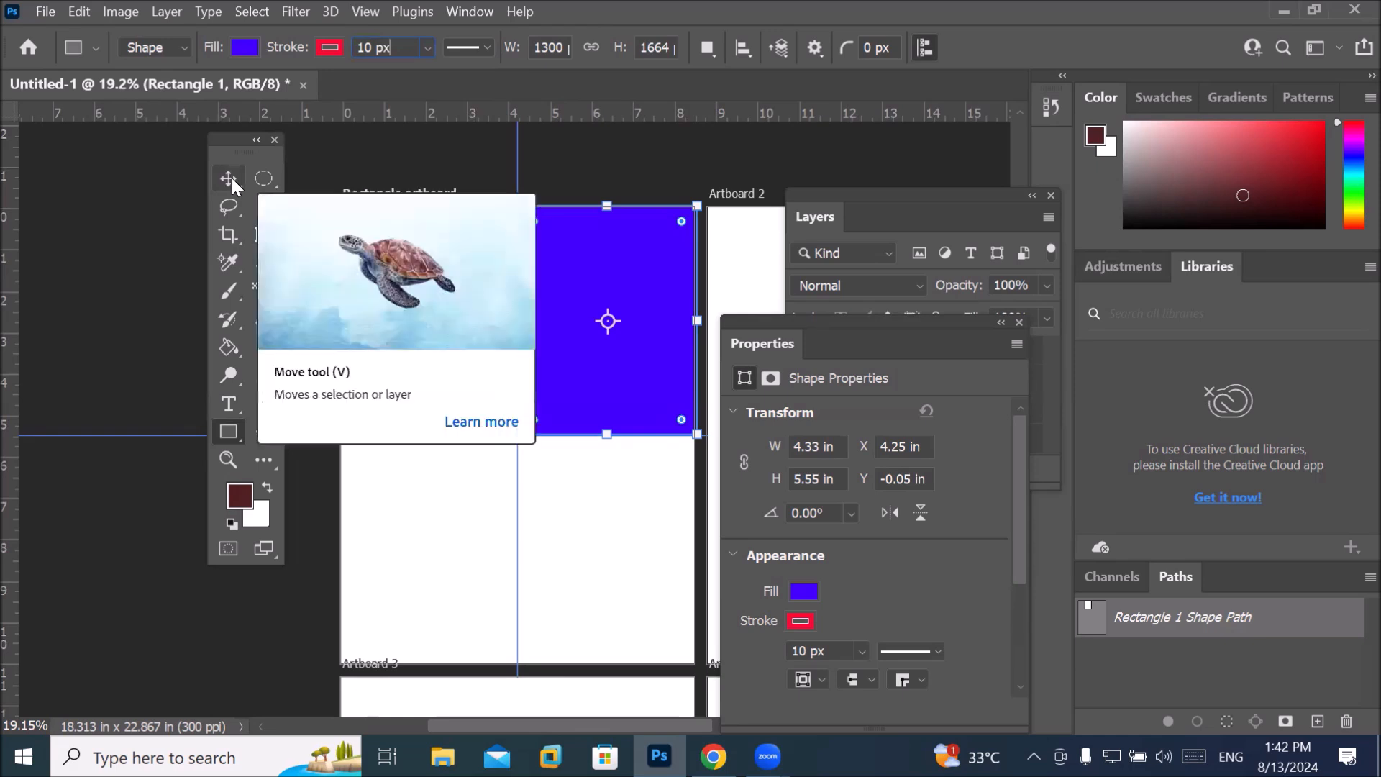
Zoom in on the blue rectangle's left edge with the Zoom tool to examine its red stroke along the guide.
click(228, 462)
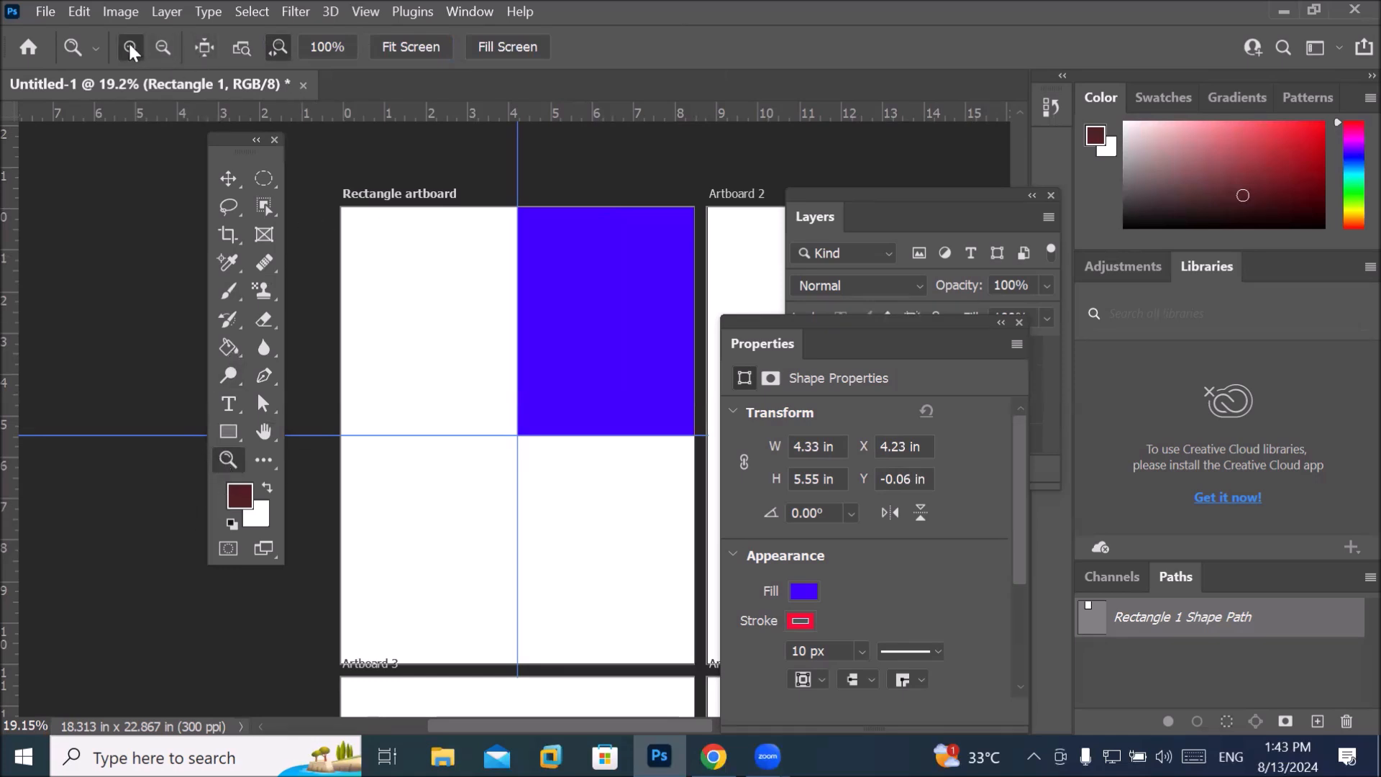
click(527, 232)
click(526, 235)
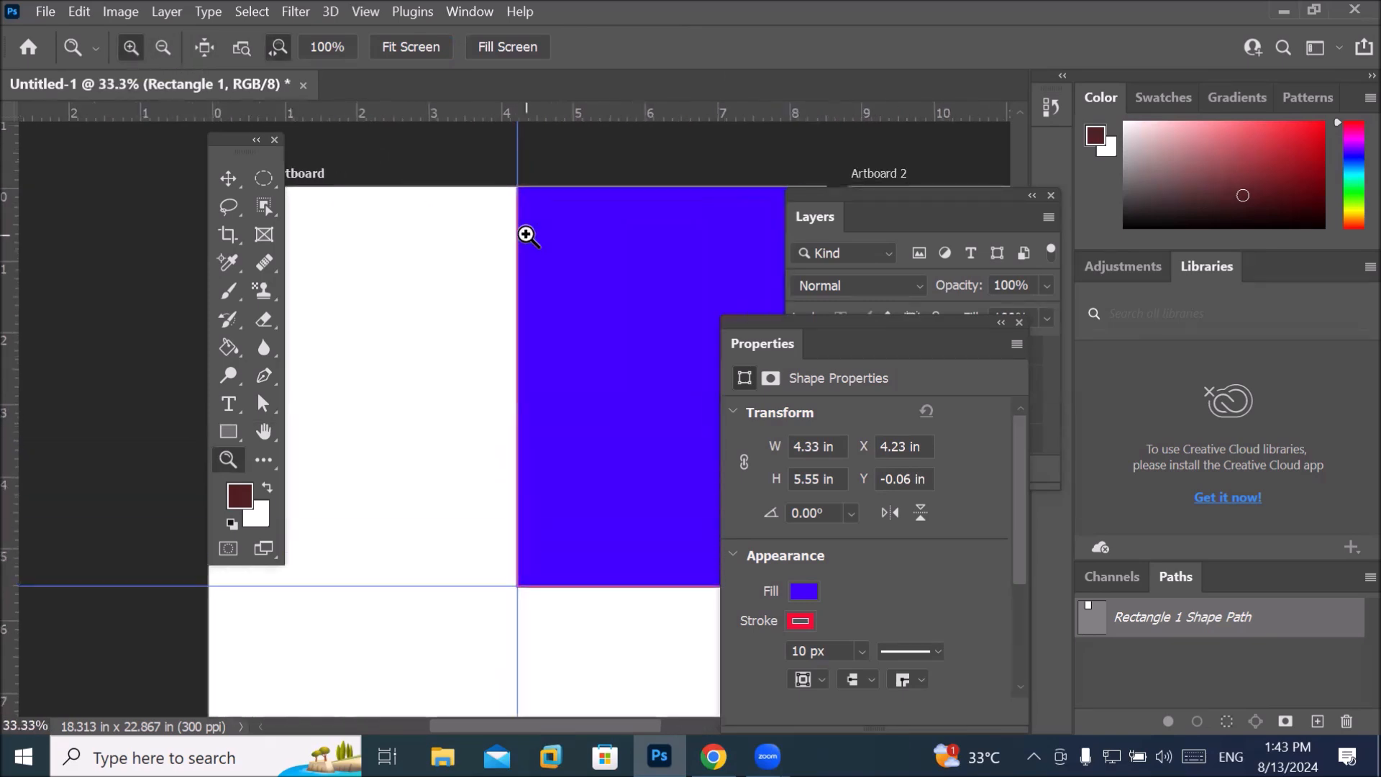
click(526, 234)
scroll(528, 230, down, 5)
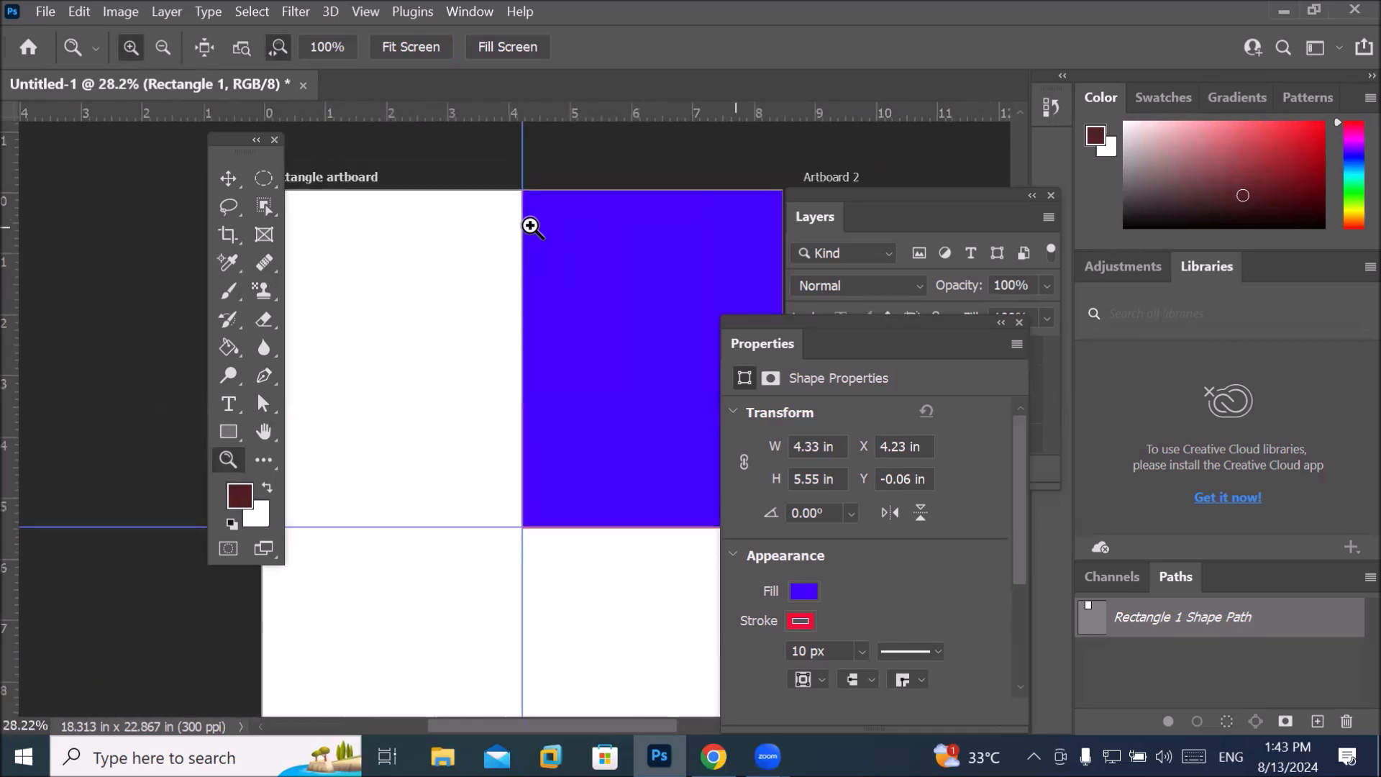
scroll(530, 223, up, 4)
scroll(530, 223, down, 2)
scroll(532, 223, up, 3)
scroll(533, 223, up, 8)
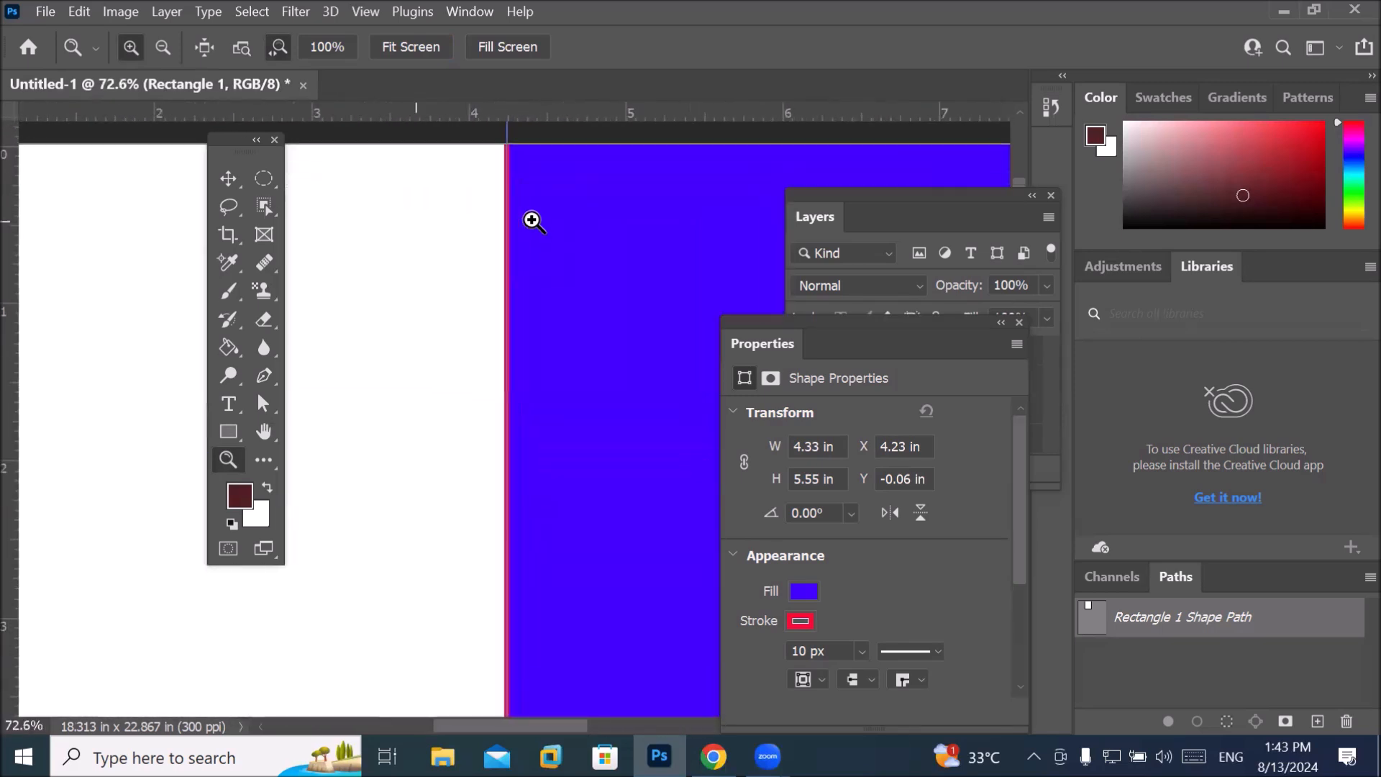
scroll(521, 231, up, 1)
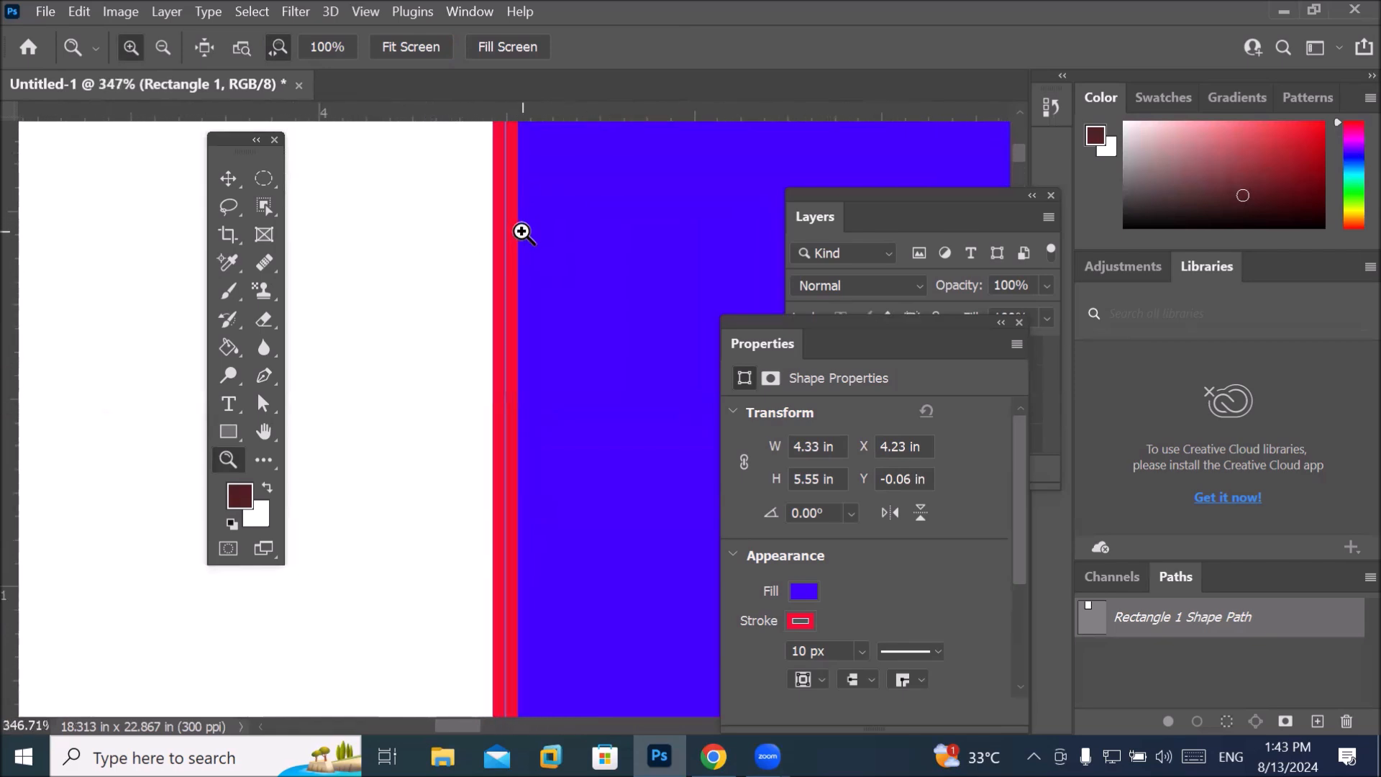
scroll(521, 231, down, 4)
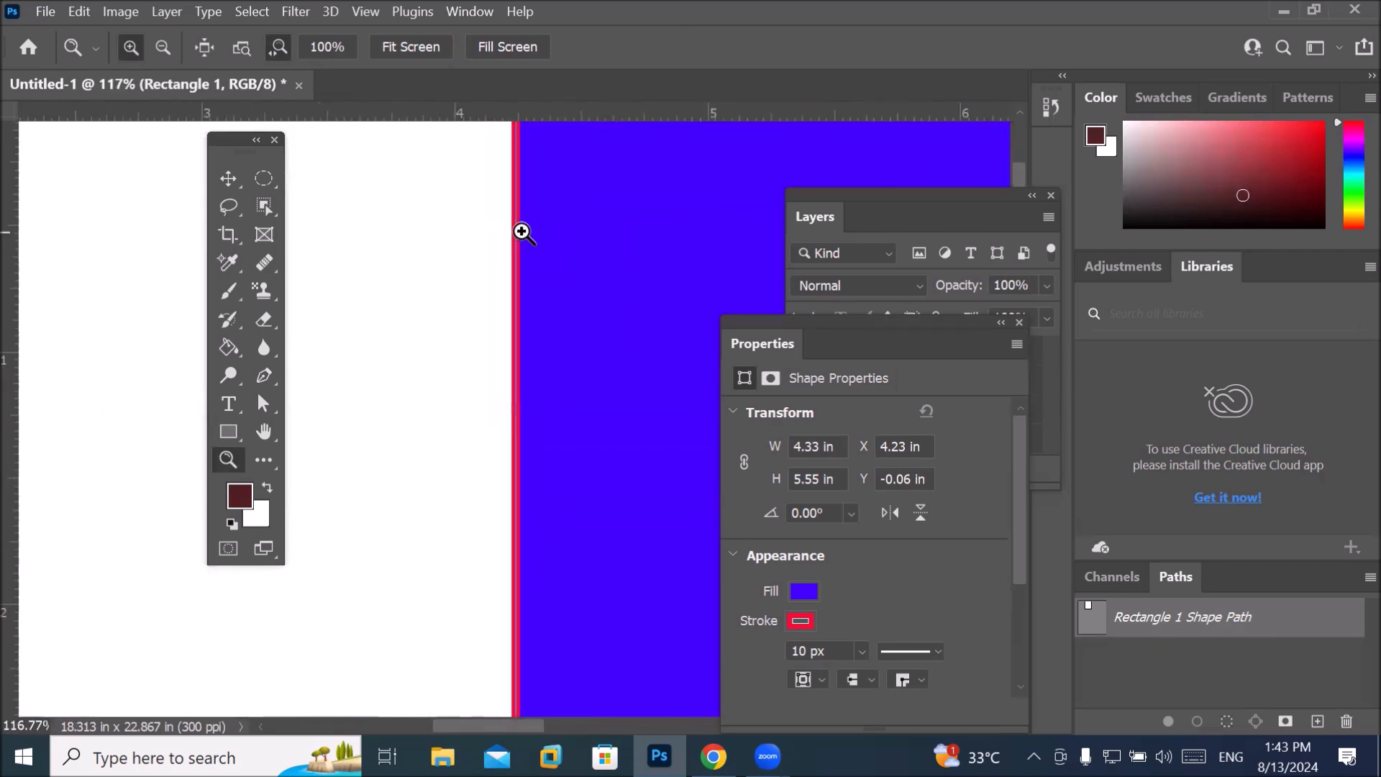
scroll(522, 231, down, 2)
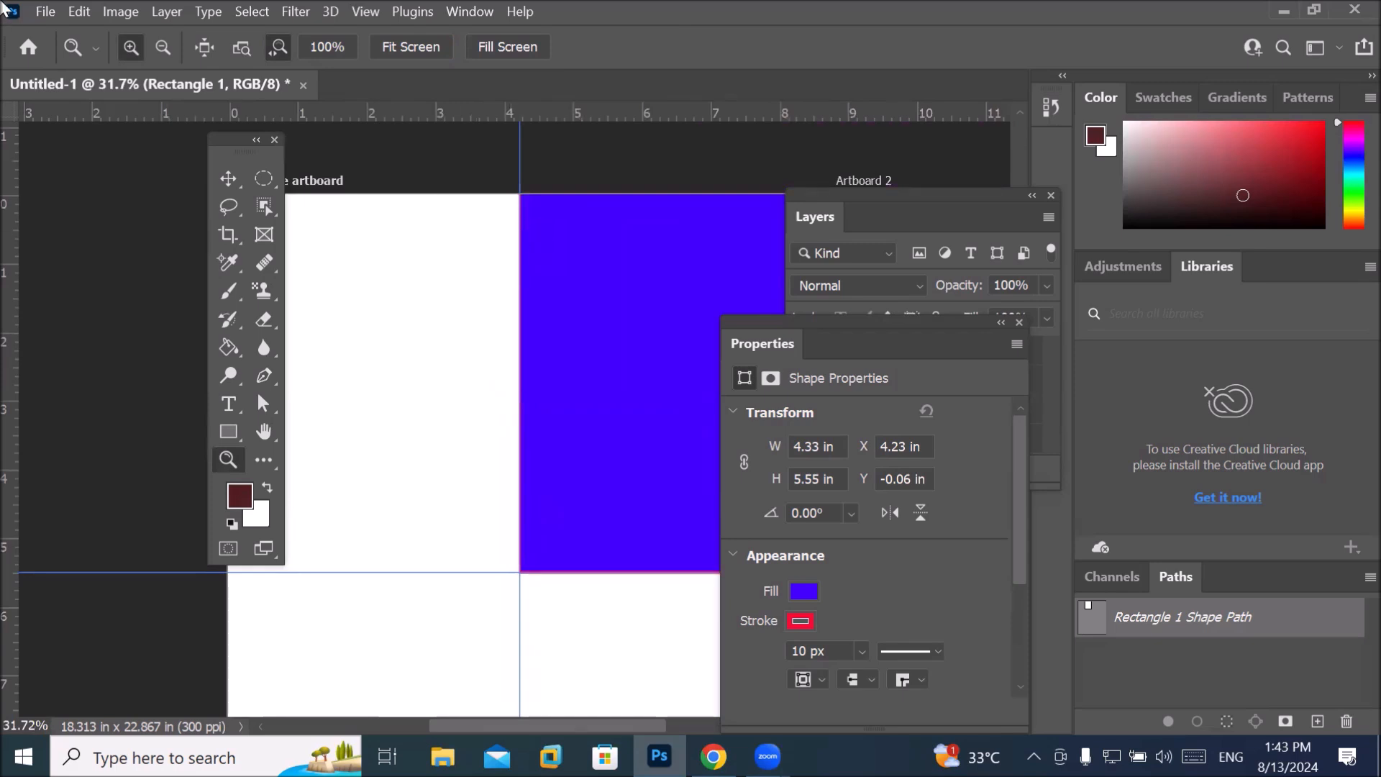
Set the Zoom tool to zoom out, shrink the view to all four artboards, and return to the blue rectangle.
click(163, 48)
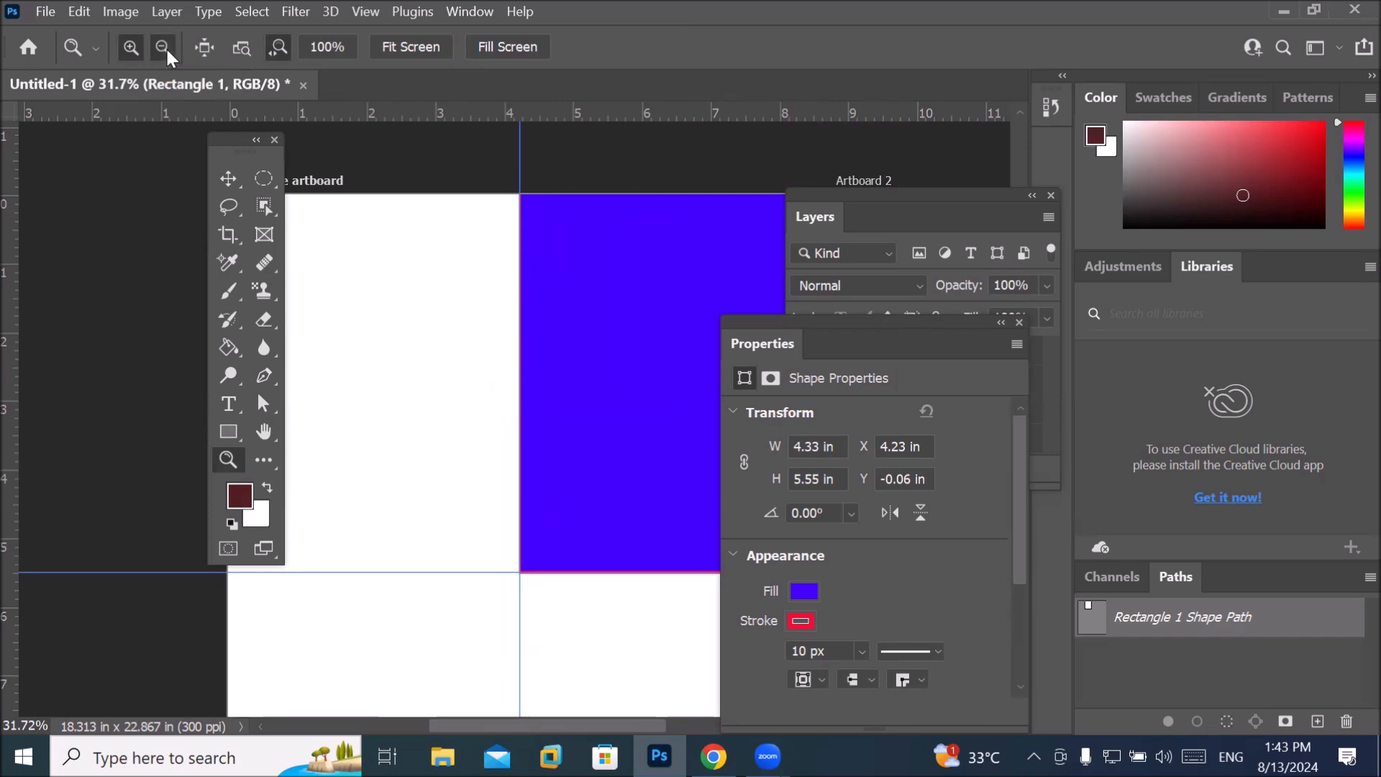
click(538, 221)
click(538, 222)
click(538, 222)
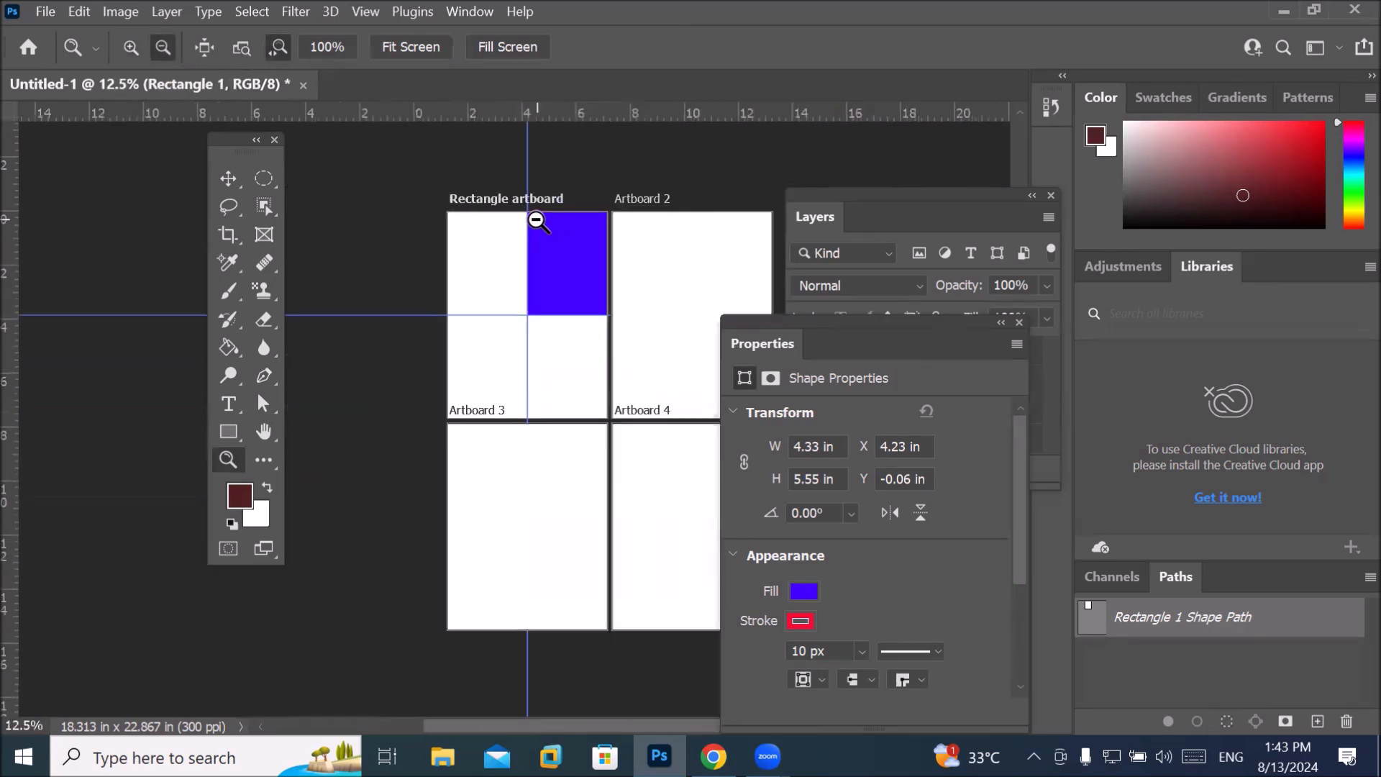
click(538, 221)
click(538, 221)
scroll(536, 224, up, 6)
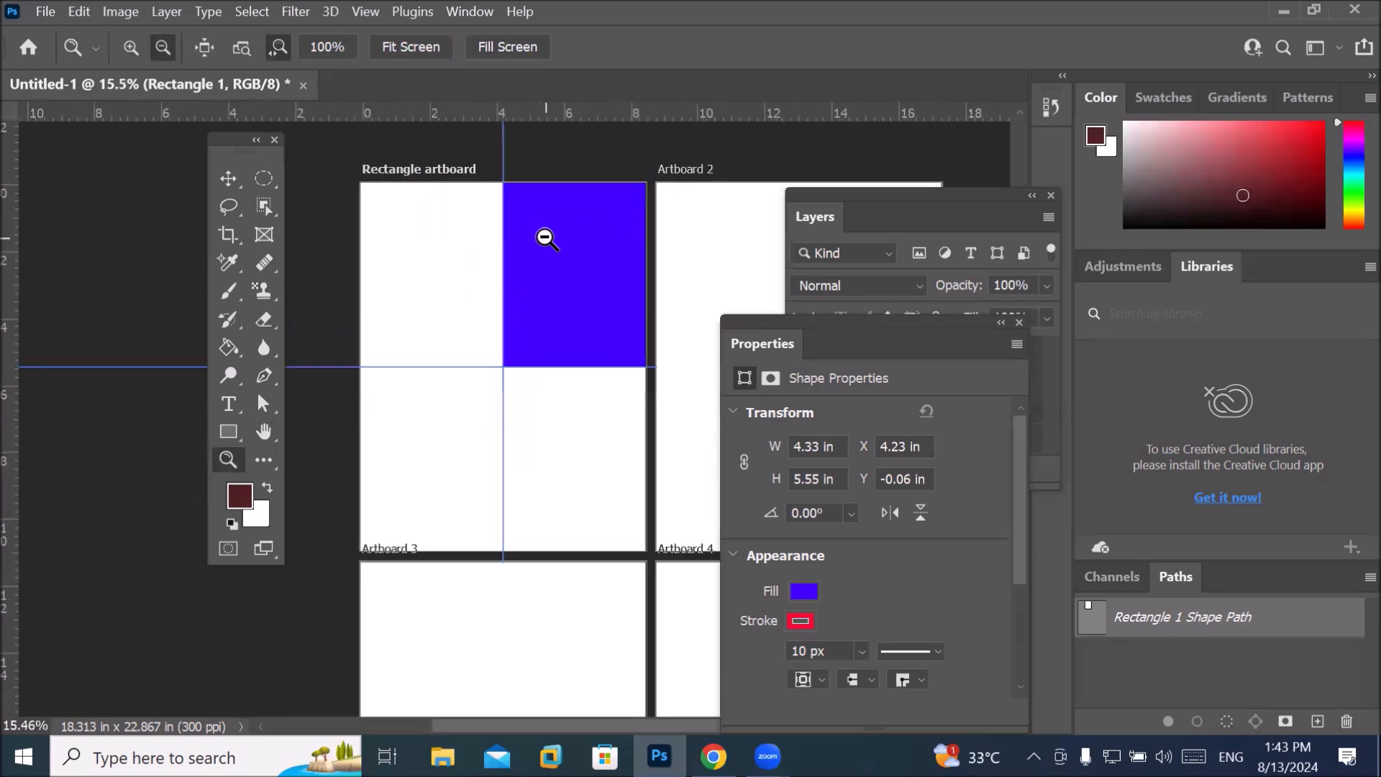
scroll(534, 228, up, 3)
scroll(534, 229, down, 3)
scroll(534, 227, up, 1)
scroll(534, 227, down, 1)
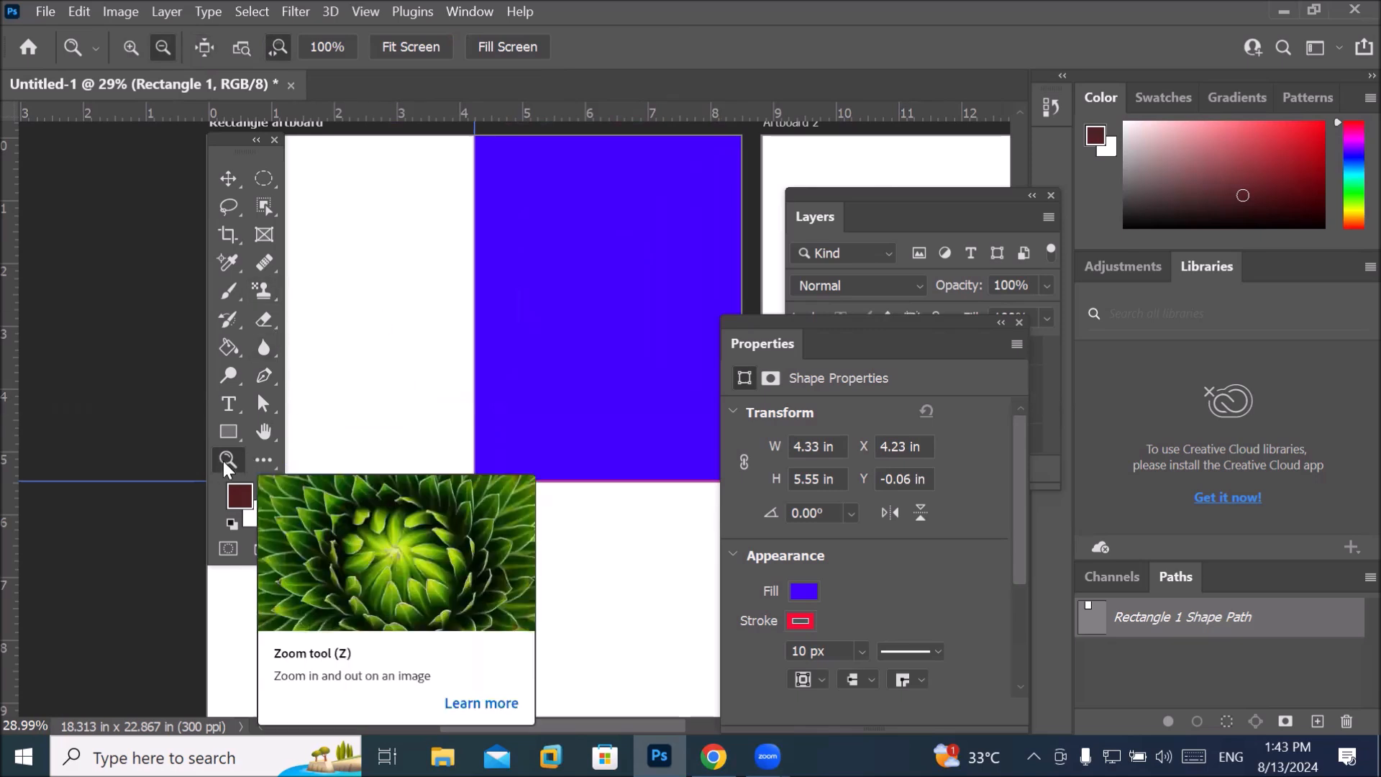
Rotate the canvas view to about -25° with the Rotate View tool, keeping all four artboards in view.
click(265, 430)
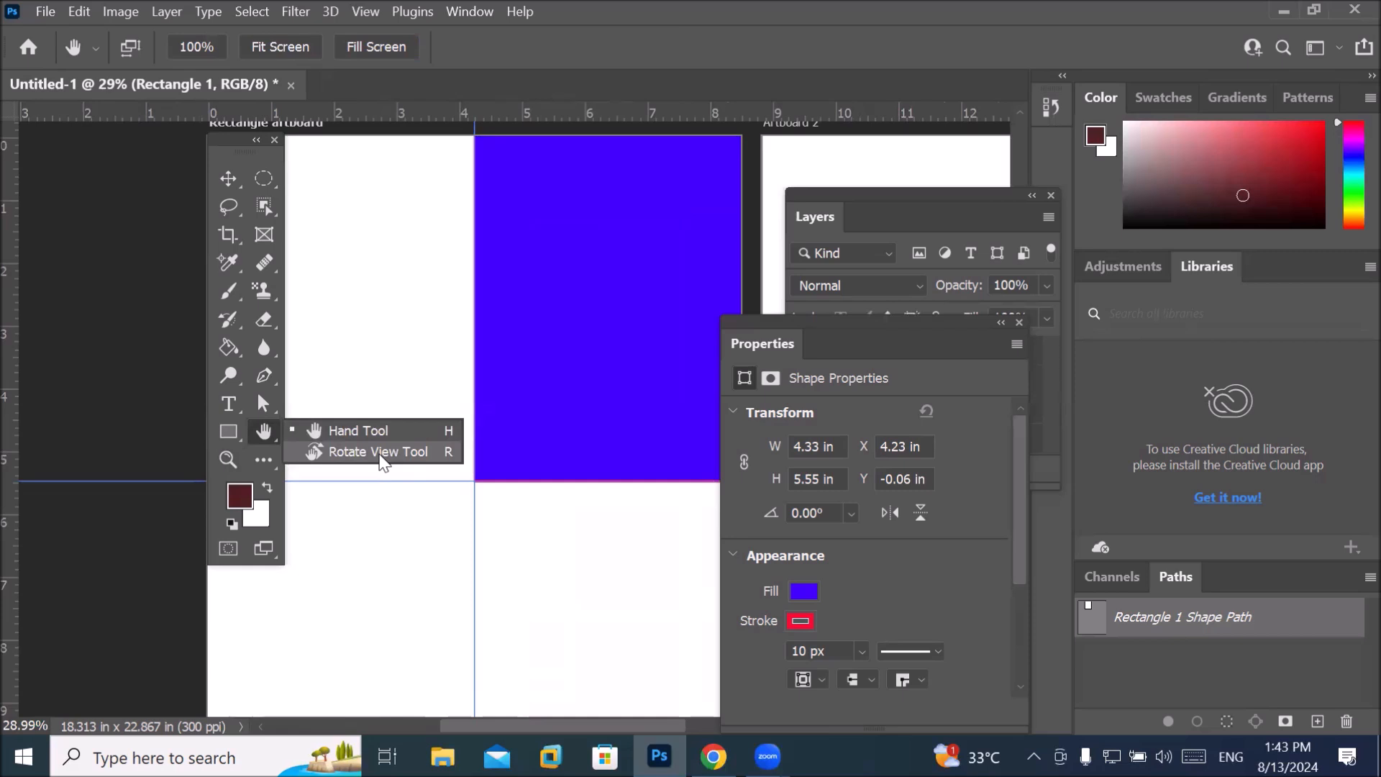
click(380, 452)
scroll(383, 418, down, 3)
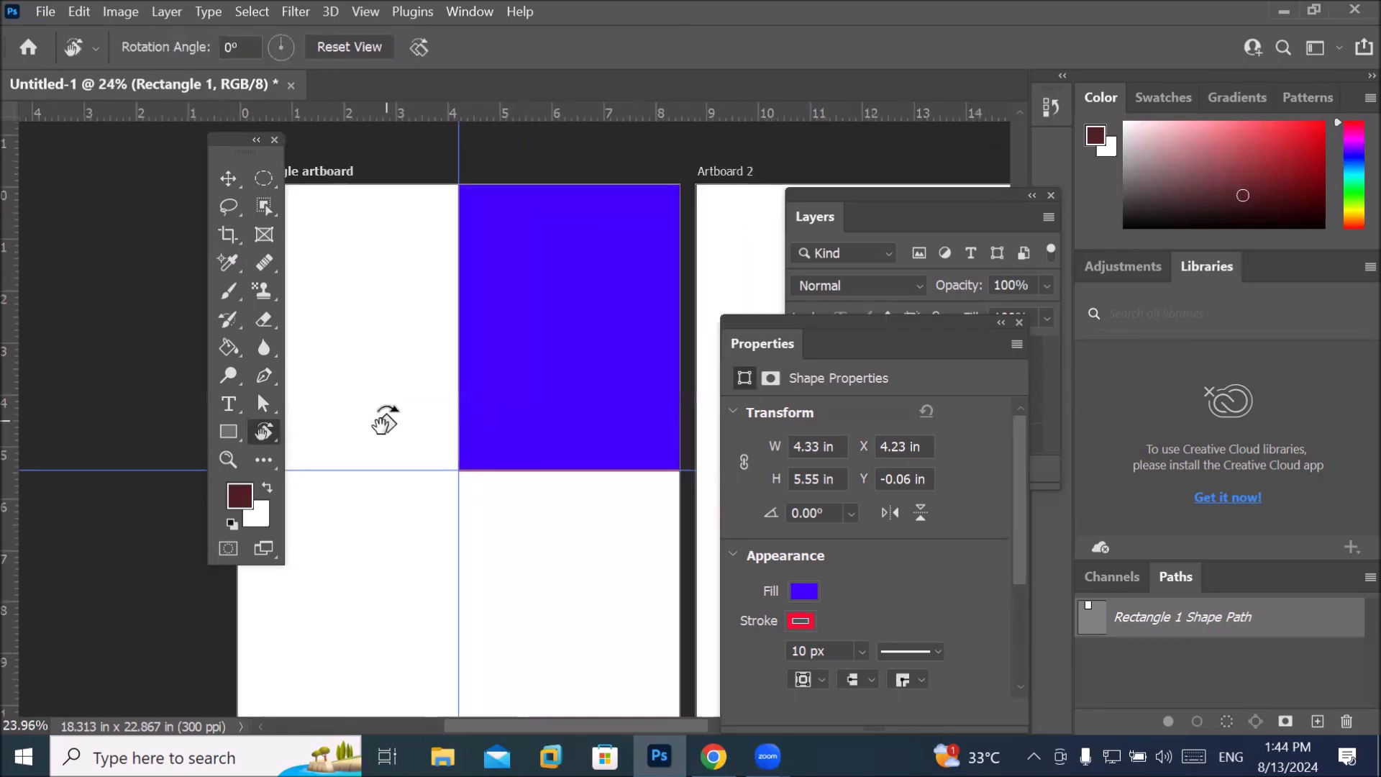
scroll(385, 421, down, 1)
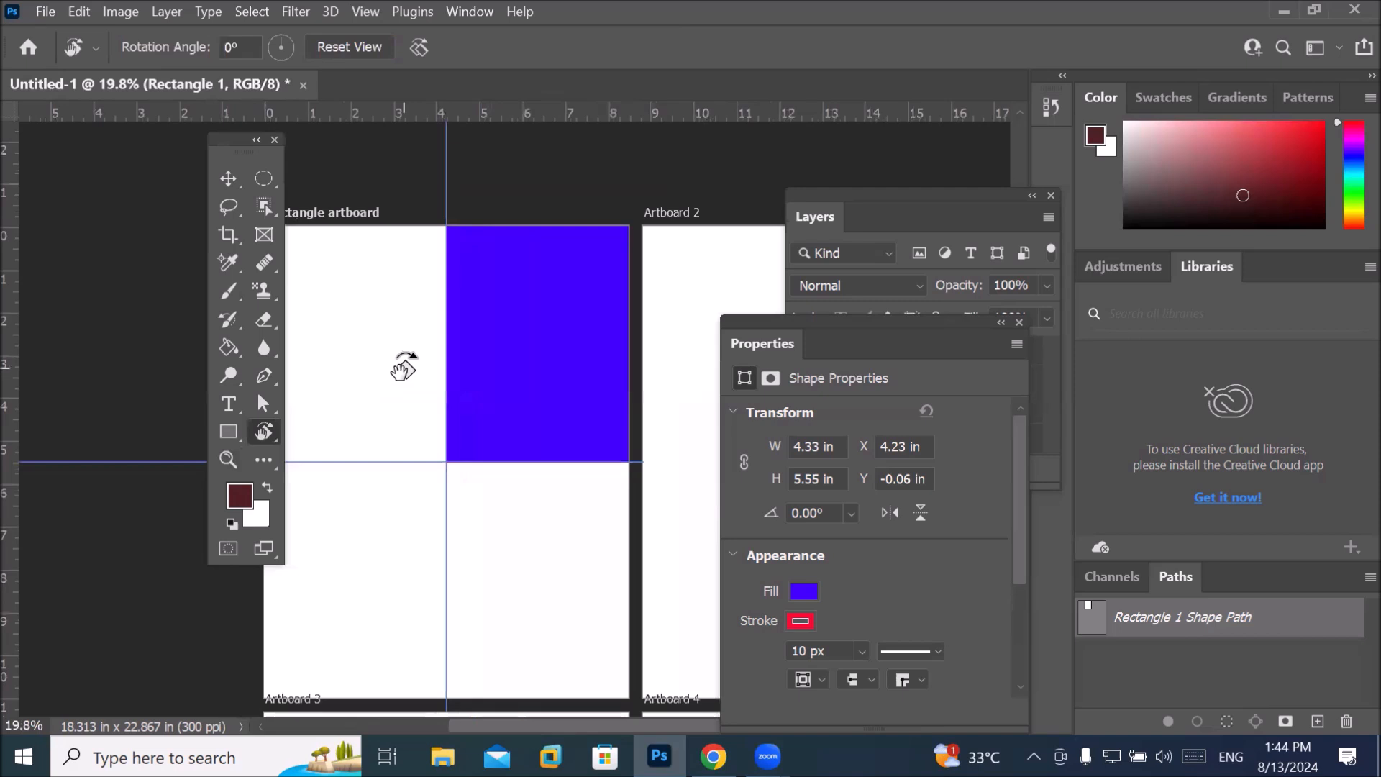
drag(392, 308, 412, 398)
scroll(413, 398, down, 6)
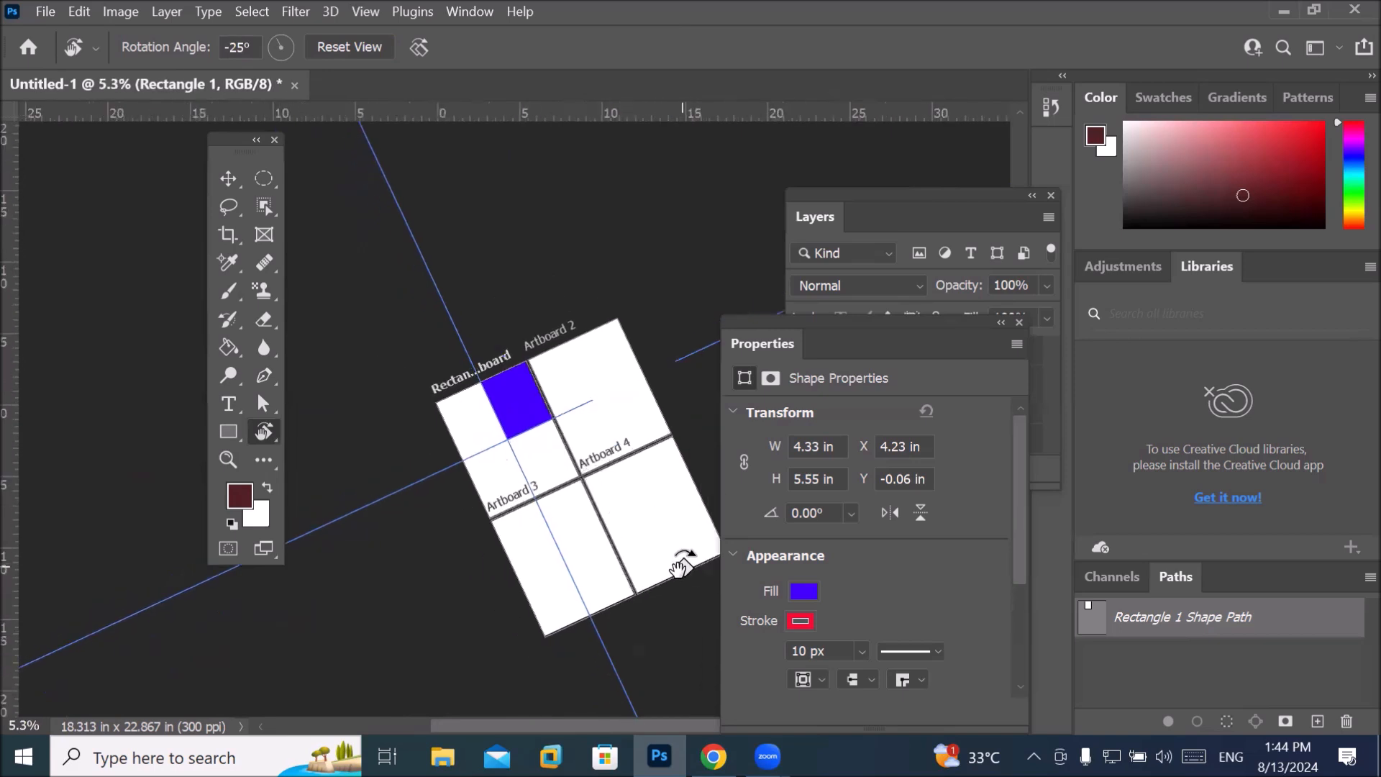
scroll(677, 565, up, 2)
scroll(588, 477, down, 1)
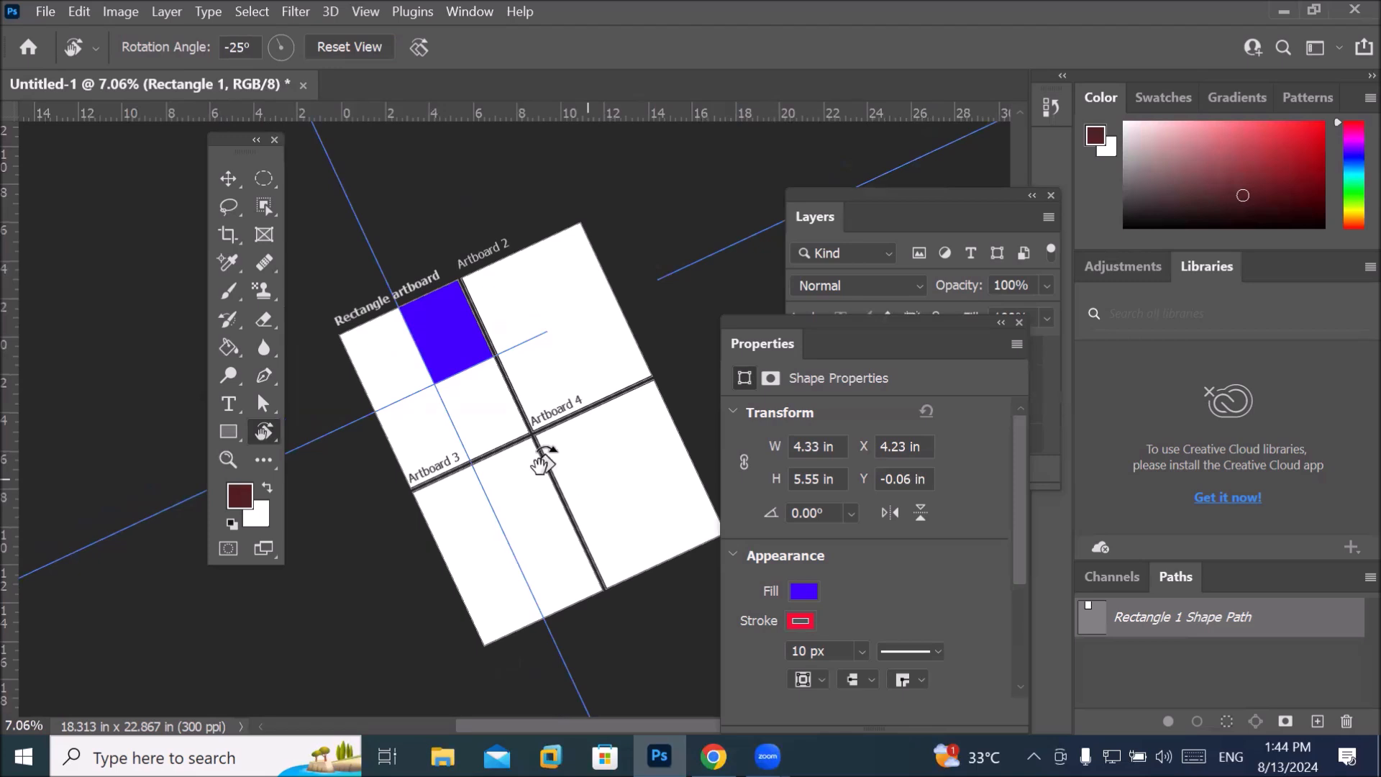
Pan the rotated artboards slightly upward with the Hand tool.
right_click(267, 430)
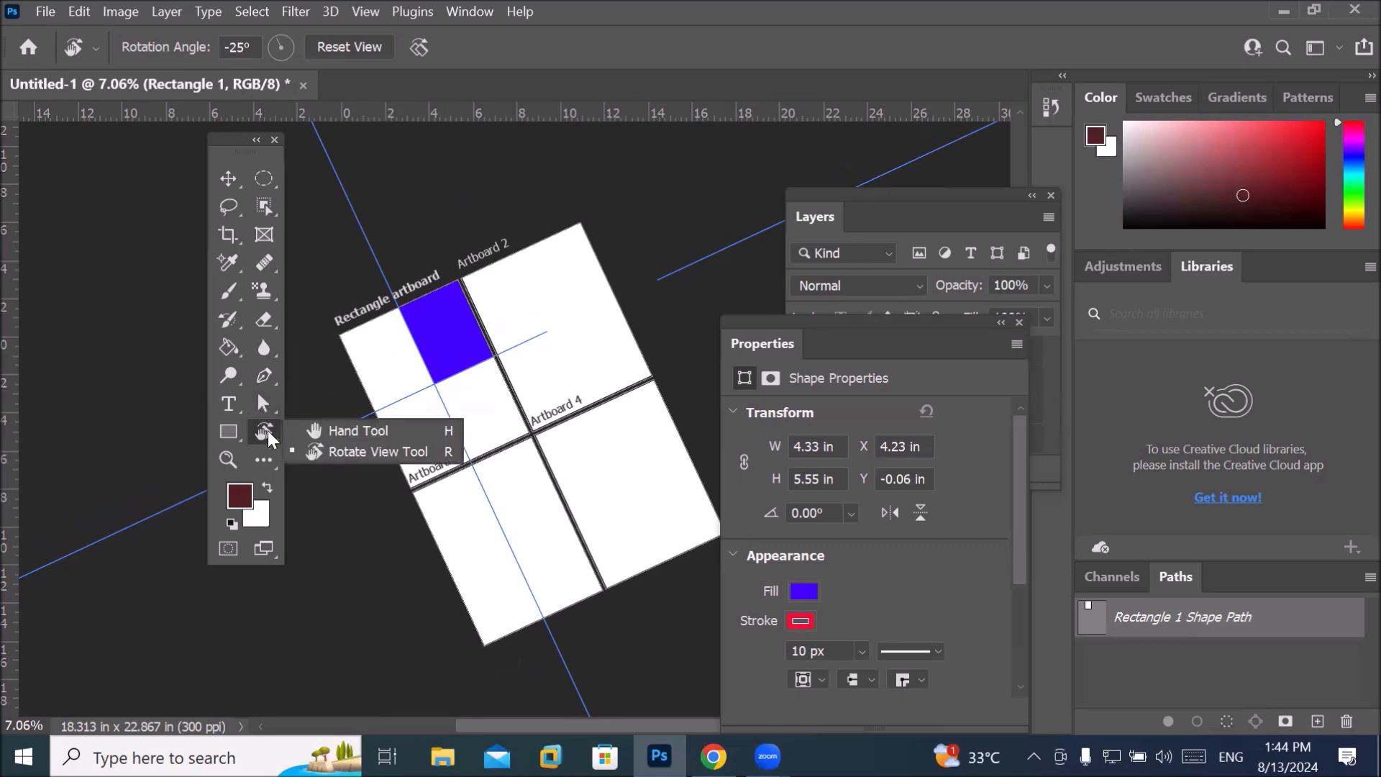
click(367, 430)
drag(449, 352, 430, 295)
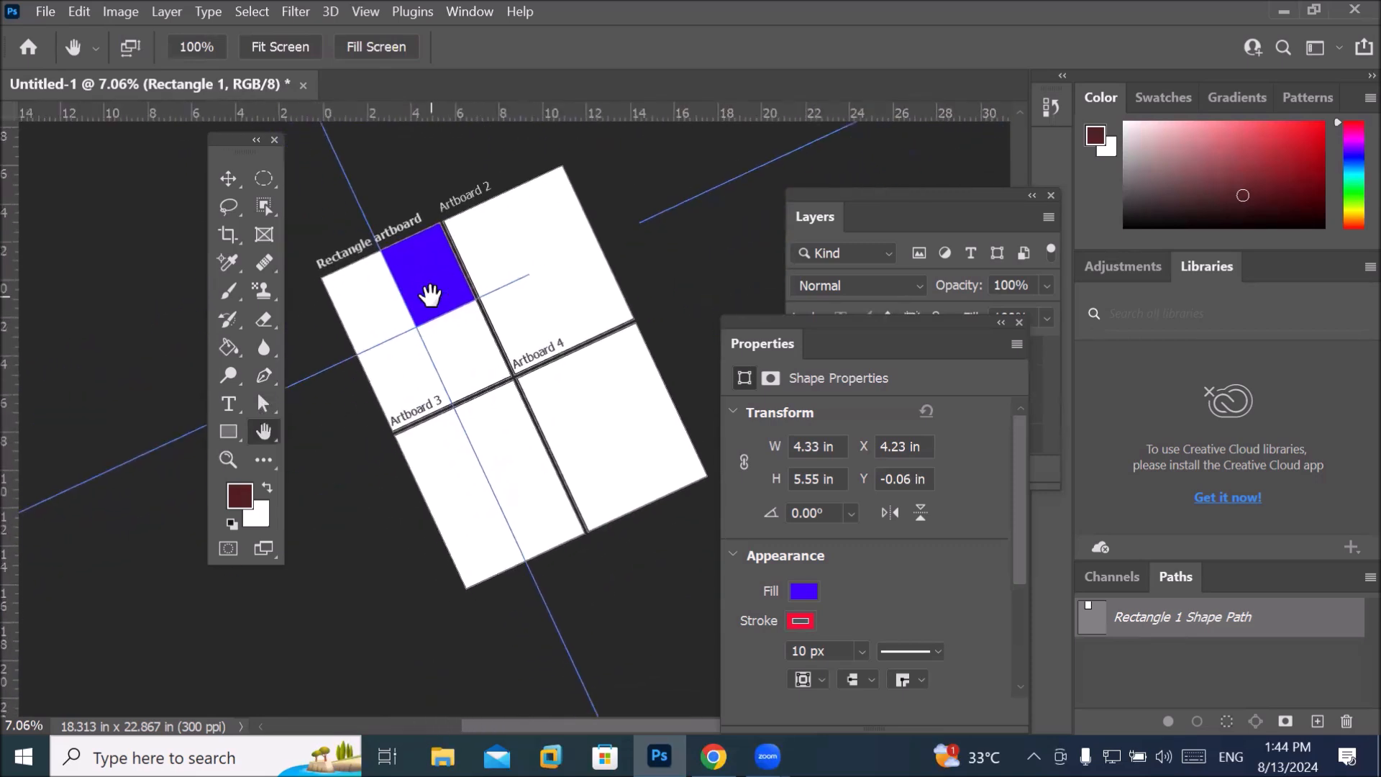
Return to the Rotate View tool and reset the canvas view to 0°.
right_click(262, 432)
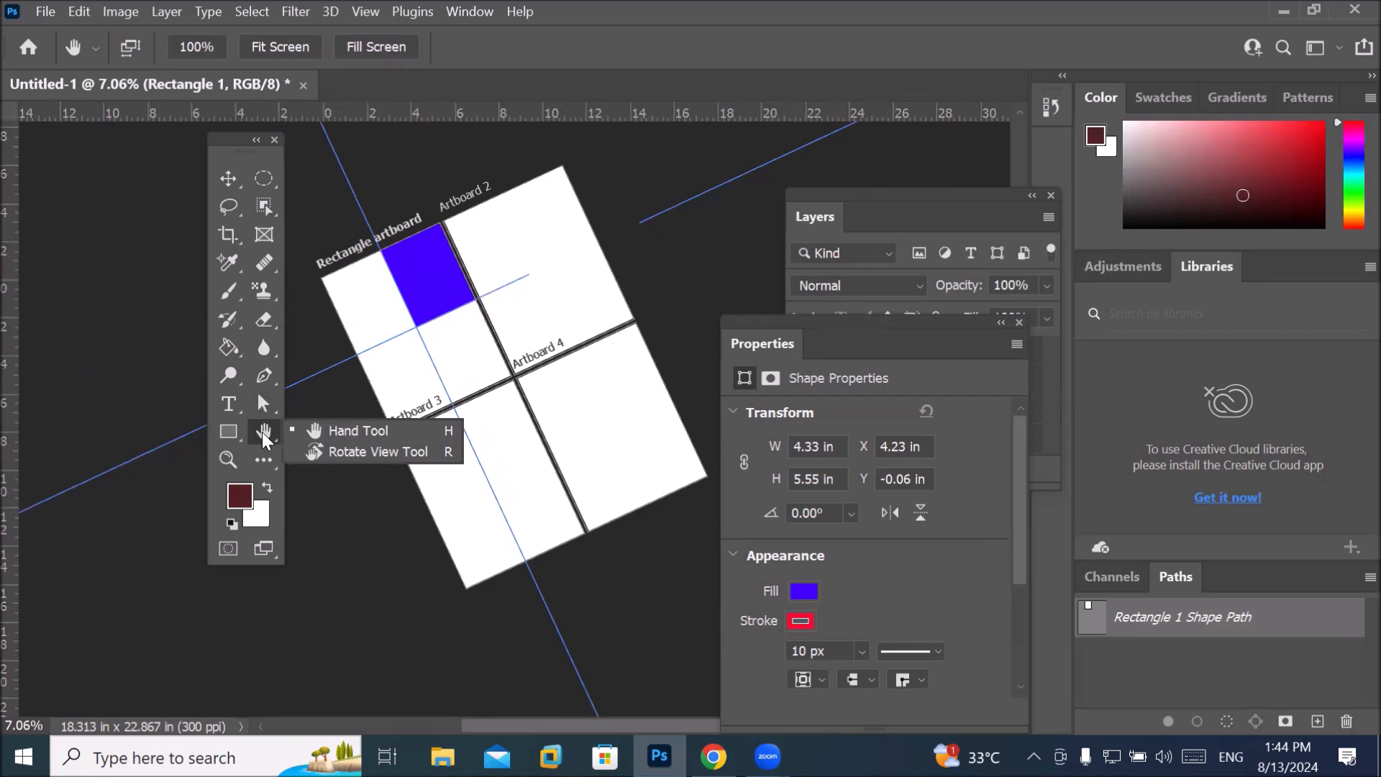
click(381, 451)
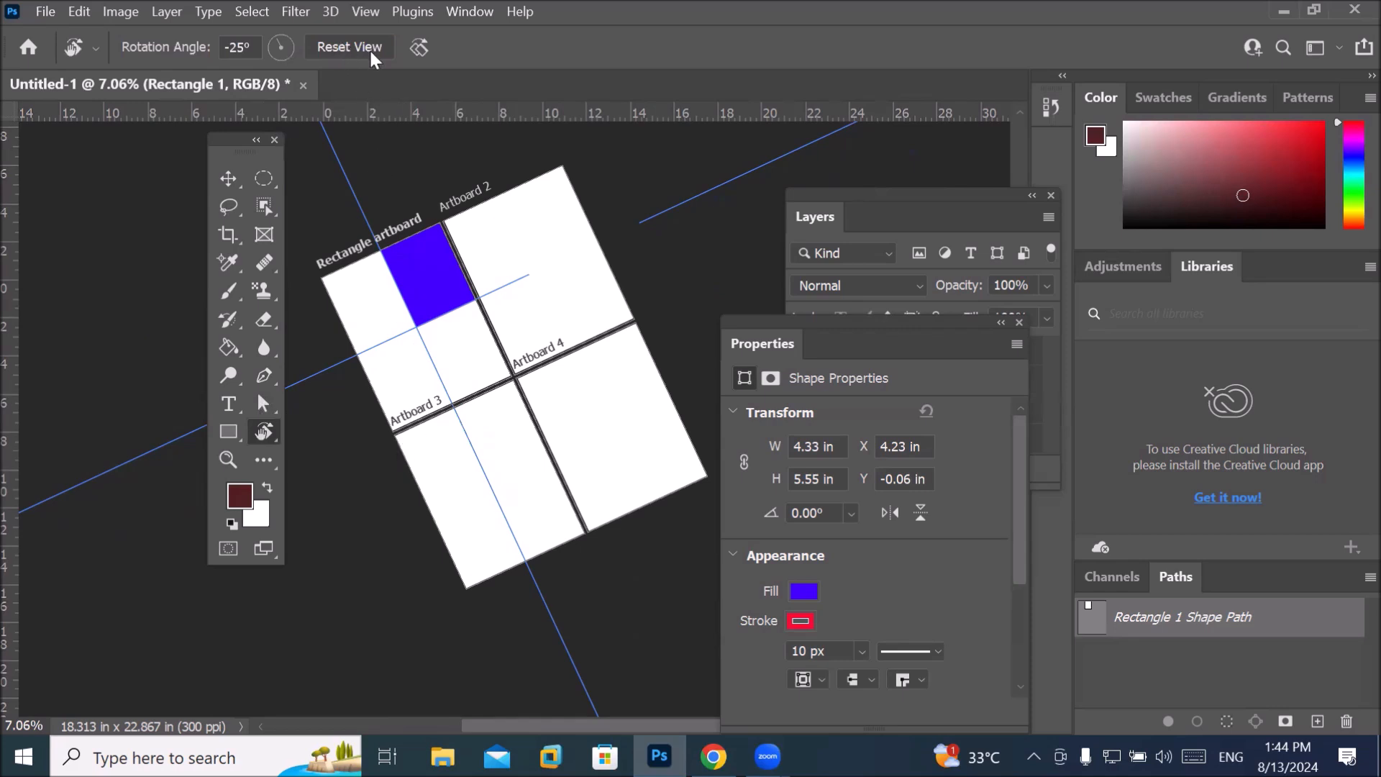
click(349, 47)
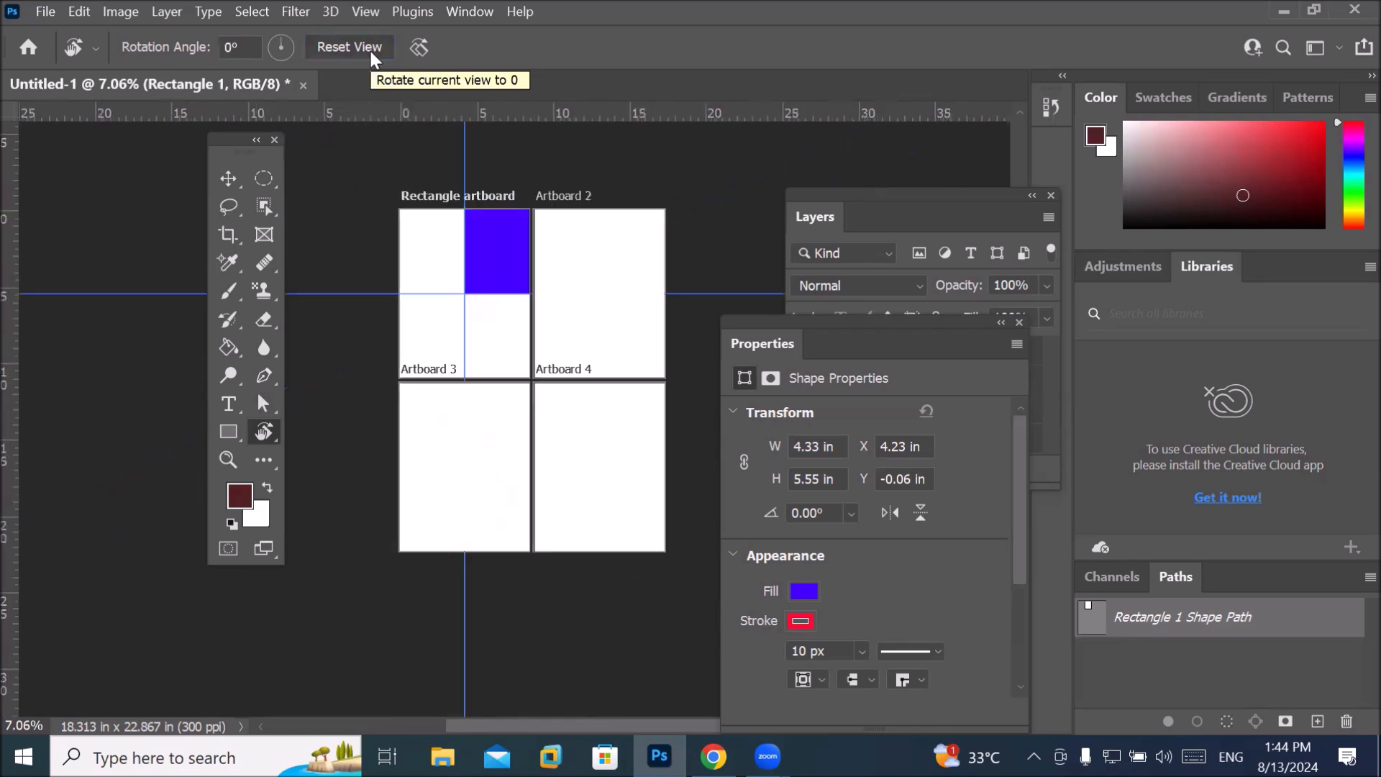
Try a view rotation angle of 45° and reset the view to upright.
click(236, 47)
text(45)
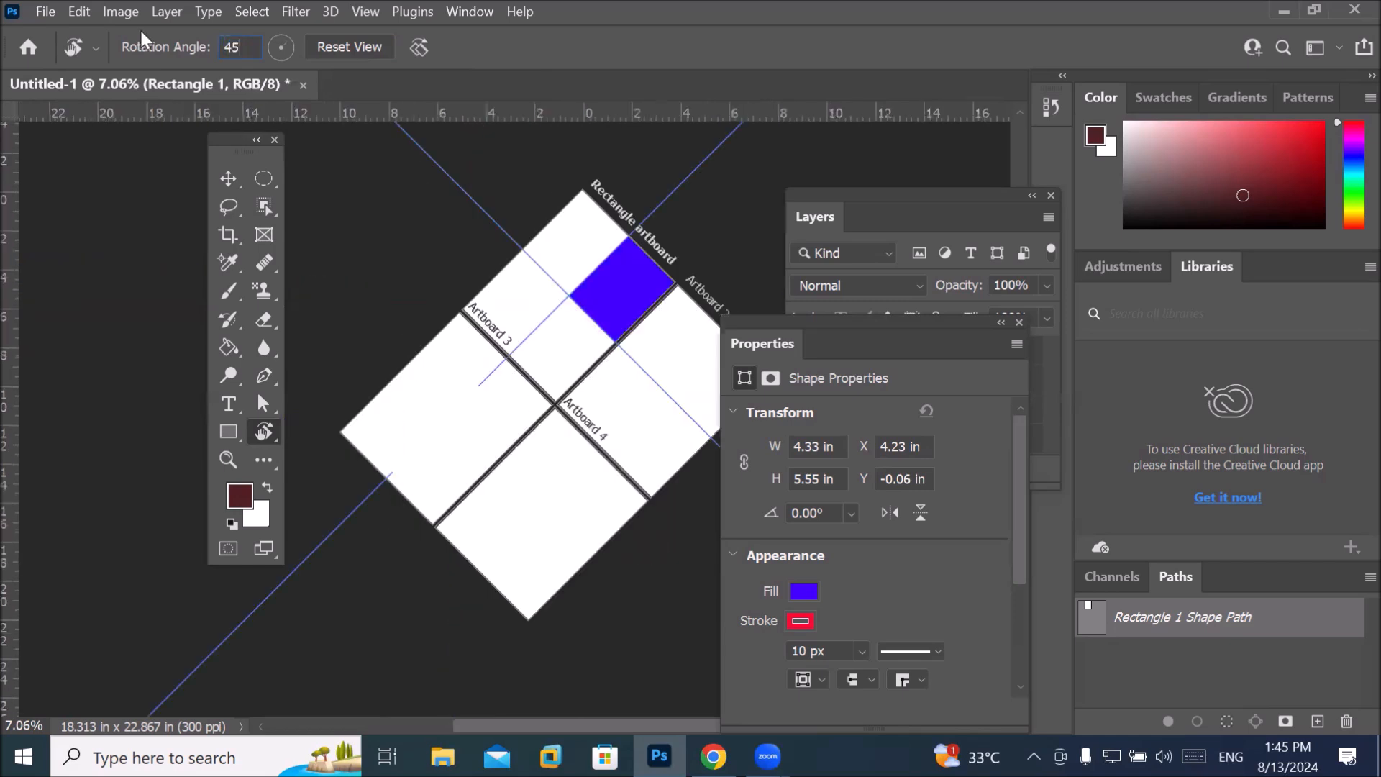
key(Return)
click(351, 47)
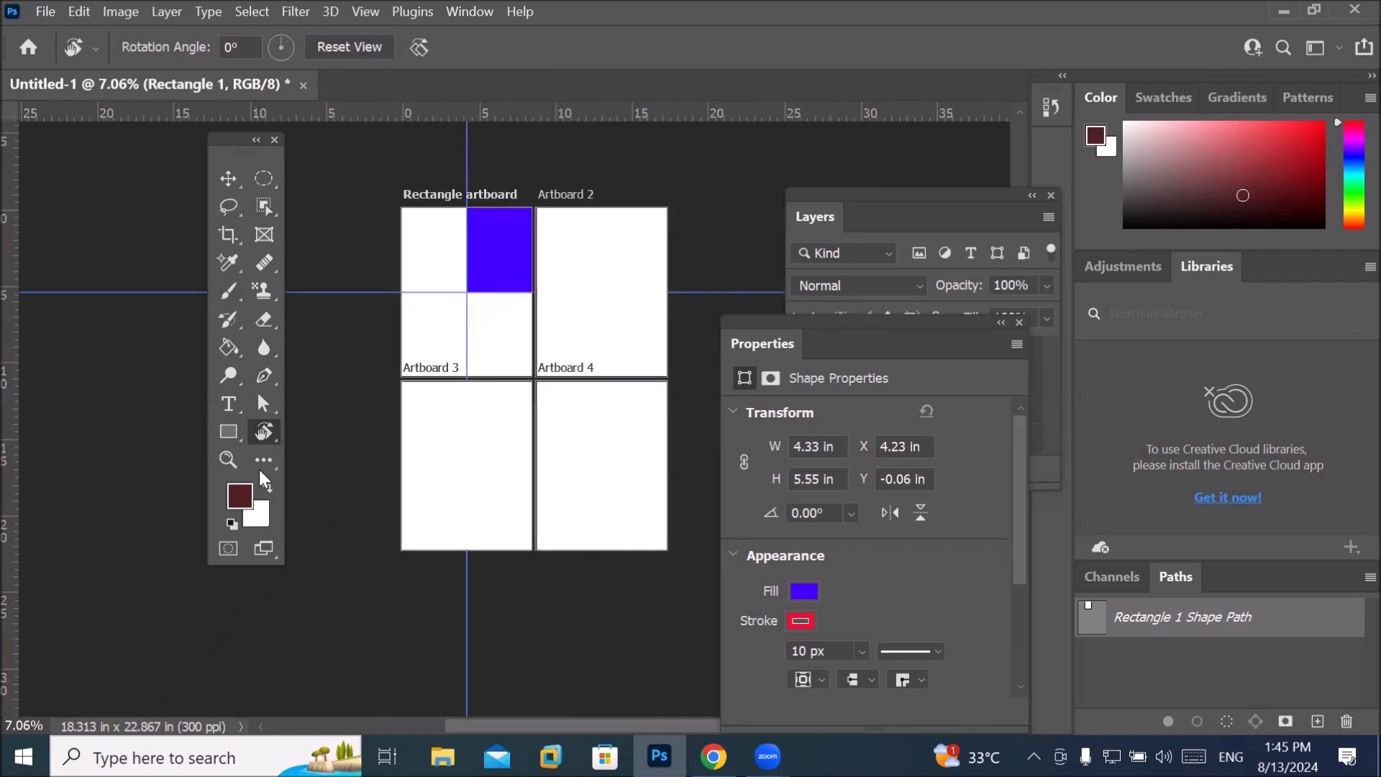
Switch to the Hand tool and practise restoring the zoomed view with Fit Screen.
right_click(265, 431)
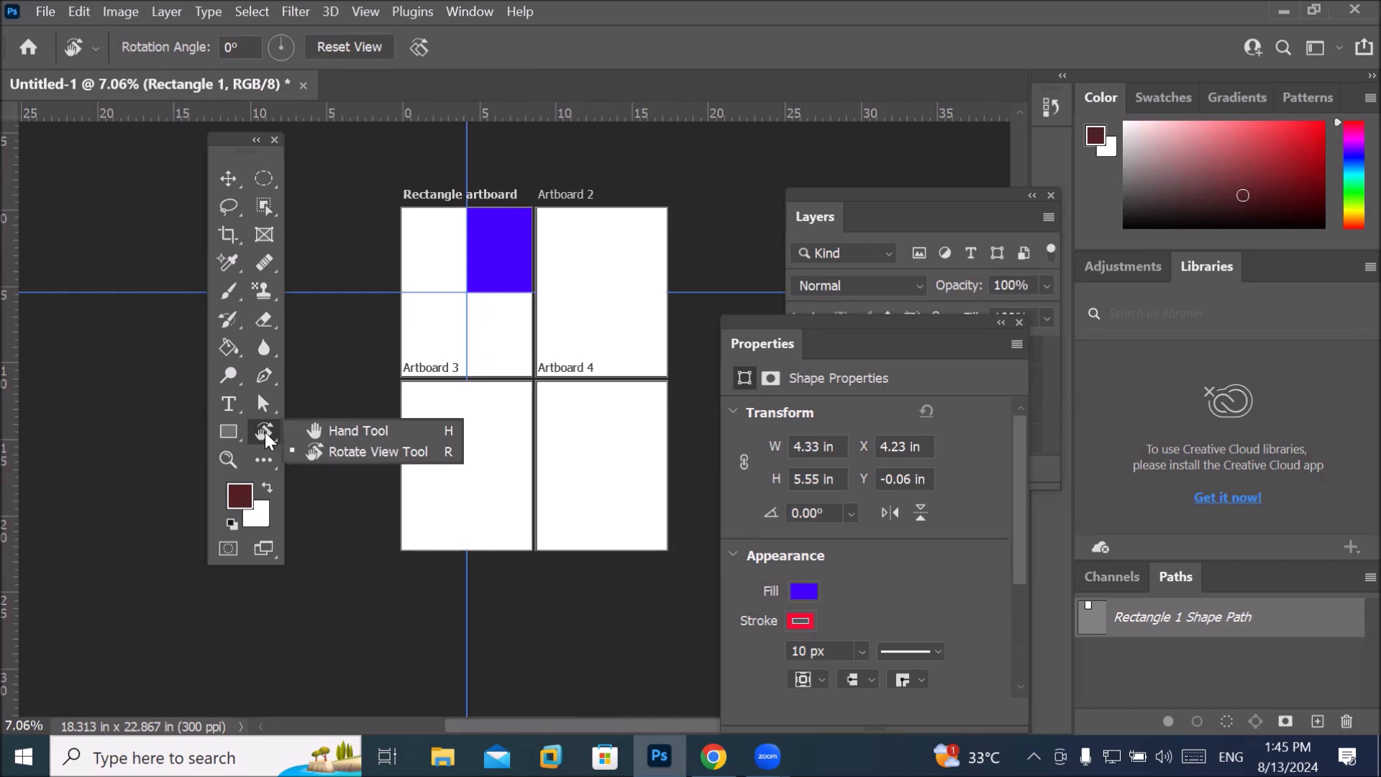
click(315, 429)
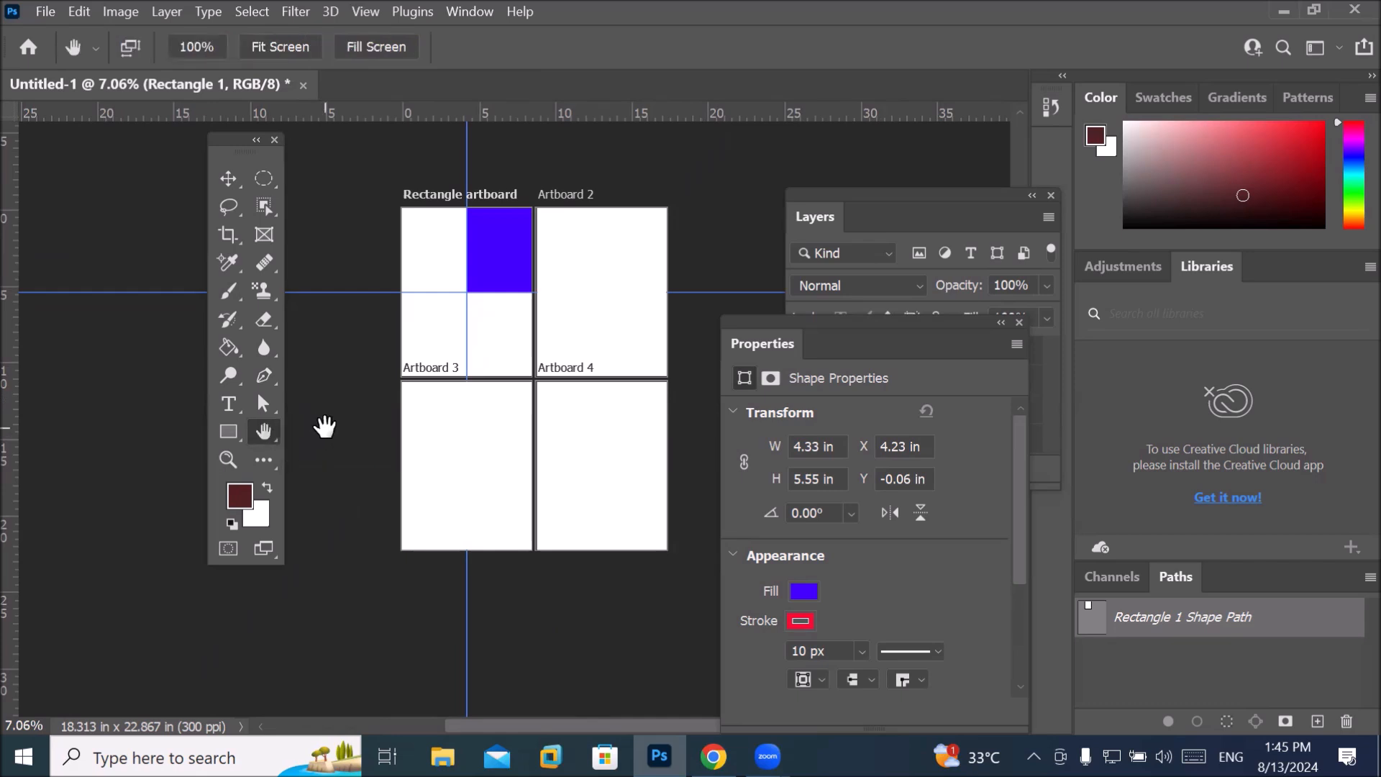
scroll(464, 277, up, 5)
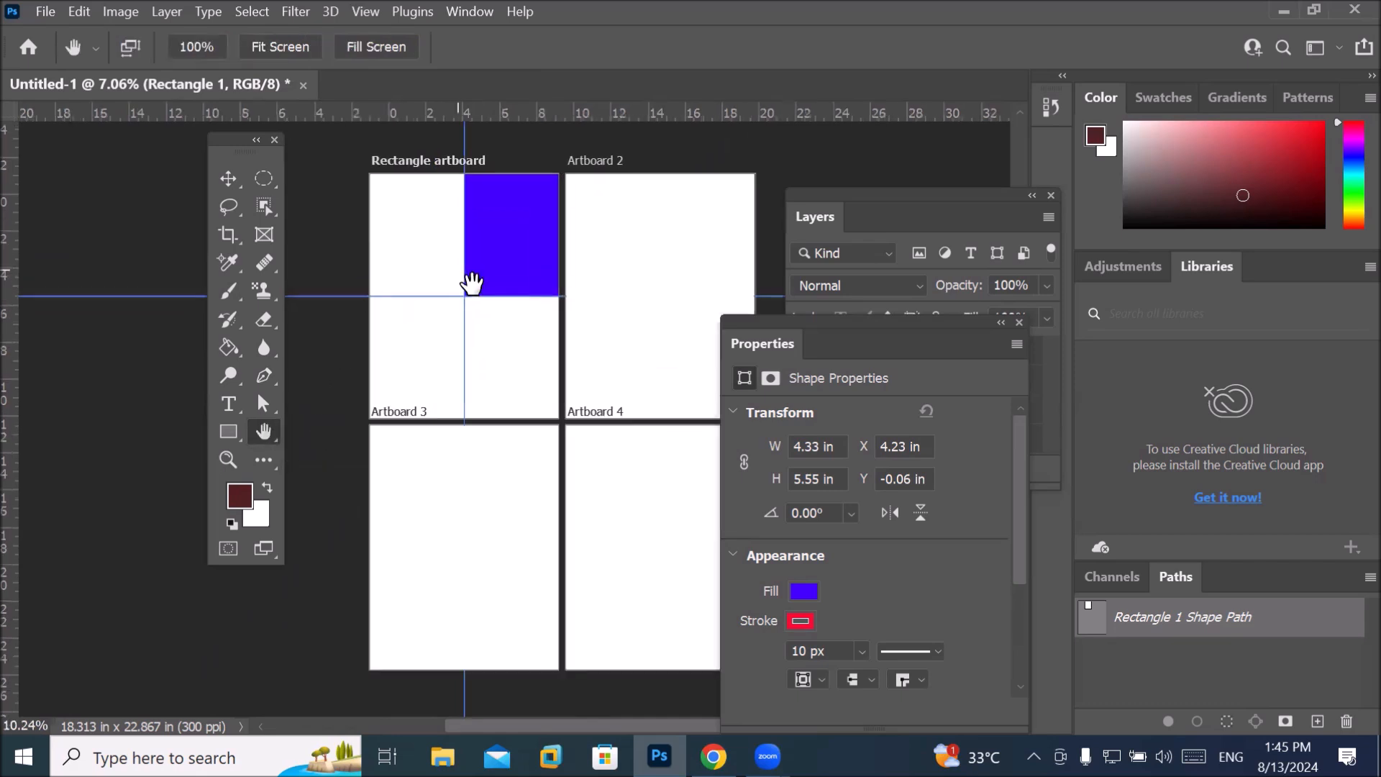
scroll(471, 284, up, 2)
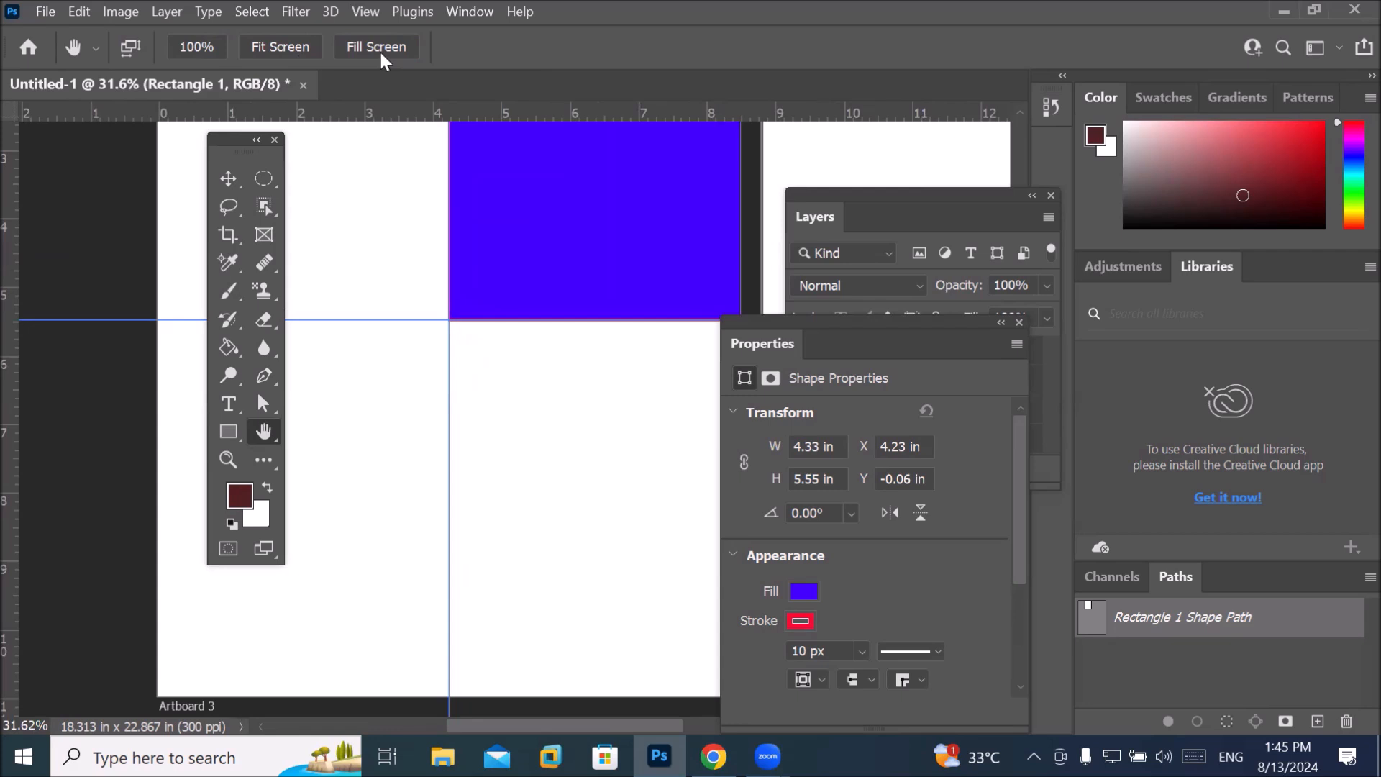
click(286, 46)
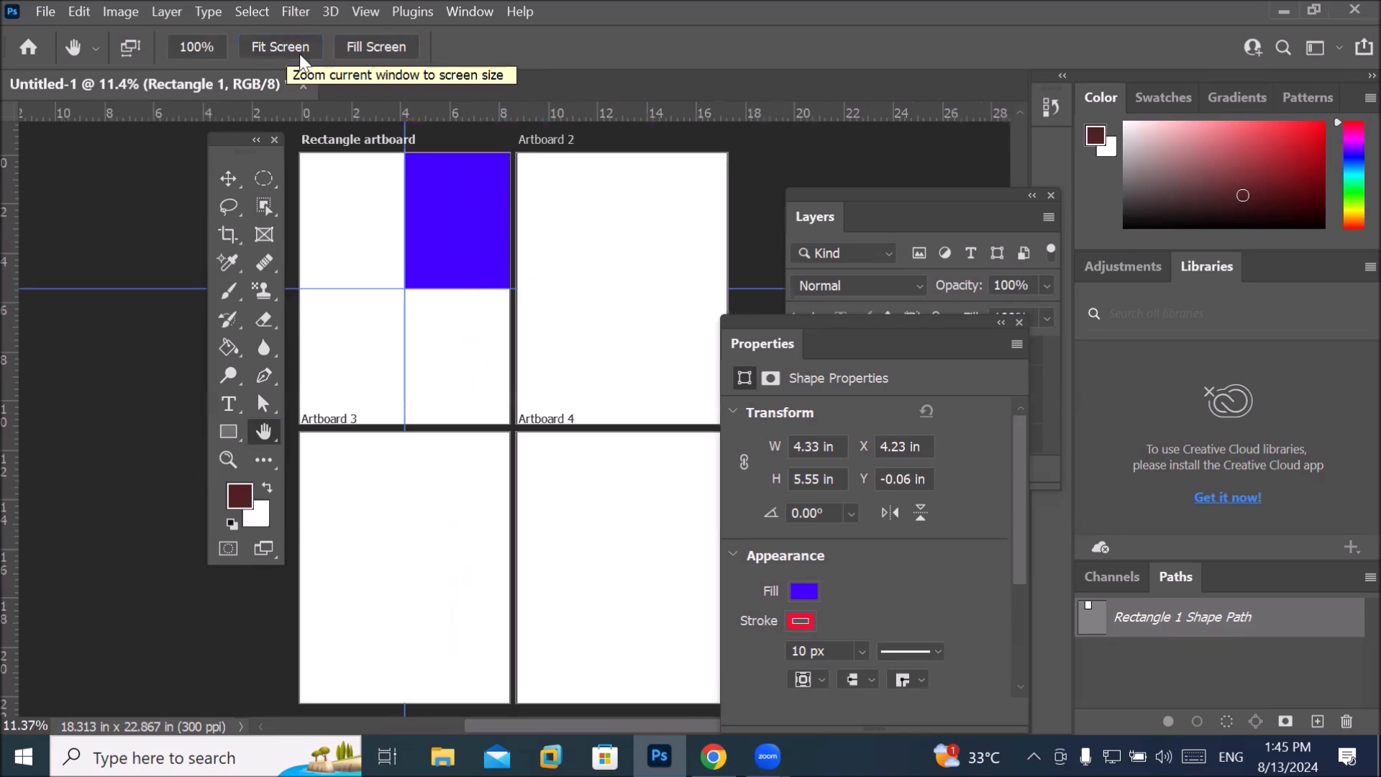
scroll(426, 260, down, 2)
scroll(428, 260, up, 4)
scroll(432, 262, down, 4)
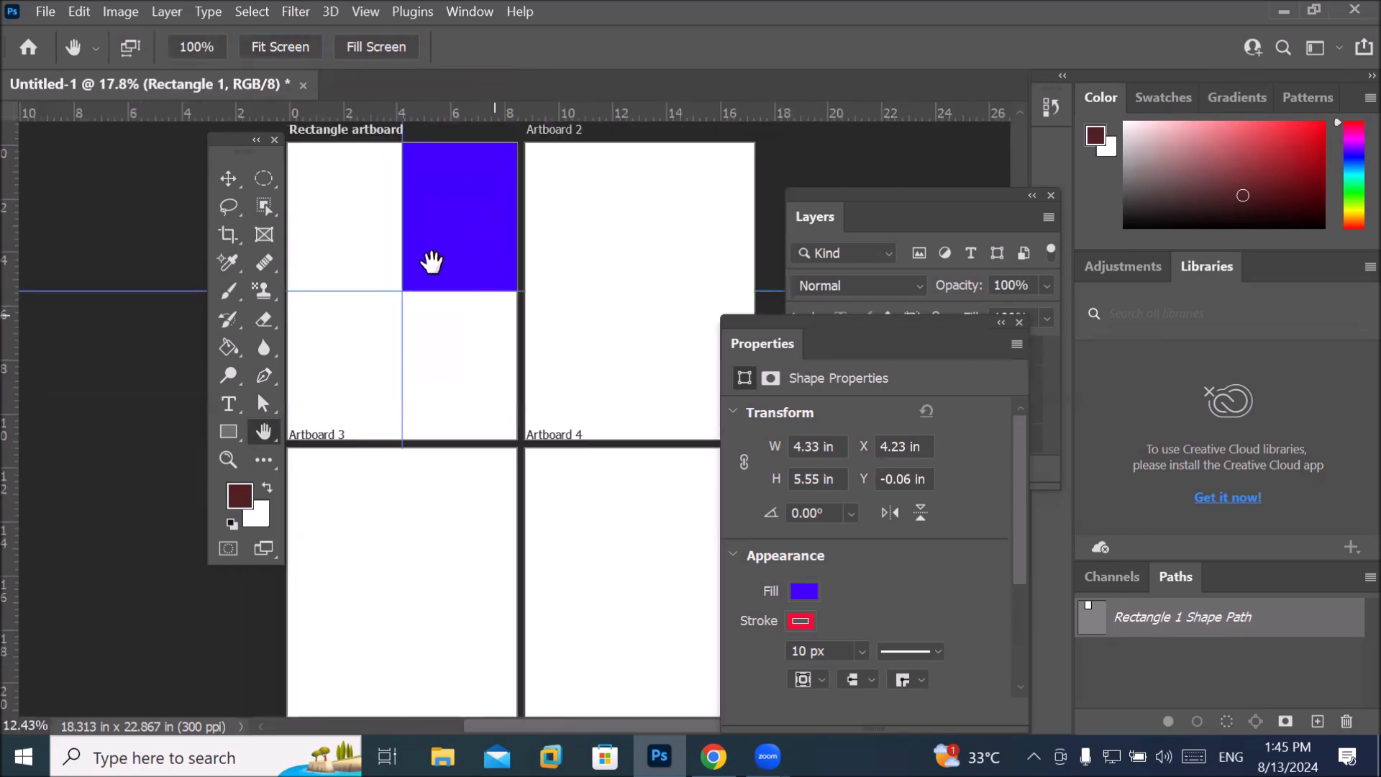
click(266, 49)
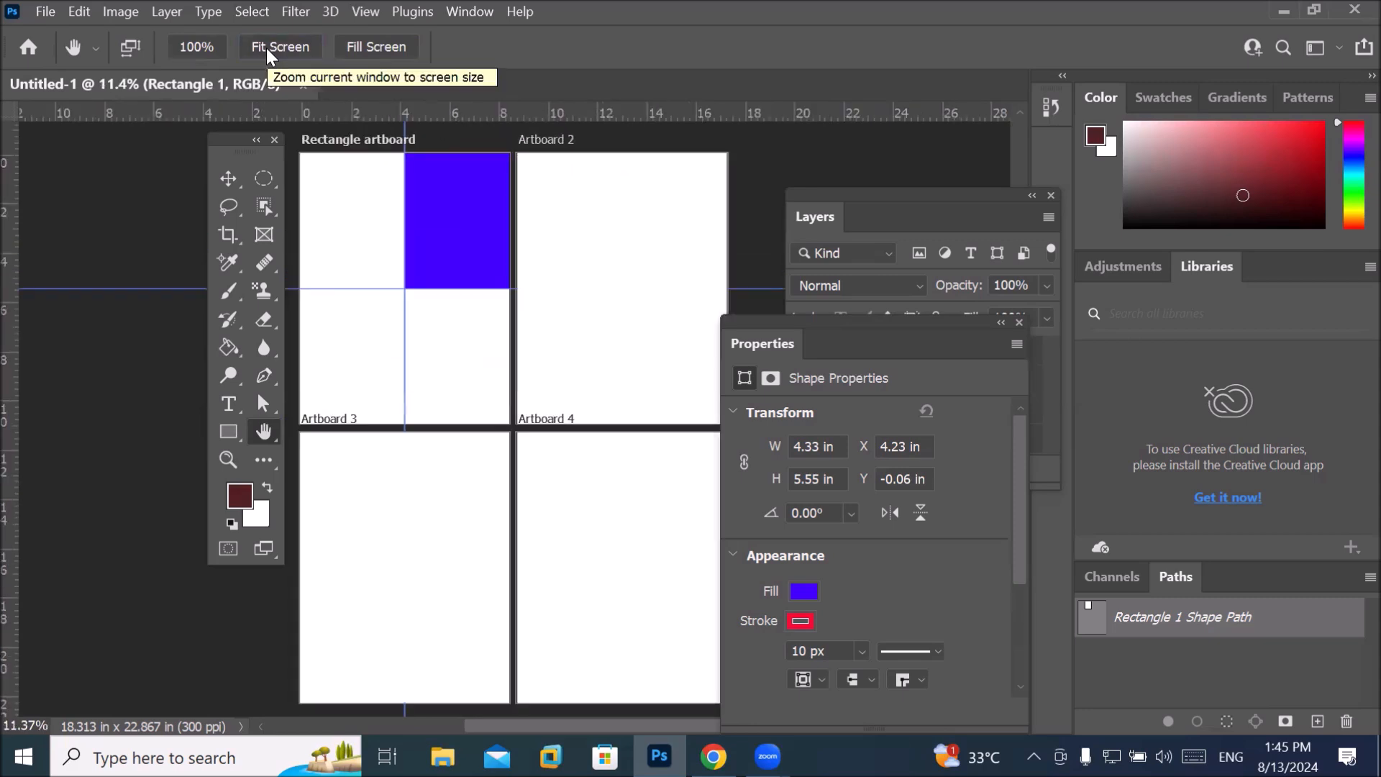
Compare Fill Screen and Fit Screen by alternating between them, ending on Fill Screen.
click(373, 47)
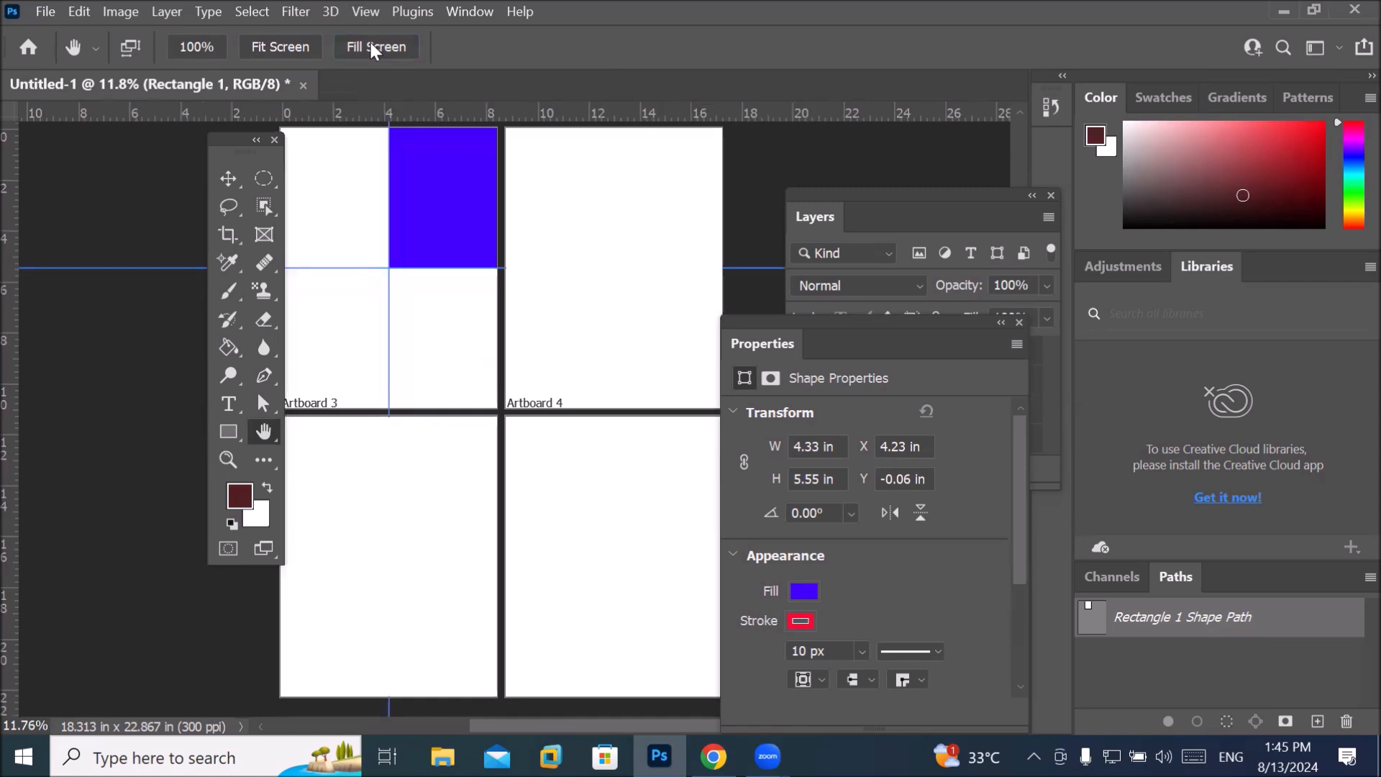
click(261, 45)
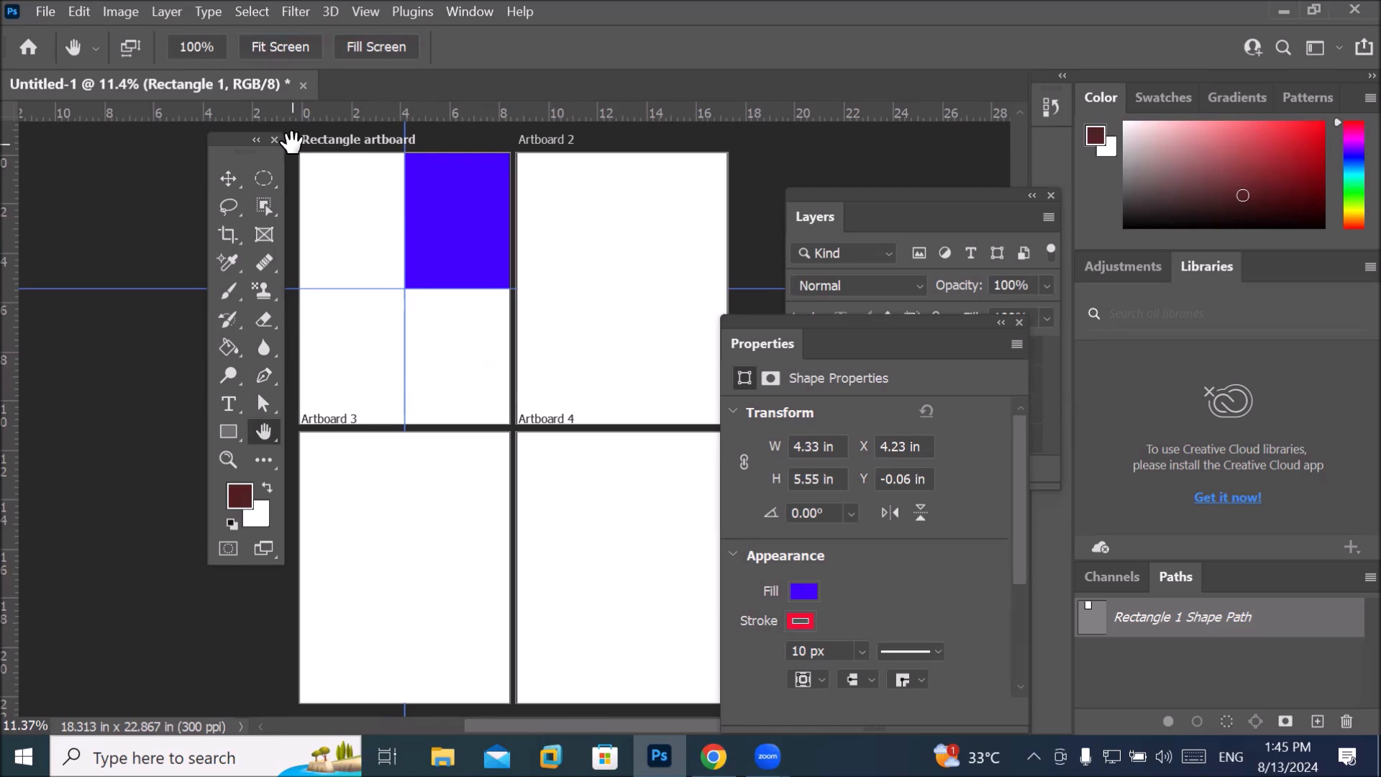
click(396, 51)
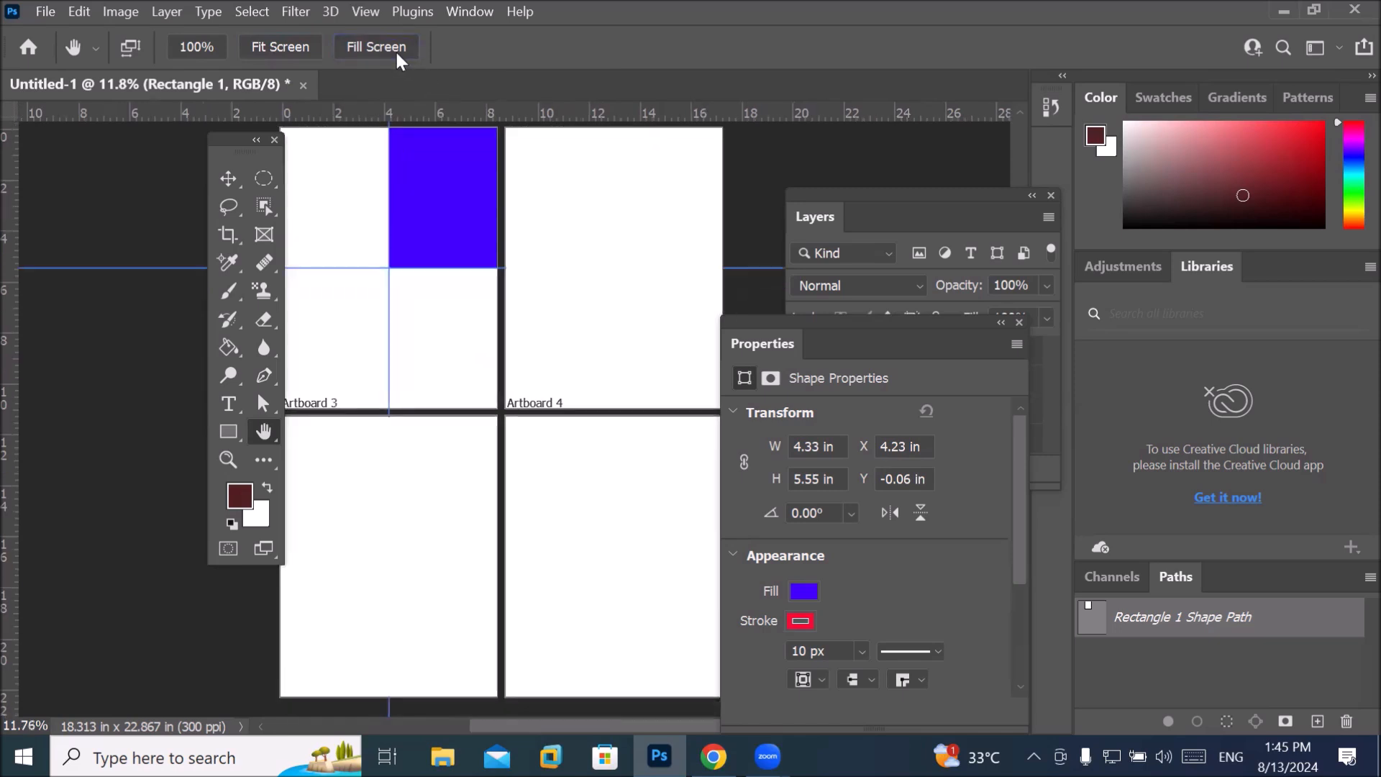
click(259, 46)
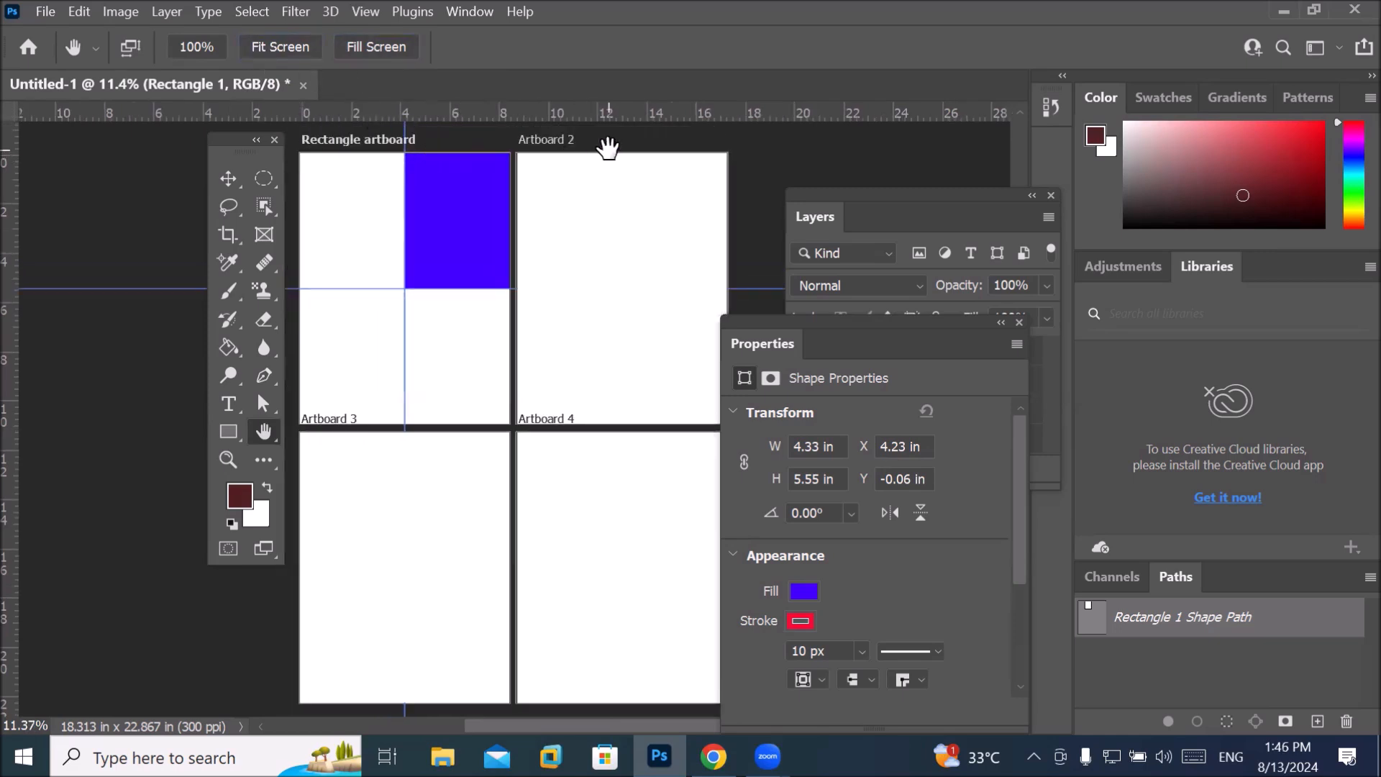
click(360, 46)
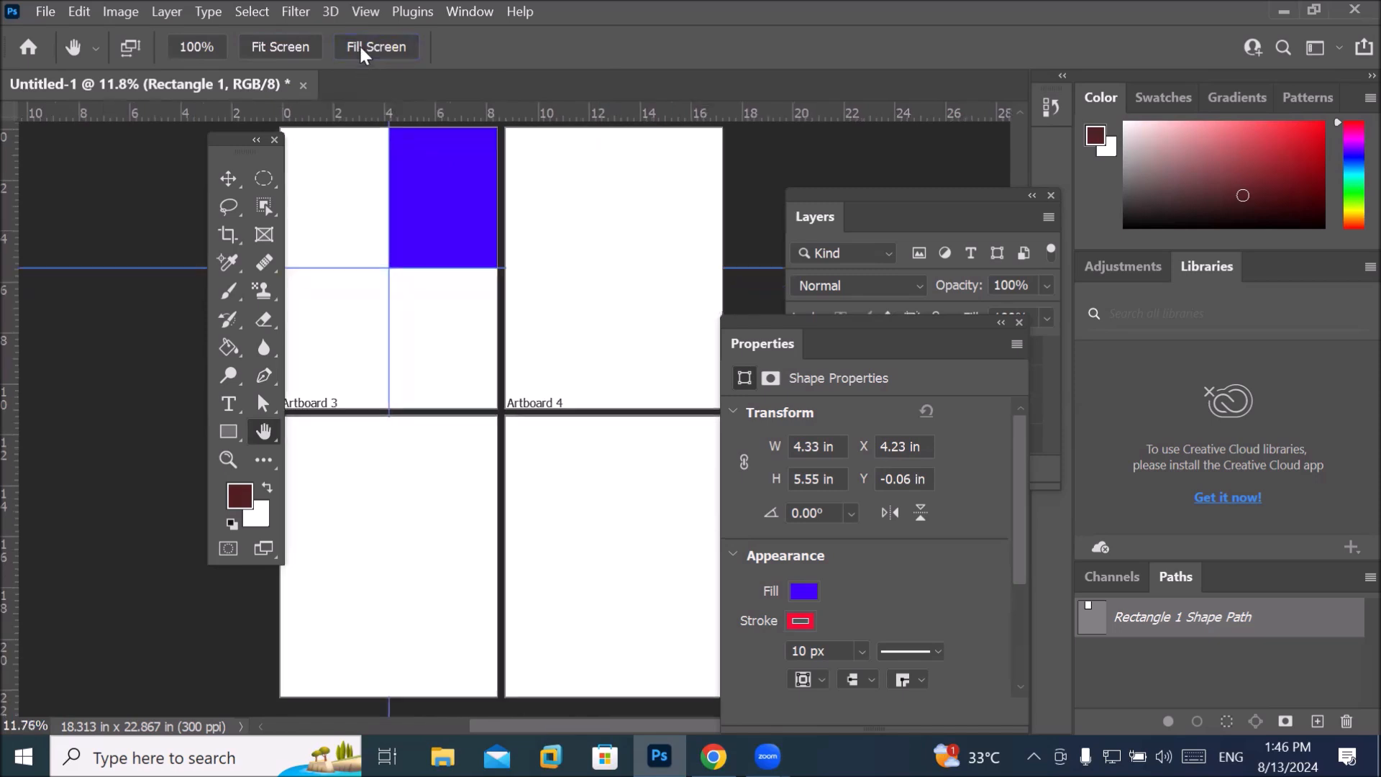
Compare Fit Screen with the 100% view by alternating between them, ending at 100%.
click(280, 44)
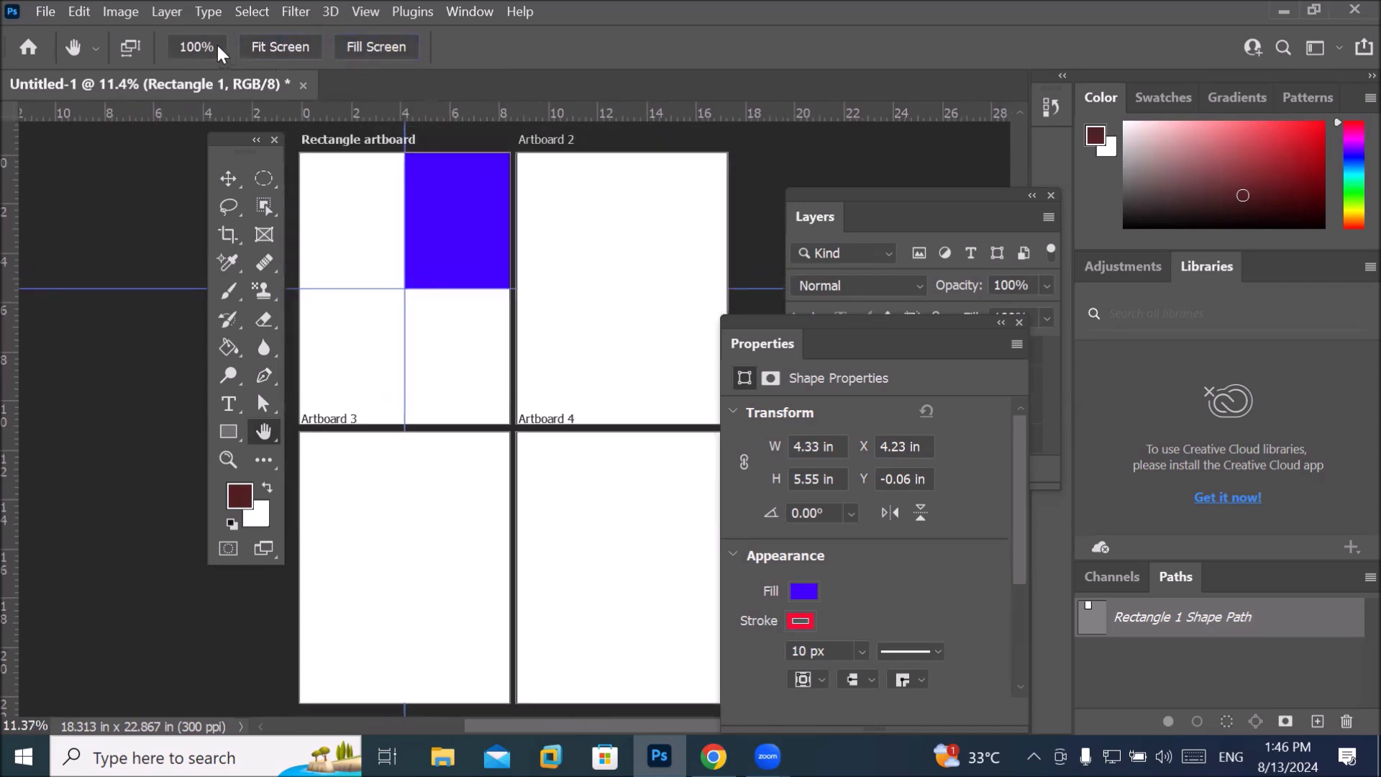
click(204, 48)
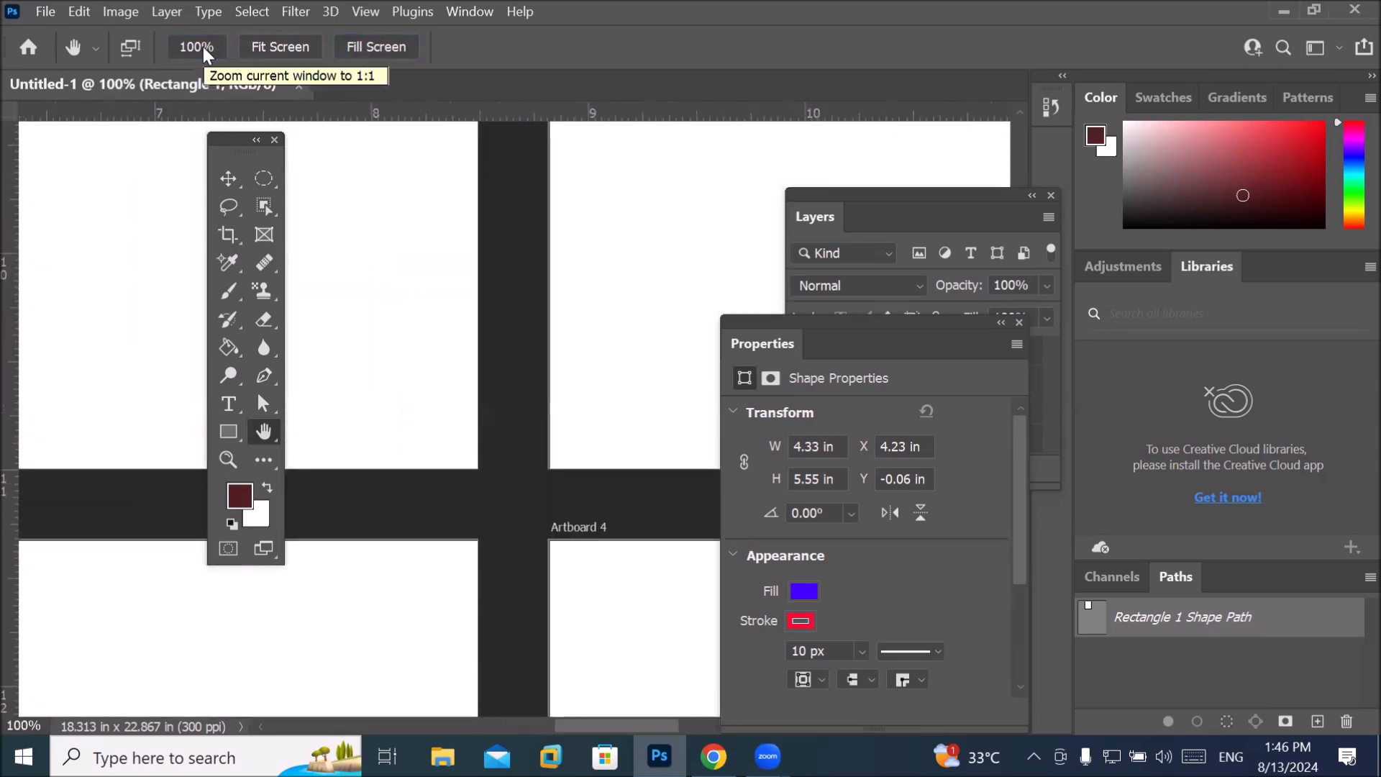
click(295, 49)
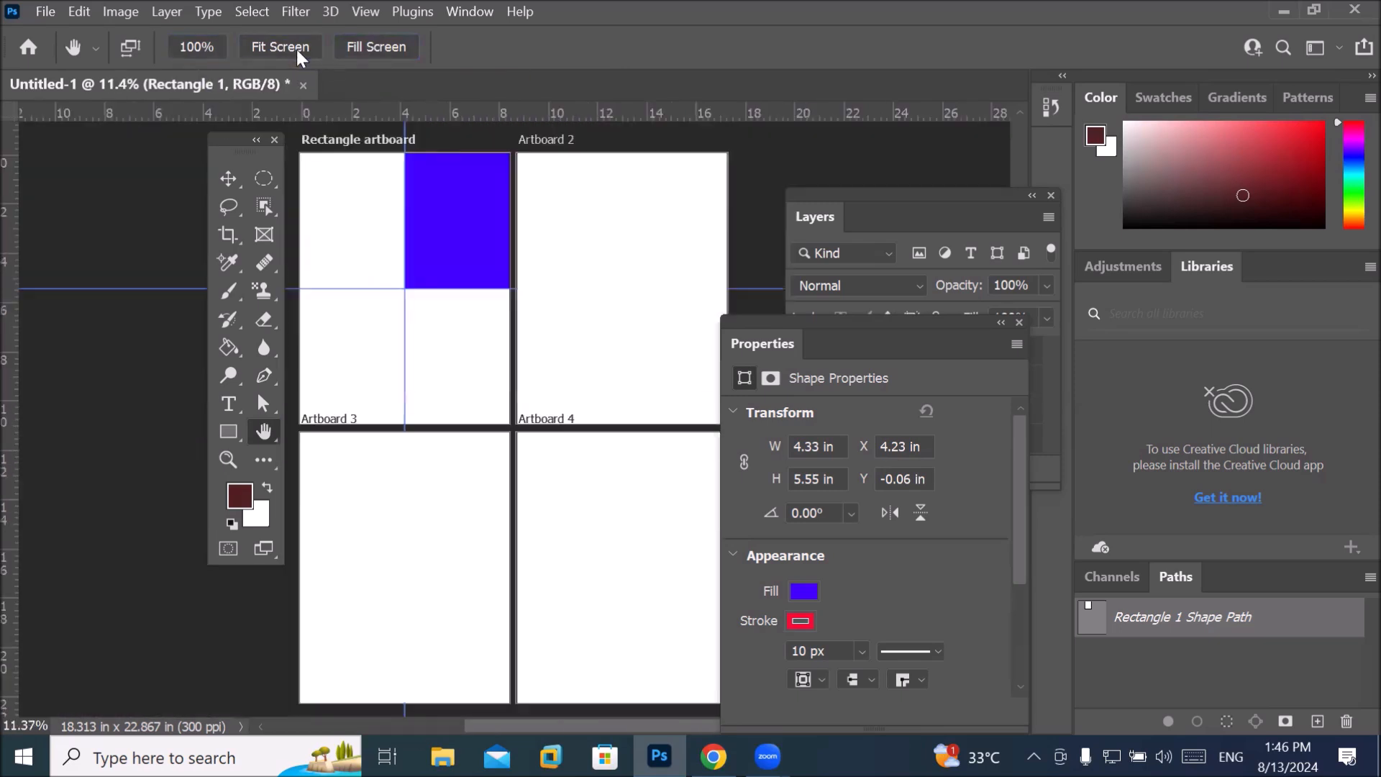
click(197, 49)
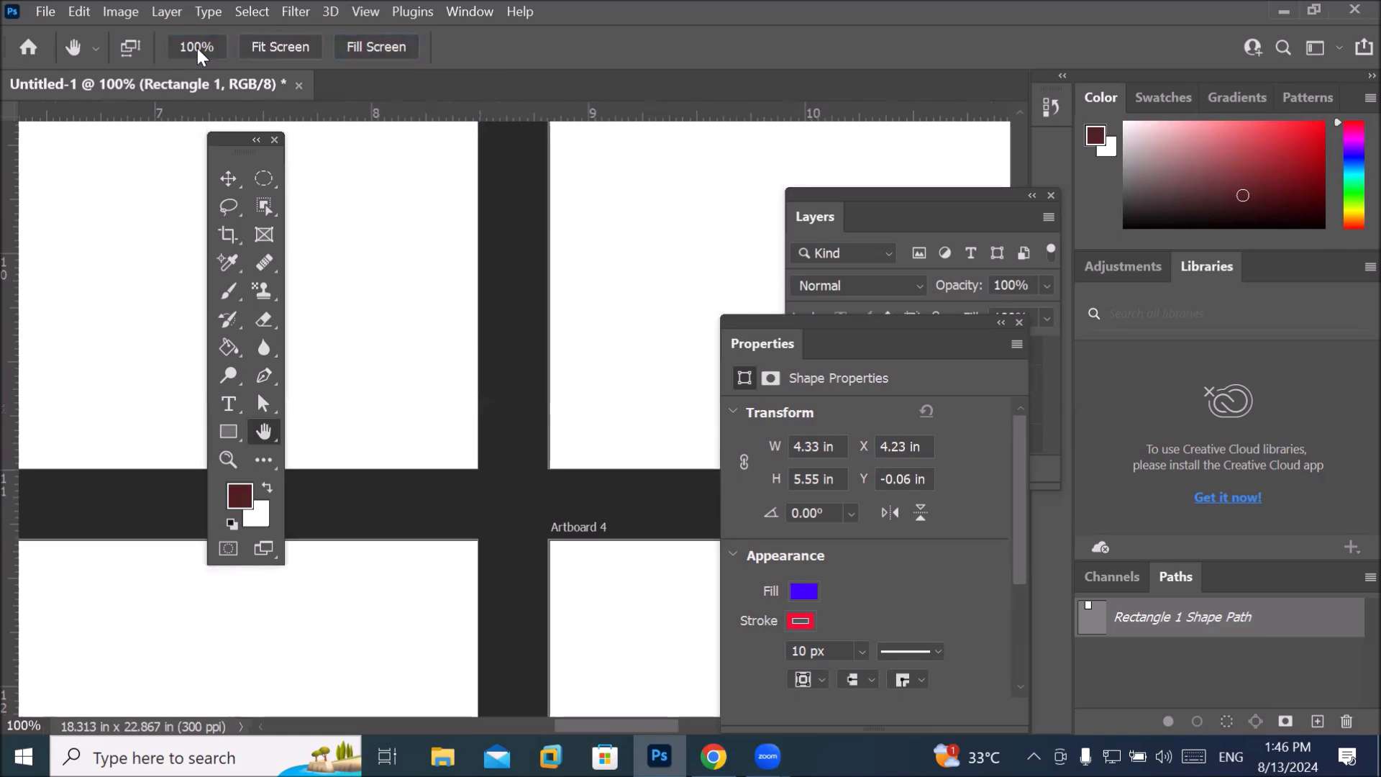
Pan the 100% view to the blue rectangle's lower-left corner and restore the whole layout with Fit Screen.
drag(404, 237, 645, 516)
drag(441, 323, 644, 499)
drag(414, 342, 638, 592)
drag(518, 388, 713, 716)
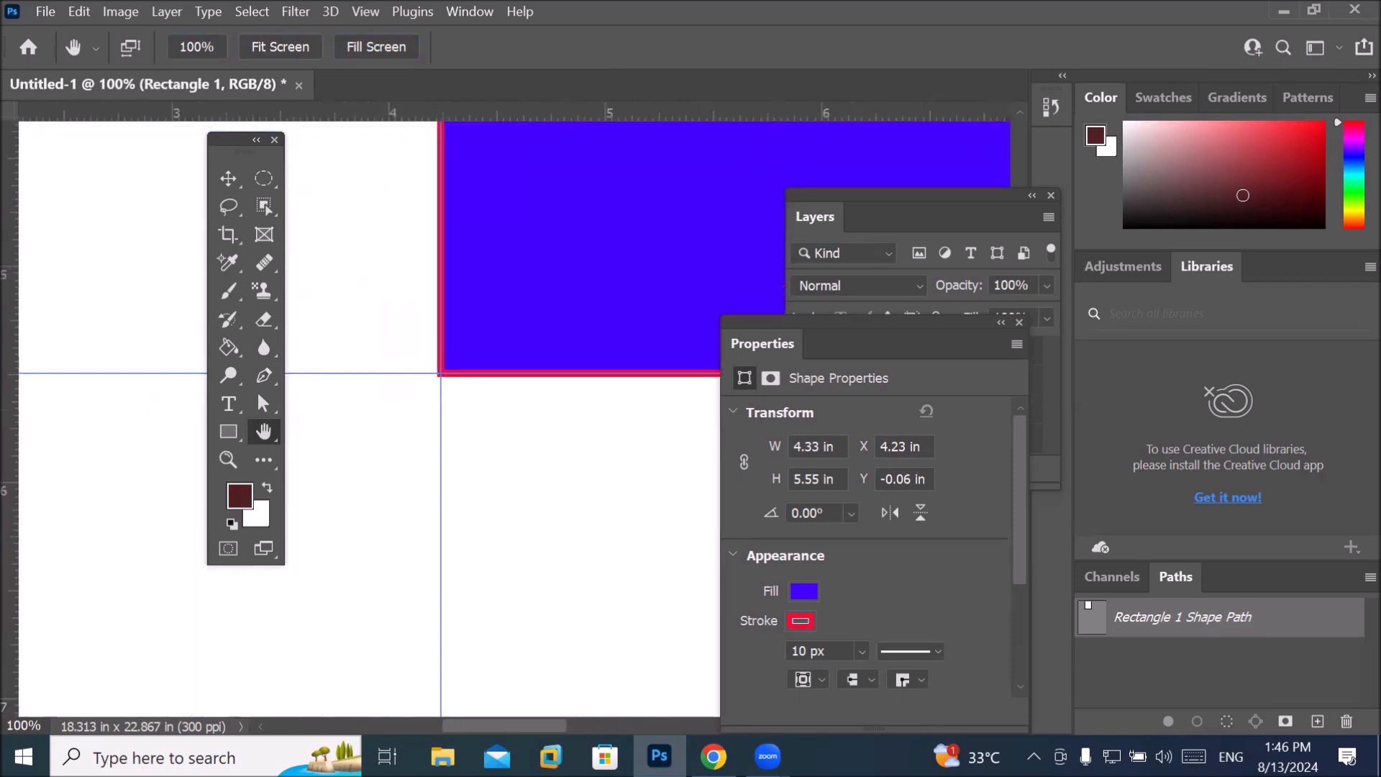
drag(613, 669, 475, 528)
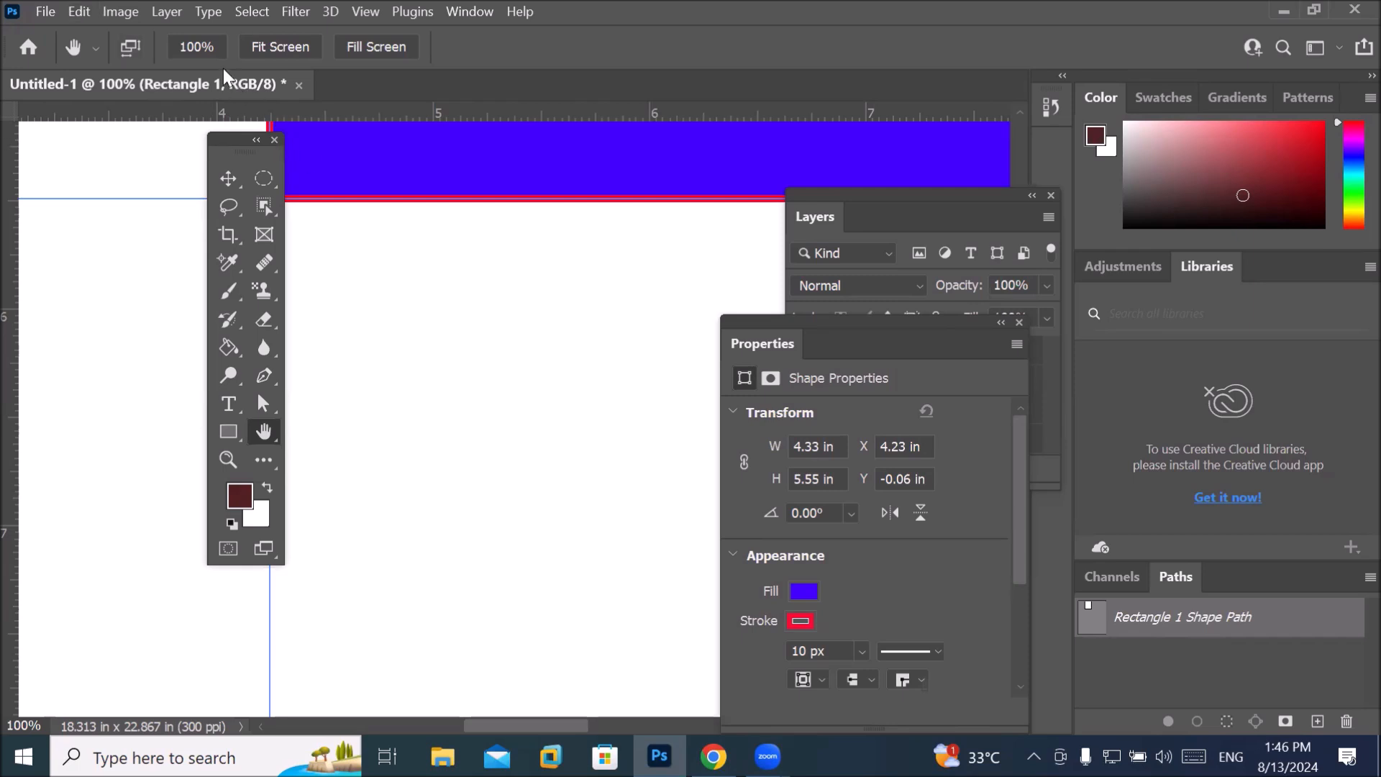
click(262, 52)
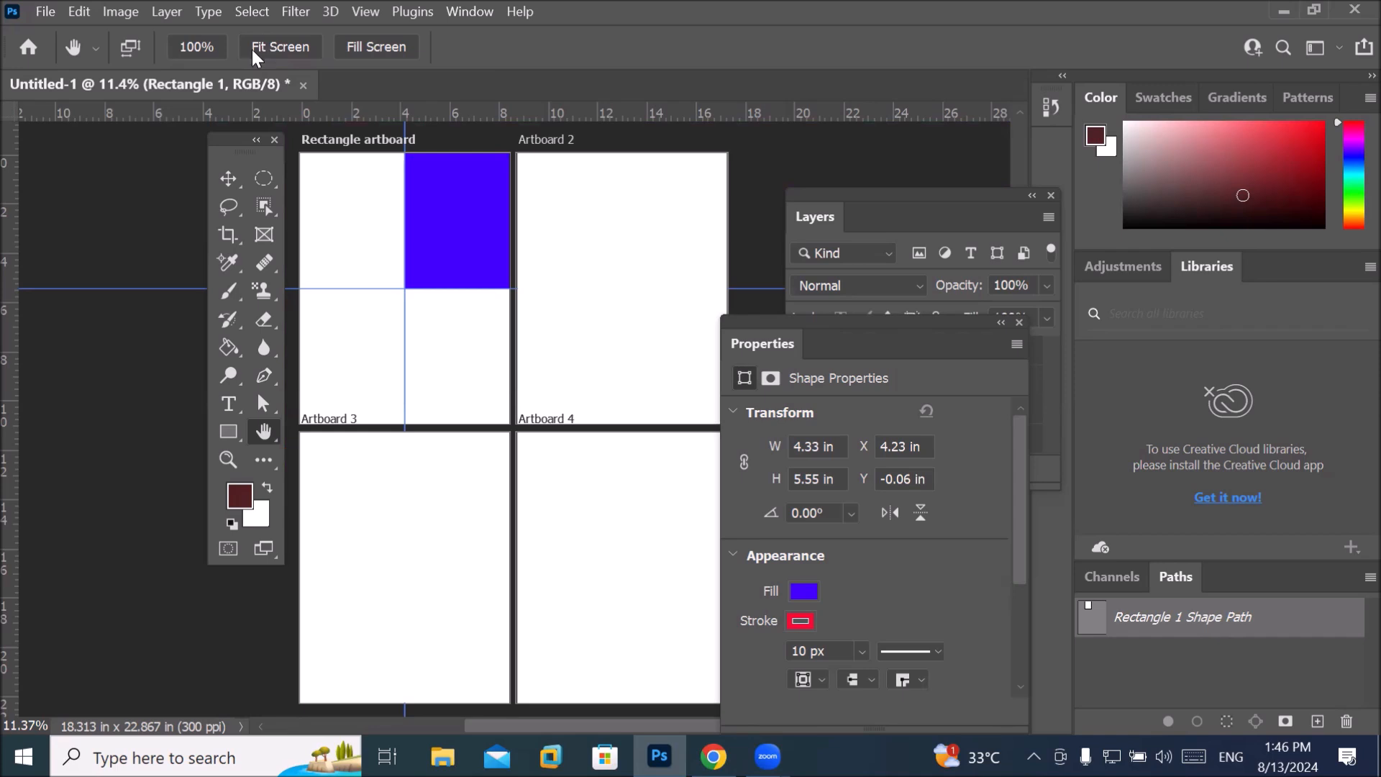
With Scroll All Windows enabled, zoom to 100%, pan to the blue rectangle, and refit the artboards to the screen.
click(195, 46)
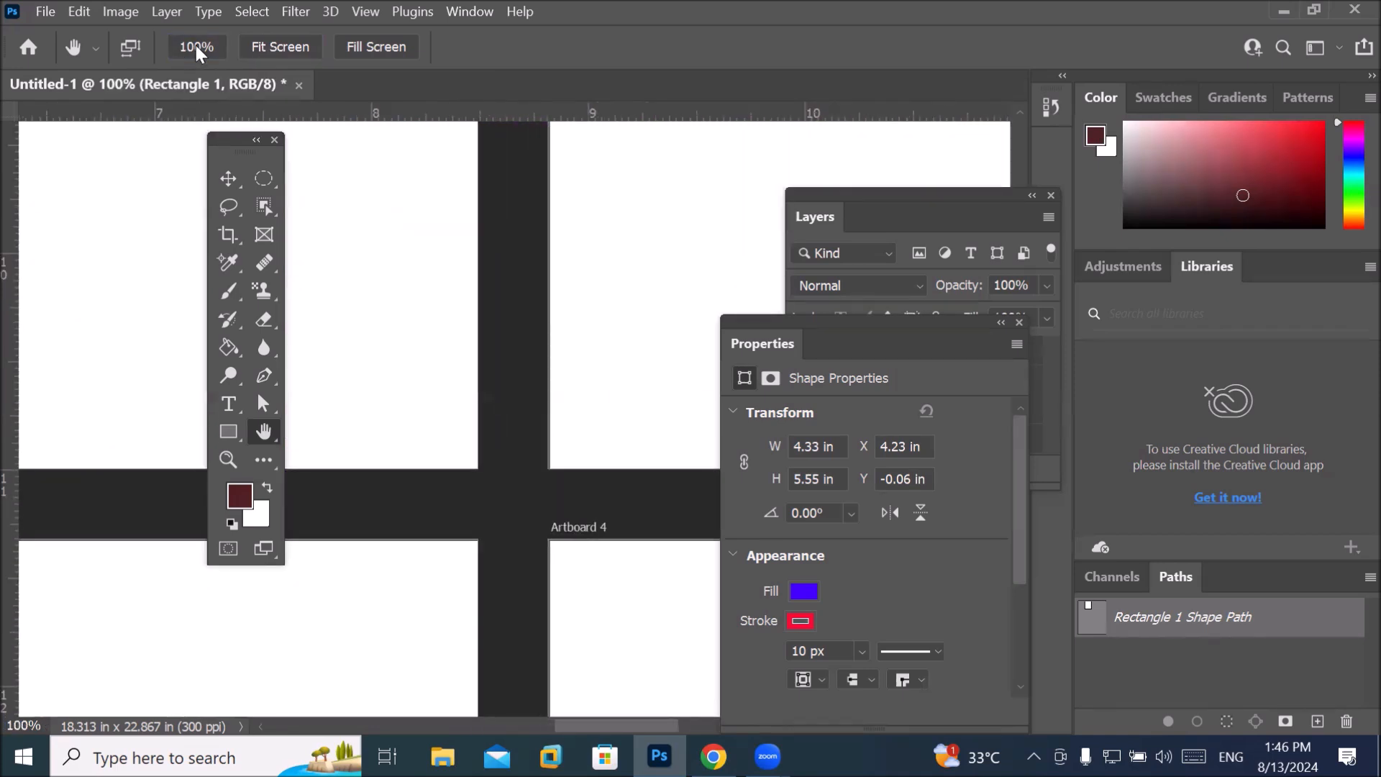
drag(352, 261, 568, 586)
drag(392, 235, 604, 576)
drag(496, 222, 687, 555)
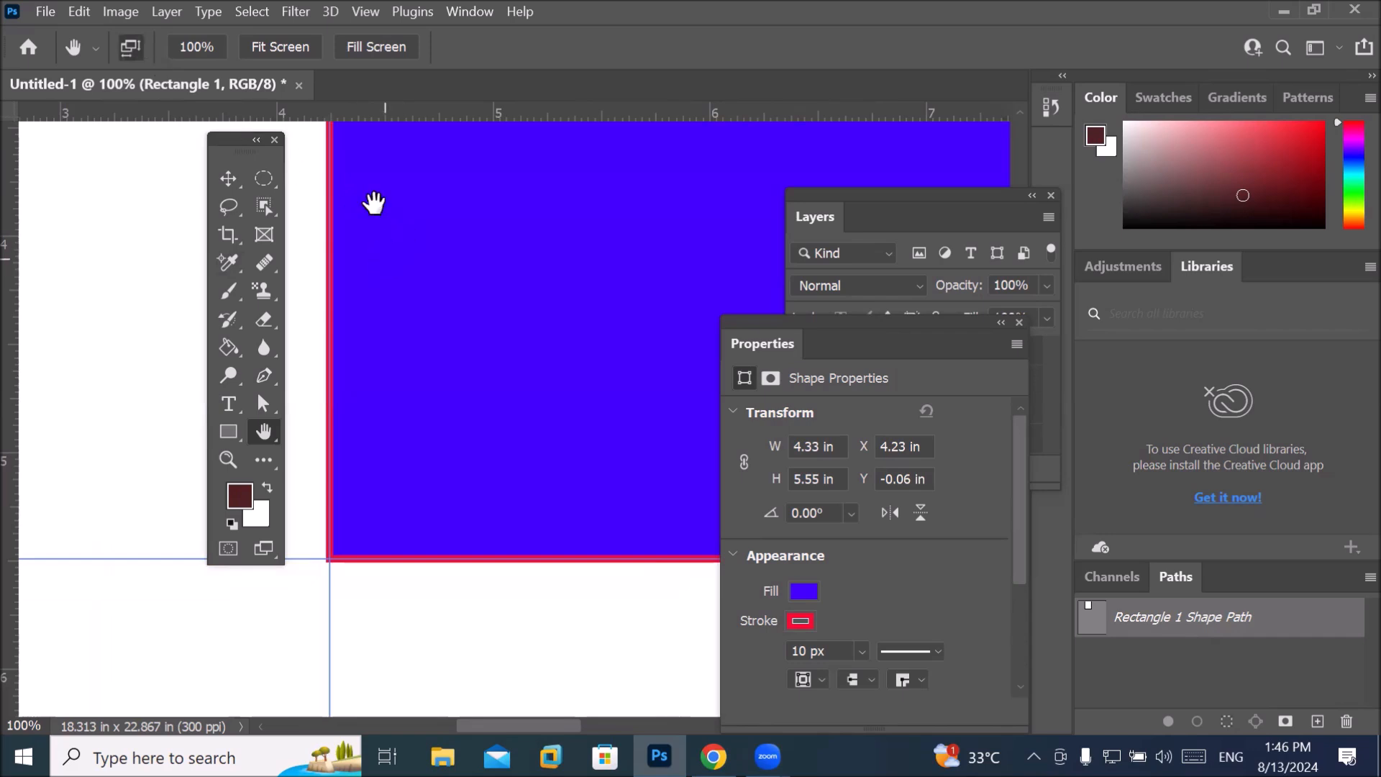
click(288, 46)
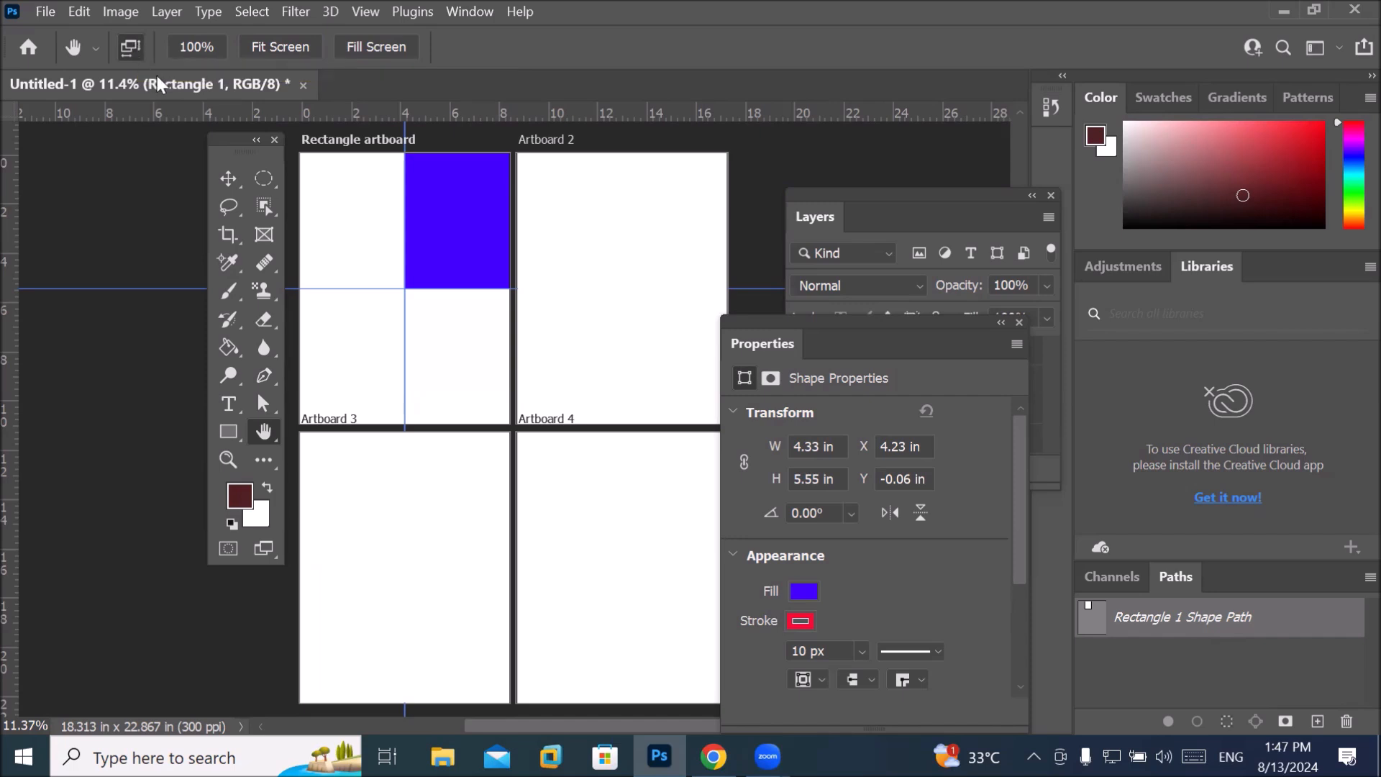
drag(588, 262, 510, 253)
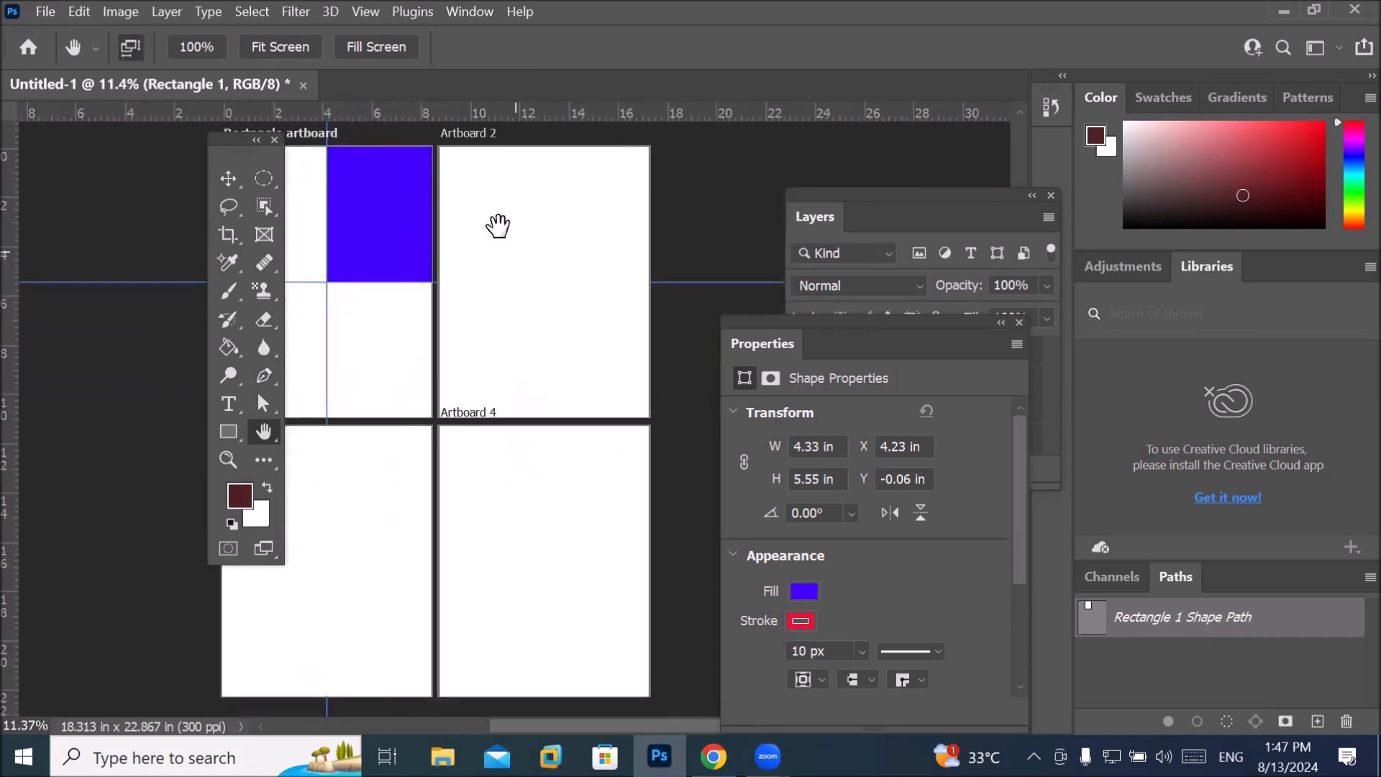
Open the business card PSD file from the Desktop folder.
click(41, 12)
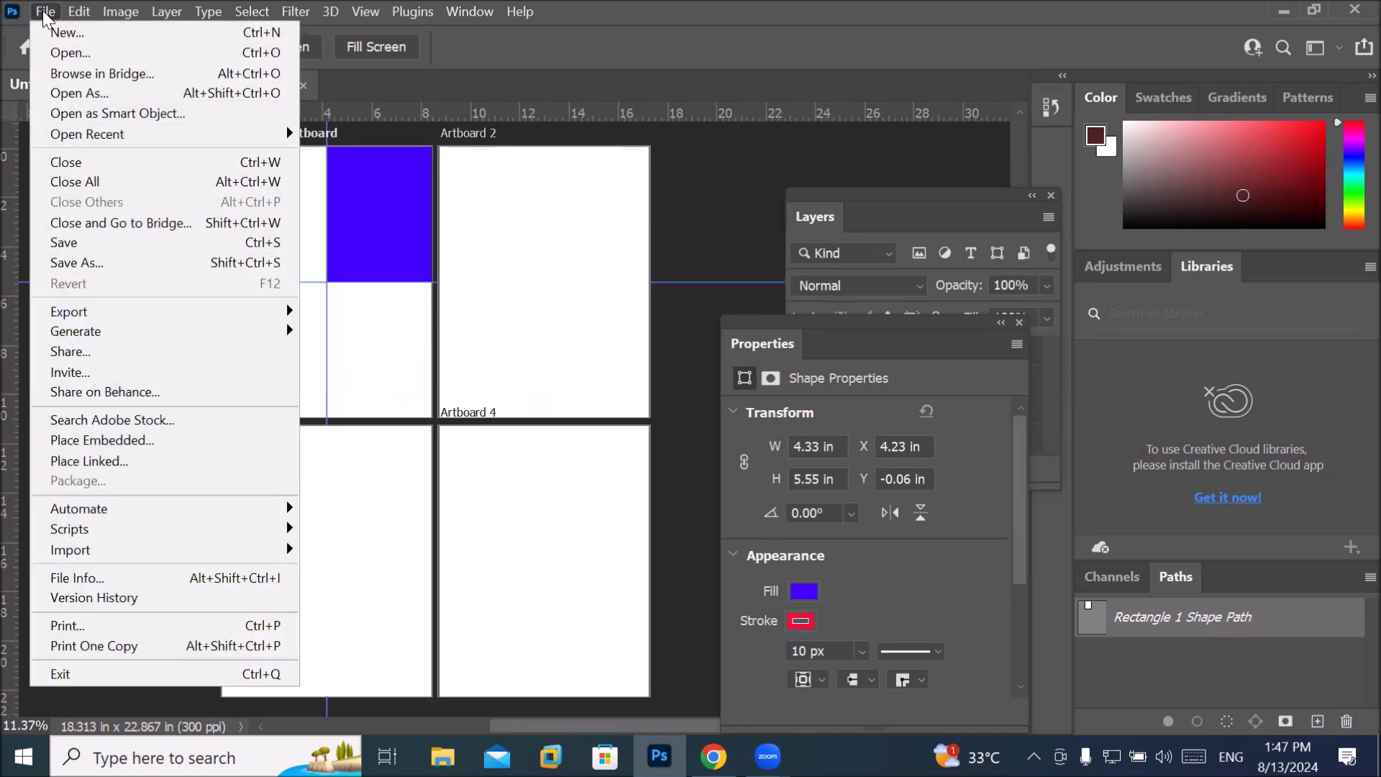
click(68, 52)
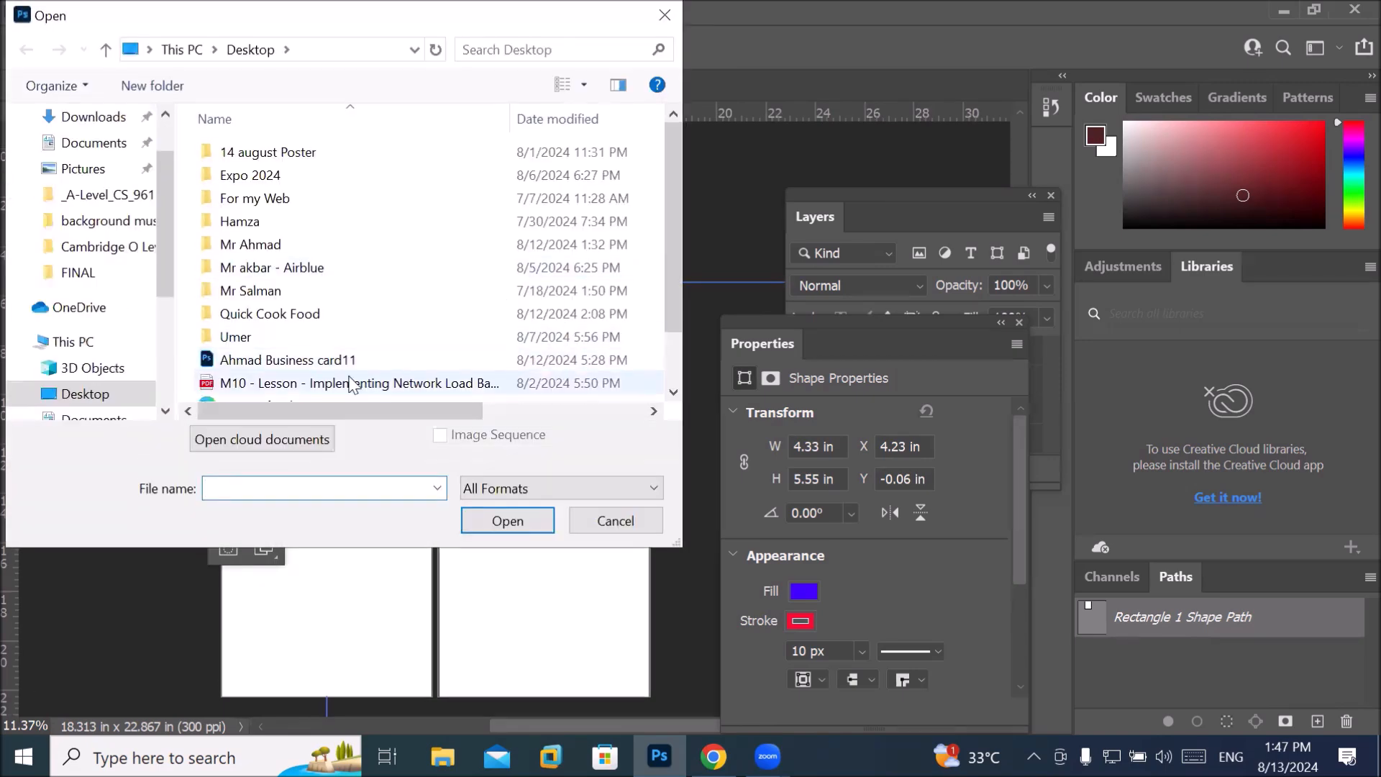
double_click(268, 359)
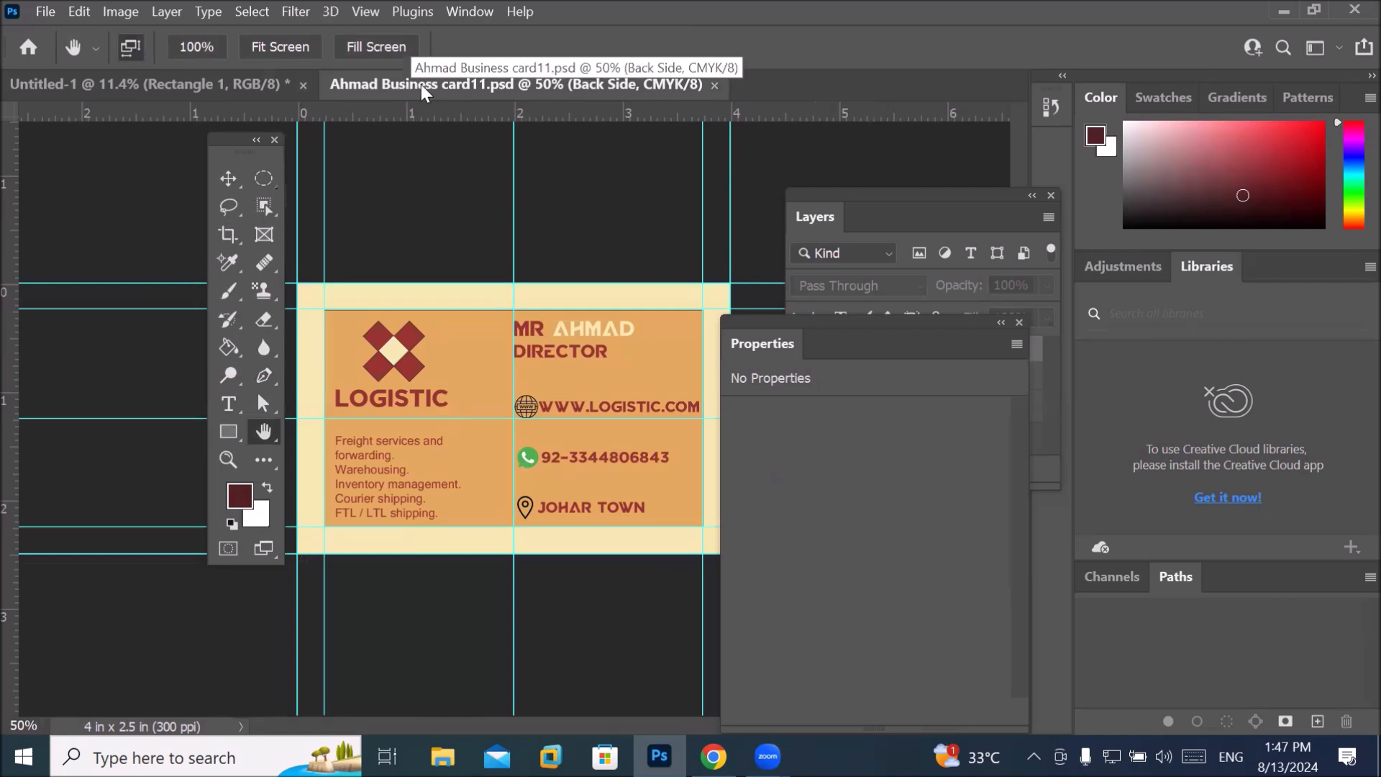
Return to Untitled-1 and arrange the two open documents side by side in the 2-up Vertical layout.
click(179, 88)
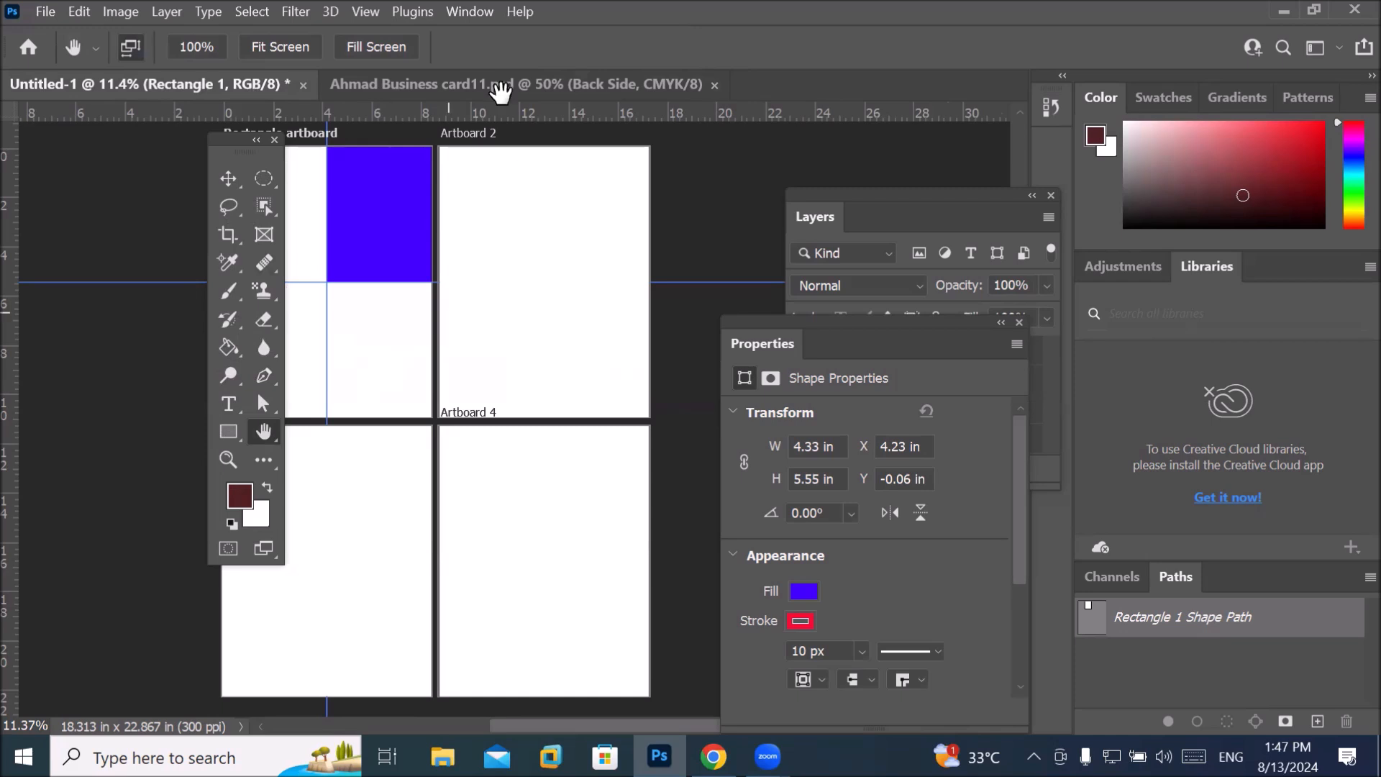
click(463, 9)
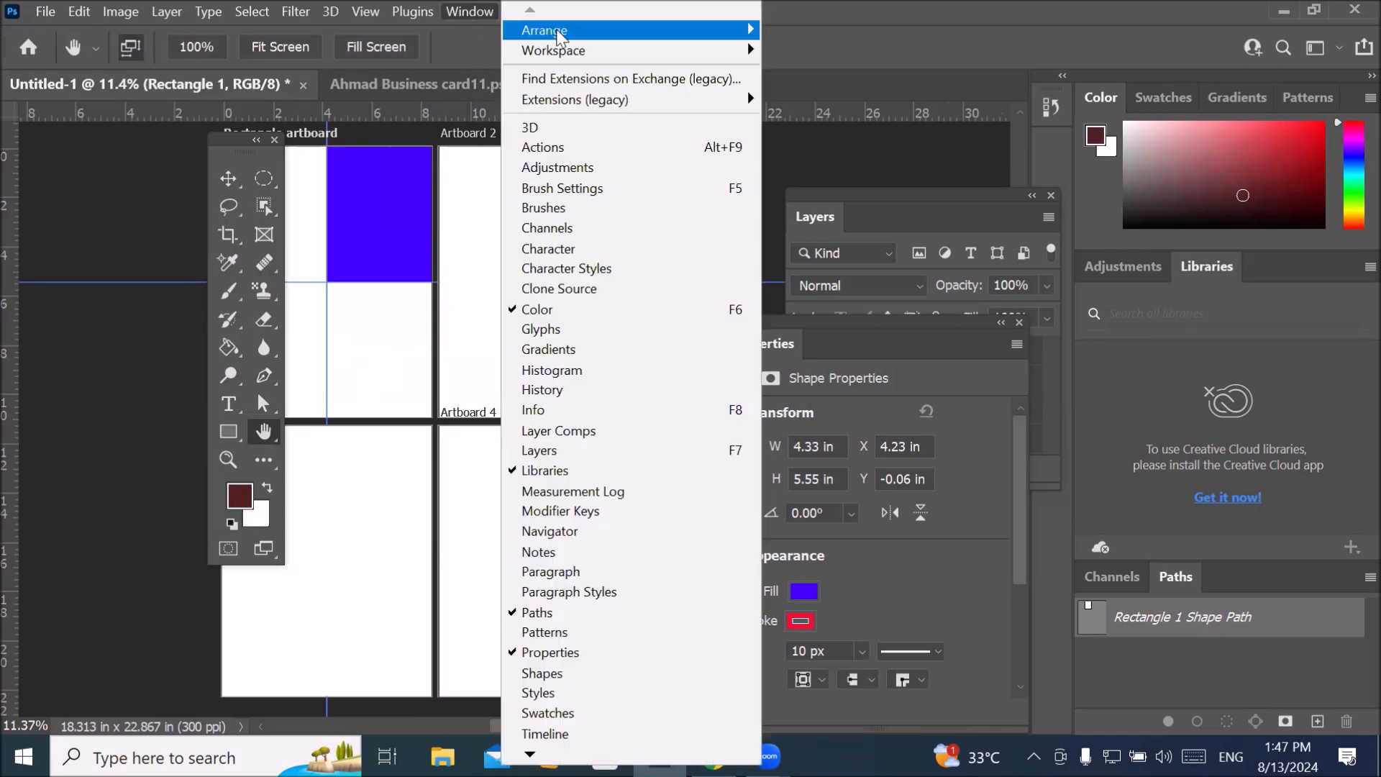
mouse_move(741, 31)
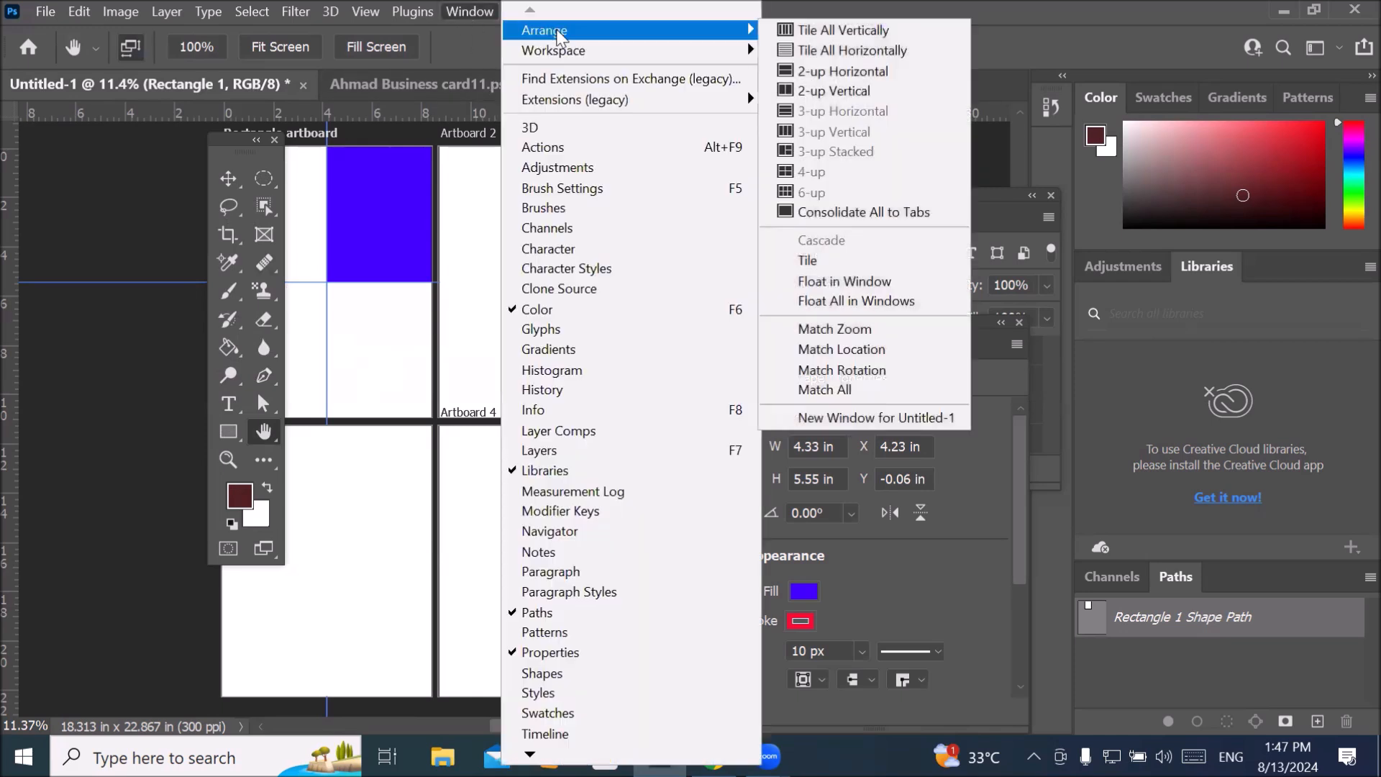
click(840, 92)
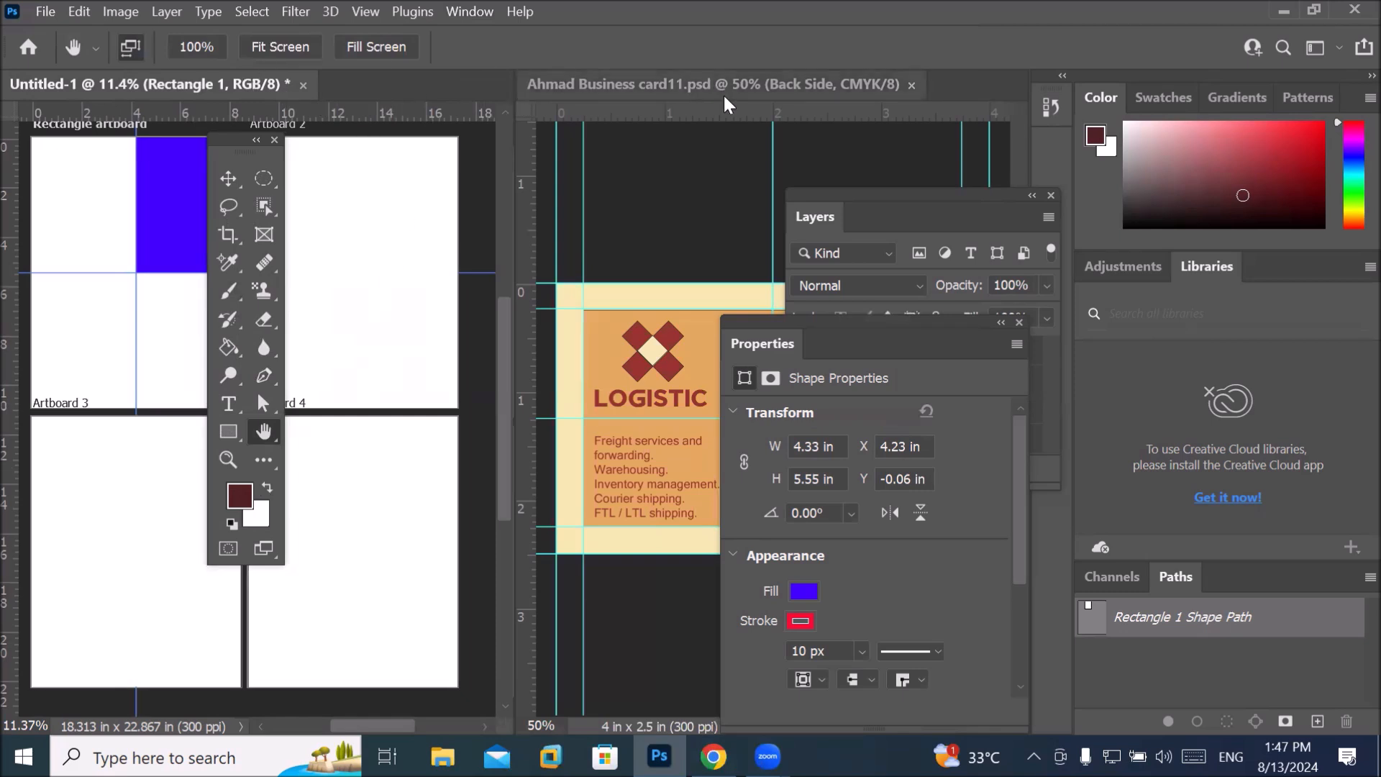
Collapse the Properties panel and shift the floating Layers panel slightly over the business card.
scroll(349, 252, up, 3)
scroll(349, 252, down, 3)
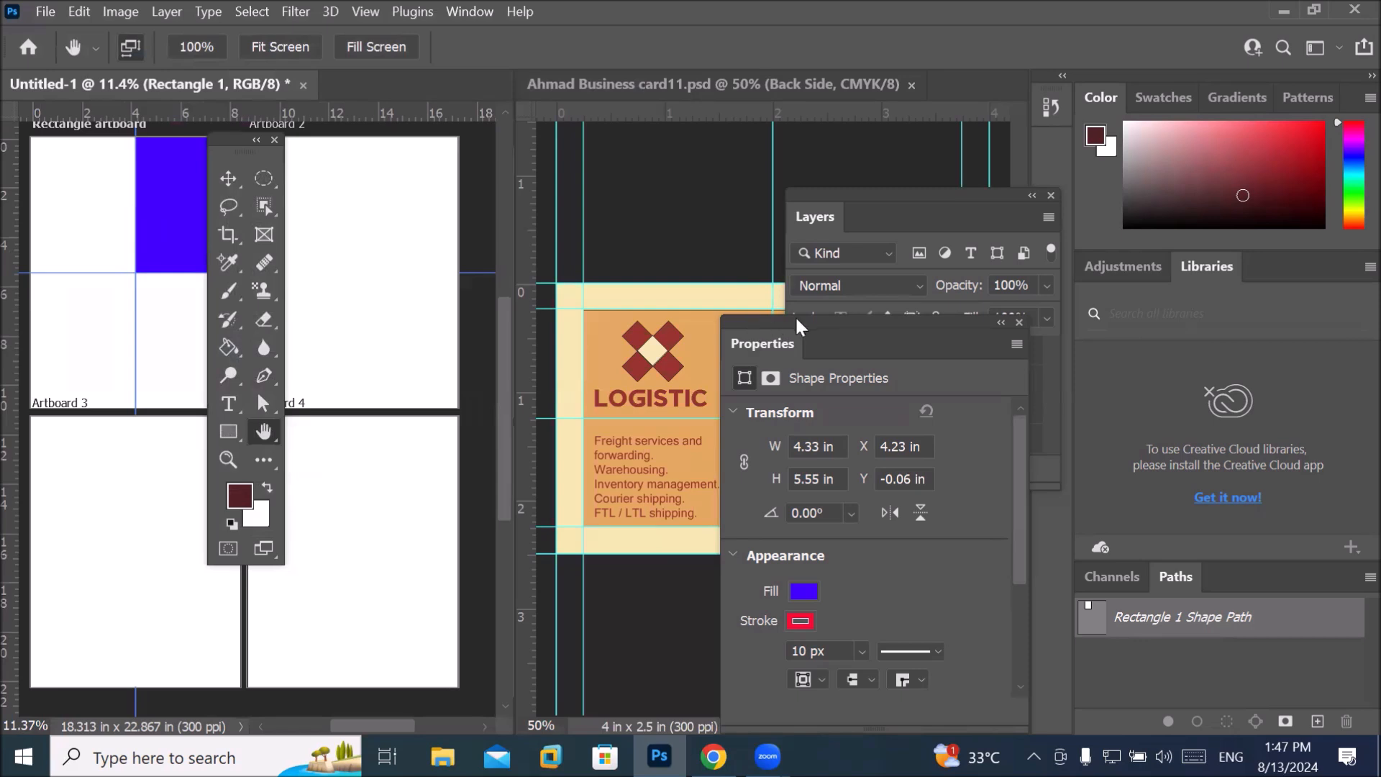
click(1001, 324)
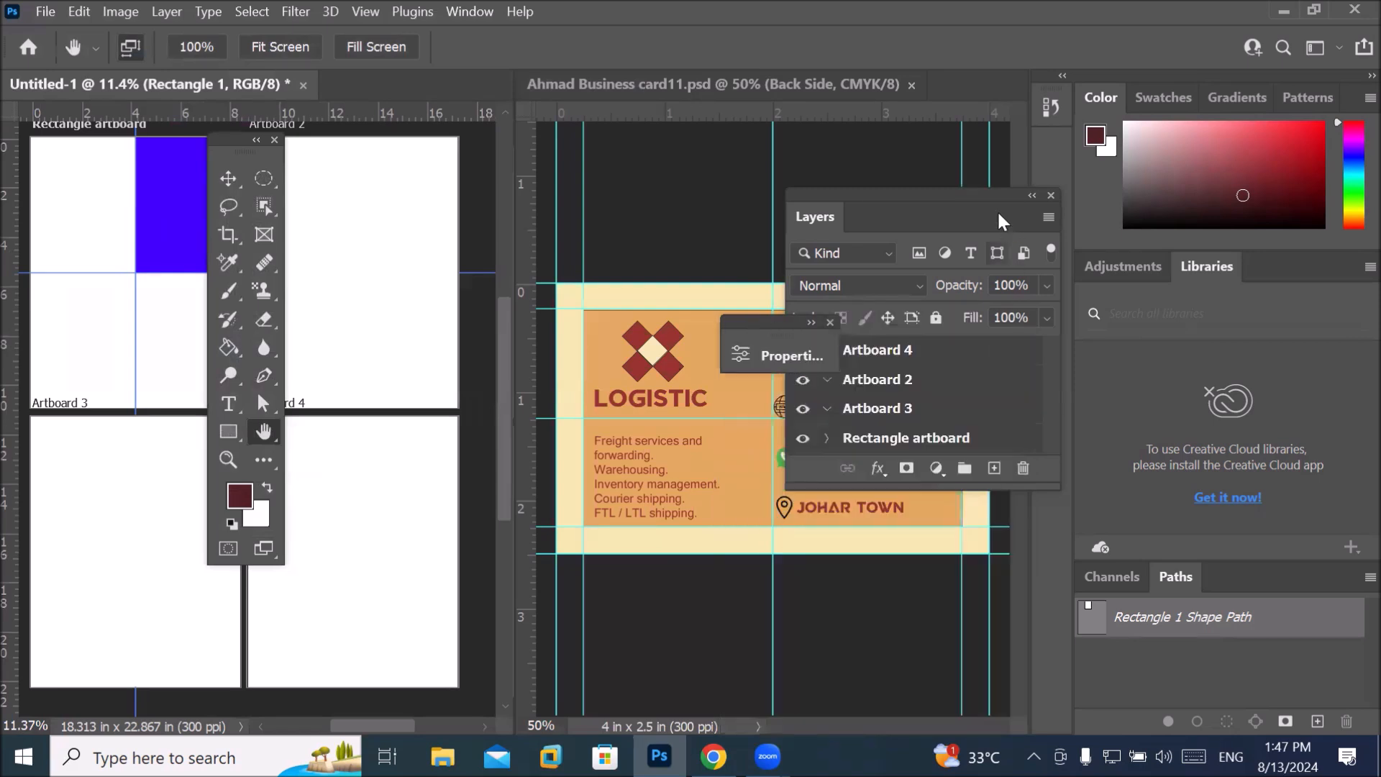
mouse_move(981, 196)
mouse_down()
mouse_move(1037, 124)
mouse_move(1032, 185)
mouse_move(996, 218)
mouse_up()
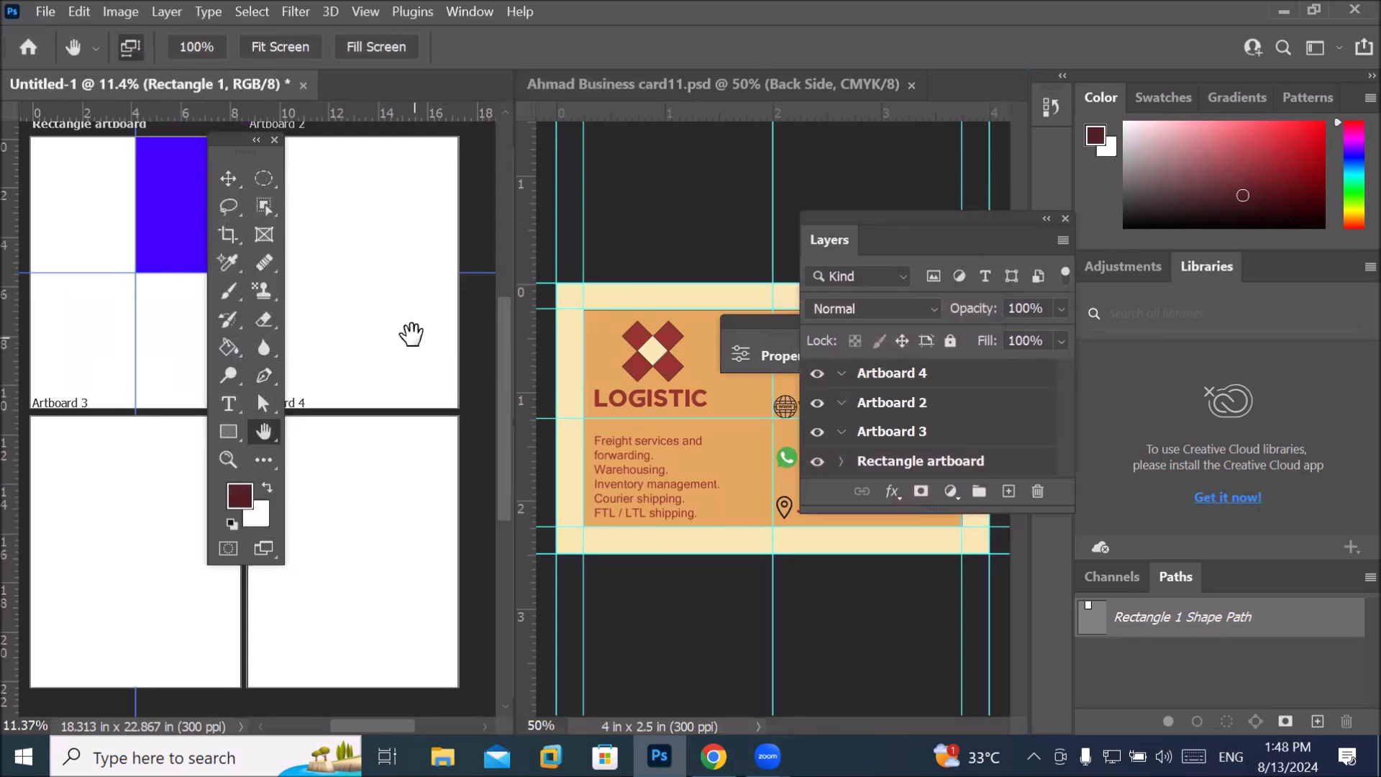
Consolidate all open documents into tabs.
click(456, 12)
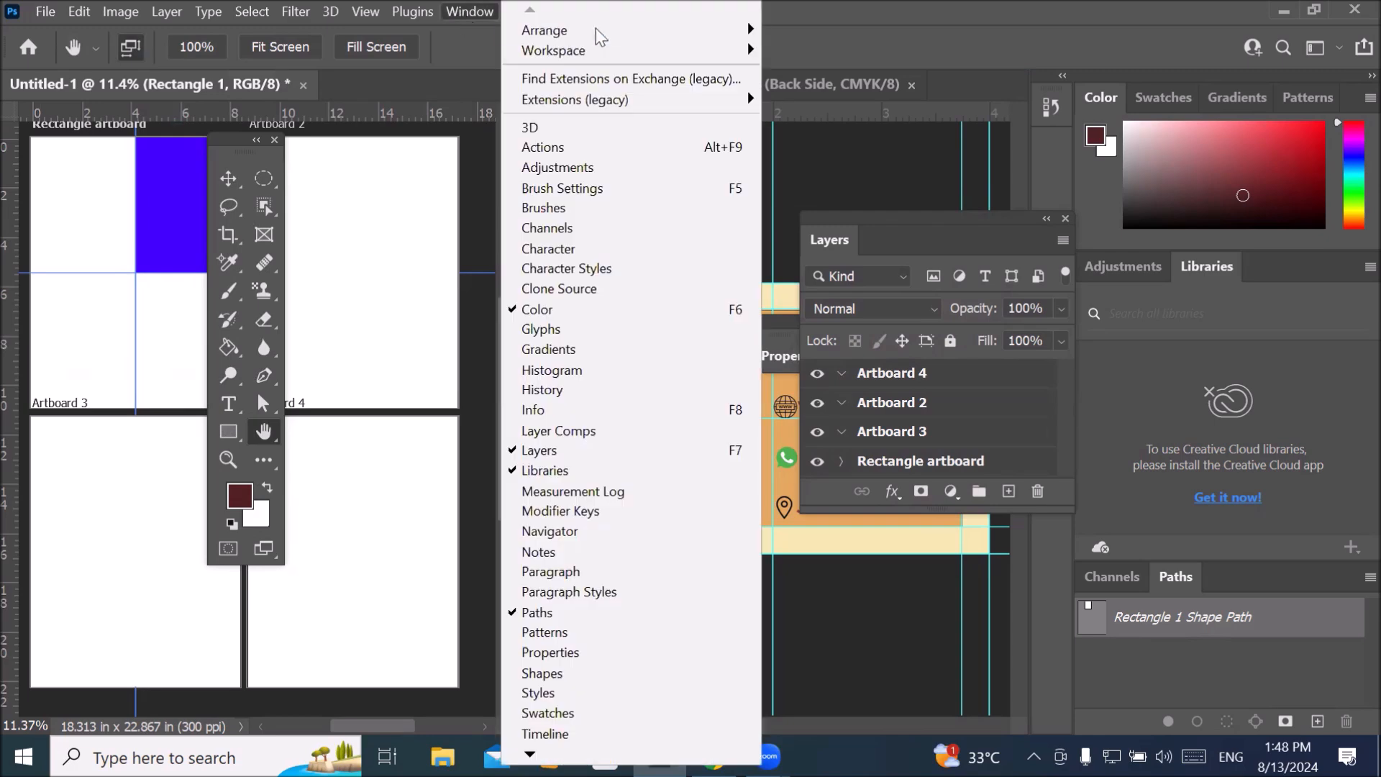
mouse_move(602, 32)
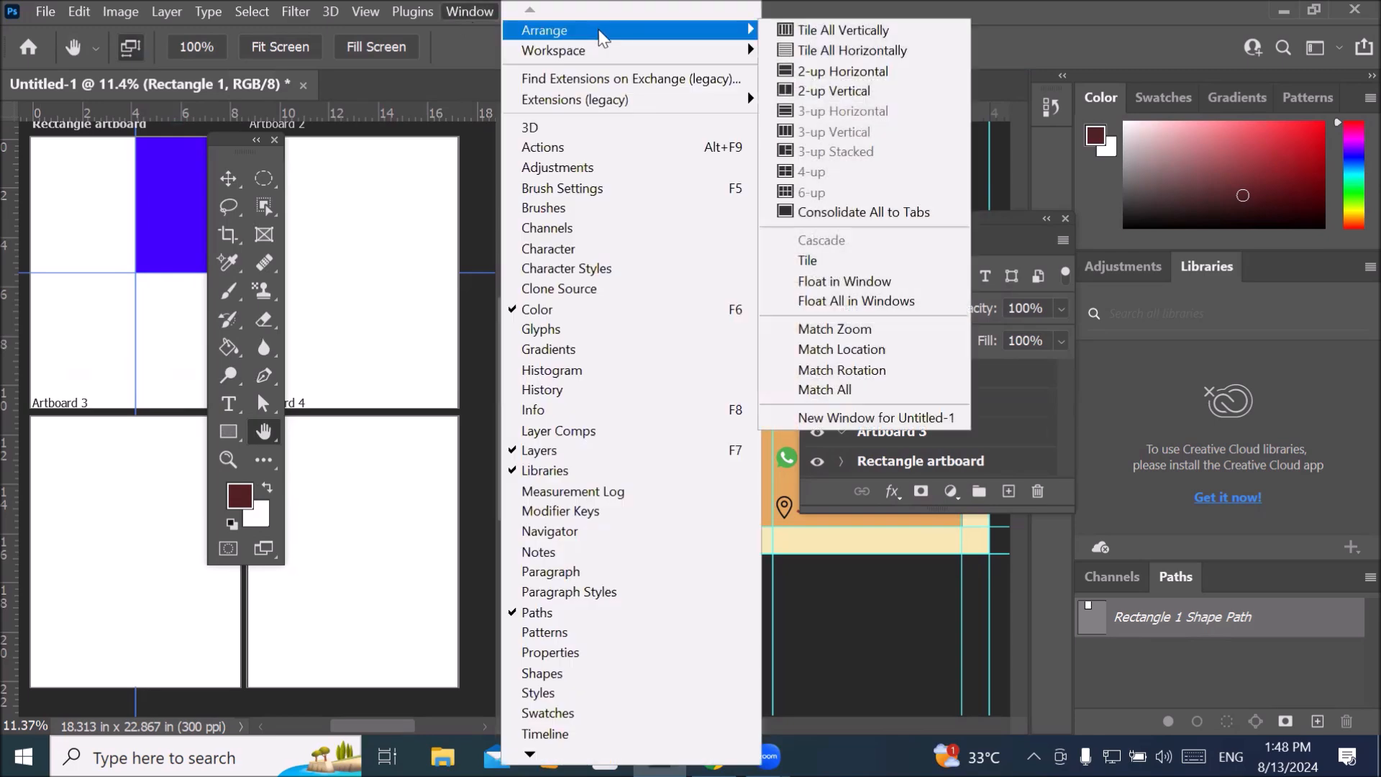
click(915, 213)
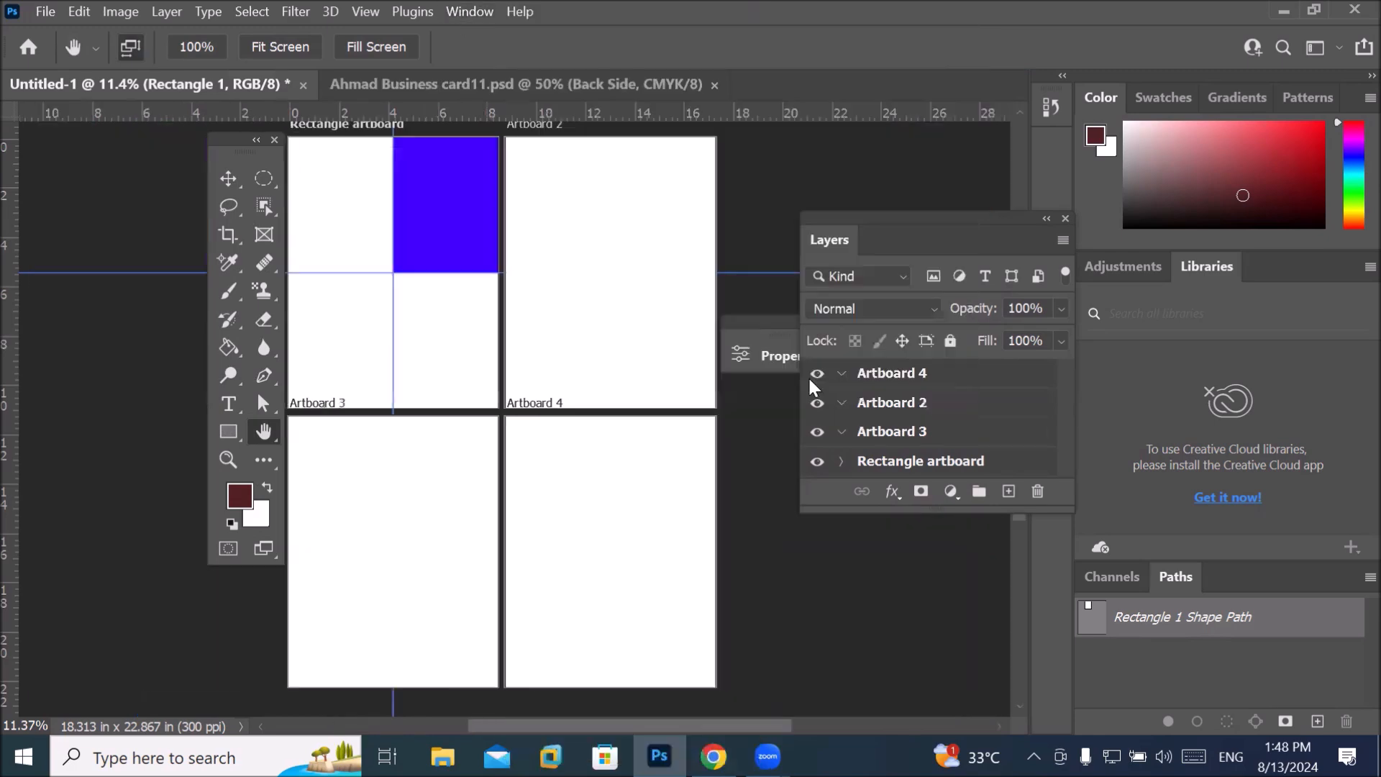
Switch back and forth between the business card and Untitled-1 documents, ending on Untitled-1.
click(507, 85)
click(220, 85)
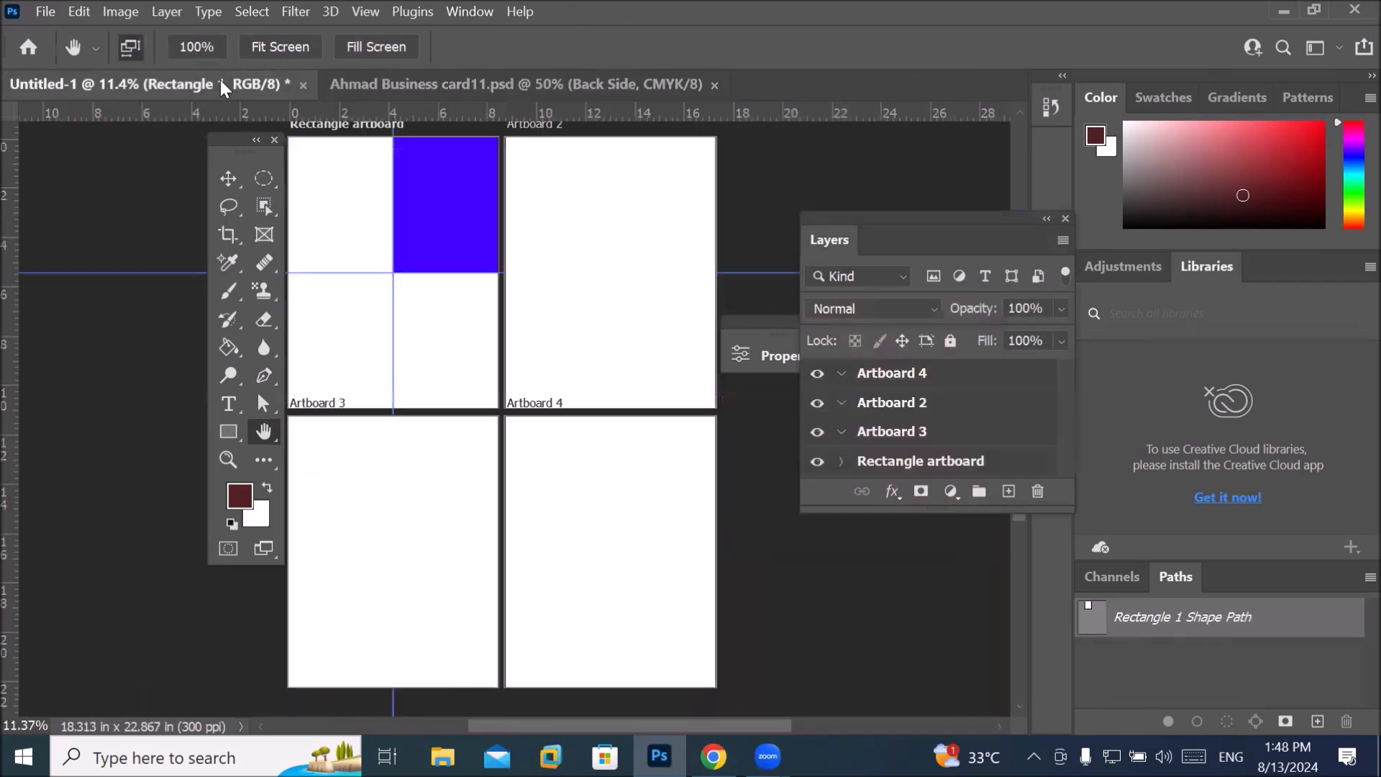
click(438, 84)
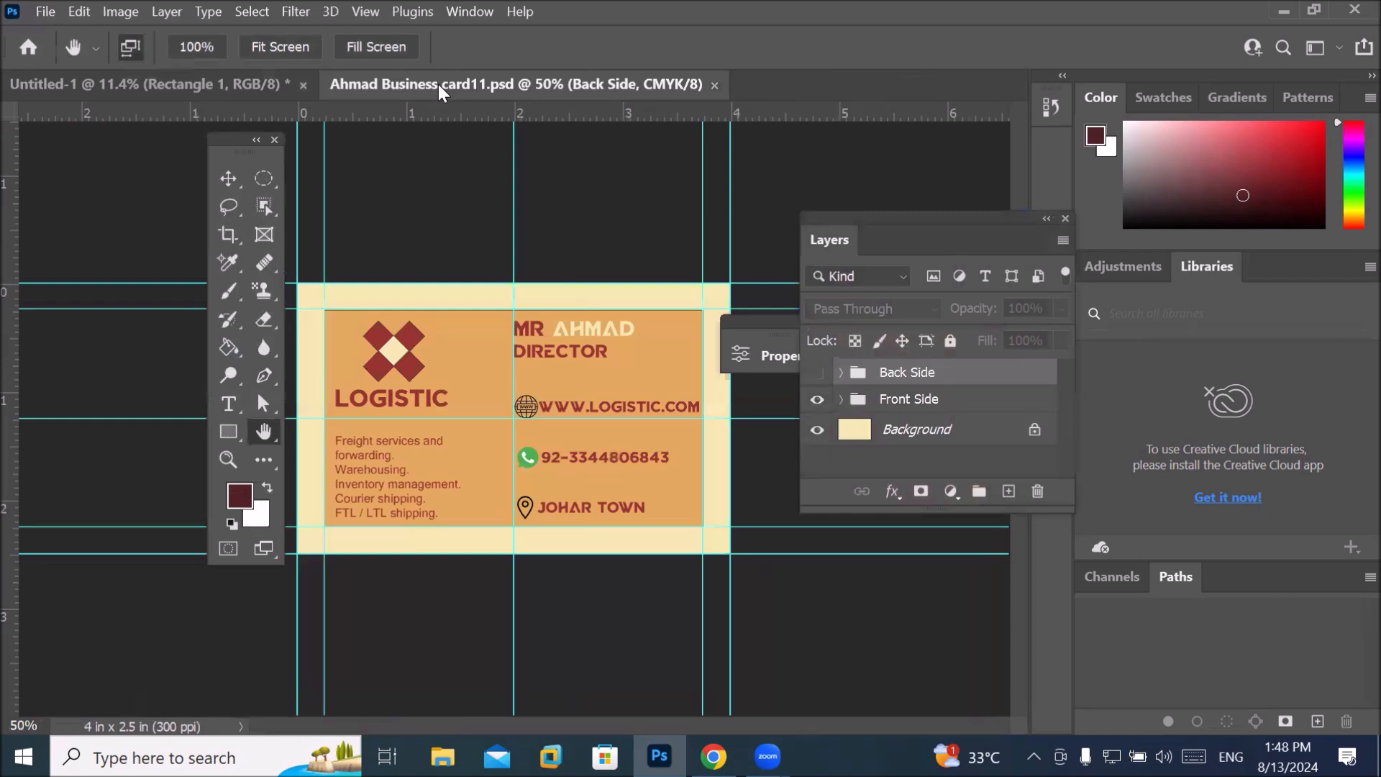
click(228, 84)
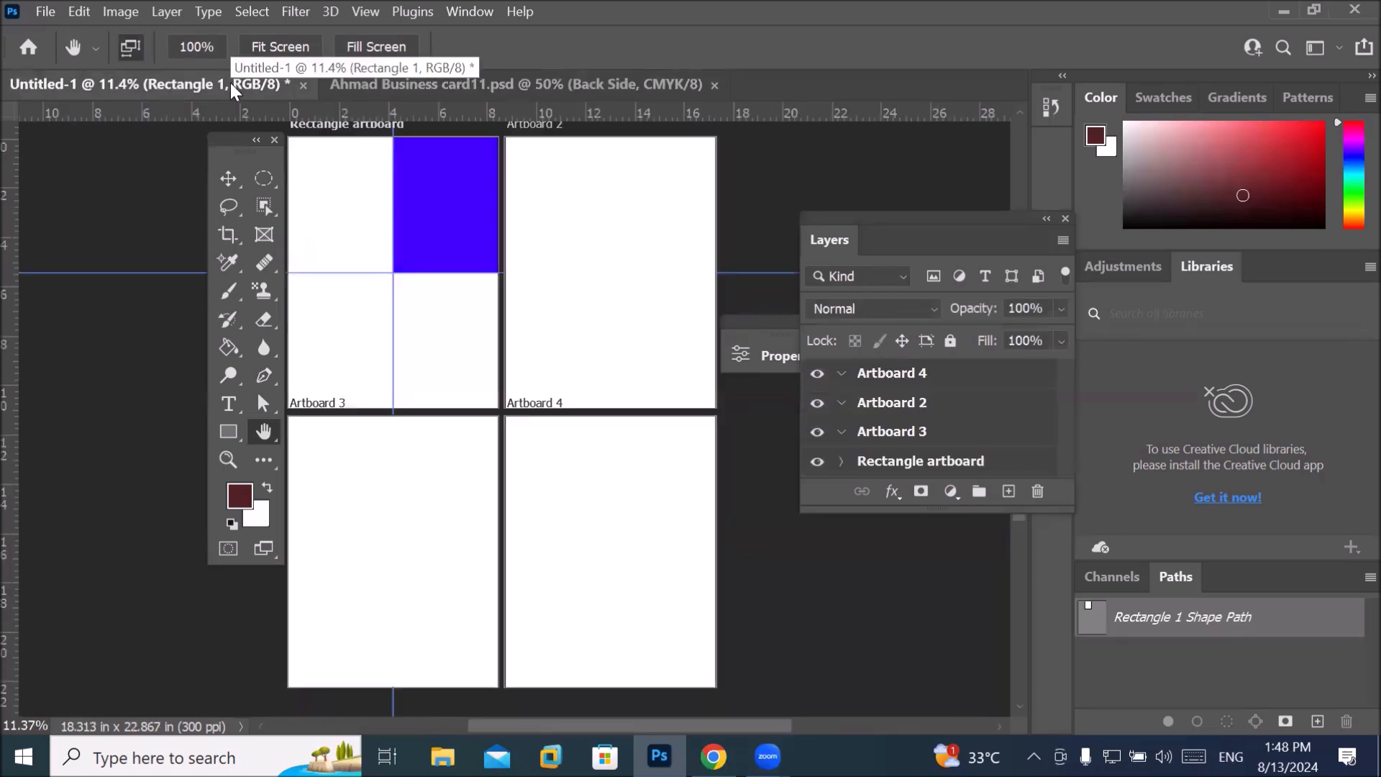
Arrange Untitled-1 and the business card 2-up Vertical again.
click(468, 10)
mouse_move(616, 32)
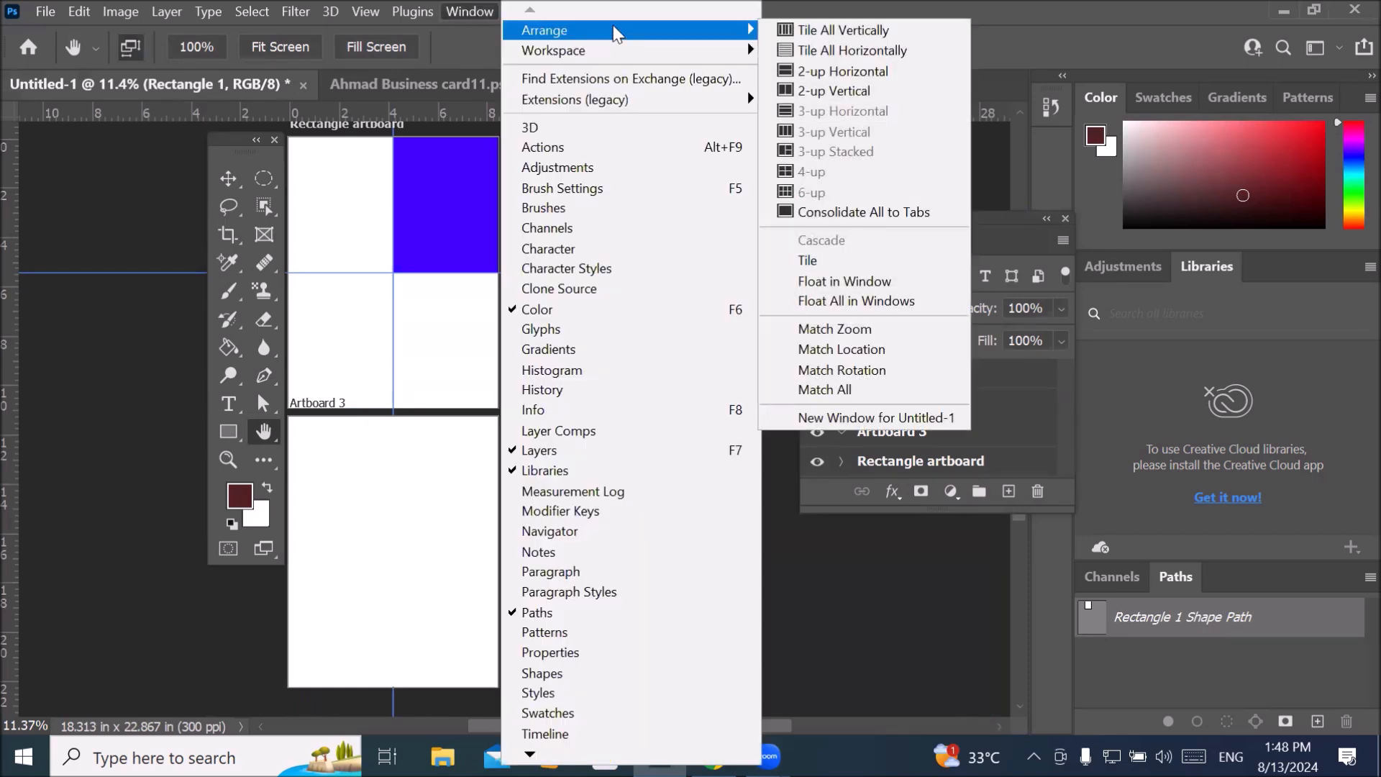
click(866, 92)
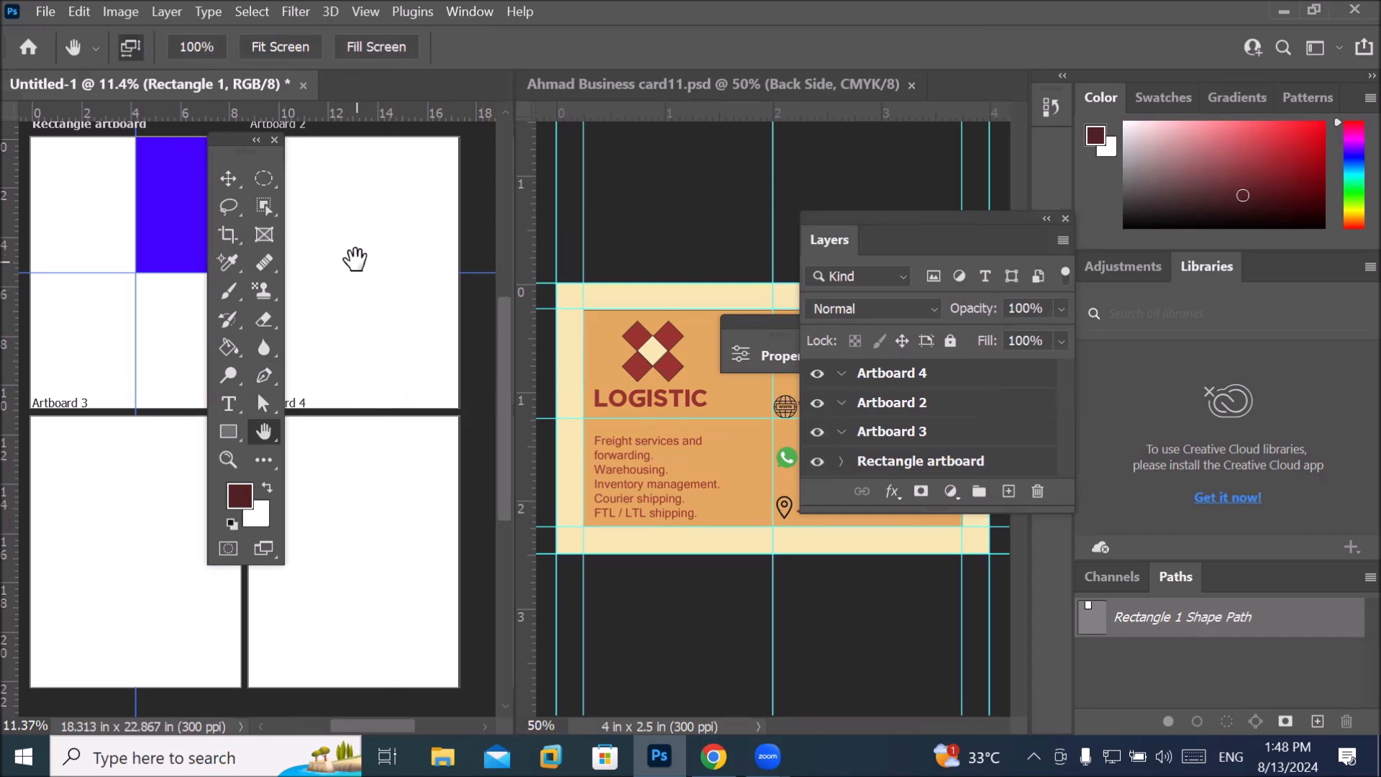
Pan the artboards in Untitled-1, and zoom the business card to about 263% and pan across its logo.
drag(355, 259, 333, 364)
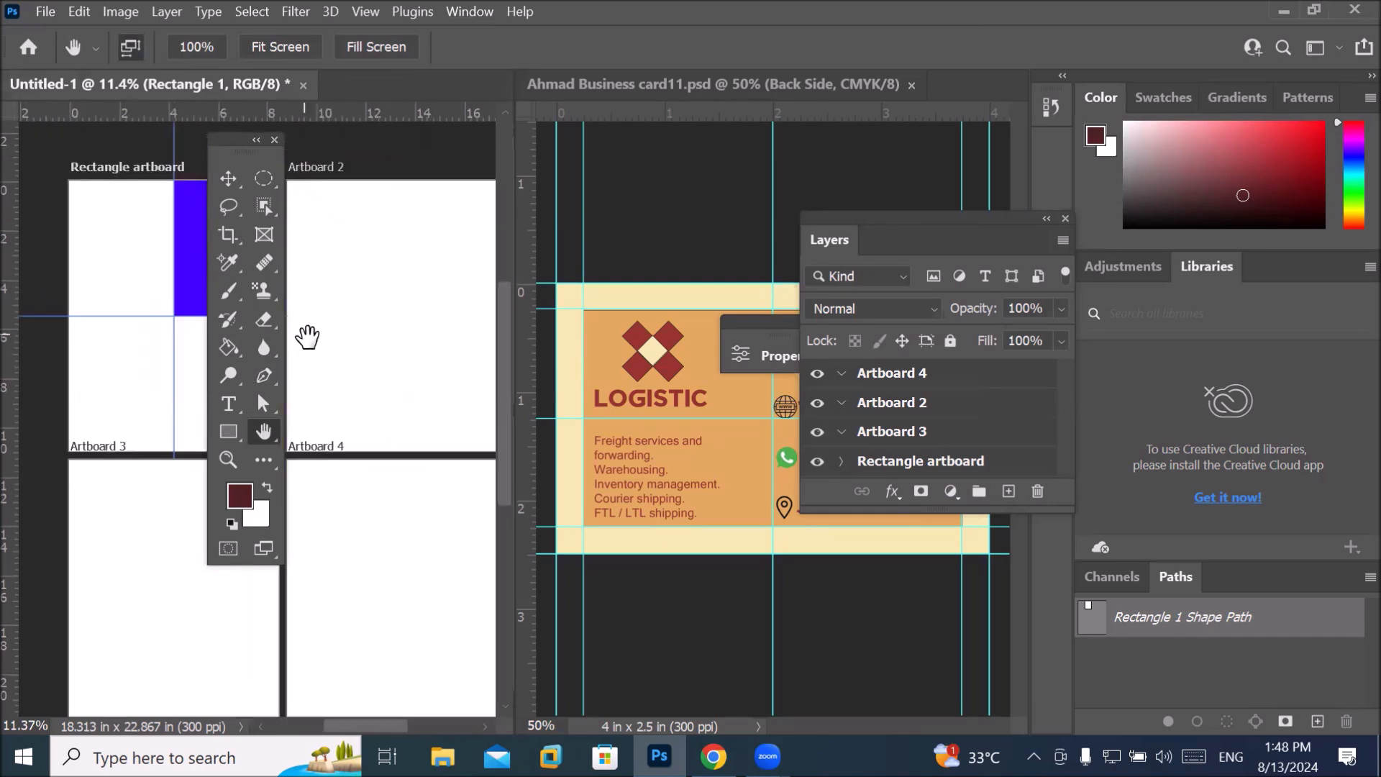
drag(400, 333, 355, 239)
click(669, 321)
scroll(712, 410, down, 4)
scroll(716, 410, up, 8)
drag(576, 219, 657, 229)
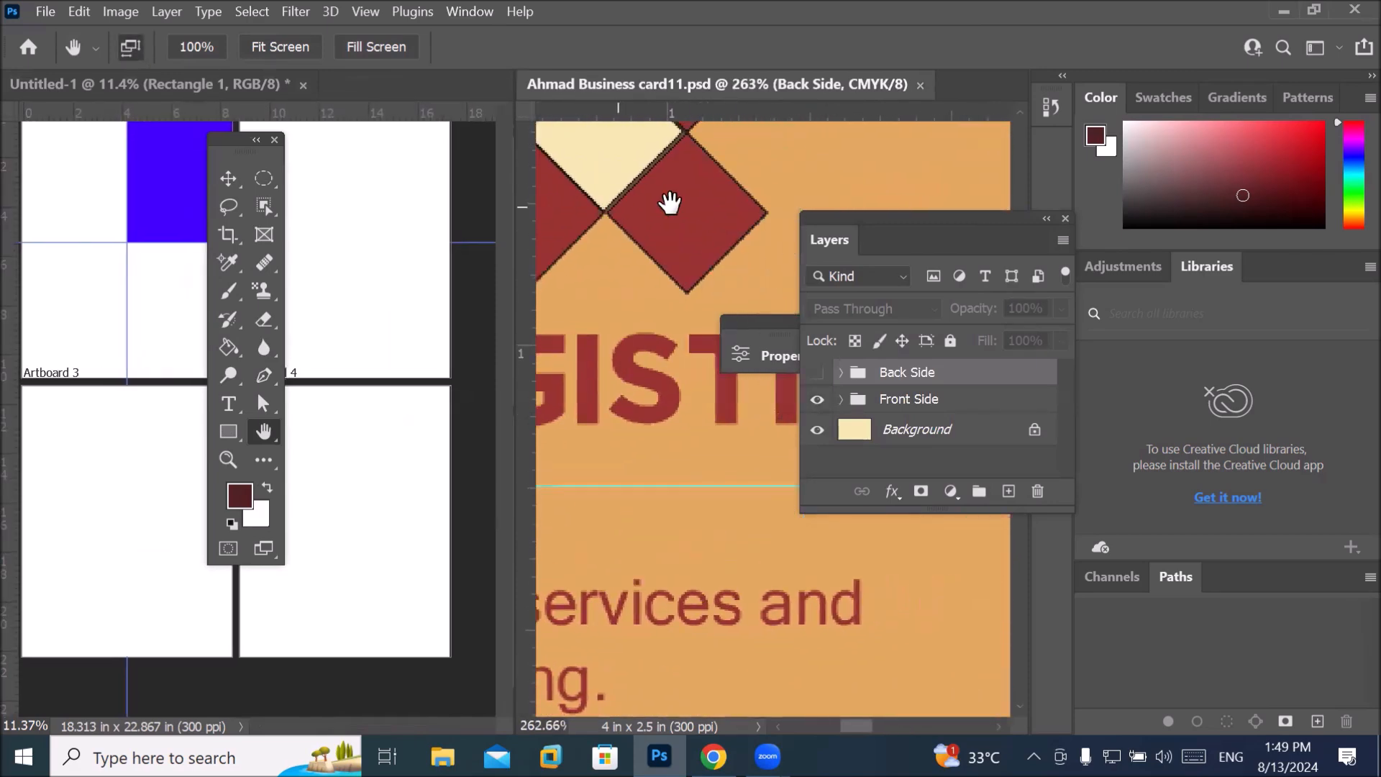
drag(761, 191, 635, 195)
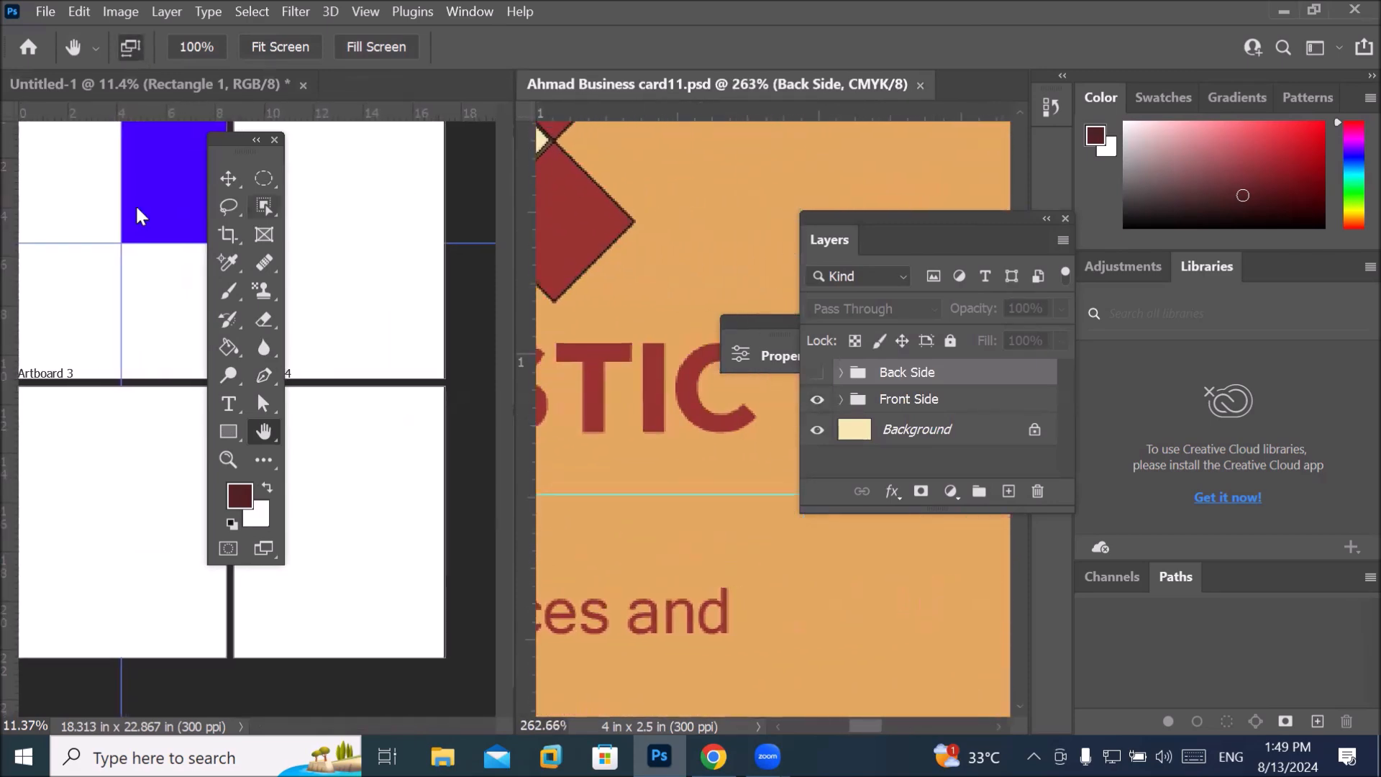
Zoom the business card to about 350% and Untitled-1 to about 34.8%, and pan both documents together up to the card's upper edge.
scroll(110, 187, up, 3)
scroll(72, 198, up, 5)
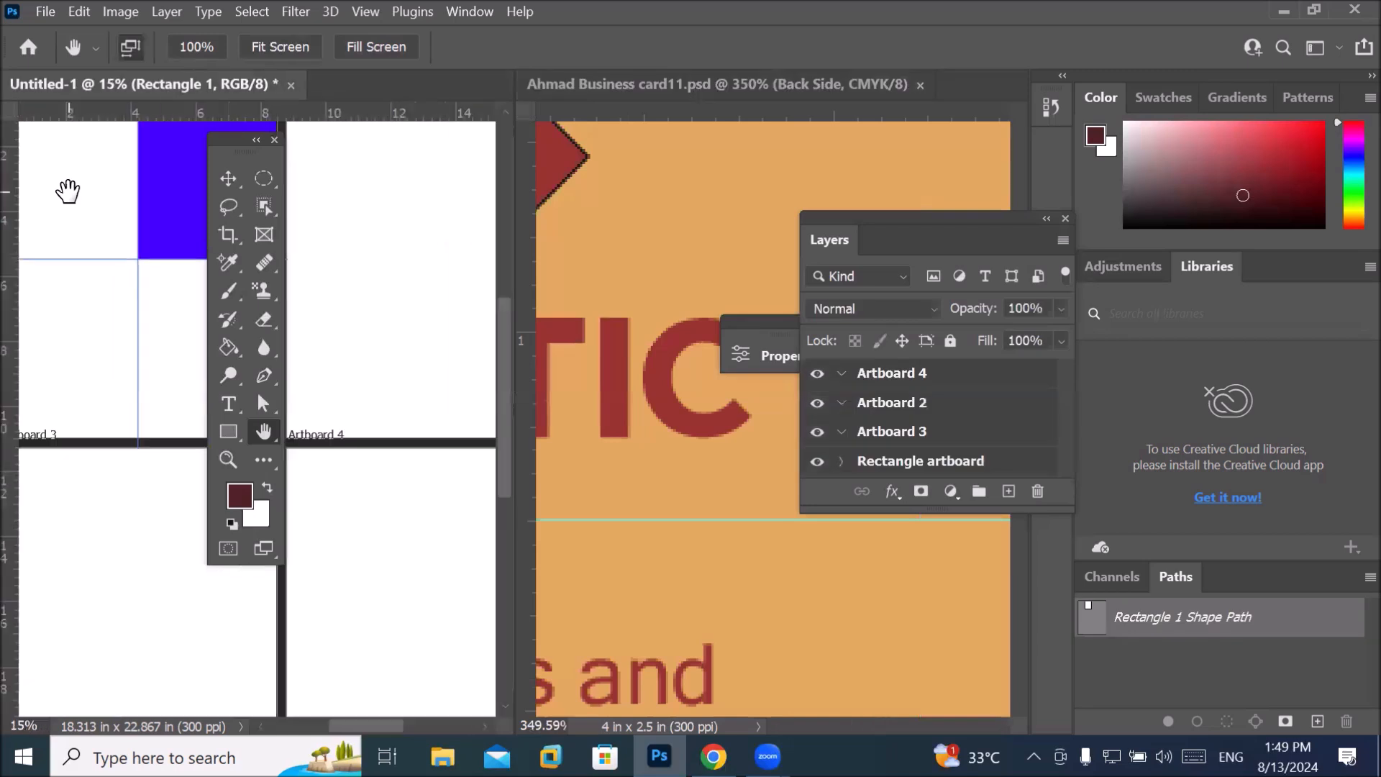
click(642, 294)
drag(623, 292, 654, 290)
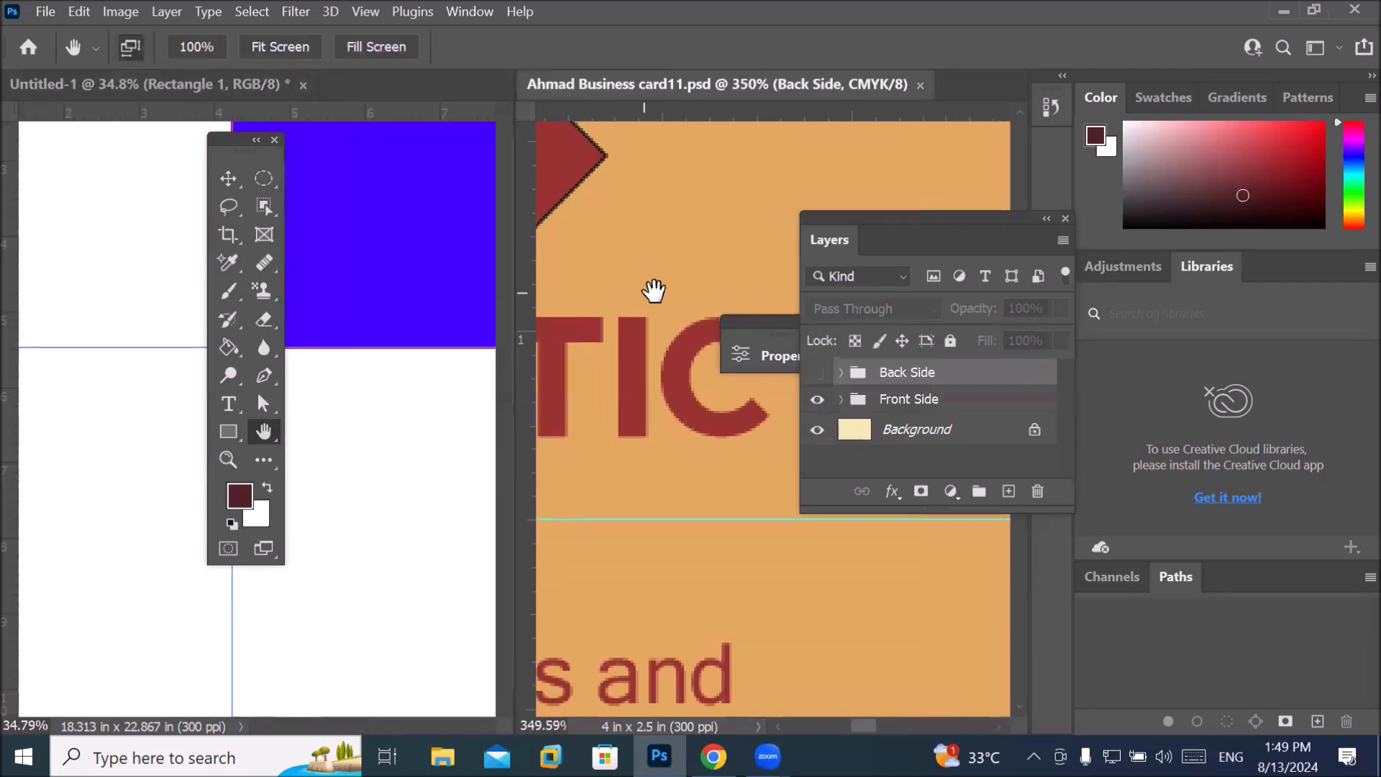
mouse_move(595, 256)
mouse_down()
mouse_move(639, 247)
mouse_move(617, 270)
mouse_up()
drag(587, 220, 590, 314)
mouse_move(605, 185)
mouse_down()
mouse_move(633, 246)
mouse_move(633, 330)
mouse_move(593, 295)
mouse_up()
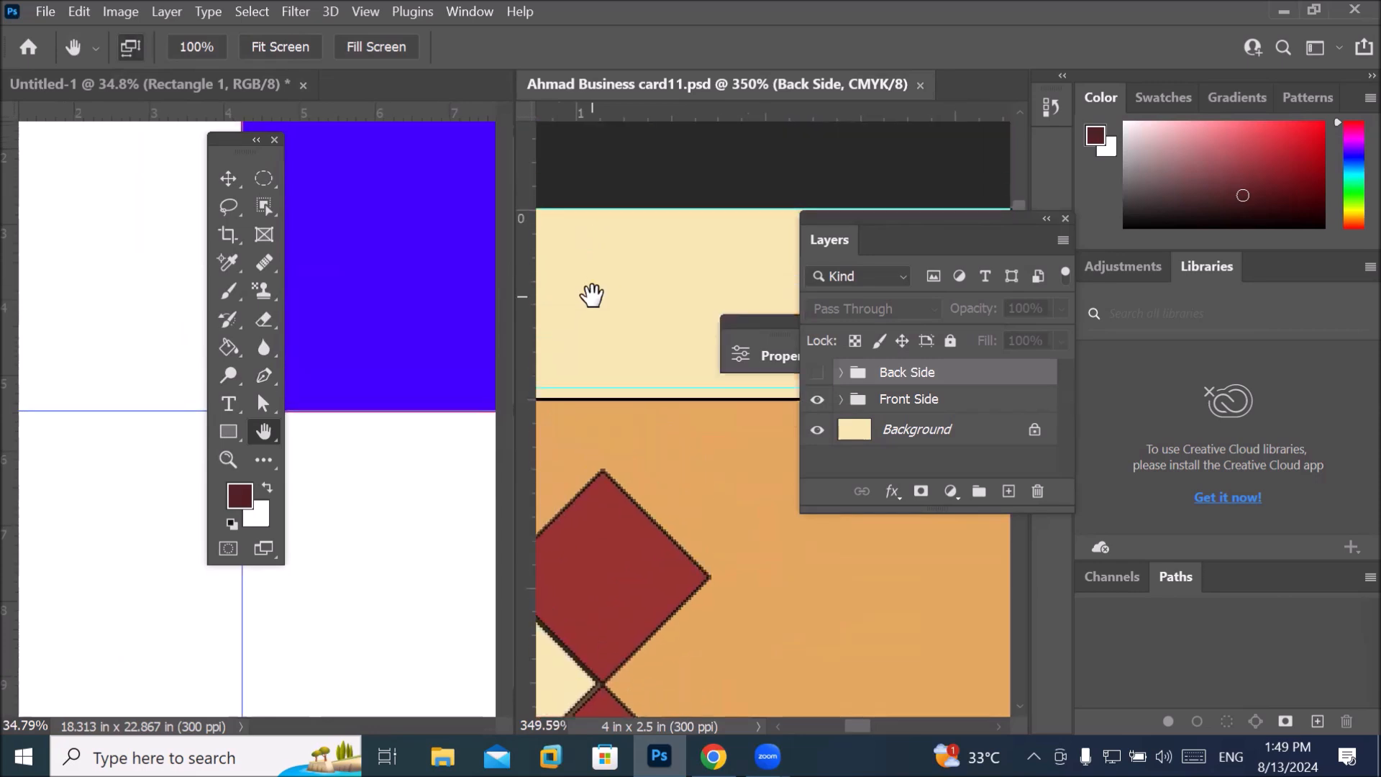
Pan Untitled-1 with all windows scrolling together, moving the business card from its upper edge to its globe and phone icons.
click(392, 302)
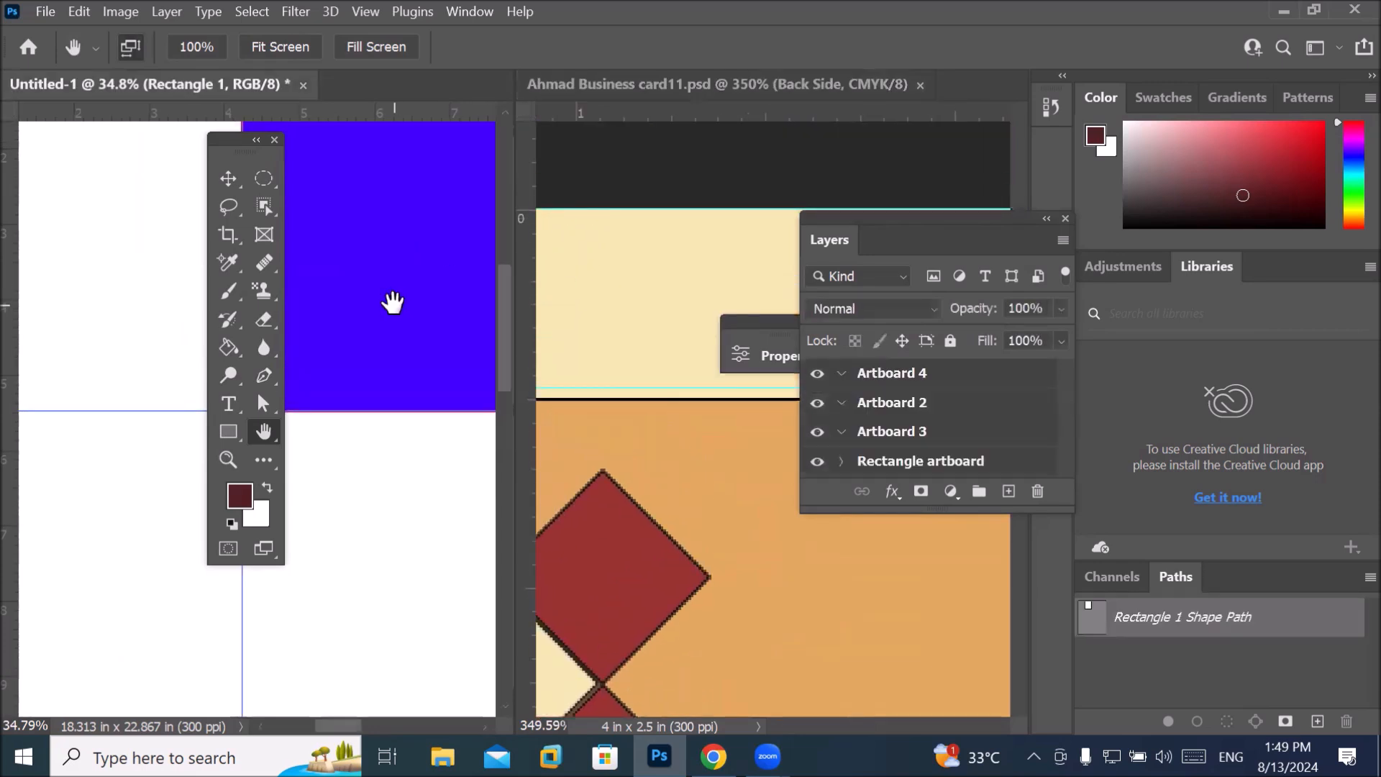
drag(392, 302, 366, 238)
drag(368, 382, 373, 274)
mouse_move(371, 360)
mouse_down()
mouse_move(374, 330)
mouse_move(374, 413)
mouse_move(367, 311)
mouse_move(358, 395)
mouse_move(355, 308)
mouse_move(336, 402)
mouse_up()
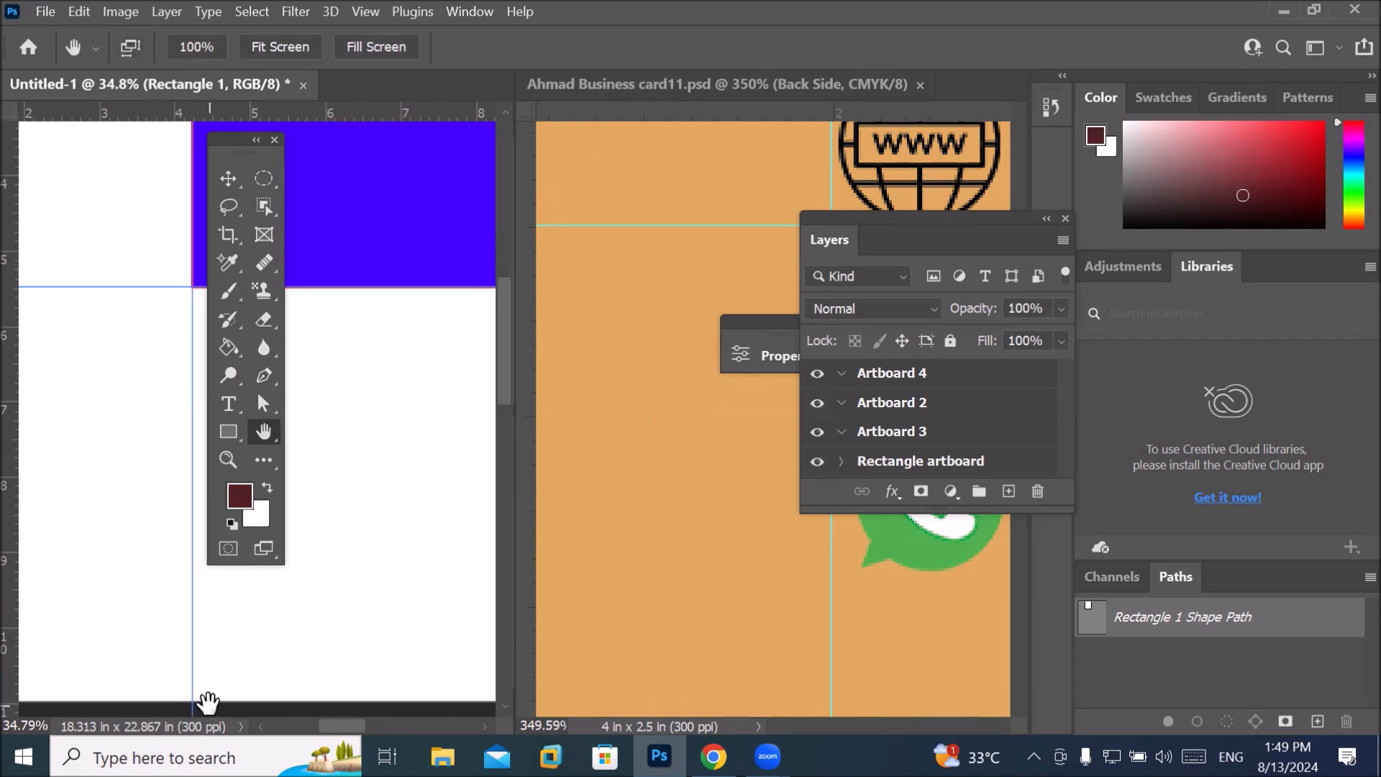
Pan Untitled-1 alone without scrolling the business card, and zoom it to about 32.3% around the blue rectangle.
drag(352, 236, 334, 406)
mouse_move(339, 207)
mouse_down()
mouse_move(327, 410)
mouse_move(333, 213)
mouse_up()
mouse_move(354, 382)
mouse_down()
mouse_move(341, 274)
mouse_move(274, 387)
mouse_move(412, 405)
mouse_up()
click(228, 459)
alt+click(333, 349)
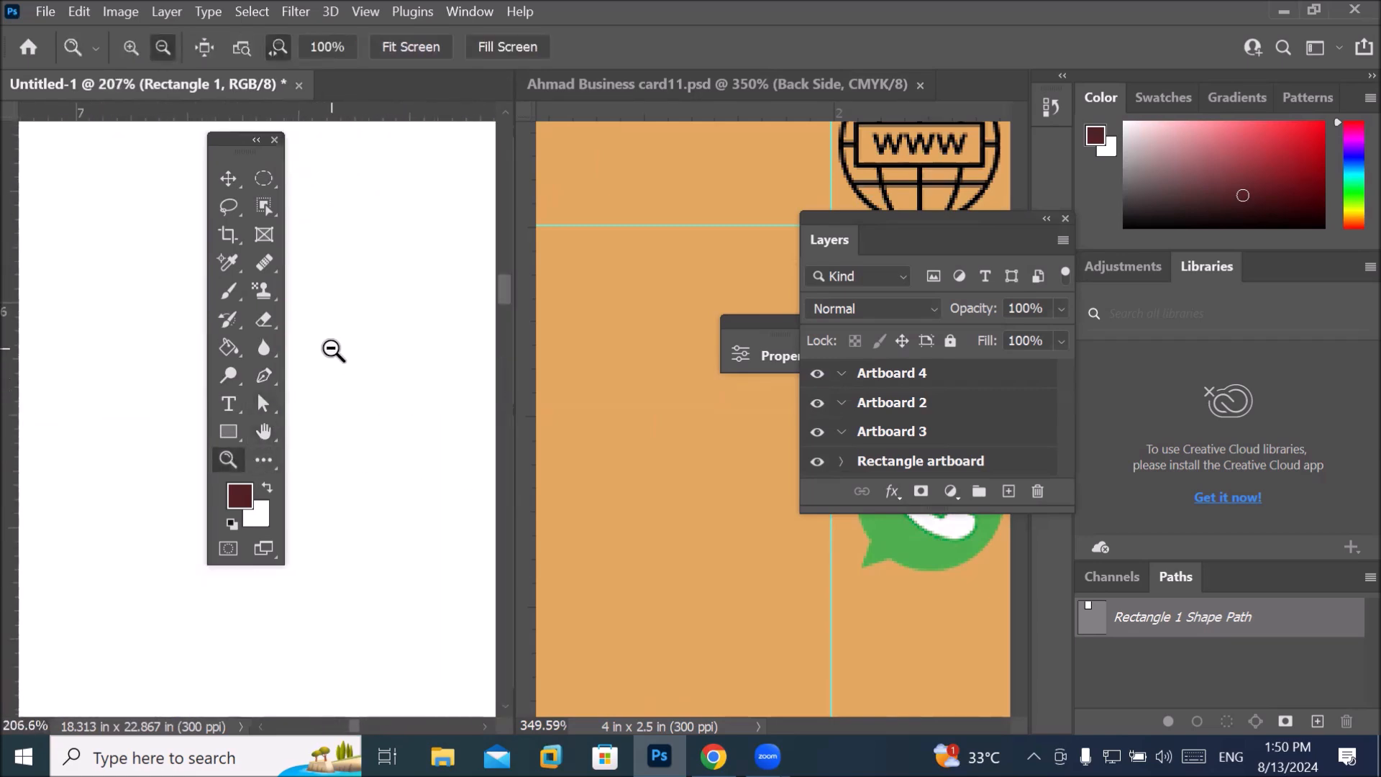
alt+click(333, 349)
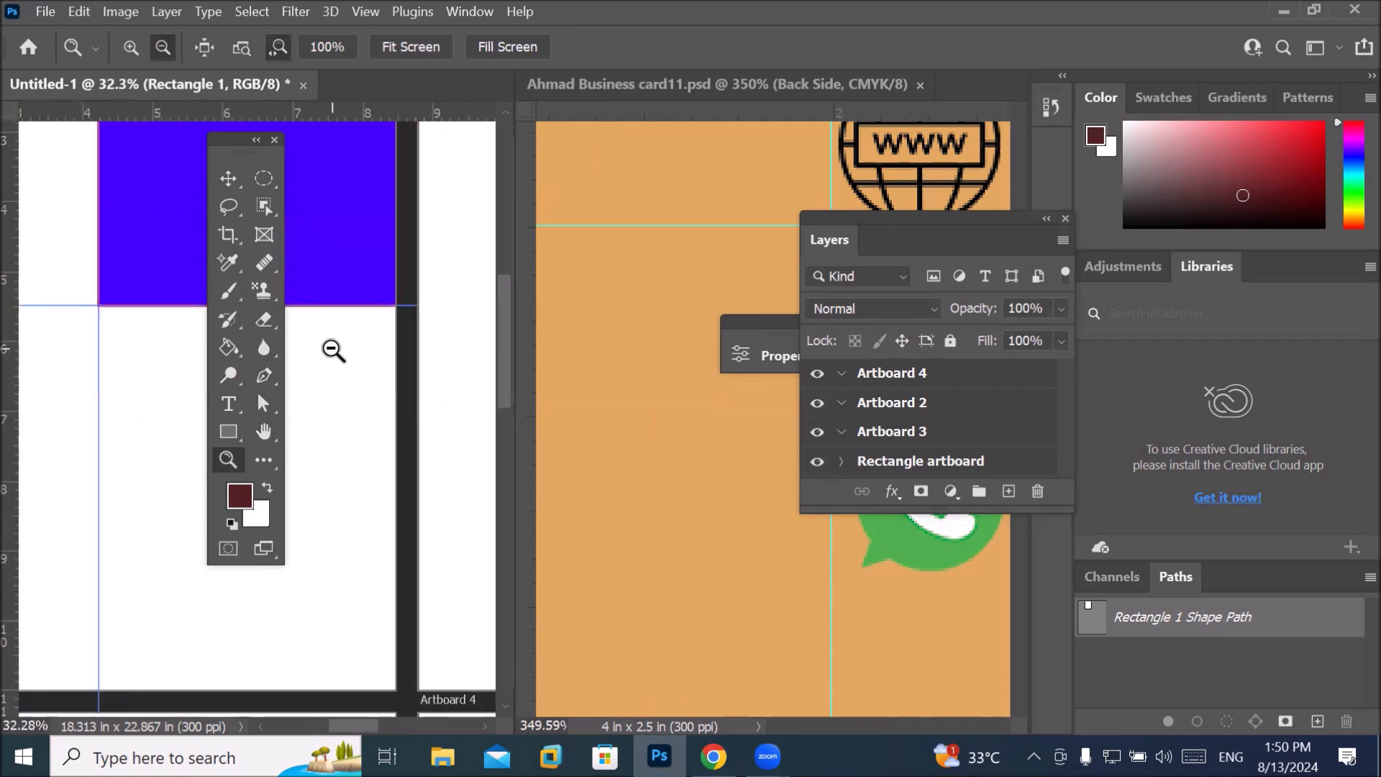
click(266, 434)
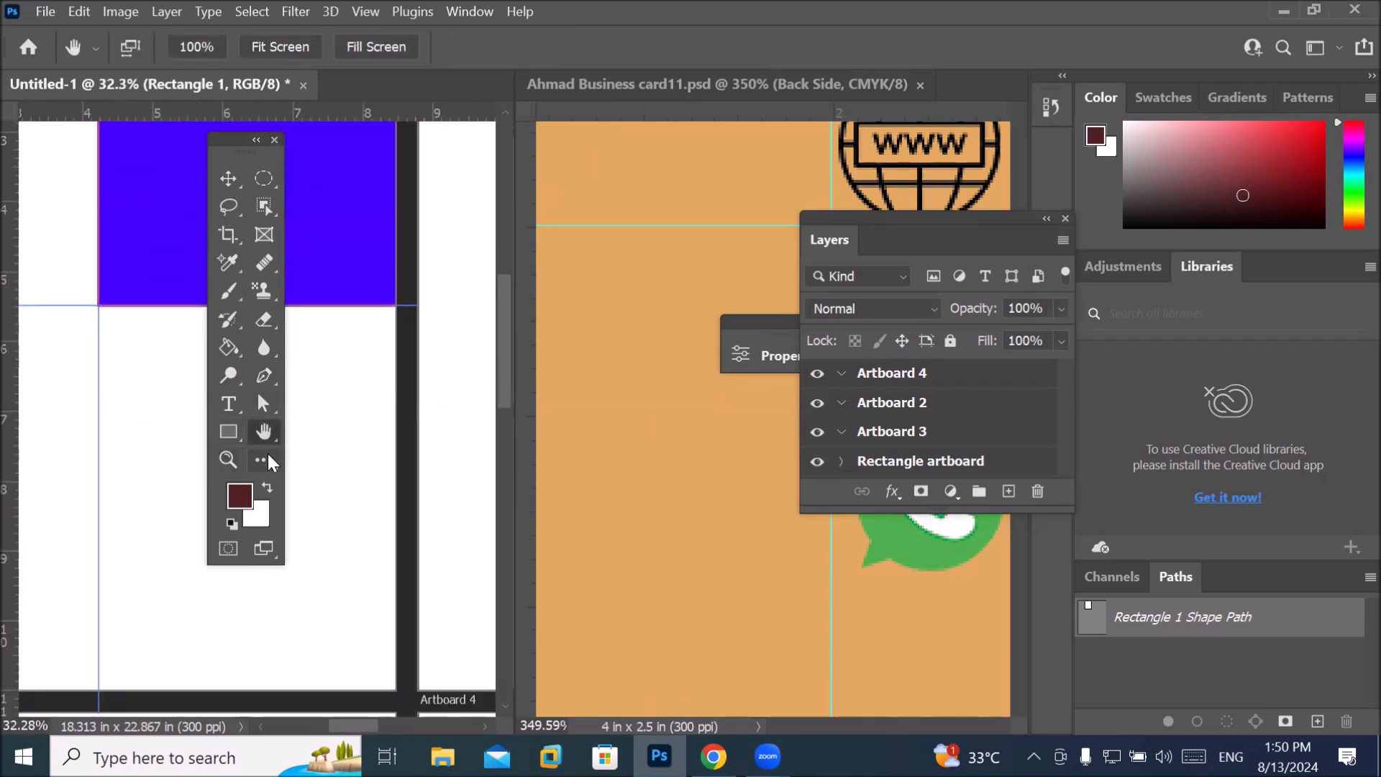
drag(308, 309, 414, 512)
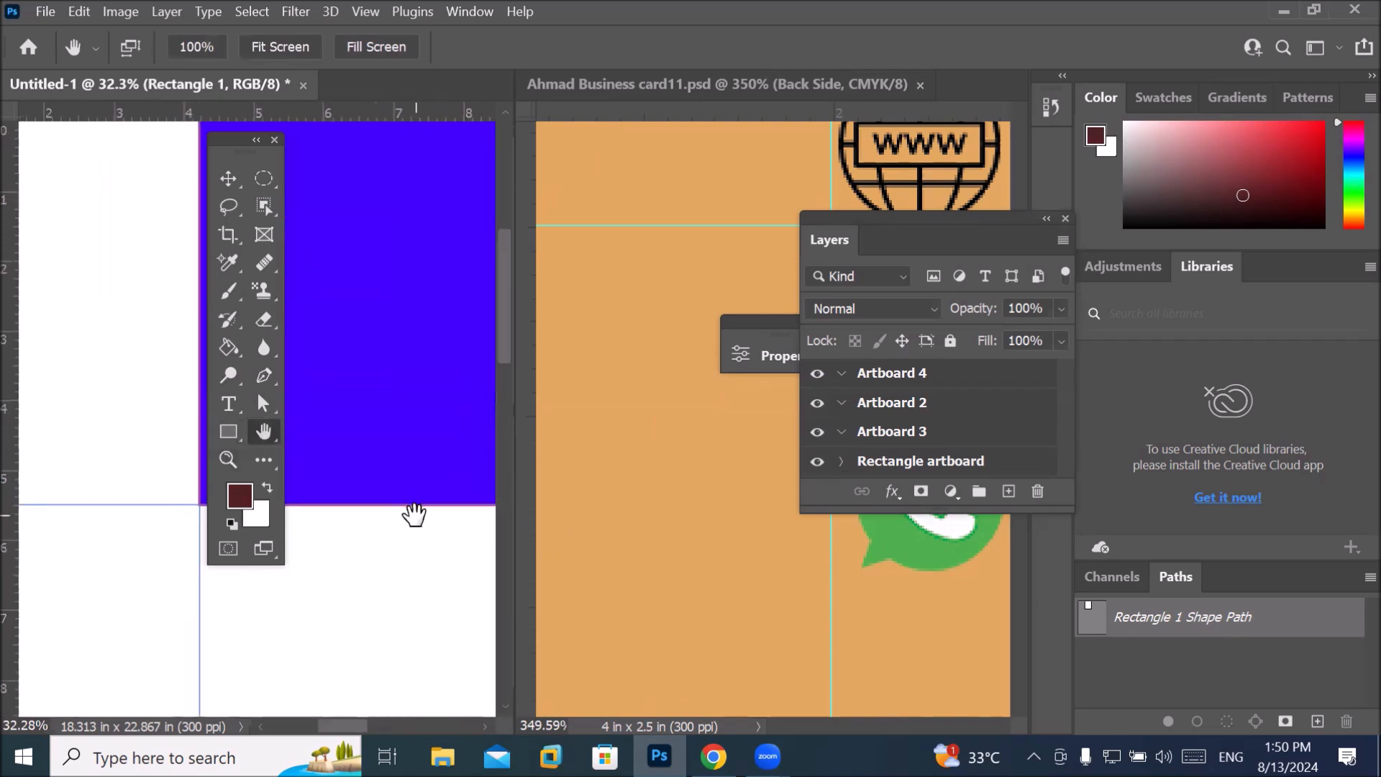
Enable Scroll All Windows for the Hand tool and pan Untitled-1 and the business card together.
click(130, 47)
mouse_move(373, 228)
mouse_down()
mouse_move(382, 367)
mouse_move(355, 216)
mouse_move(349, 299)
mouse_move(343, 216)
mouse_move(358, 249)
mouse_up()
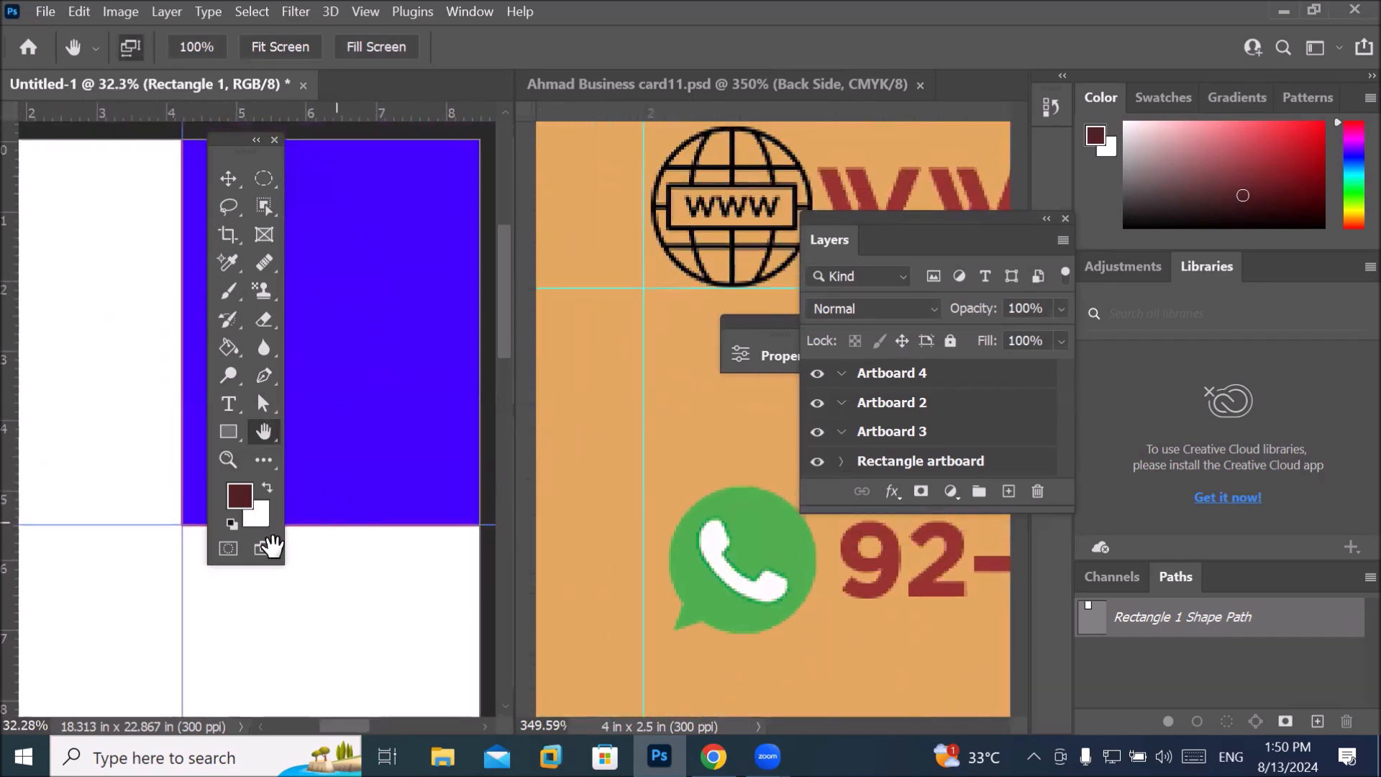
drag(148, 617, 191, 633)
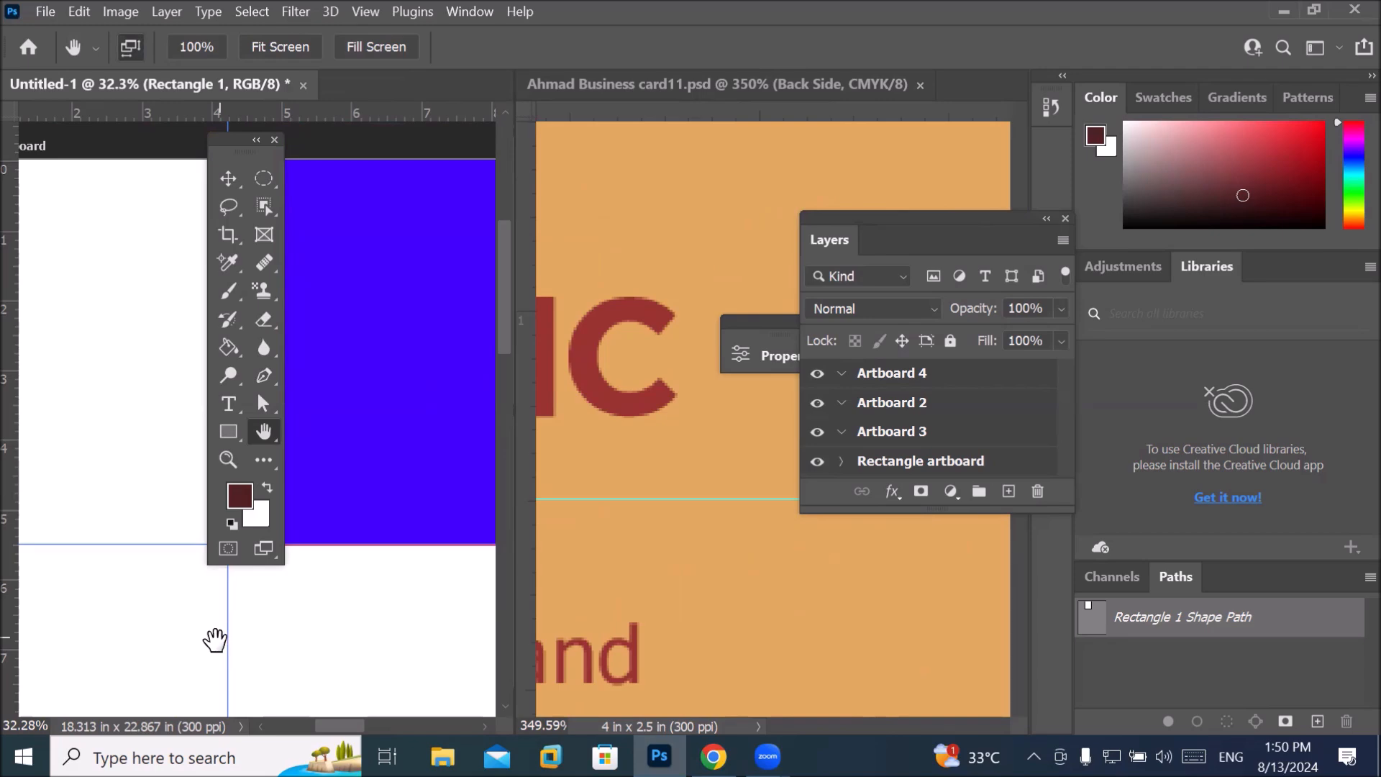
Start opening a file and browse the Desktop folders, including the one holding the pizza posters, for another document.
click(45, 13)
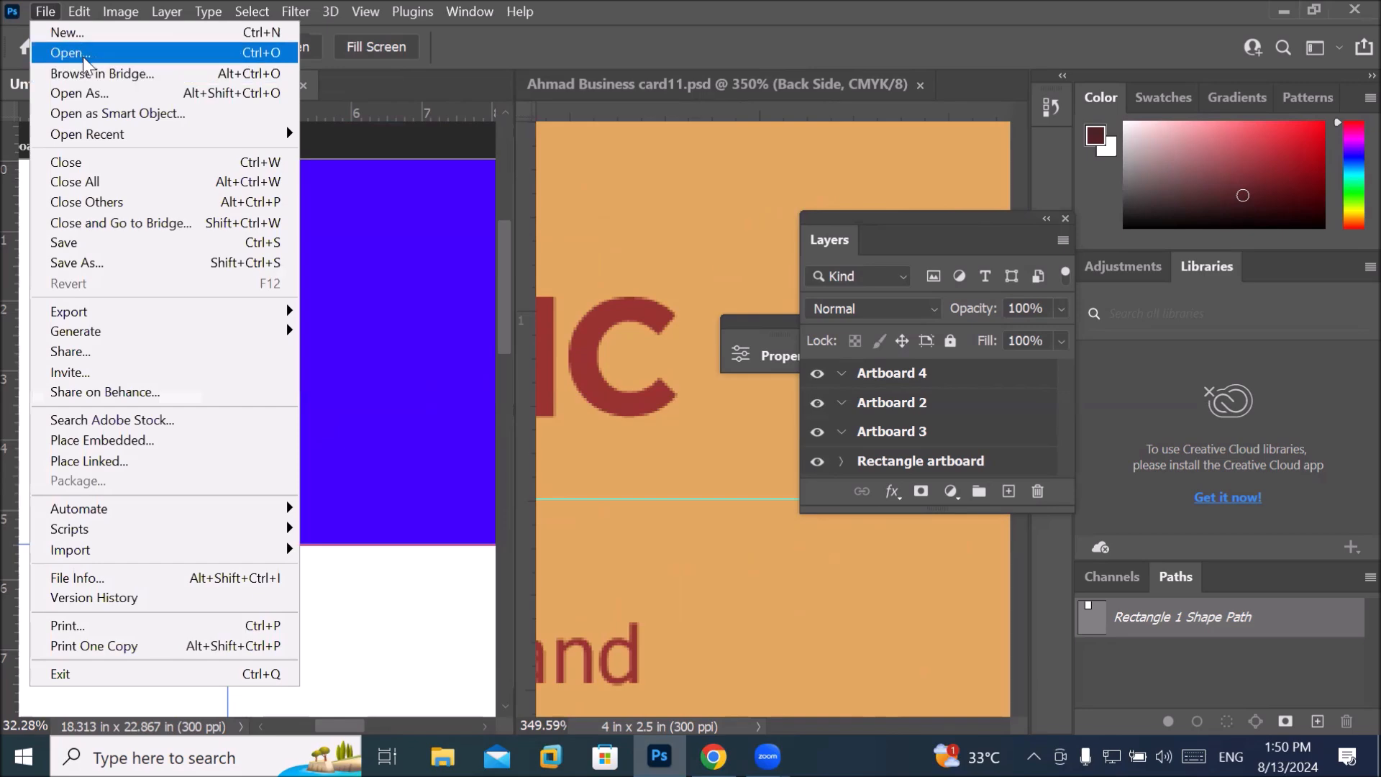
click(87, 64)
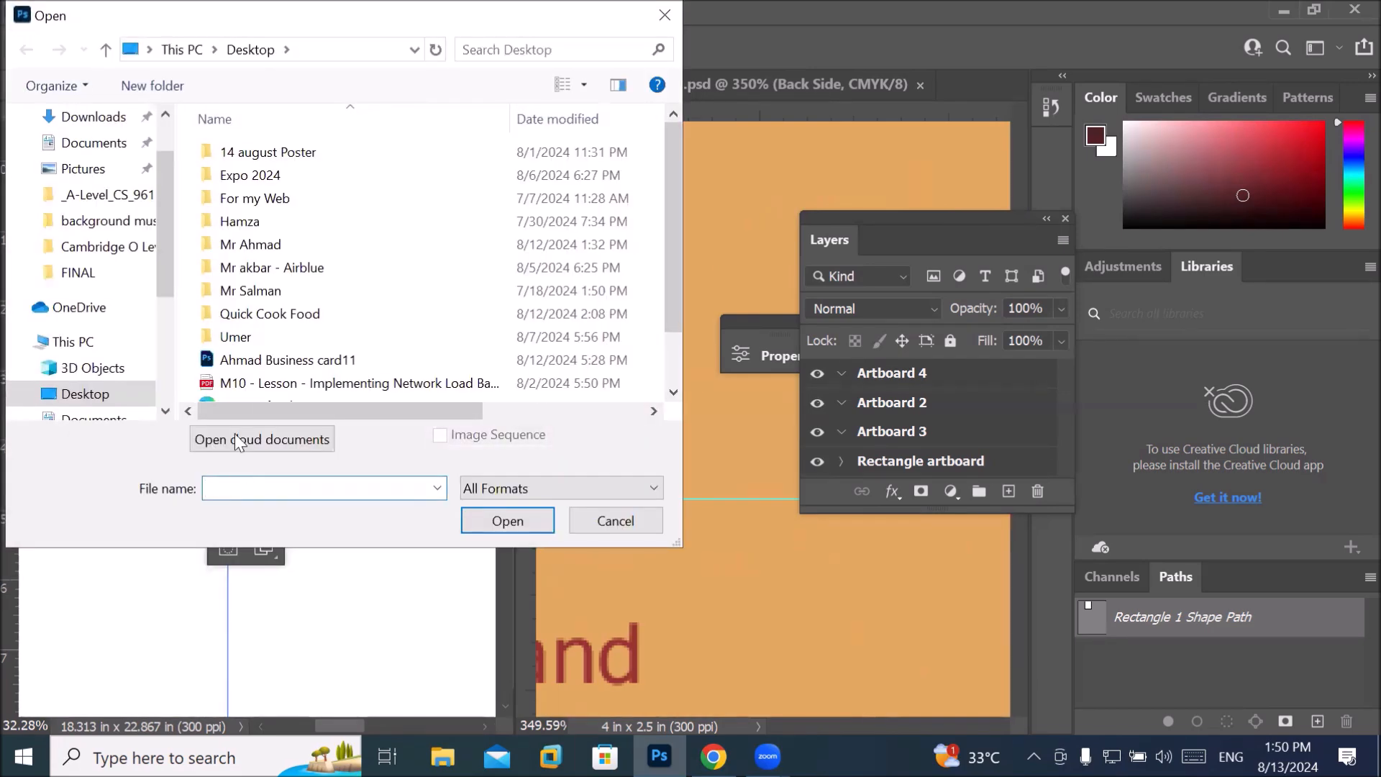
scroll(286, 382, down, 1)
scroll(279, 390, up, 1)
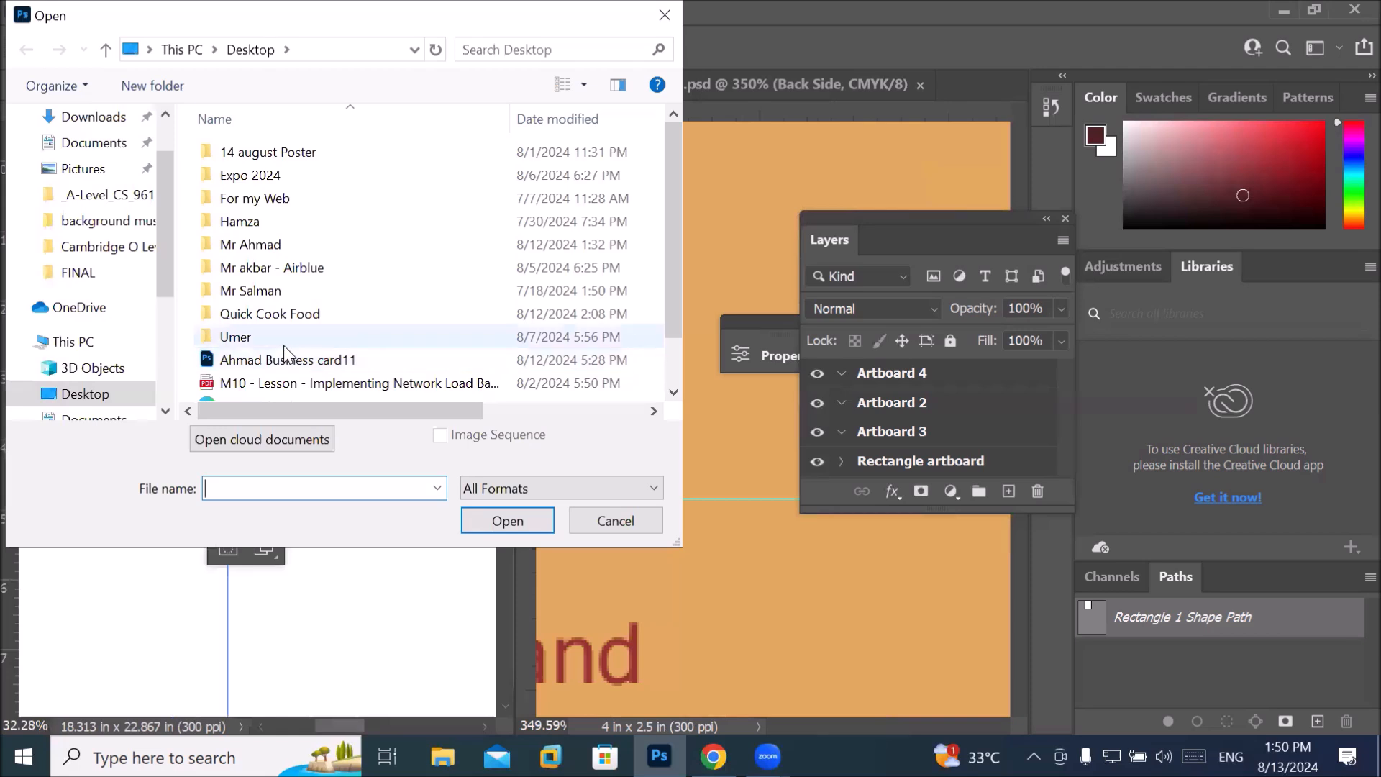
double_click(272, 231)
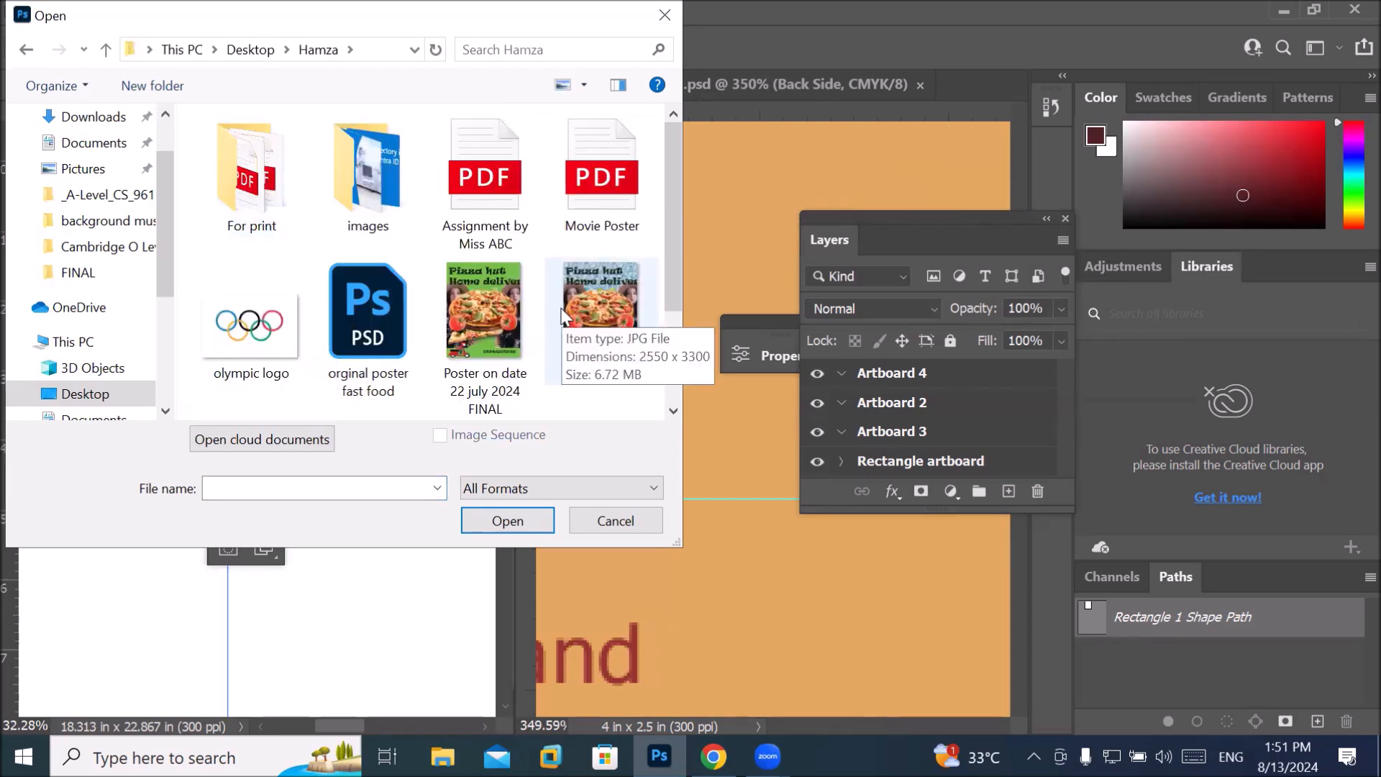
scroll(484, 298, down, 2)
key(BackSpace)
Open Business card--2.pdf from its client folder on the Desktop as a third document.
double_click(267, 268)
double_click(256, 157)
click(1036, 58)
key(ctrl+o)
double_click(266, 154)
double_click(459, 182)
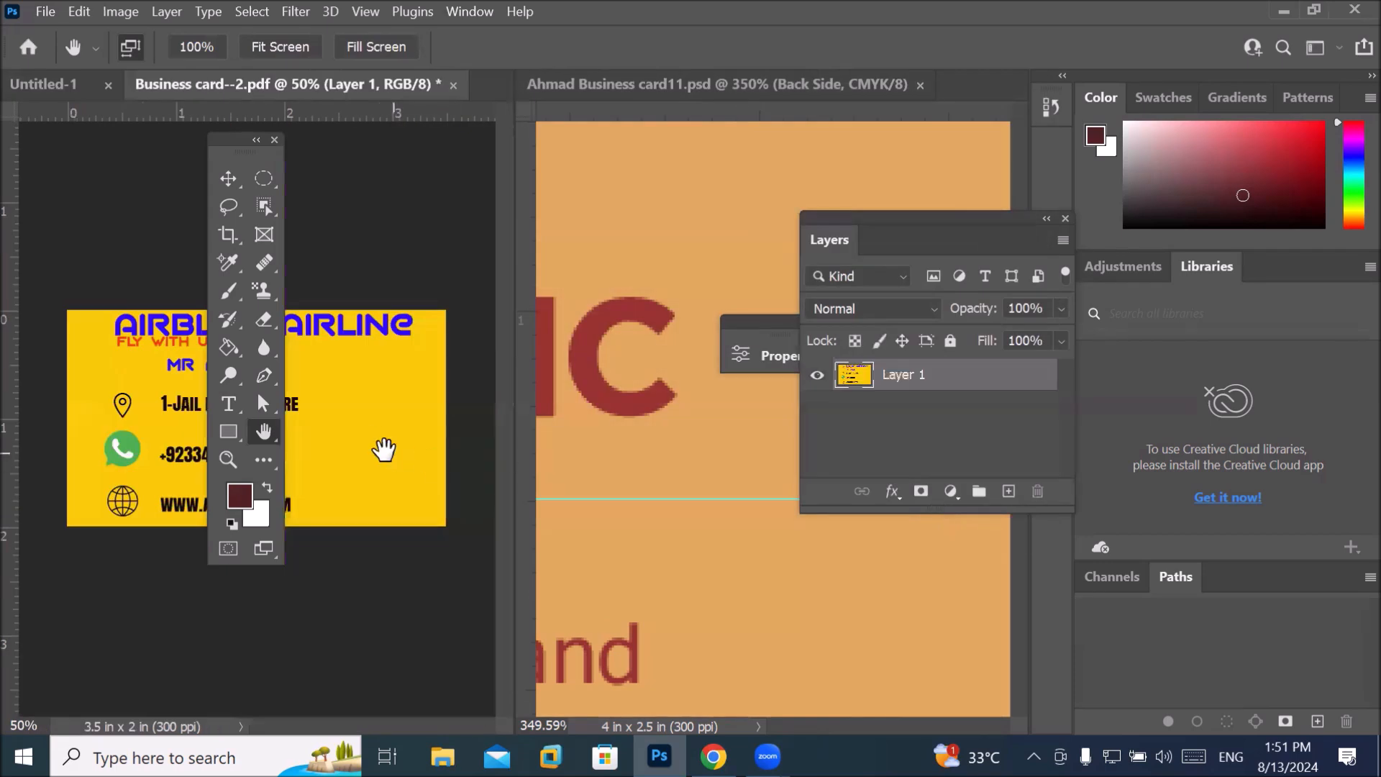
Zoom the logistic business card out to about 44% and move the floating toolbox lower over the Airblue card.
scroll(390, 424, down, 2)
scroll(390, 424, up, 2)
click(748, 488)
scroll(748, 488, down, 5)
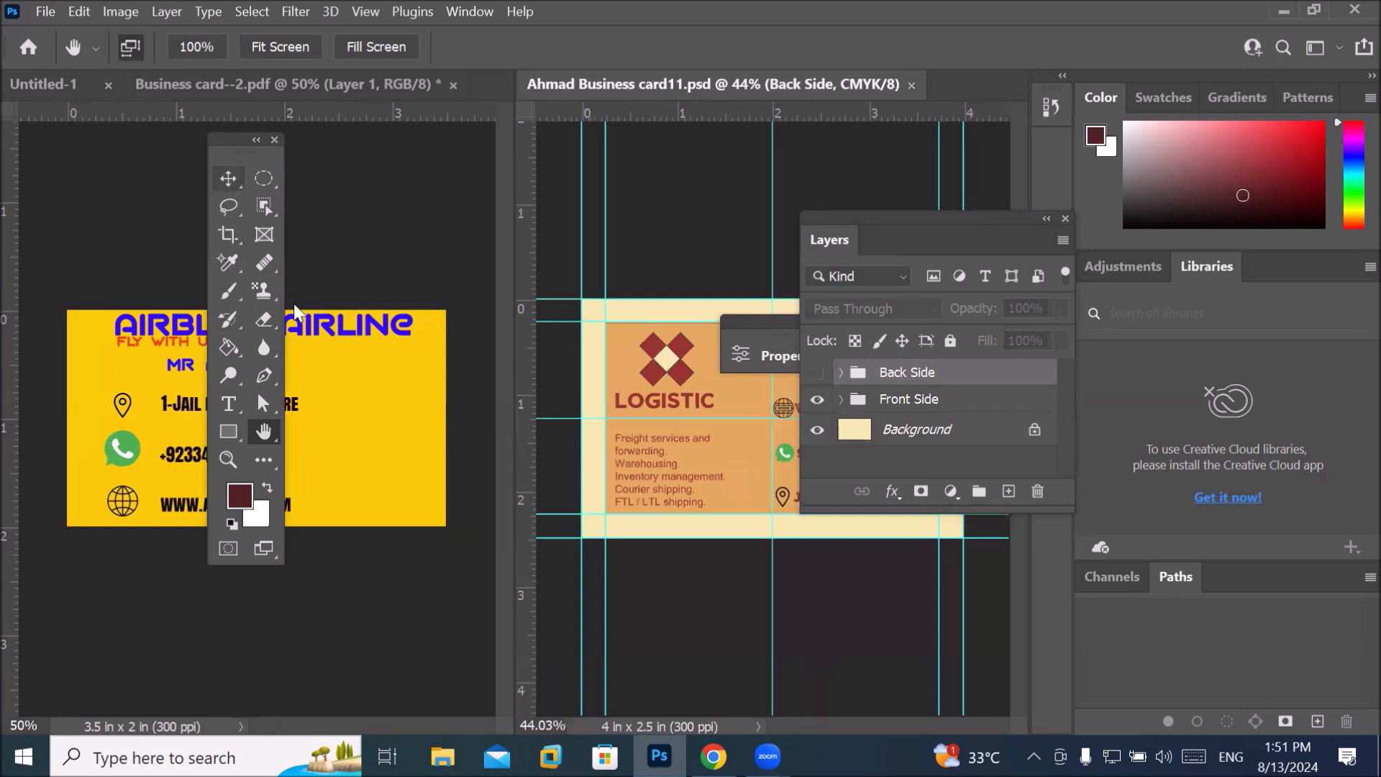
drag(221, 149, 110, 287)
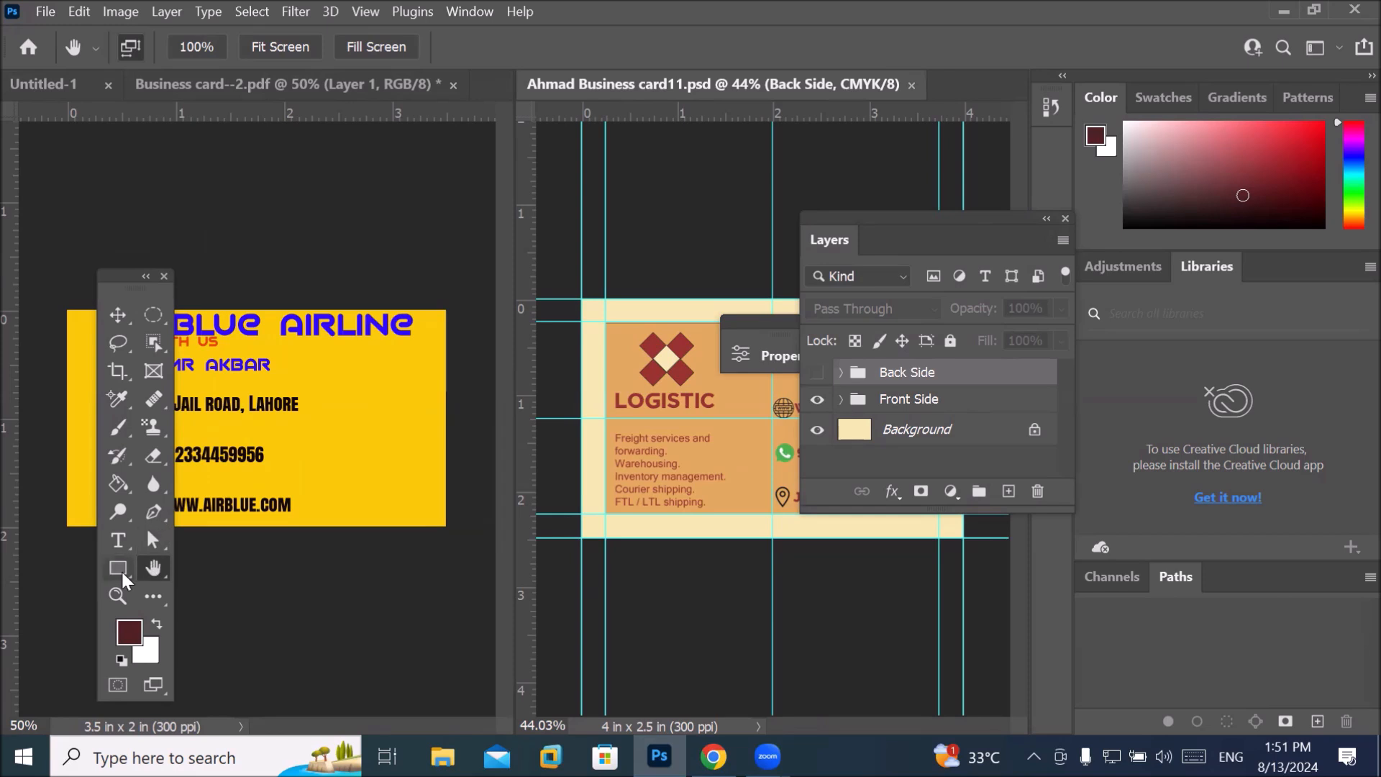
Zoom out with Zoom All Windows until Business card--2.pdf is at 12.5% and the logistic card at about 11%.
click(118, 595)
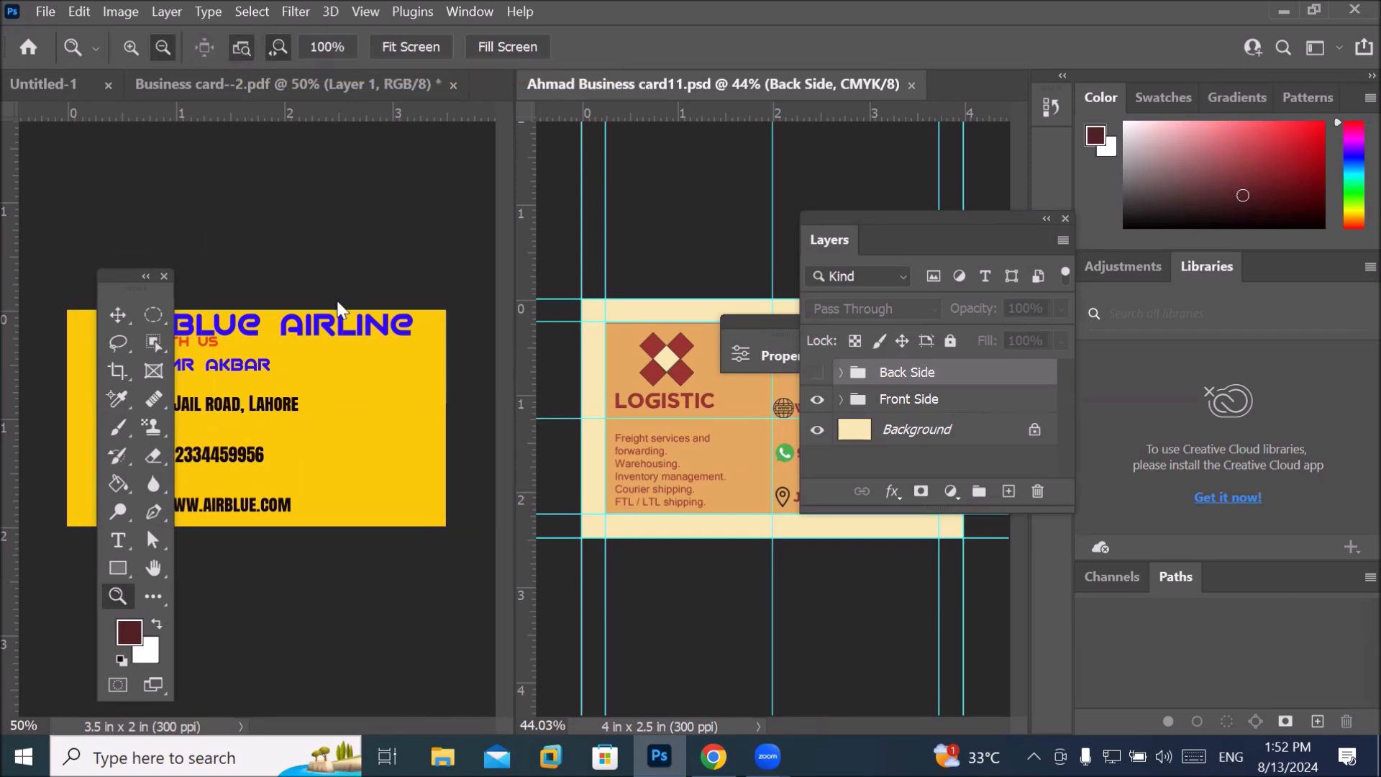
click(284, 395)
click(283, 395)
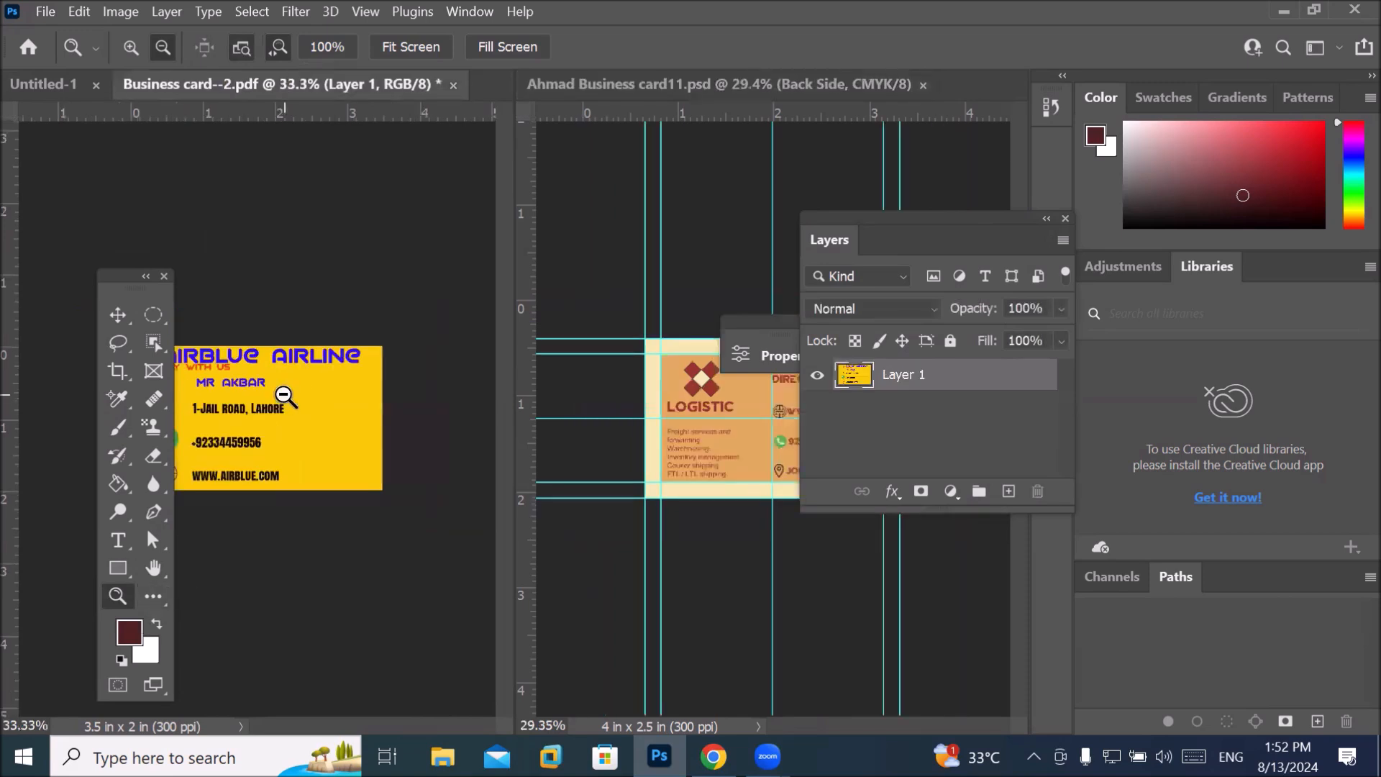
click(283, 395)
click(293, 401)
click(294, 402)
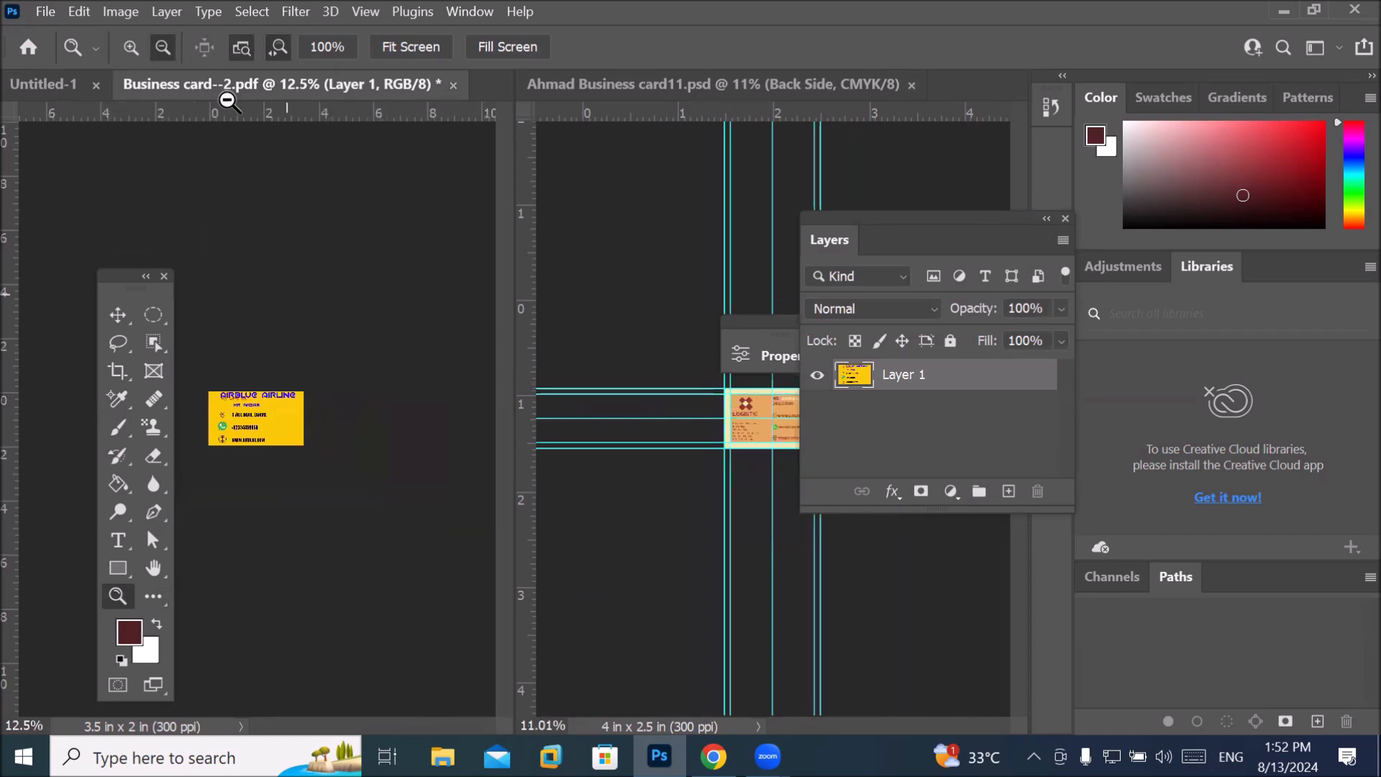
Zoom in on both cards together until Business card--2.pdf is at 66.7% and the logistic card at about 58.7%.
click(131, 47)
click(268, 430)
click(264, 425)
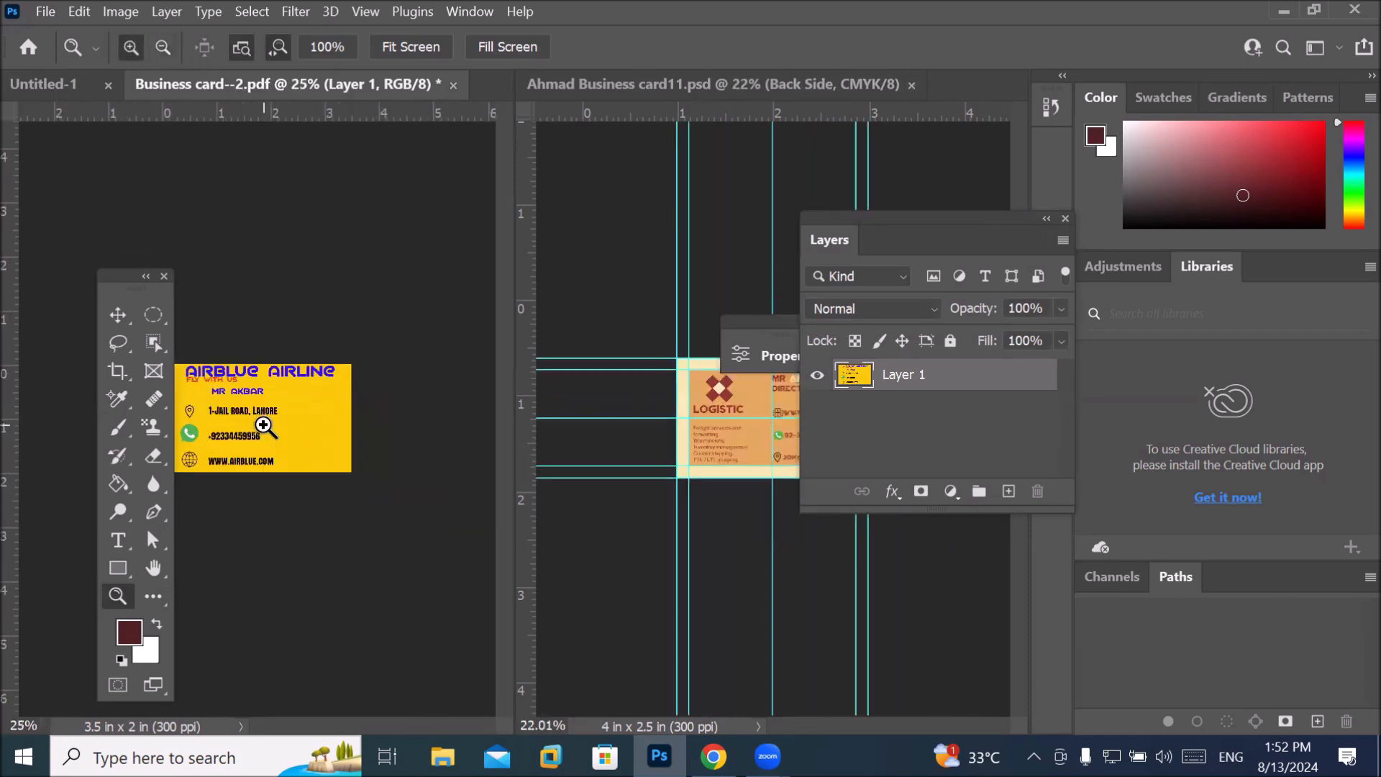
click(259, 421)
click(260, 420)
click(260, 420)
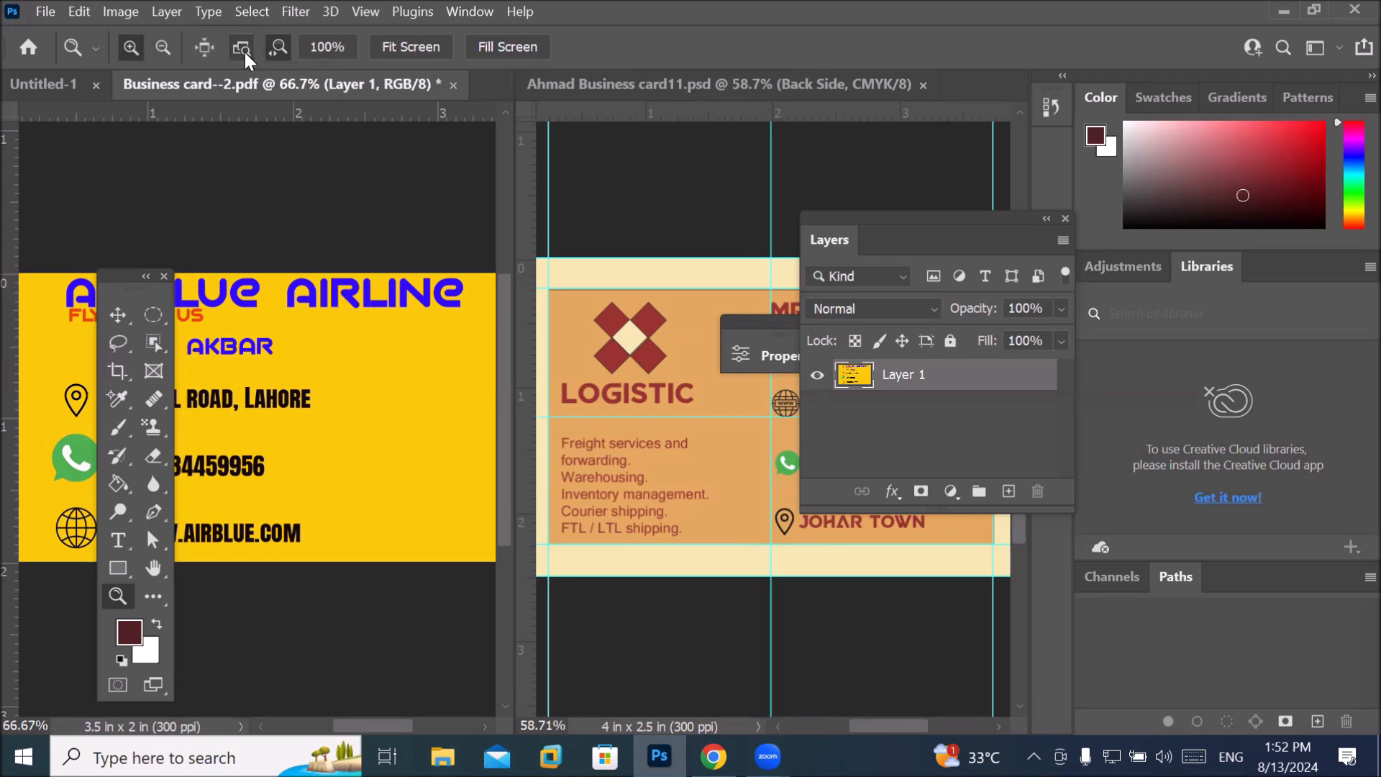
Zoom only Business card--2.pdf in to 300% and back out to about 31.5% with Zoom All Windows off.
click(327, 336)
click(327, 337)
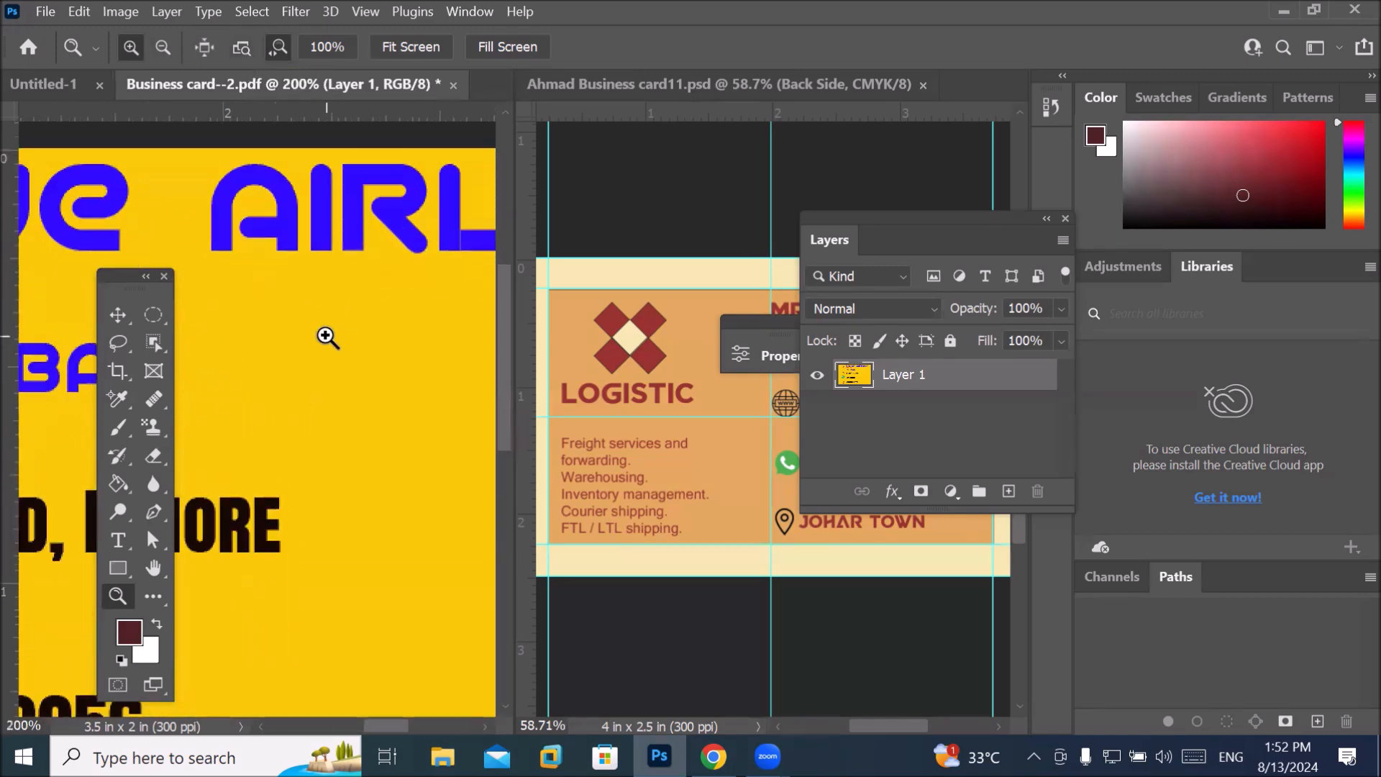
click(327, 337)
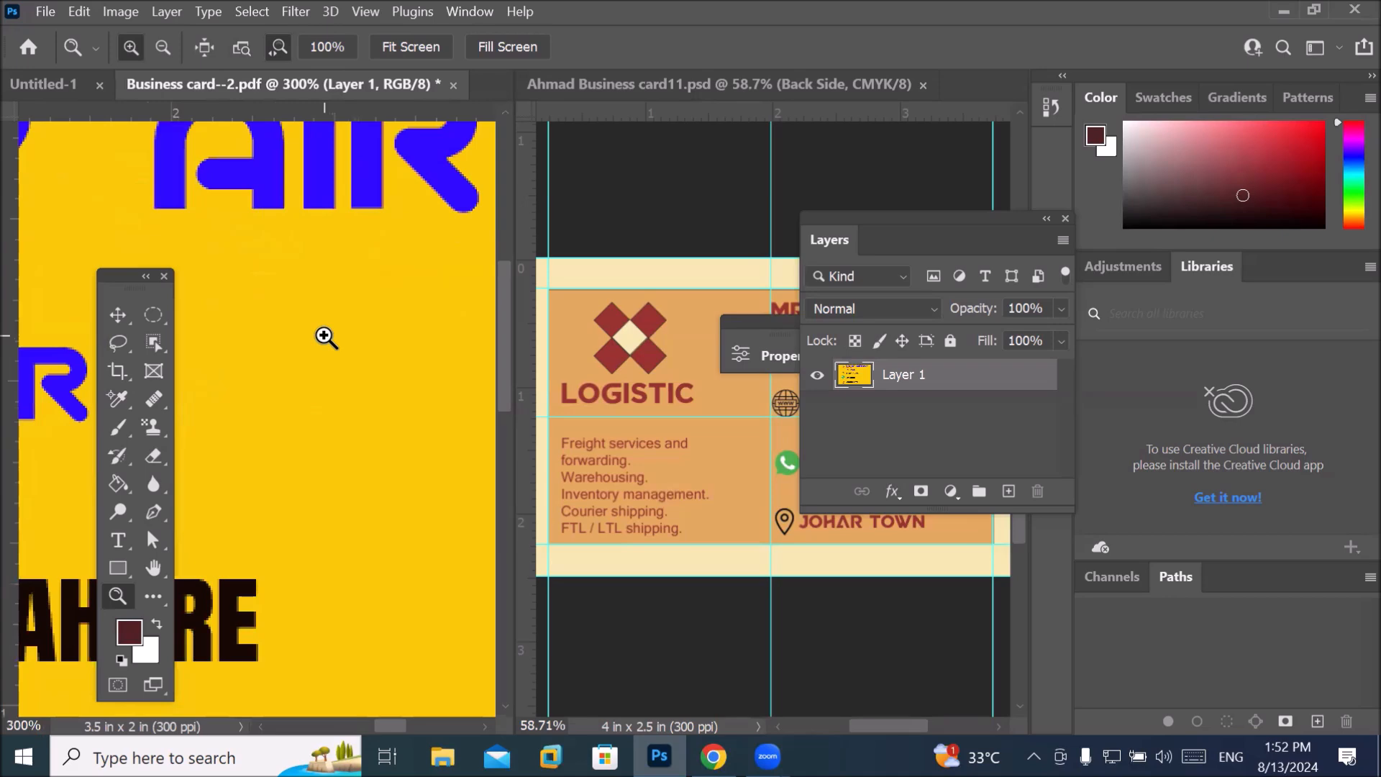
scroll(325, 336, down, 5)
scroll(325, 337, down, 5)
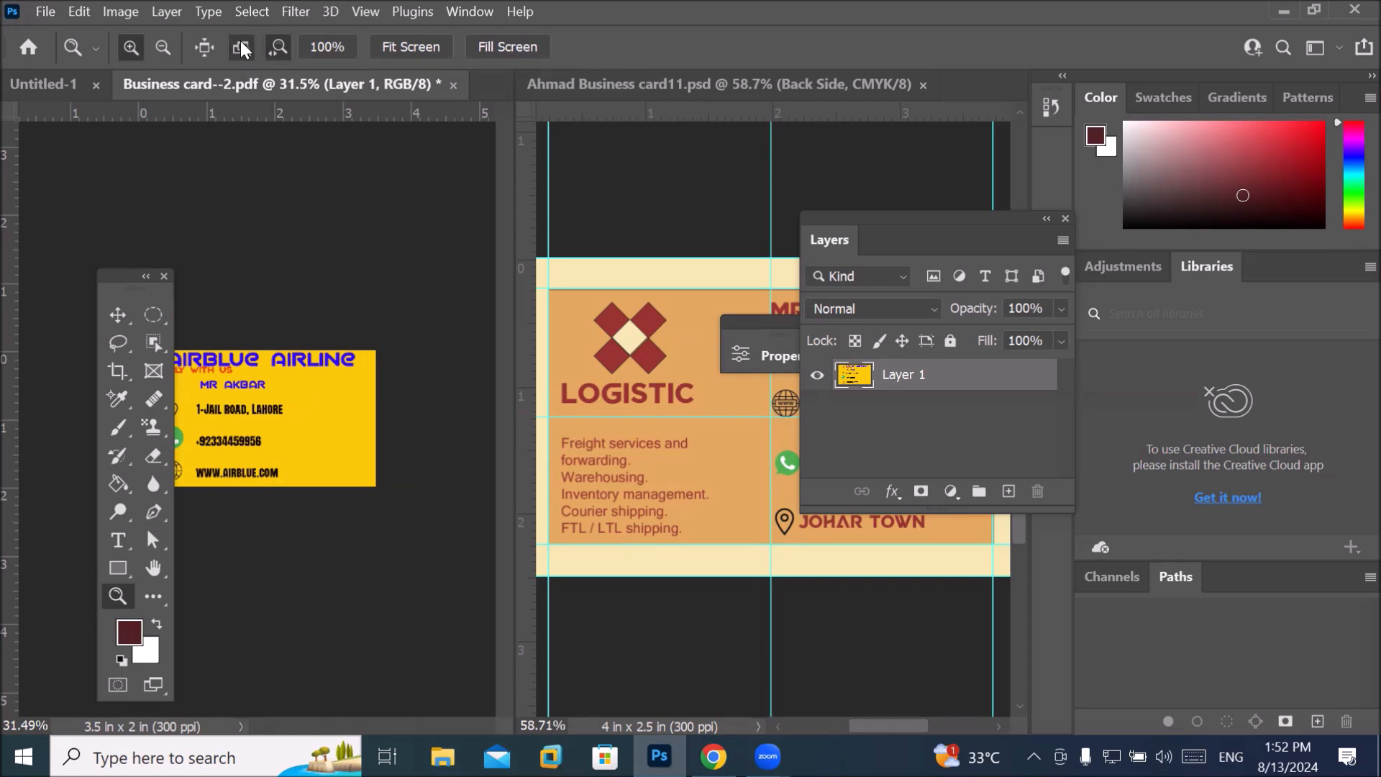
Zoom both cards in together with Zoom All Windows on, and set each document's view to 100%.
click(289, 411)
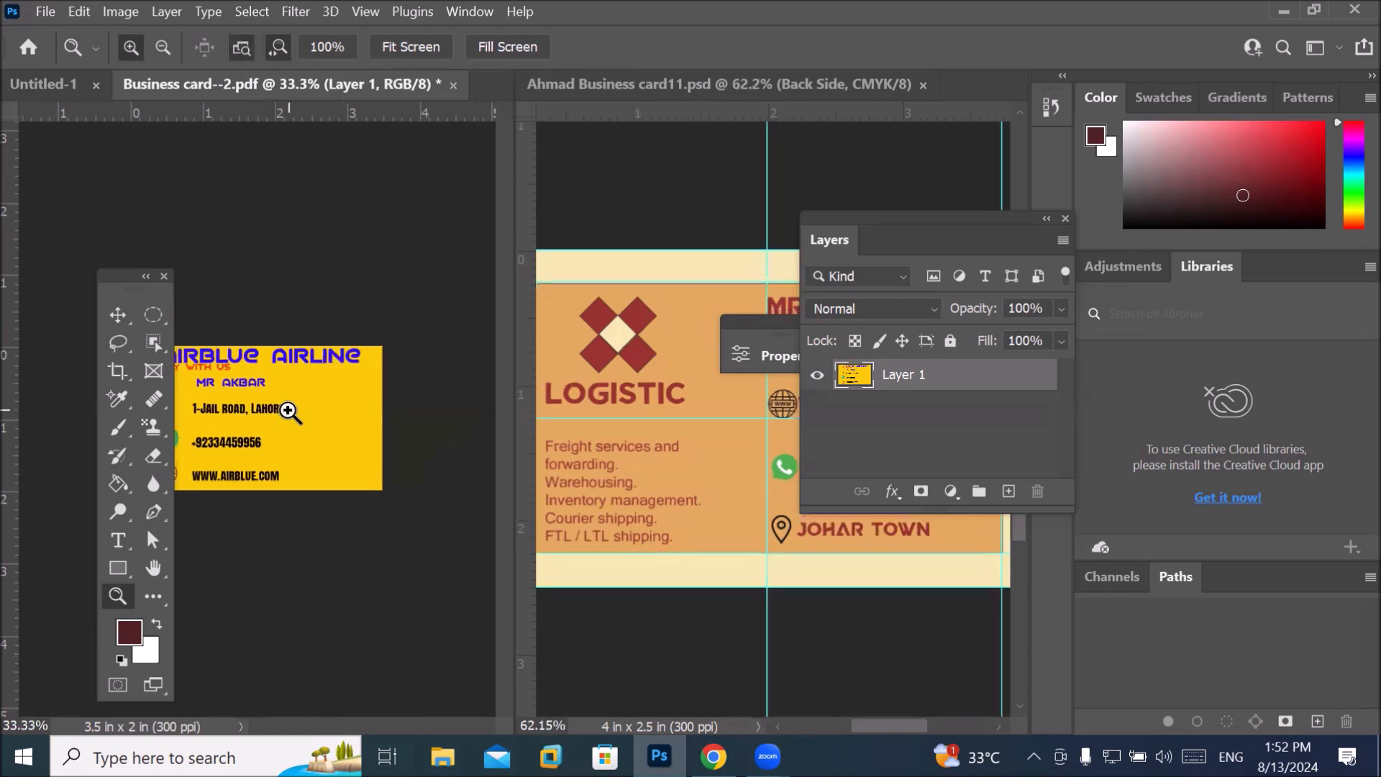
click(288, 411)
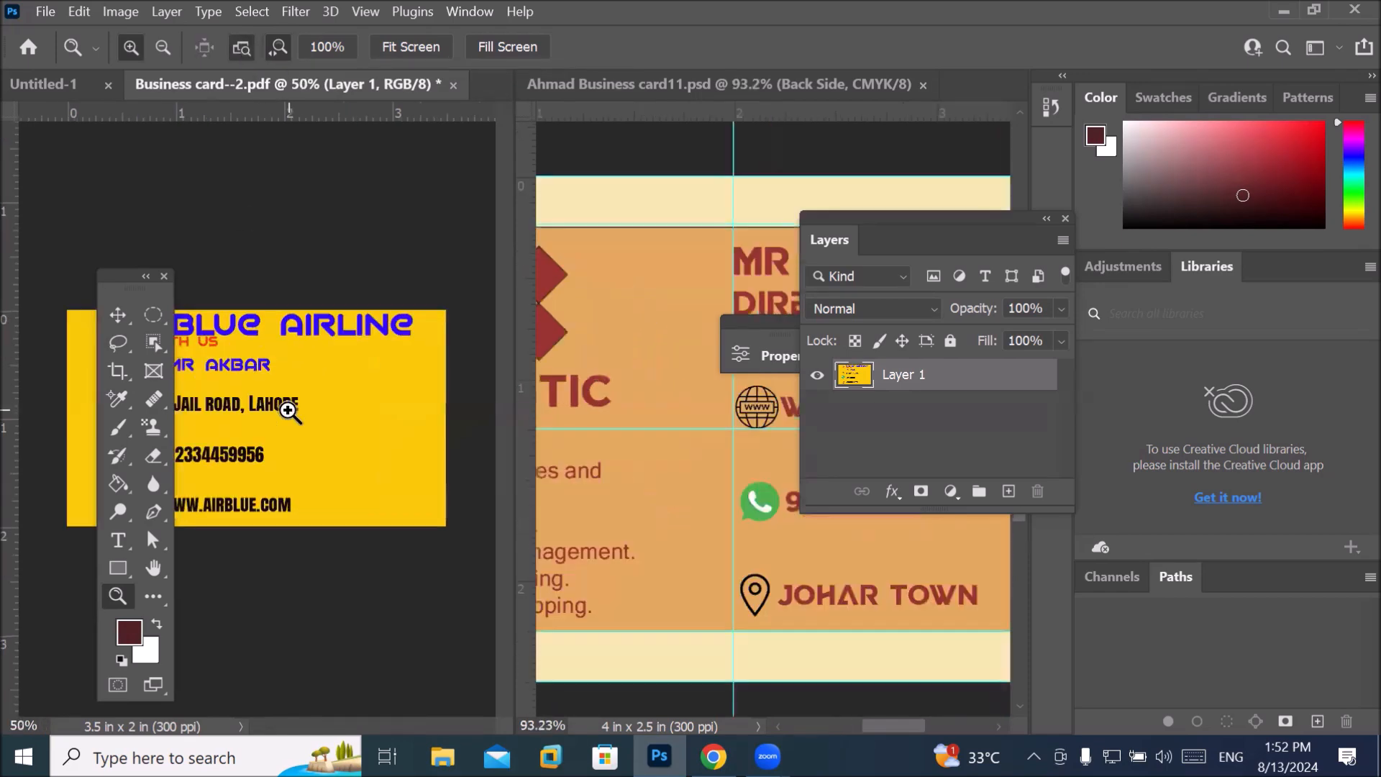
click(328, 47)
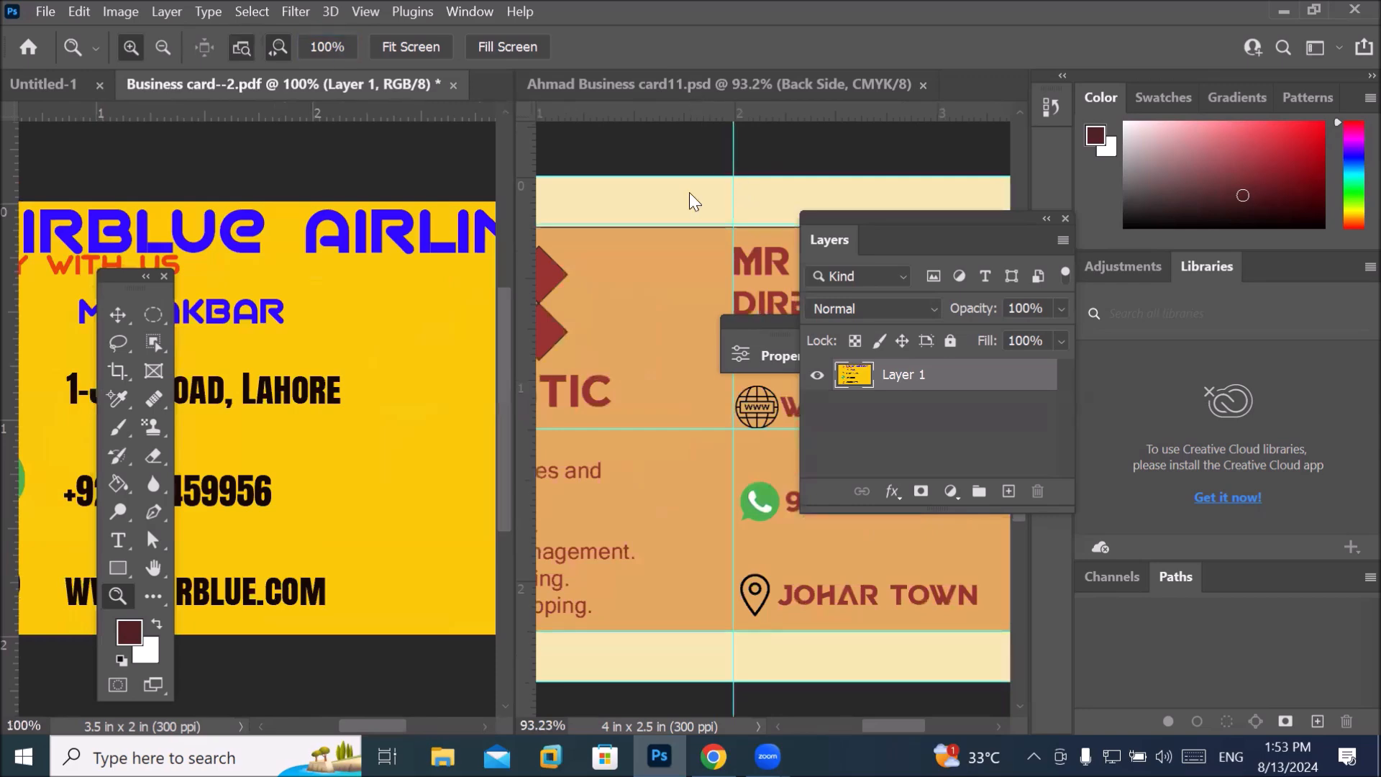
click(682, 234)
click(338, 47)
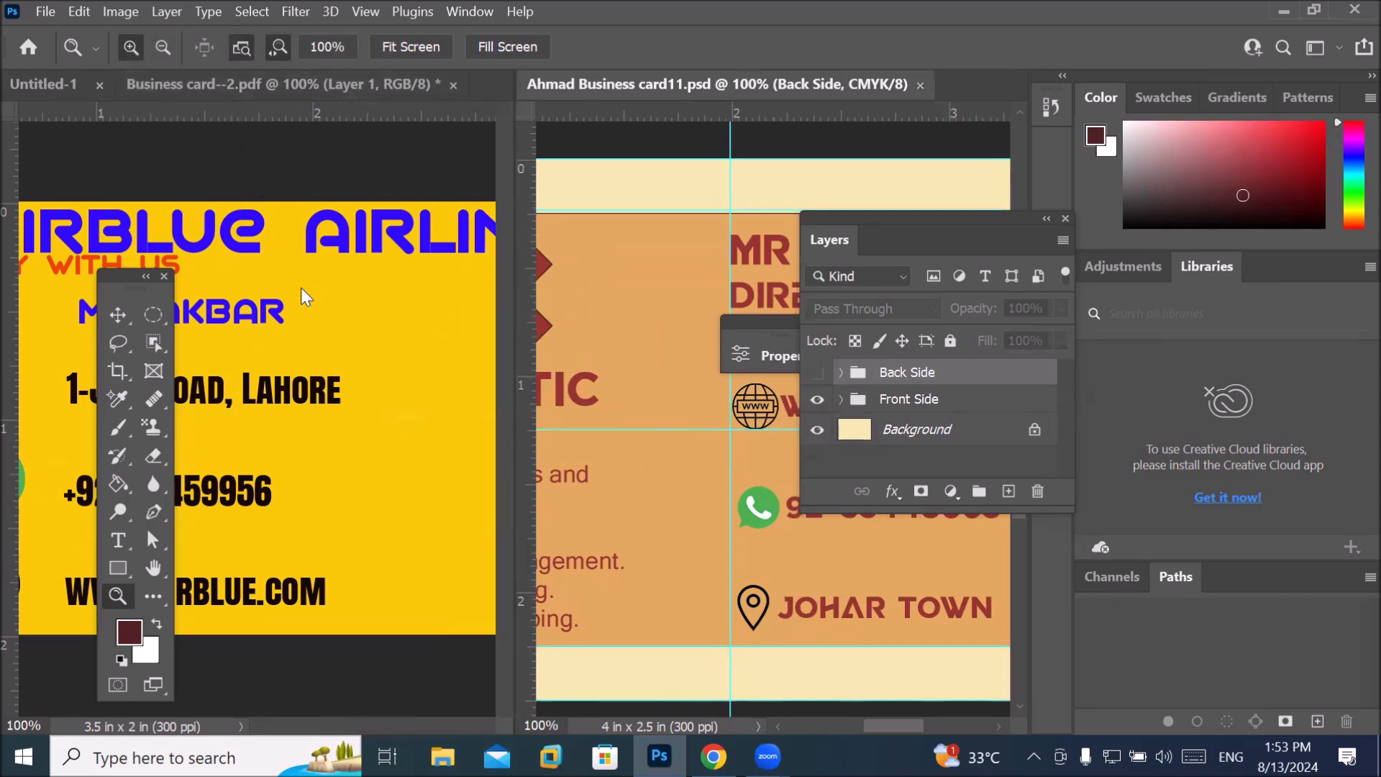
Zoom both cards in together from Business card--2.pdf to 400%.
click(307, 319)
click(306, 319)
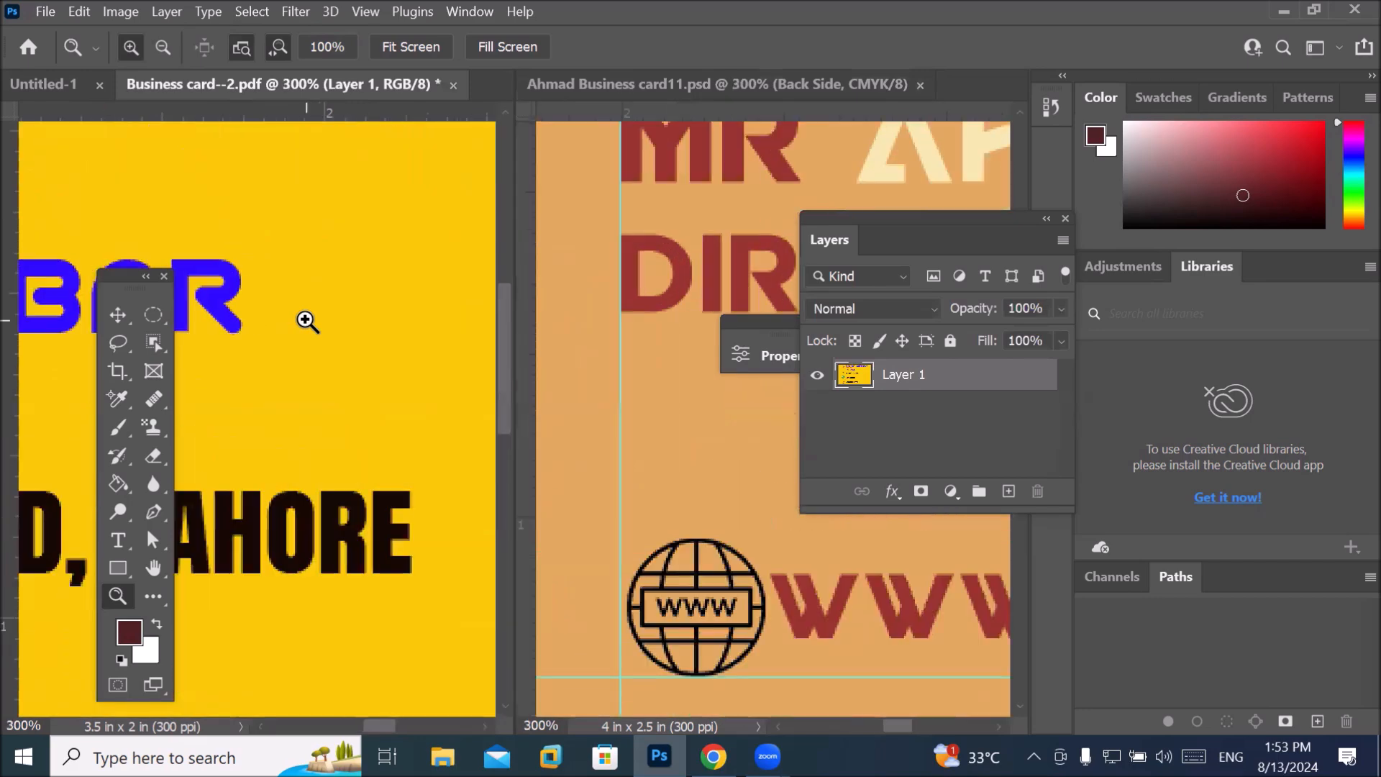
click(307, 319)
Zoom both cards out together to 25%.
click(163, 47)
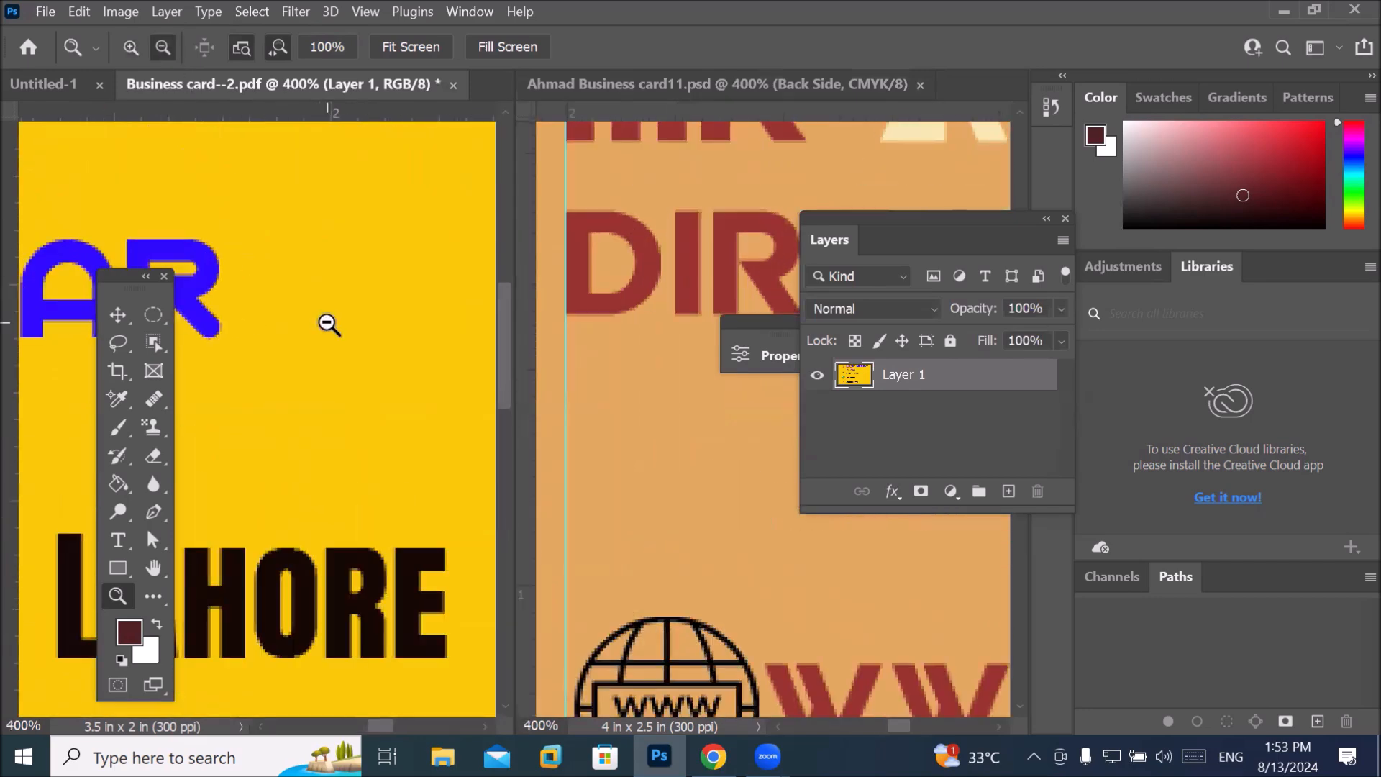
click(328, 322)
click(327, 323)
click(327, 323)
click(327, 322)
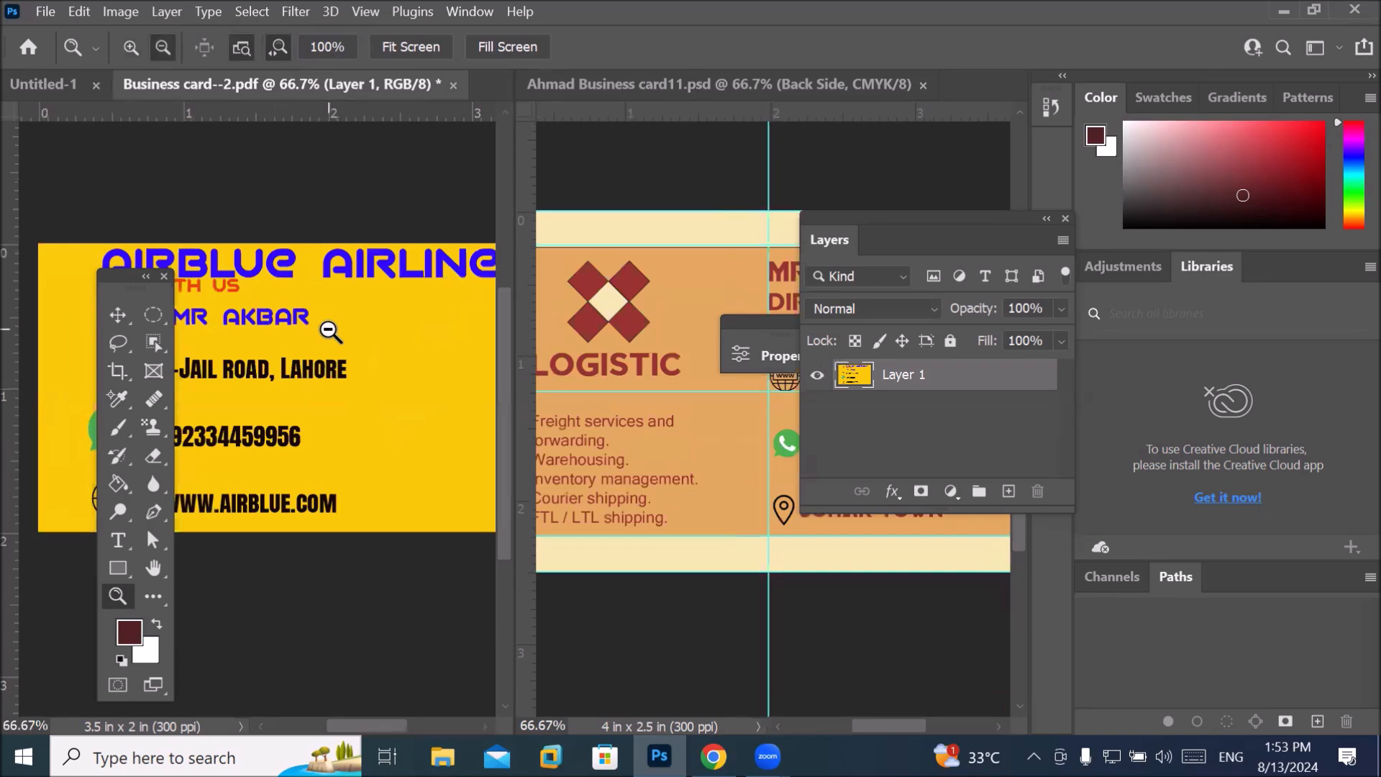
click(328, 325)
click(331, 353)
click(330, 374)
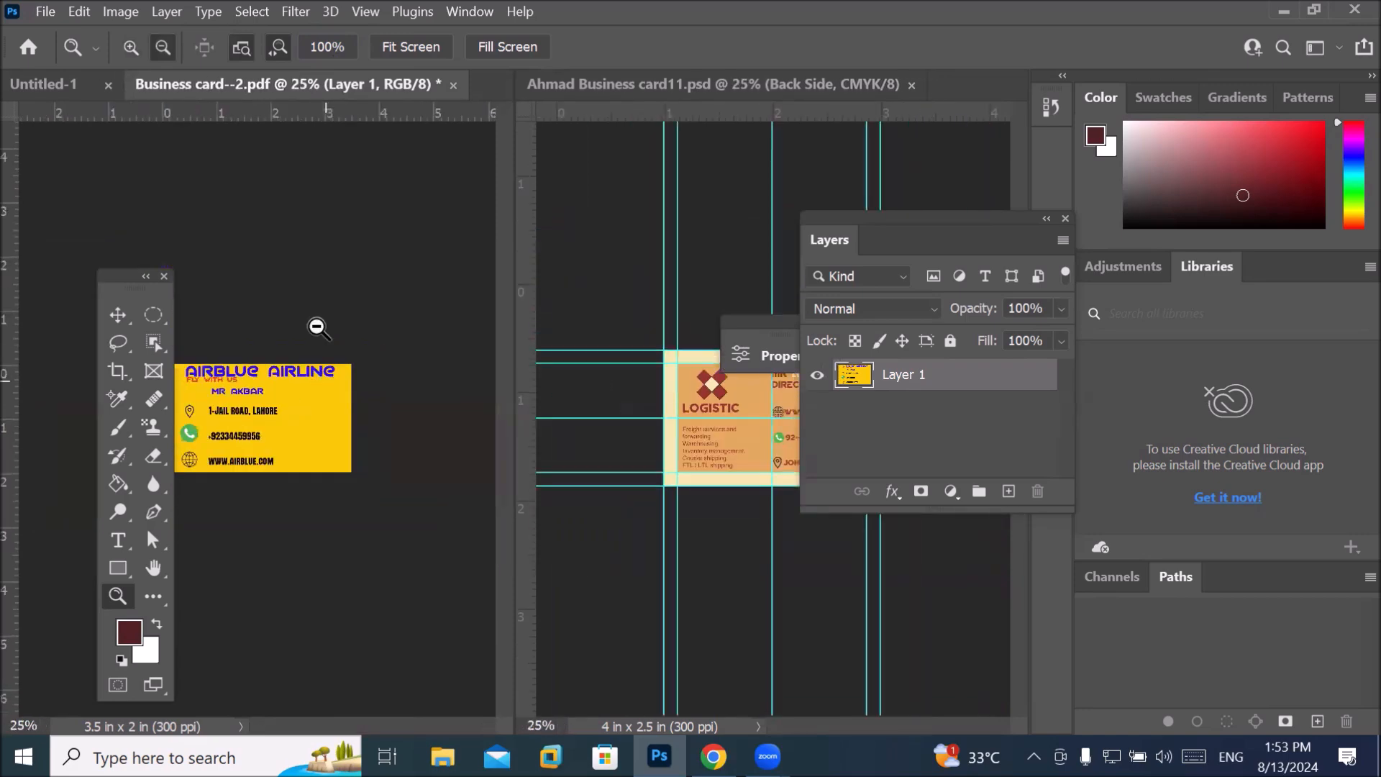
Zoom both cards in together to 50% and move the floating toolbox higher over the Airblue card.
click(131, 48)
click(280, 416)
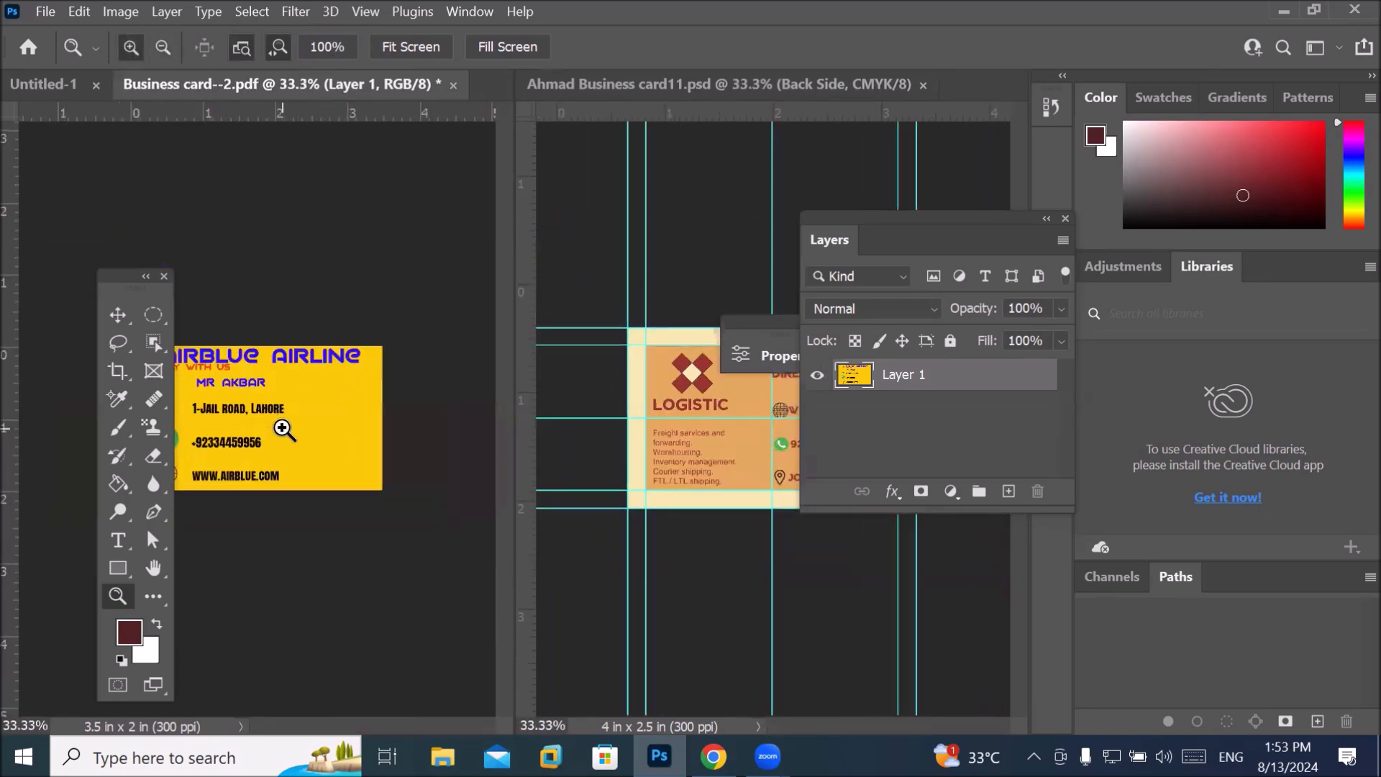
click(282, 426)
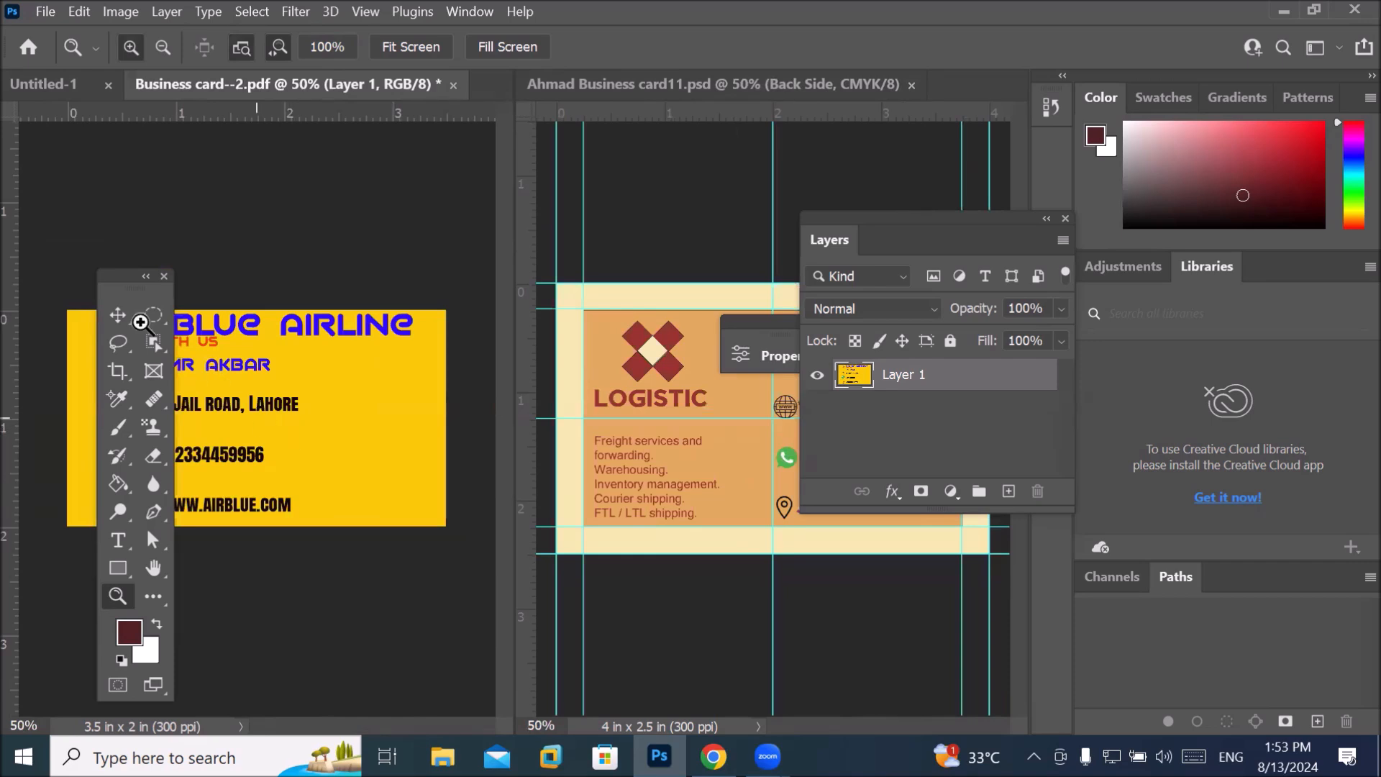
drag(124, 275, 132, 180)
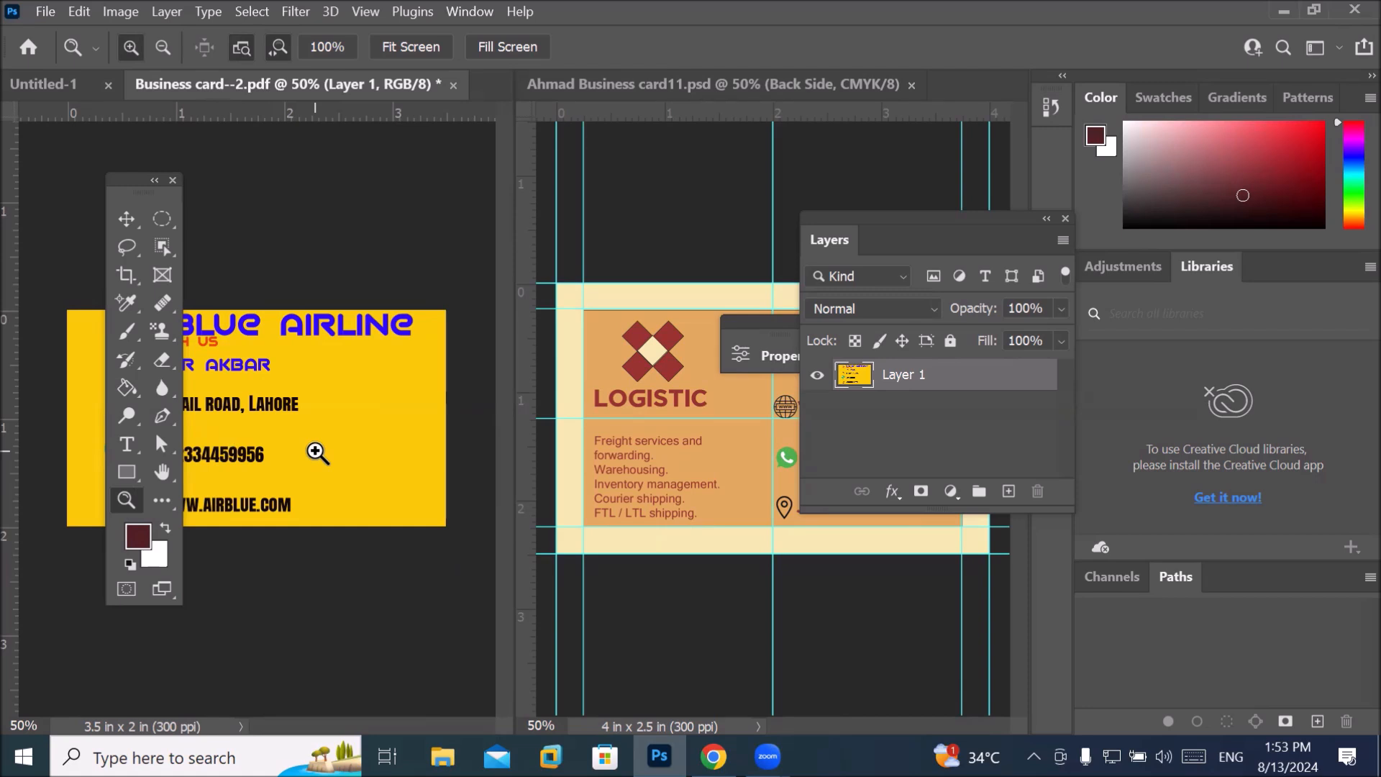
Arrange the open documents as 2-up Horizontal and switch the layout back to 2-up Vertical.
click(464, 11)
mouse_move(581, 36)
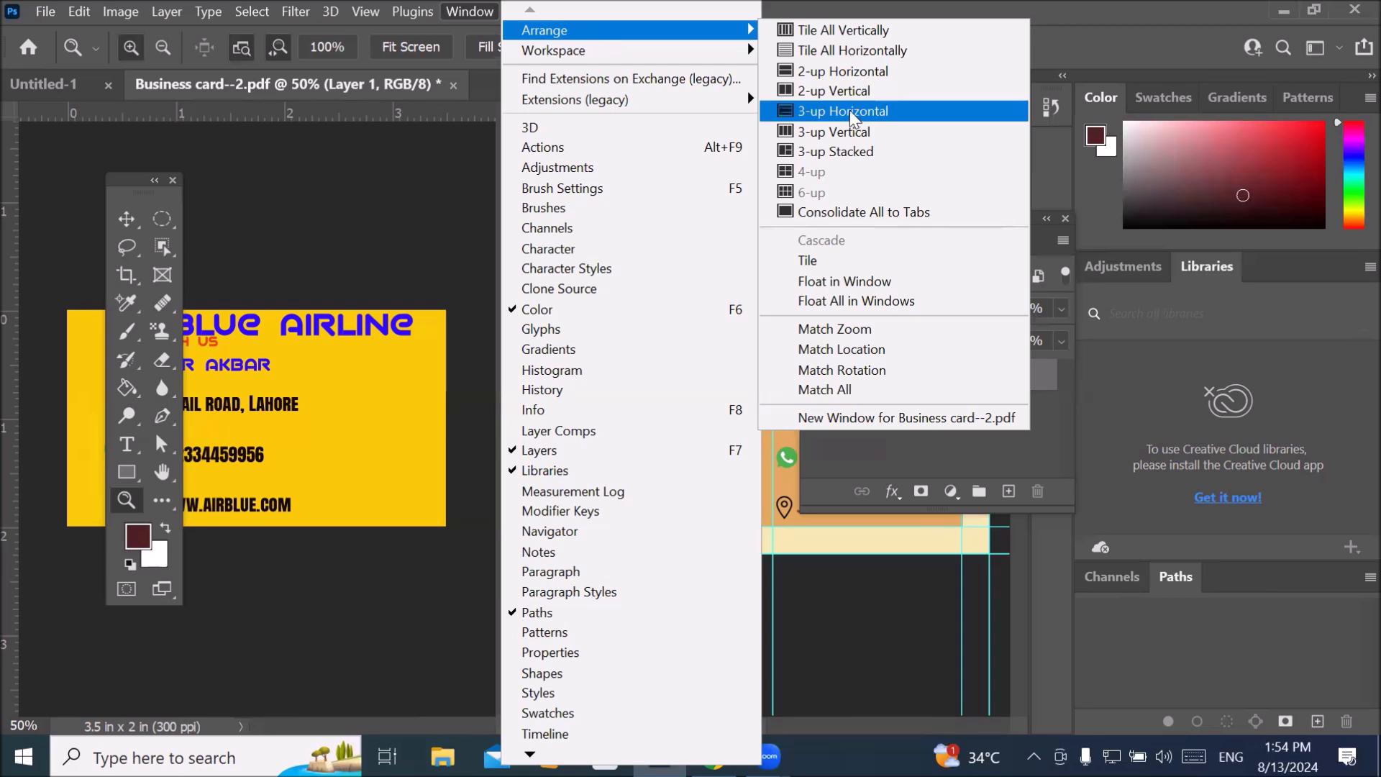
click(875, 77)
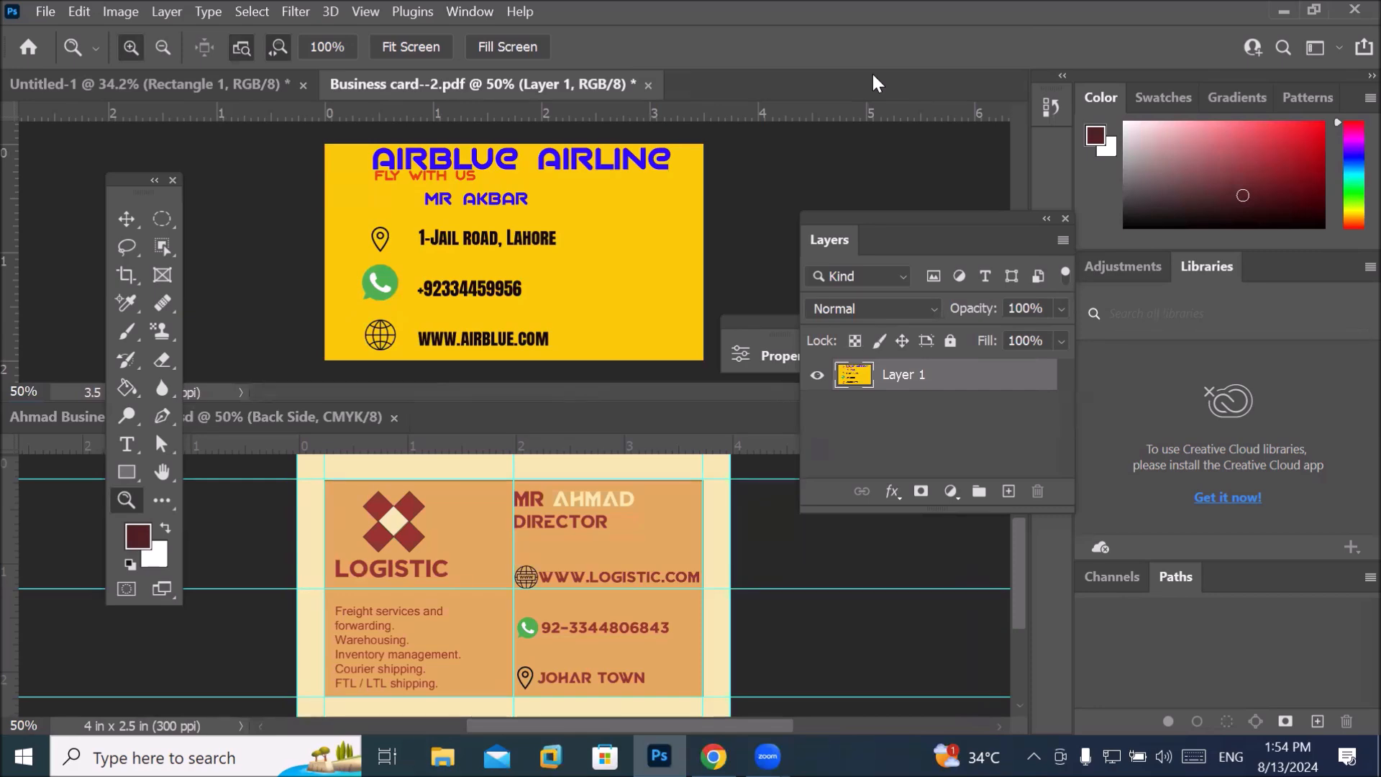
click(479, 13)
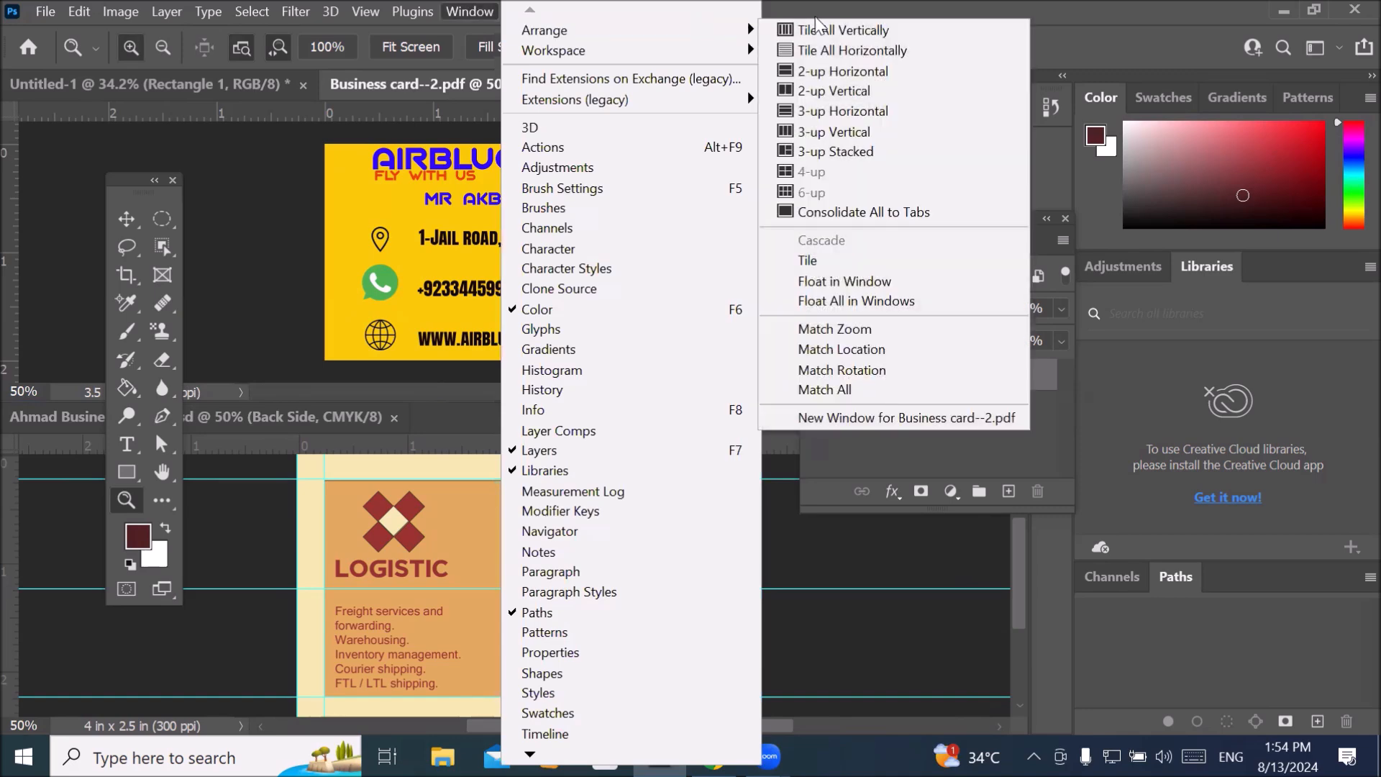
mouse_move(697, 30)
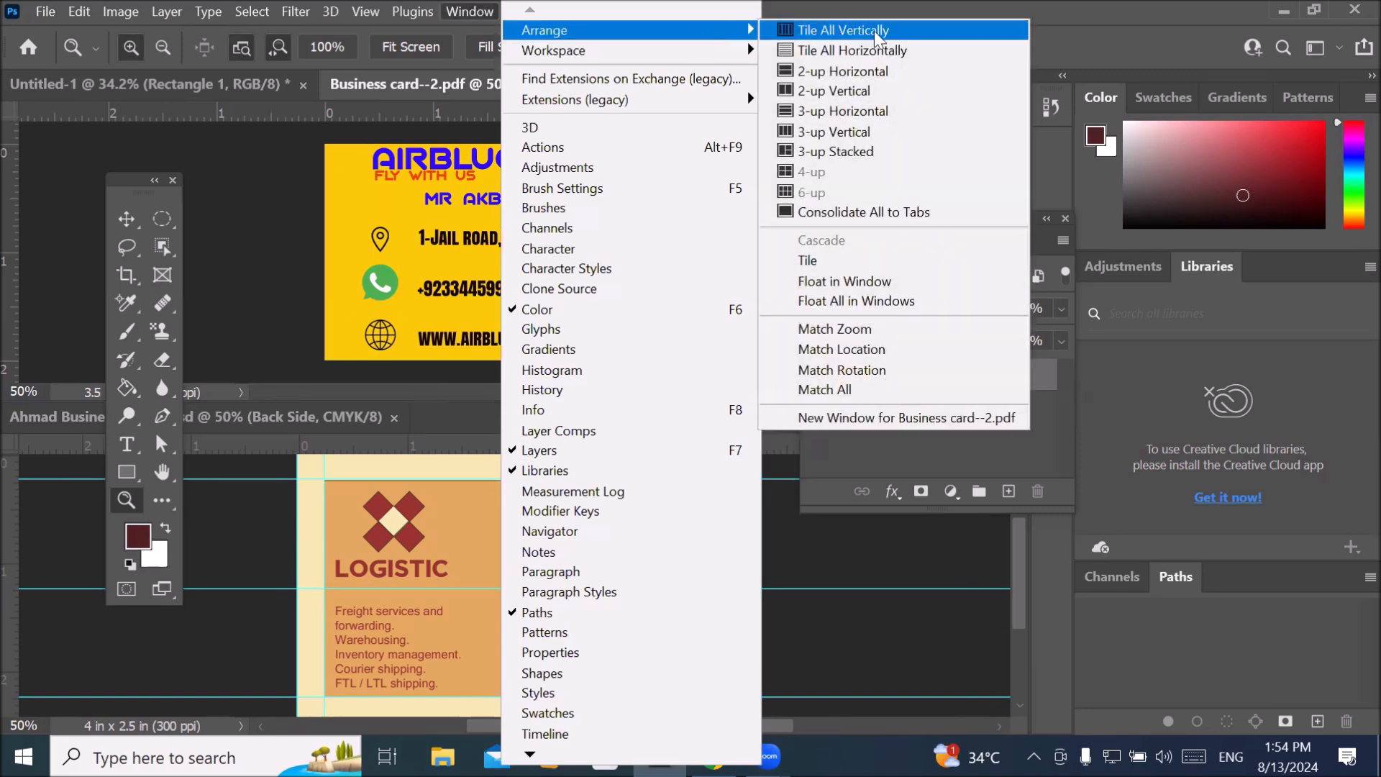
click(917, 92)
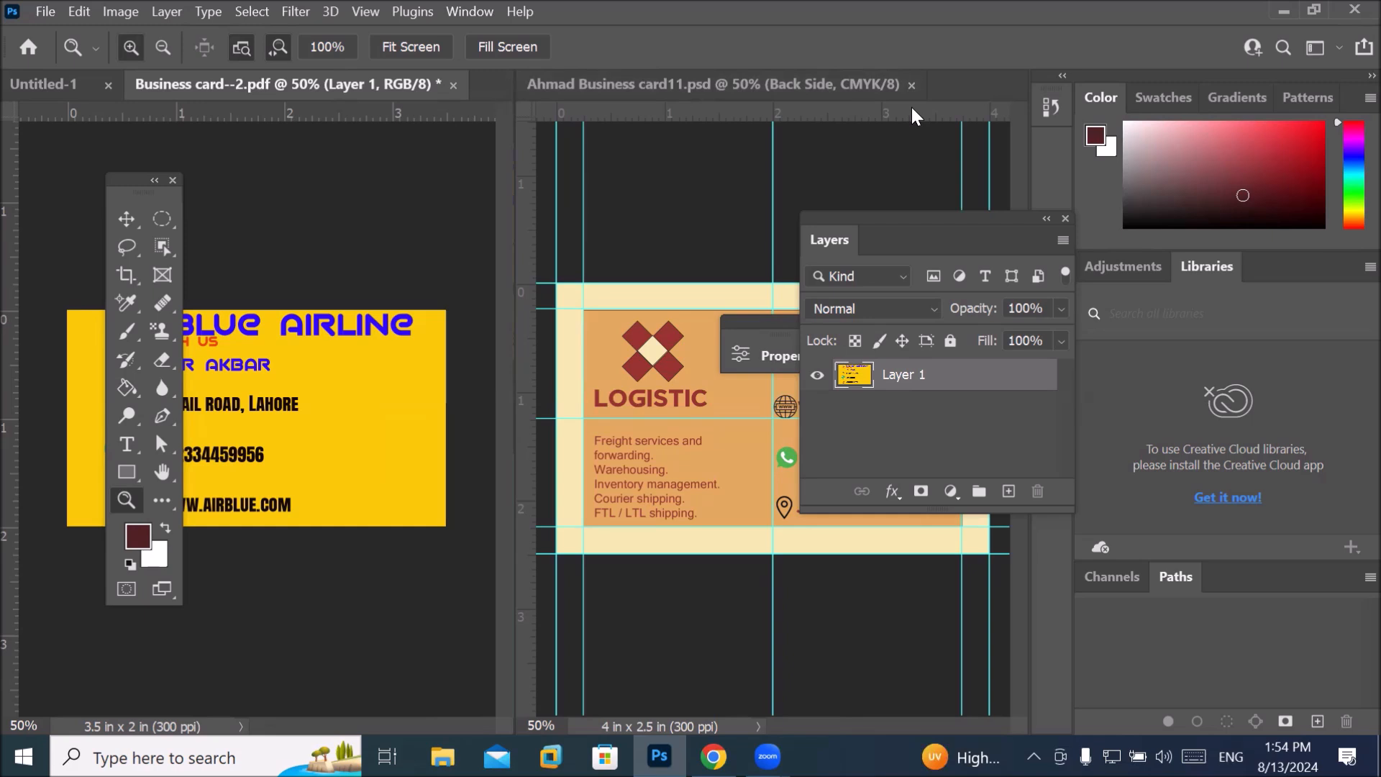
Copy the LOGO group from inside the Front Side group of the Logistic card, toggling its visibility off and on to identify it.
click(688, 358)
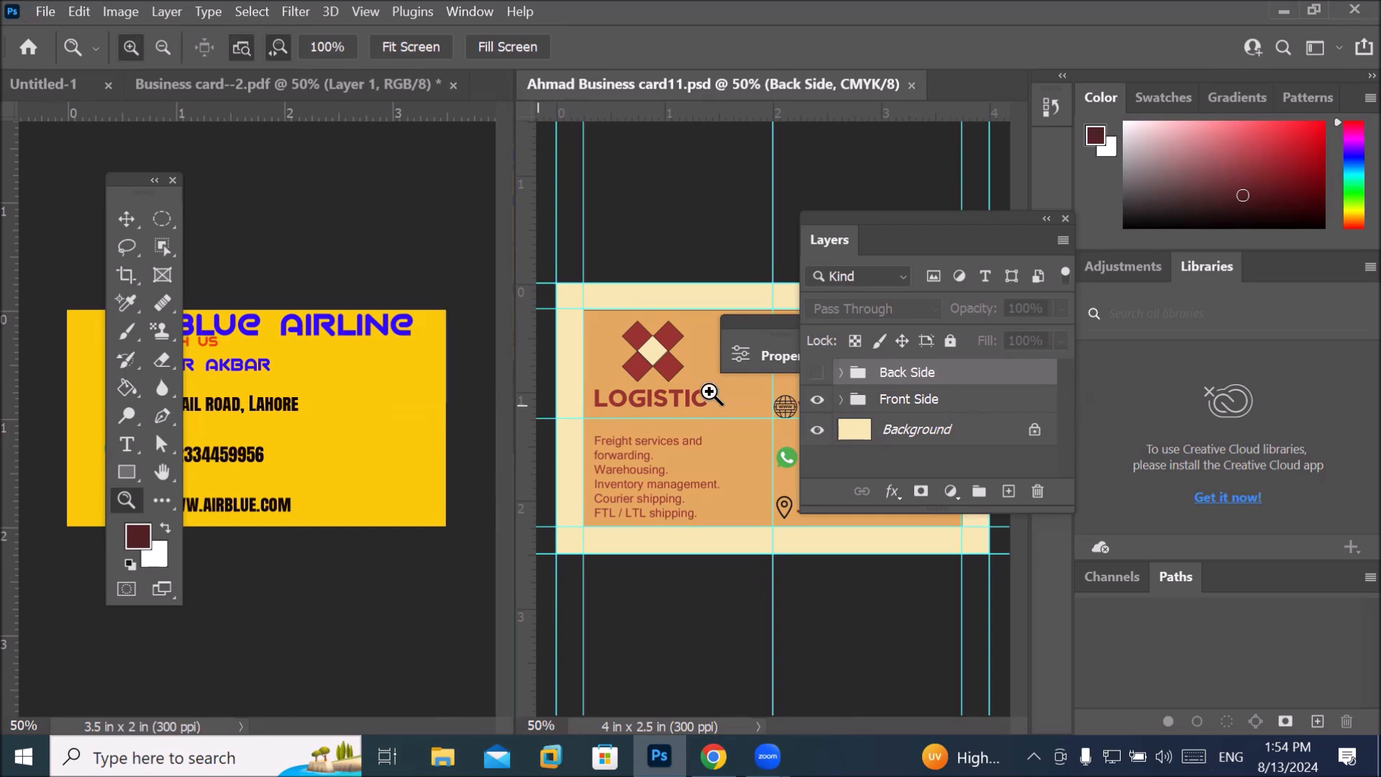
click(841, 399)
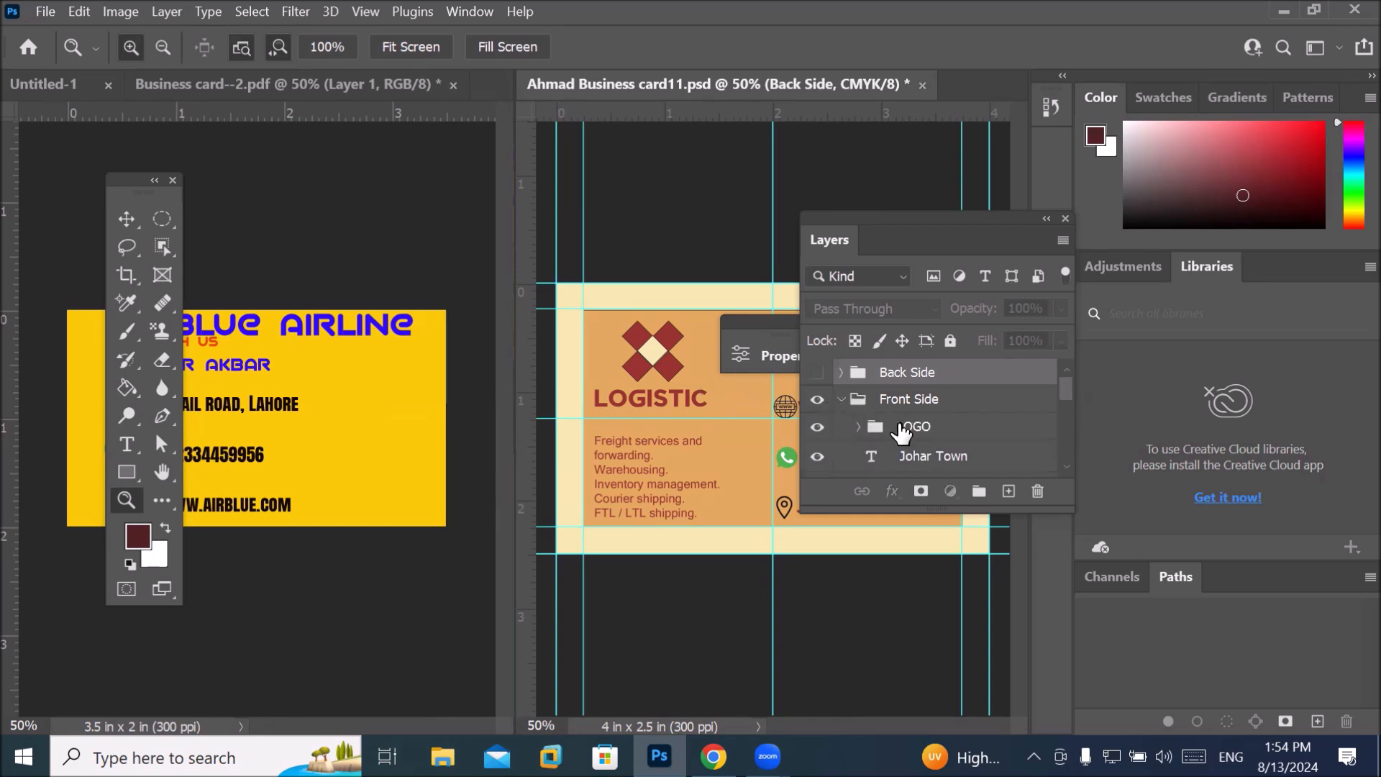
click(896, 427)
click(818, 429)
click(818, 429)
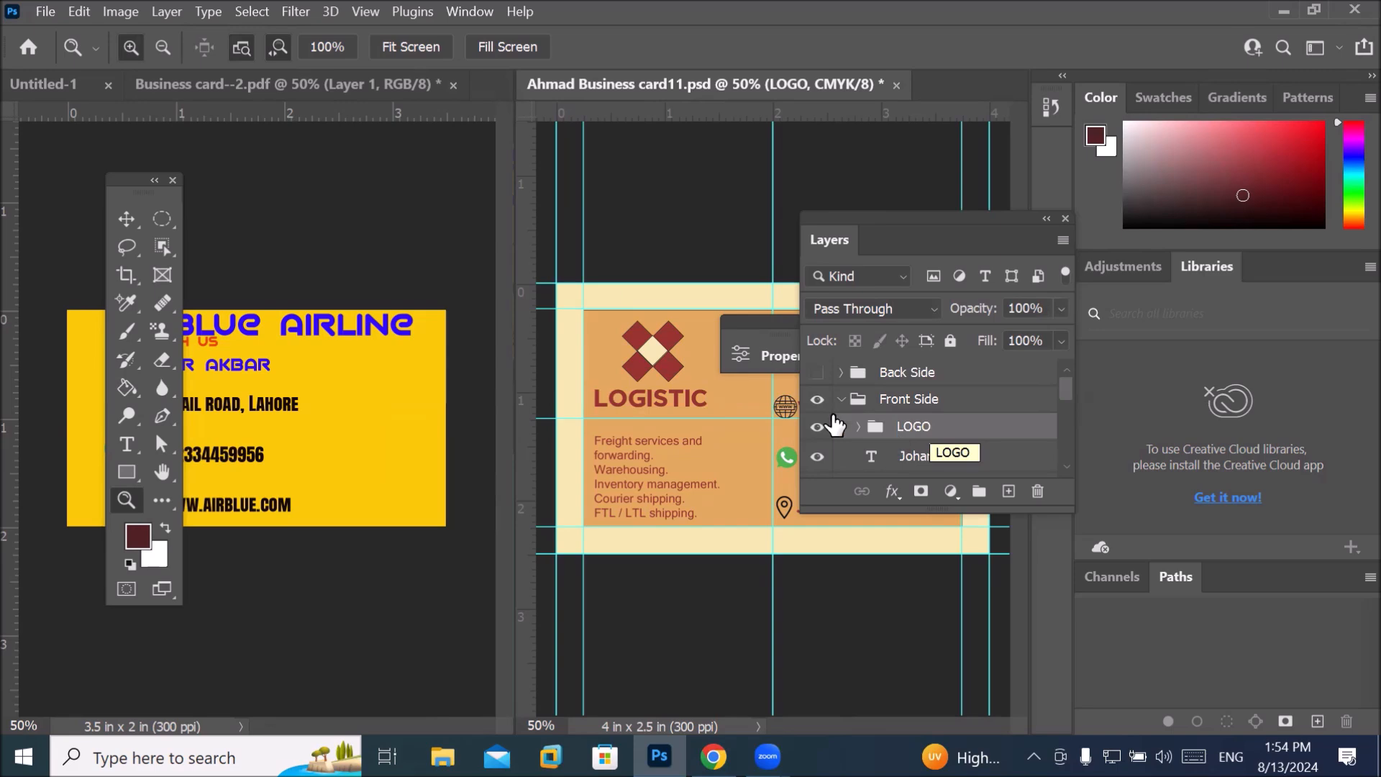
click(75, 12)
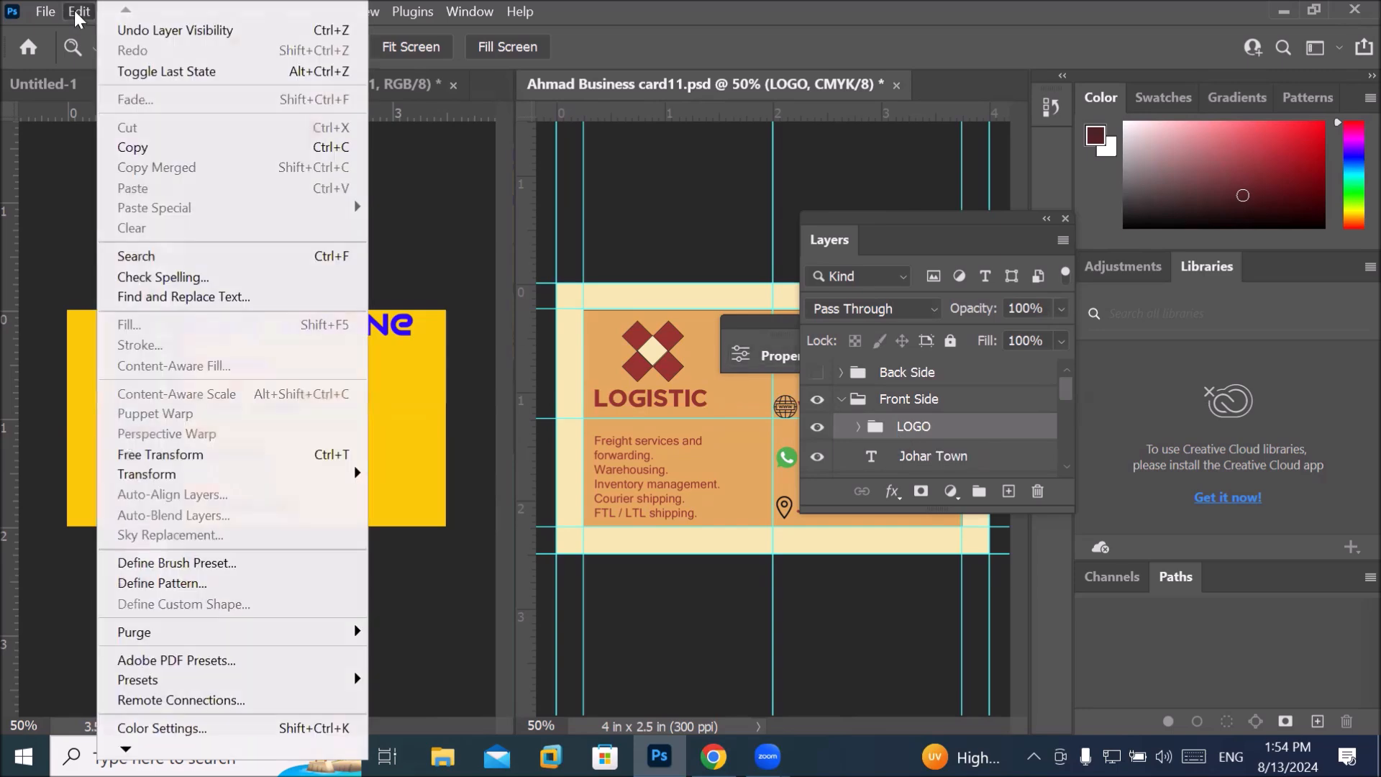
click(176, 152)
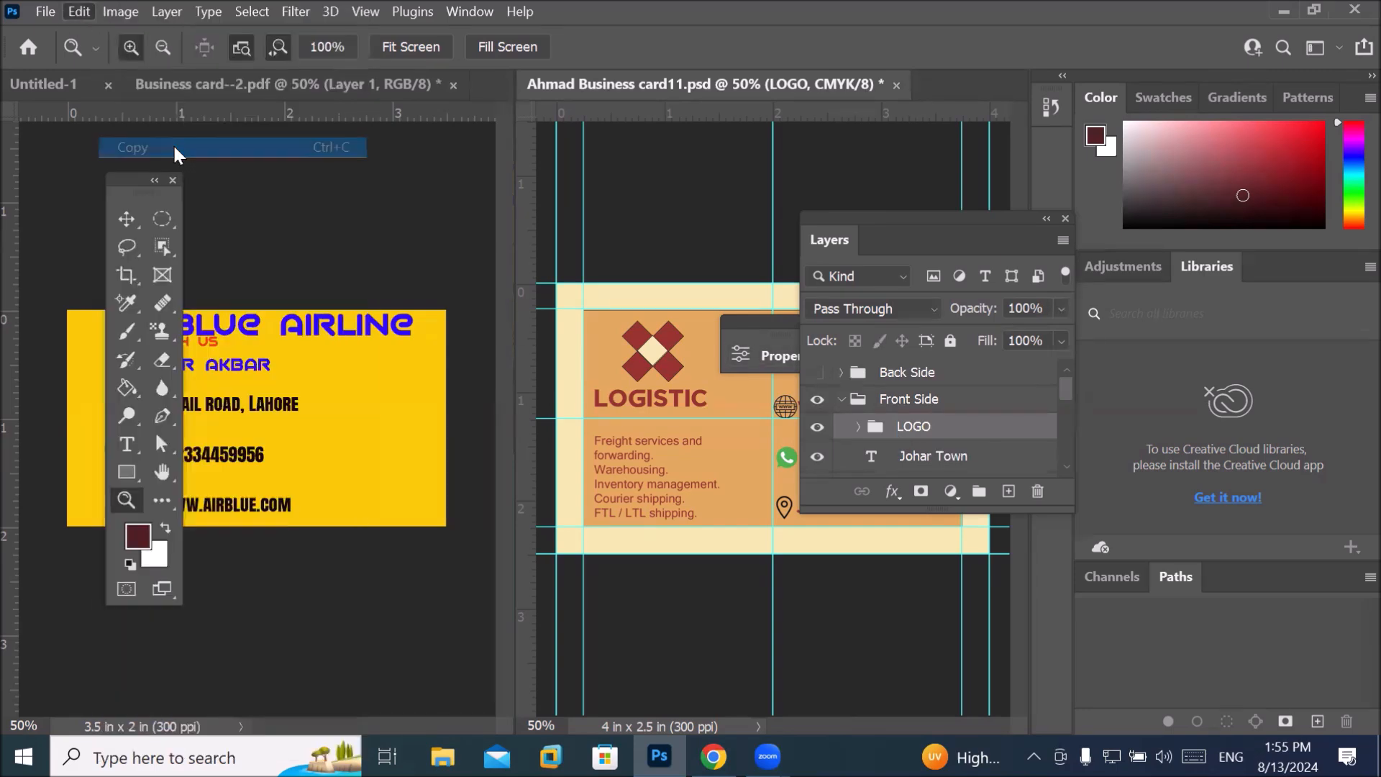
Paste the copied LOGO group into Business card--2.pdf.
click(369, 415)
click(78, 13)
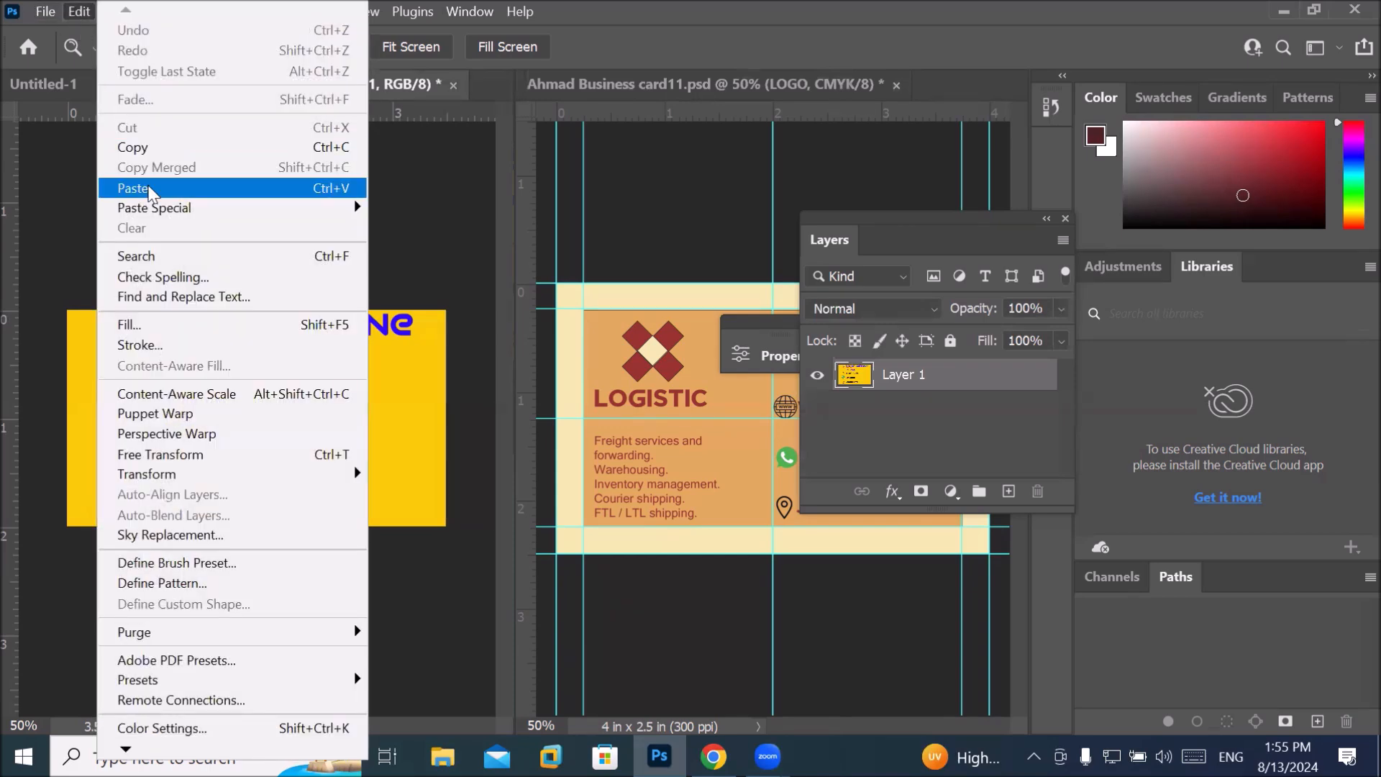
click(151, 188)
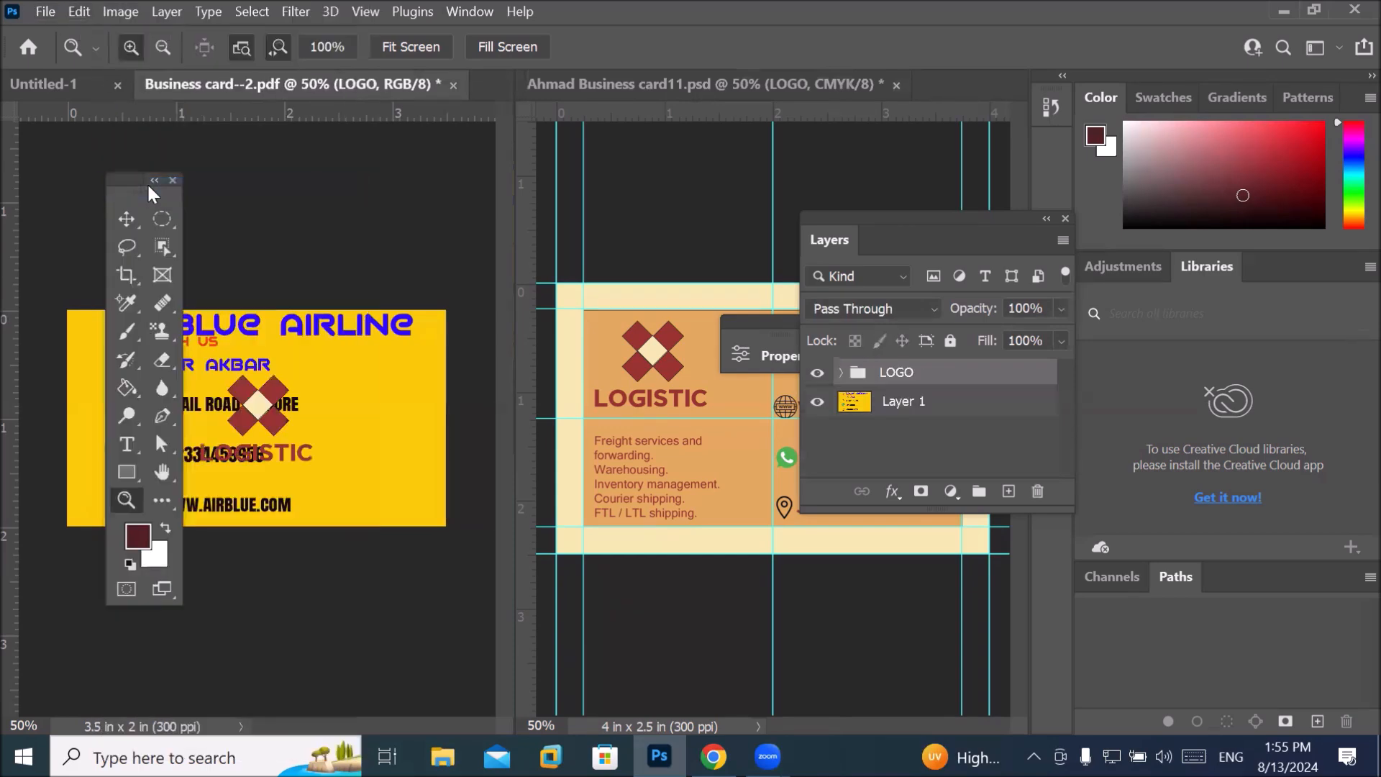
Set the Move tool's auto-select to Group and move the whole pasted logo to the empty right side of the Airblue card.
click(126, 219)
drag(264, 406, 382, 403)
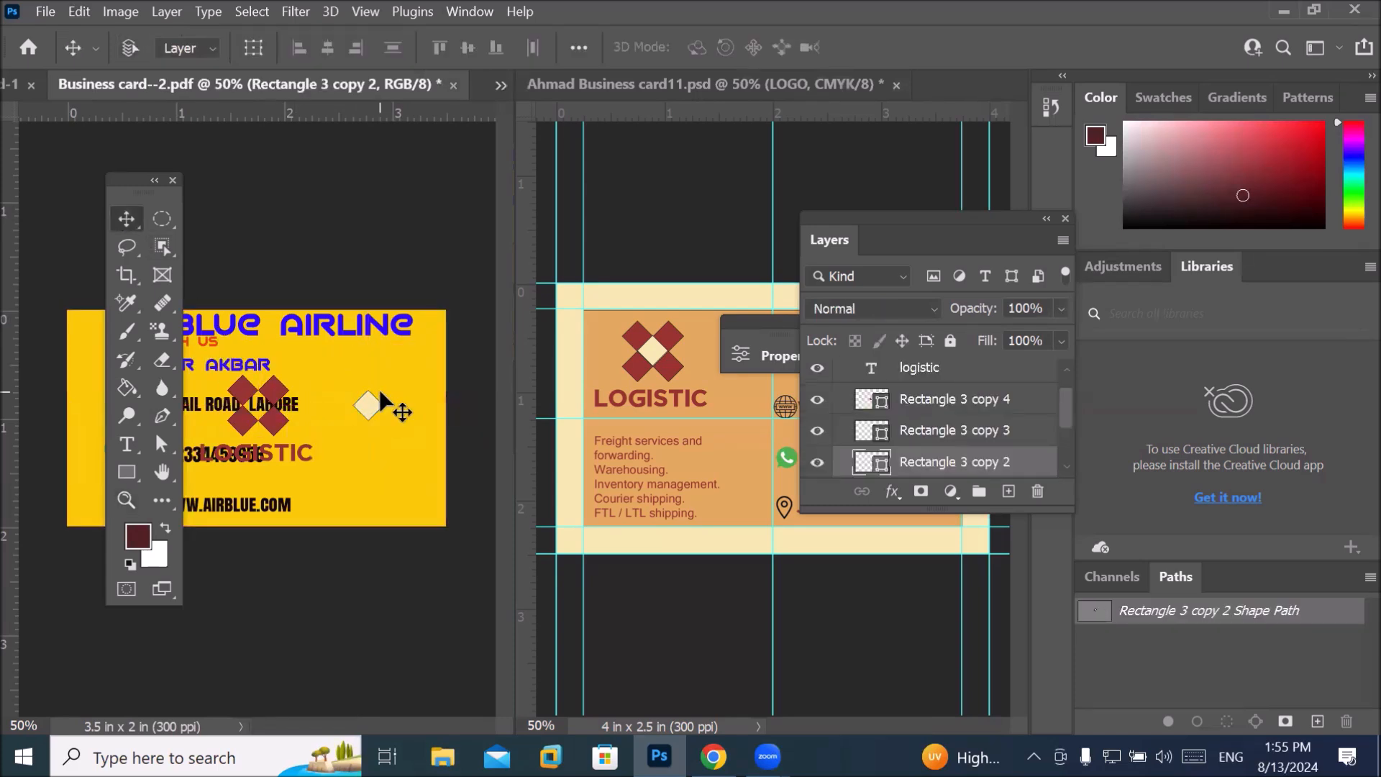
key(ctrl+z)
click(211, 49)
click(177, 68)
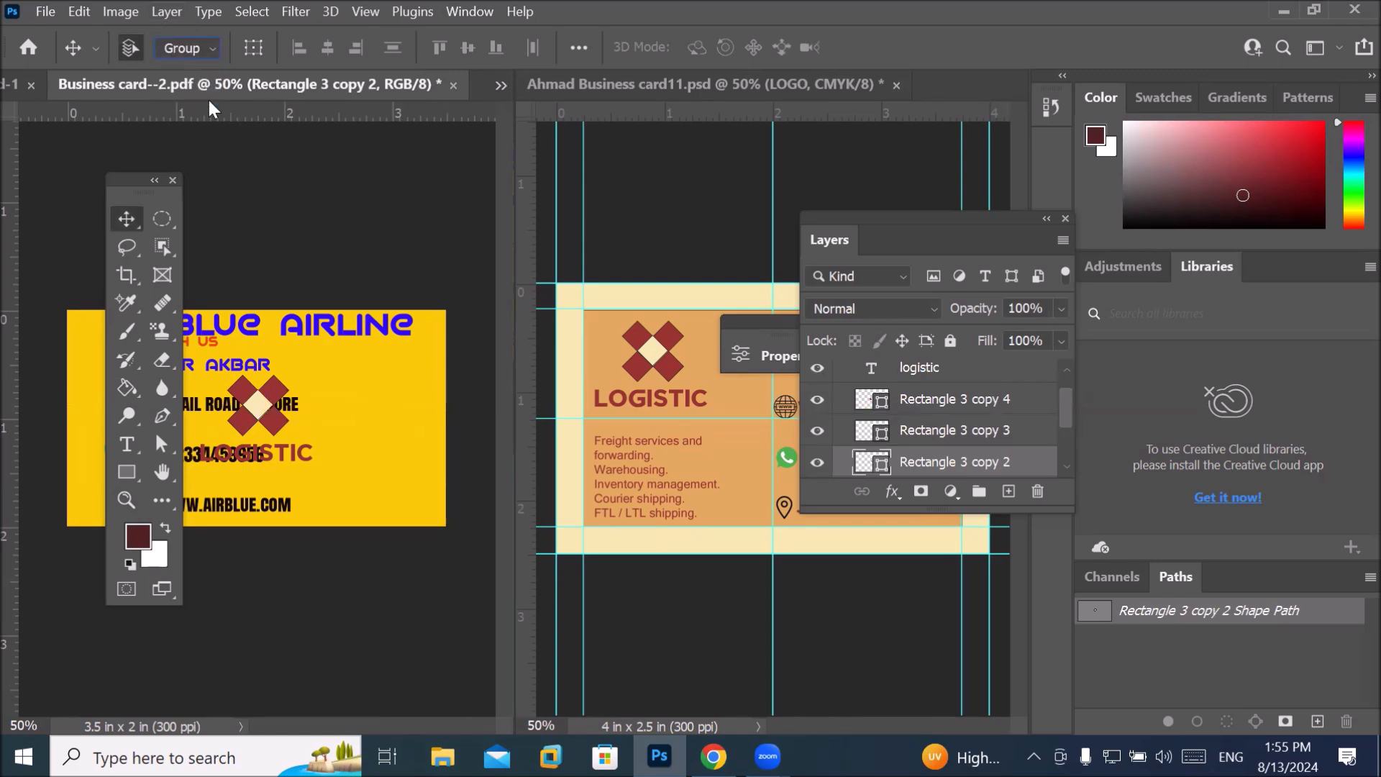
click(262, 407)
drag(259, 398, 373, 377)
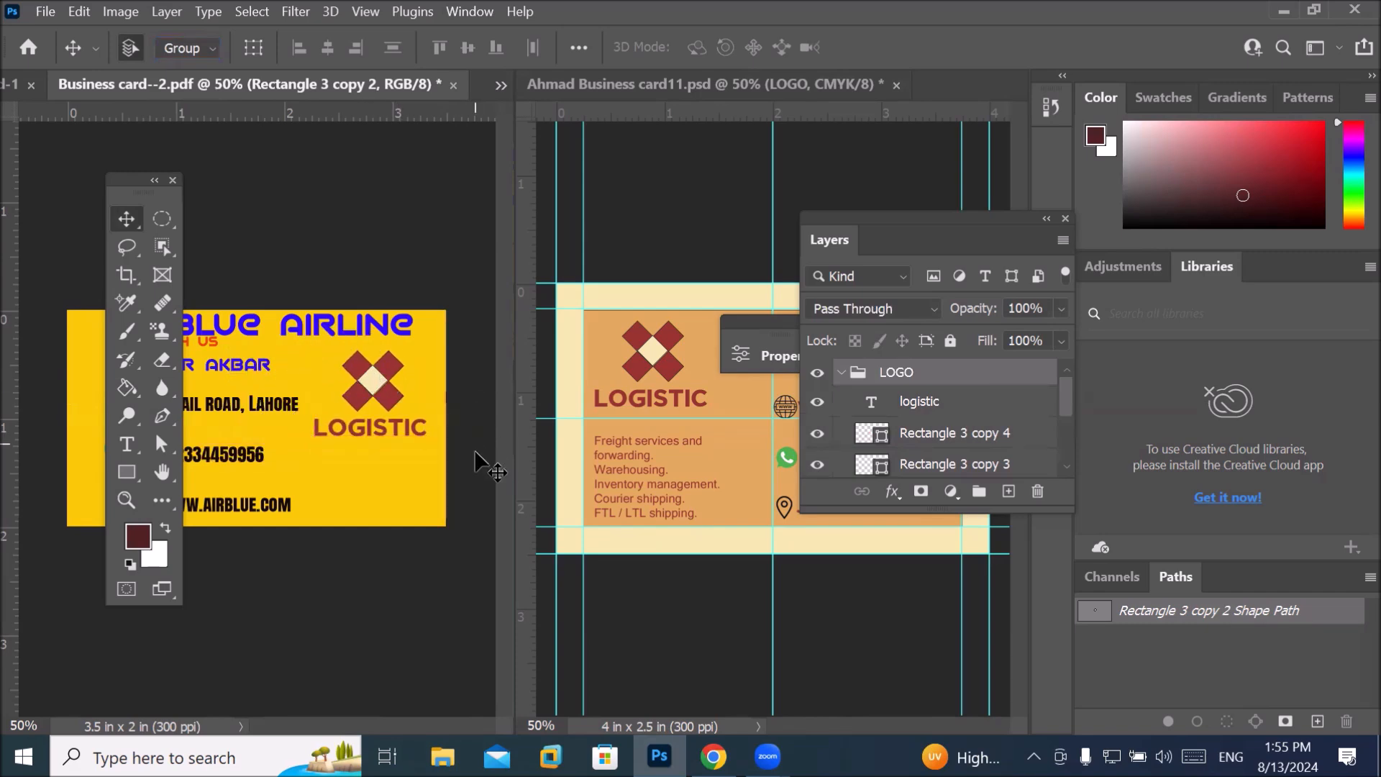
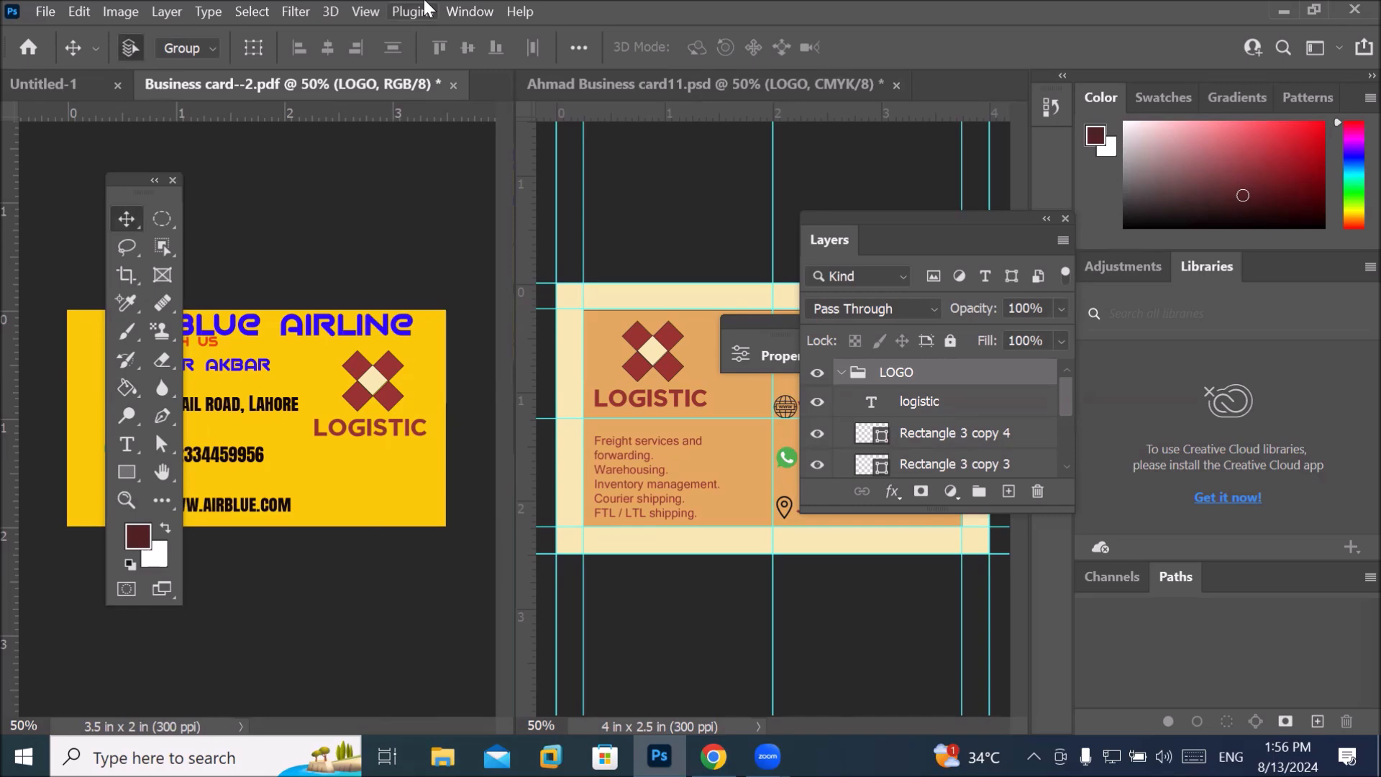
Consolidate all open documents into tabs.
click(482, 12)
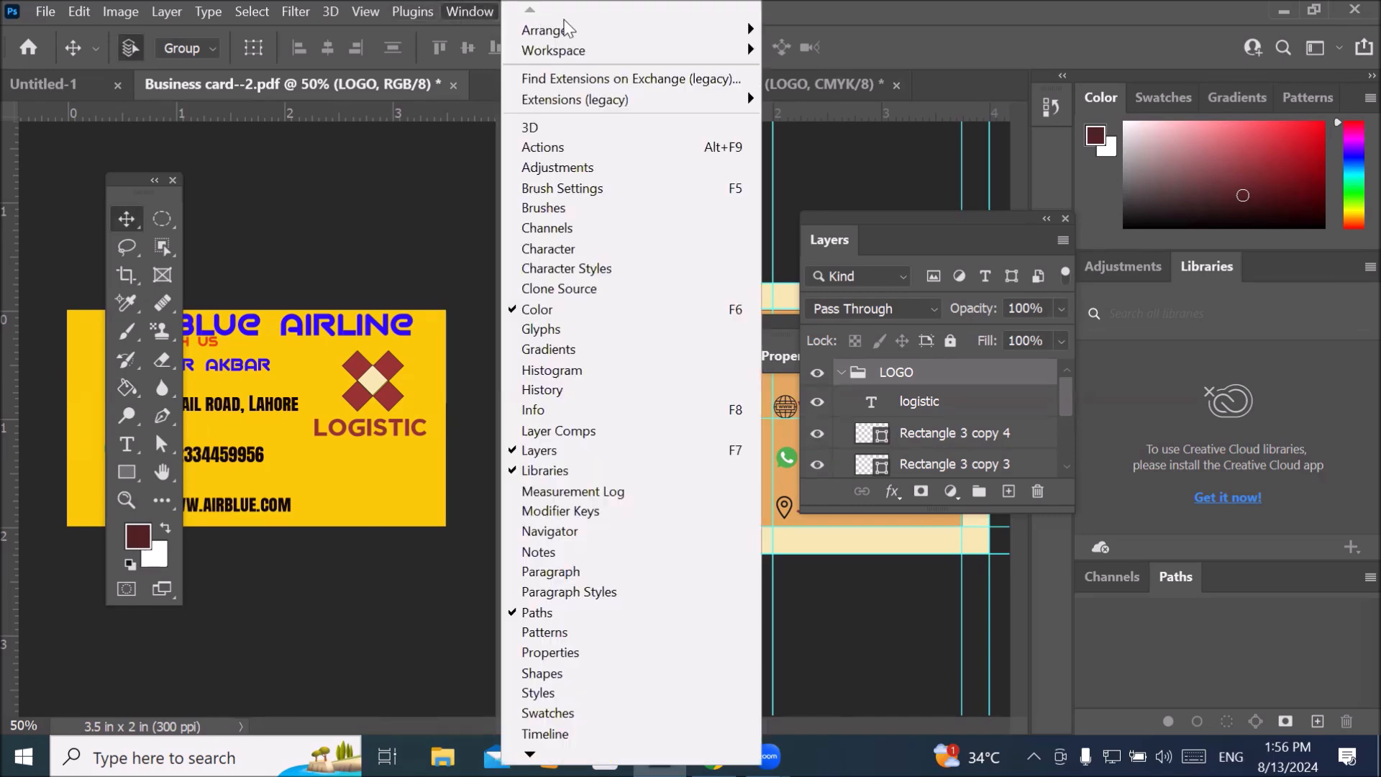
mouse_move(568, 30)
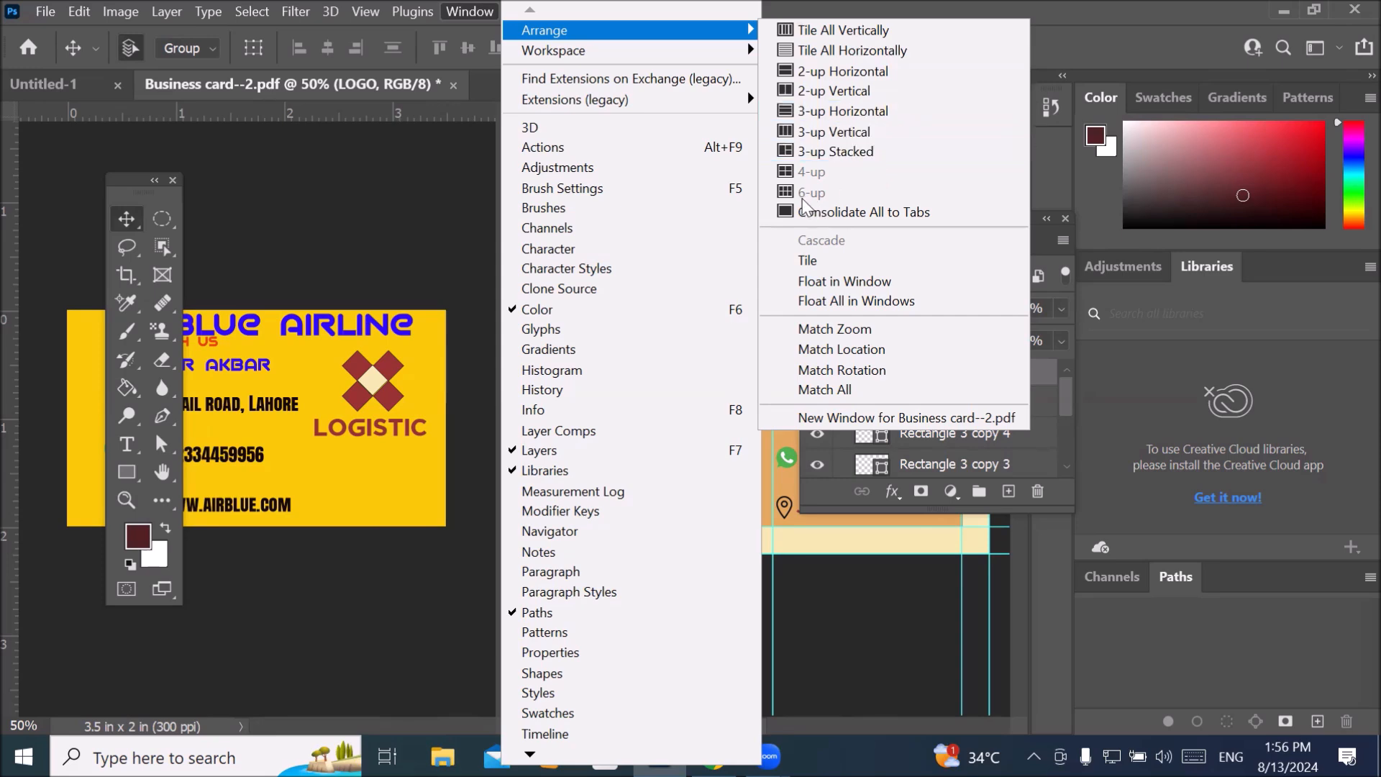
click(832, 210)
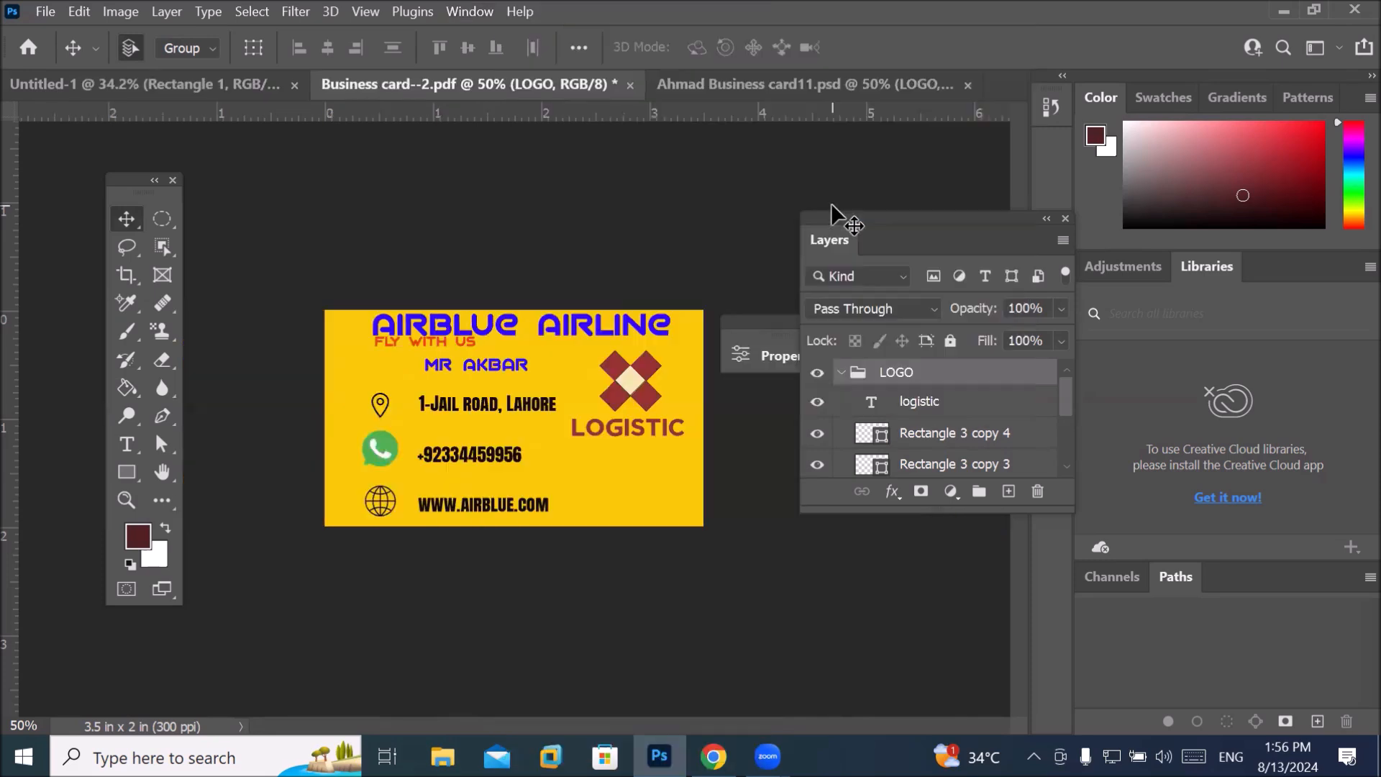
Switch back and forth between the tabbed documents to view each one, finishing on the Logistic card.
click(768, 82)
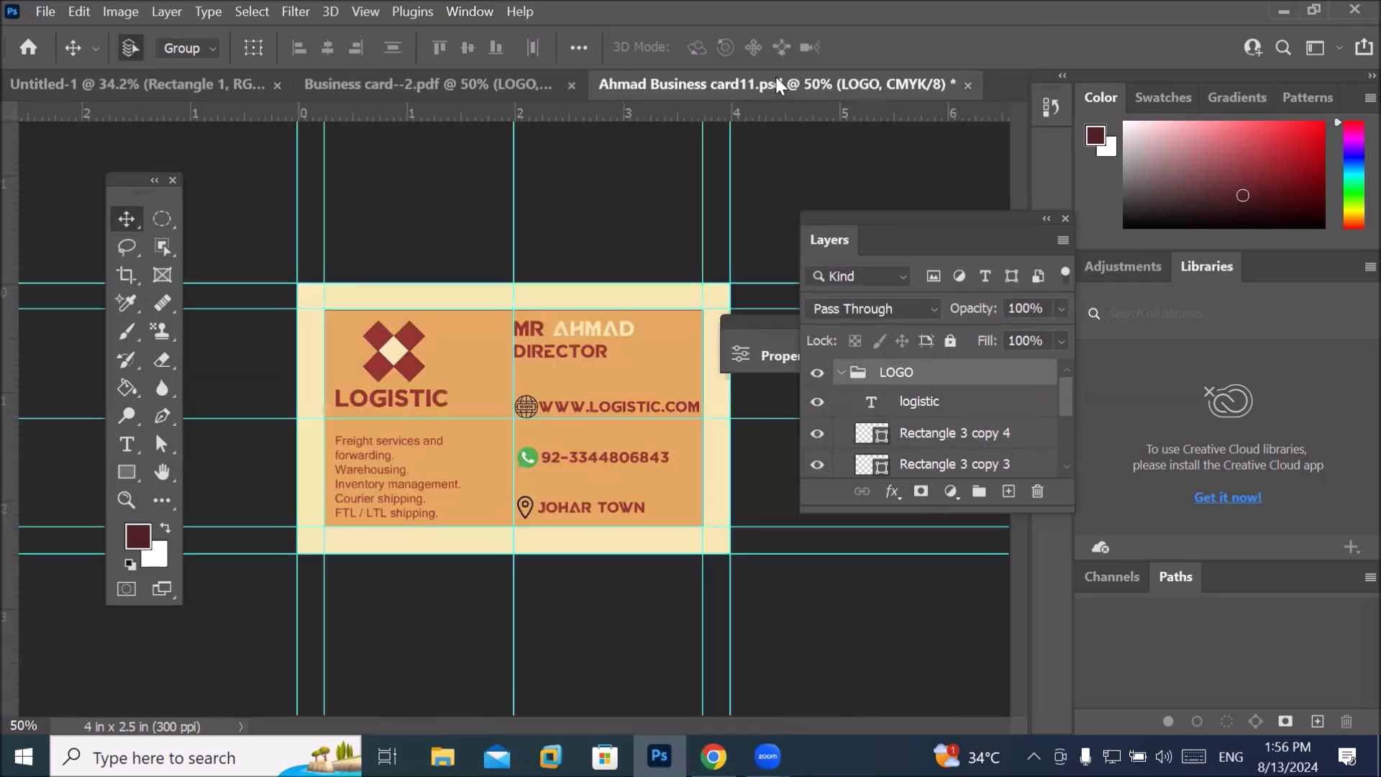
click(460, 83)
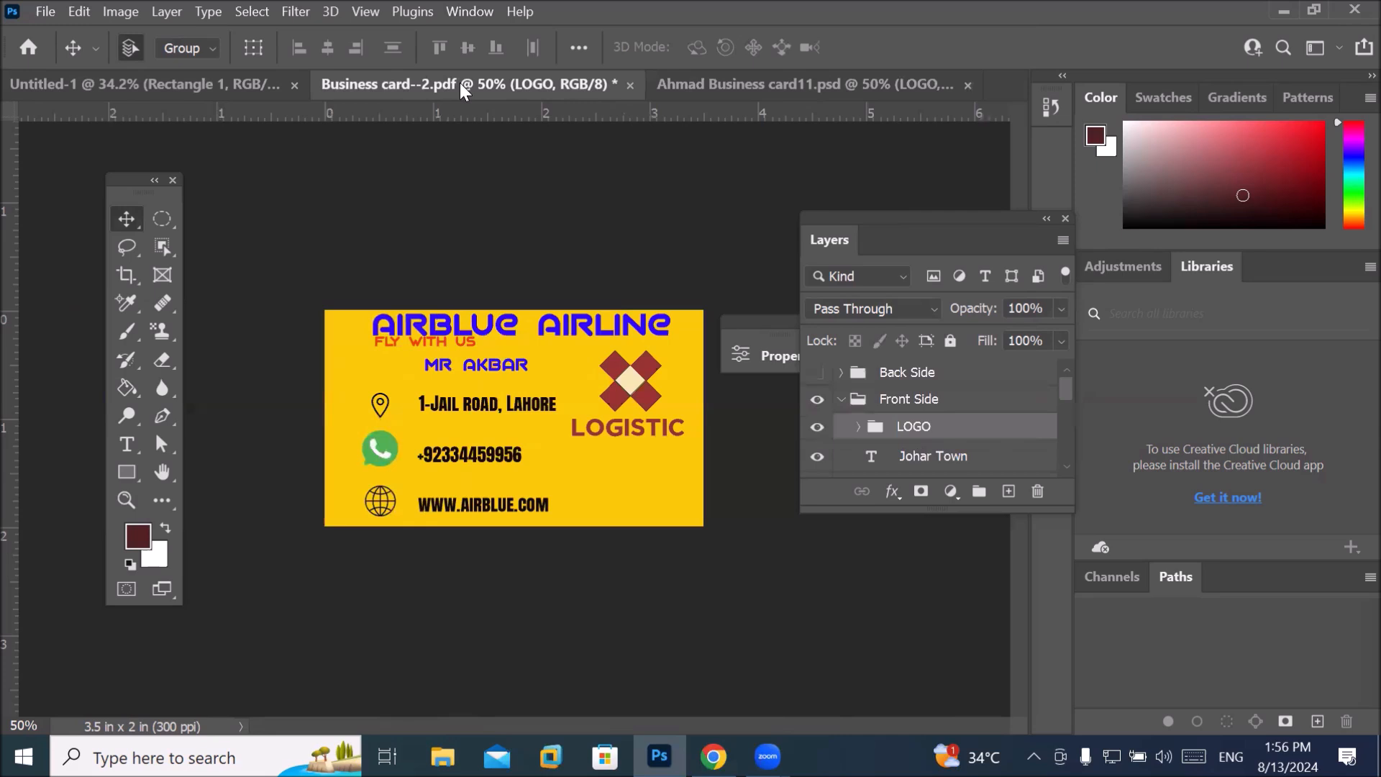
click(754, 81)
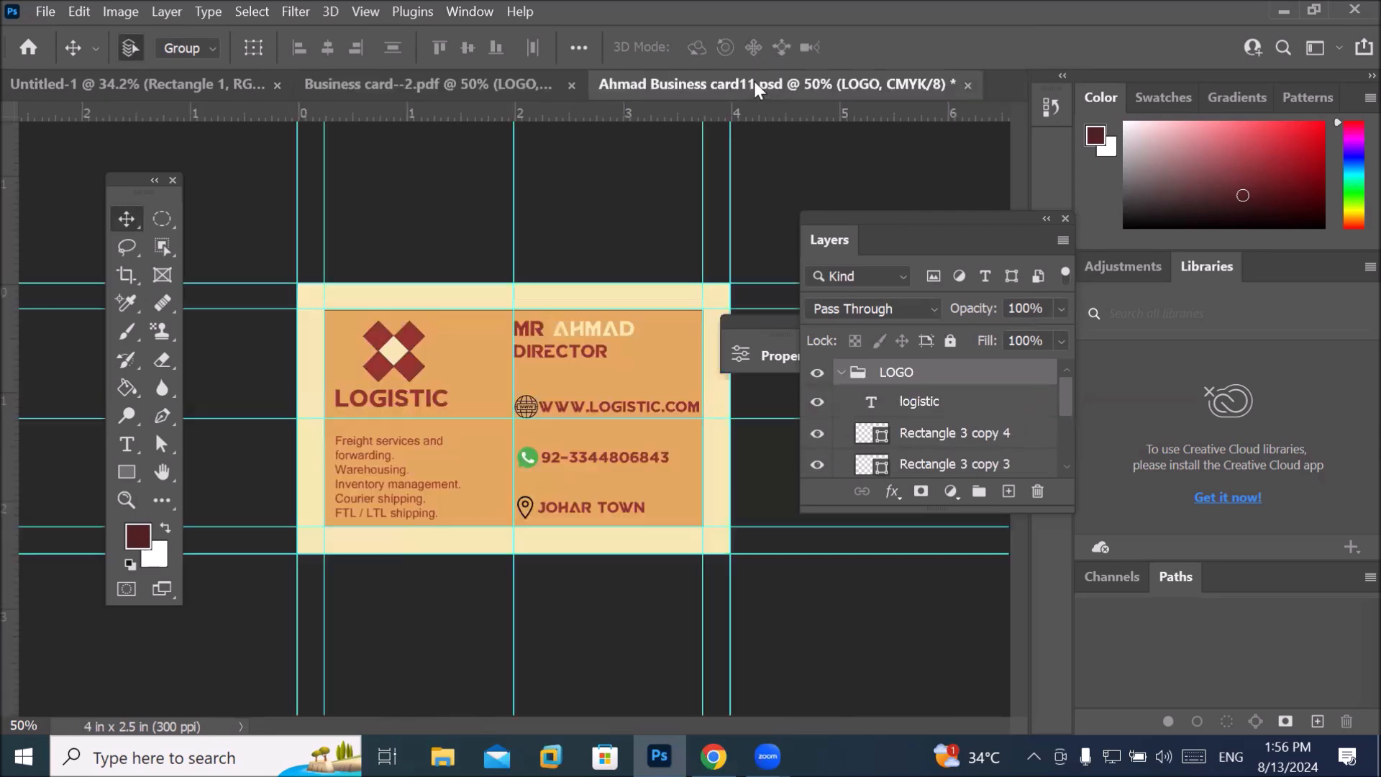
click(490, 82)
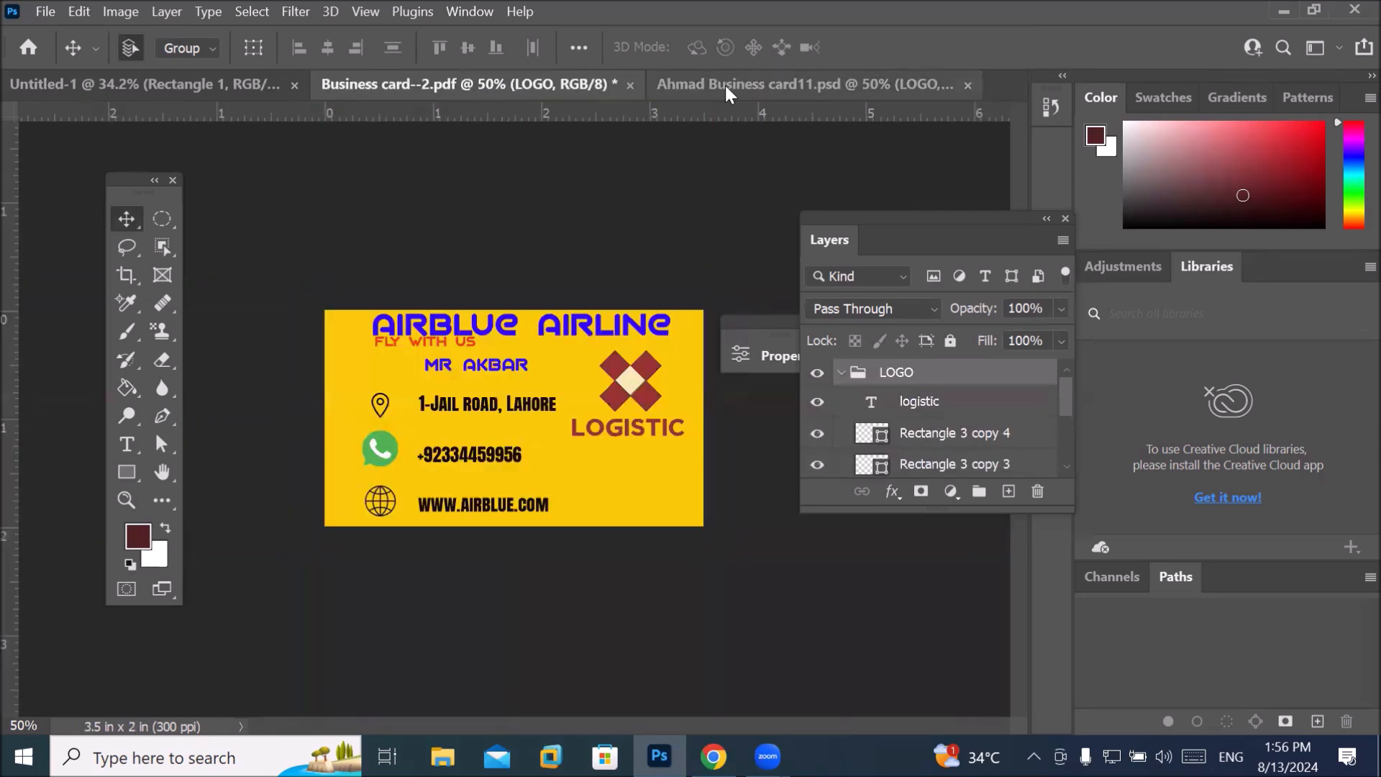
click(695, 86)
click(515, 80)
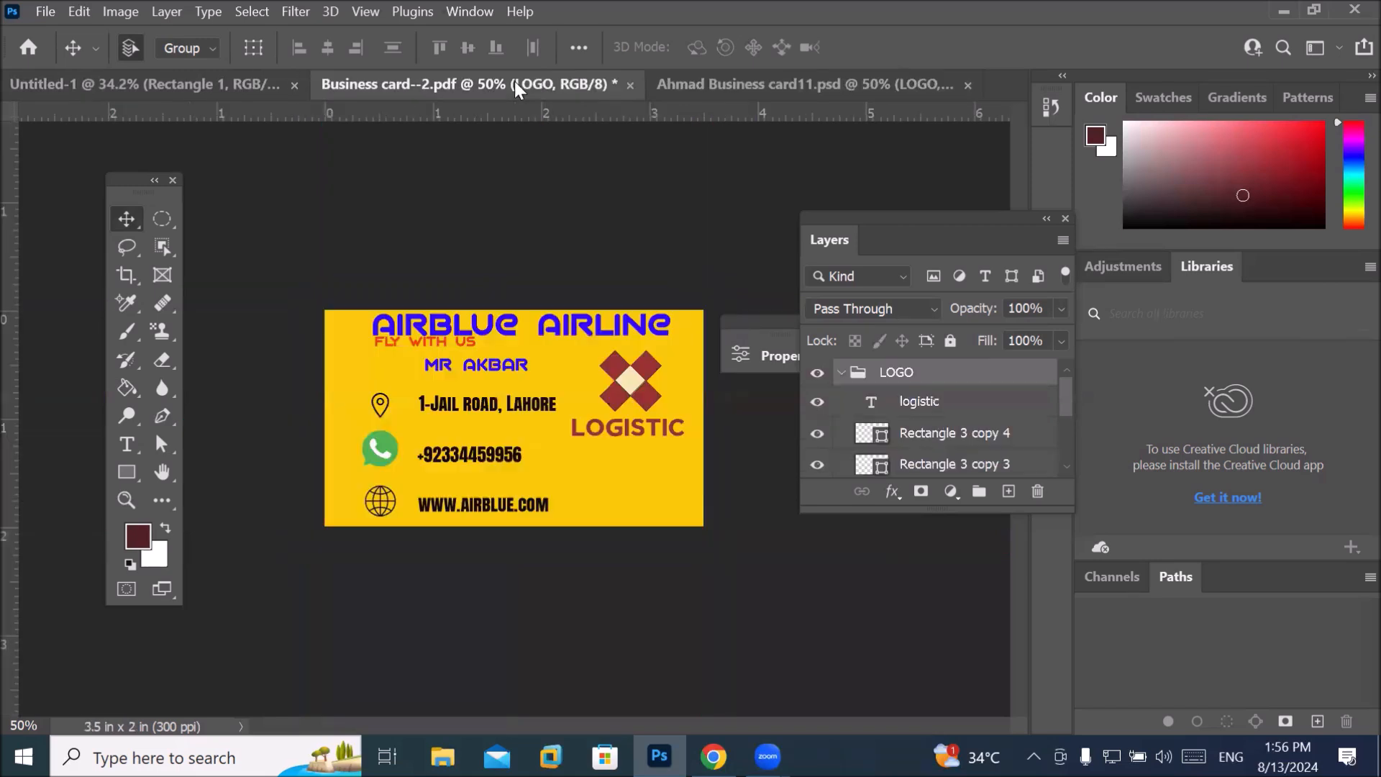
click(184, 79)
click(370, 85)
click(727, 85)
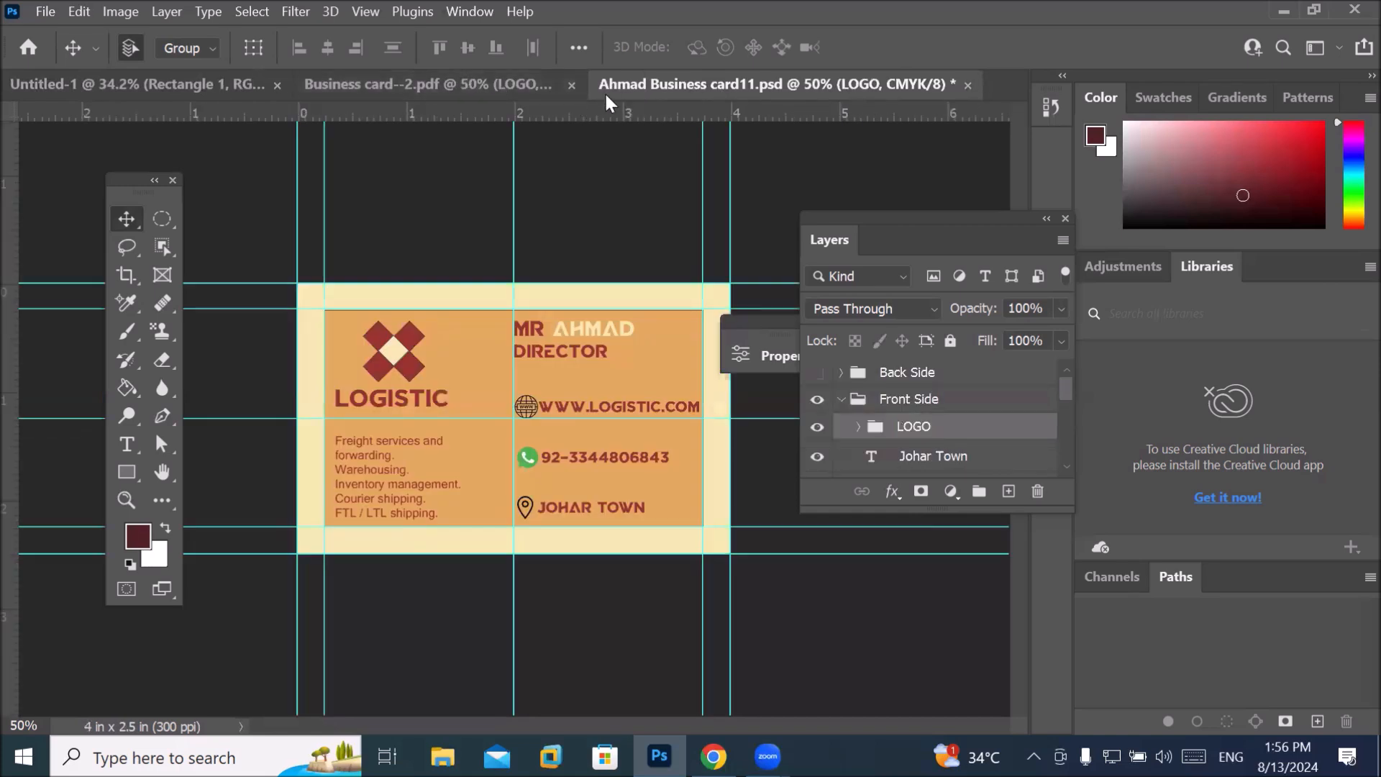
Arrange the documents as 2-up Vertical with the Logistic card active.
click(471, 9)
mouse_move(627, 36)
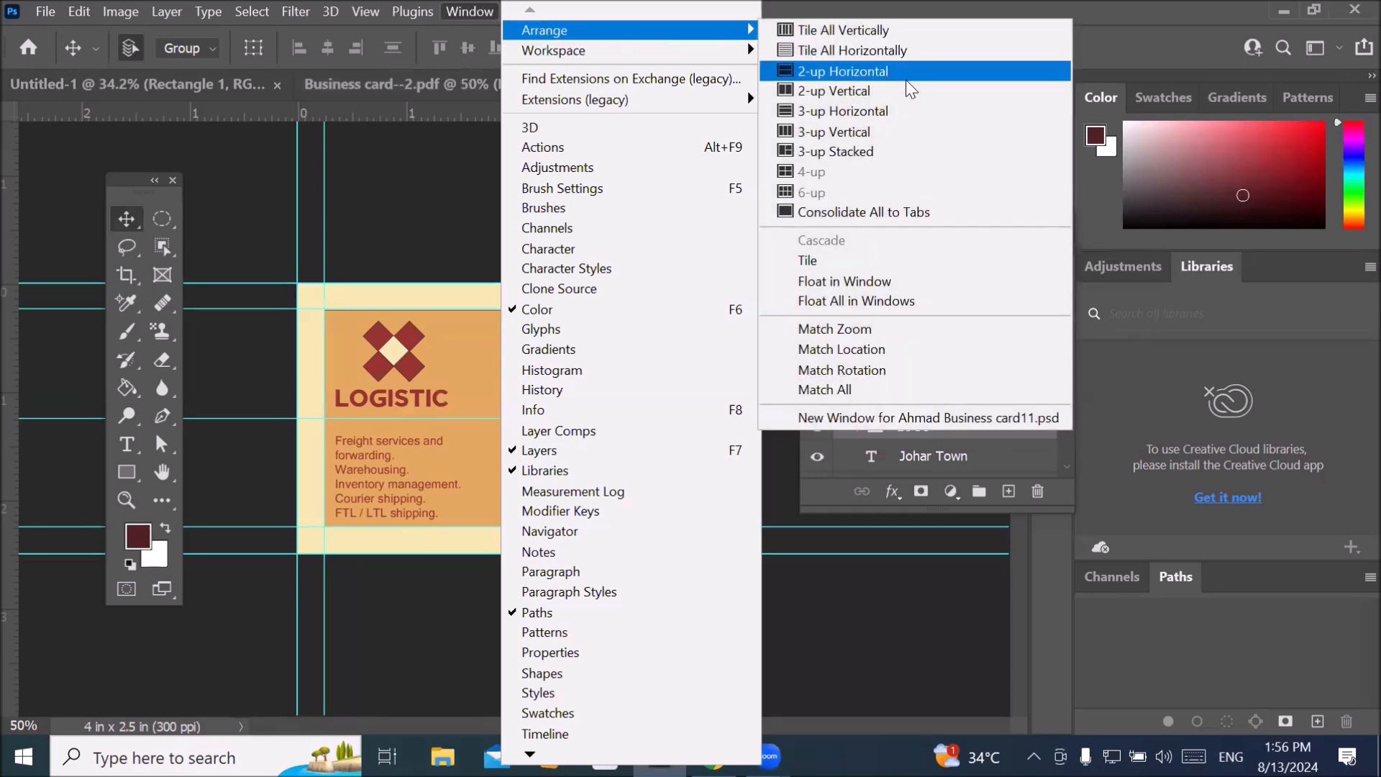
click(913, 89)
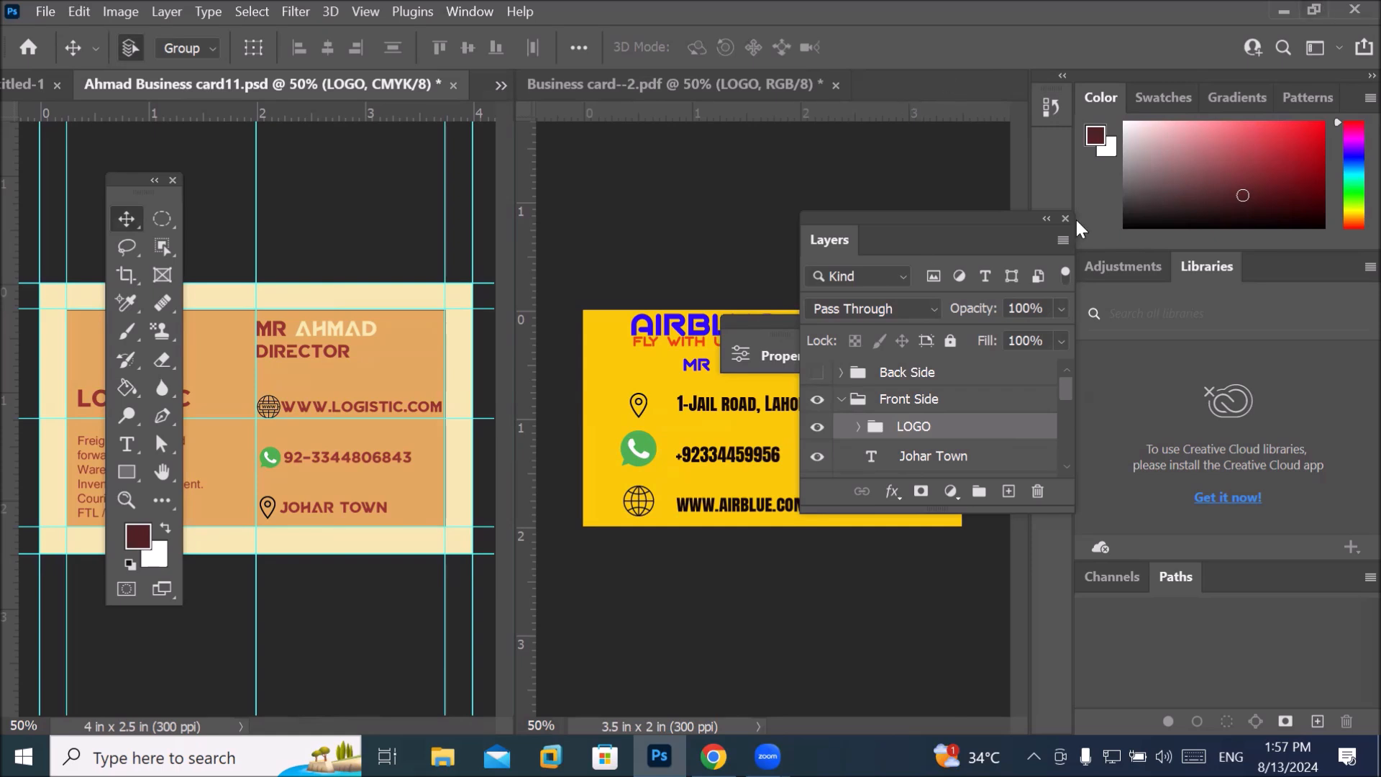
Rotate only the Logistic card's view with the Rotate View tool to about 178° and 135°, and reset the view.
click(412, 298)
click(159, 473)
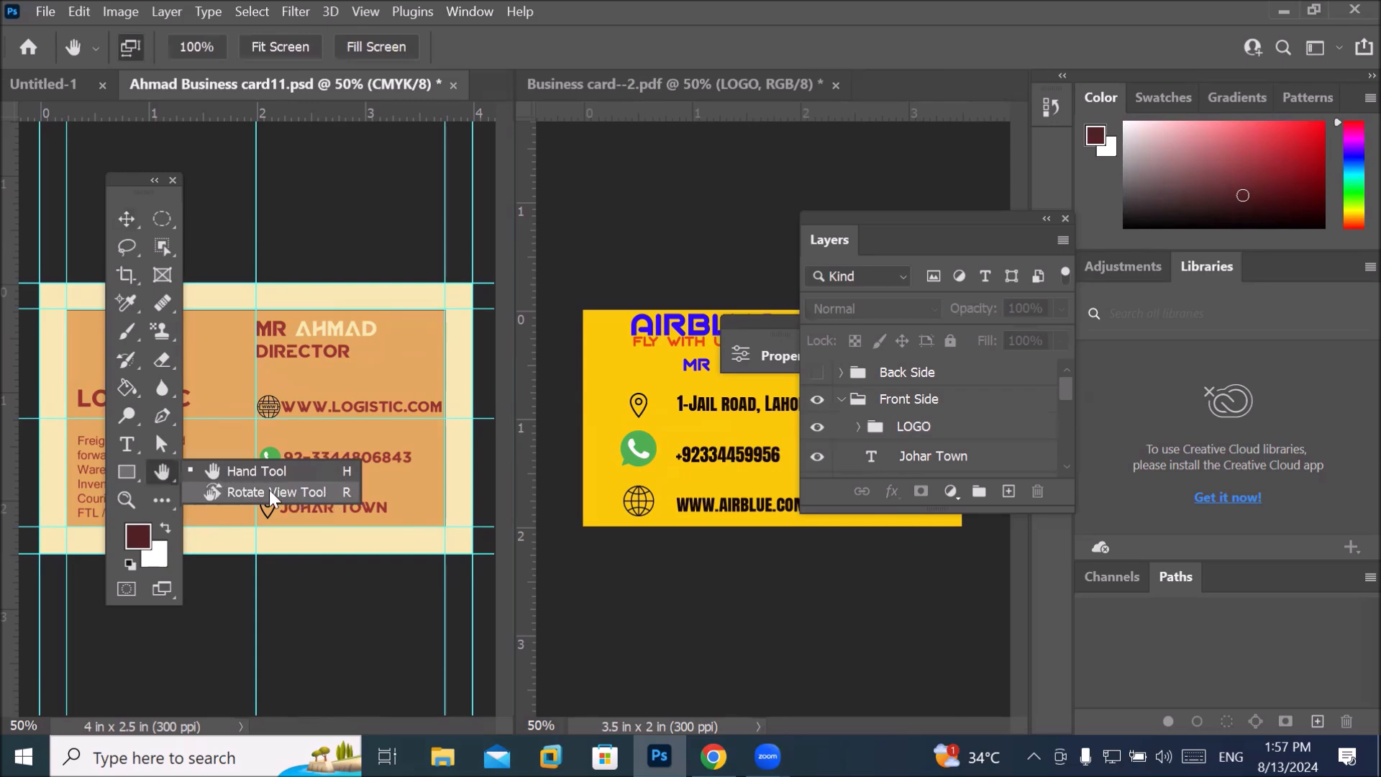
click(163, 470)
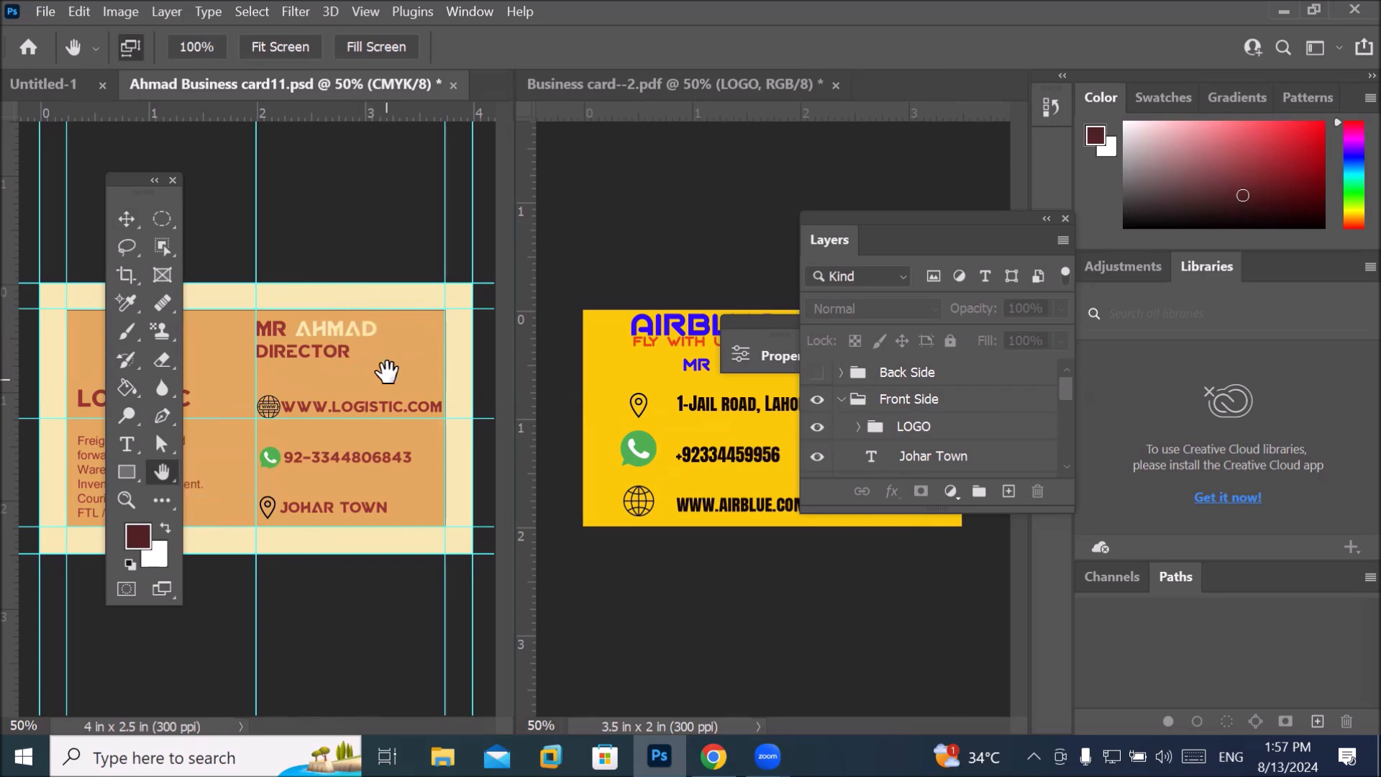
key(r)
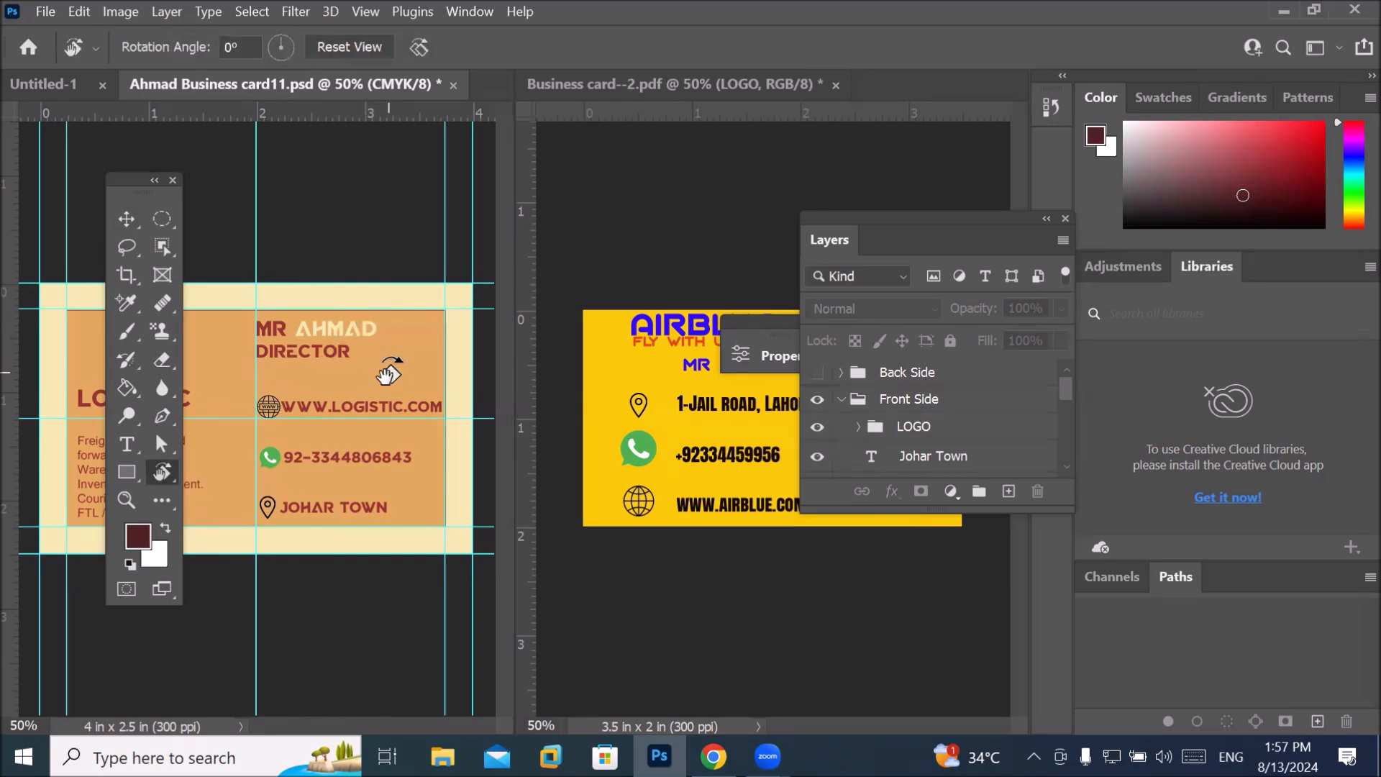
drag(428, 327, 159, 471)
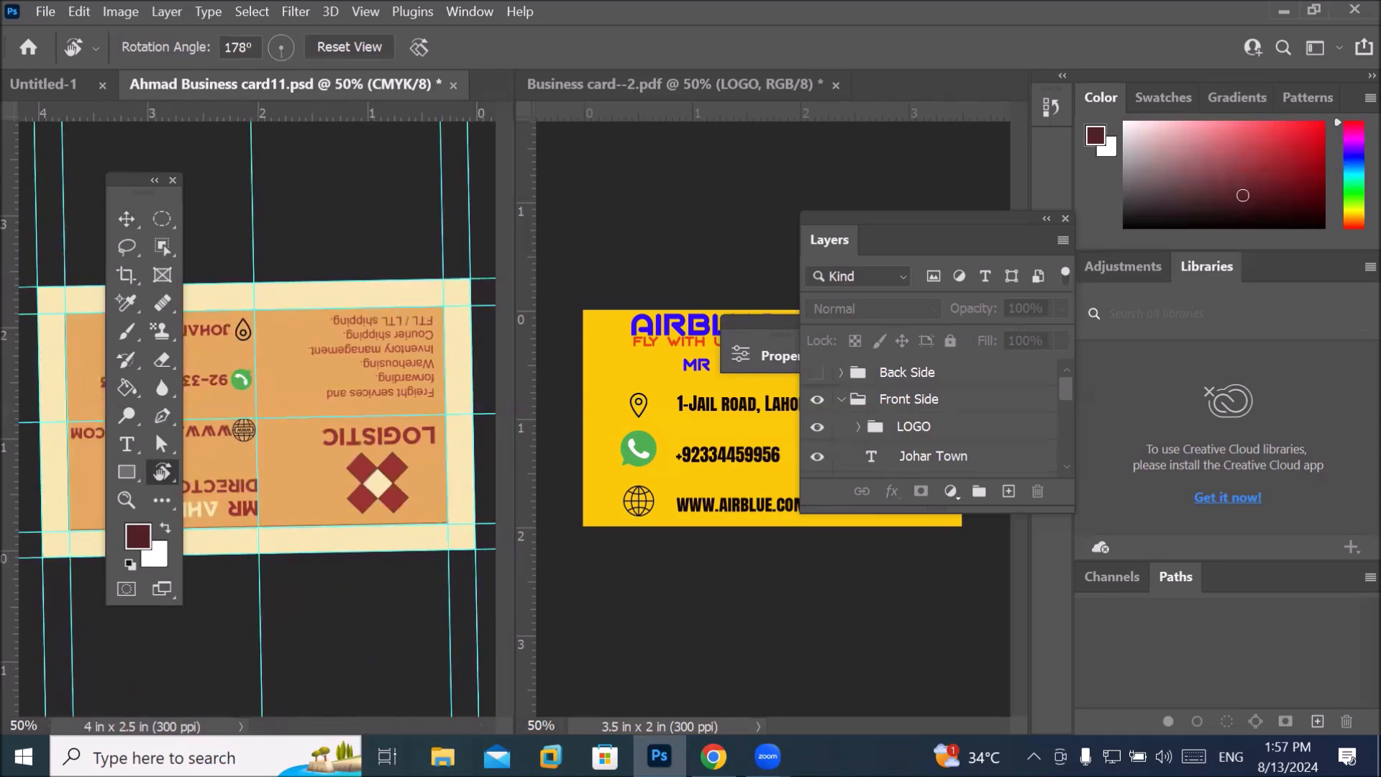
drag(403, 362, 302, 309)
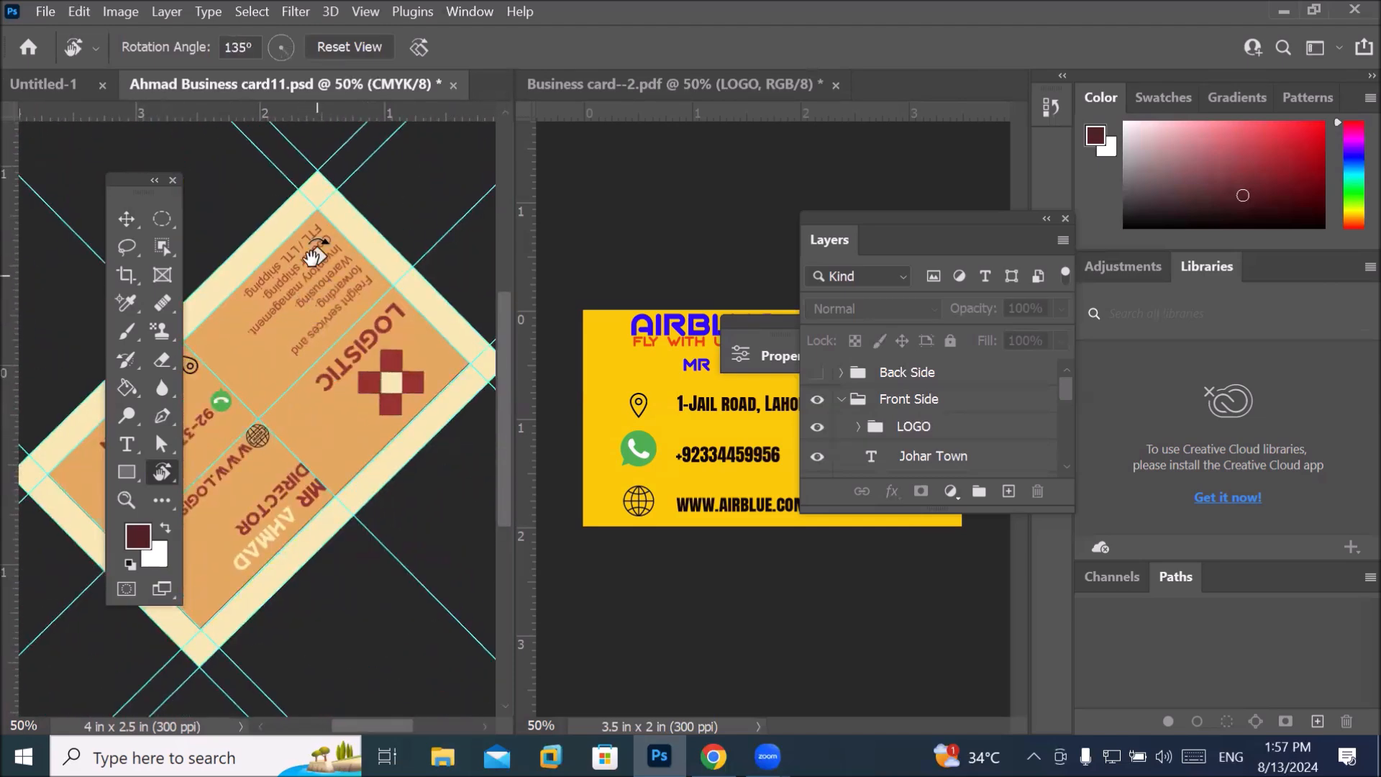
click(345, 50)
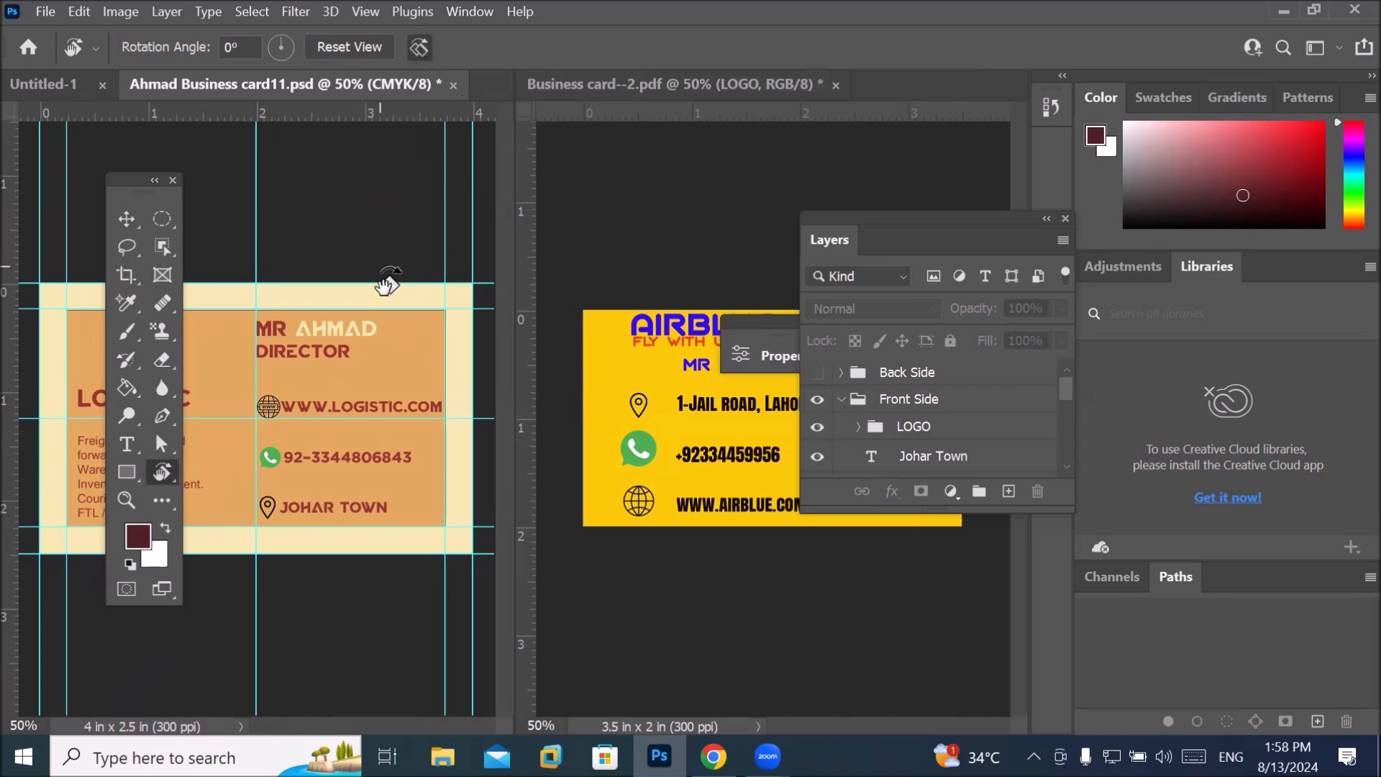
Rotate both cards' views together to 90° with Rotate All Windows on, and reset them to 0°.
drag(391, 289, 463, 573)
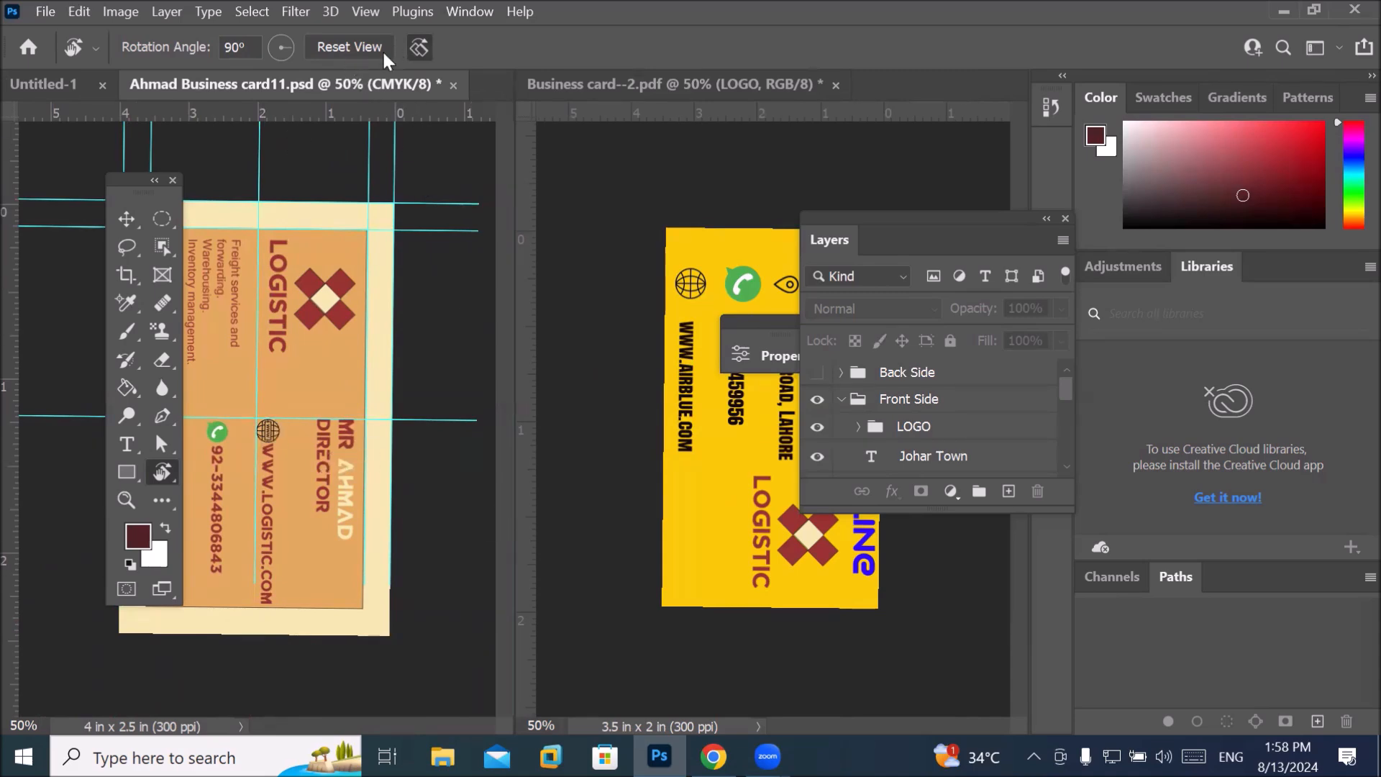
click(352, 46)
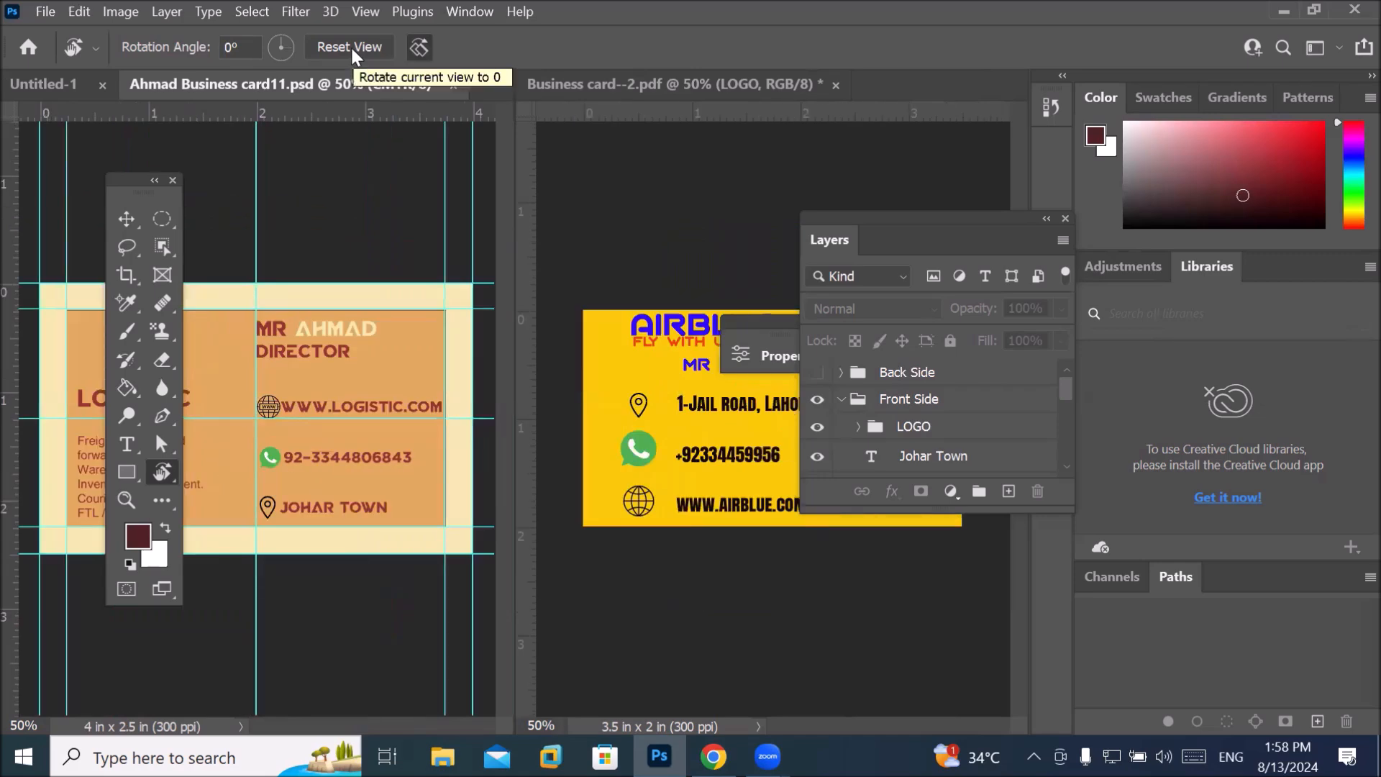
Rotate only the Logistic card's view to -179° with the rotation dial, and reset the view.
click(251, 50)
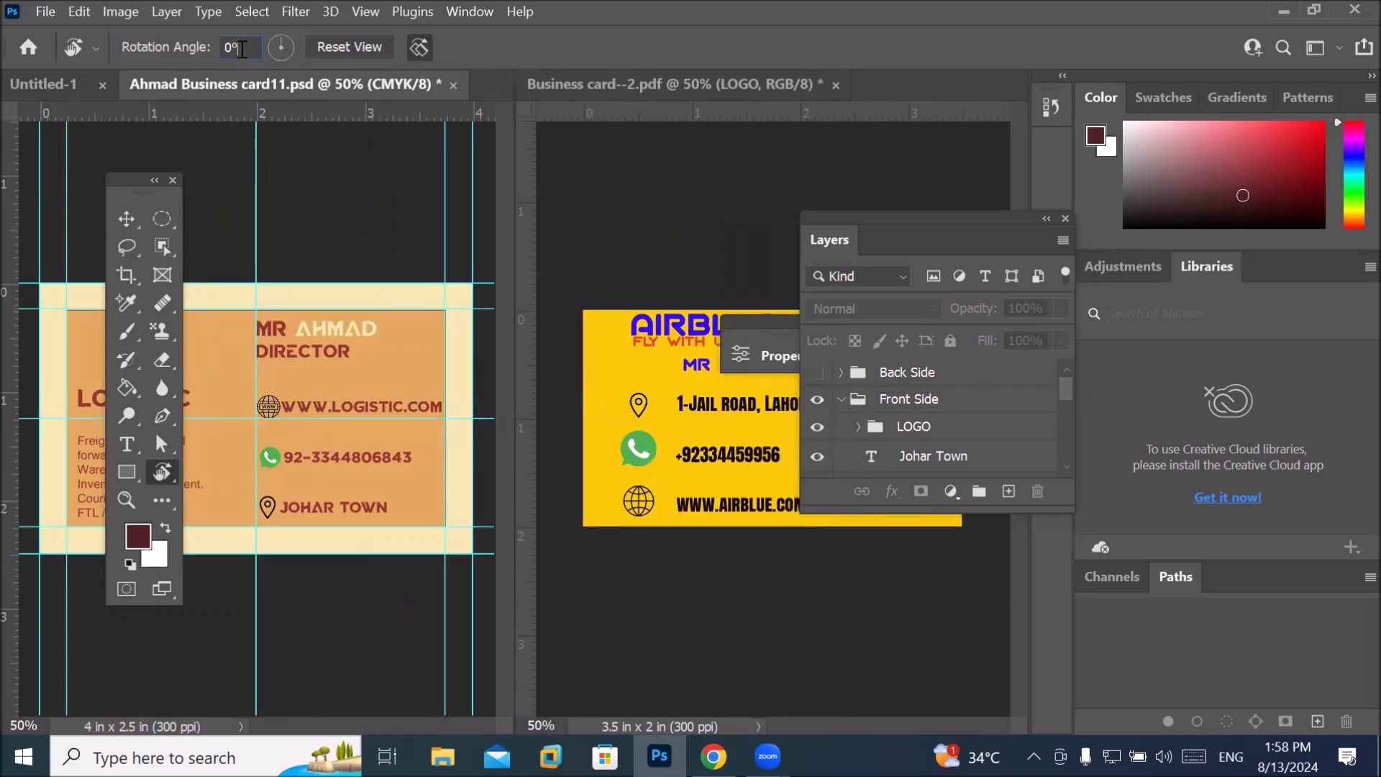
scroll(251, 51, up, 1)
drag(278, 36, 281, 58)
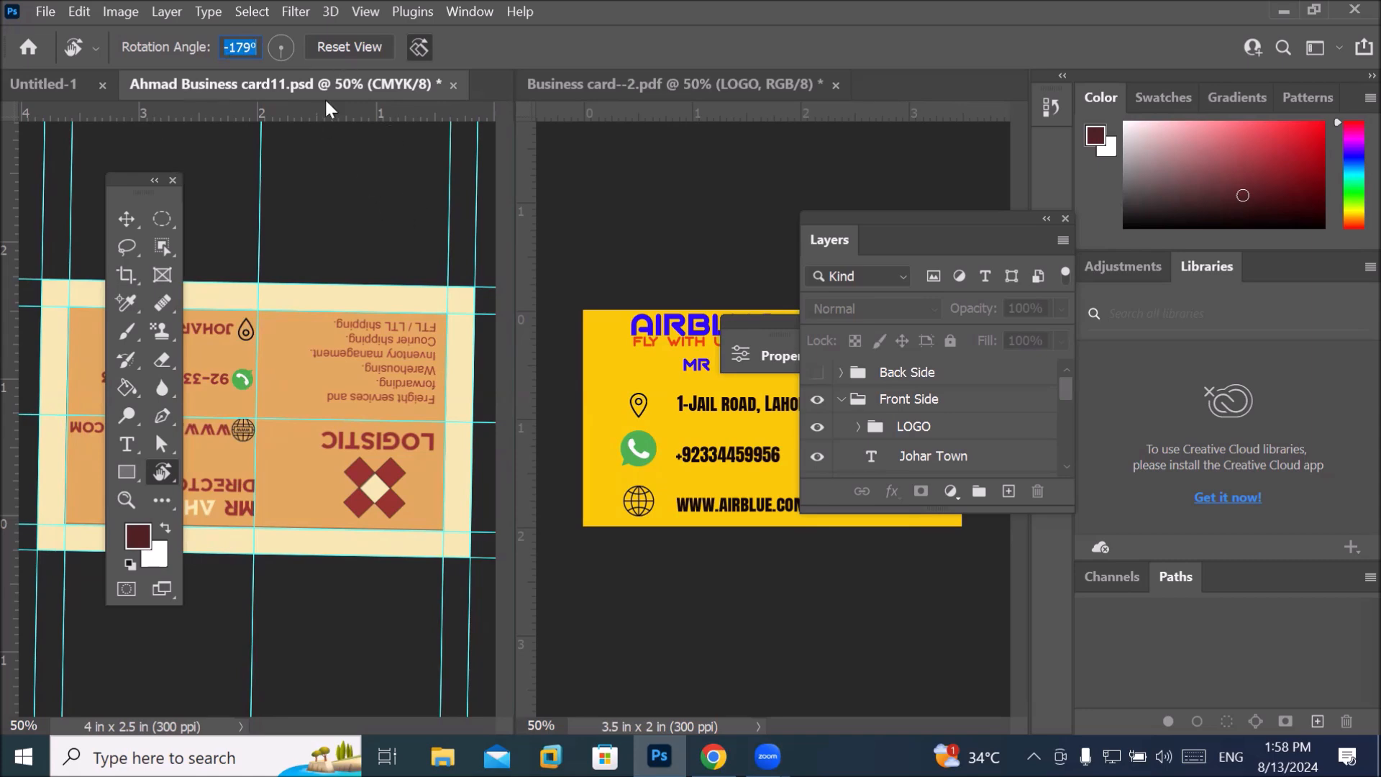
click(351, 46)
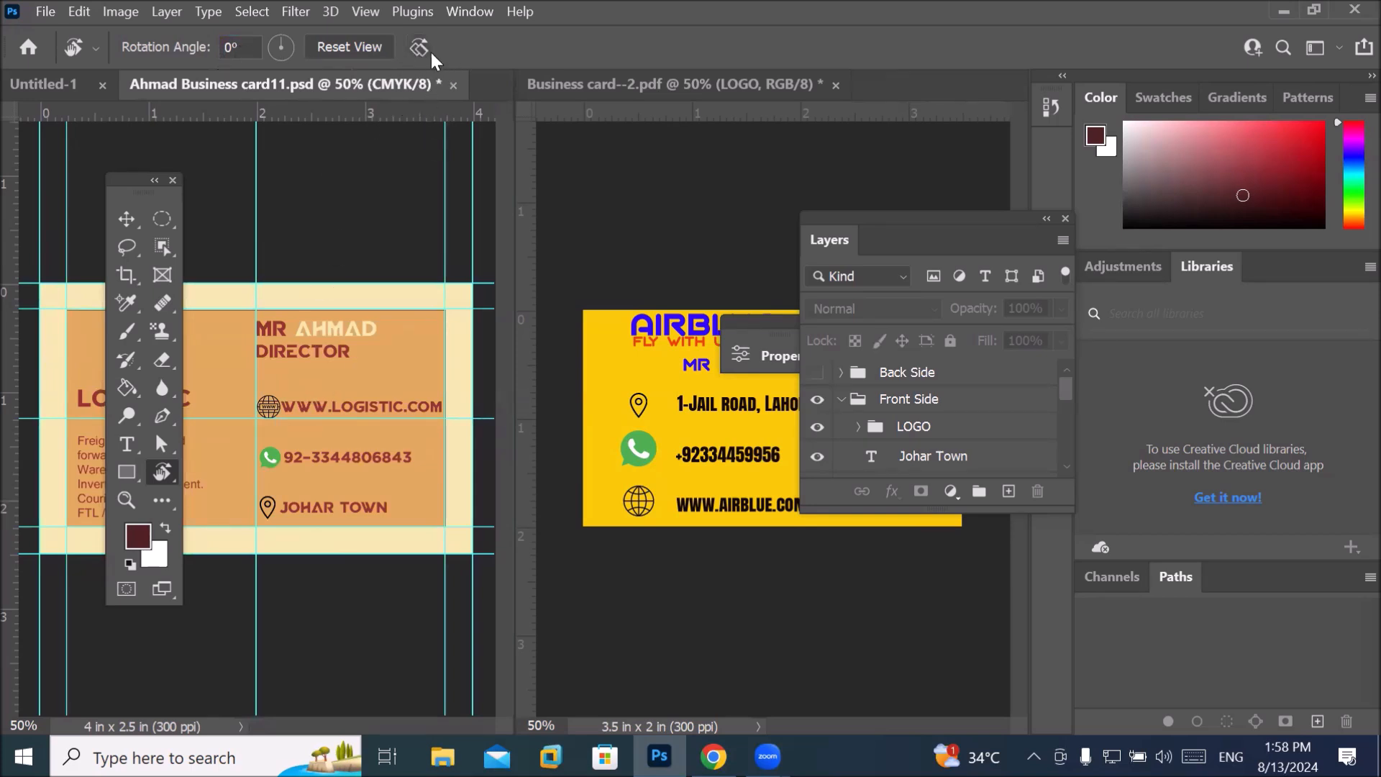
Rotate the Logistic card's view to about 20°, rotate both cards together to about 59° with Rotate All Windows on, and reset the views.
drag(339, 287, 350, 347)
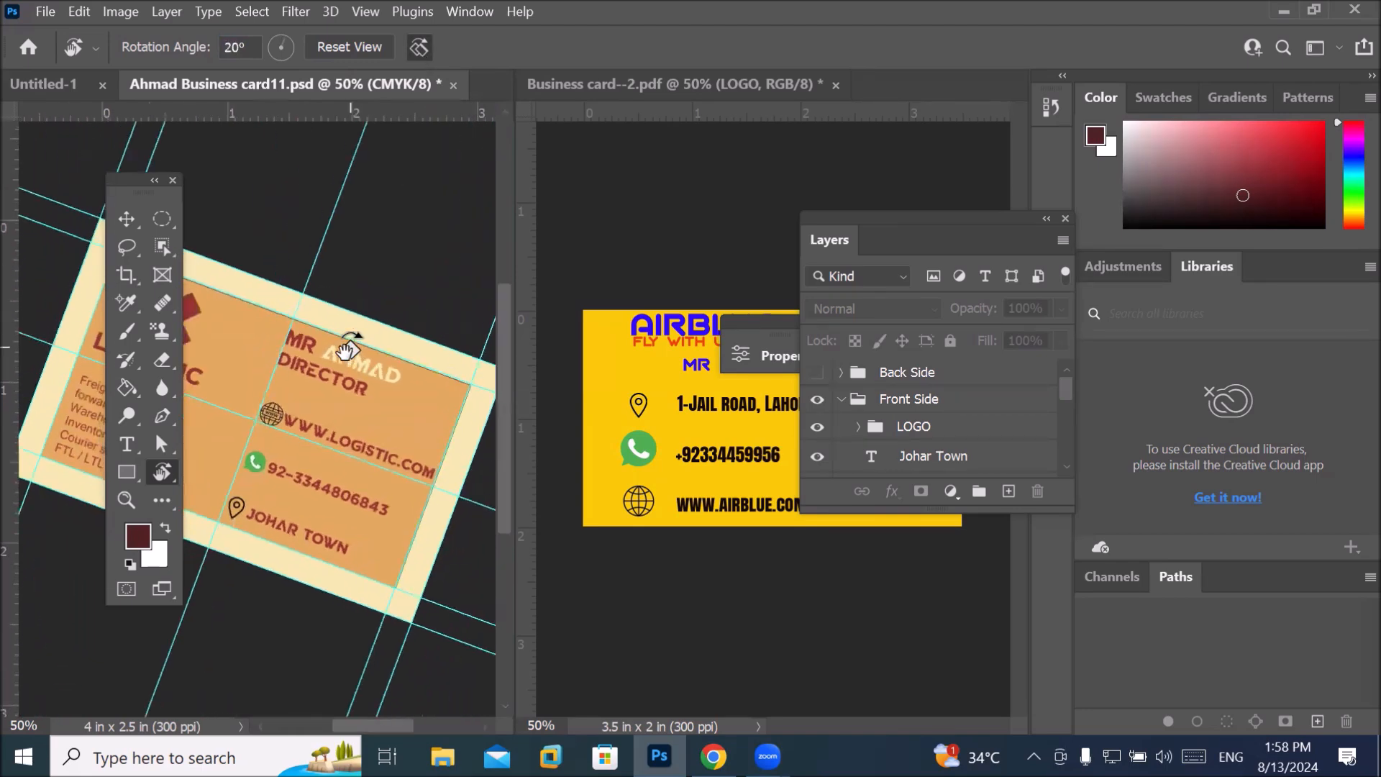
drag(441, 441, 364, 527)
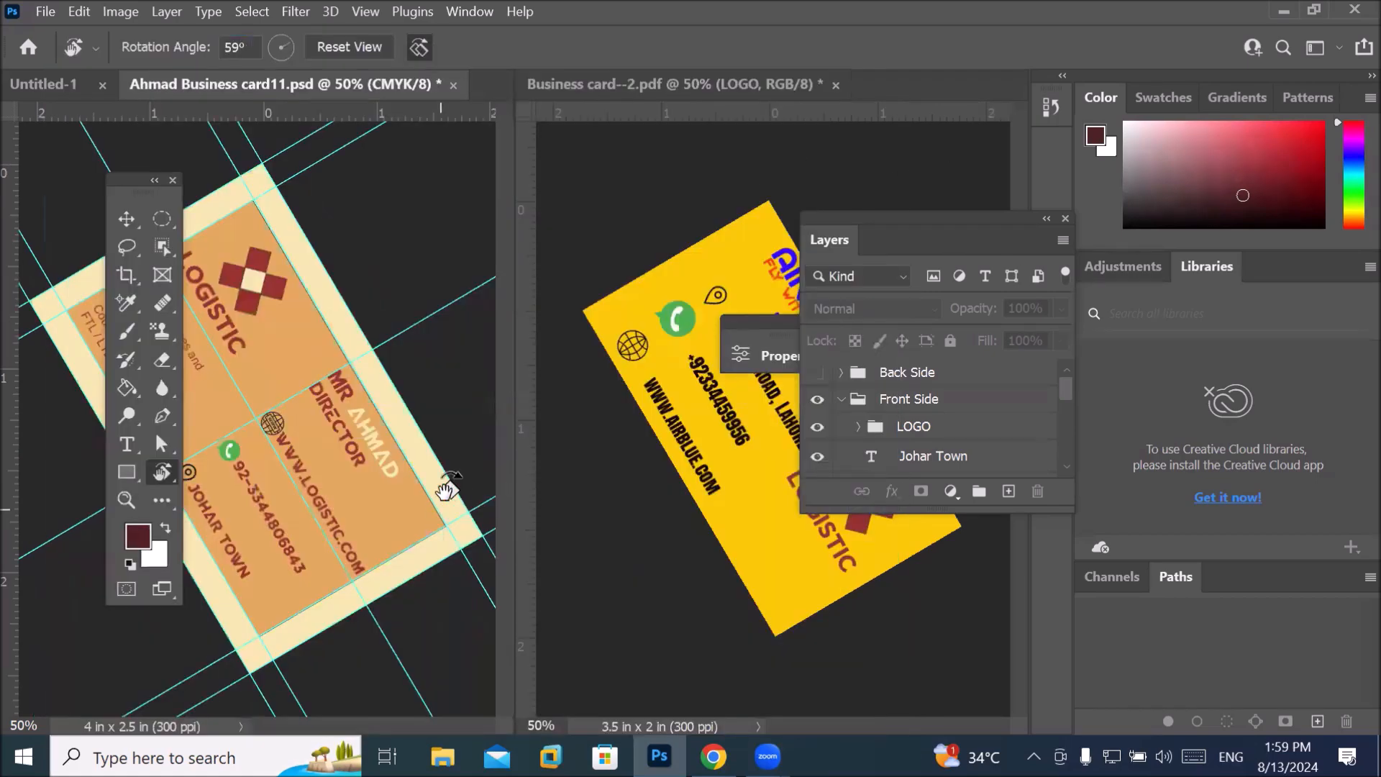
click(344, 48)
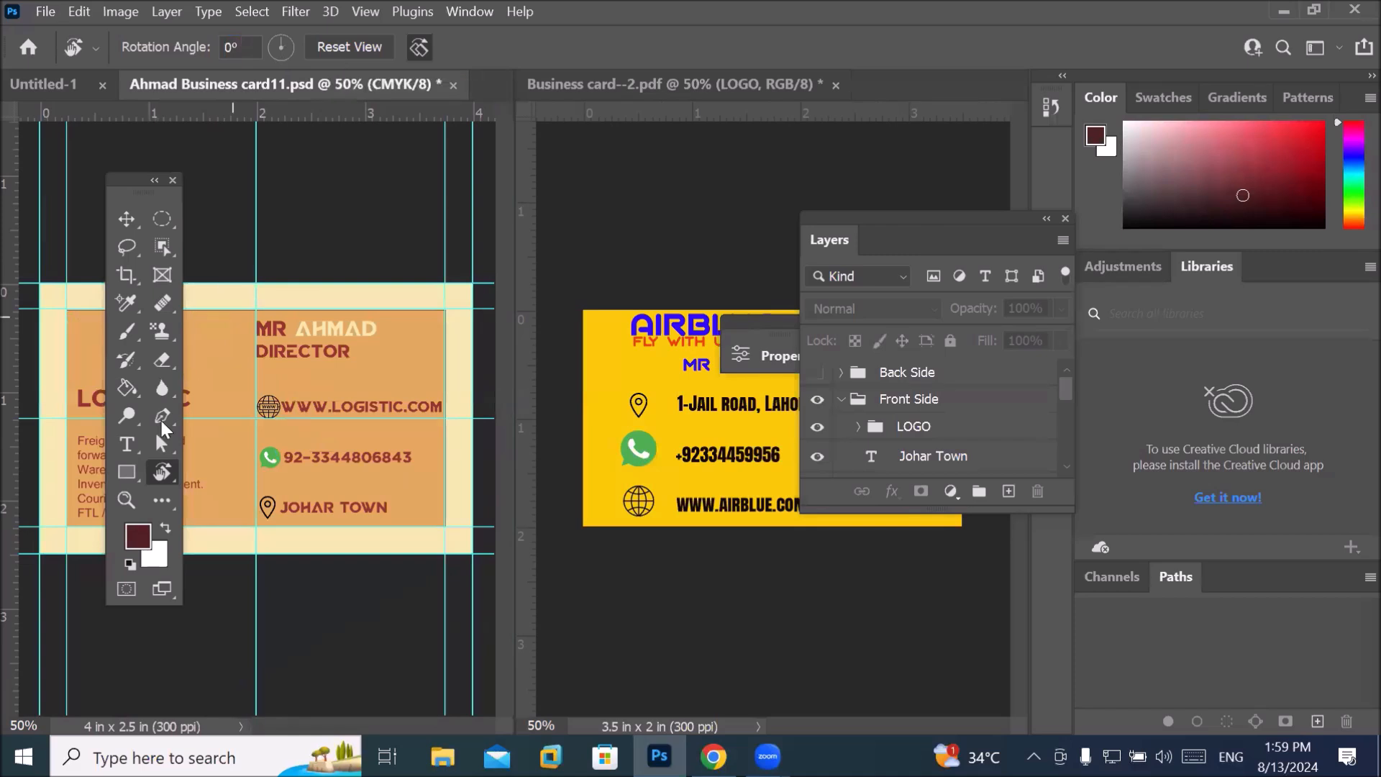
Switch to the Hand tool and zoom the Logistic card in to about 190% and back out to about 45%.
right_click(153, 471)
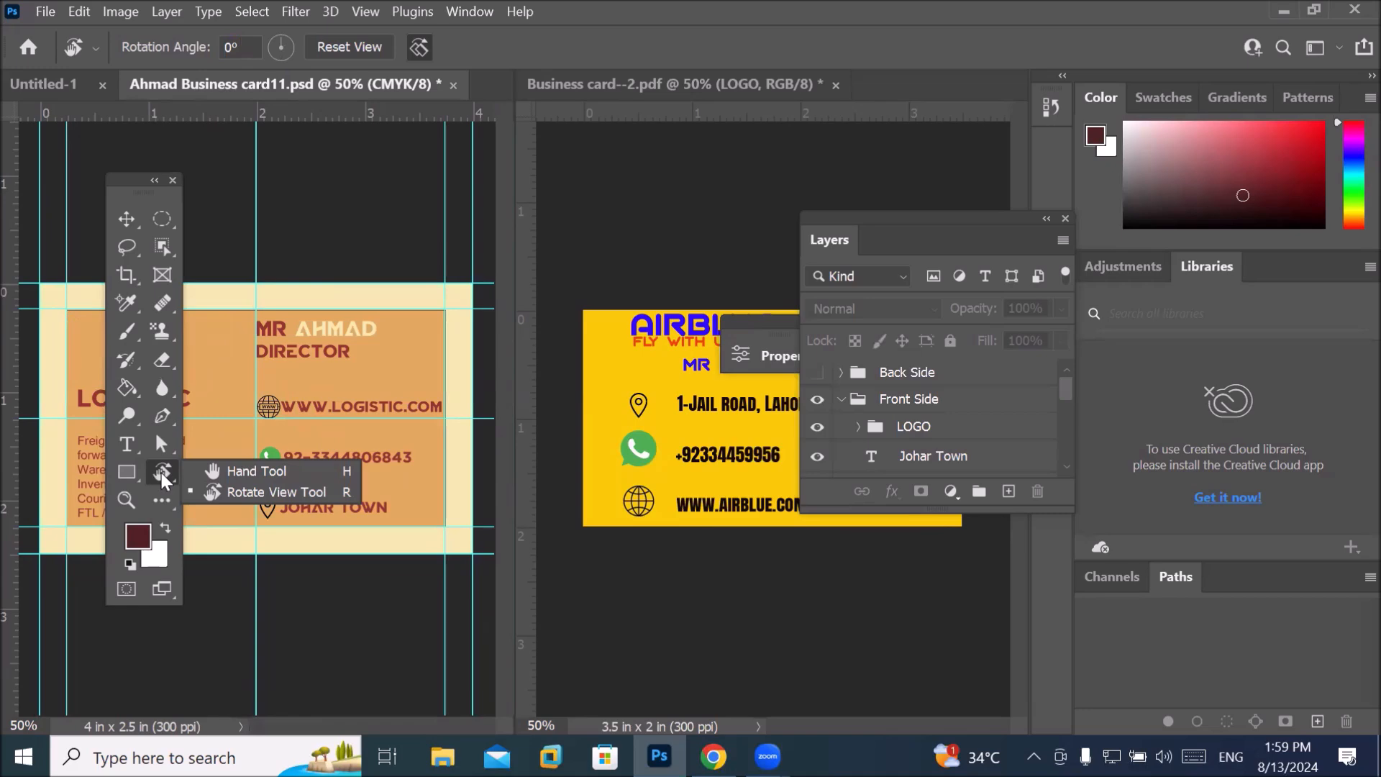
click(254, 469)
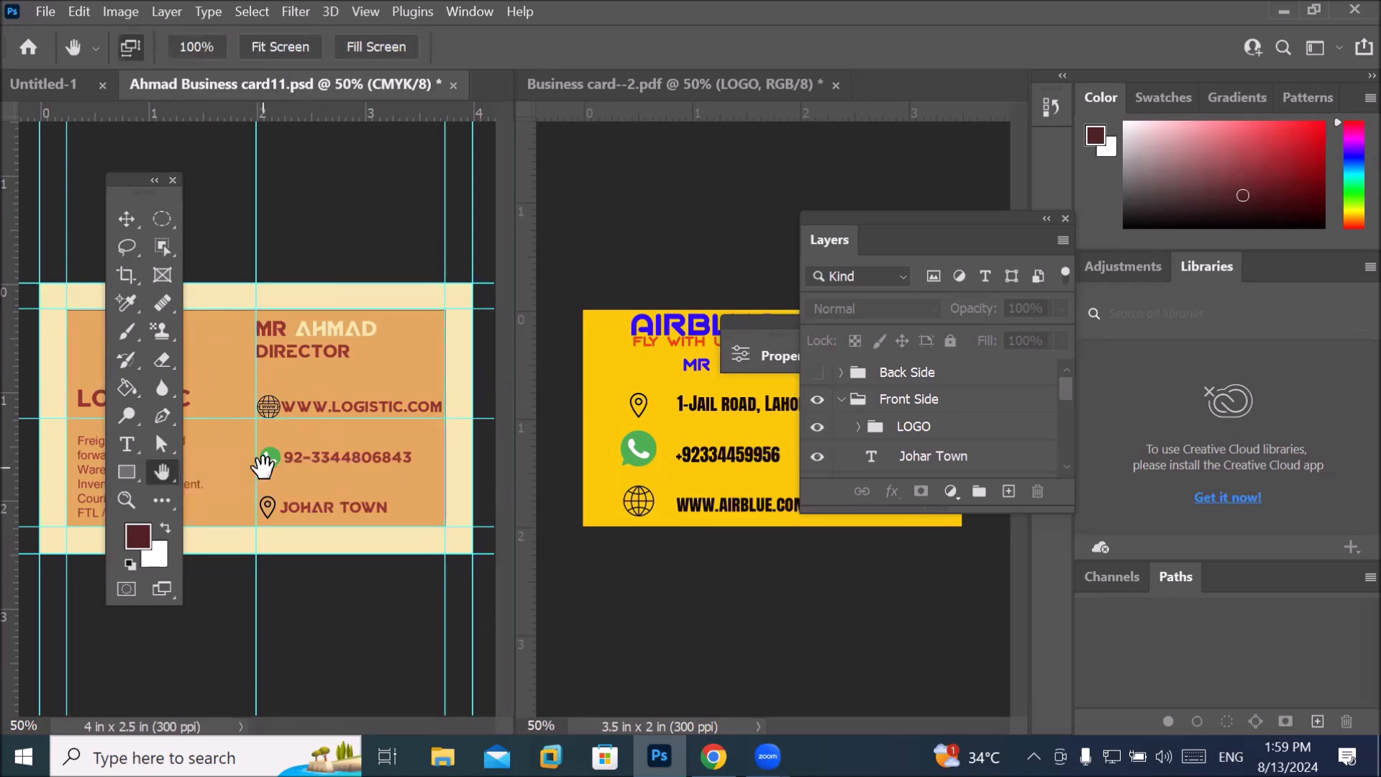
scroll(344, 393, up, 8)
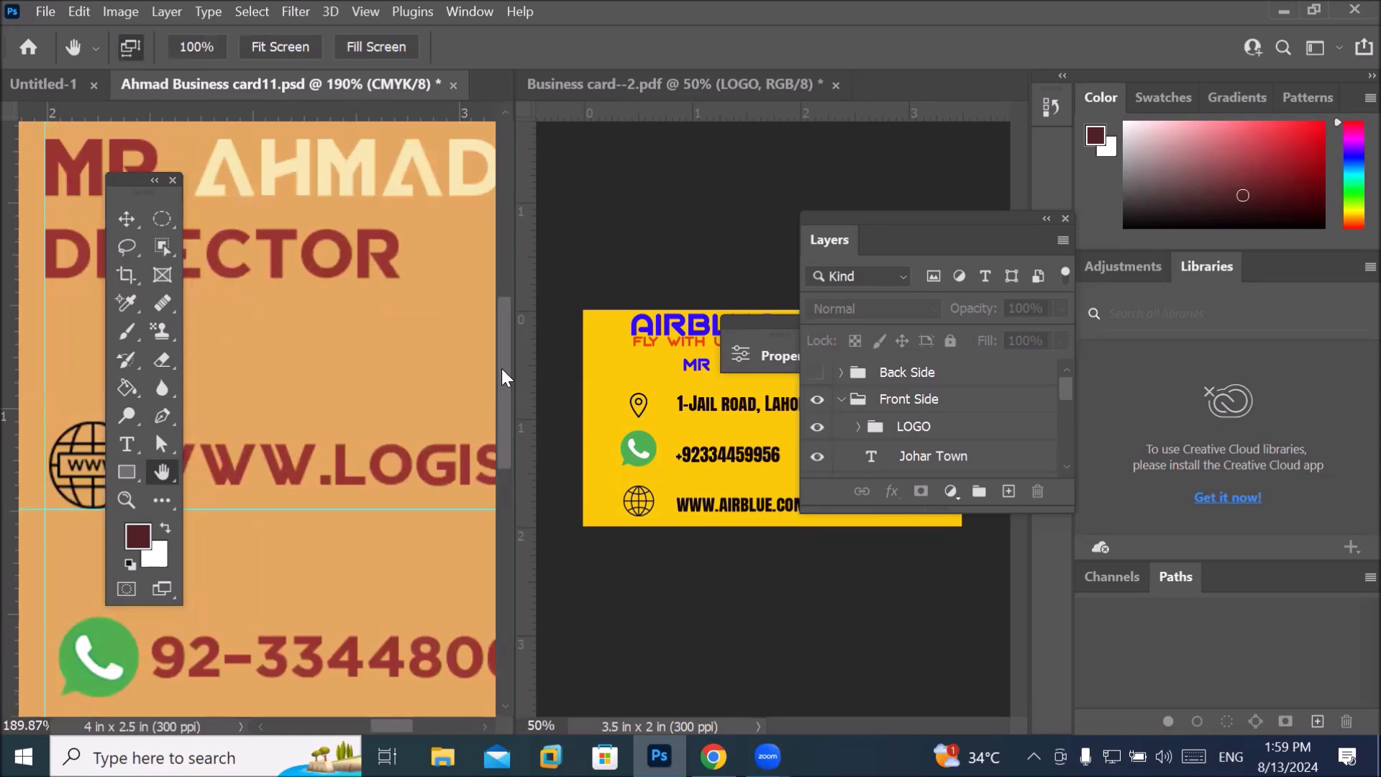
scroll(472, 368, down, 8)
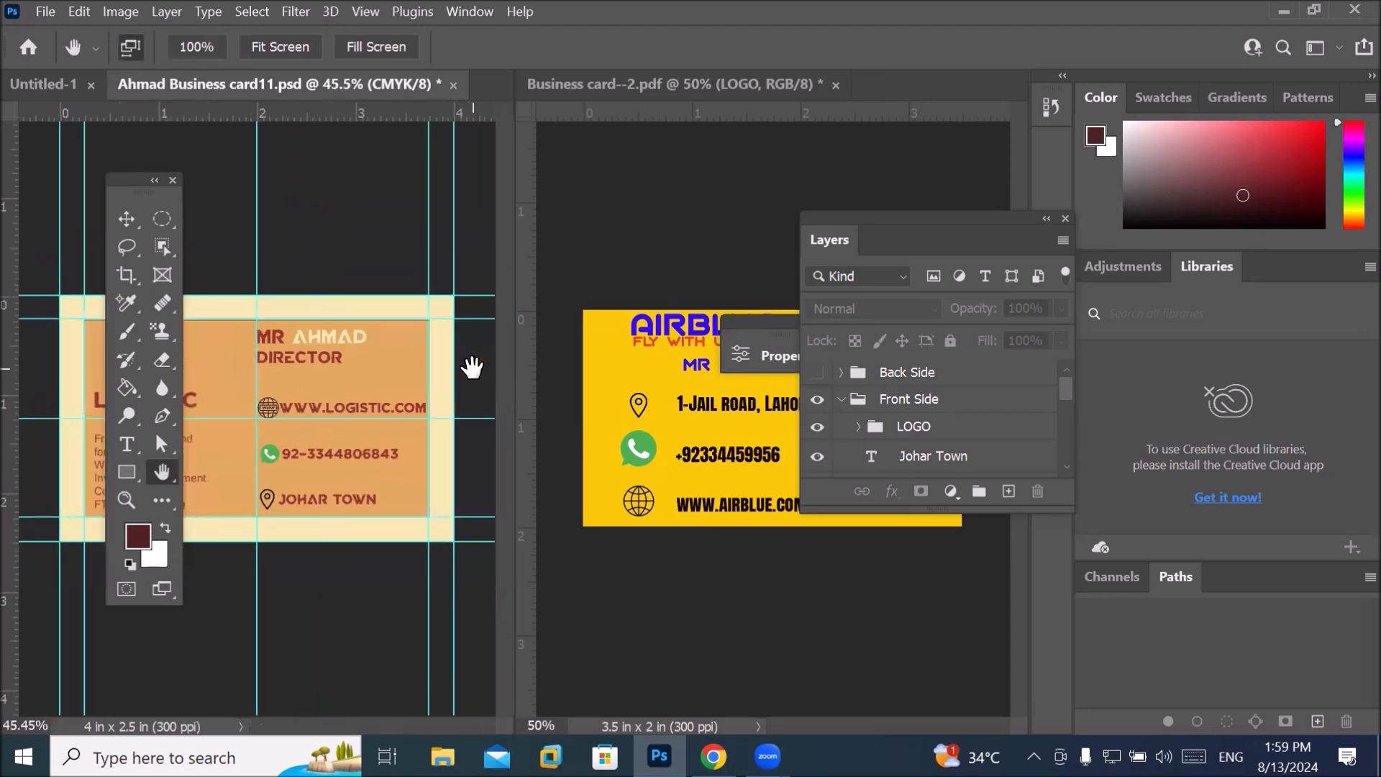
Apply the Zoom tool's Fit Screen to the Logistic card and to the Airblue card.
click(117, 505)
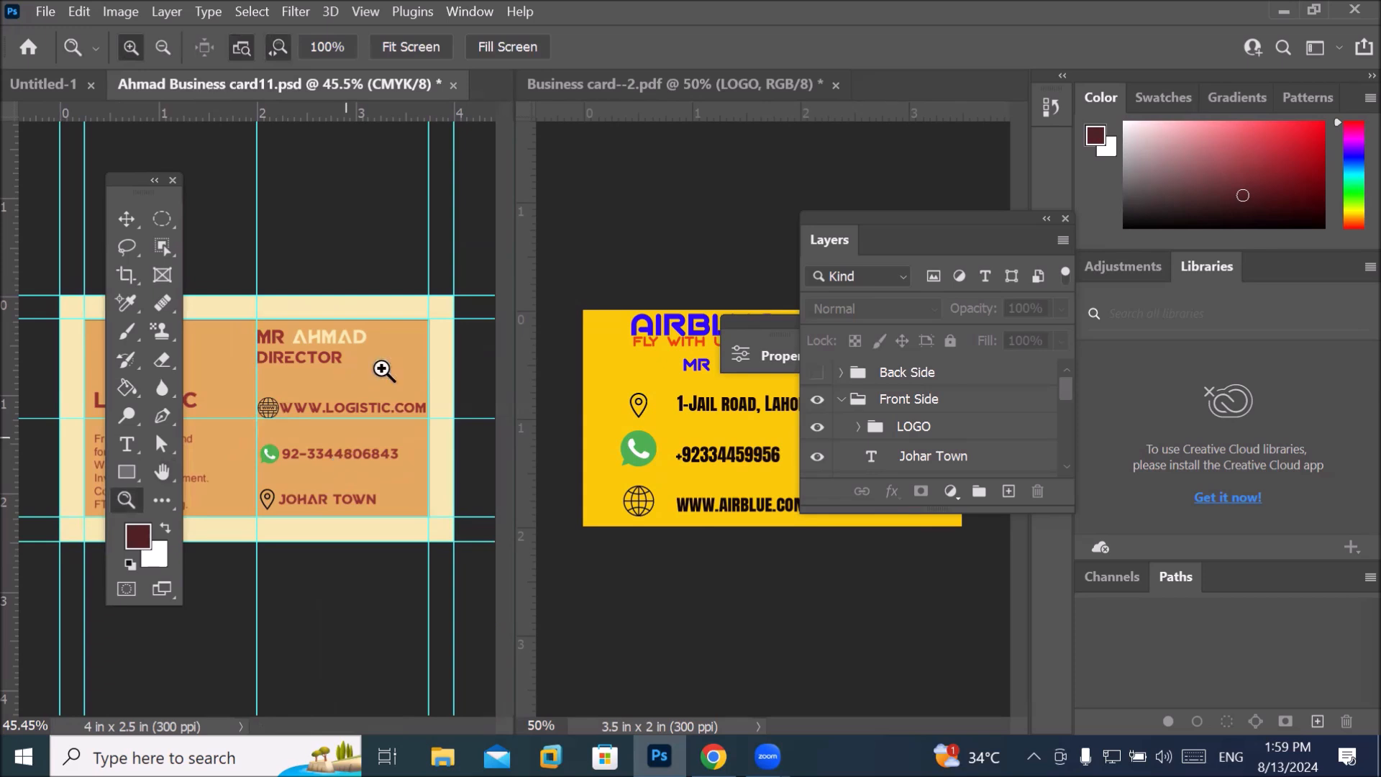
click(413, 49)
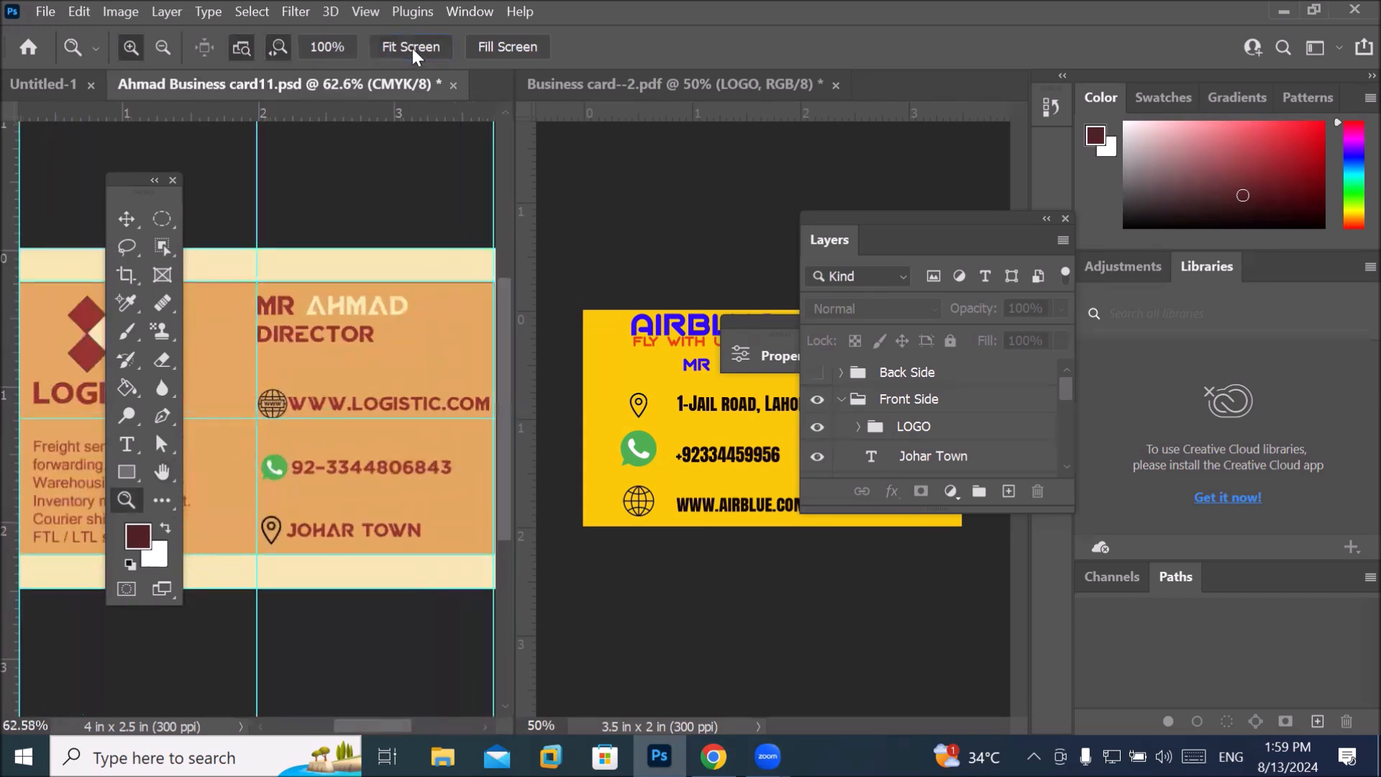
click(668, 215)
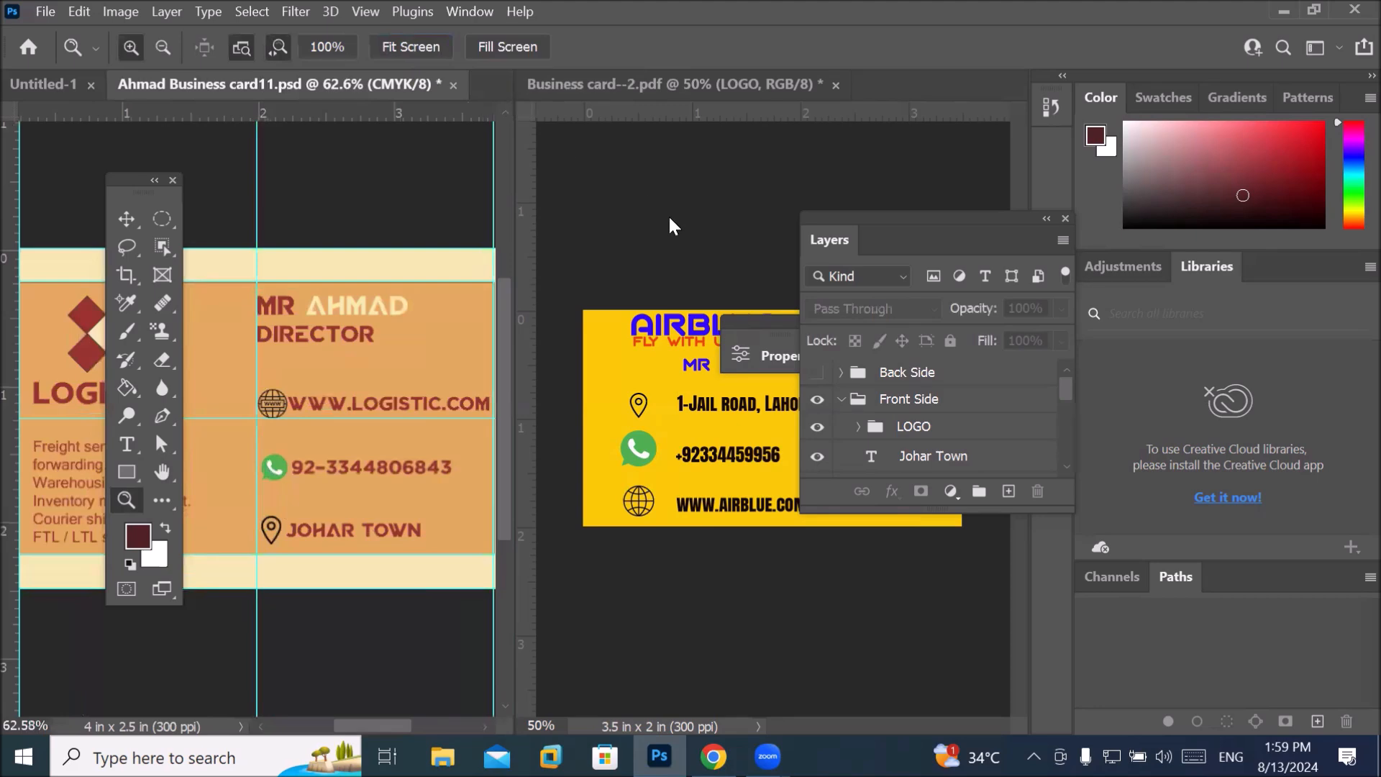
click(399, 49)
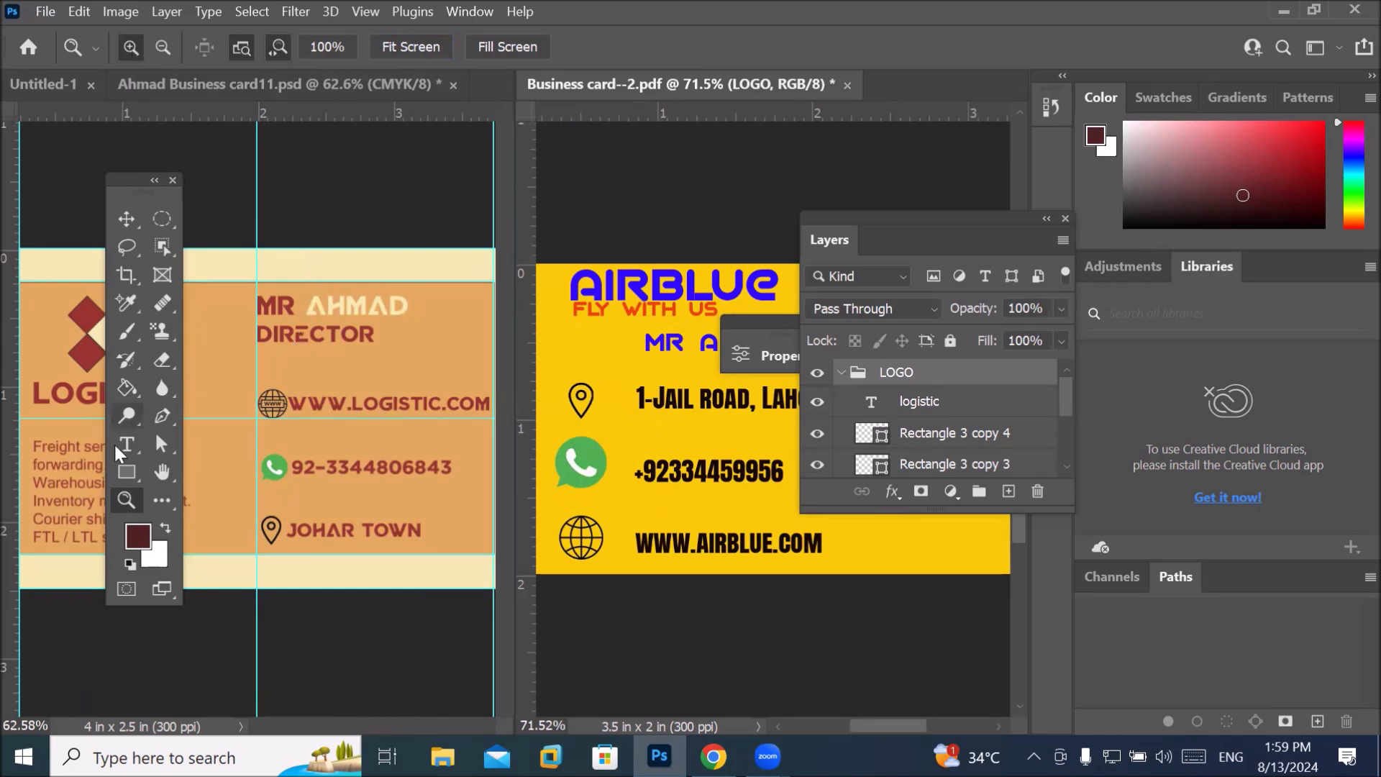
Zoom both cards together with Zoom All Windows on, reaching 100% on the Logistic card and about 296% on the Airblue card.
click(308, 363)
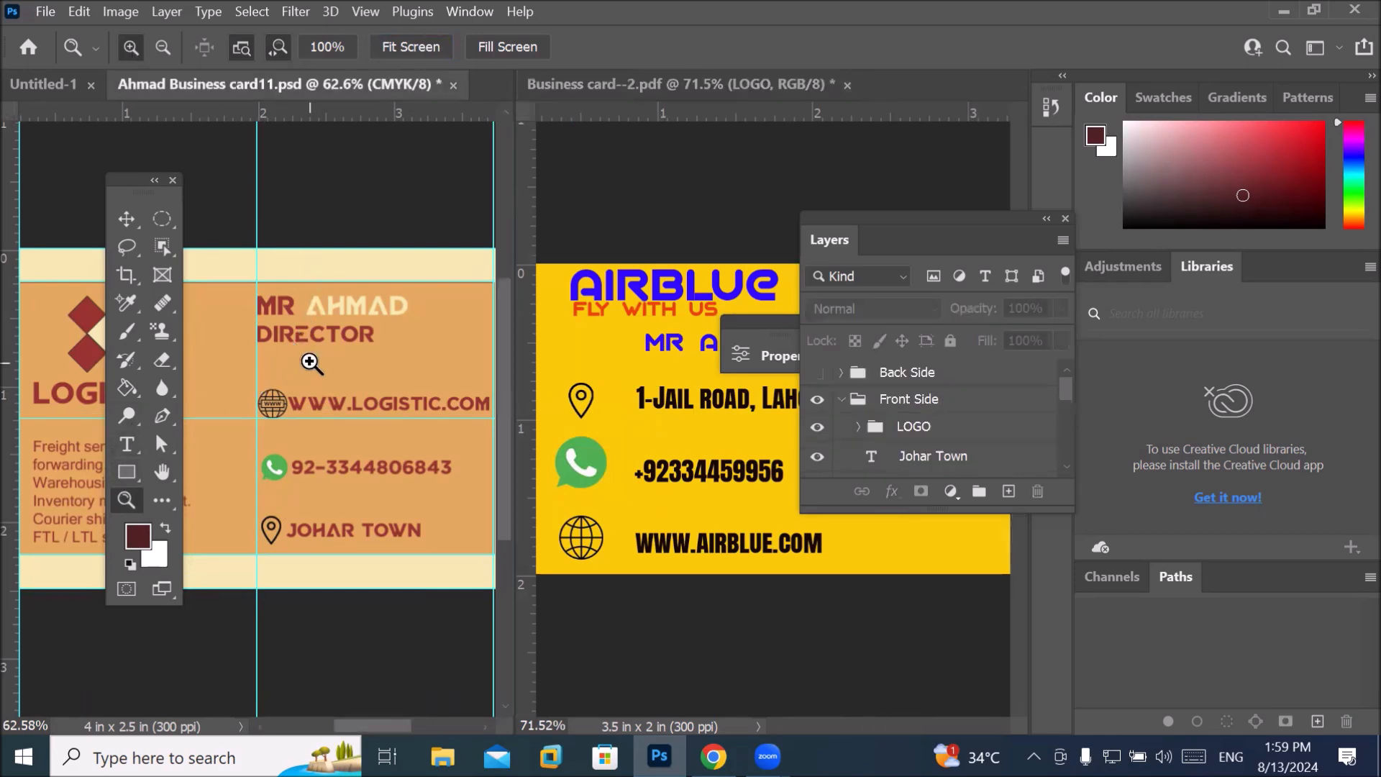
click(314, 359)
click(315, 359)
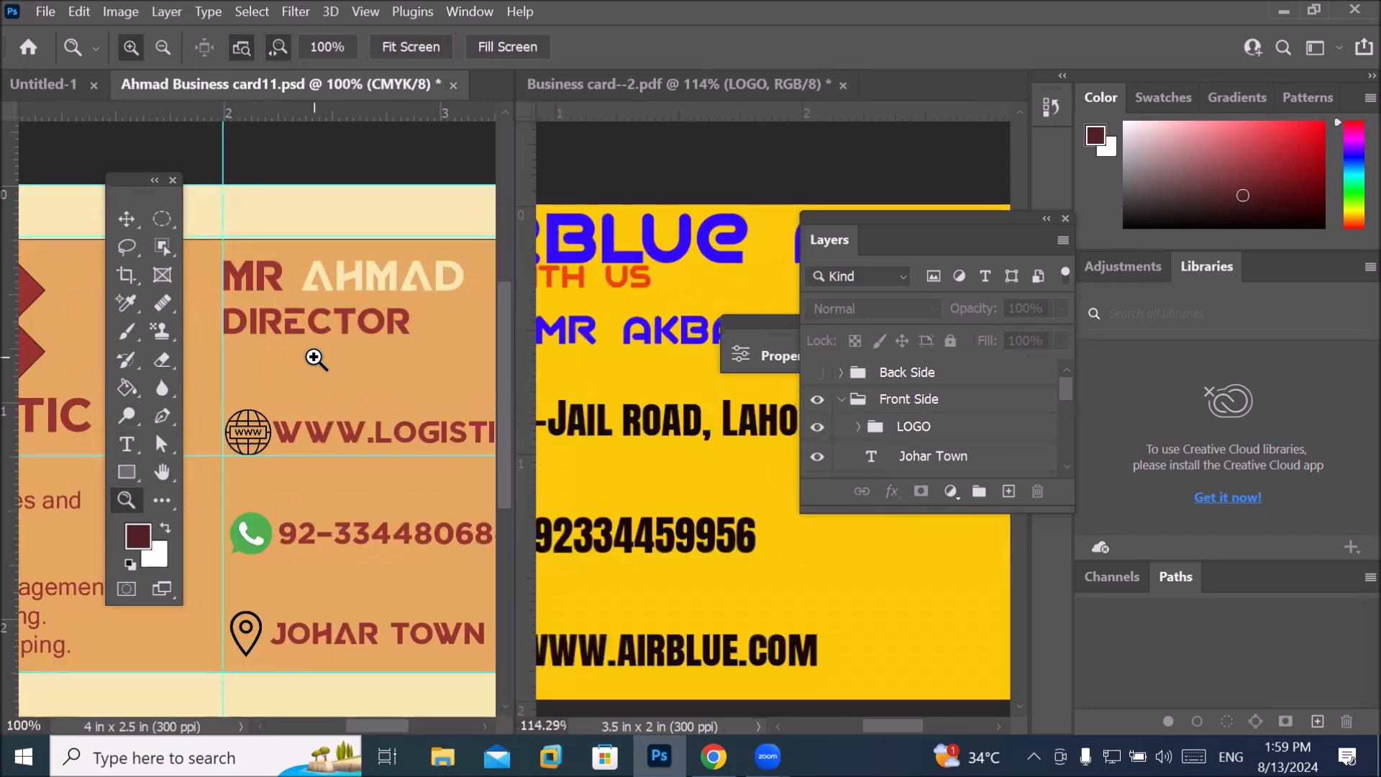
click(315, 359)
scroll(314, 358, down, 3)
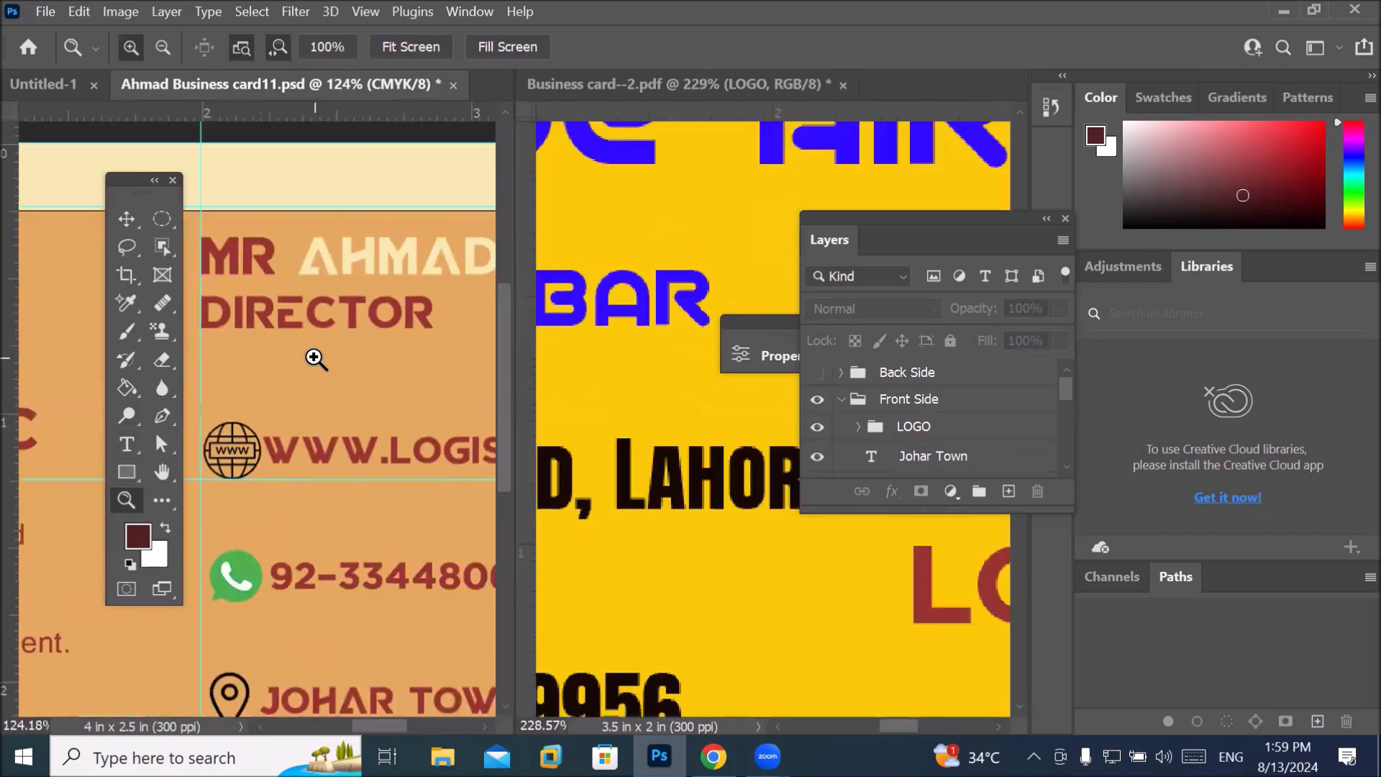
click(314, 357)
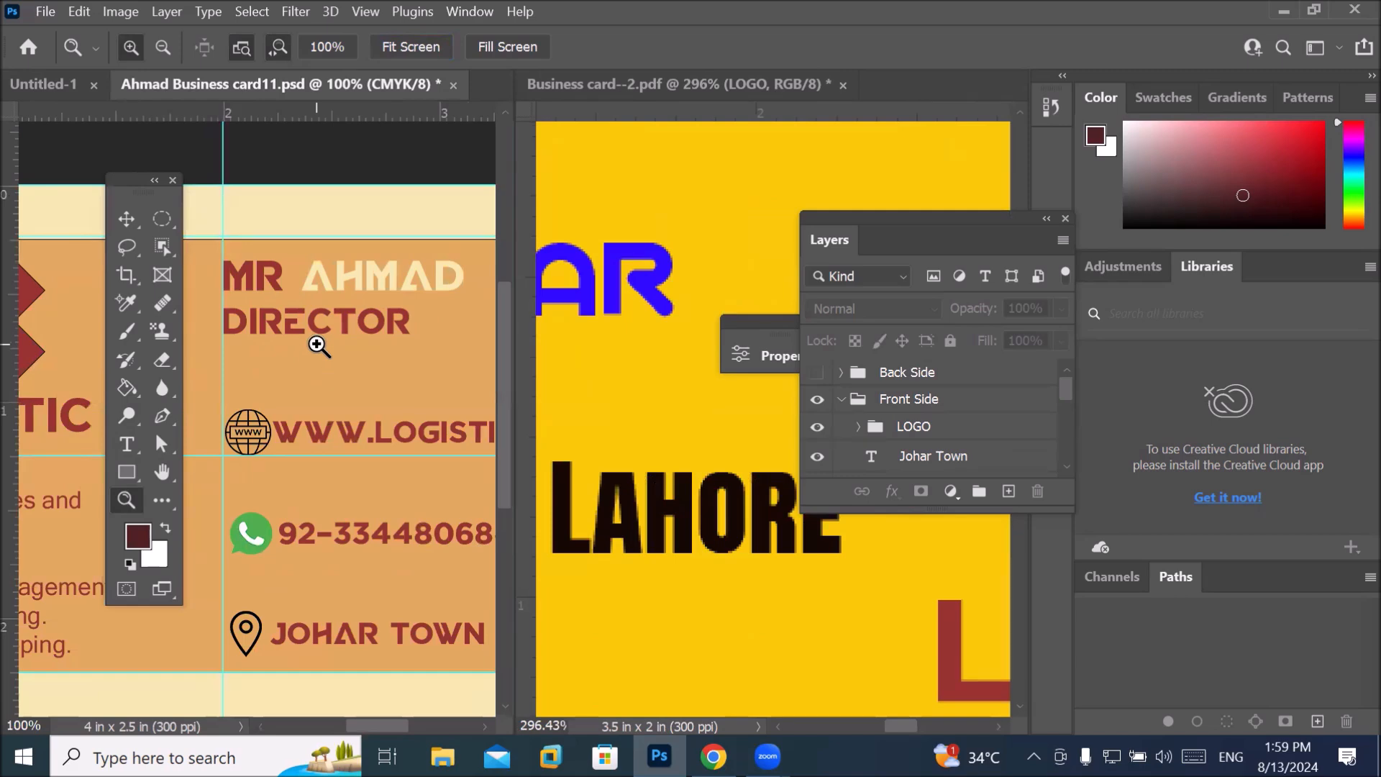
Zoom each card separately, bringing the Airblue card to about 52% and the Logistic card to about 45%.
scroll(318, 345, down, 3)
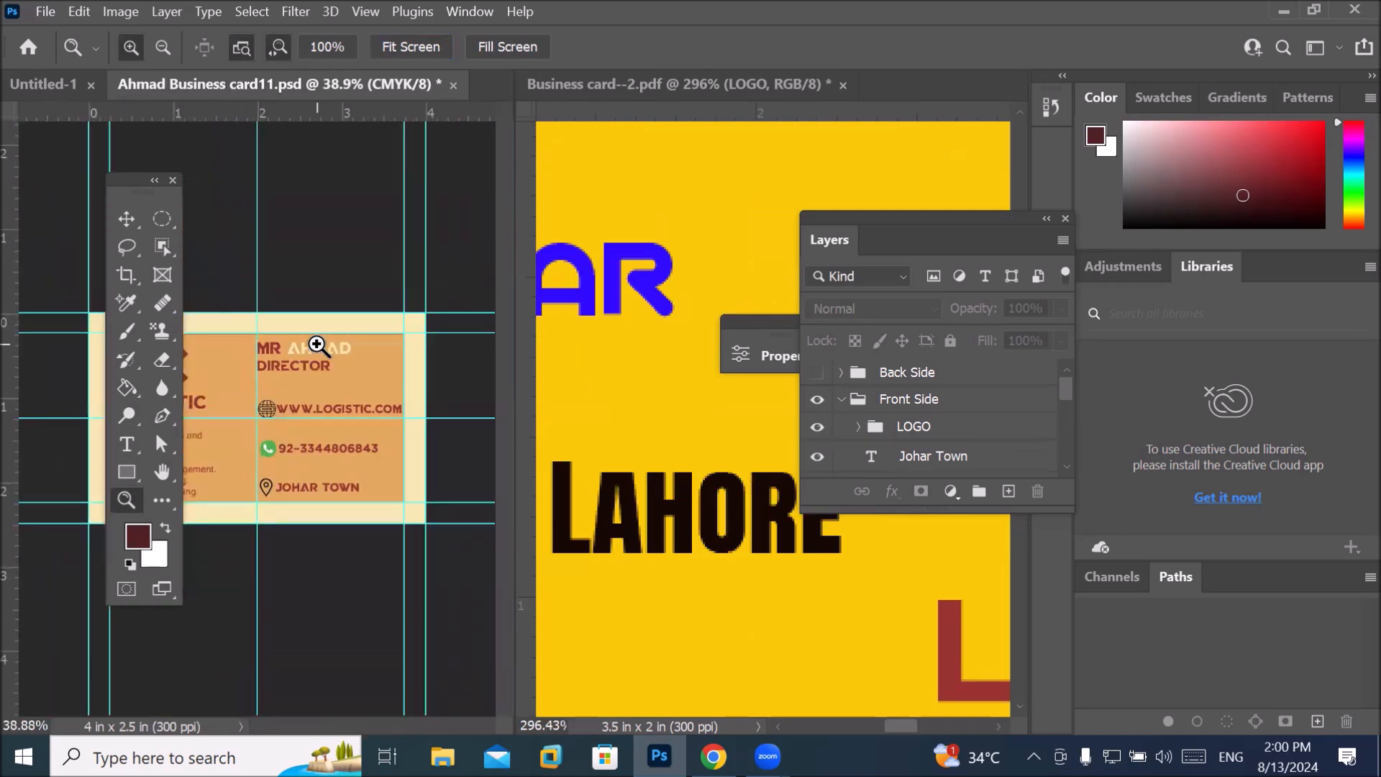
scroll(318, 346, up, 4)
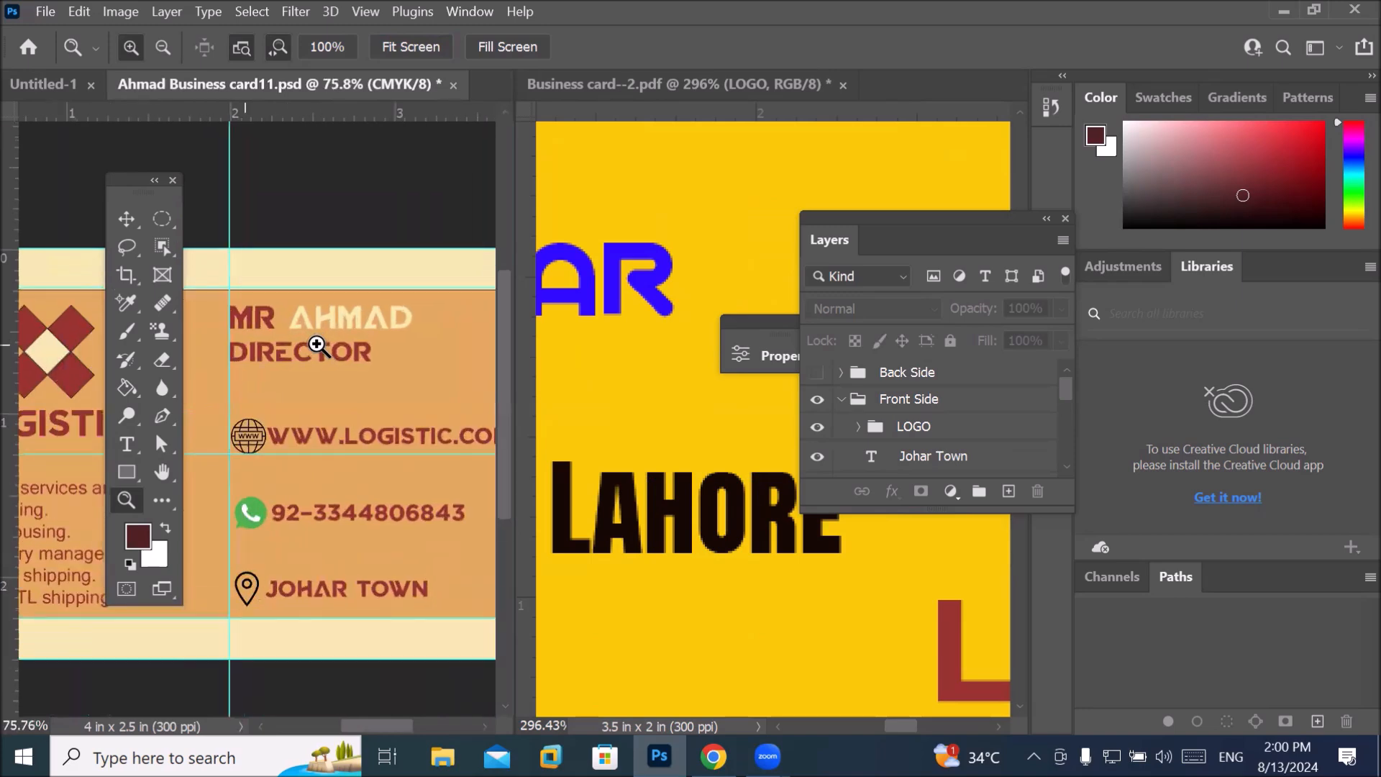
scroll(317, 345, down, 3)
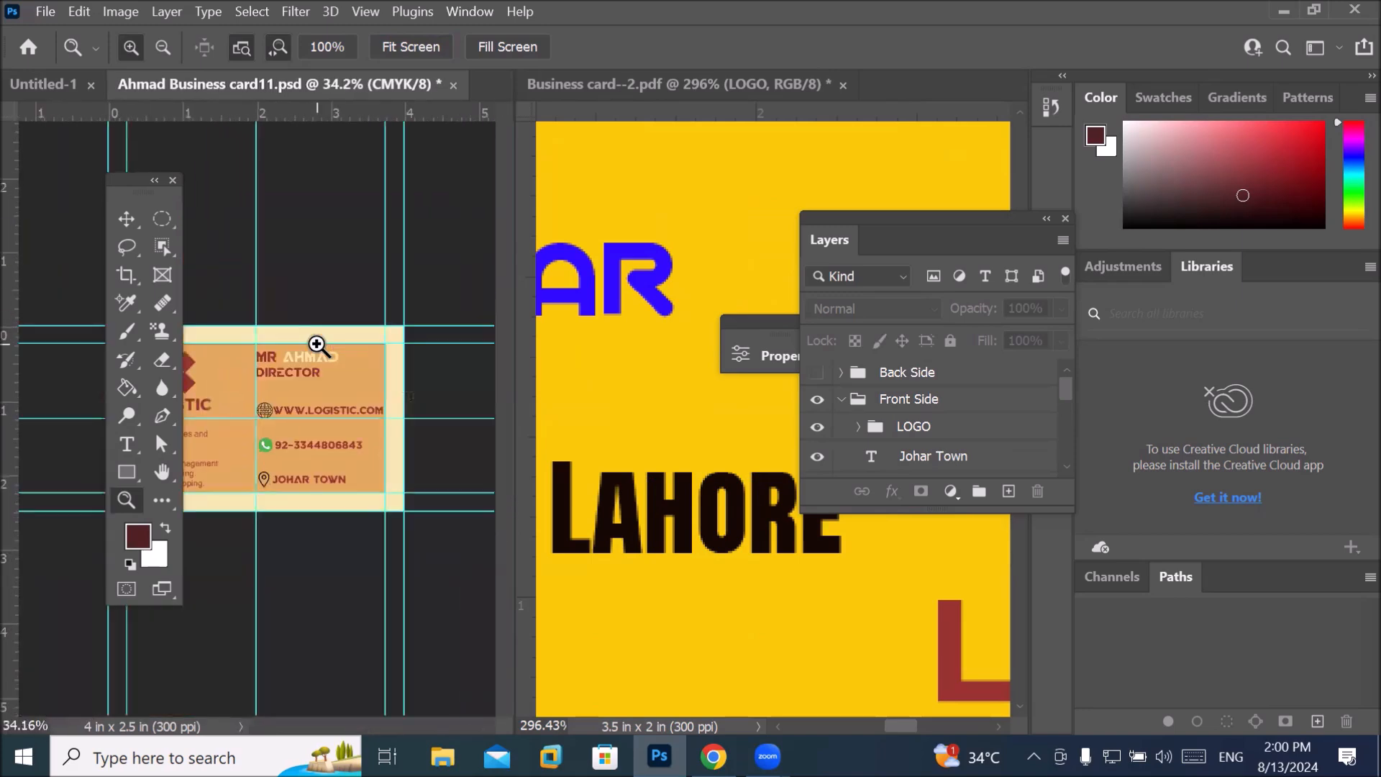
click(632, 350)
scroll(639, 353, down, 2)
scroll(638, 352, down, 3)
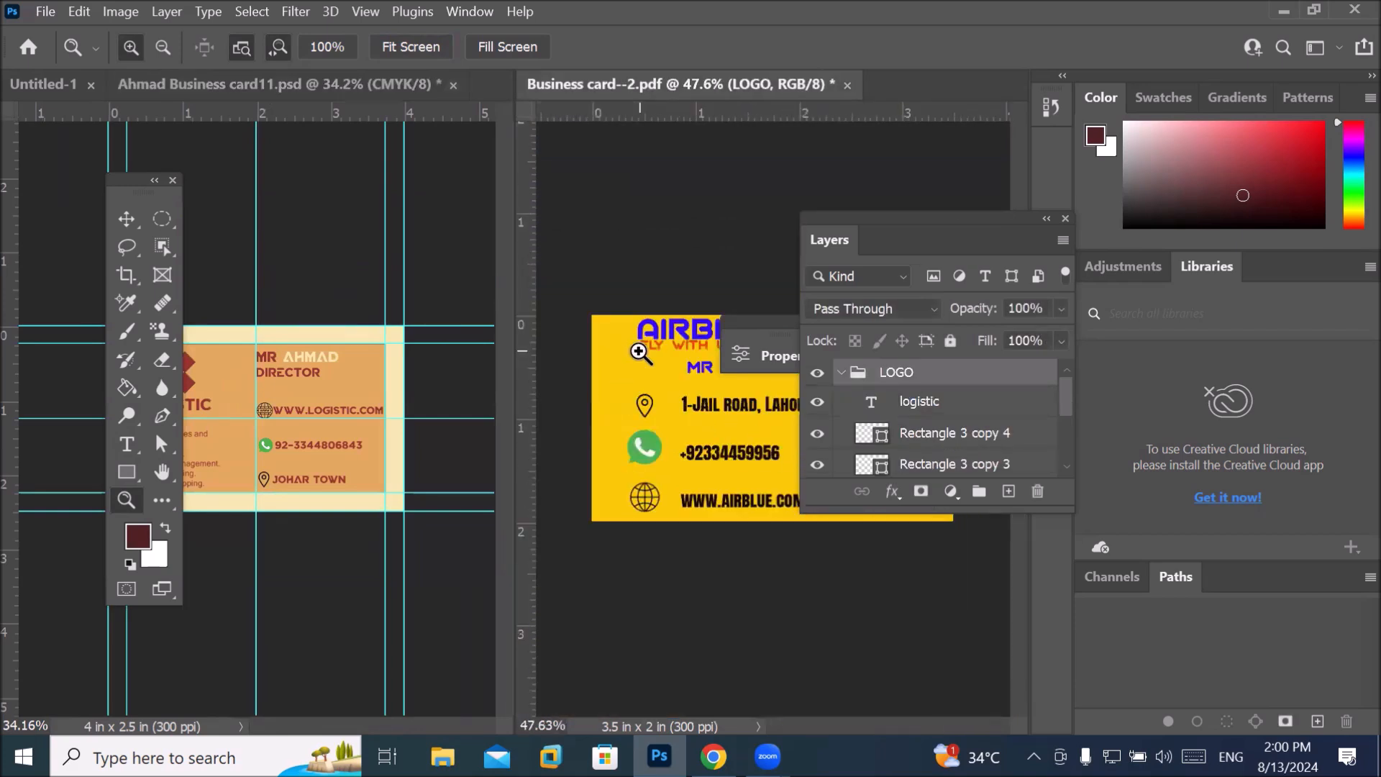
scroll(639, 352, up, 1)
scroll(588, 411, down, 1)
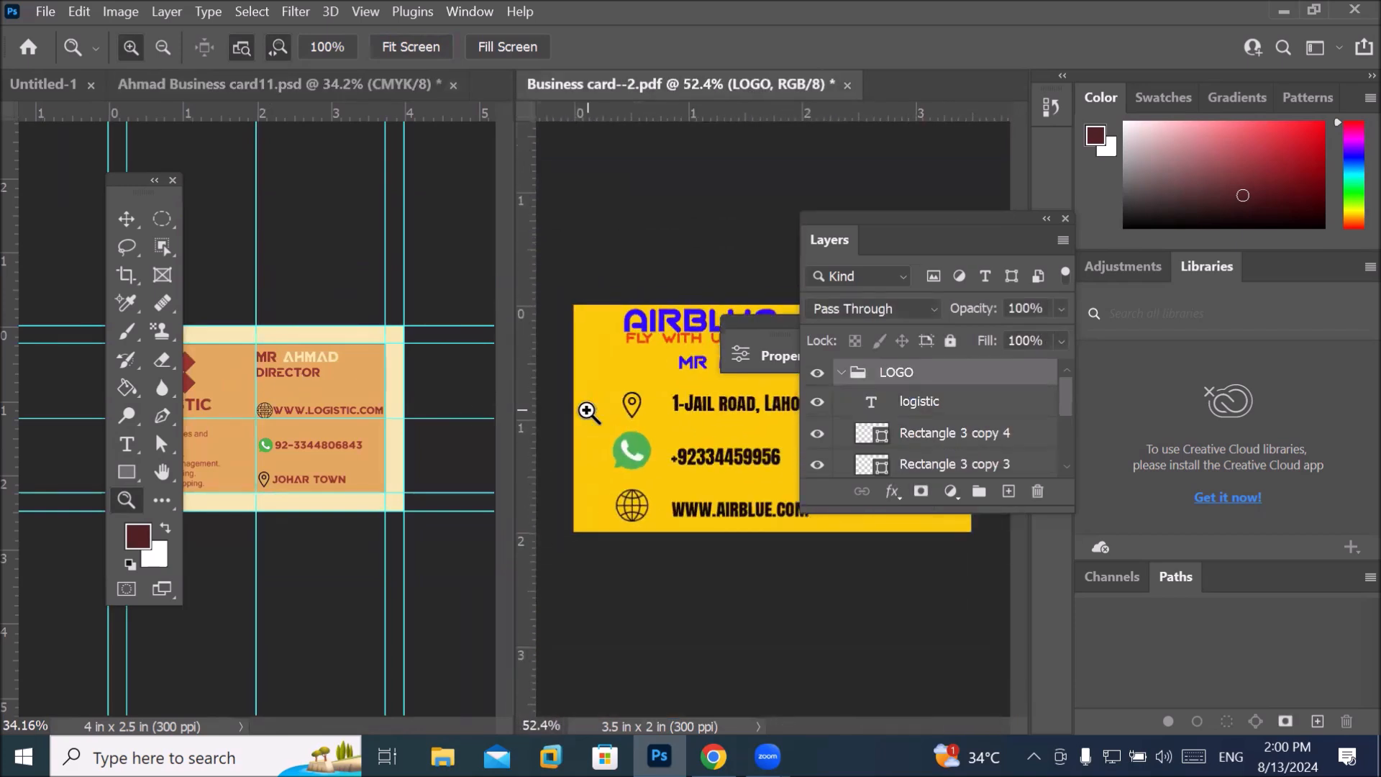
click(315, 413)
scroll(315, 413, up, 1)
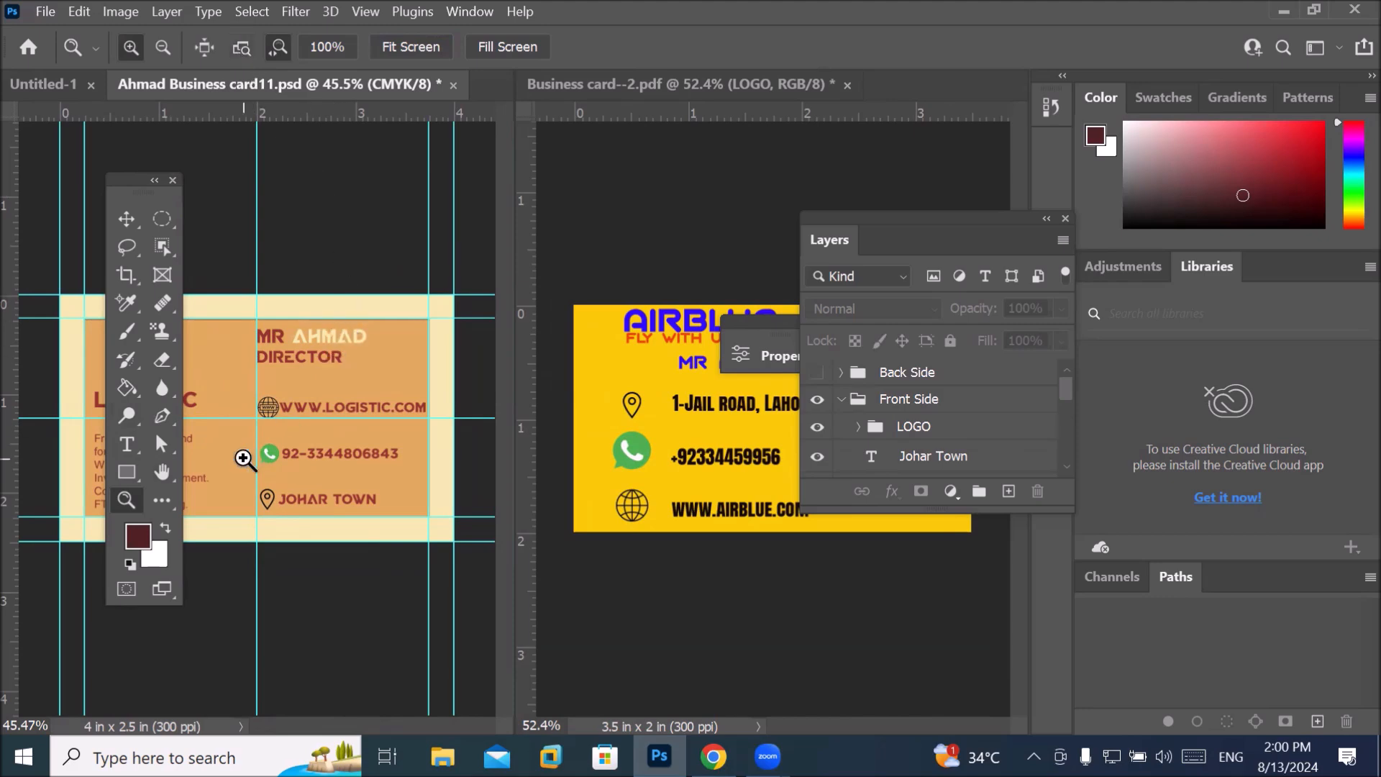
With Zoom All Windows off, zoom only the Logistic card in to 66.7% and fit it back to its window.
click(323, 387)
click(330, 383)
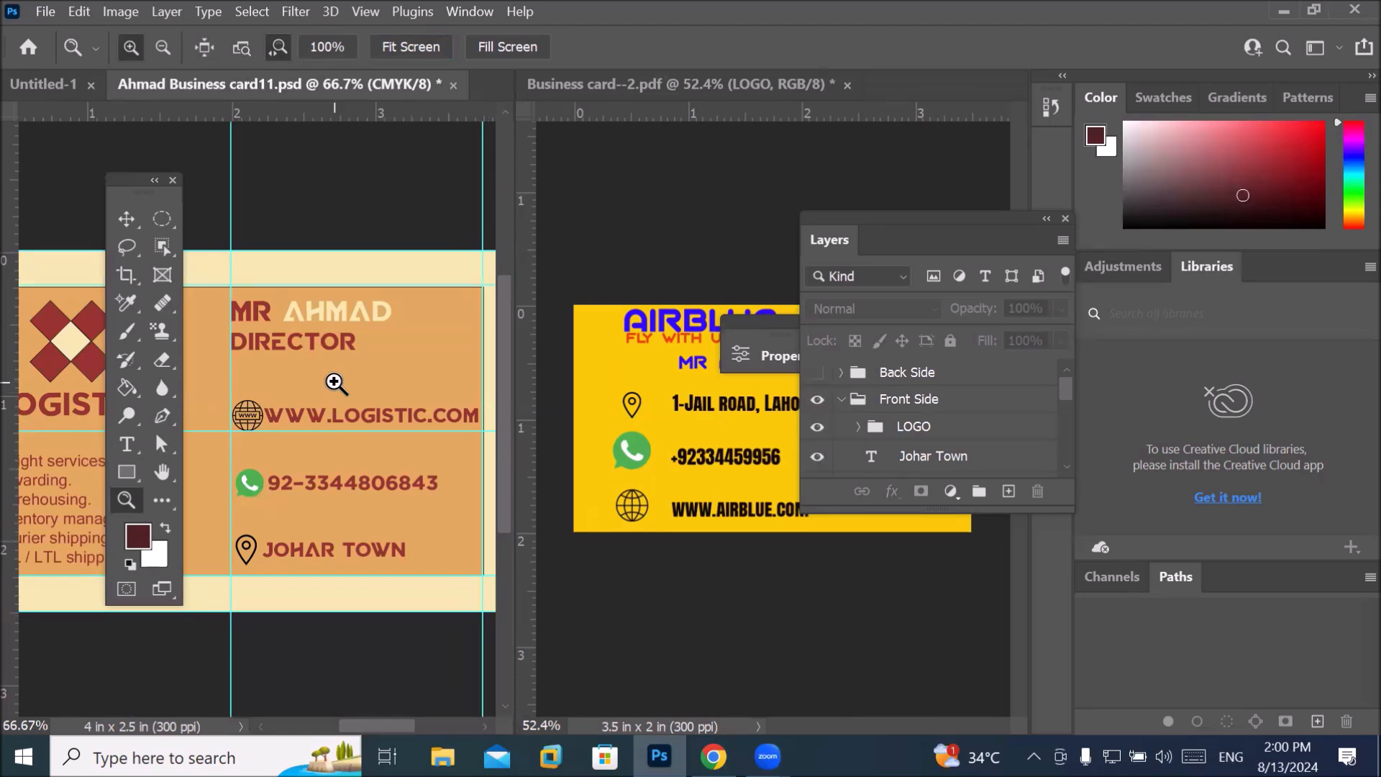
key(ctrl+0)
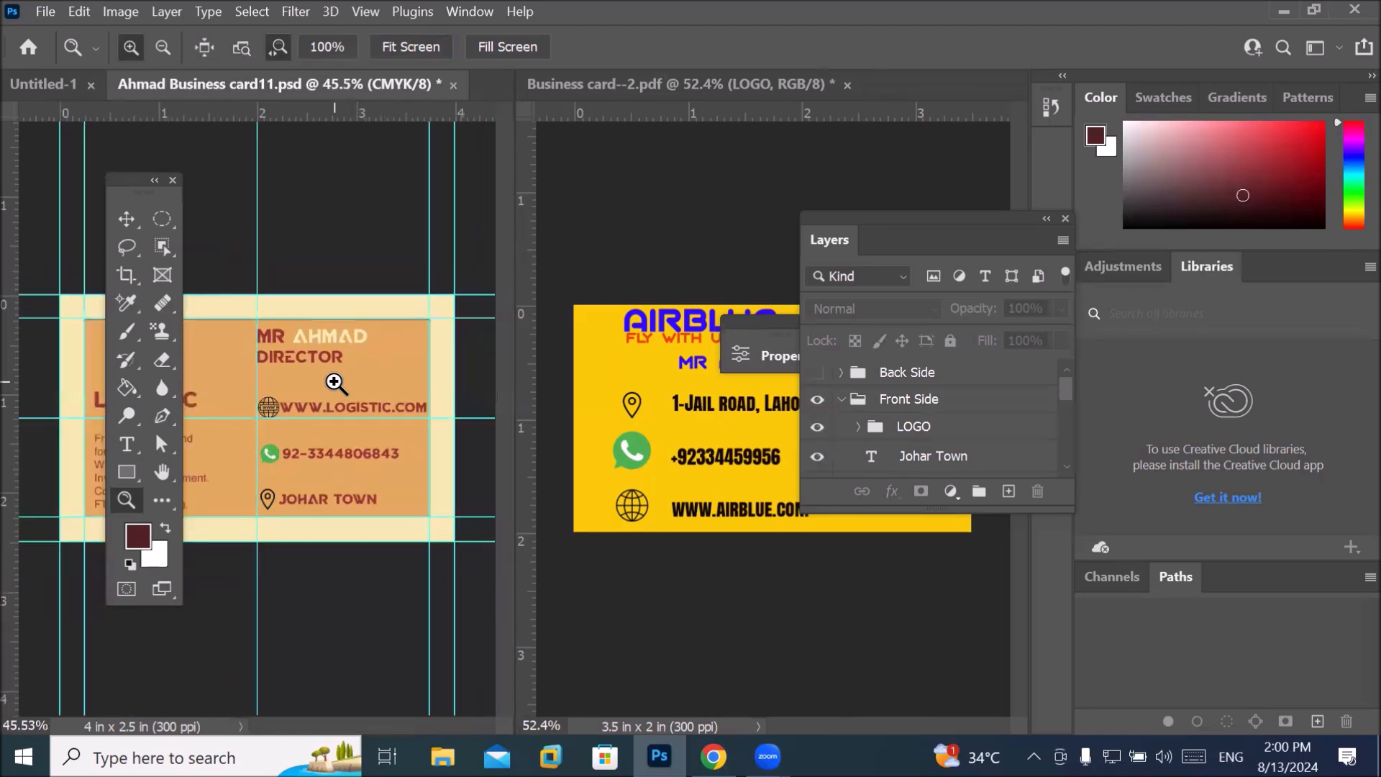
Turn on Zoom All Windows and zoom both cards in, to 200% on the Logistic card and about 230% on the Airblue card.
click(241, 46)
click(304, 357)
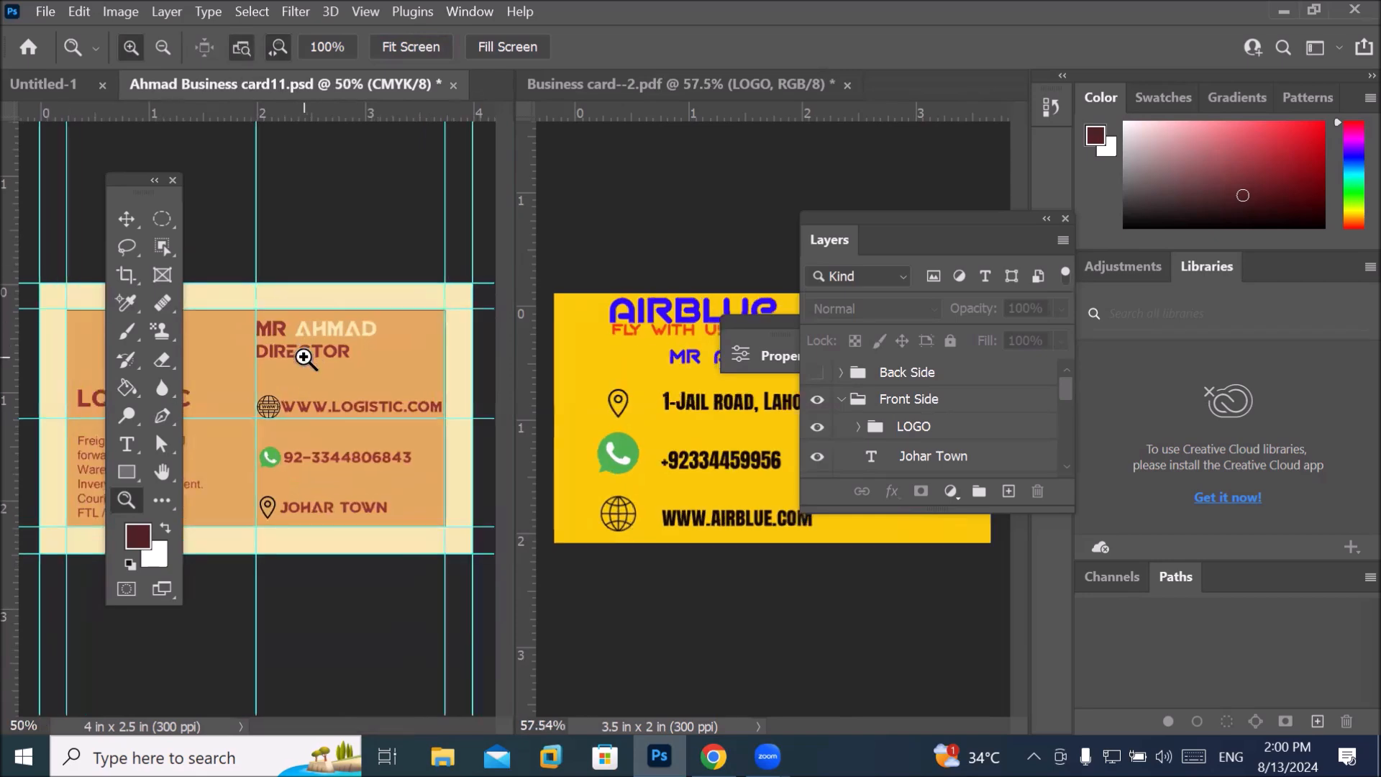
click(303, 359)
click(303, 417)
click(305, 428)
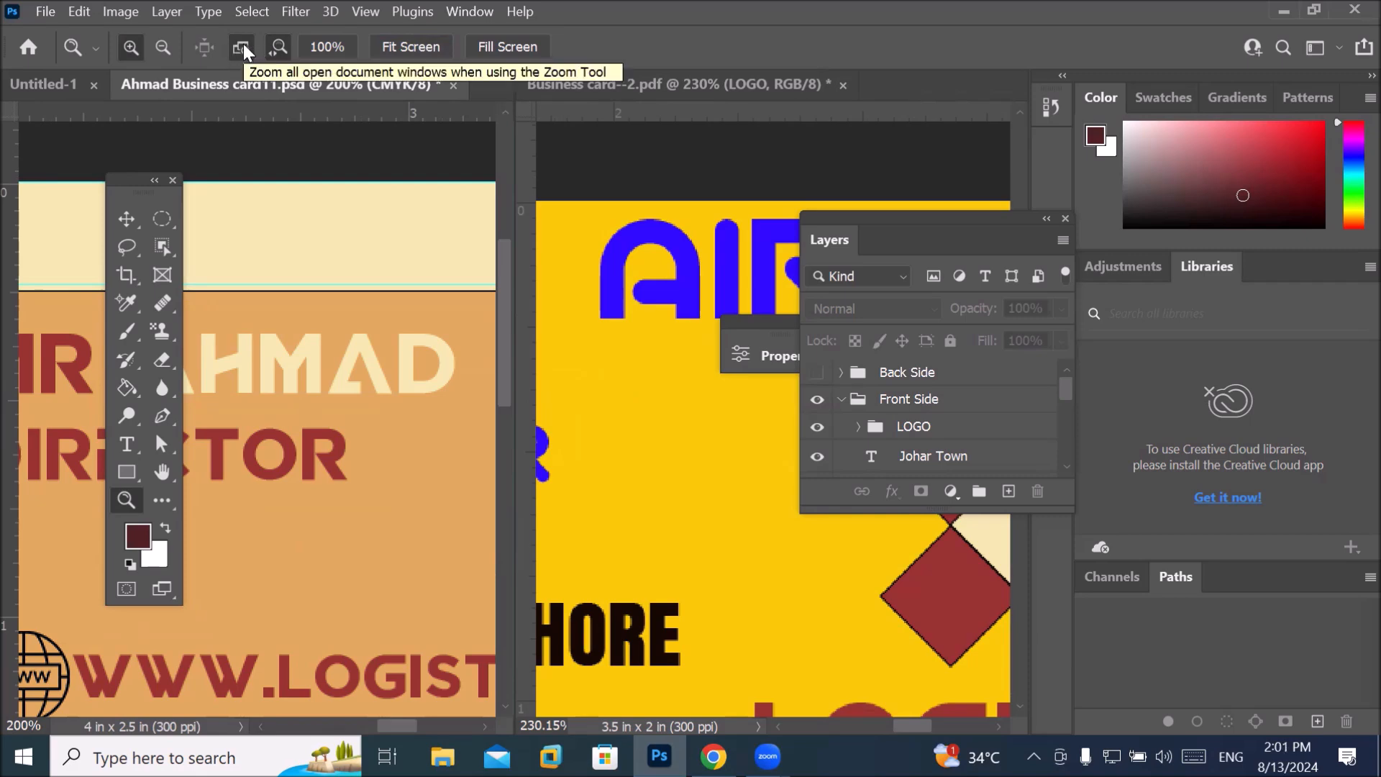
Zoom both cards out together in Zoom Out mode, to 50% on the Logistic card and about 57.5% on the Airblue card.
click(163, 47)
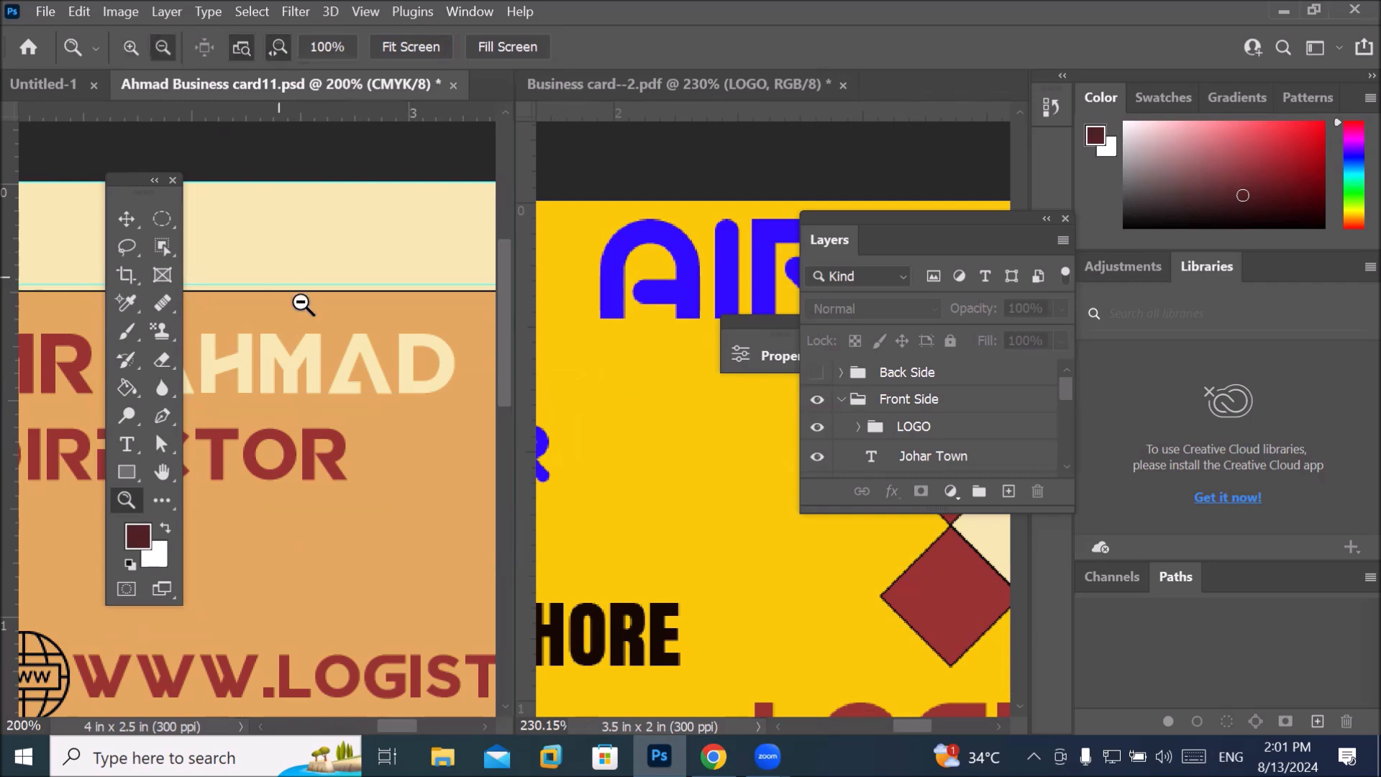
click(339, 359)
click(339, 361)
click(331, 439)
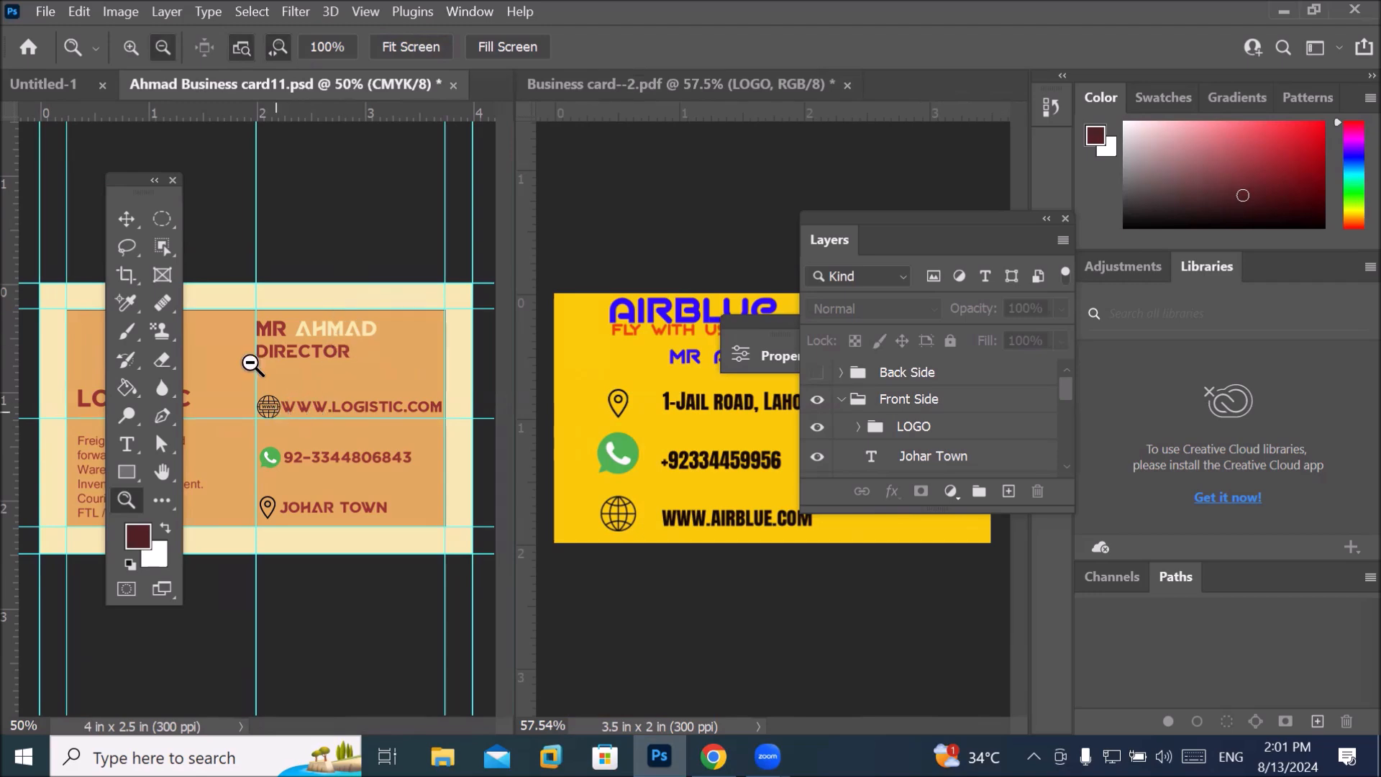
Return to Zoom In mode and scrubby-zoom both cards together in to about 189% and out to about 21.5%.
click(130, 47)
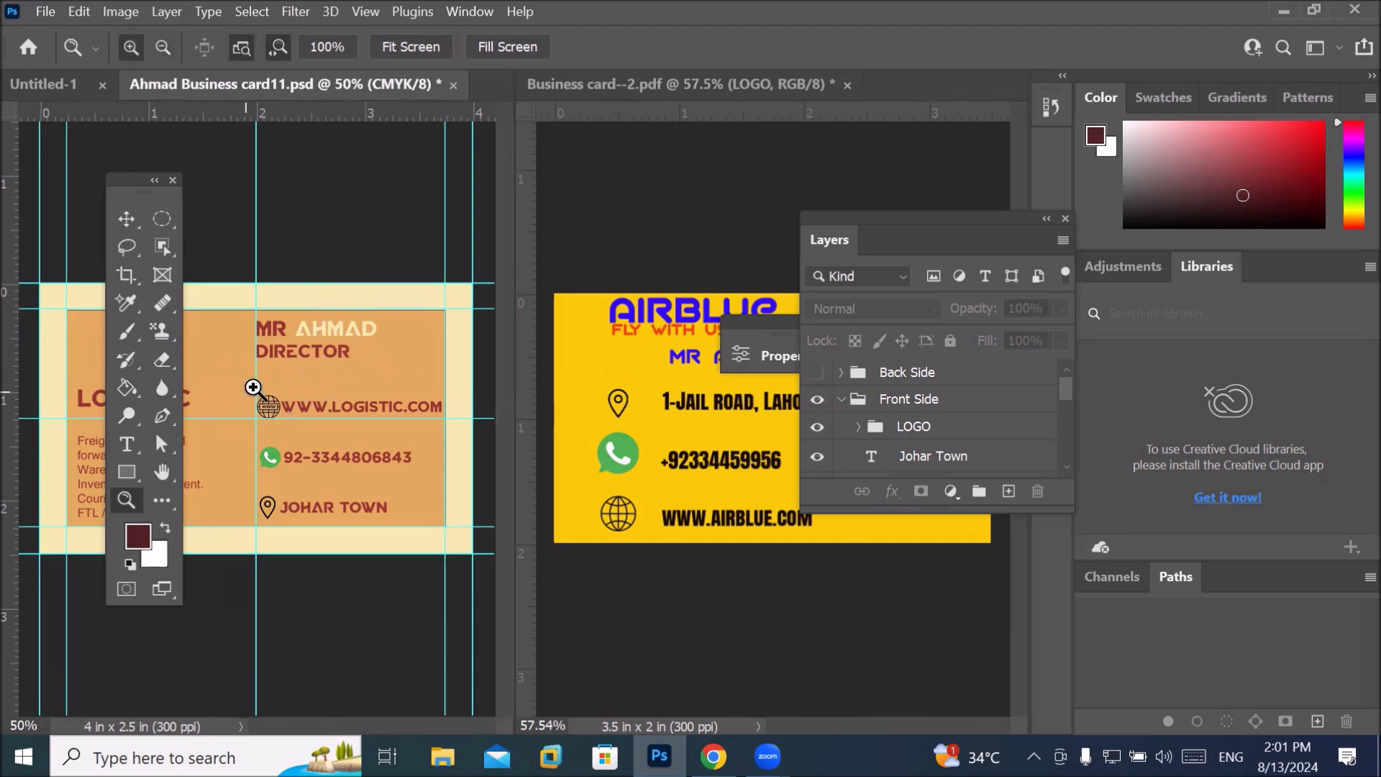
drag(253, 388, 249, 385)
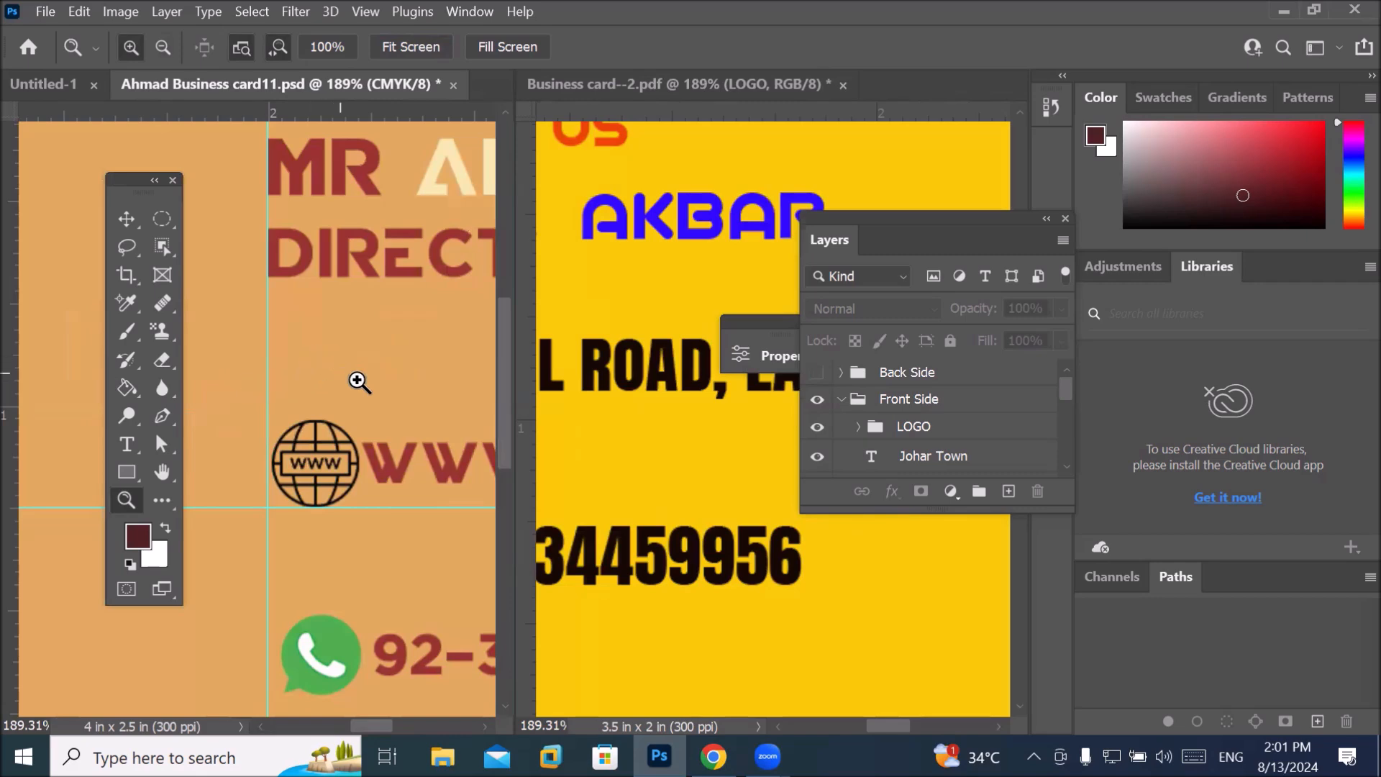
drag(391, 385, 293, 388)
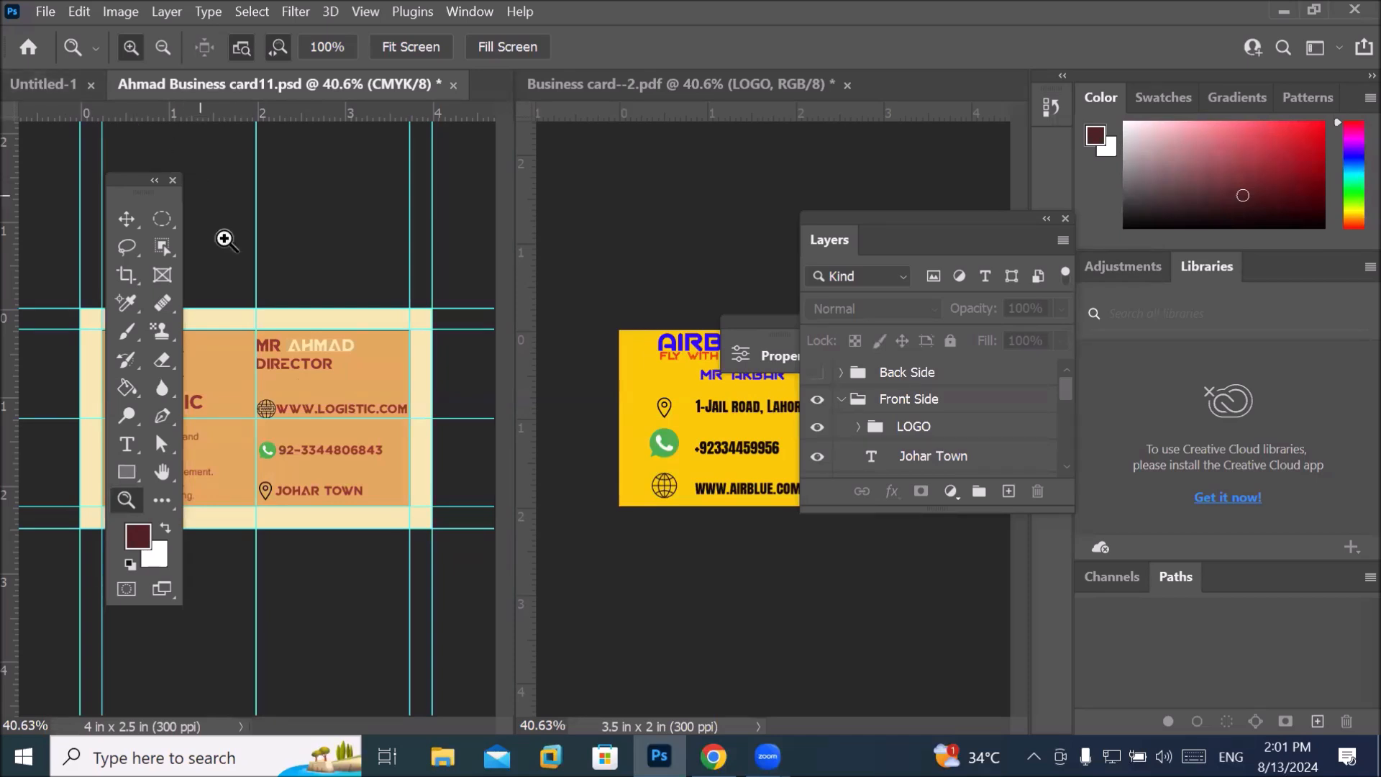
mouse_move(297, 379)
mouse_down()
mouse_move(324, 370)
mouse_move(391, 391)
mouse_move(275, 385)
mouse_up()
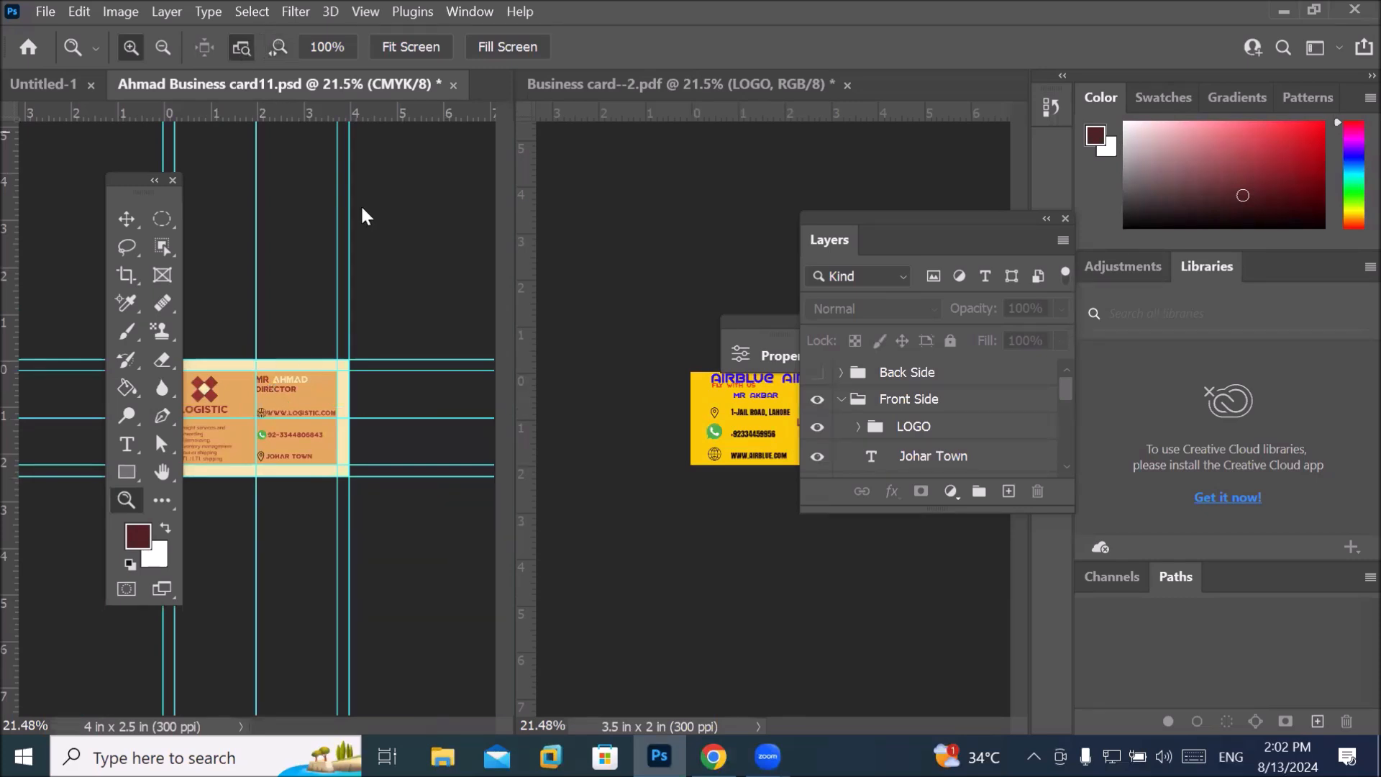
With Scrubby Zoom off, marquee-zoom into the Logistic card's contact details to 12800%.
drag(265, 411, 401, 422)
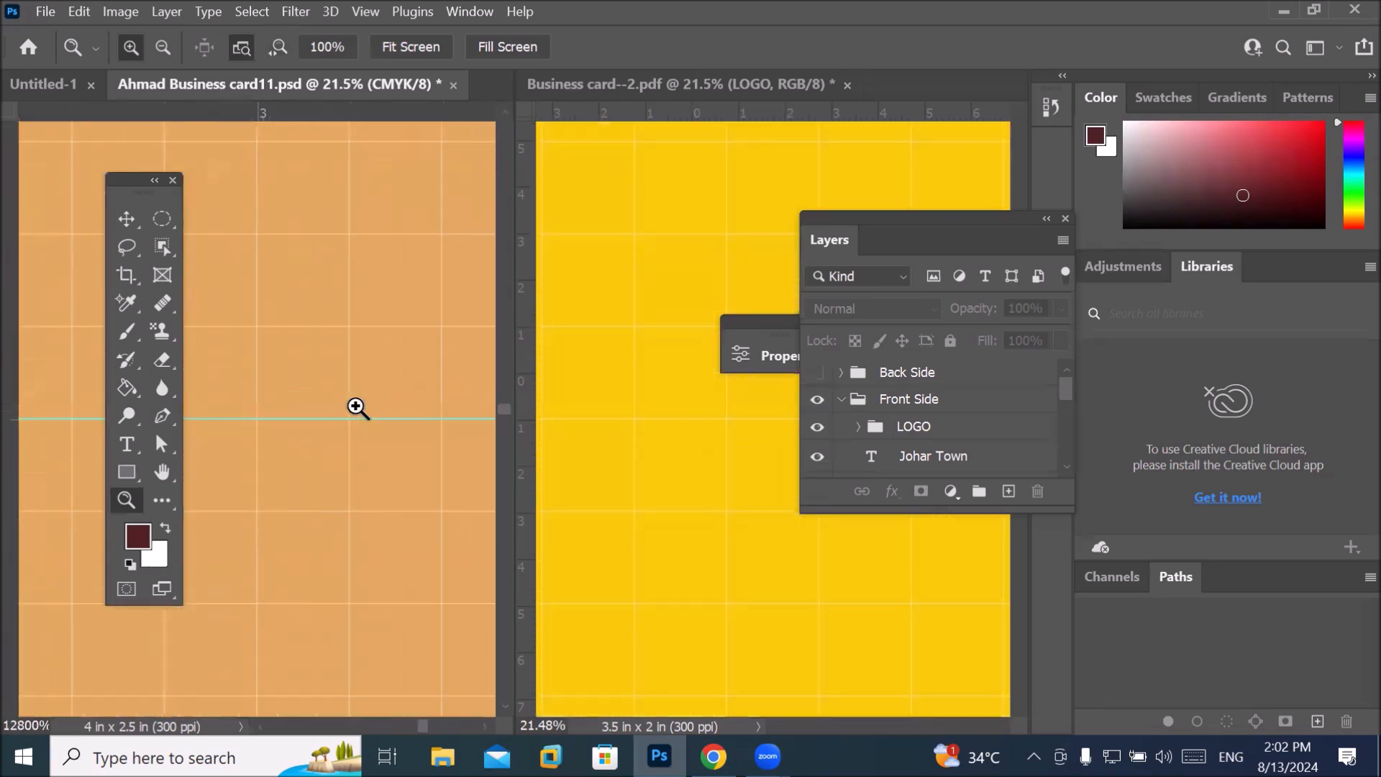
Zoom both cards in together to 12800%, switch to Zoom Out mode and zoom both out to 66.7%.
drag(338, 406, 192, 401)
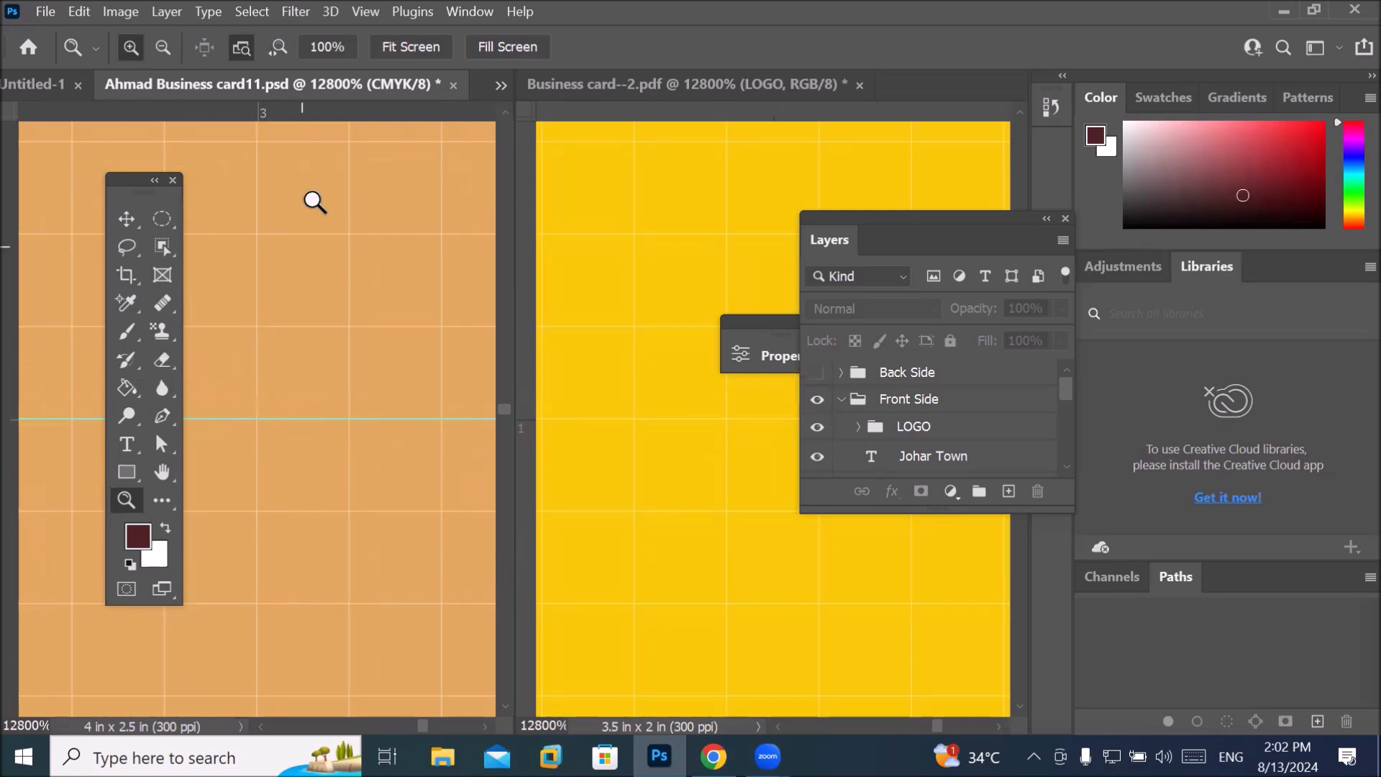
click(162, 47)
click(312, 255)
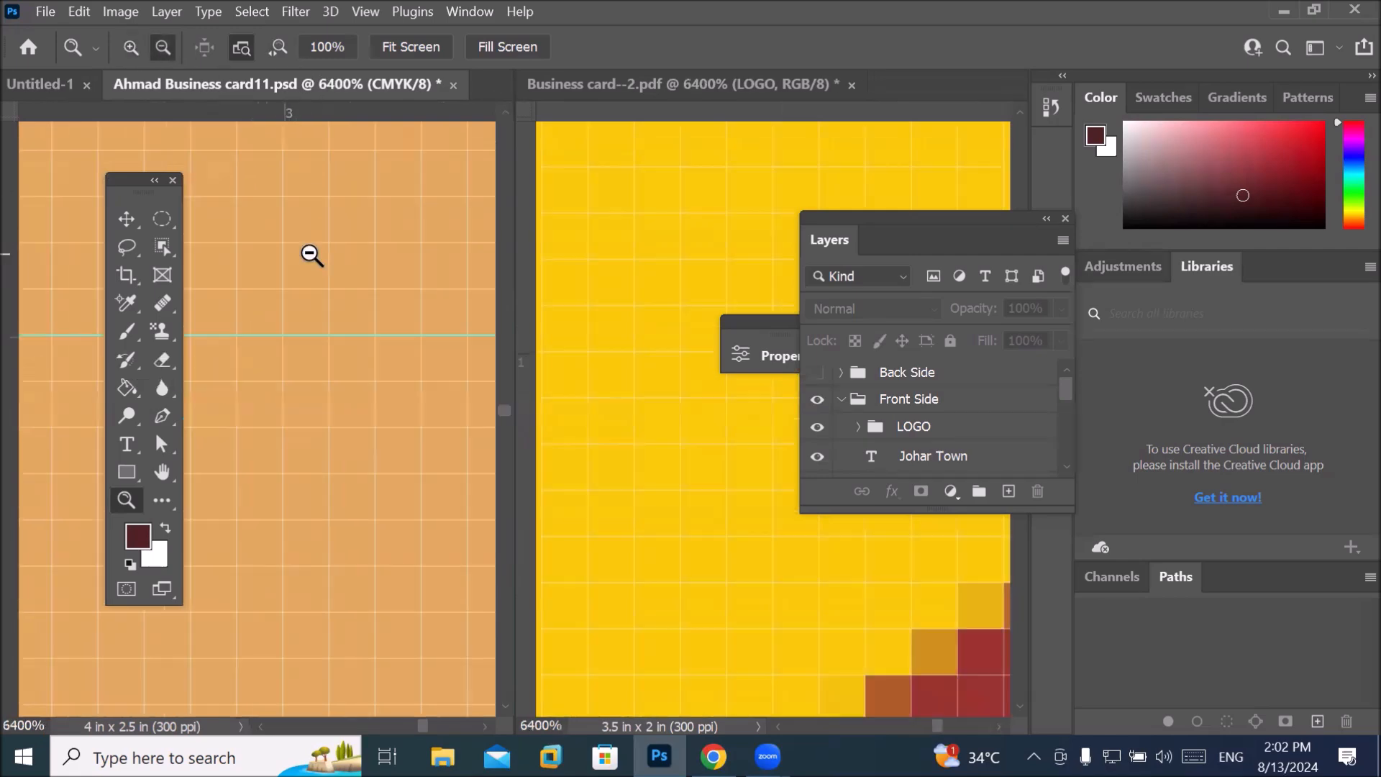
click(311, 256)
click(312, 255)
click(311, 256)
click(311, 256)
click(311, 255)
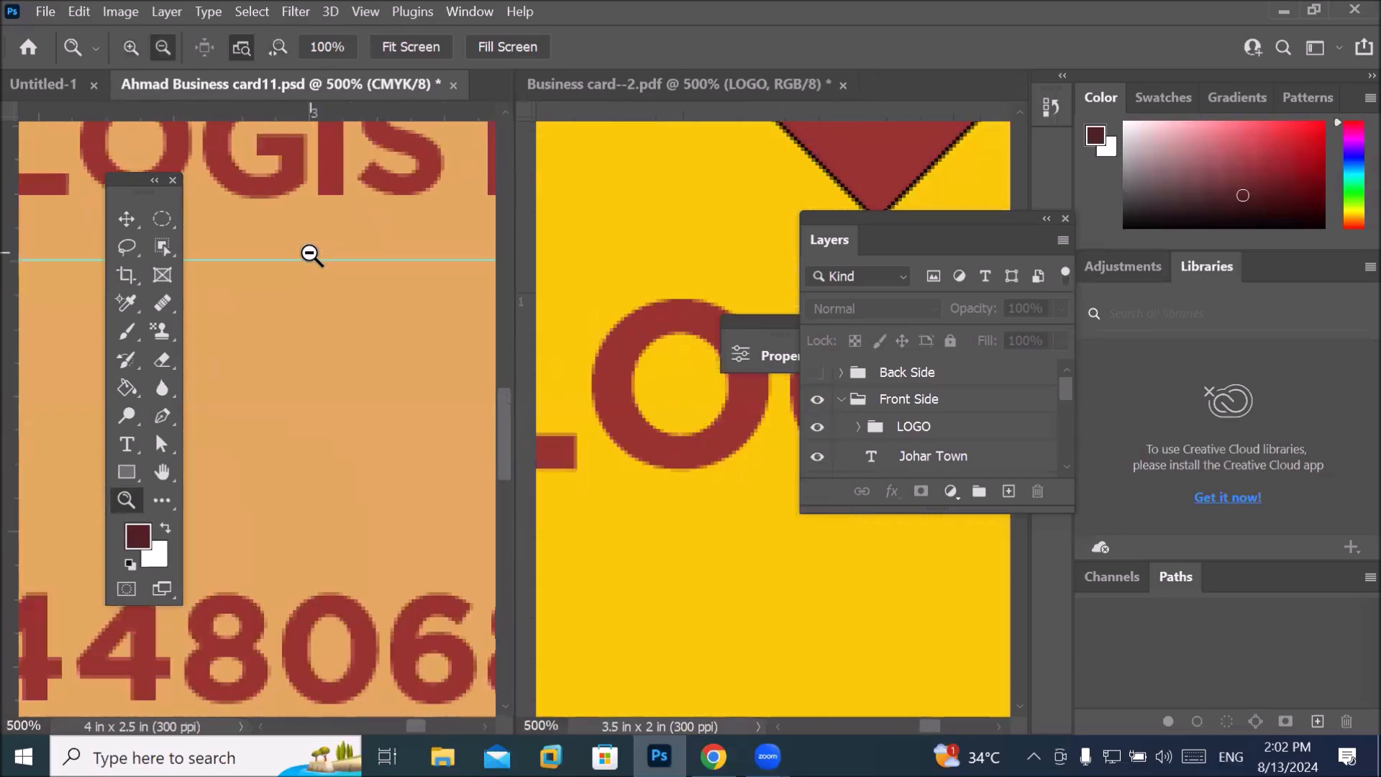
click(311, 255)
click(311, 255)
click(312, 256)
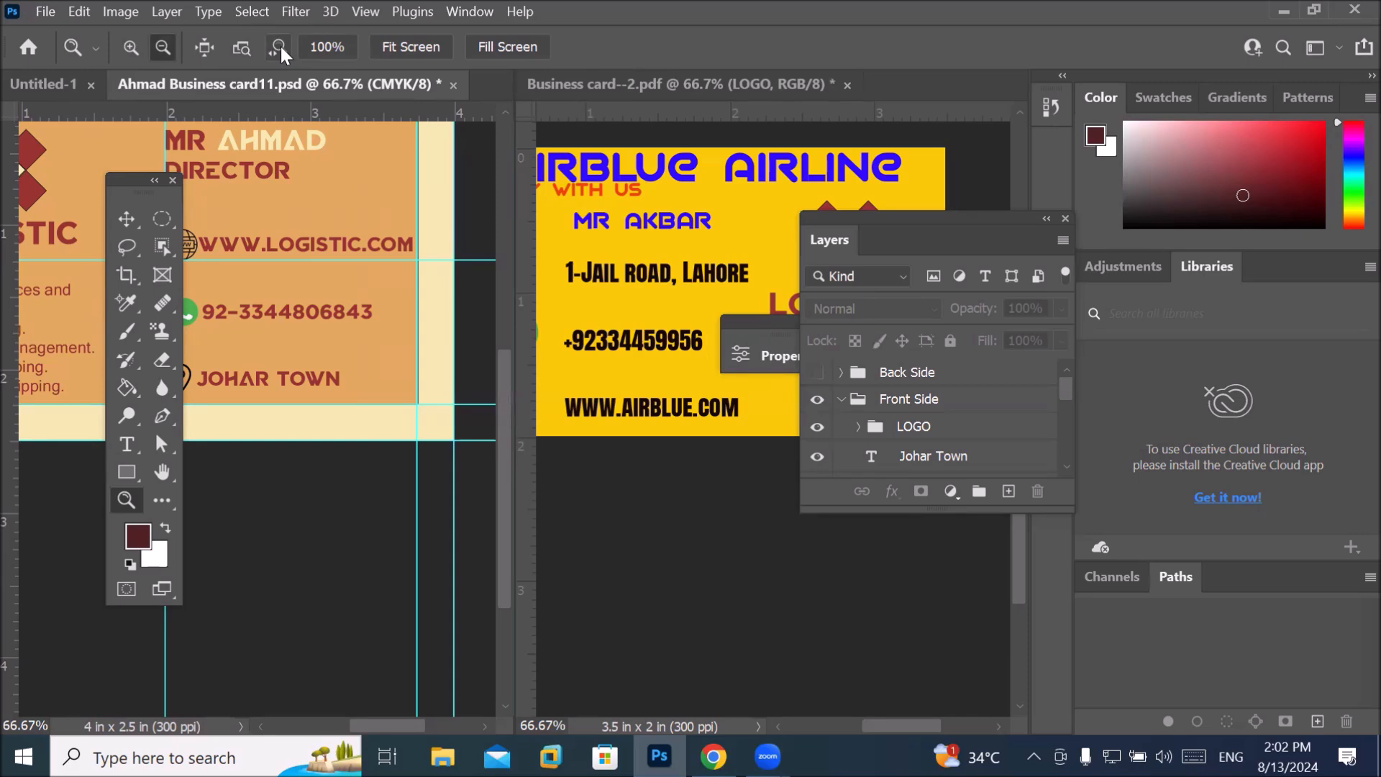
click(43, 14)
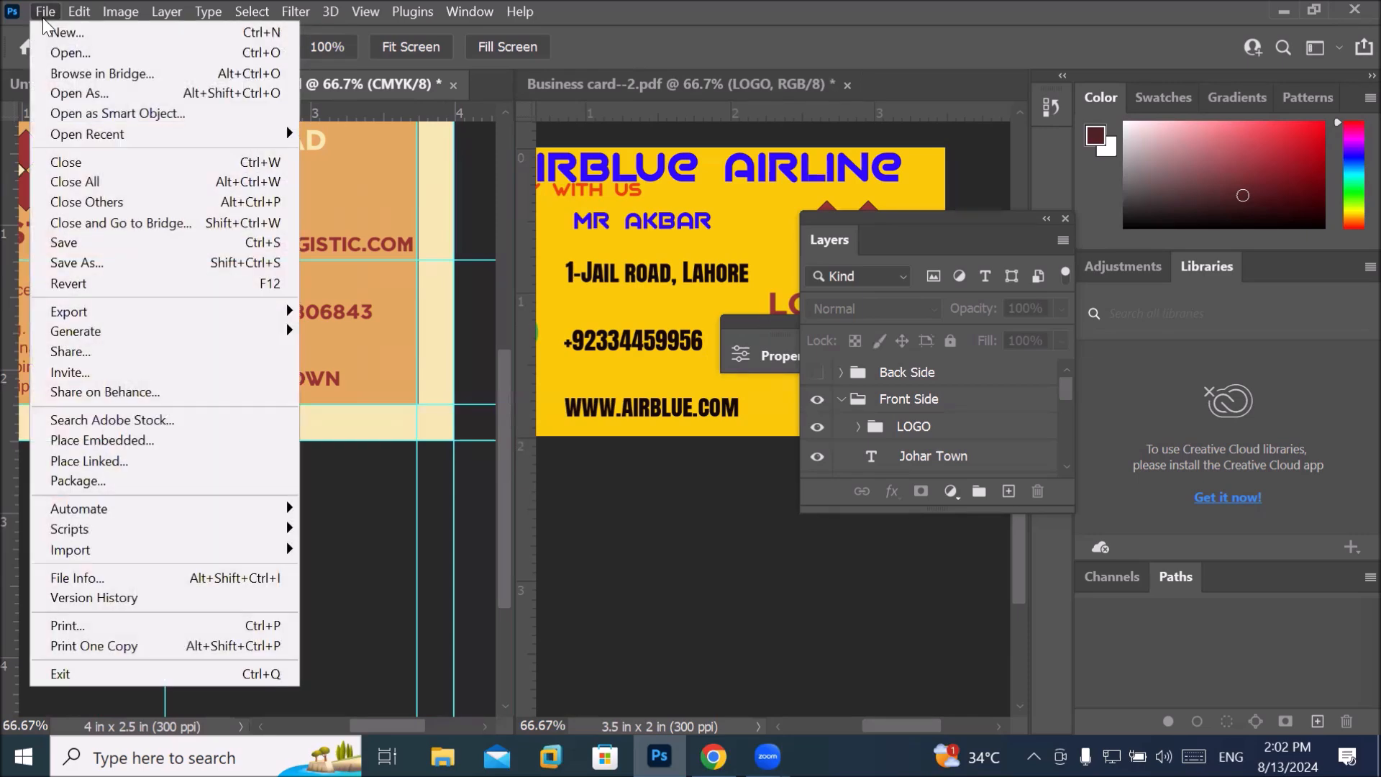
click(60, 56)
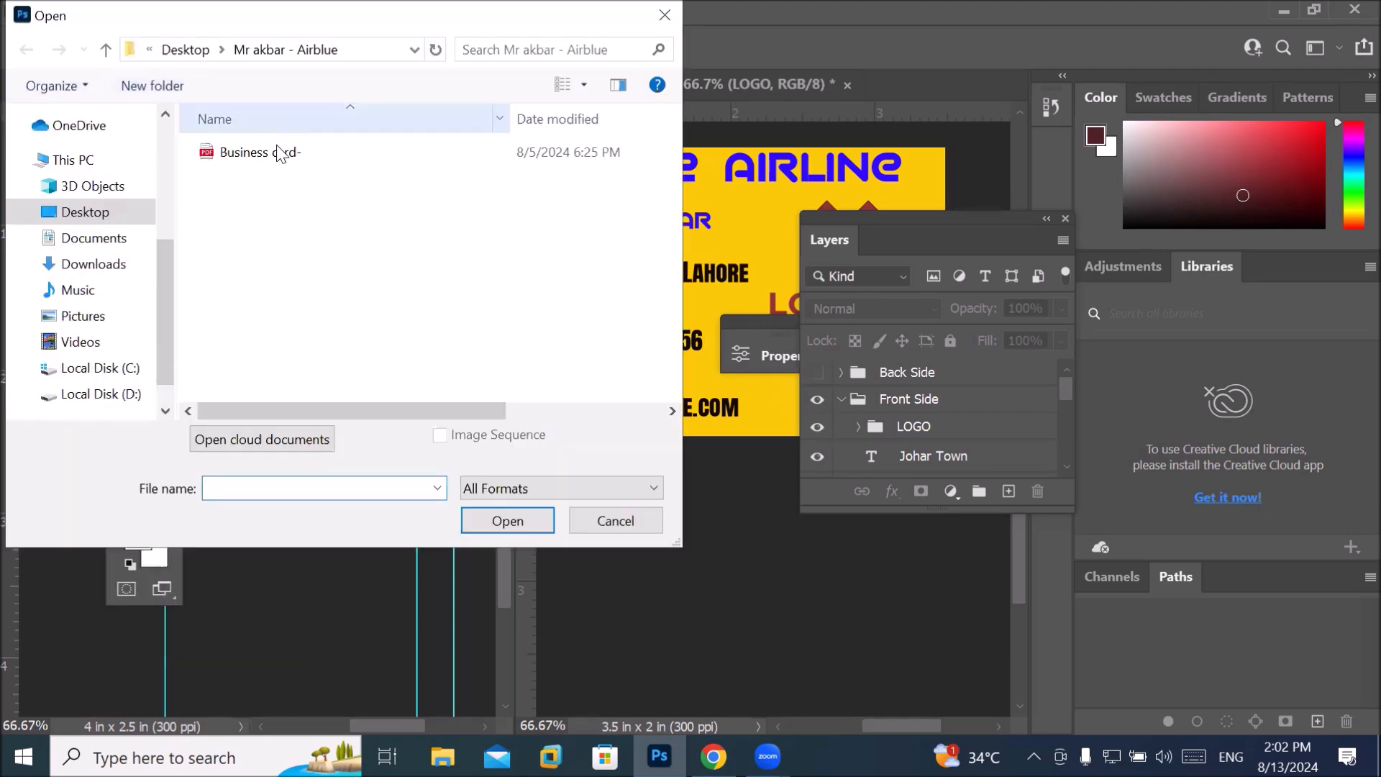
click(264, 162)
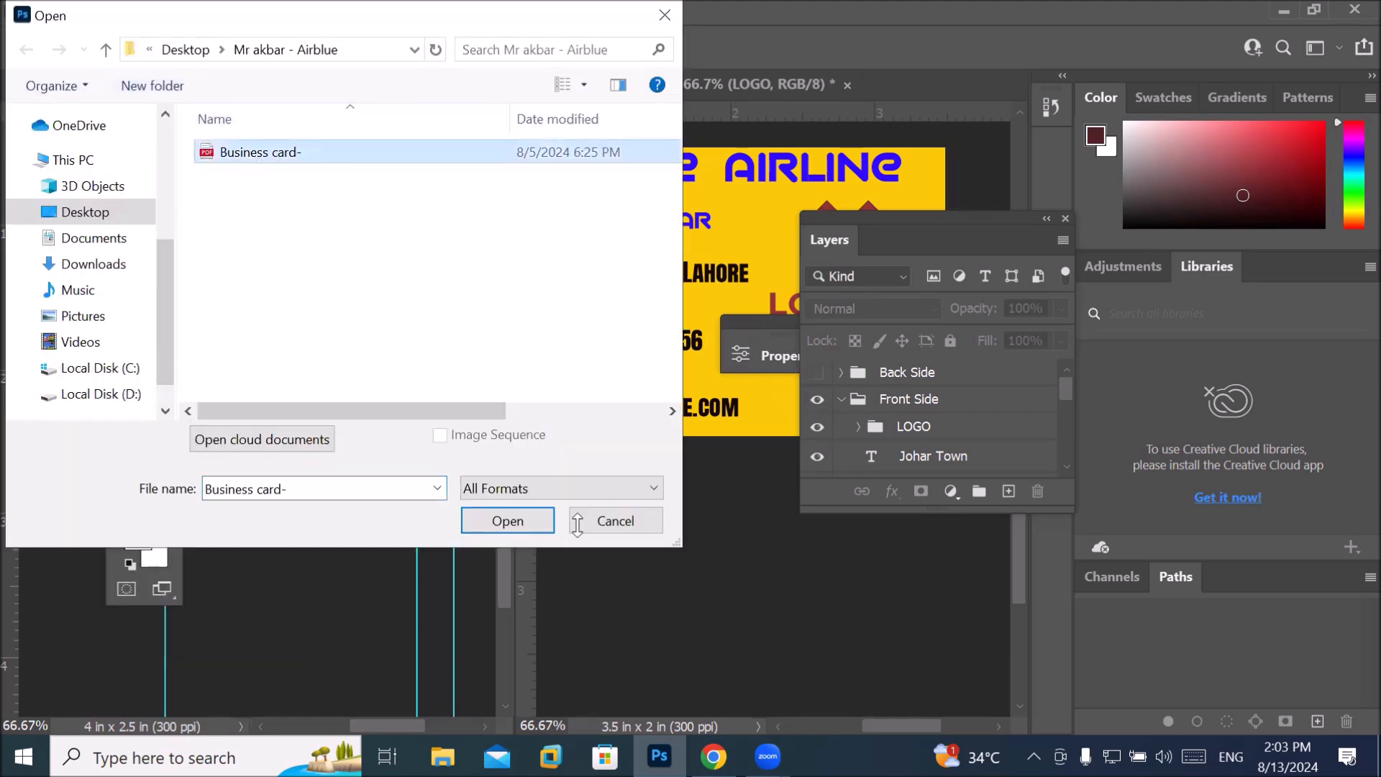
click(610, 520)
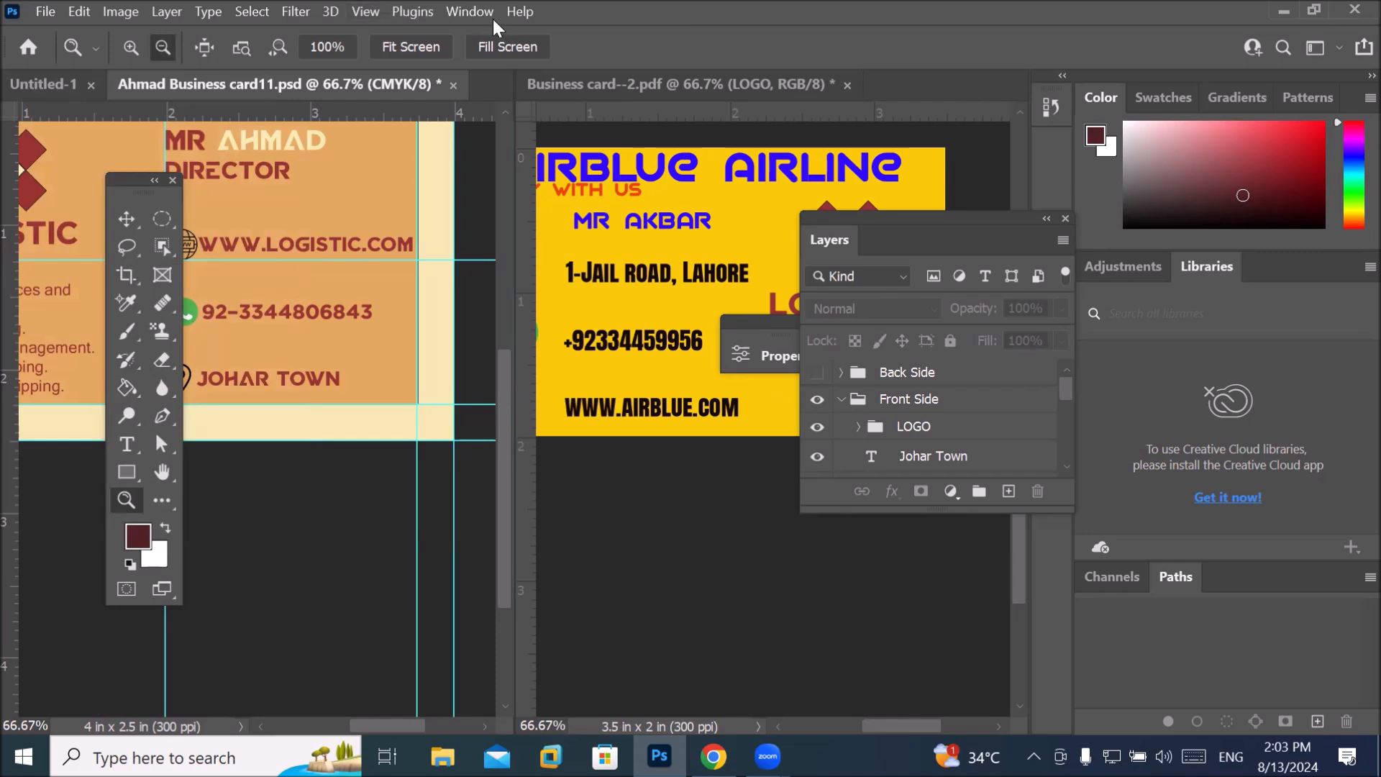
Consolidate all documents into tabs and switch back and forth between the Airblue and Logistic cards, ending on the Airblue card.
click(473, 4)
mouse_move(719, 30)
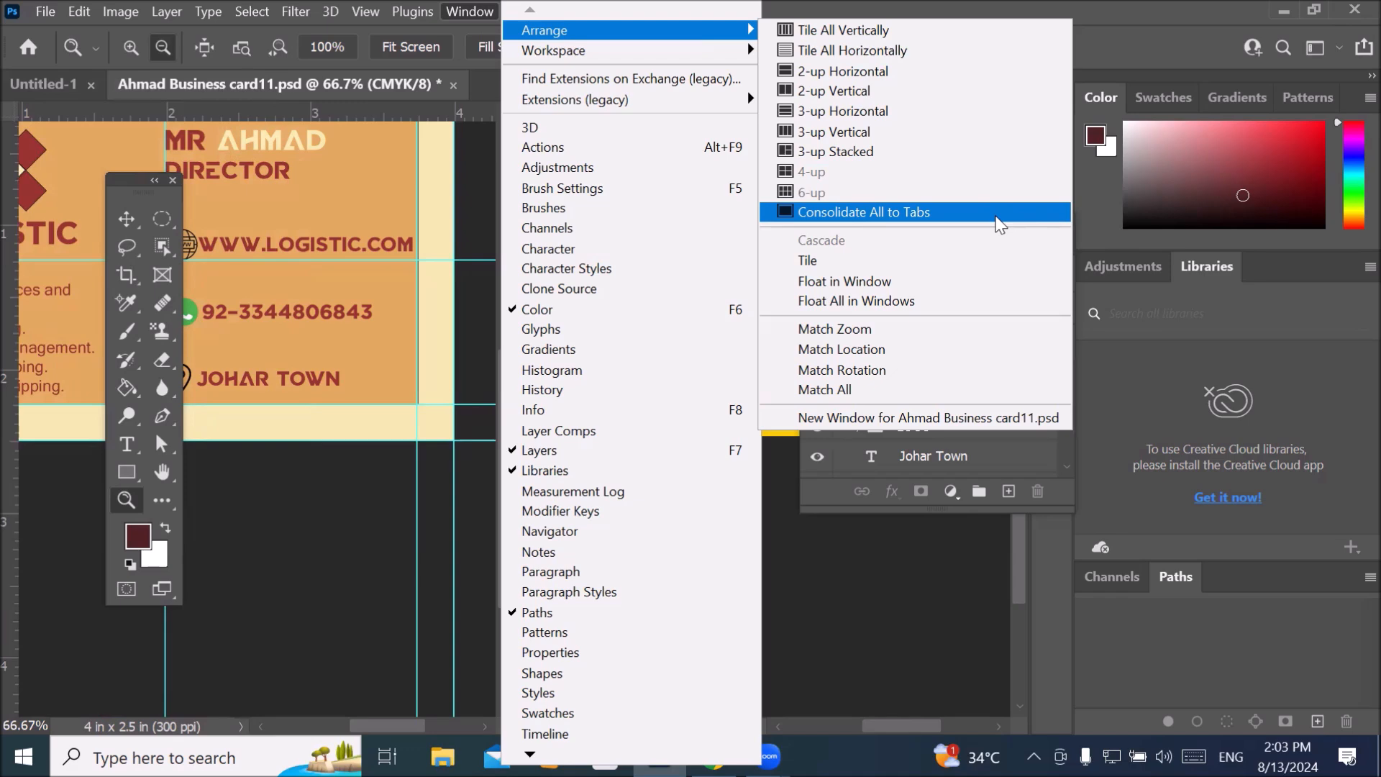
click(996, 214)
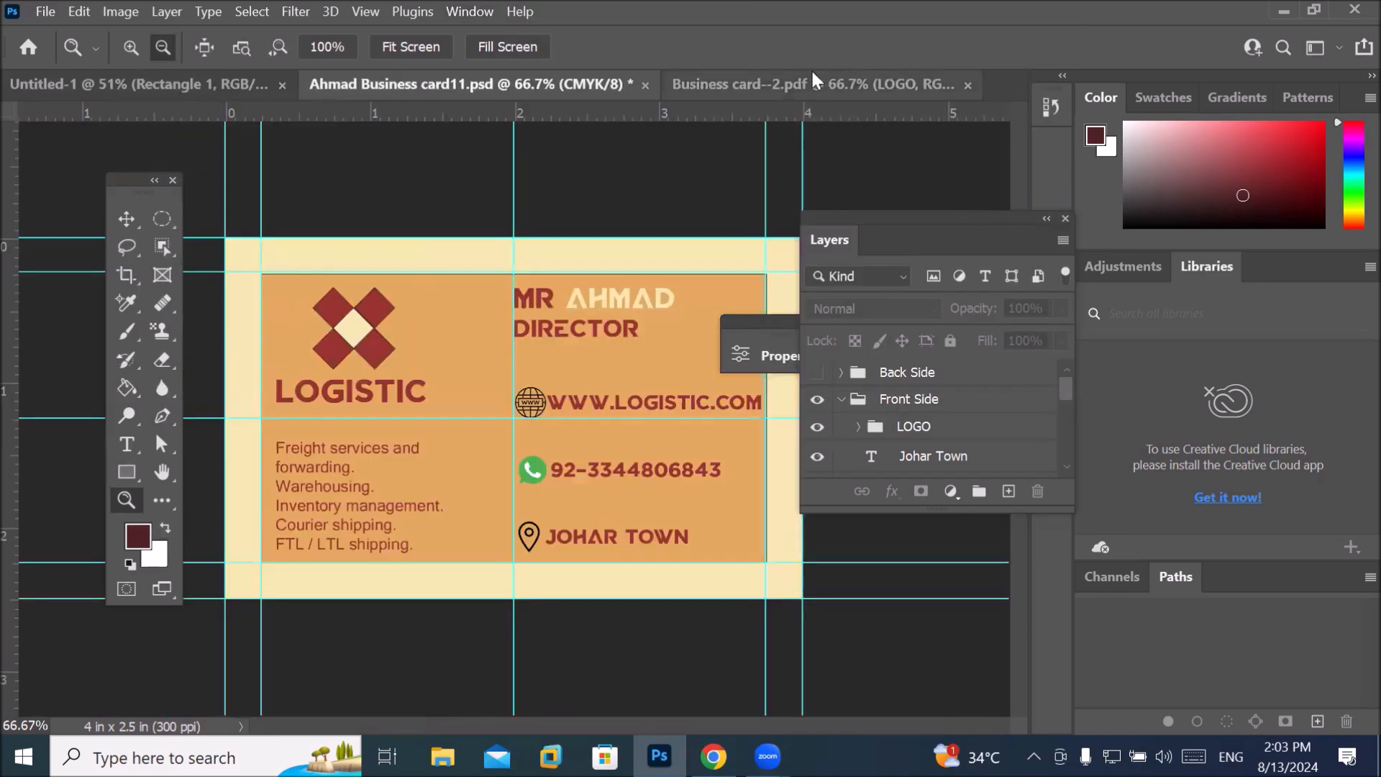
click(806, 77)
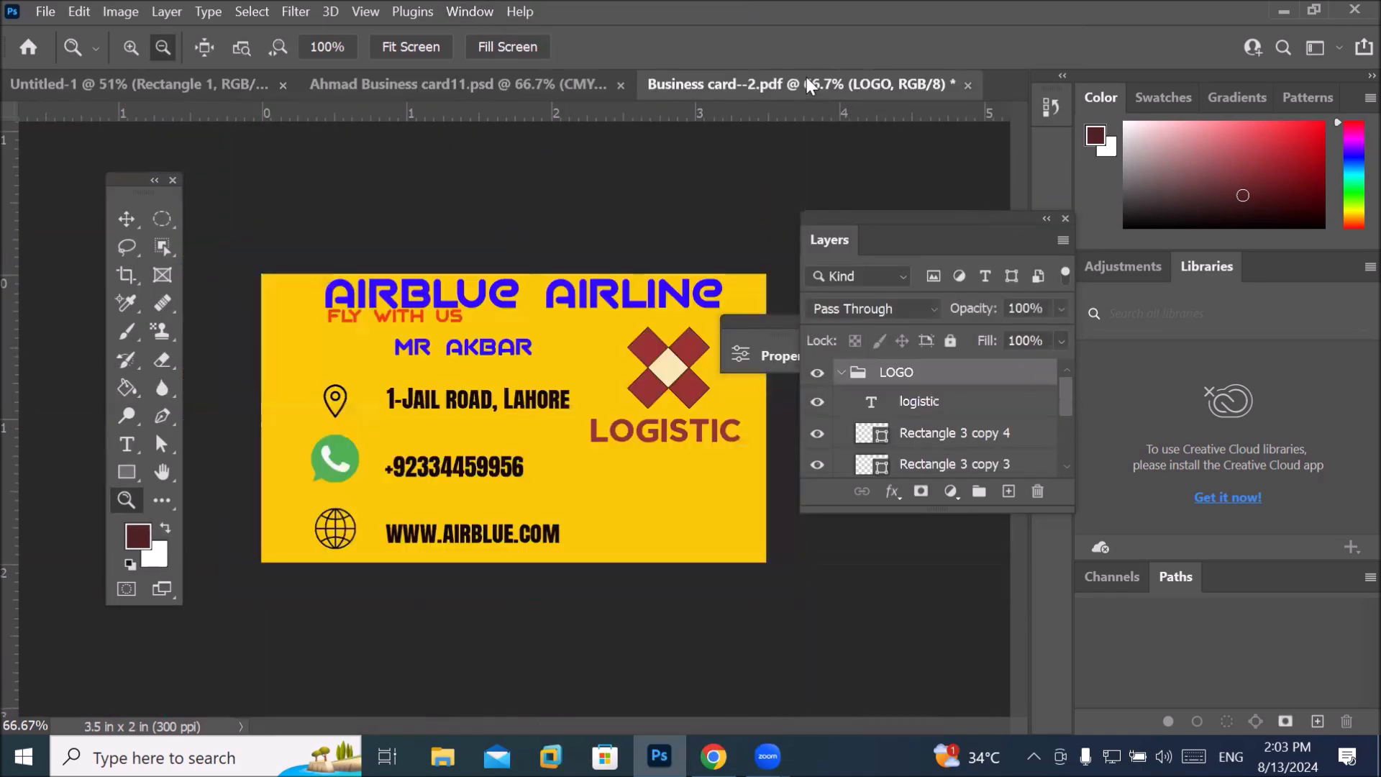
click(531, 85)
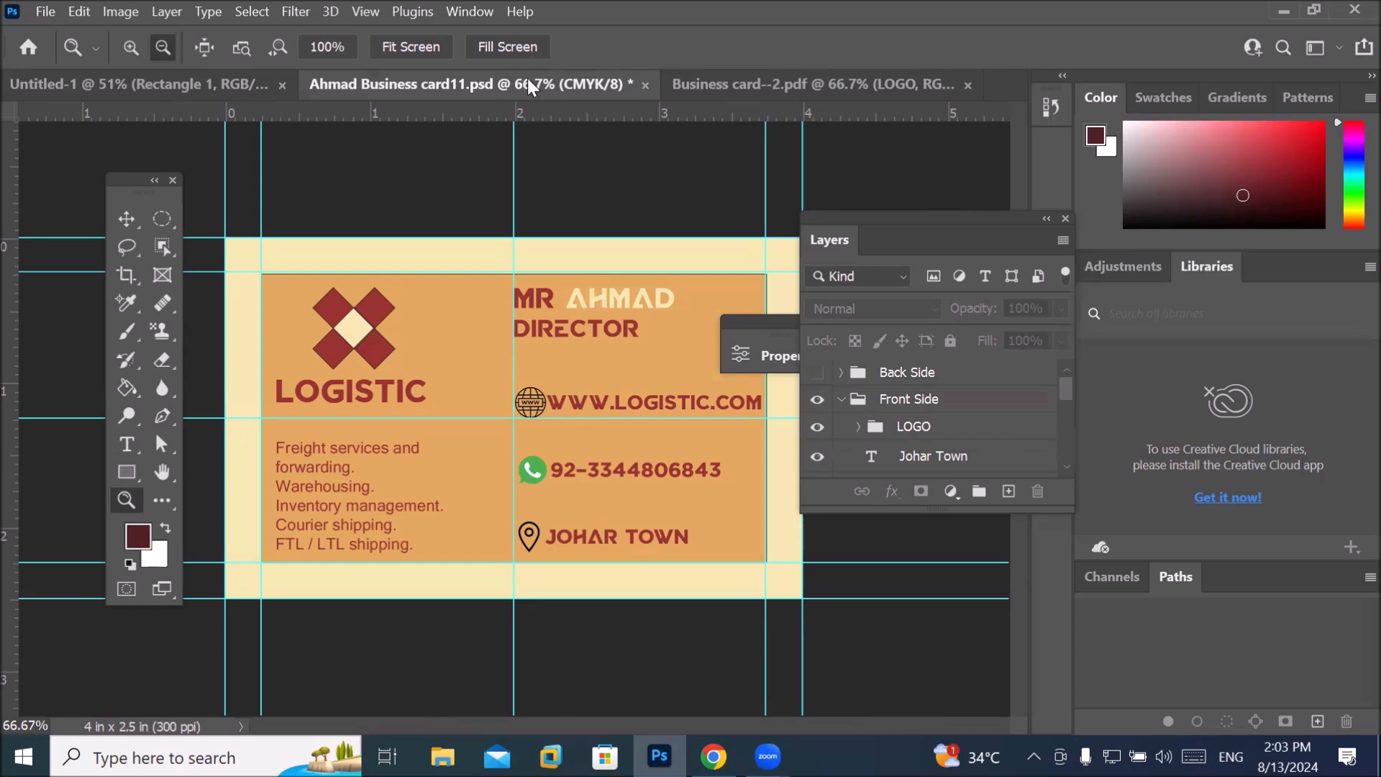
click(749, 93)
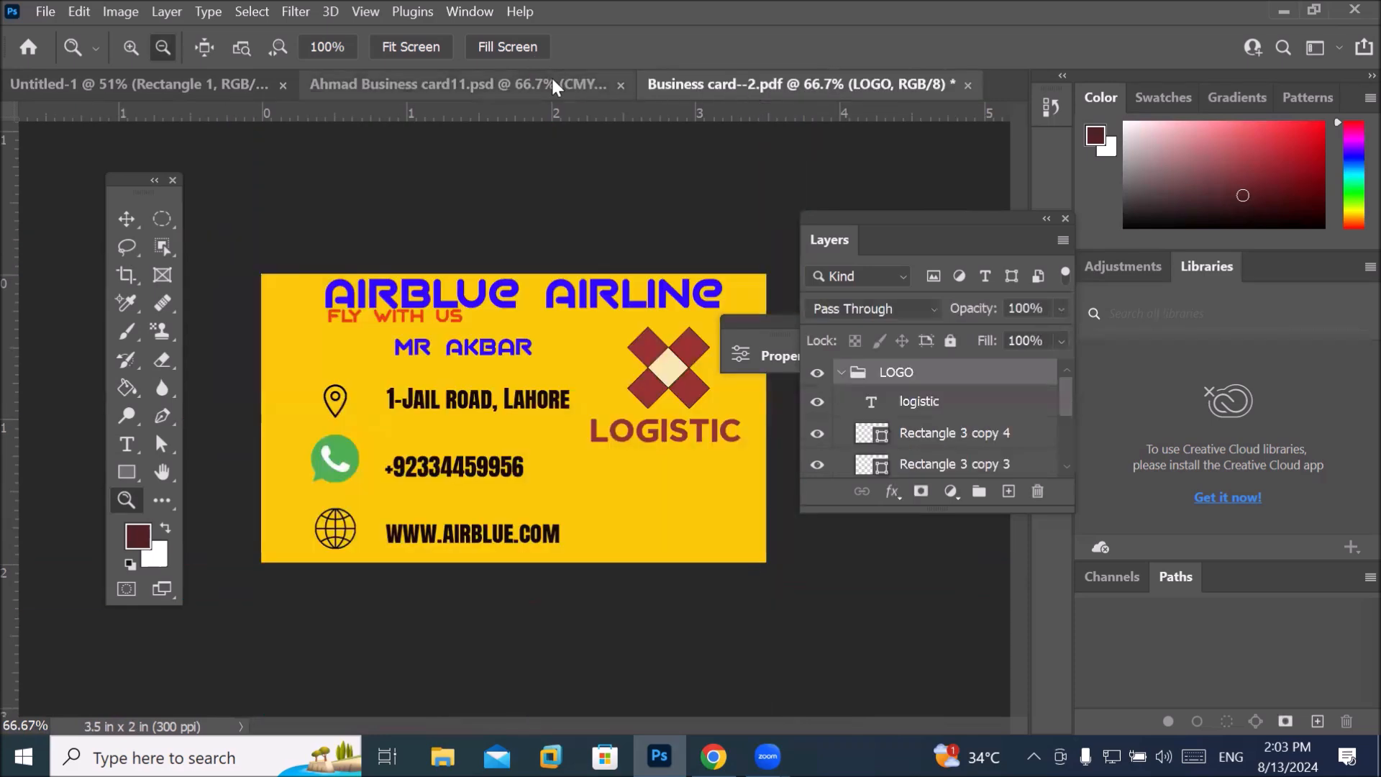
click(515, 81)
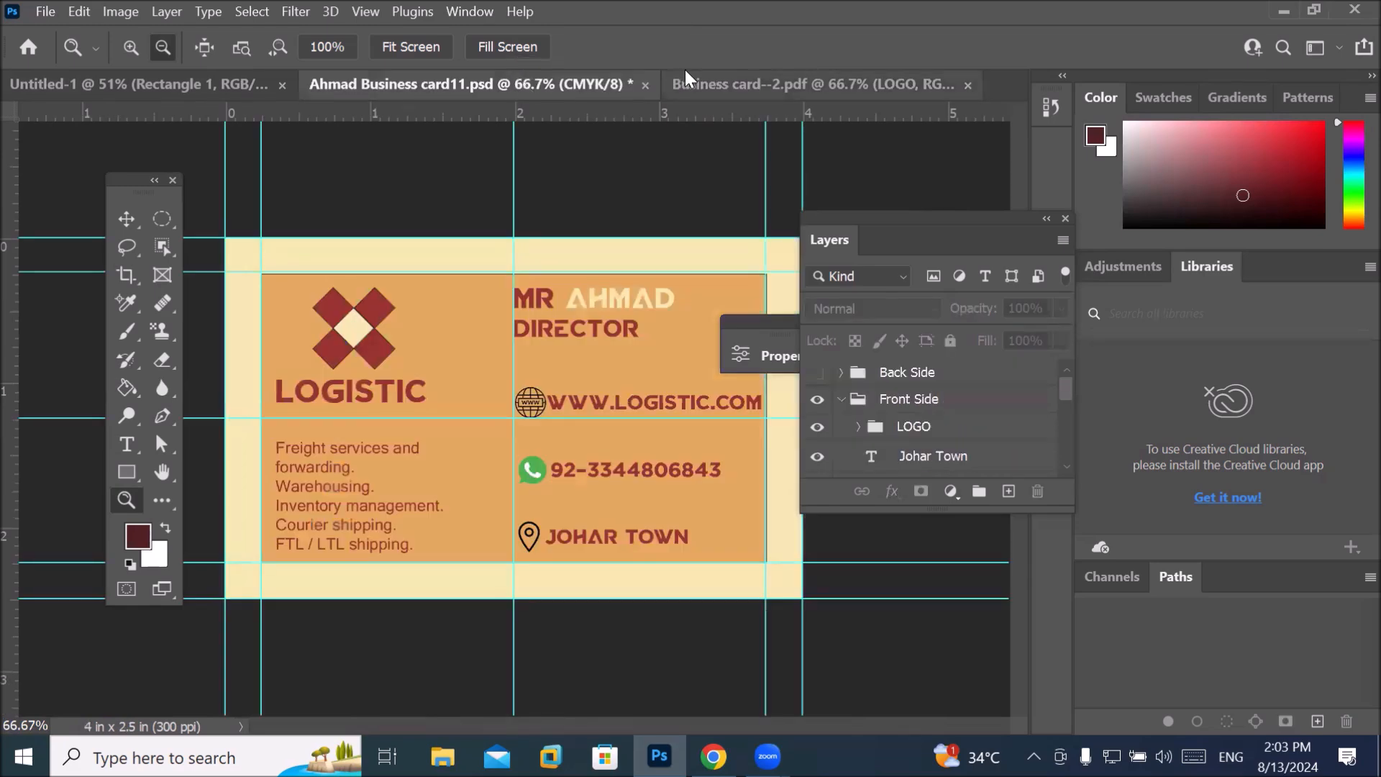
click(716, 84)
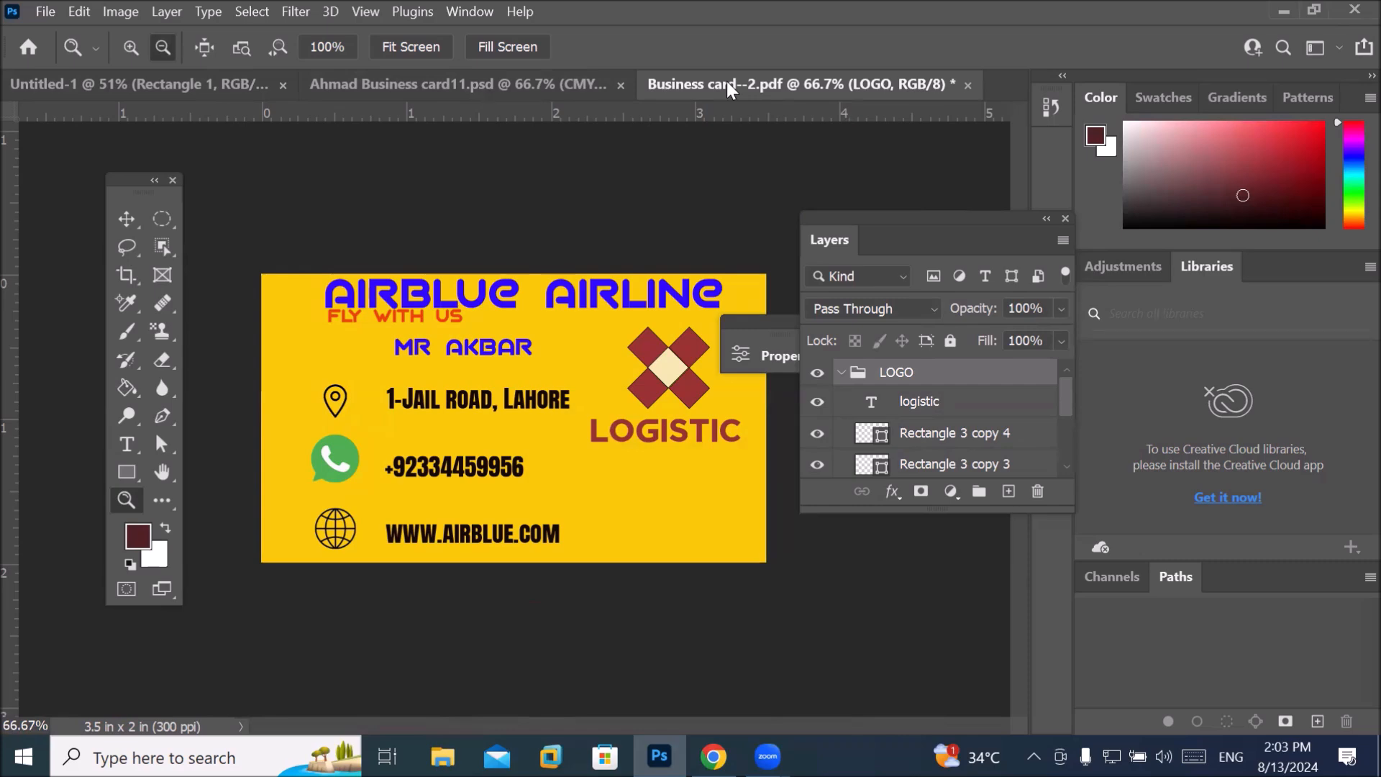
Arrange the document windows as 2-up Vertical with the Airblue card beside the Logistic card.
click(460, 12)
mouse_move(560, 37)
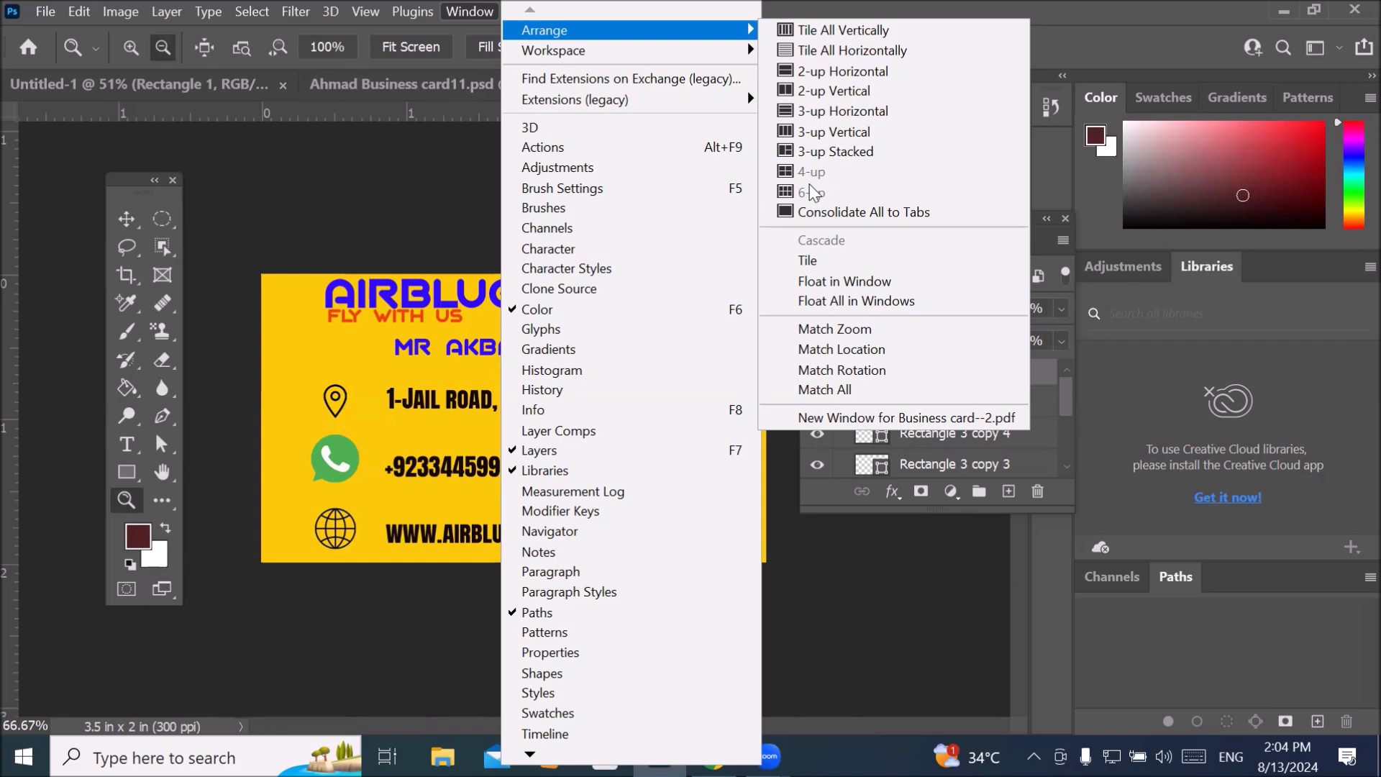
click(840, 93)
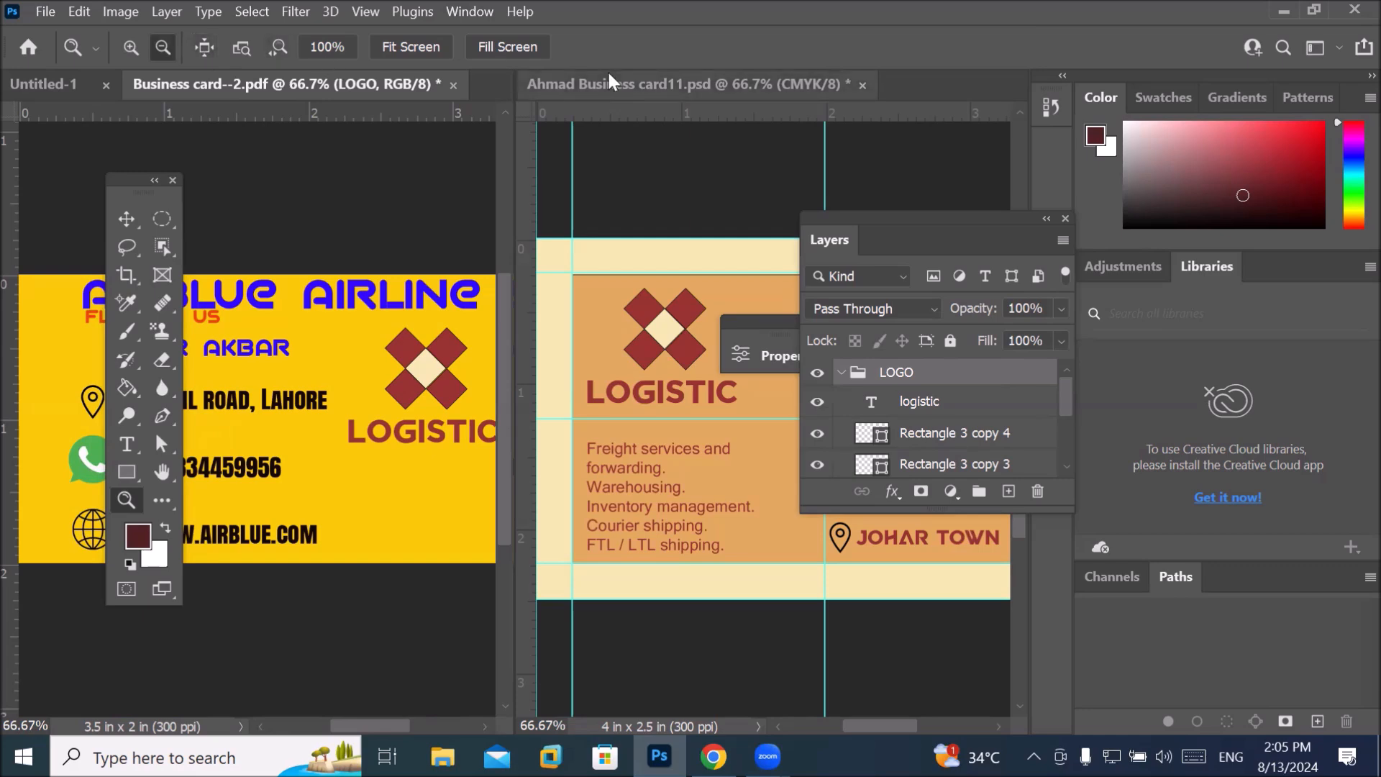
With Resize Windows to Fit on, zoom the docked Airblue card out to 33.3% and back in to 200%.
click(200, 54)
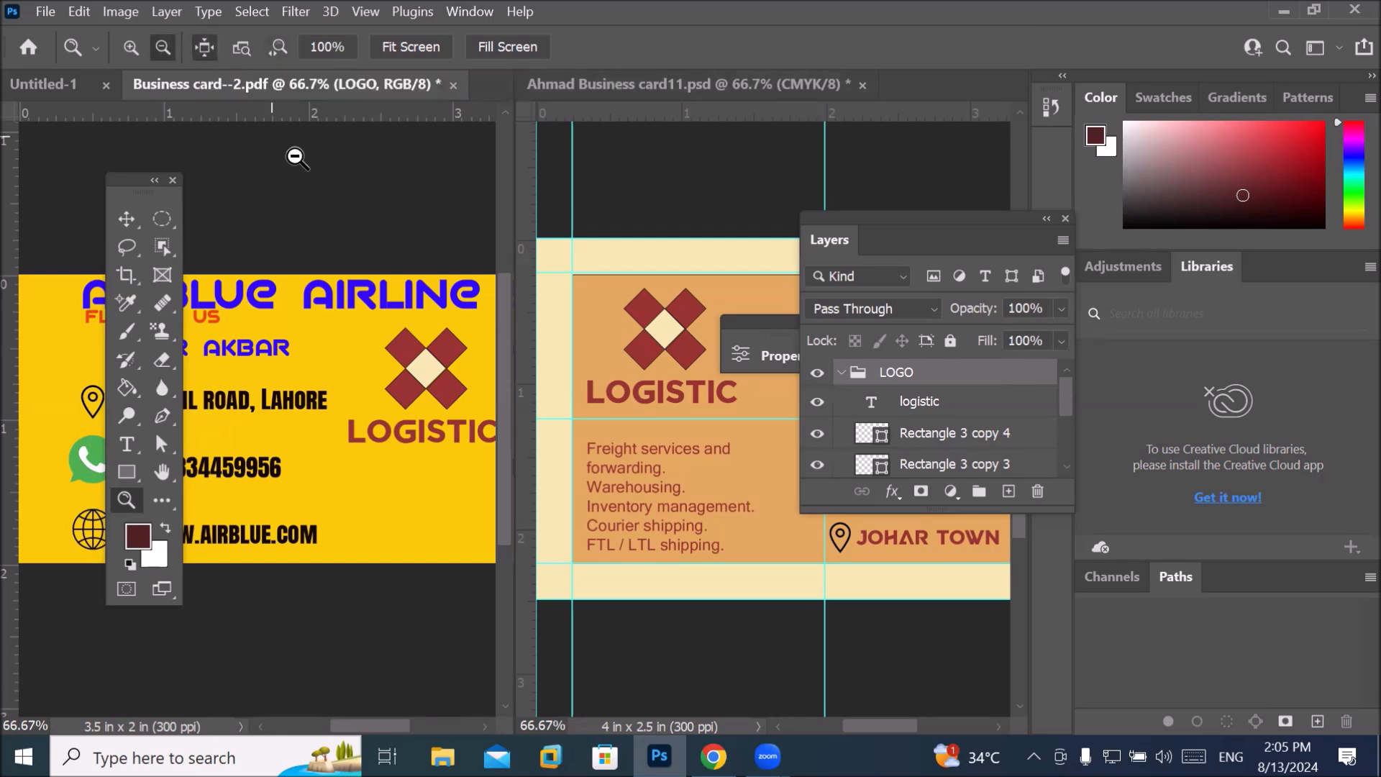
click(301, 307)
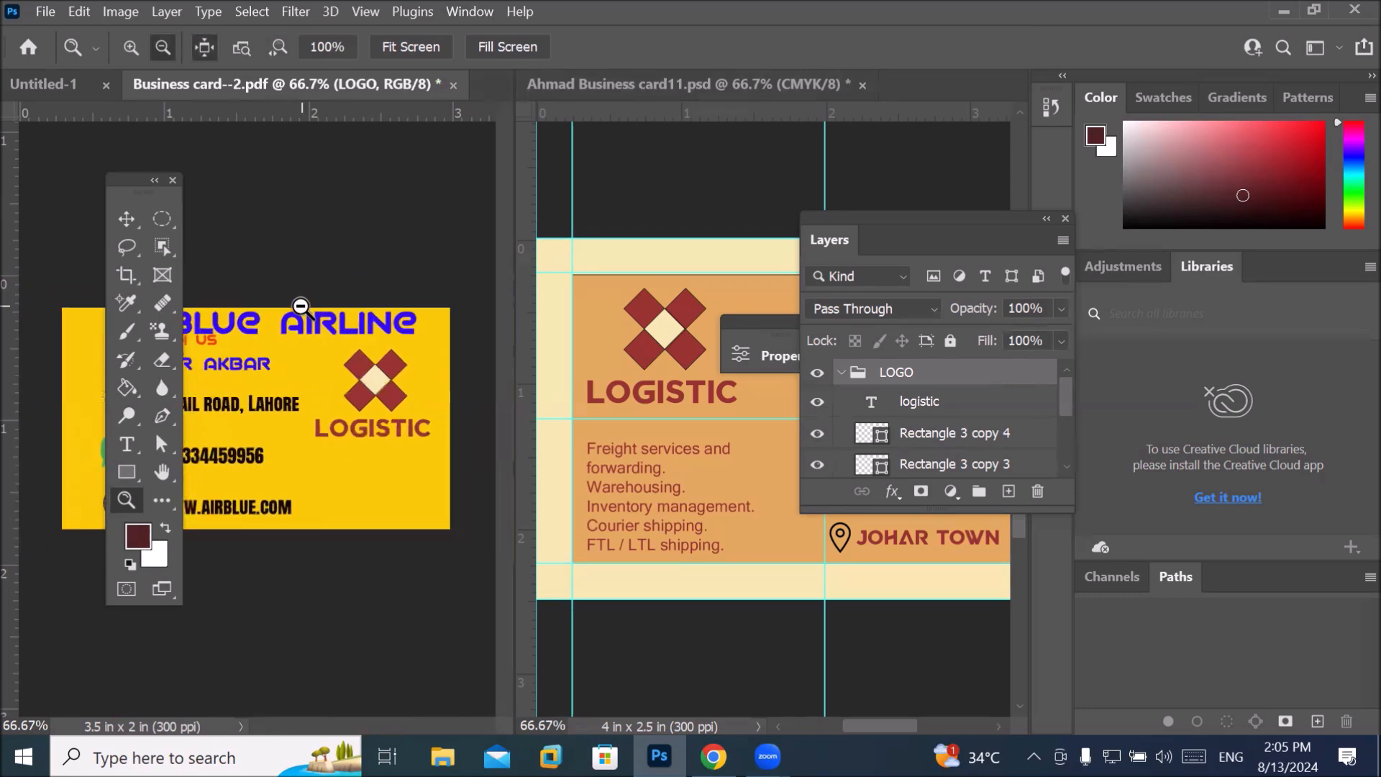
click(288, 340)
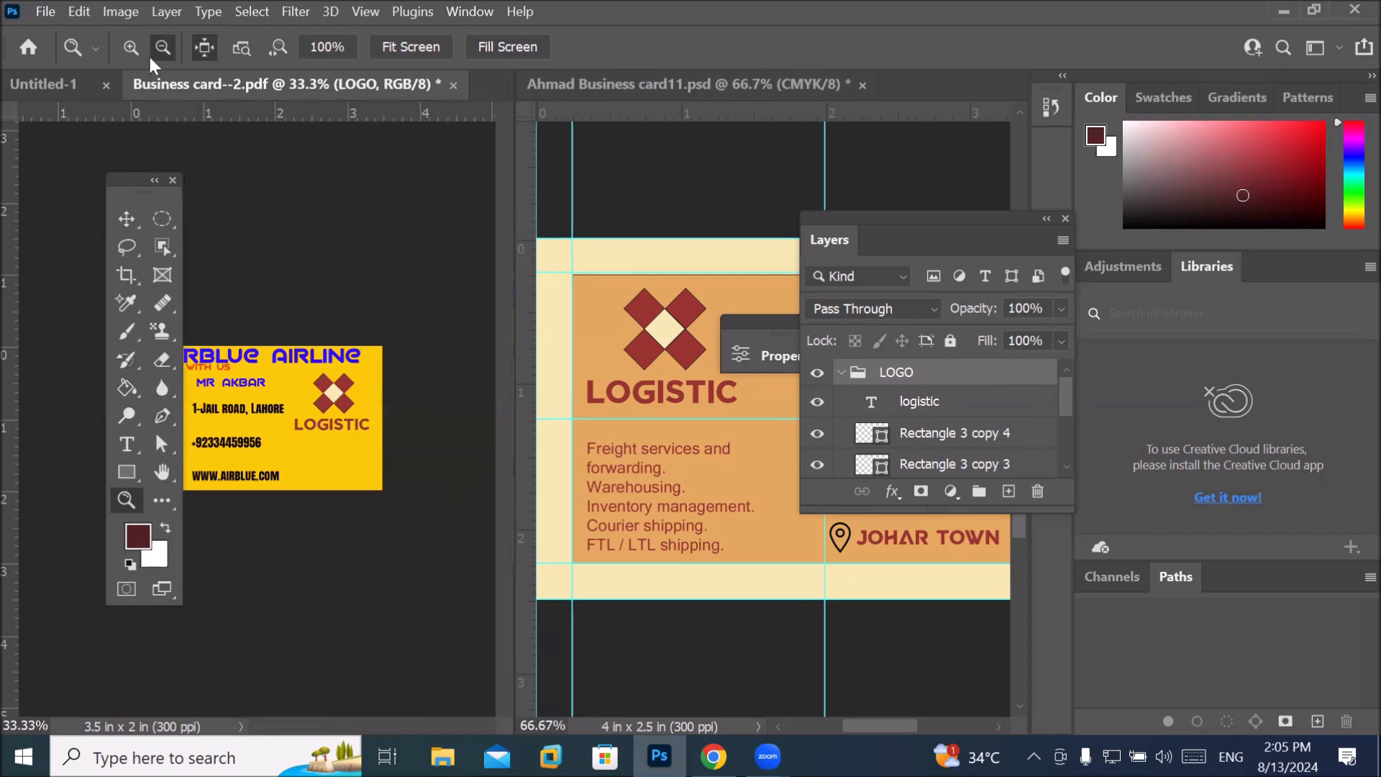
click(131, 48)
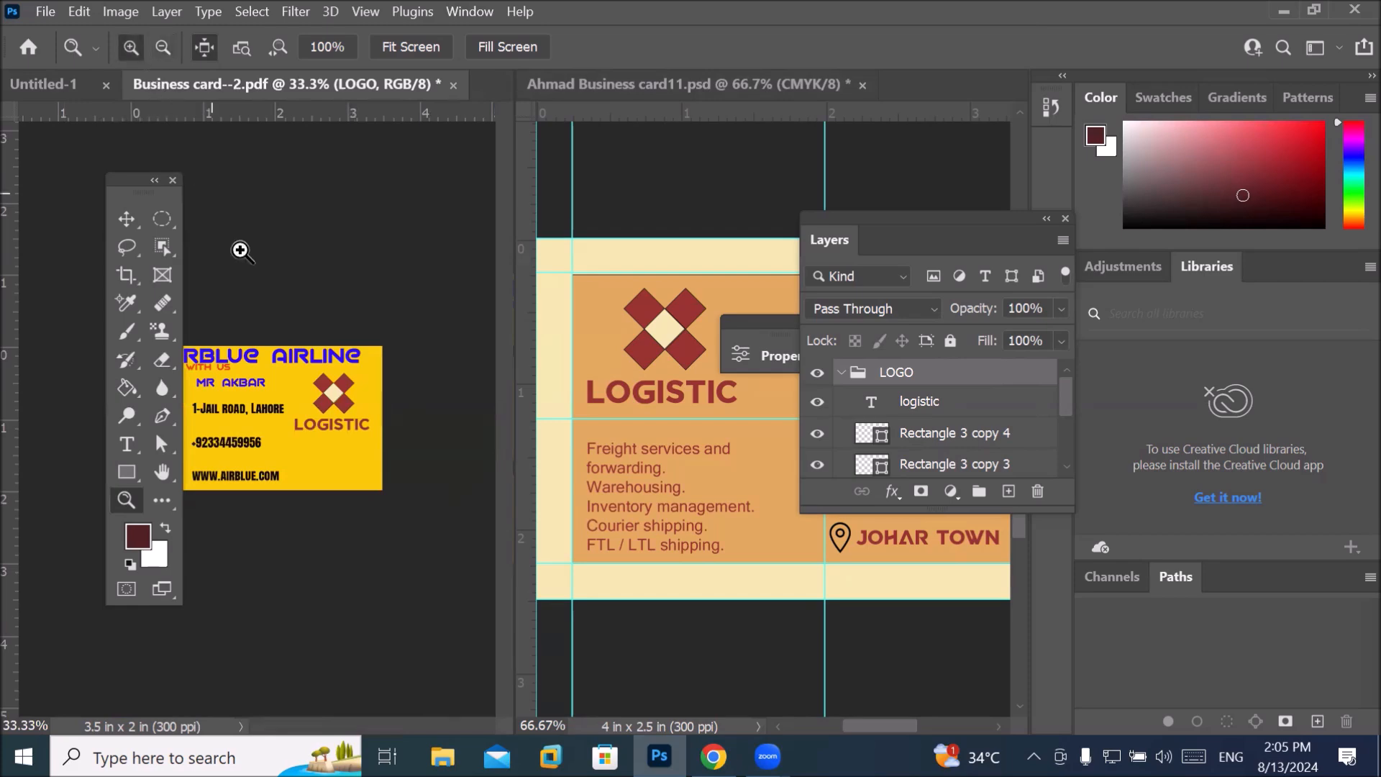
click(283, 383)
click(283, 382)
click(284, 383)
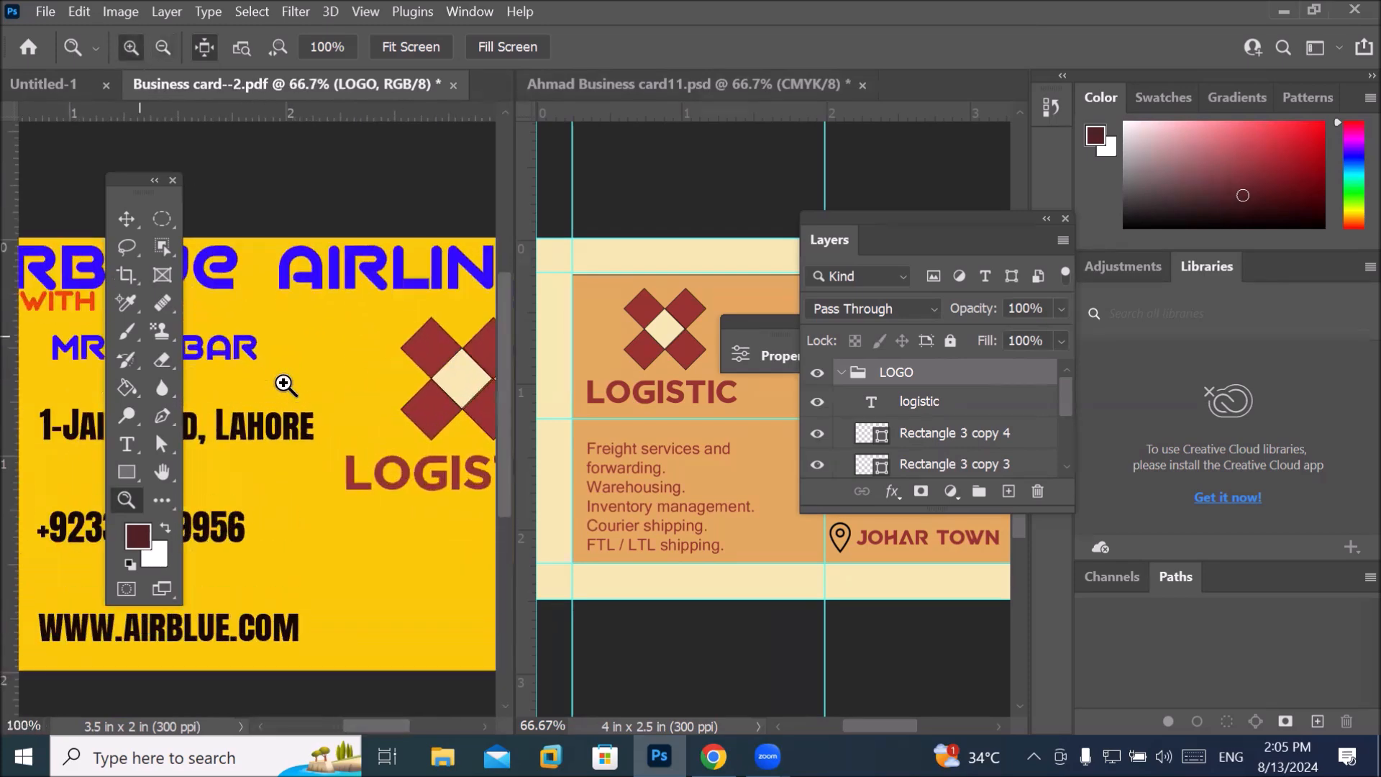
click(285, 384)
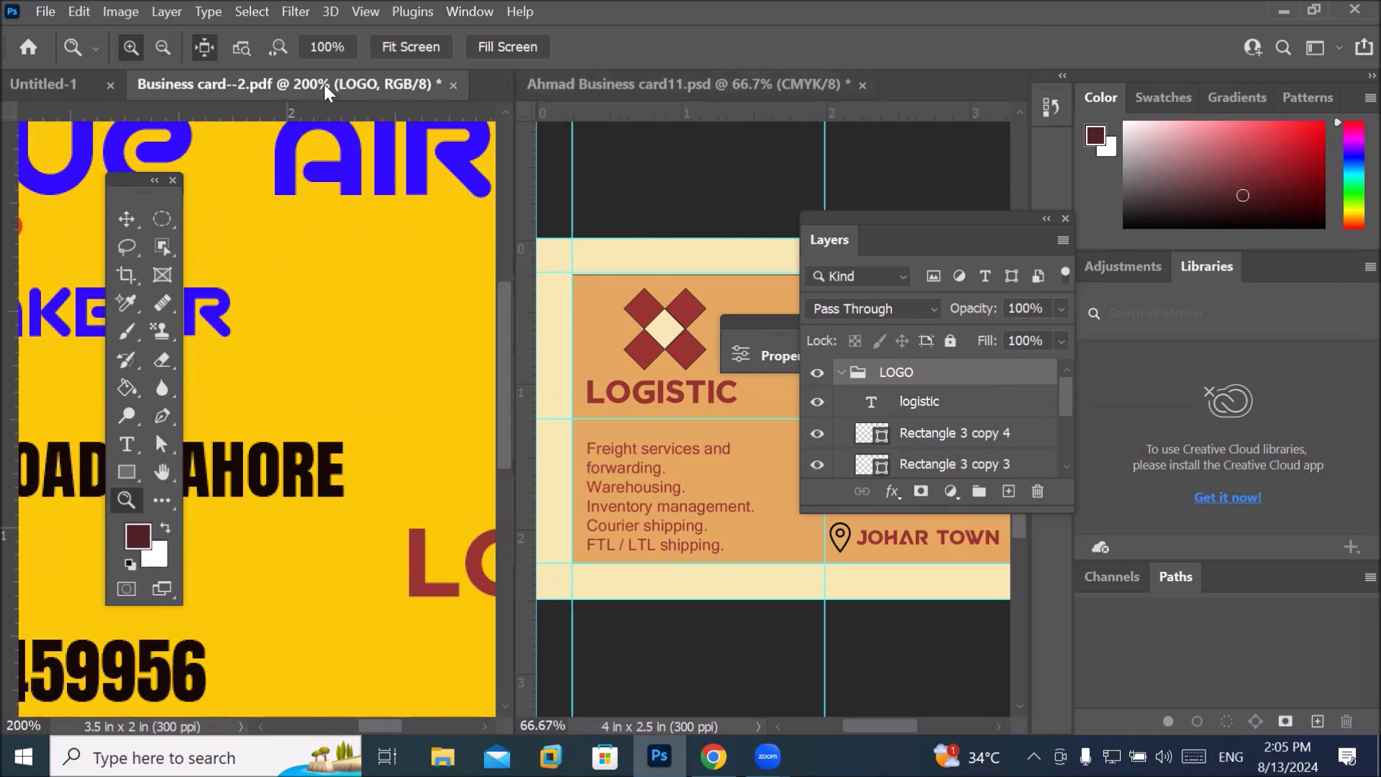
Float the Airblue card in its own window and zoom it out to about 47.9%.
drag(324, 84, 456, 158)
scroll(484, 335, down, 2)
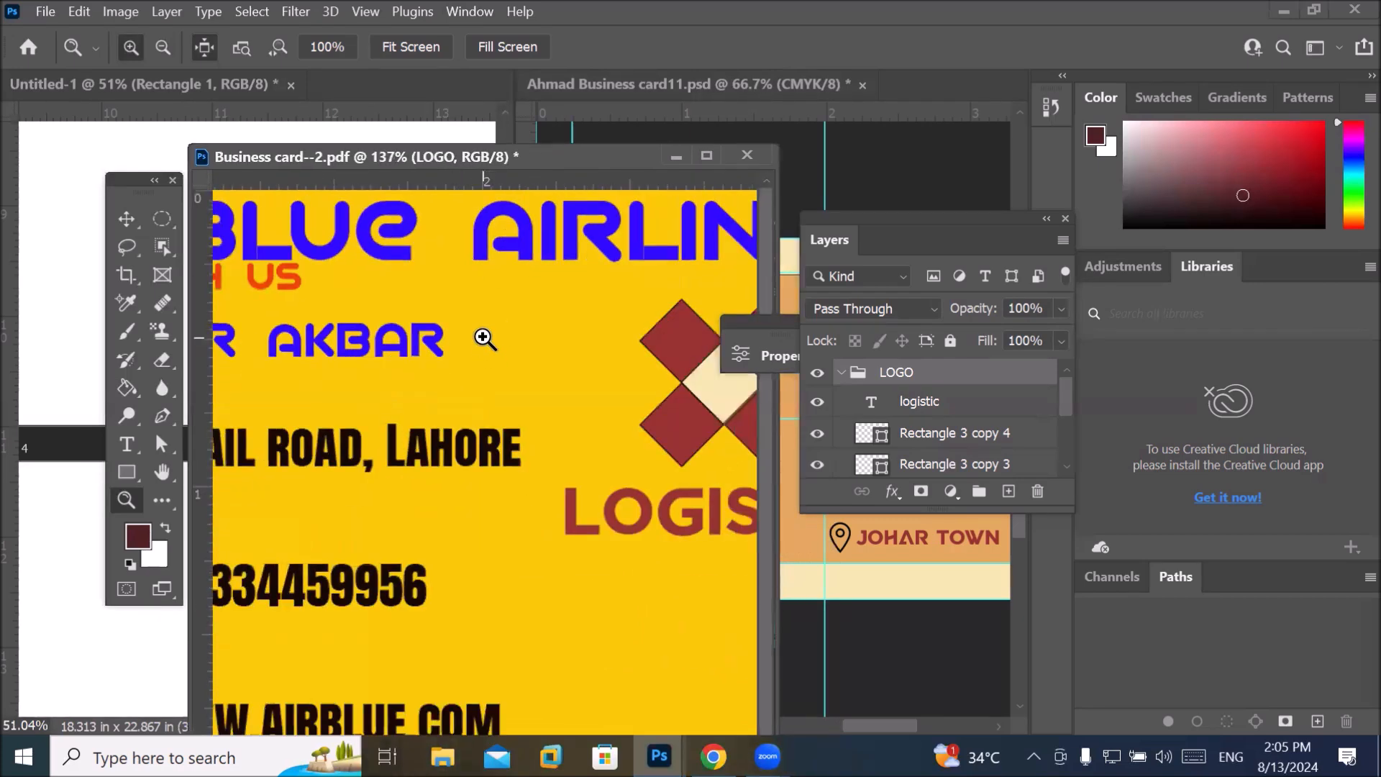
scroll(484, 335, down, 5)
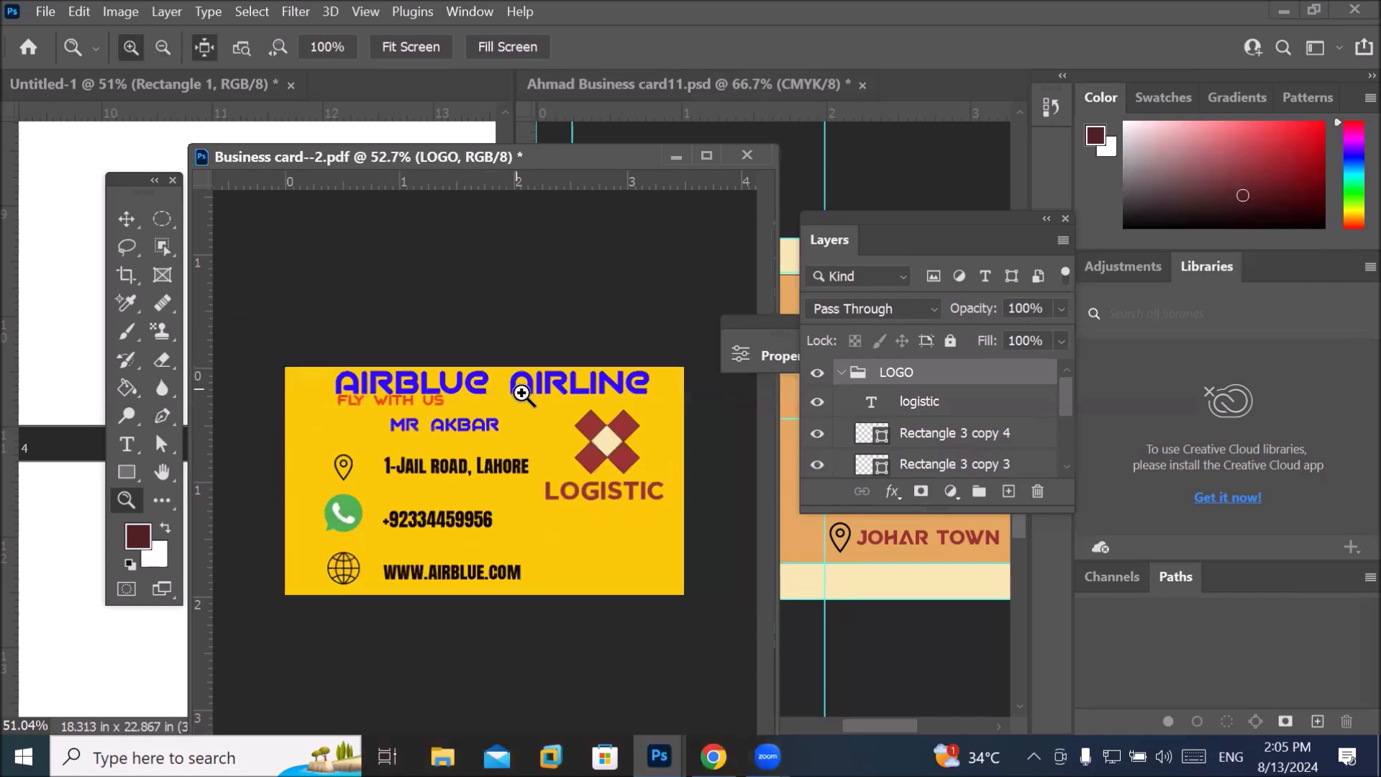
scroll(773, 149, down, 1)
Shrink and reposition the floating Airblue window between the two document panes, zooming the card to 50% between resizes.
mouse_move(774, 155)
mouse_down()
mouse_move(728, 214)
mouse_move(749, 151)
mouse_up()
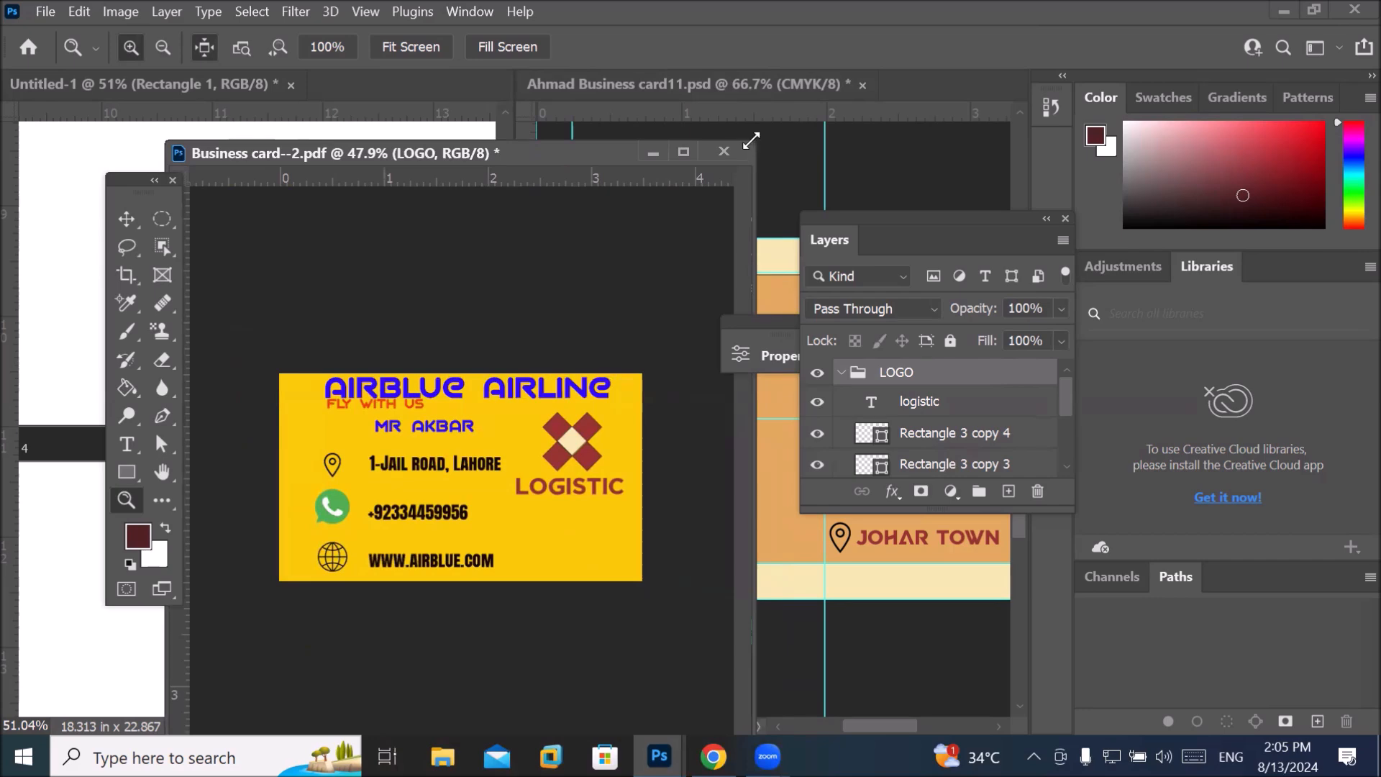
drag(754, 138, 481, 507)
drag(338, 519, 438, 250)
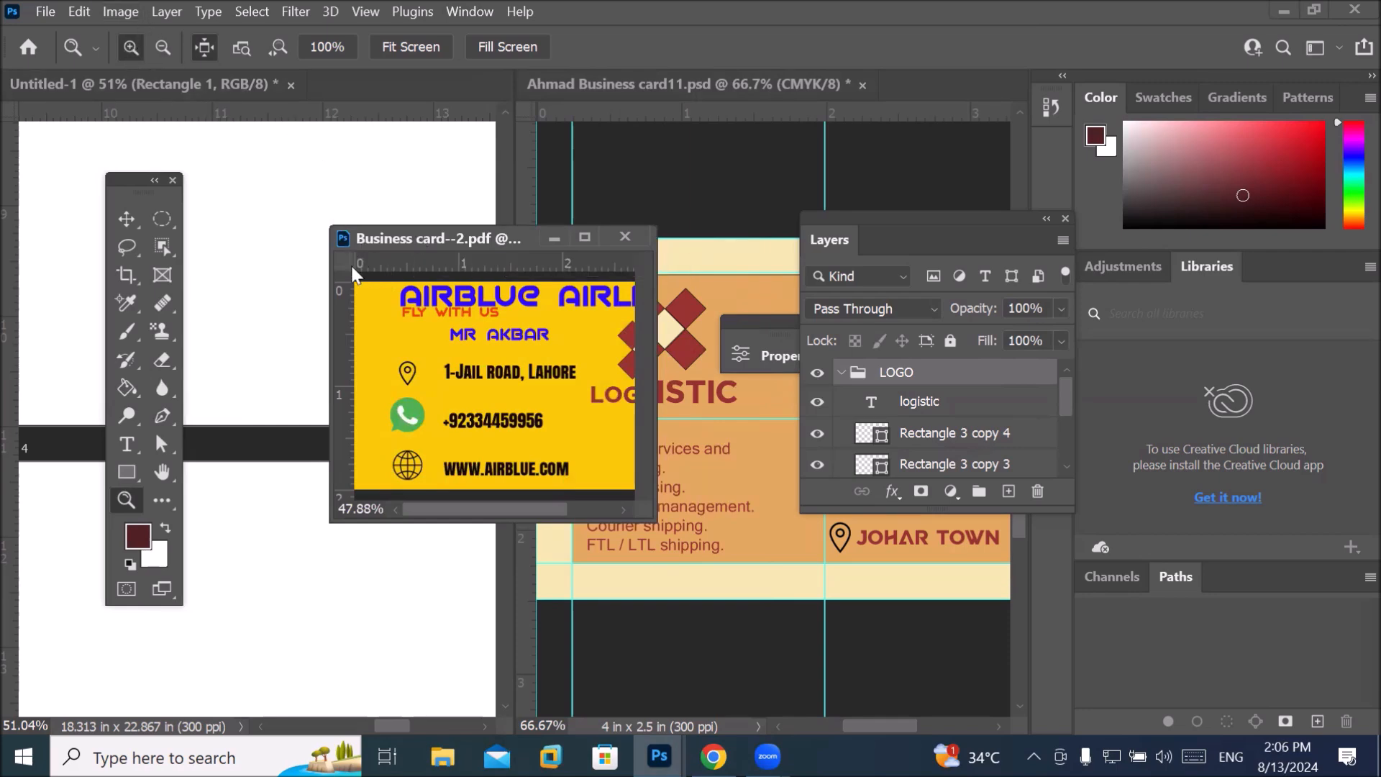
click(443, 338)
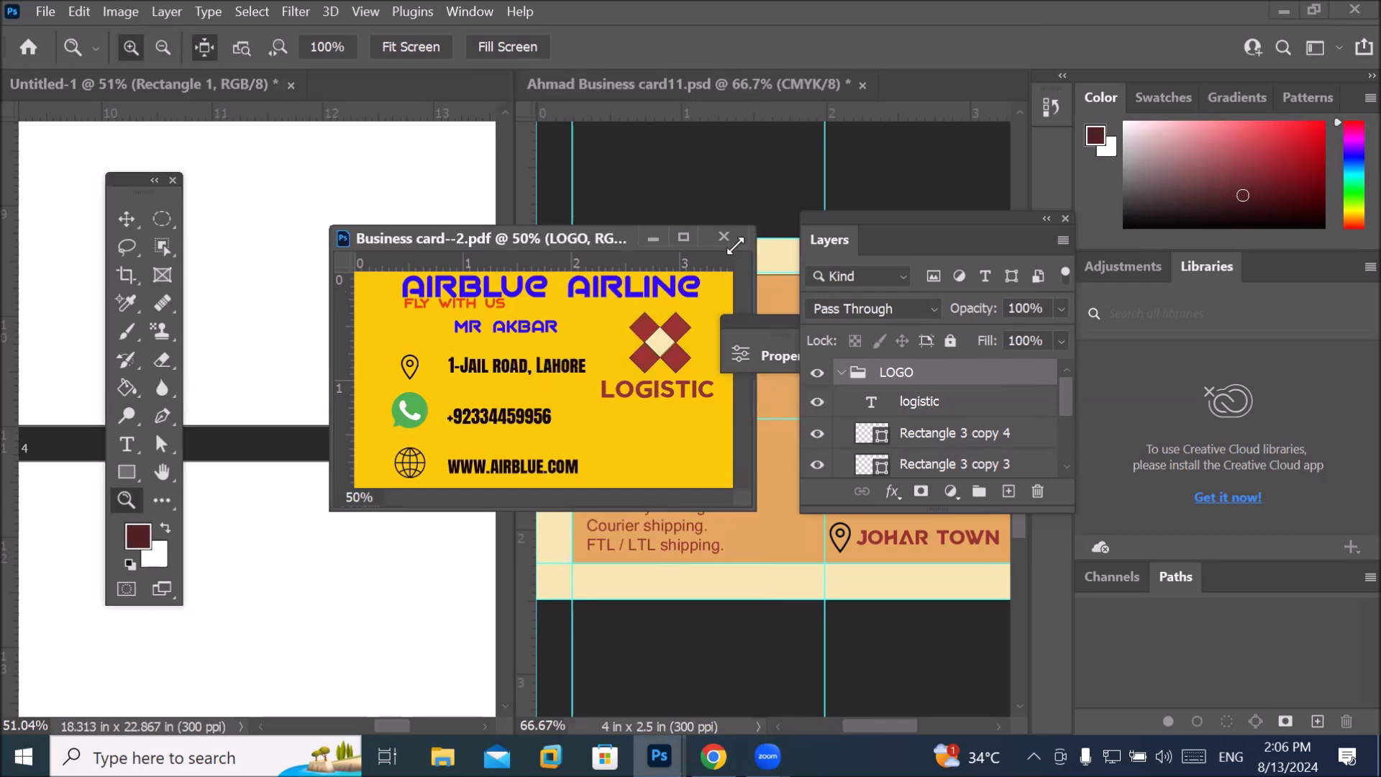
drag(755, 231, 564, 298)
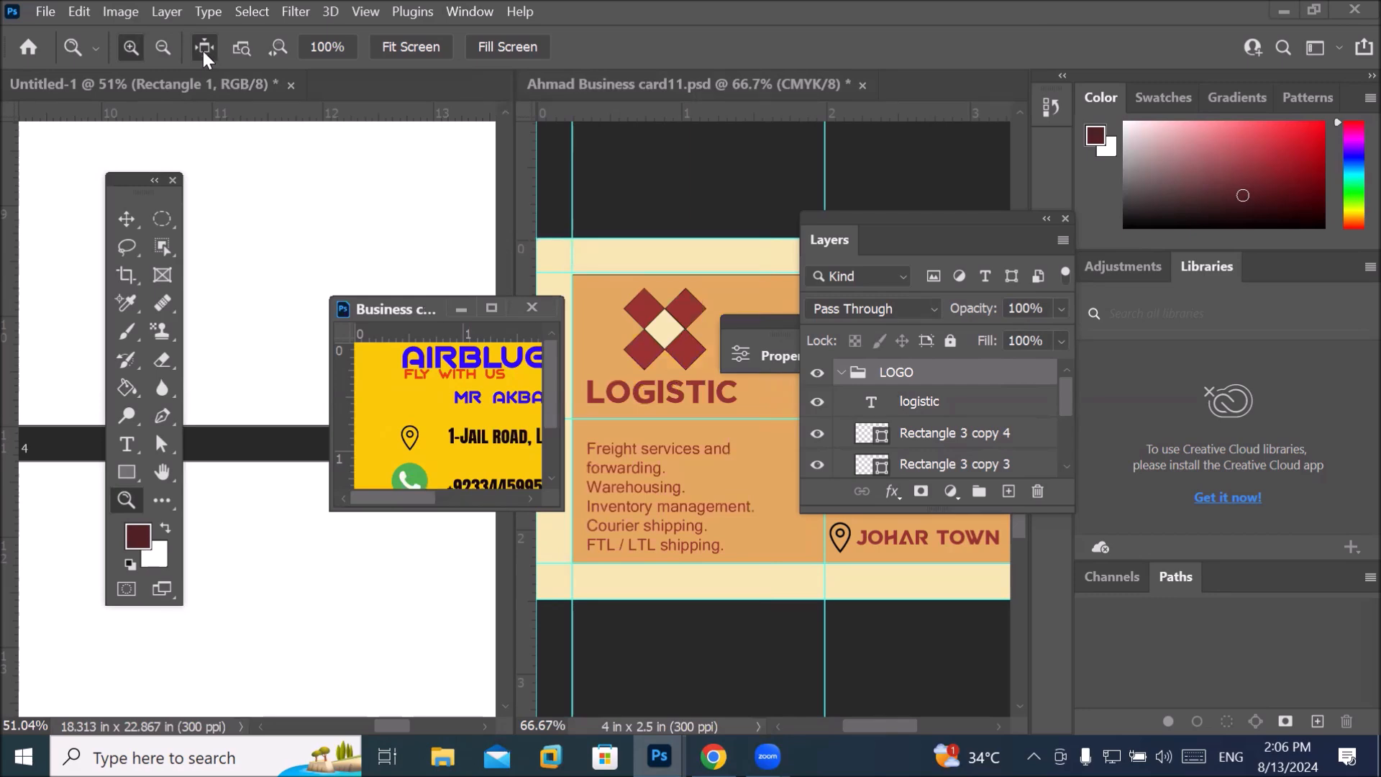
Zoom the floating Airblue card in progressively to 500% with Resize Windows to Fit on, moving its window higher along the way.
click(451, 387)
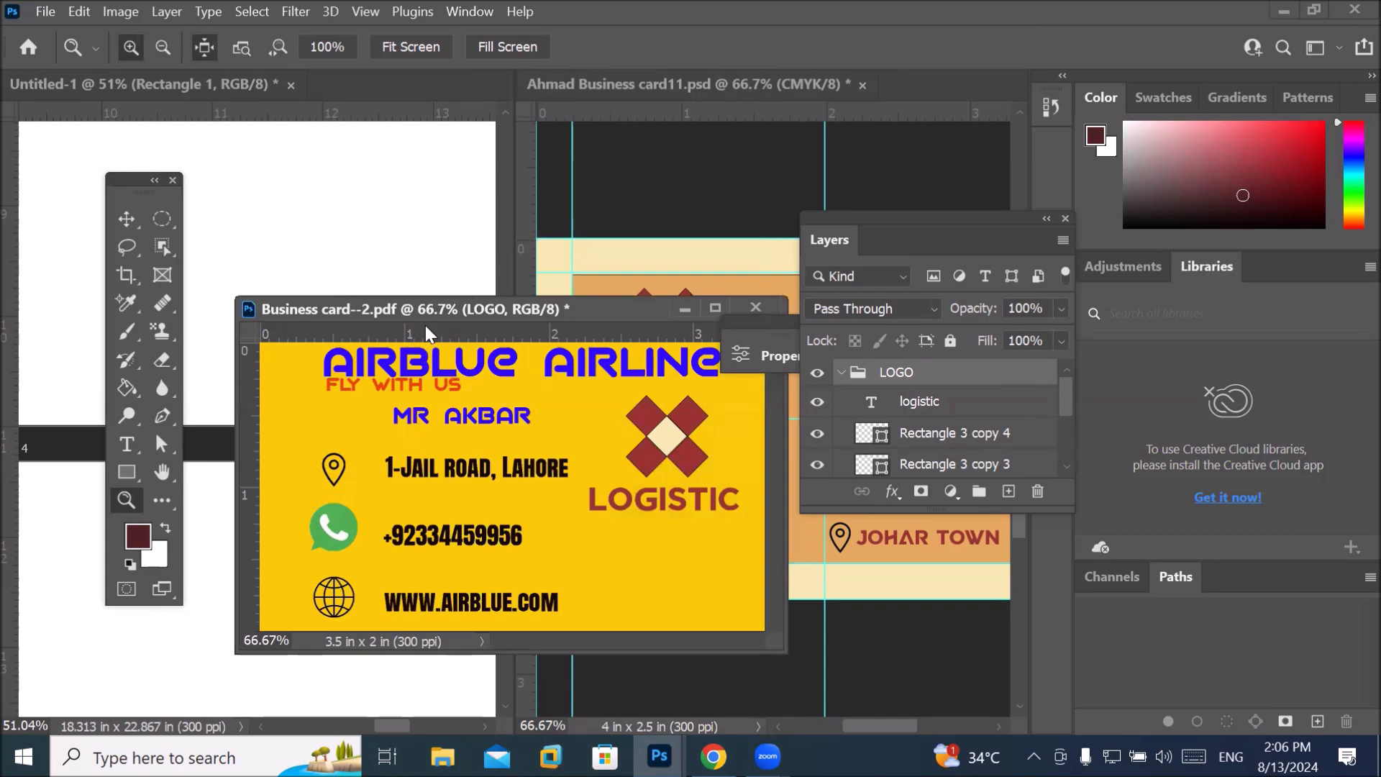
drag(434, 313, 391, 201)
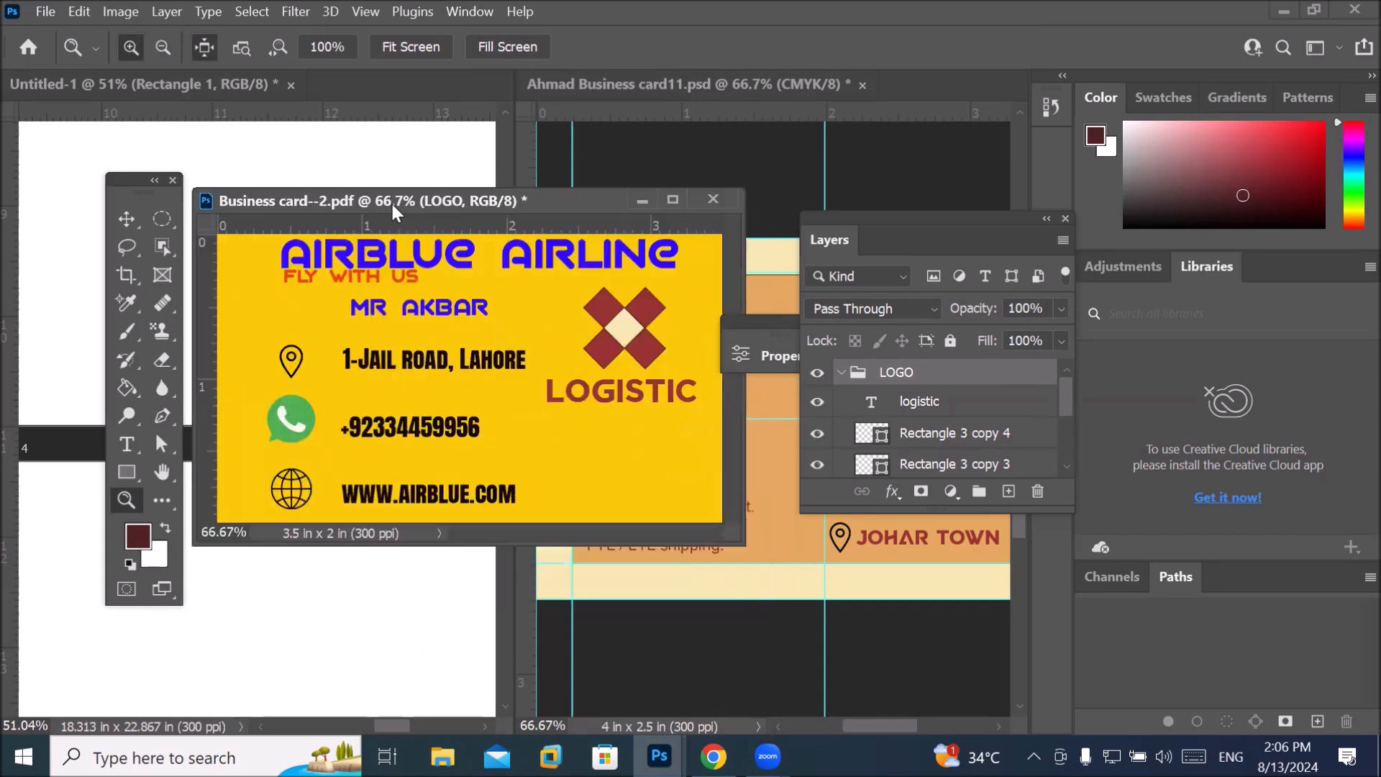
click(417, 288)
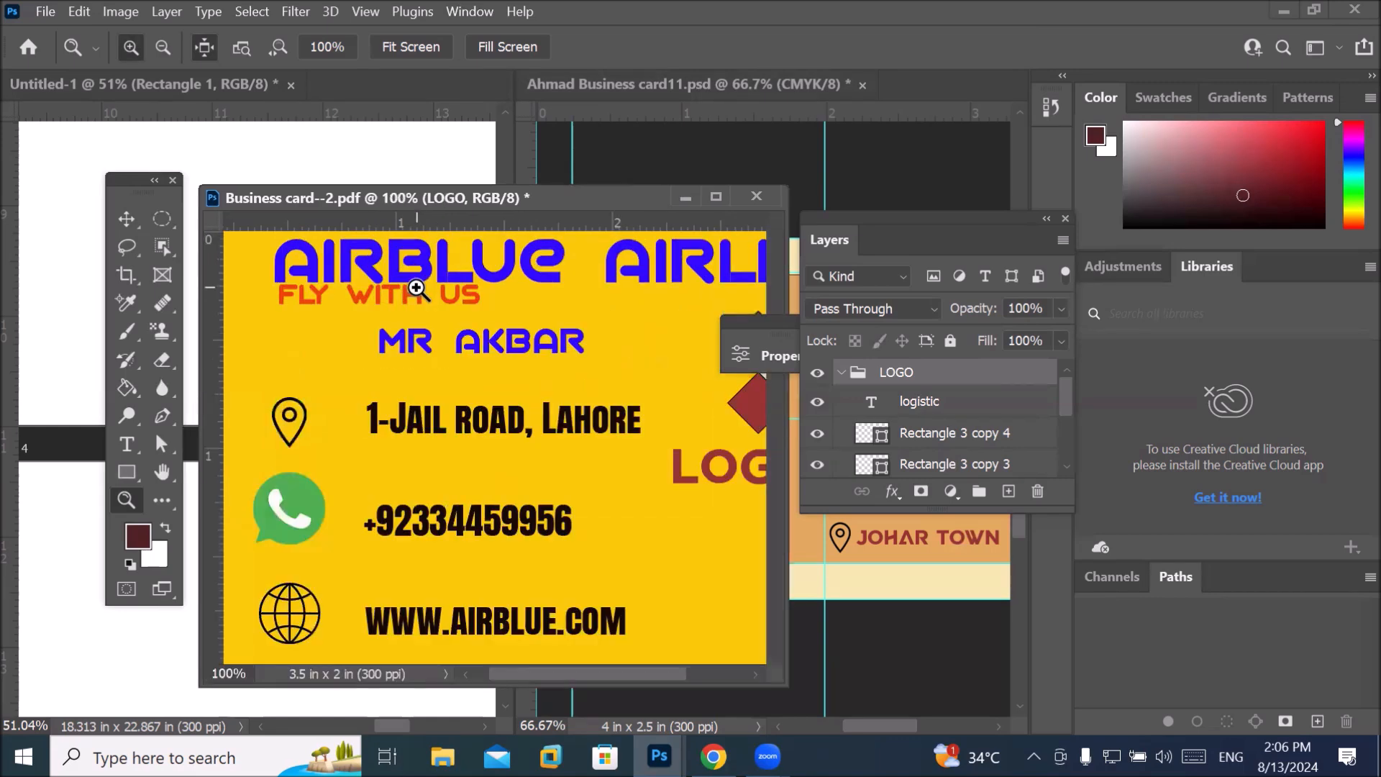
click(417, 287)
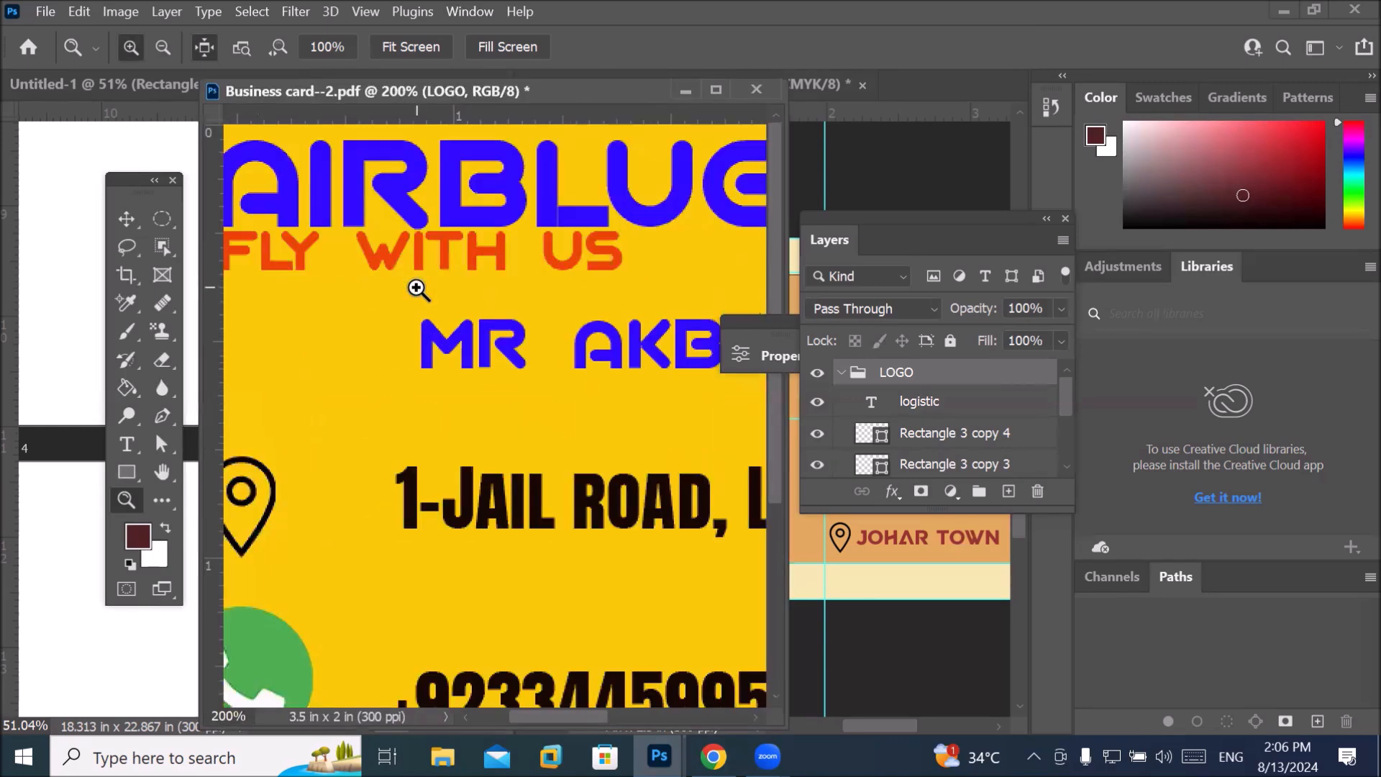
click(416, 288)
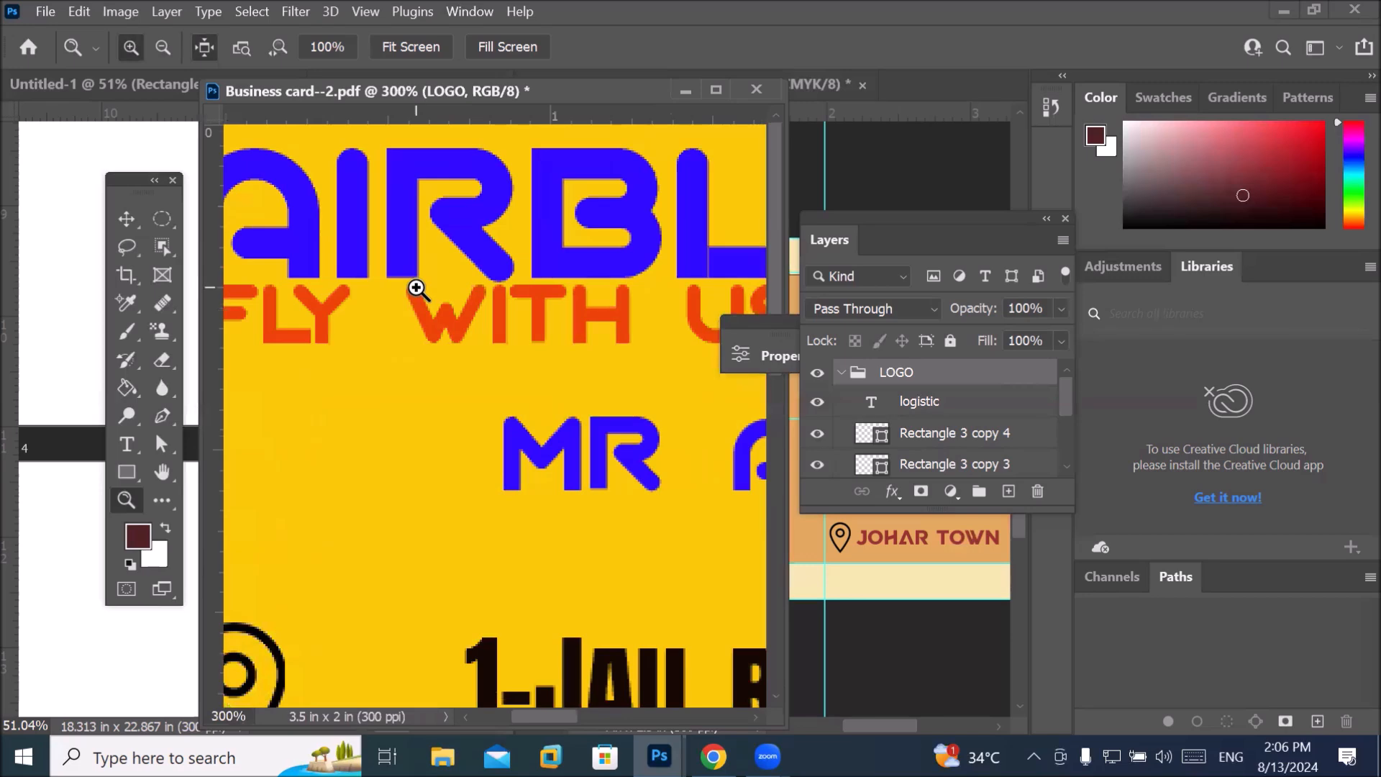
click(417, 288)
click(417, 288)
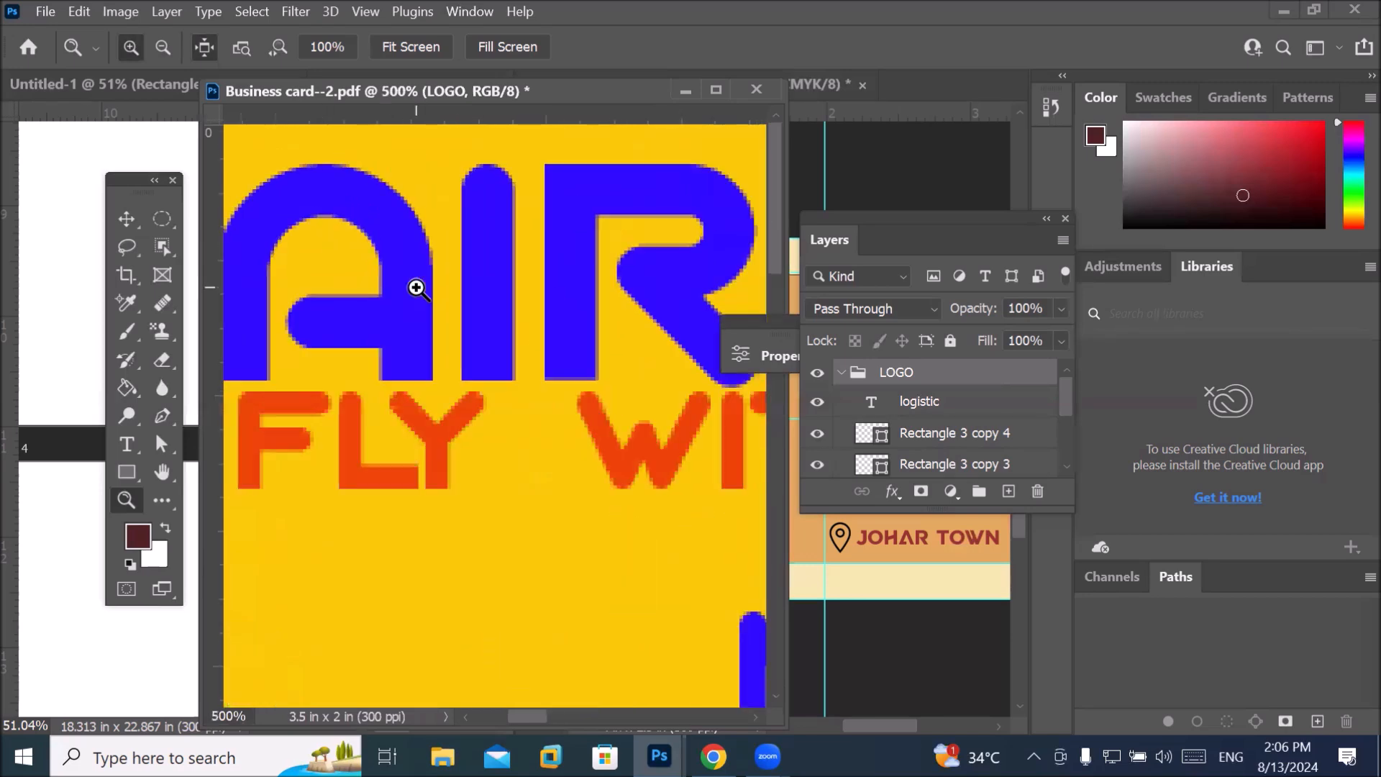
With Resize Windows to Fit on, zoom the floating Airblue card in to 600%, then back out past 66.7% to thumbnail size.
click(417, 288)
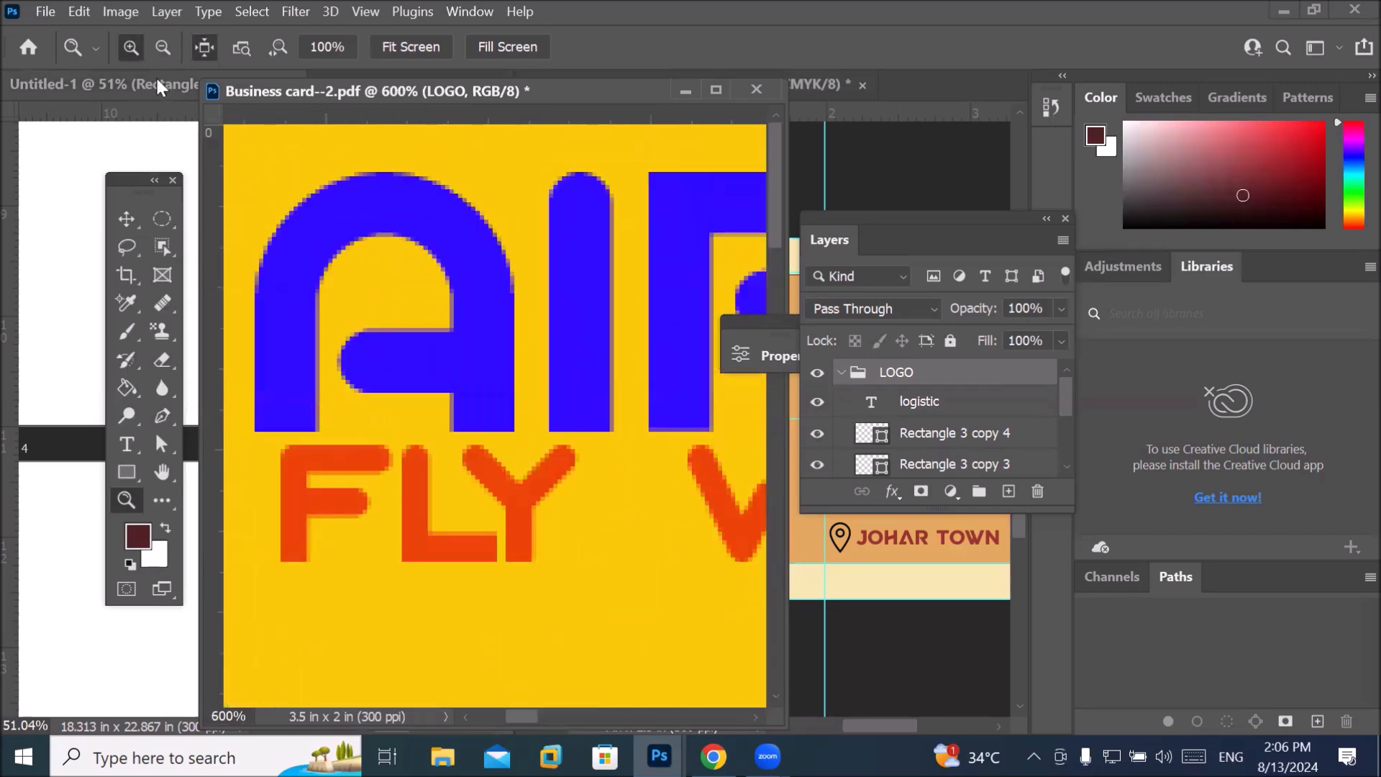
click(163, 47)
click(394, 234)
click(430, 264)
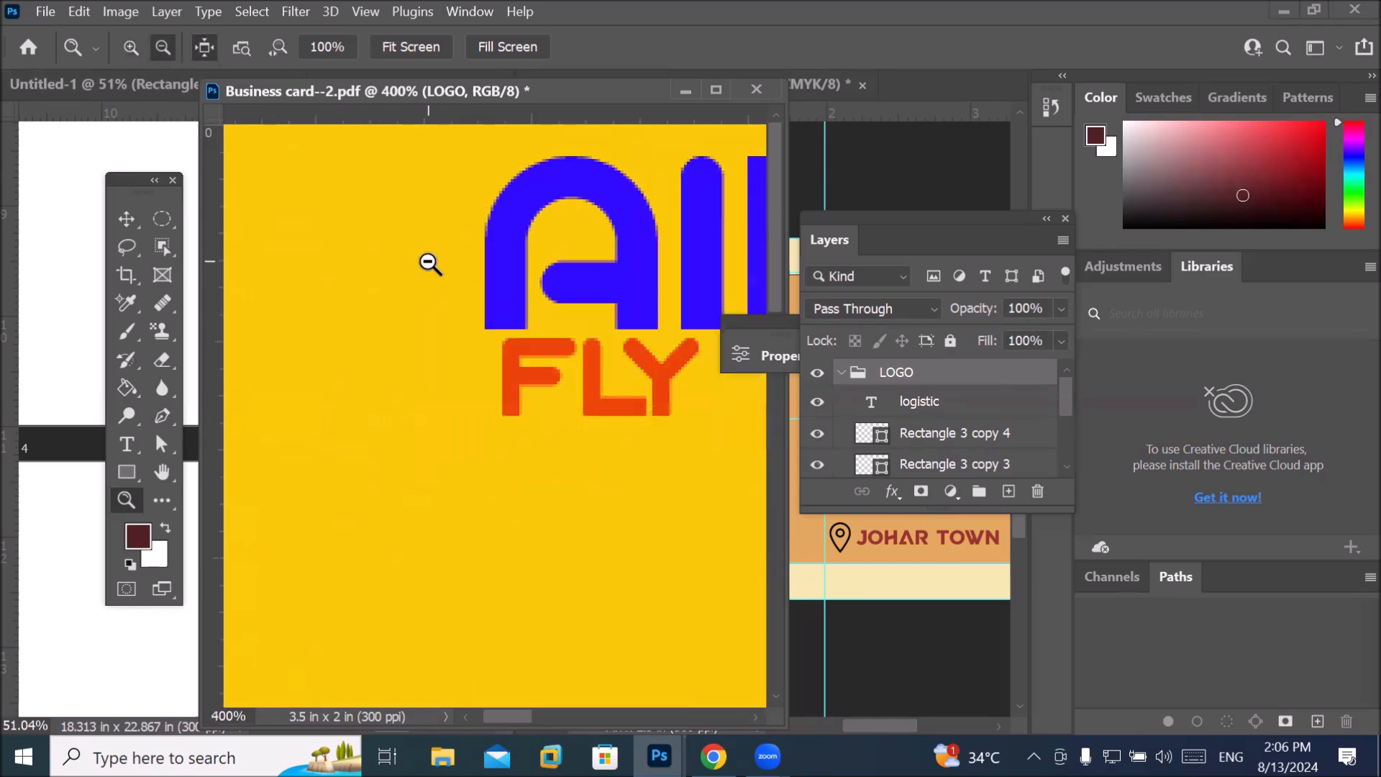
click(430, 264)
click(468, 293)
click(471, 295)
click(455, 245)
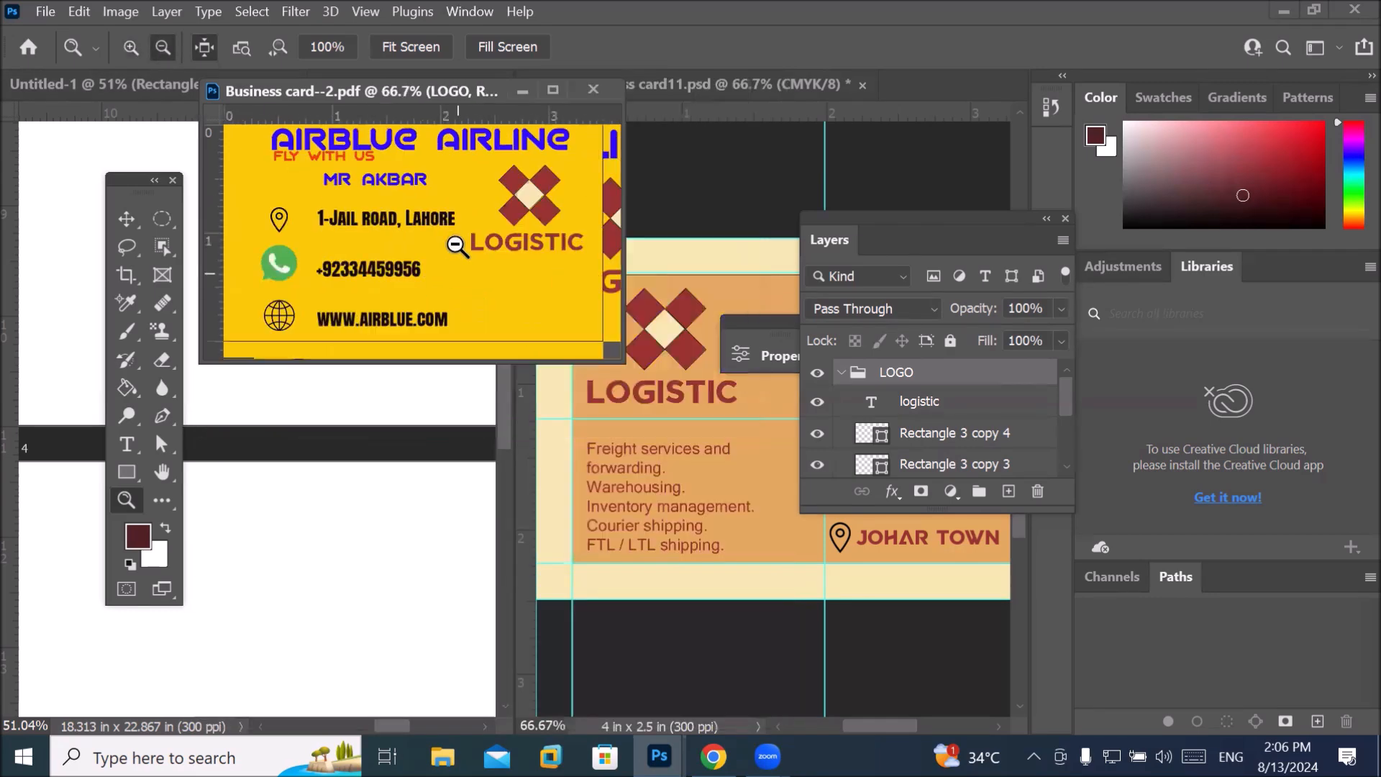
click(431, 194)
click(375, 177)
click(325, 179)
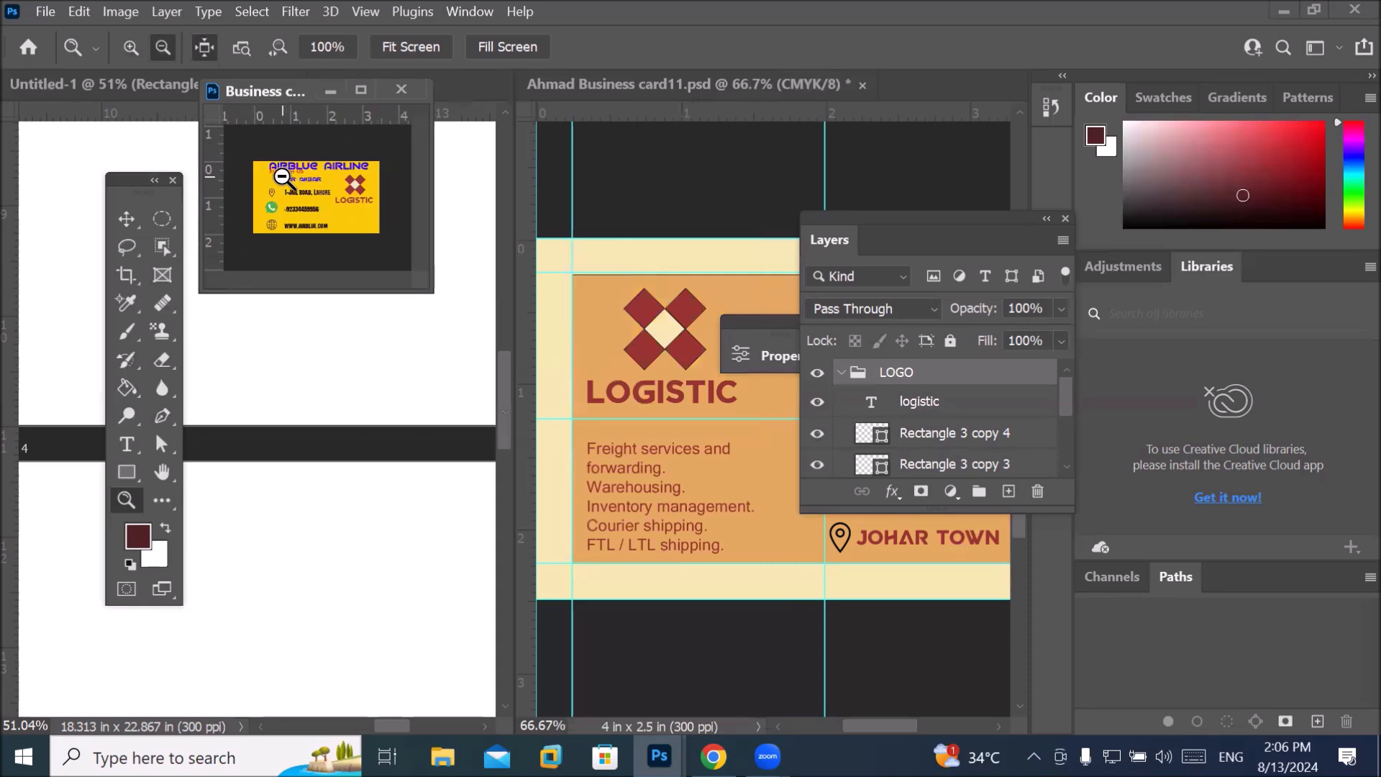
click(282, 177)
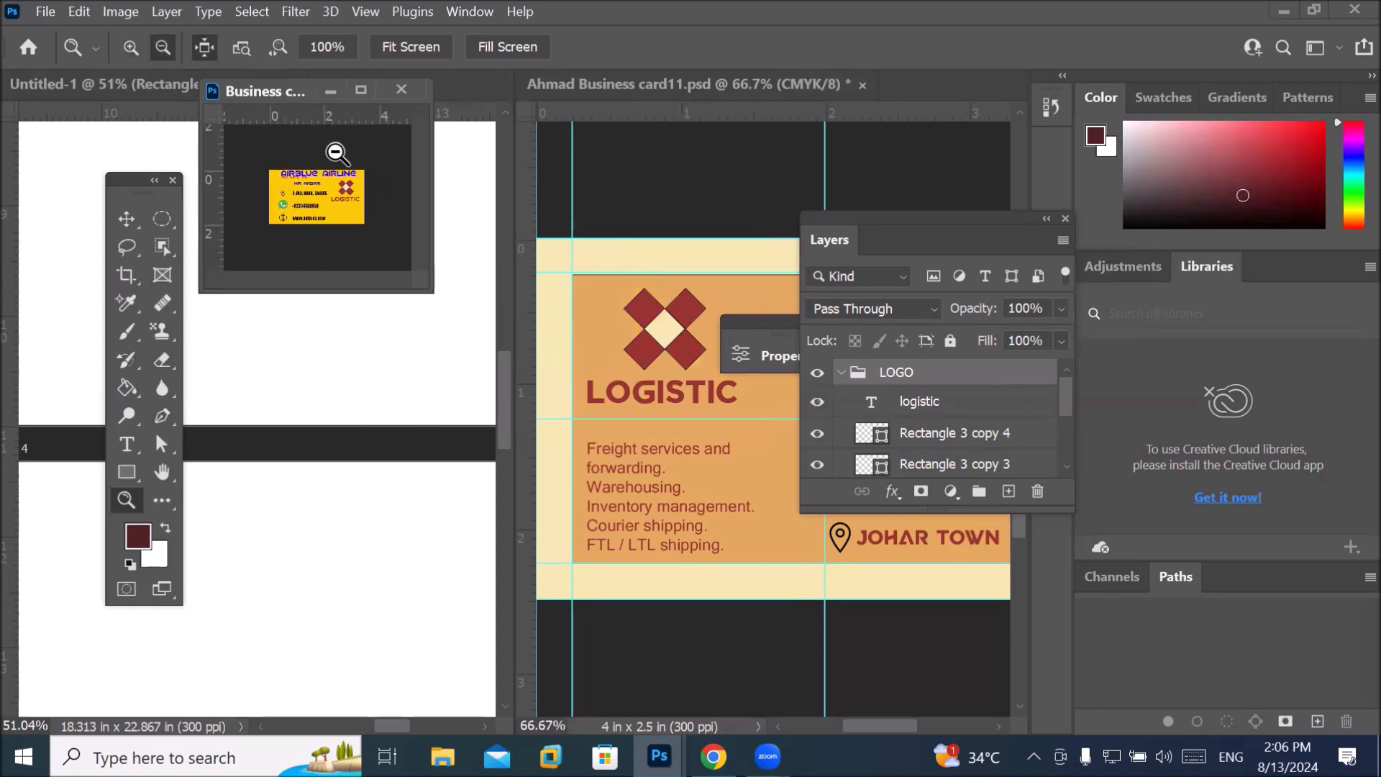
Move the small floating Airblue window lower over the Untitled-1 pane and zoom the card in to 66.7%.
drag(249, 97, 297, 202)
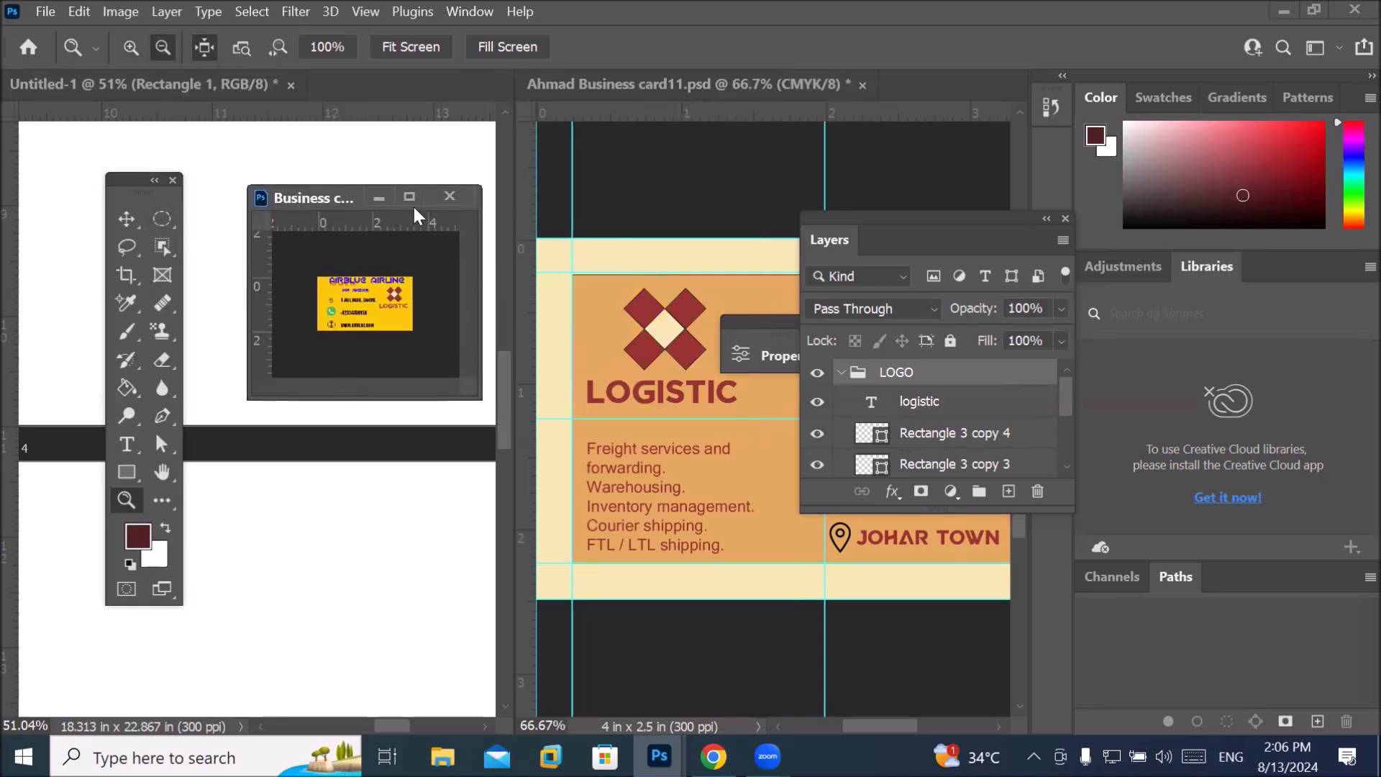
click(131, 49)
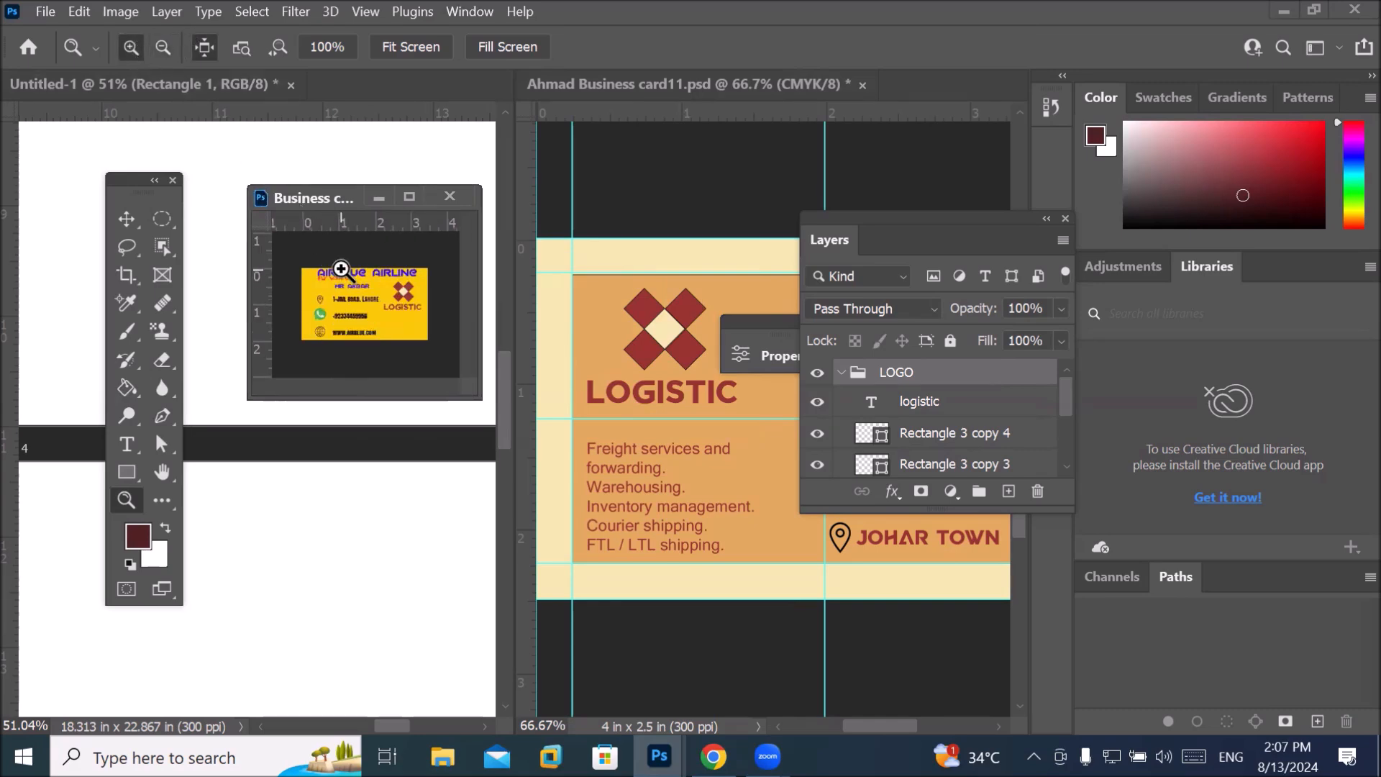
click(341, 269)
click(341, 269)
click(341, 269)
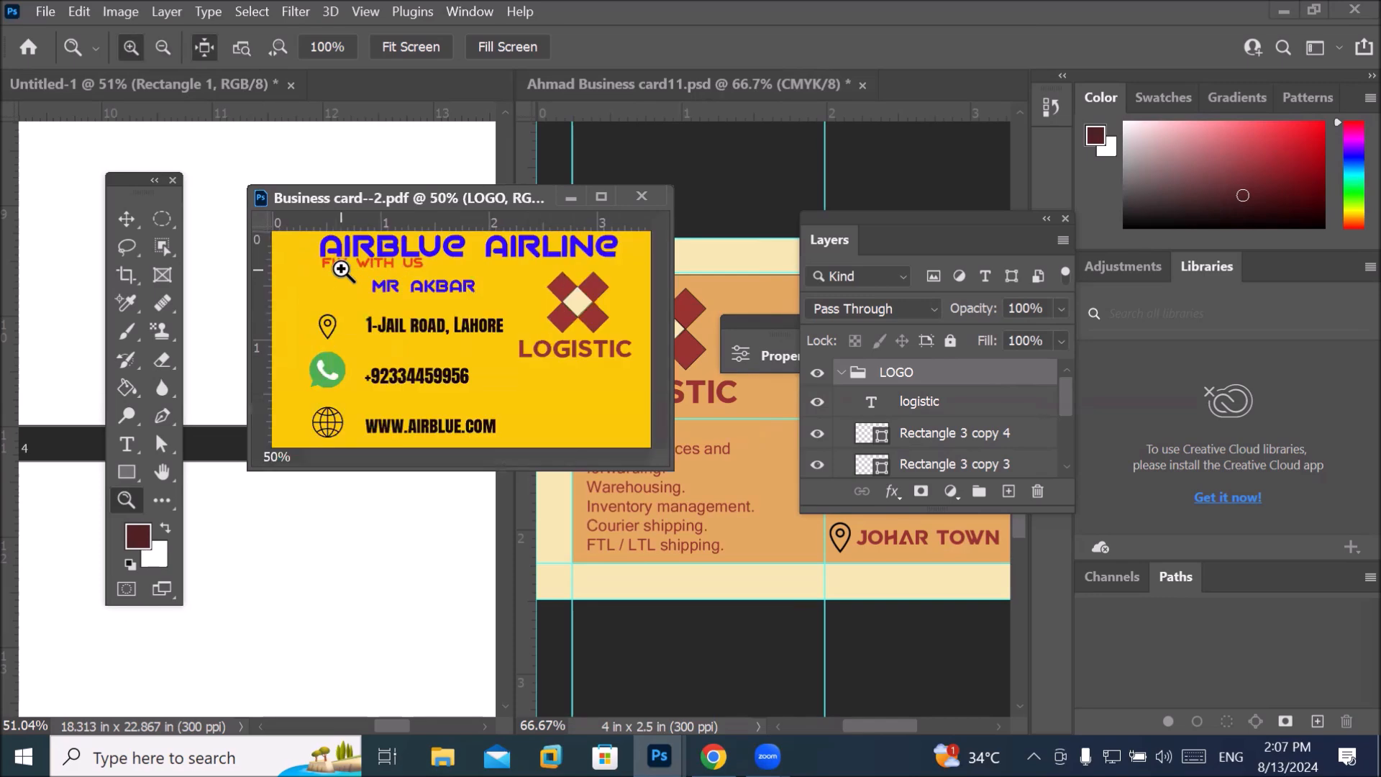
click(341, 269)
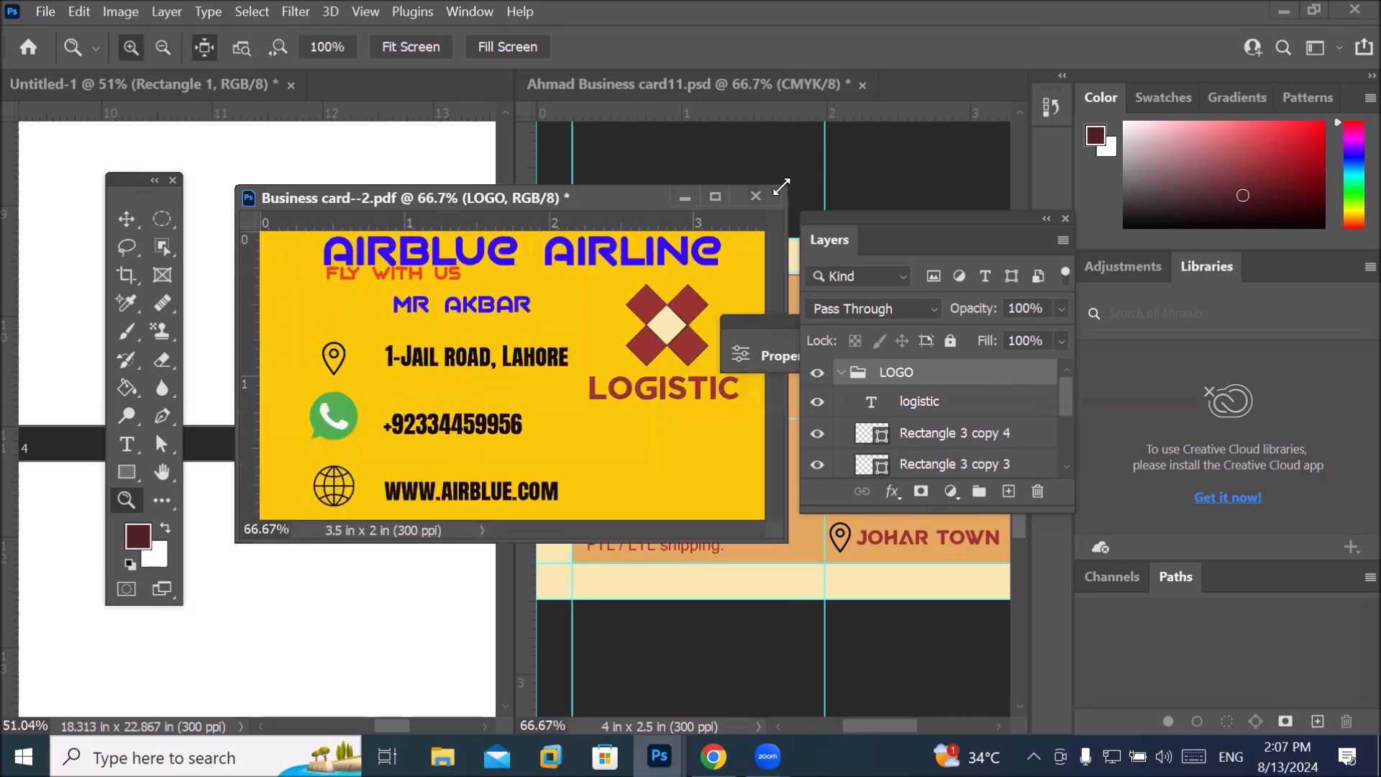
Shrink the floating Airblue window, turn off Resize Windows to Fit, and zoom the card in to 600%.
drag(741, 207, 471, 346)
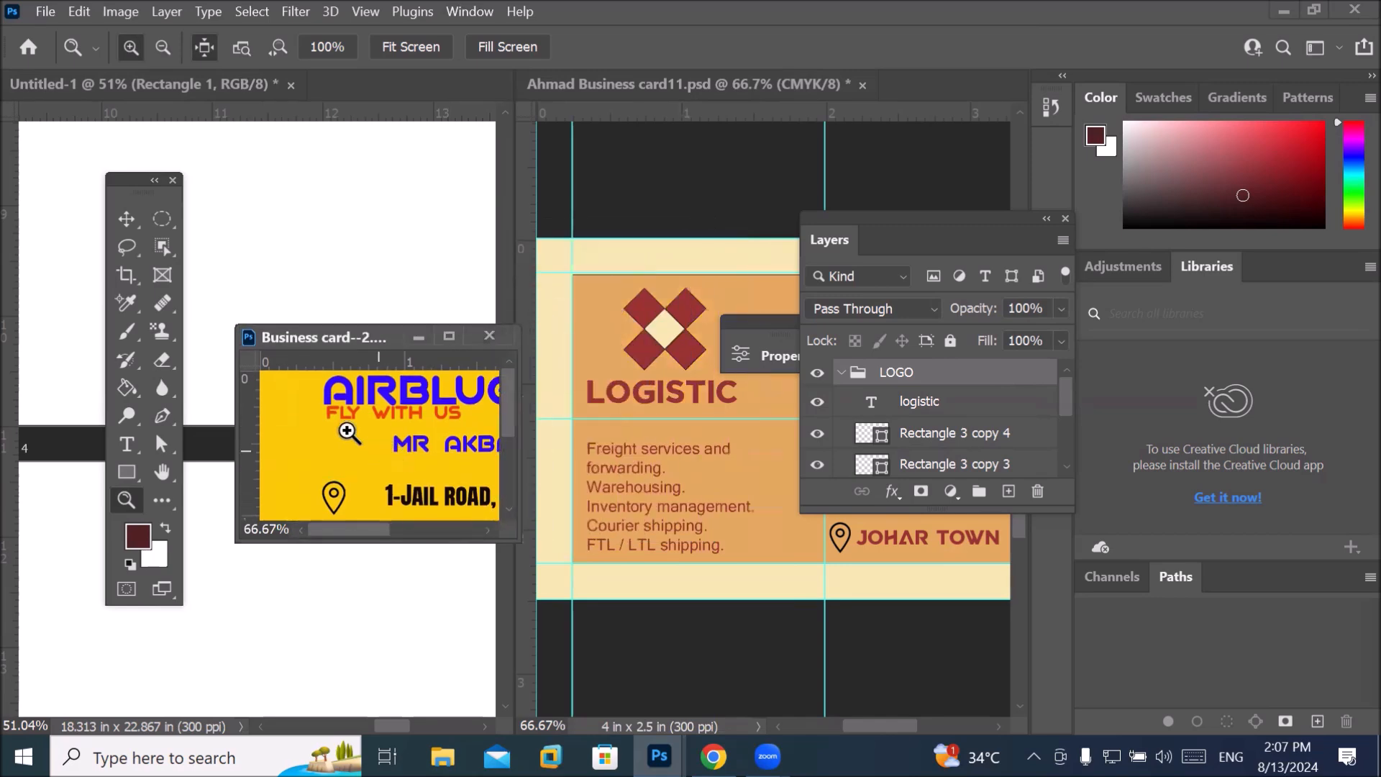
click(206, 48)
click(370, 425)
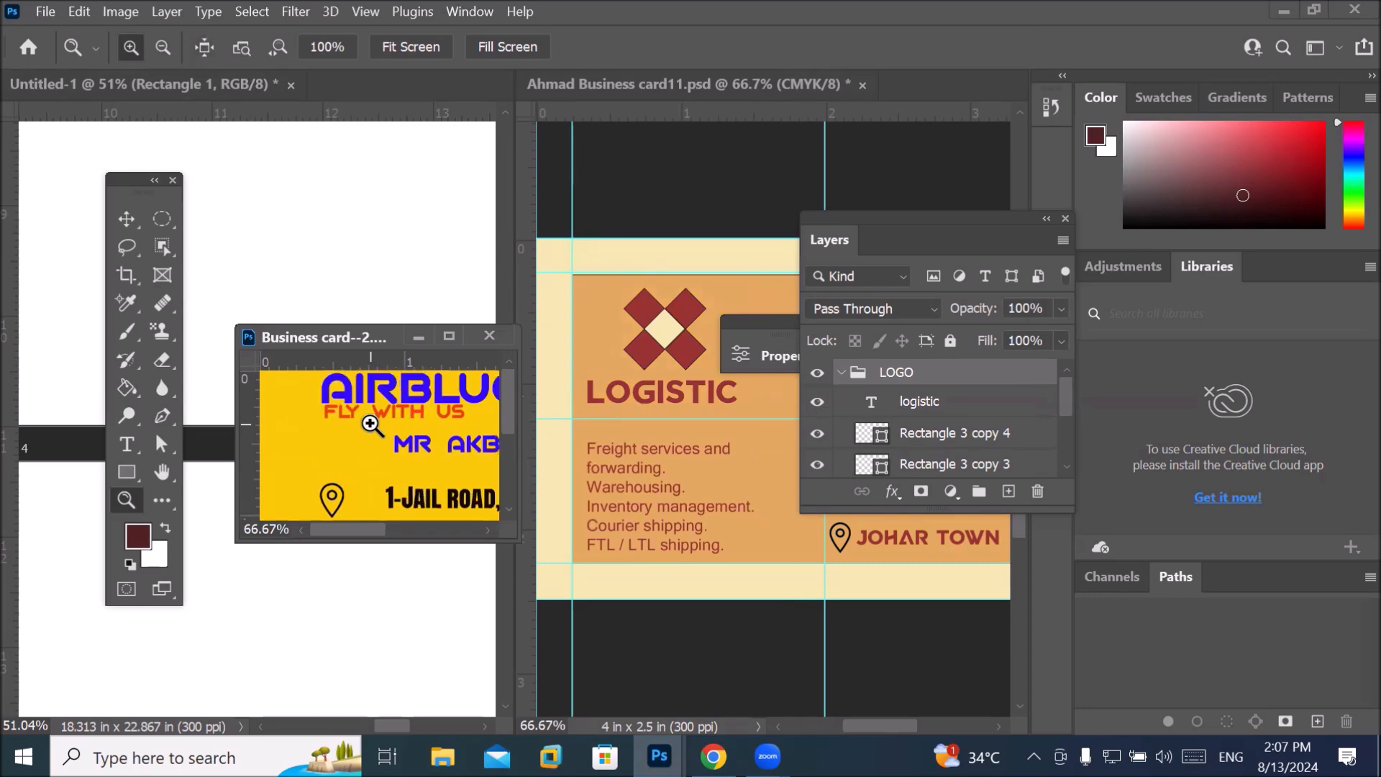
click(370, 423)
click(364, 420)
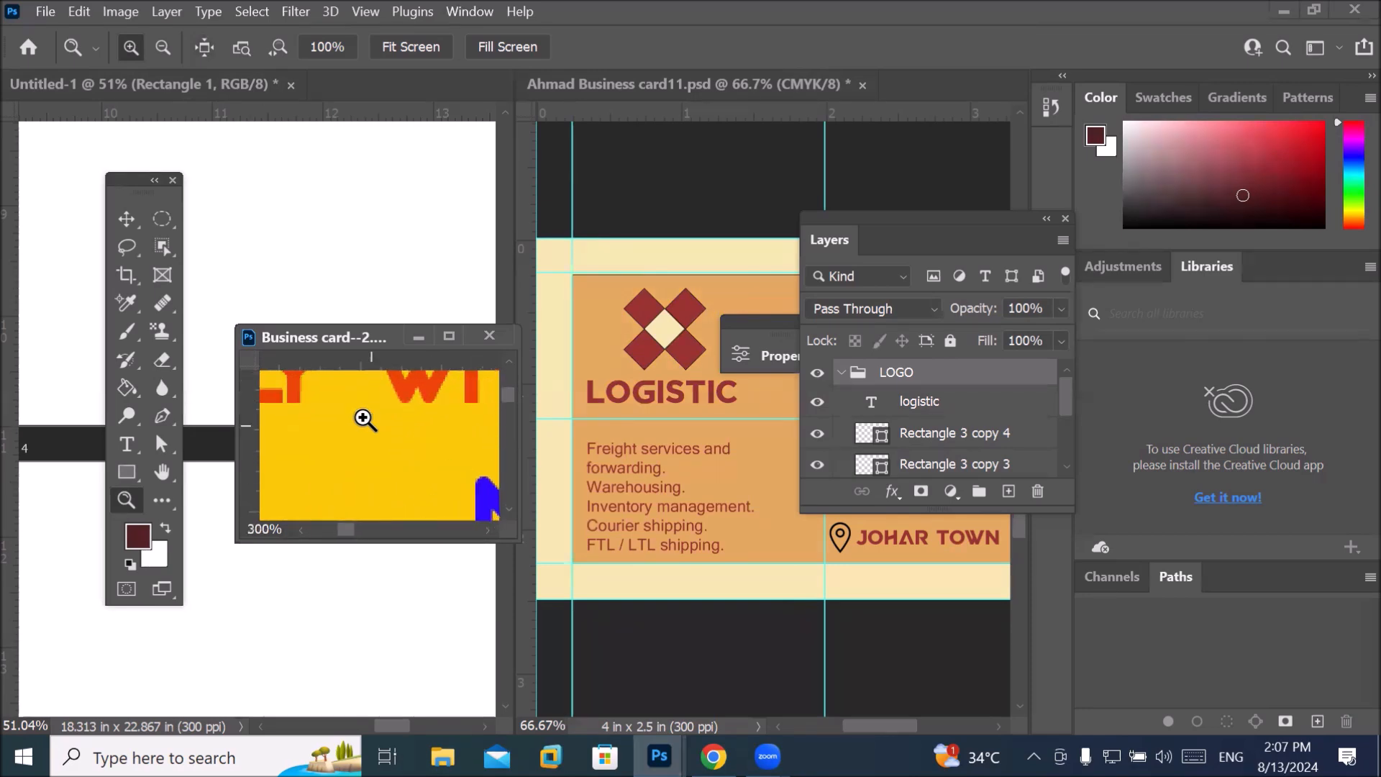
click(362, 418)
click(361, 415)
click(361, 413)
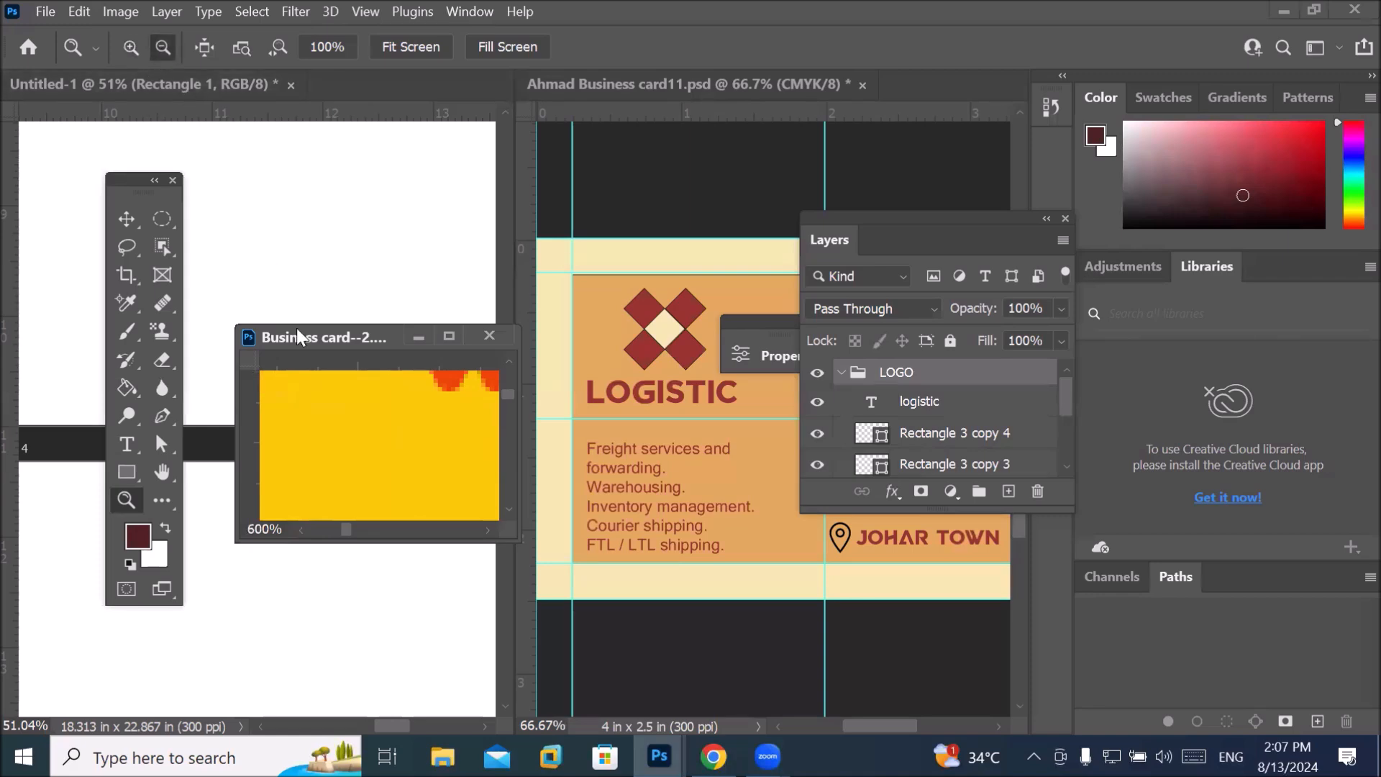
With Resize Windows to Fit off, zoom the floating Airblue card out to 16.67%.
click(339, 421)
click(339, 421)
click(339, 420)
click(339, 421)
click(339, 420)
click(340, 420)
click(340, 422)
click(339, 425)
click(338, 429)
click(339, 435)
click(338, 440)
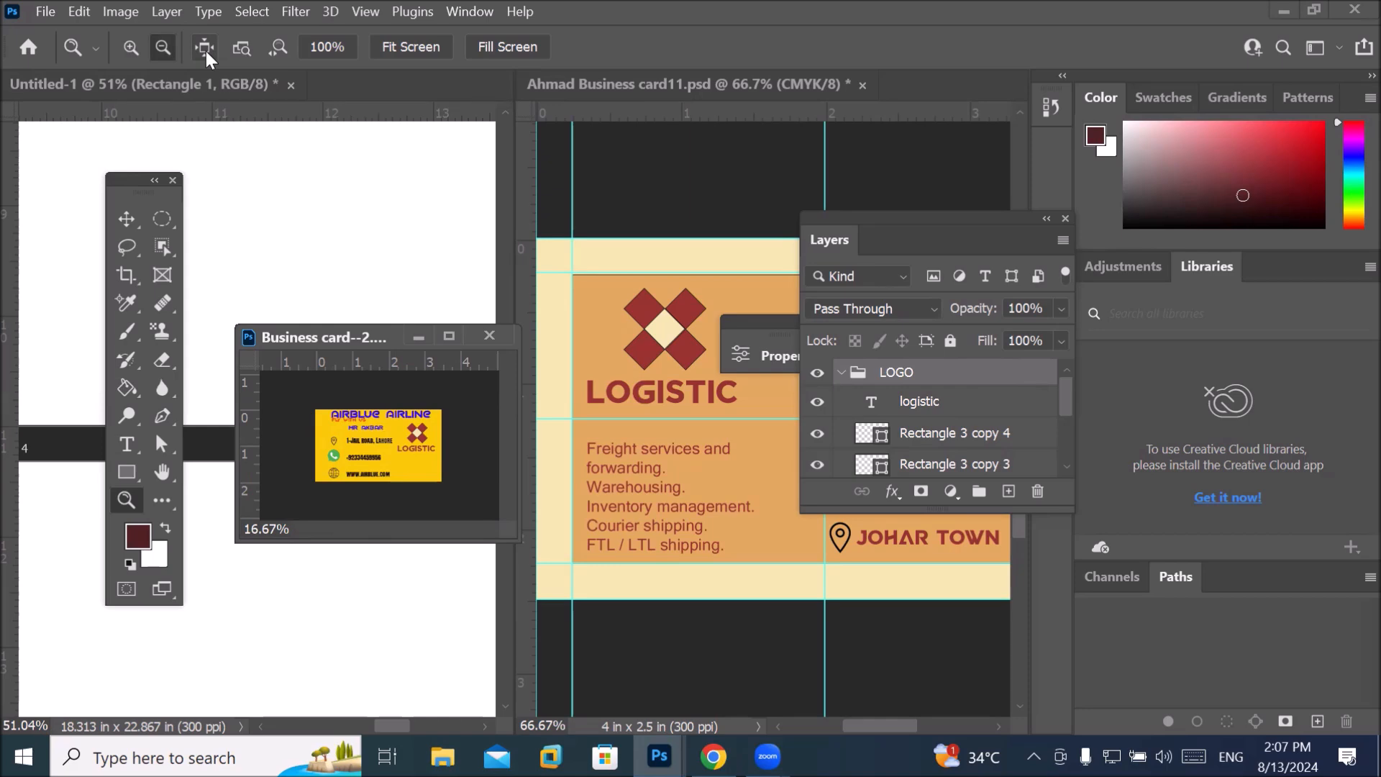
Move the floating Airblue window higher over the Untitled-1 pane, then maximize and restore it.
click(363, 11)
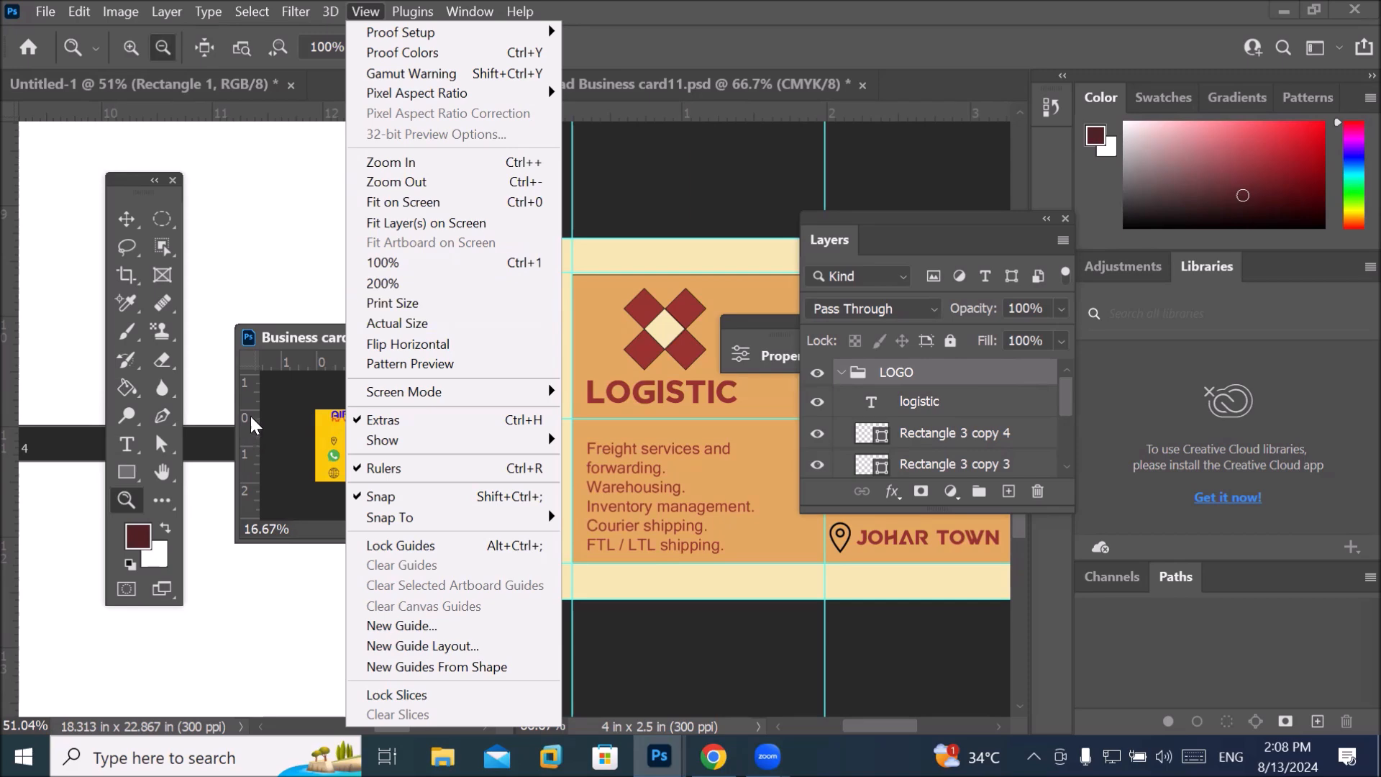
drag(287, 334, 257, 218)
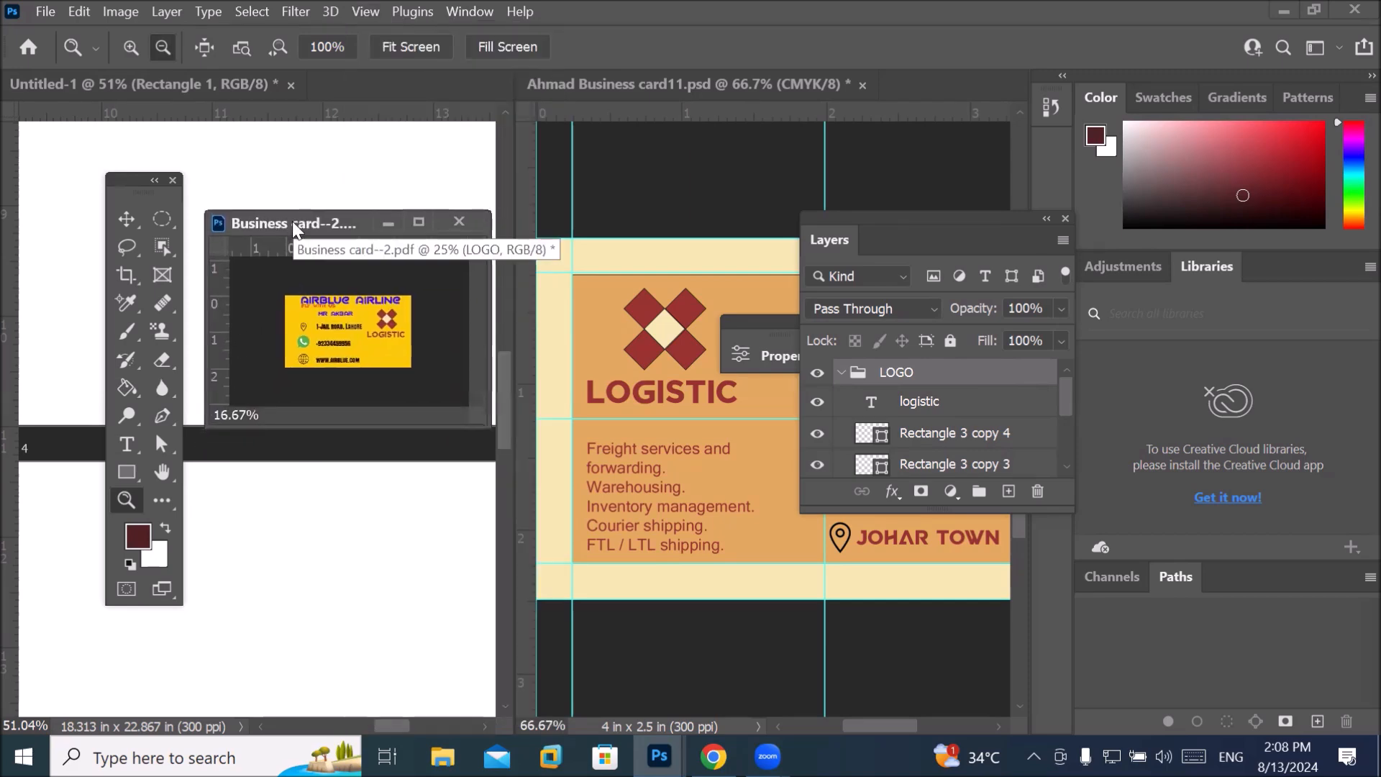
double_click(293, 222)
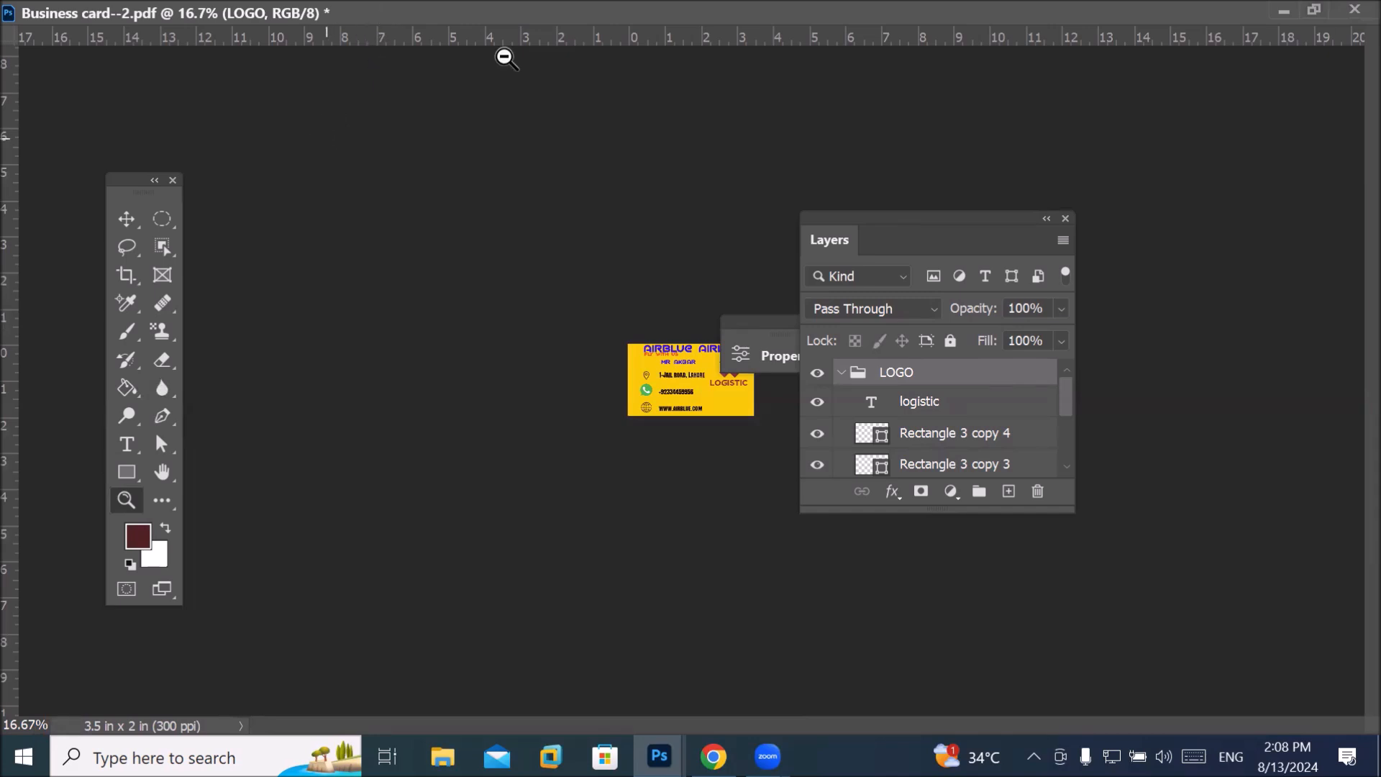
click(1314, 10)
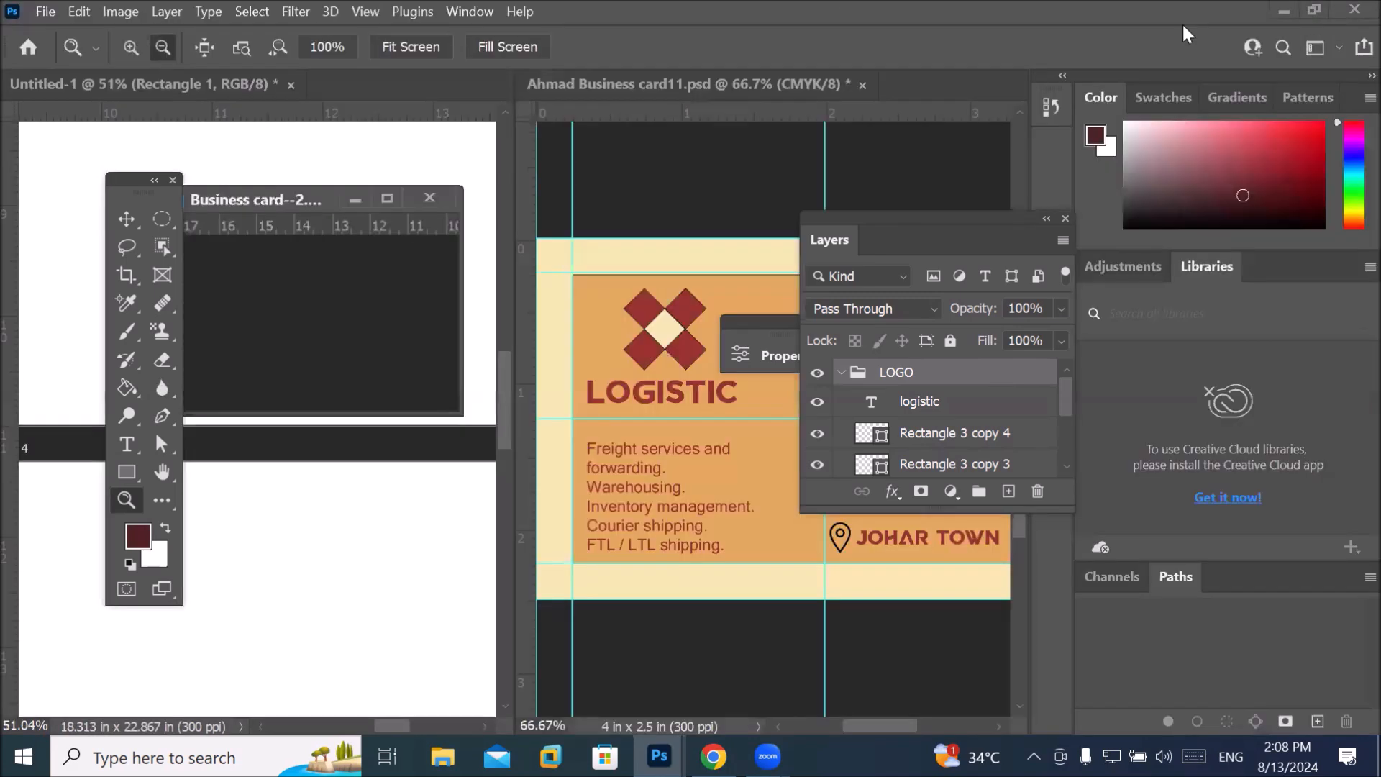
Consolidate all open documents to tabs and zoom the Airblue card in to 100%.
click(460, 12)
mouse_move(572, 52)
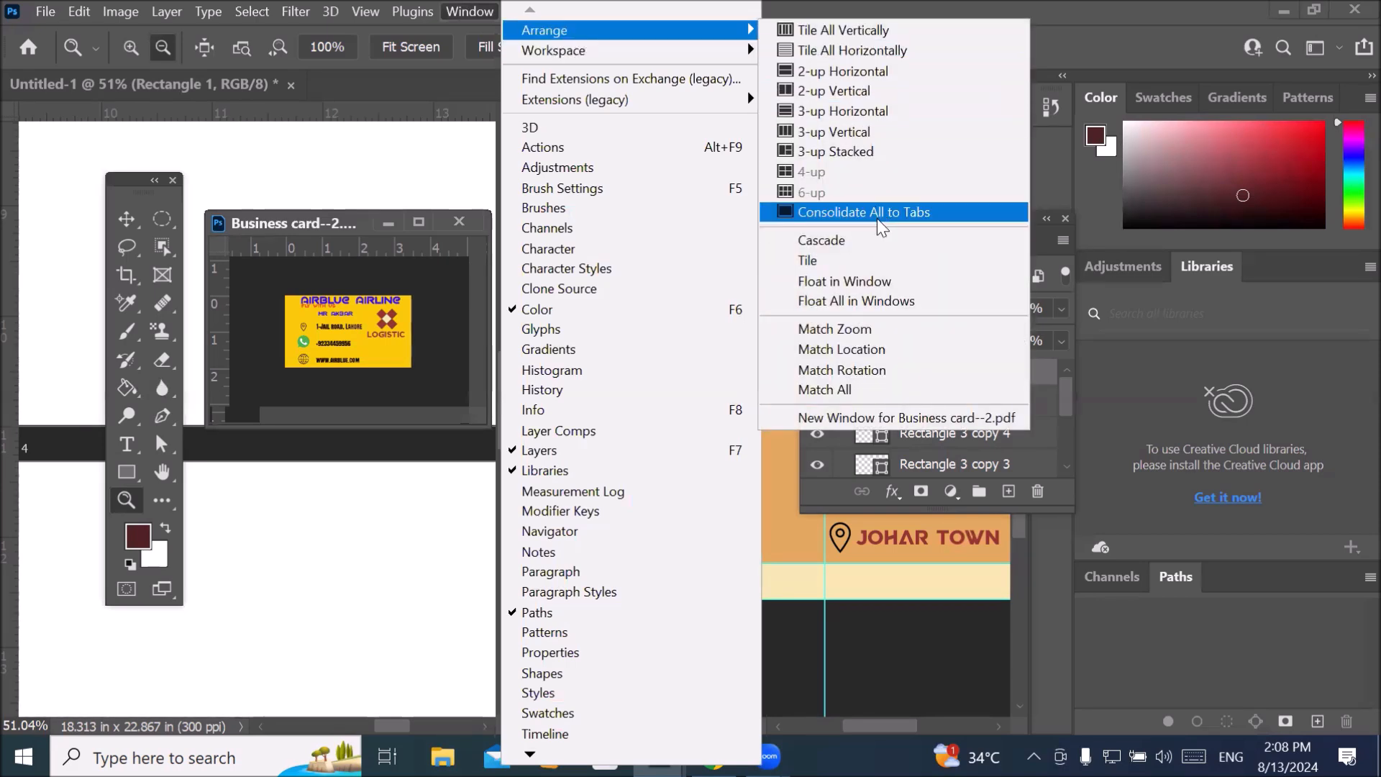
click(880, 224)
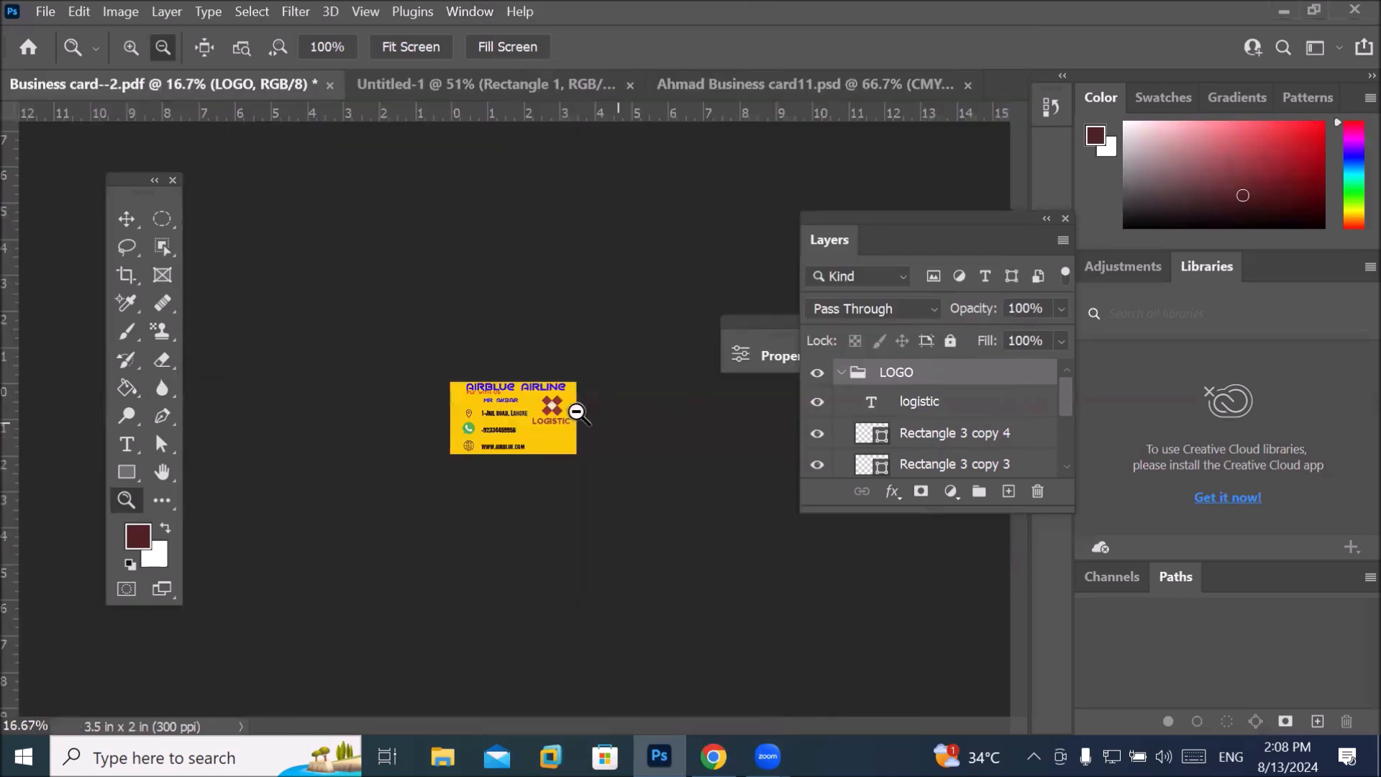
click(130, 47)
drag(539, 432, 539, 433)
click(539, 433)
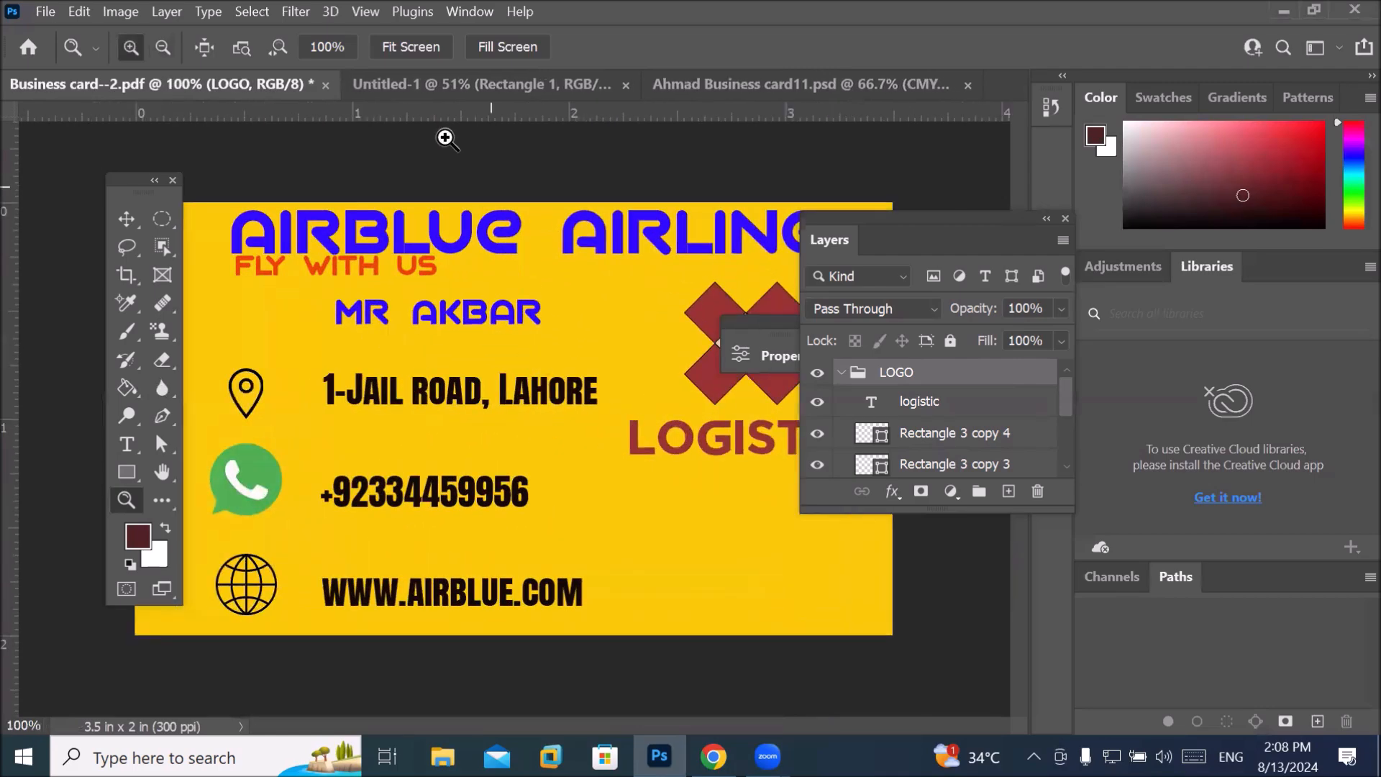
Flip the view of the Airblue card horizontally.
click(364, 12)
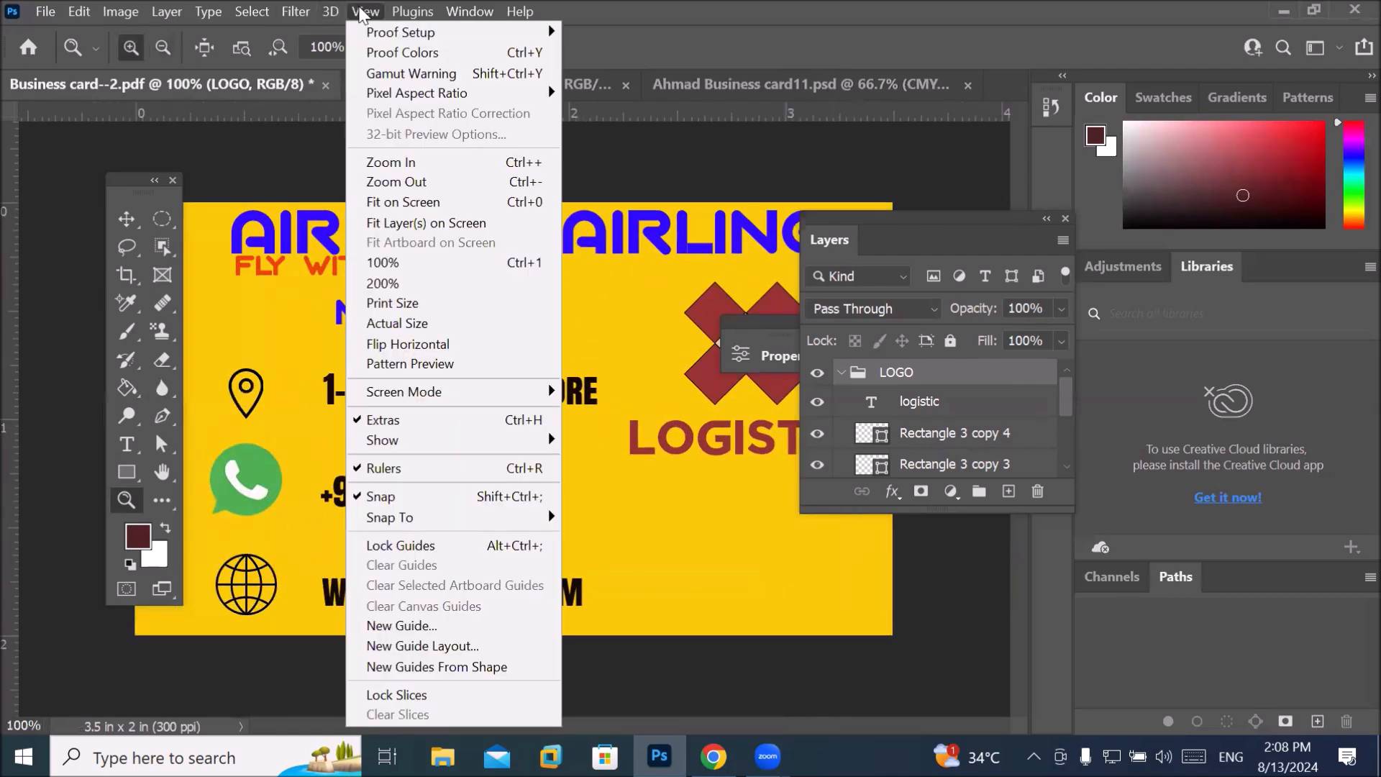
click(490, 344)
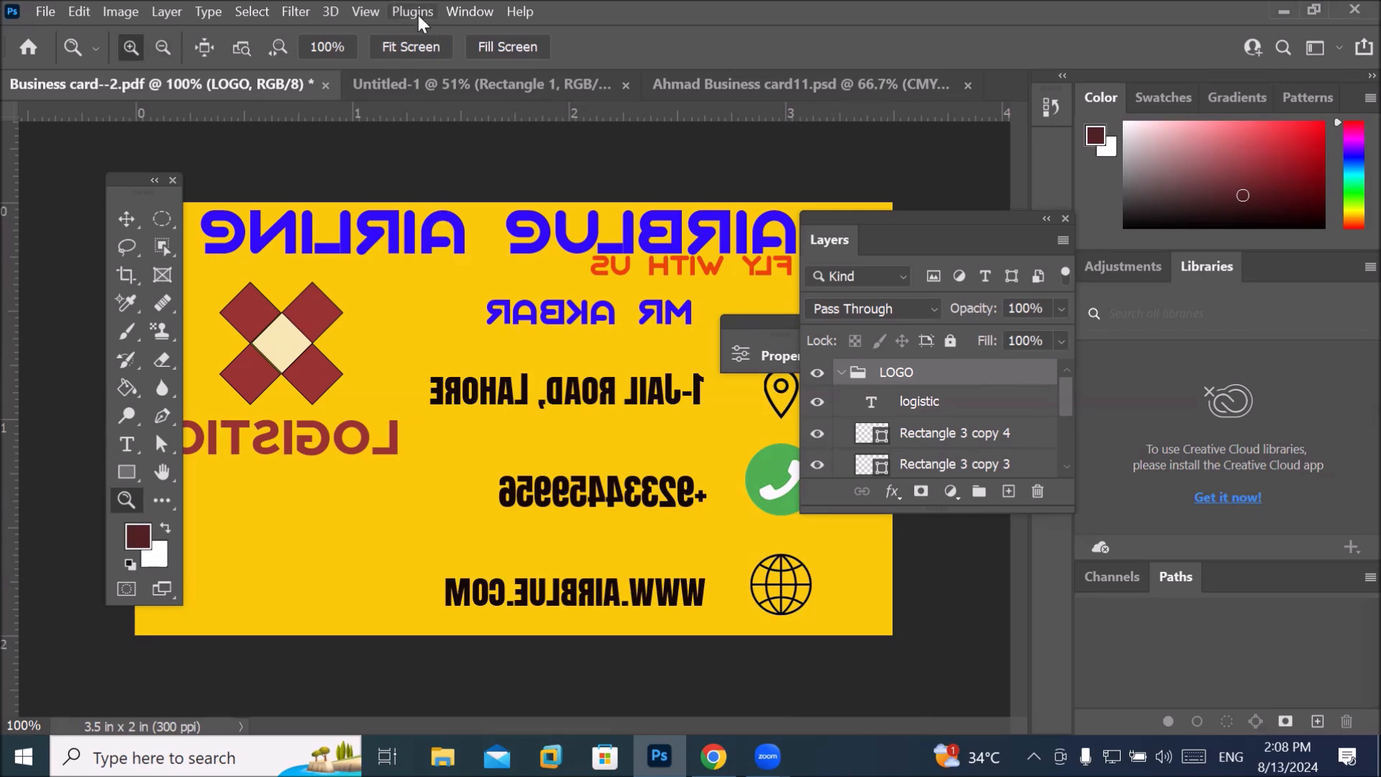
click(374, 7)
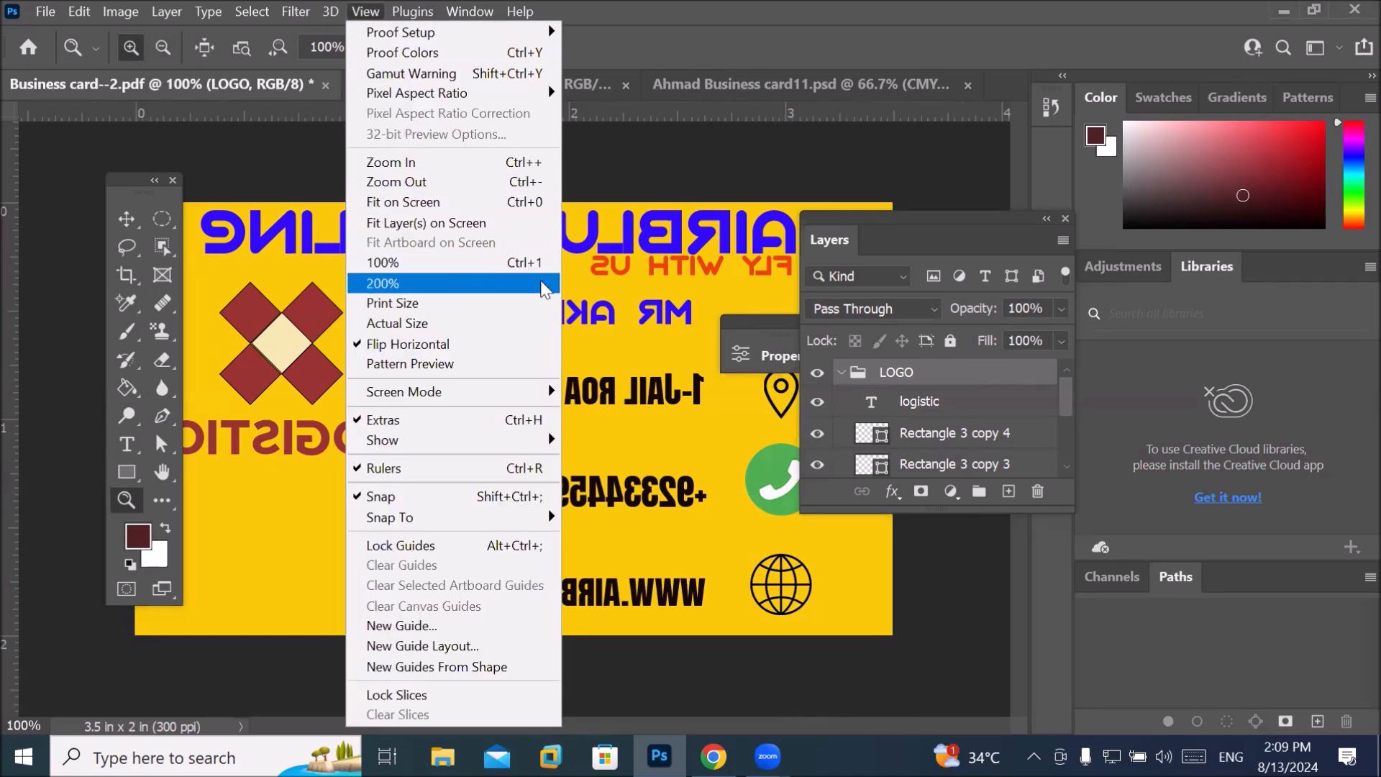
Dock the floating Layers panel beside the collapsed panel strip so it extends the full workspace height.
click(905, 227)
drag(905, 217, 1022, 219)
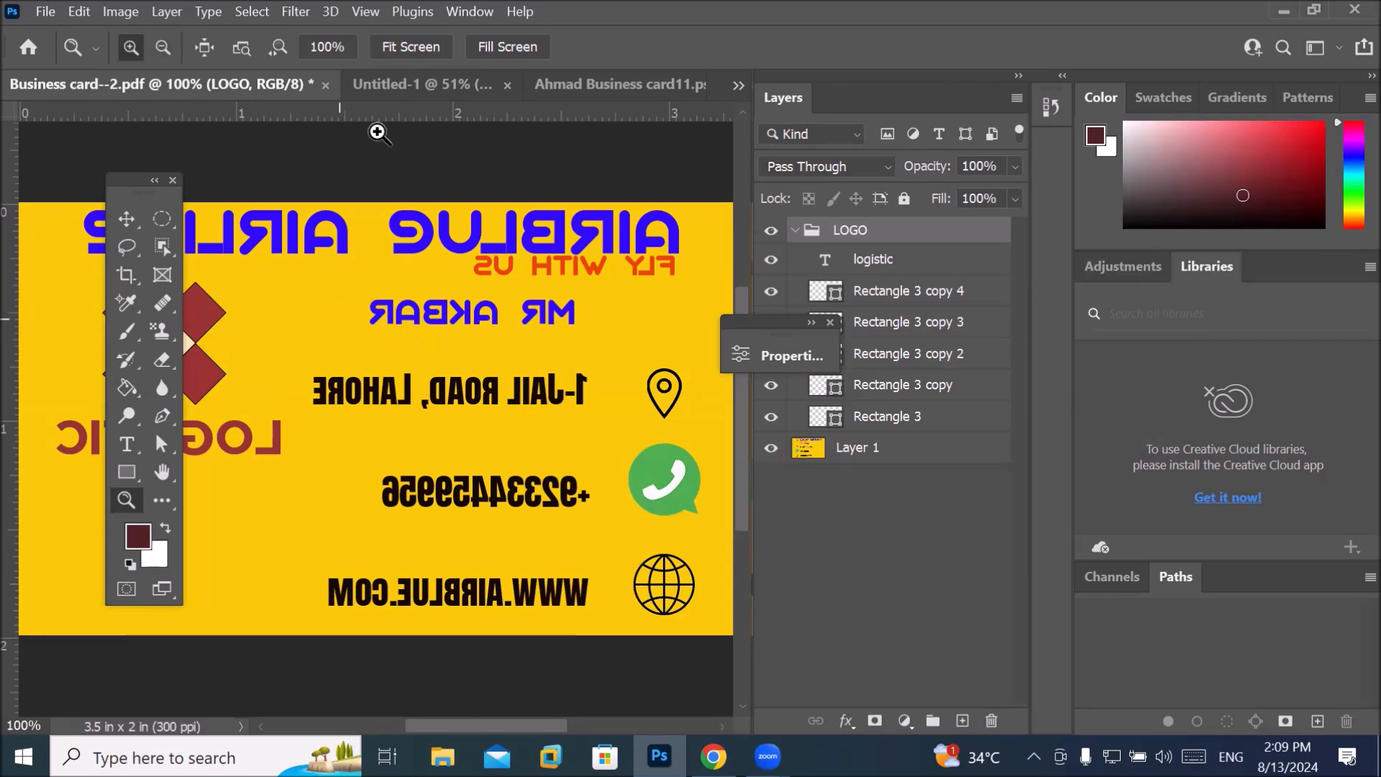
Turn off the horizontal flip of the Airblue card's view.
click(366, 12)
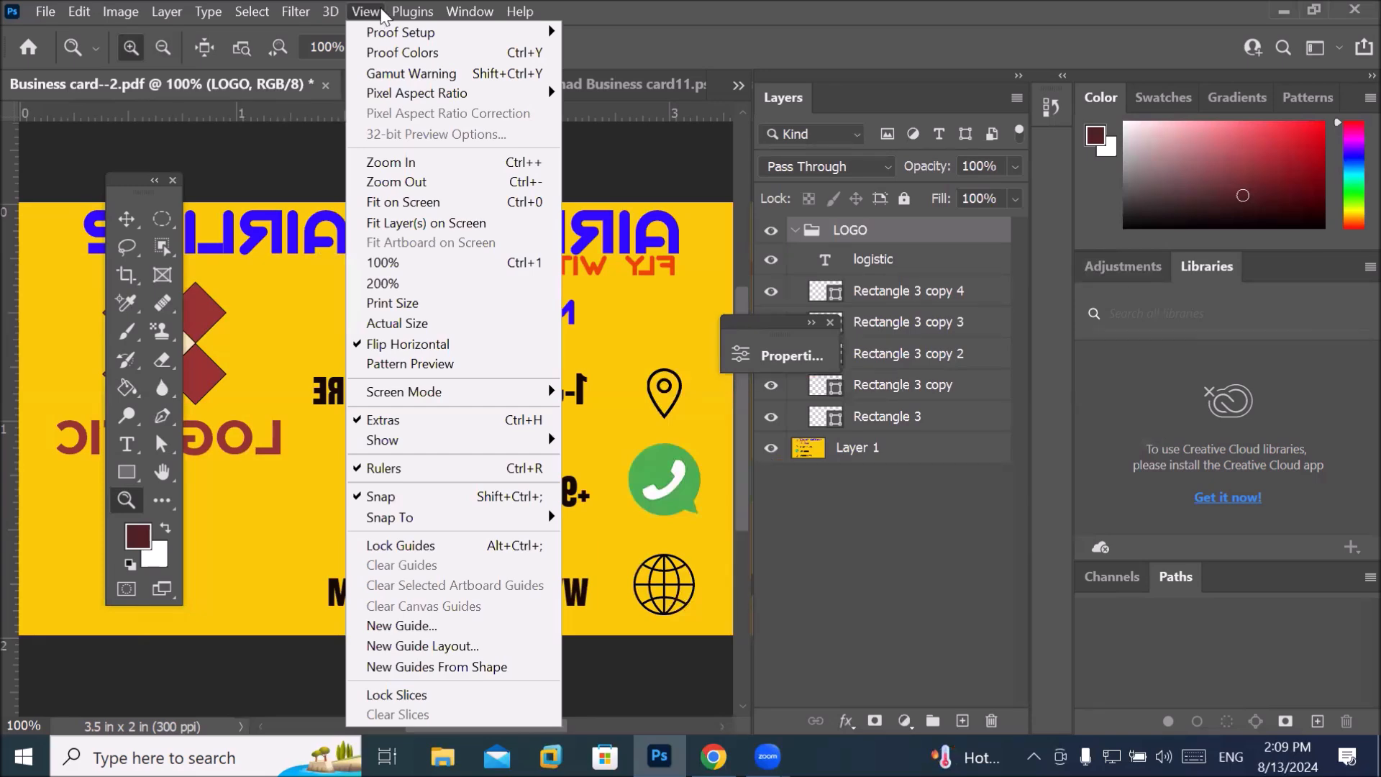
mouse_move(389, 11)
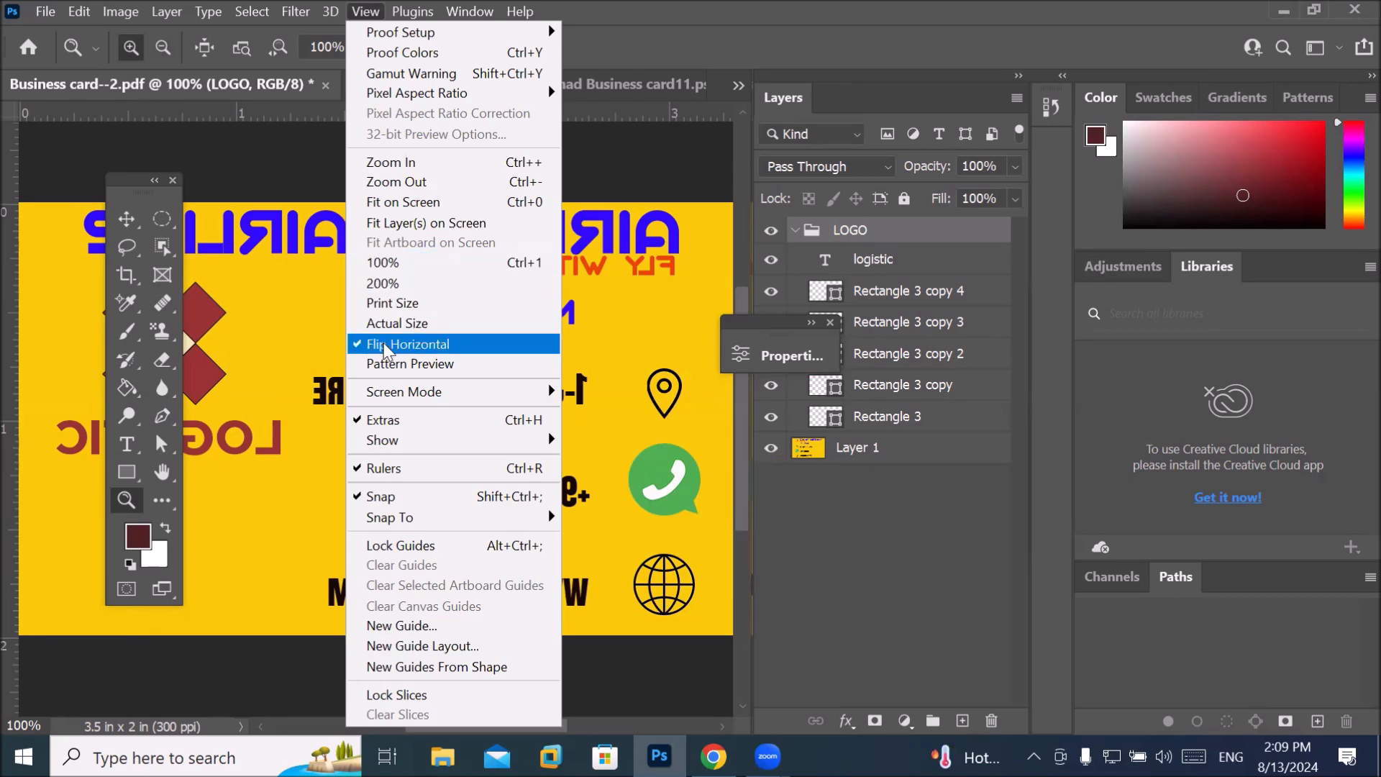
click(419, 348)
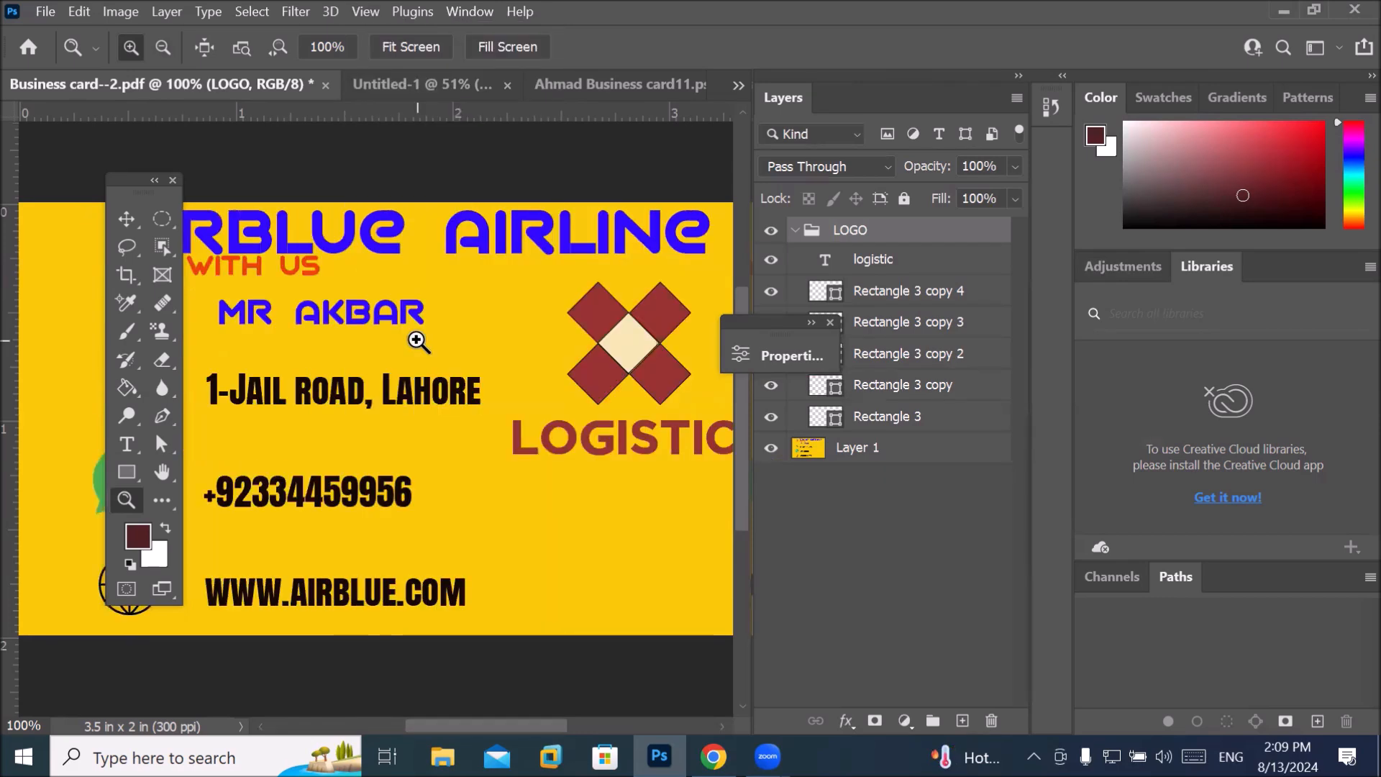
Switch to the Hand tool and zoom into the card's address line to about 398%.
click(367, 13)
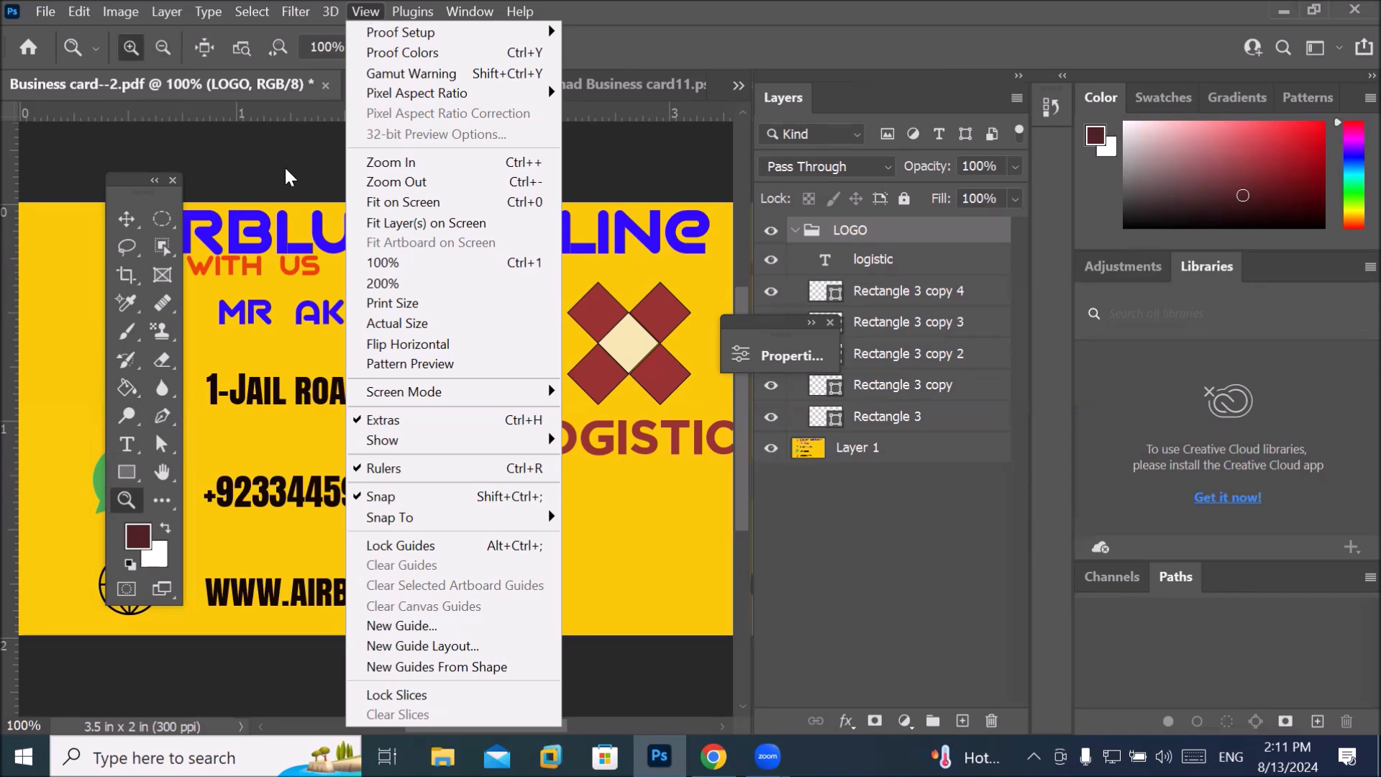
click(126, 502)
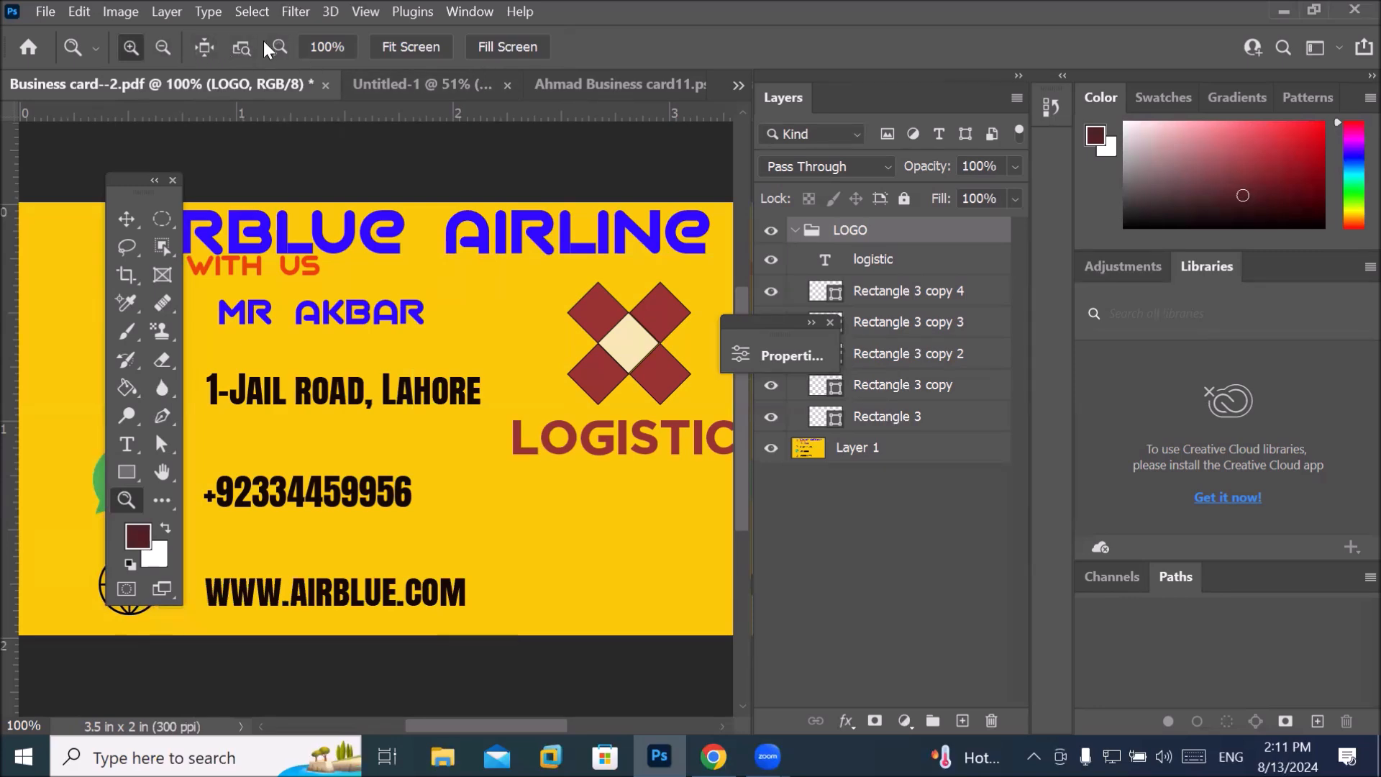
click(160, 472)
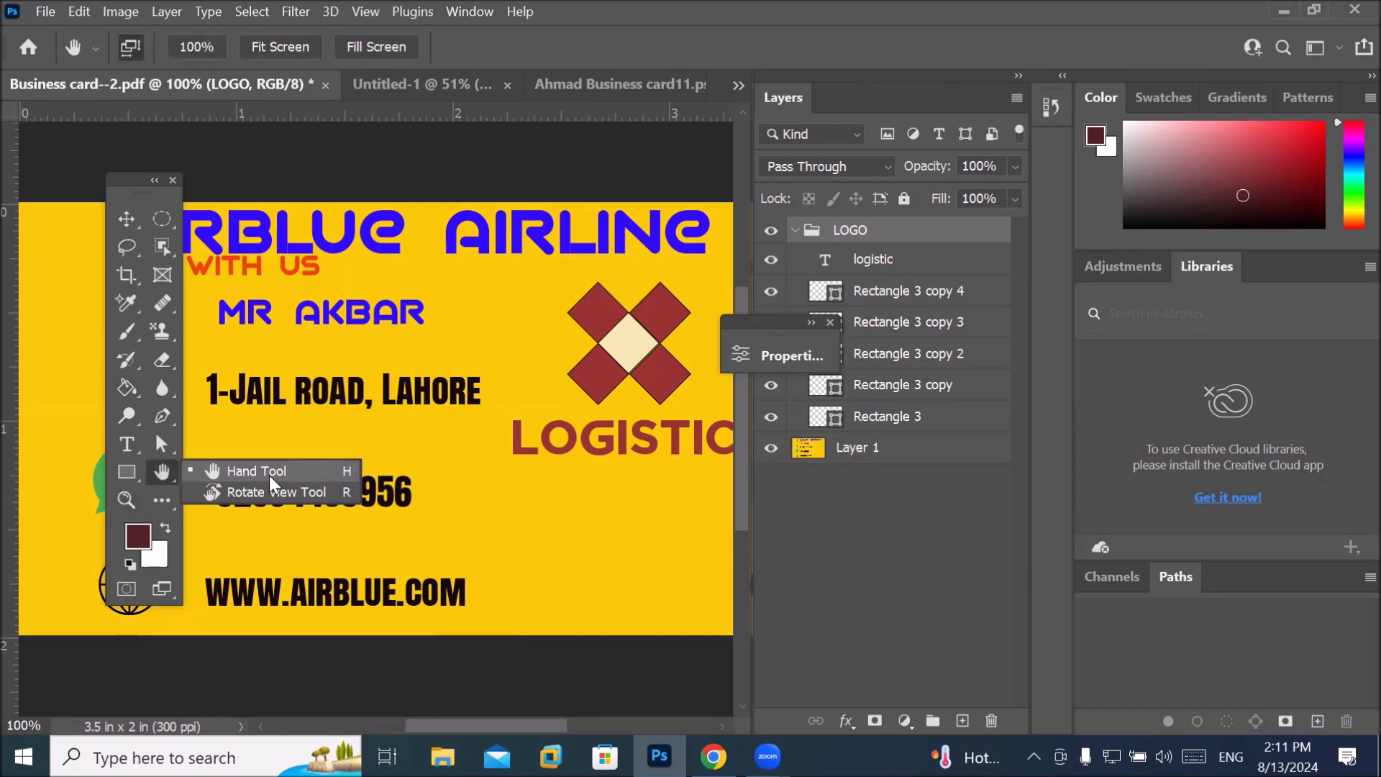
click(290, 441)
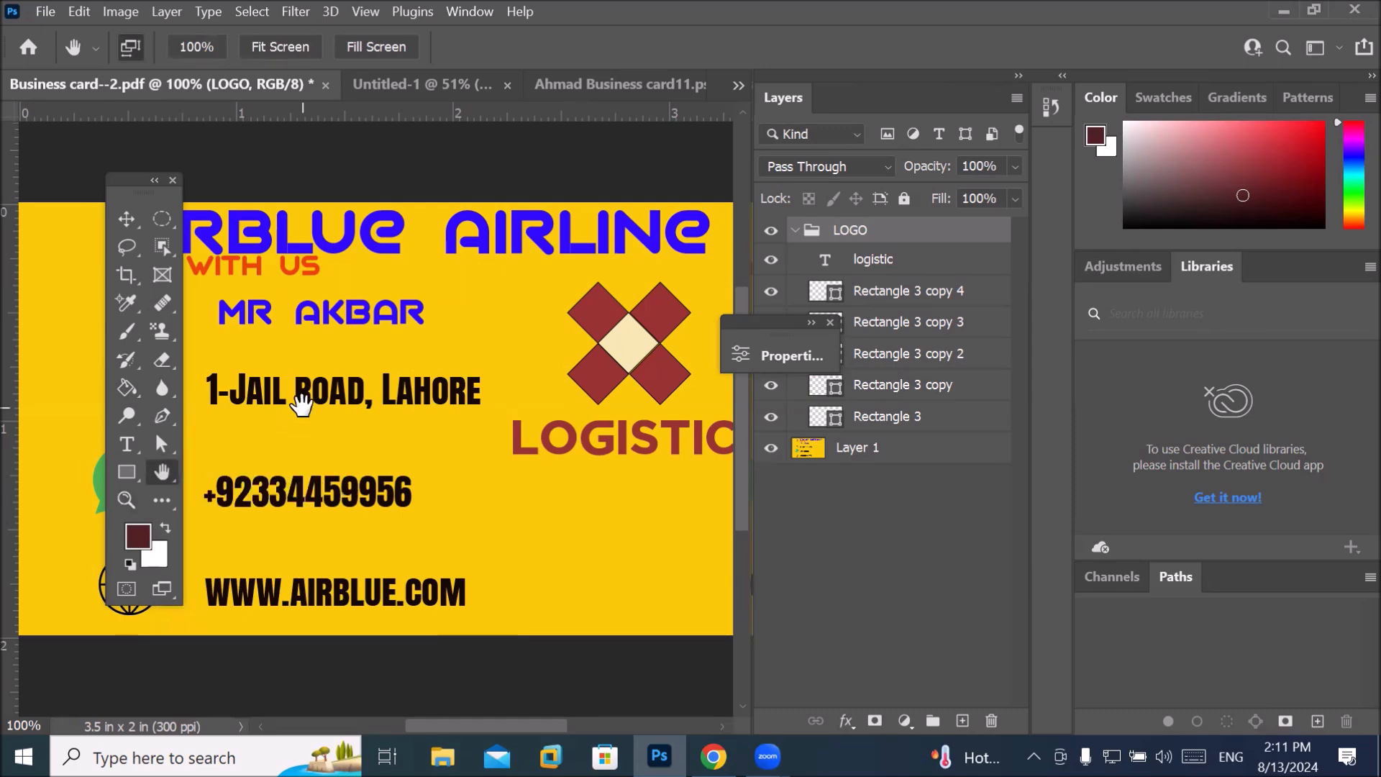
scroll(335, 379, up, 6)
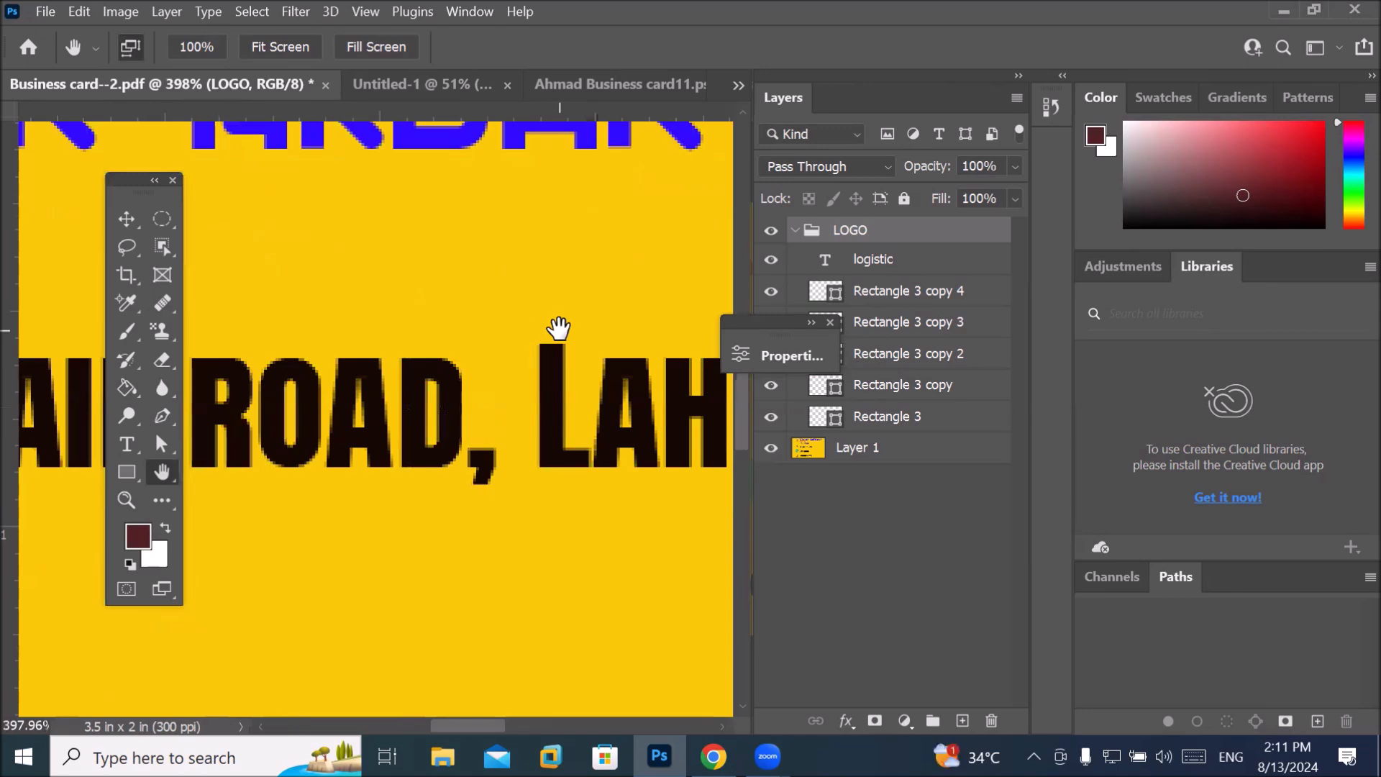
Examine the enlarged business card from the address line up to the blue AIRLINE lettering and the logo.
drag(559, 330, 343, 386)
drag(508, 203, 532, 437)
drag(562, 262, 503, 481)
drag(557, 416, 247, 370)
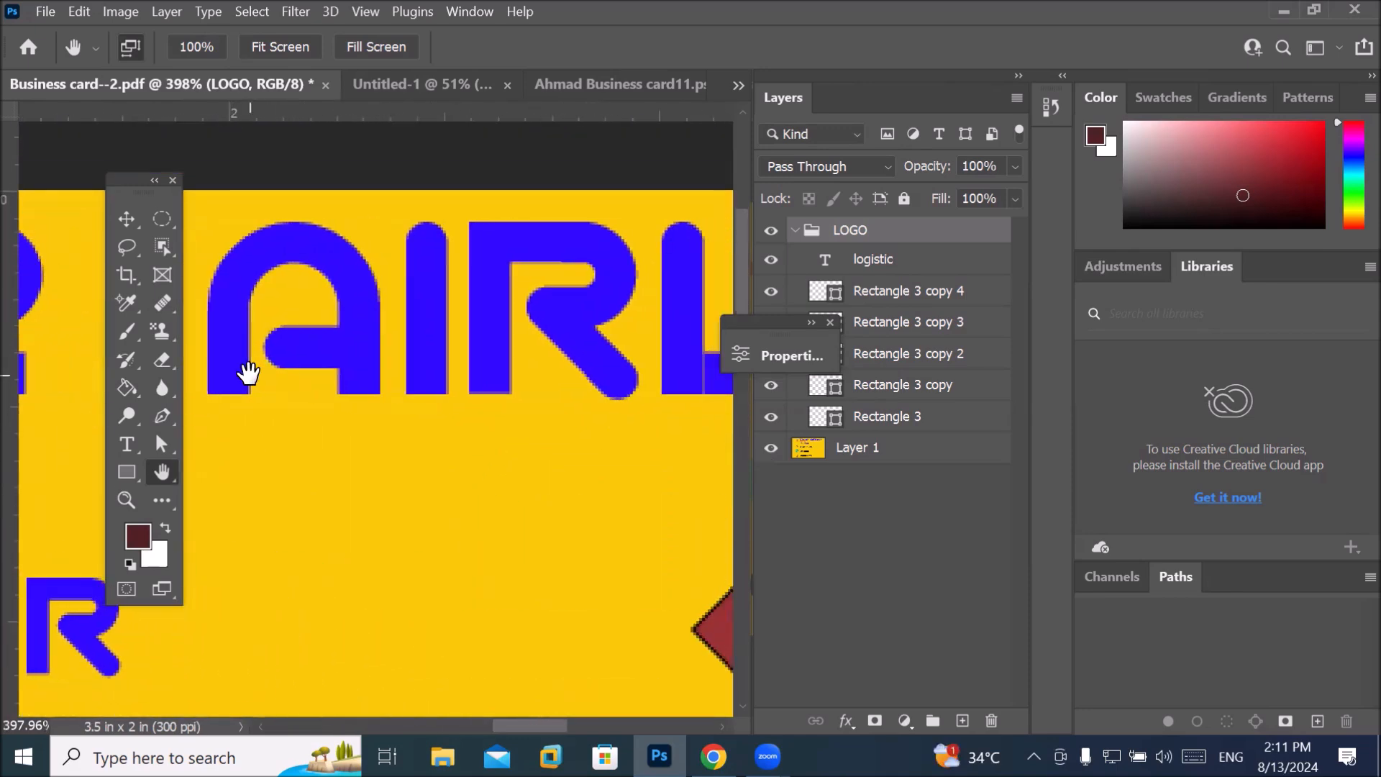
drag(339, 360, 262, 348)
drag(485, 369, 356, 394)
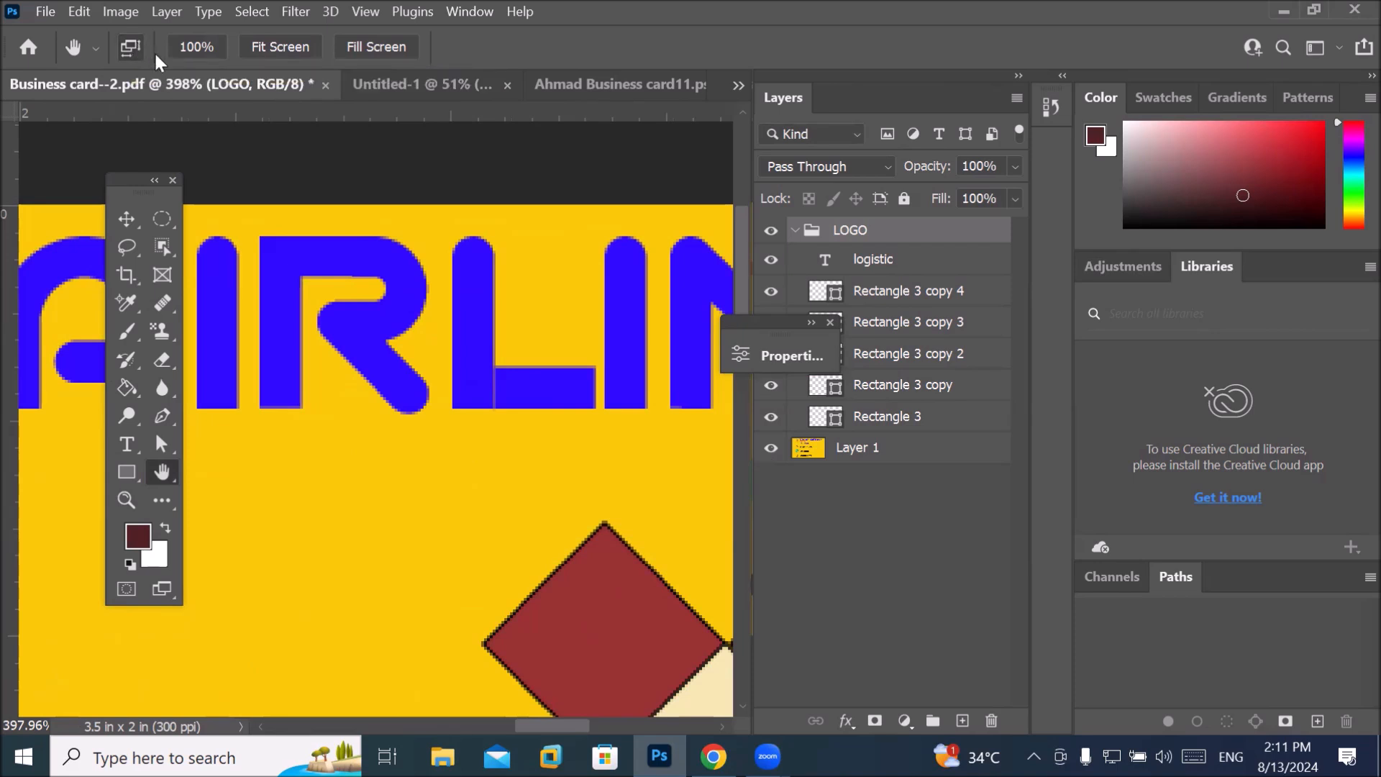
Switch to the Rotate View tool and bring the whole business card into view.
click(159, 477)
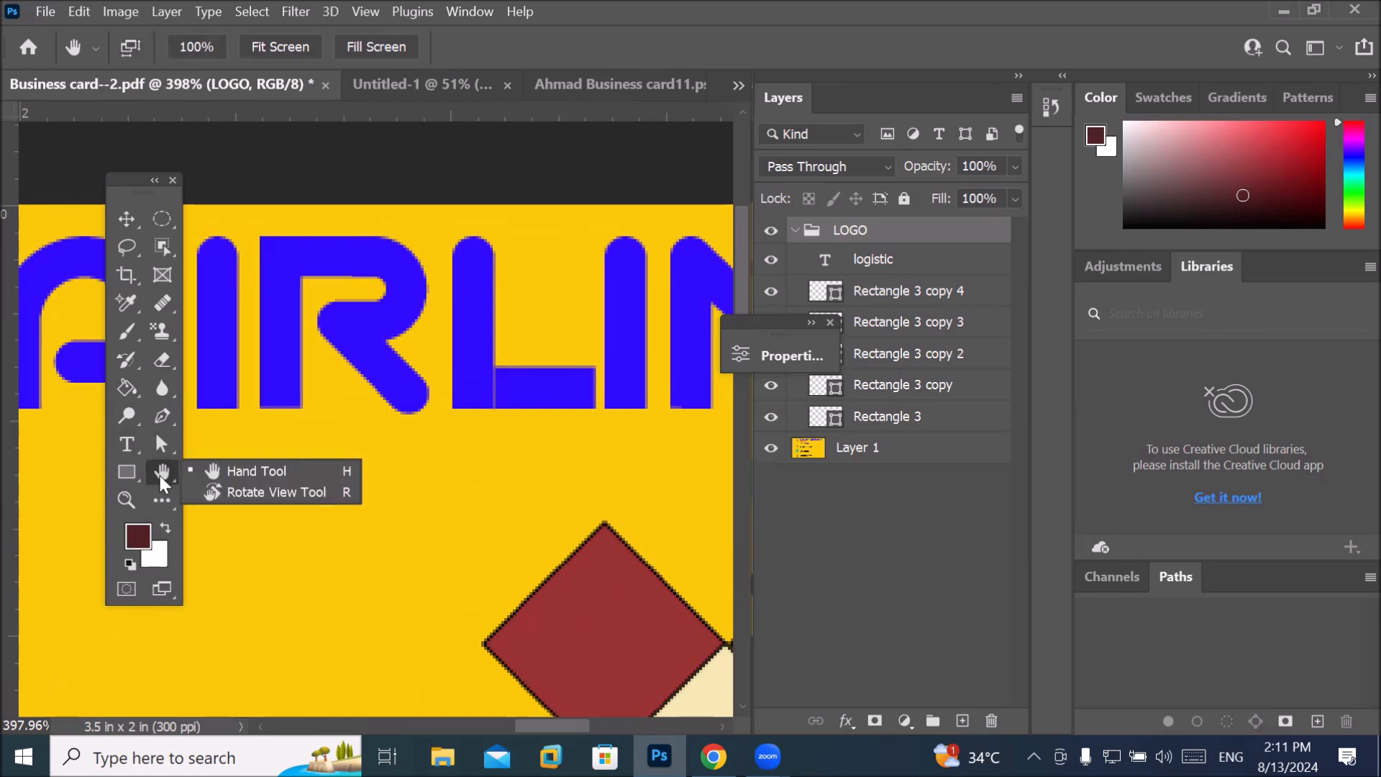
click(252, 493)
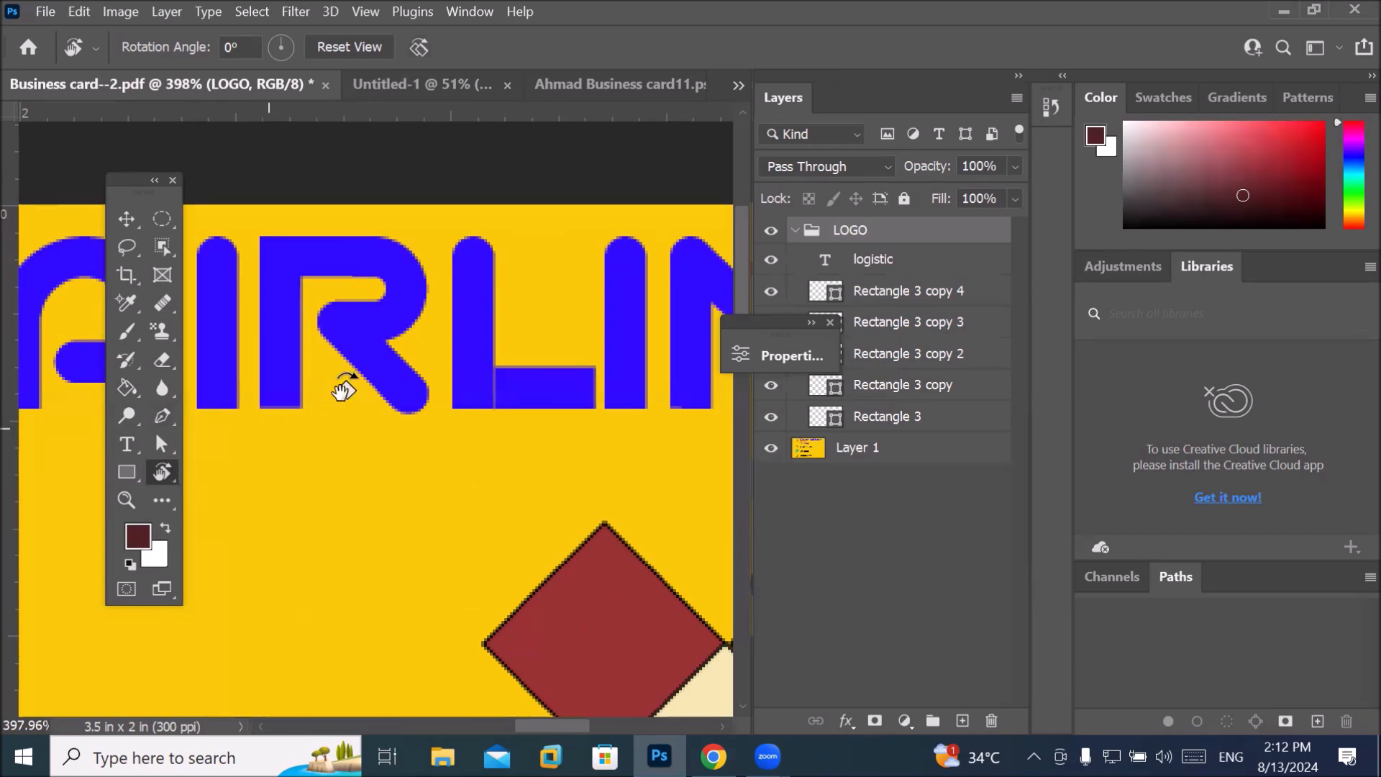
scroll(361, 373, down, 5)
scroll(361, 373, down, 2)
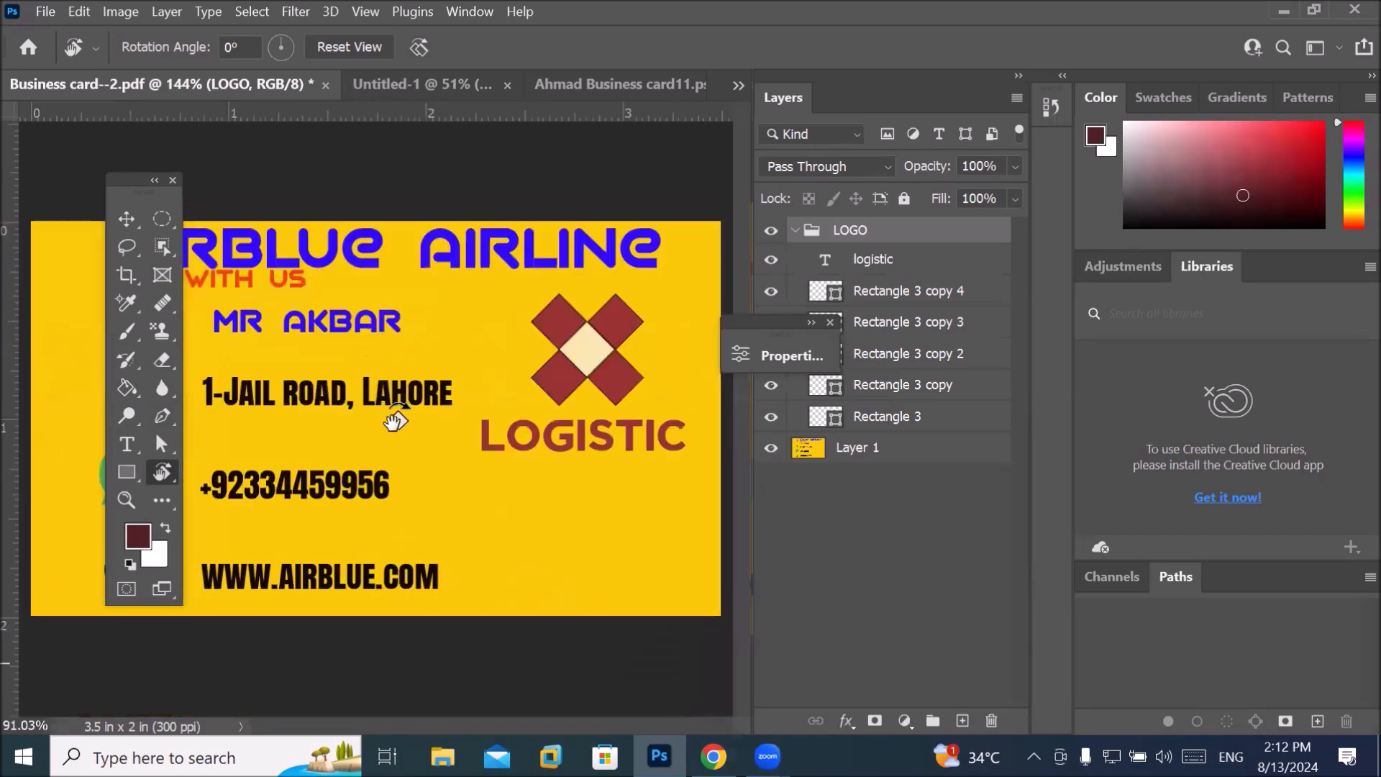
click(127, 475)
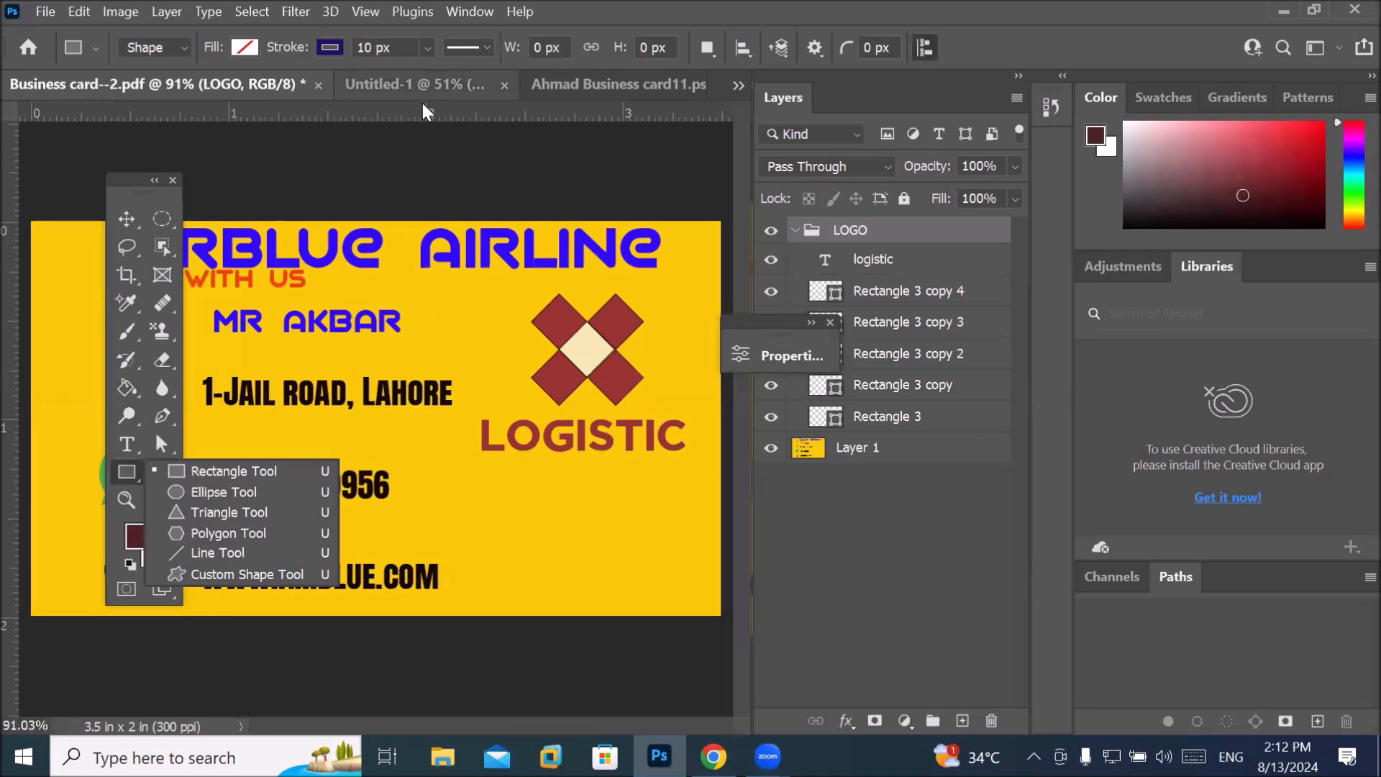
click(475, 229)
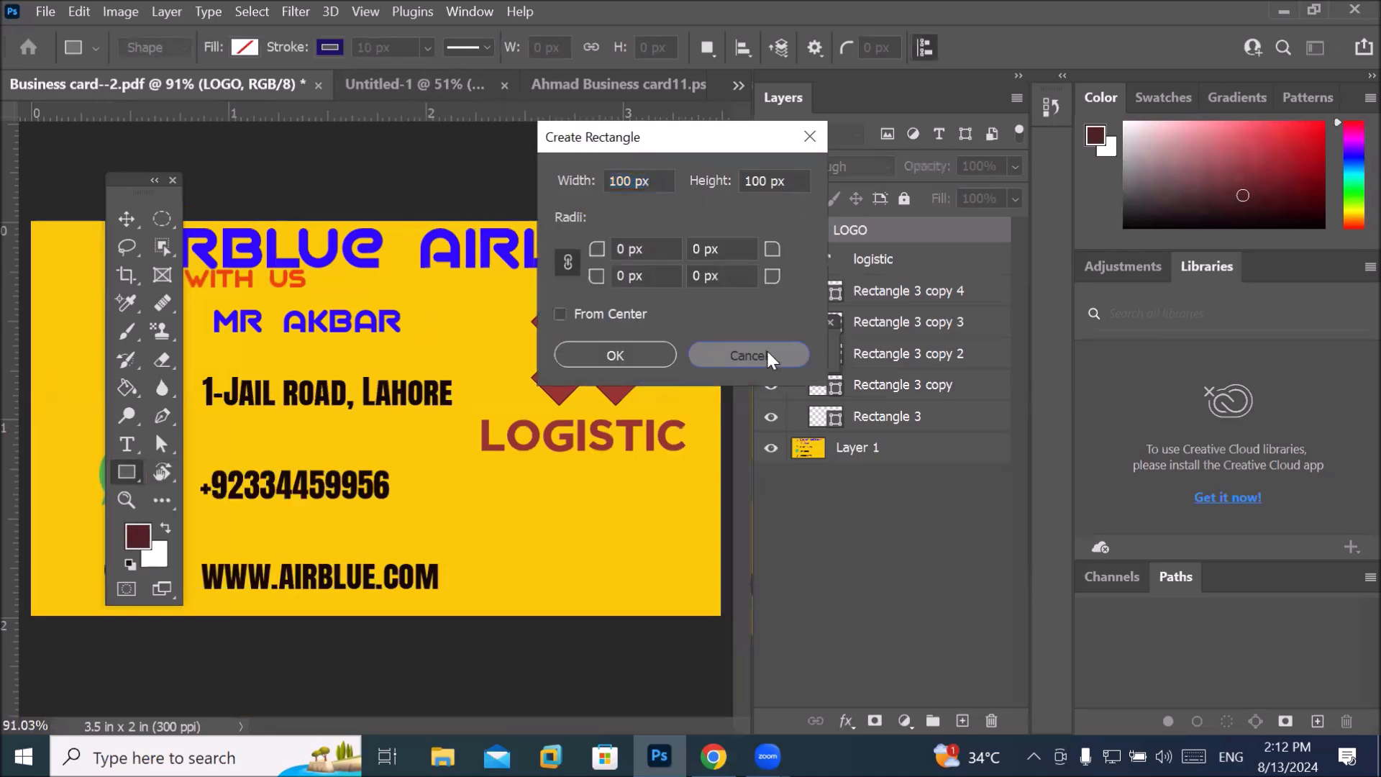
click(767, 348)
In the Untitled-1 document, draw a rectangle about 4.3 by 5.47 in filling the lower-right quarter of the Rectangle artboard.
click(460, 86)
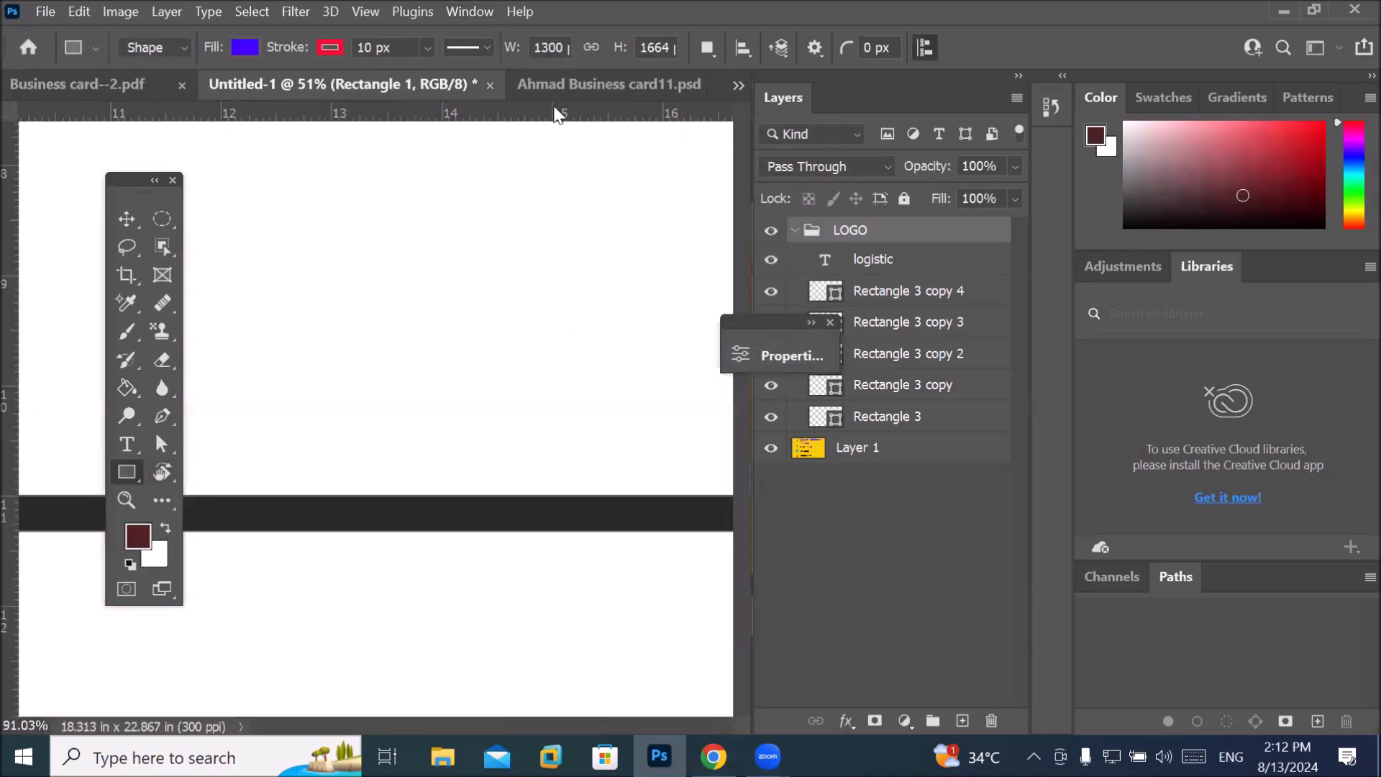
scroll(549, 247, down, 5)
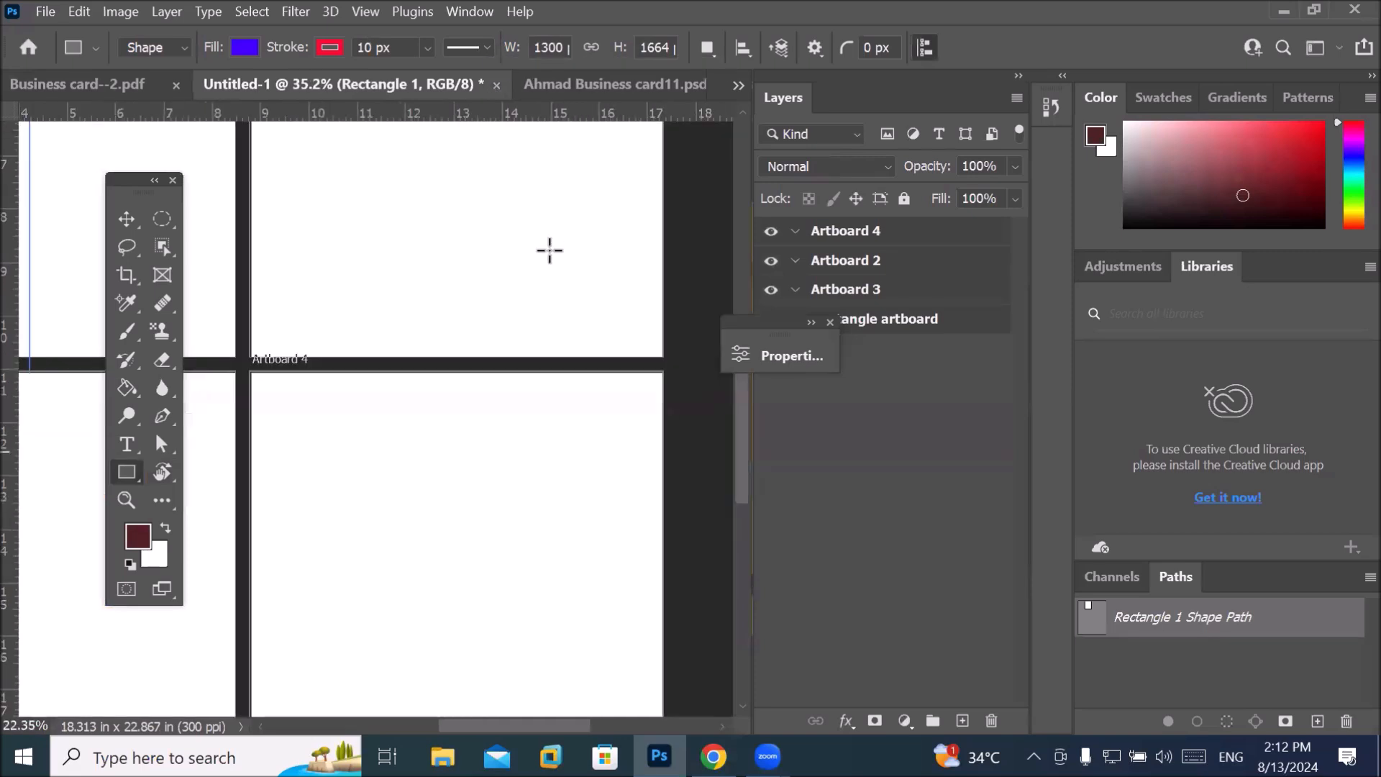
scroll(216, 149, down, 2)
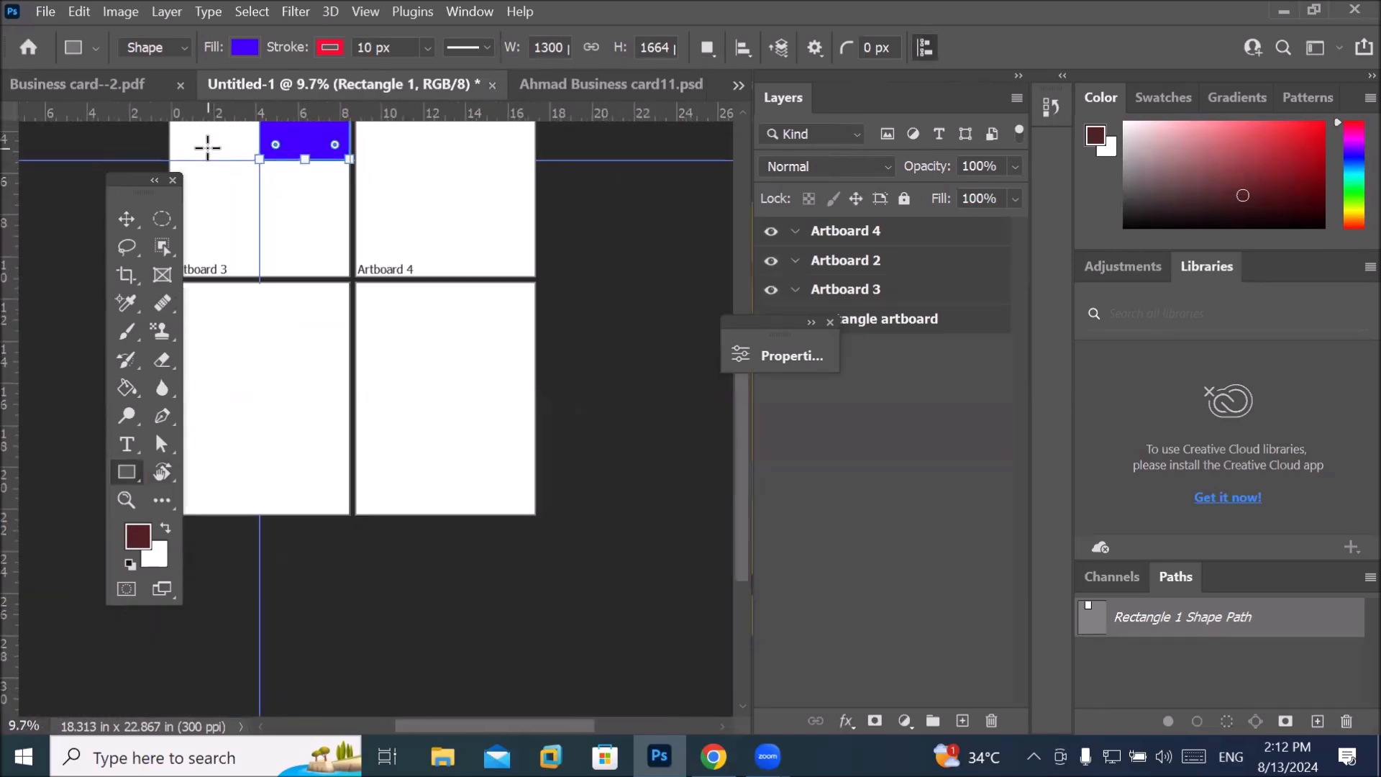
drag(244, 200, 382, 371)
scroll(465, 250, up, 2)
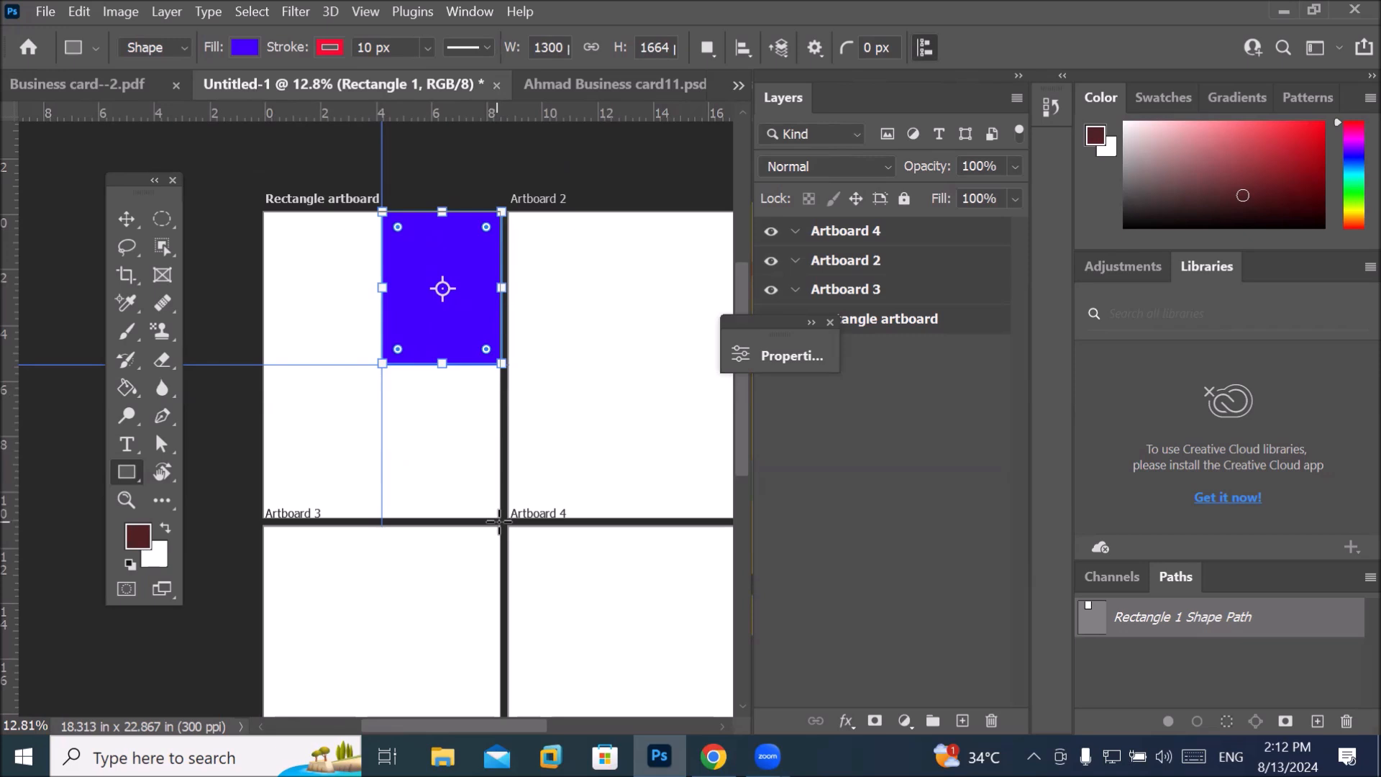
drag(501, 520, 382, 366)
Collapse the new rectangle's Transform, Appearance and Pathfinder properties and move the Properties panel off the artboards.
mouse_move(495, 333)
mouse_down()
mouse_move(570, 123)
mouse_move(566, 180)
mouse_up()
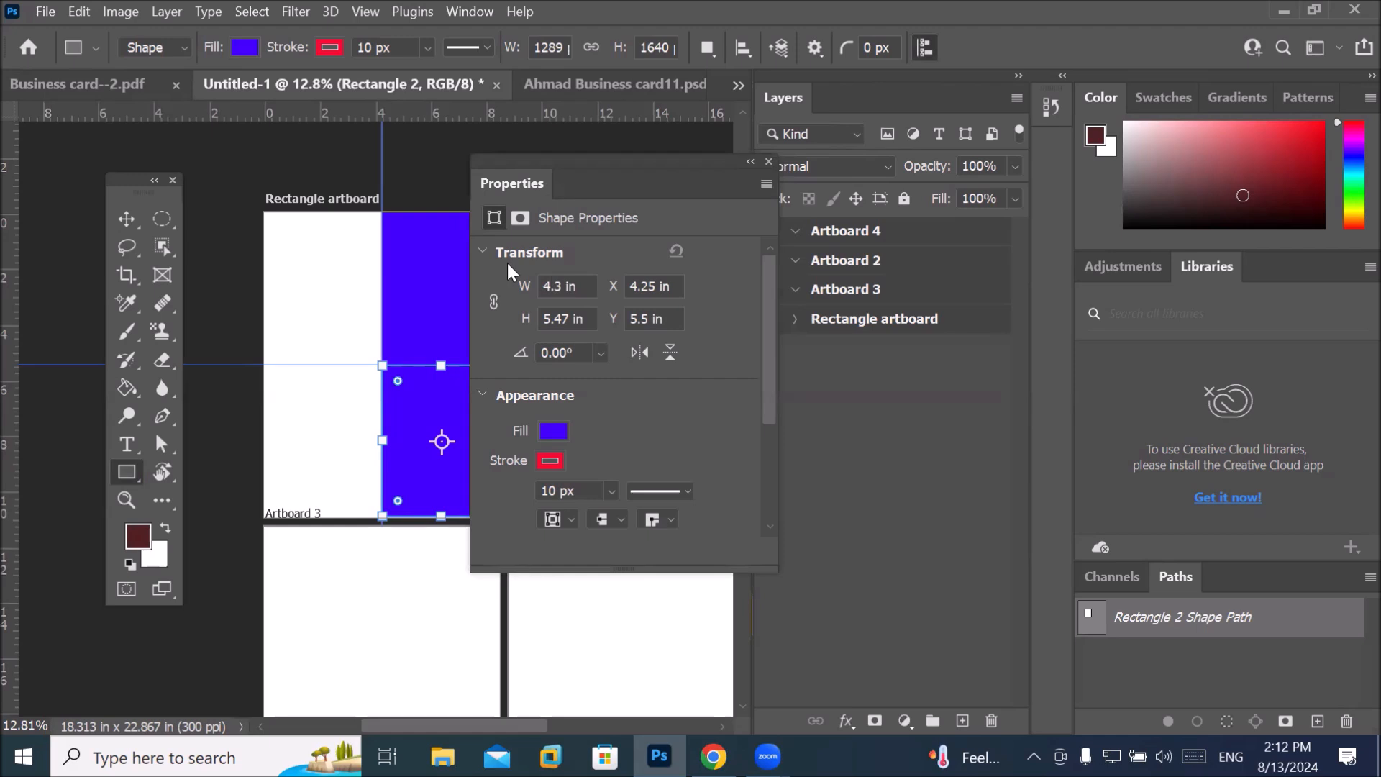
click(480, 253)
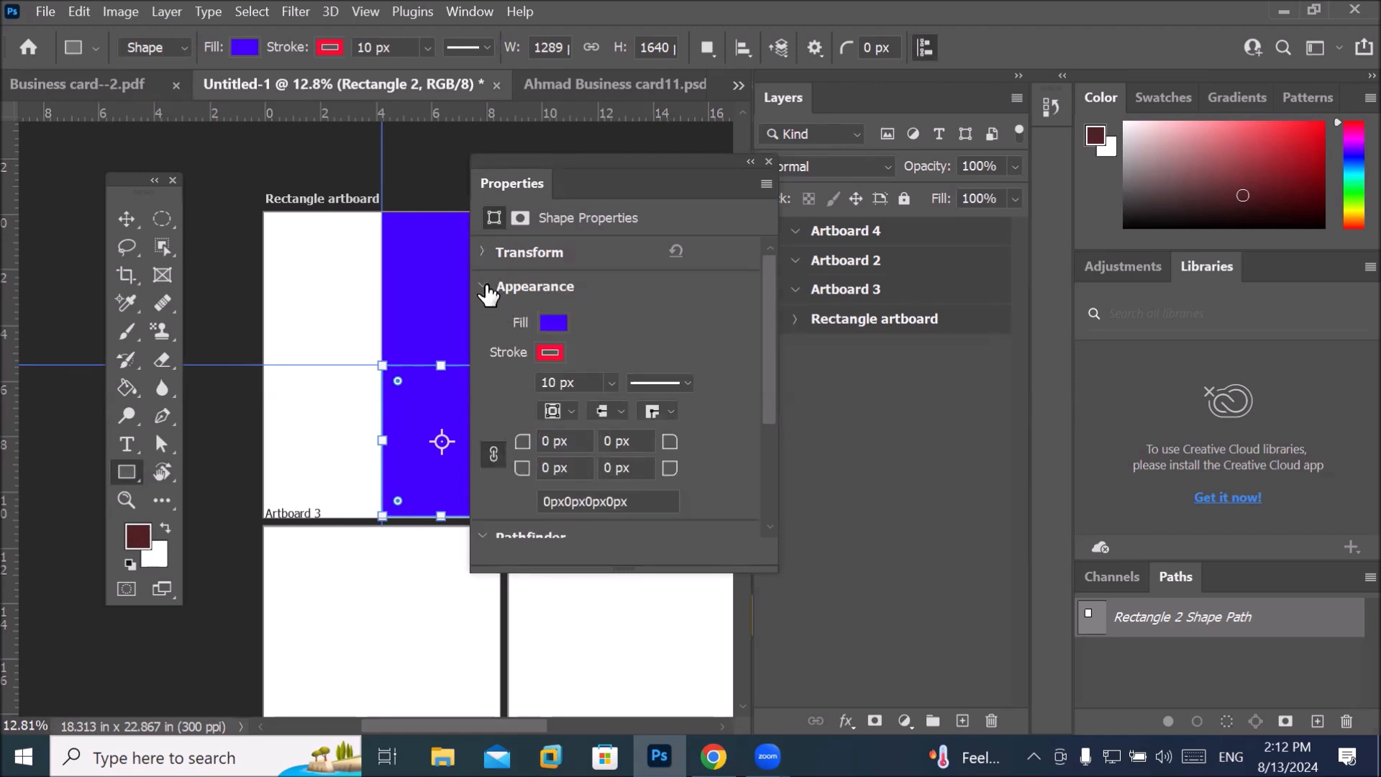
click(483, 287)
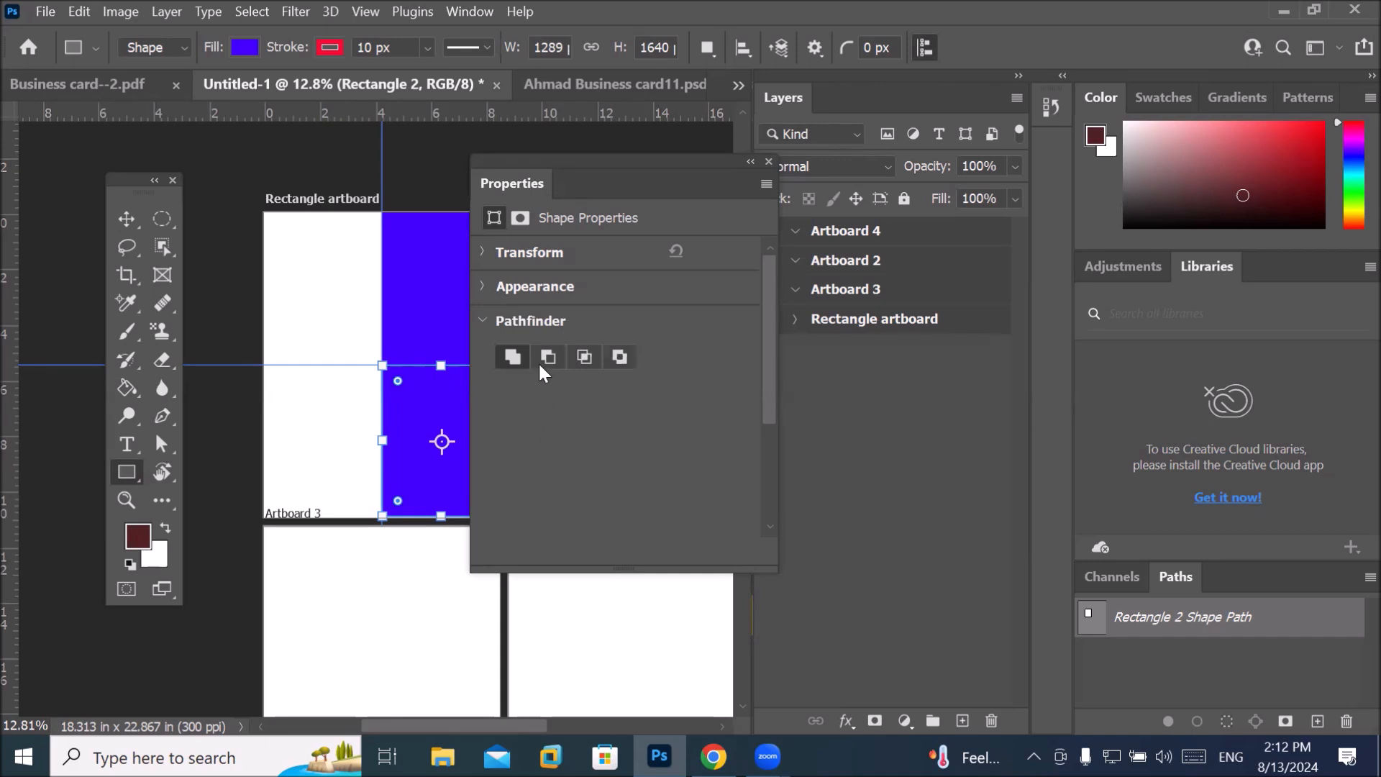
click(482, 323)
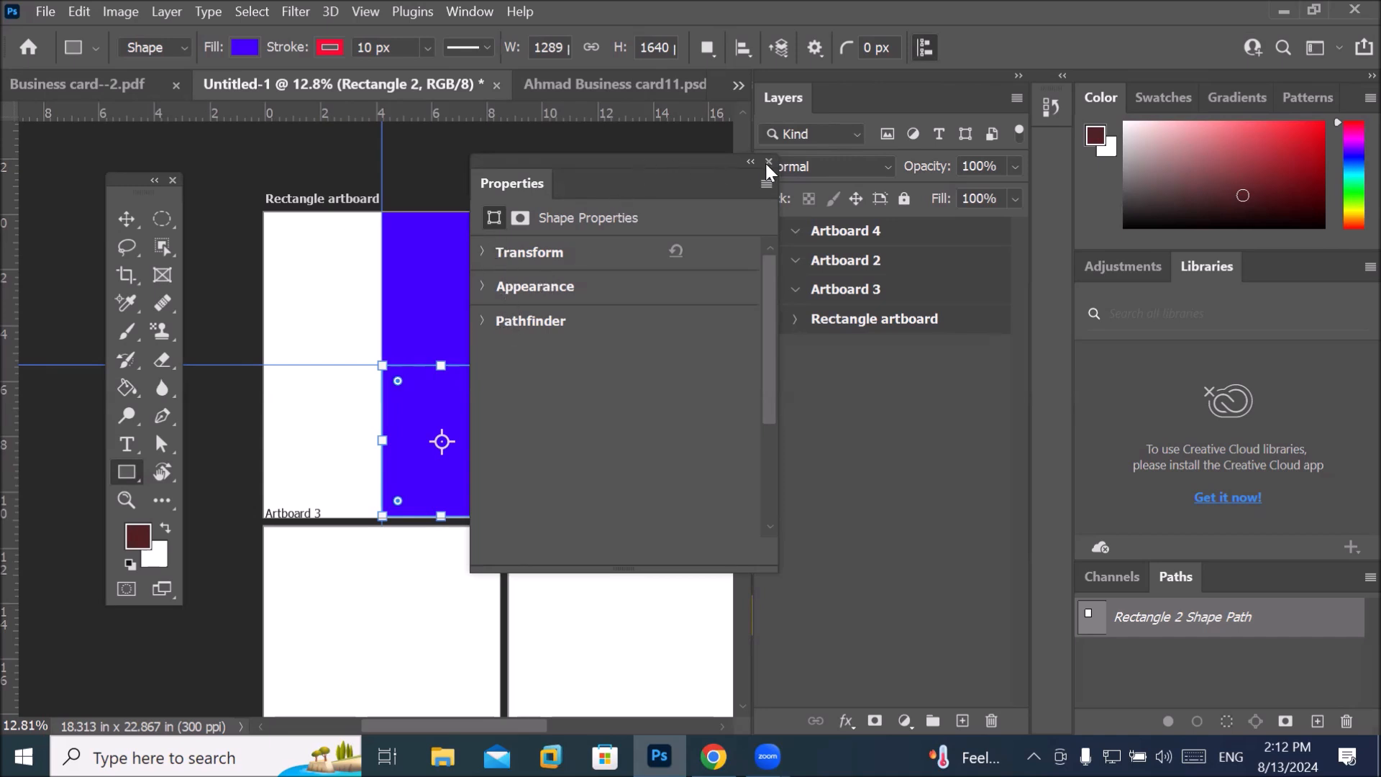
drag(696, 170, 874, 383)
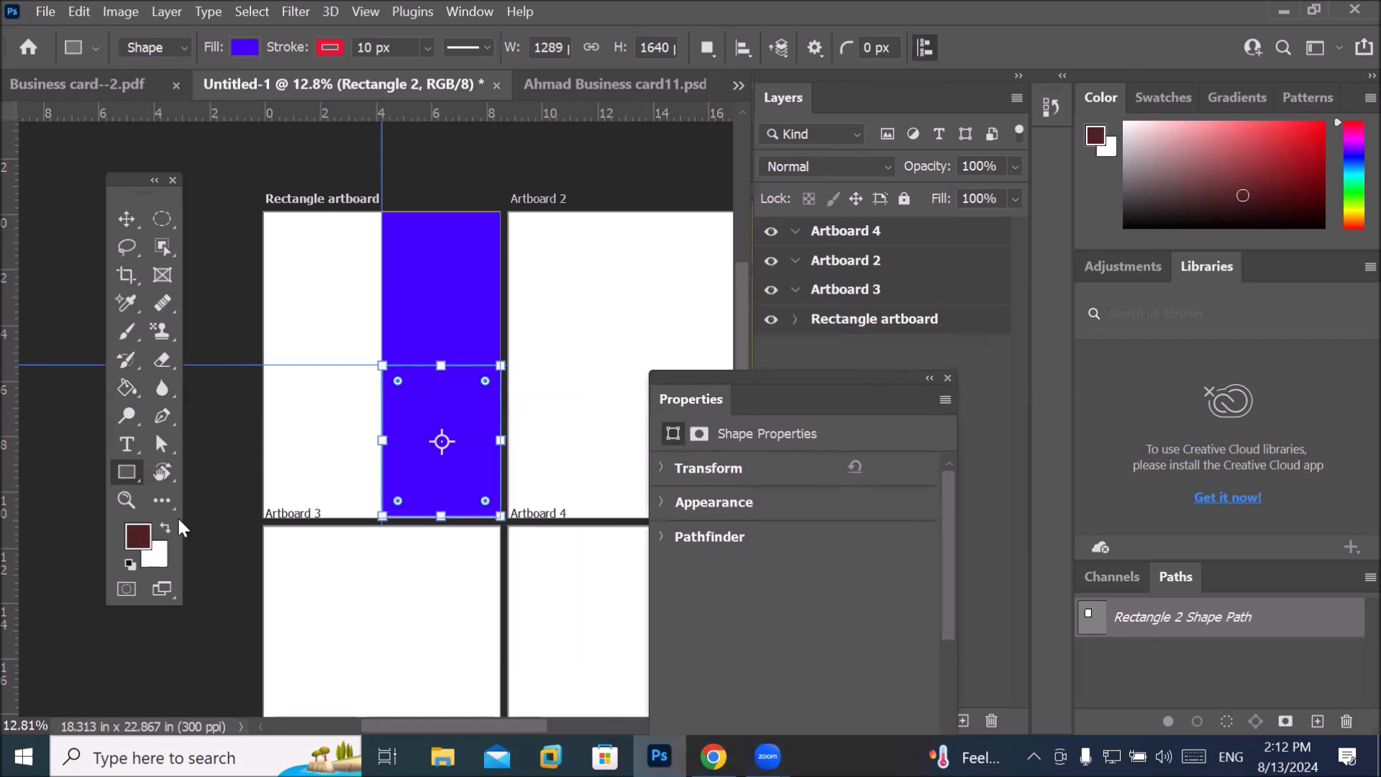
Fill the lower-right rectangle with the orange from the recently used colors.
drag(543, 389, 388, 367)
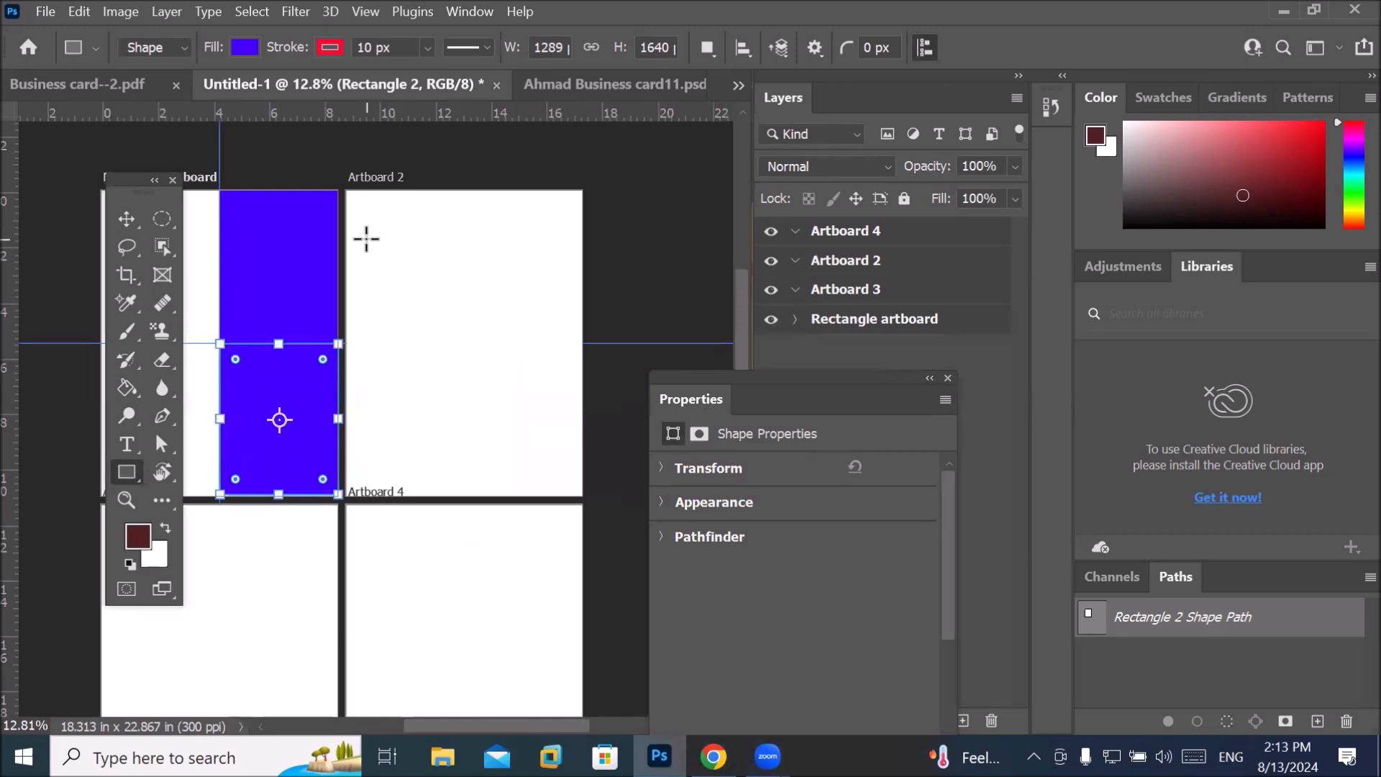
click(245, 49)
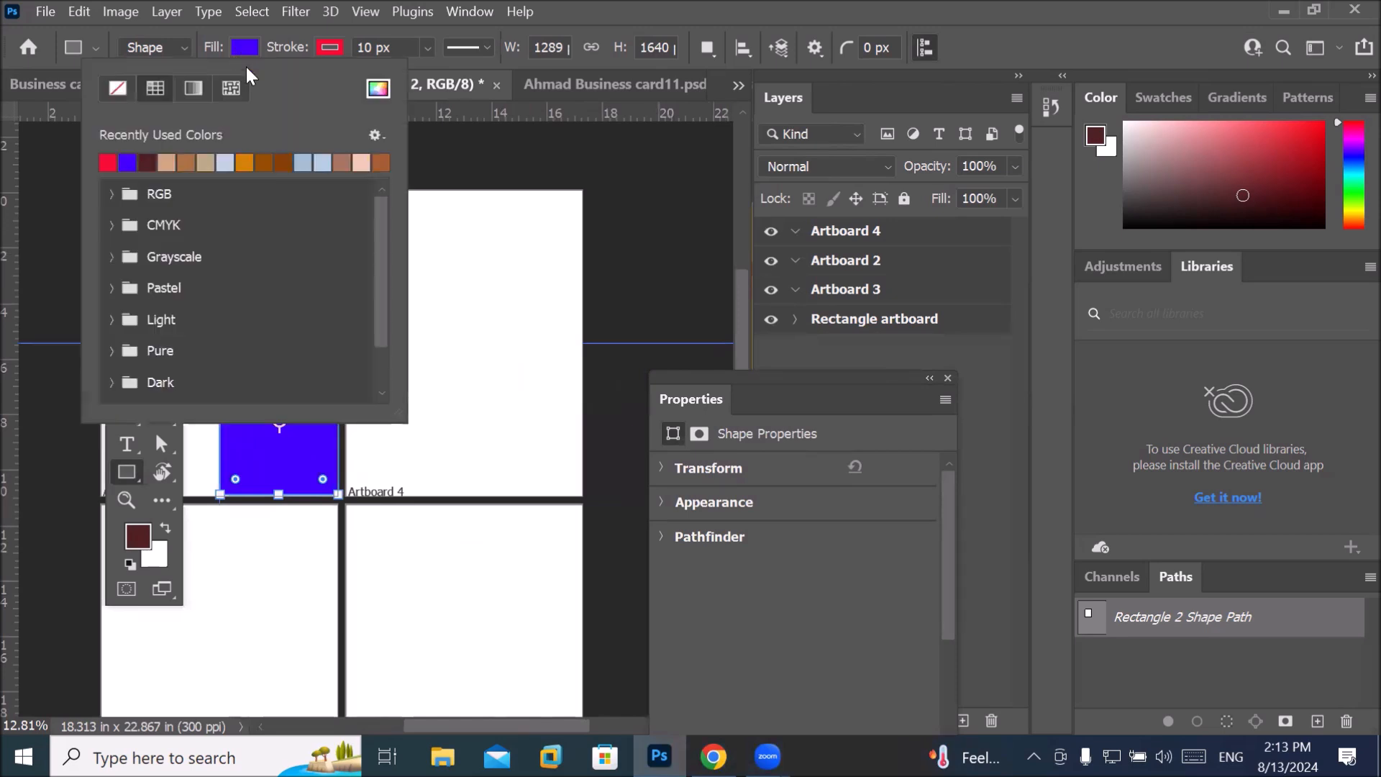
click(245, 163)
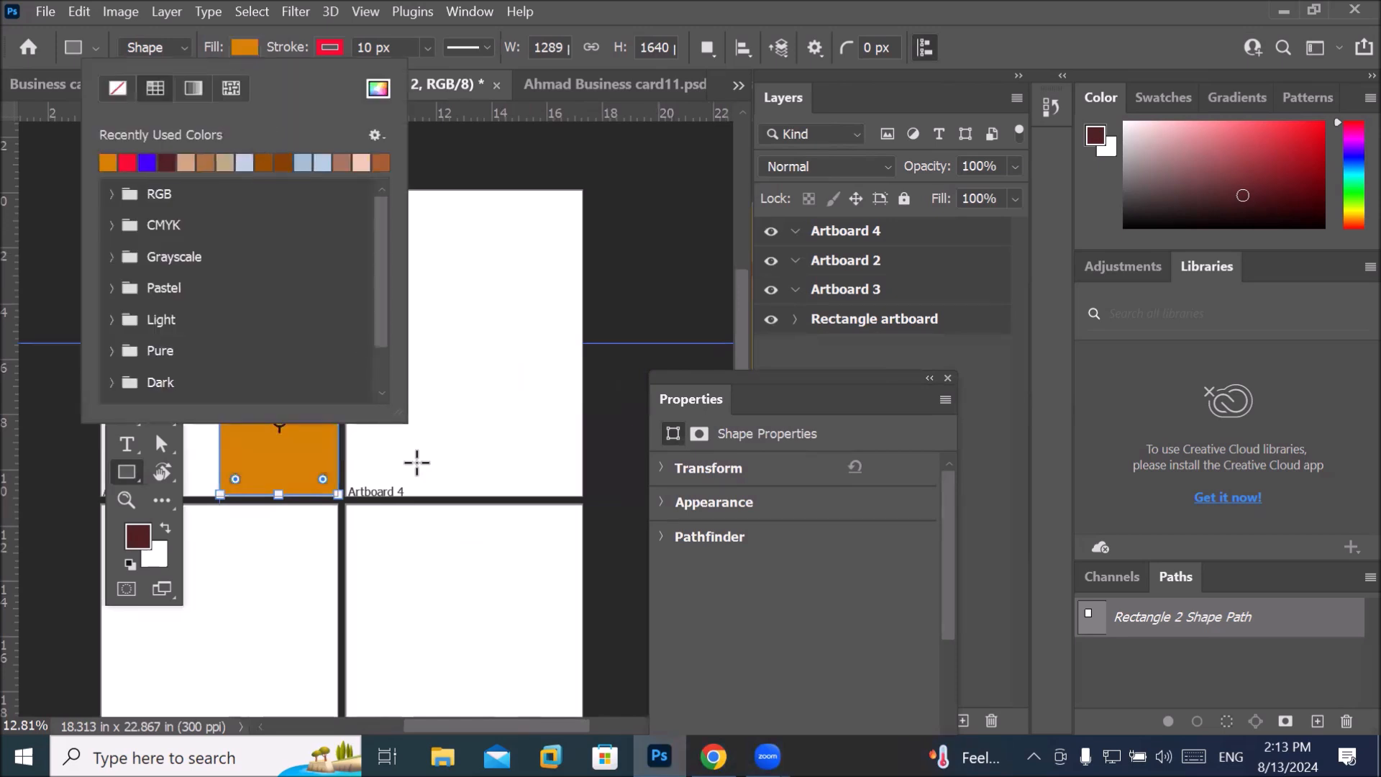
click(131, 476)
scroll(398, 485, down, 3)
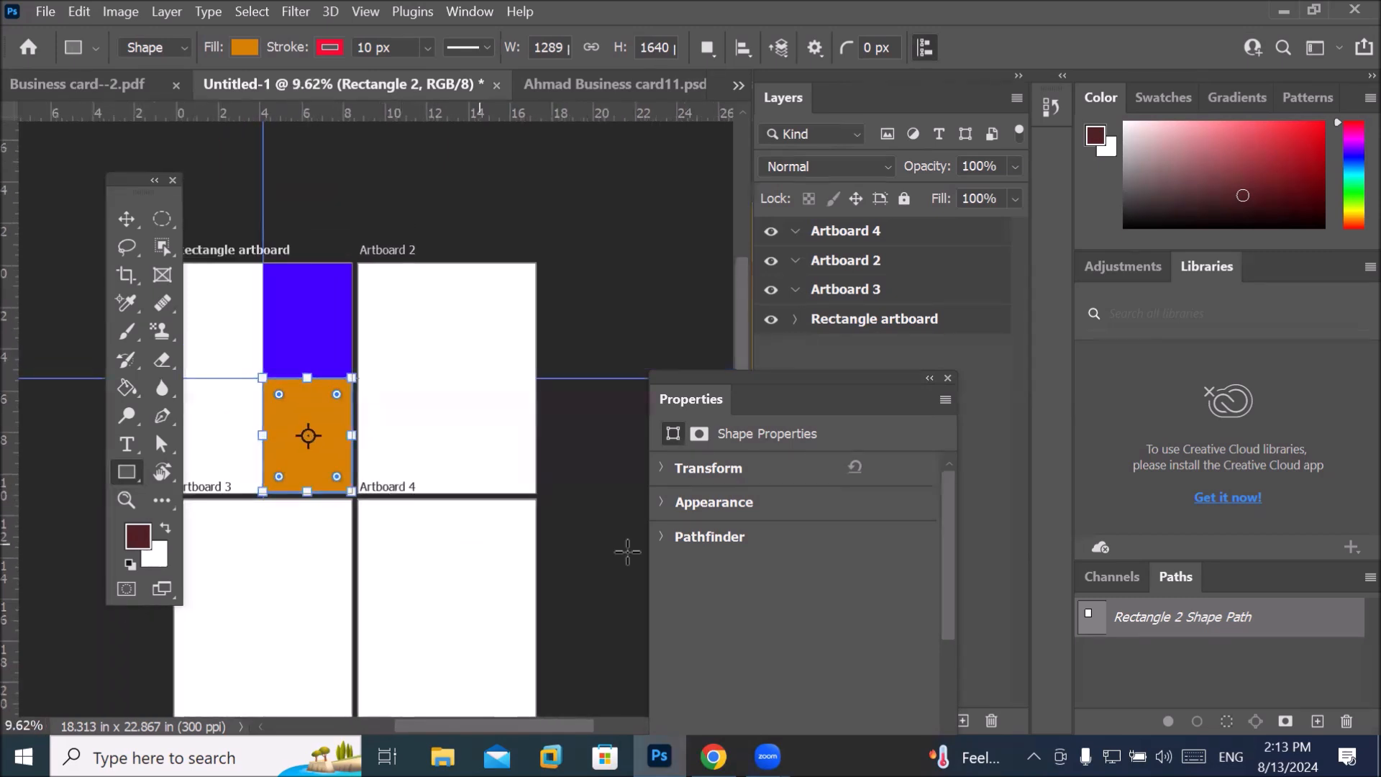
Expand the Rectangle artboard's layers and move the Properties panel clear of the layer list.
click(795, 319)
drag(887, 378, 905, 537)
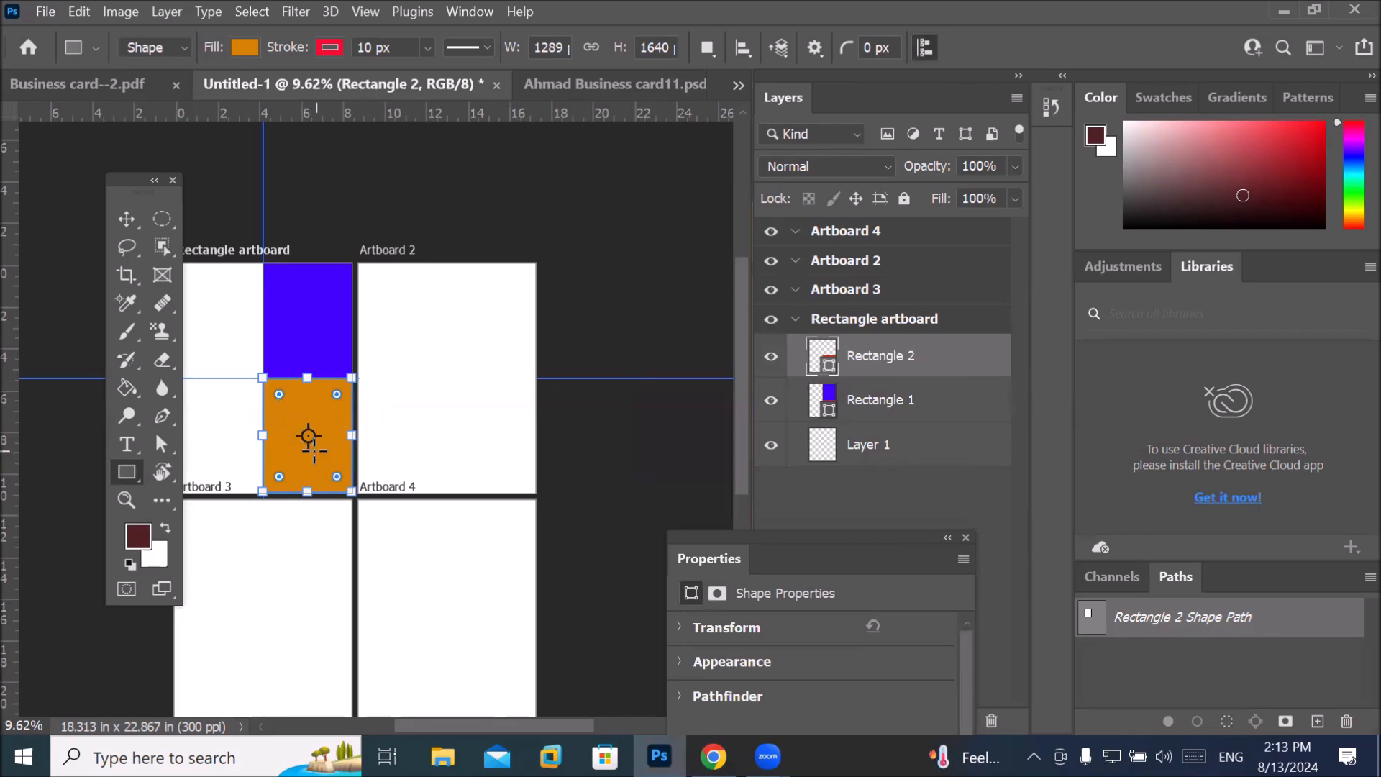
drag(262, 425, 404, 410)
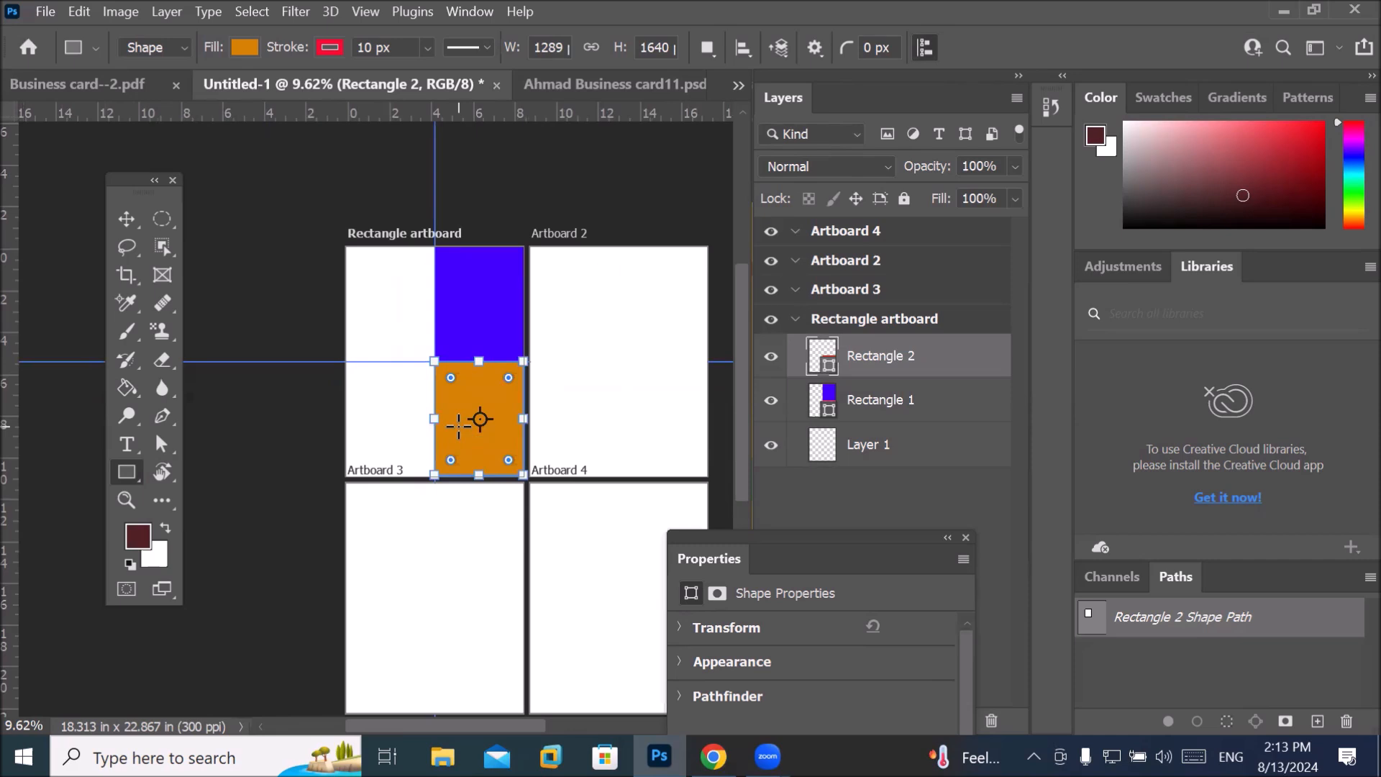
Duplicate the blue rectangle with the Move tool into the upper-left quarter of the Rectangle artboard.
click(126, 219)
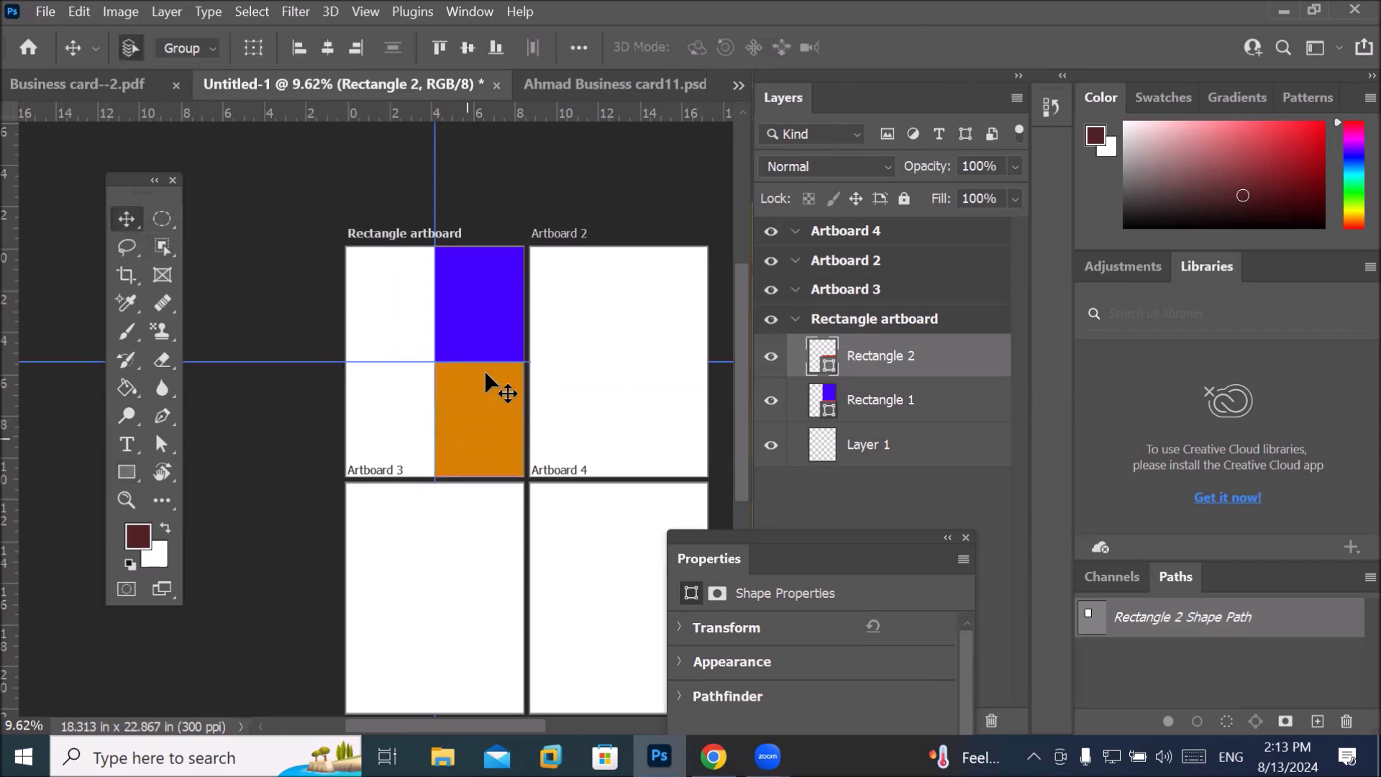
click(493, 330)
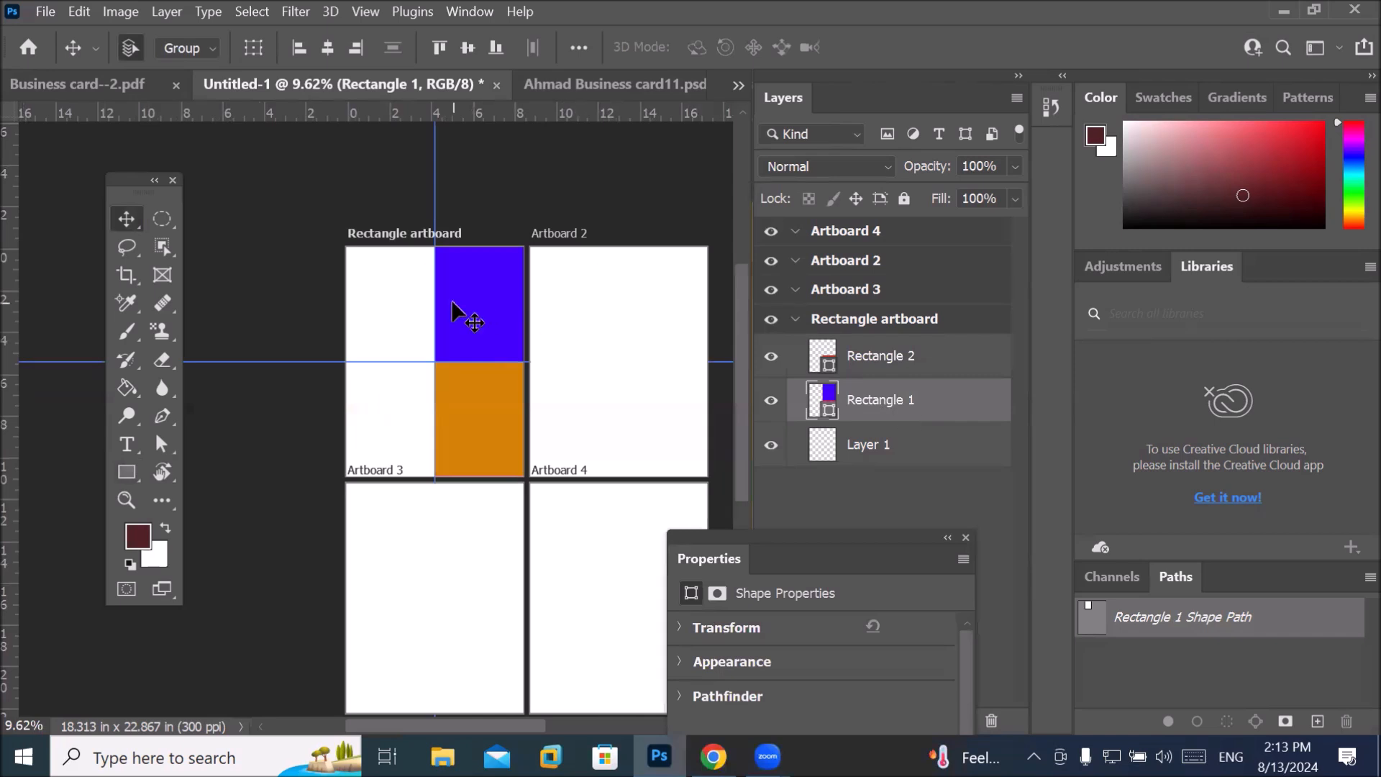
drag(460, 301, 385, 312)
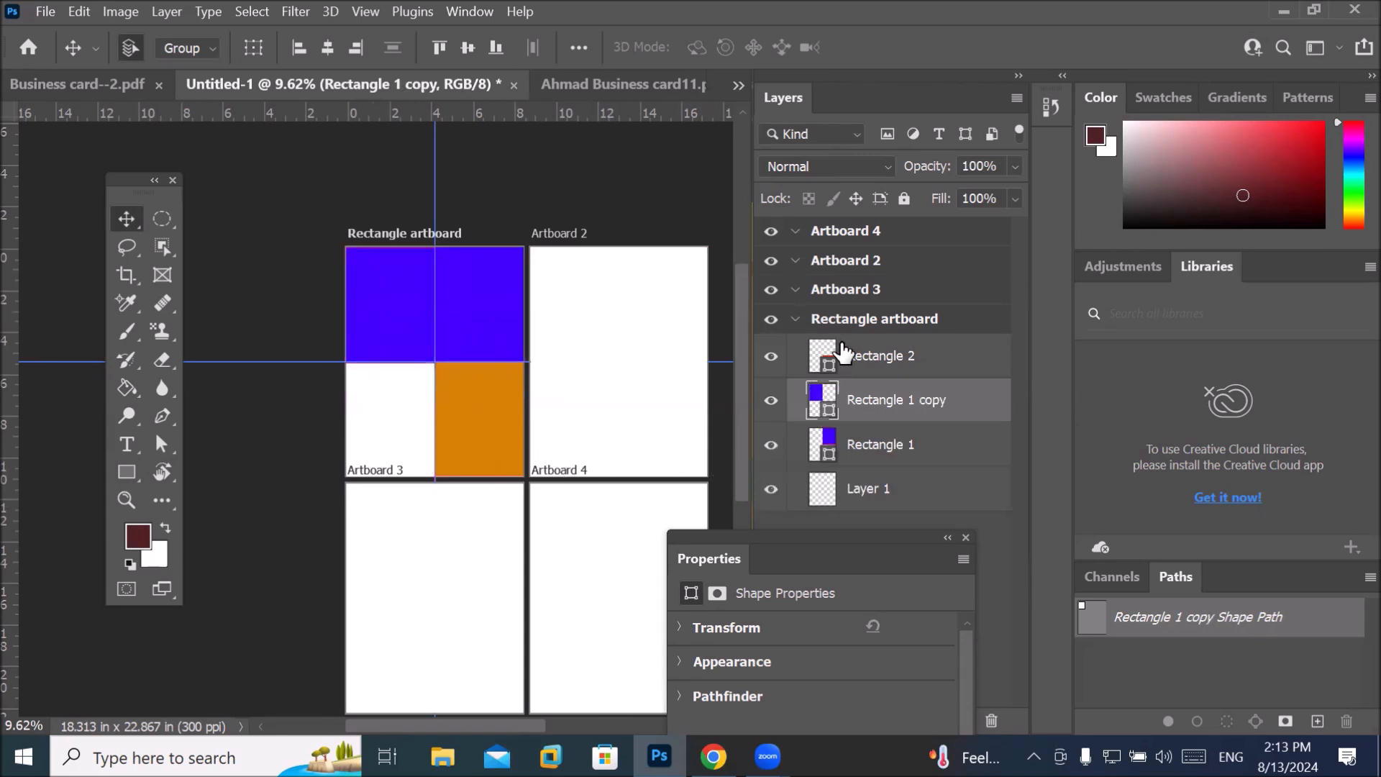
Select the orange rectangle, move the Properties panel away and undock the Layers panel beside the artboards.
click(487, 416)
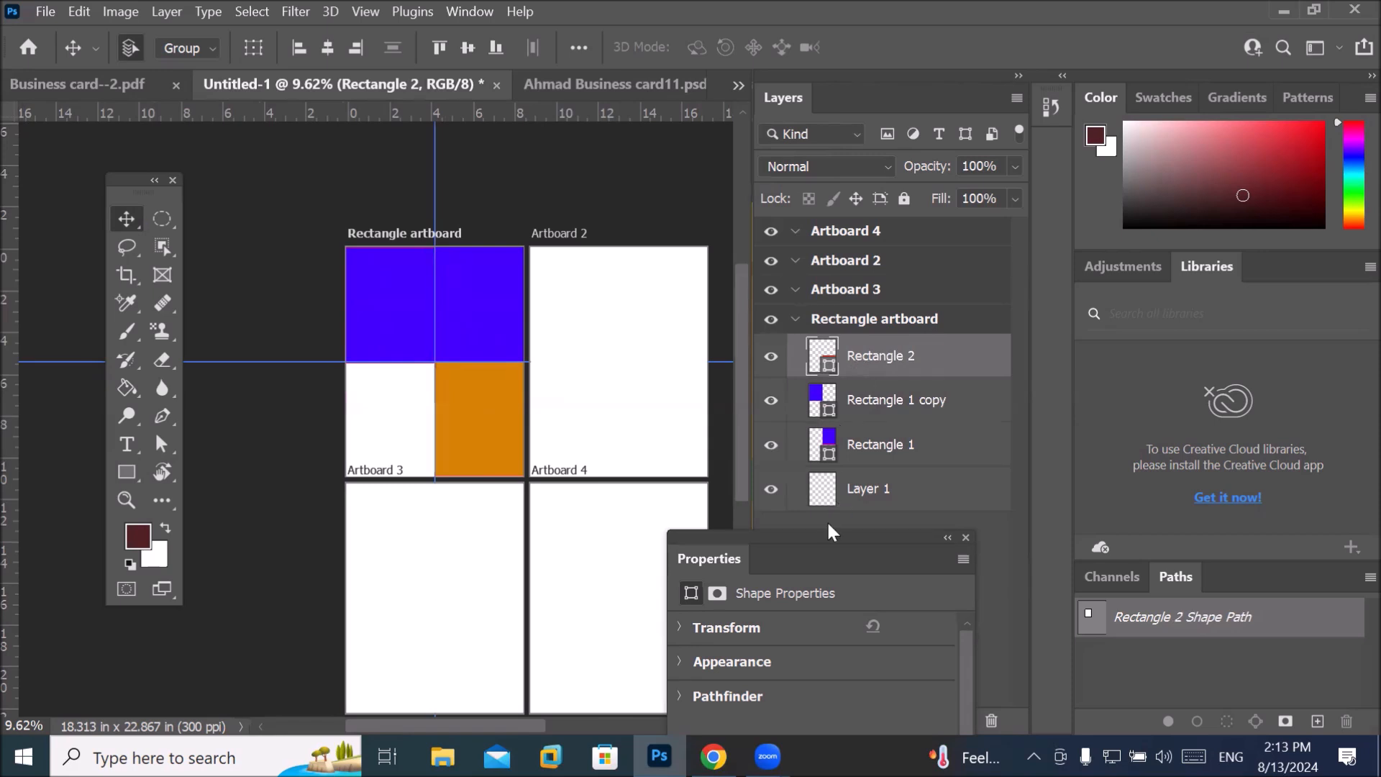
drag(807, 536, 485, 572)
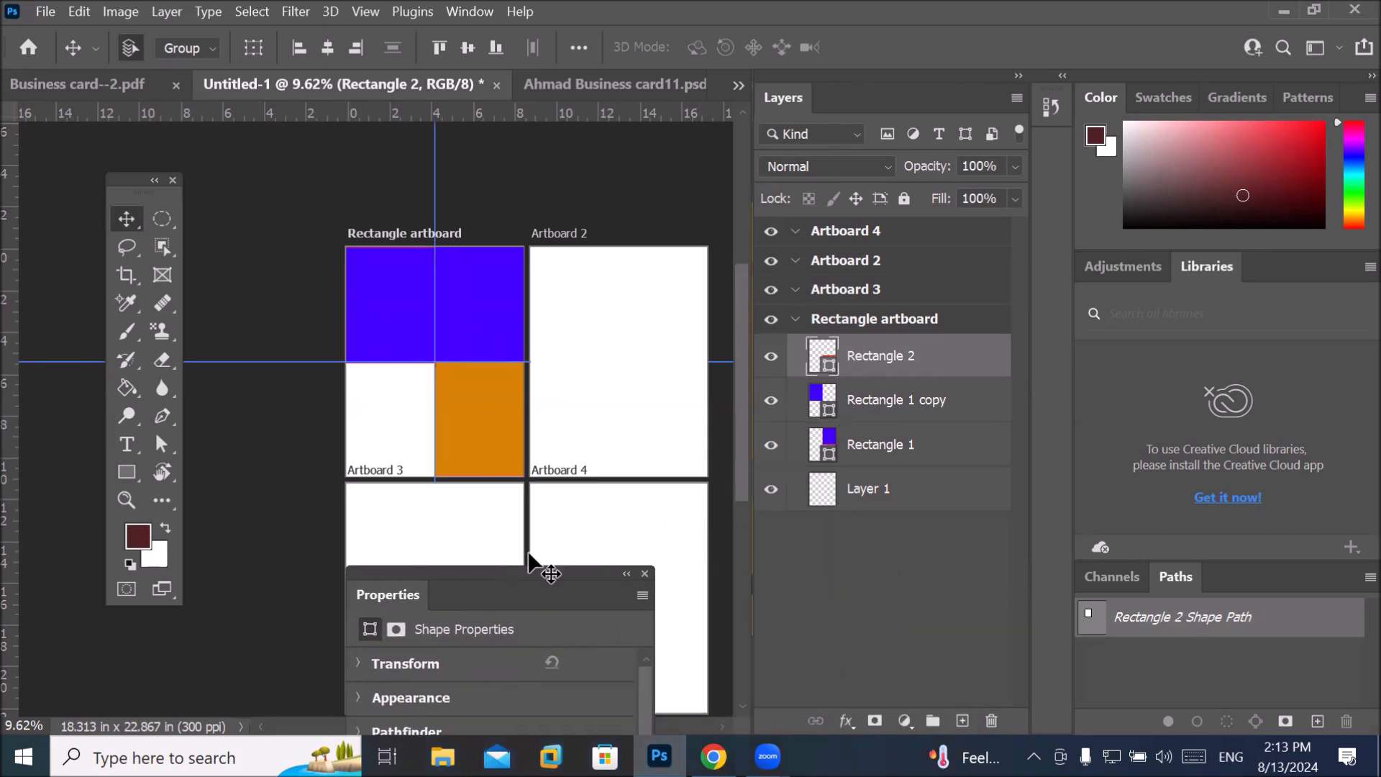
drag(918, 97, 805, 179)
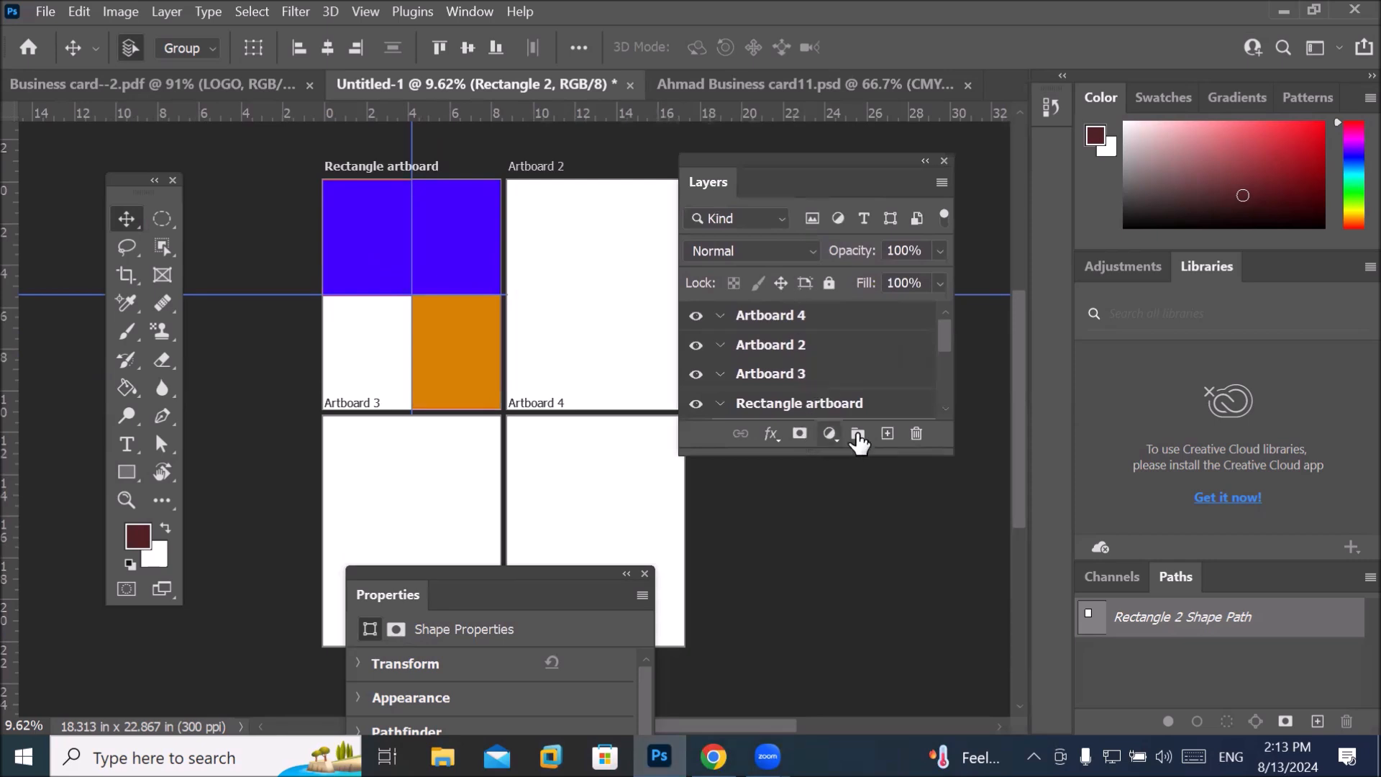
Duplicate the orange Rectangle 2 layer and place the copy in the lower-left quarter of the Rectangle artboard.
drag(948, 351, 922, 396)
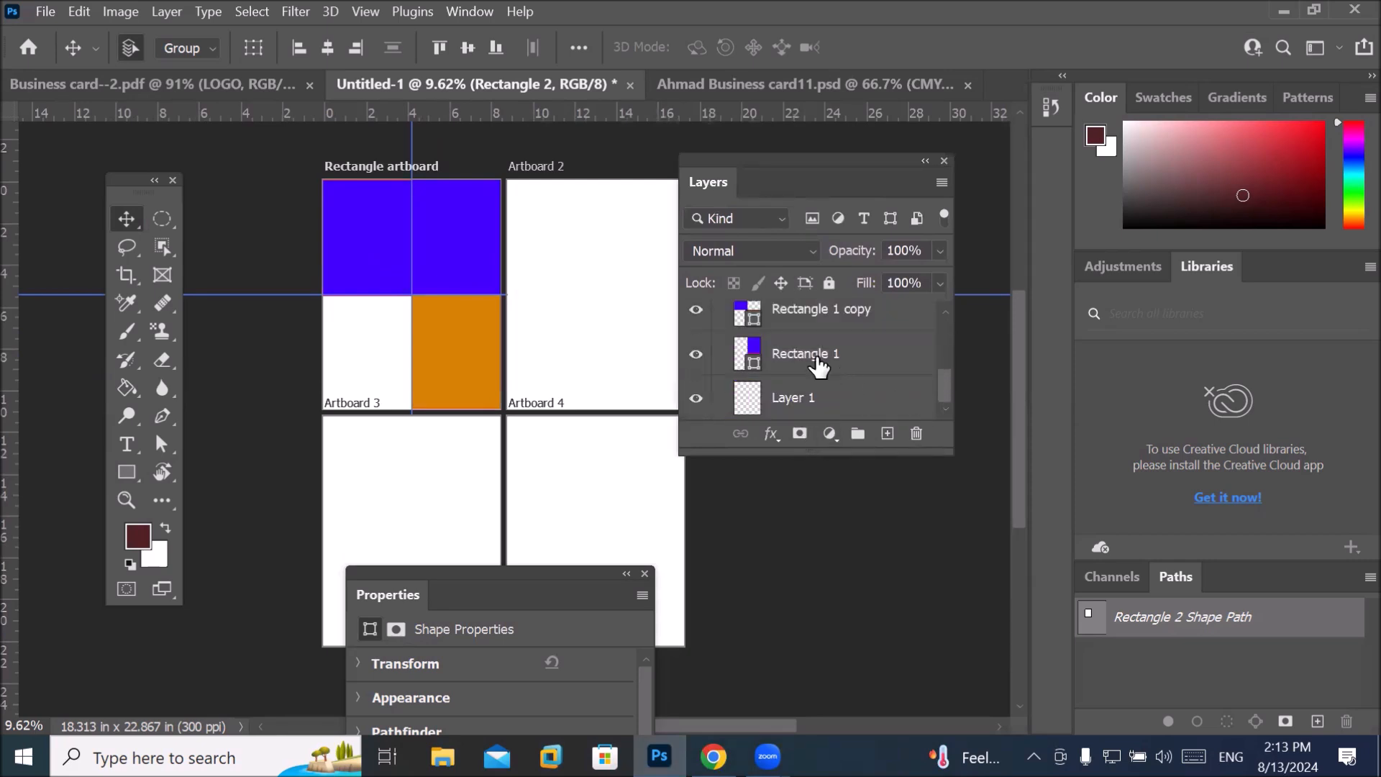
scroll(829, 388, up, 1)
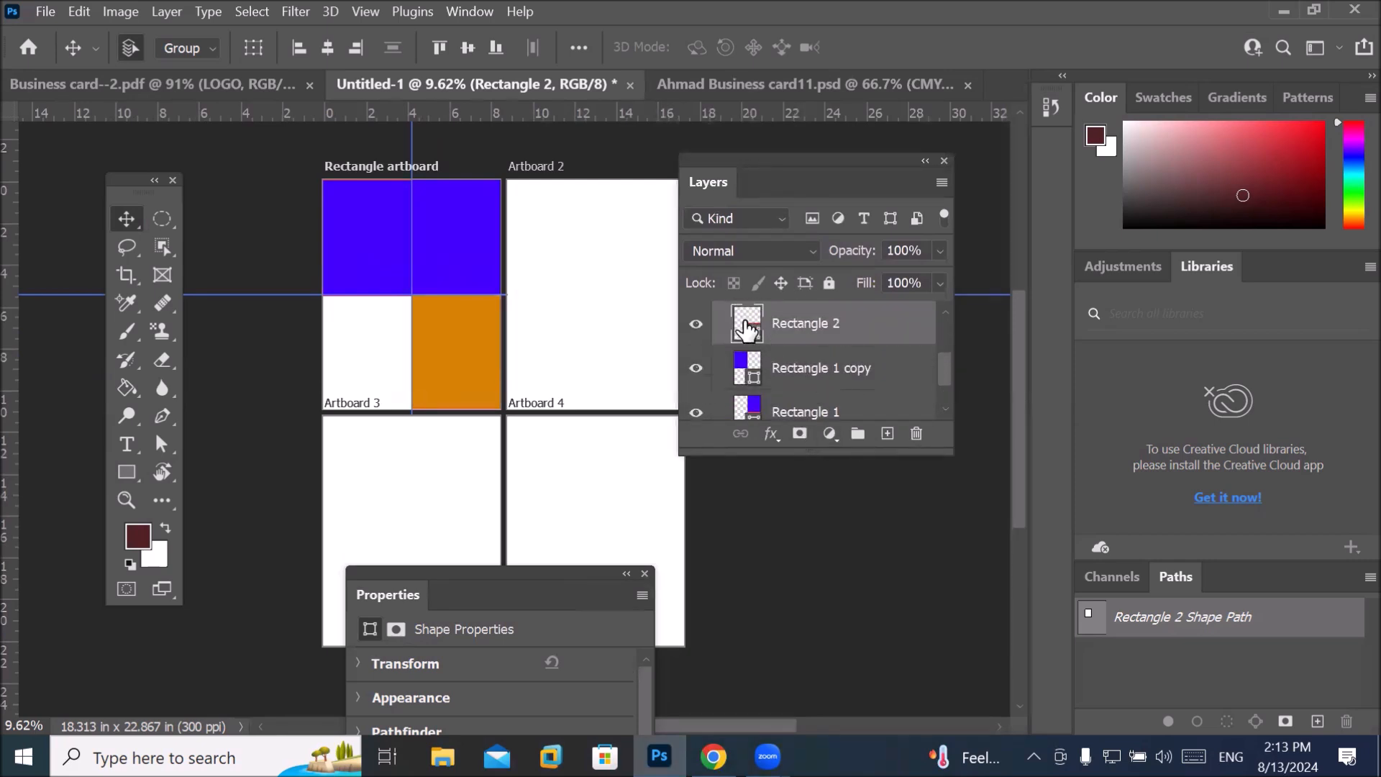
drag(746, 330, 891, 430)
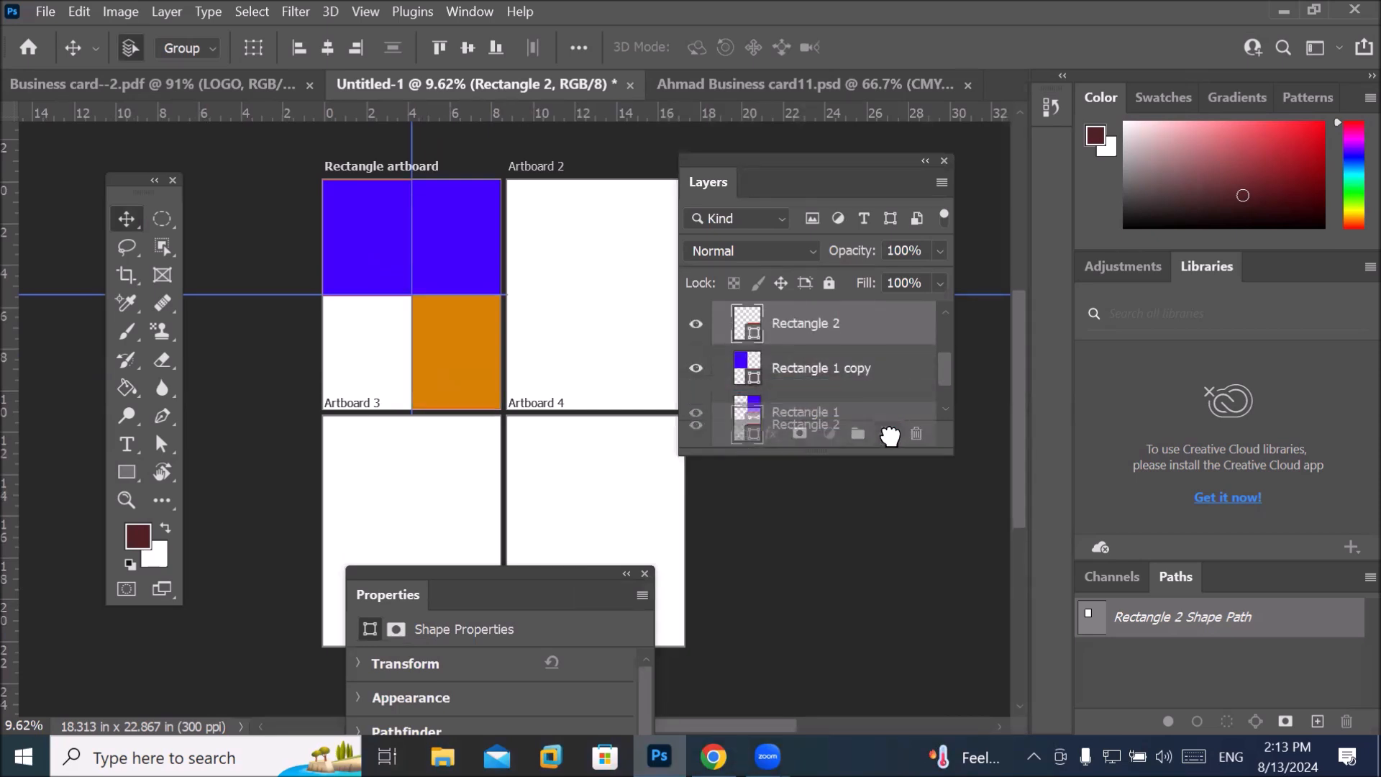
drag(890, 435, 889, 437)
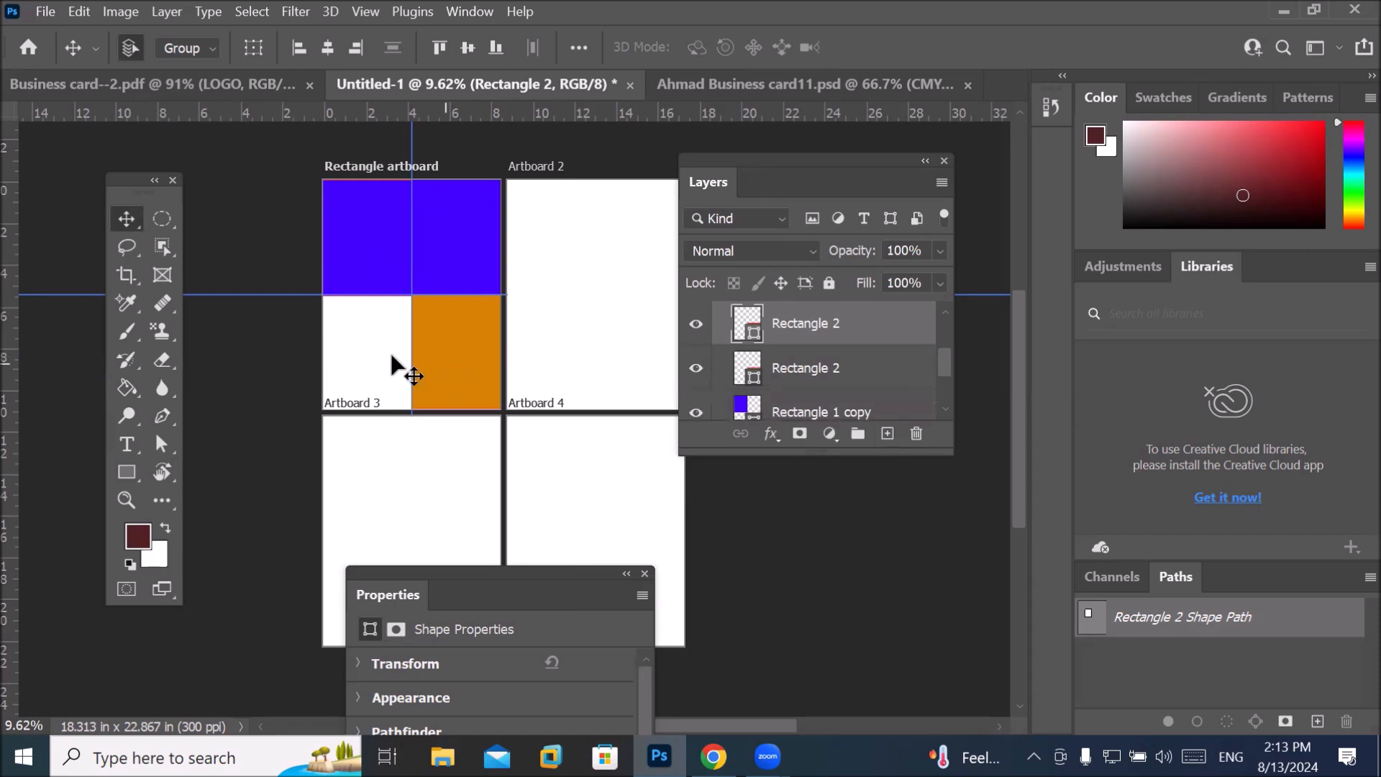
drag(417, 376, 383, 365)
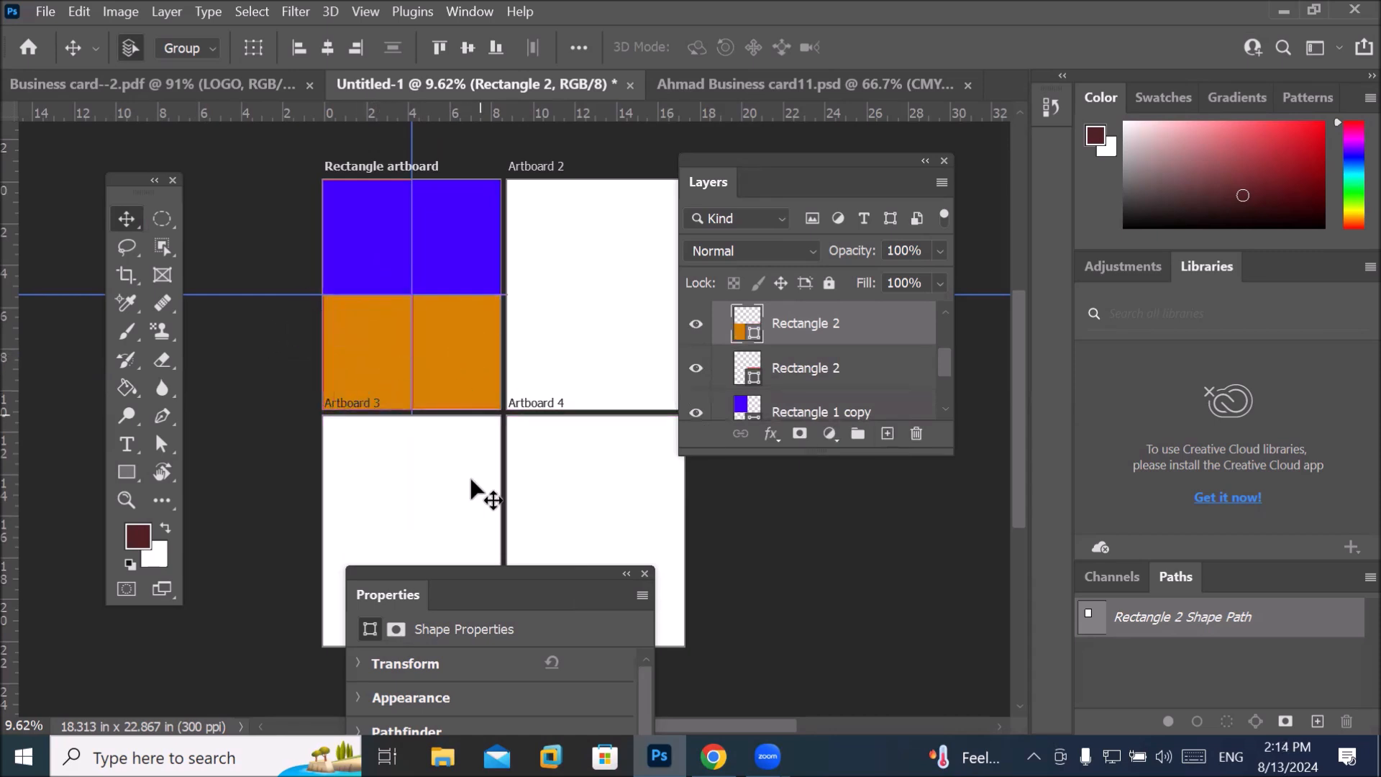
Change the fill of the lower-left rectangle in the Rectangle artboard to light blue from the recently used colors.
drag(456, 572, 464, 264)
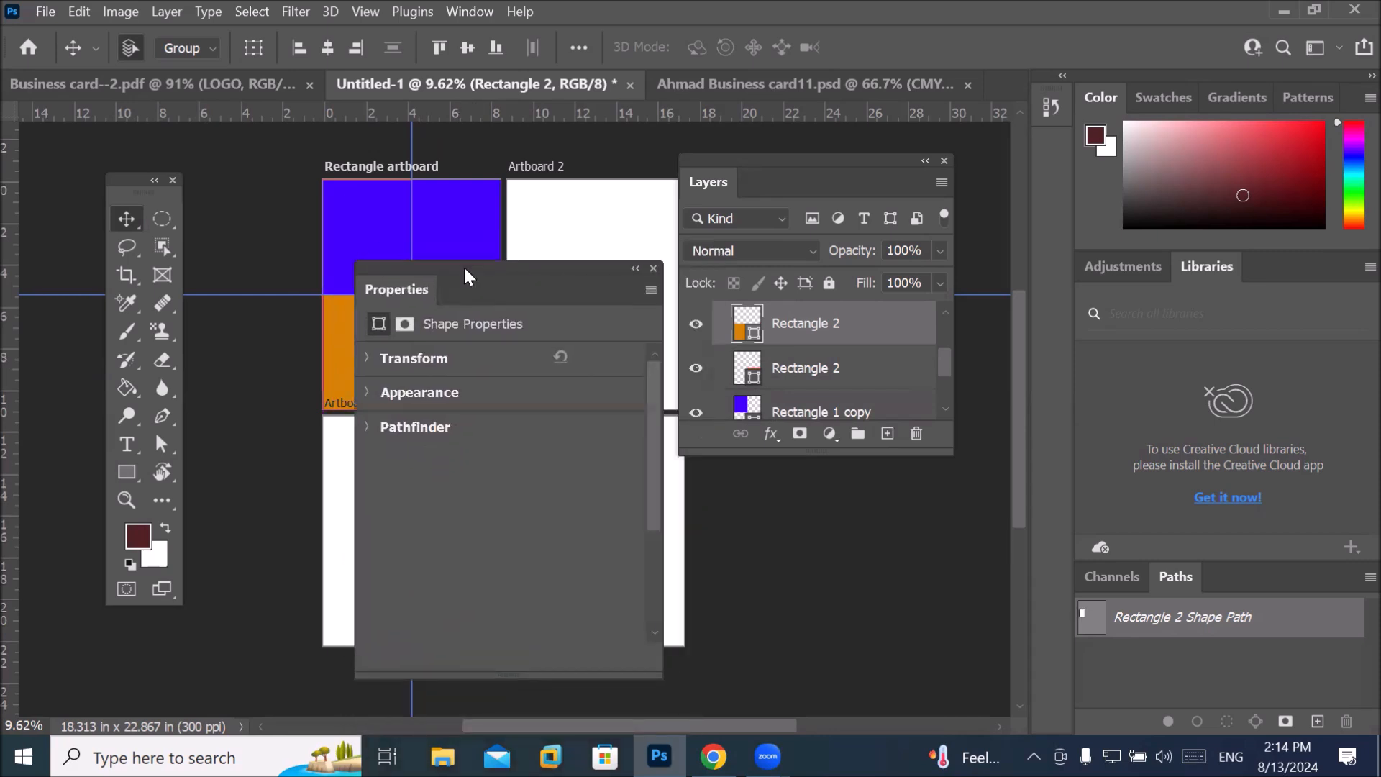
click(364, 396)
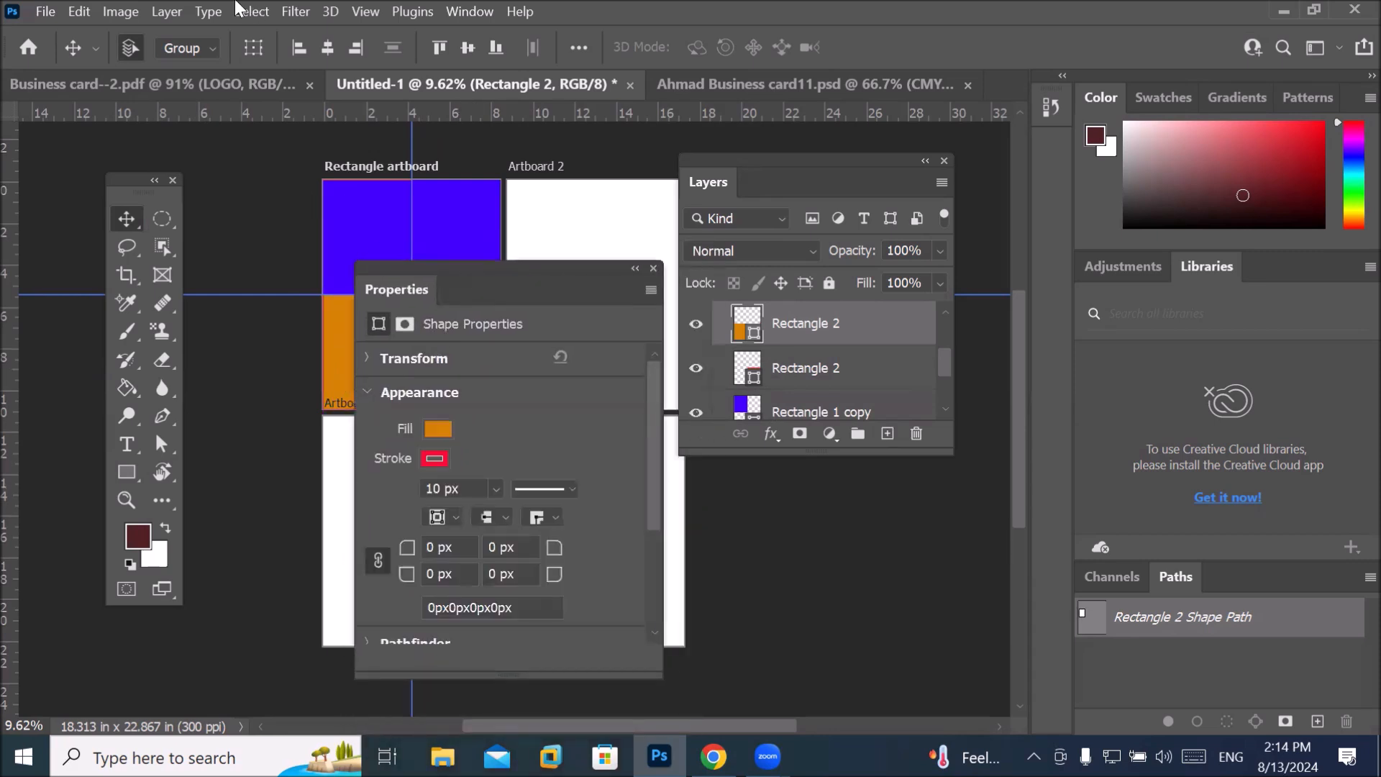
click(127, 474)
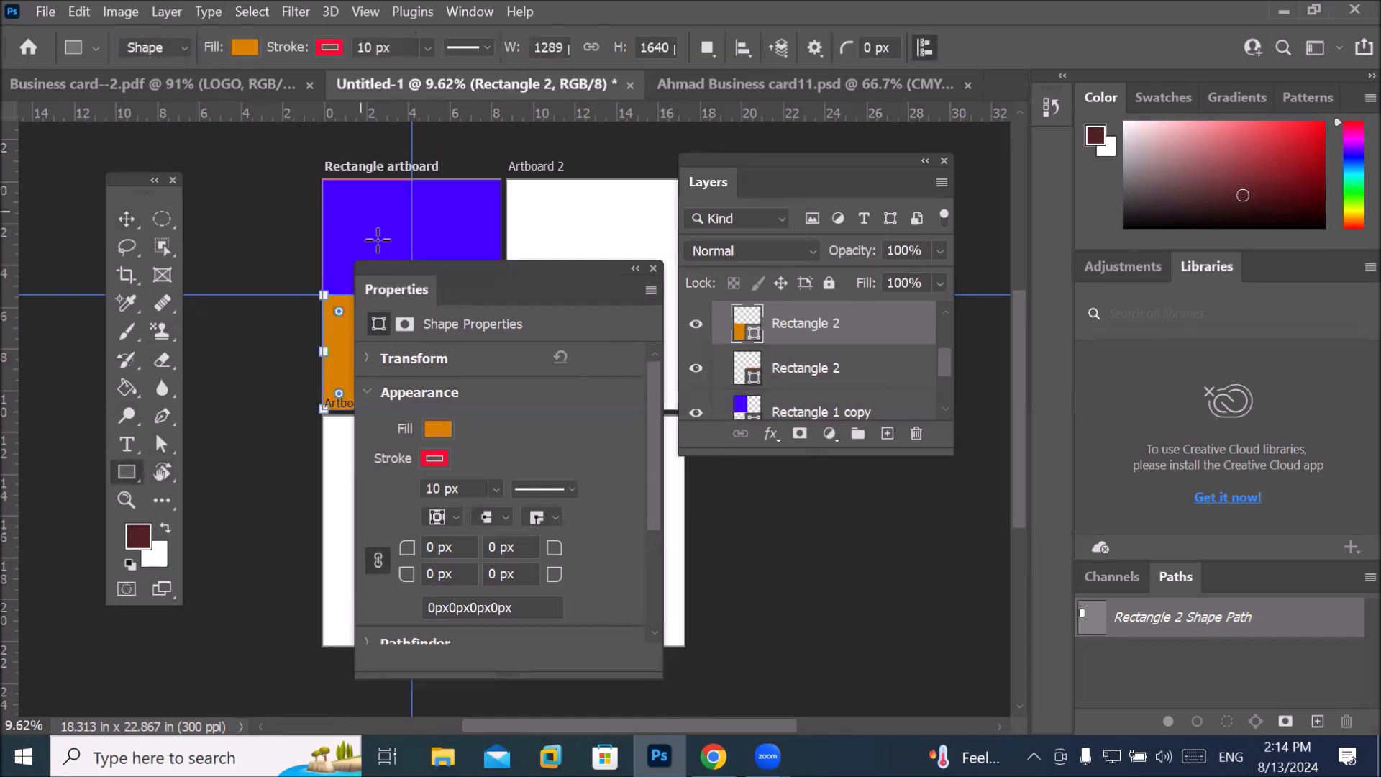
drag(417, 264, 462, 278)
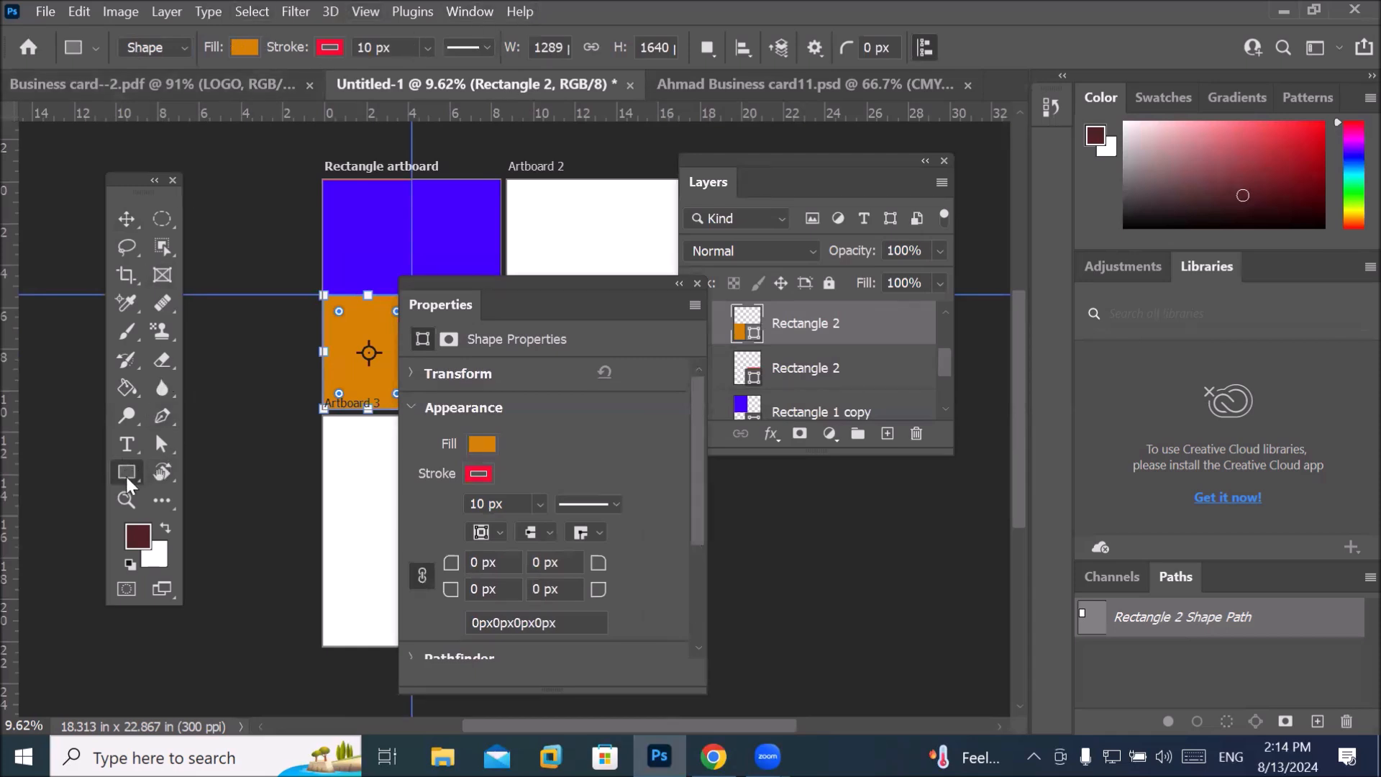
click(474, 444)
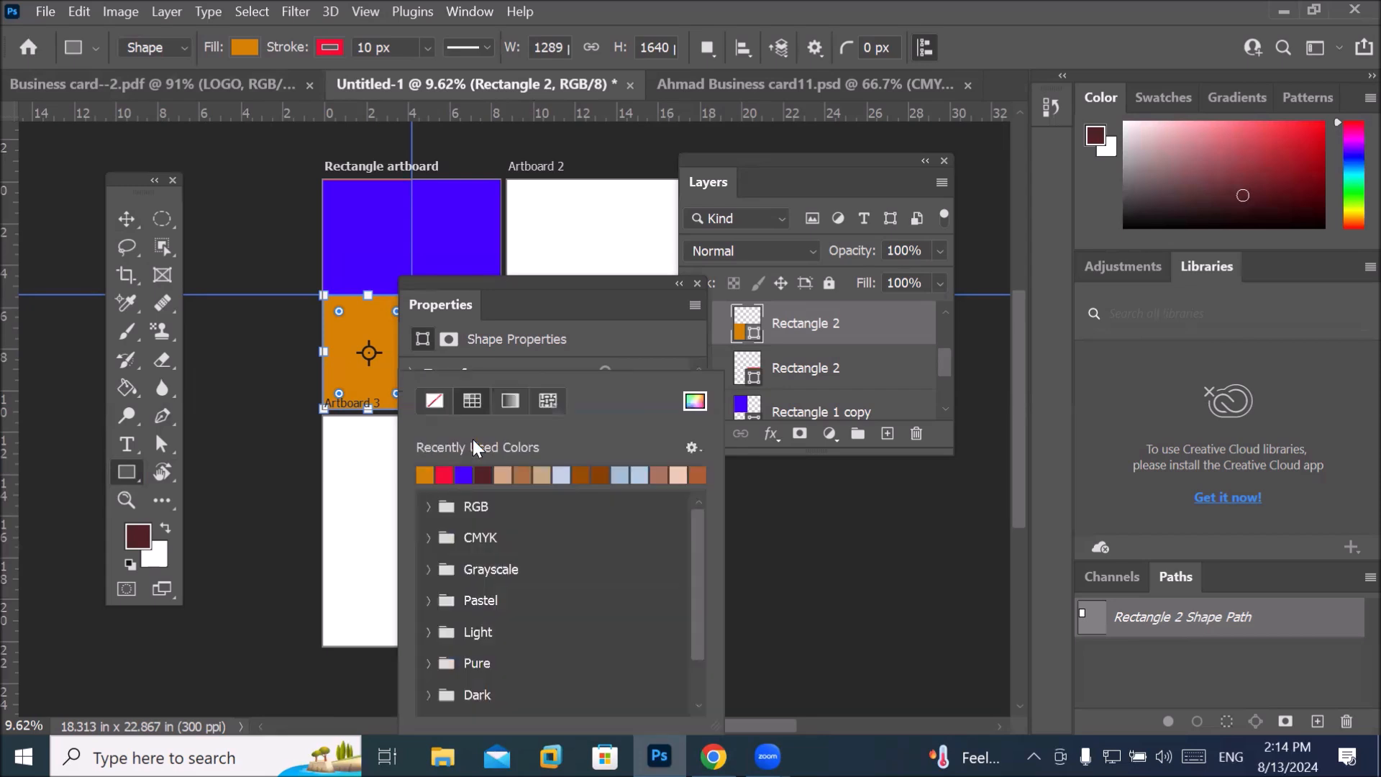
click(600, 474)
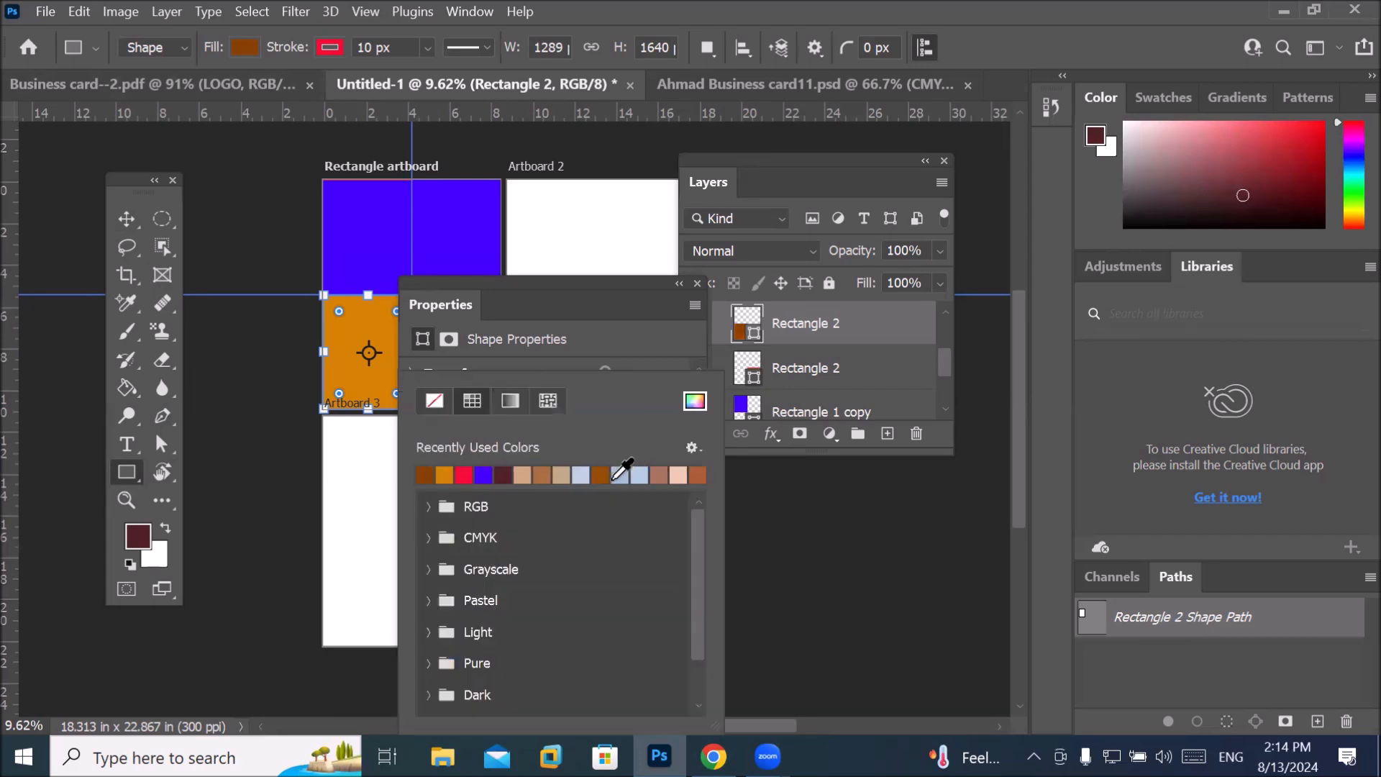
click(640, 475)
click(640, 475)
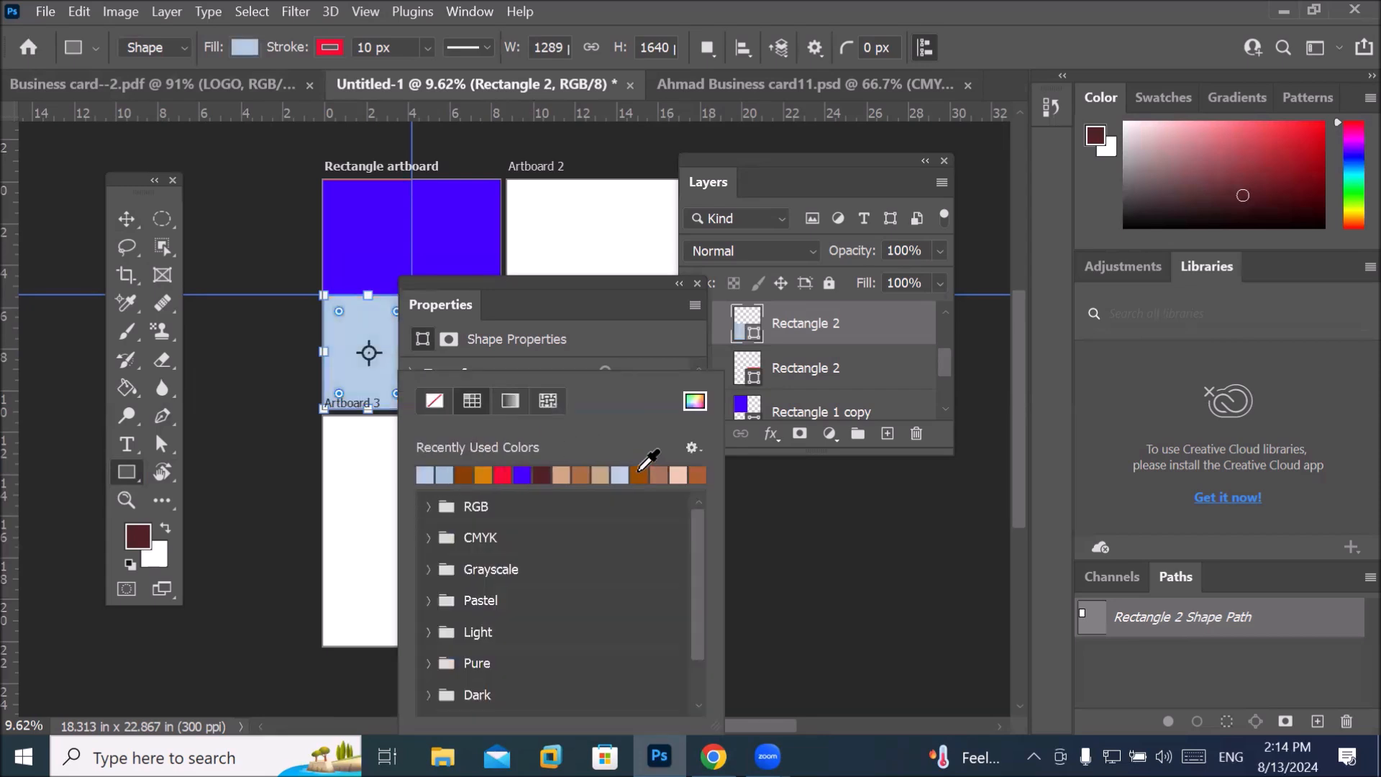
Select the Rectangle 1 copy layer and change its fill to light peach from the recently used colors.
drag(603, 283, 530, 406)
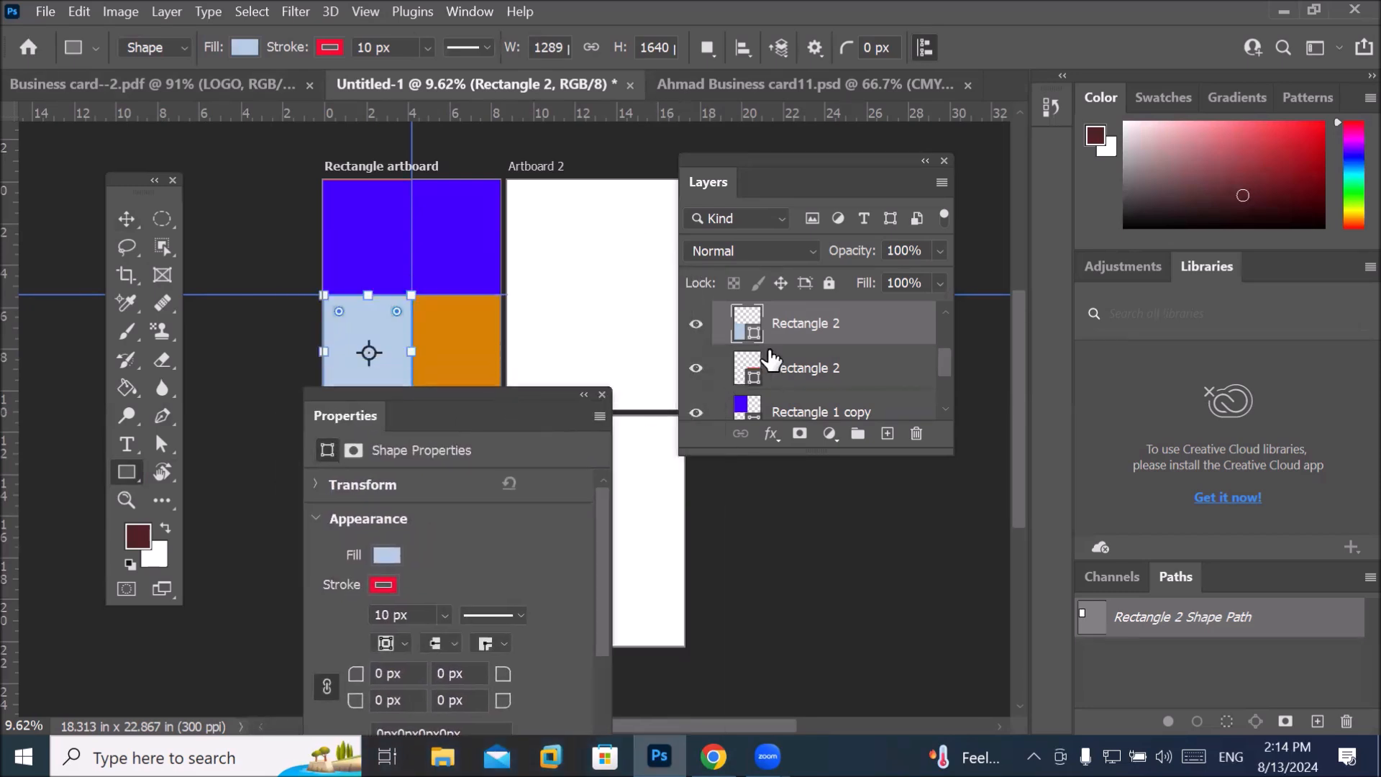
drag(940, 354, 918, 382)
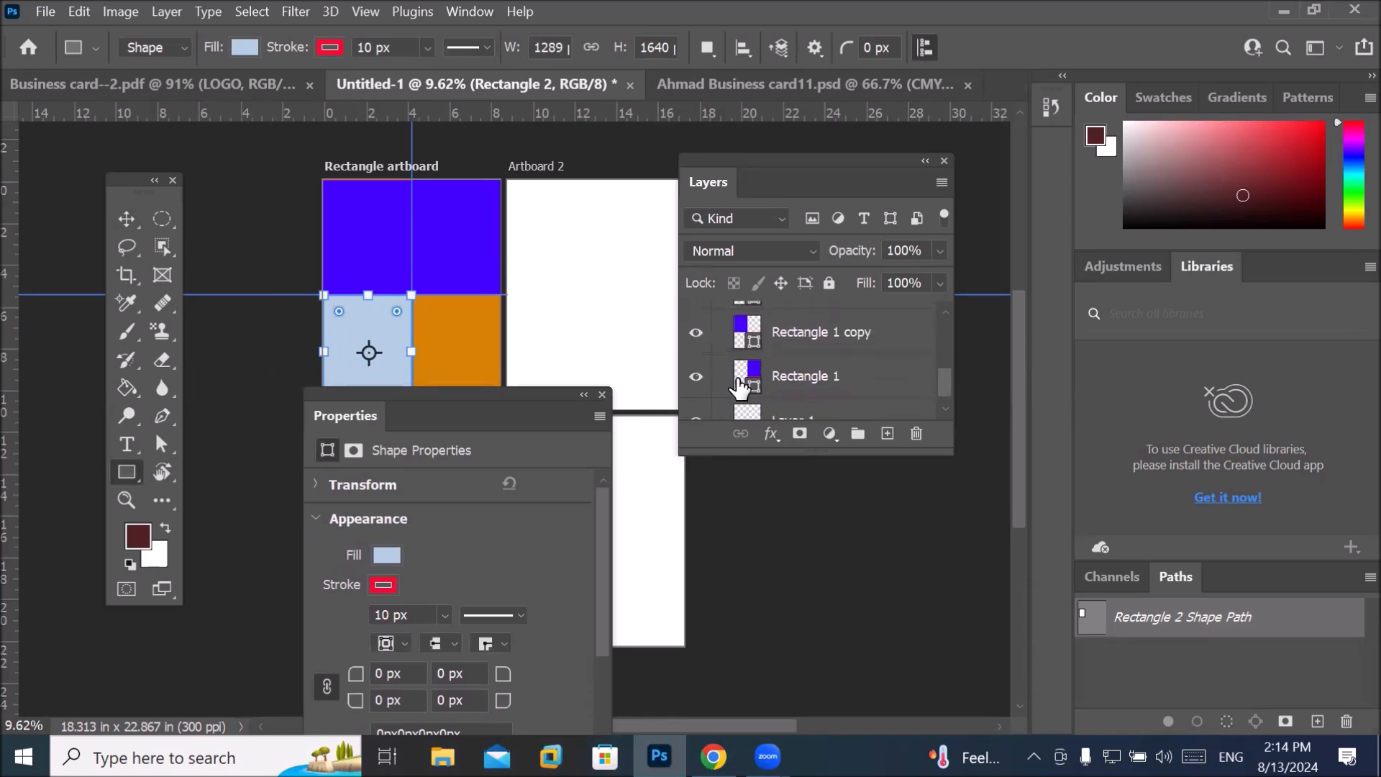
click(750, 336)
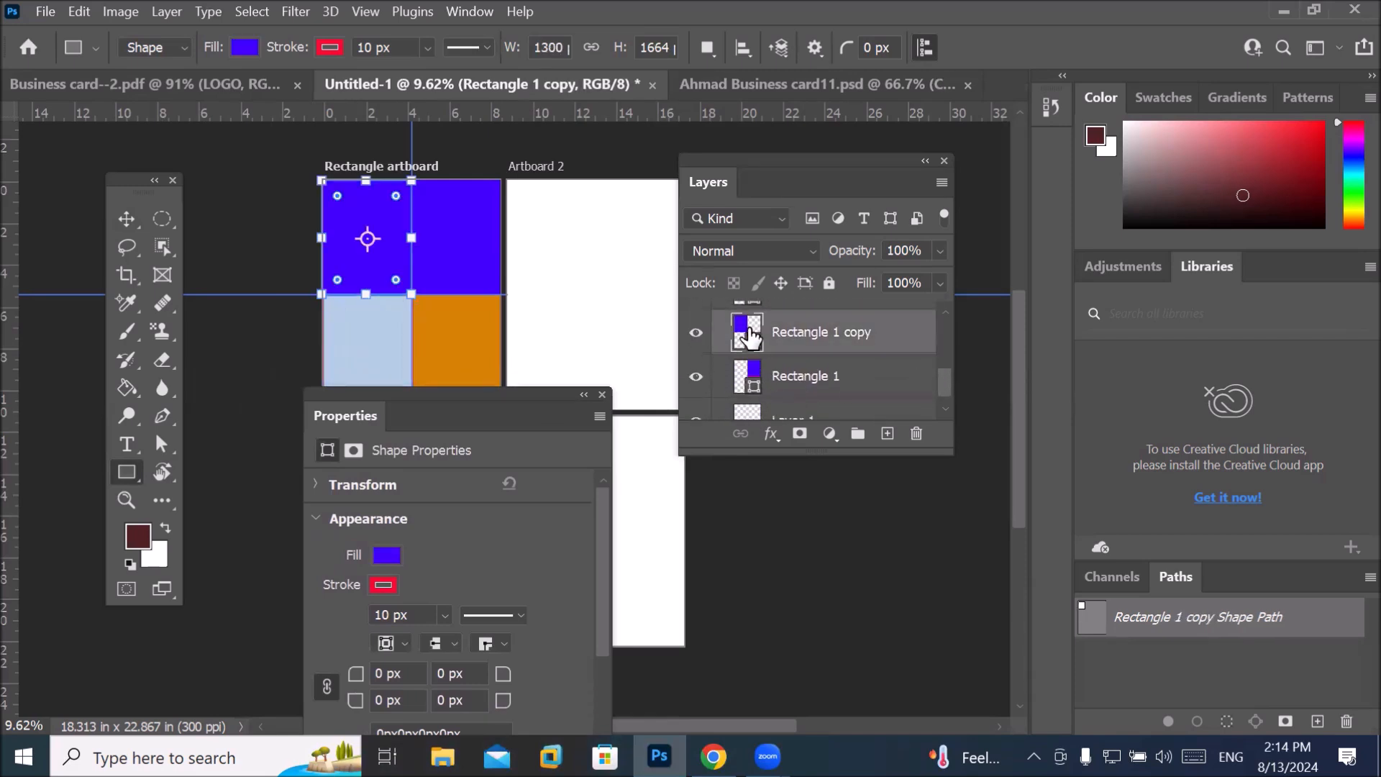
click(389, 552)
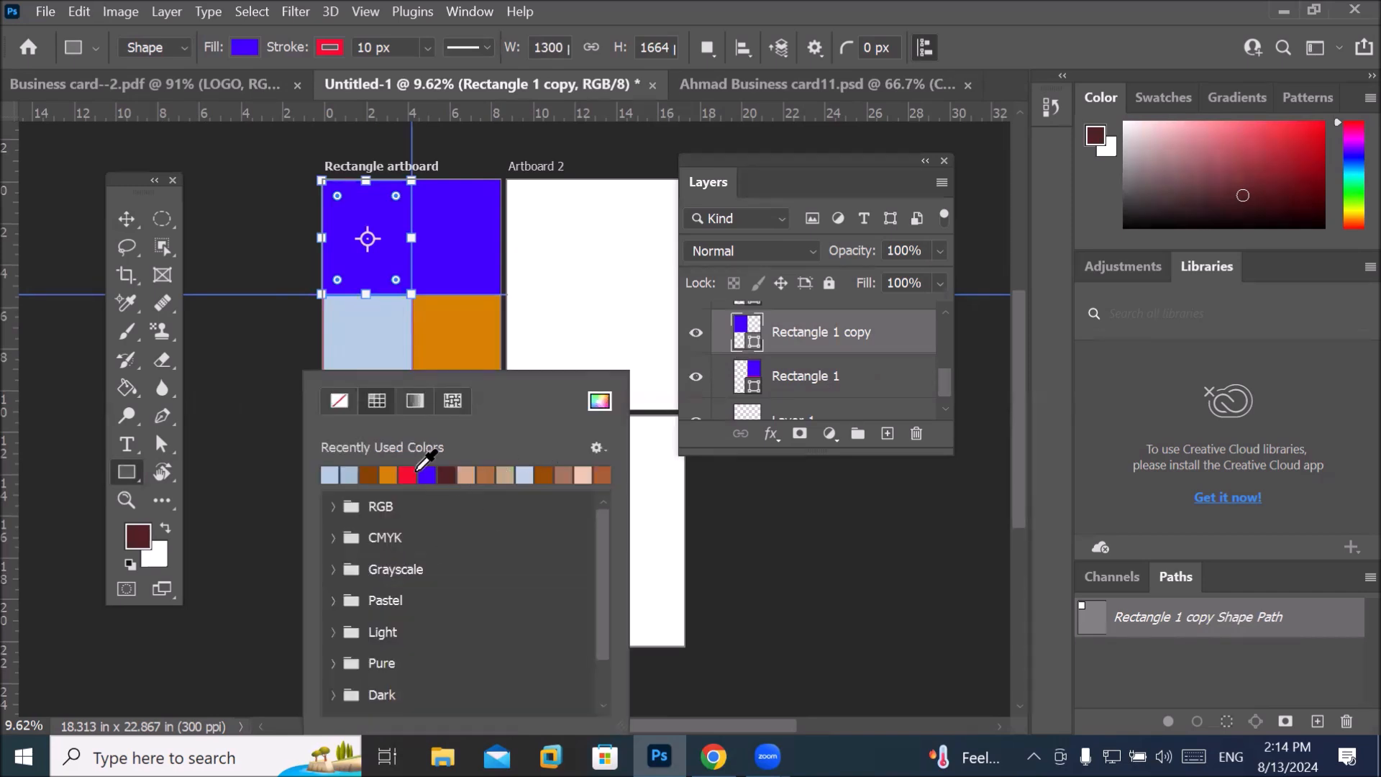
click(583, 473)
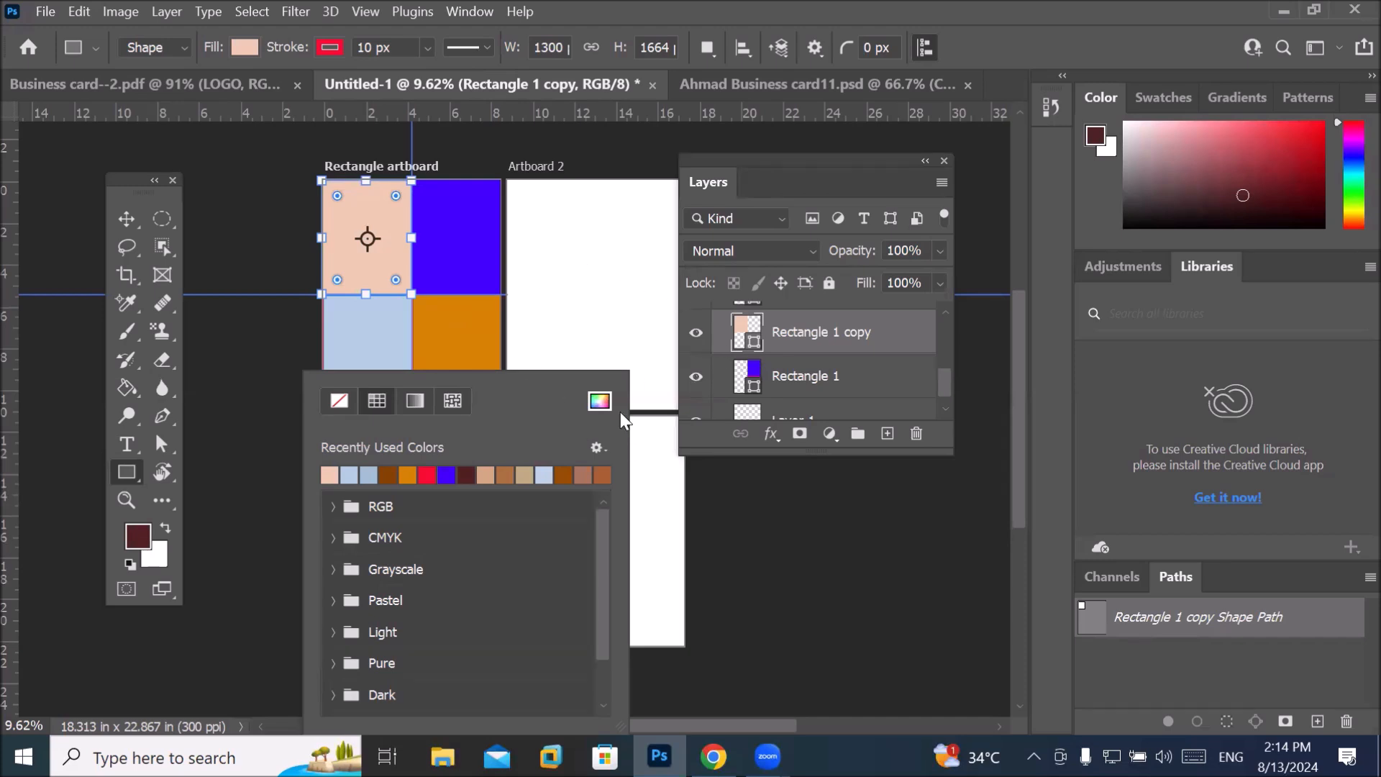
click(487, 247)
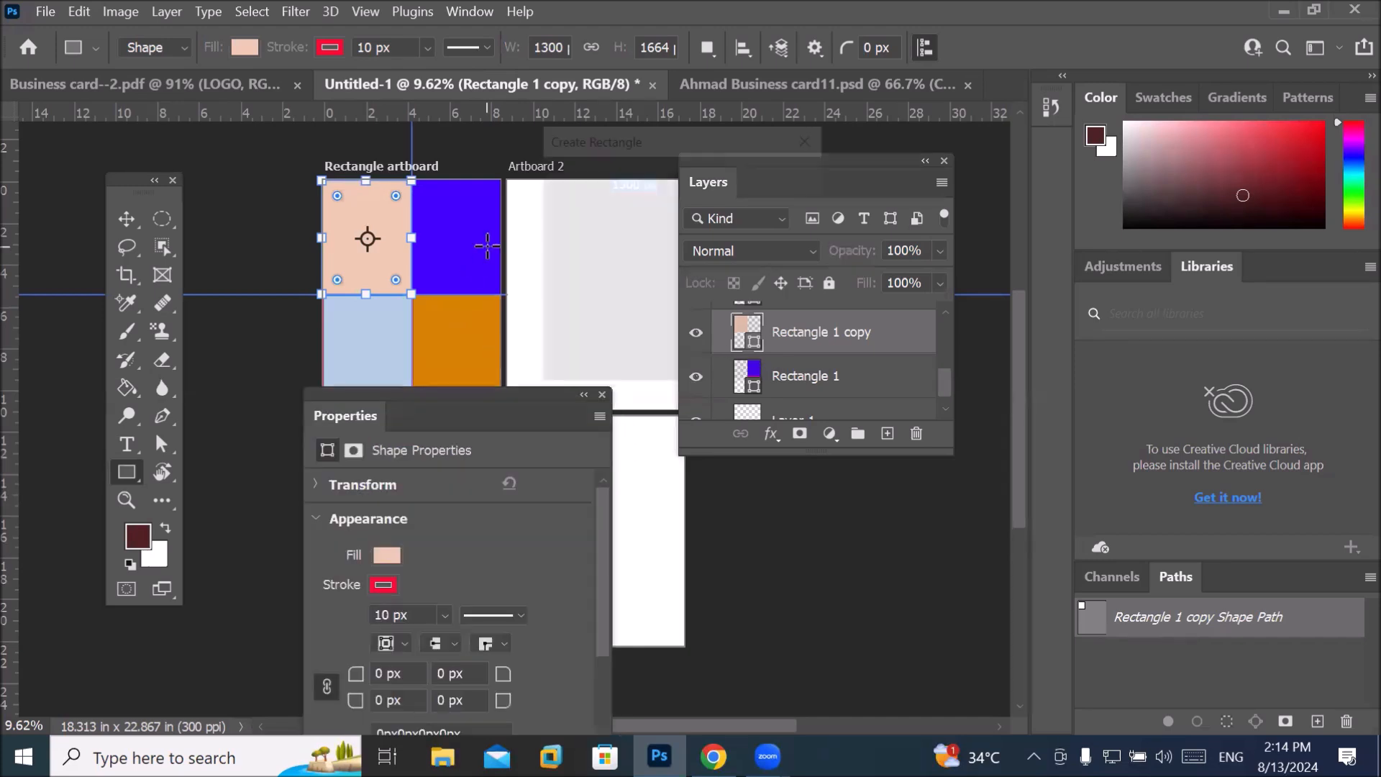
click(750, 354)
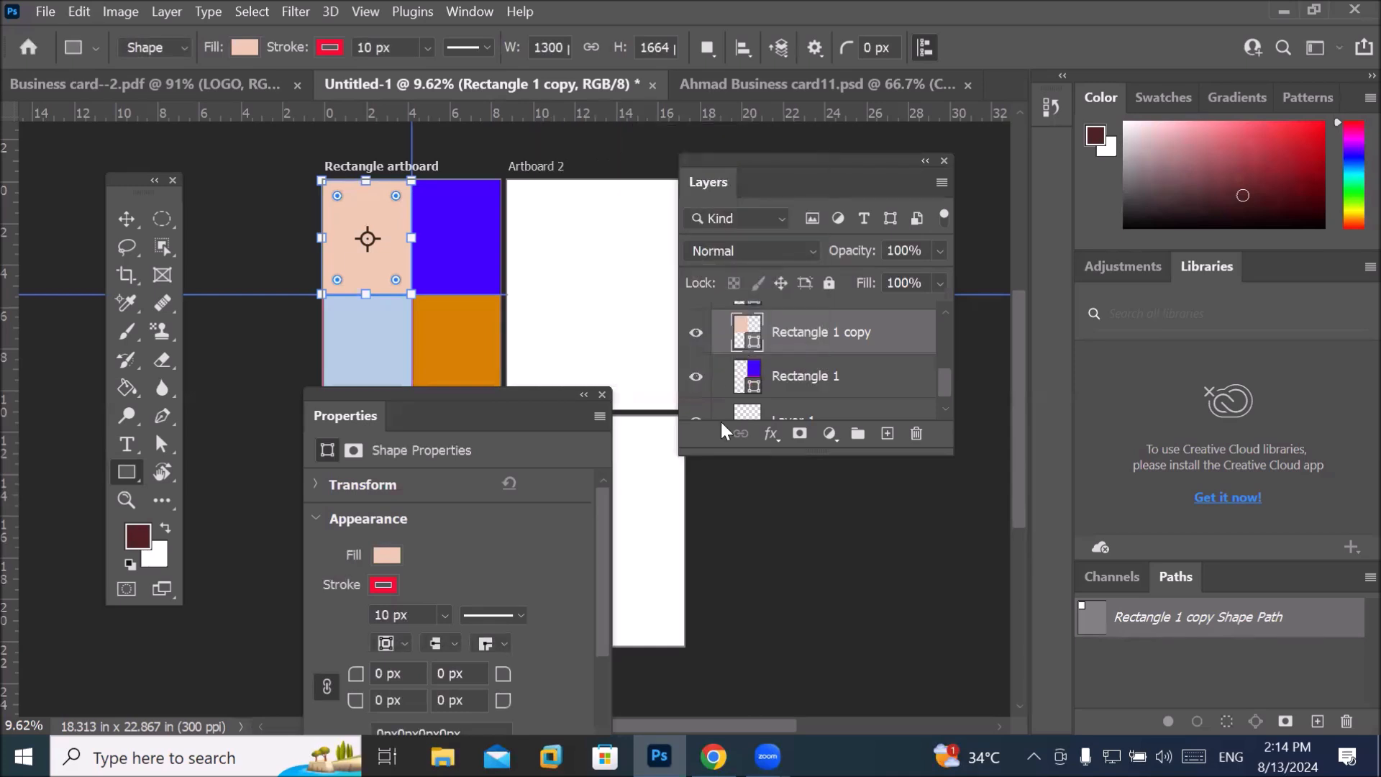
Move the Properties panel clear of the artboards and choose the Rectangle tool again.
drag(533, 405, 923, 521)
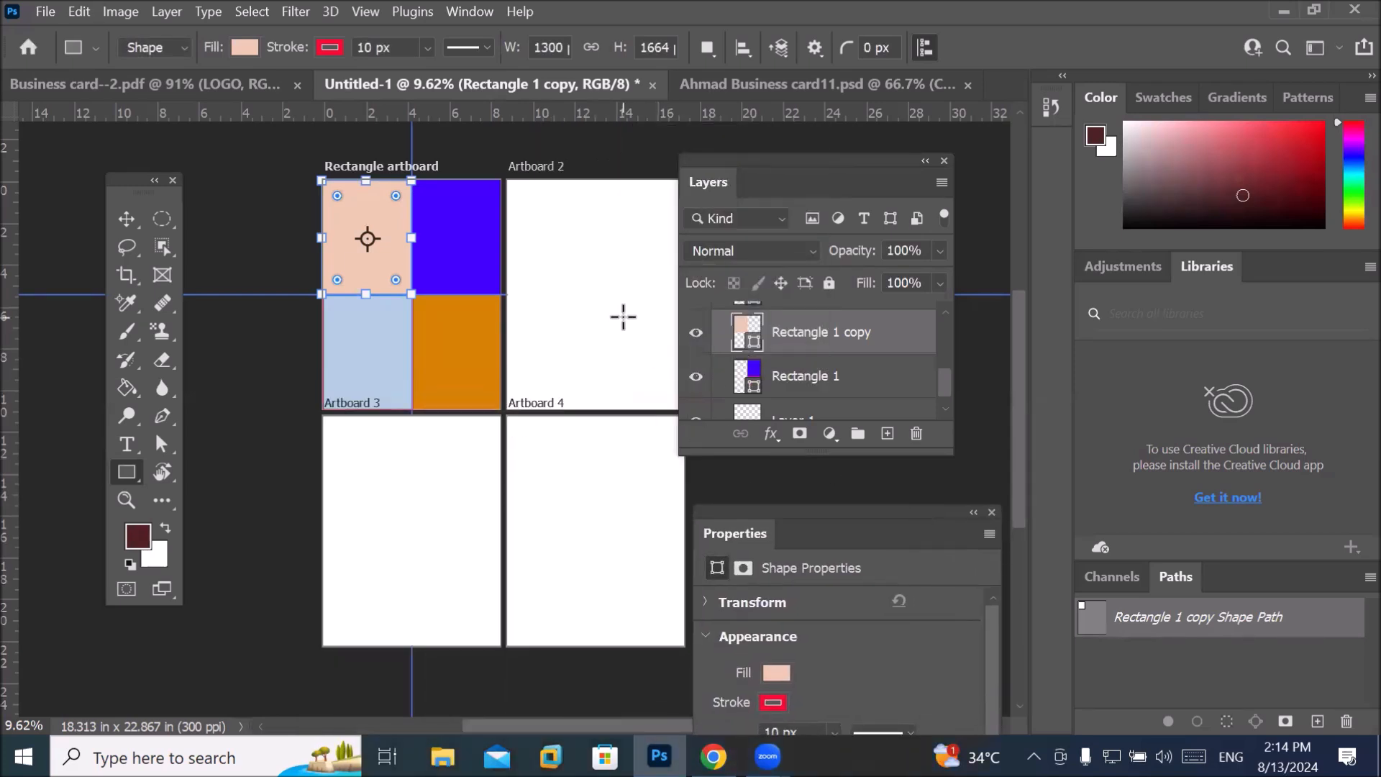
drag(620, 308, 528, 334)
scroll(530, 256, up, 1)
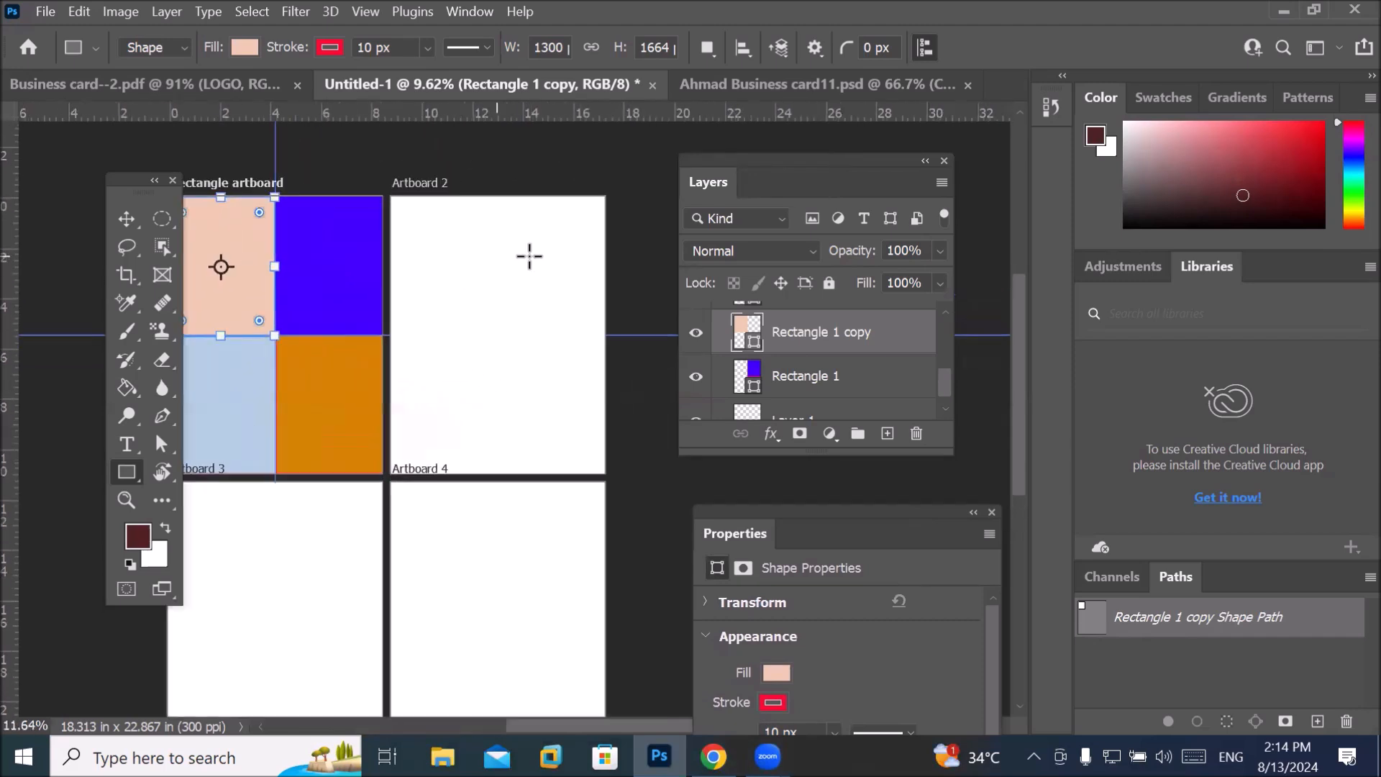
scroll(530, 256, up, 2)
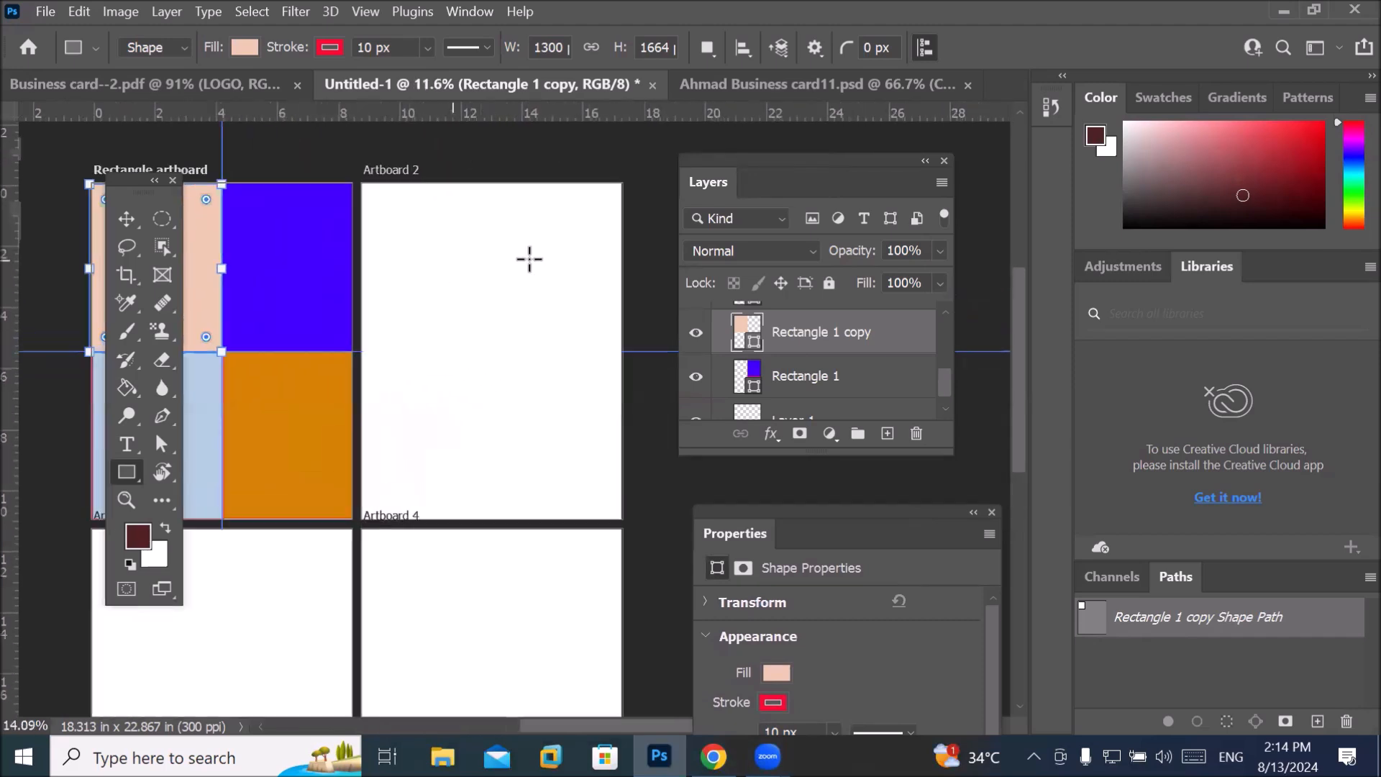
right_click(122, 471)
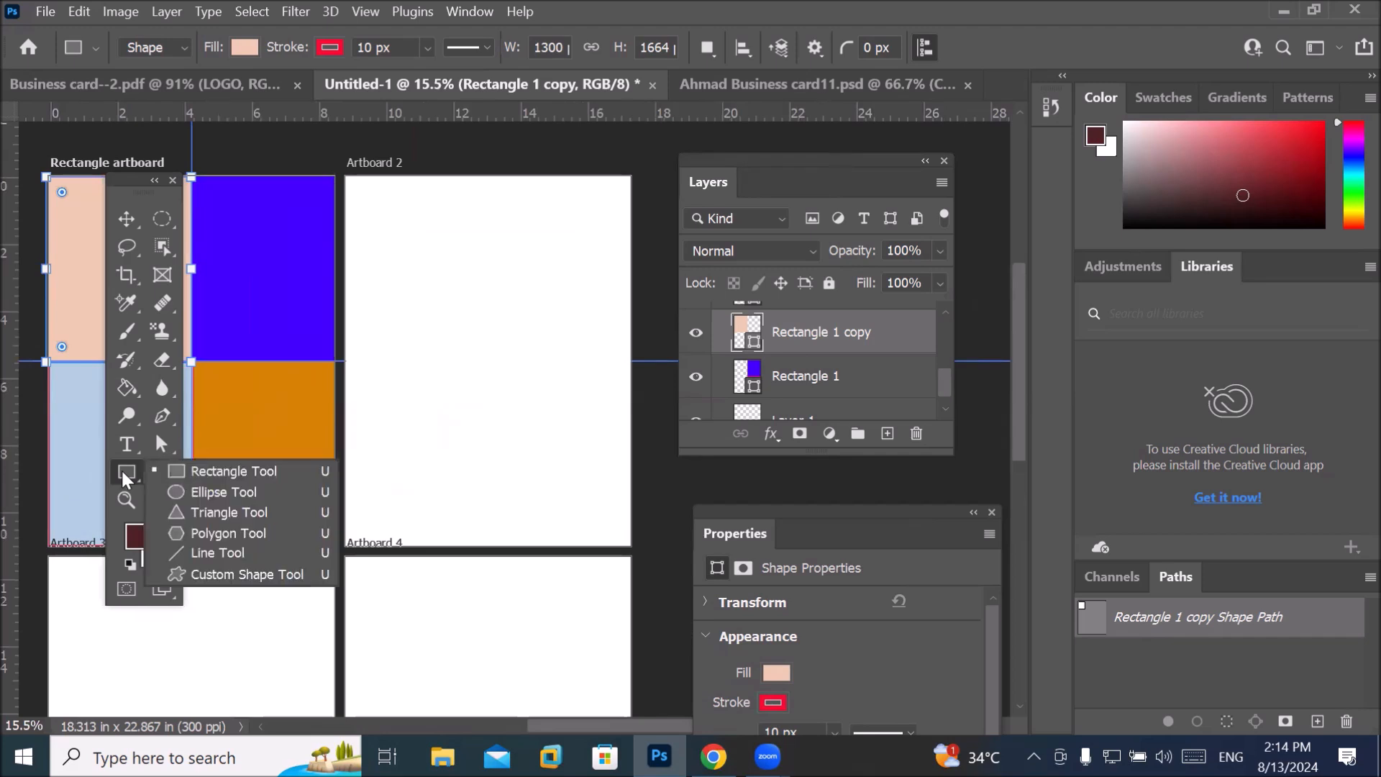
click(210, 480)
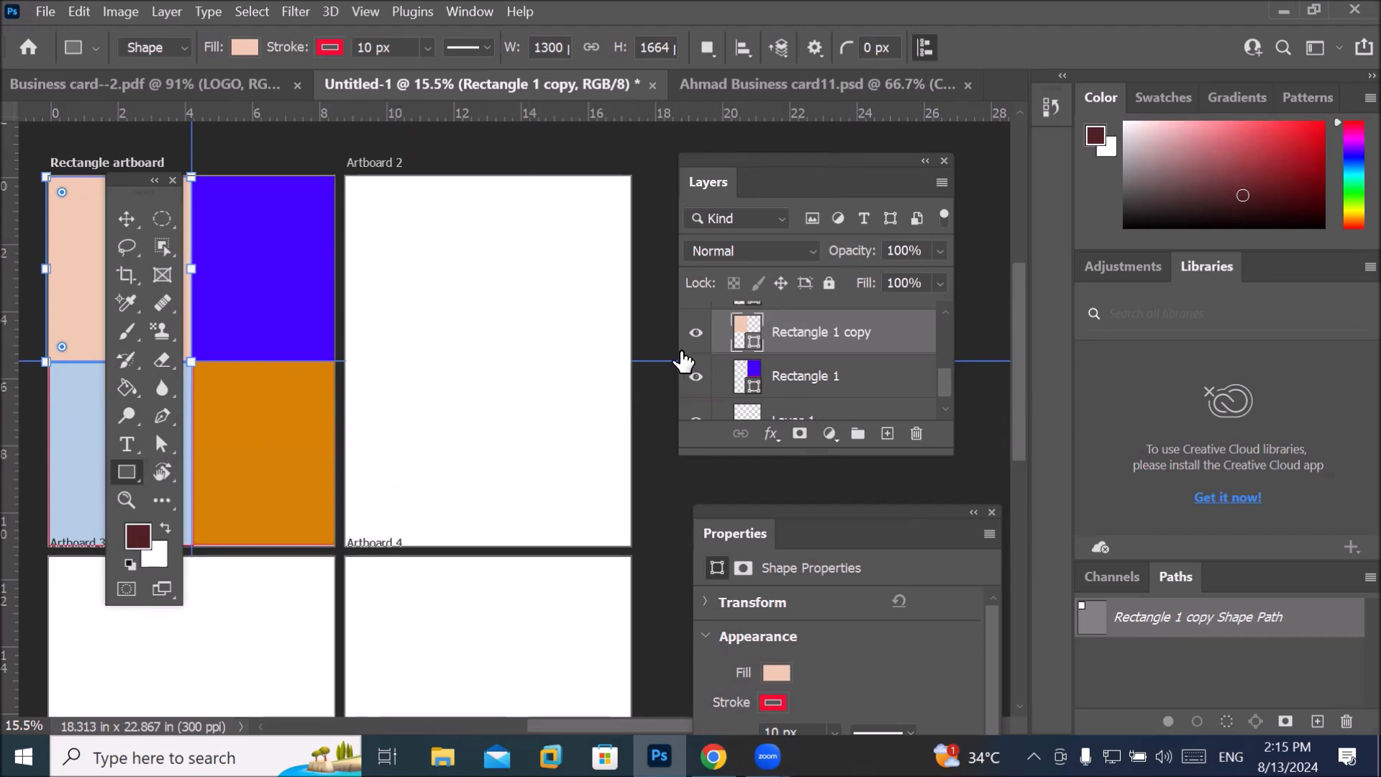
Collapse the Rectangle artboard's layers and select Artboard 2.
drag(939, 380, 947, 342)
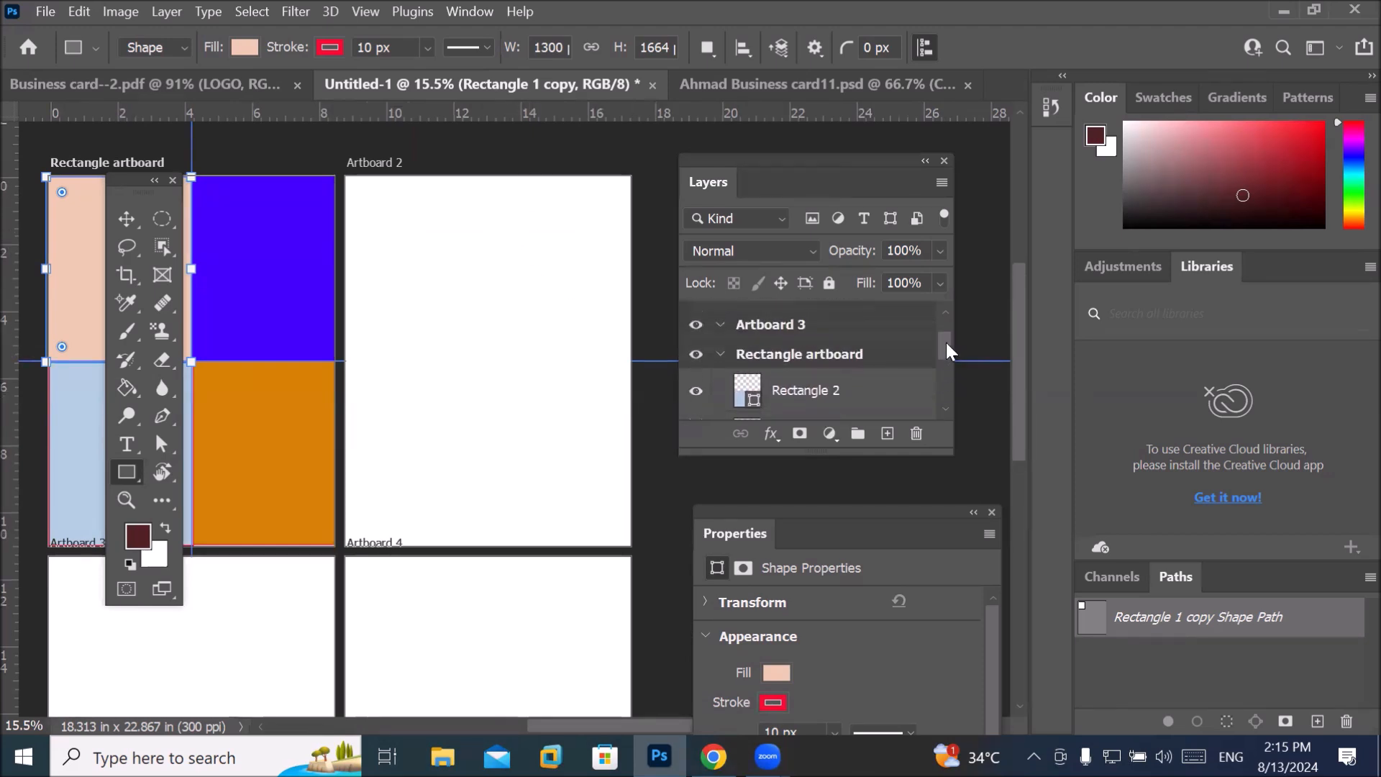
click(721, 354)
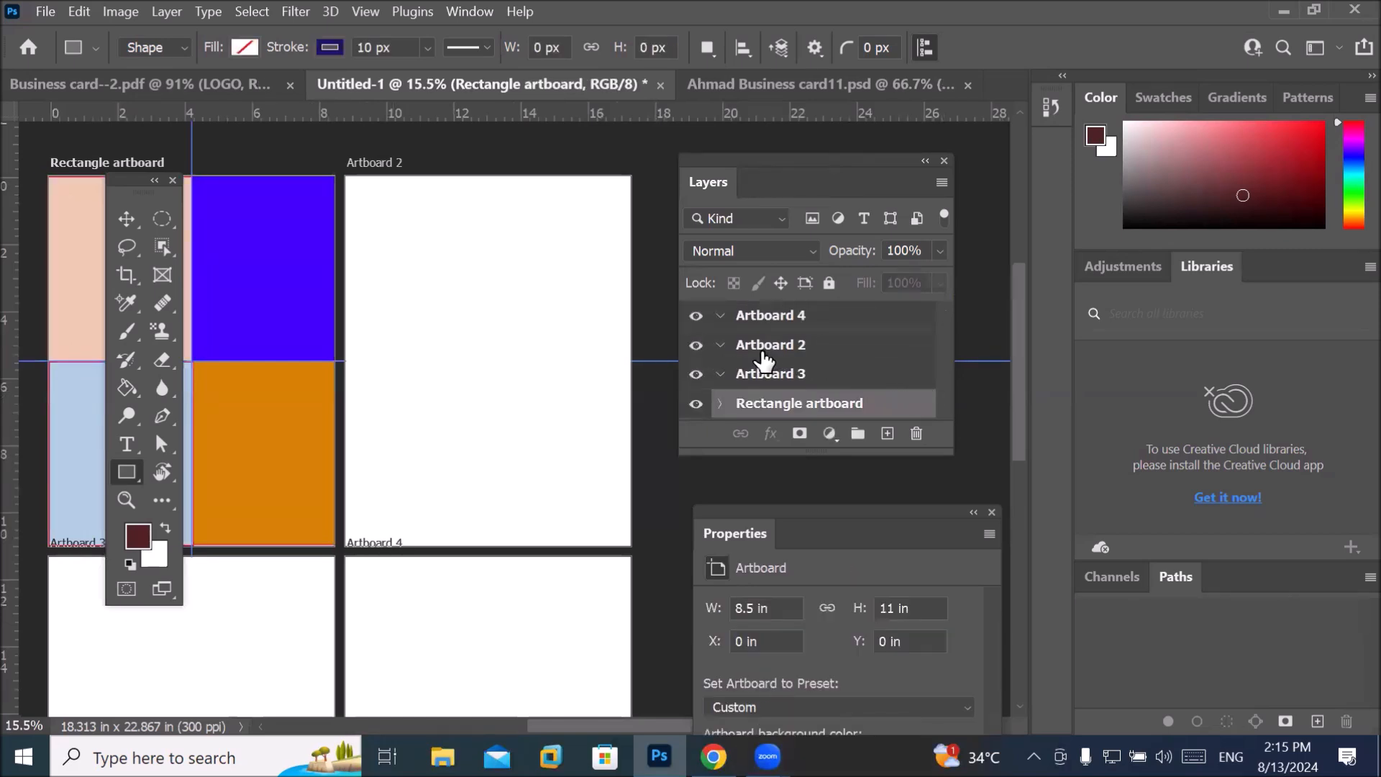
click(759, 350)
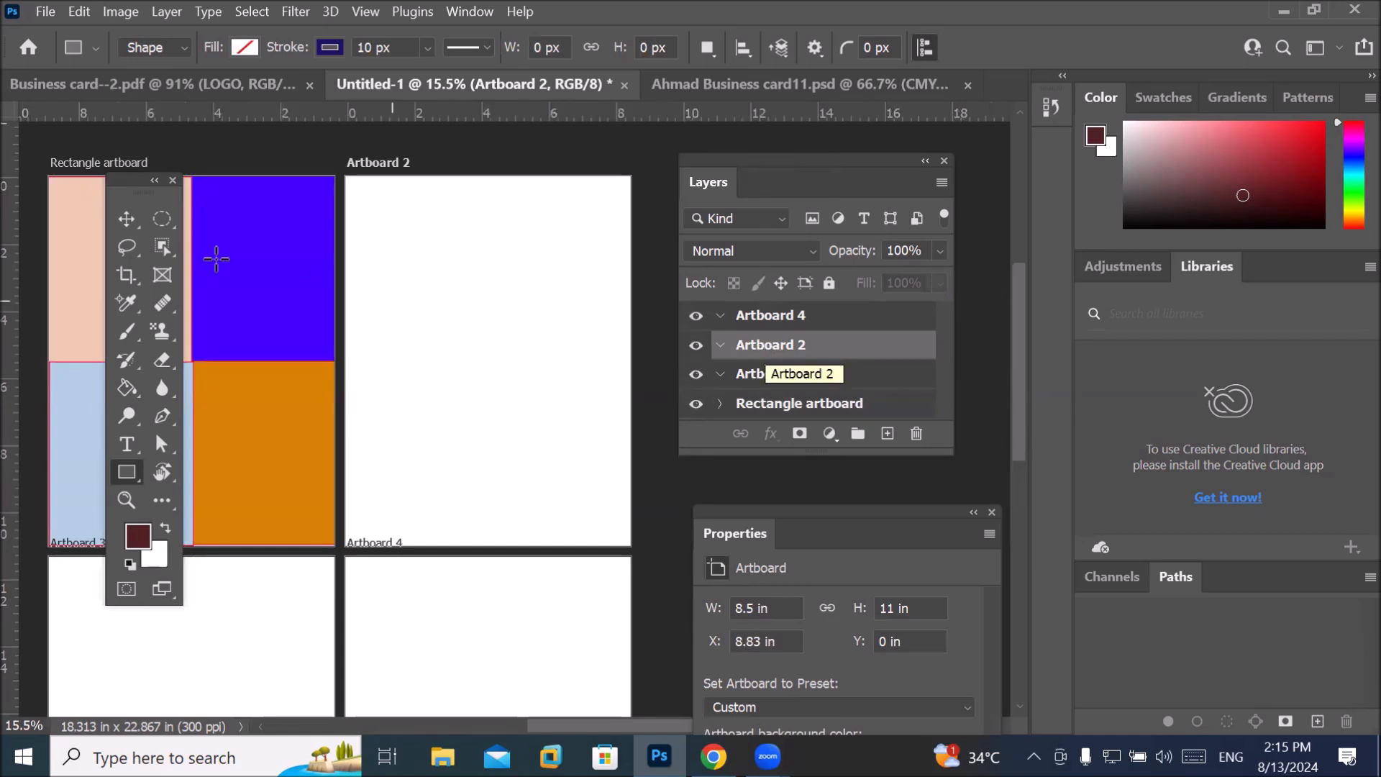
Place a horizontal and a vertical guide crossing at the centre of Artboard 2.
click(123, 218)
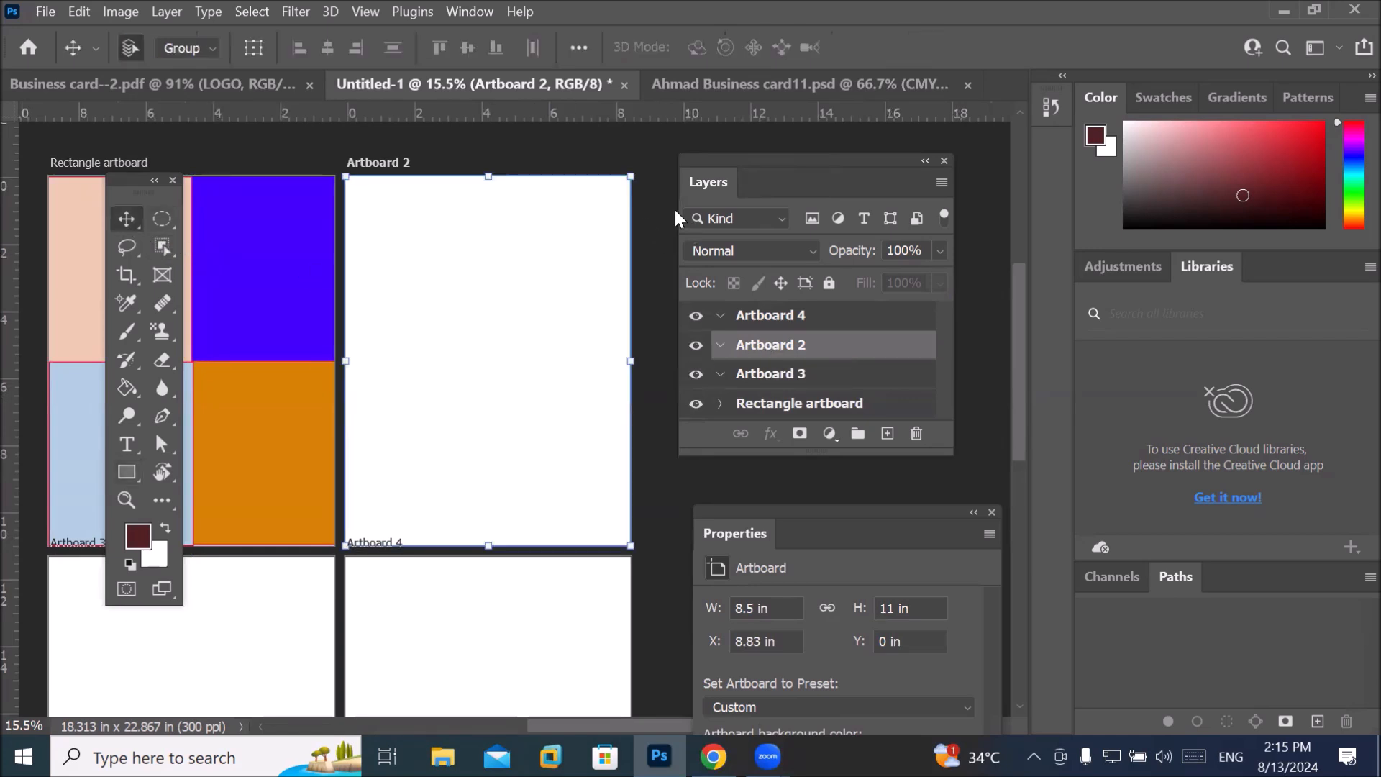
drag(541, 108, 559, 367)
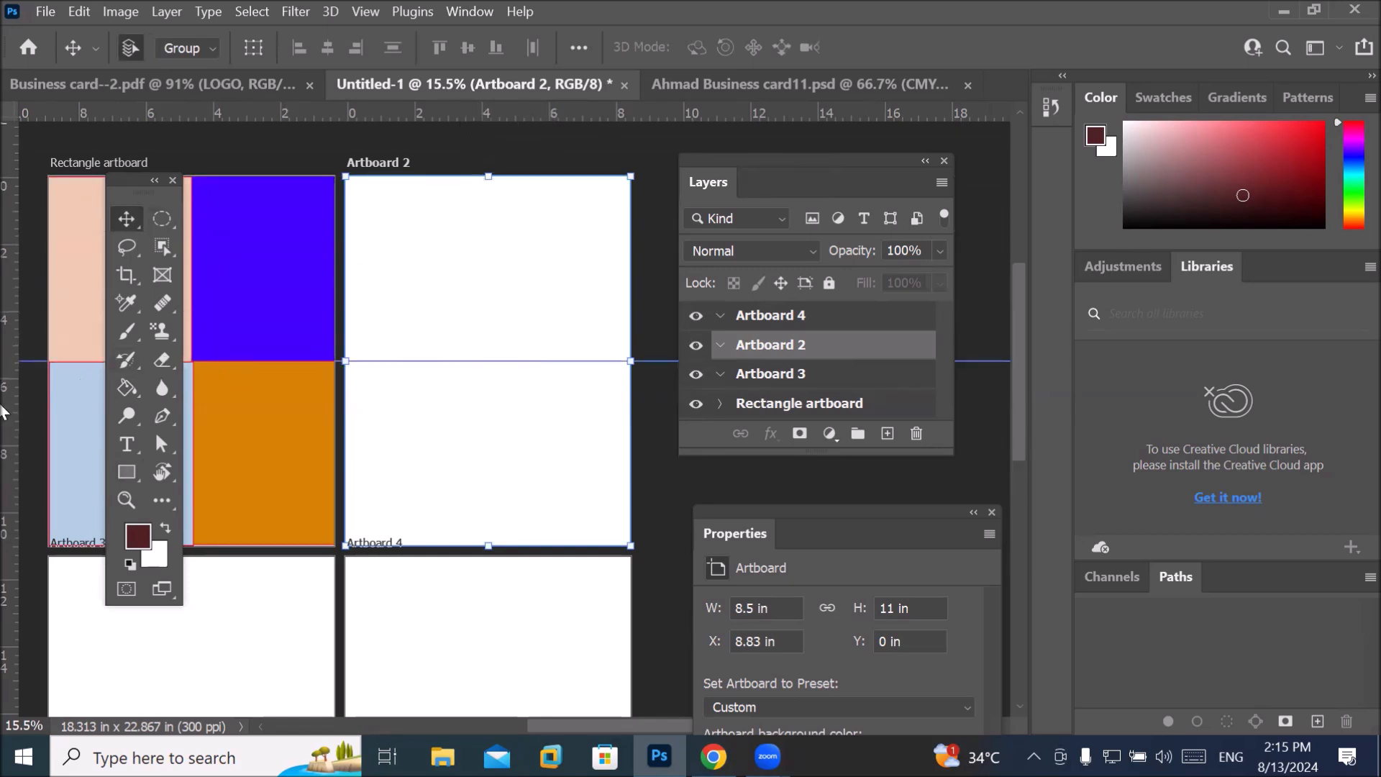
drag(10, 413, 490, 426)
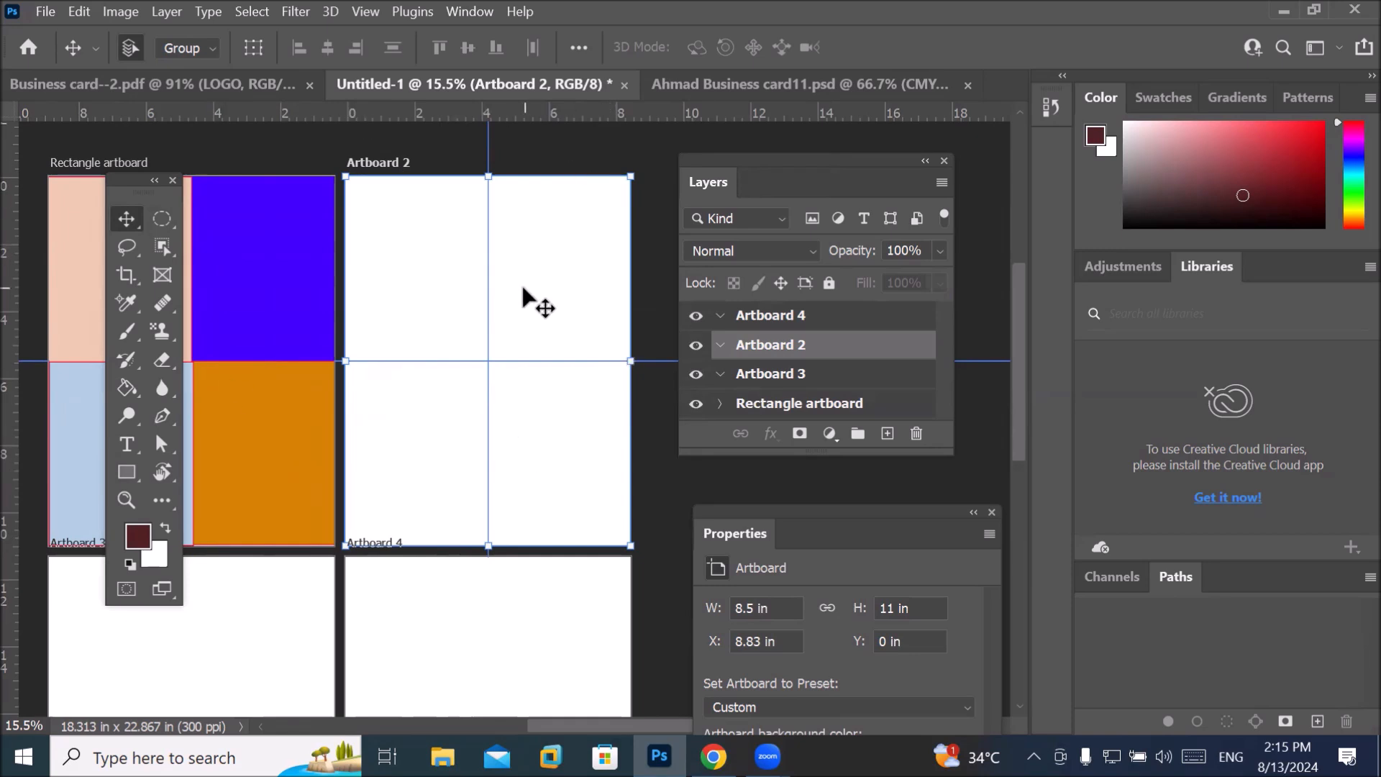
Draw a circle about 1.94 in across with the Ellipse tool, centred on the guide crossing of Artboard 2.
click(125, 470)
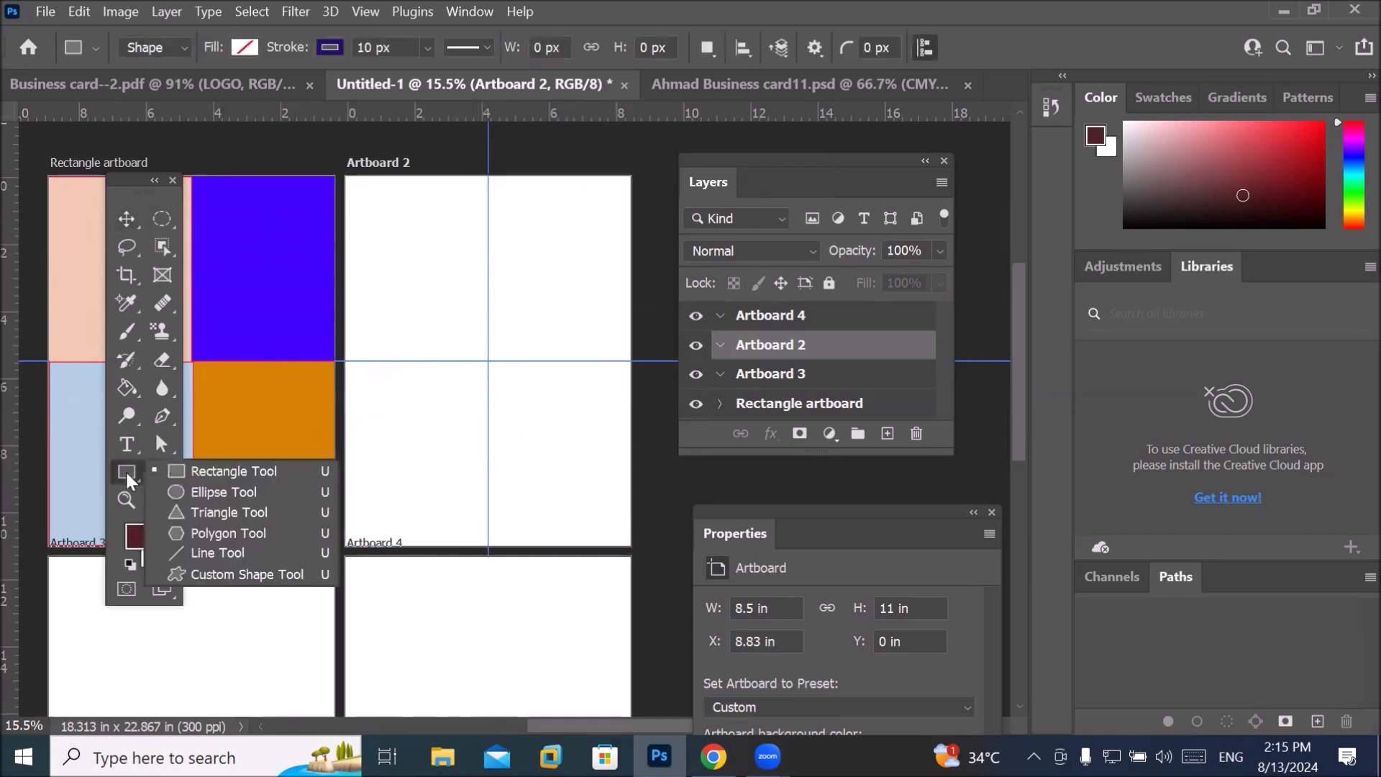
click(227, 490)
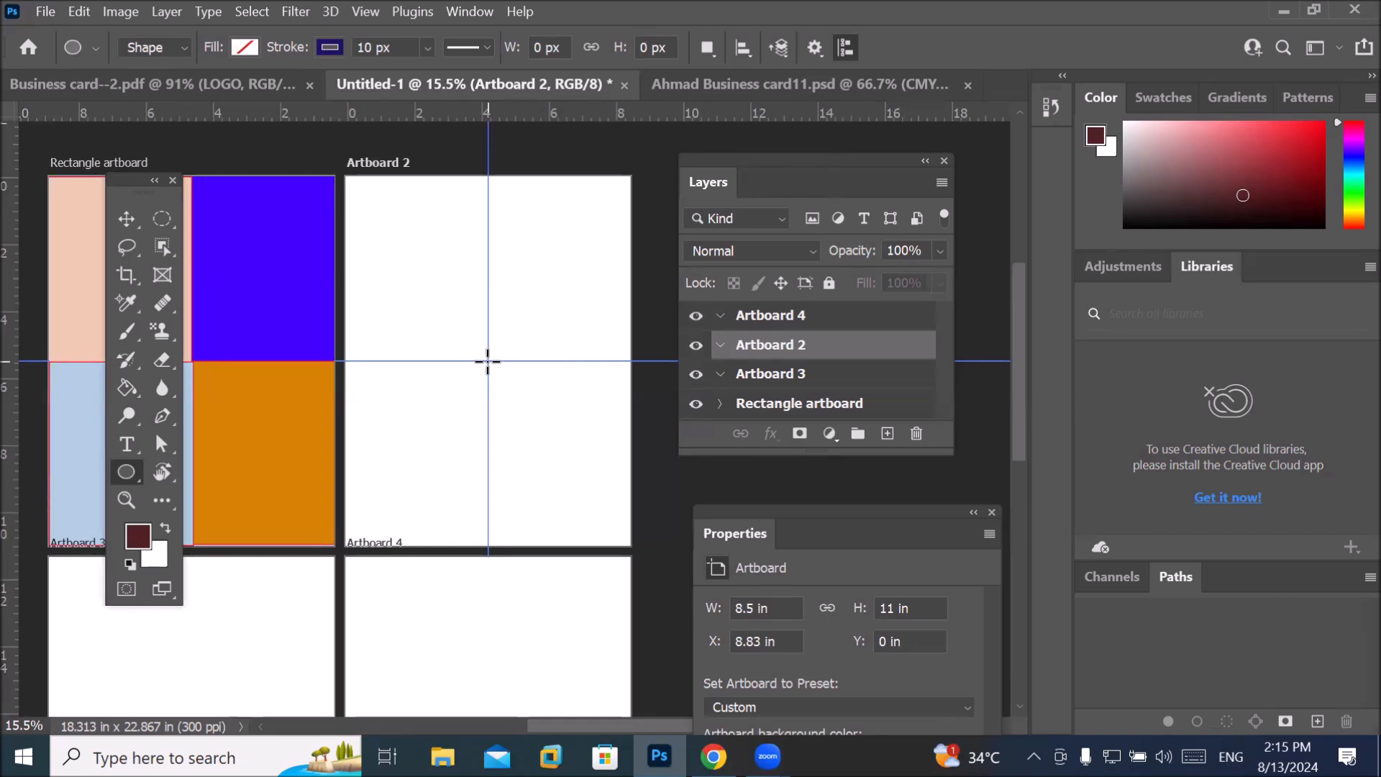
drag(488, 361, 687, 494)
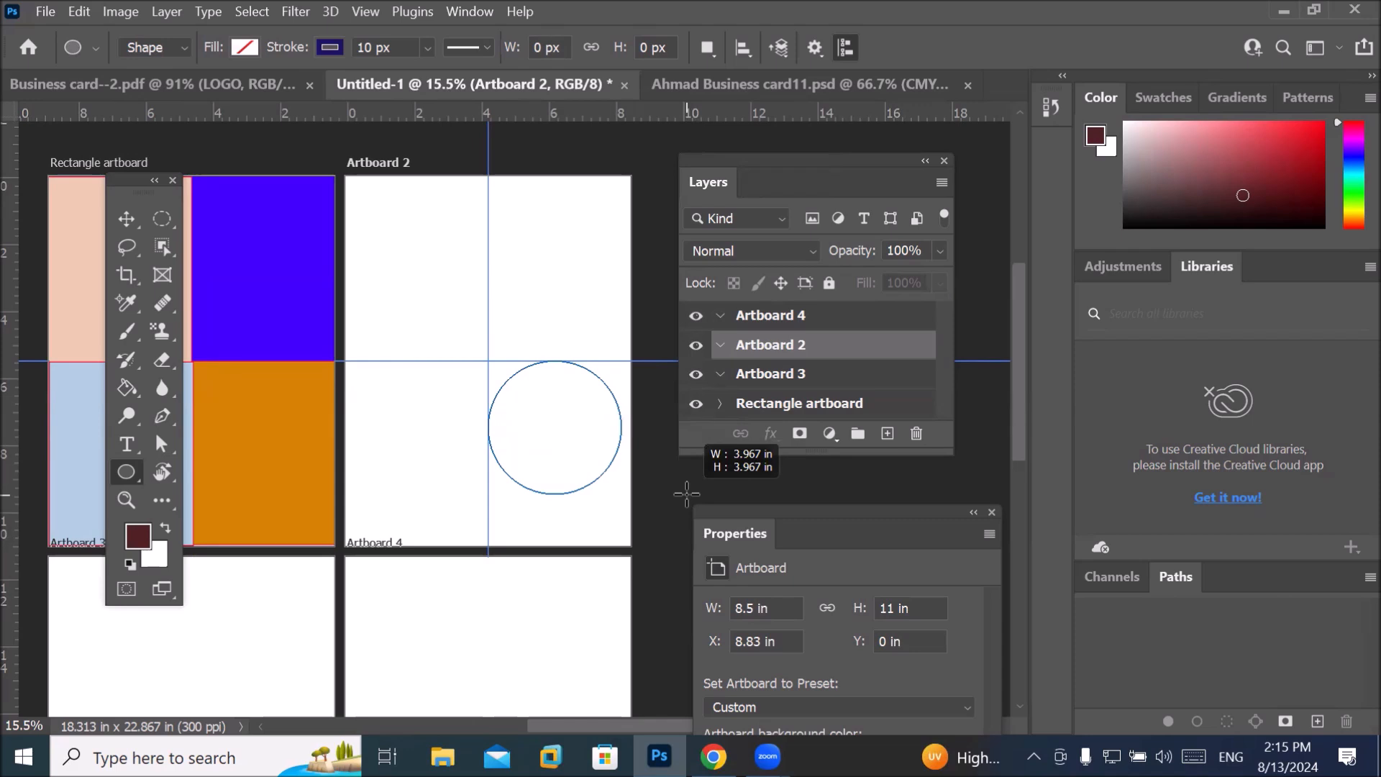
drag(687, 494, 523, 420)
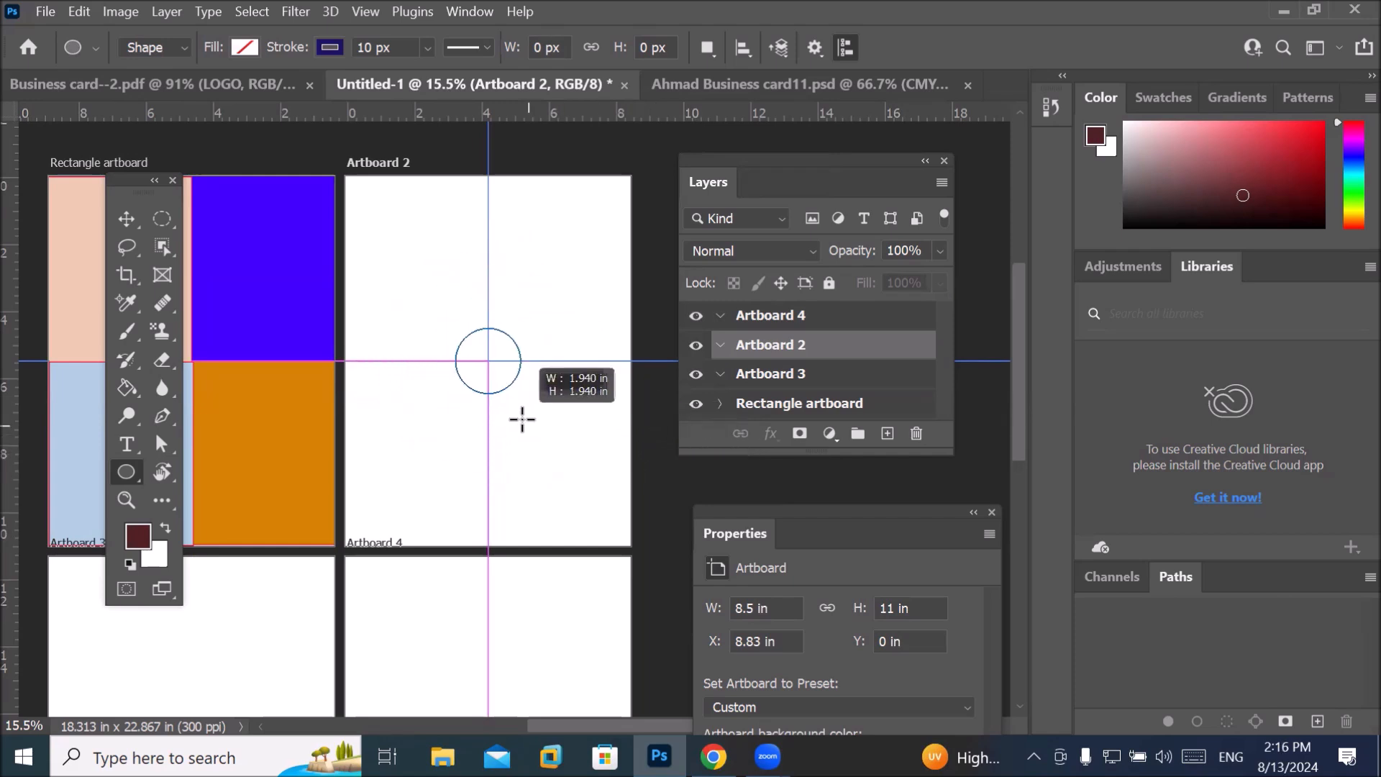
drag(522, 419, 521, 417)
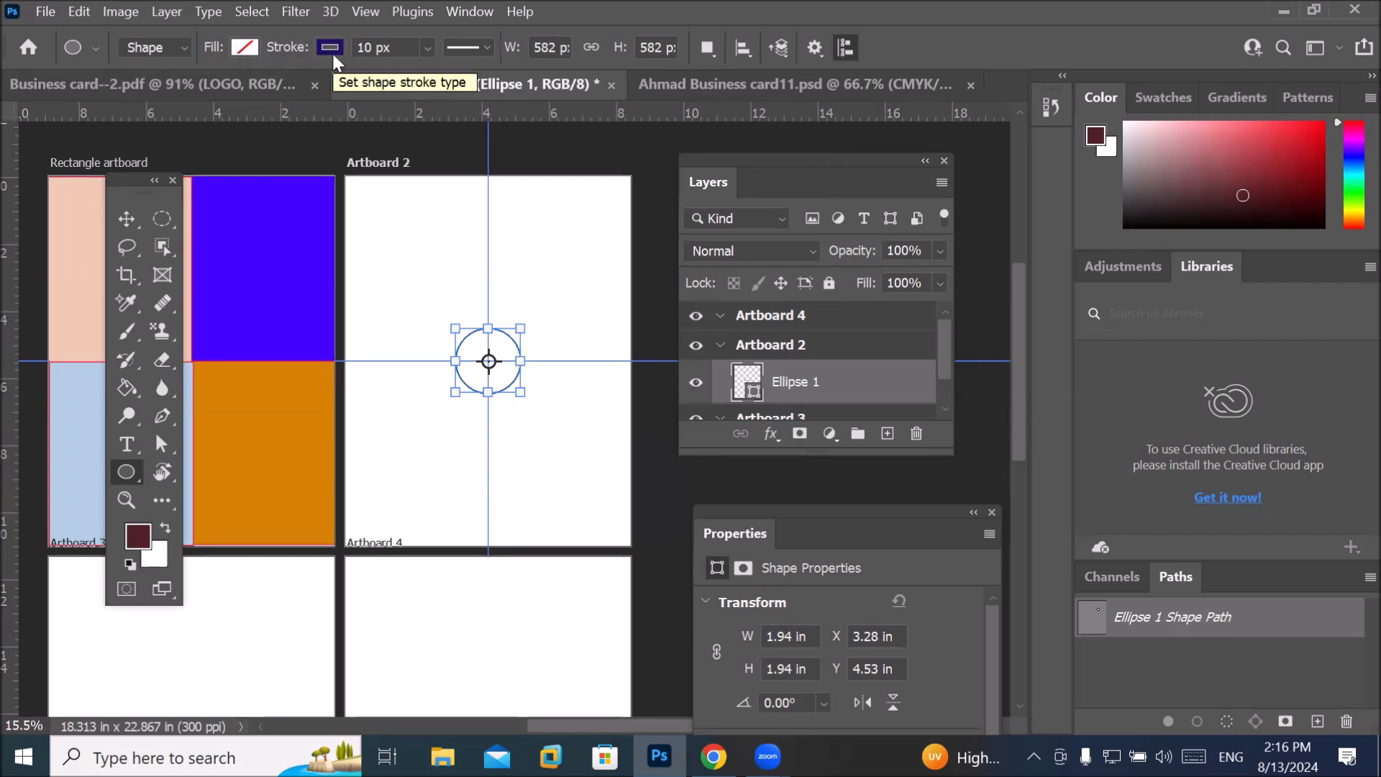
Give the circle on Artboard 2 a dashed stroke and a blue fill from the recently used colors.
click(479, 44)
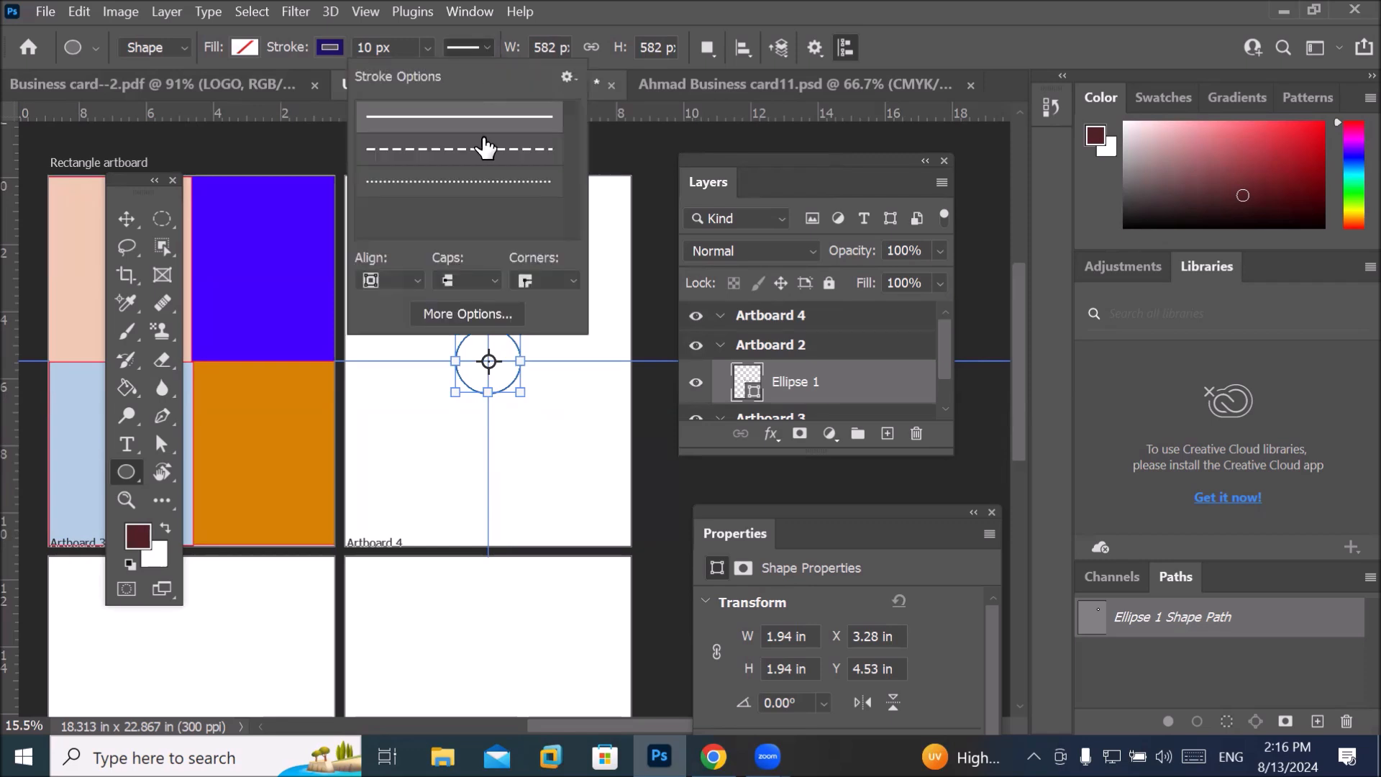
click(485, 149)
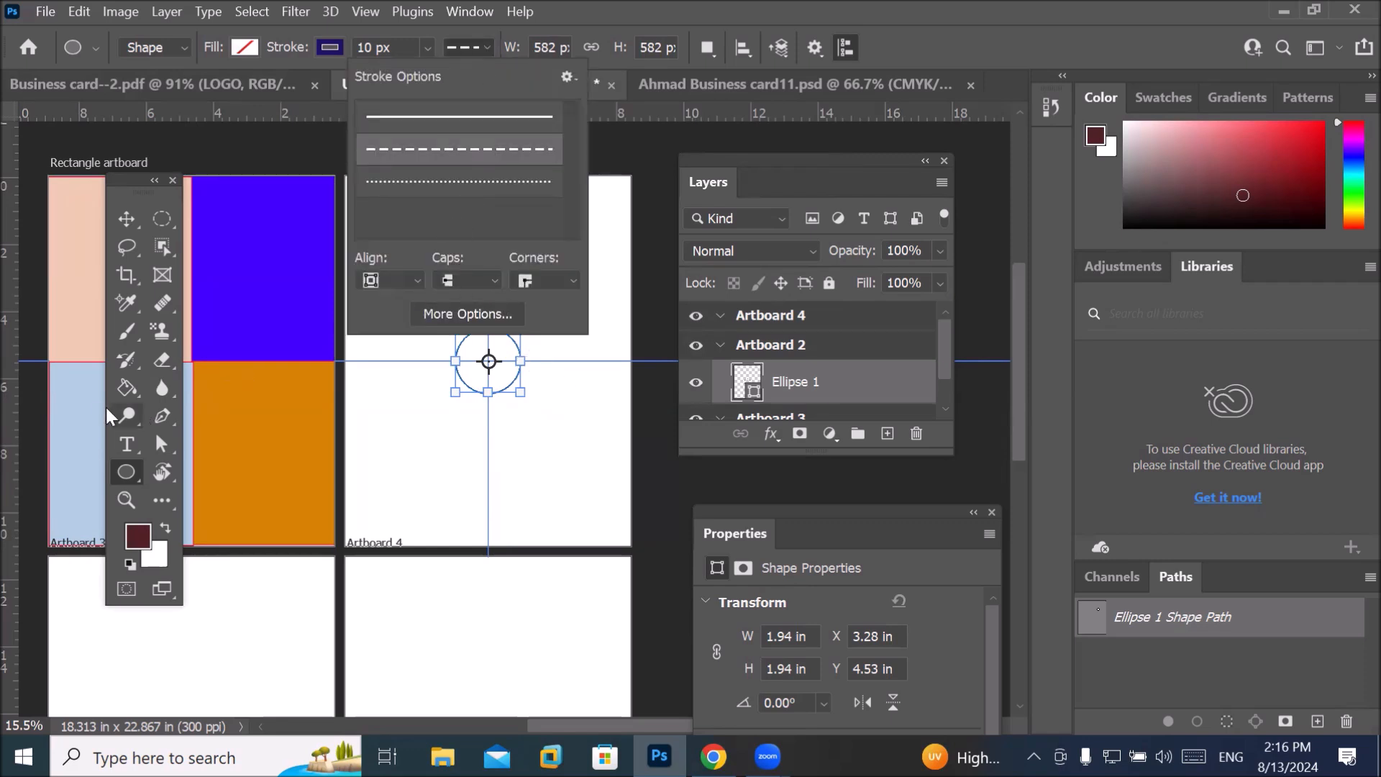
click(133, 468)
scroll(515, 346, up, 6)
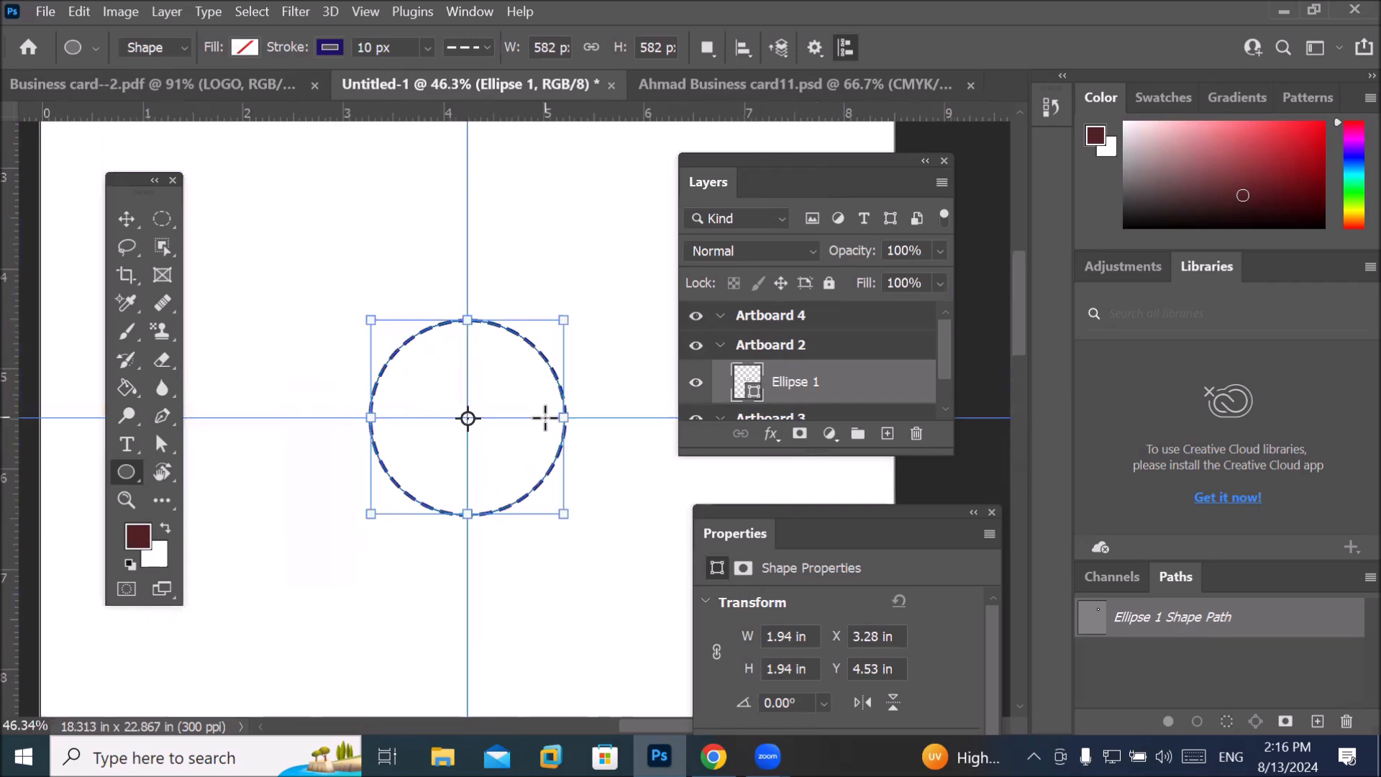
scroll(523, 391, up, 1)
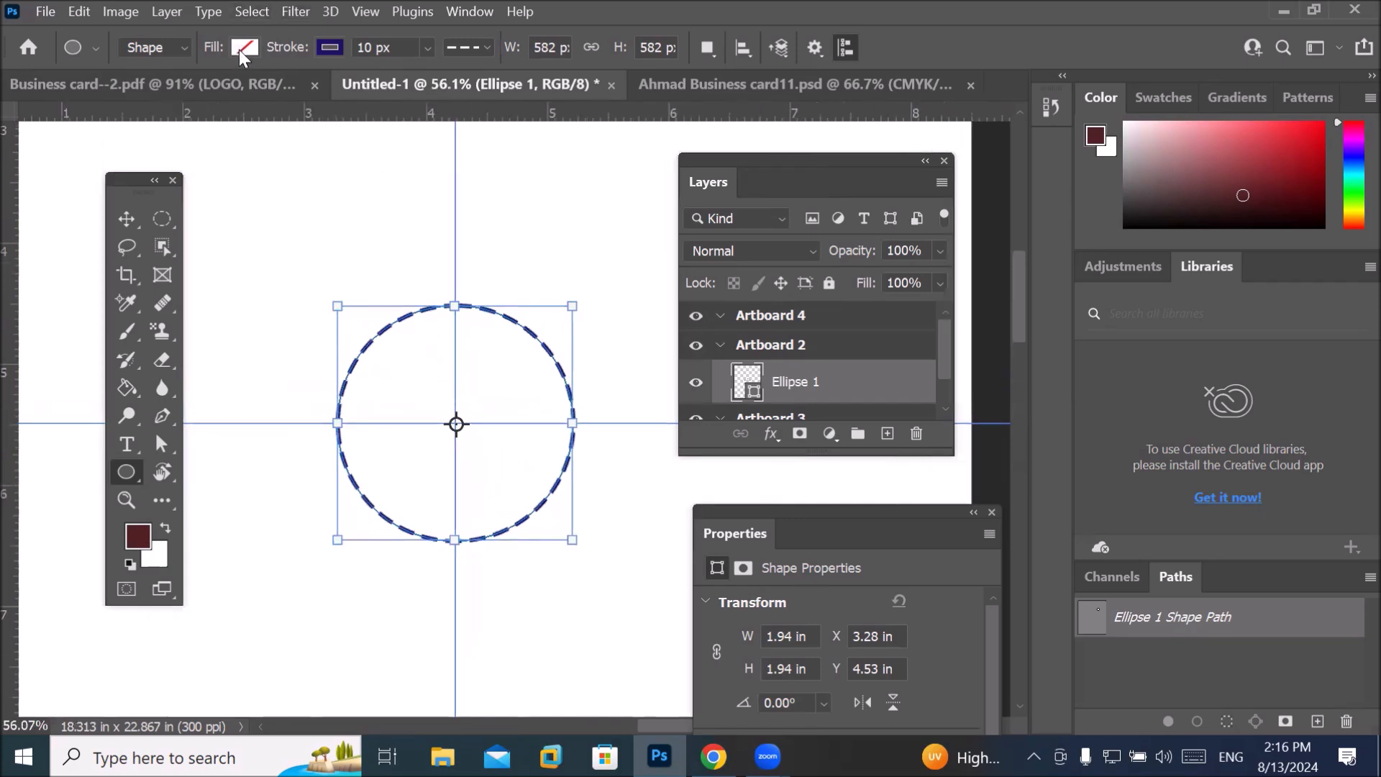
click(239, 49)
click(242, 152)
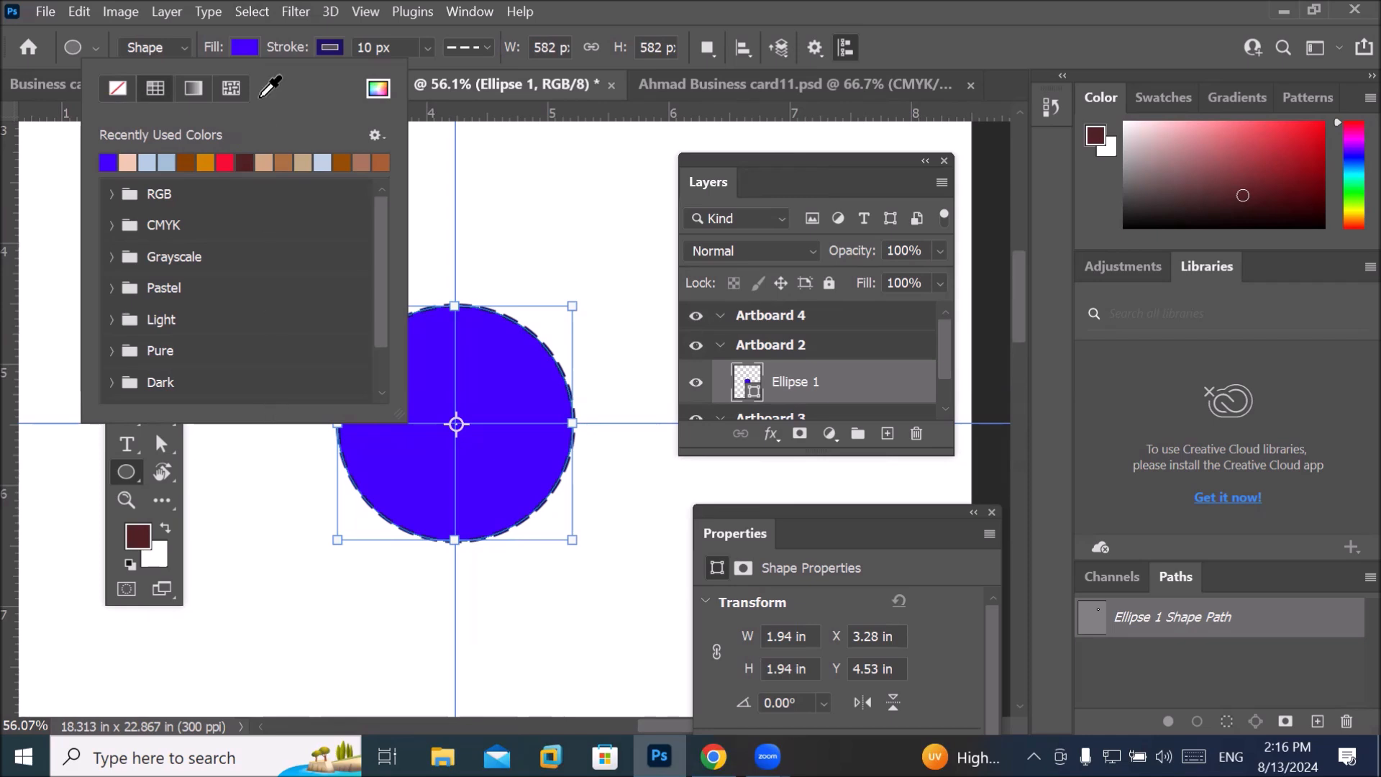
Set the circle's stroke width to 18.33 px and dock the Properties panel directly beneath the Layers panel.
click(425, 49)
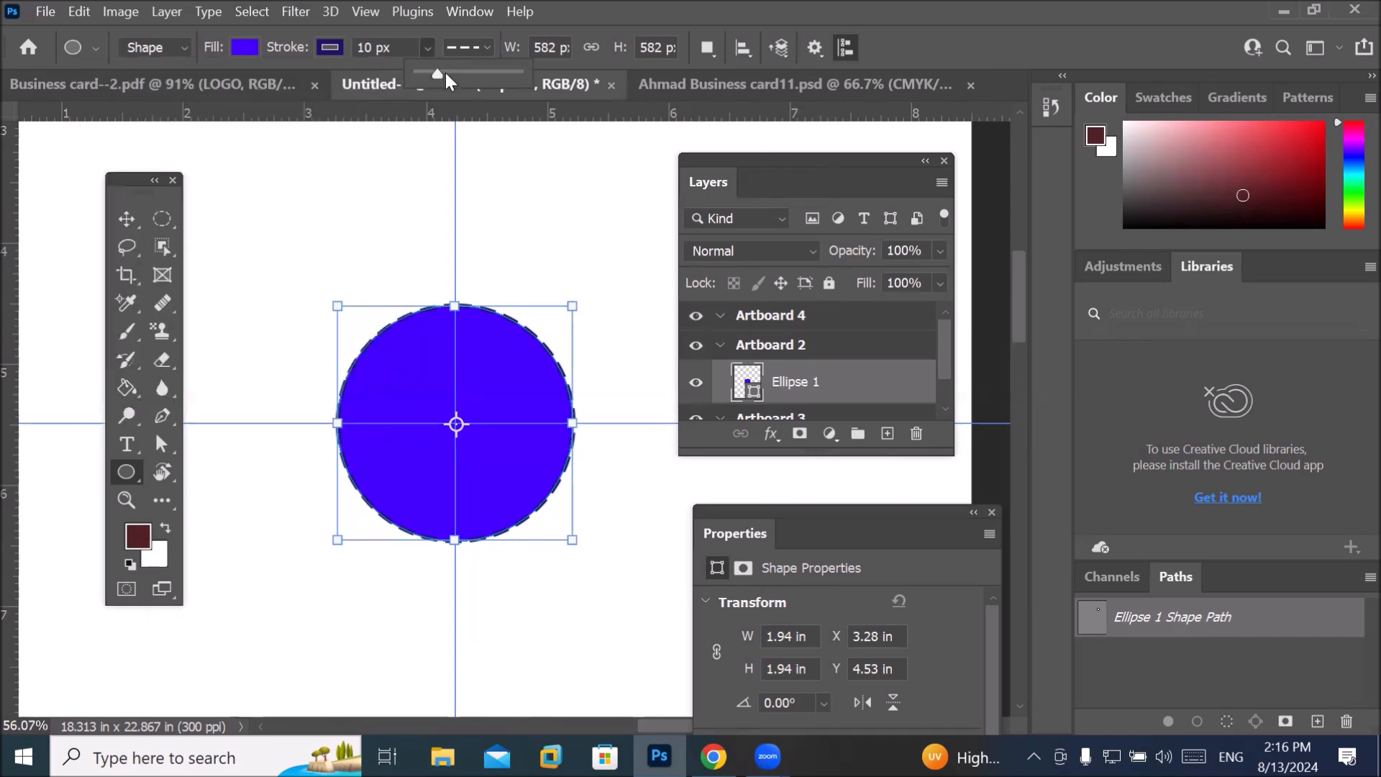
mouse_move(439, 72)
mouse_down()
mouse_move(463, 72)
mouse_move(440, 72)
mouse_up()
click(467, 46)
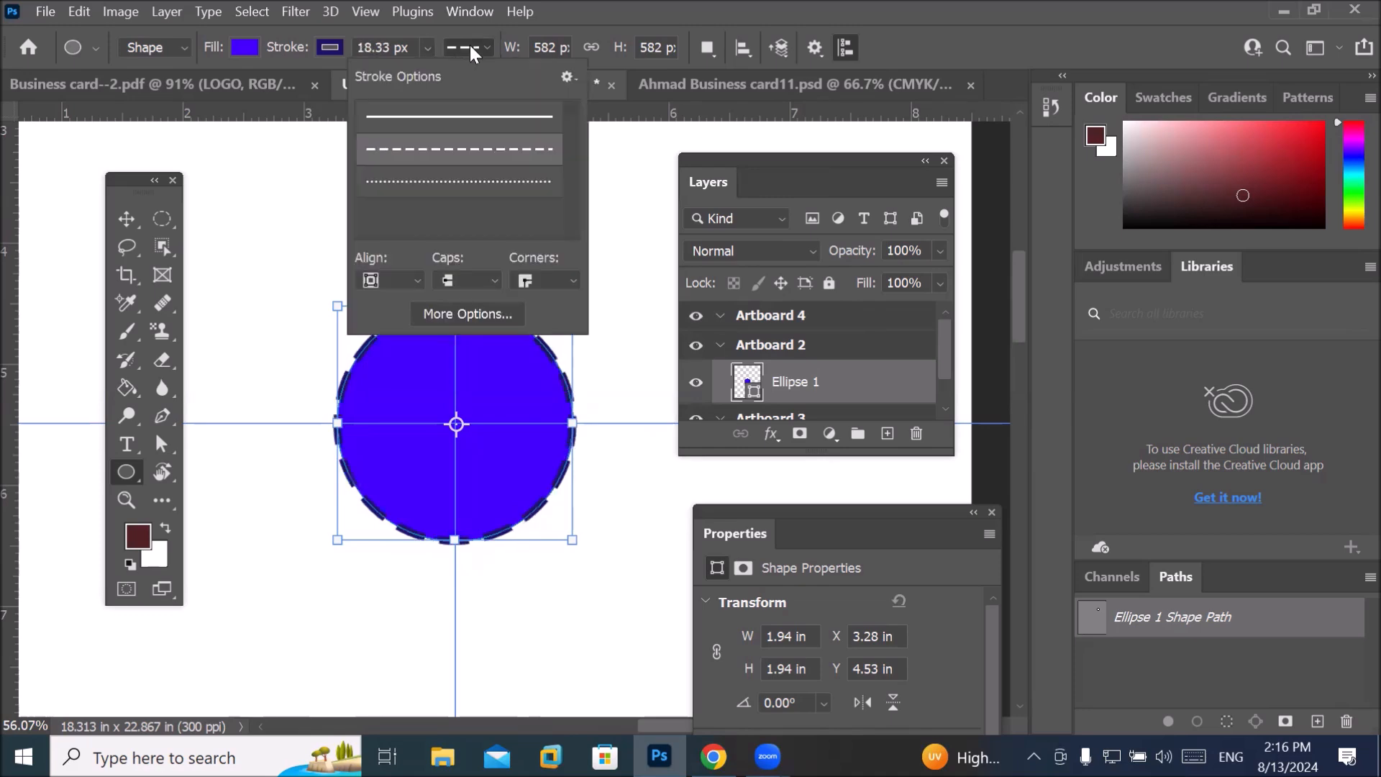
click(469, 47)
click(469, 47)
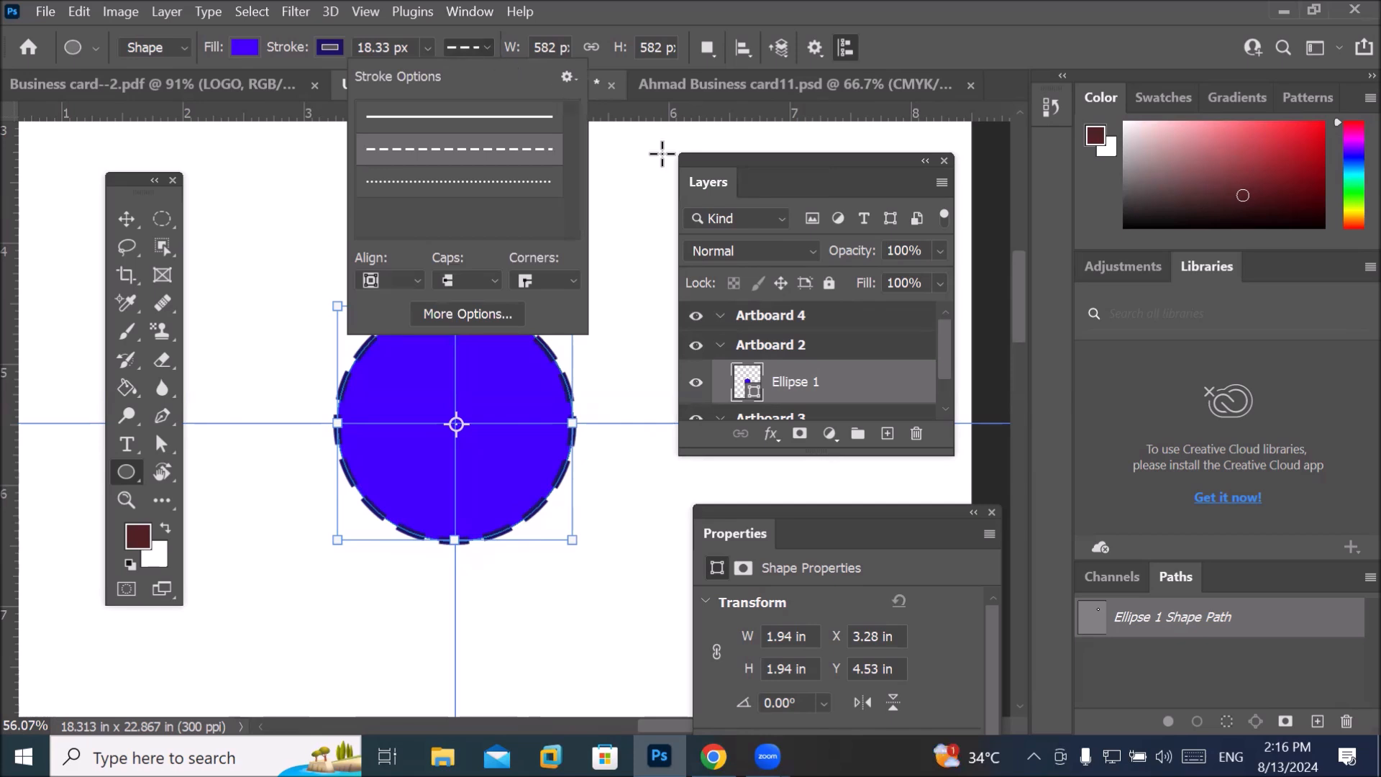
mouse_move(804, 518)
mouse_down()
mouse_move(763, 246)
mouse_move(791, 439)
mouse_up()
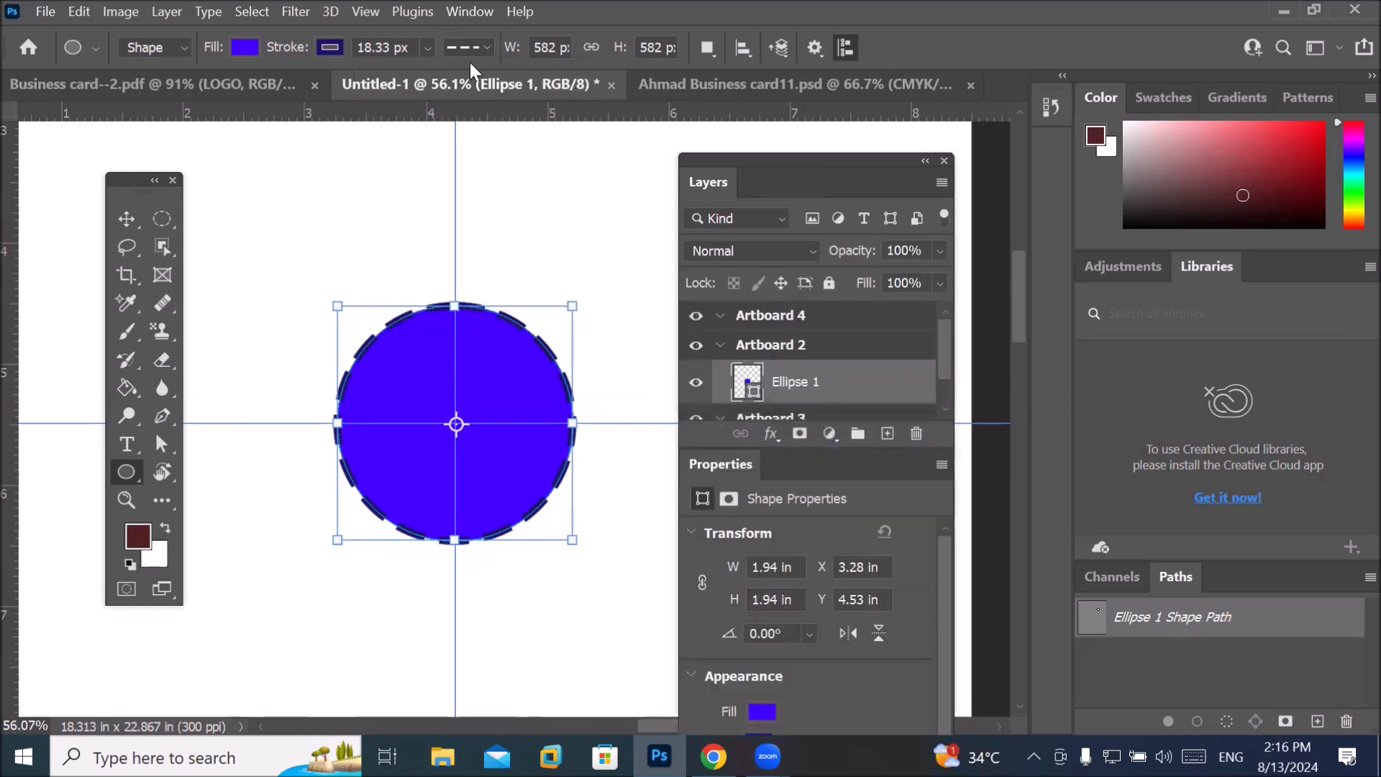
Examine the stroke alignment choices and how the dashed stroke sits on the circle's upper edge at 200% zoom.
click(489, 49)
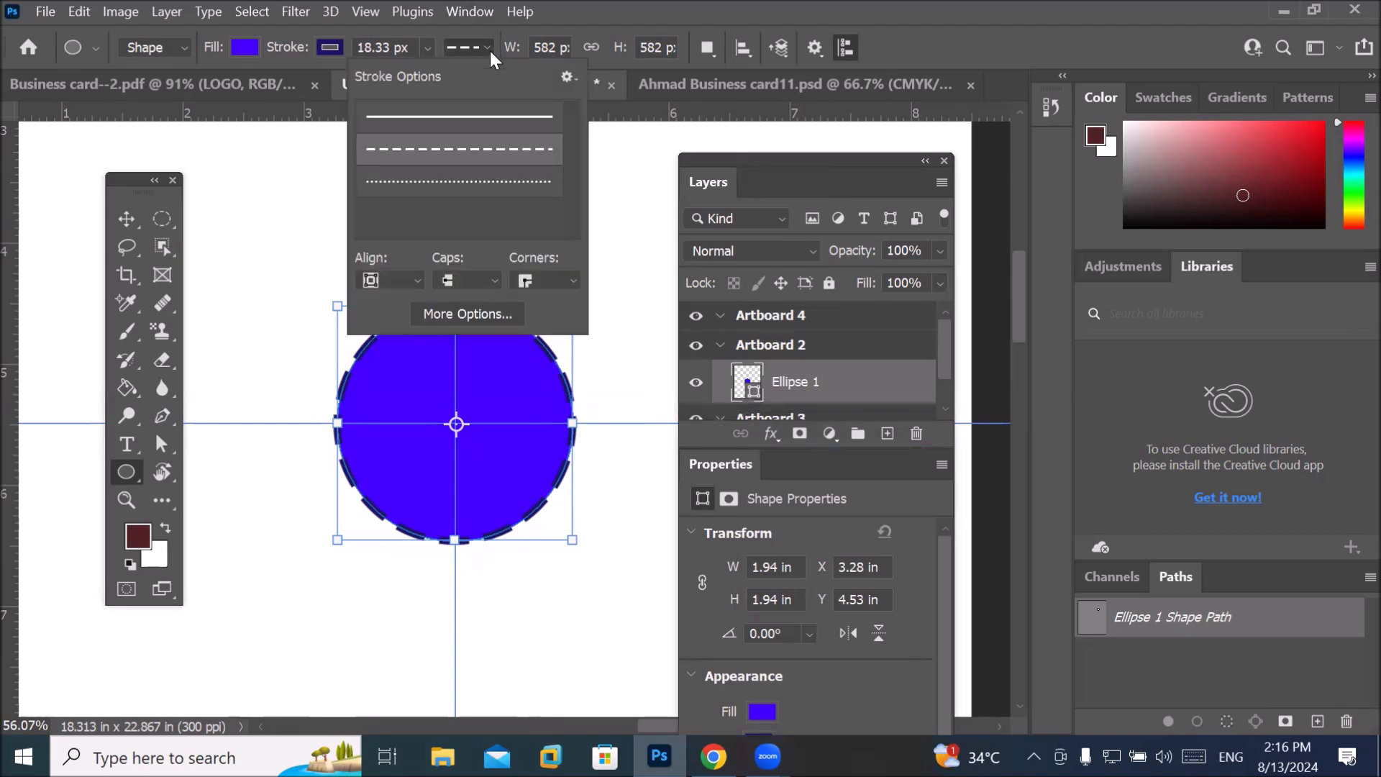
click(420, 279)
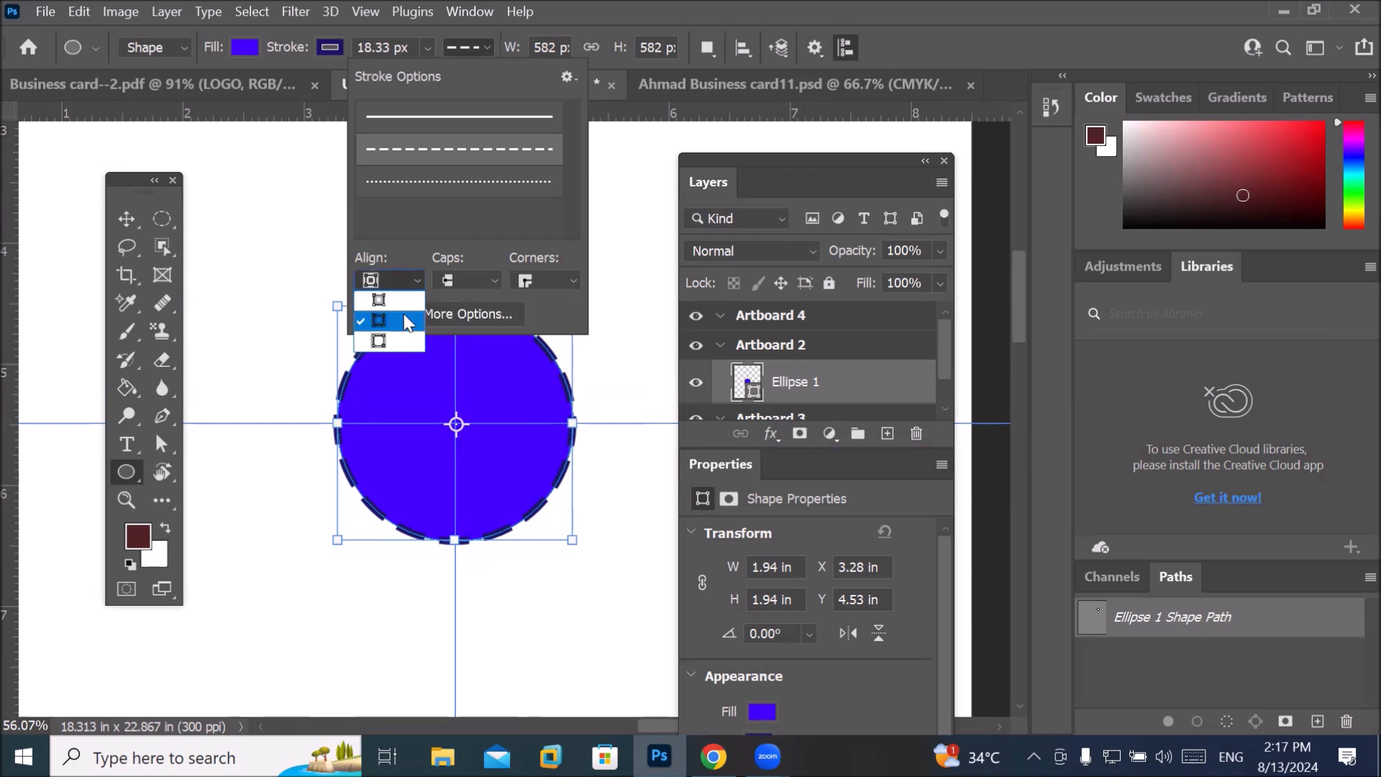
click(309, 396)
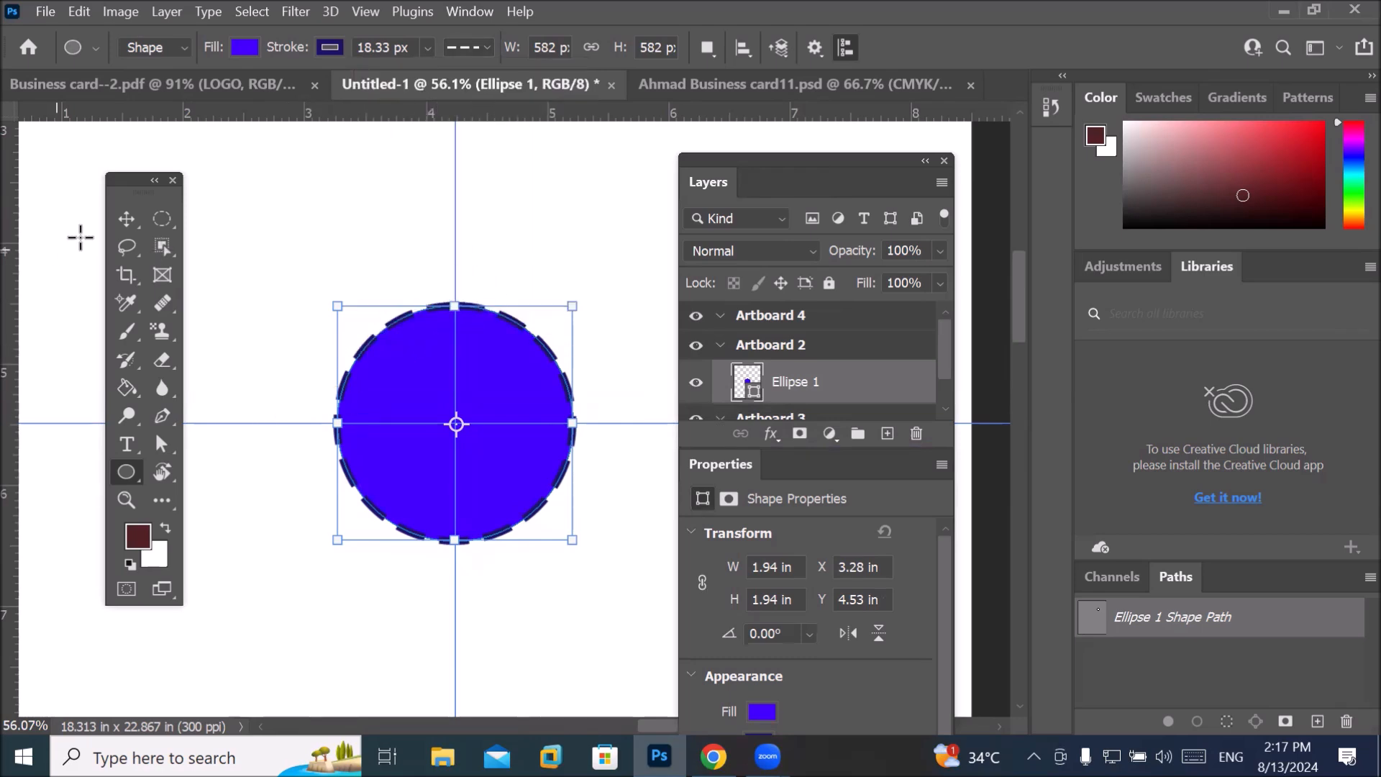
click(122, 215)
drag(481, 399, 512, 373)
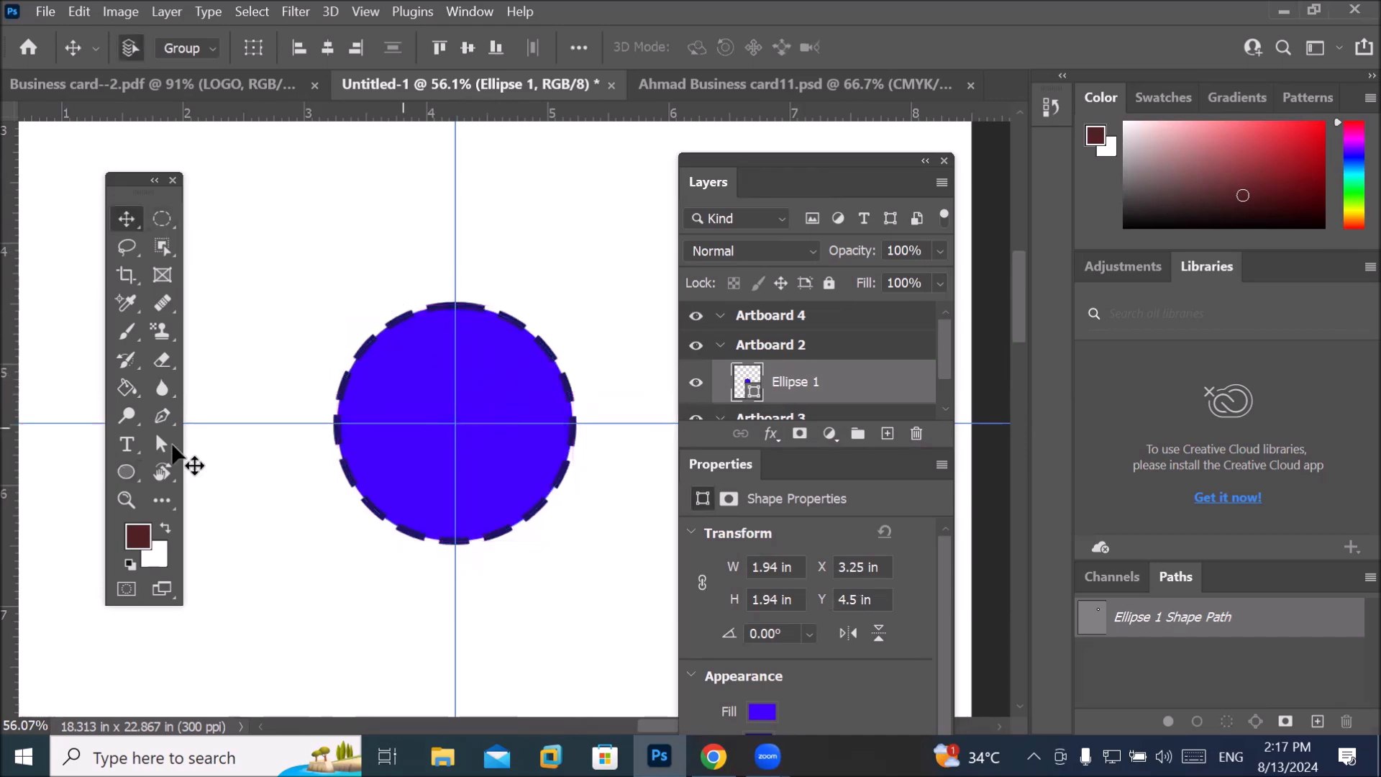
click(126, 498)
click(464, 306)
click(547, 315)
click(550, 297)
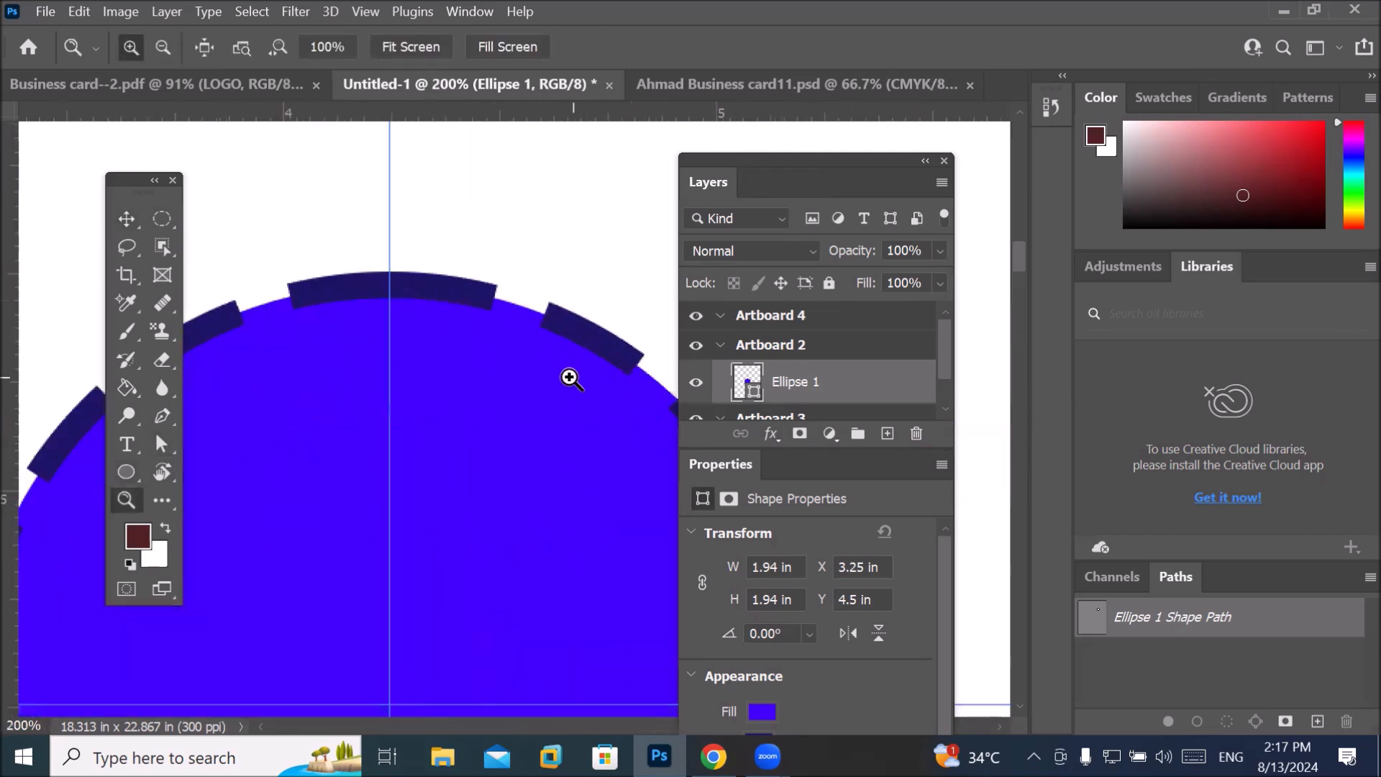
click(126, 217)
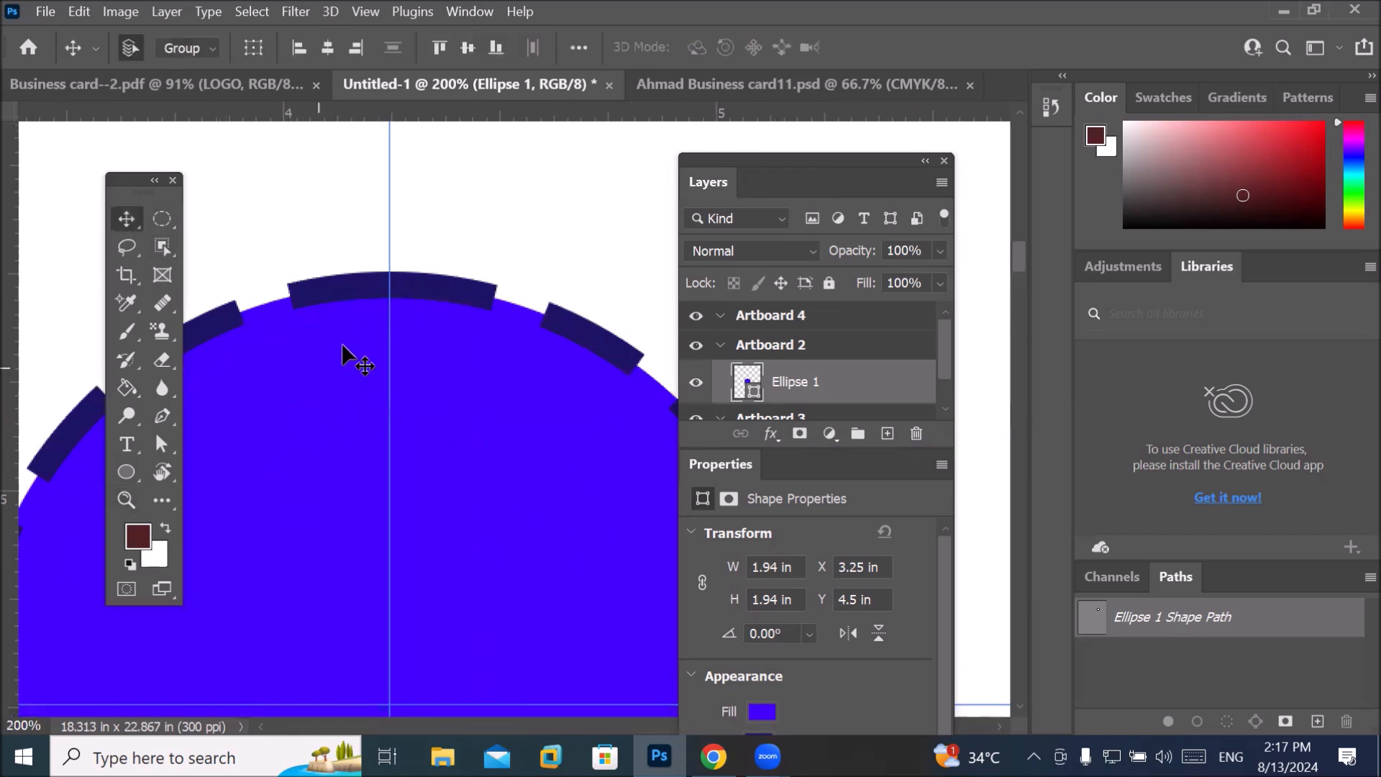
Try the Inside and Outside alignments on the circle's dashed stroke and settle on Inside.
click(128, 470)
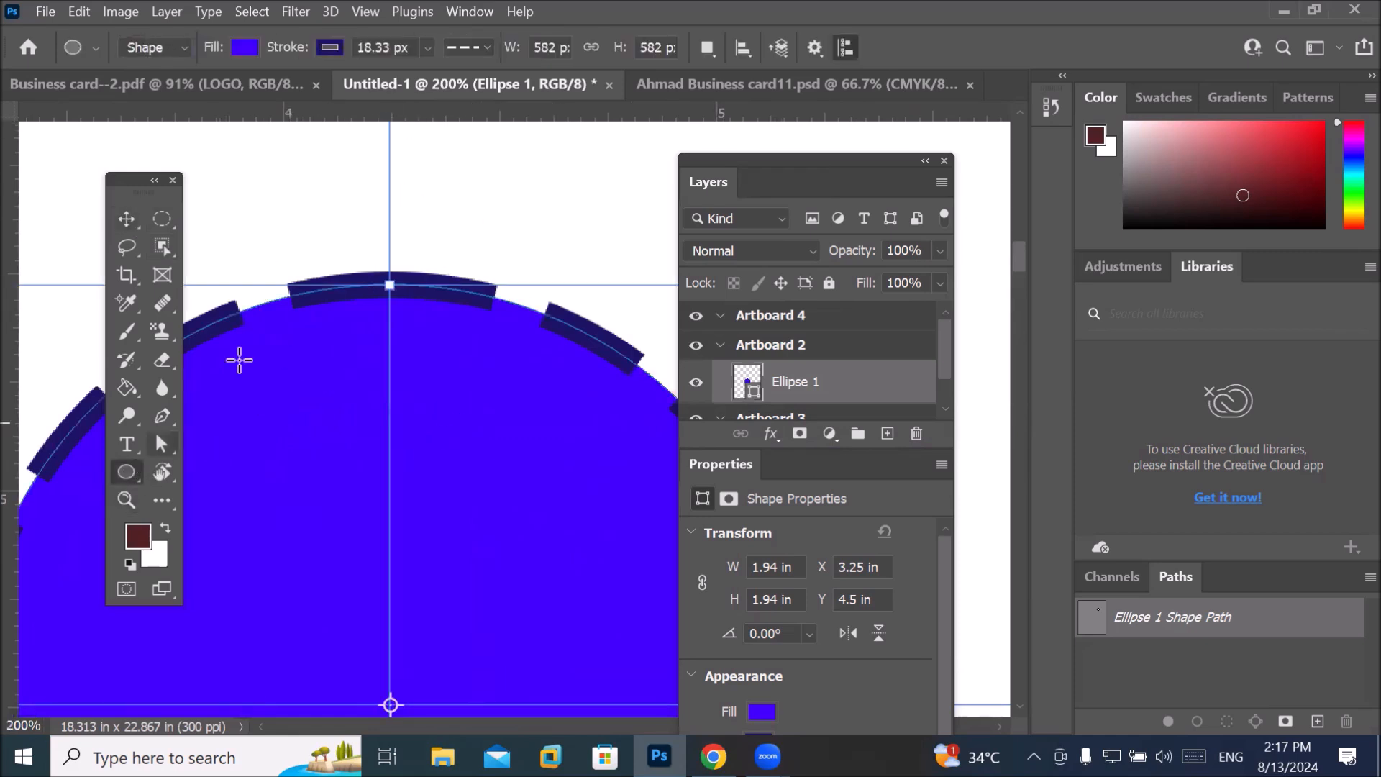
click(488, 46)
click(416, 279)
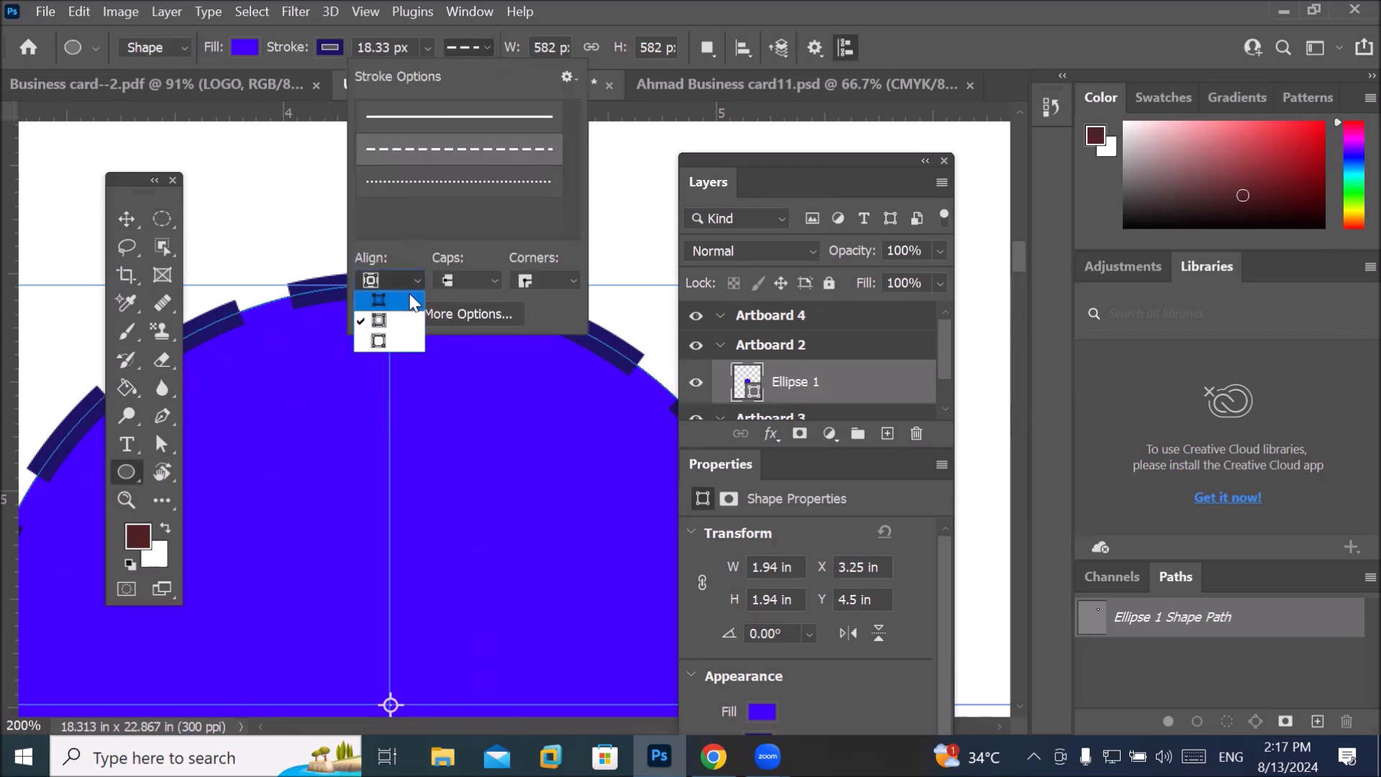
click(408, 295)
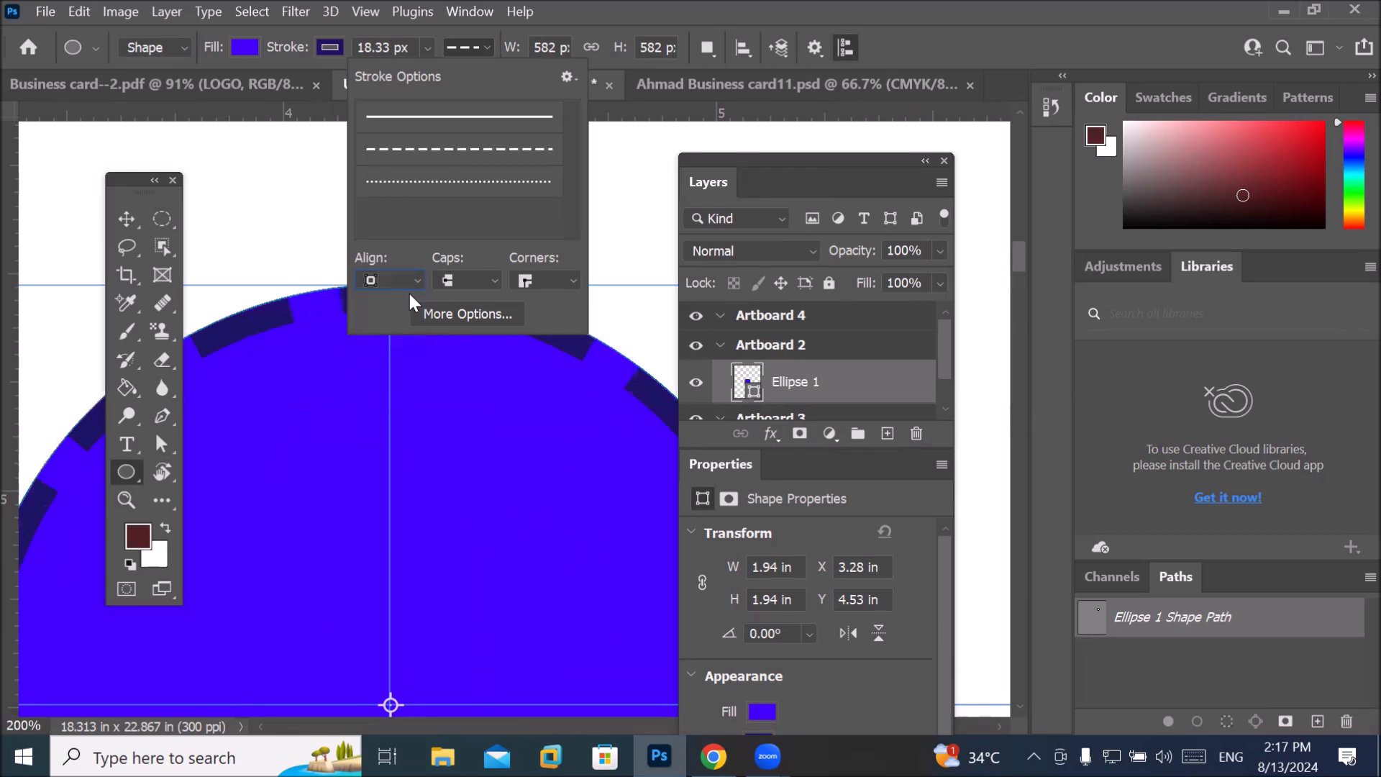
click(417, 280)
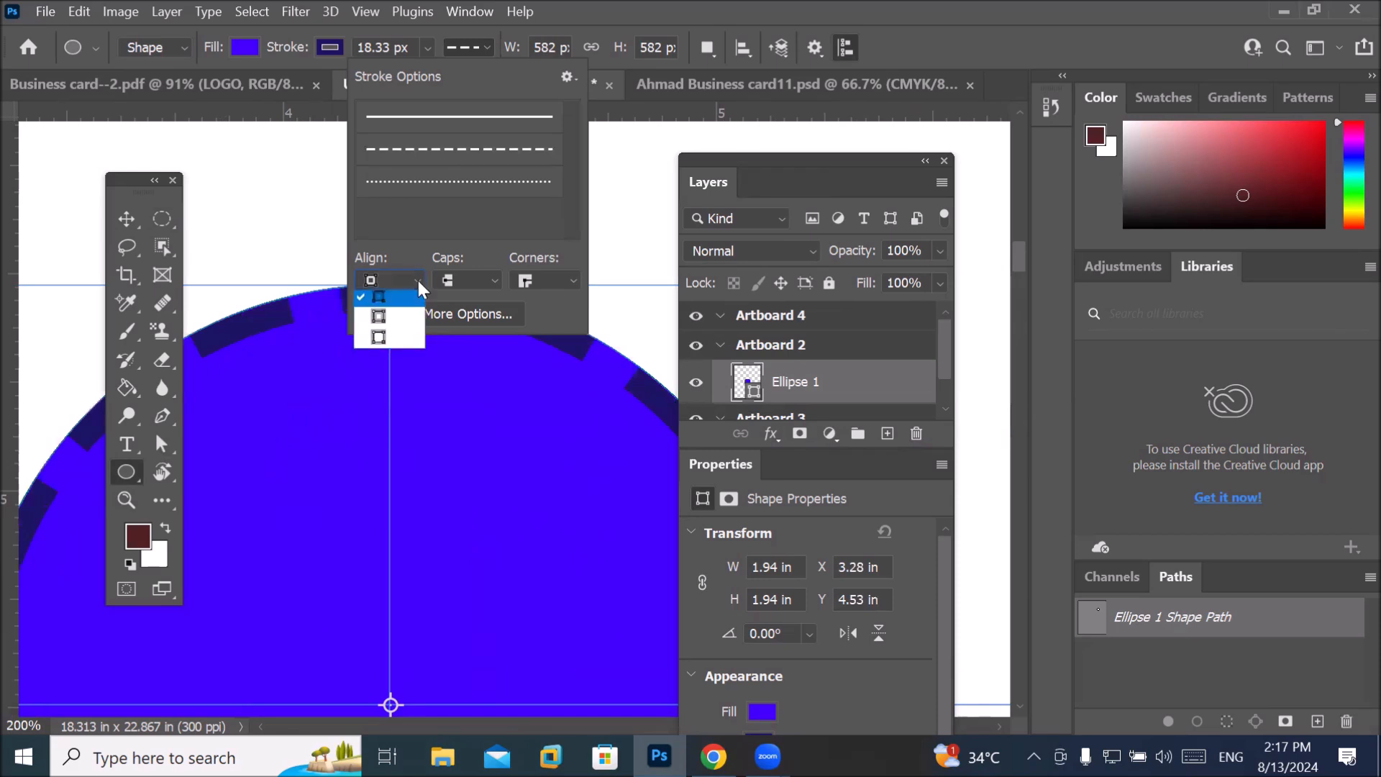
click(395, 335)
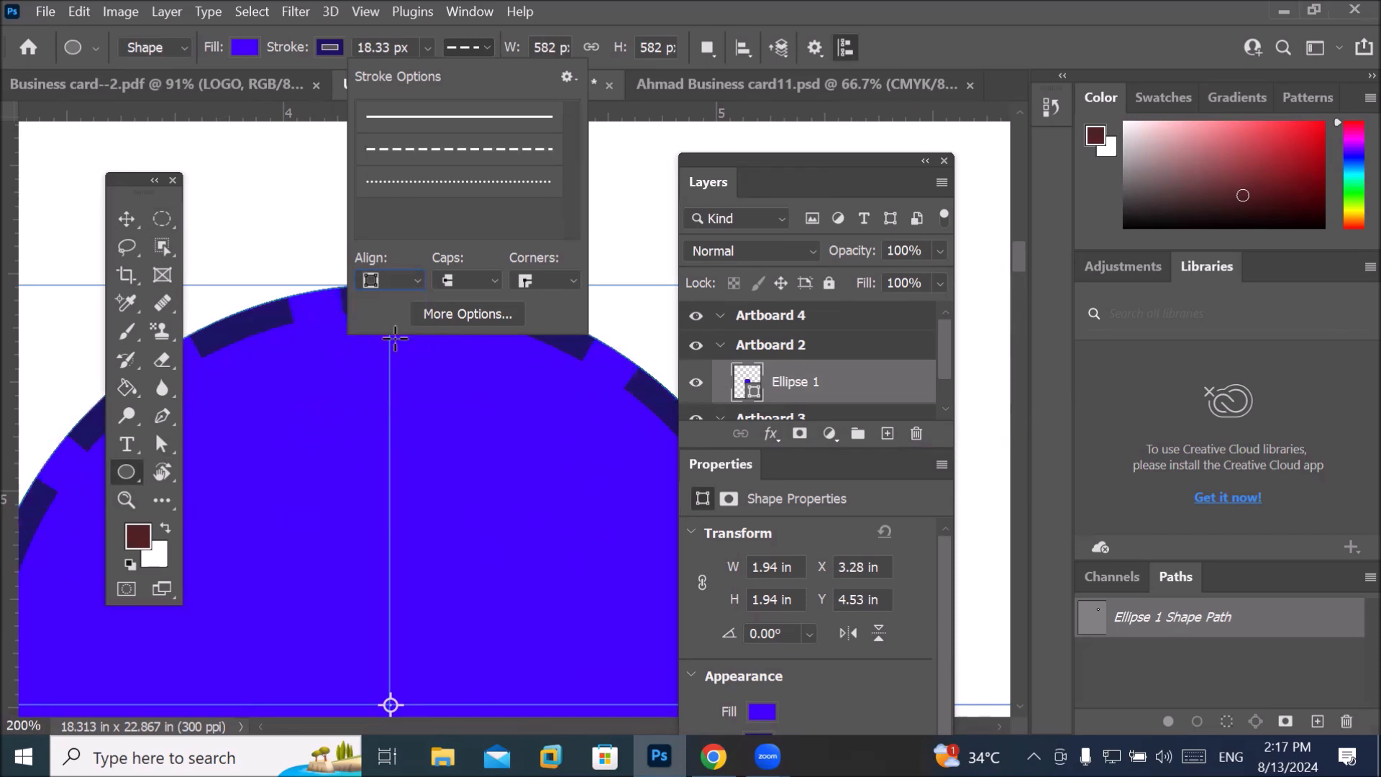
click(419, 276)
click(404, 315)
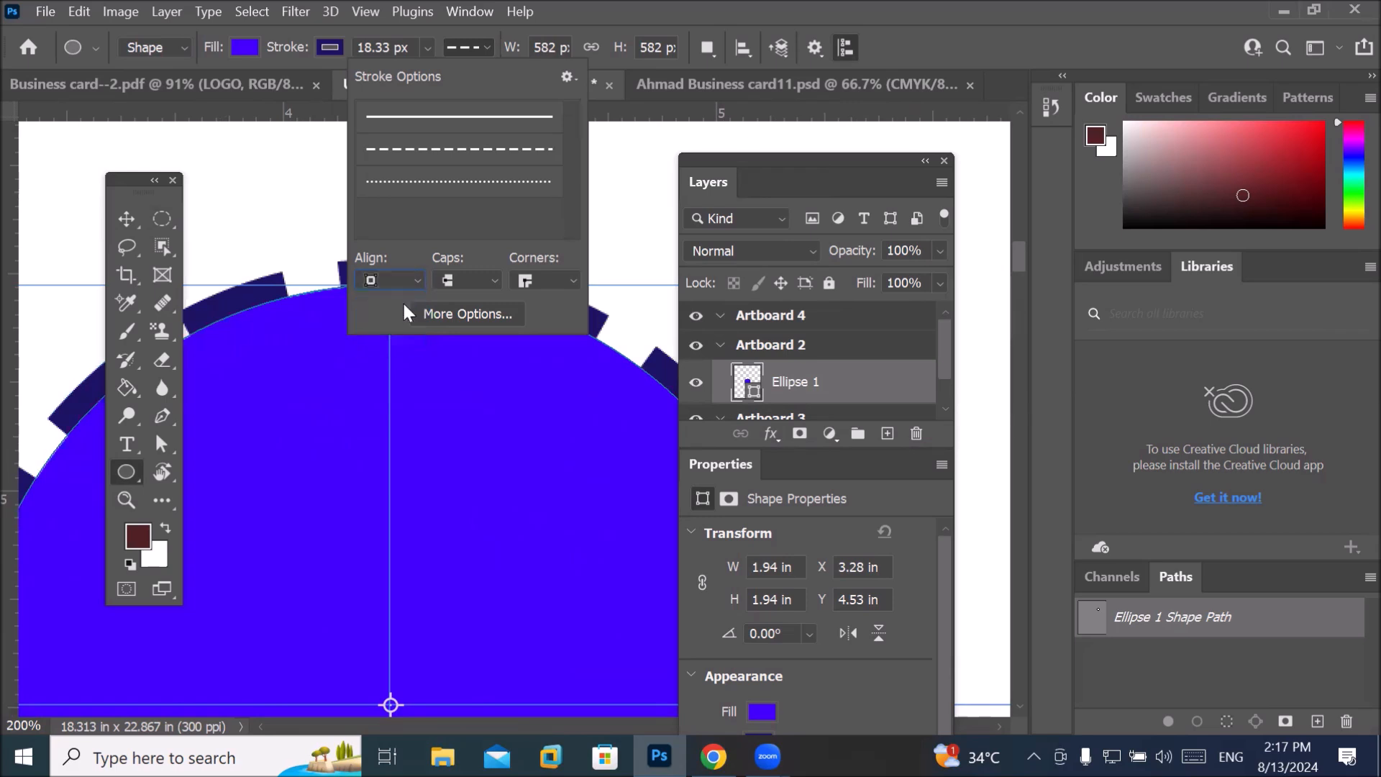
Open the detailed stroke settings for the circle and look through the alignment choices, keeping Inside.
click(486, 313)
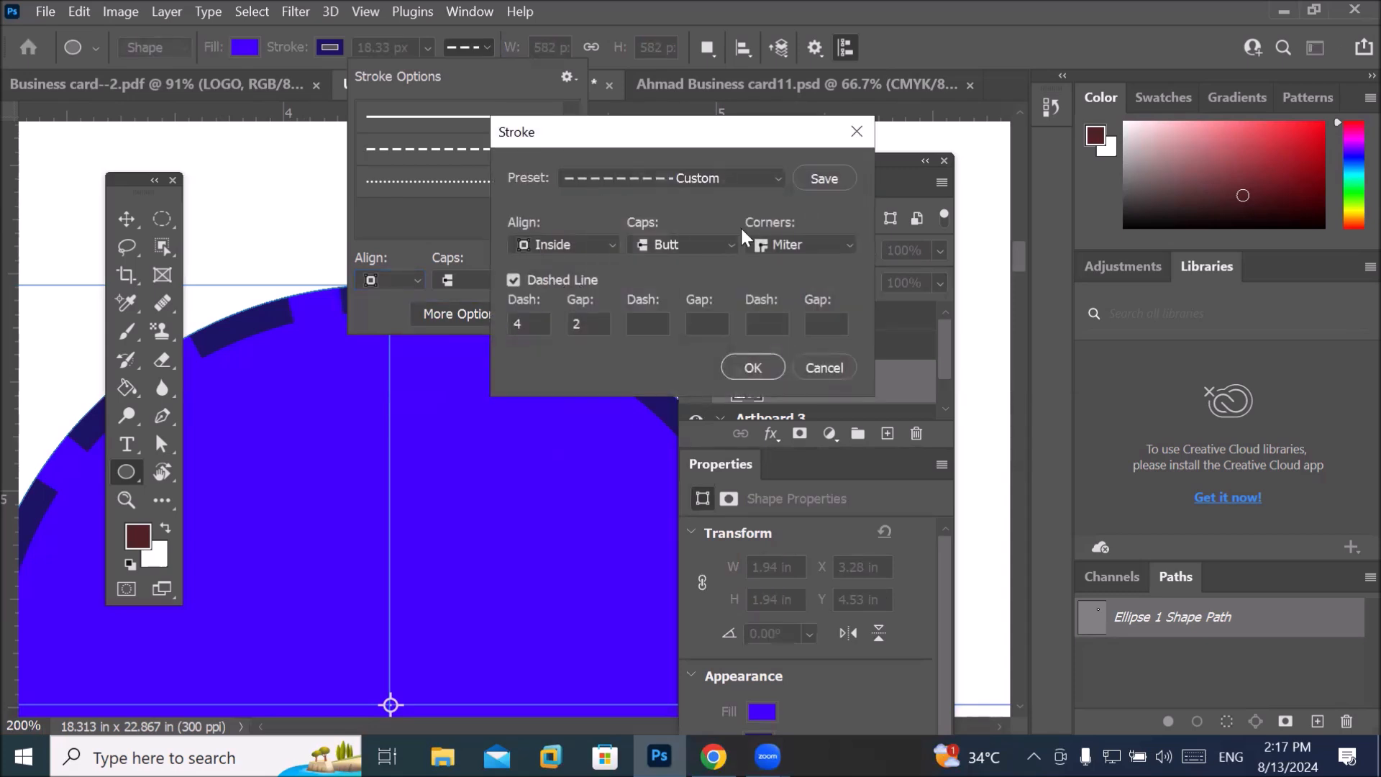
click(613, 245)
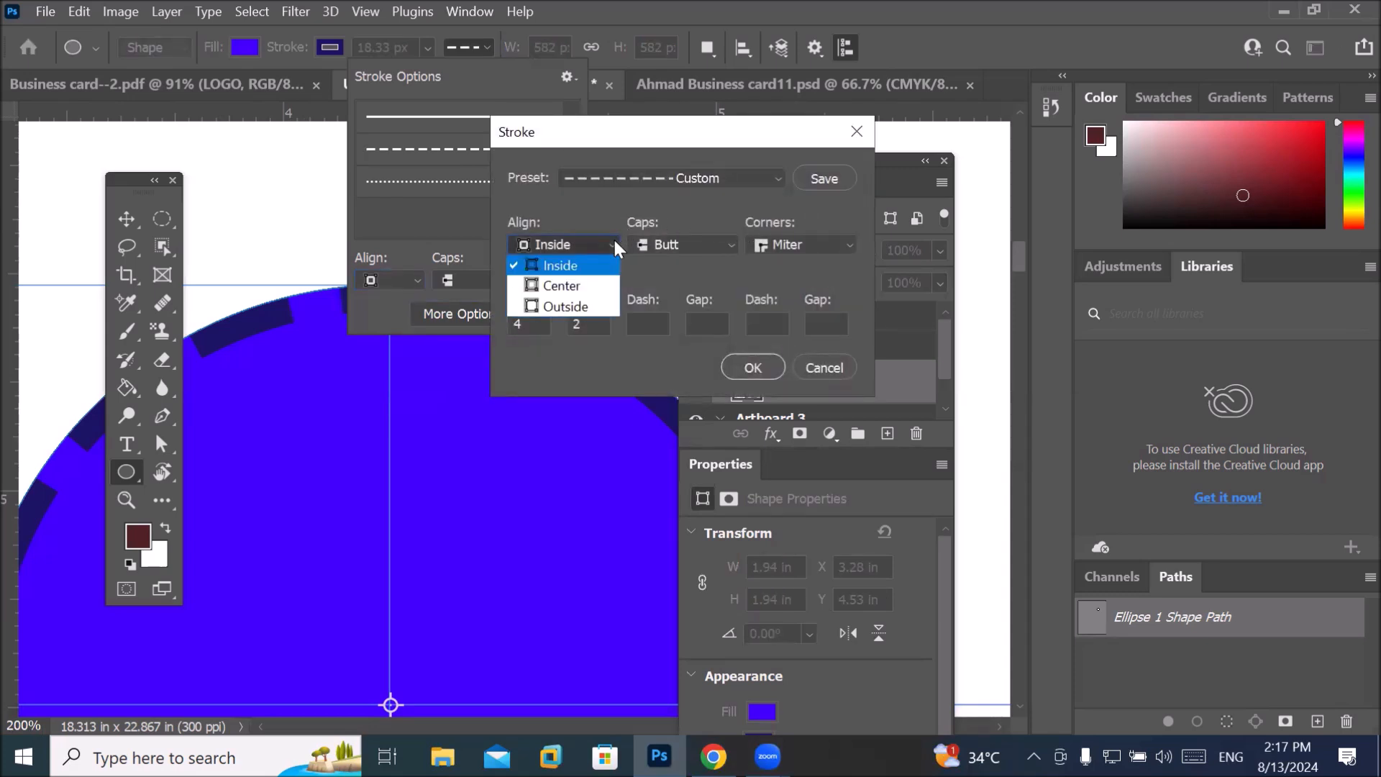
click(615, 245)
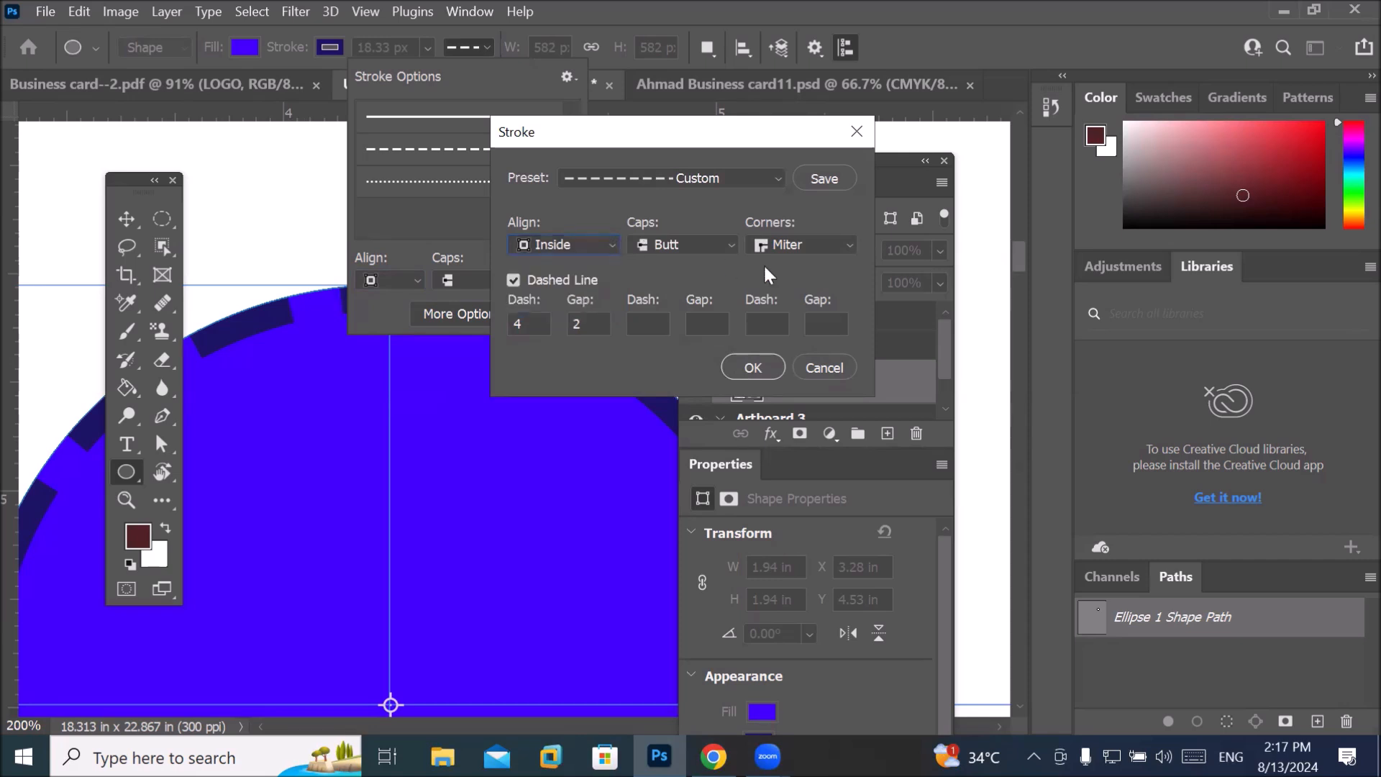
Try Round and Square caps on the circle's dashes and return the caps to Butt.
click(731, 240)
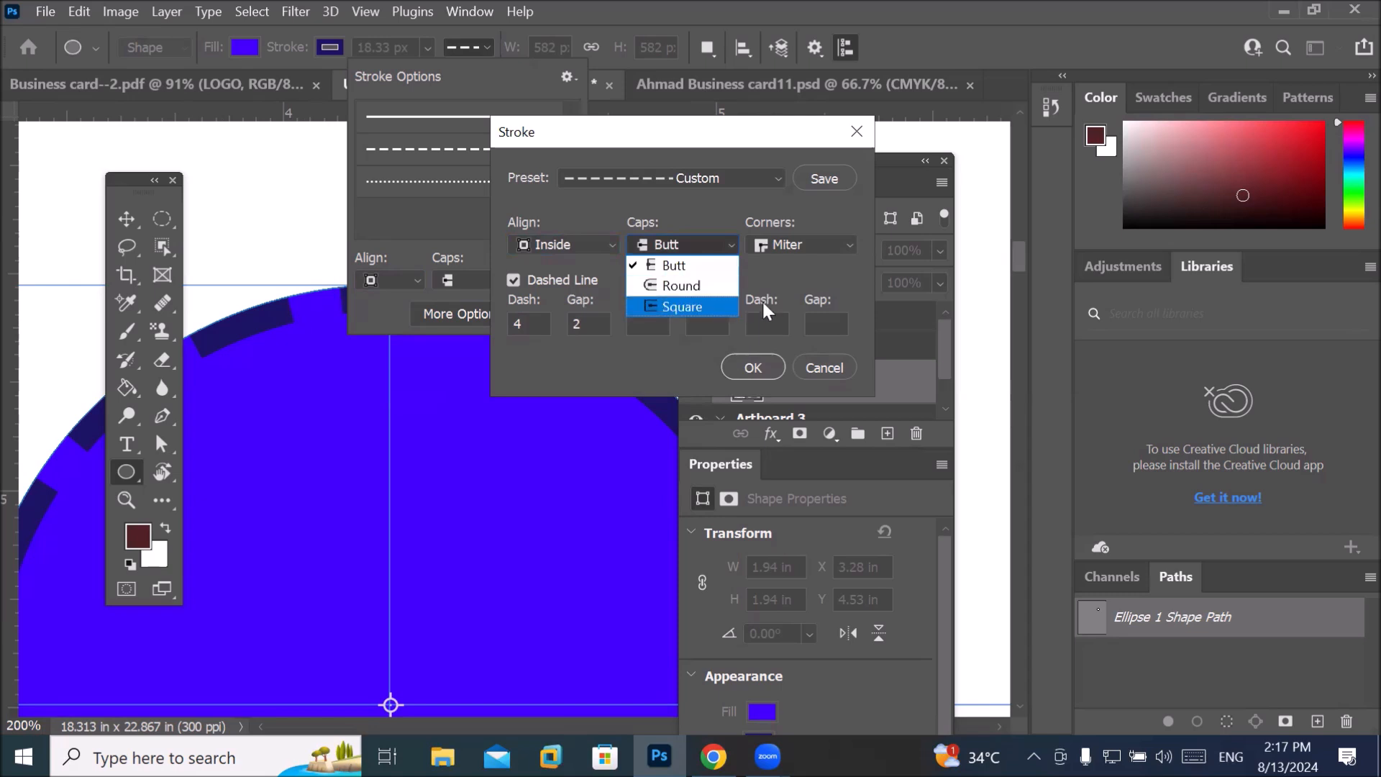
click(708, 288)
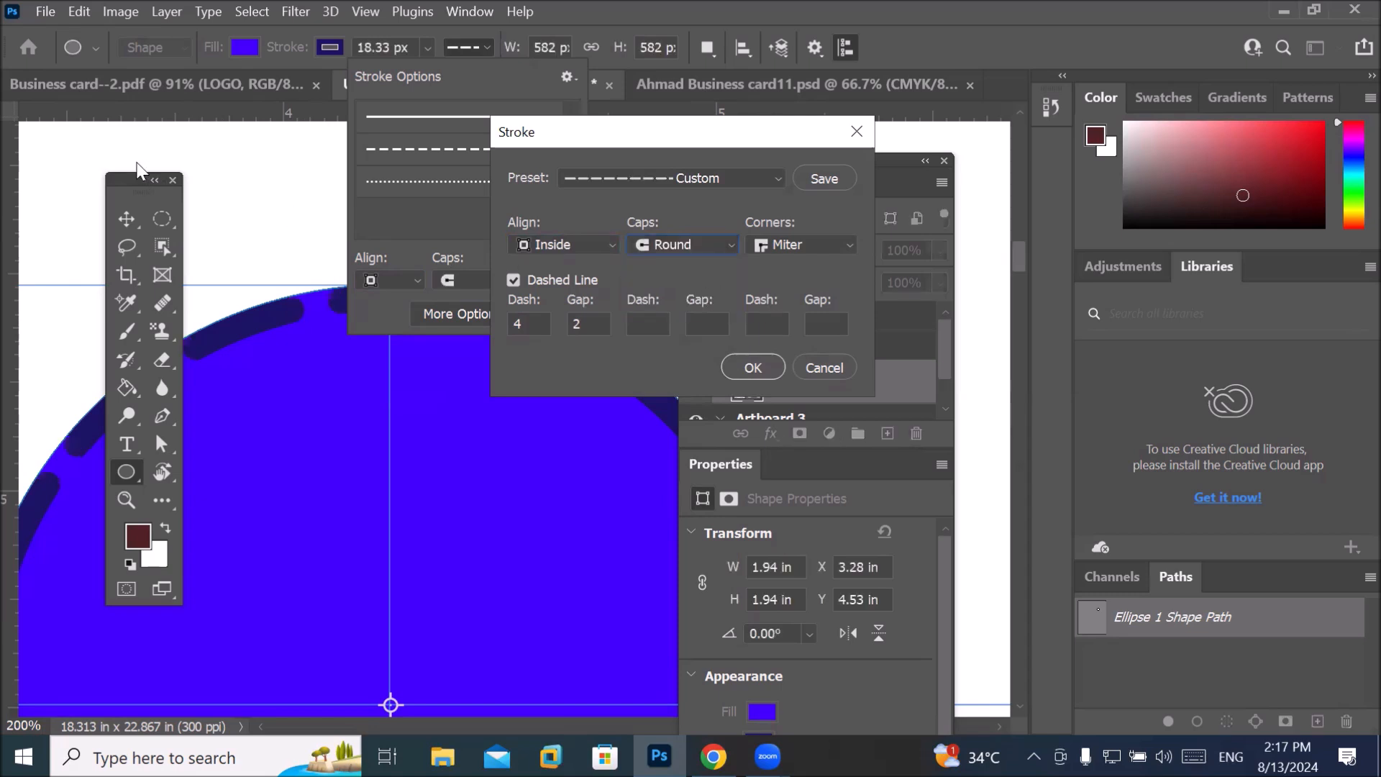
drag(120, 180, 80, 249)
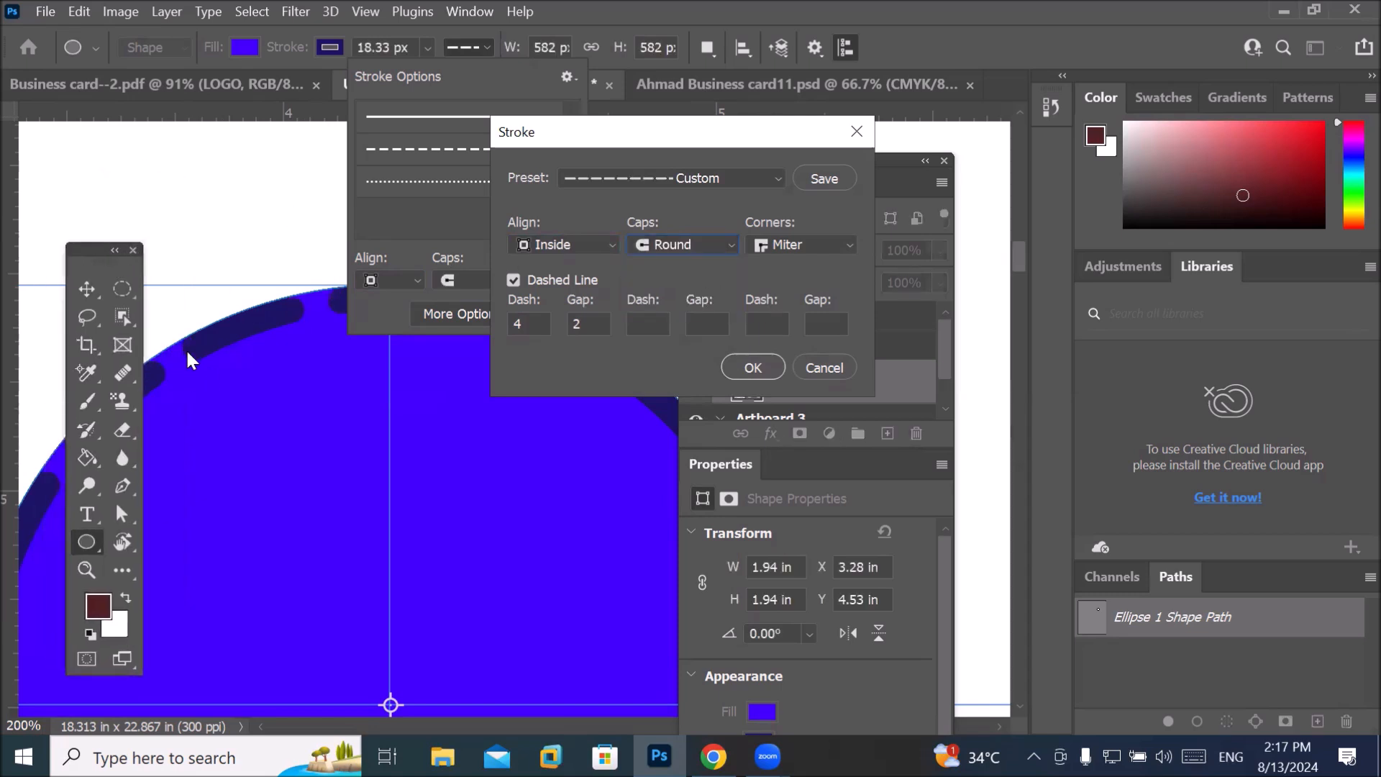
click(731, 247)
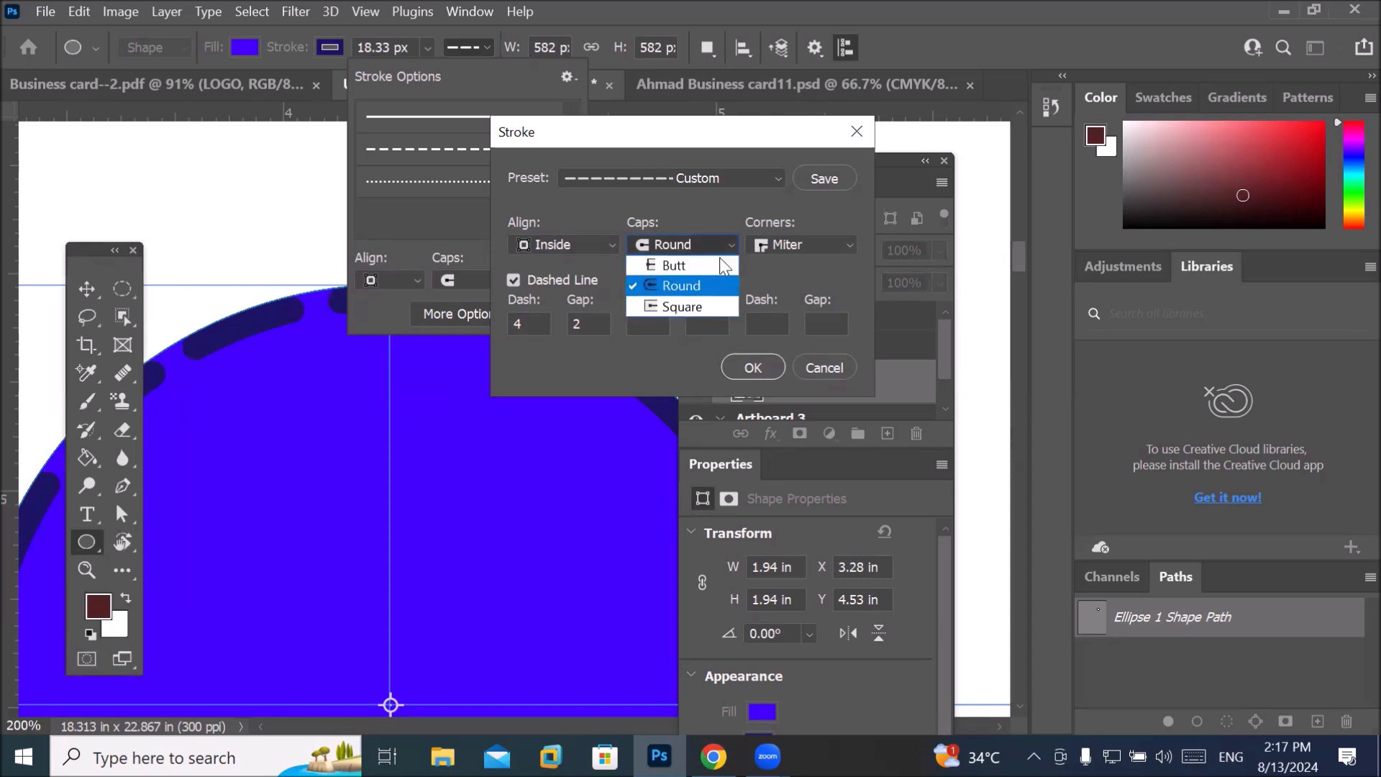
click(698, 308)
click(731, 248)
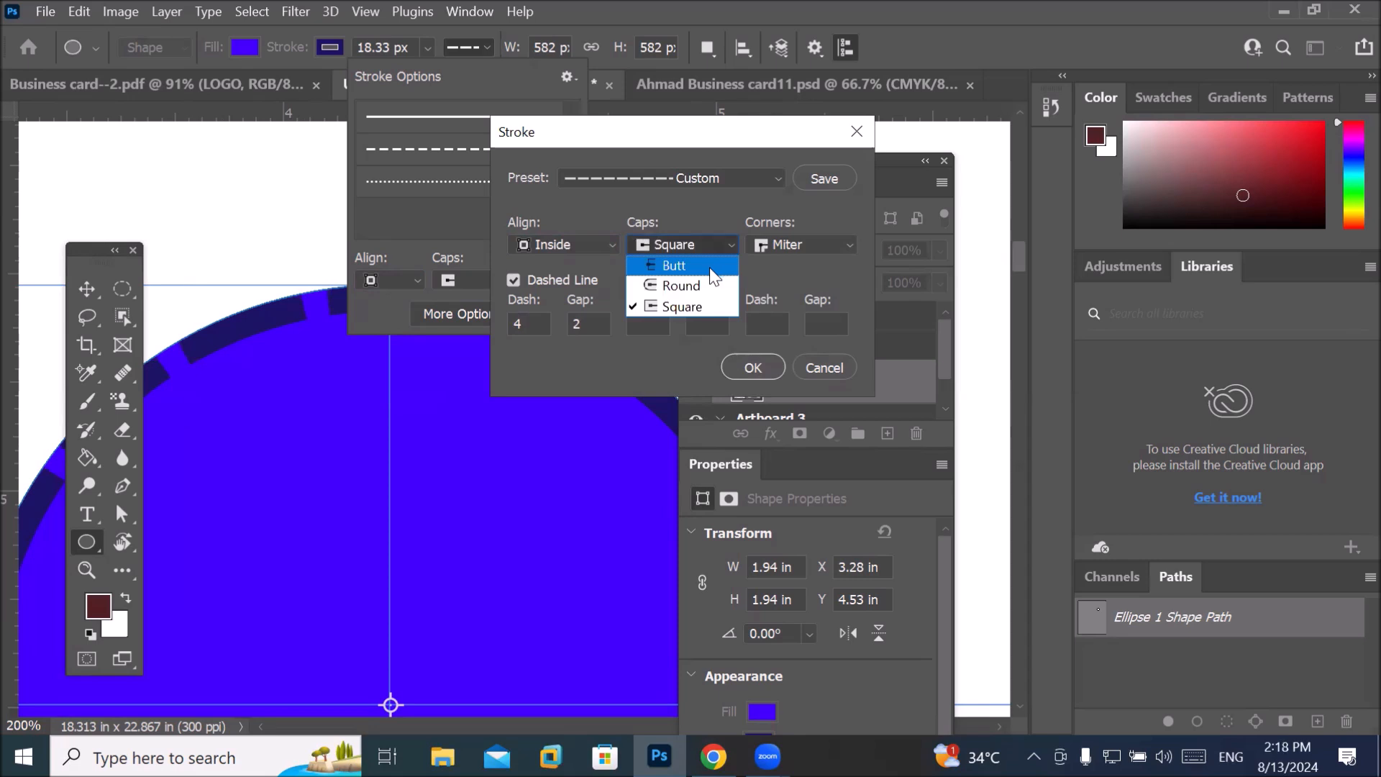
click(711, 270)
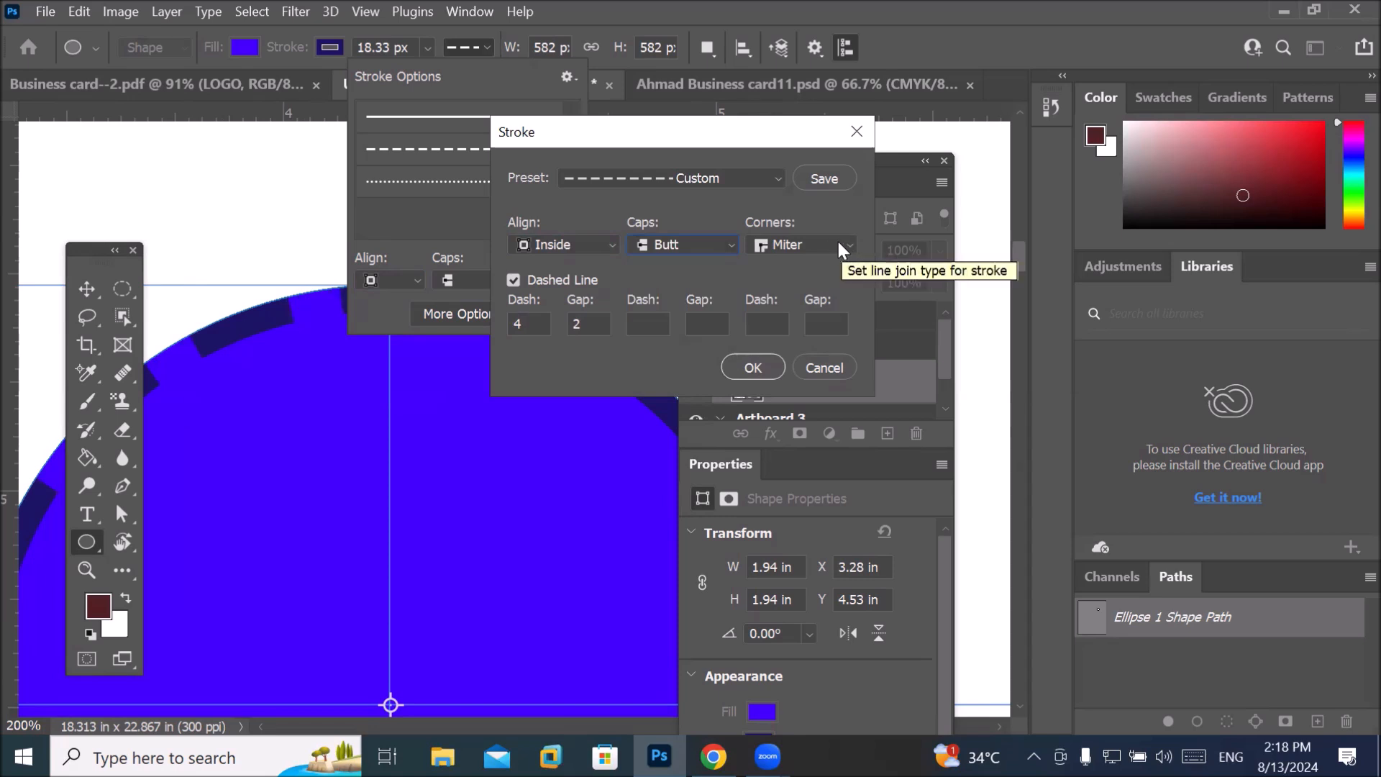
Try Round corners on the circle's dashed stroke and return the corners to Miter.
click(846, 247)
click(831, 287)
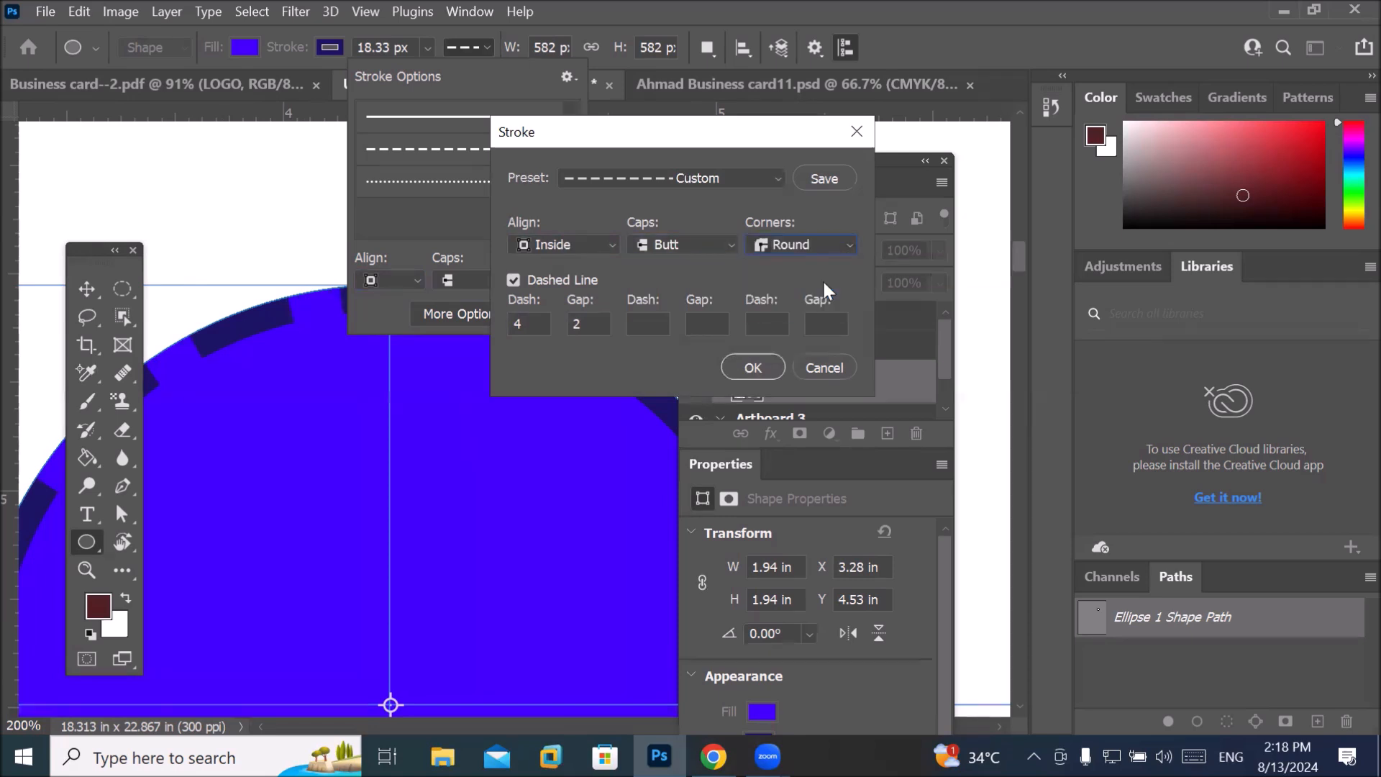
click(849, 247)
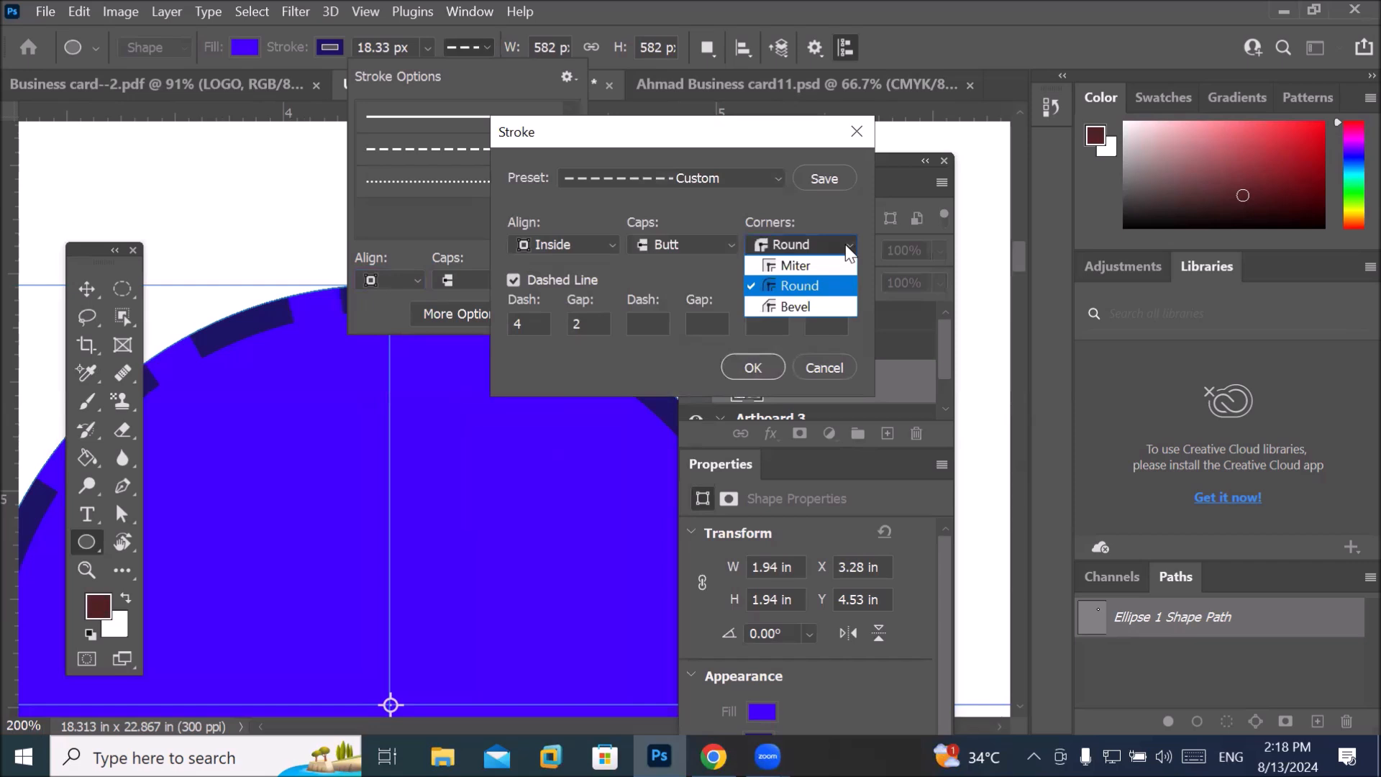
click(809, 266)
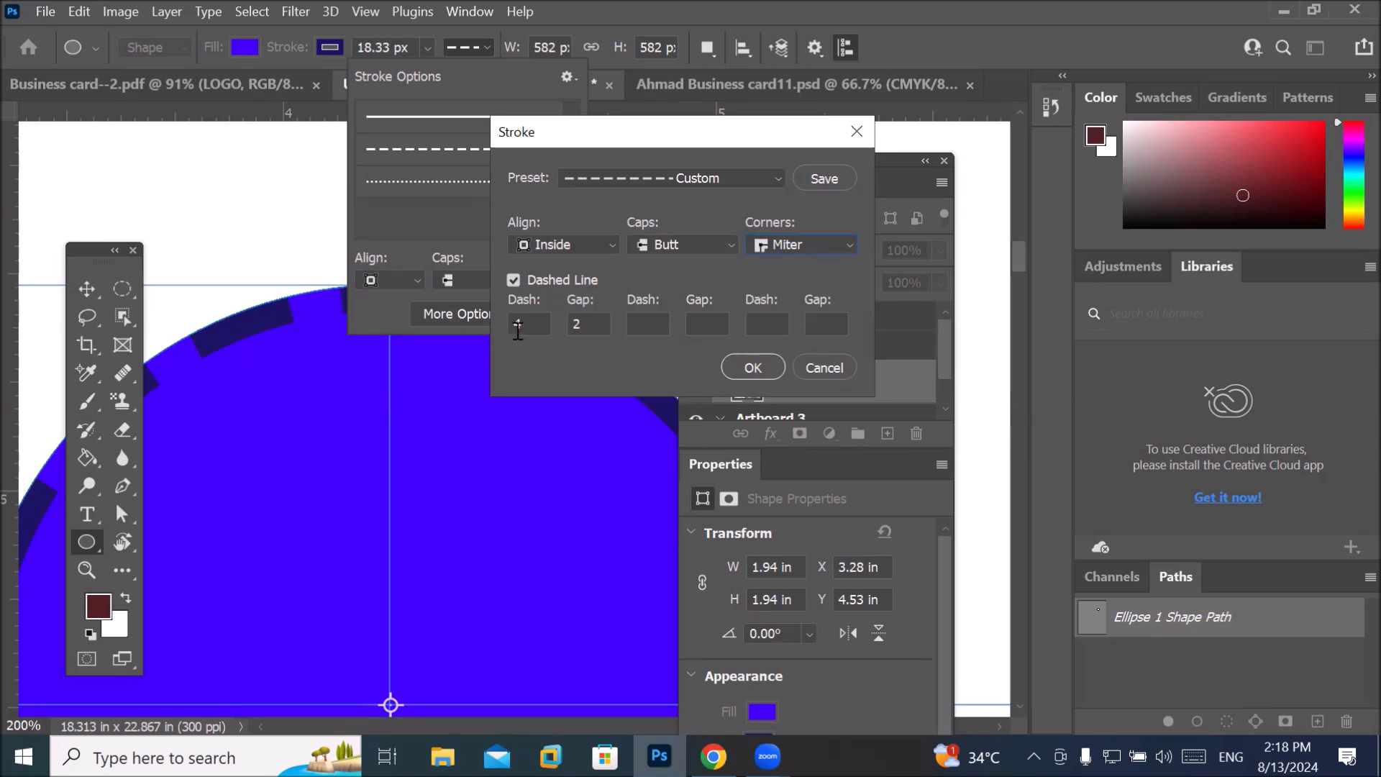
Set the circle's dashed line to a dash of 1 and a gap of 1, and apply the stroke settings.
drag(539, 318, 406, 329)
text(1)
key(Tab)
text(1)
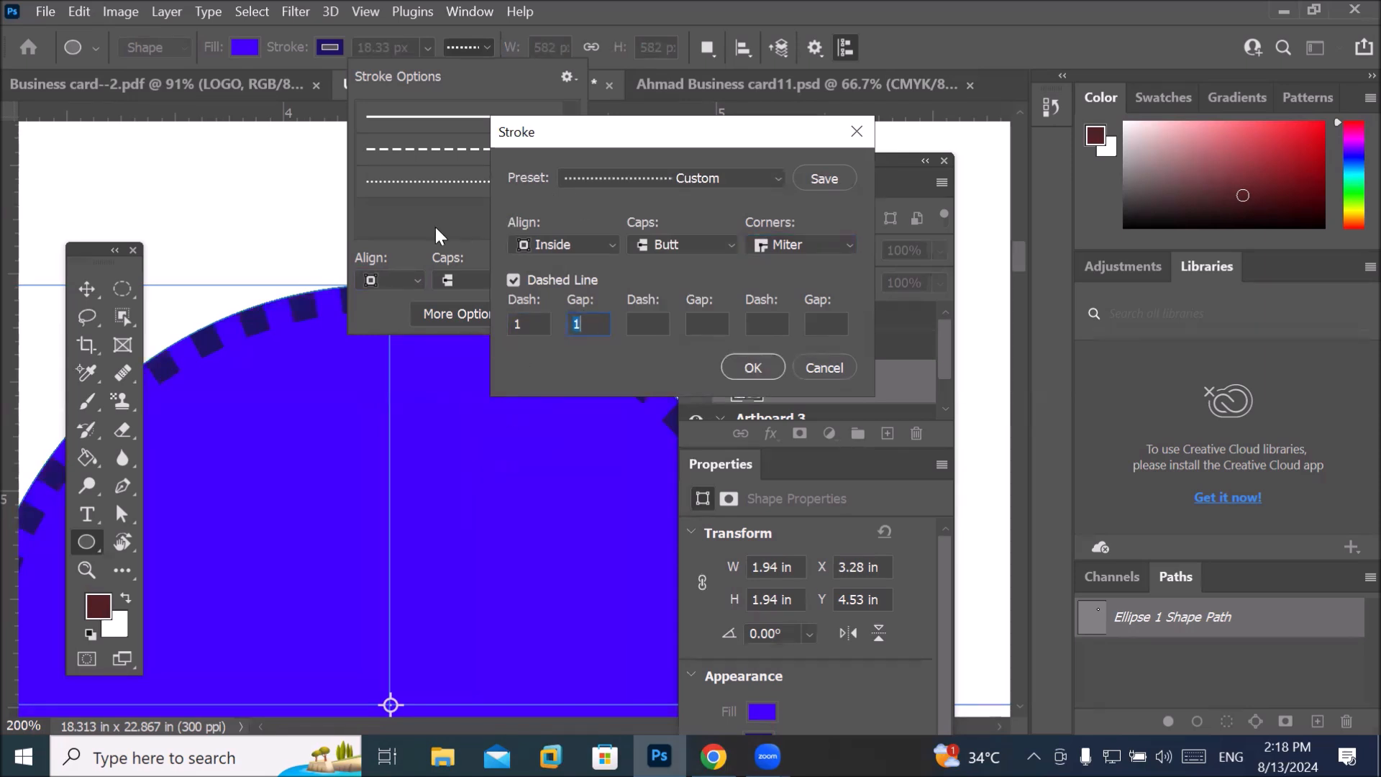
click(734, 363)
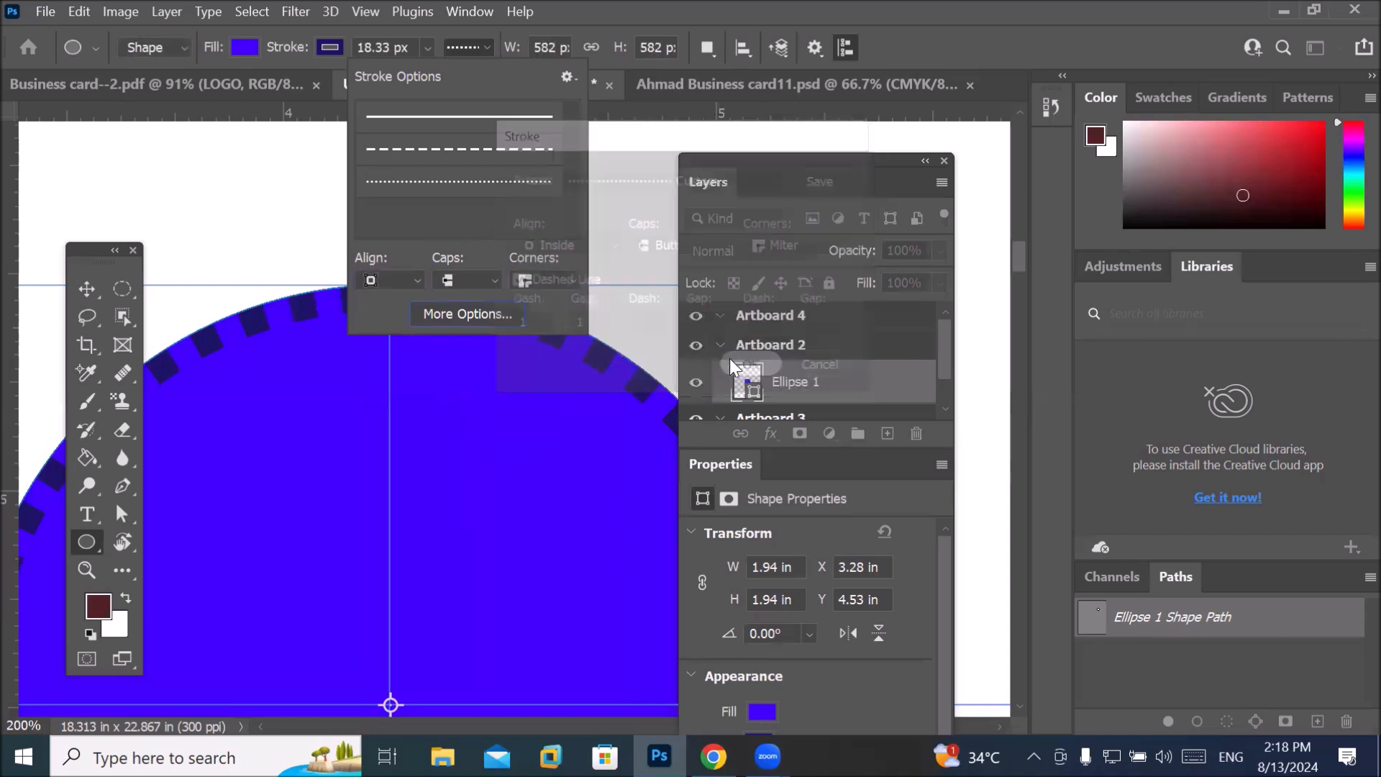
Try stroke widths of 135.67 px and 83.82 px on the circle and settle on 124.76 px.
scroll(348, 364, down, 3)
scroll(370, 422, down, 1)
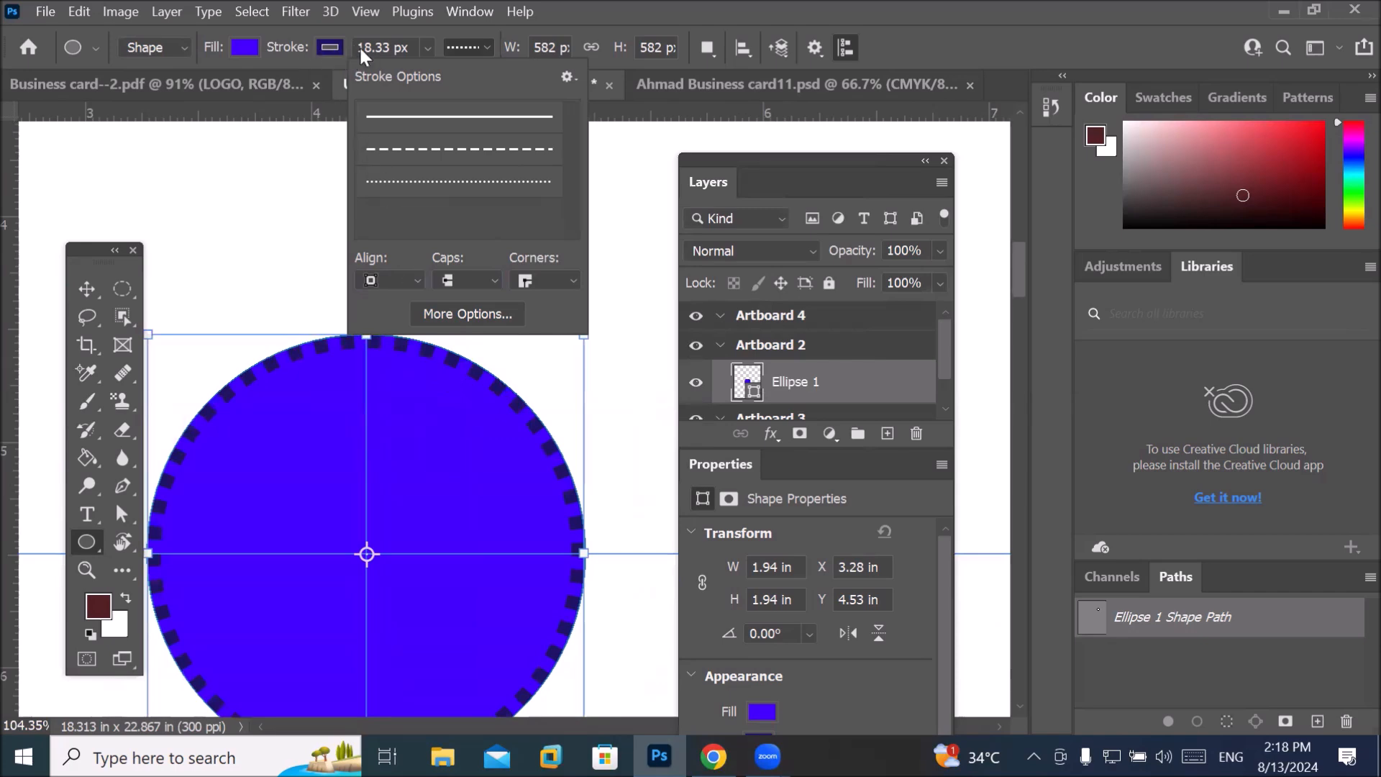
click(424, 48)
drag(435, 76, 485, 75)
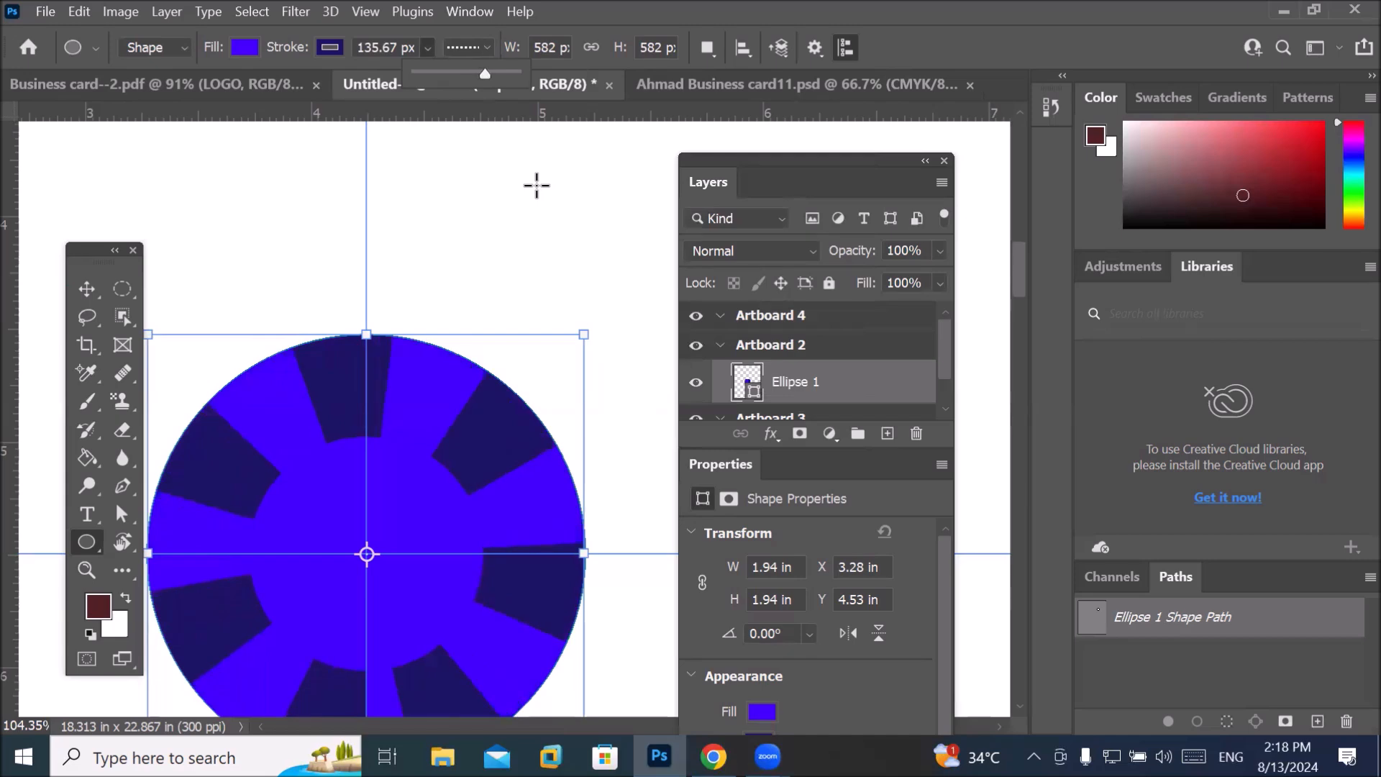
click(433, 73)
click(464, 72)
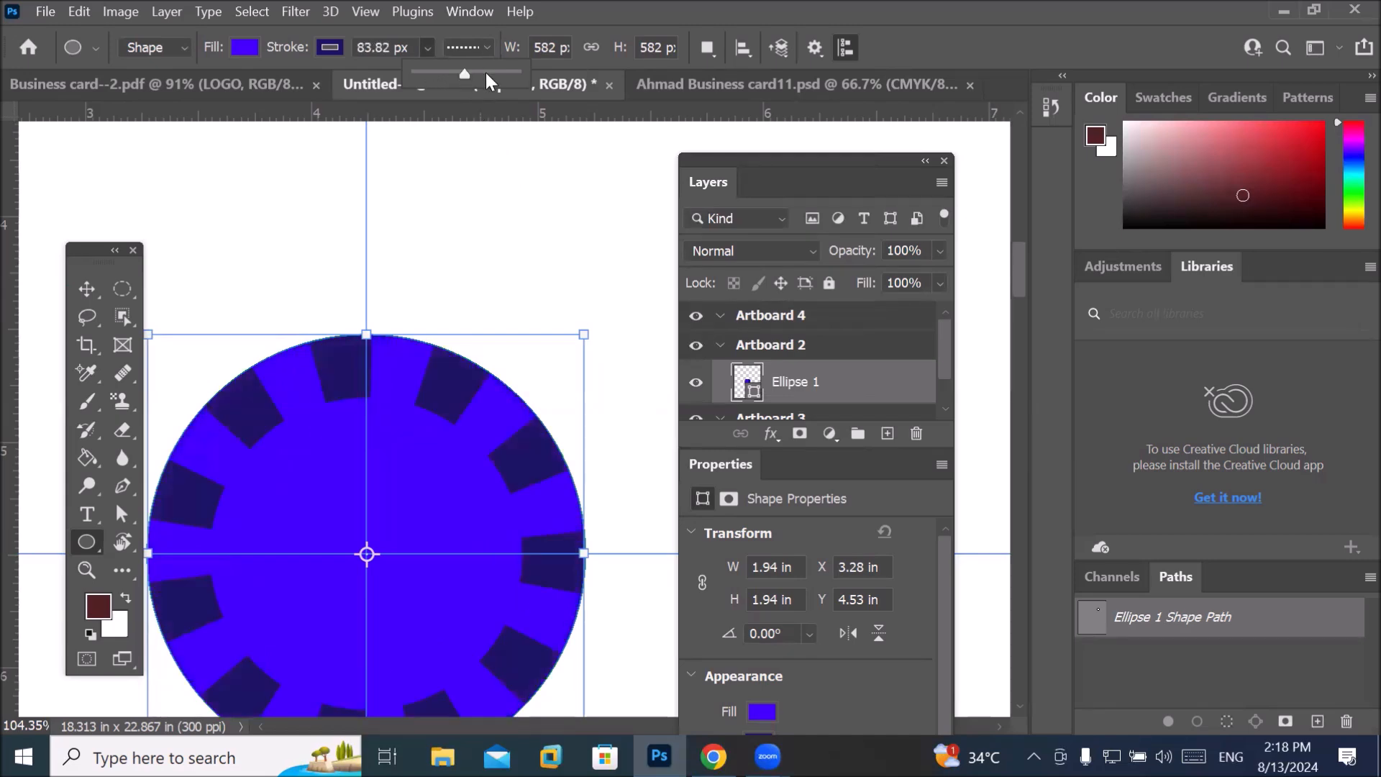
click(481, 71)
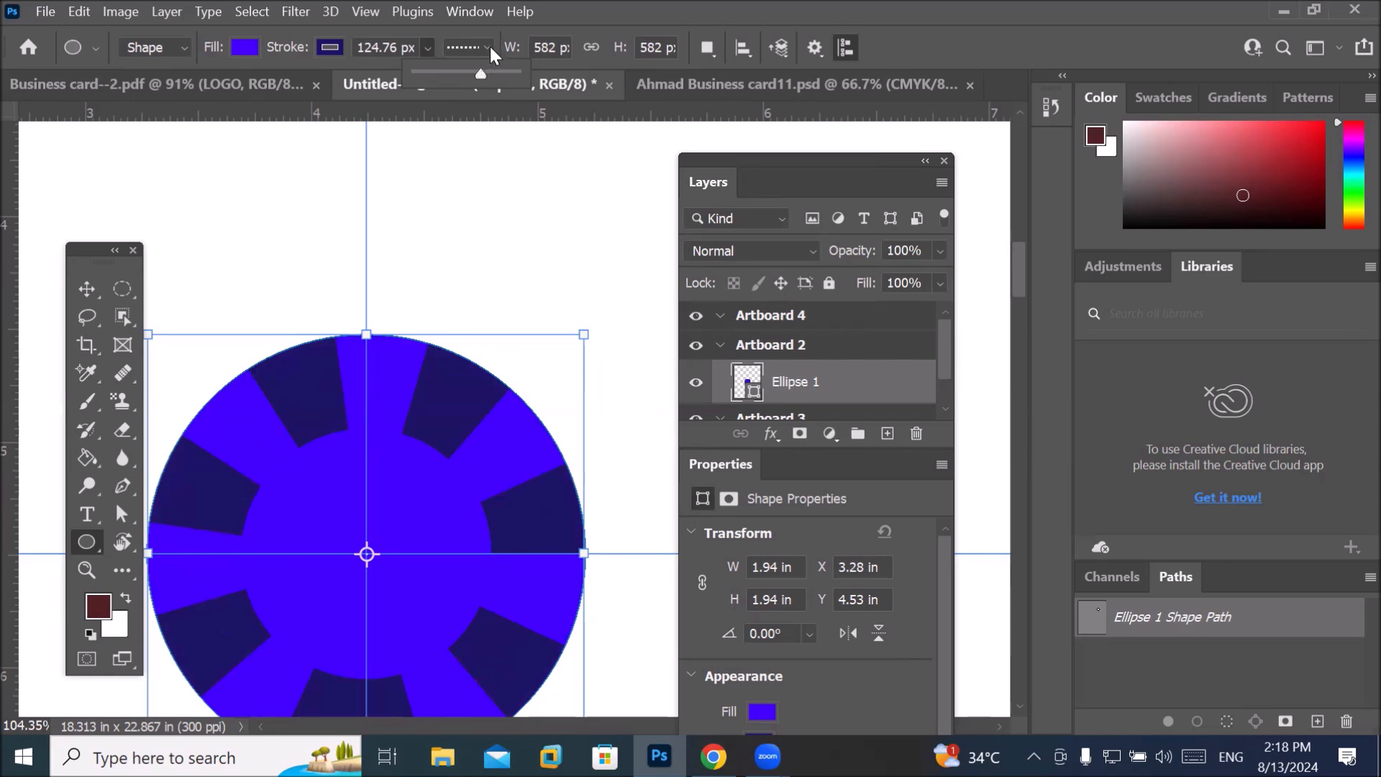
Align the circle's dashed stroke to the outside of its path.
click(488, 46)
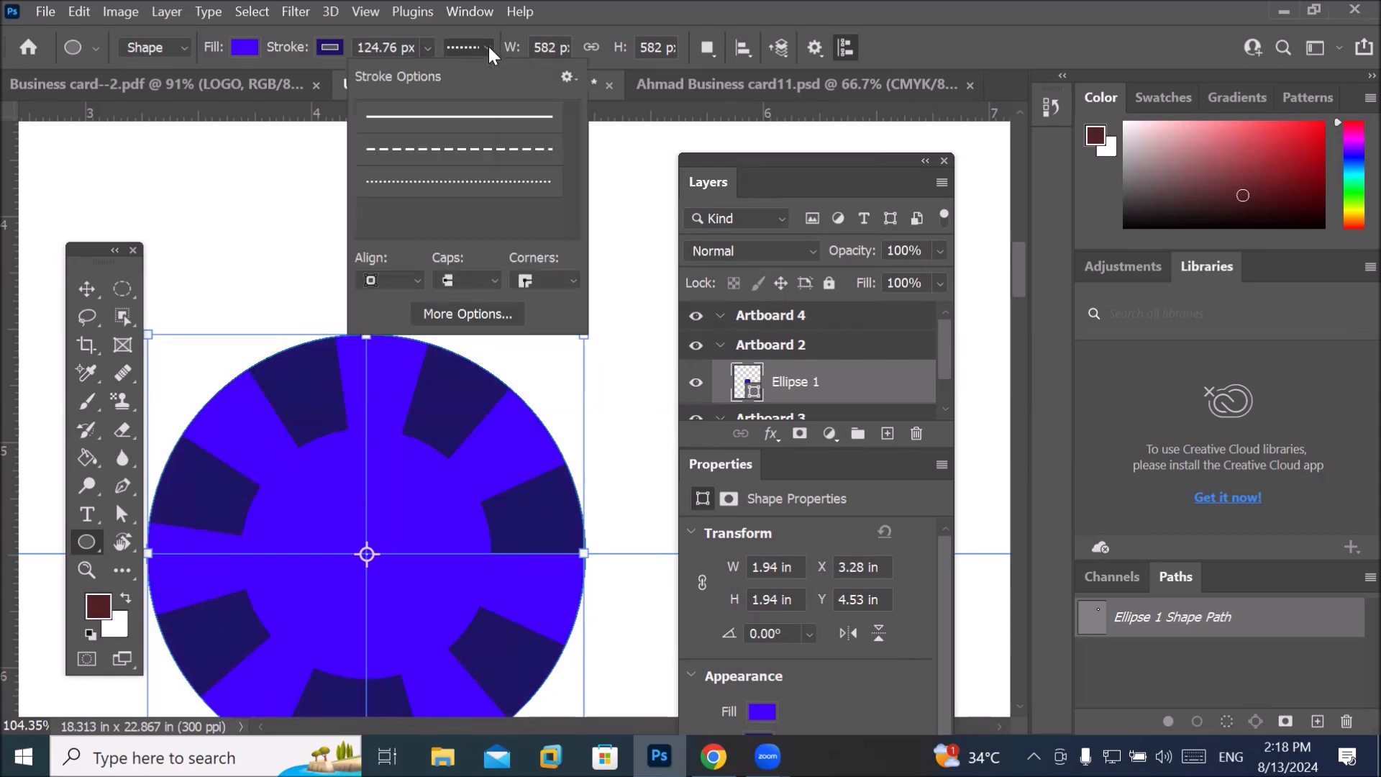
click(420, 285)
click(397, 335)
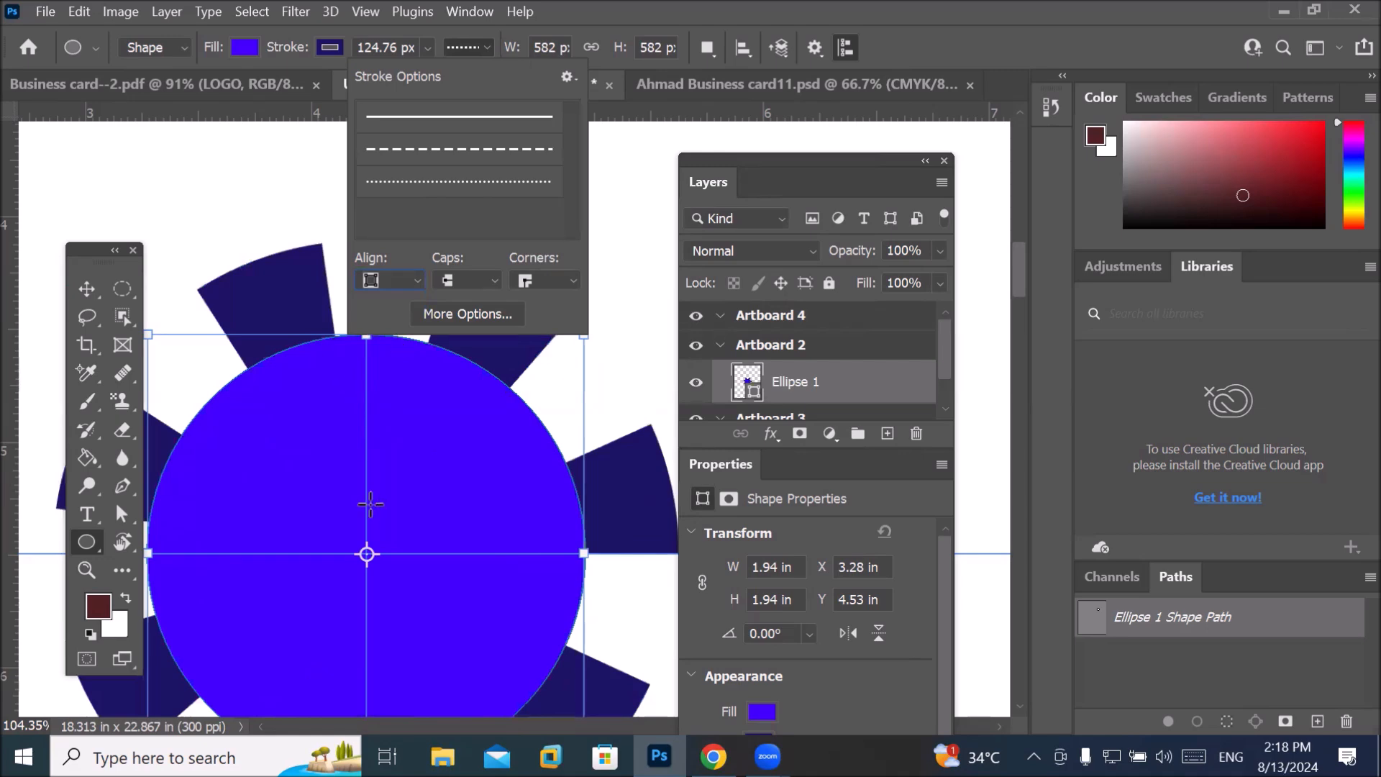
click(87, 287)
click(86, 288)
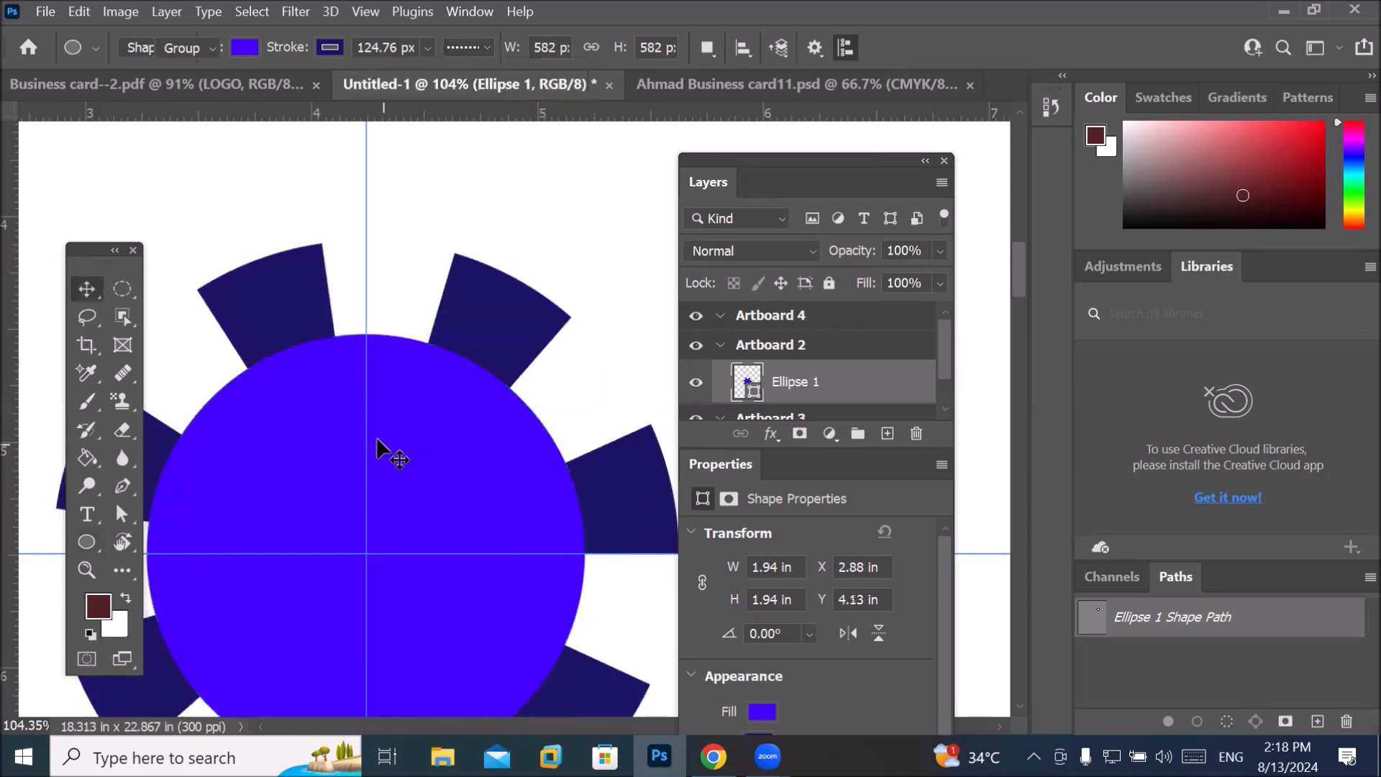
scroll(377, 438, down, 5)
scroll(360, 423, down, 1)
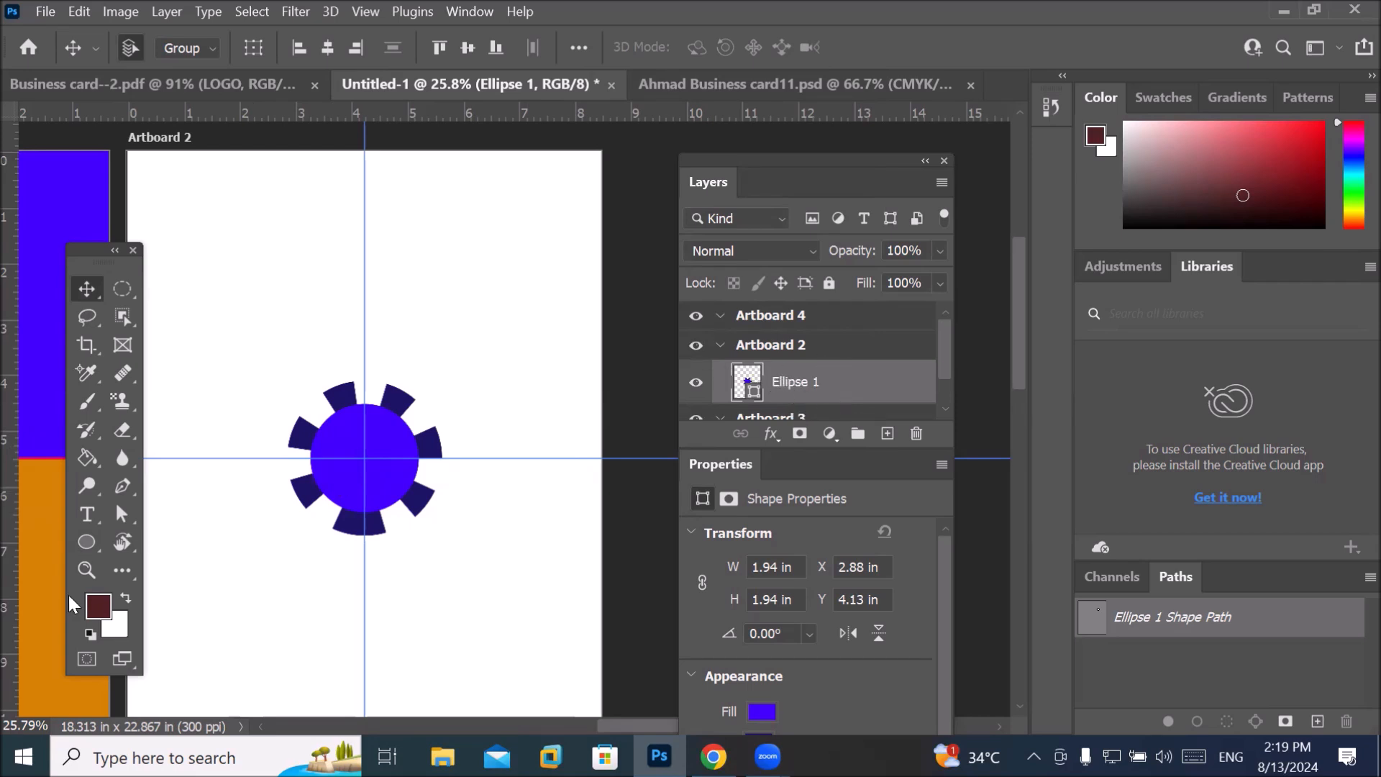
Deselect the circle, start a new ellipse at the guides' intersection, and switch its width and height units to inches.
click(86, 542)
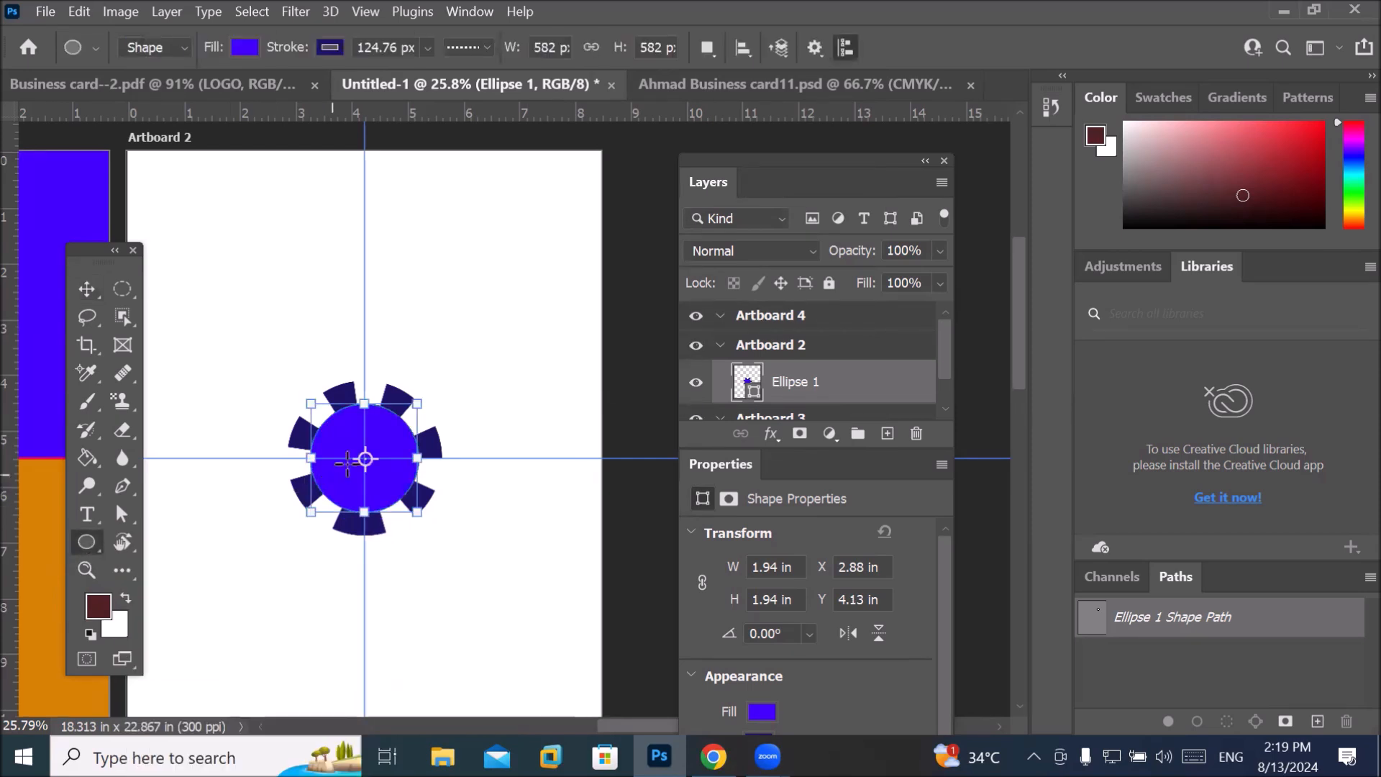
scroll(363, 466, up, 2)
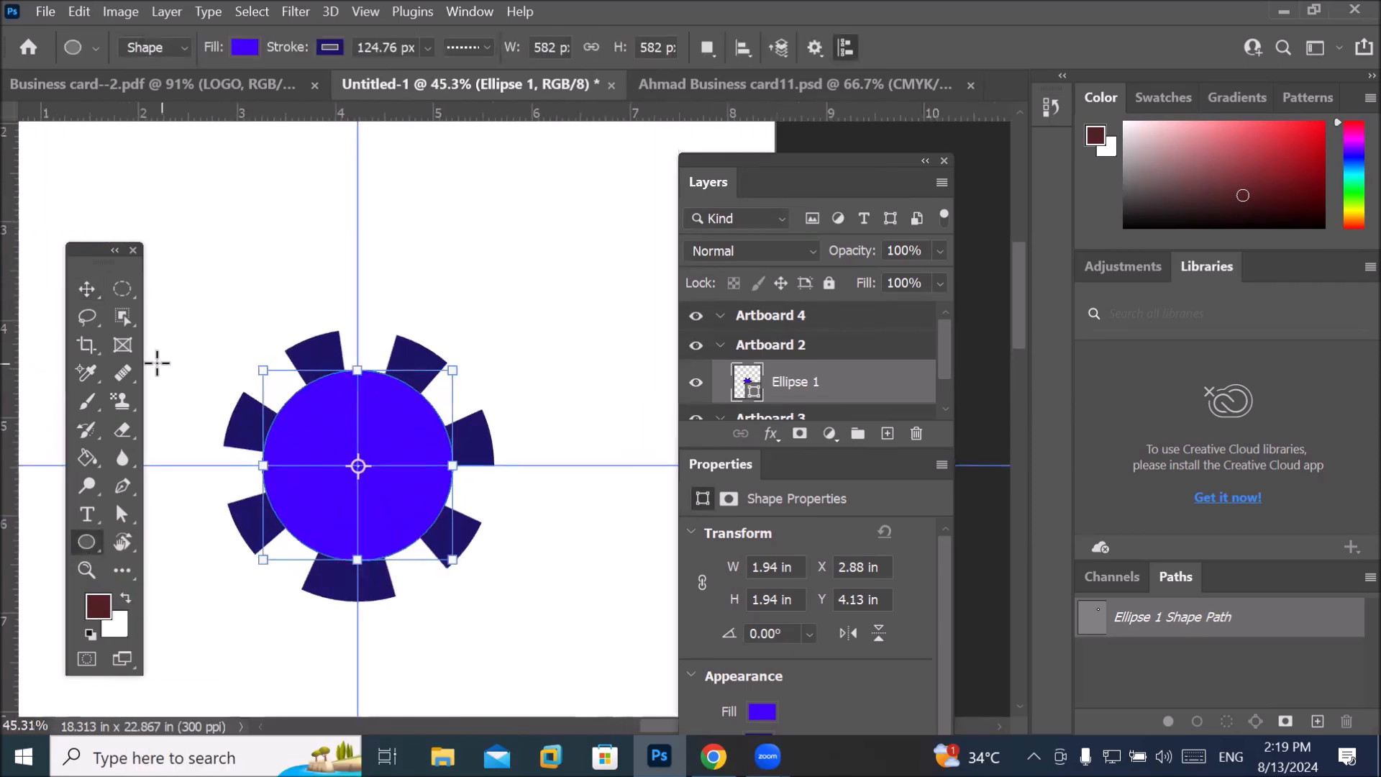
click(86, 289)
click(550, 313)
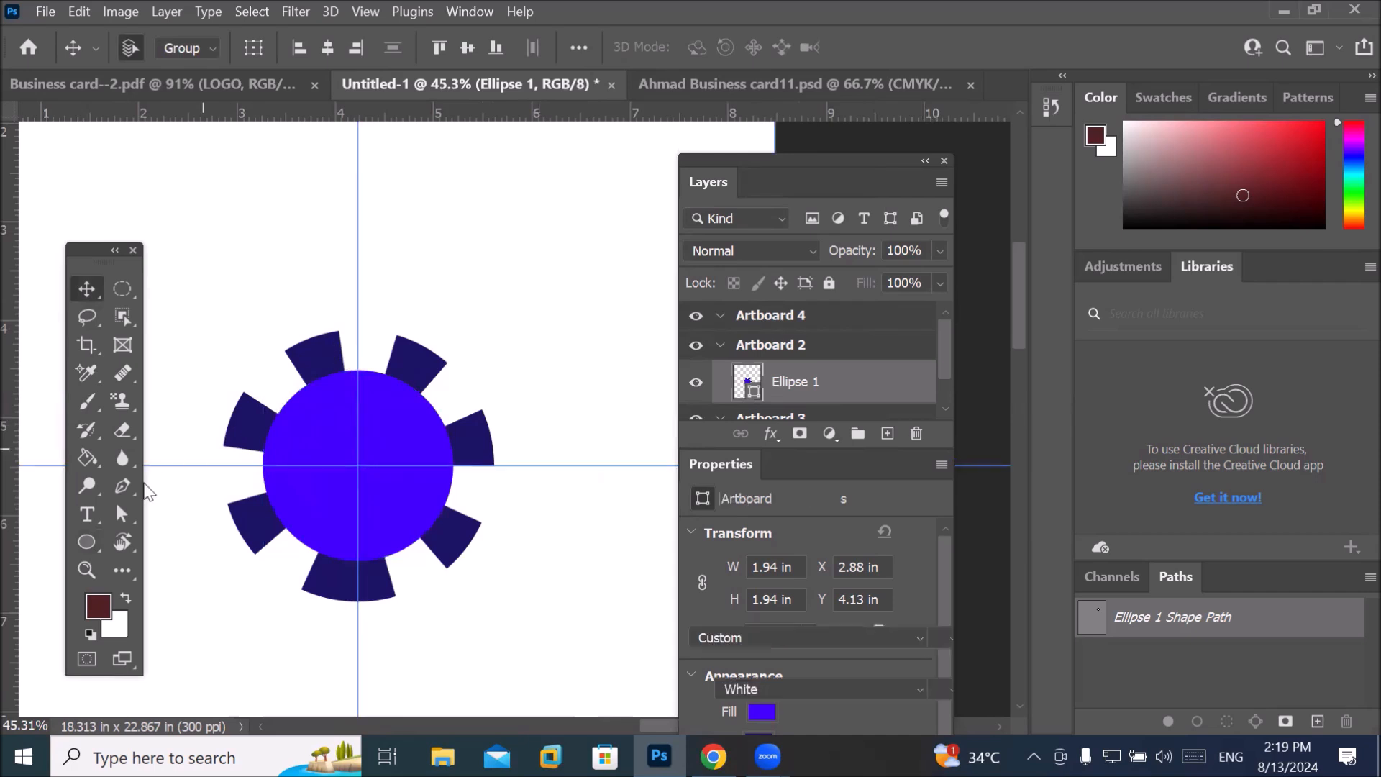
click(85, 541)
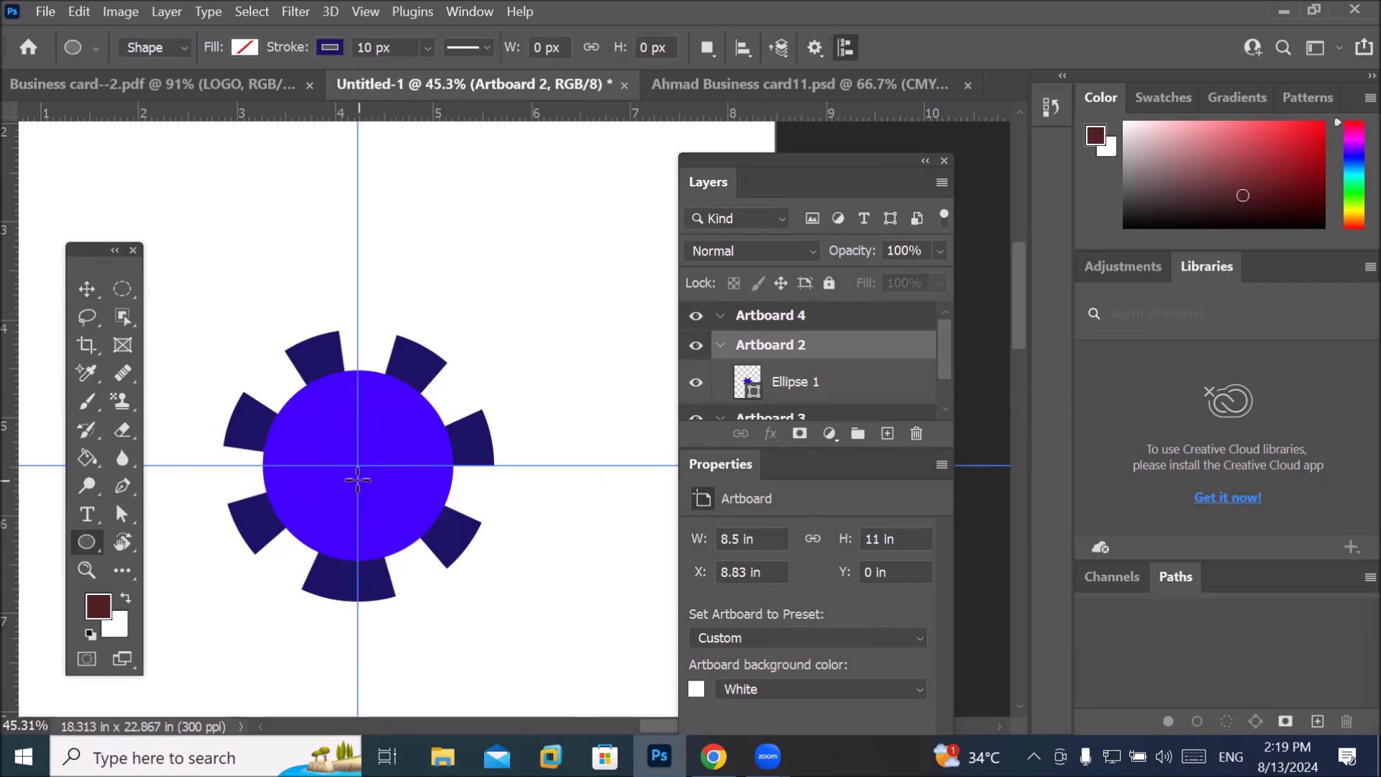
click(357, 465)
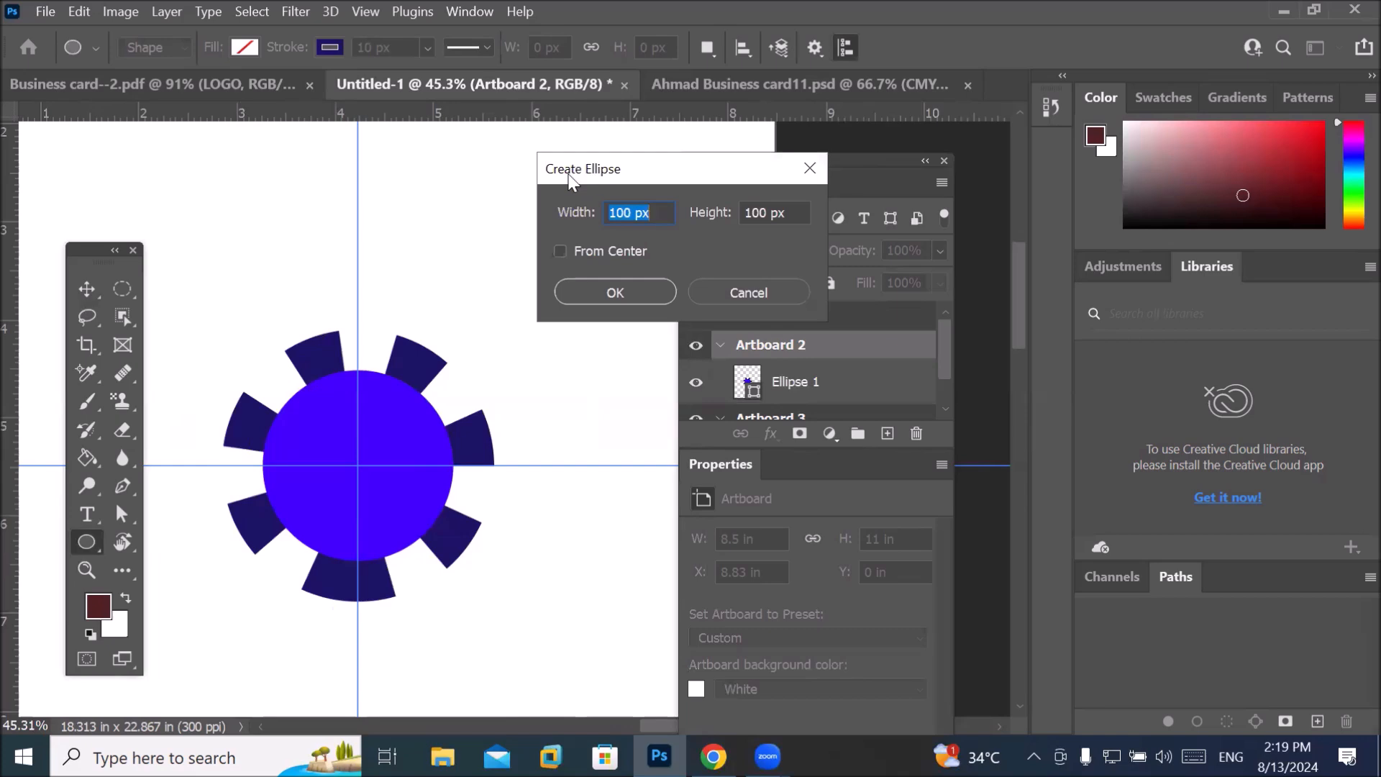
drag(568, 175, 292, 173)
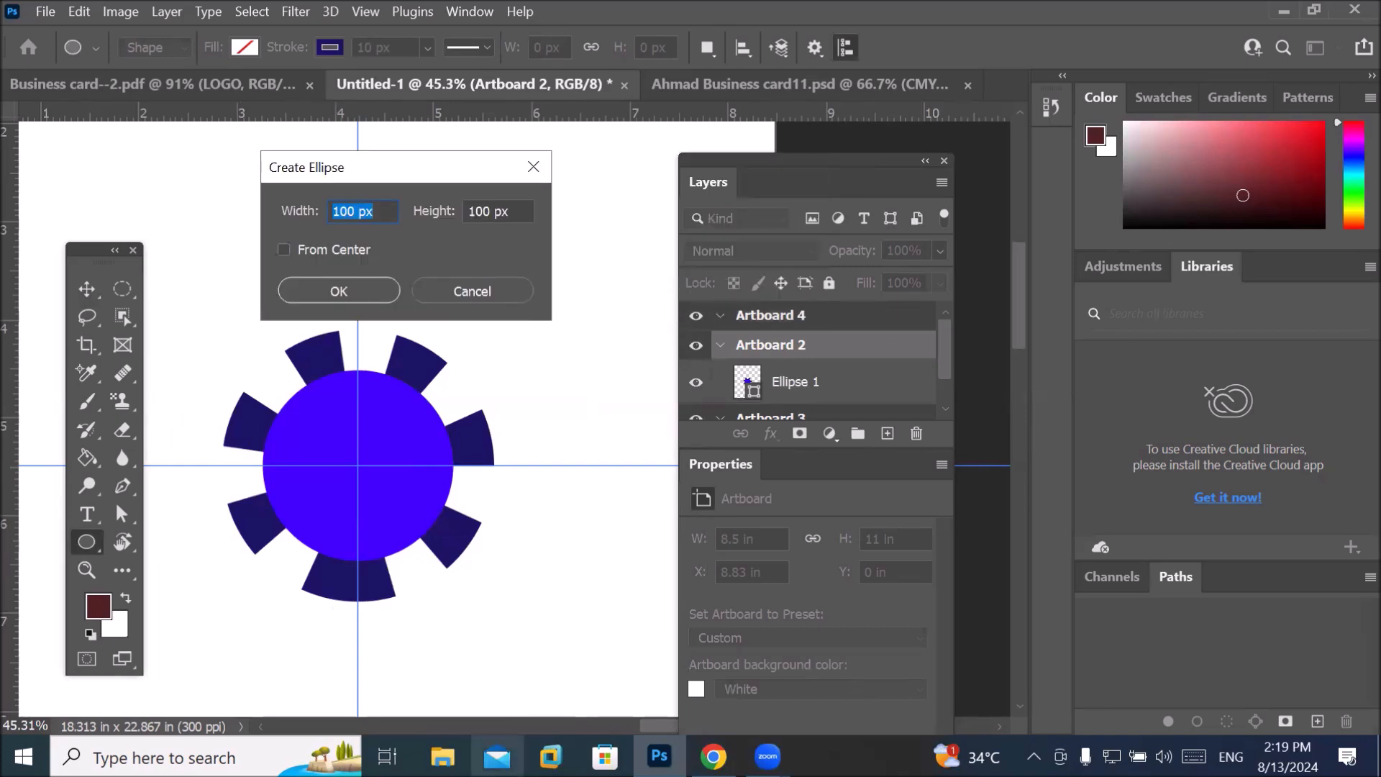
right_click(345, 211)
click(433, 240)
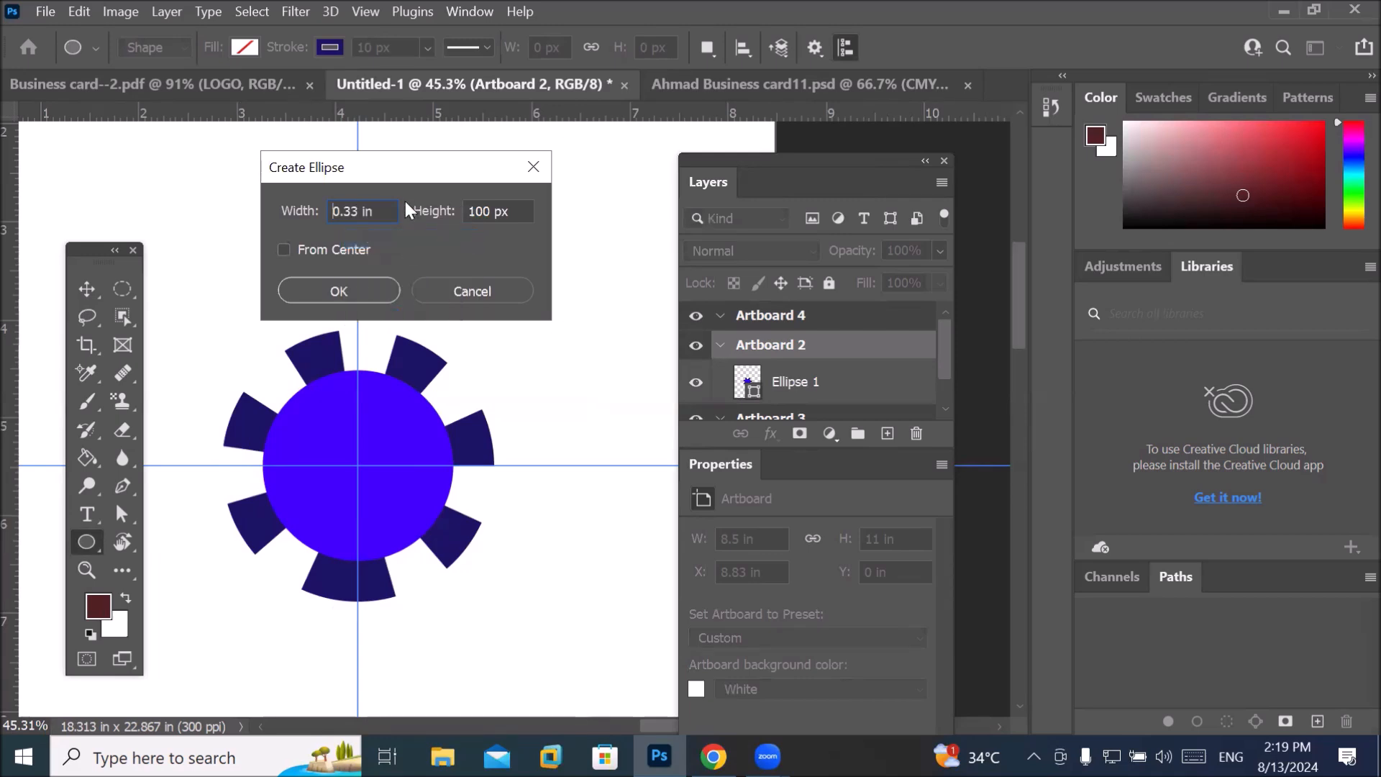
right_click(477, 211)
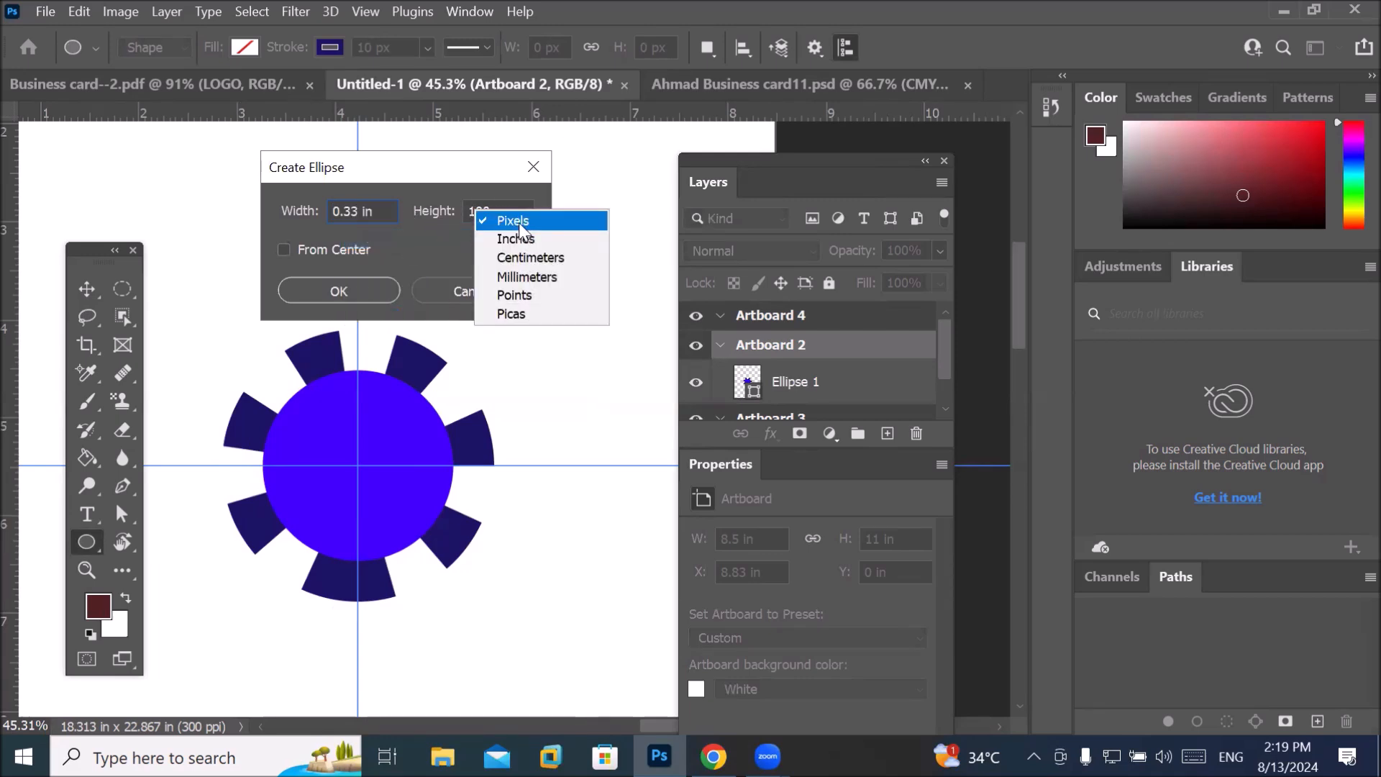
click(513, 240)
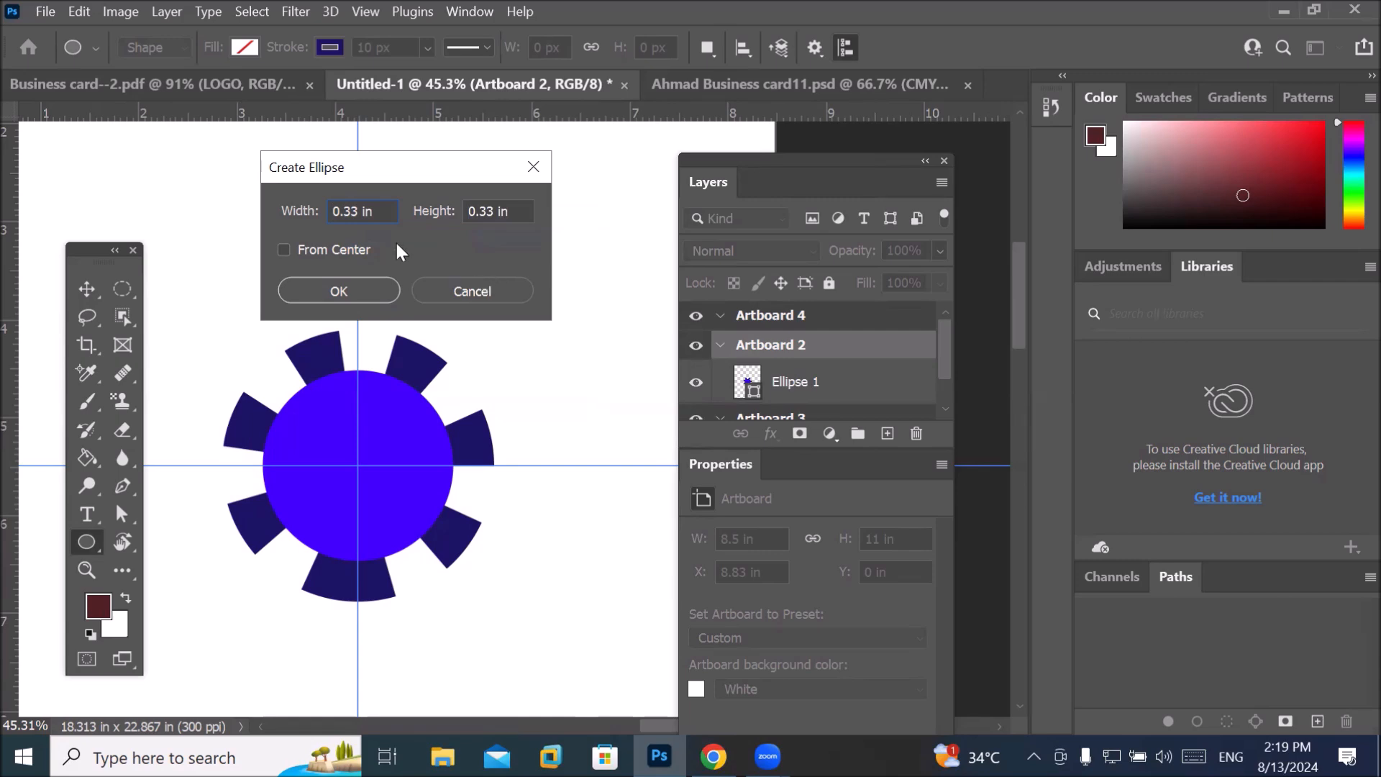
Create the ellipse 4 in wide and 4 in high, drawn from its center.
double_click(350, 211)
text(4)
double_click(481, 211)
text(4)
click(285, 251)
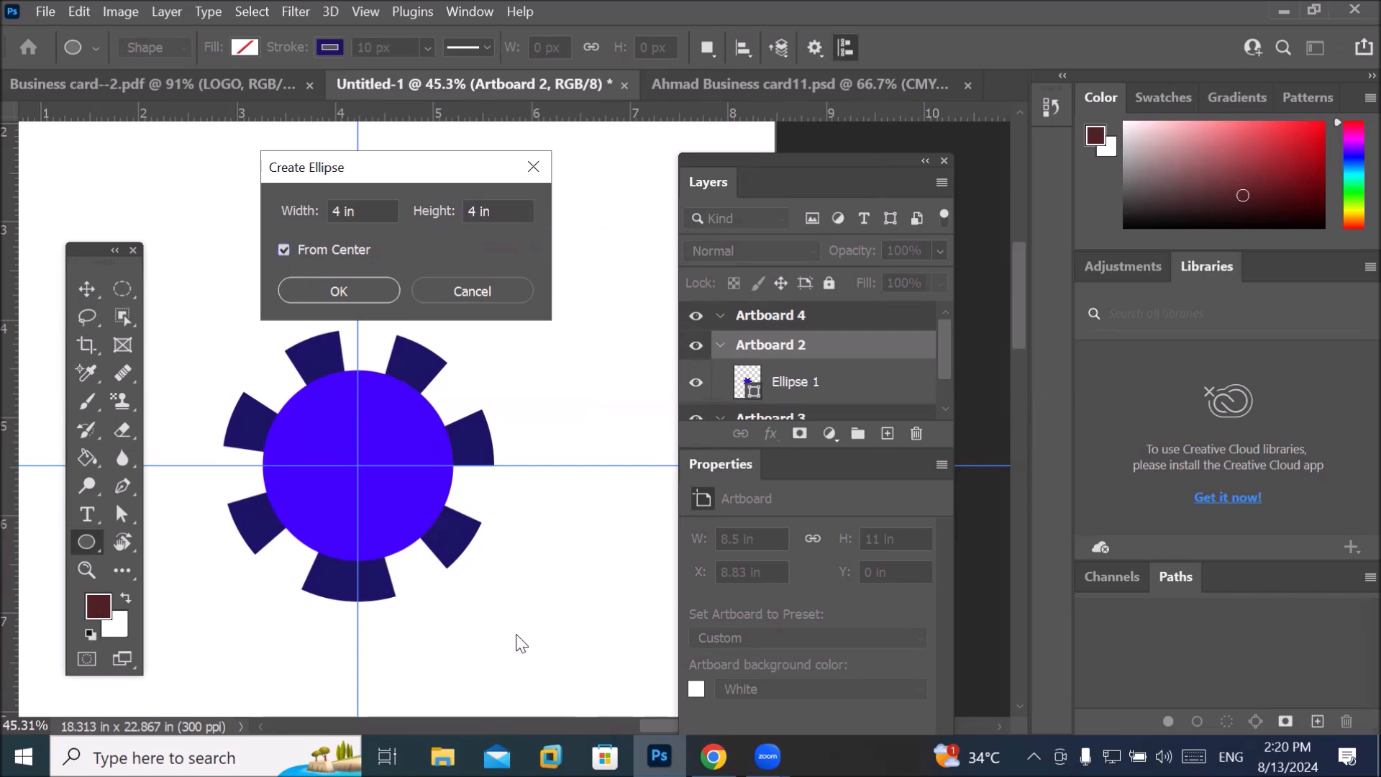
click(340, 291)
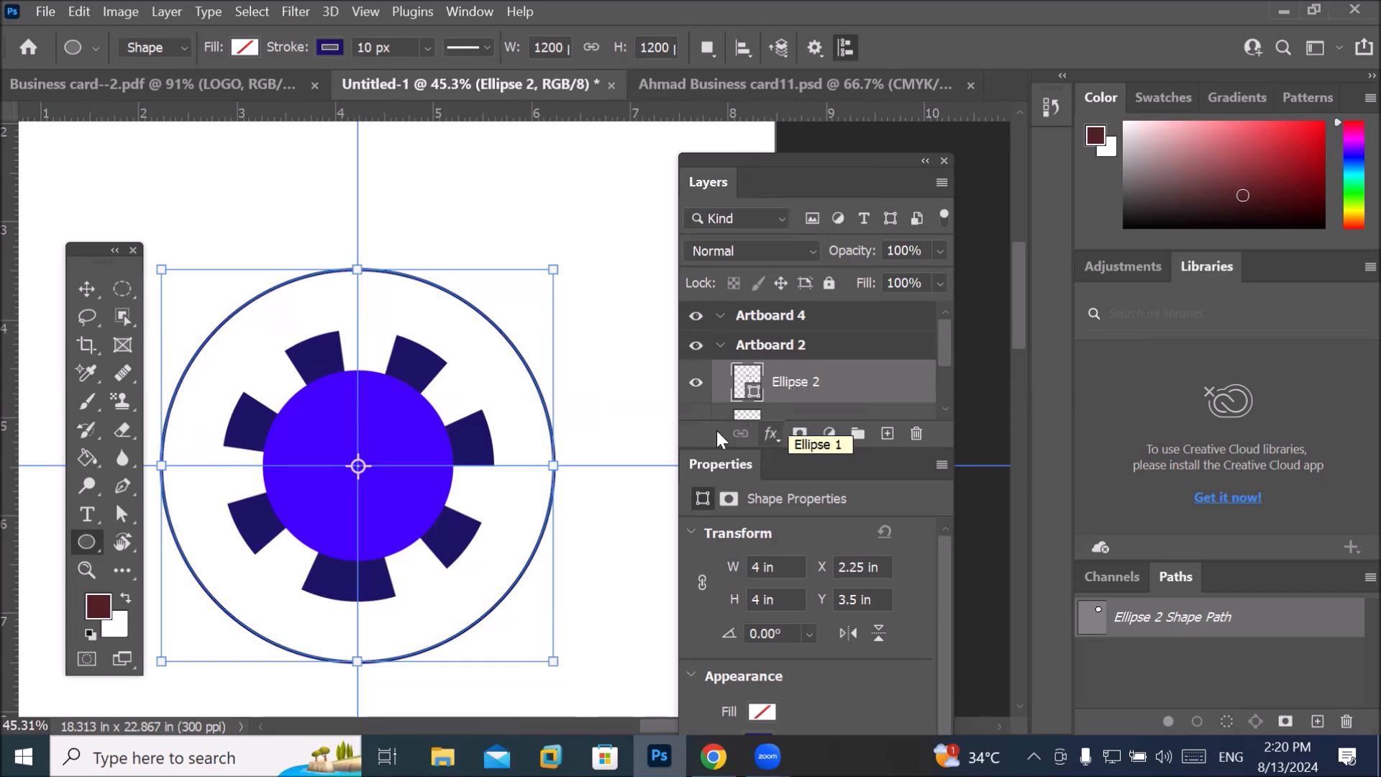
Give the new outer circle a red stroke from the recently used colors and apply the dashed line preset.
scroll(496, 317, up, 3)
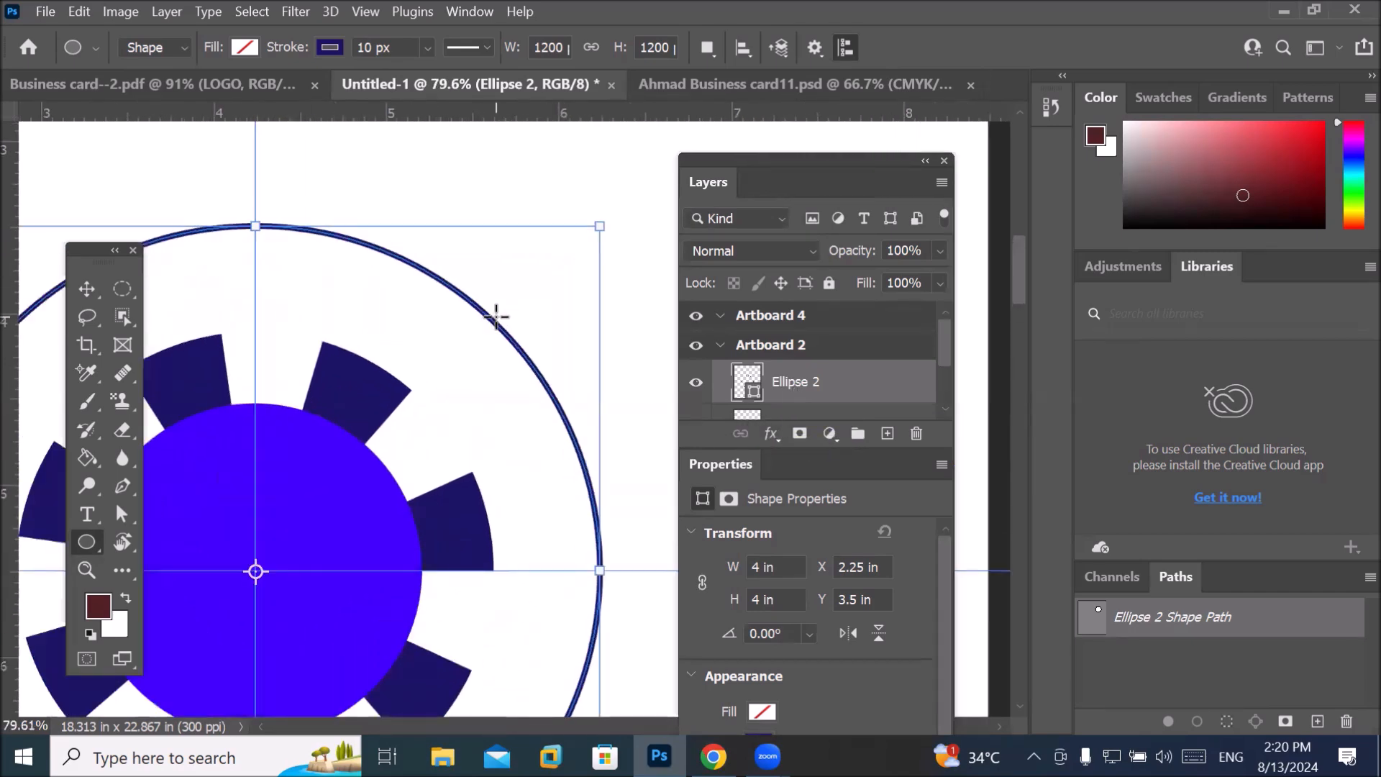
click(330, 47)
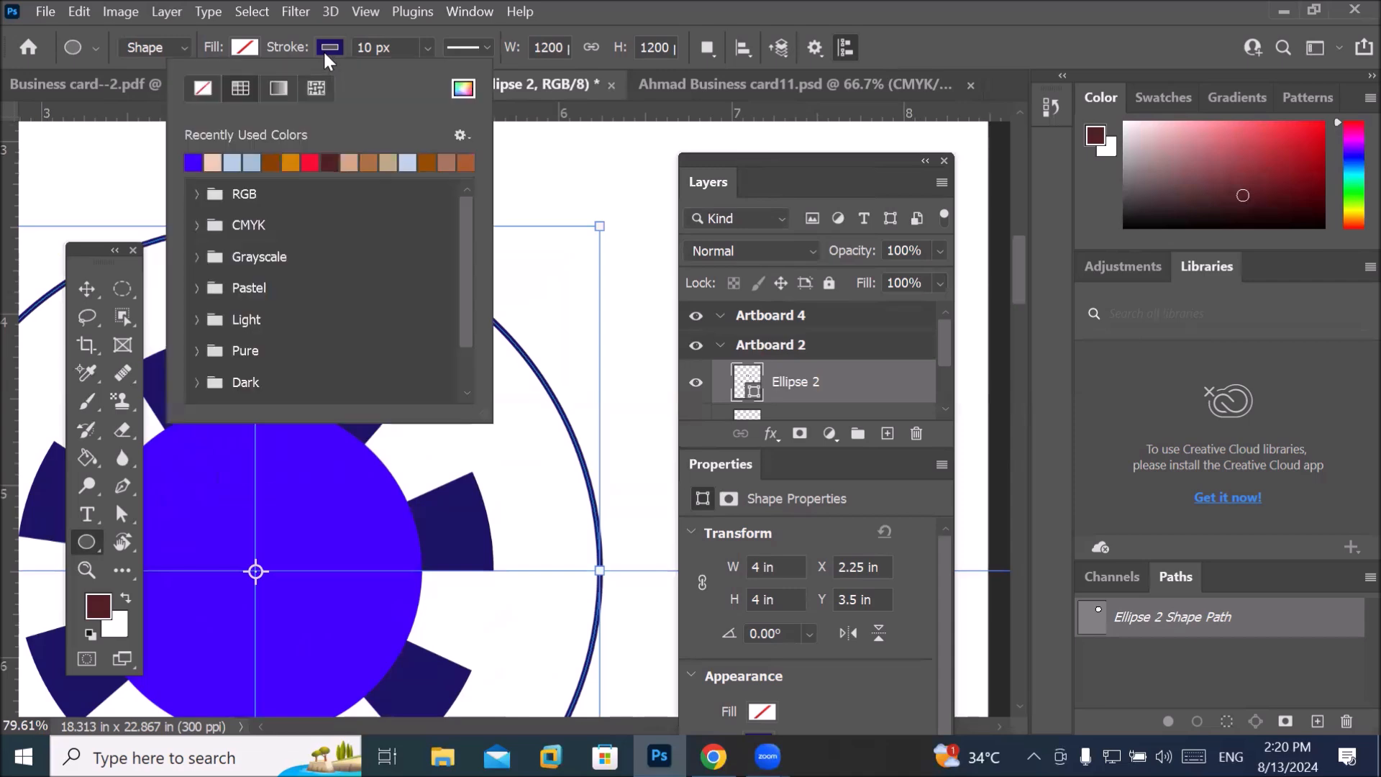
click(310, 163)
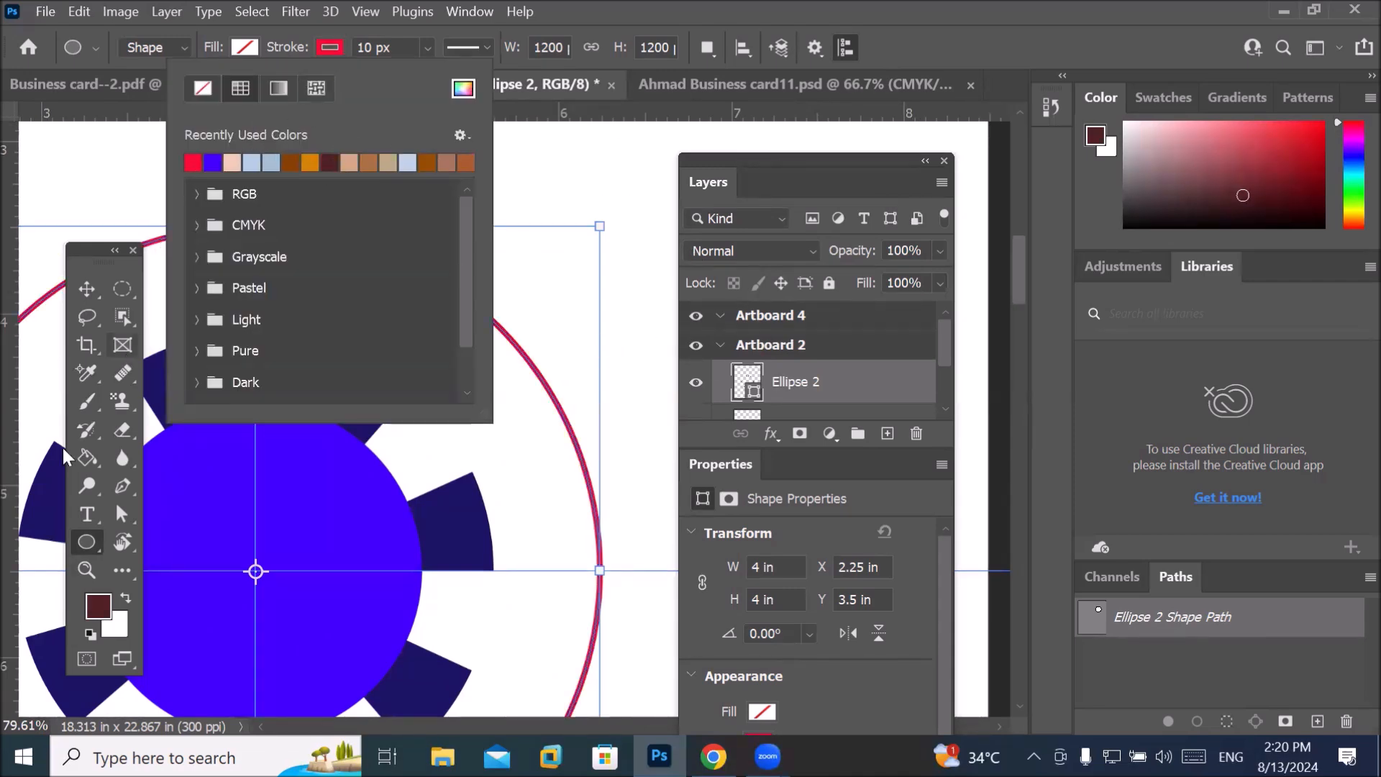
click(92, 546)
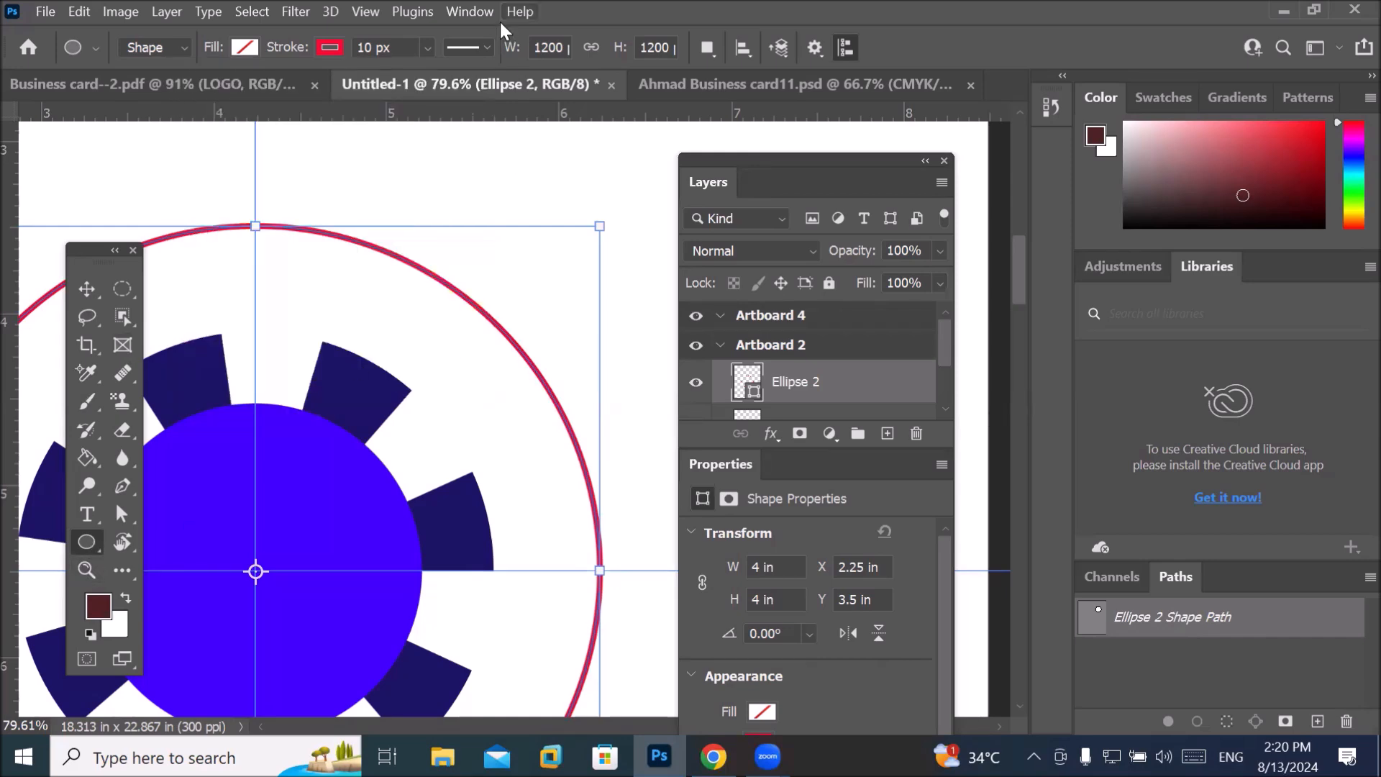
click(485, 46)
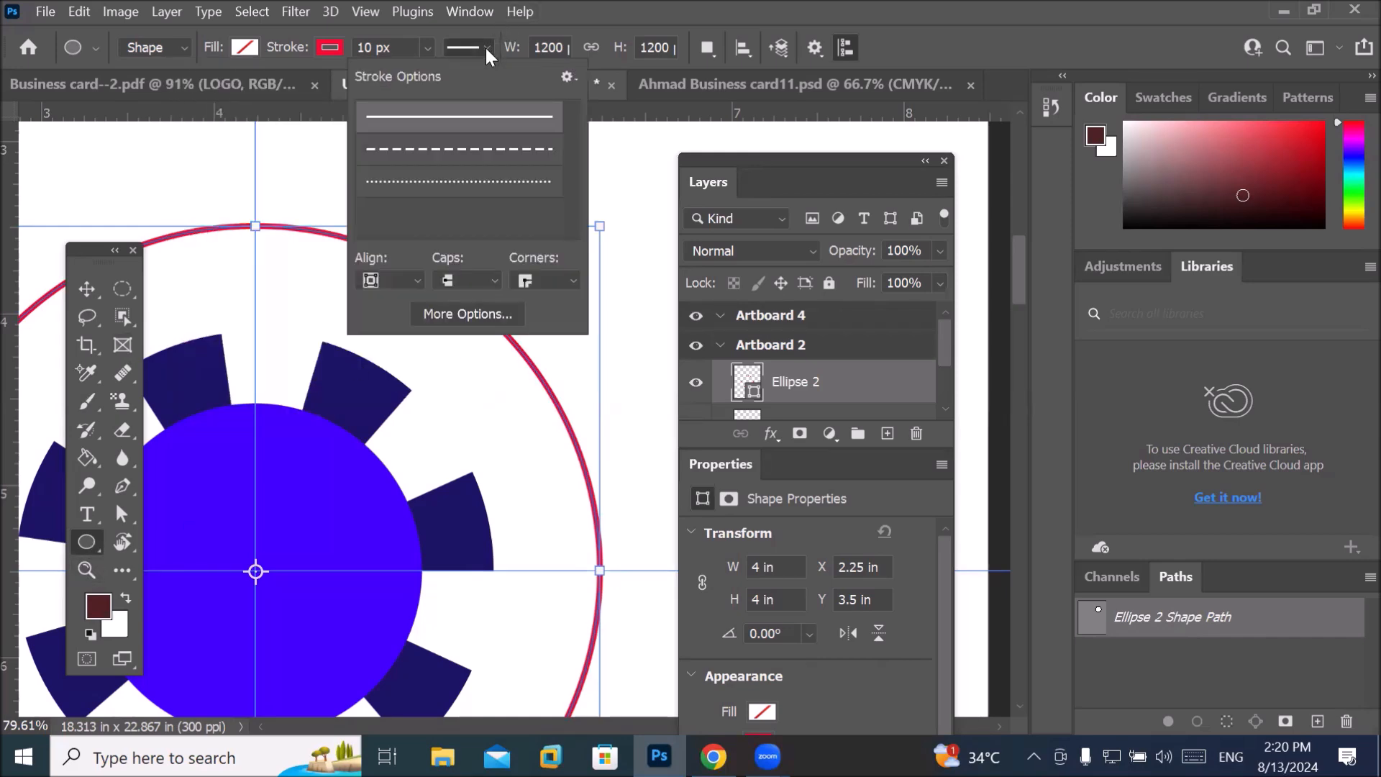
click(499, 151)
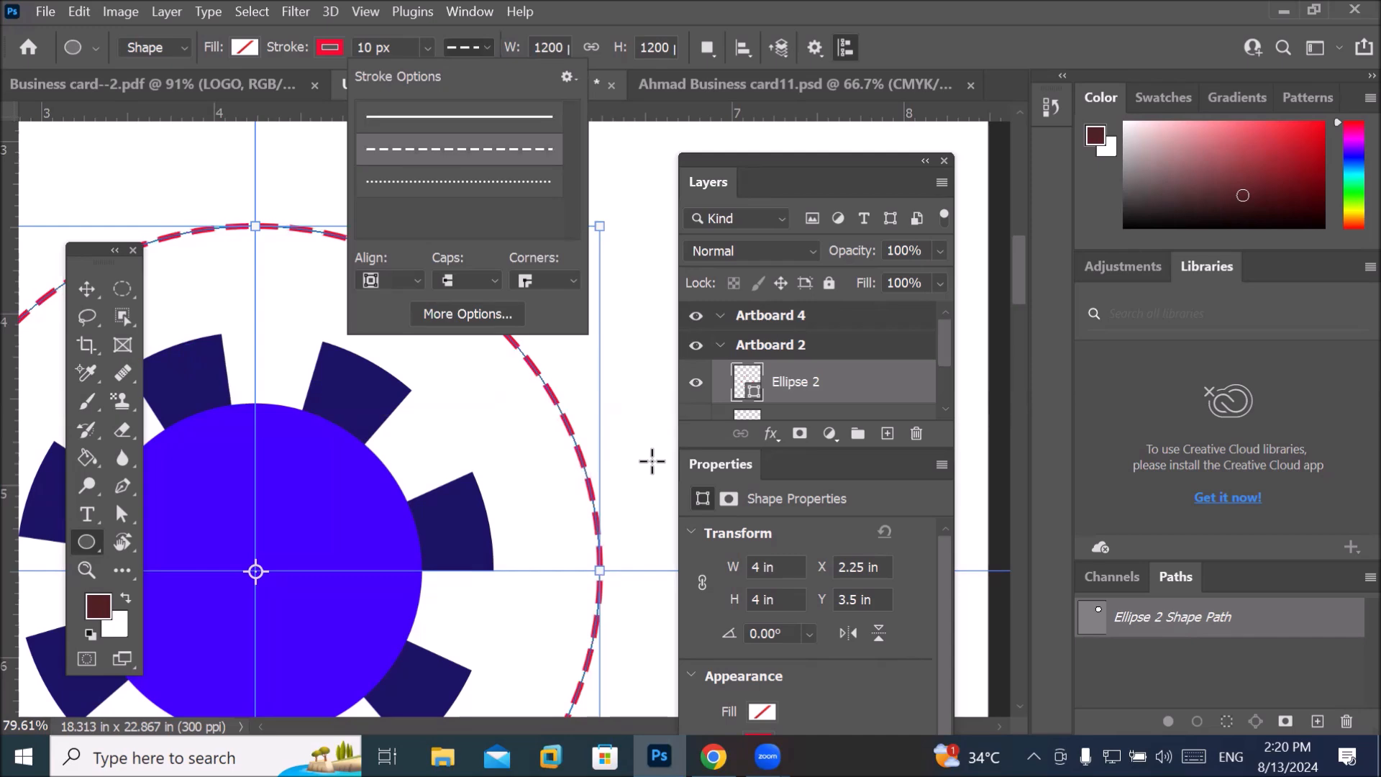
click(82, 546)
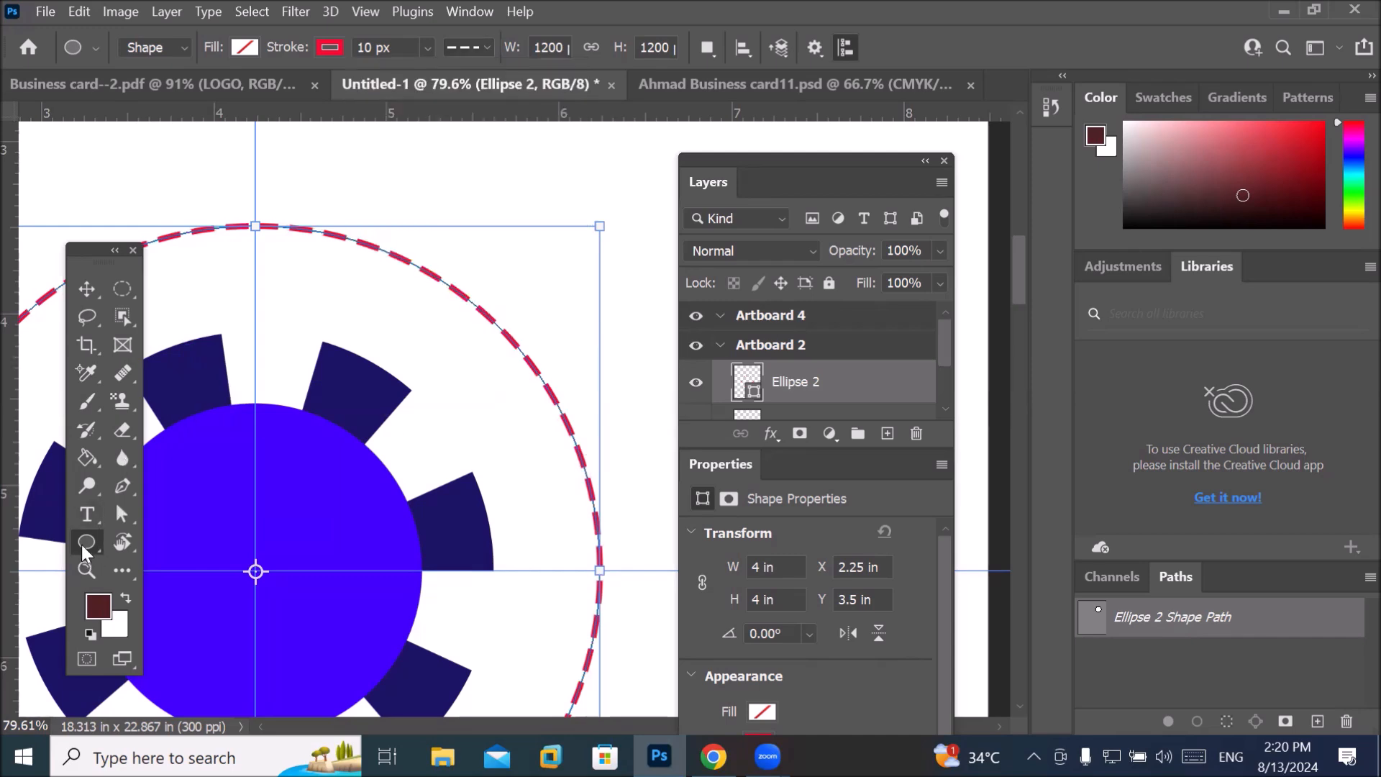
Align the outer circle's dashed stroke to the inside of its path.
click(483, 45)
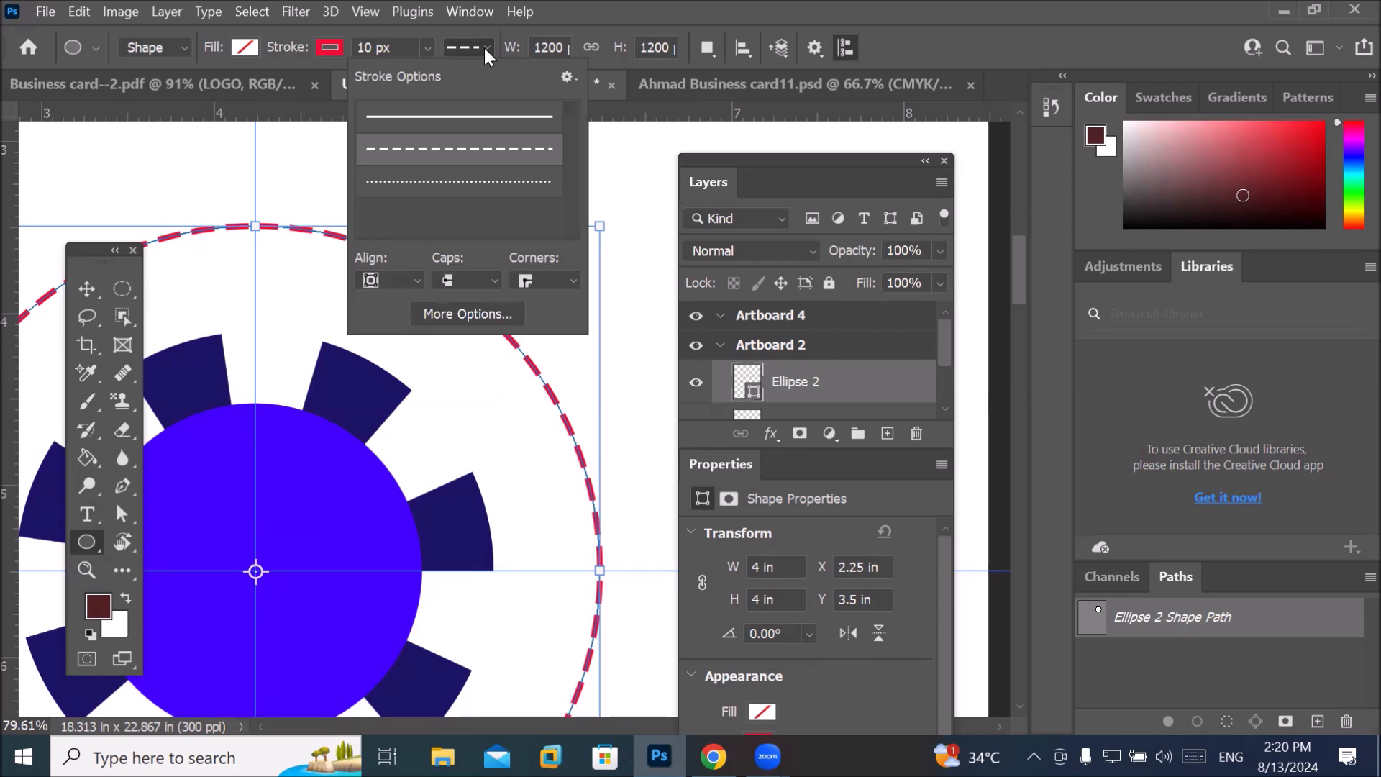
click(417, 280)
click(396, 302)
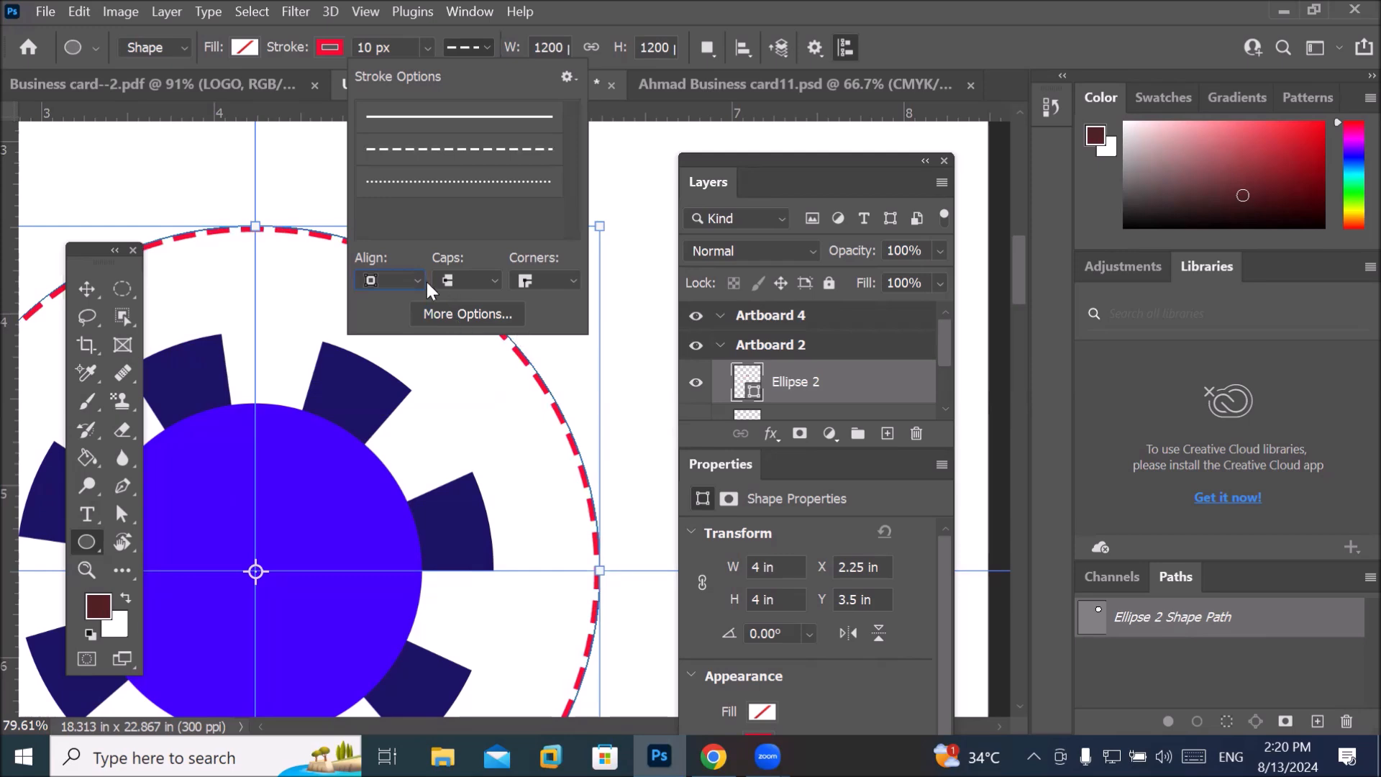
Set the outer circle's dashed line to a dash of 1 and a gap of 1, and apply the stroke settings.
click(482, 312)
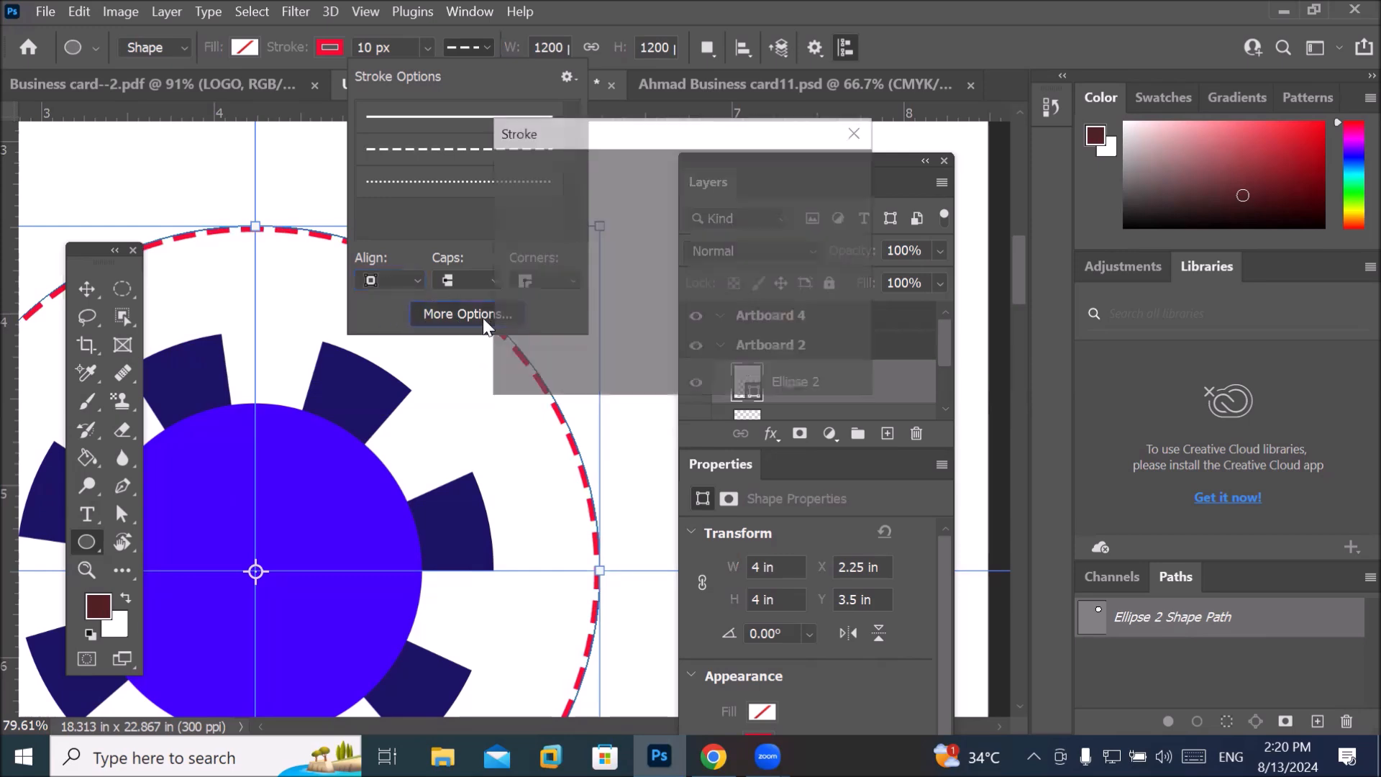
double_click(525, 326)
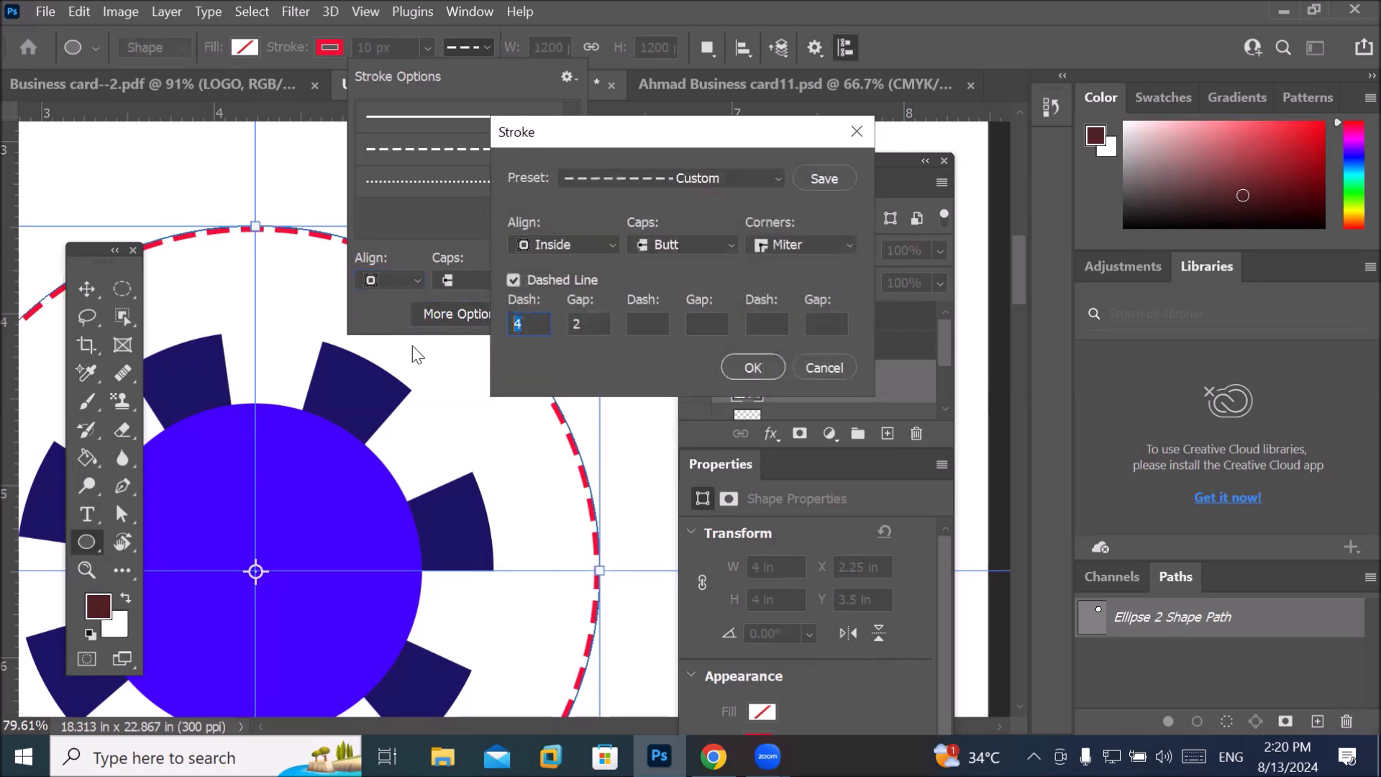
text(`)
drag(528, 324, 437, 320)
text(1)
key(Tab)
text(1)
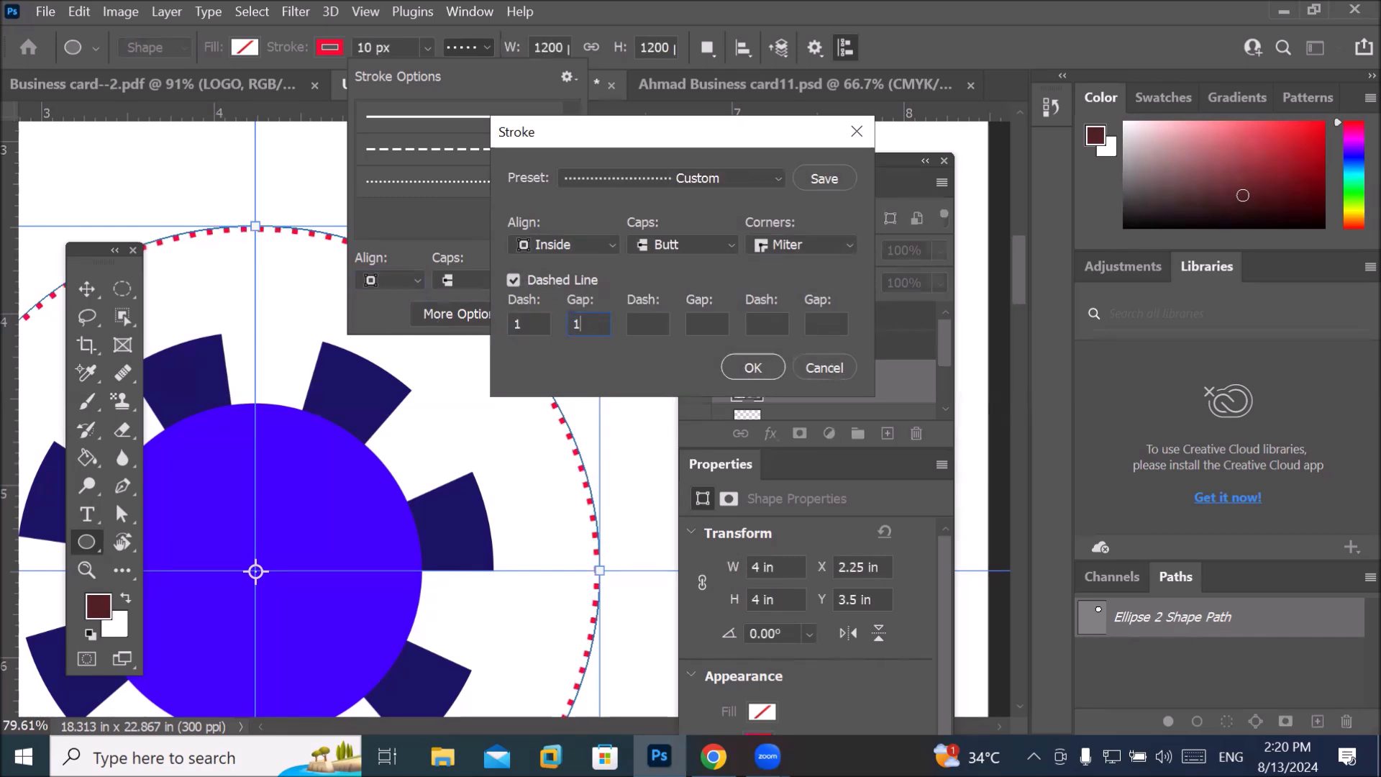
click(753, 367)
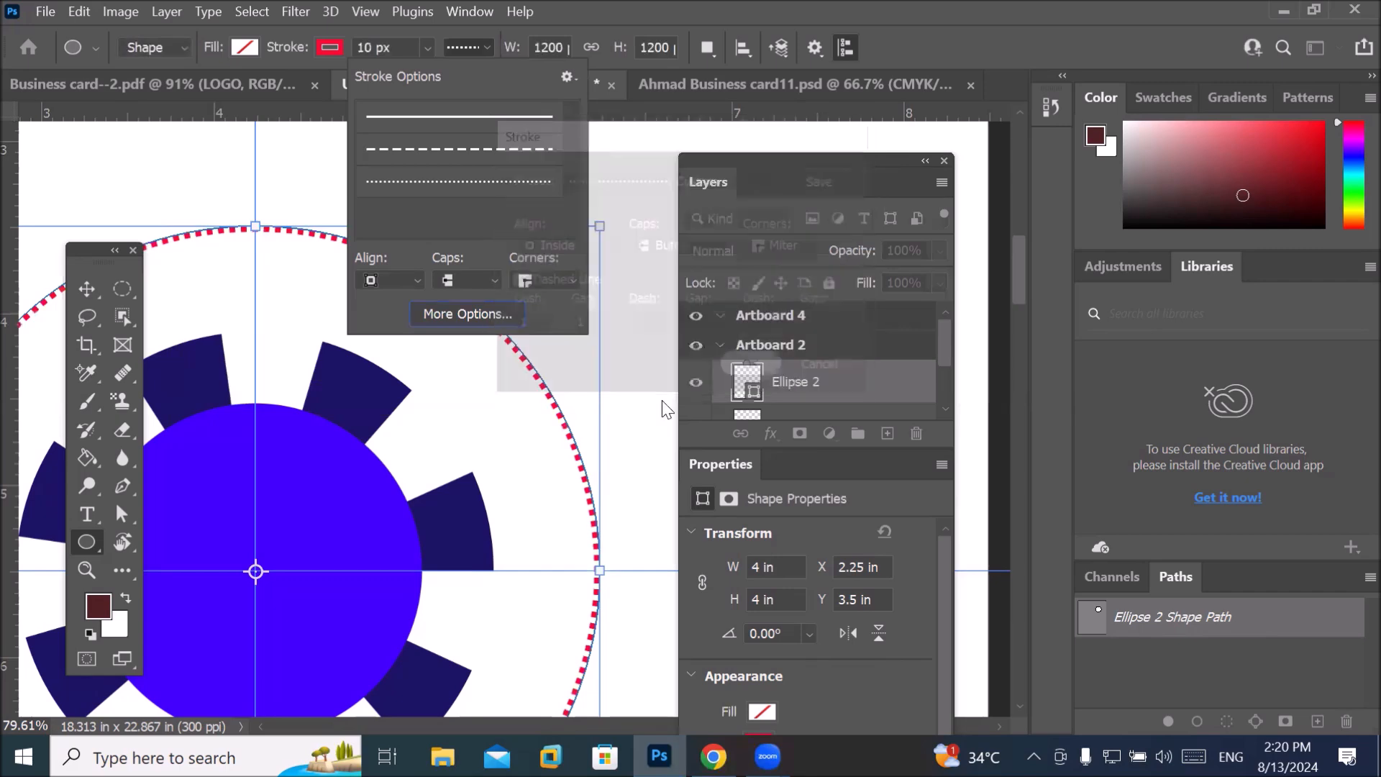
Increase the outer circle's stroke width to 100.20 px.
mouse_move(426, 46)
mouse_down()
mouse_move(433, 67)
mouse_move(473, 81)
mouse_up()
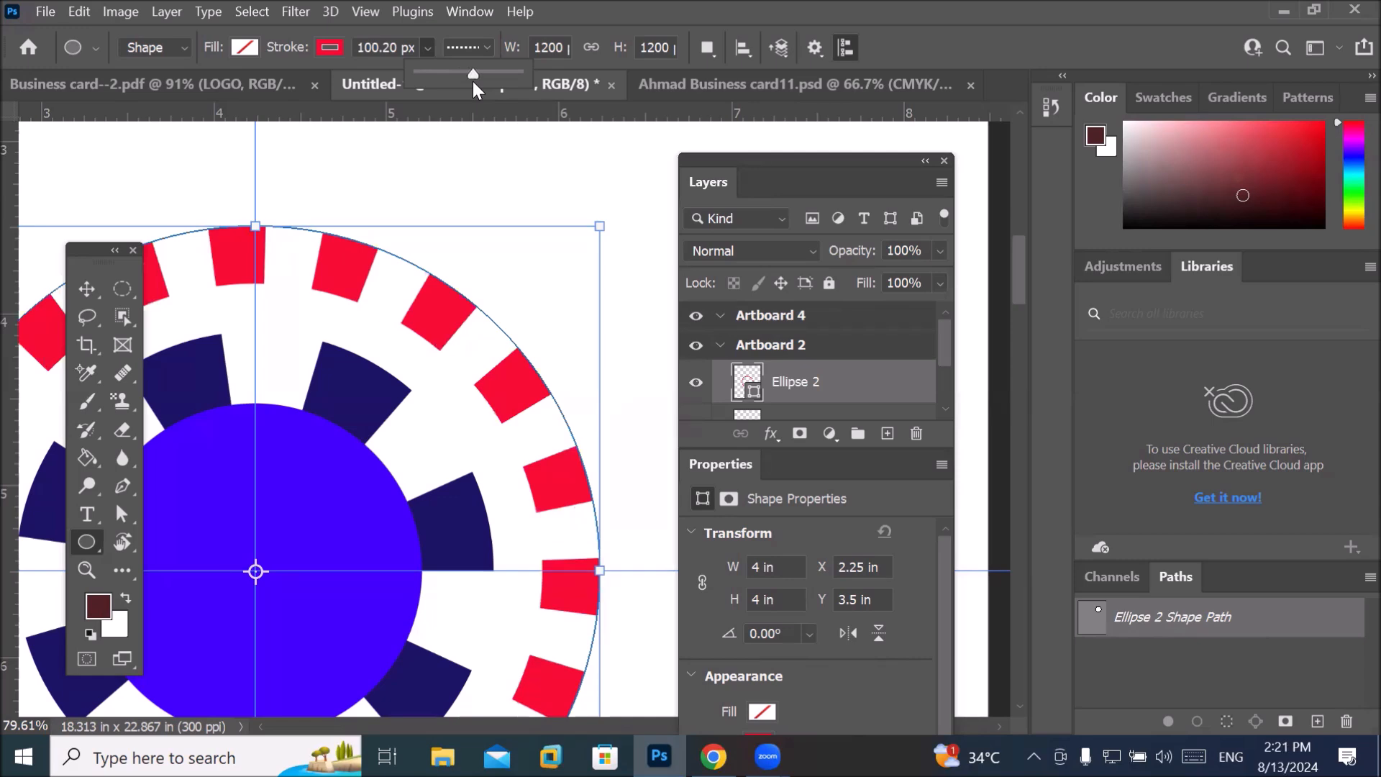
scroll(284, 485, down, 5)
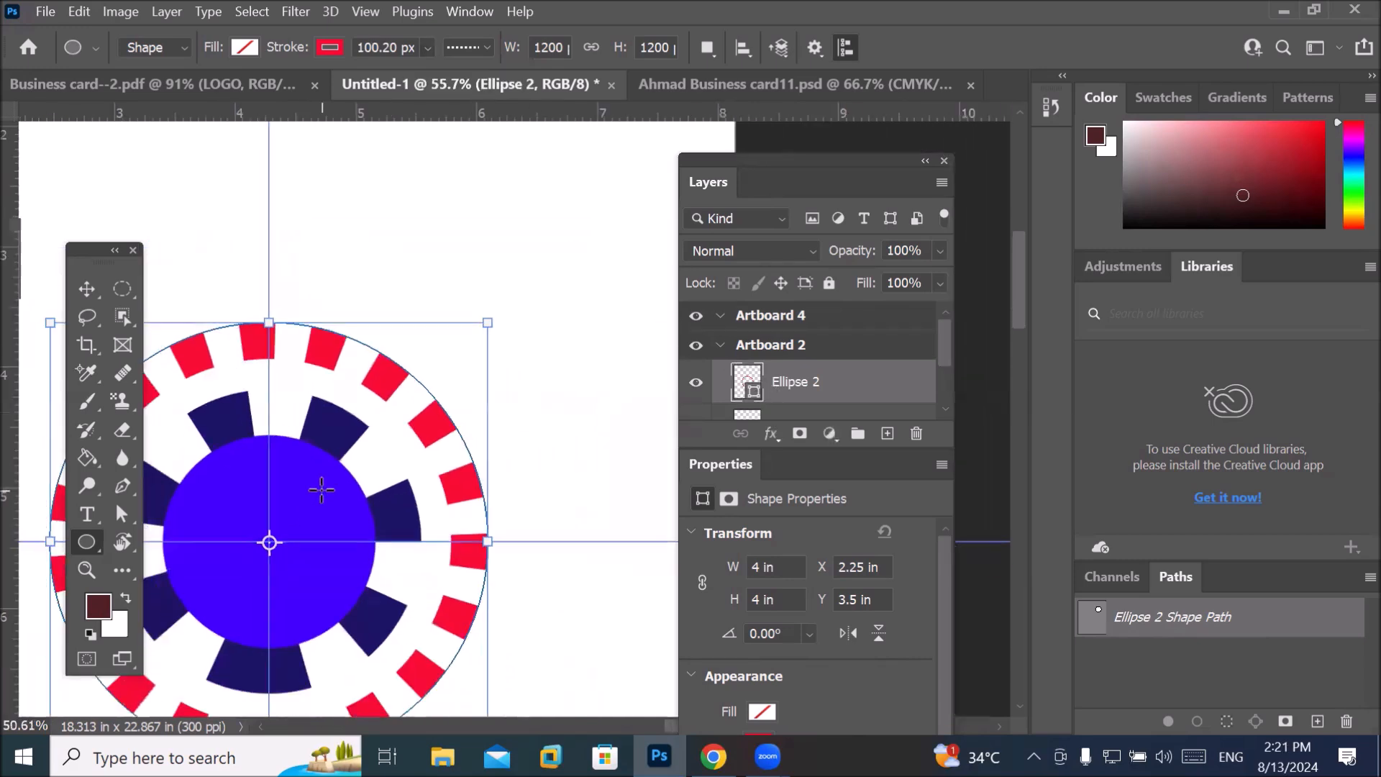
scroll(327, 495, down, 2)
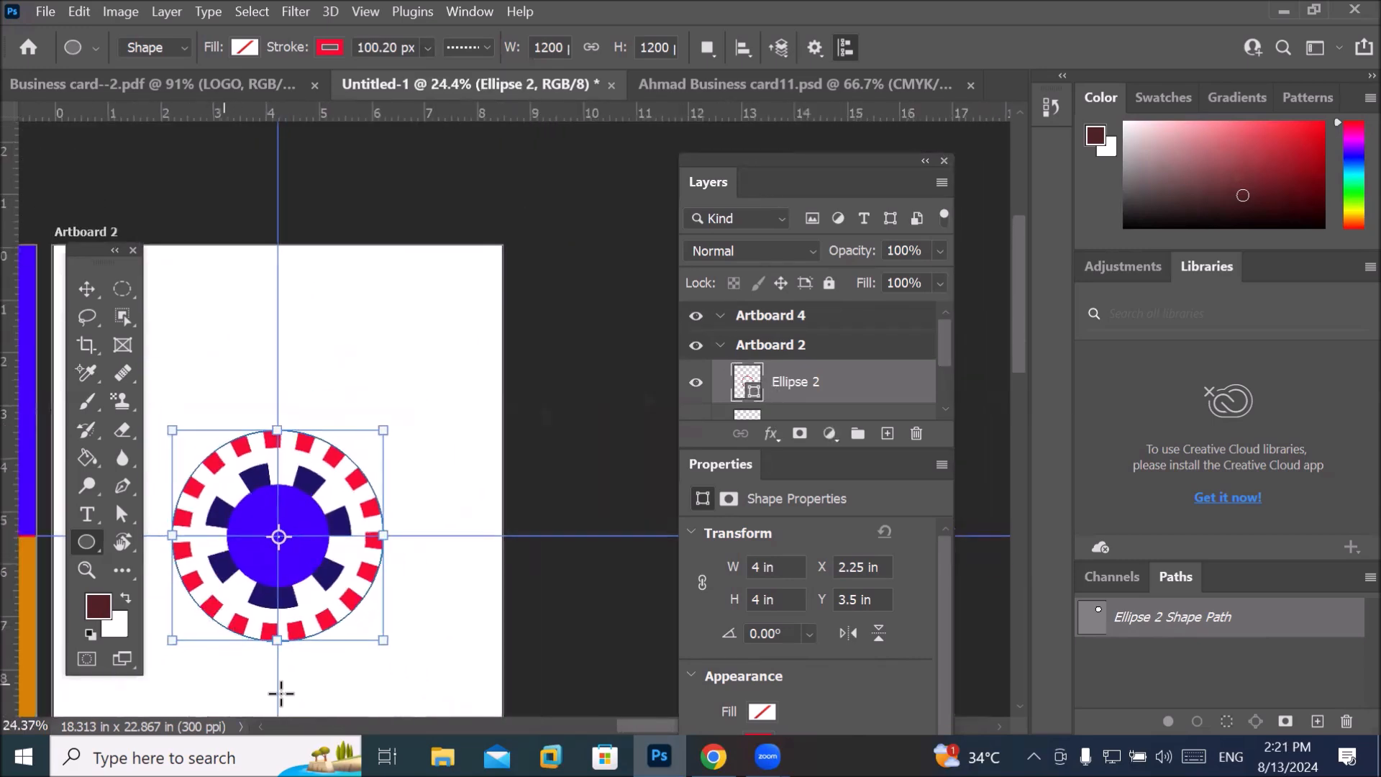
drag(312, 641, 447, 487)
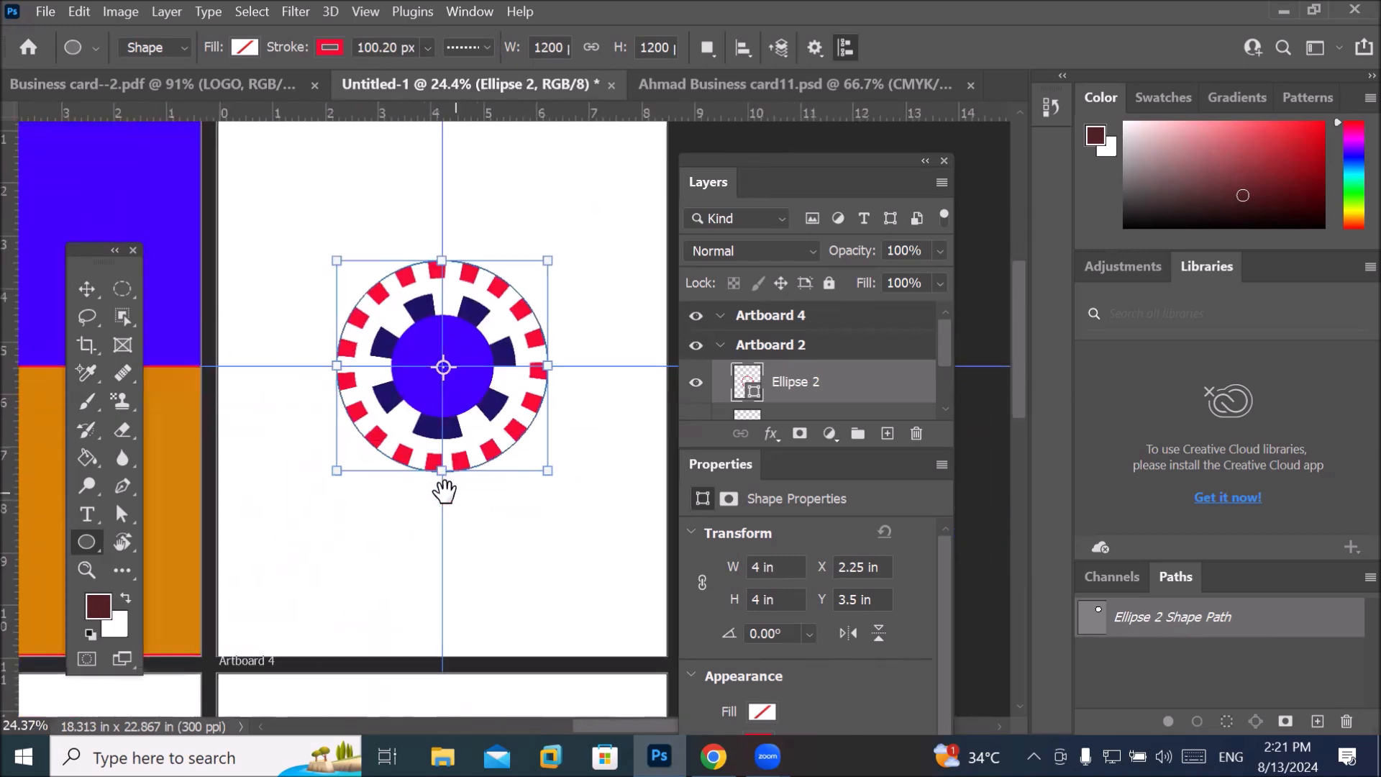
Deselect the outer circle and add the text "COMPANY LOGO" below the circles on Artboard 2.
click(87, 288)
click(336, 190)
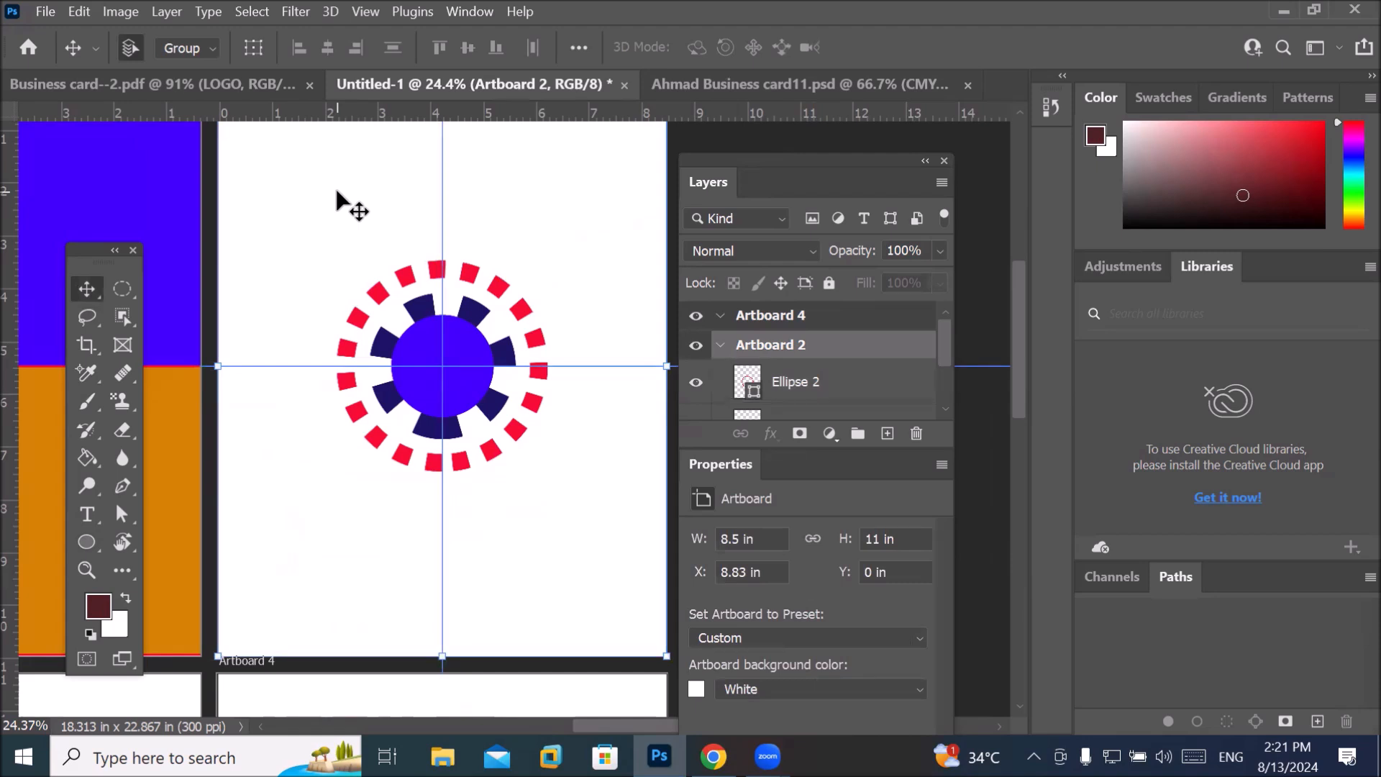
click(87, 514)
click(343, 545)
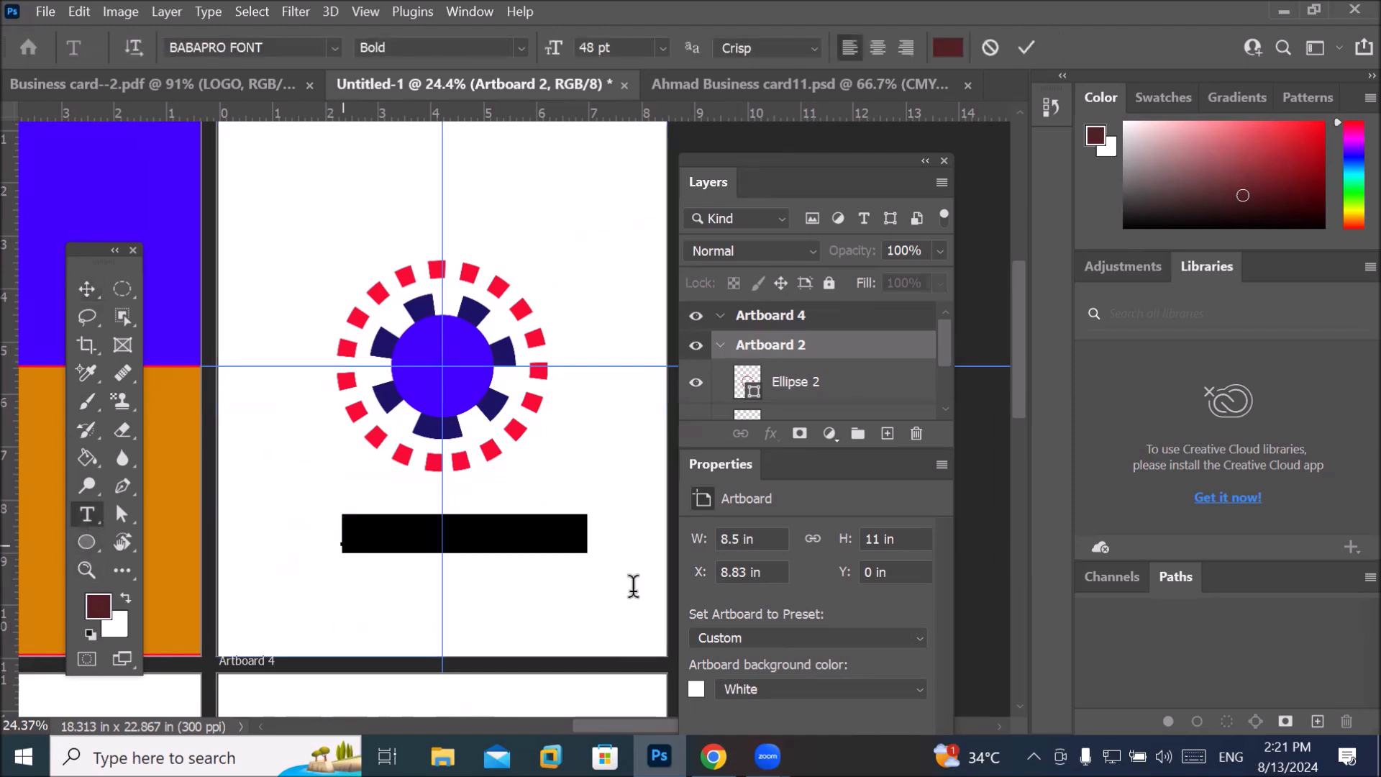
text(COMPANY LOGO)
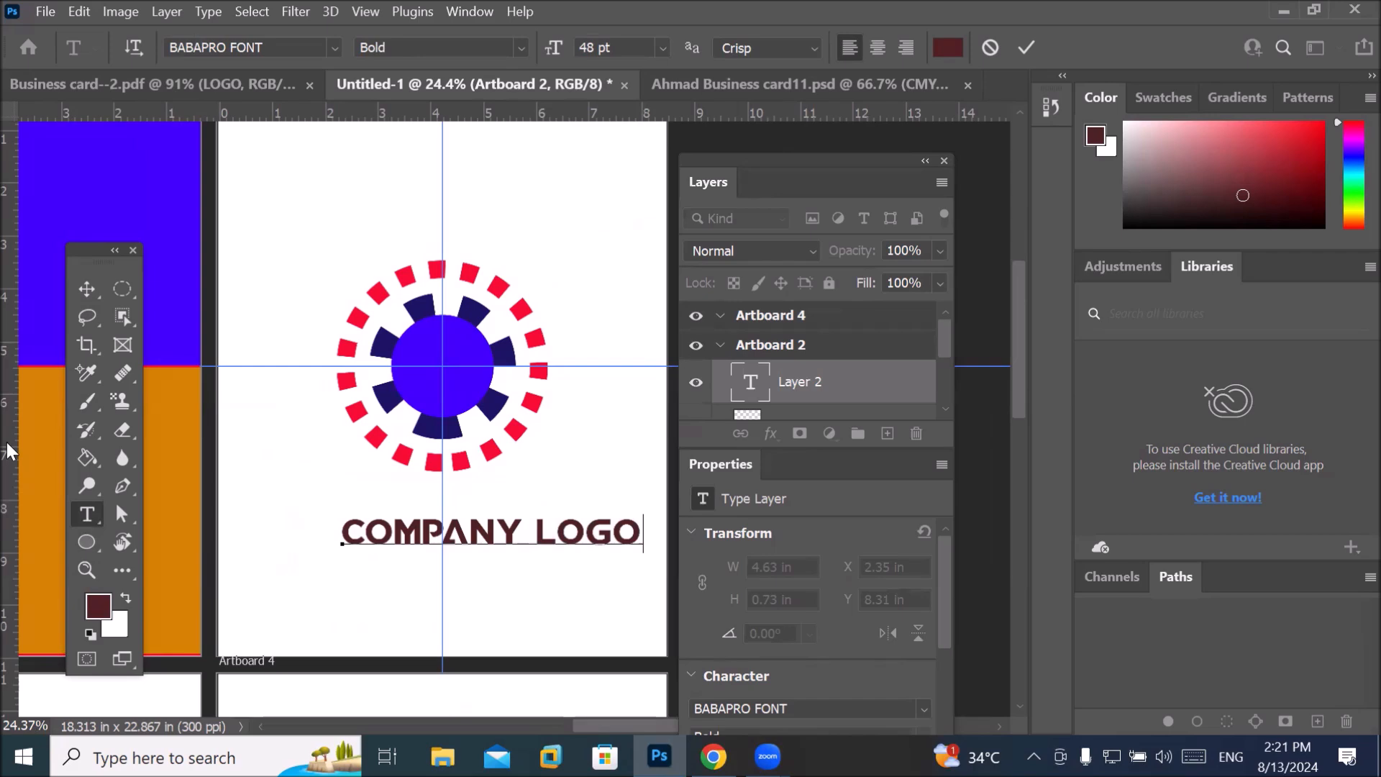
Move the "COMPANY LOGO" text up so it sits centred directly beneath the circles on Artboard 2.
click(87, 289)
drag(527, 551, 475, 518)
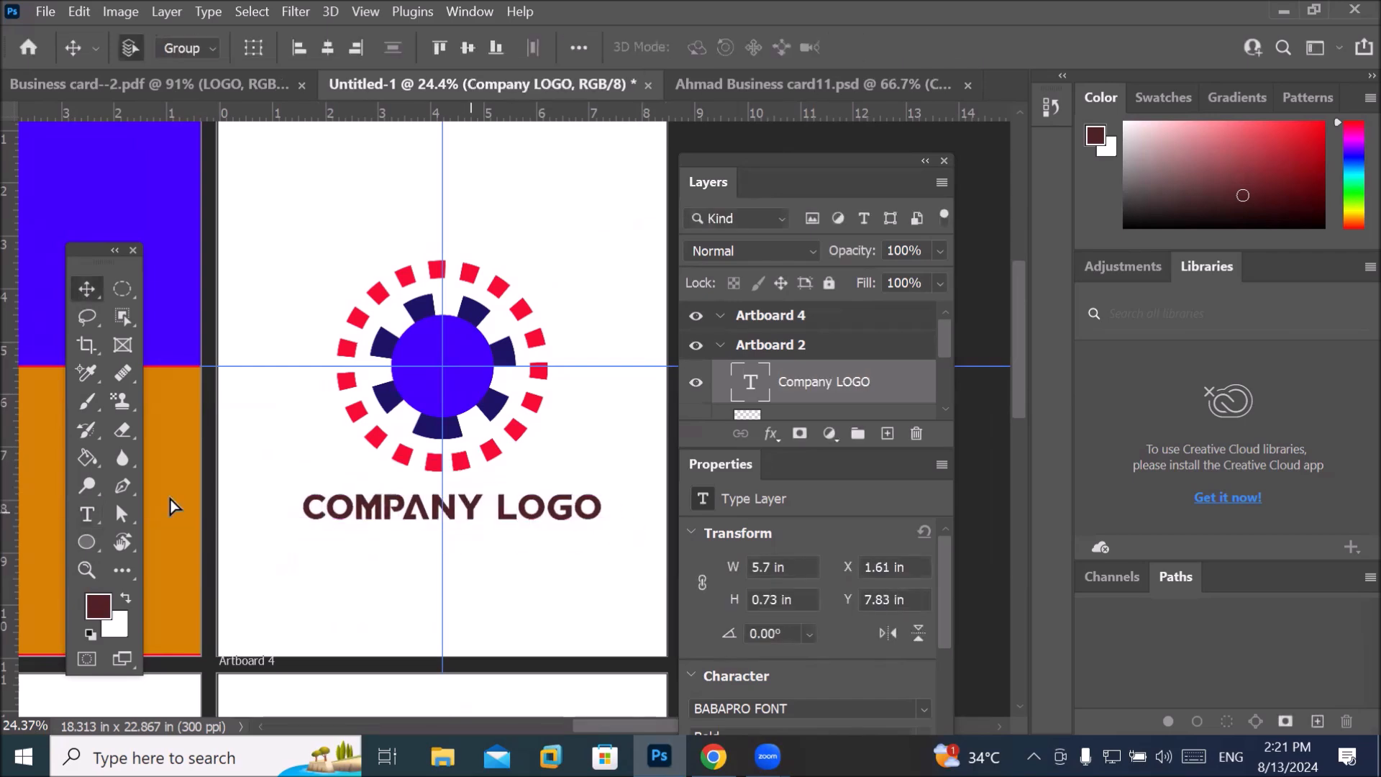
Add the text "AAA" as a new text layer and centre it inside the blue inner circle.
click(87, 513)
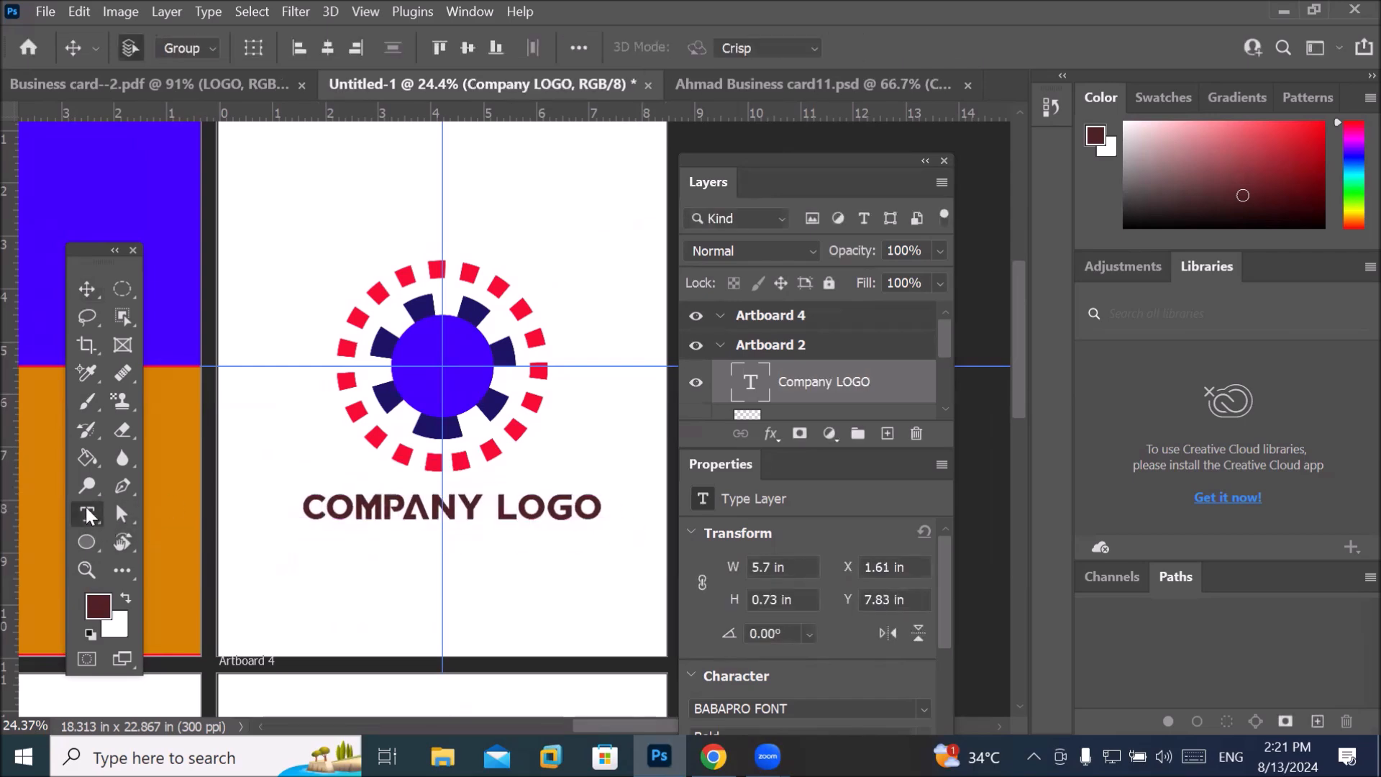
click(443, 377)
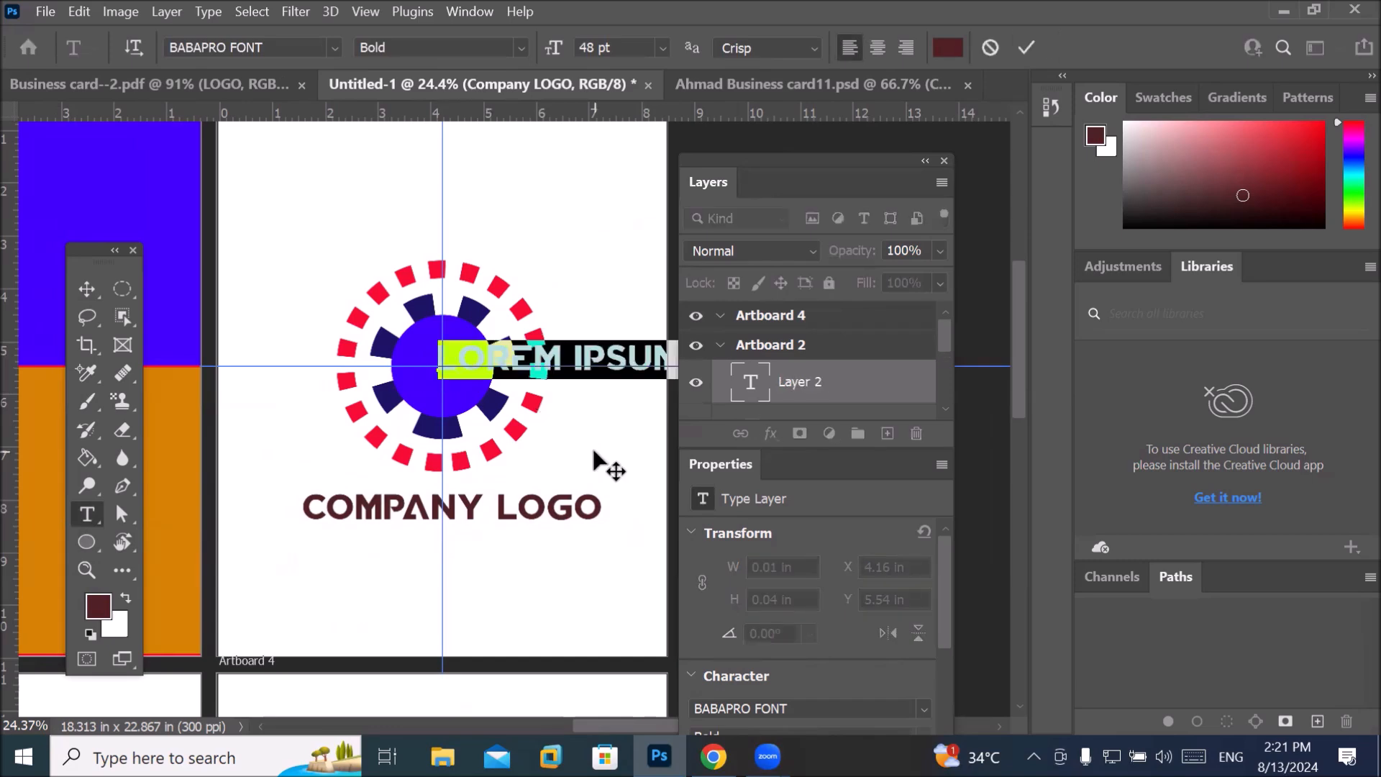
text(AAA)
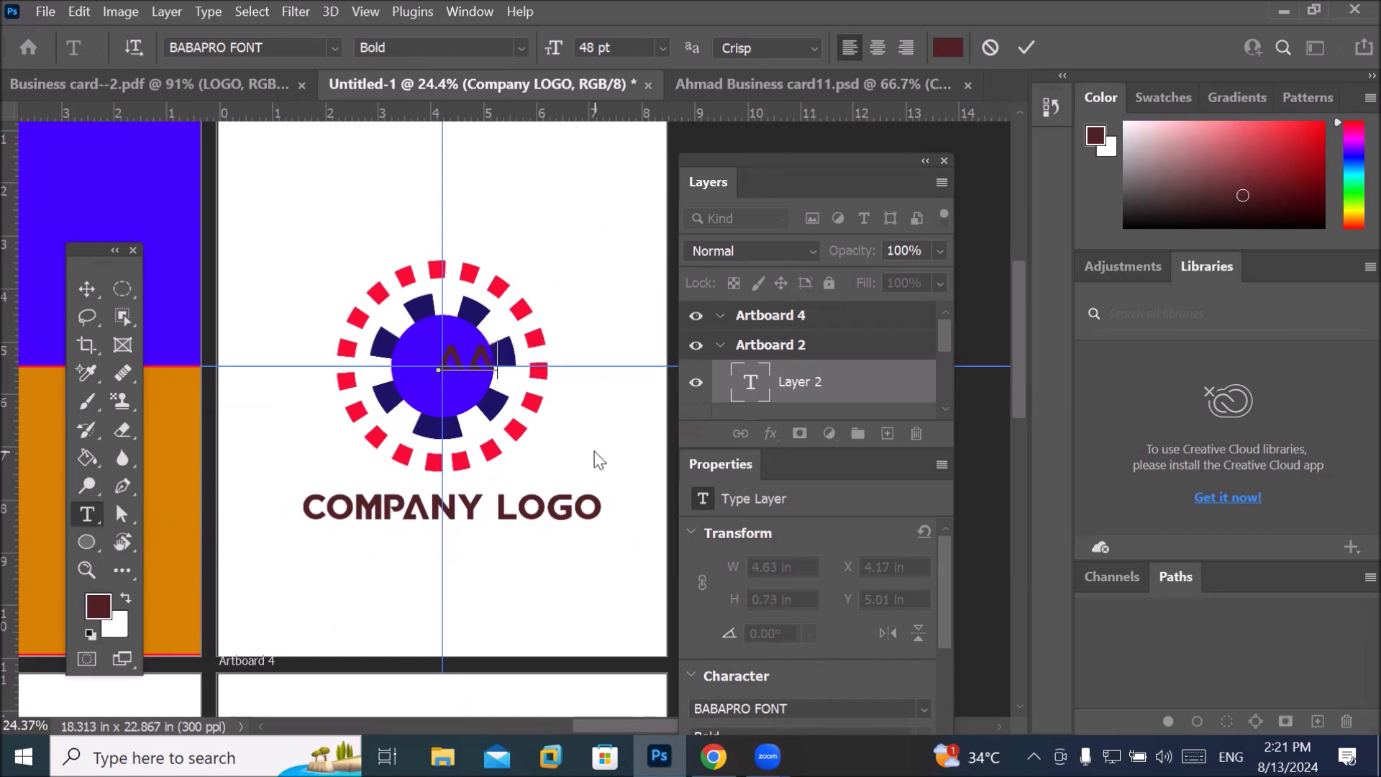
click(78, 286)
drag(456, 360, 419, 365)
Change the "AAA" text colour to near-white #fbf7f7.
scroll(431, 338, up, 6)
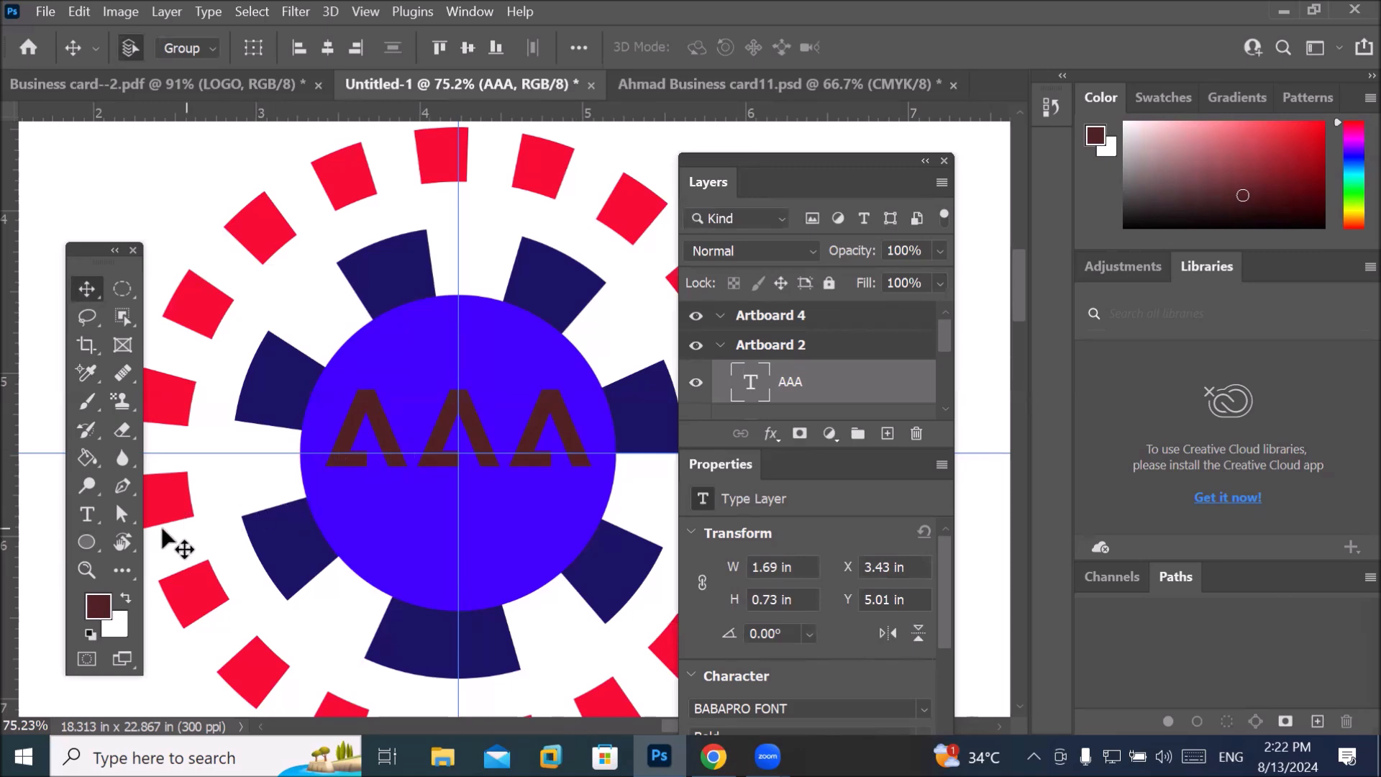
click(89, 516)
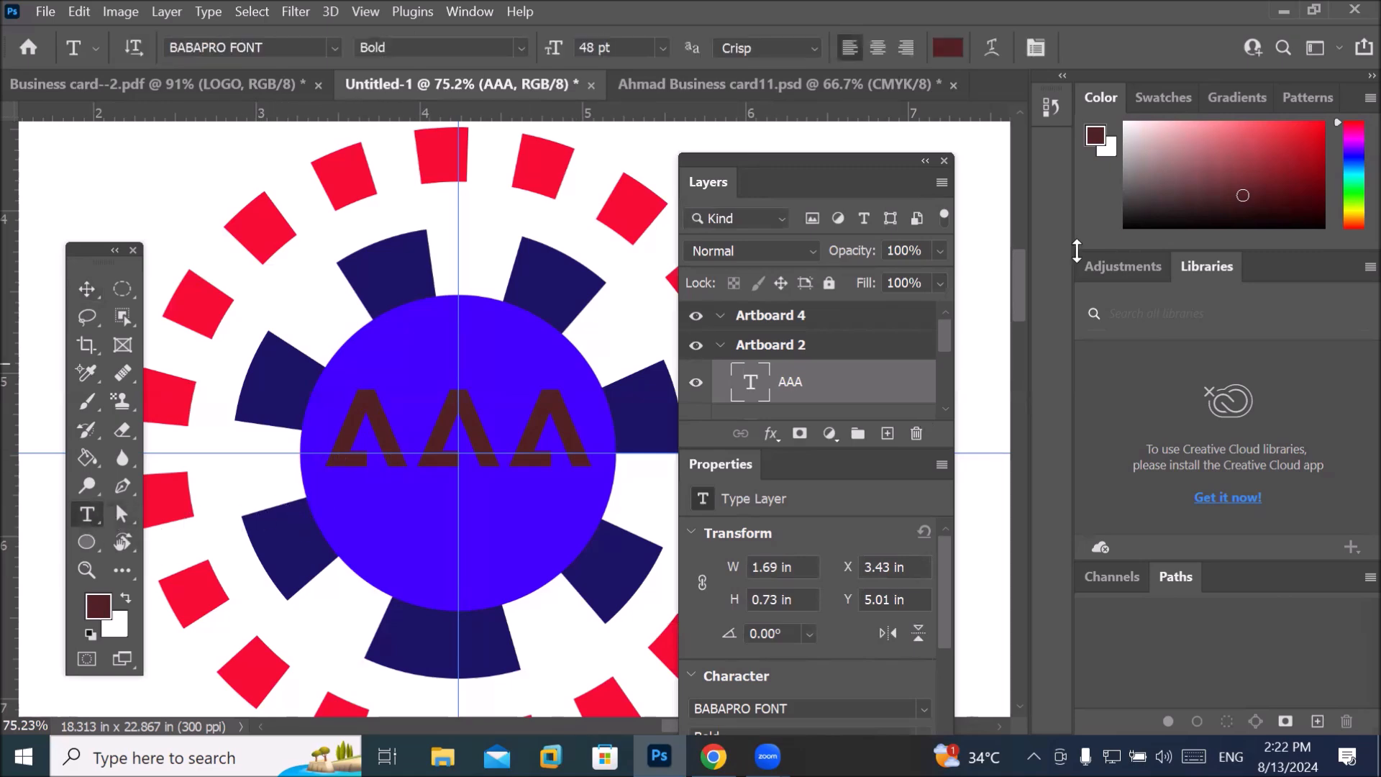
click(949, 47)
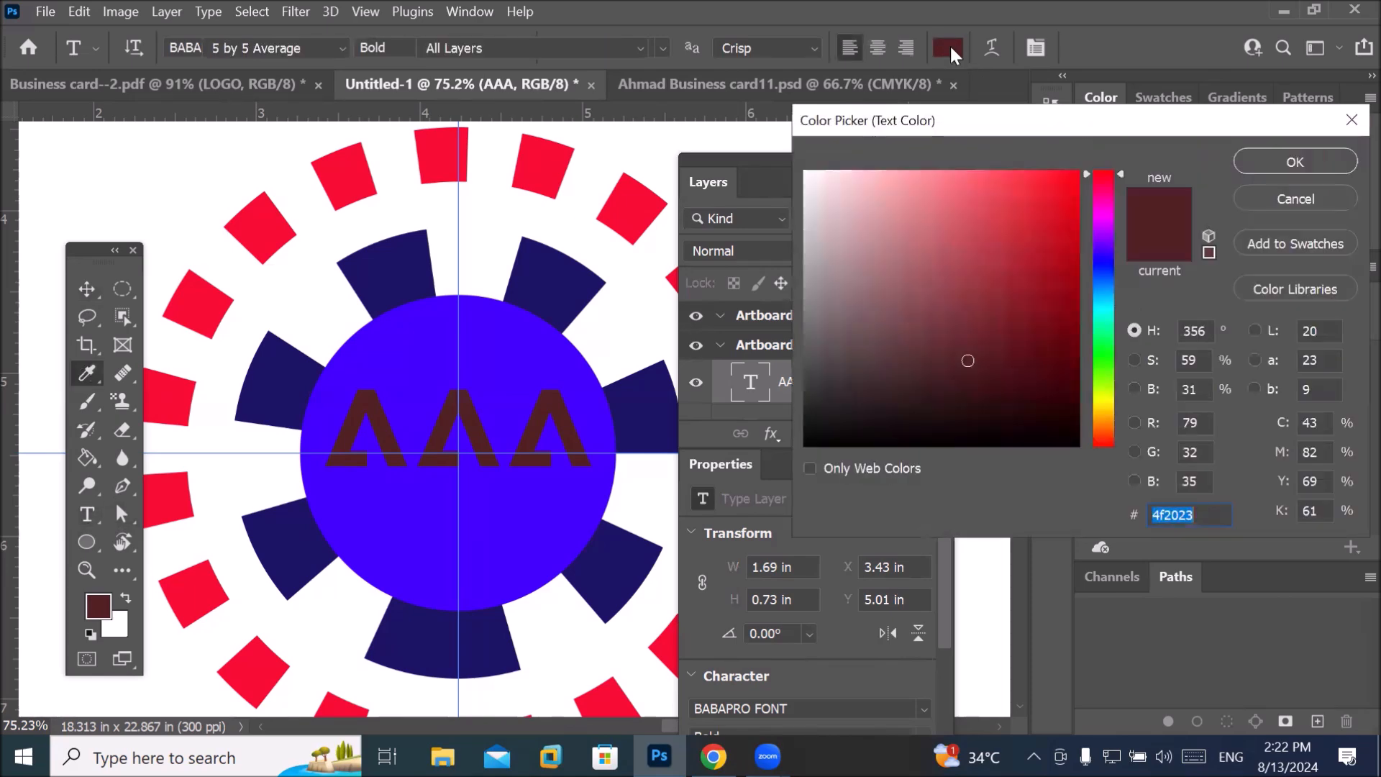
click(808, 175)
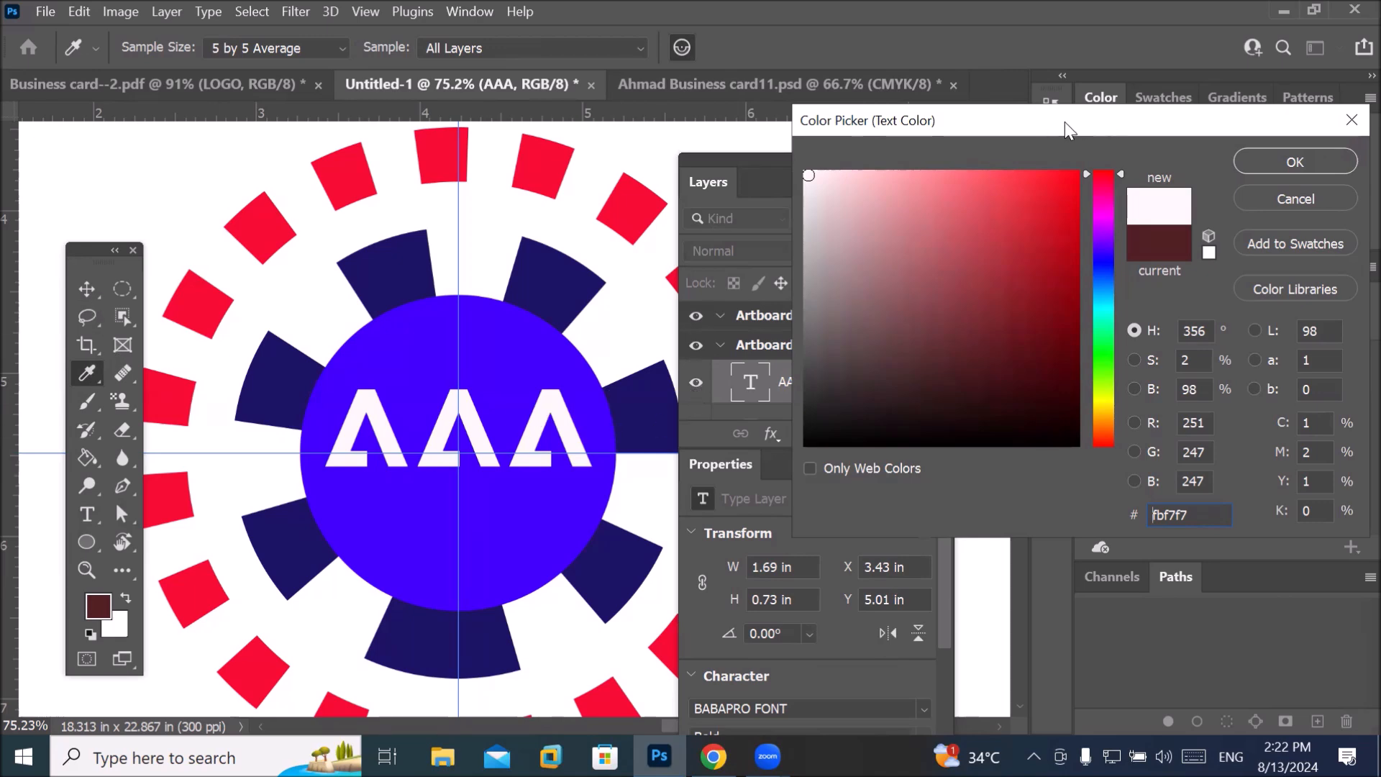
drag(1065, 122, 829, 119)
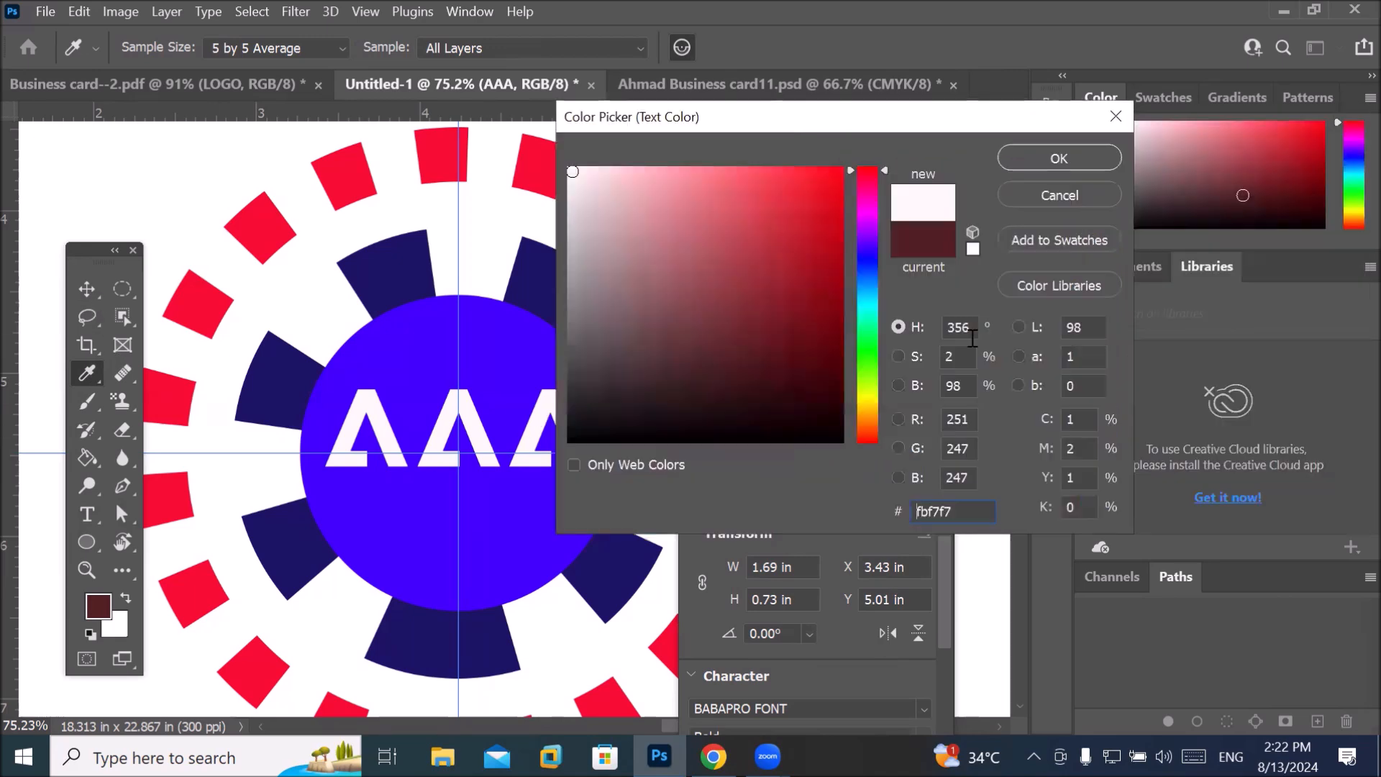
click(1058, 158)
Give the Ellipse 2 outer circle a light peach fill from the recently used colours.
key(ctrl+minus)
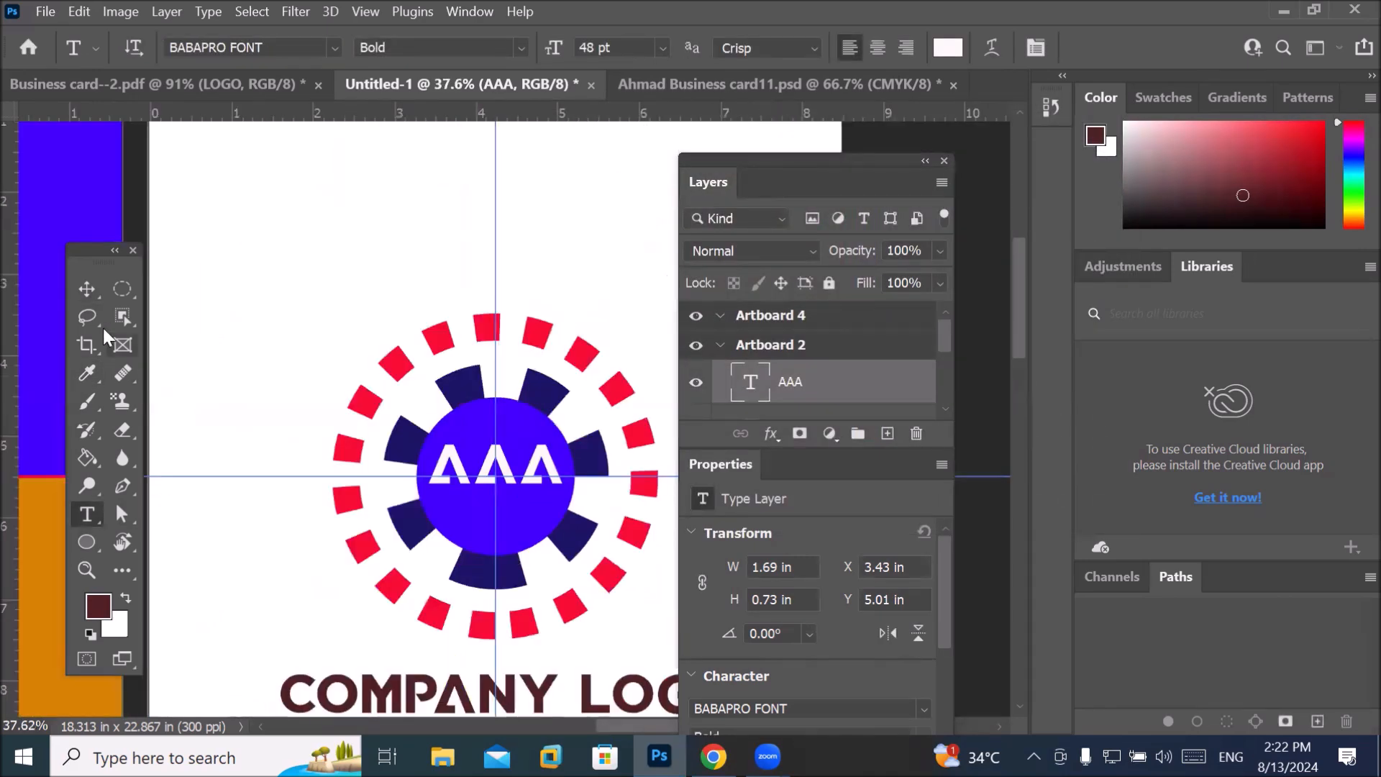
scroll(540, 525, down, 4)
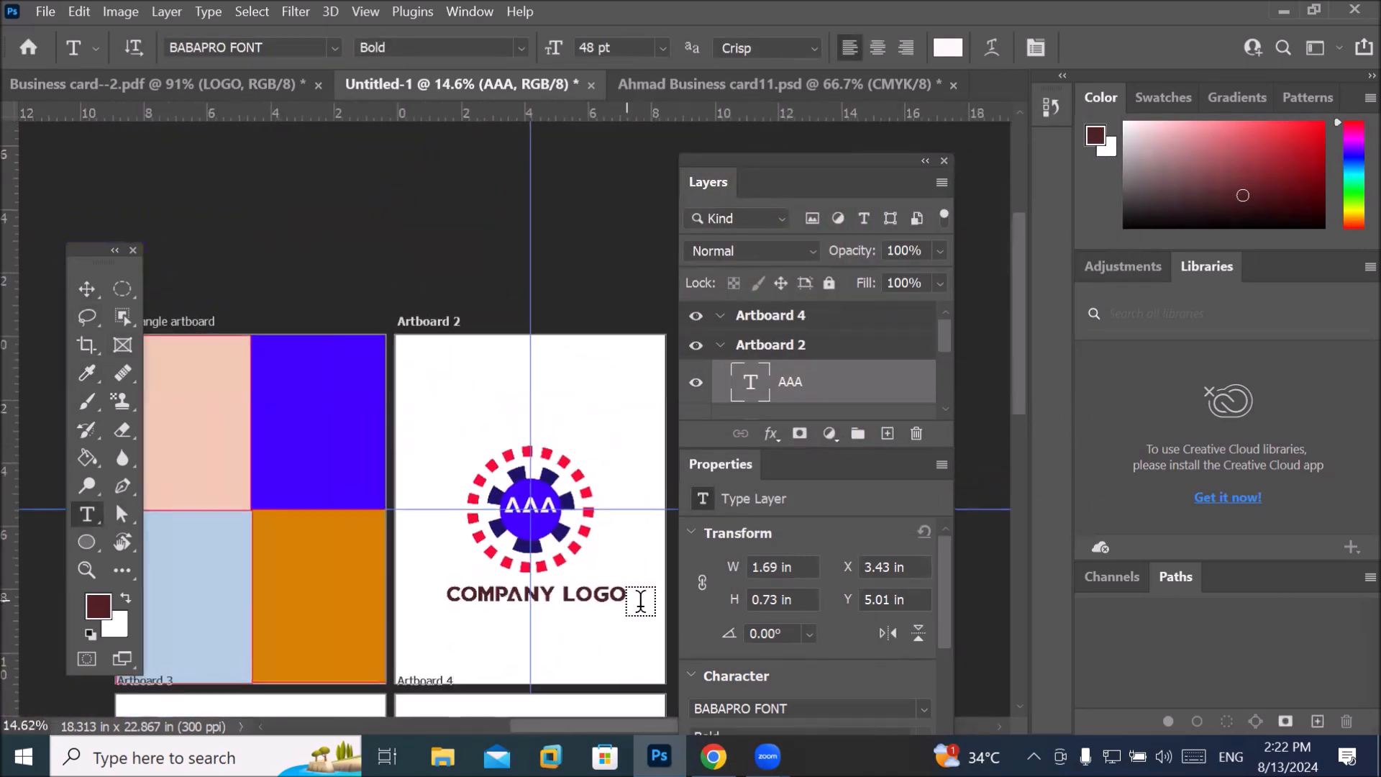
scroll(629, 597, up, 3)
scroll(626, 609, up, 1)
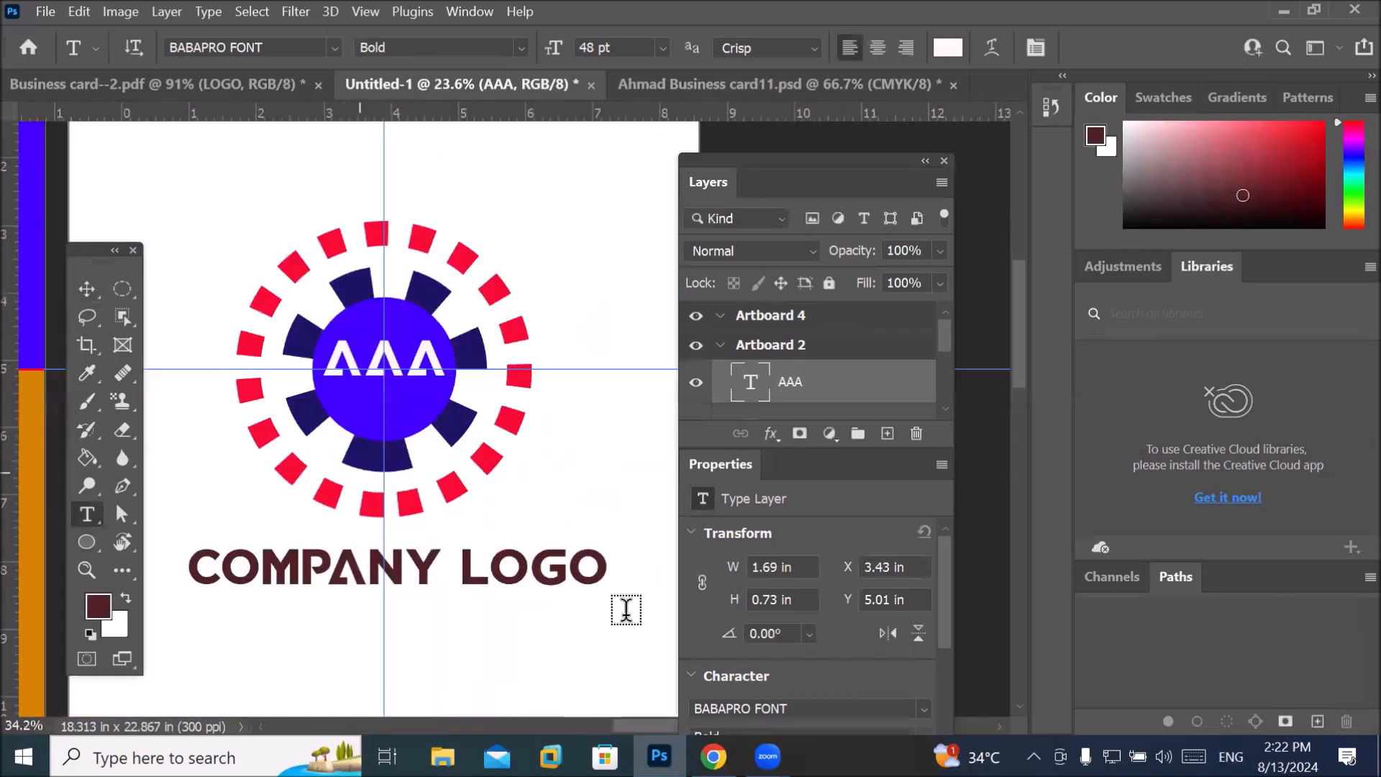
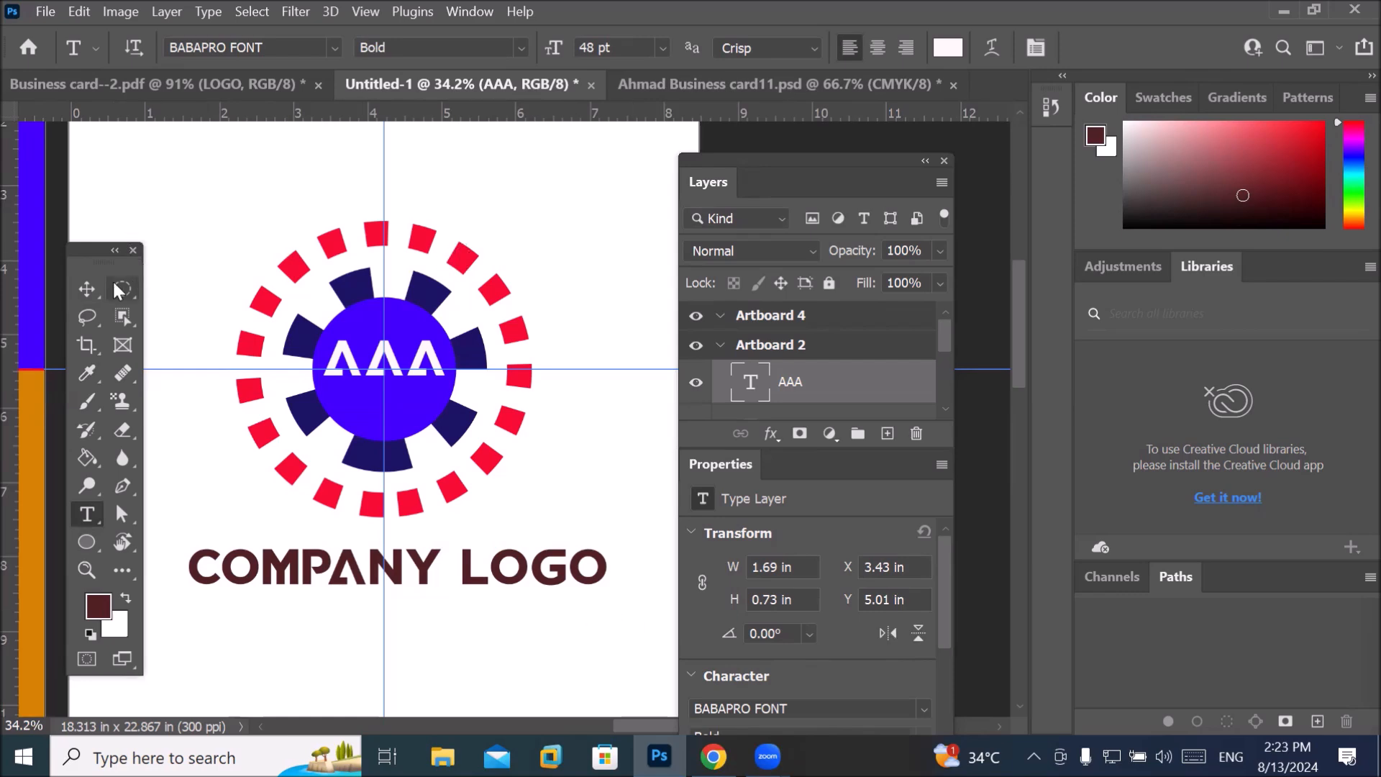
click(86, 289)
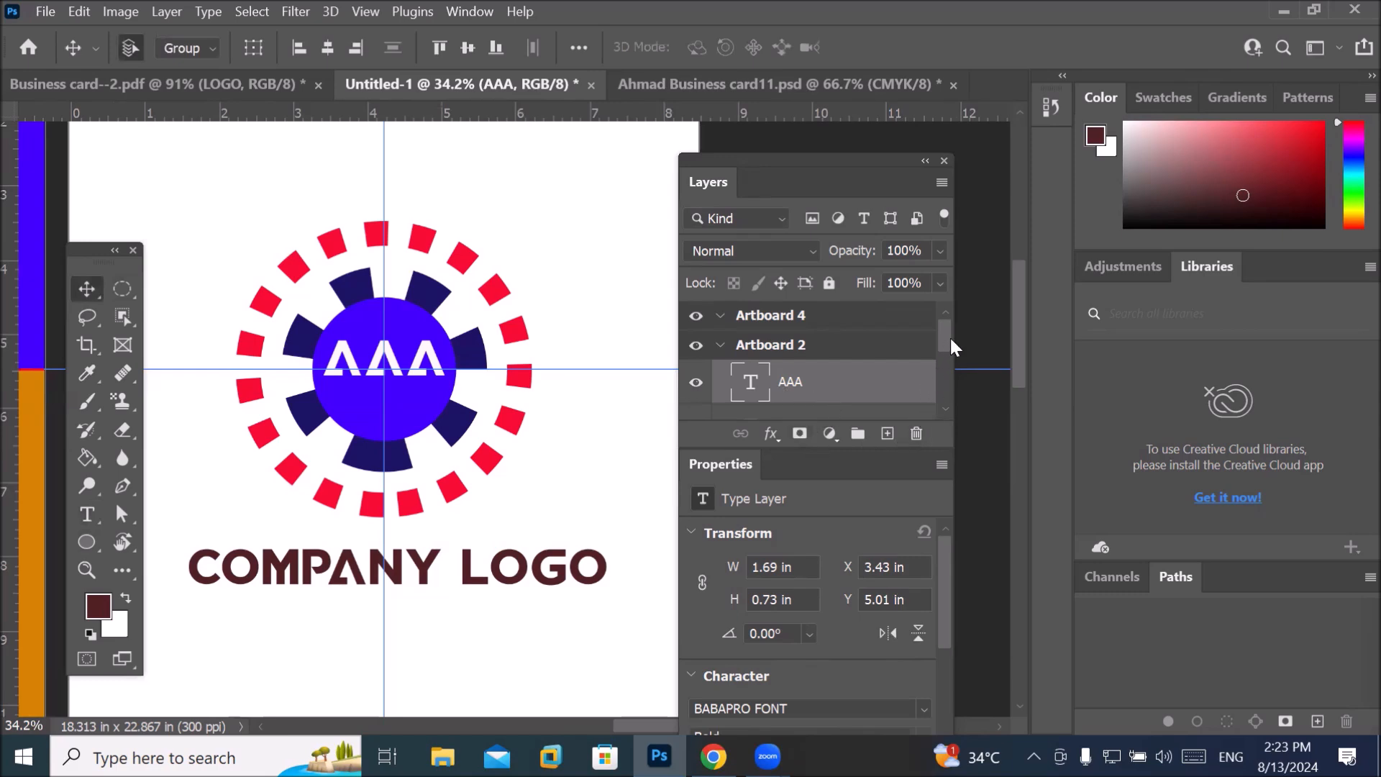
drag(947, 338, 958, 367)
click(787, 366)
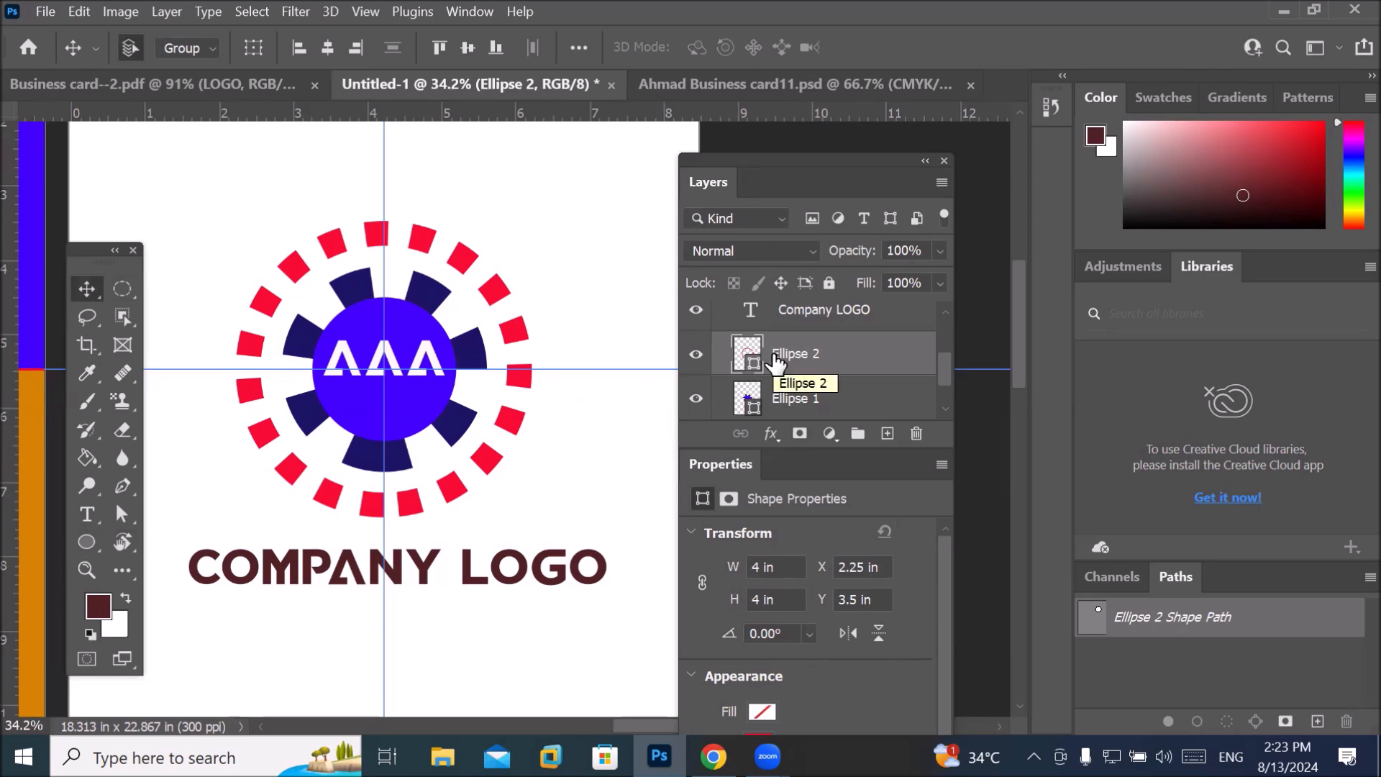
click(86, 545)
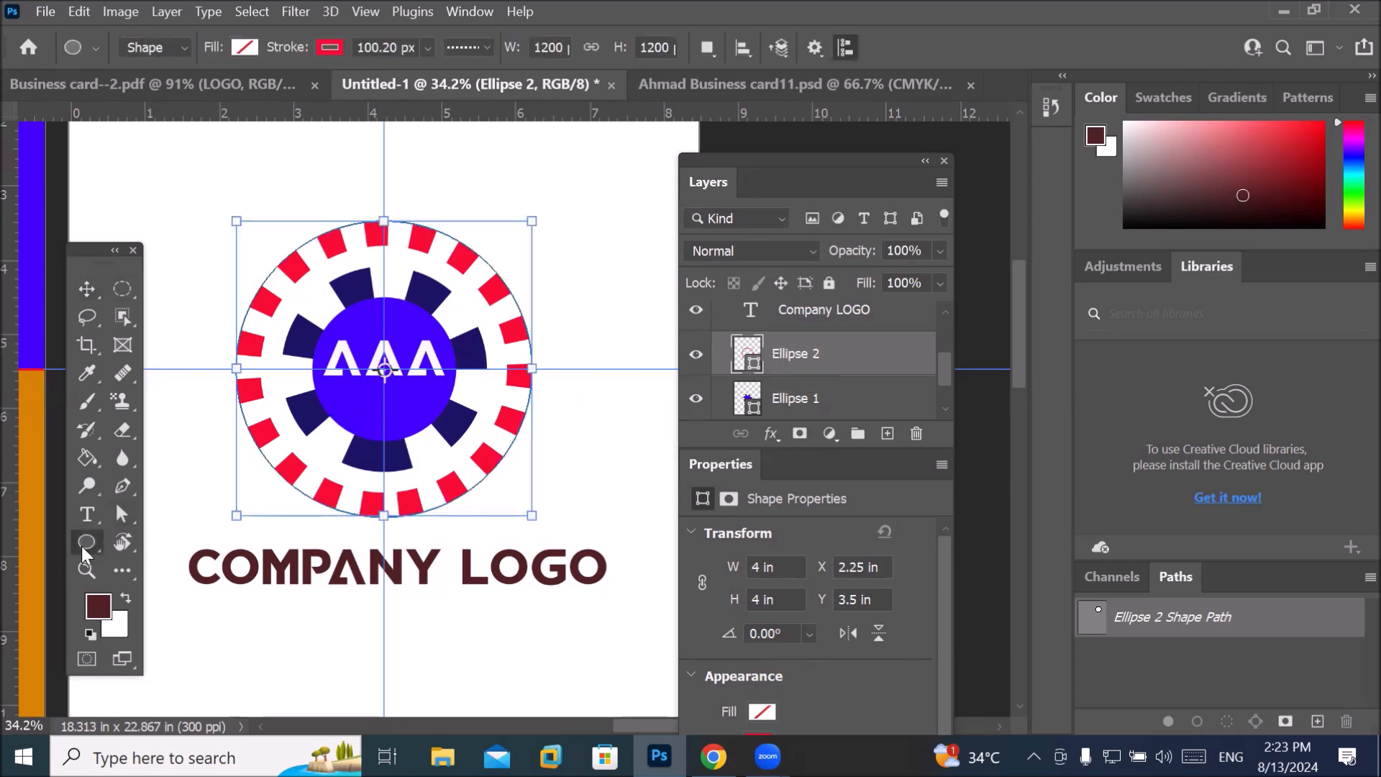
click(244, 48)
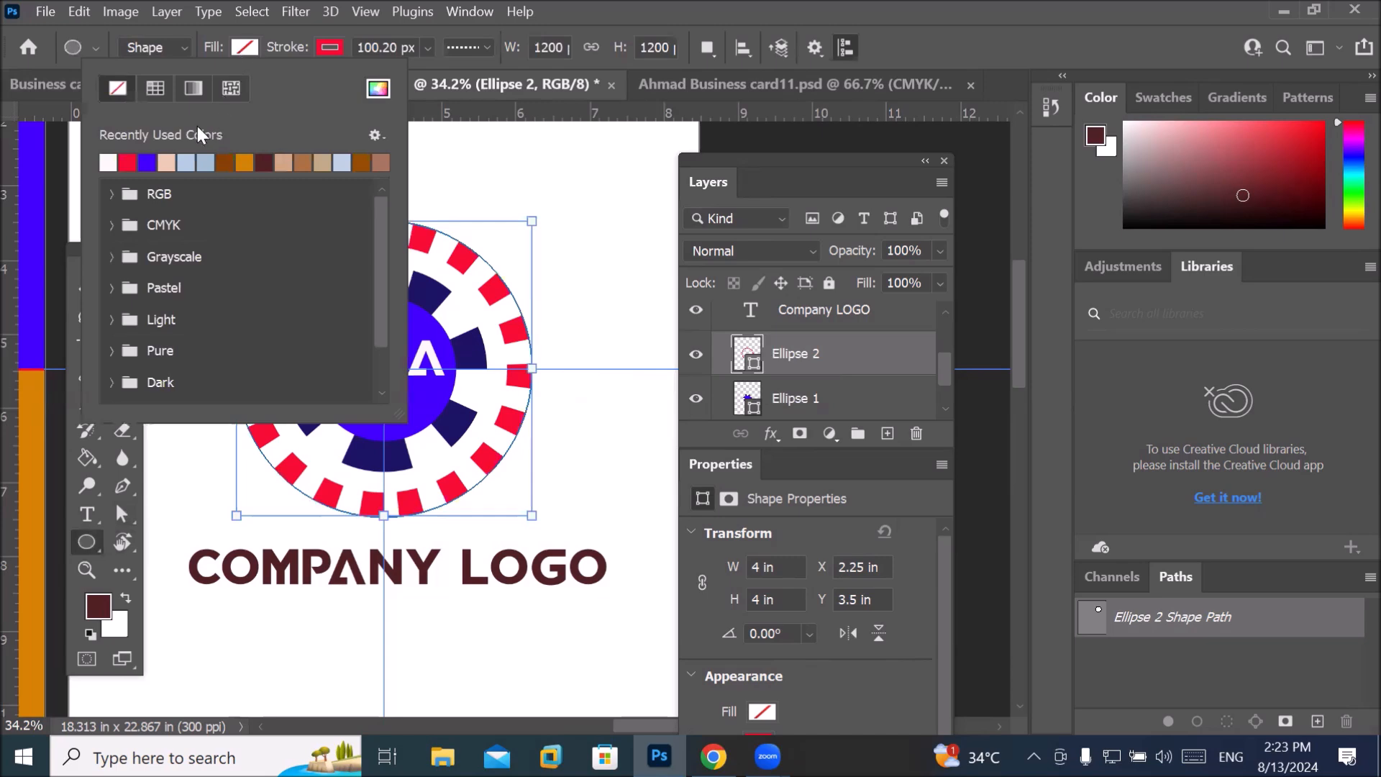
click(167, 161)
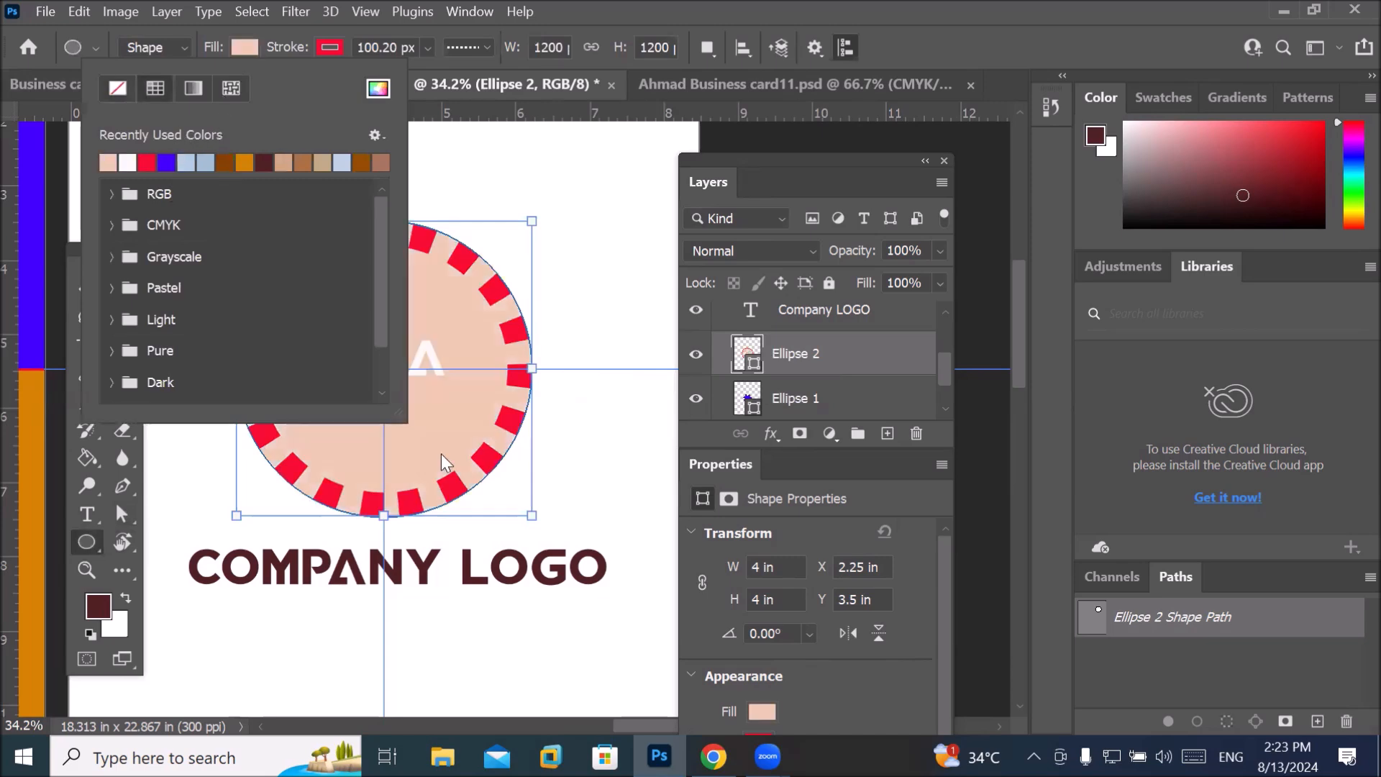
Place the Ellipse 2 layer below Ellipse 1 in the layer order, behind the blue inner circle.
click(791, 362)
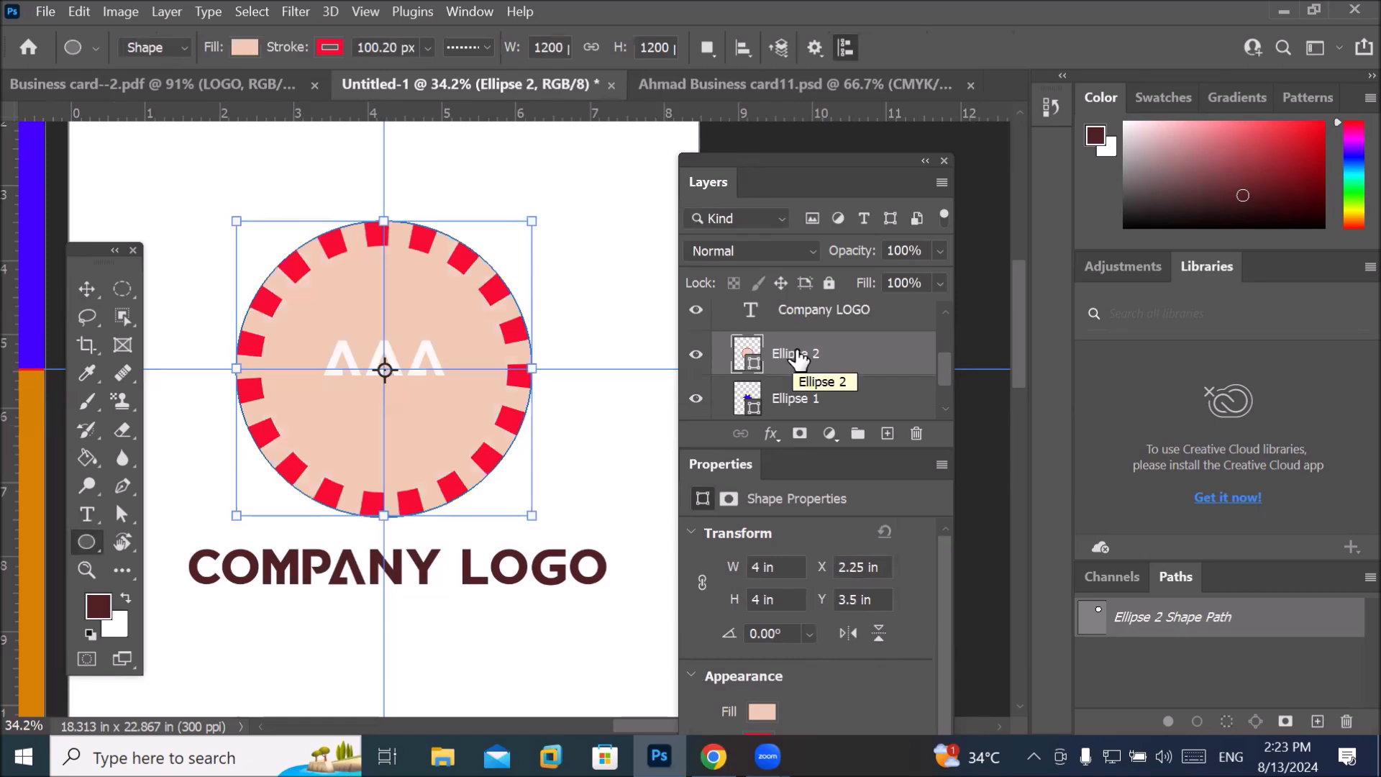
scroll(942, 408, down, 2)
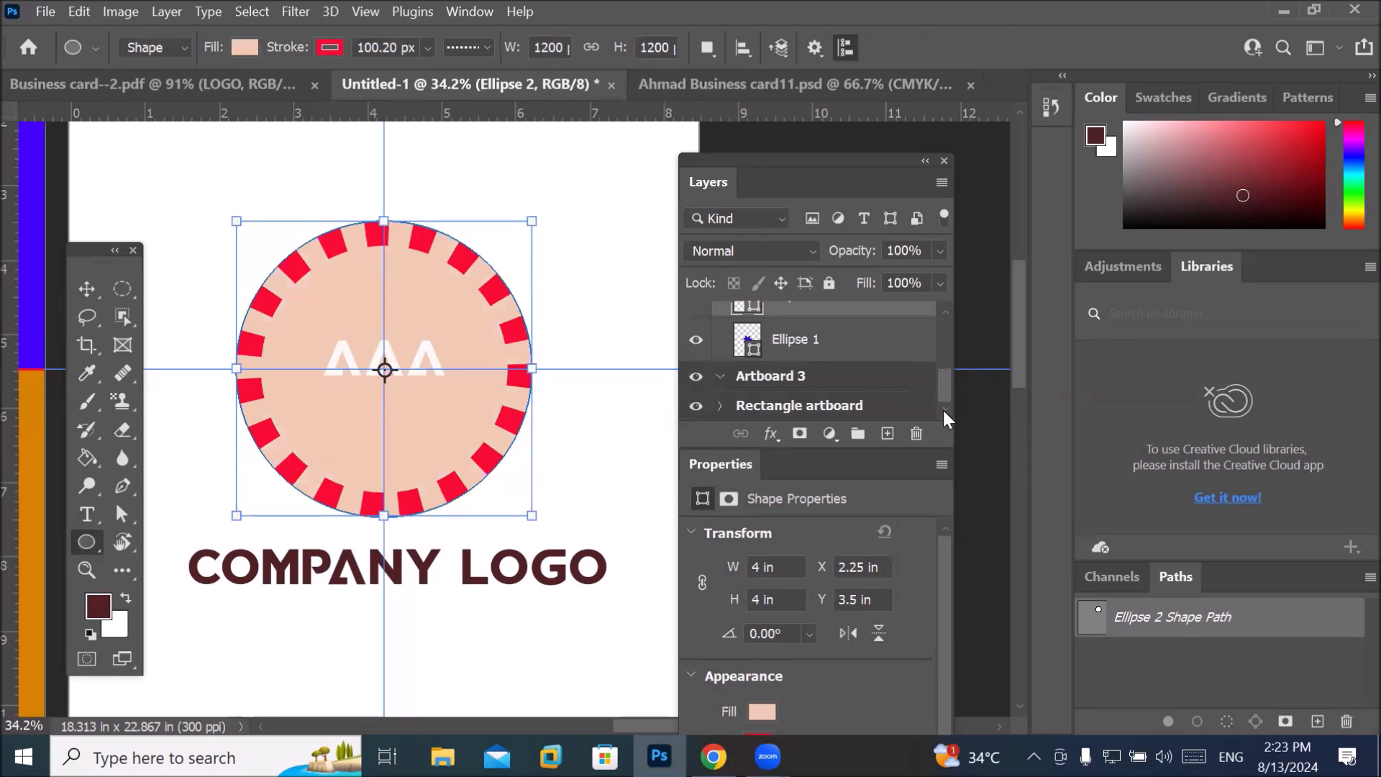
drag(814, 162, 830, 124)
scroll(962, 346, up, 3)
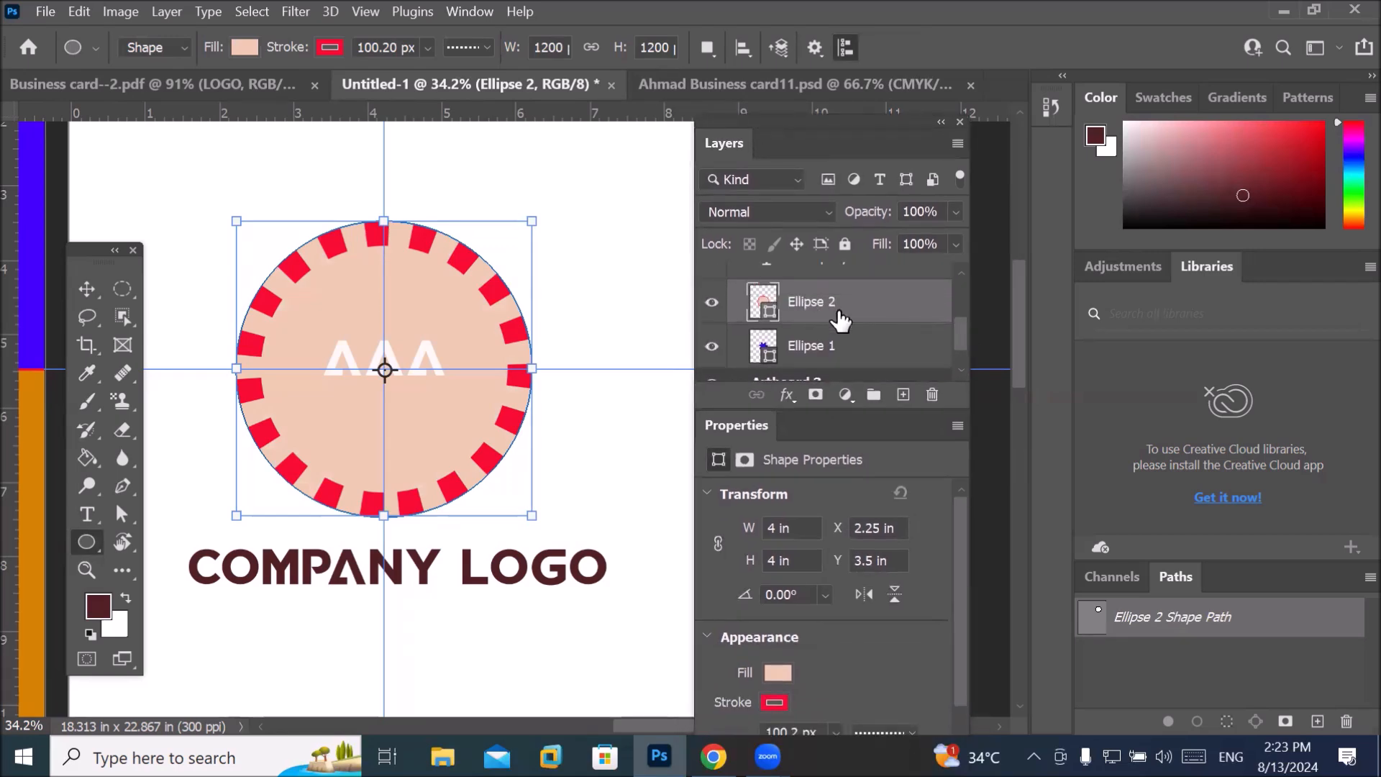
drag(841, 308, 817, 364)
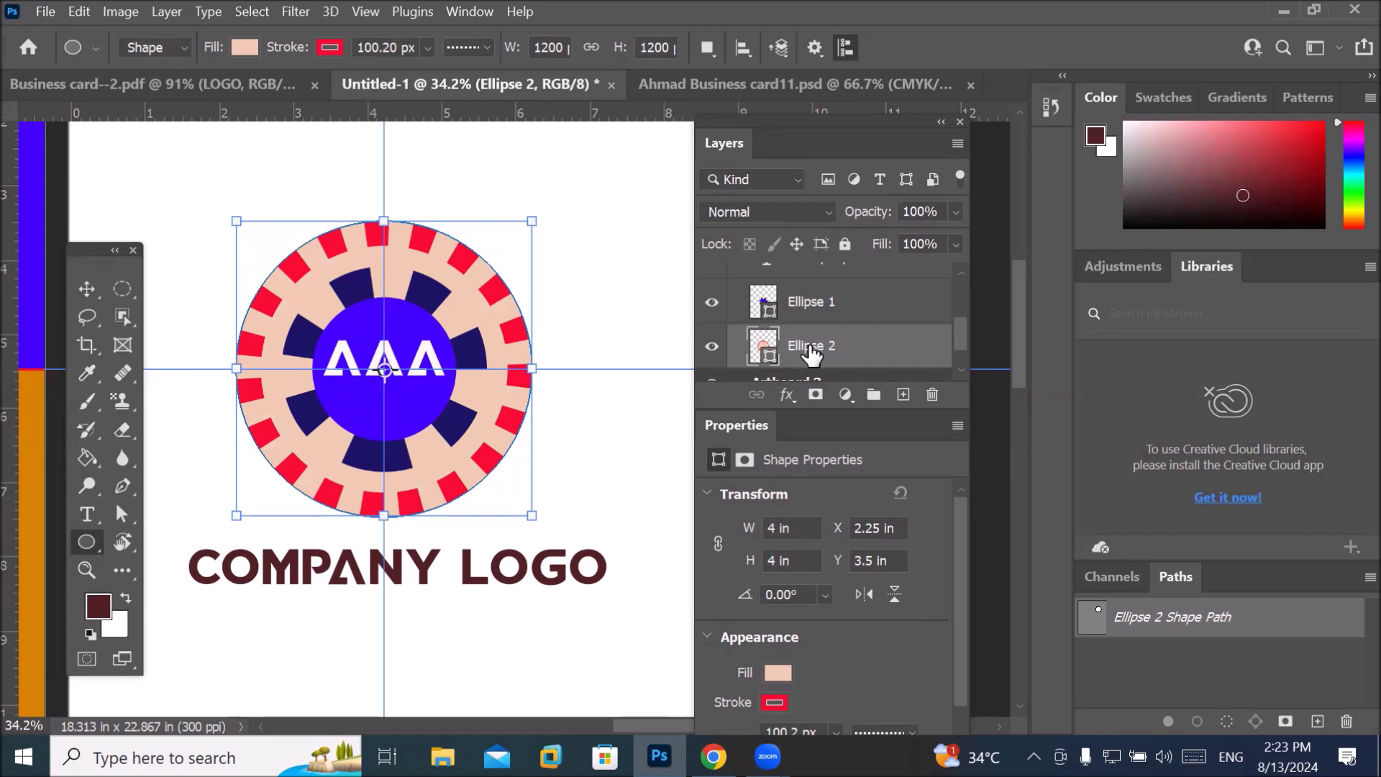
drag(812, 354, 809, 302)
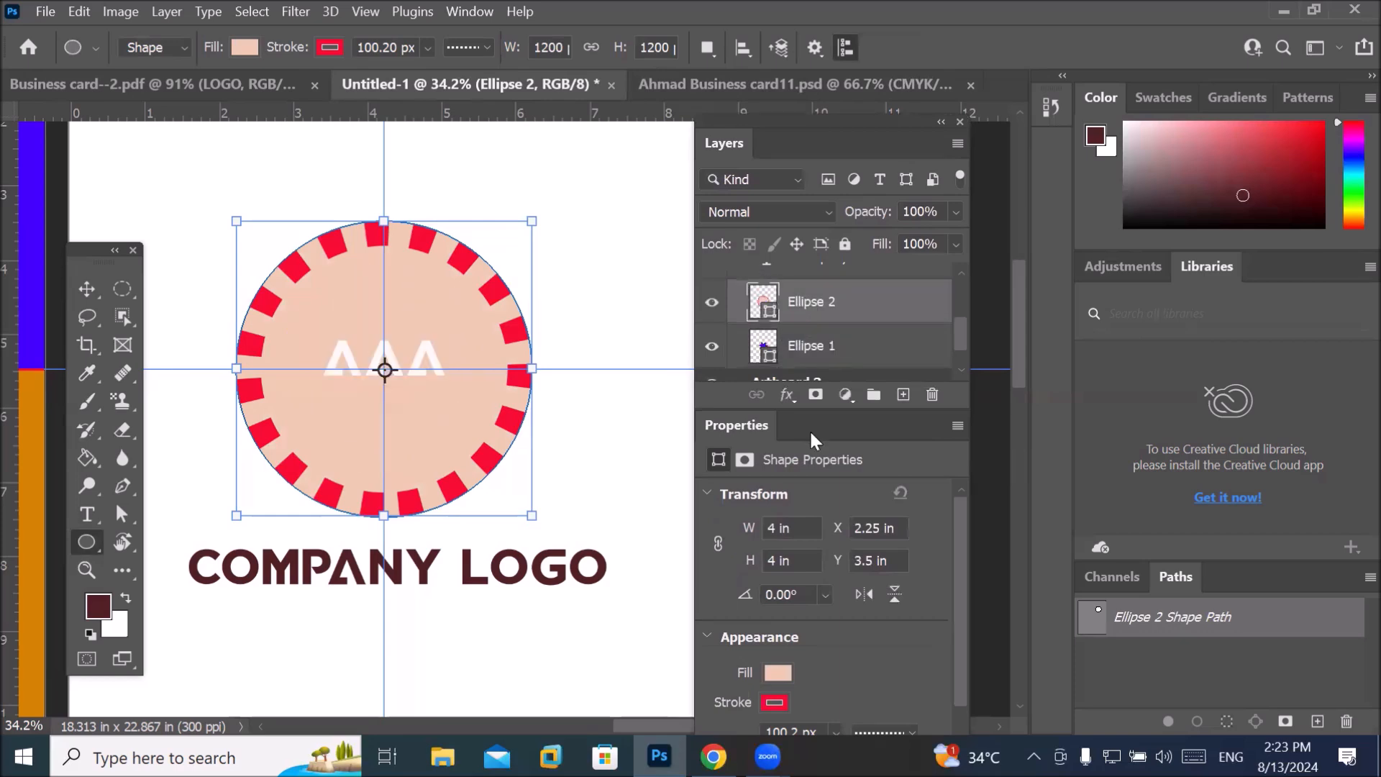
drag(804, 311, 795, 353)
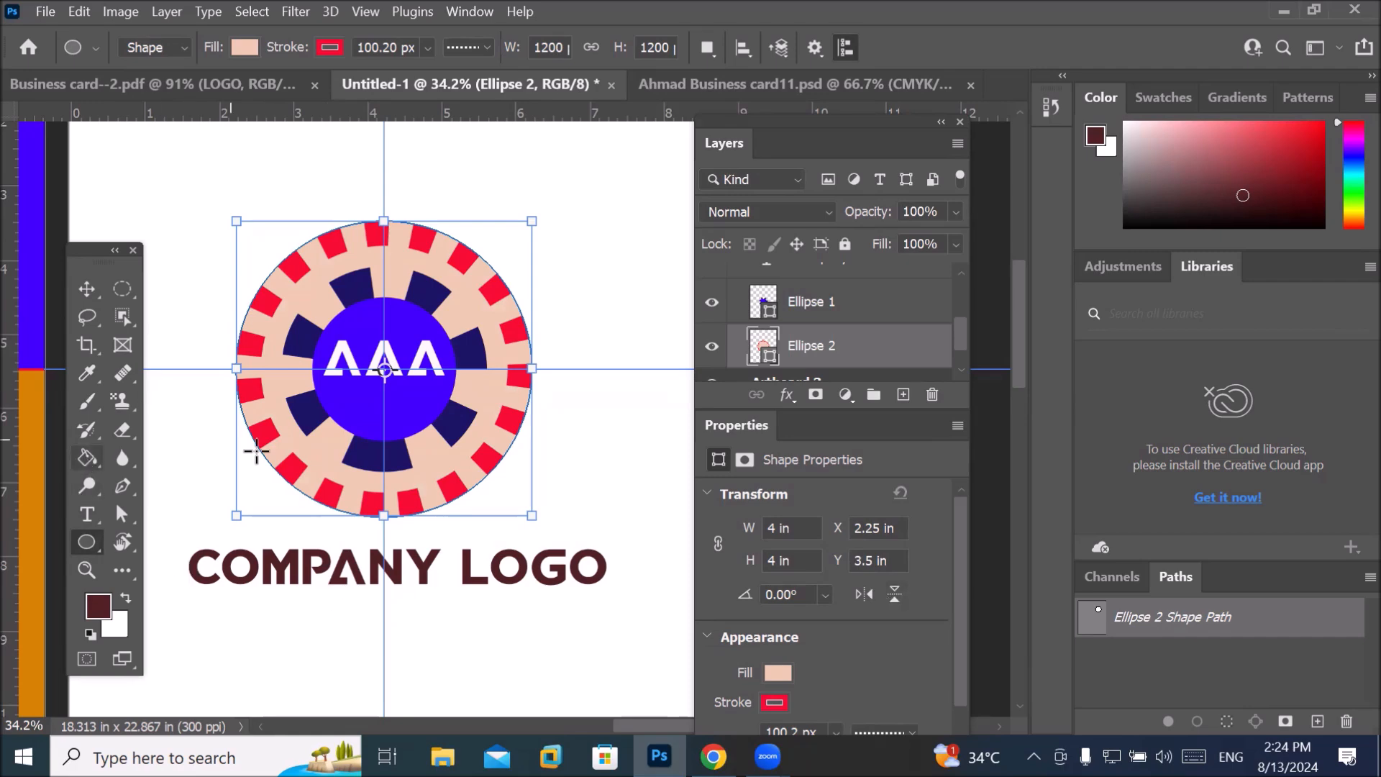
Rotate the canvas view to -26° with the Rotate View tool and reset it to 0°.
scroll(264, 456, down, 3)
scroll(268, 460, down, 3)
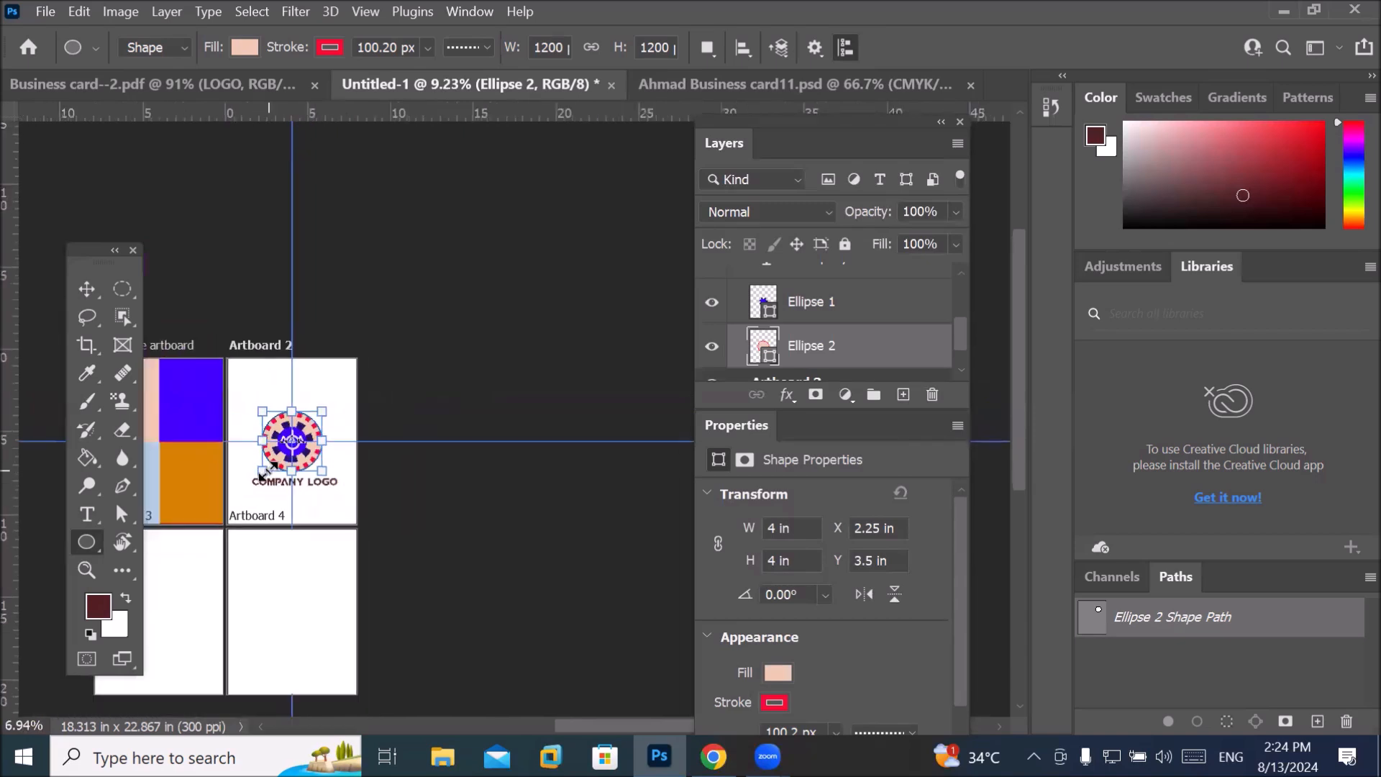
drag(207, 617, 359, 414)
scroll(359, 415, up, 3)
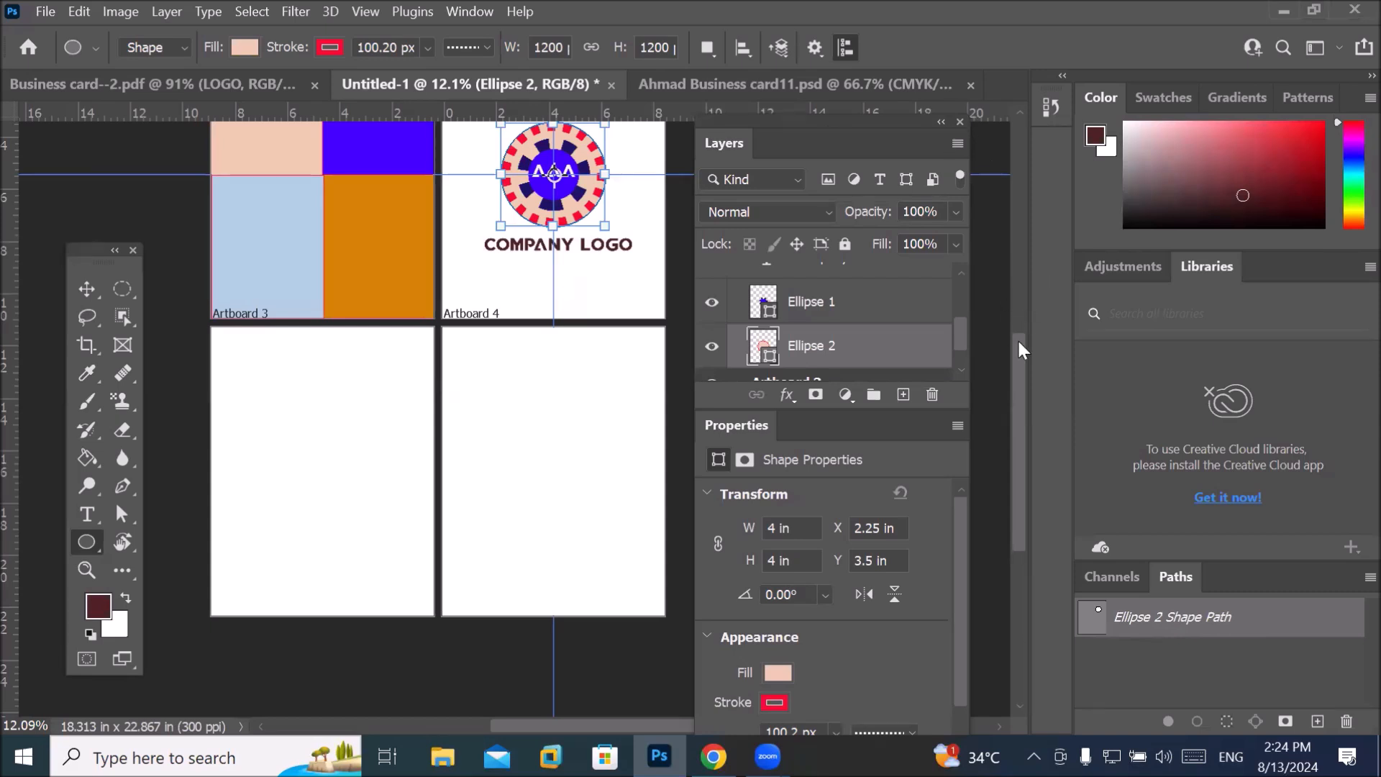
drag(1017, 350, 993, 285)
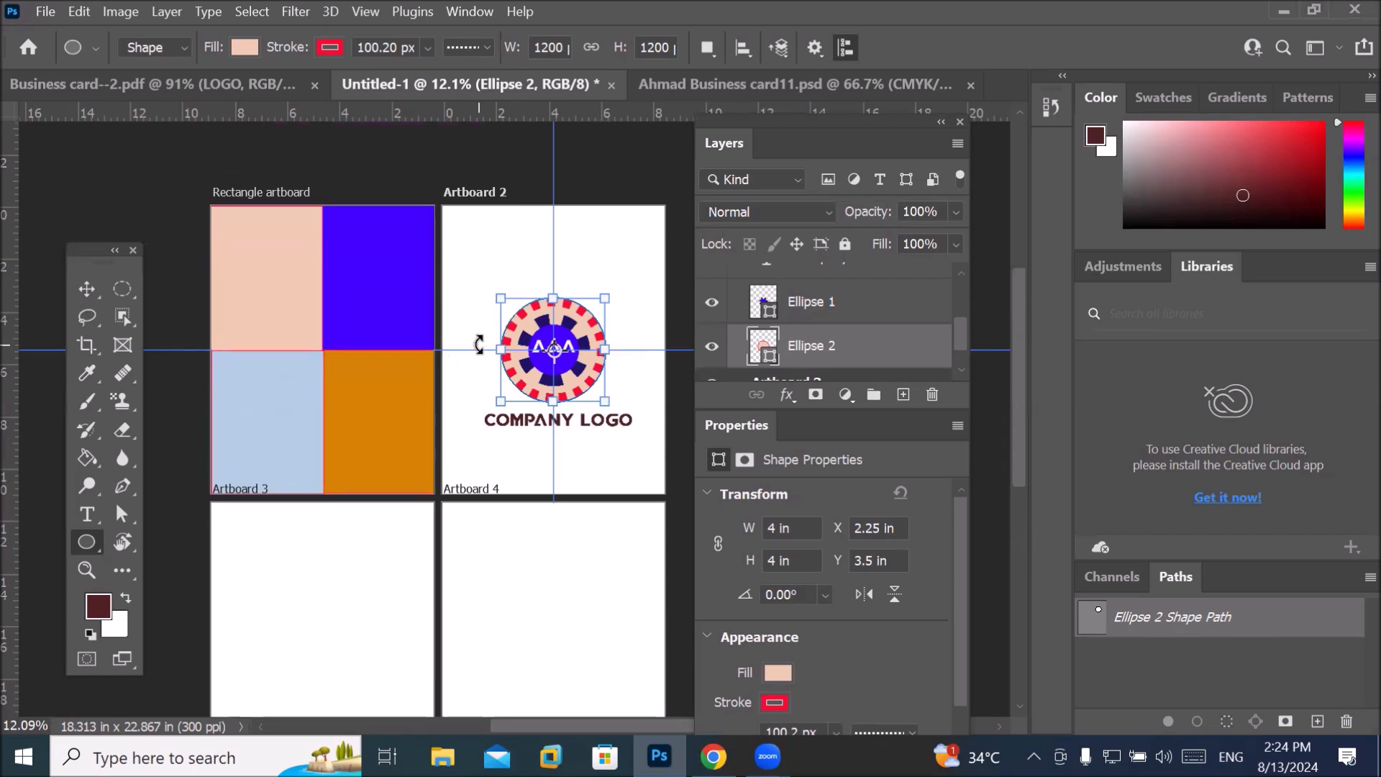
click(124, 542)
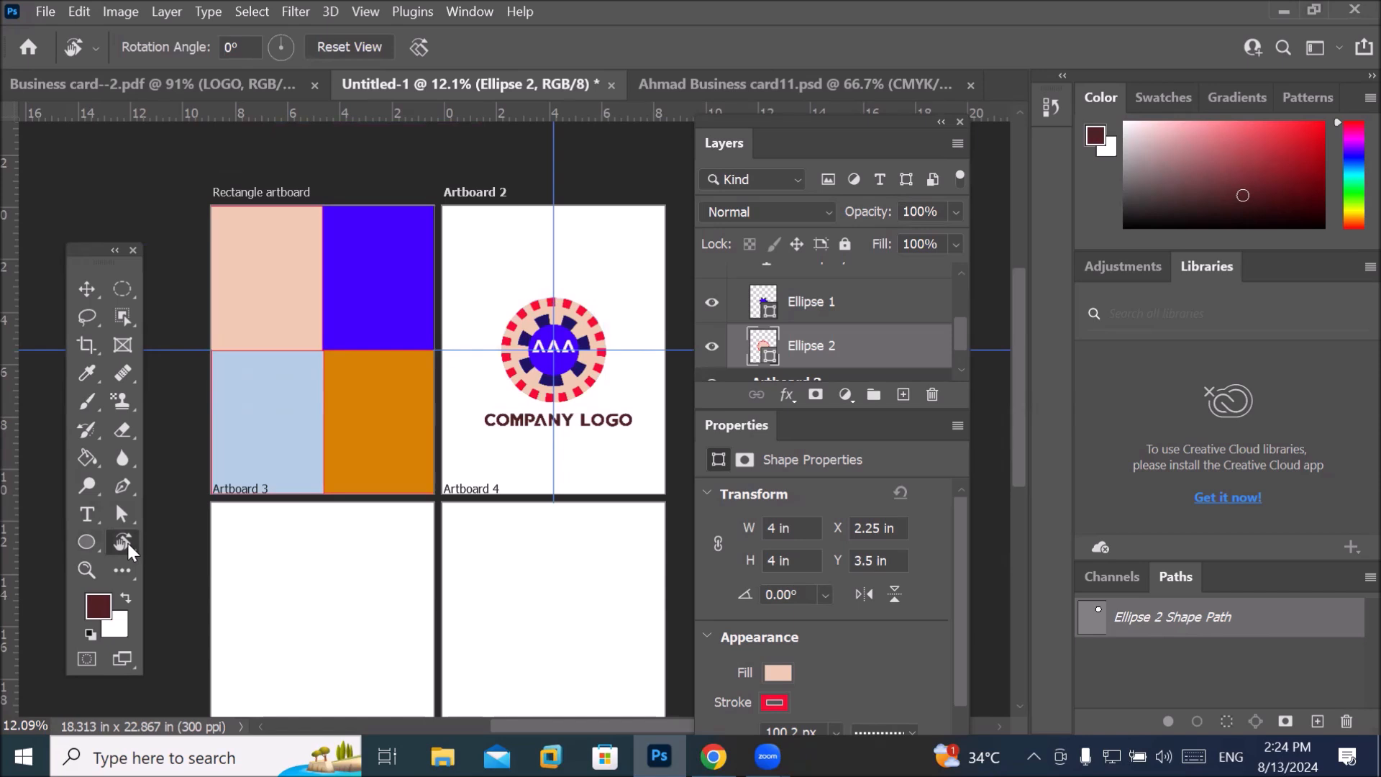
drag(582, 236, 605, 339)
drag(657, 271, 442, 322)
drag(485, 262, 534, 300)
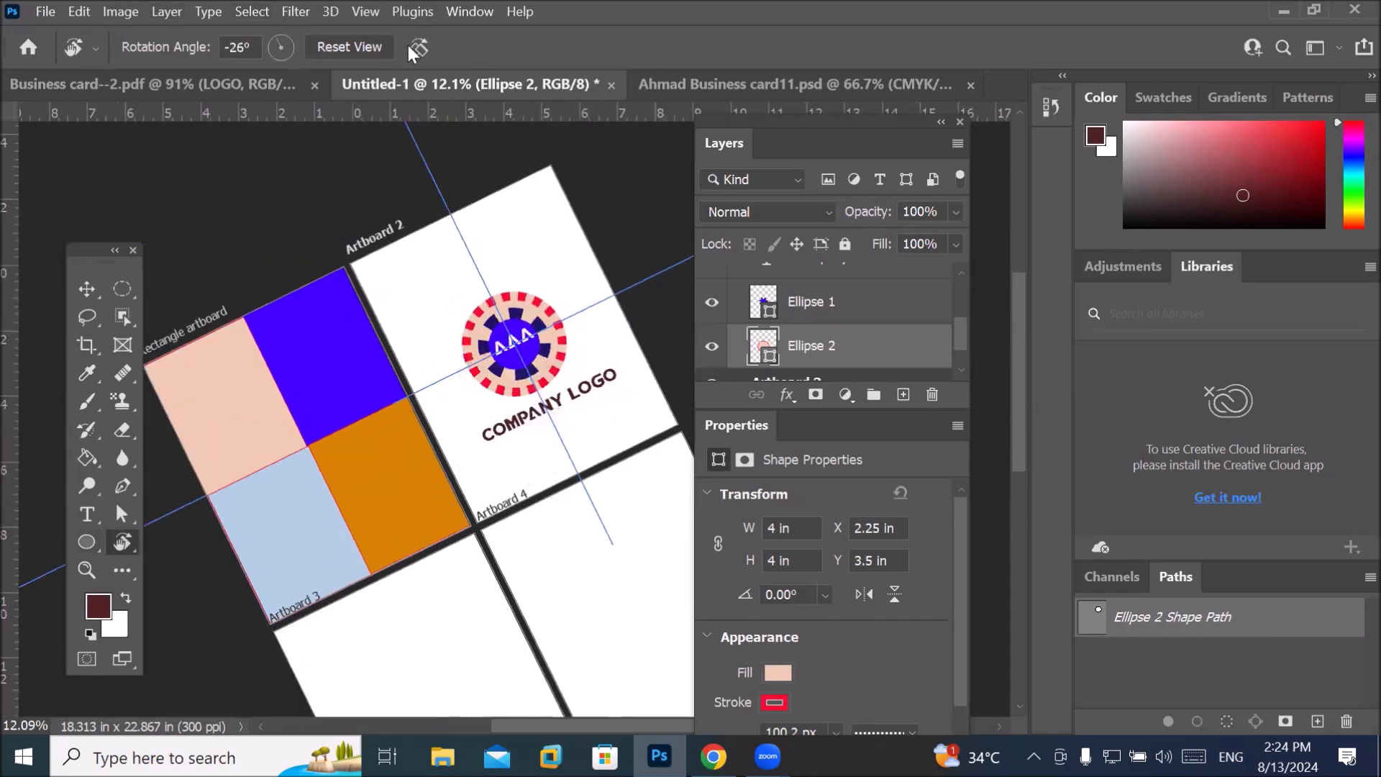
click(356, 47)
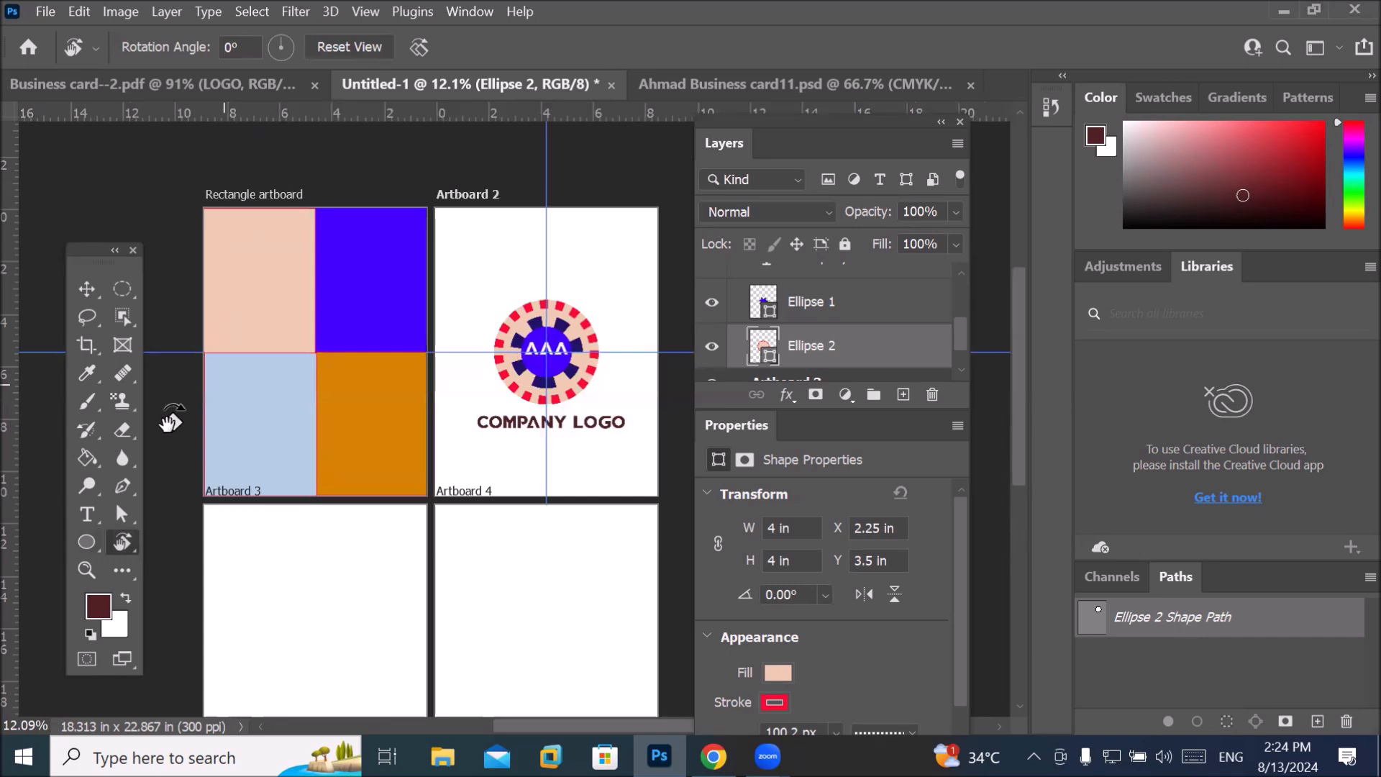
Pan the canvas with the Hand tool to show the empty Artboard 3 and Artboard 4 beneath the finished artboards.
click(88, 568)
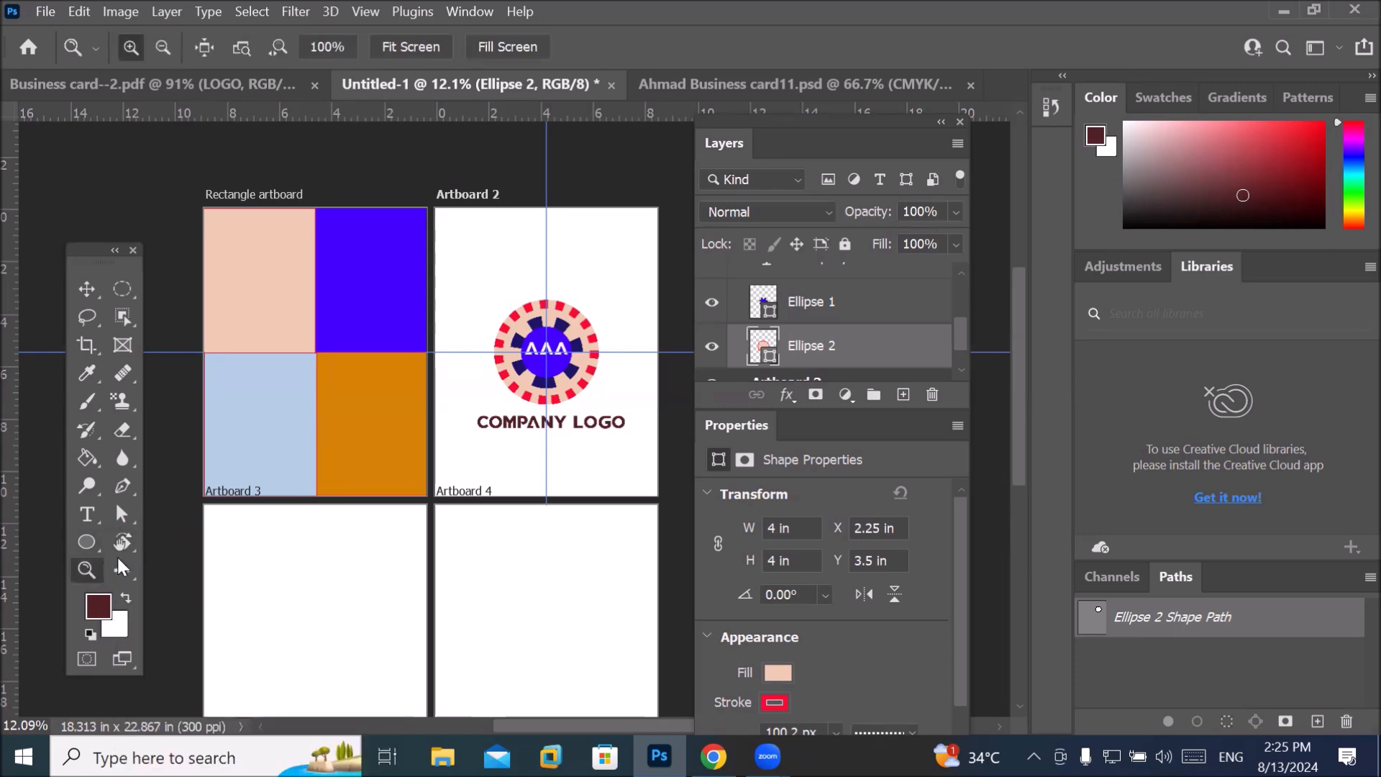
click(123, 541)
right_click(125, 538)
click(209, 538)
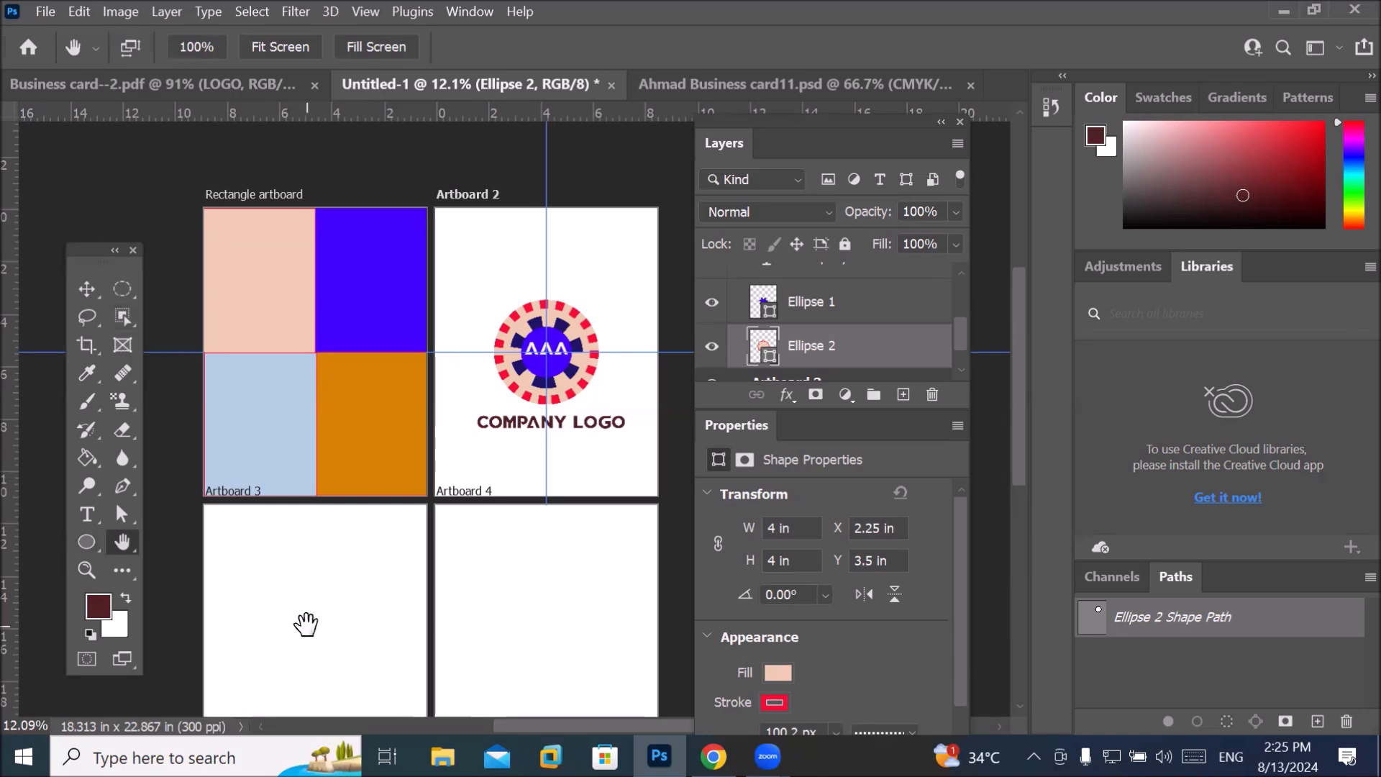
drag(316, 596, 368, 417)
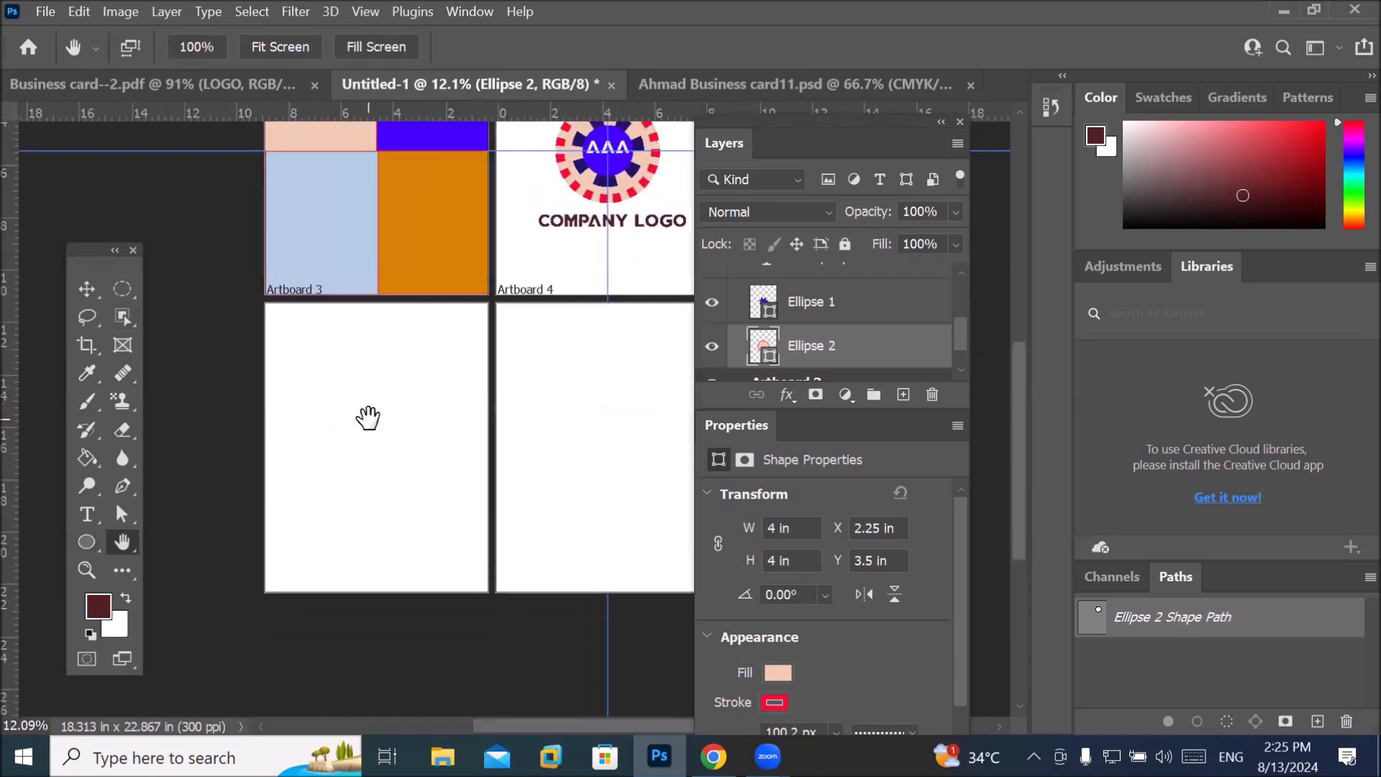
Activate the Ellipse tool and examine its Shape, Path and Pixels drawing modes.
click(83, 542)
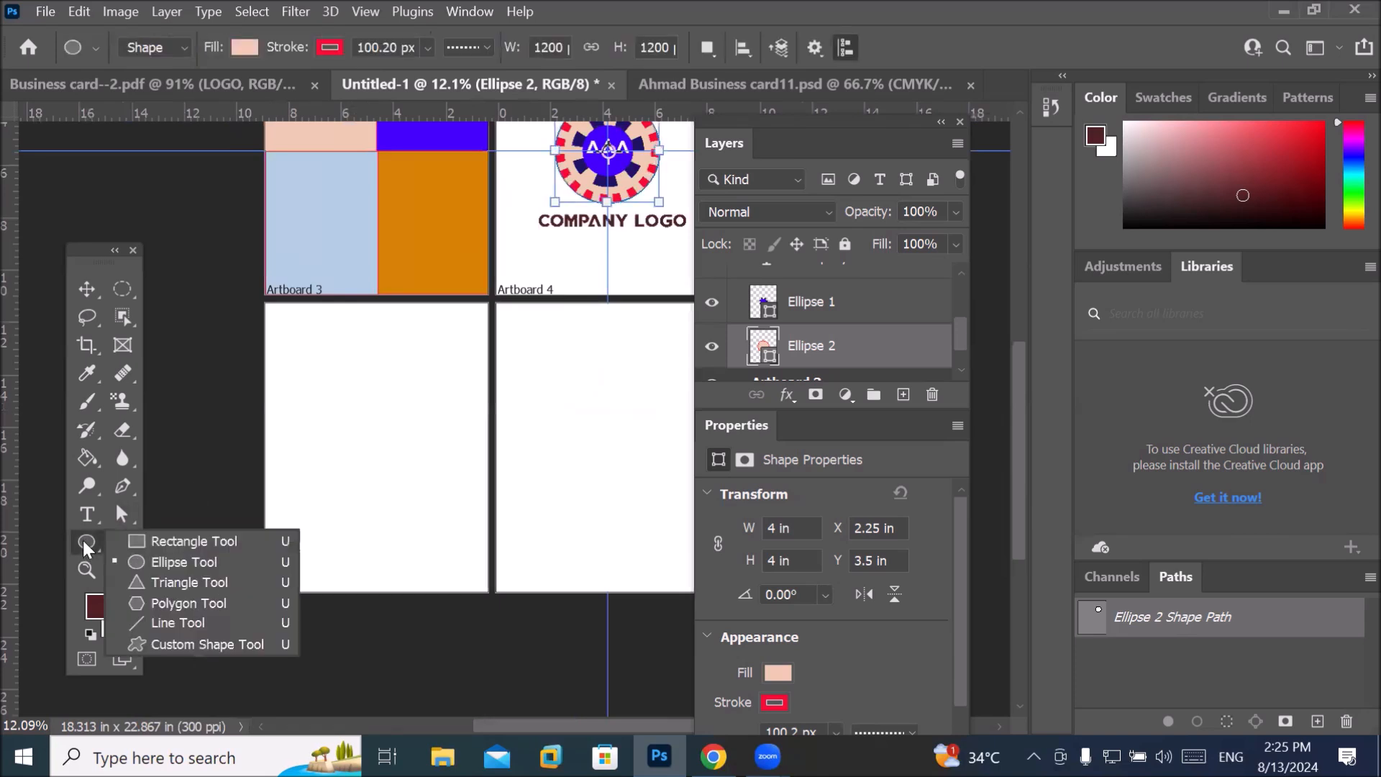
click(168, 563)
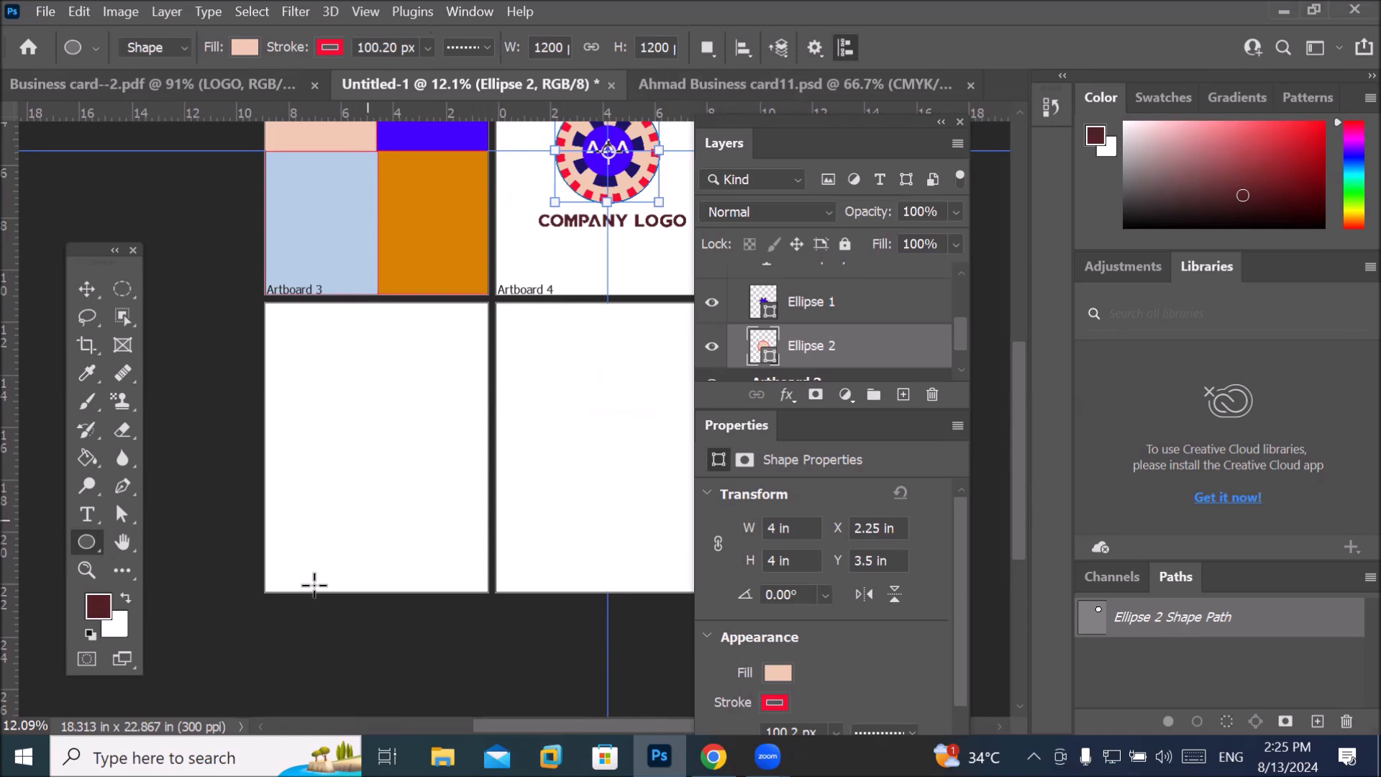
click(182, 44)
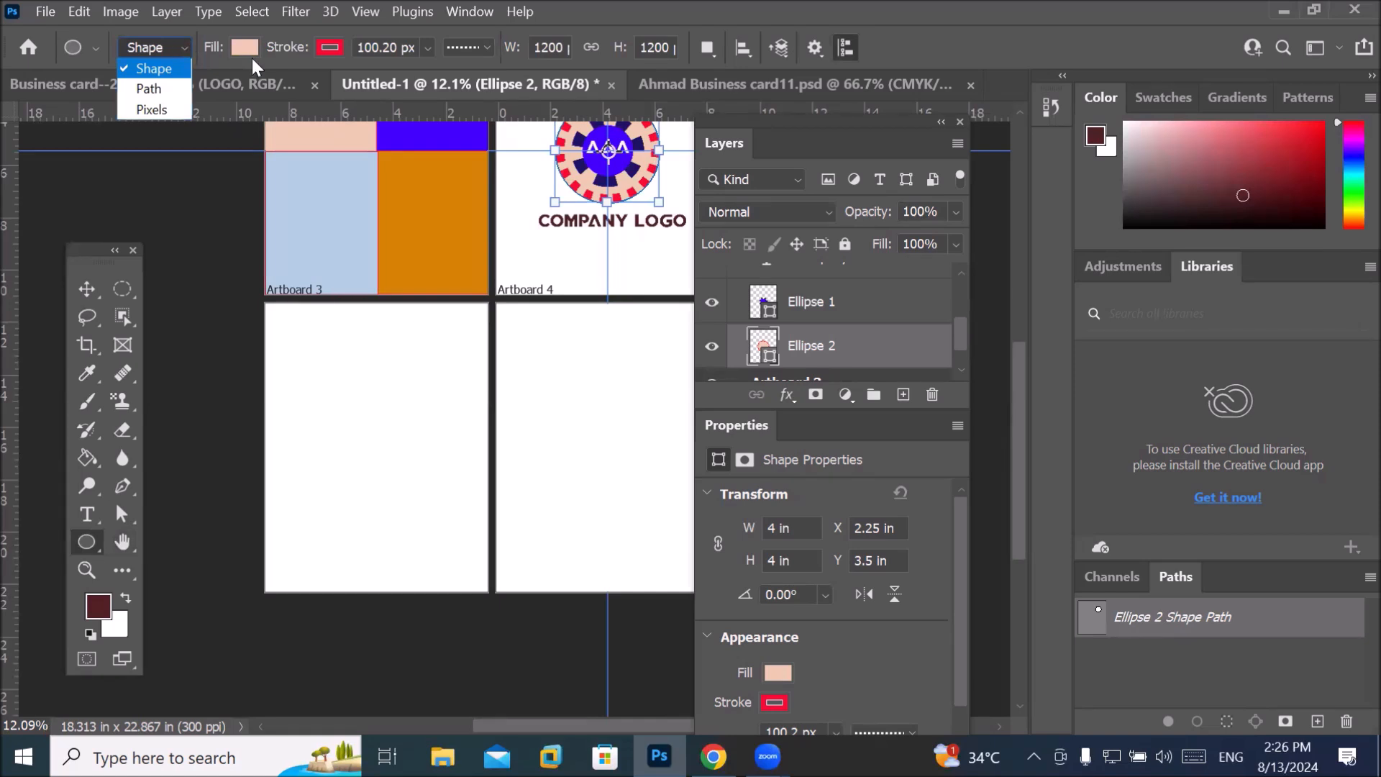
click(252, 58)
click(181, 48)
click(96, 543)
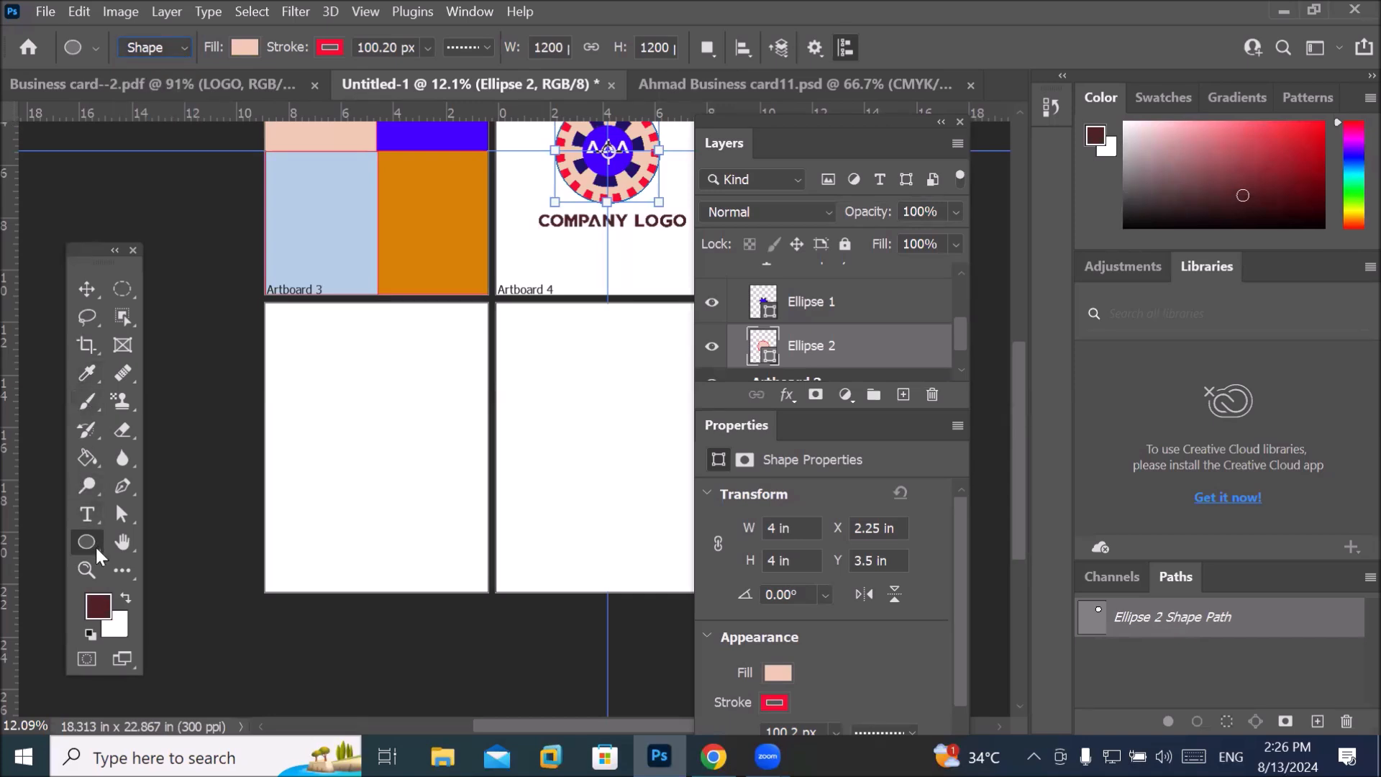
Compare the drawing modes of the Rectangle tool with those of the Ellipse tool, ending with the Ellipse tool active.
right_click(72, 534)
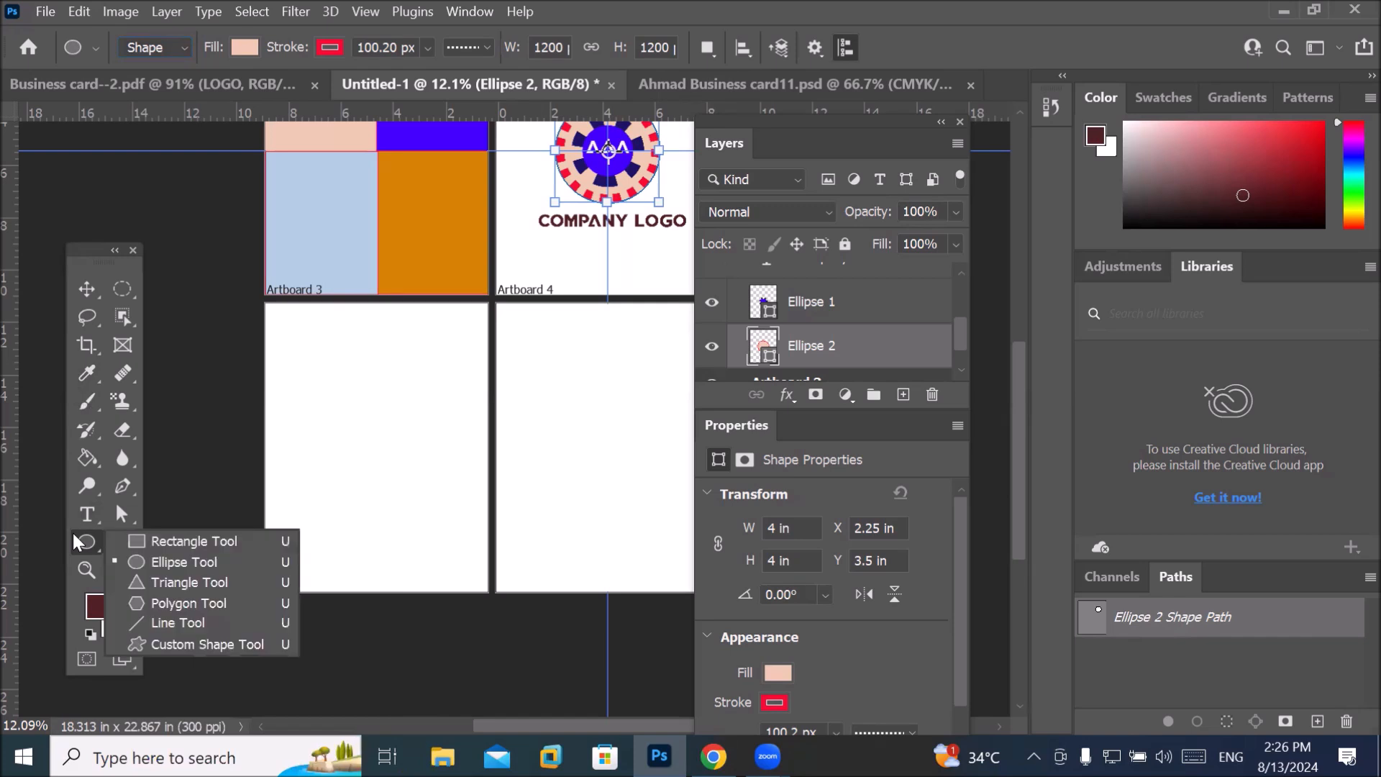
click(152, 539)
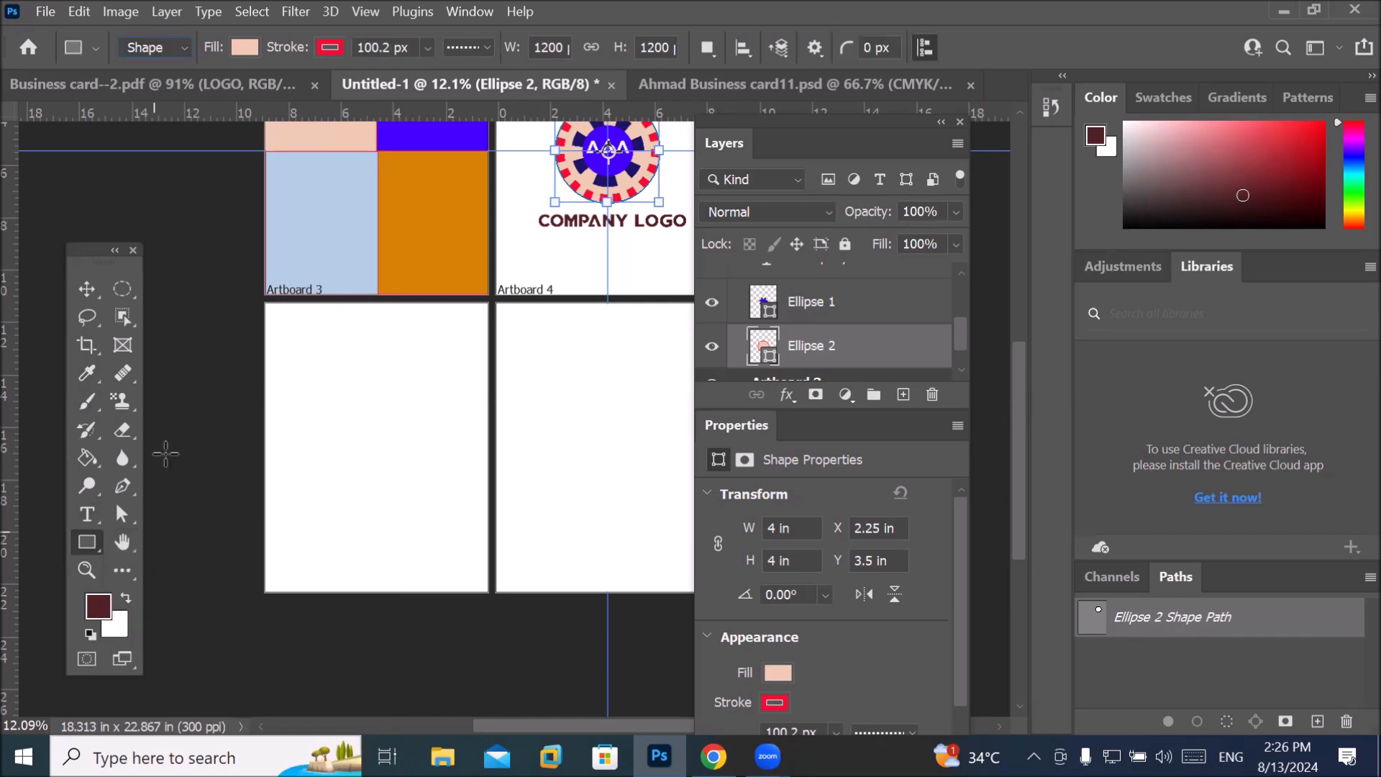
click(179, 51)
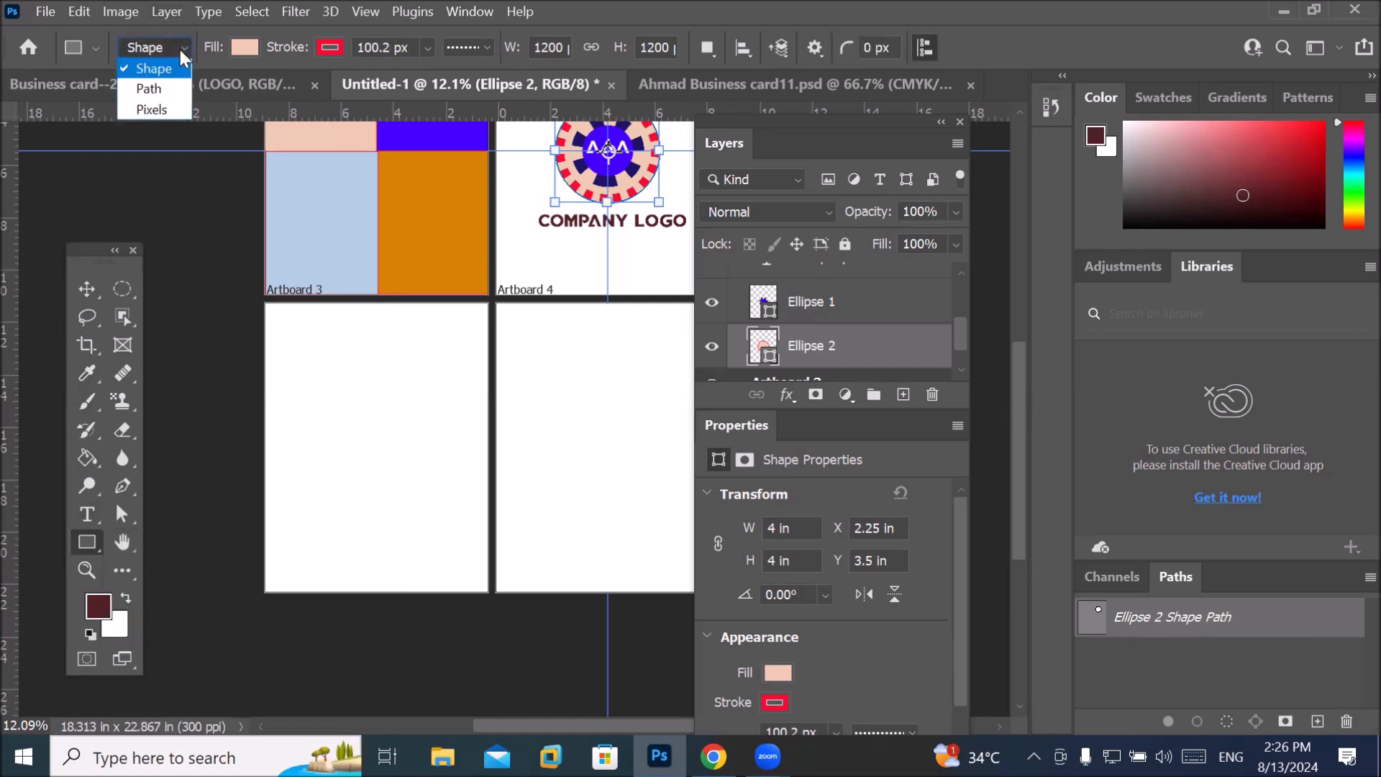
click(76, 541)
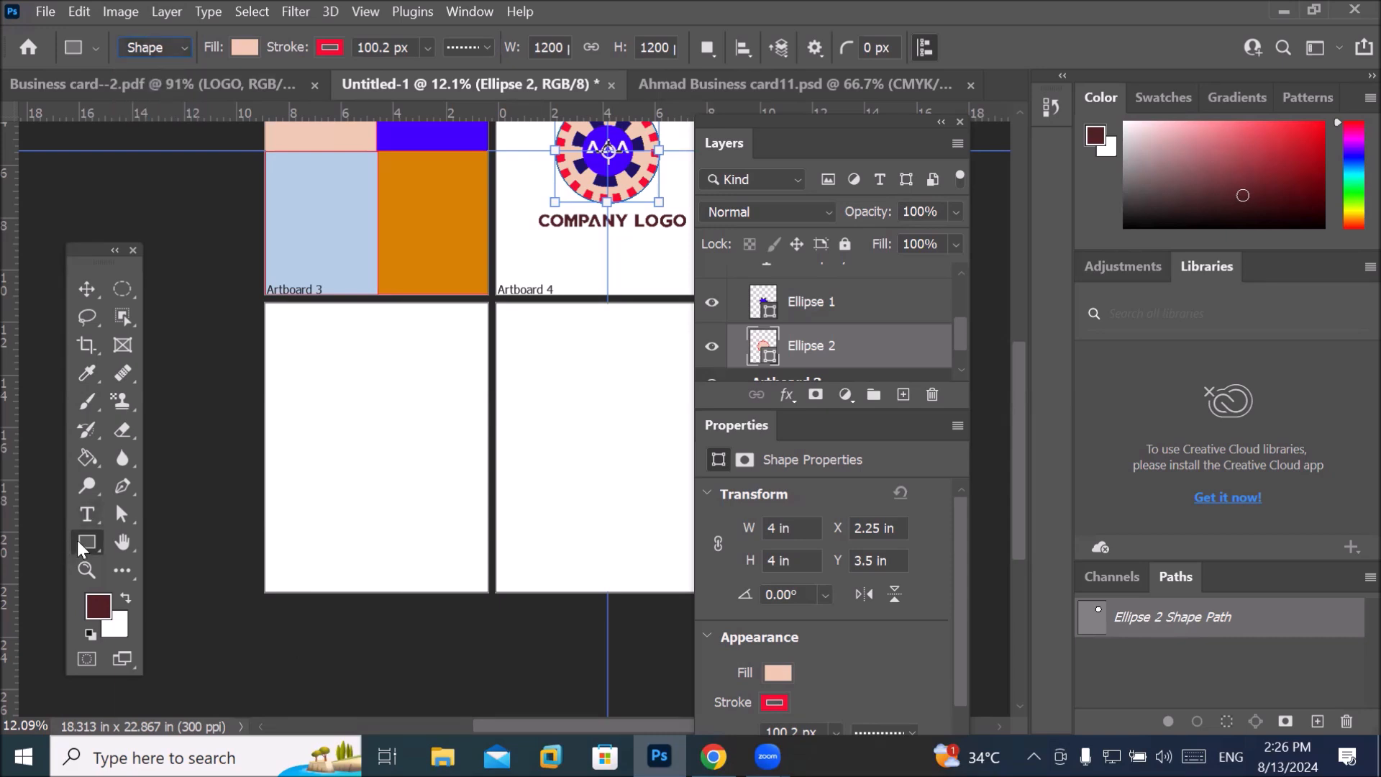
right_click(85, 543)
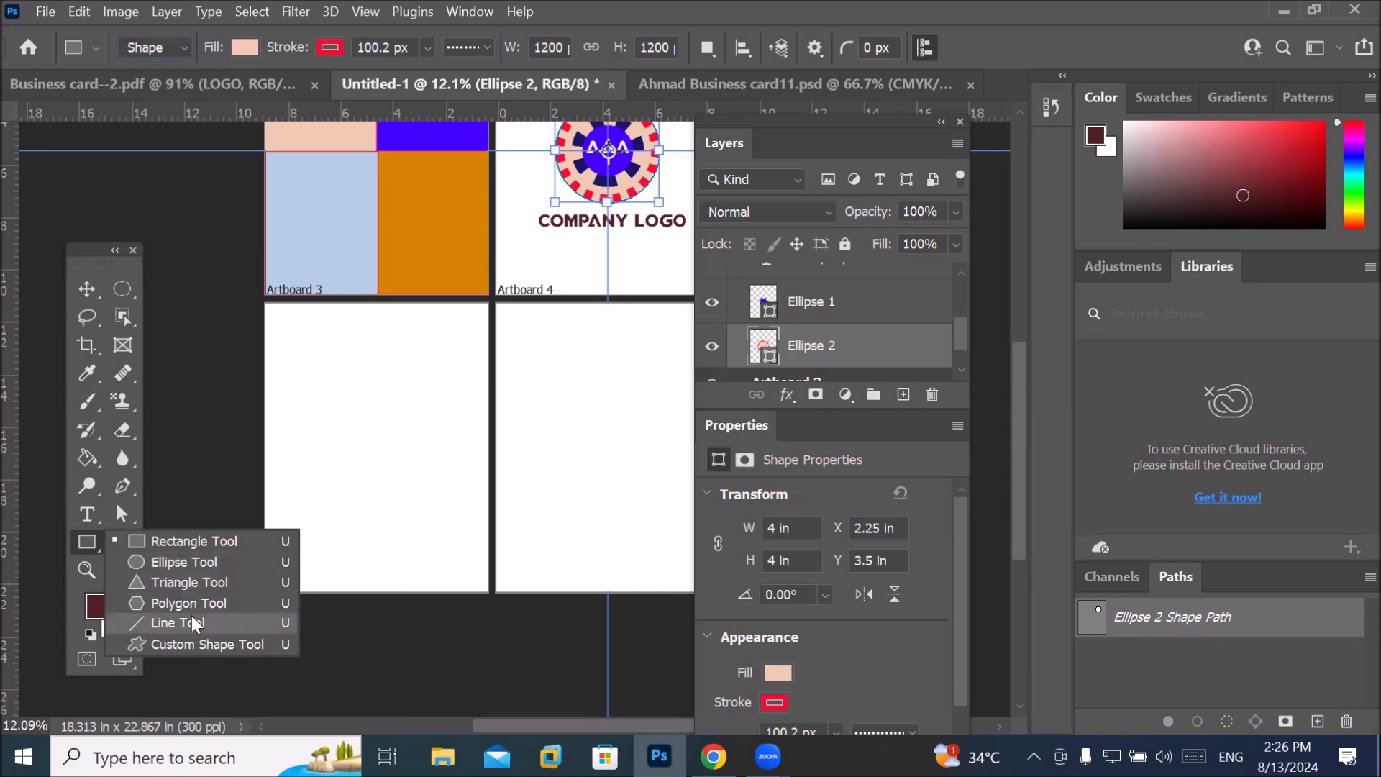
click(180, 564)
click(179, 49)
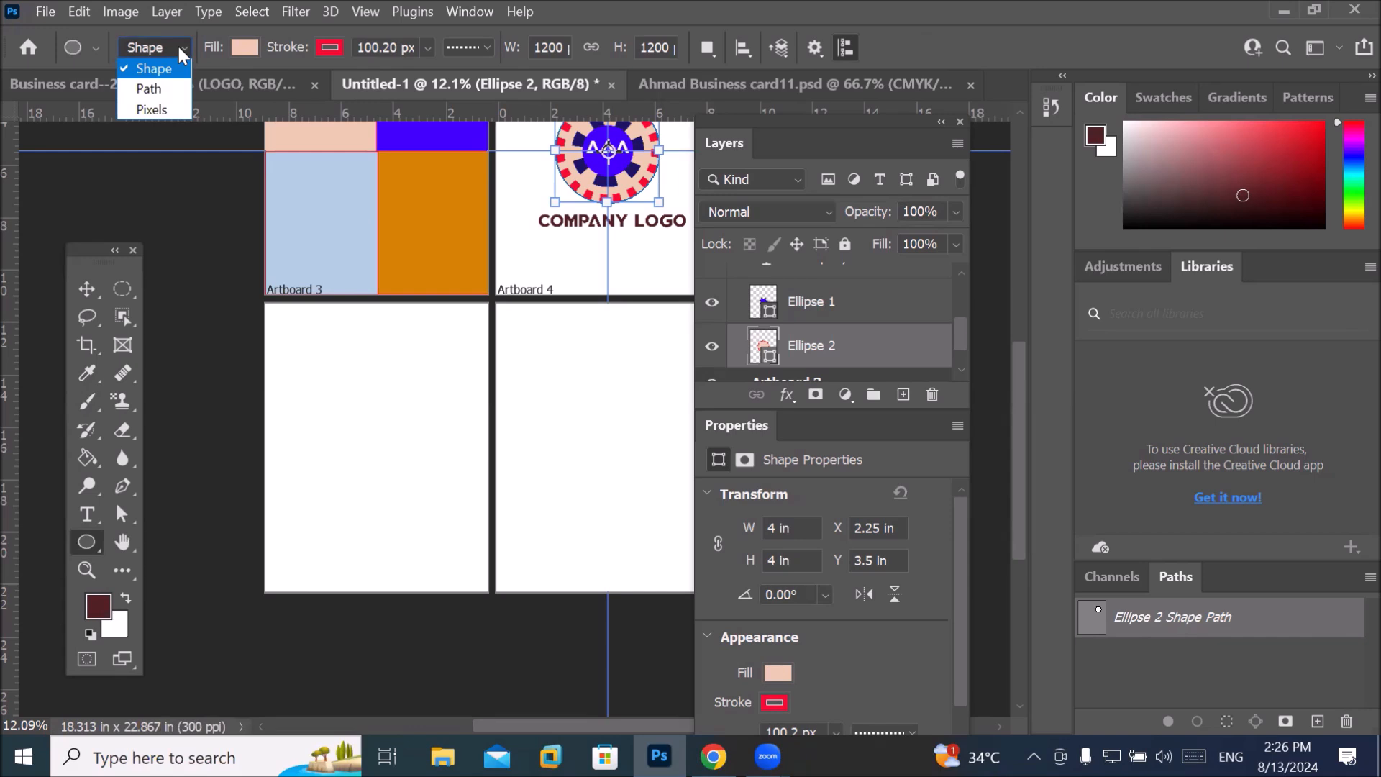
click(180, 50)
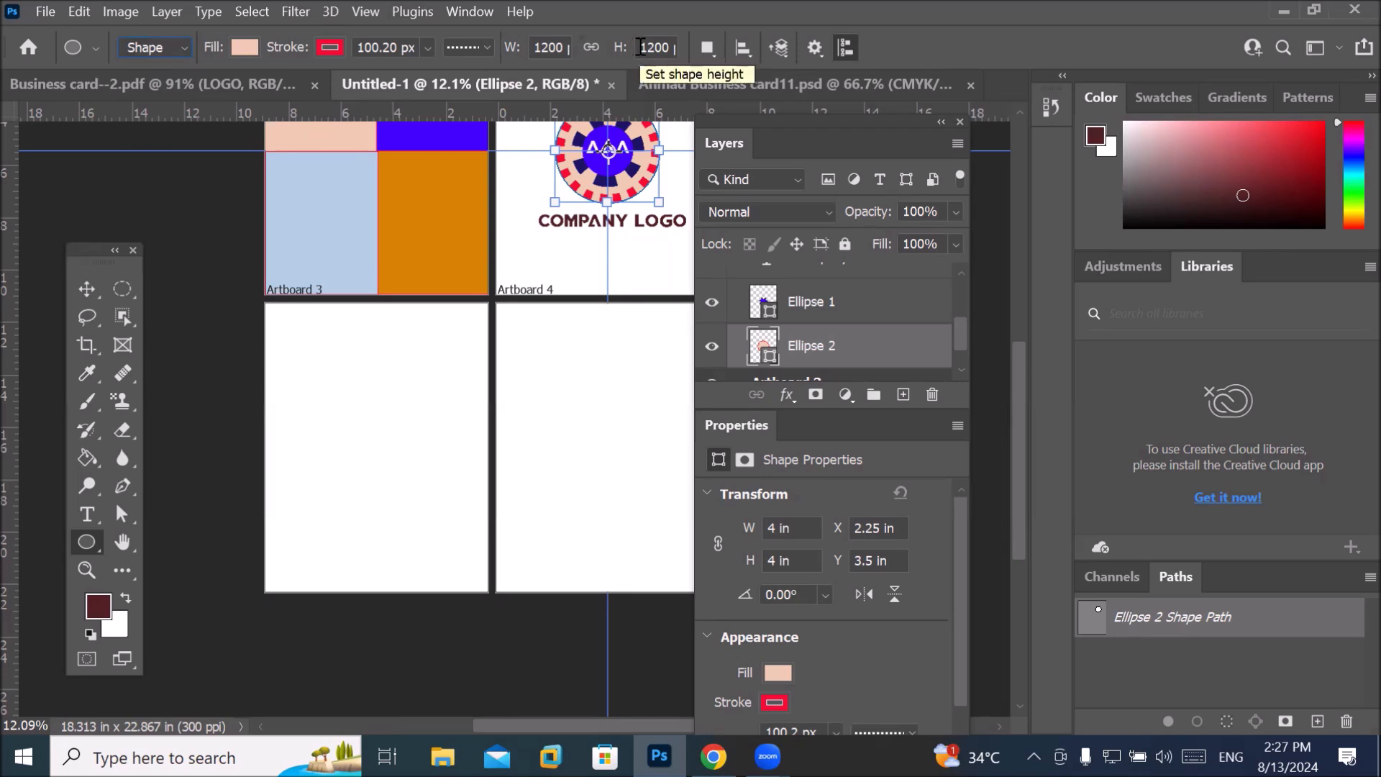
Review the path operations, and float the Properties panel over the canvas with its Transform, Appearance and Pathfinder sections collapsed.
click(708, 48)
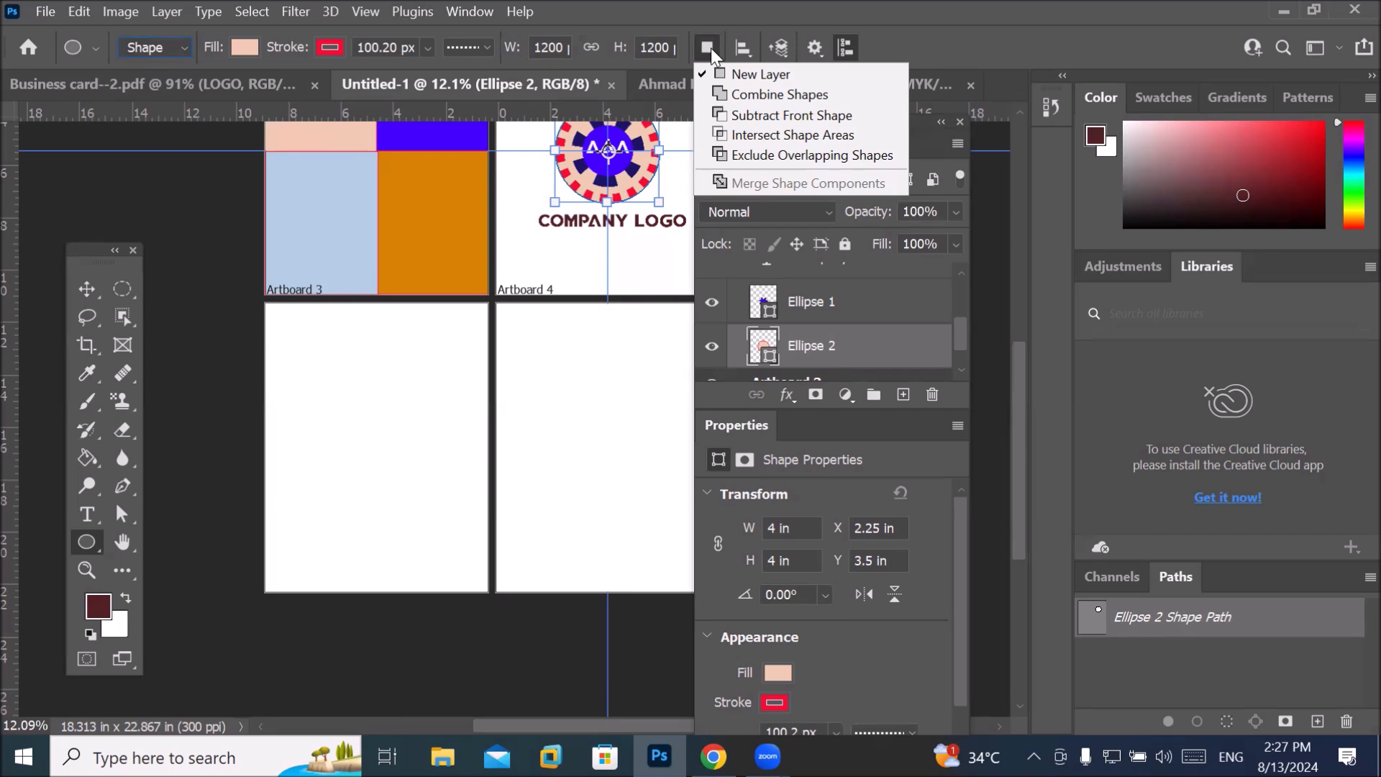
click(711, 48)
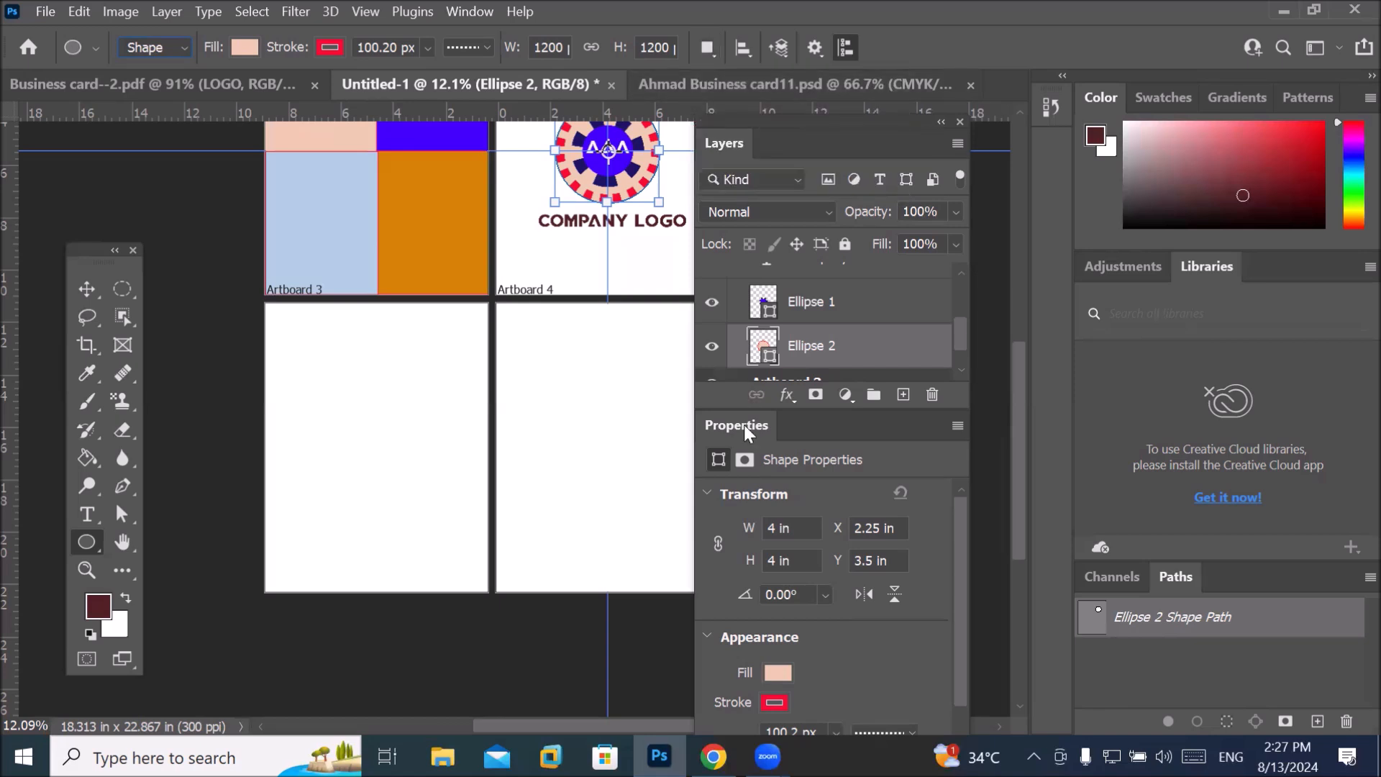
drag(815, 421, 444, 236)
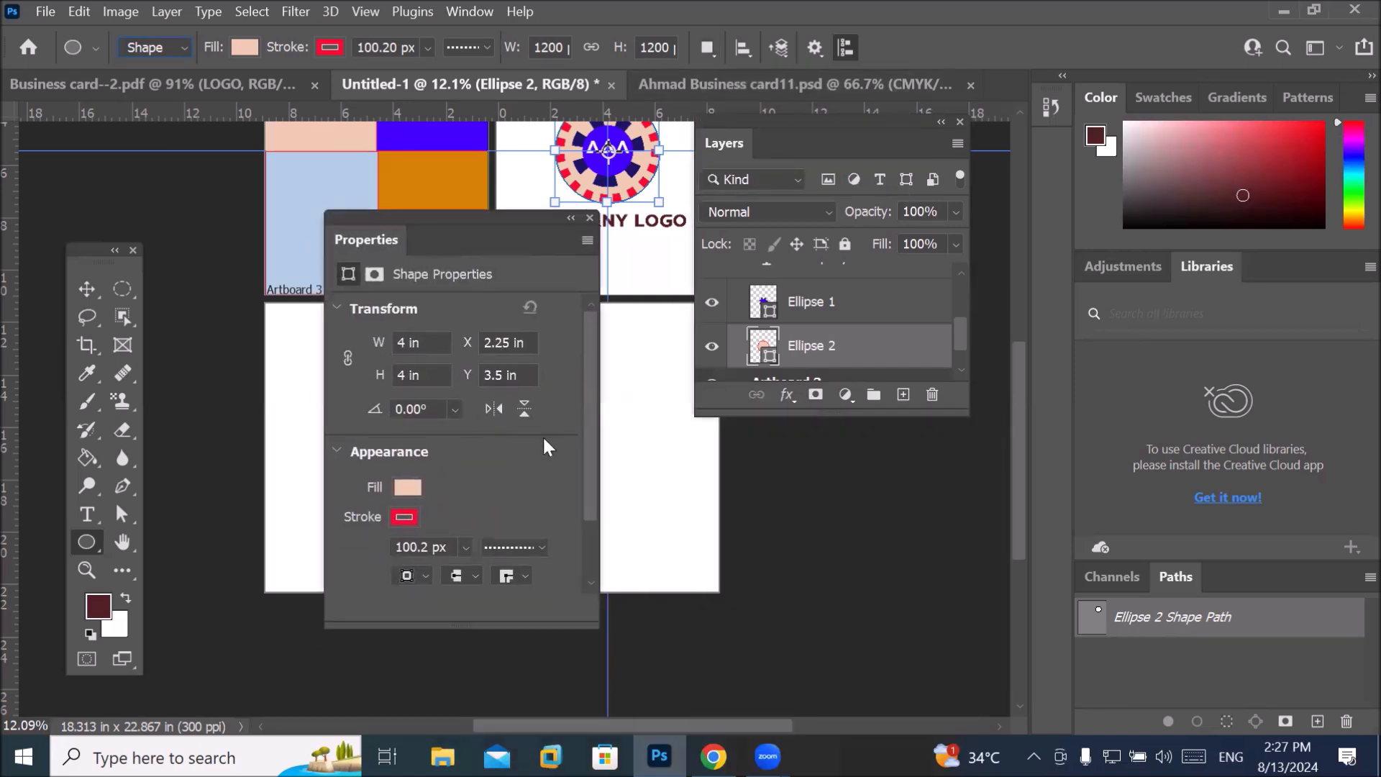
click(336, 308)
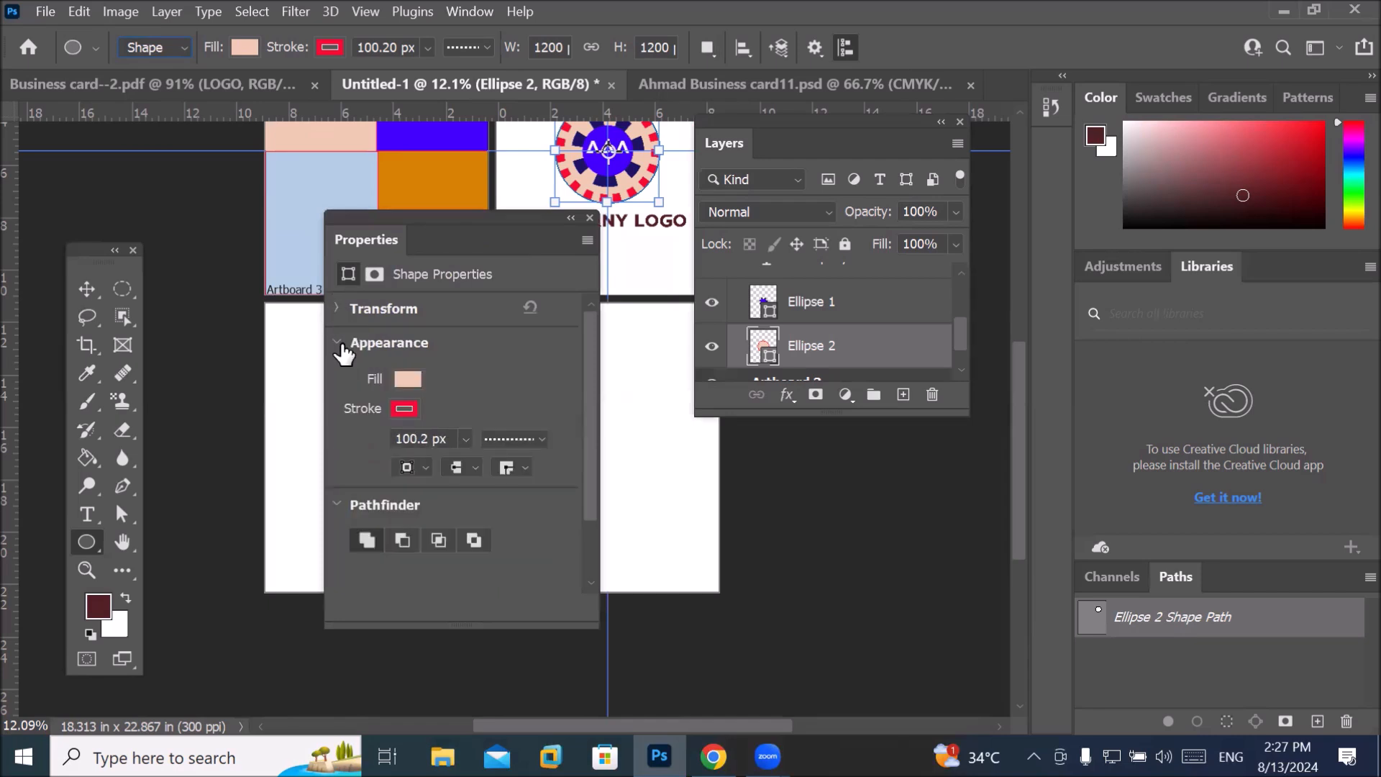
click(343, 345)
click(339, 379)
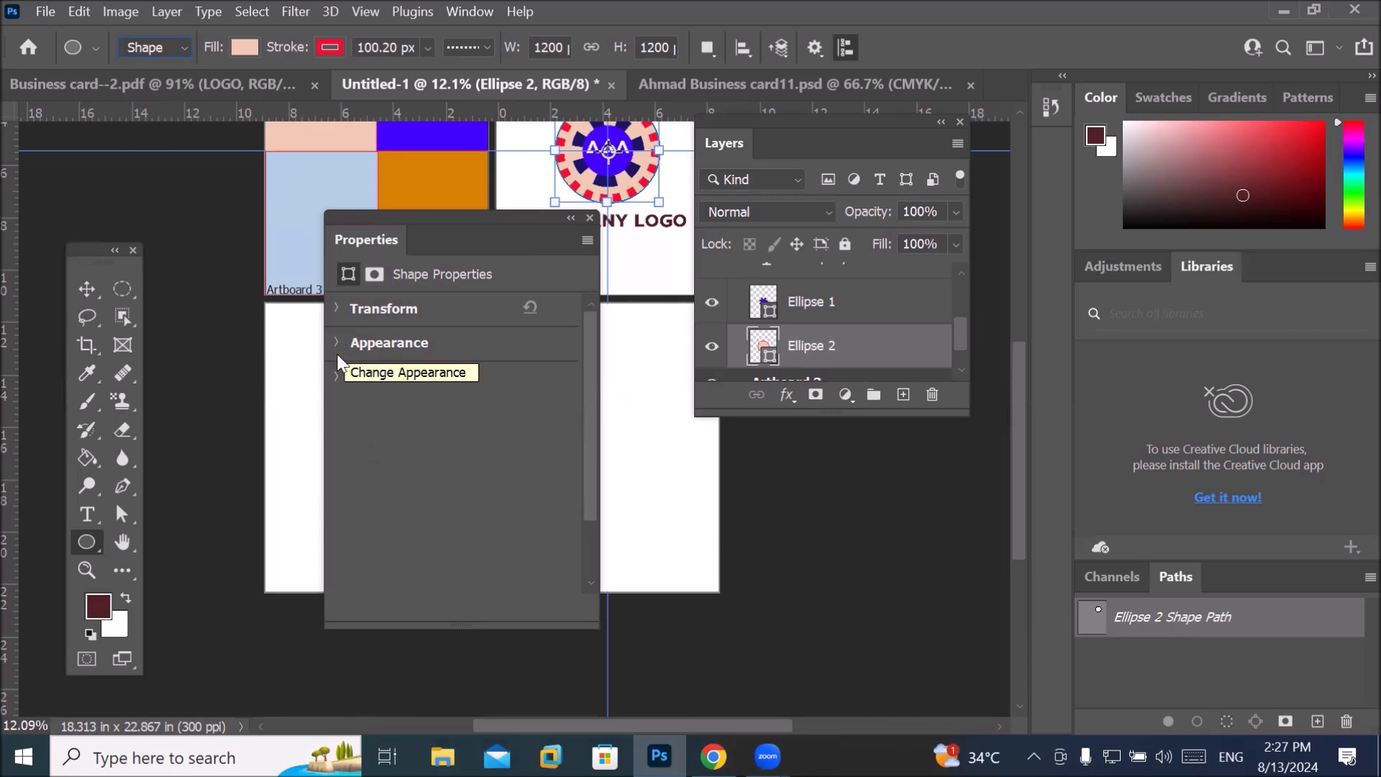
click(338, 379)
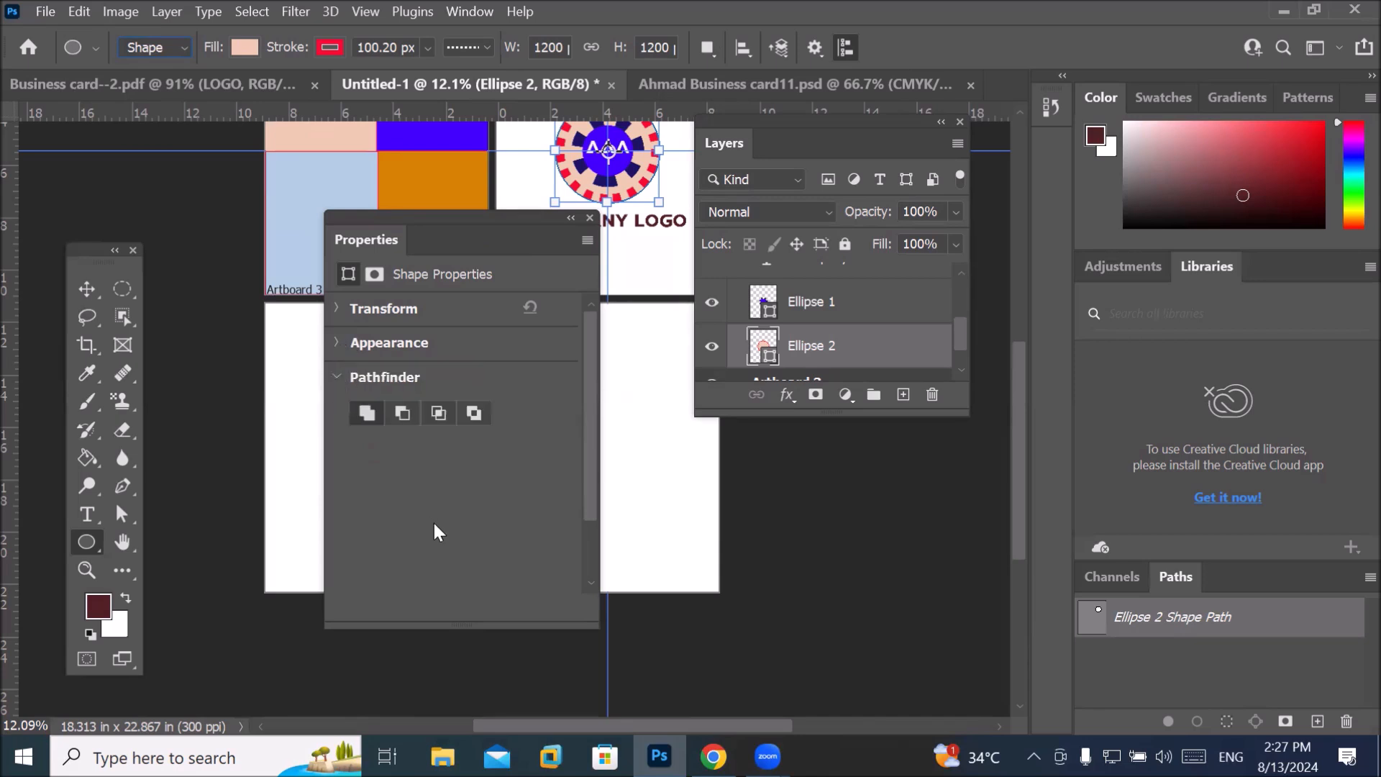
click(336, 378)
click(336, 380)
click(336, 380)
Examine the path operations, path alignment and path arrangement options available for Ellipse 2.
click(706, 48)
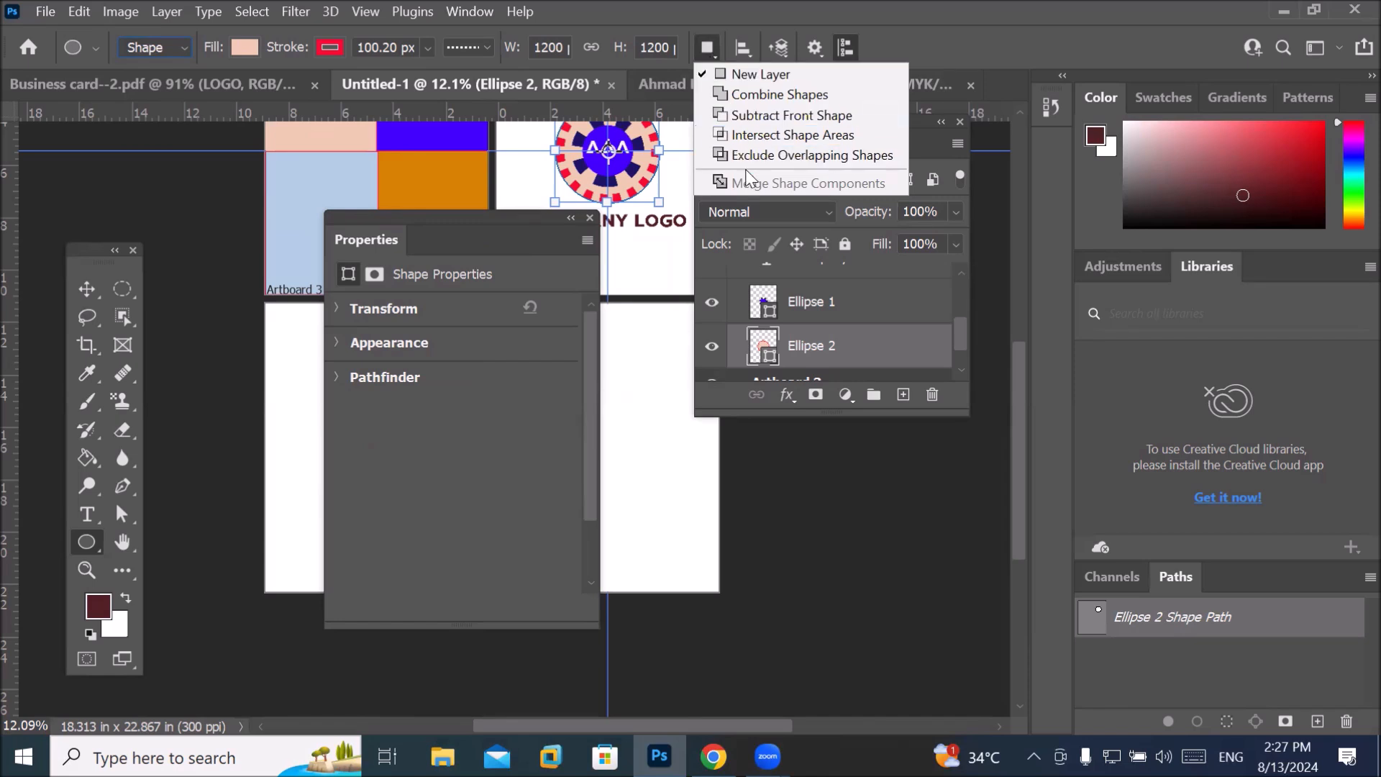
click(707, 50)
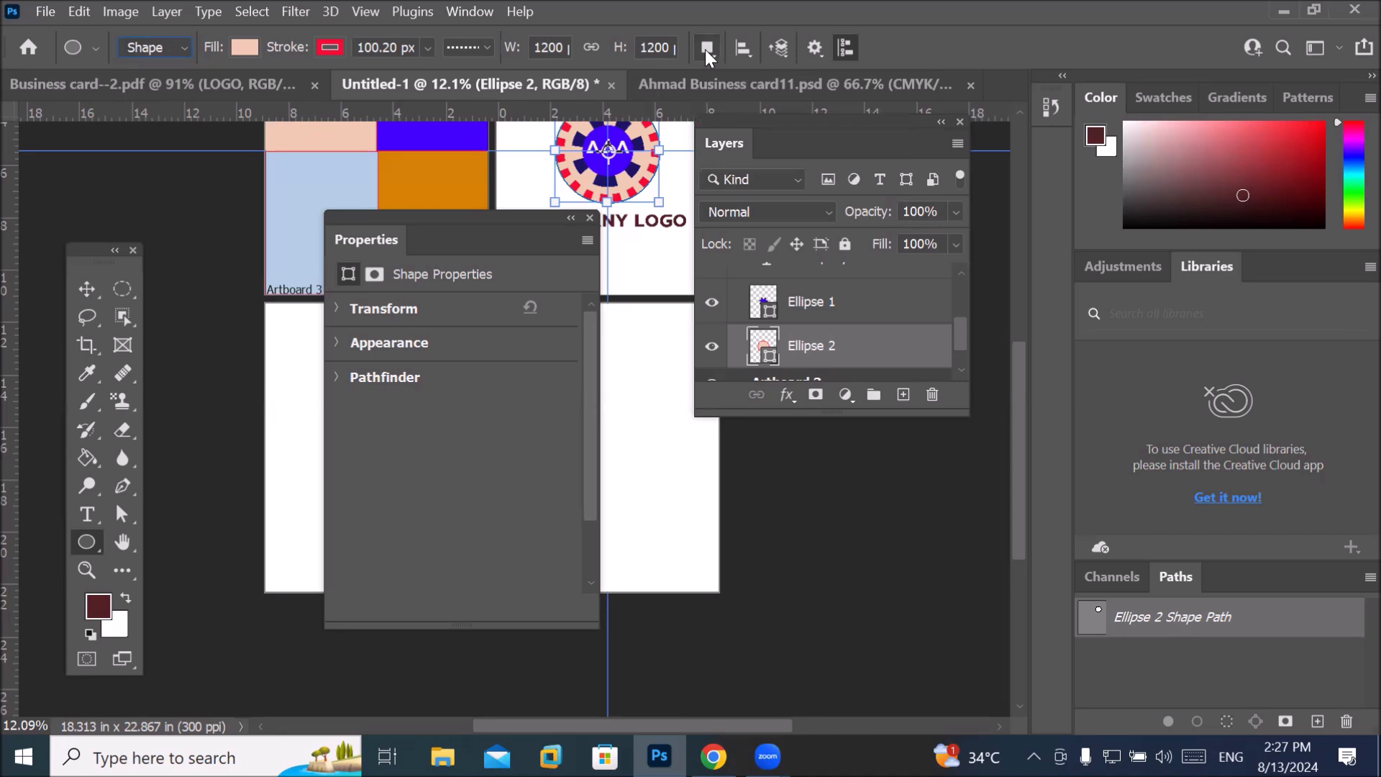
click(741, 49)
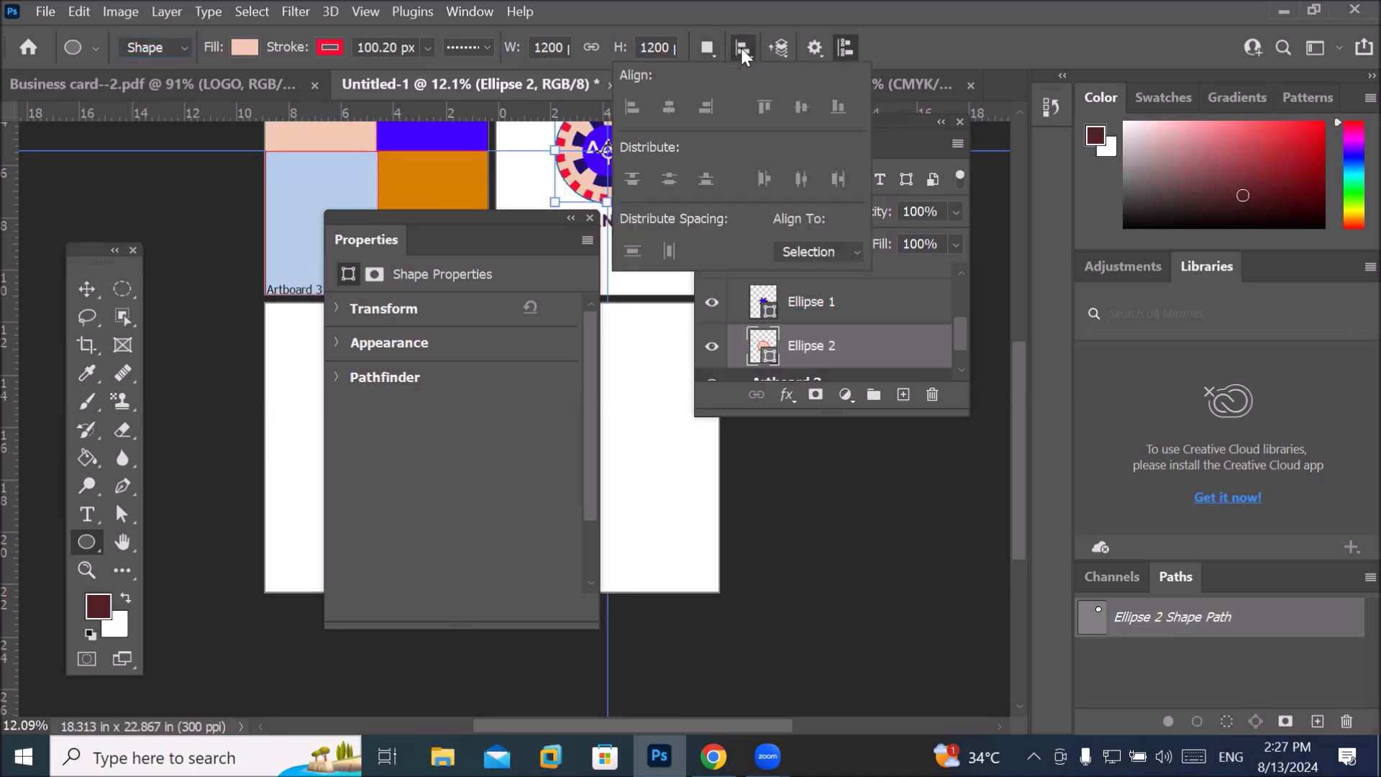
click(741, 48)
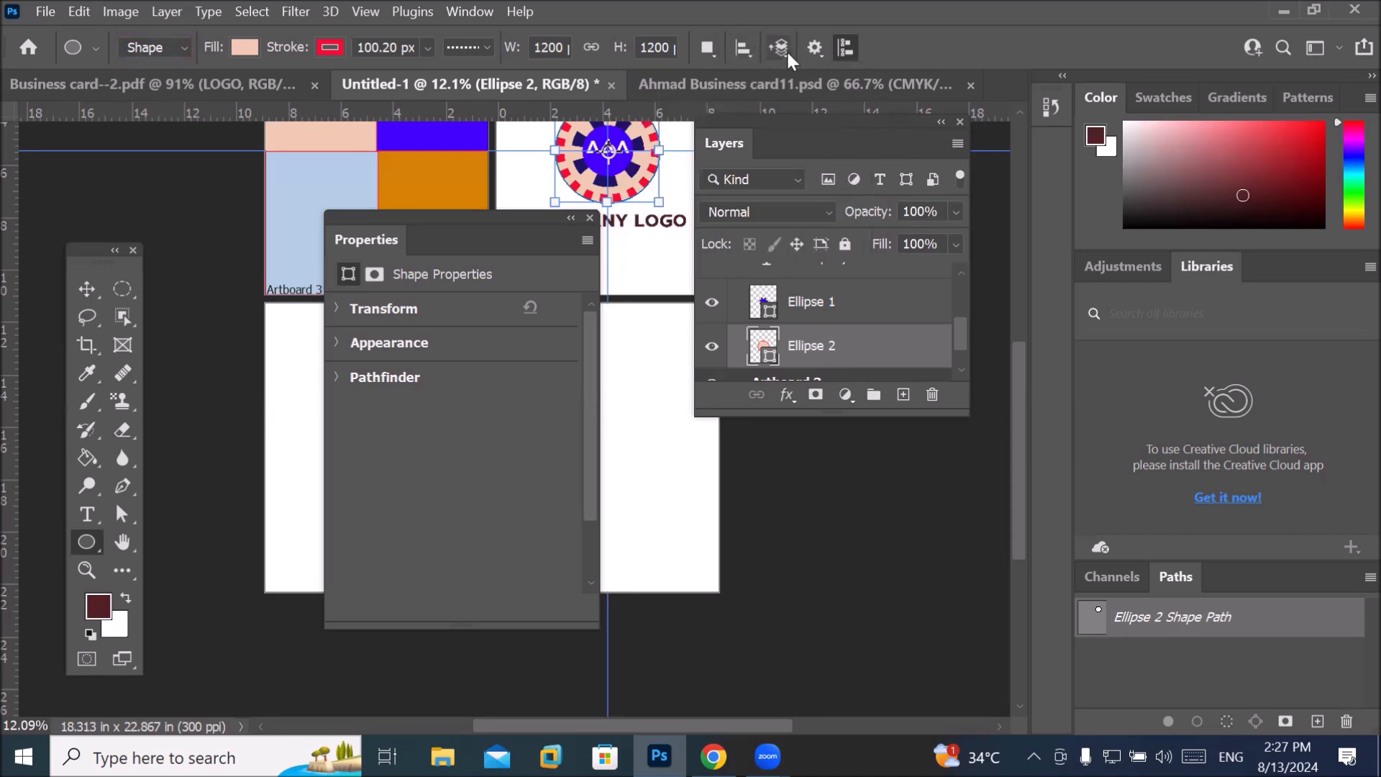
click(784, 49)
click(787, 50)
Zoom in on the logo on Artboard 2, shift the Properties panel off it and enlarge the Layers panel to list every layer.
drag(1015, 402, 1016, 316)
drag(471, 215, 371, 243)
scroll(604, 364, up, 4)
scroll(591, 376, up, 5)
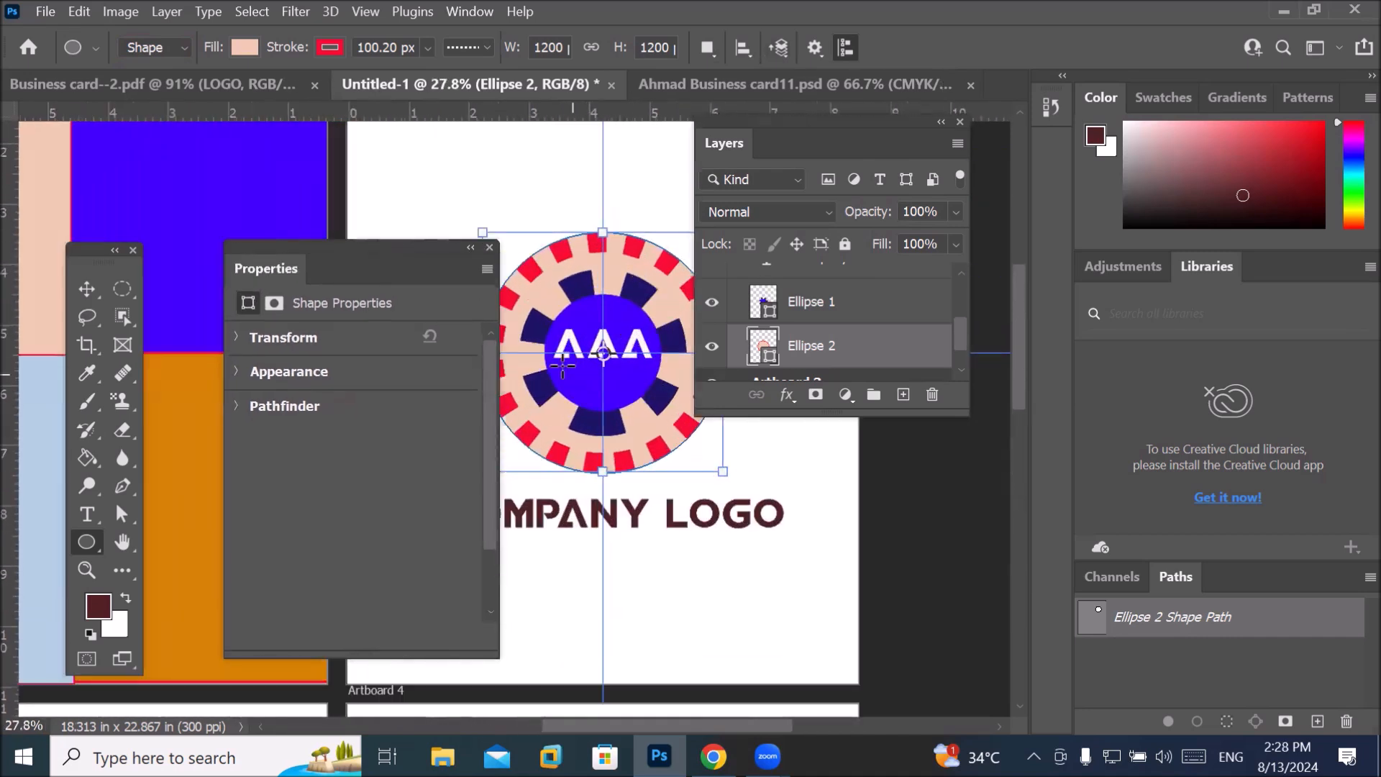
drag(362, 251, 300, 243)
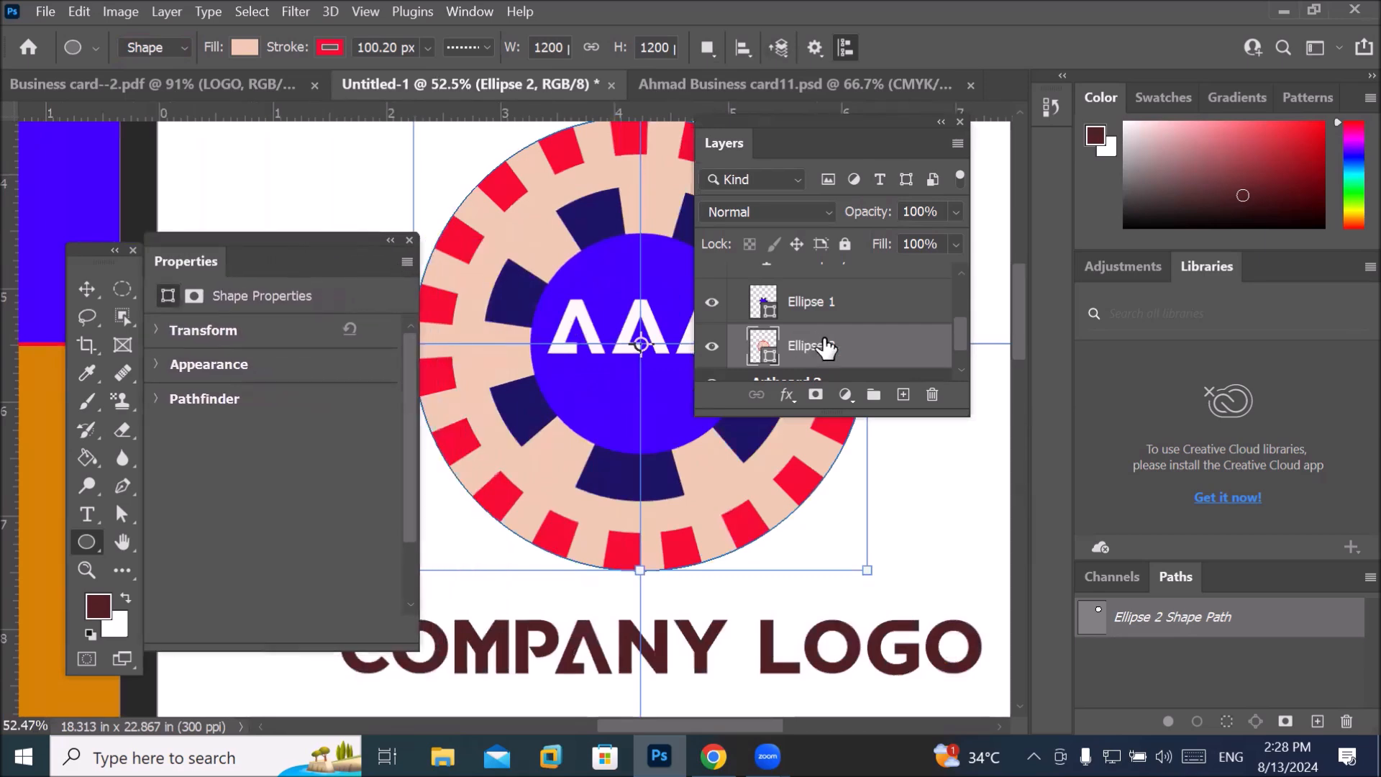
drag(802, 410, 802, 607)
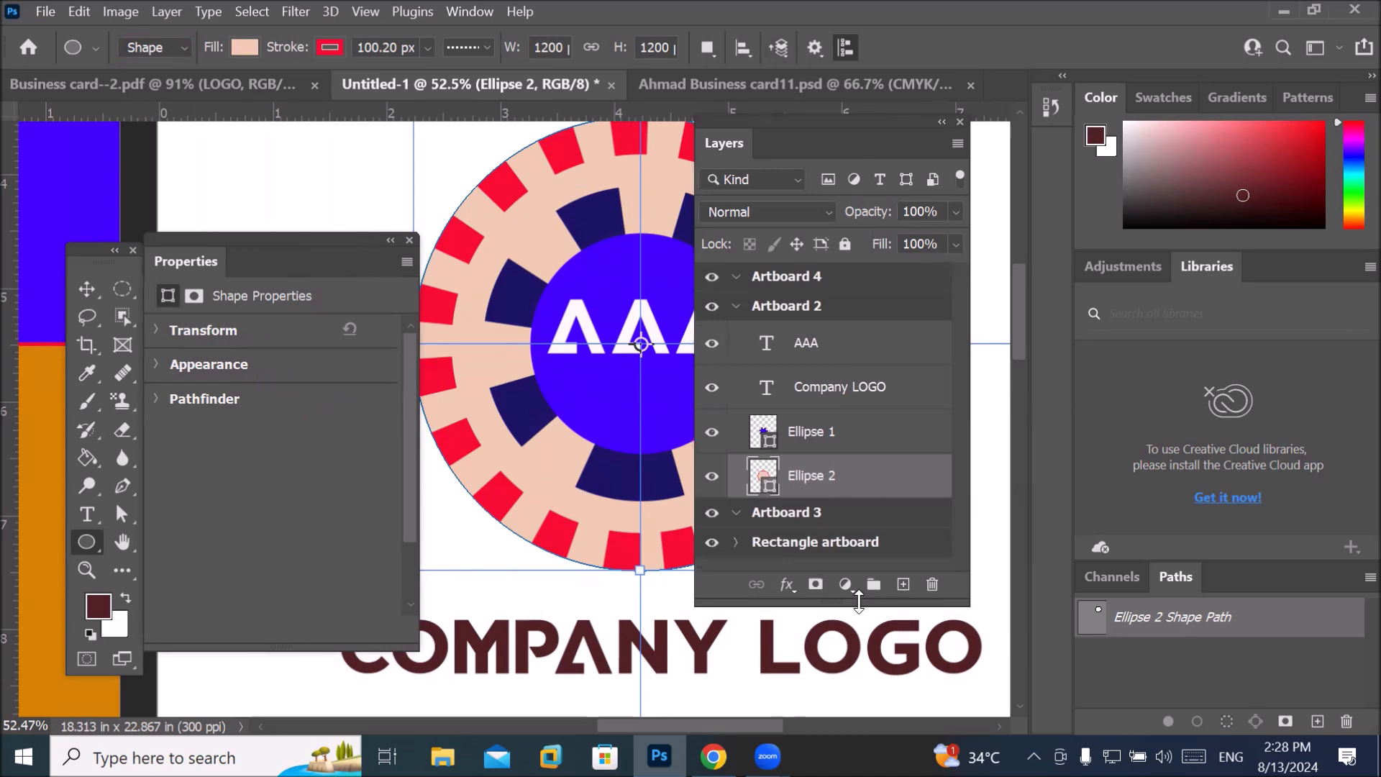
Move the Ellipse 2 layer to the front of Artboard 2's layer order, above the "AAA" text layer.
drag(770, 138, 826, 146)
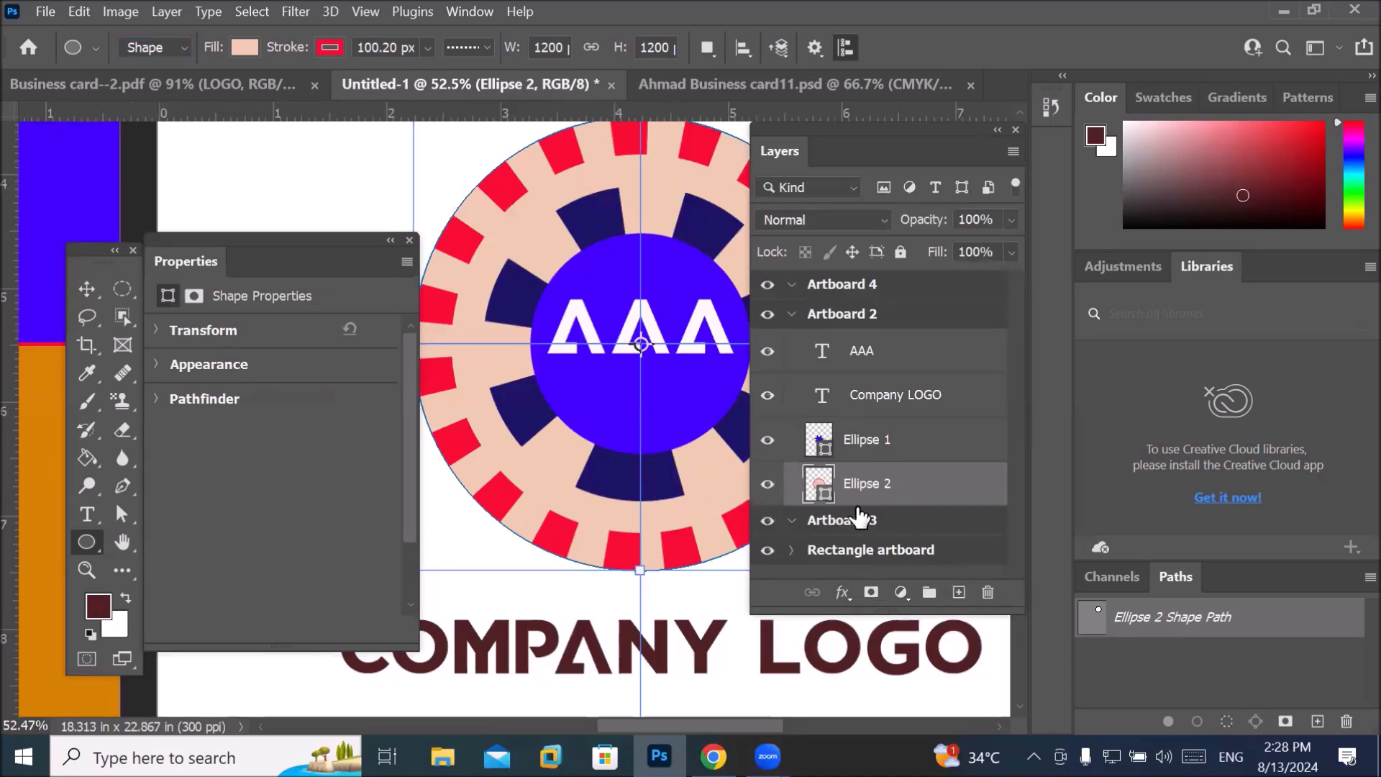
drag(856, 496, 849, 430)
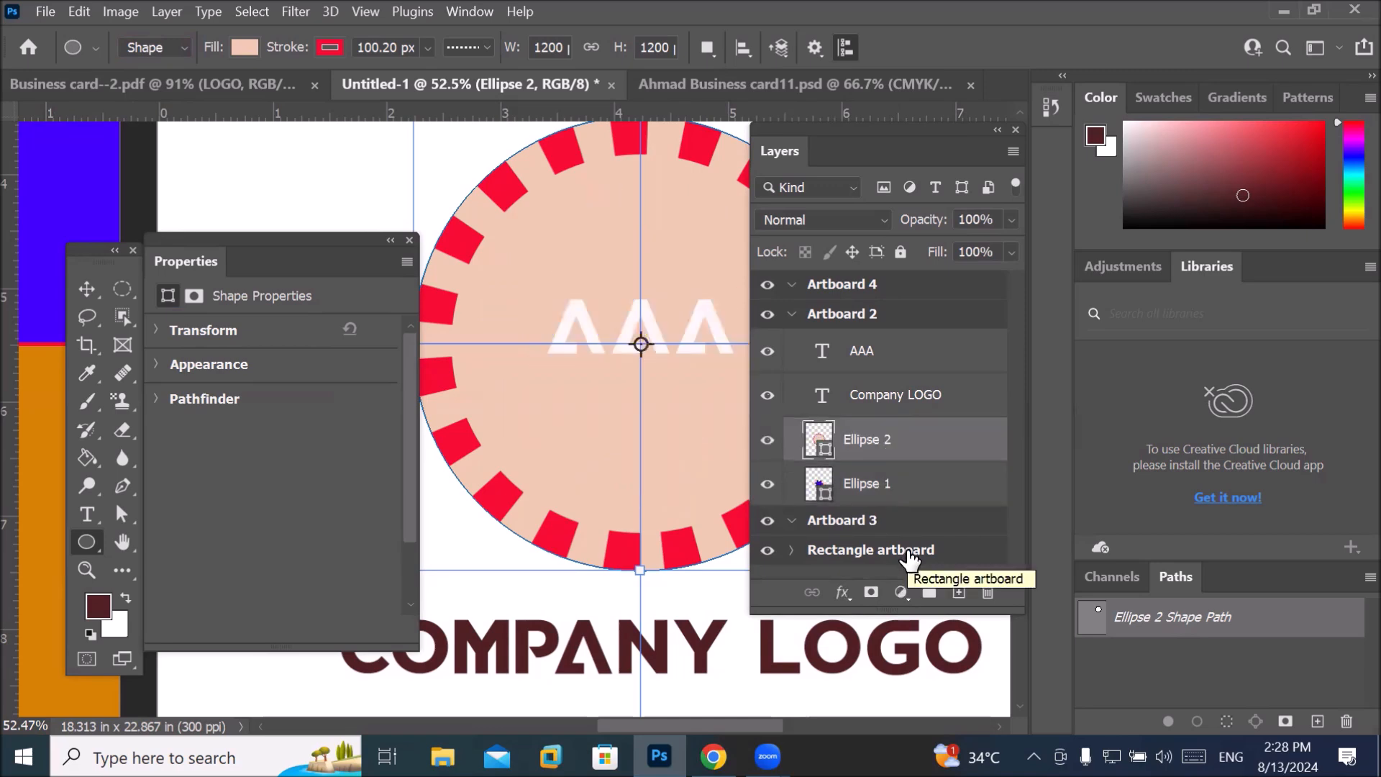
drag(879, 443, 878, 349)
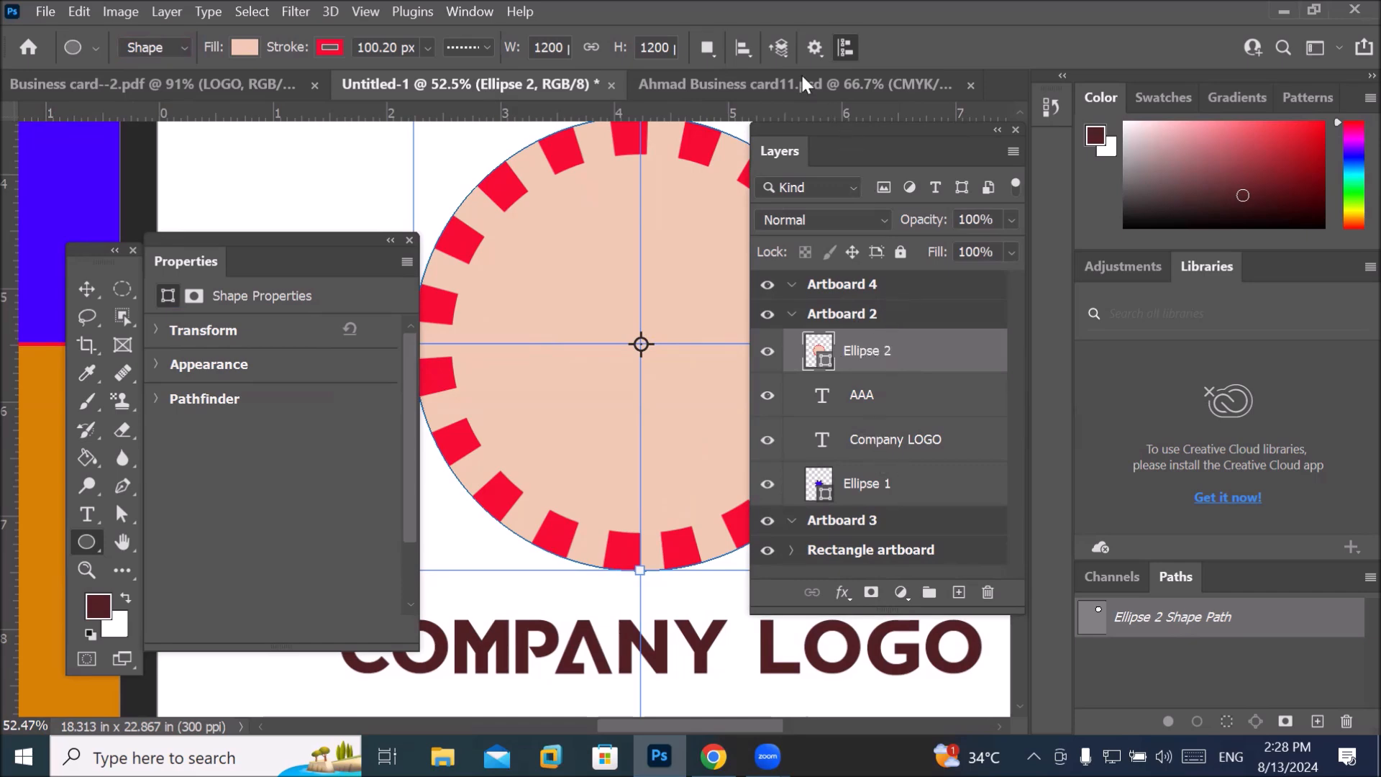
Examine the path arrangement options for Ellipse 2, comparing the Move tool's options with those of the Ellipse tool.
click(779, 49)
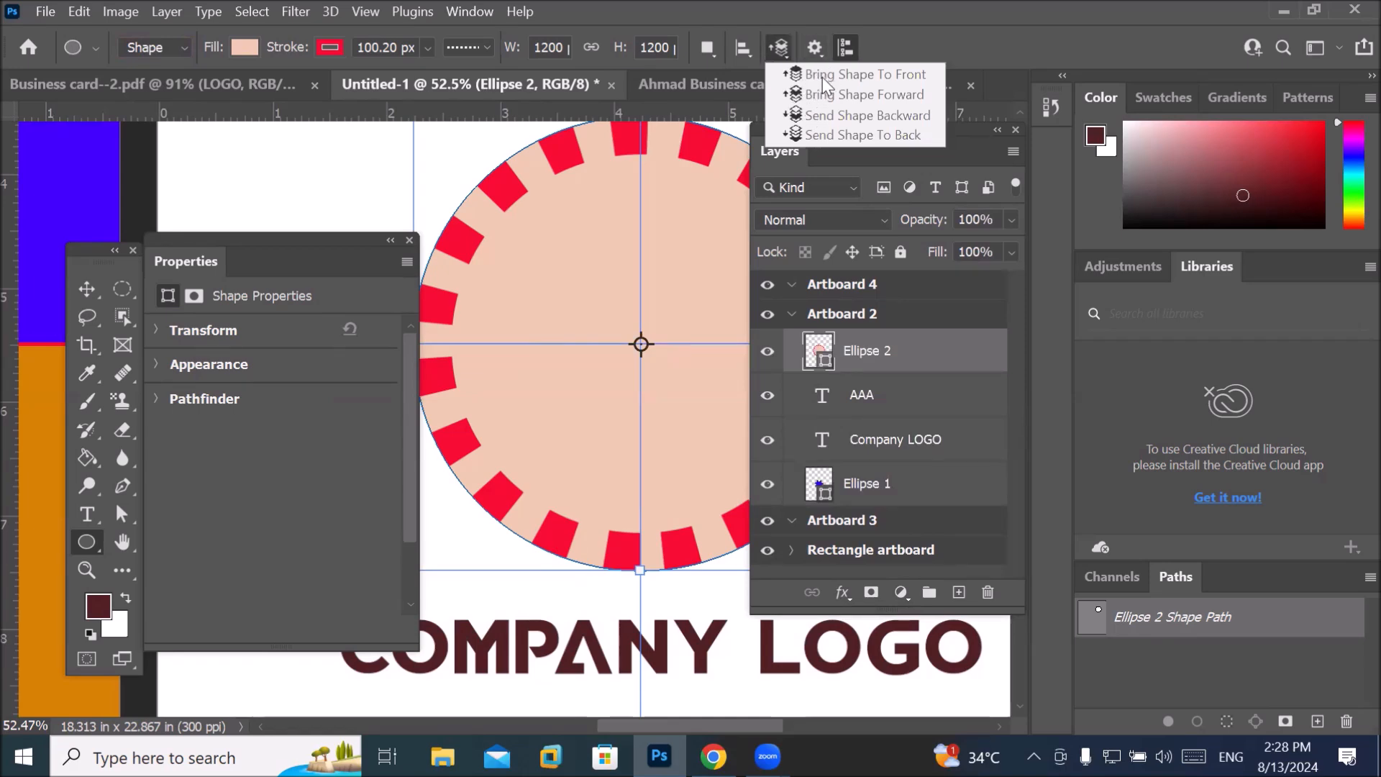
click(85, 278)
click(781, 48)
click(93, 285)
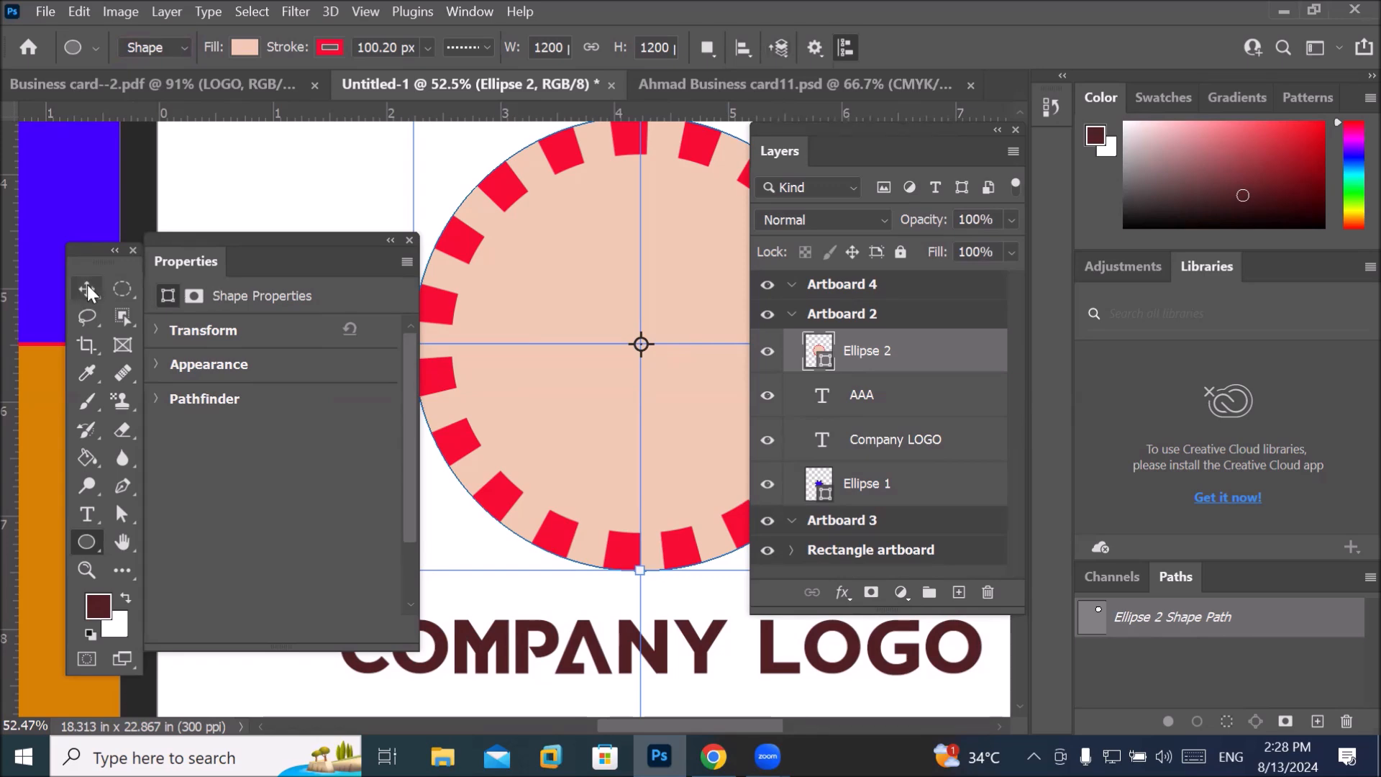
click(88, 287)
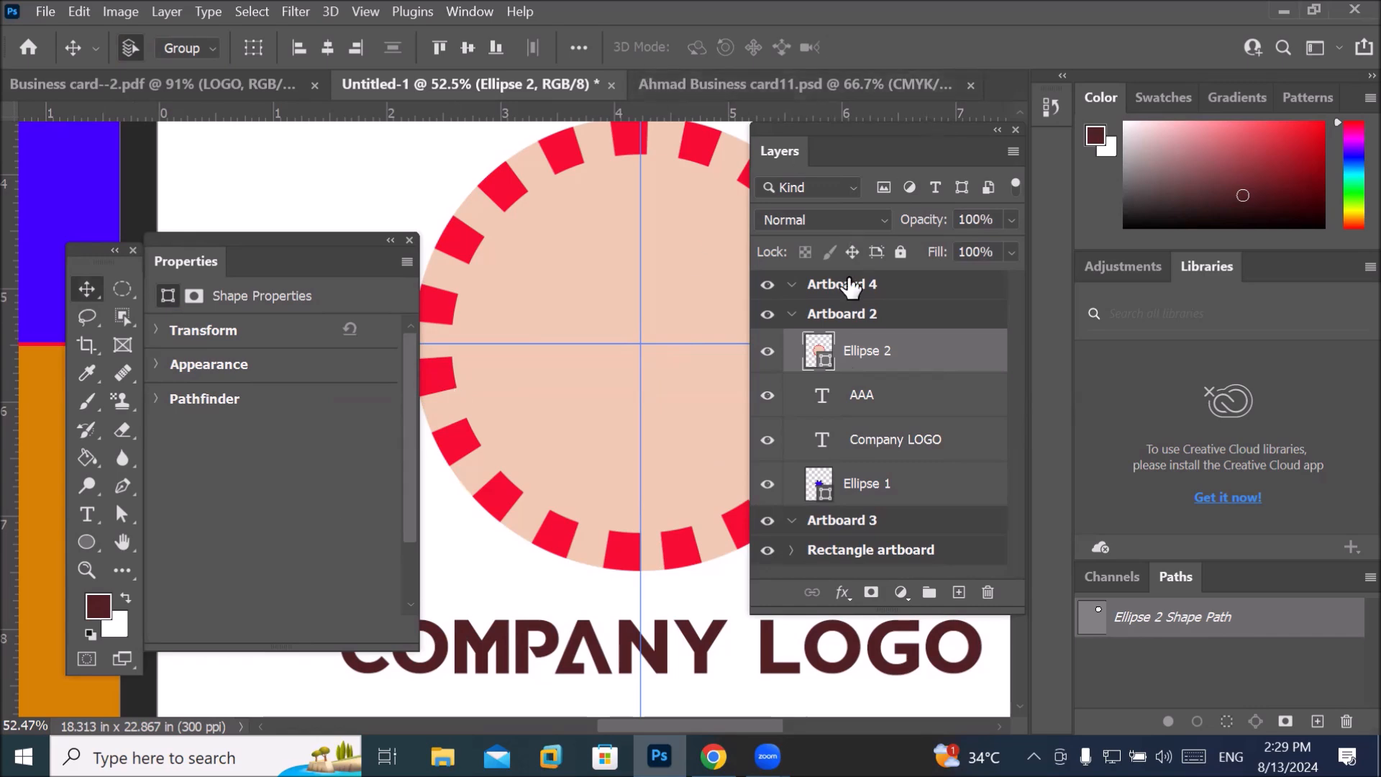
click(84, 539)
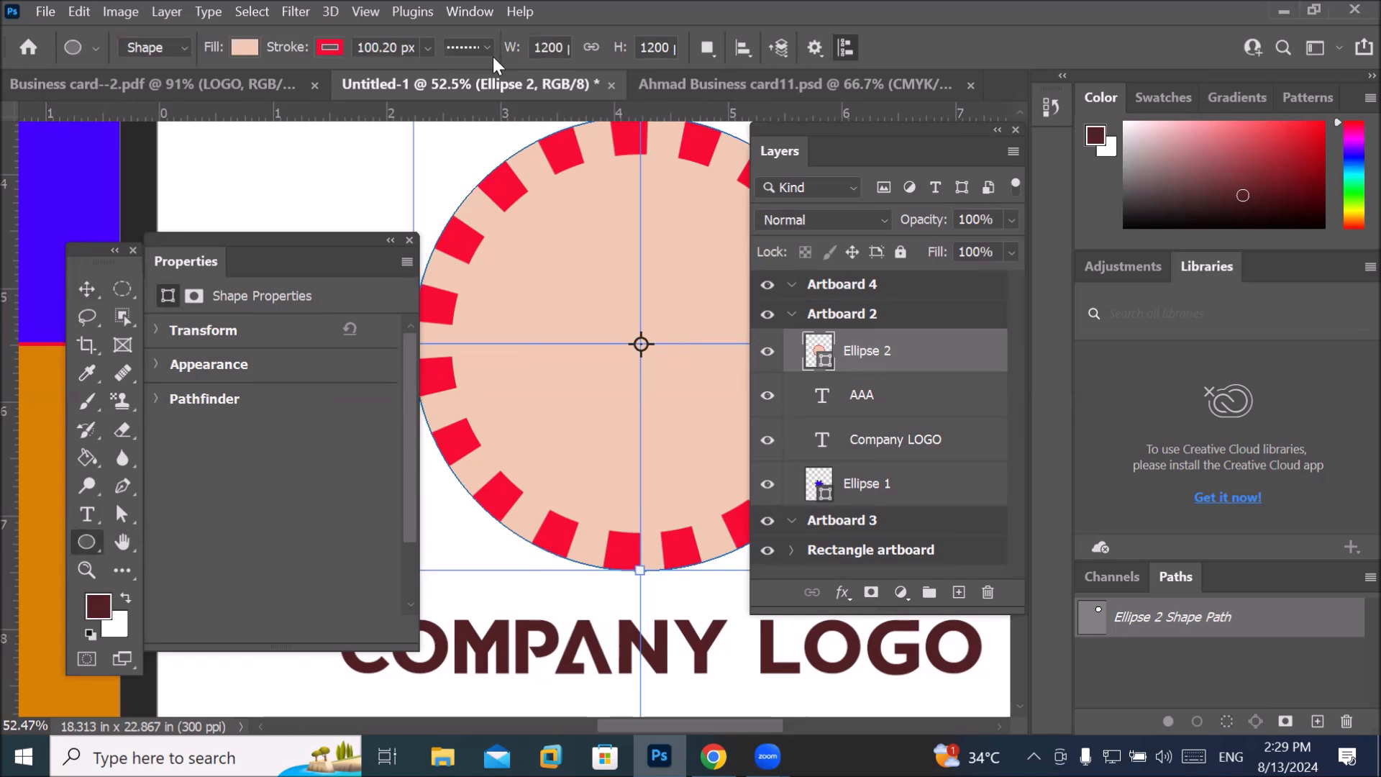
click(779, 51)
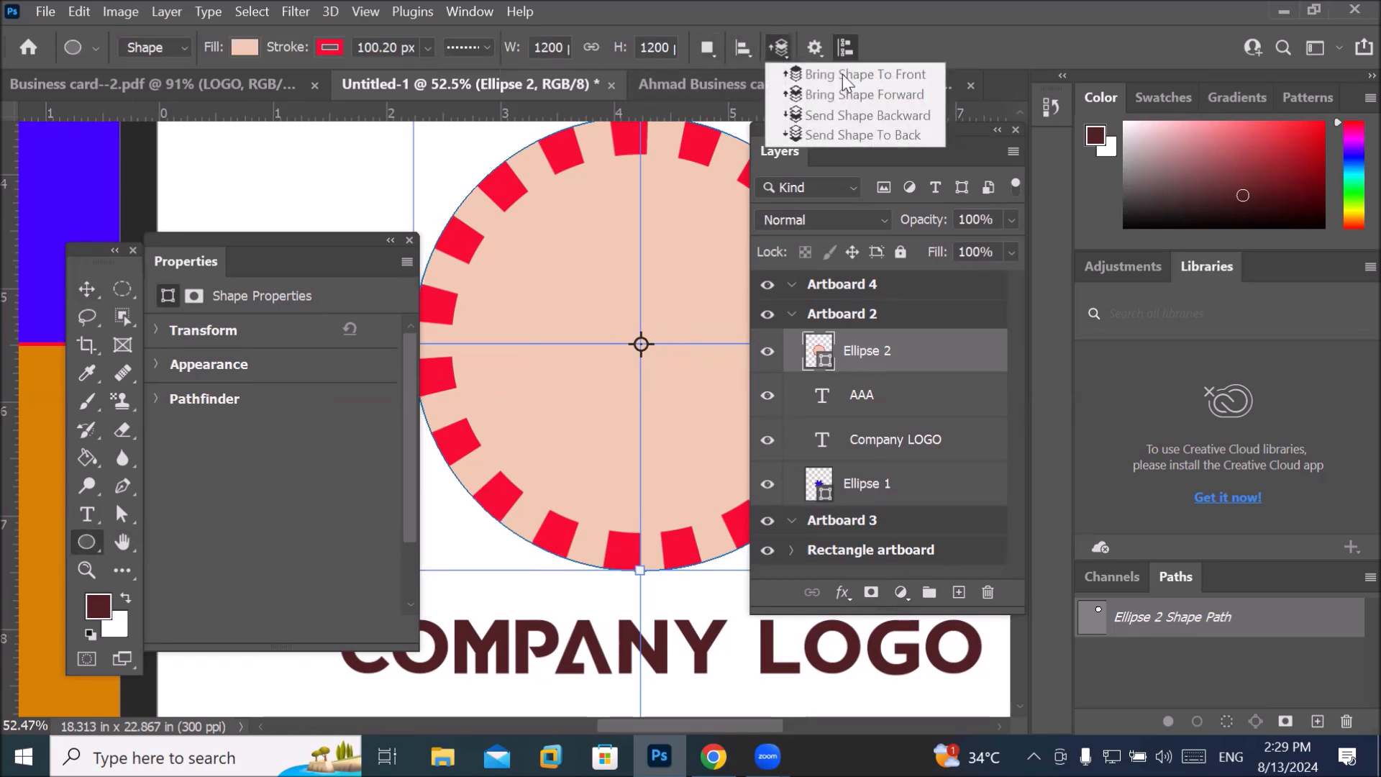
click(778, 51)
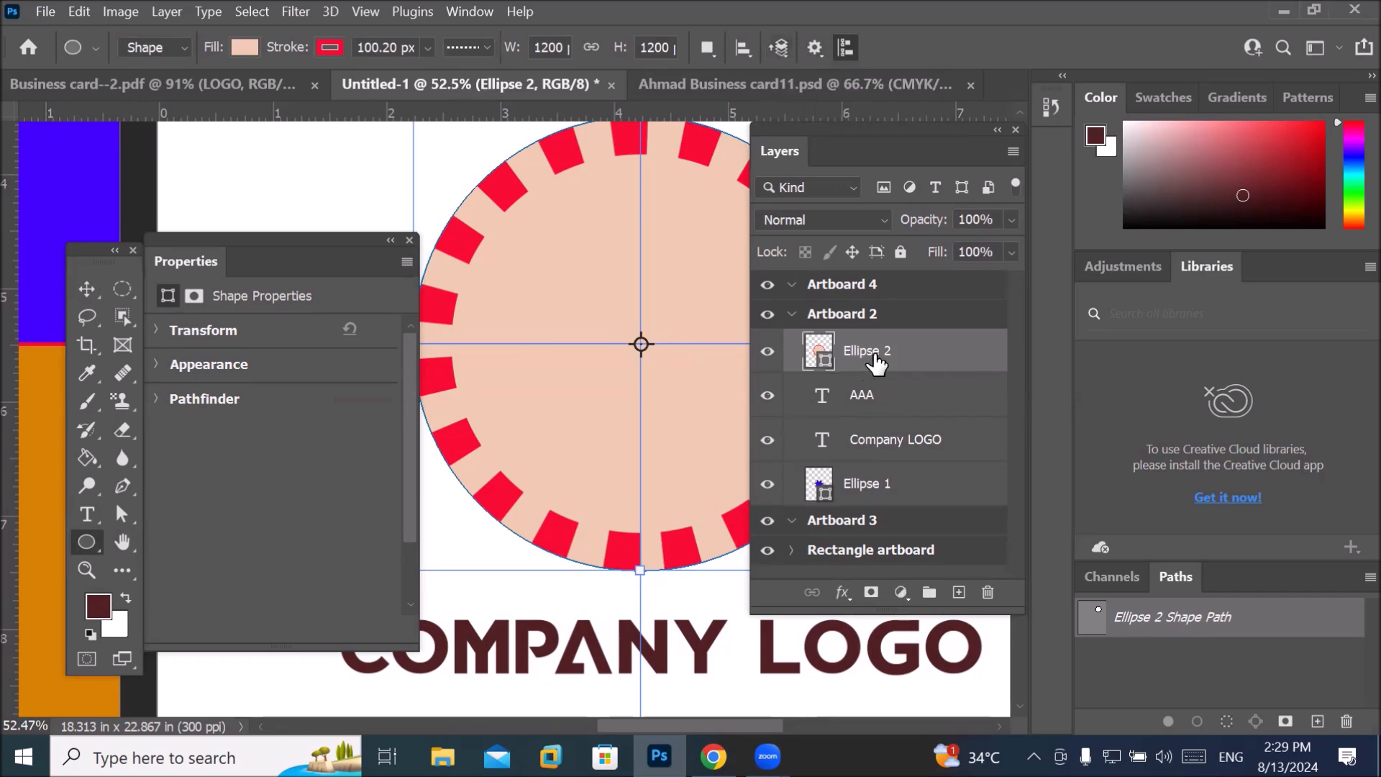
click(781, 49)
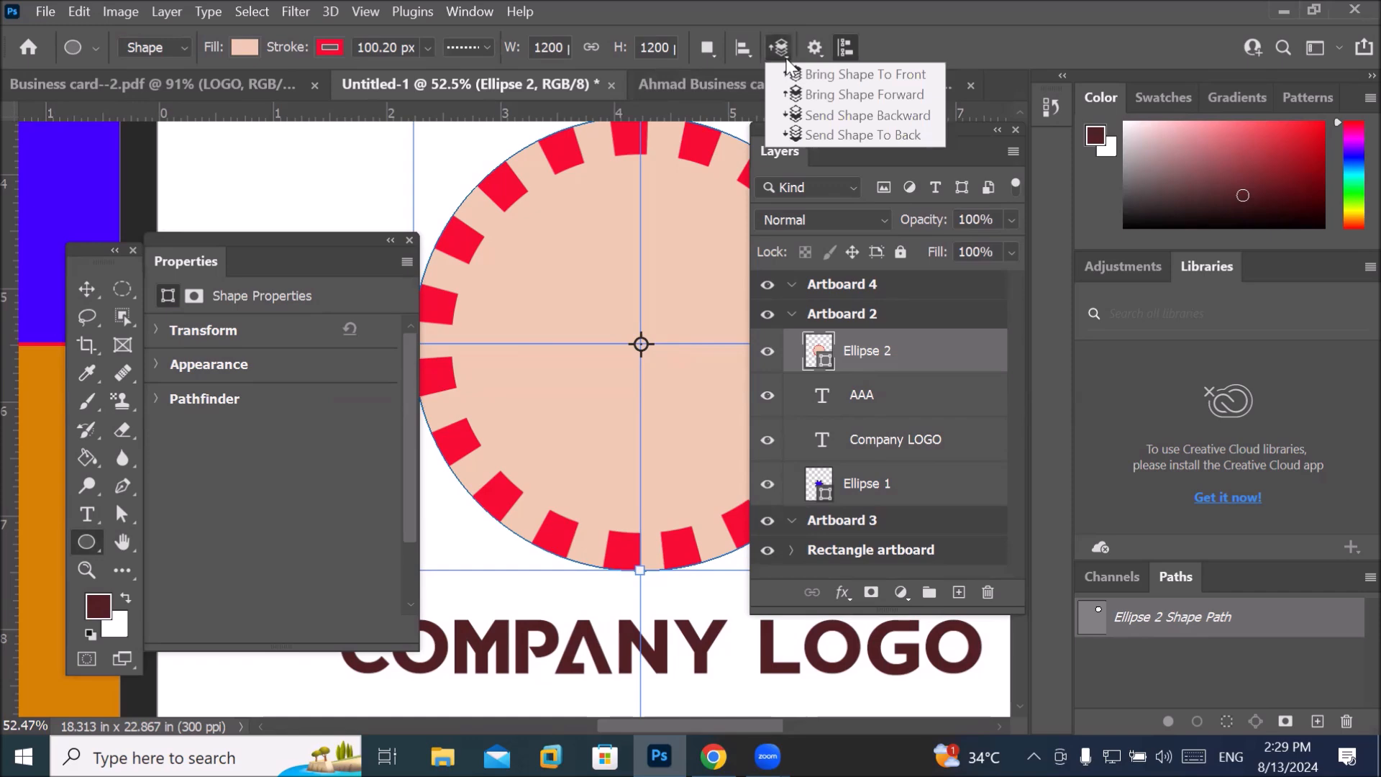
click(783, 55)
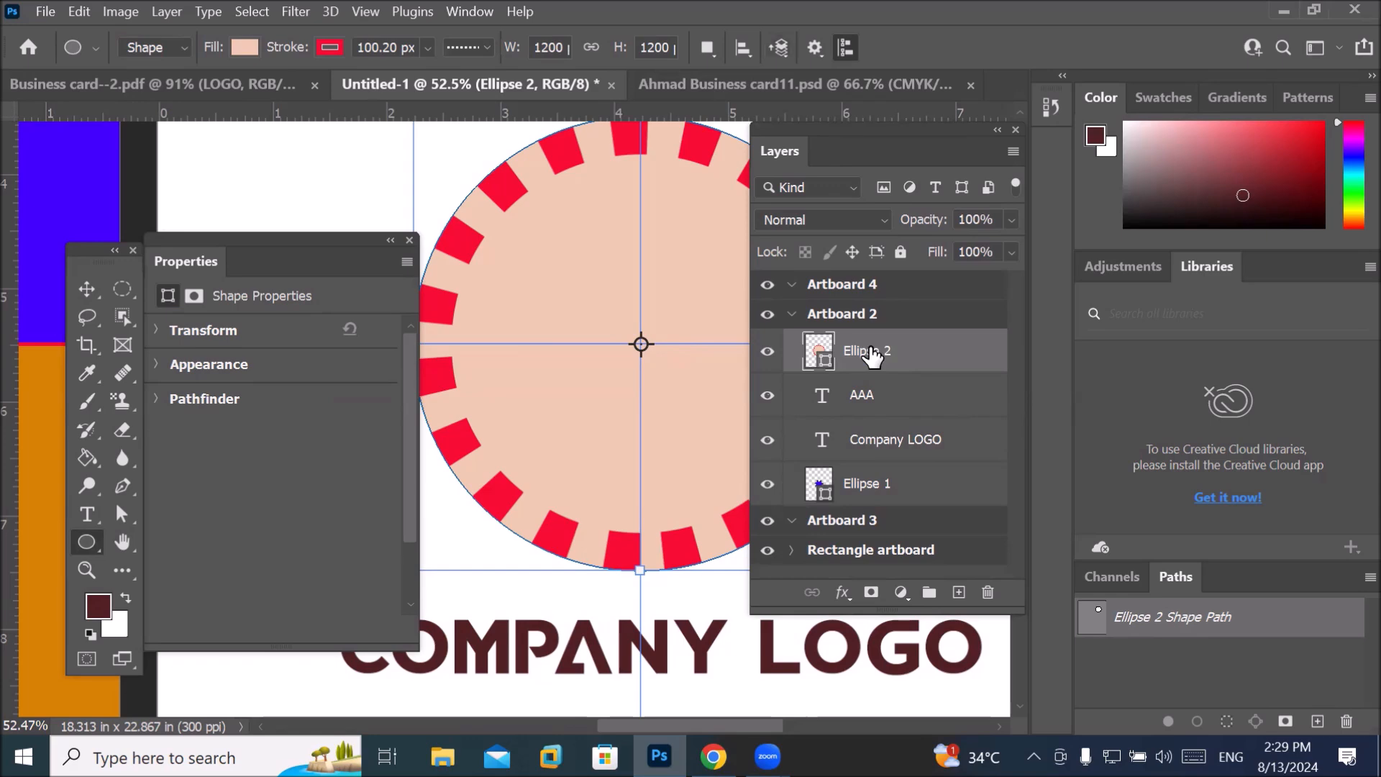
Review the layer arrangement commands and send the Ellipse 2 layer backward twice, placing it below the "AAA" and "Company LOGO" text layers.
click(154, 14)
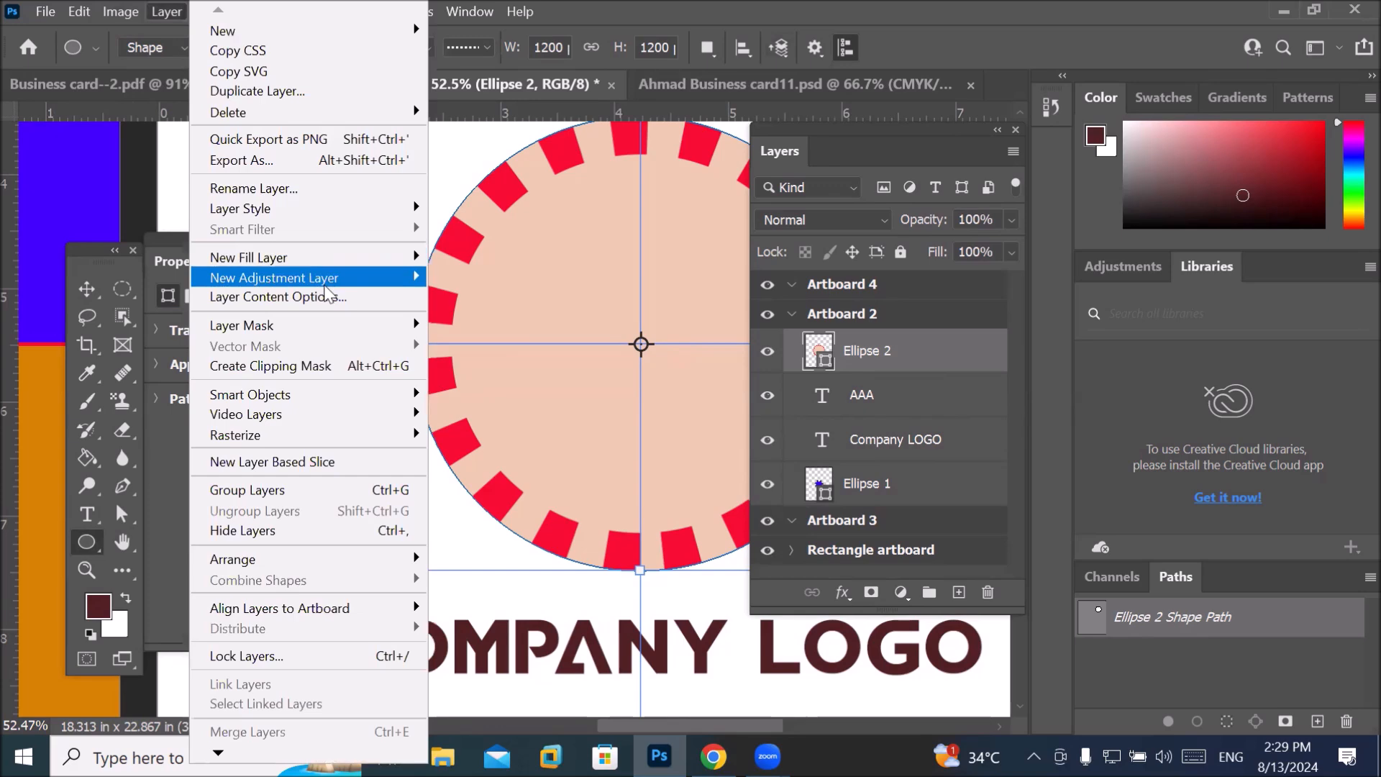
mouse_move(347, 338)
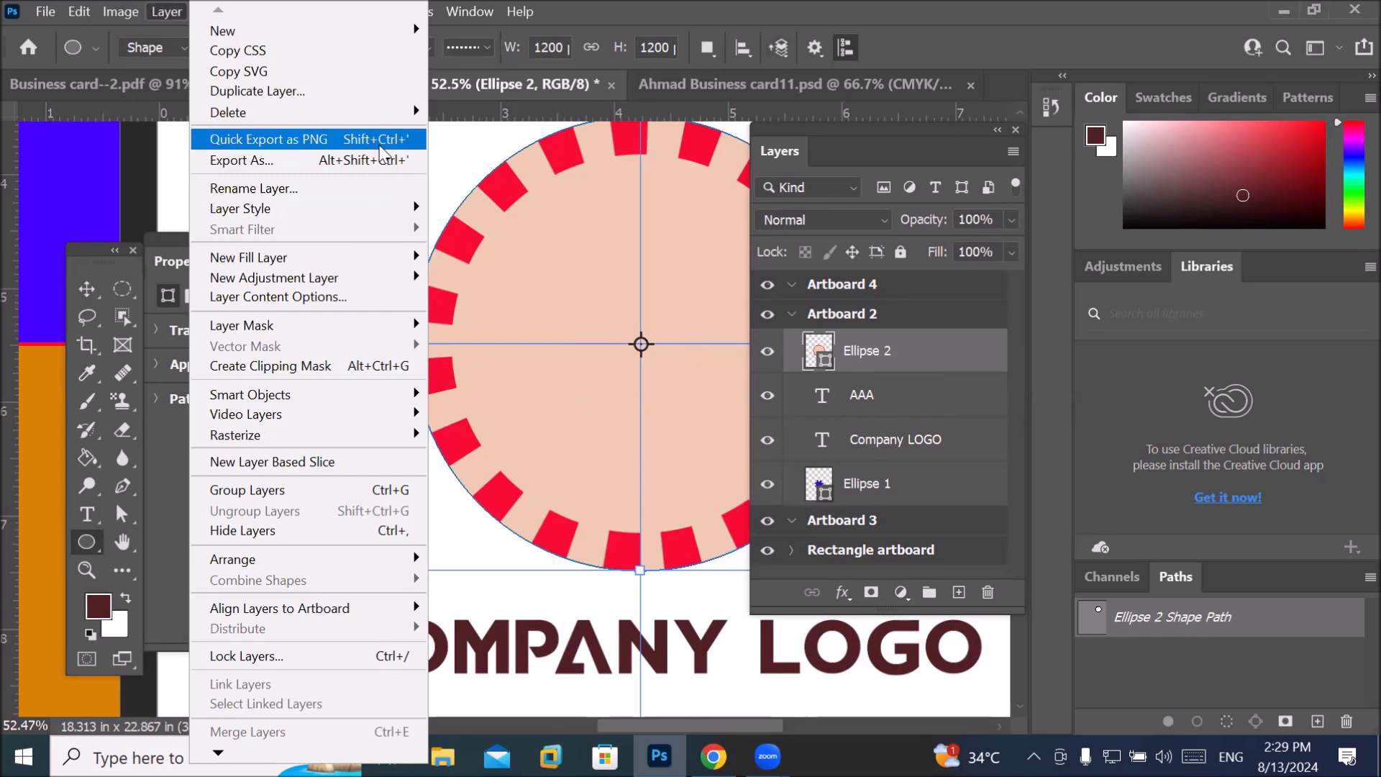
mouse_move(390, 121)
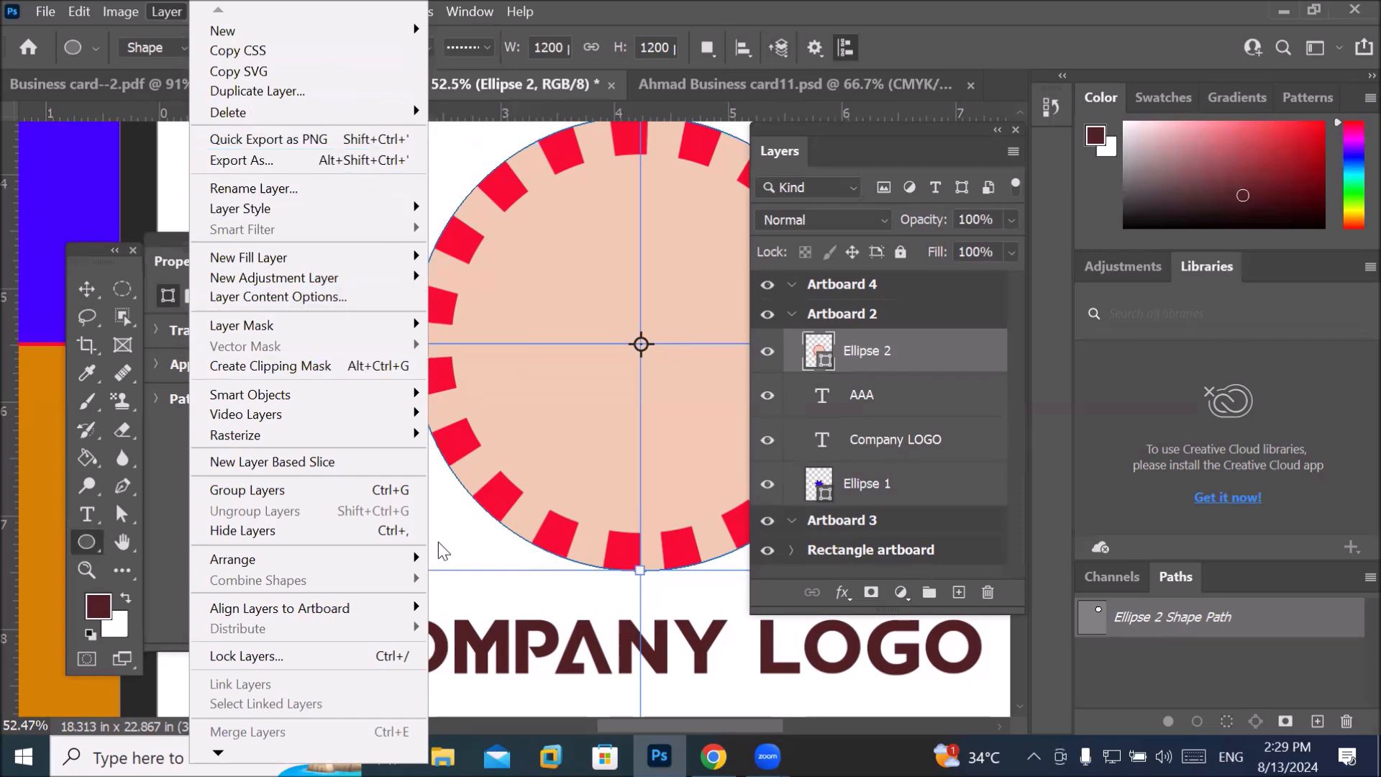
mouse_move(387, 562)
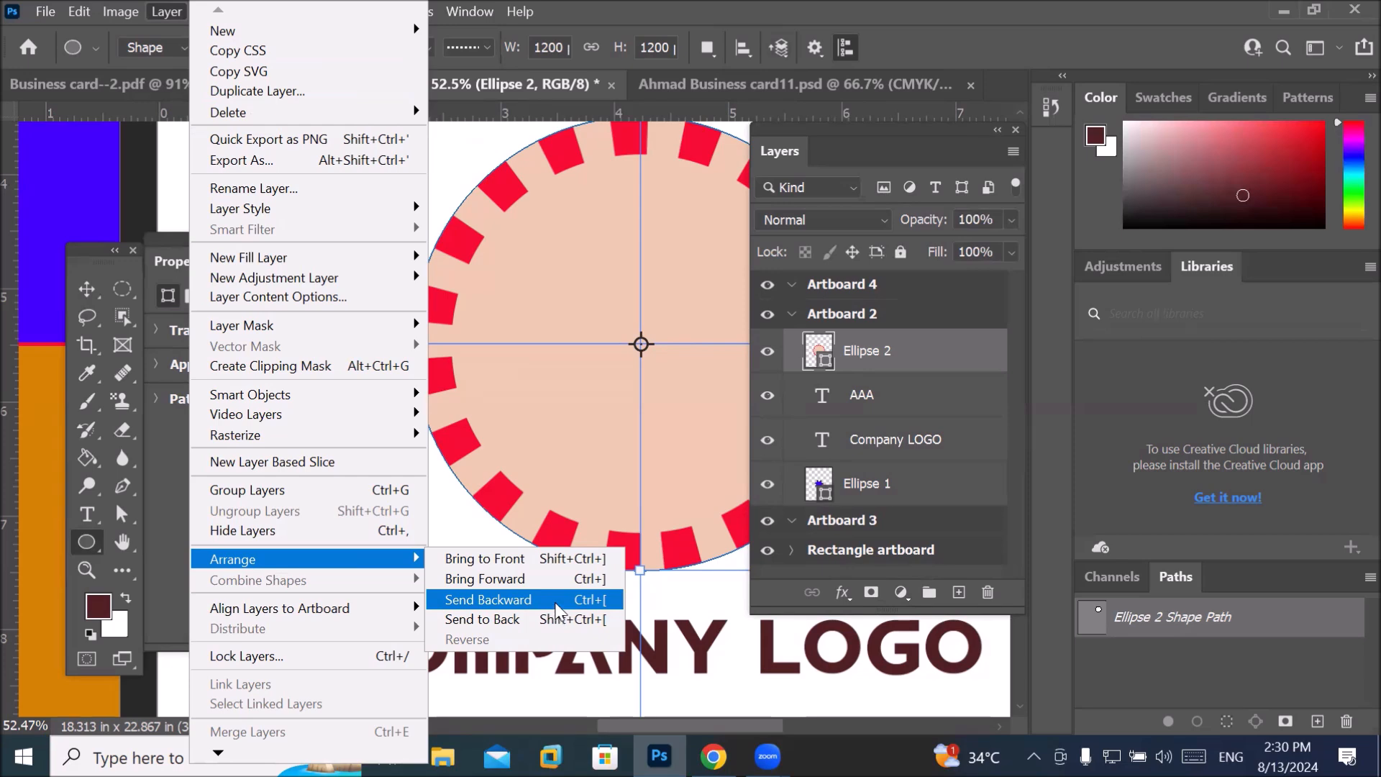
click(870, 360)
mouse_move(870, 360)
mouse_down()
mouse_move(872, 414)
mouse_move(879, 344)
mouse_up()
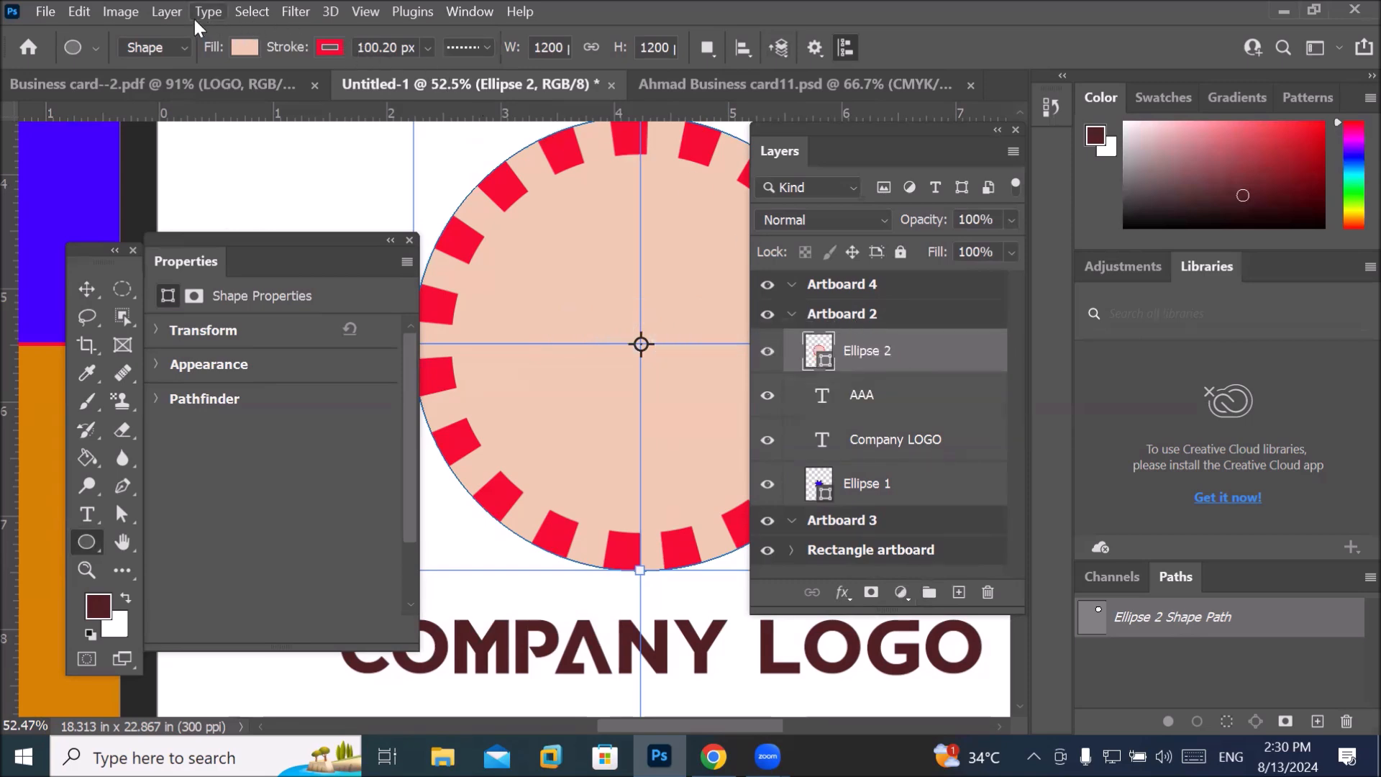
click(166, 13)
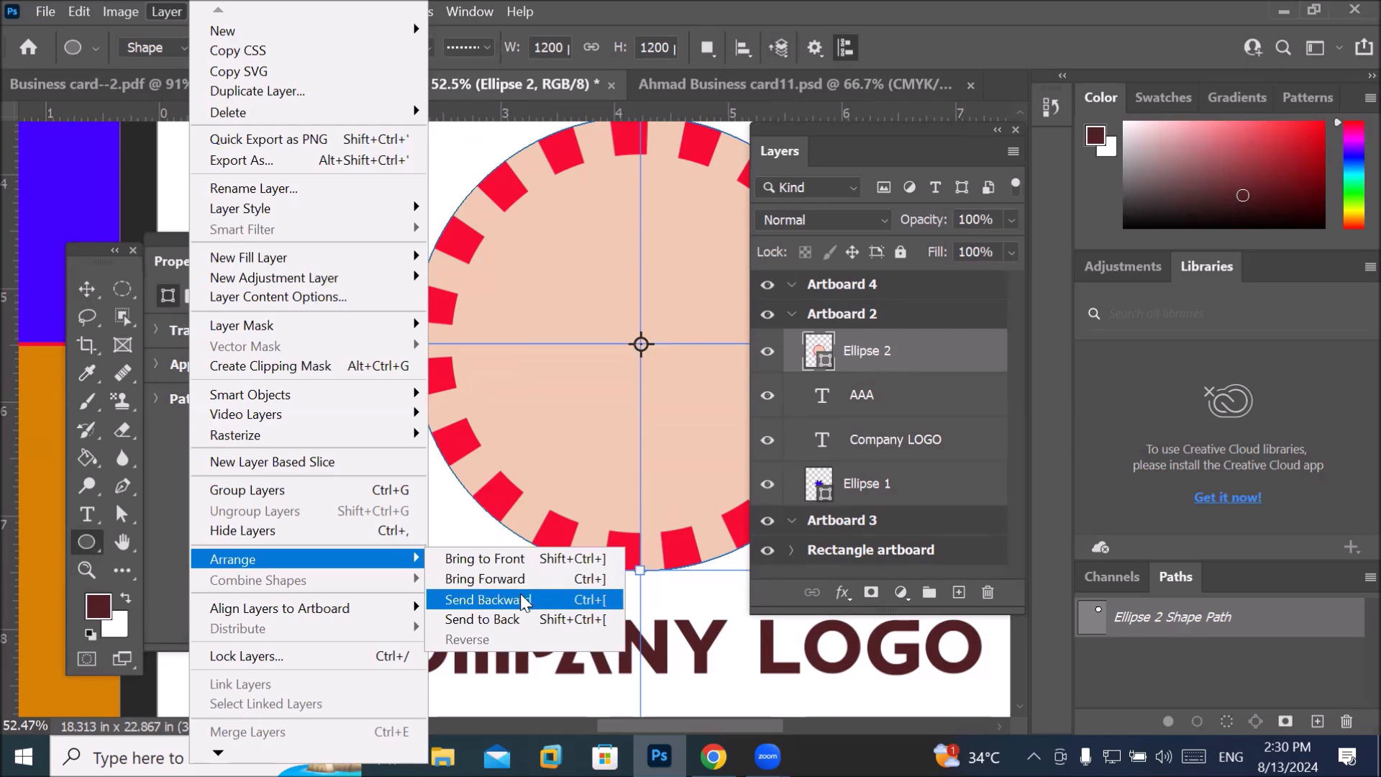
click(529, 601)
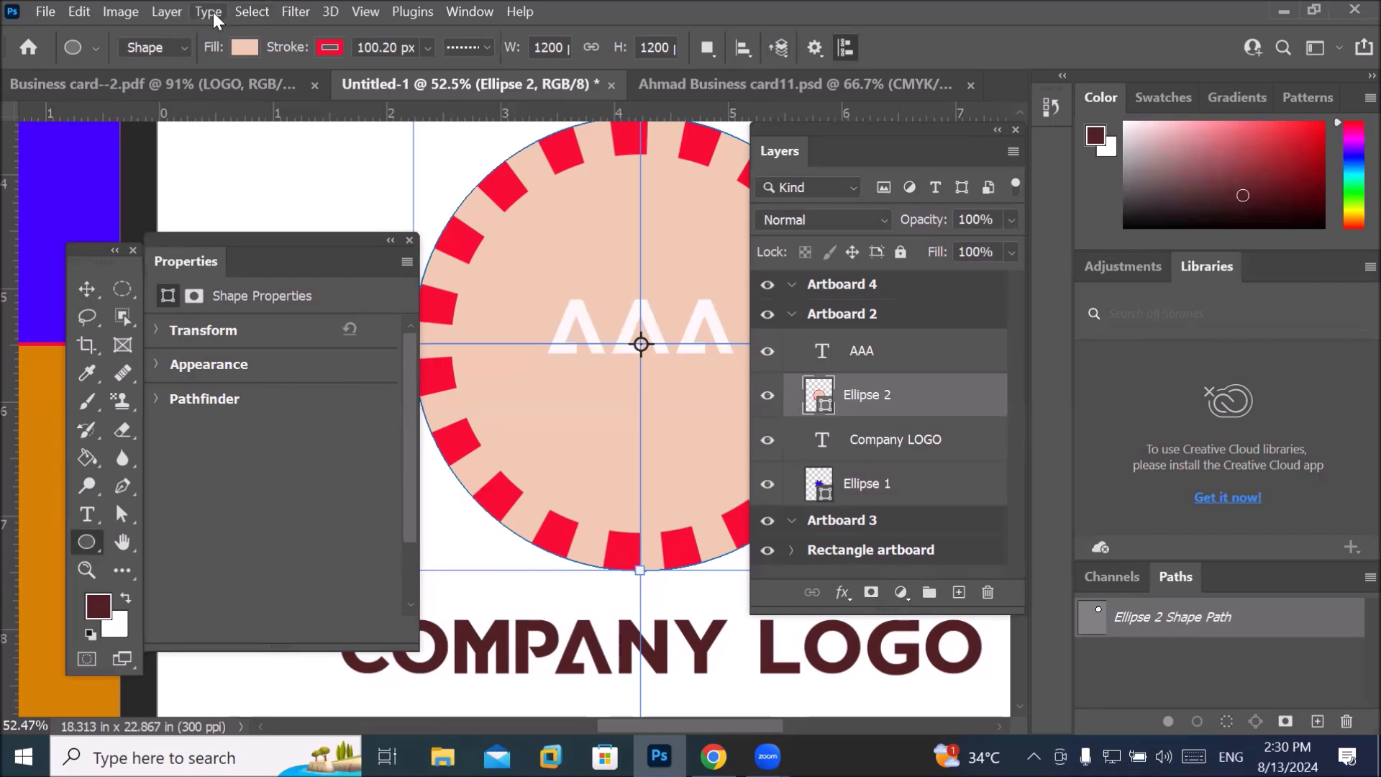
click(165, 12)
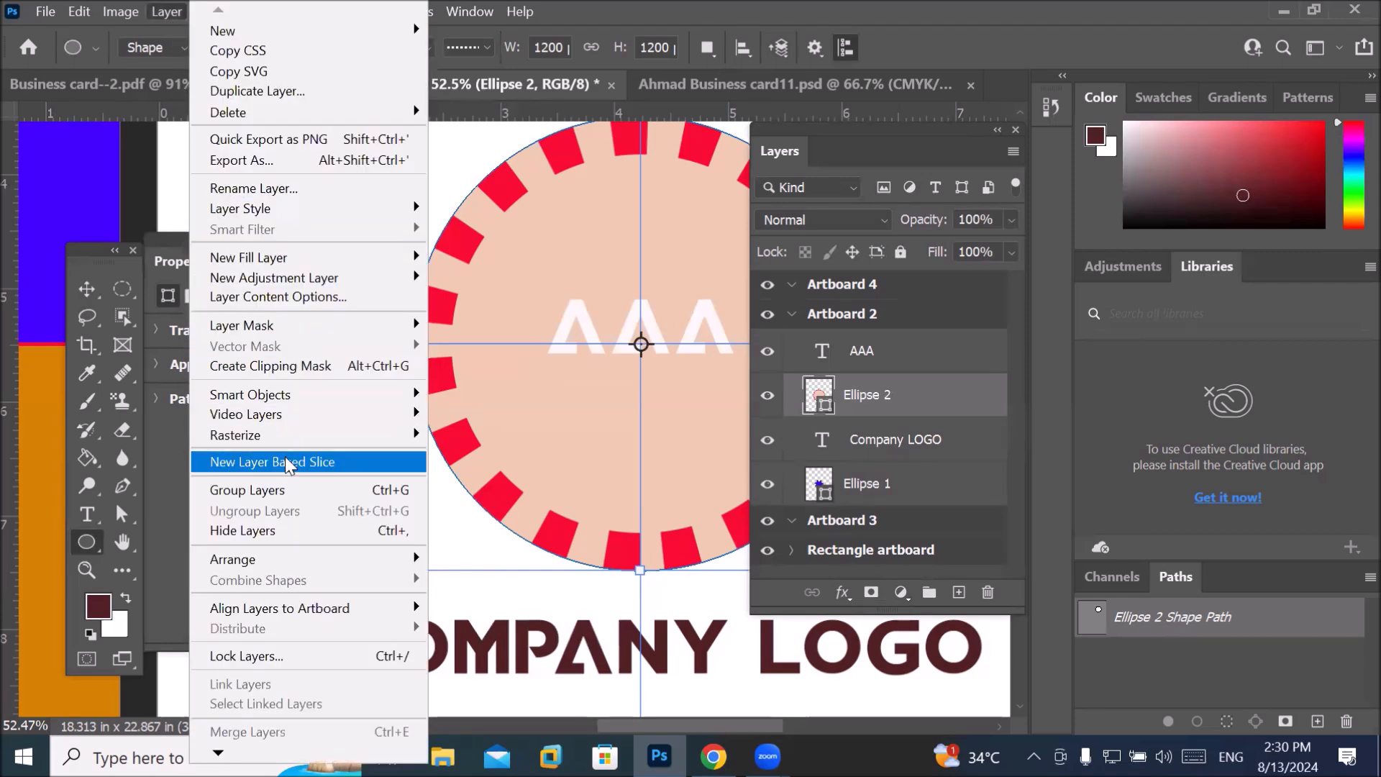
mouse_move(330, 562)
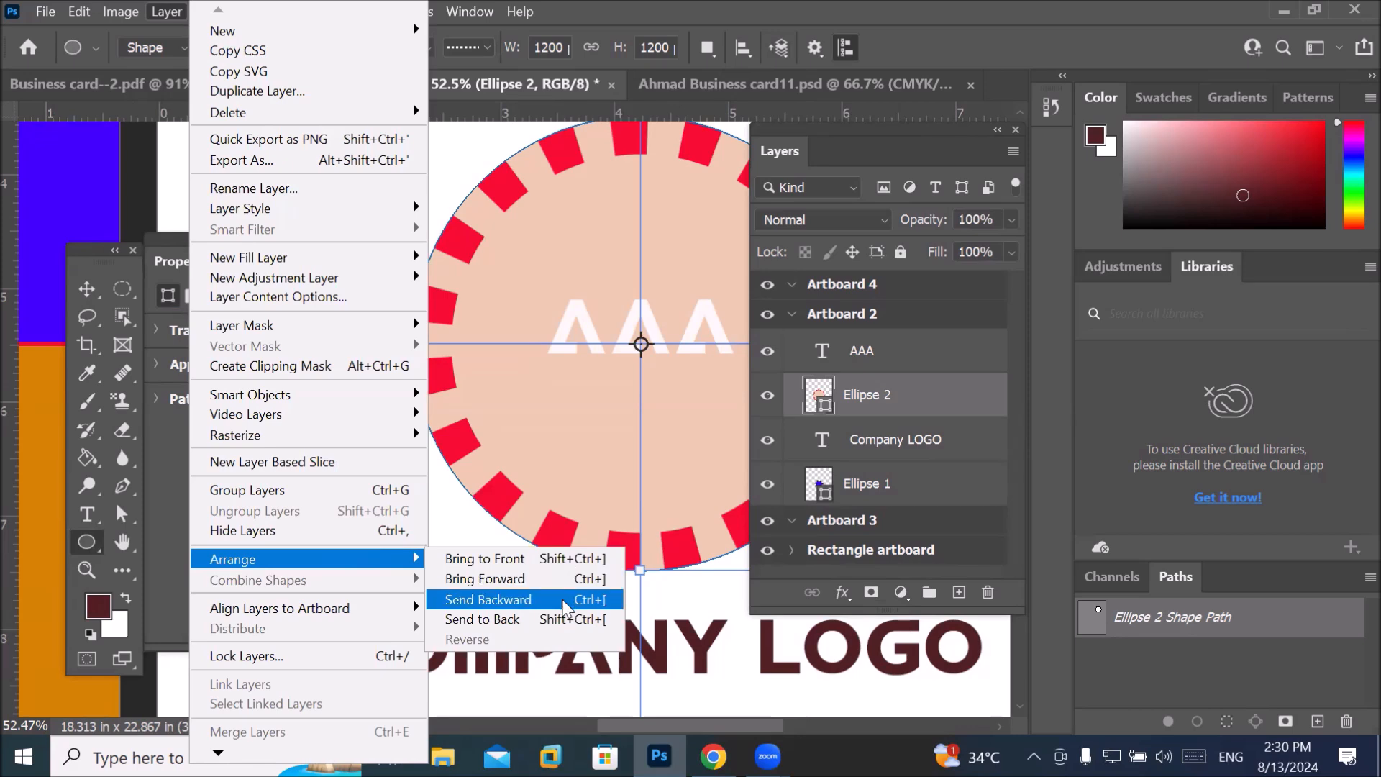
click(564, 608)
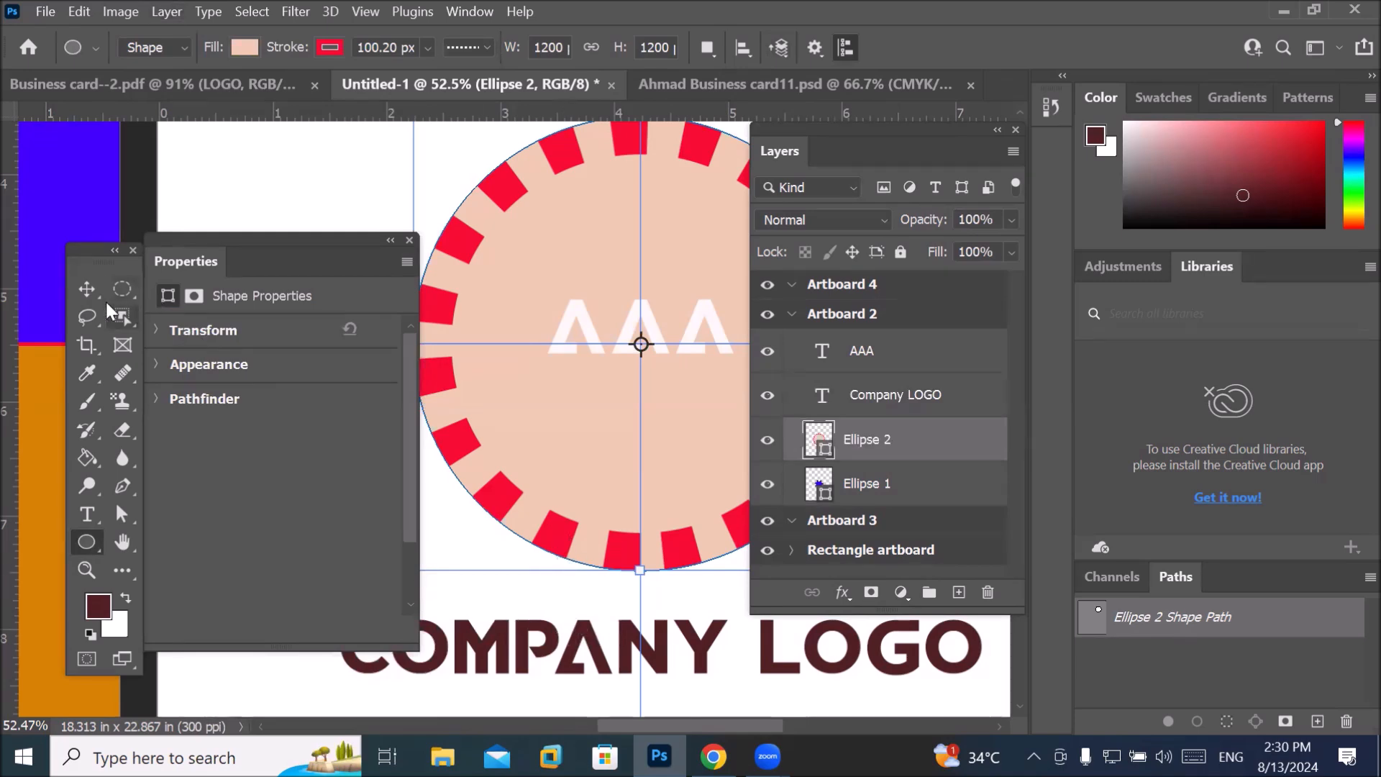
Move the "Company LOGO" text up over the circle, and test Ellipse 2 above and back below that text layer.
click(87, 289)
drag(529, 641, 605, 513)
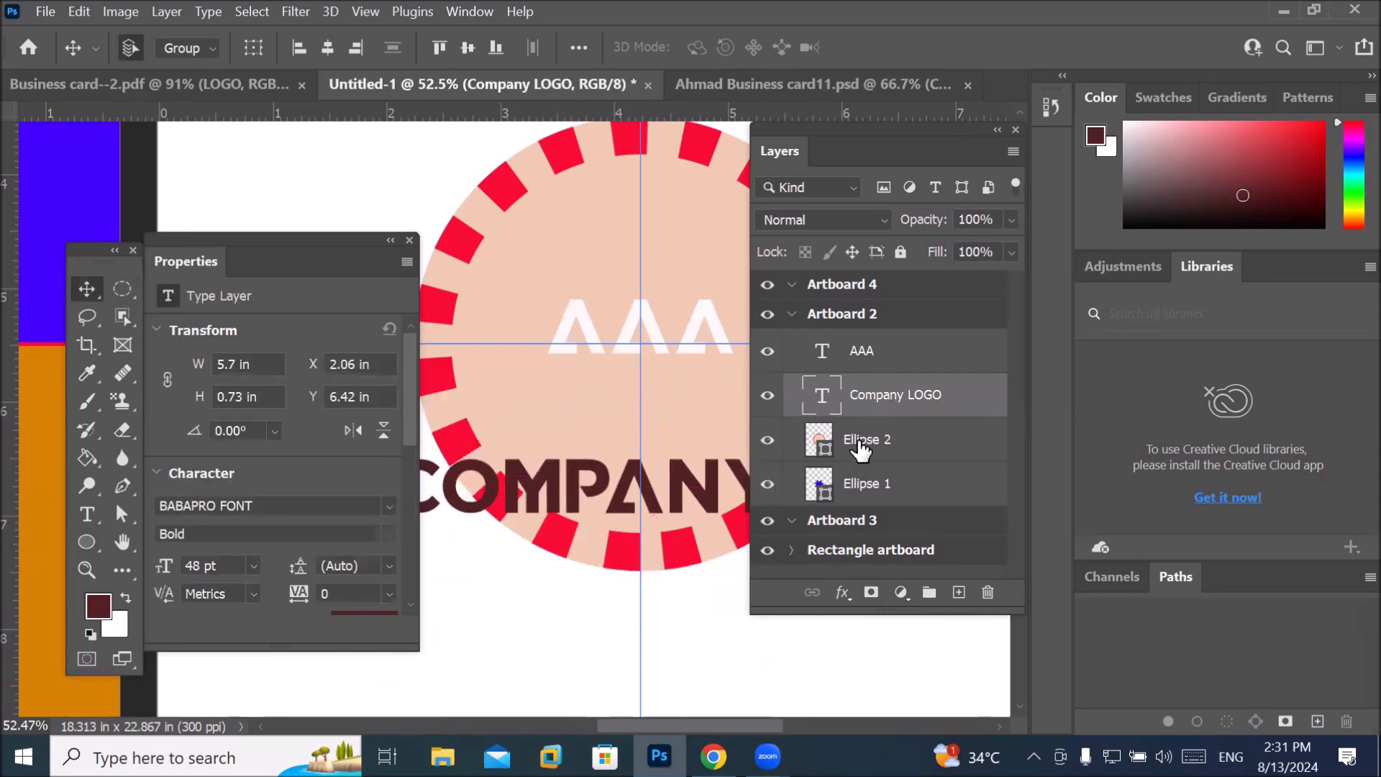
drag(856, 435, 865, 396)
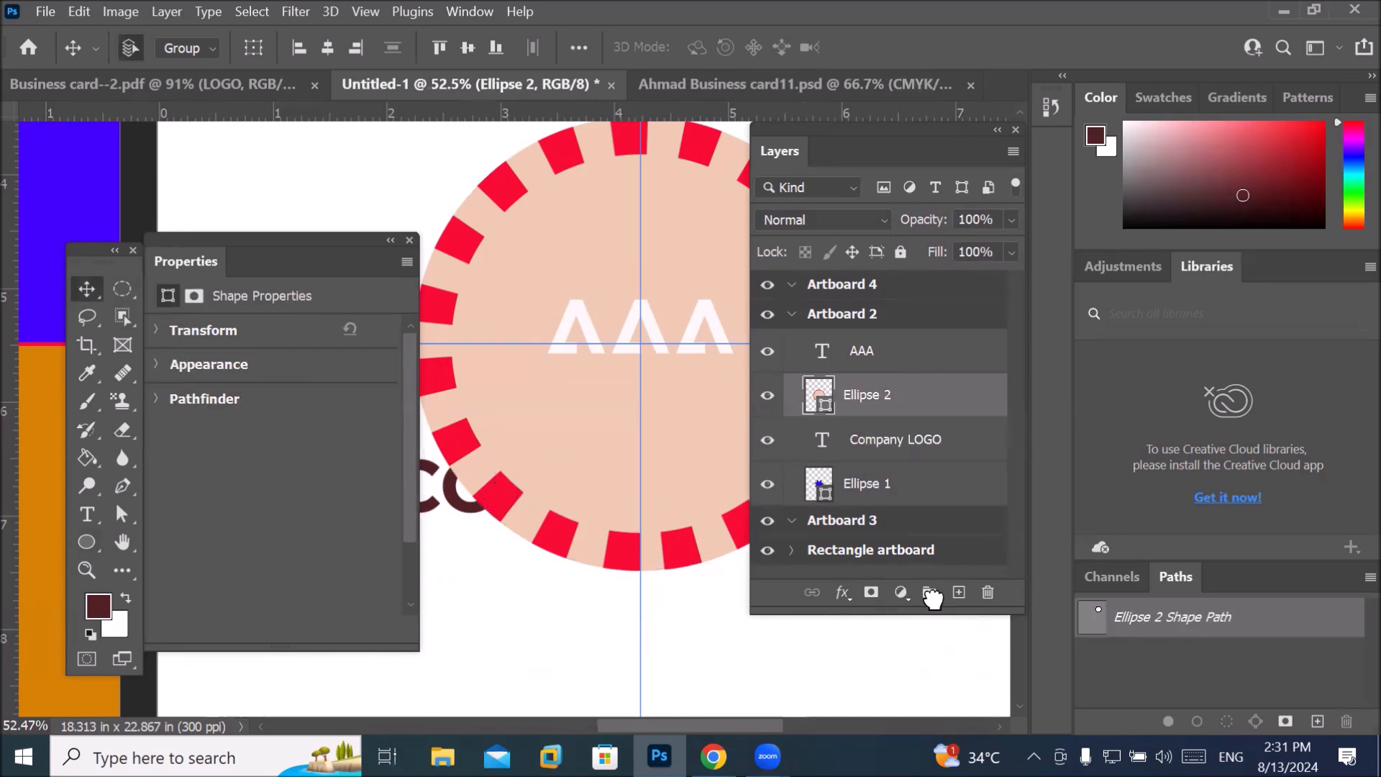
drag(854, 395, 880, 504)
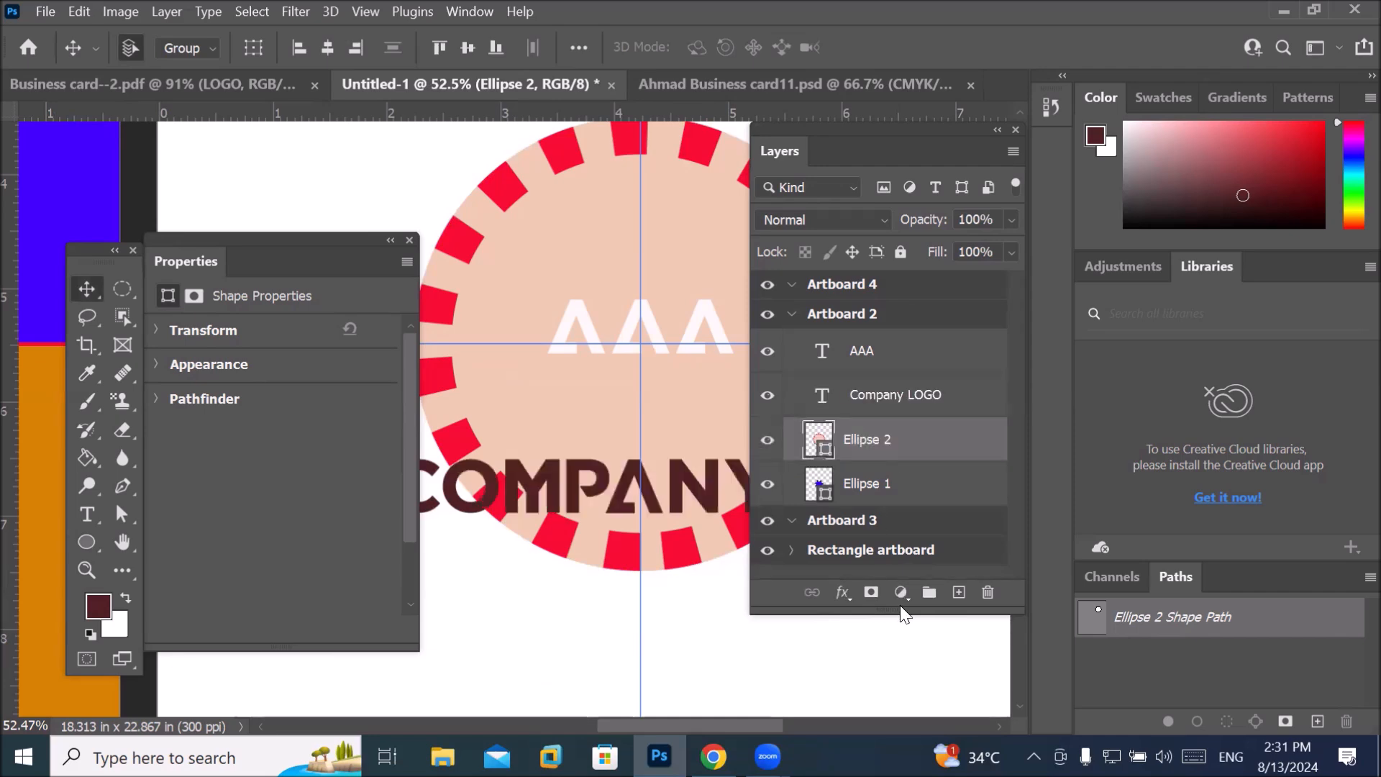
Send Ellipse 2 to the back of Artboard 2, beneath Ellipse 1, and move the "Company LOGO" text down to the circle's lower edge.
mouse_move(853, 442)
mouse_down()
mouse_move(843, 396)
mouse_move(836, 439)
mouse_up()
click(167, 11)
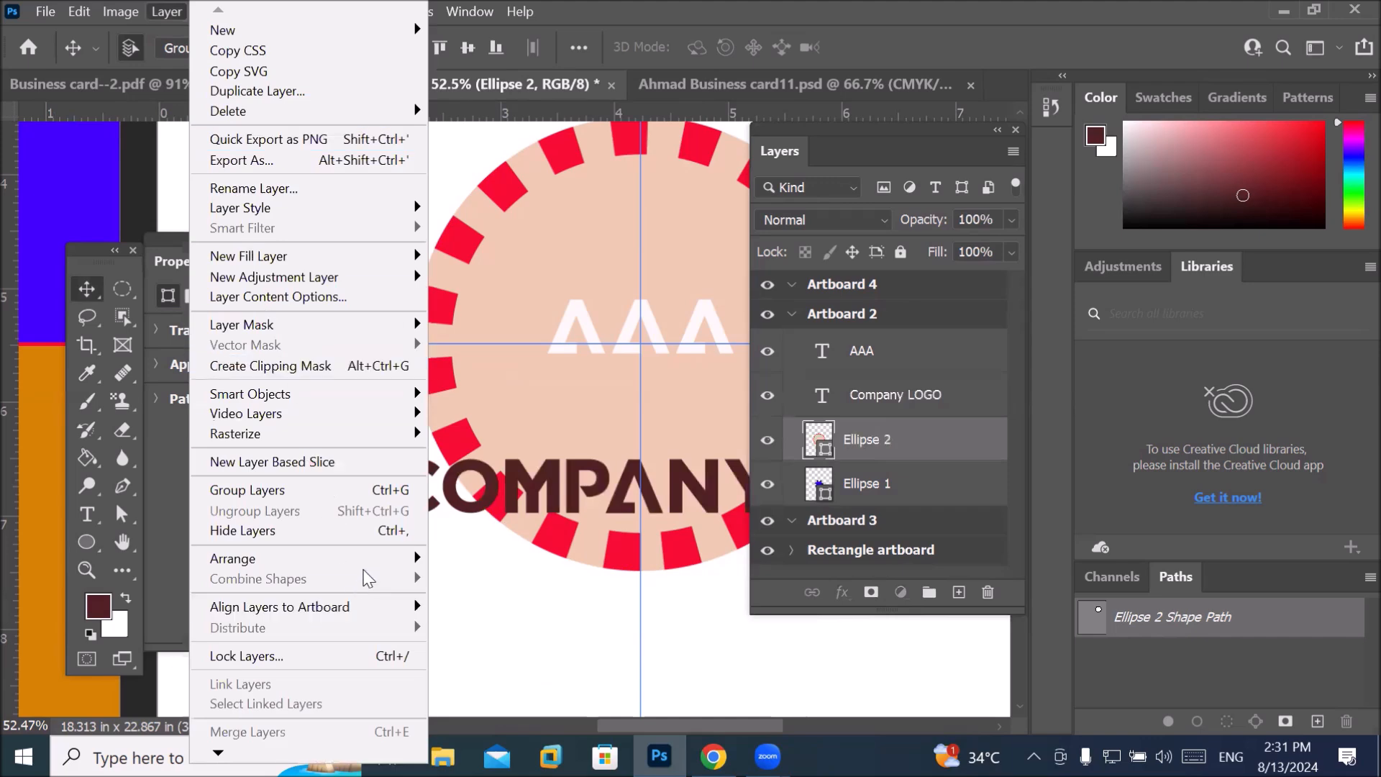
mouse_move(370, 568)
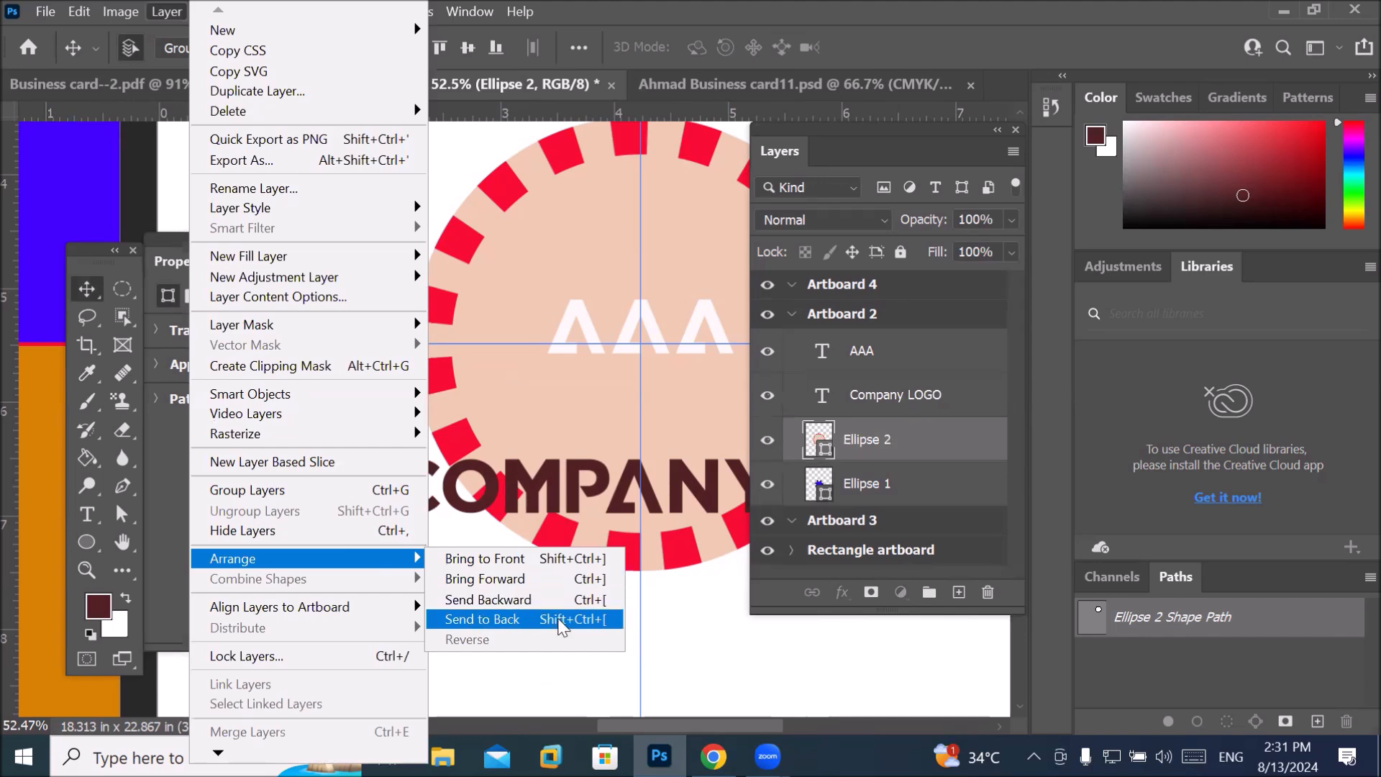
click(557, 623)
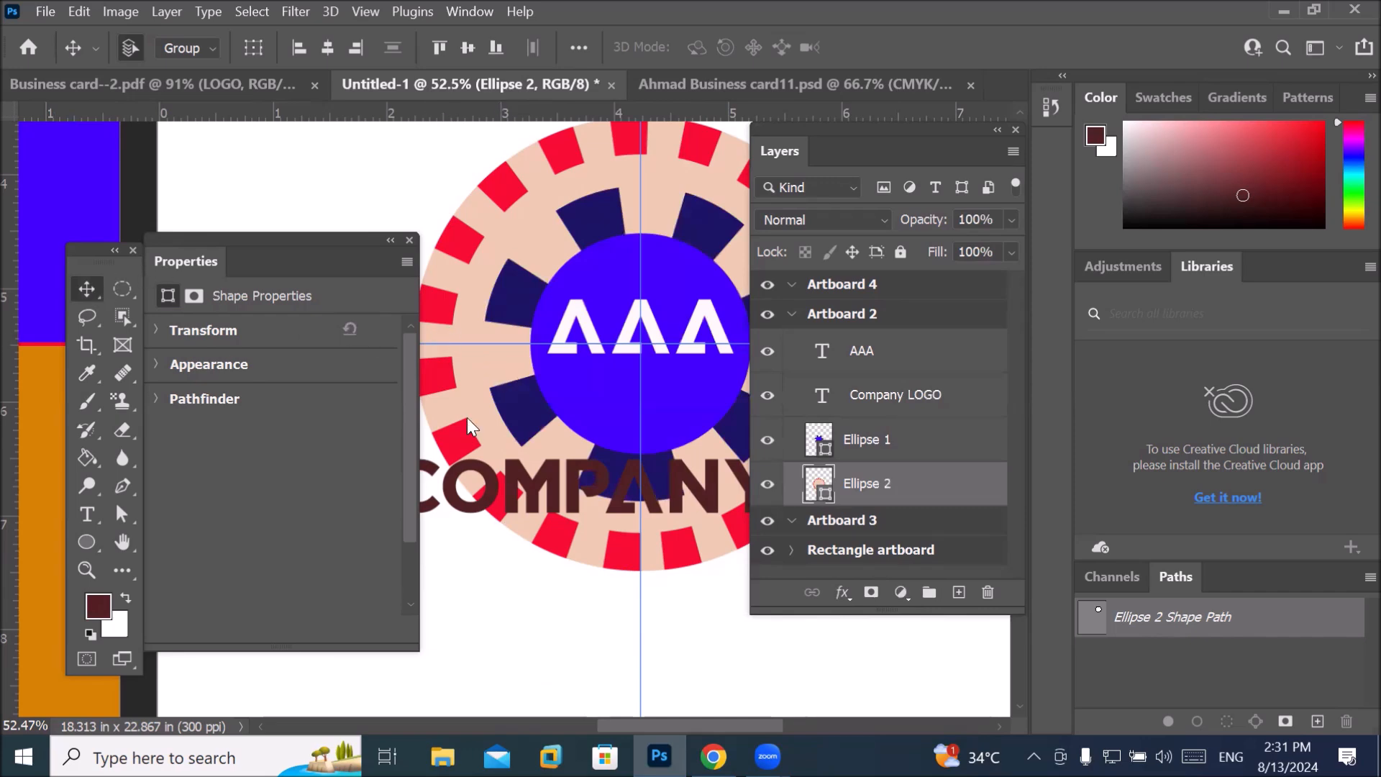
drag(624, 510, 635, 617)
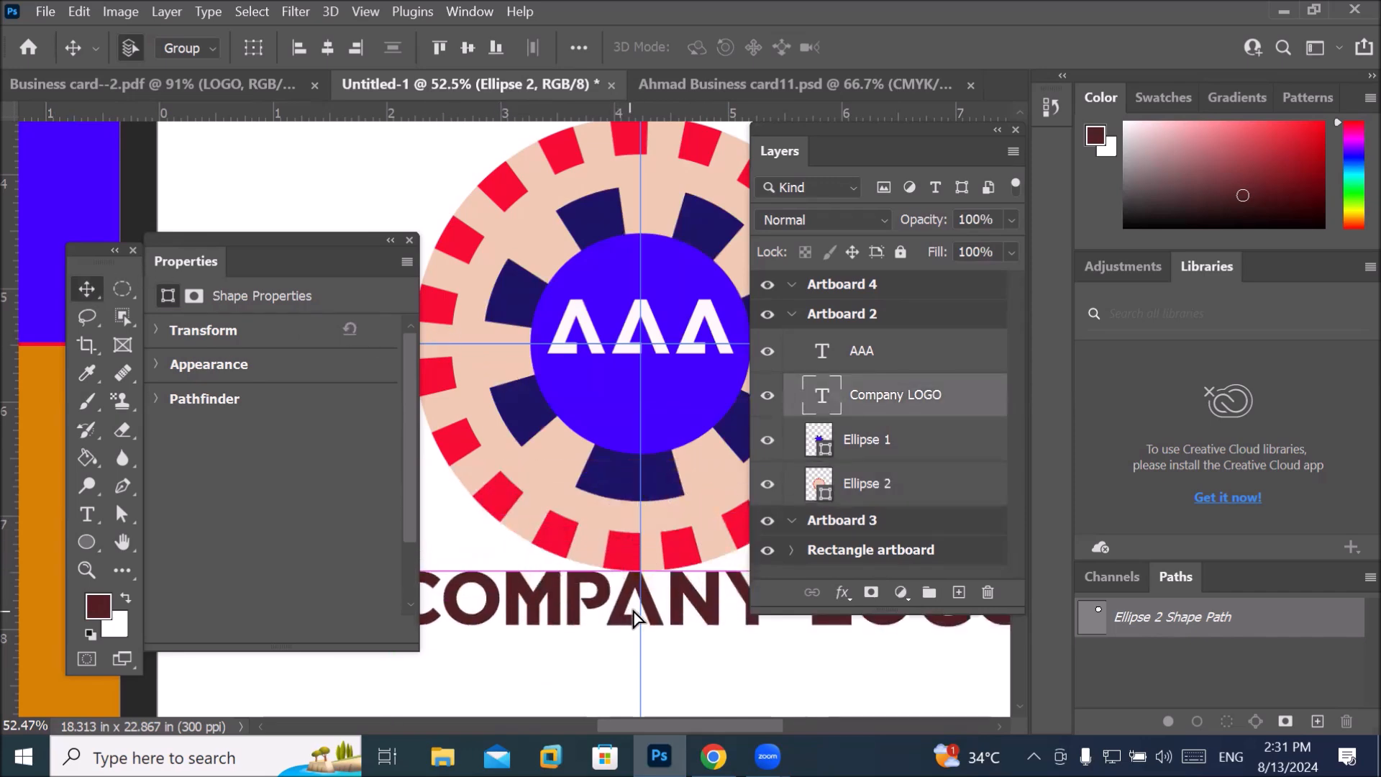
Bring the Ellipse 2 layer to the front of Artboard 2, above the "AAA" text layer.
click(867, 483)
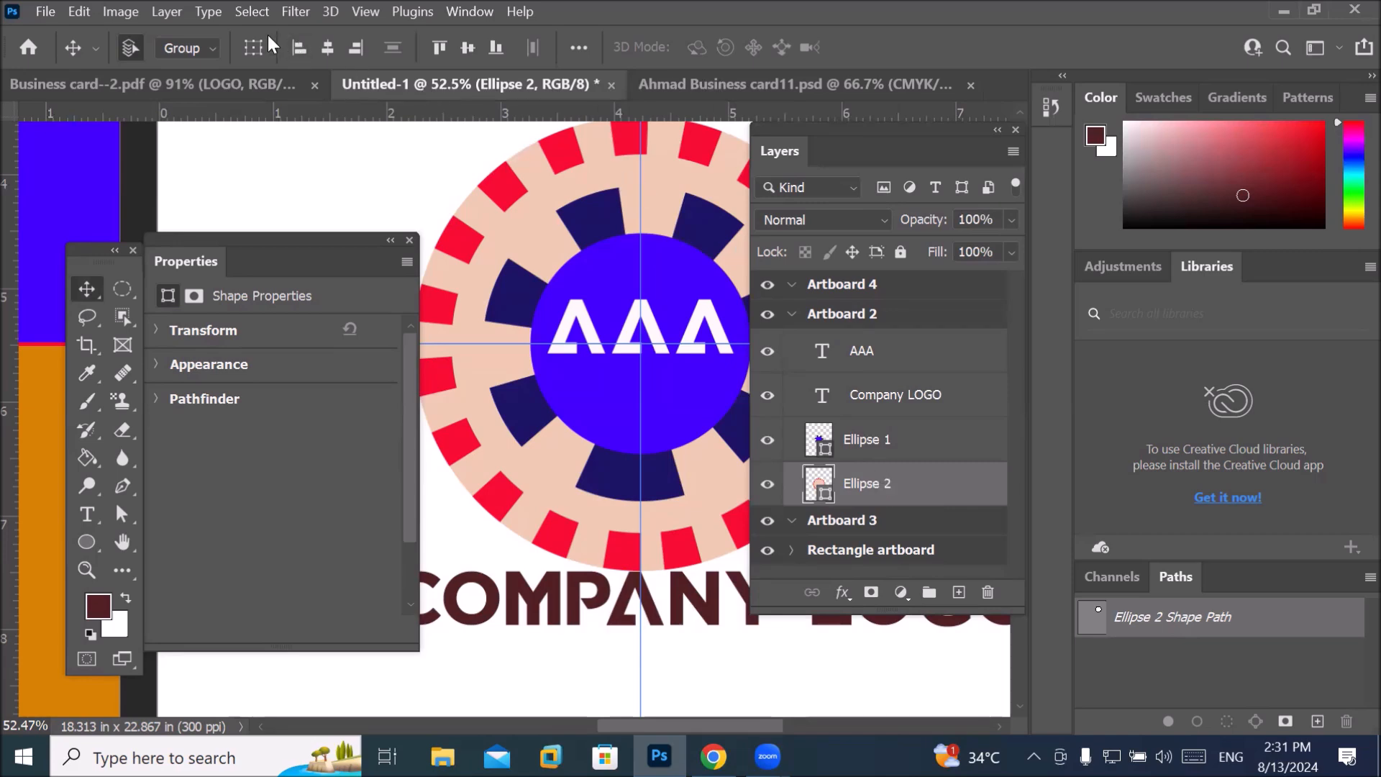
click(166, 11)
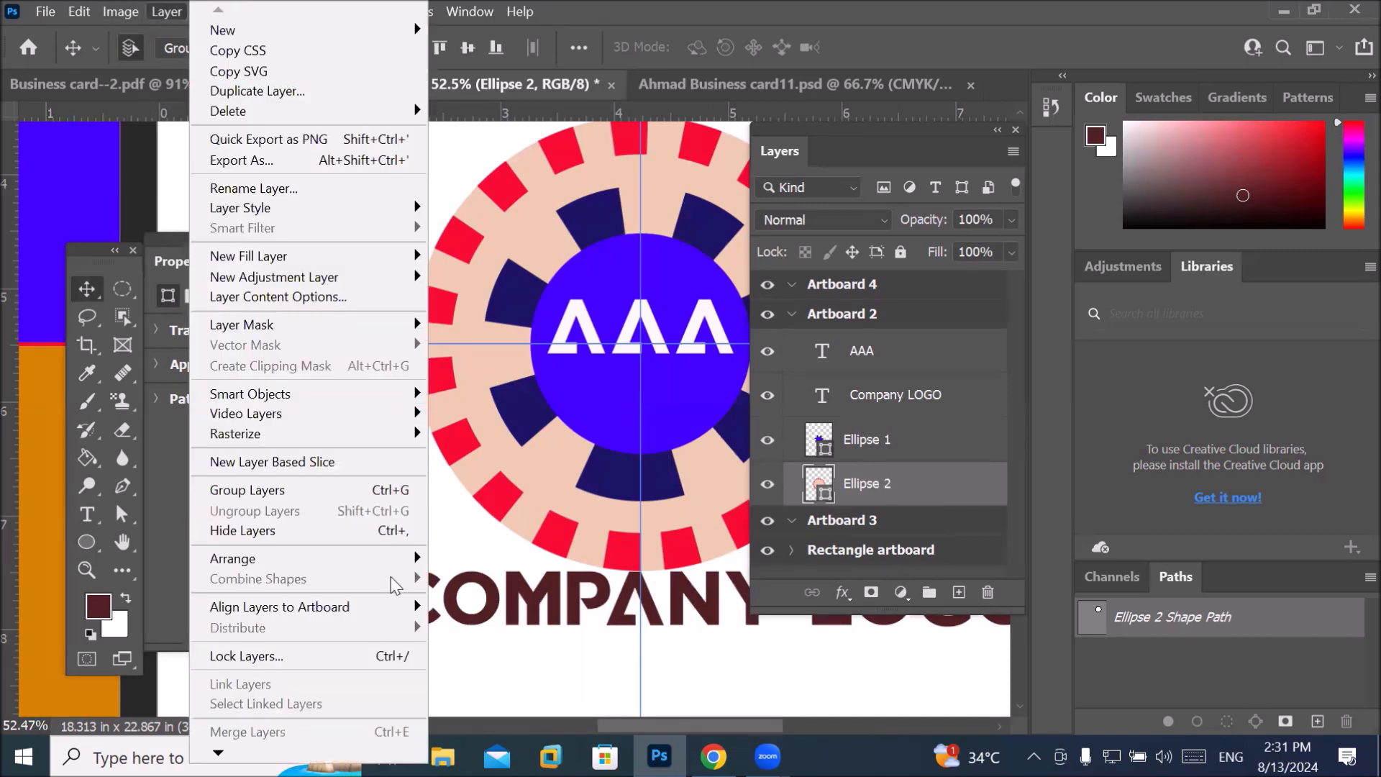
mouse_move(399, 560)
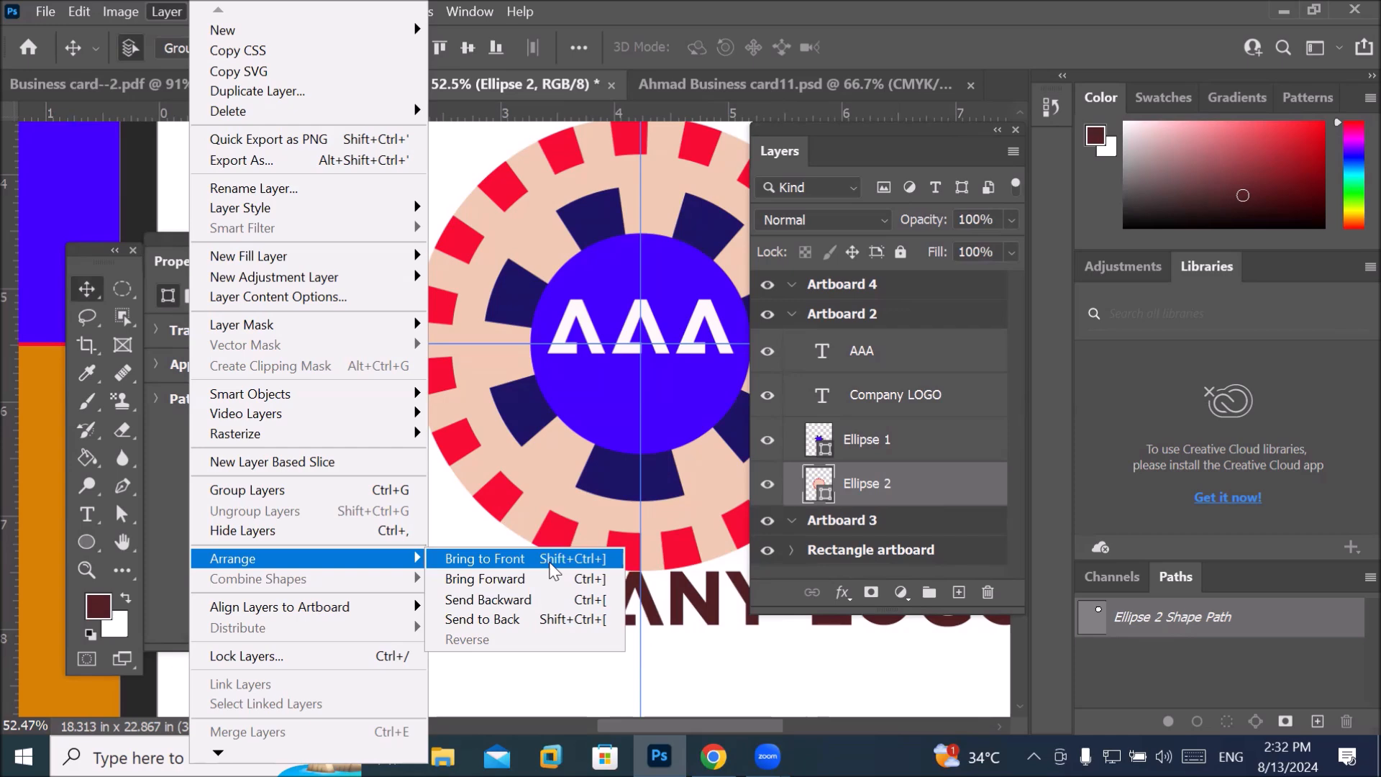
click(497, 559)
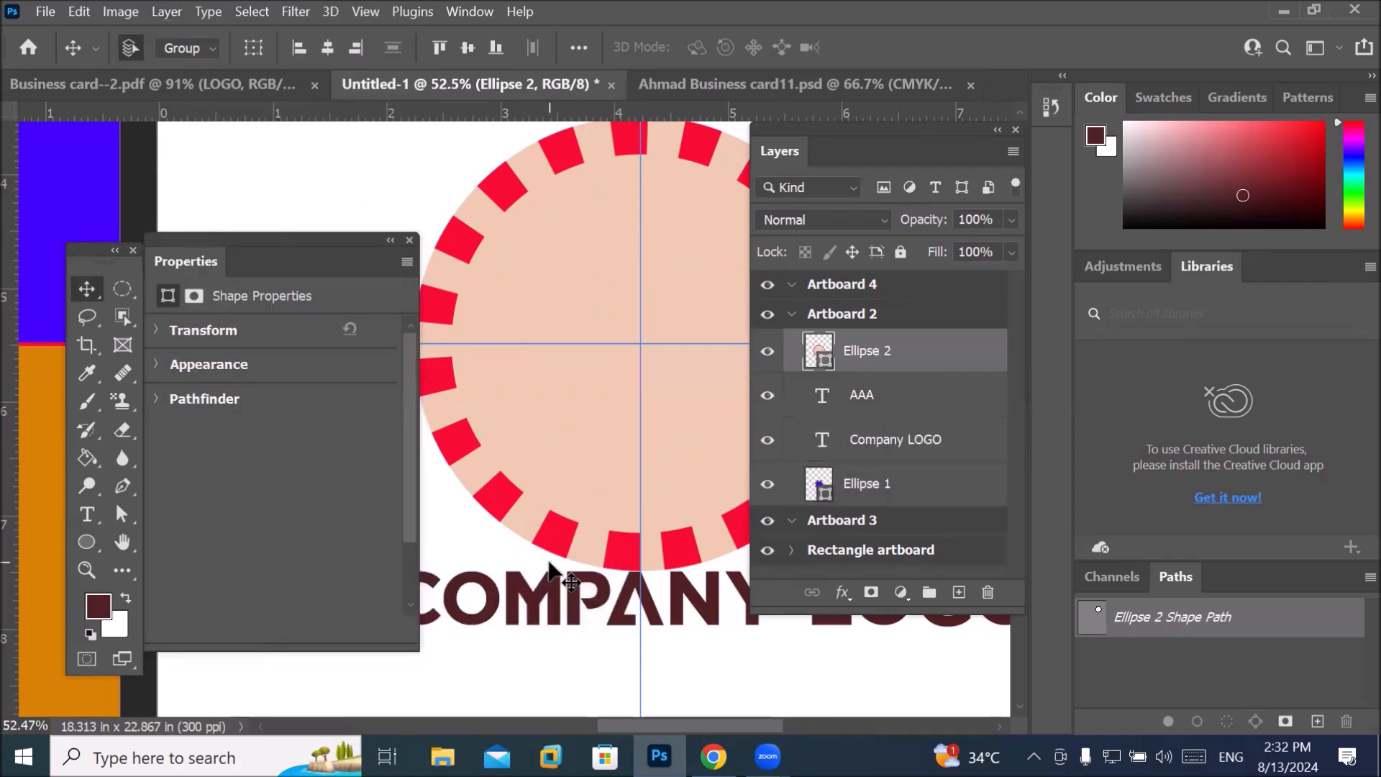
Review the layer arrangement commands again for Ellipse 2, from Bring to Front through Send to Back.
click(175, 15)
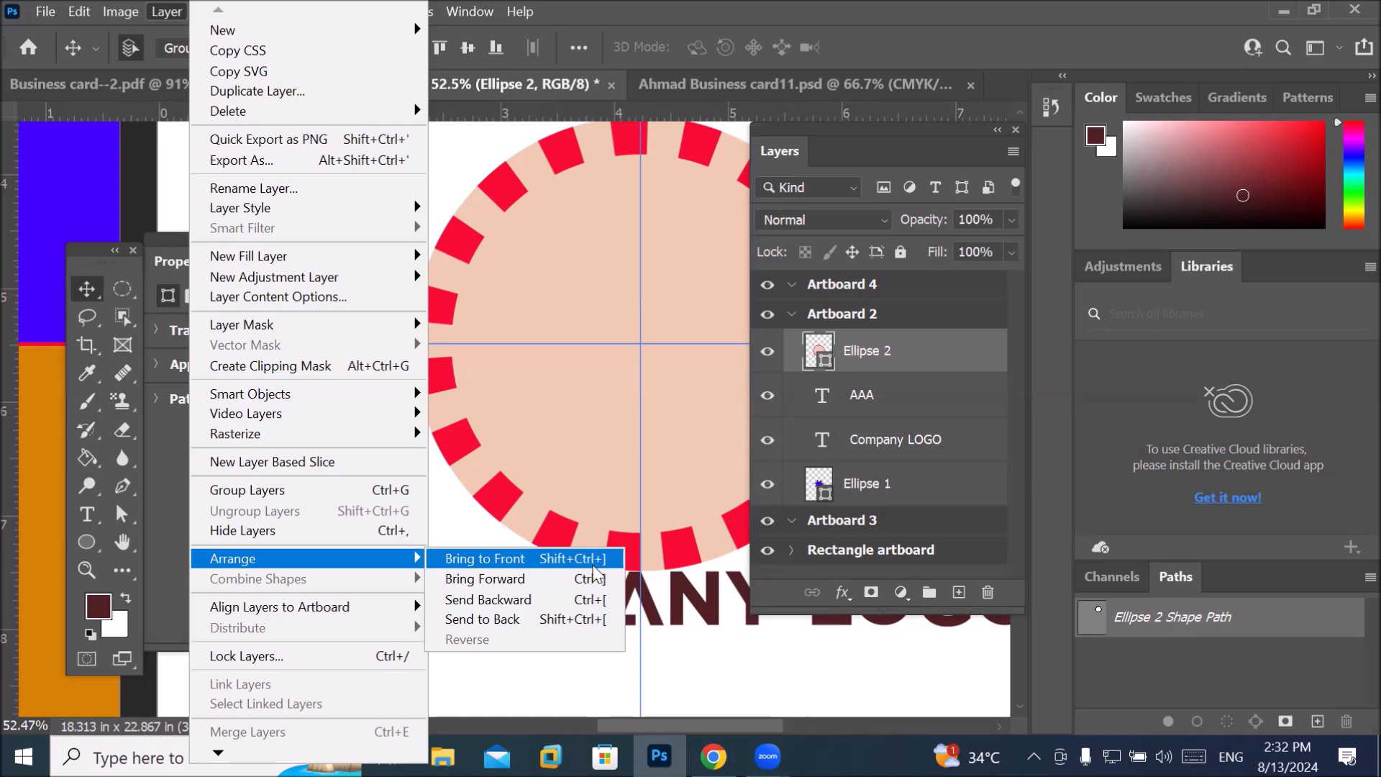
click(596, 577)
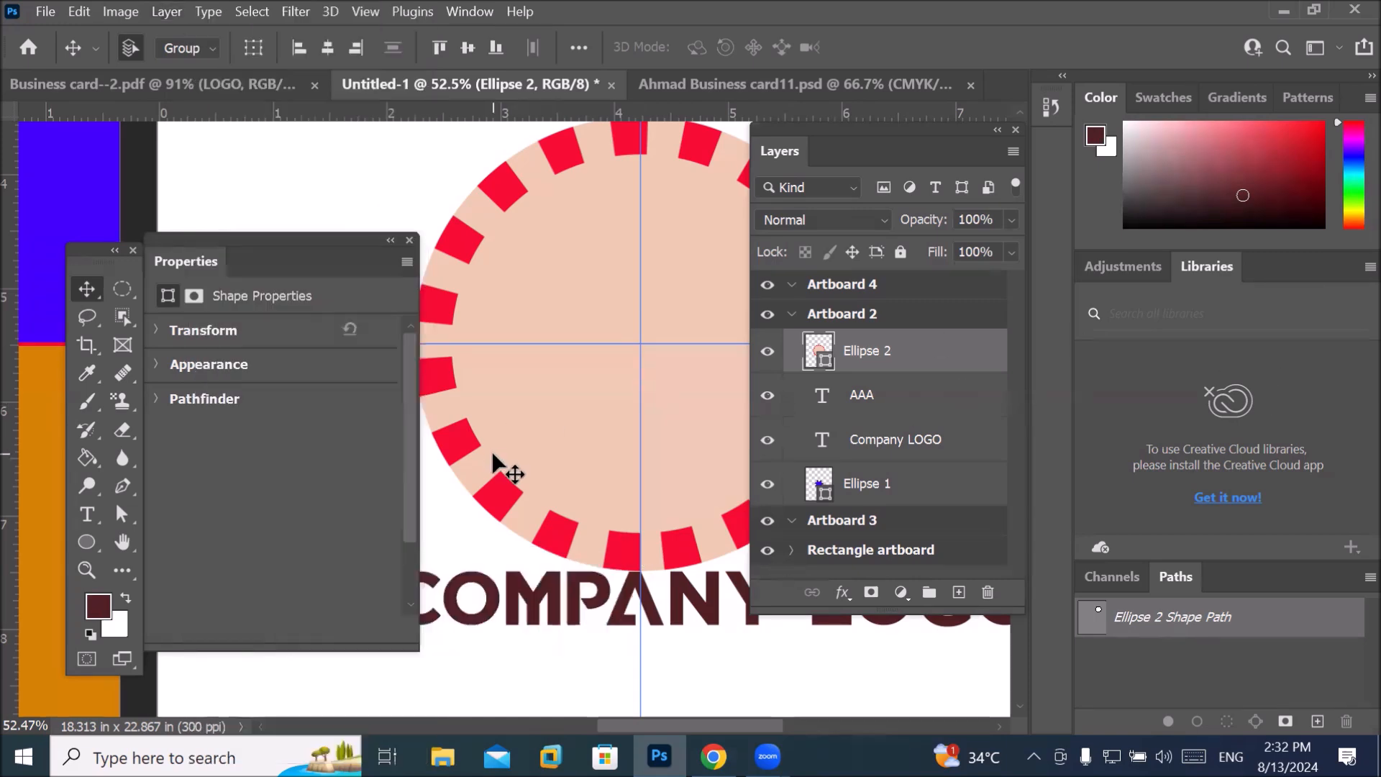
click(168, 11)
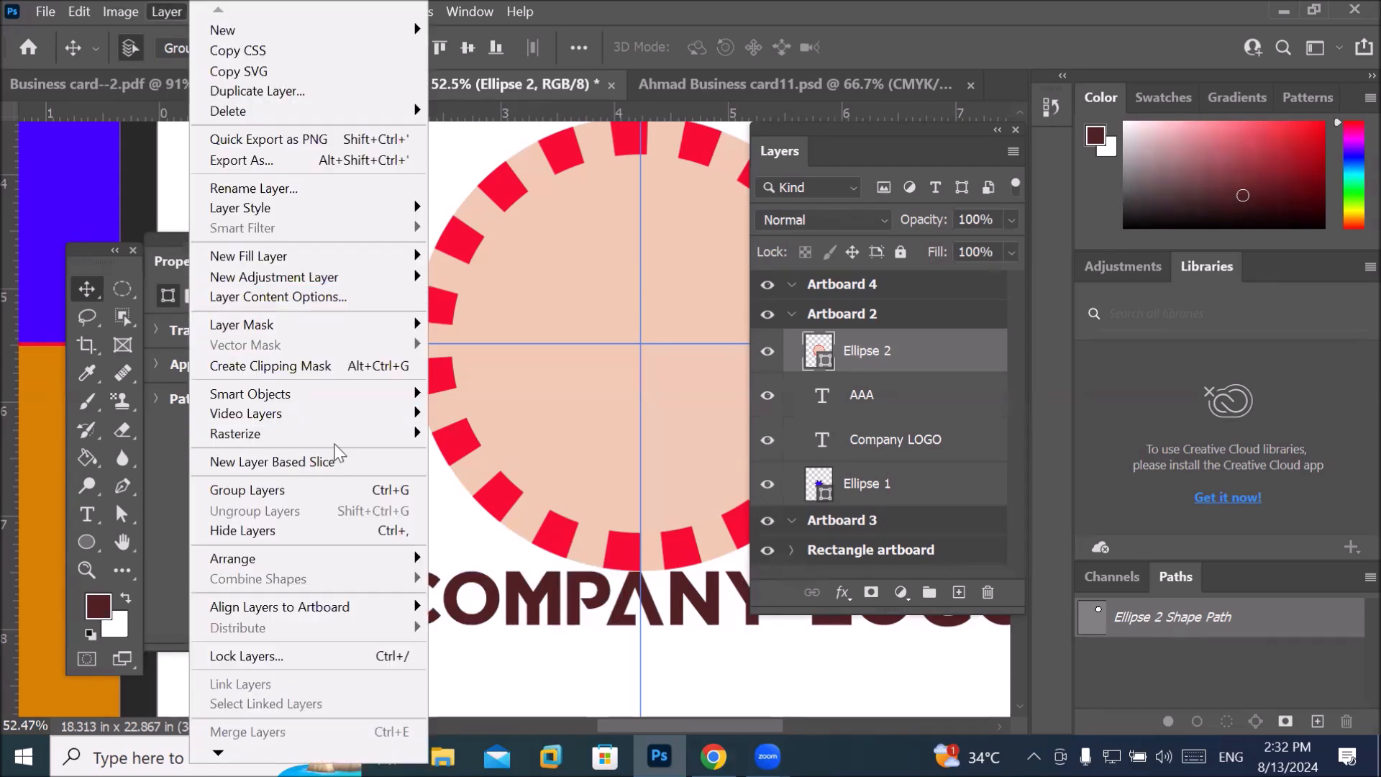
mouse_move(319, 440)
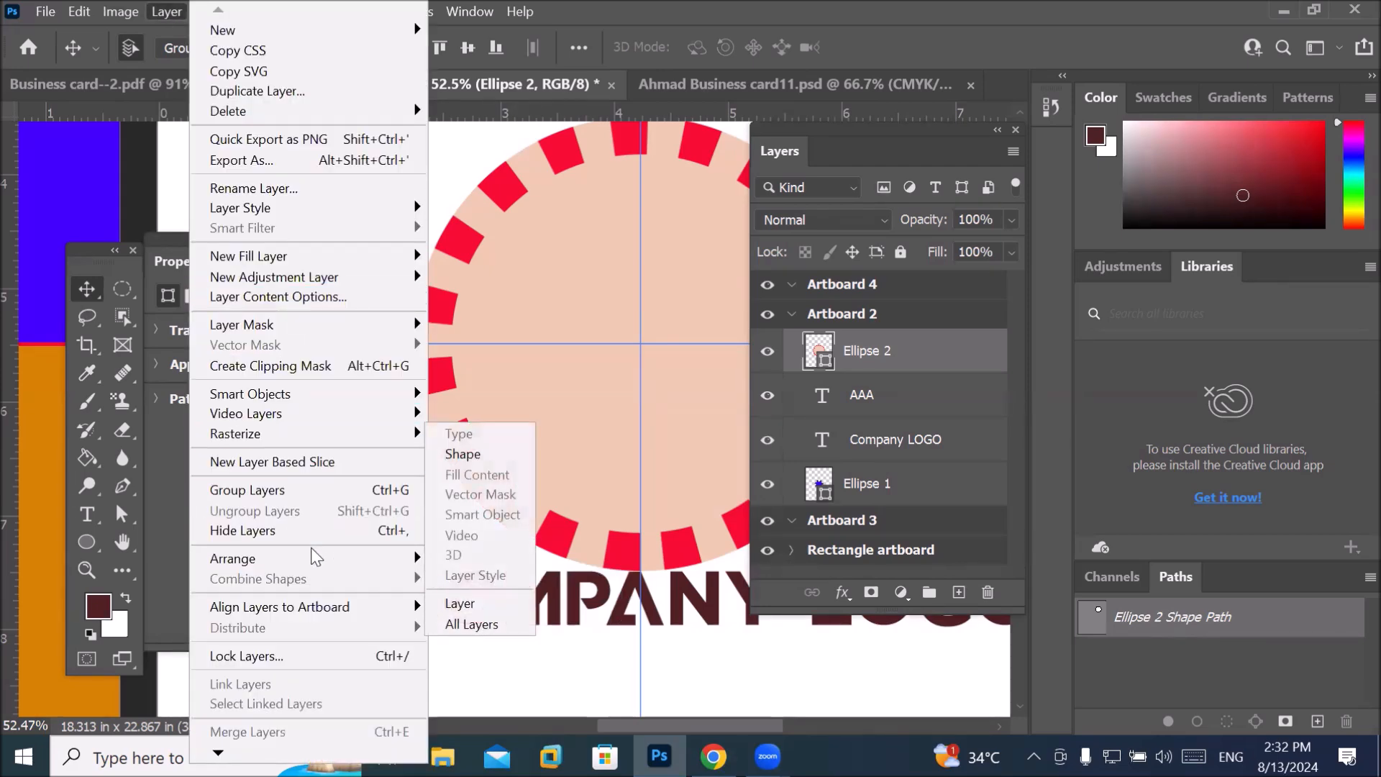
mouse_move(316, 565)
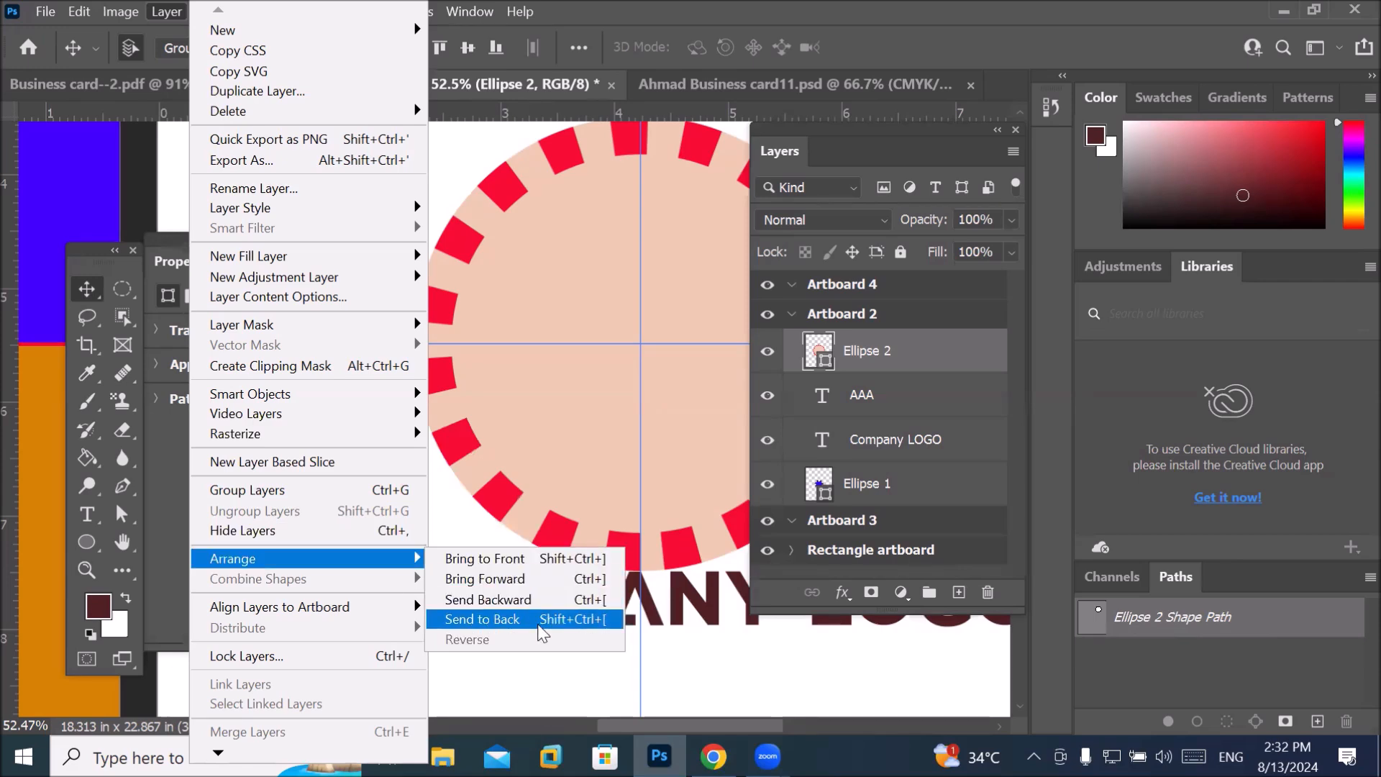
click(926, 147)
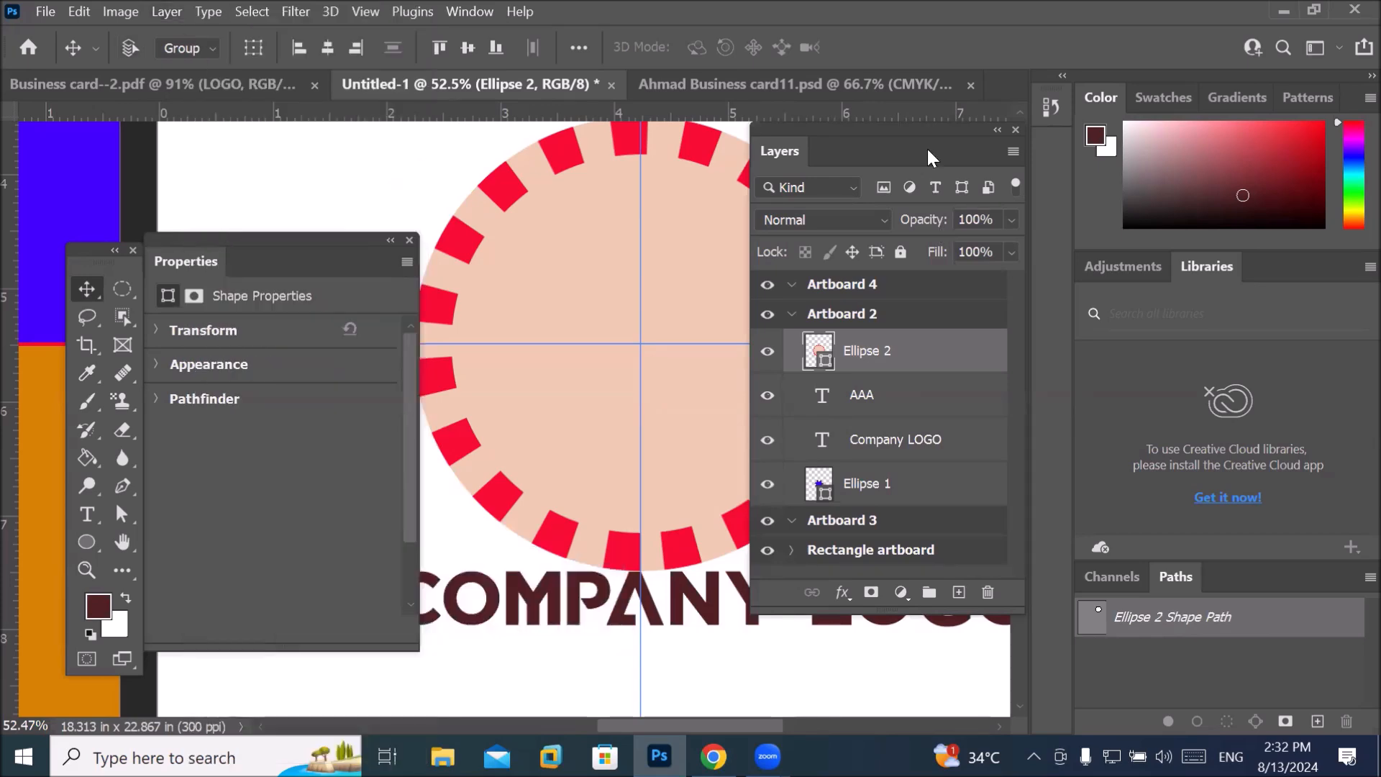
Send the Ellipse 2 layer backward one level at a time to the bottom of Artboard 2, beneath Ellipse 1.
key(ctrl+bracketleft)
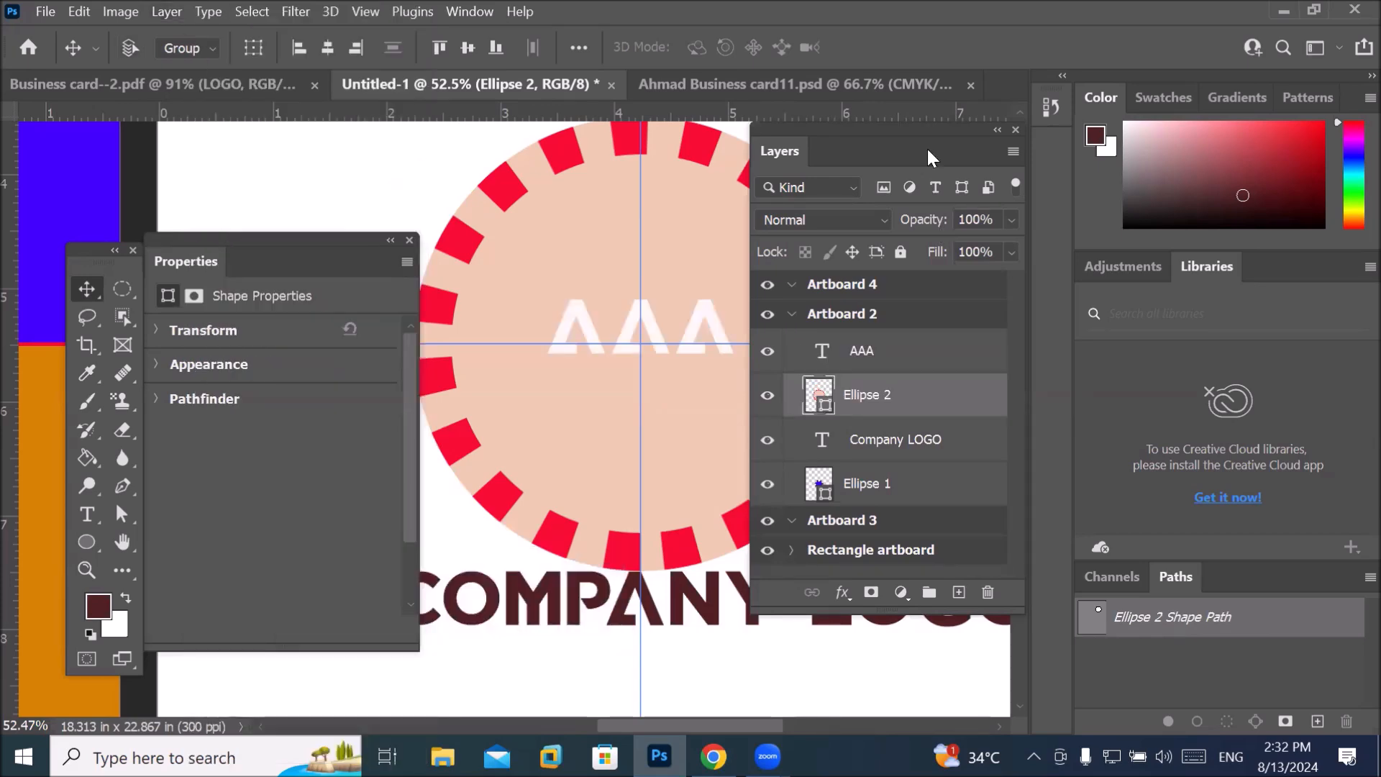
key(ctrl+bracketleft)
key(ctrl+bracketleft)
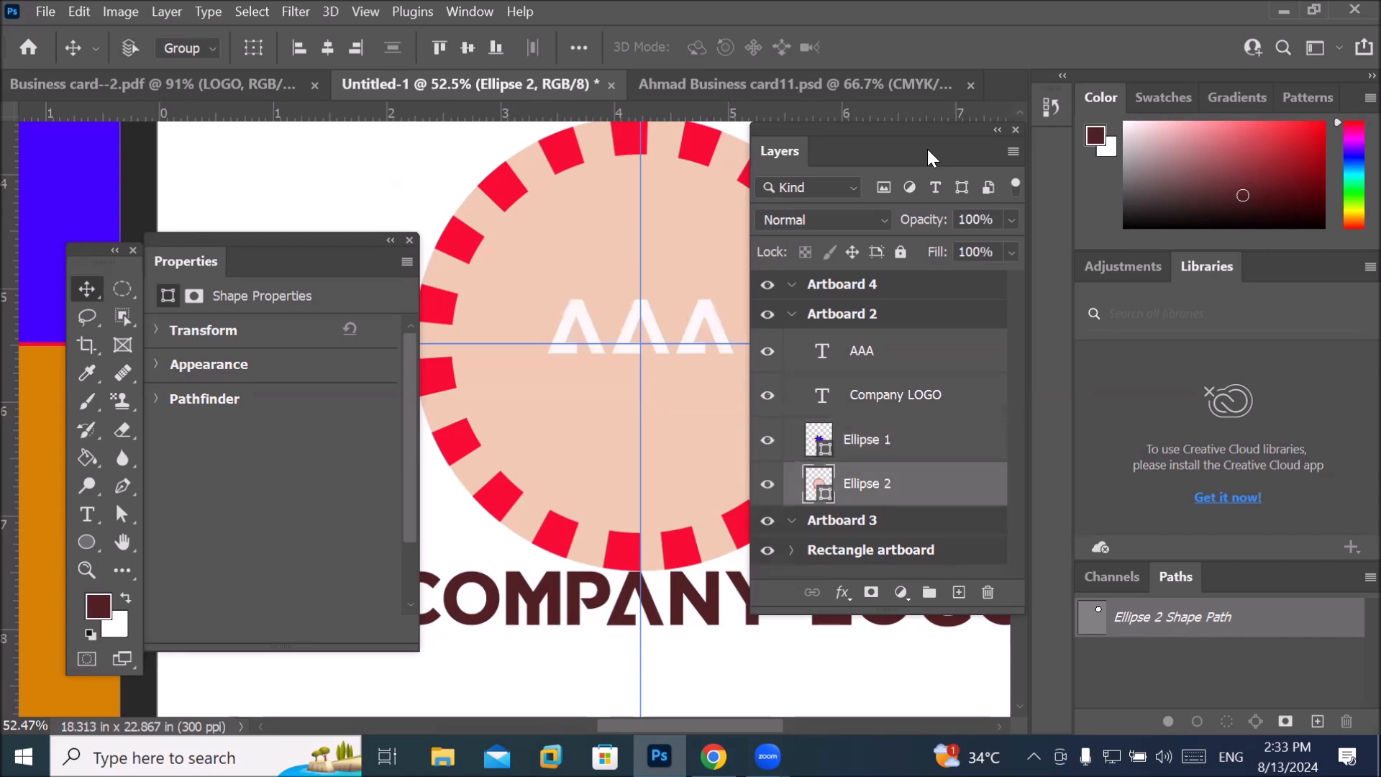
key(ctrl)
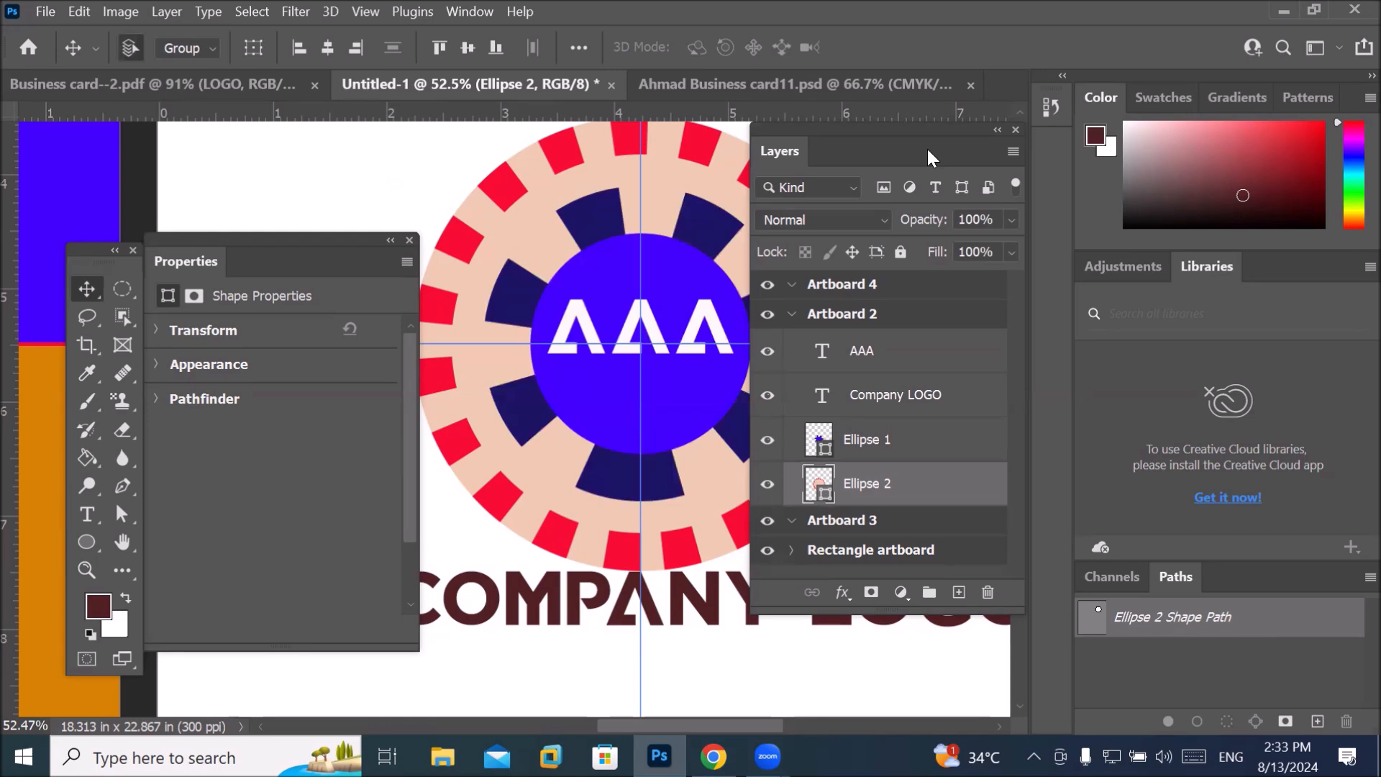
Bring the Ellipse 2 layer forward one level at a time to the top of Artboard 2, above the "AAA" text layer.
click(158, 18)
mouse_move(350, 563)
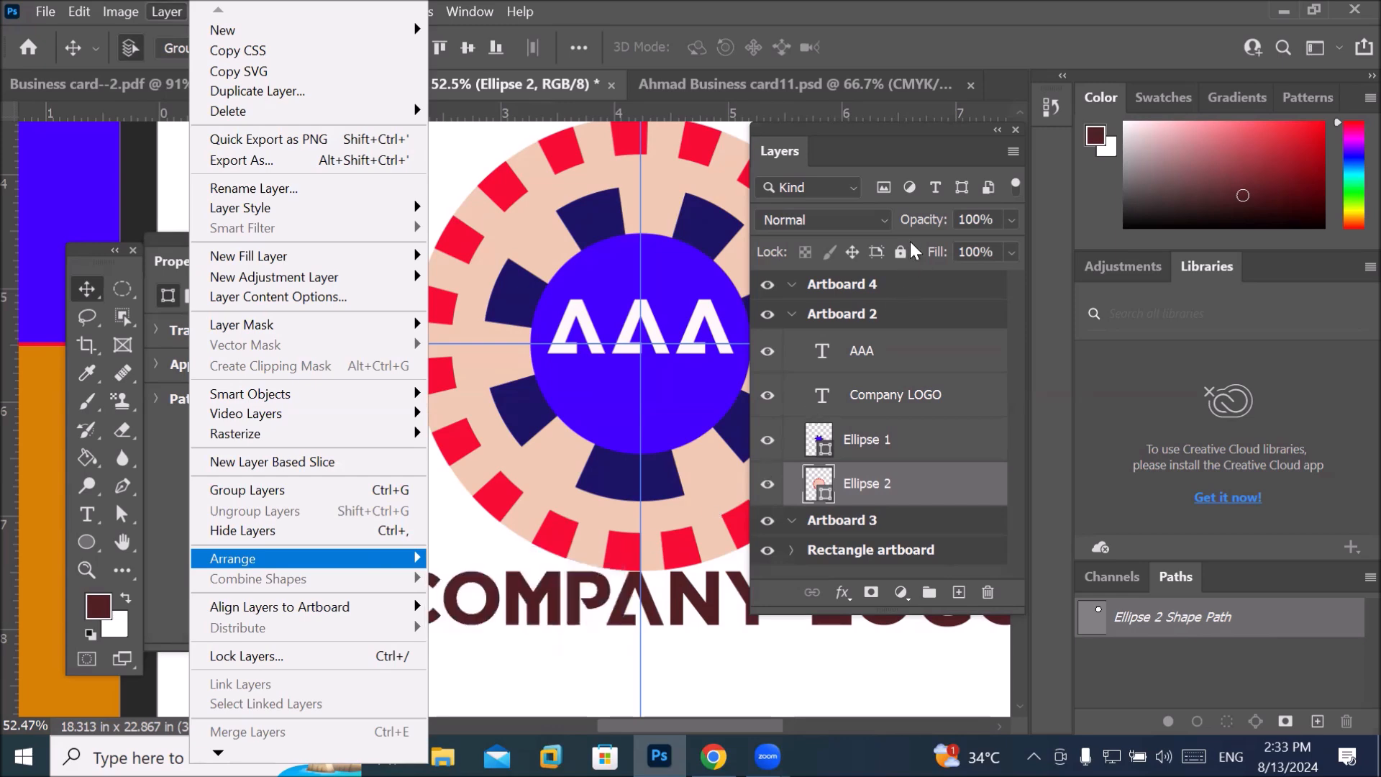
click(1240, 195)
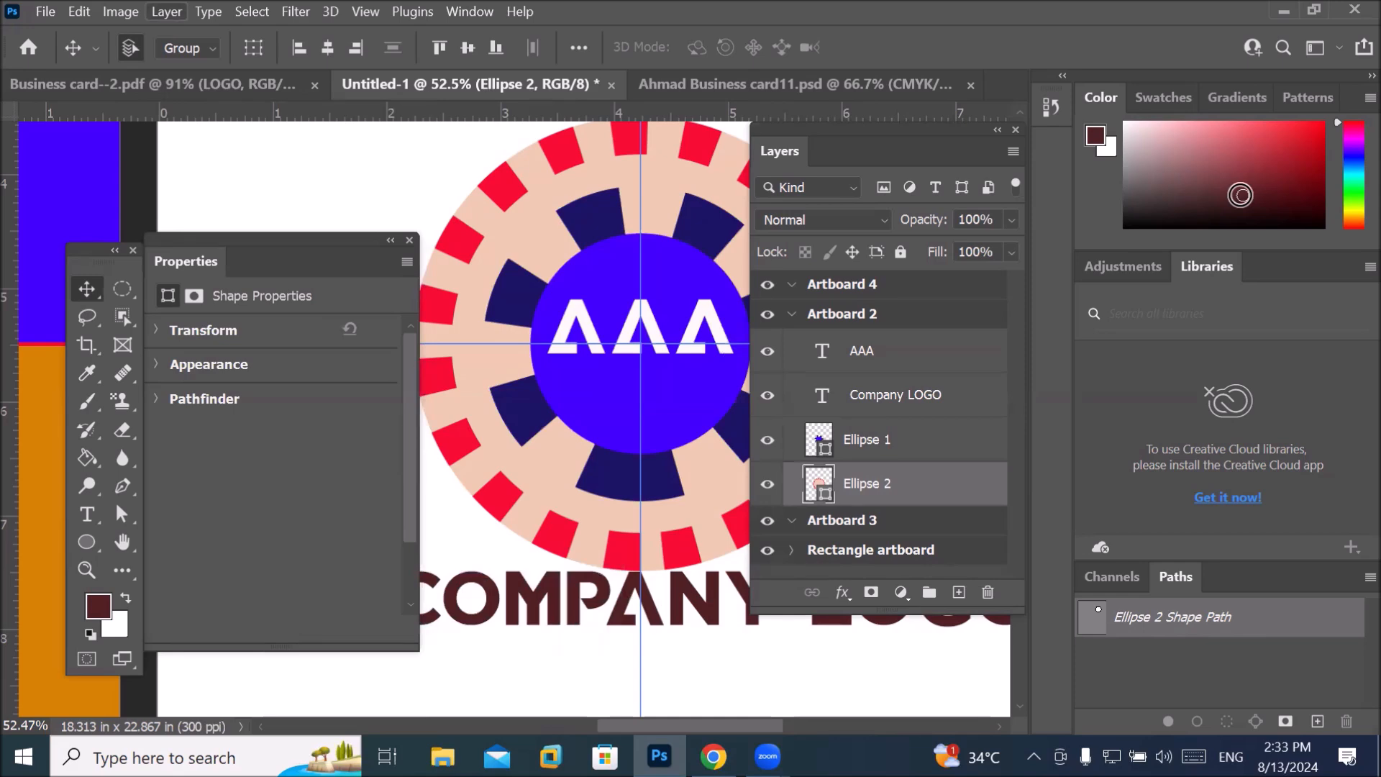
key(ctrl+bracketright)
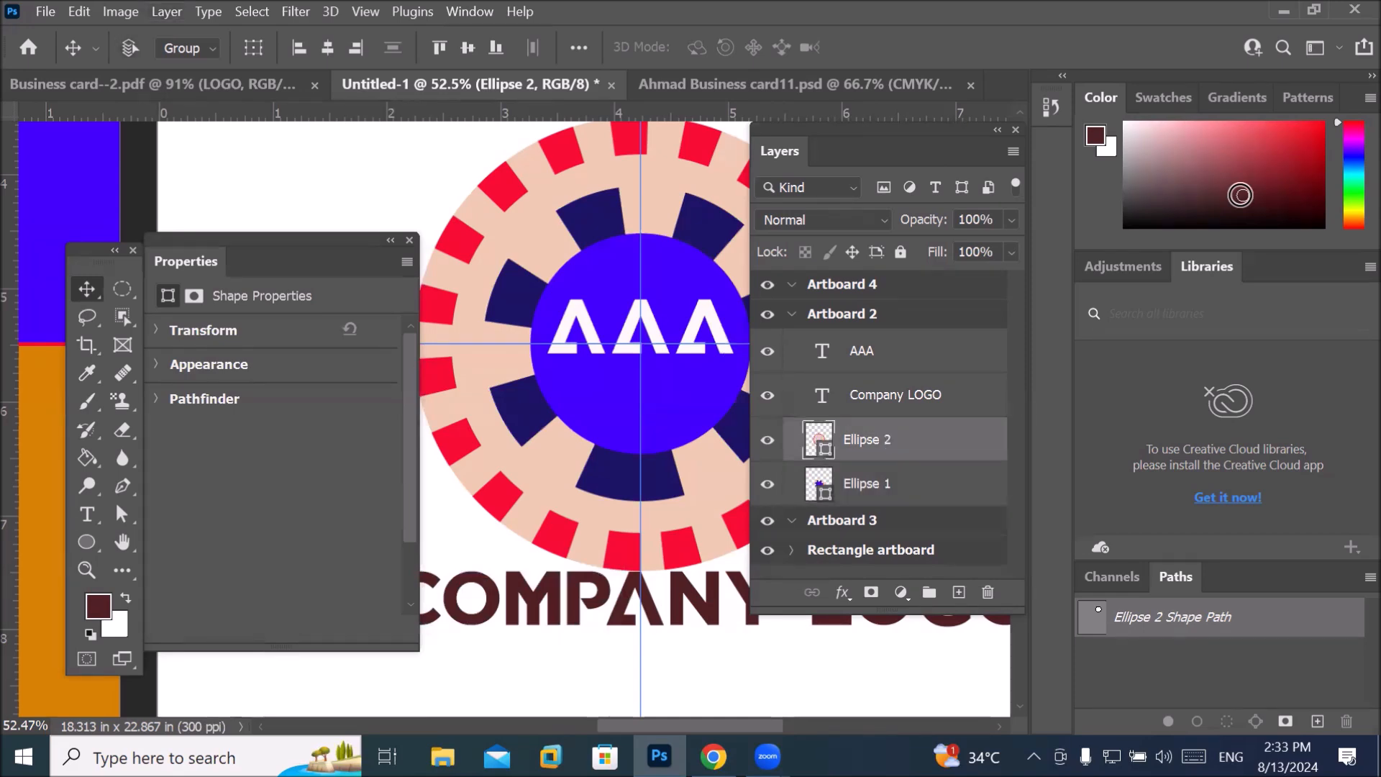
key(ctrl+bracketright)
key(ctrl+bracketright)
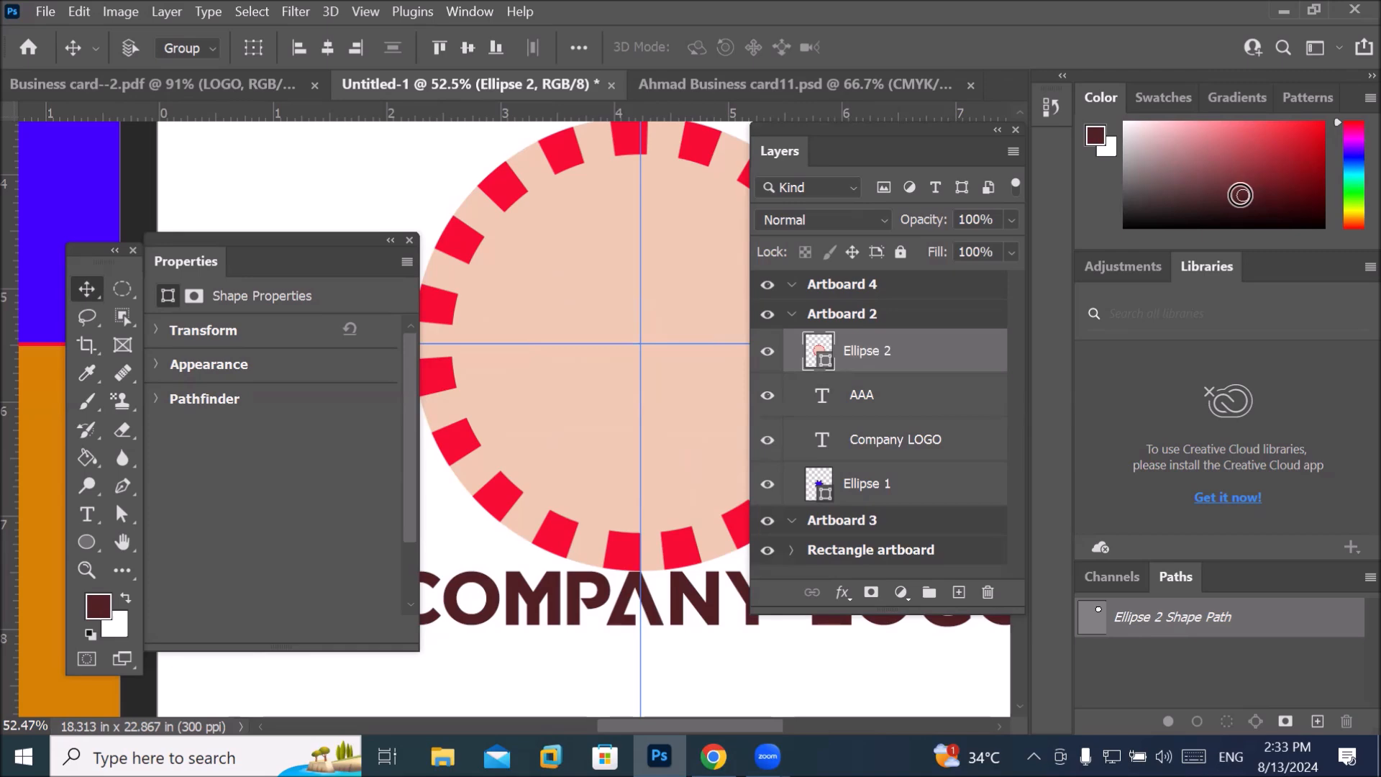
Alternate Ellipse 2 directly between the back and front of Artboard 2, ending with it at the back beneath Ellipse 1.
key(ctrl+shift+bracketleft)
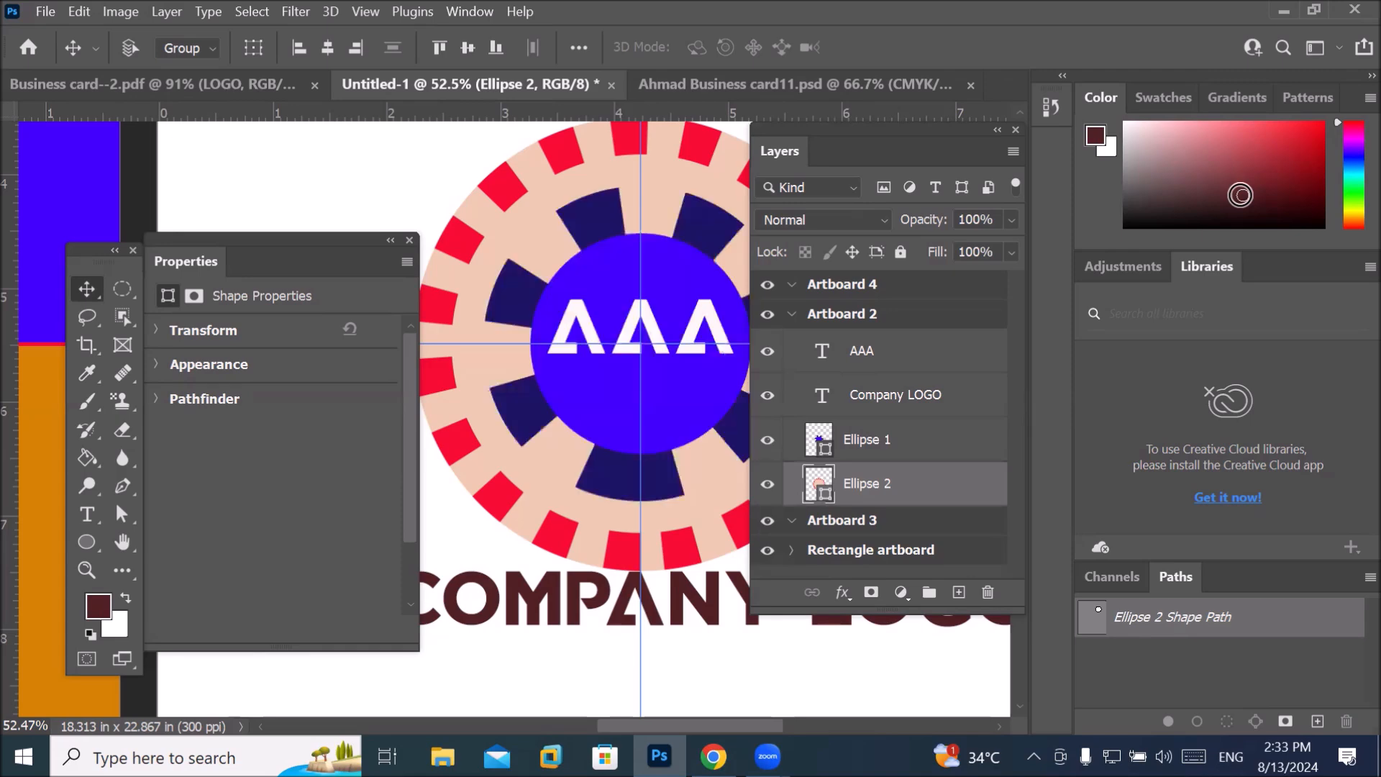
key(ctrl+shift+bracketright)
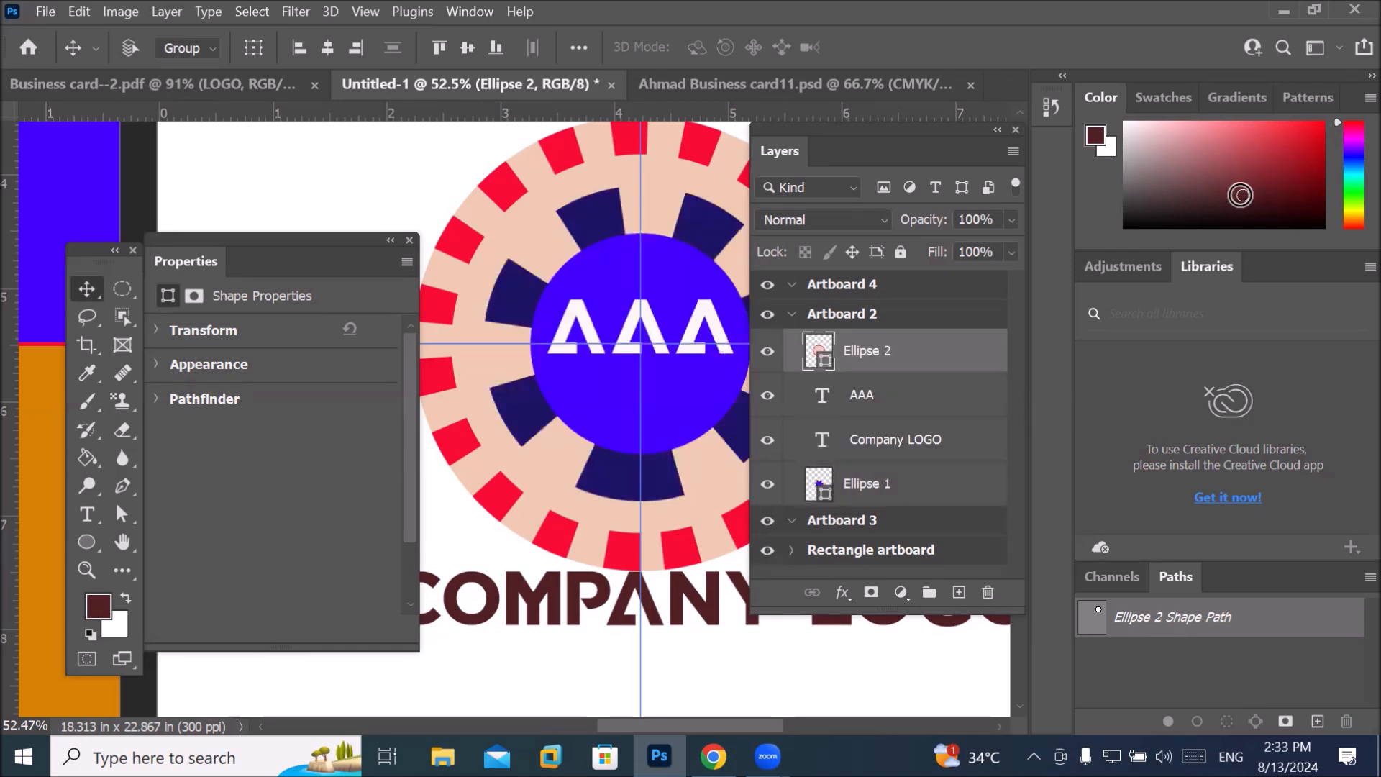
key(ctrl+shift+bracketleft)
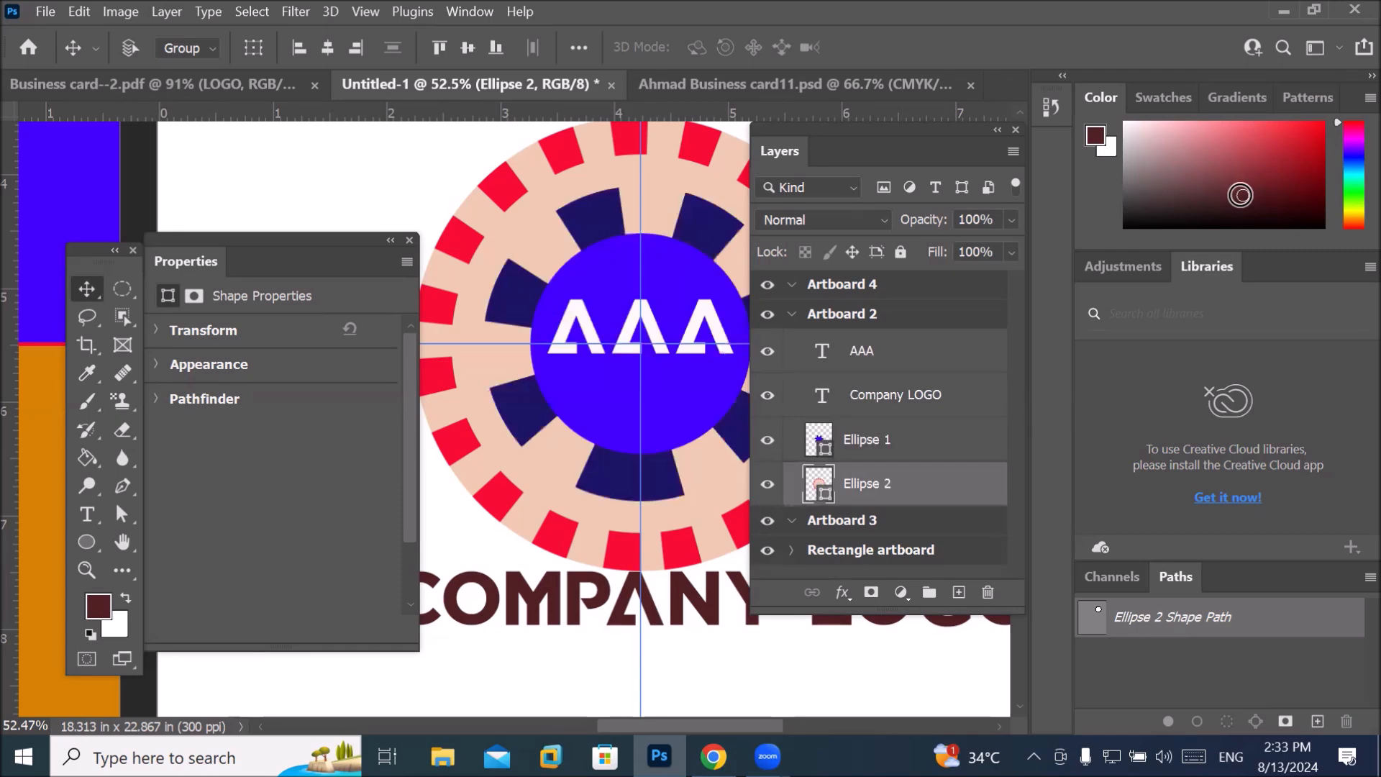
key(ctrl+shift+bracketright)
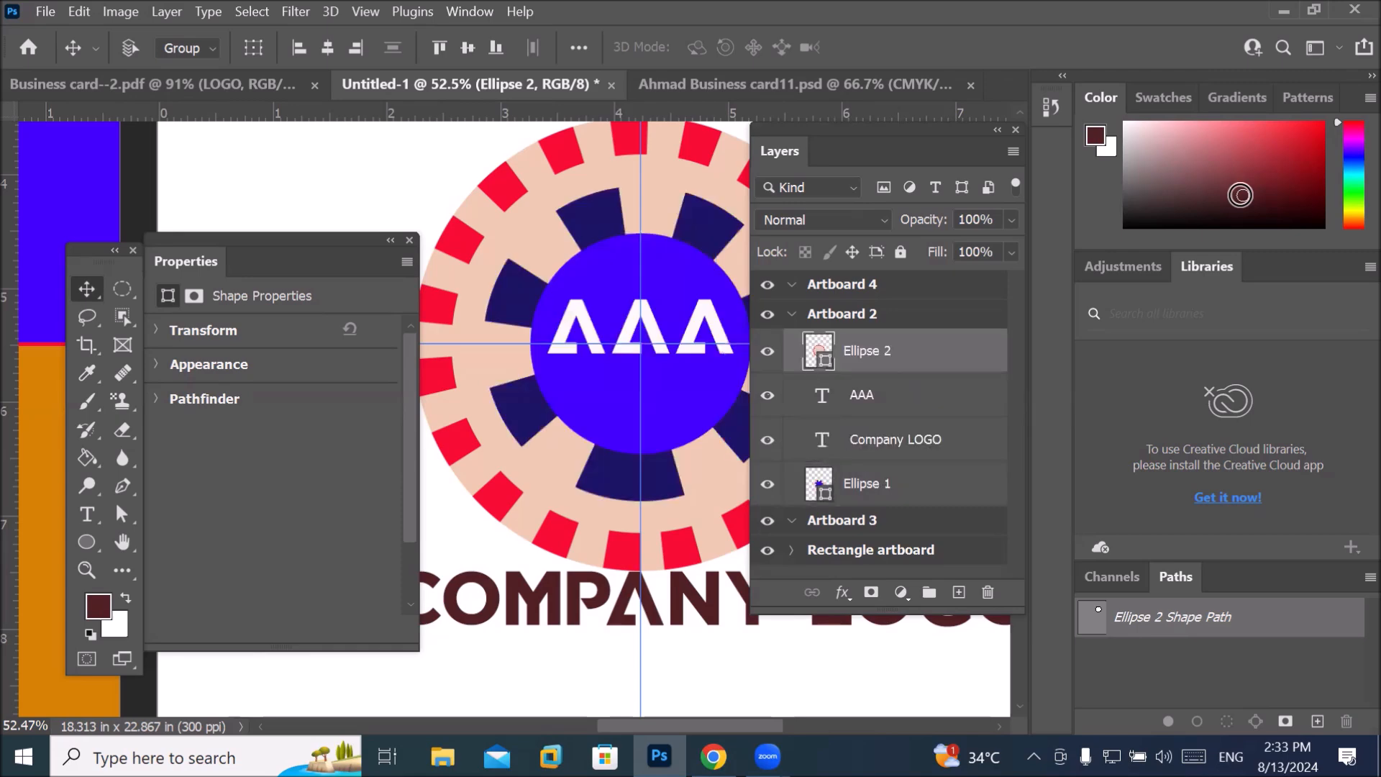
key(ctrl)
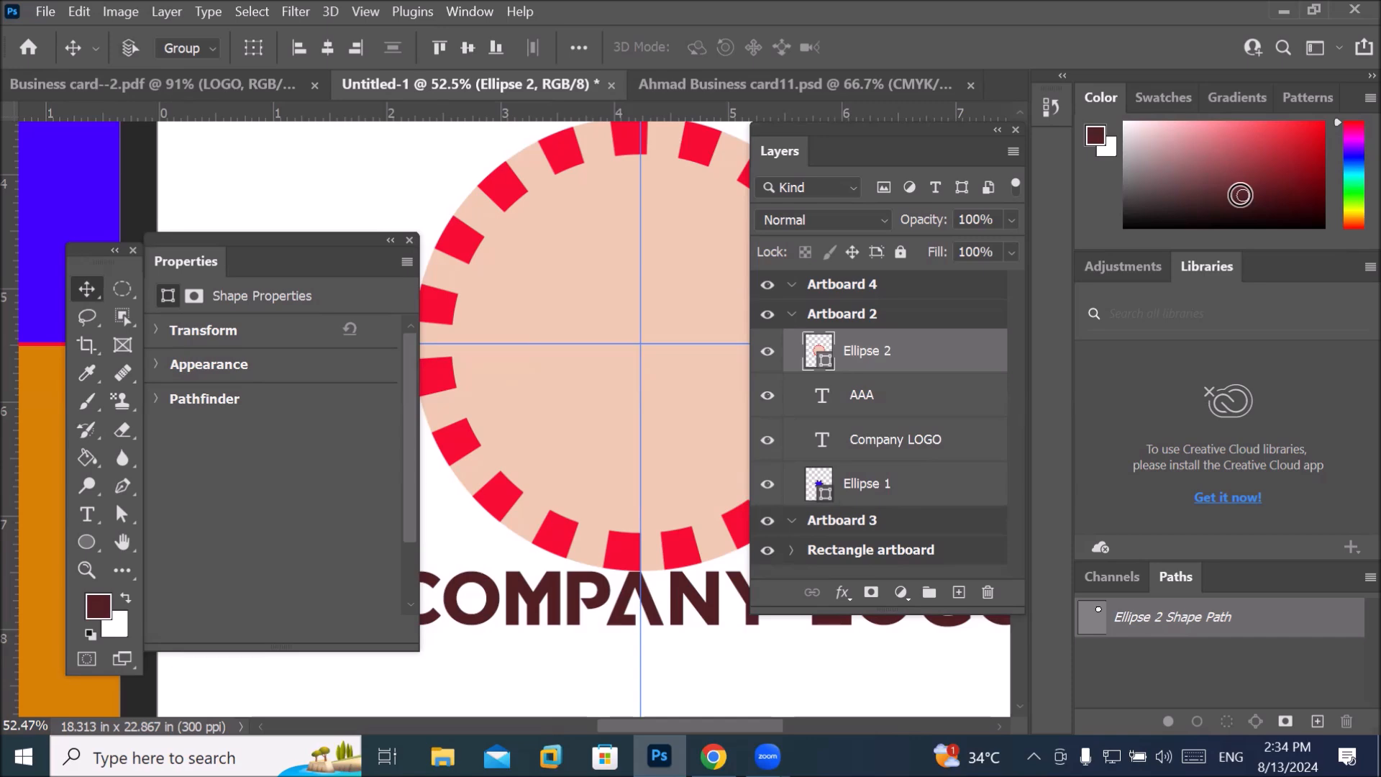
key(ctrl+shift+bracketleft)
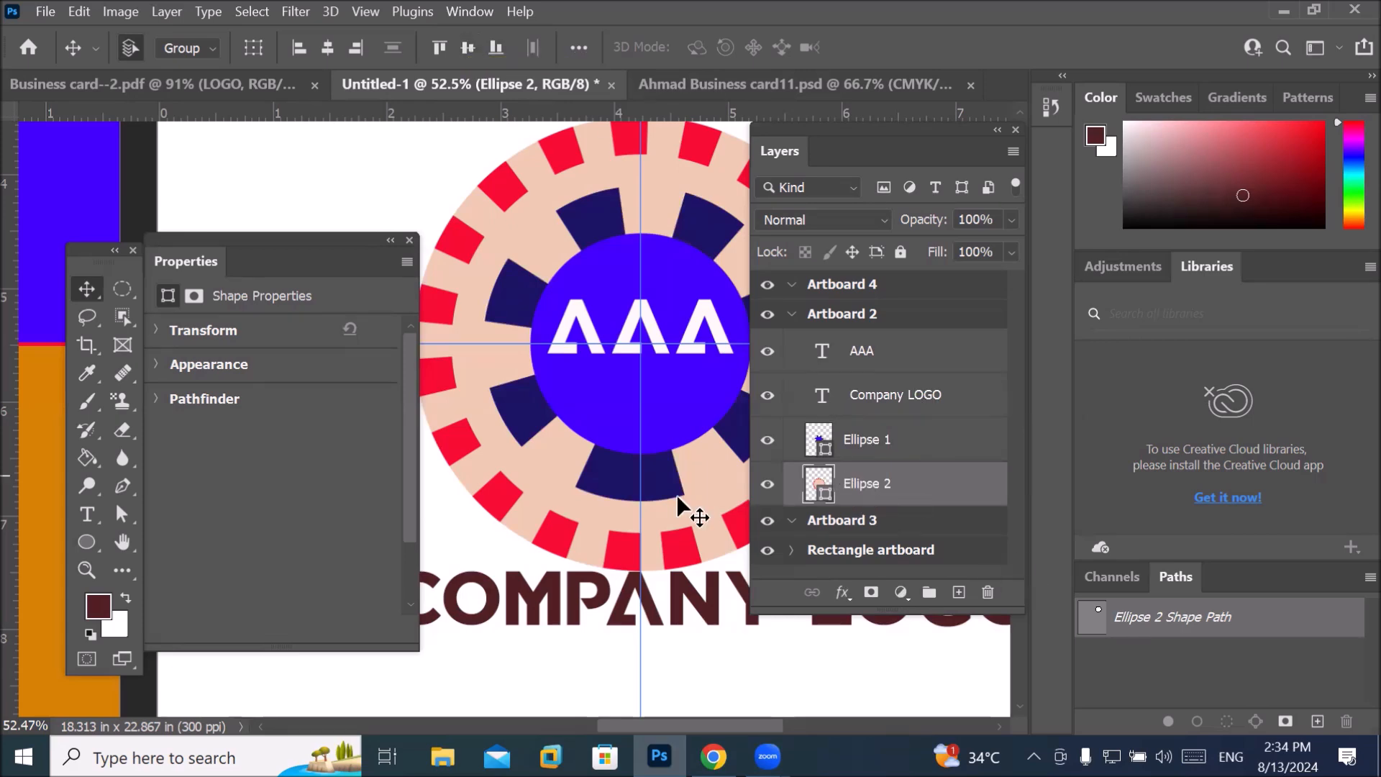
click(86, 542)
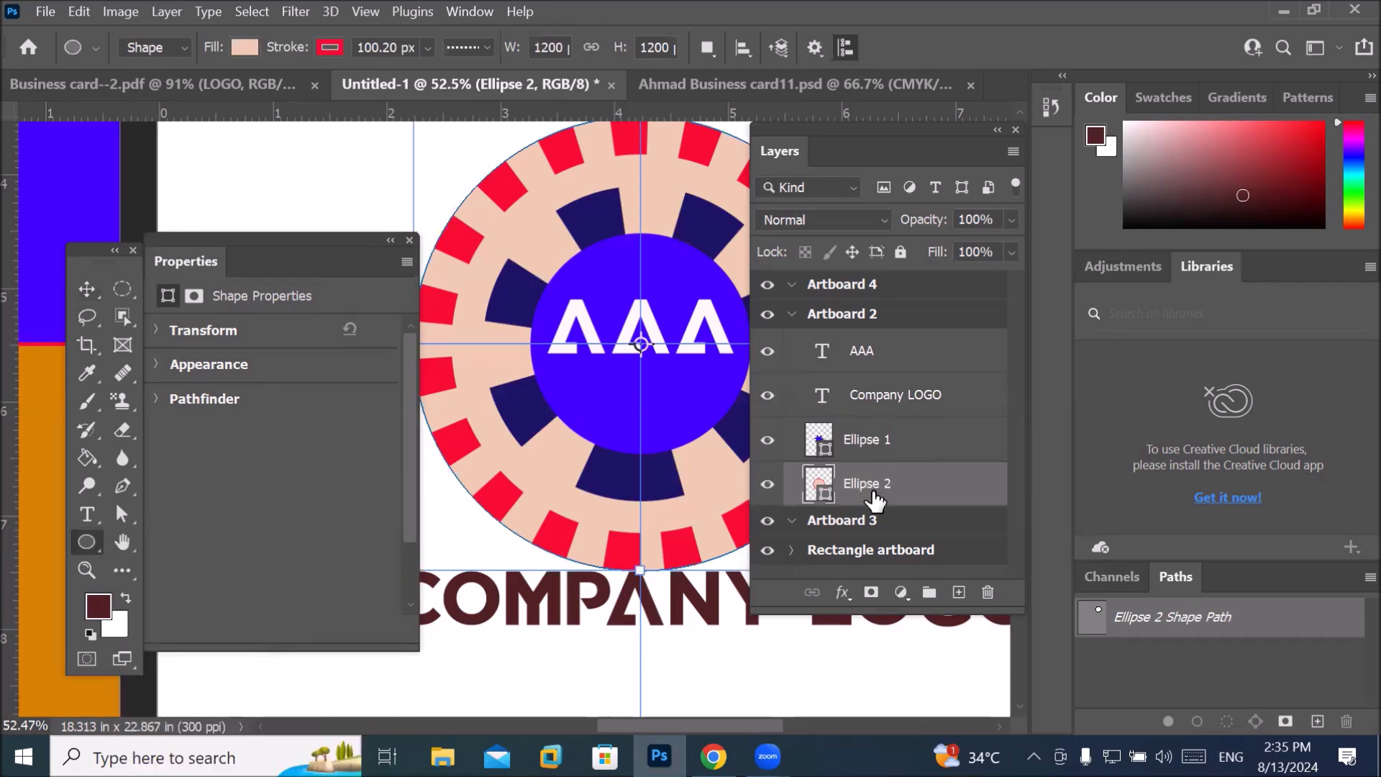
click(87, 289)
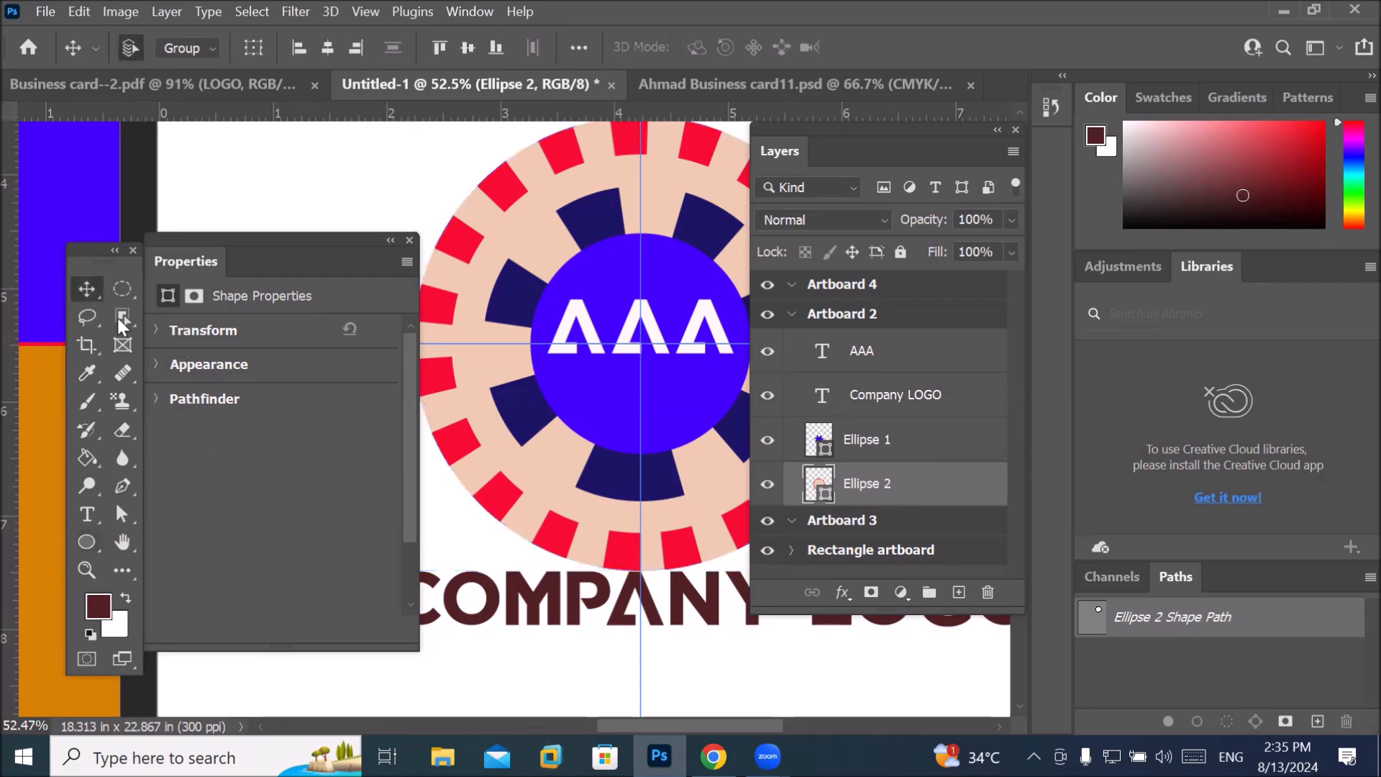
click(112, 347)
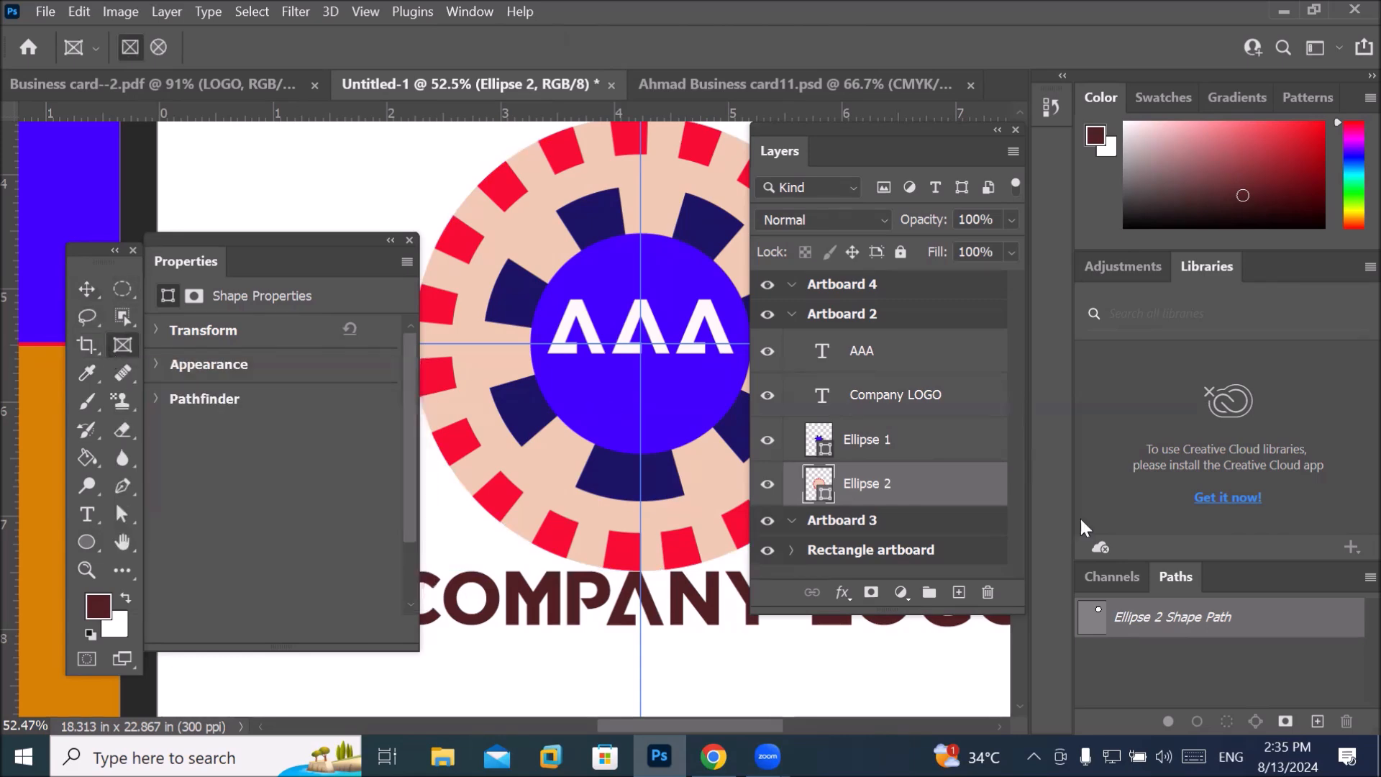
Review the Ellipse tool's path operations, path alignment choices and path options for Ellipse 2.
click(89, 545)
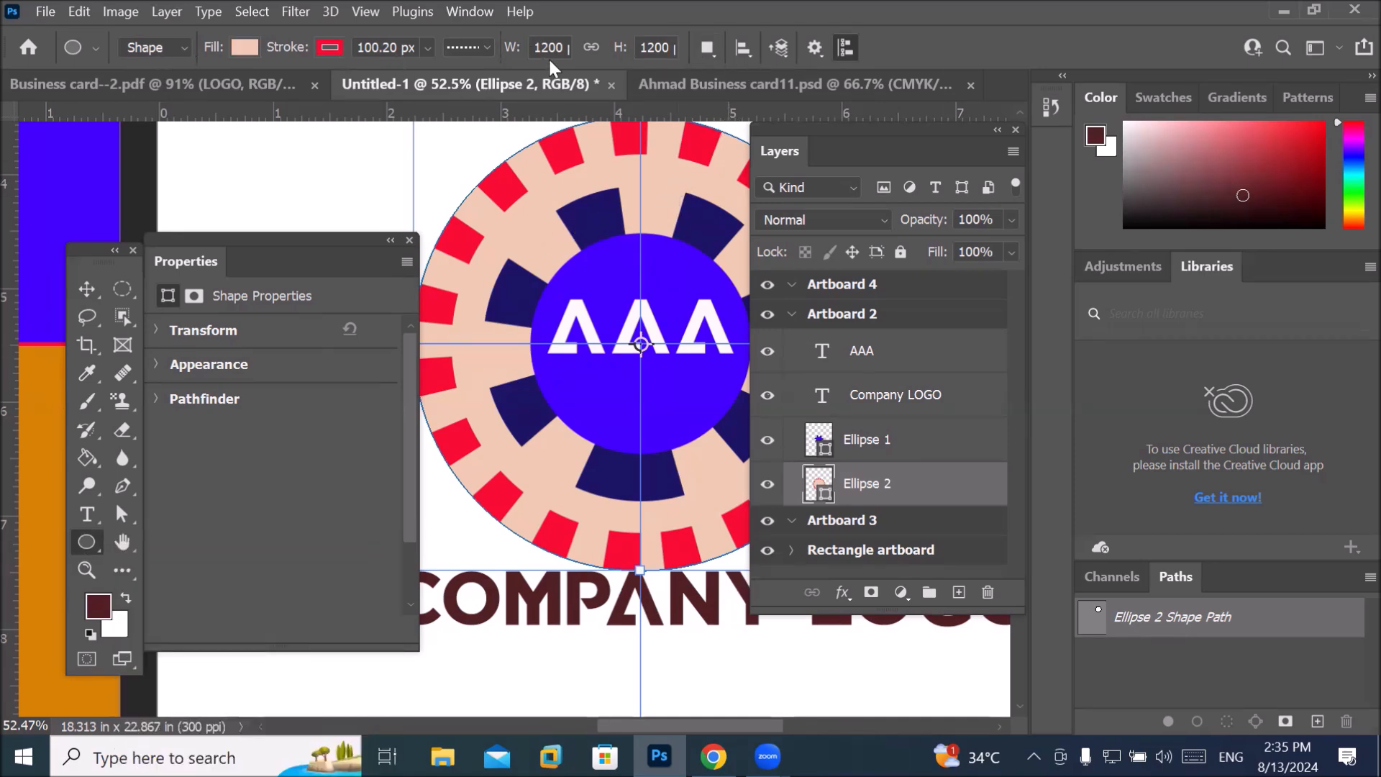
click(707, 49)
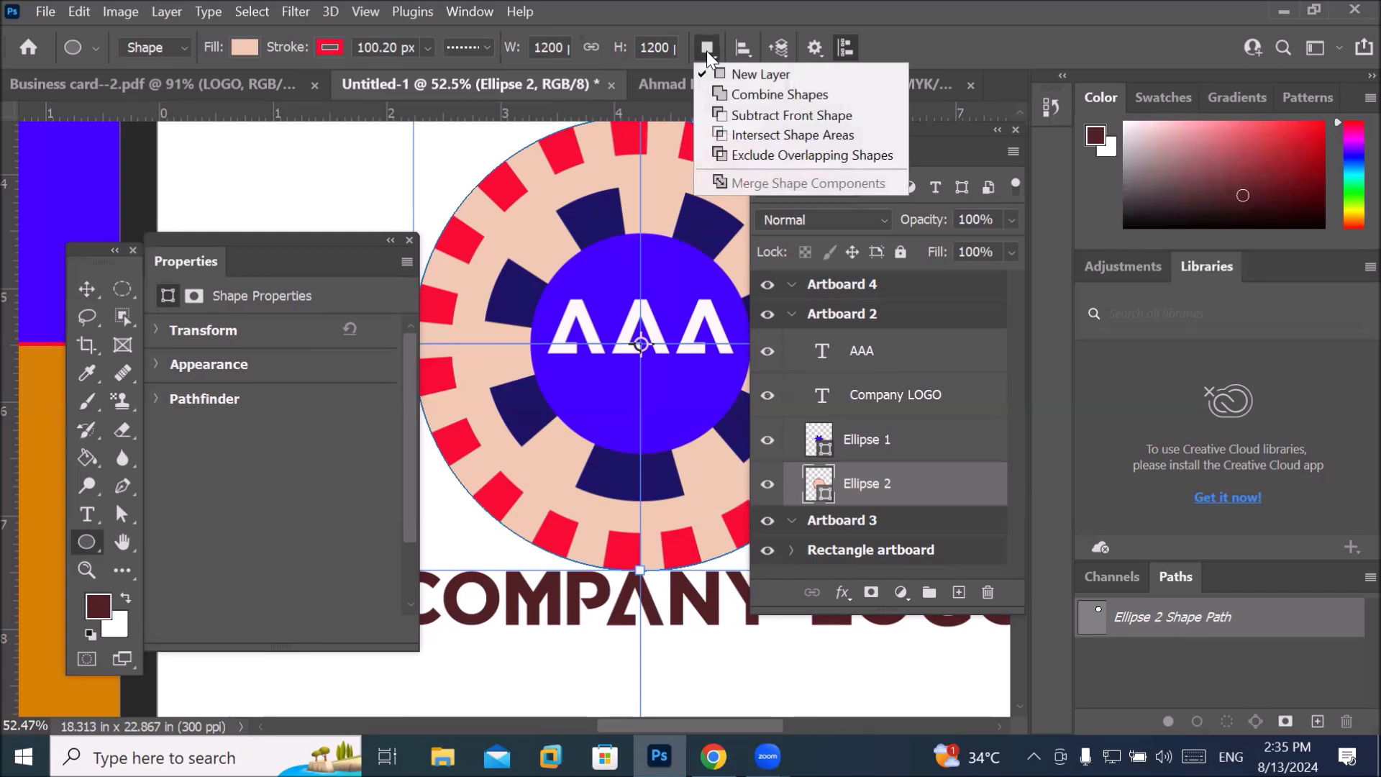
click(707, 49)
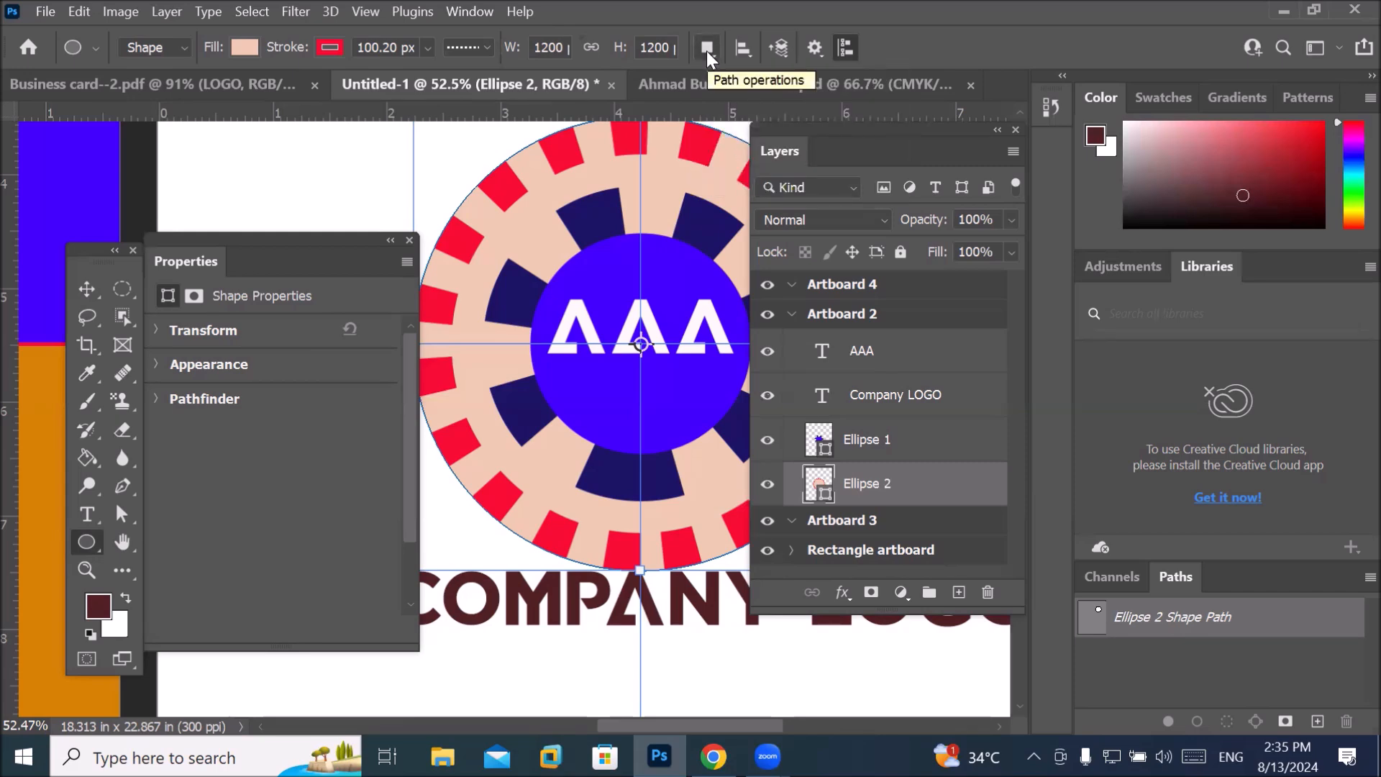
click(741, 48)
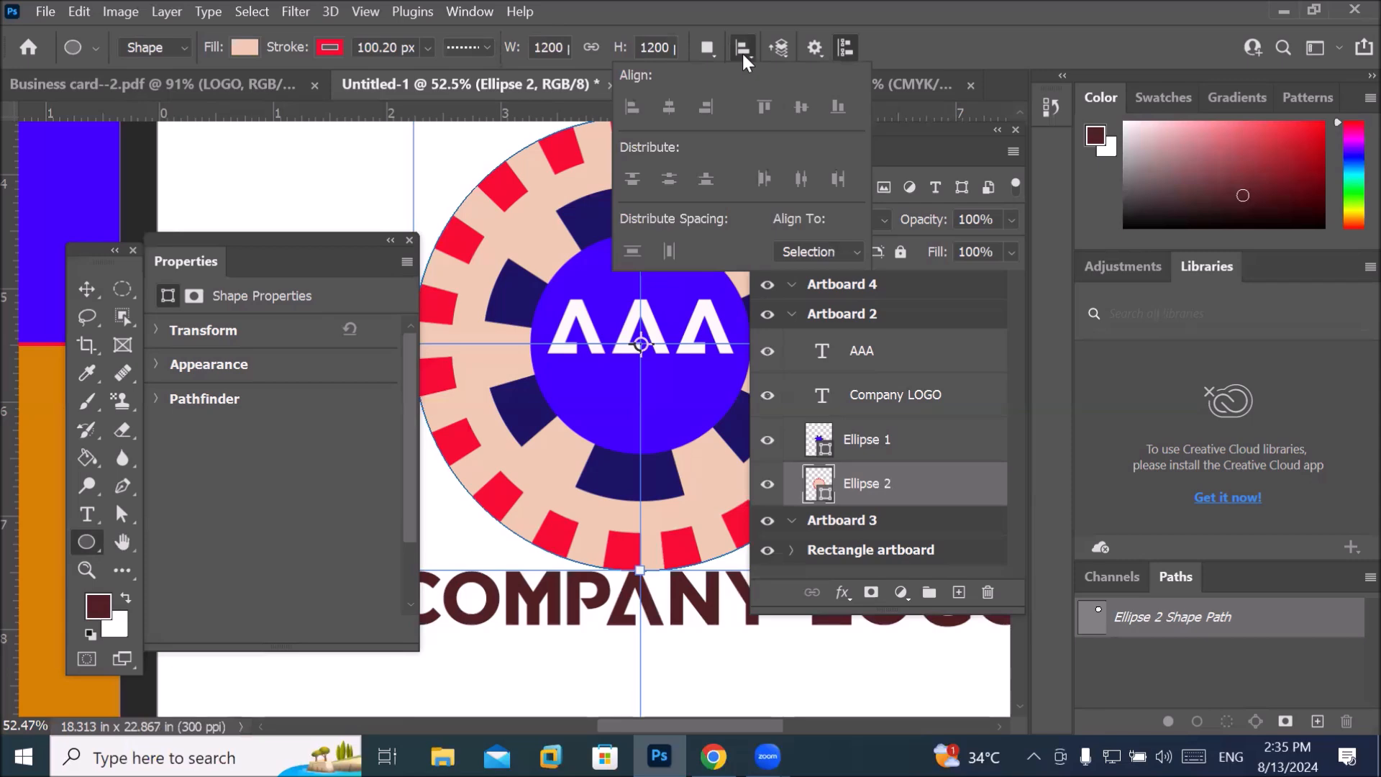
click(745, 50)
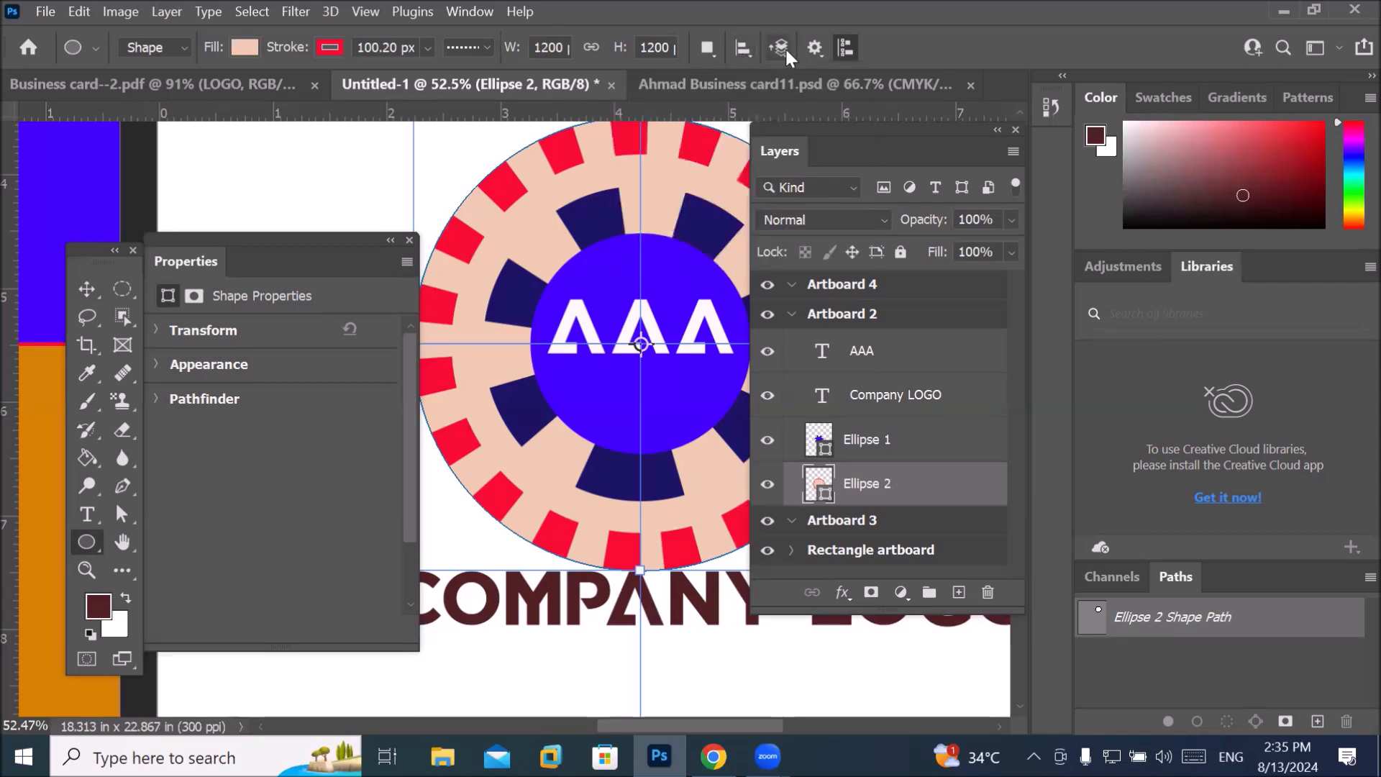
click(814, 51)
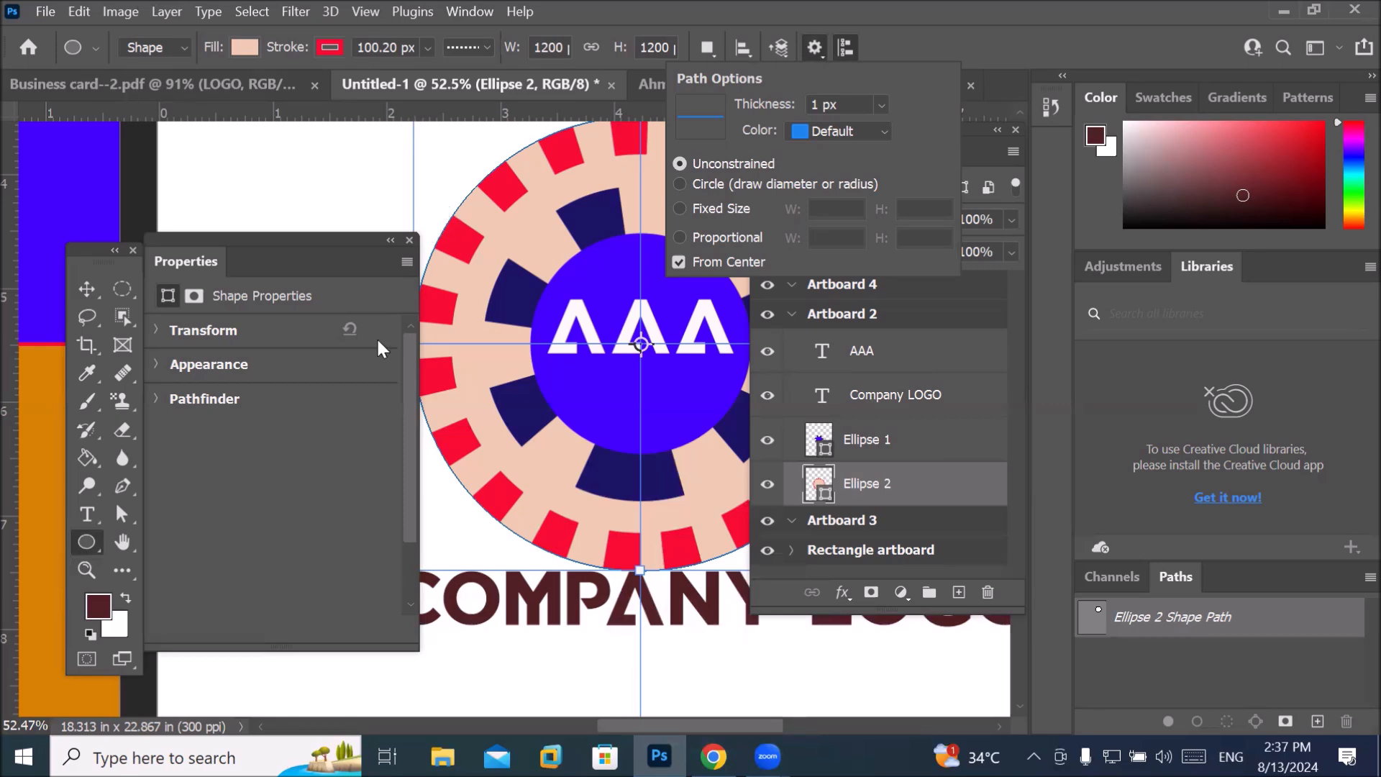
click(813, 47)
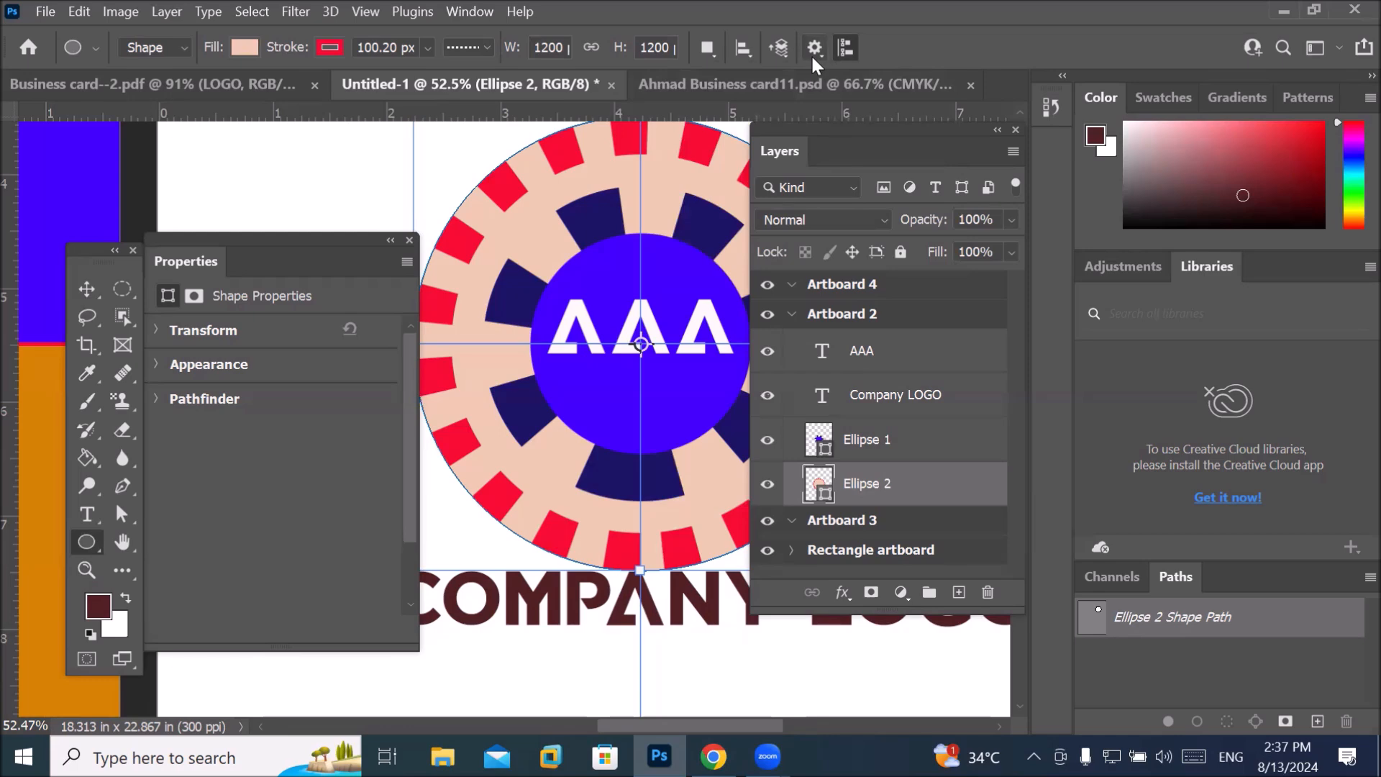
click(817, 51)
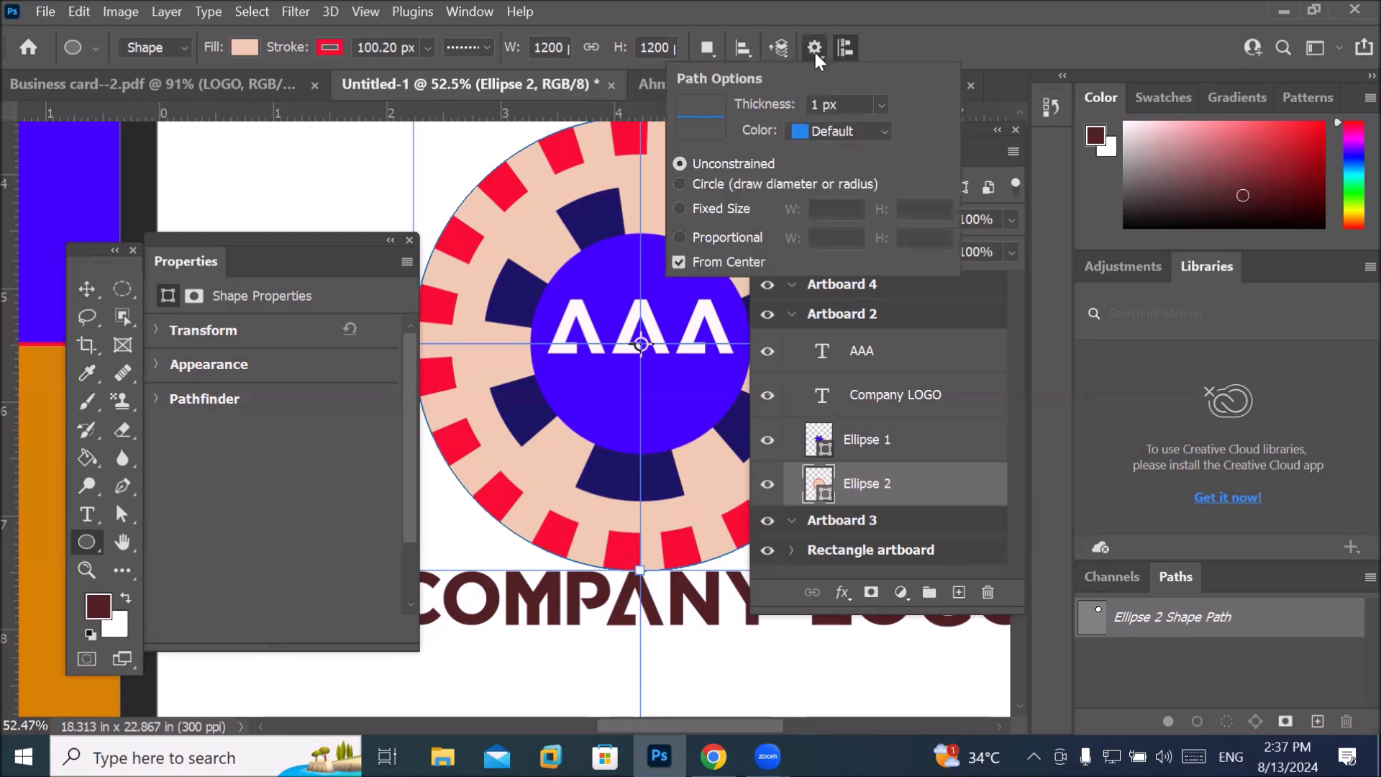
click(814, 50)
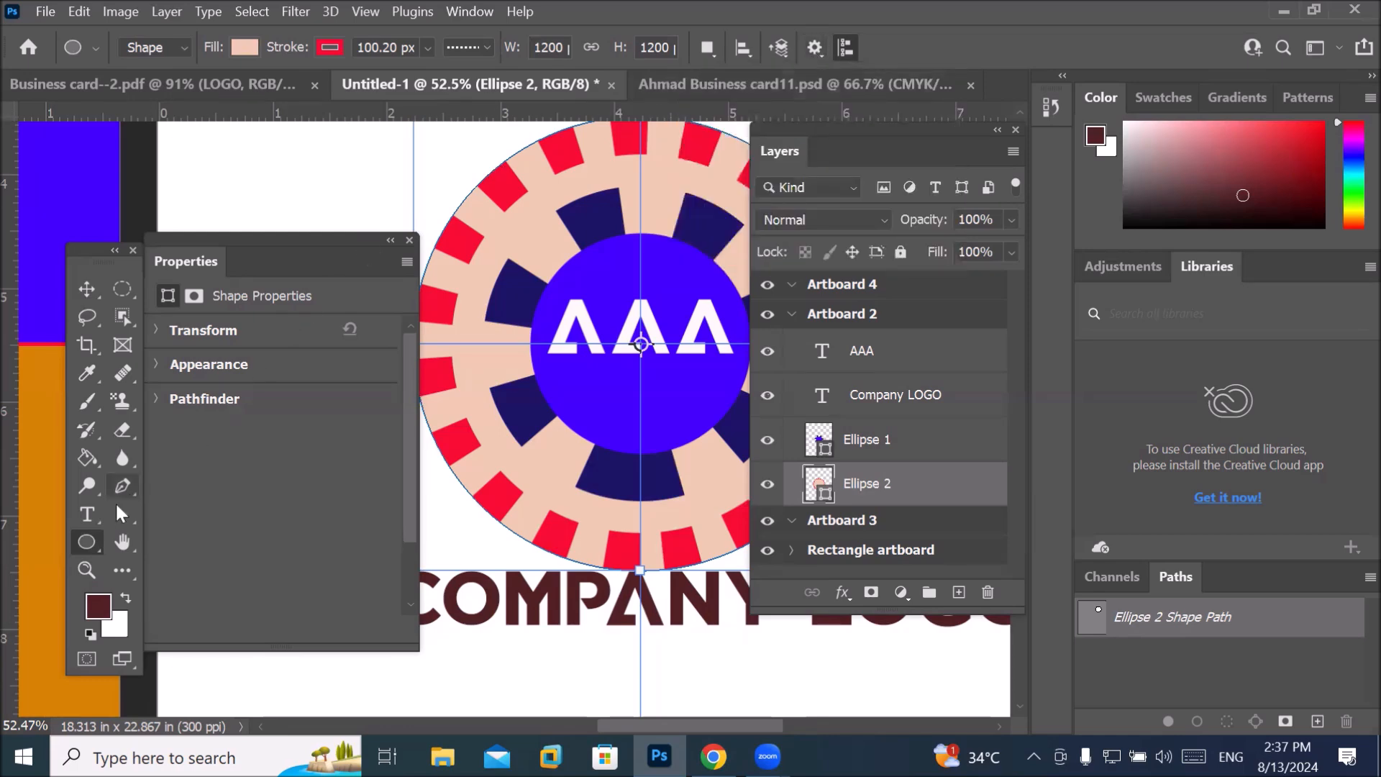
Switch to the Rectangle tool and review its path operations, alignment, arrangement, corner radius and path options.
right_click(79, 543)
click(135, 541)
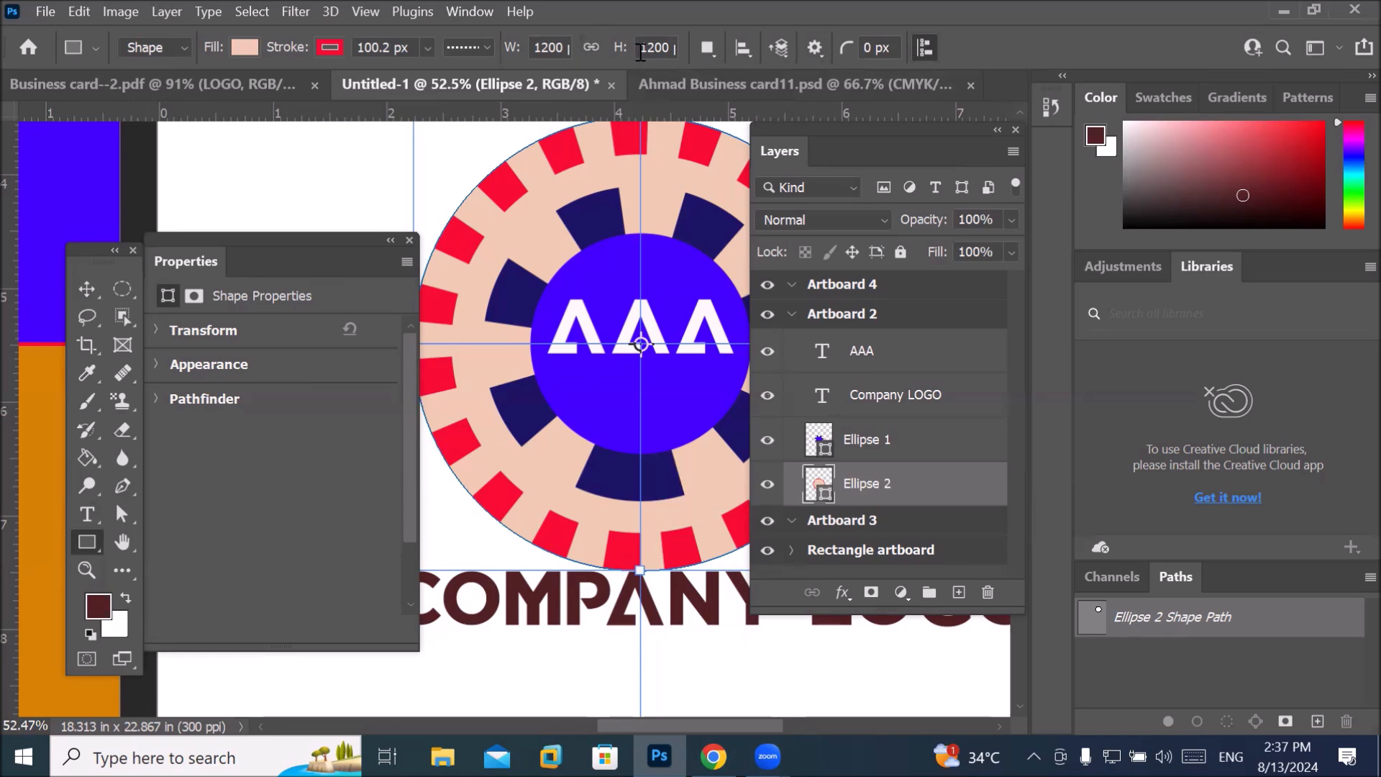
click(707, 49)
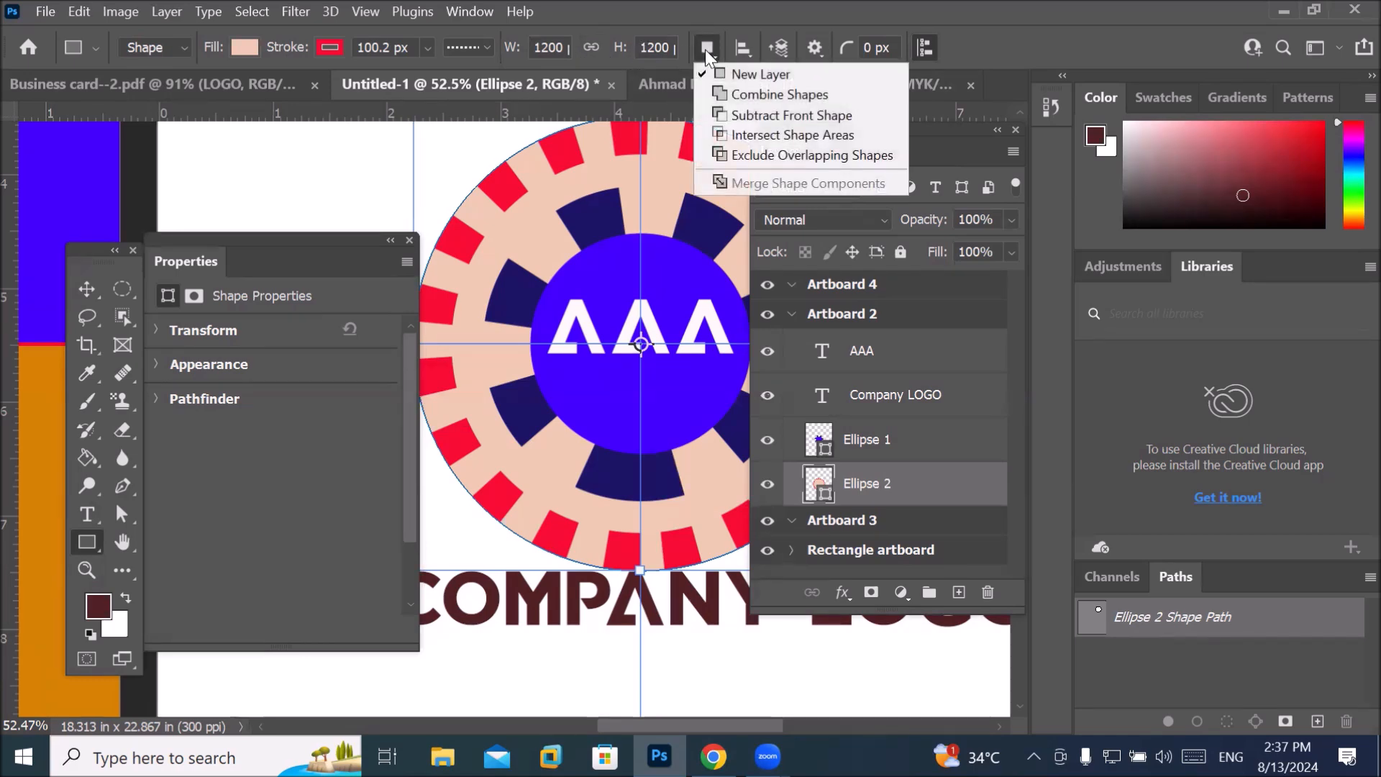
click(711, 48)
click(739, 52)
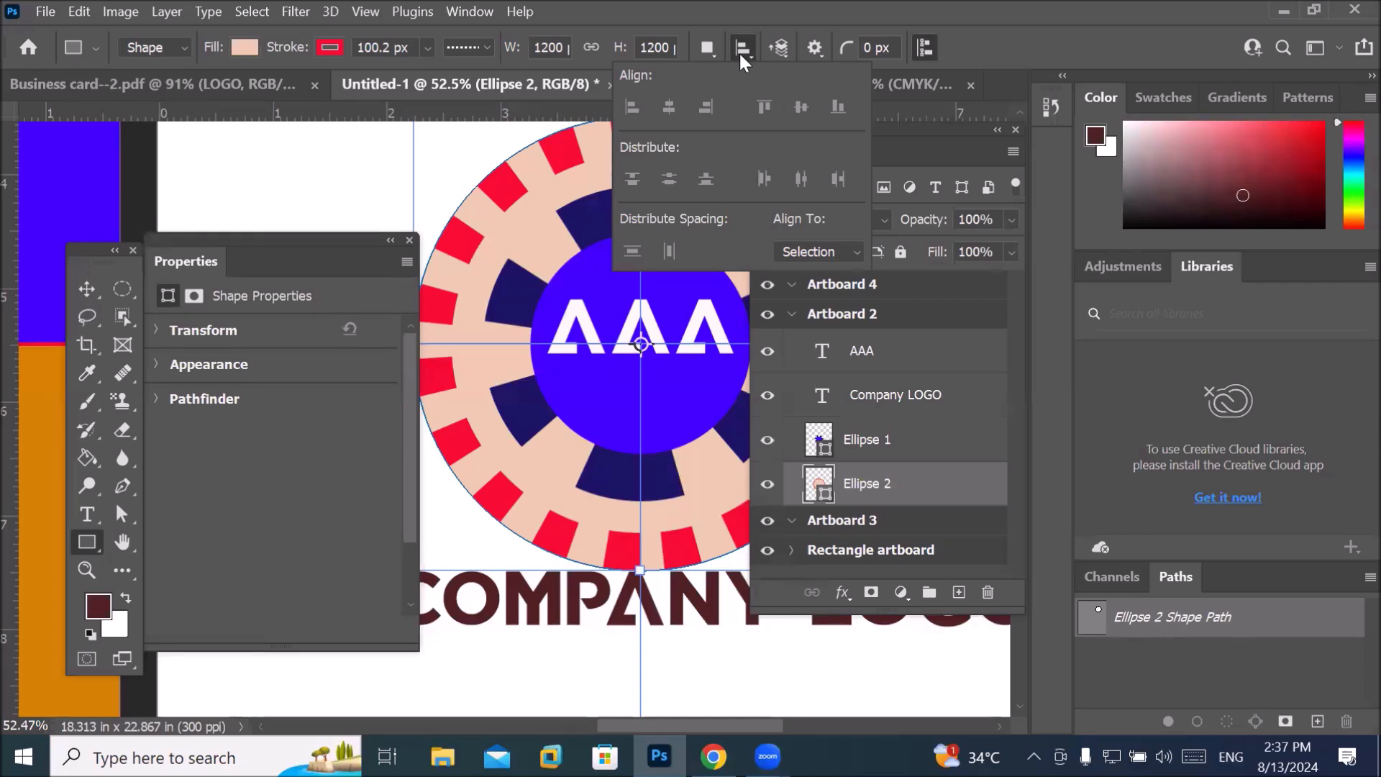
click(740, 52)
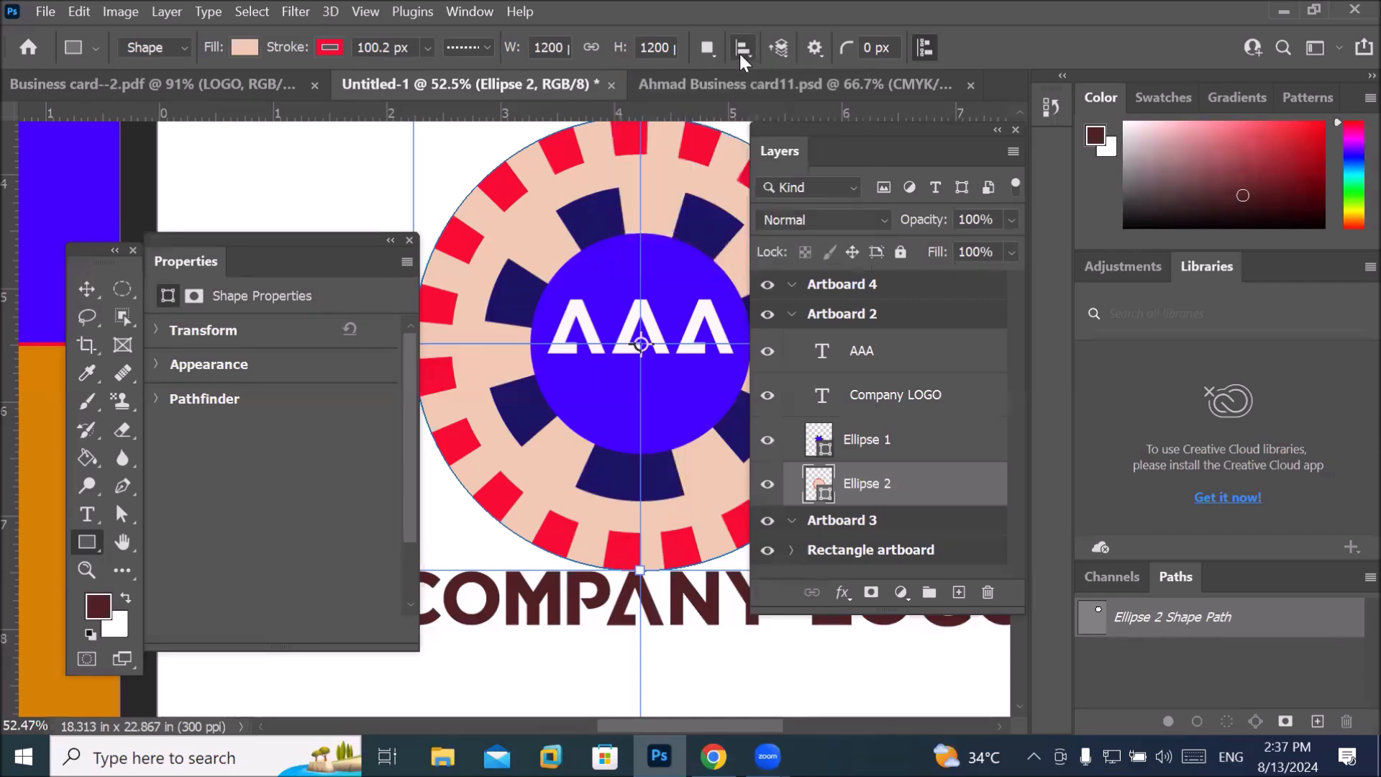
click(780, 48)
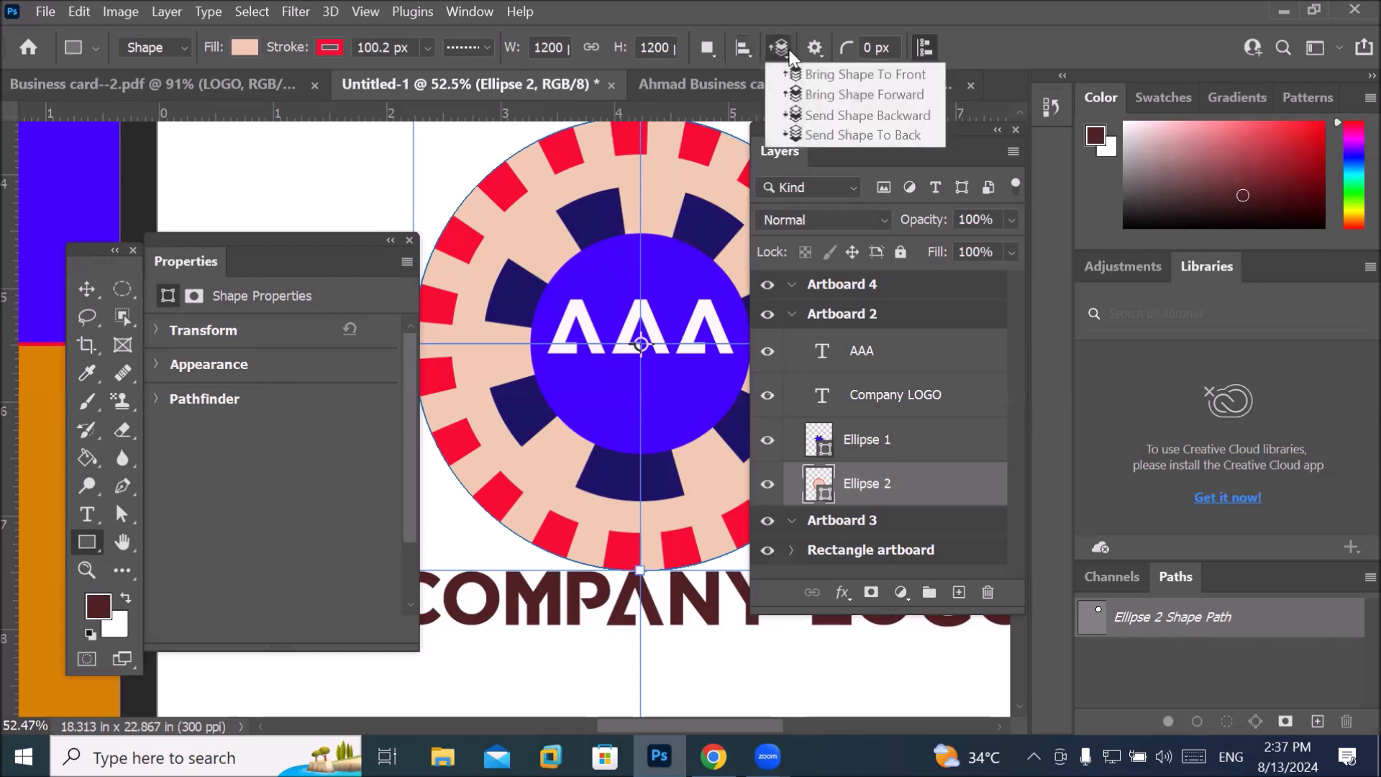
click(787, 50)
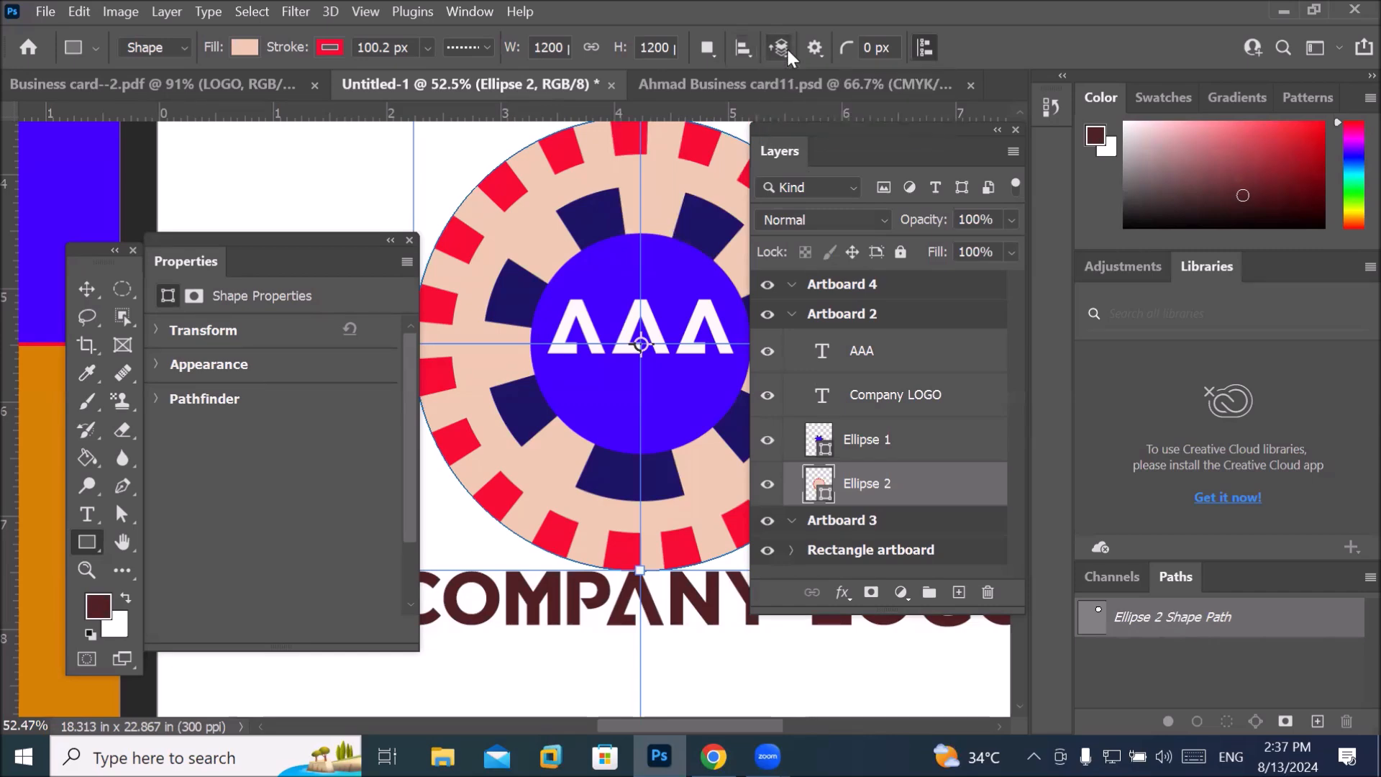
click(886, 49)
double_click(870, 47)
click(811, 51)
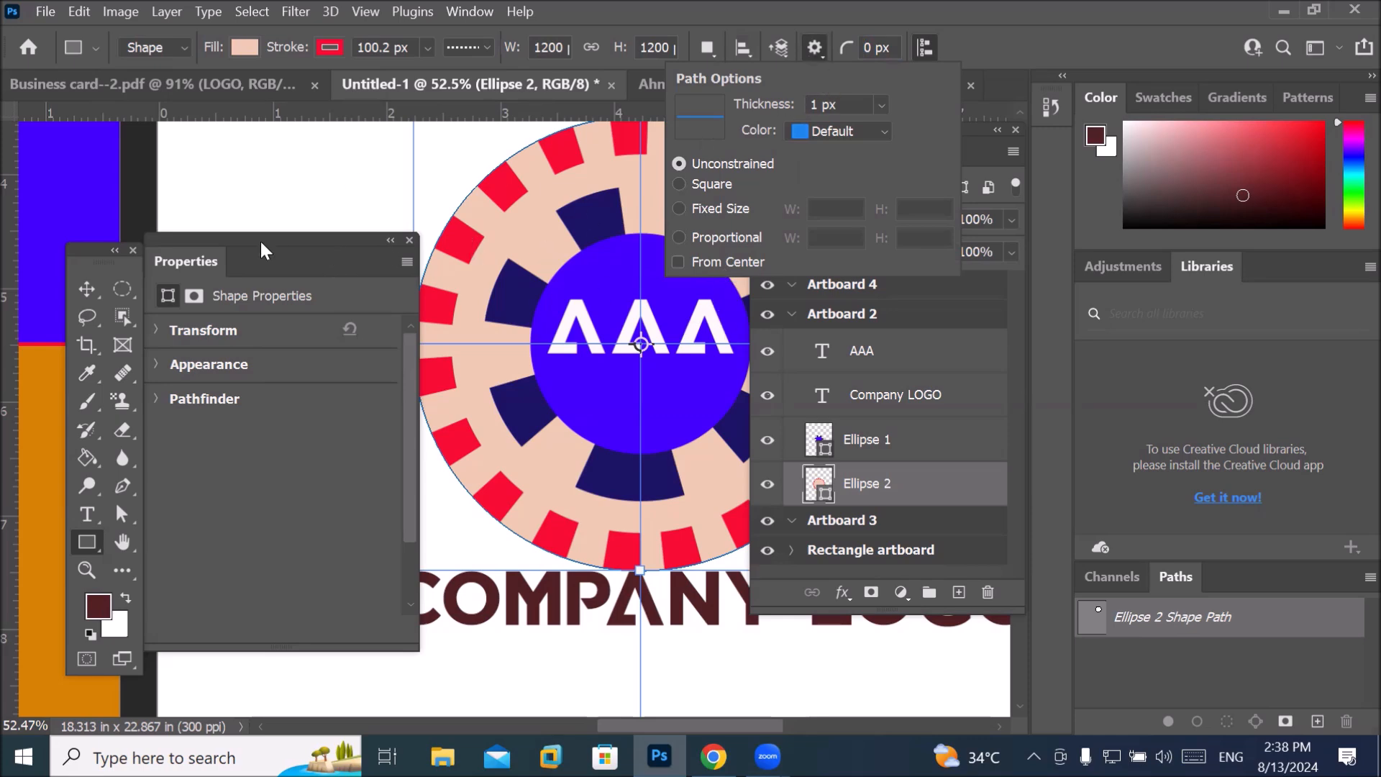
Move the Properties panel away from the toolbox and collapse it to uncover the artboards.
drag(258, 236, 308, 192)
scroll(547, 402, down, 4)
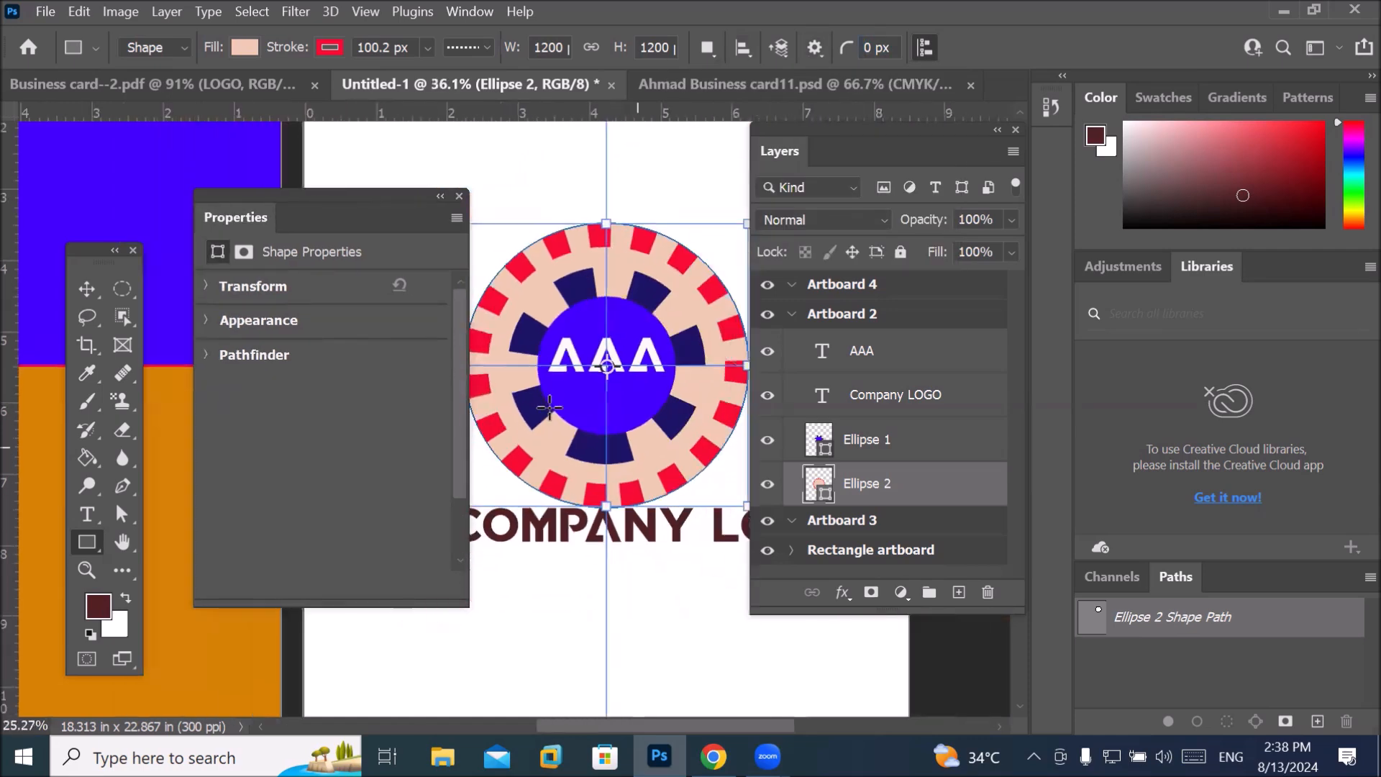
scroll(549, 406, down, 2)
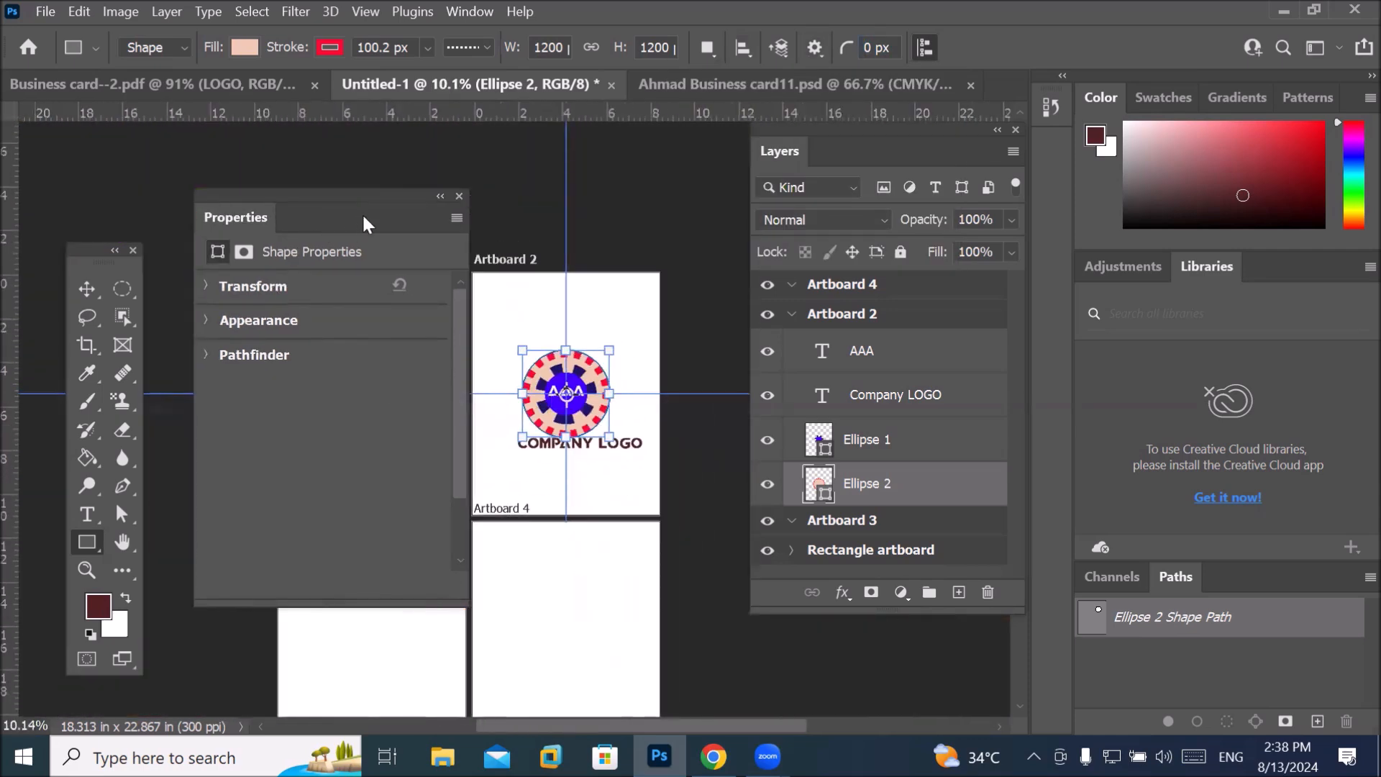
click(441, 195)
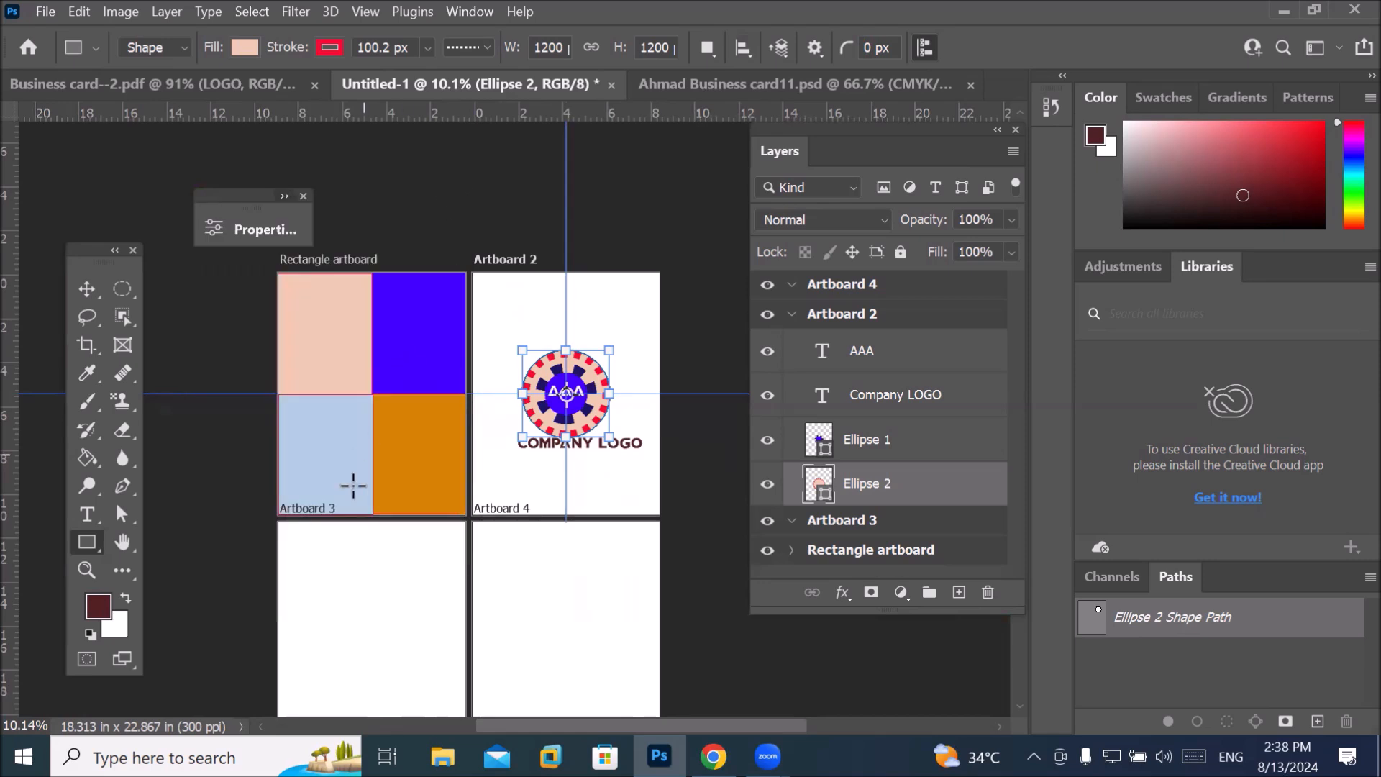
Try the Rectangle tool's Square, Fixed Size and Proportional constraints, and return to Unconstrained.
drag(374, 586, 481, 333)
scroll(492, 331, up, 2)
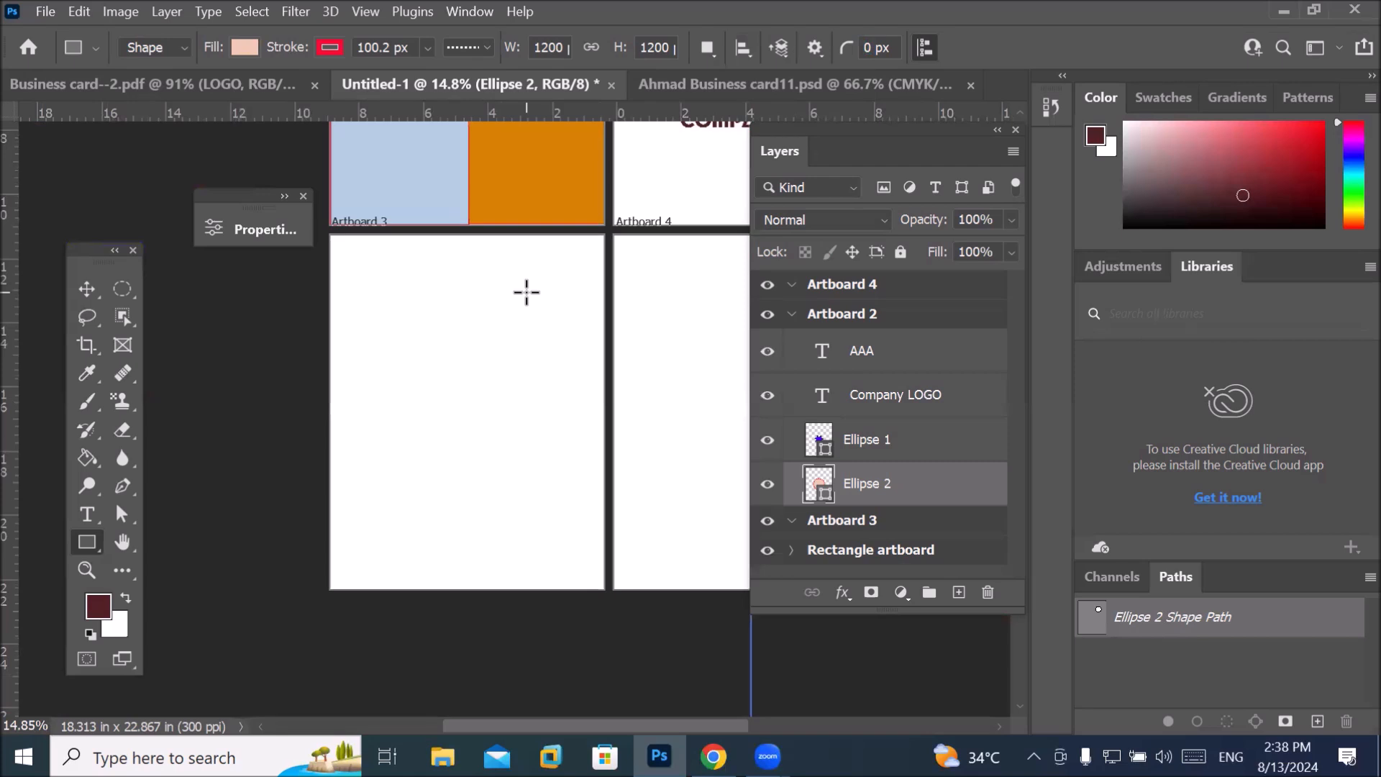
click(816, 48)
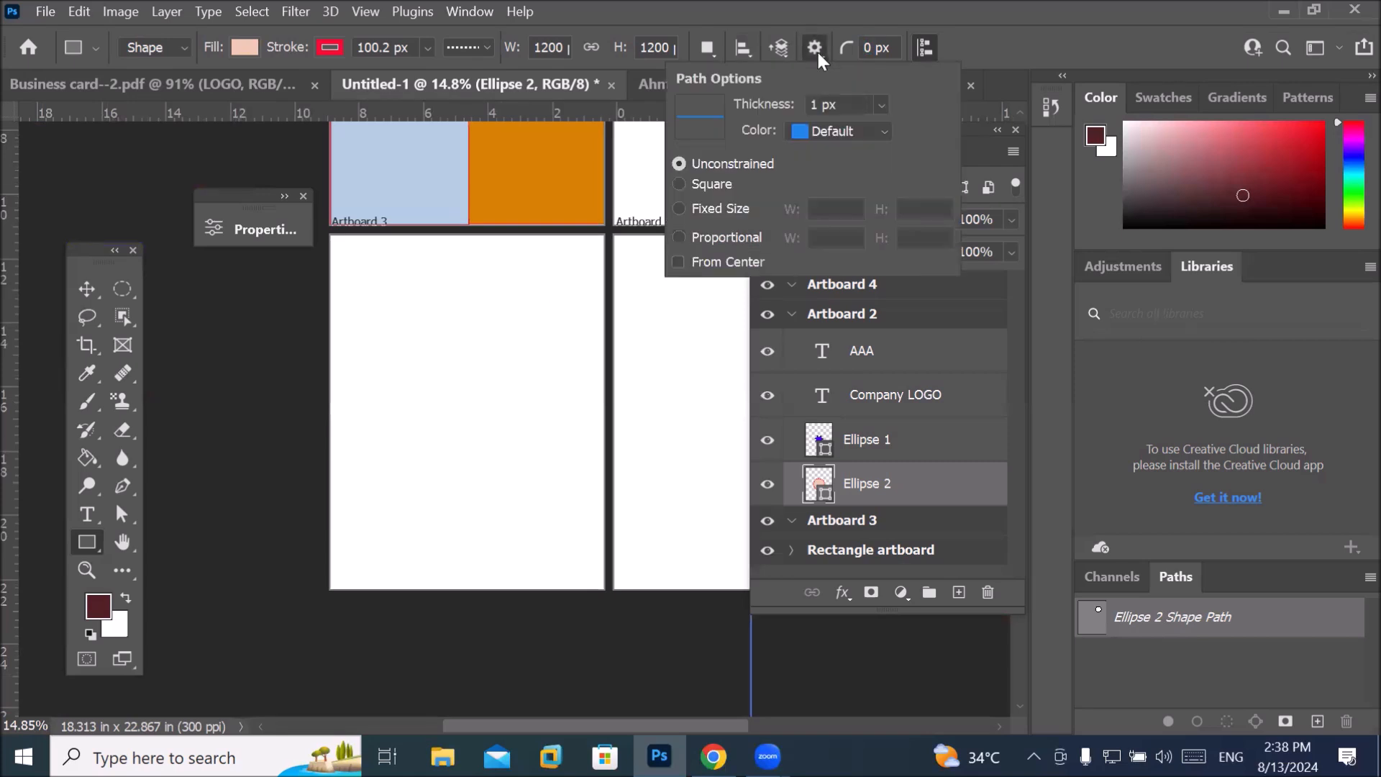
click(708, 183)
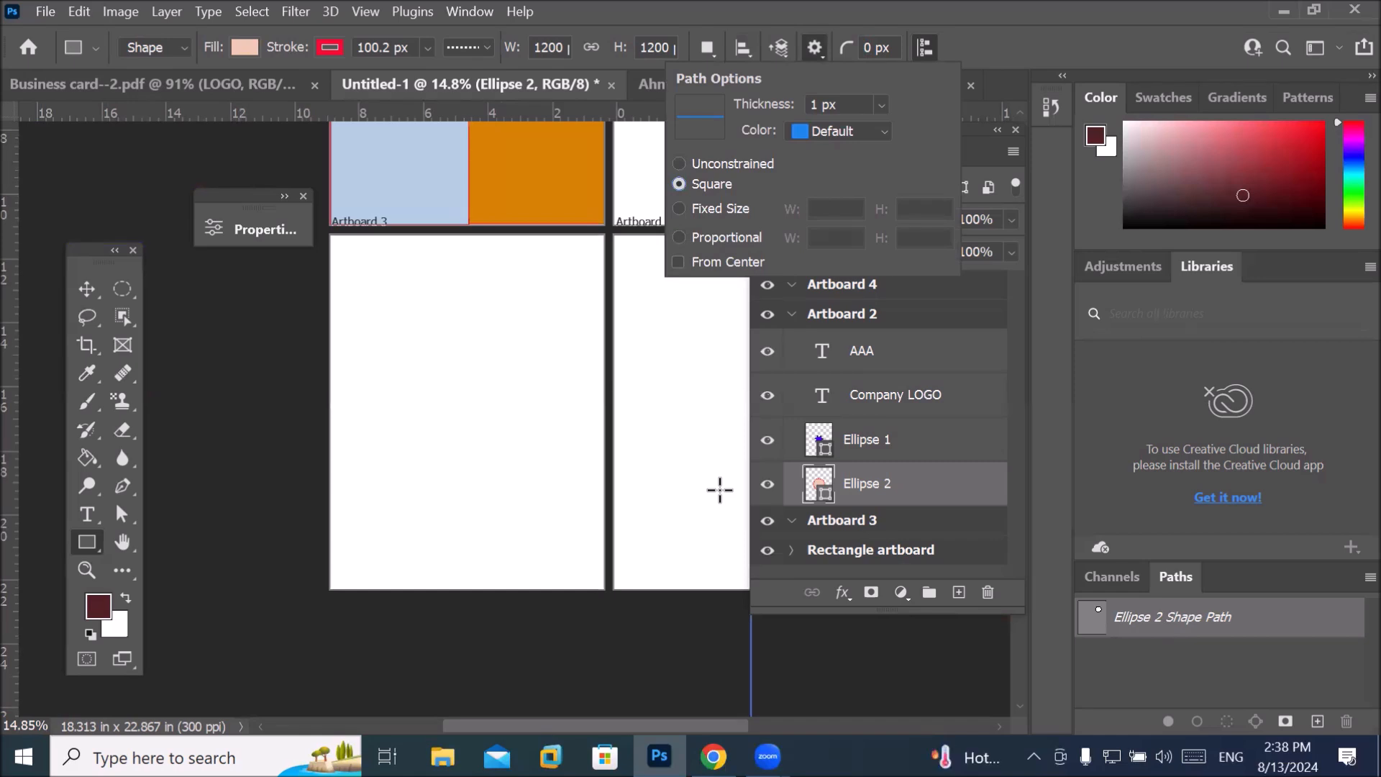
click(702, 207)
click(688, 240)
click(690, 162)
Set the Rectangle tool's path display to 3 px thickness and Light Red.
click(882, 106)
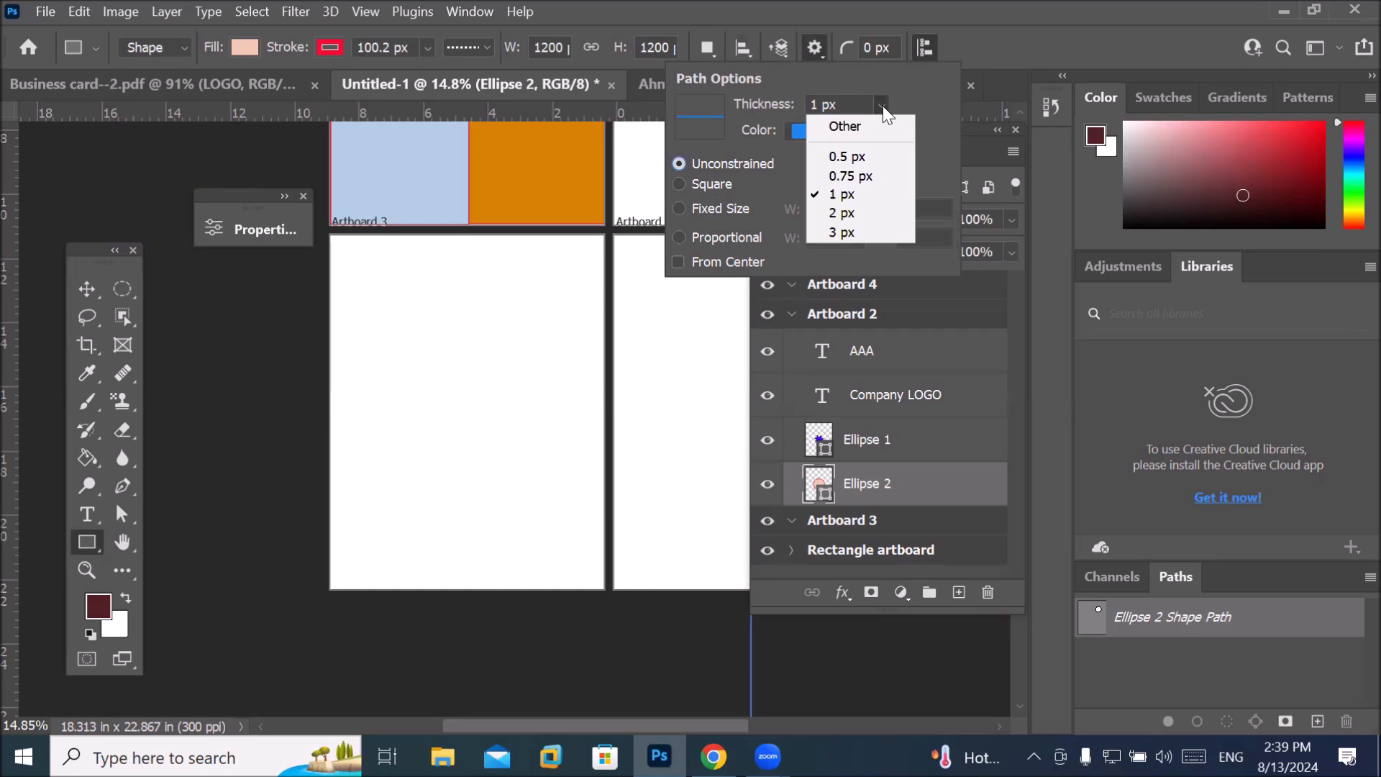
click(839, 235)
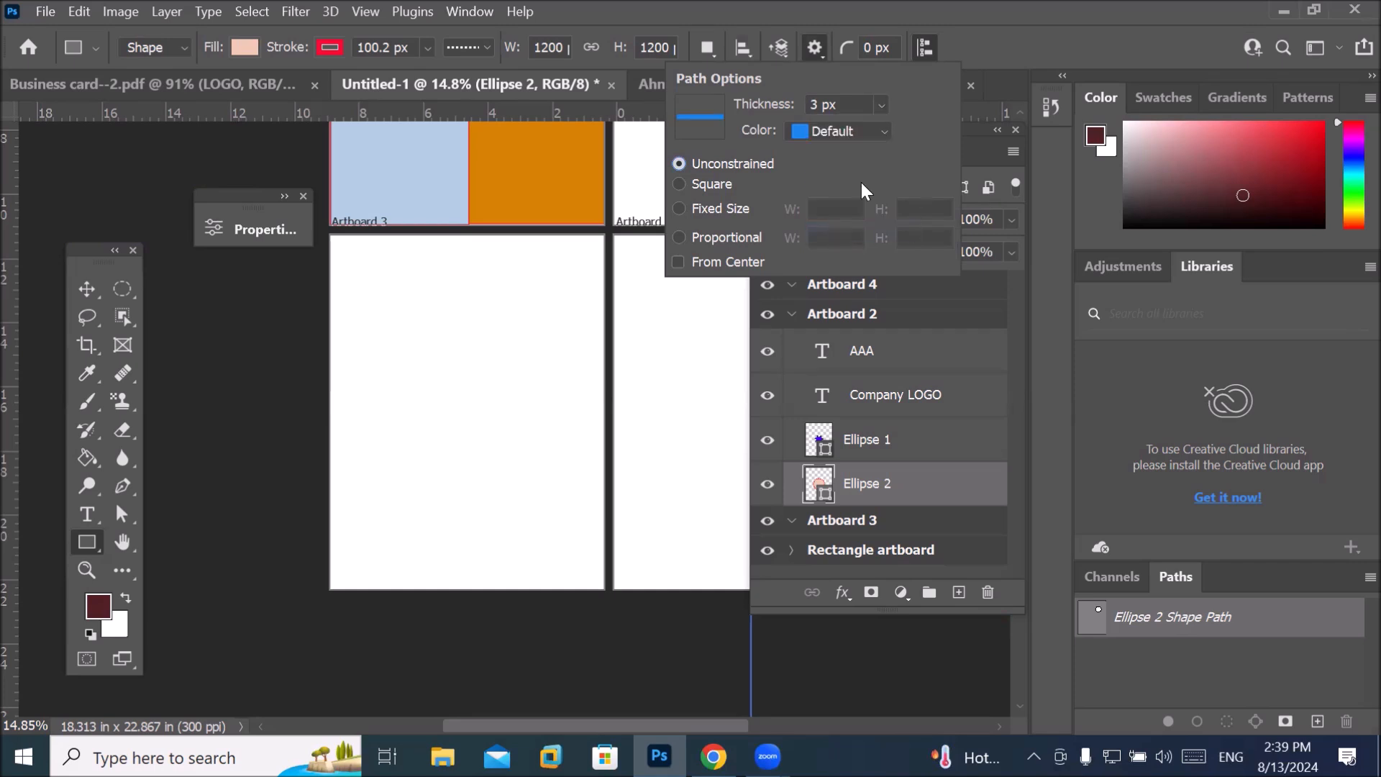
click(883, 131)
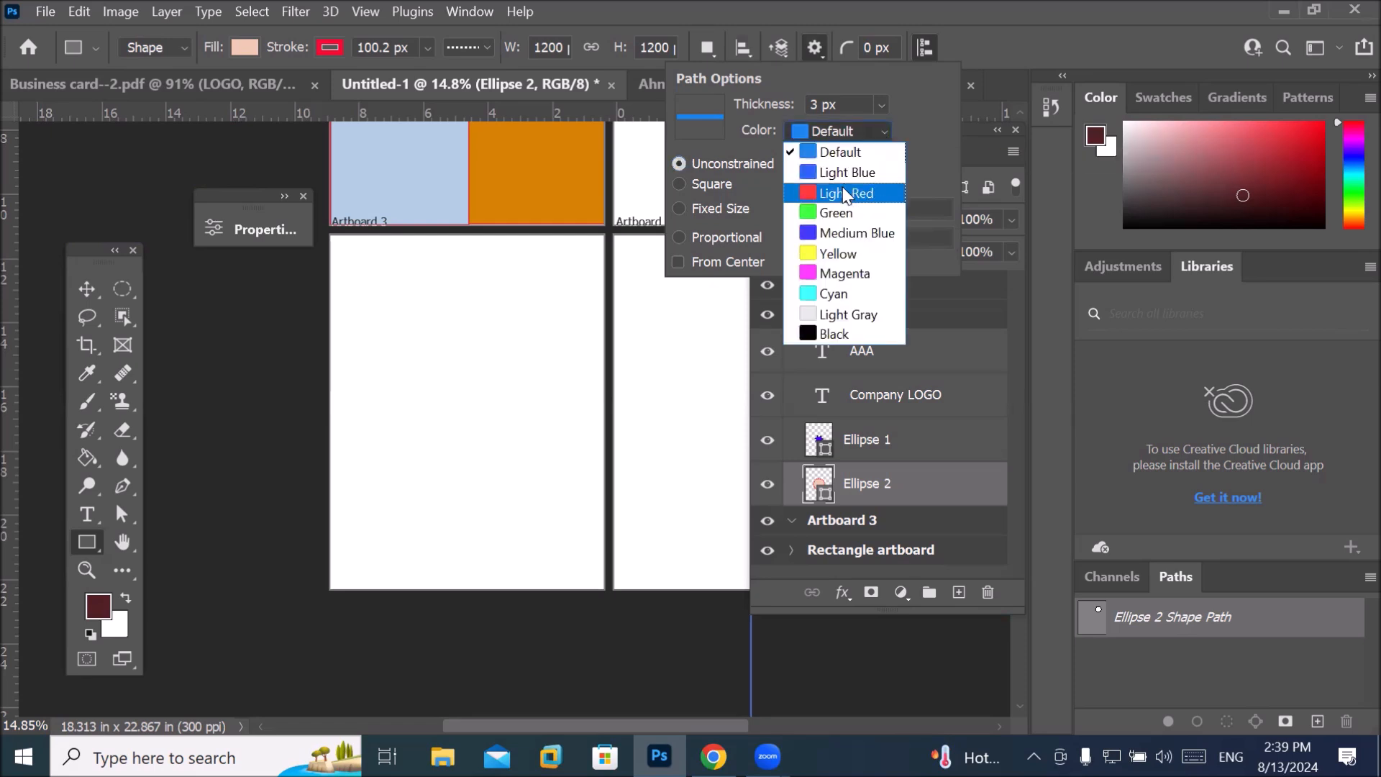
click(849, 193)
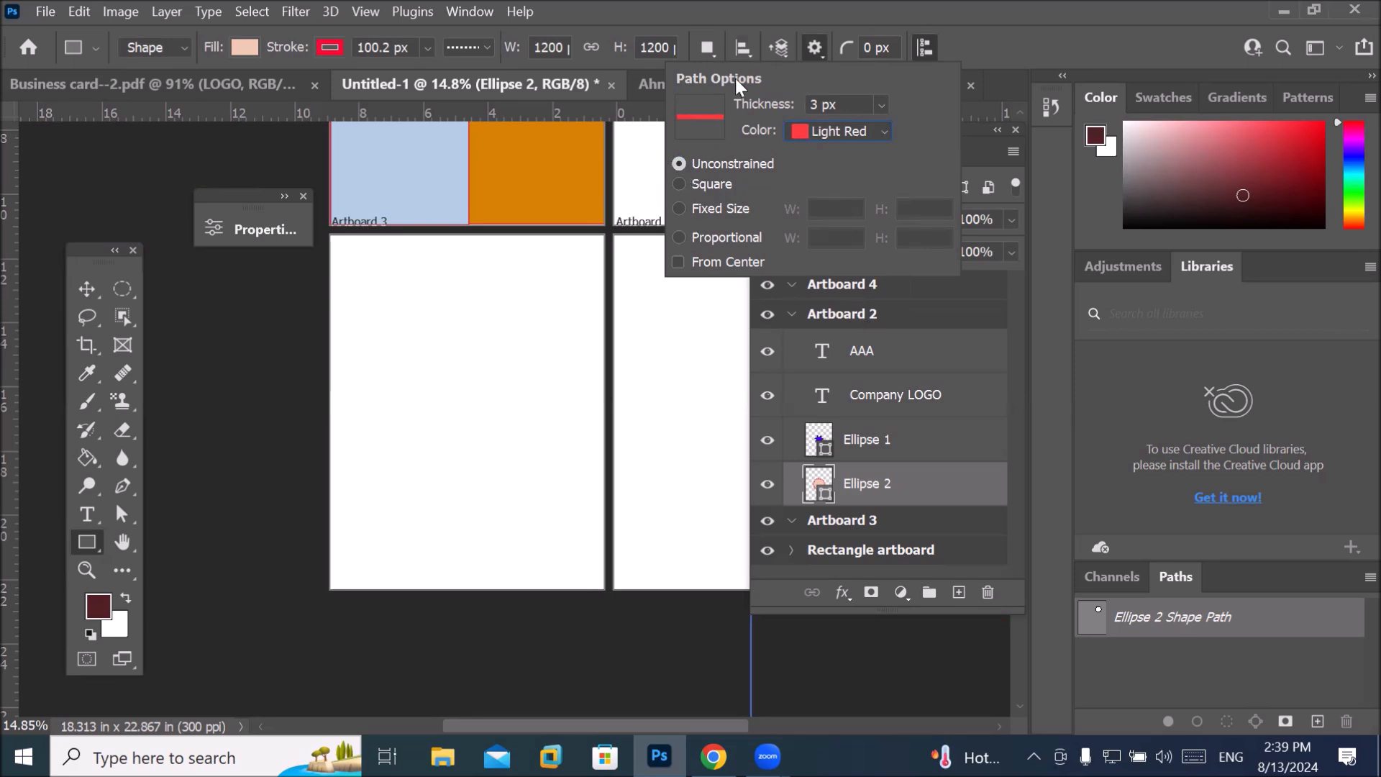
click(814, 45)
Draw a rectangle about 1642 by 2051 px in the middle of Artboard 3 and collapse its properties.
drag(382, 296, 569, 529)
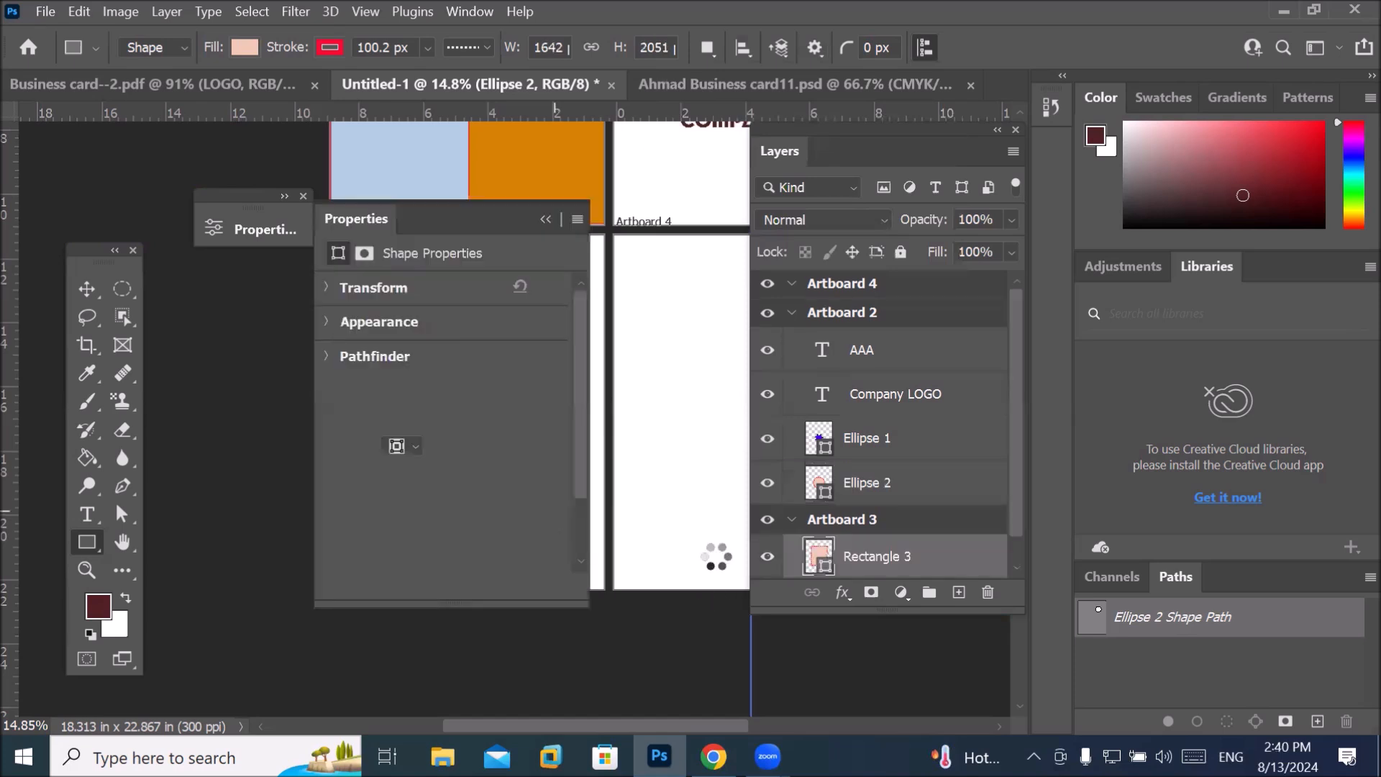
click(548, 214)
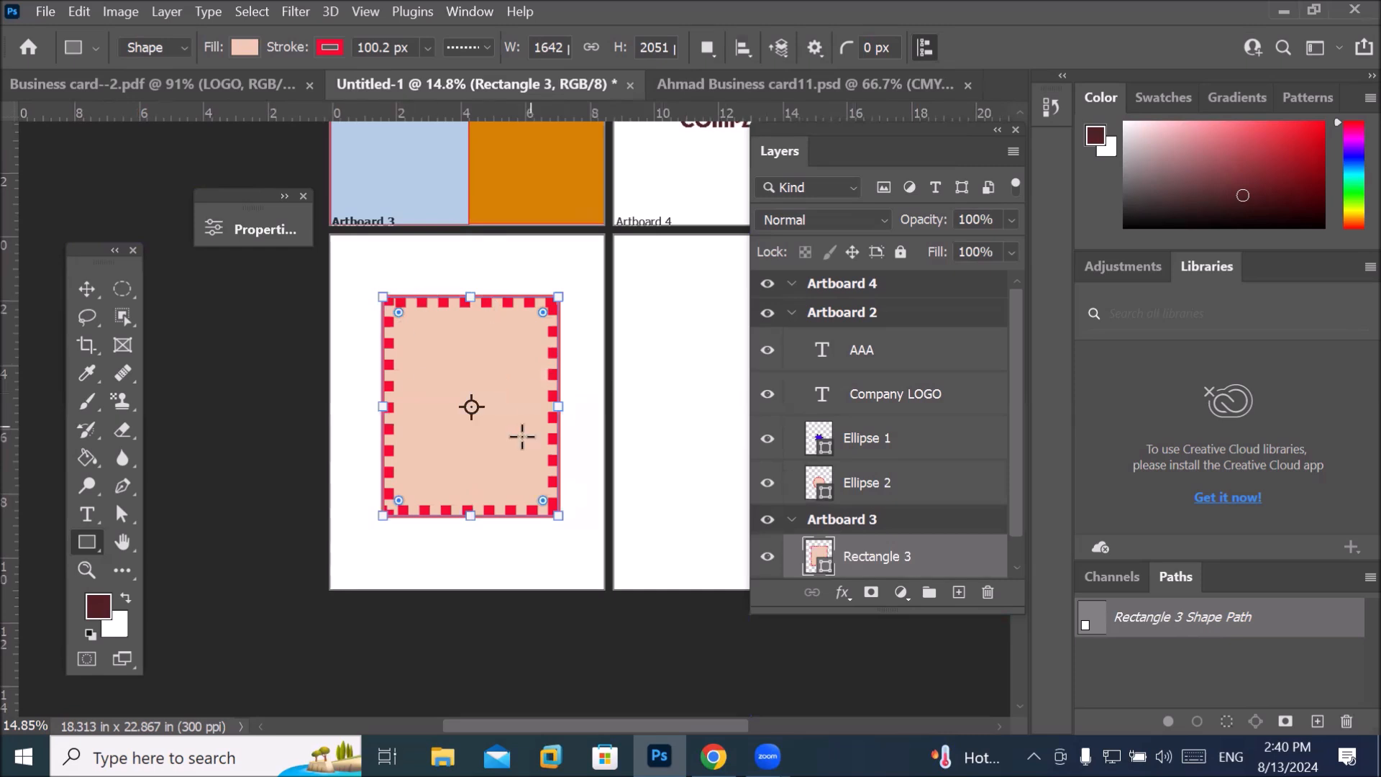
Change the Rectangle tool's path display color to Magenta.
scroll(468, 358, down, 2)
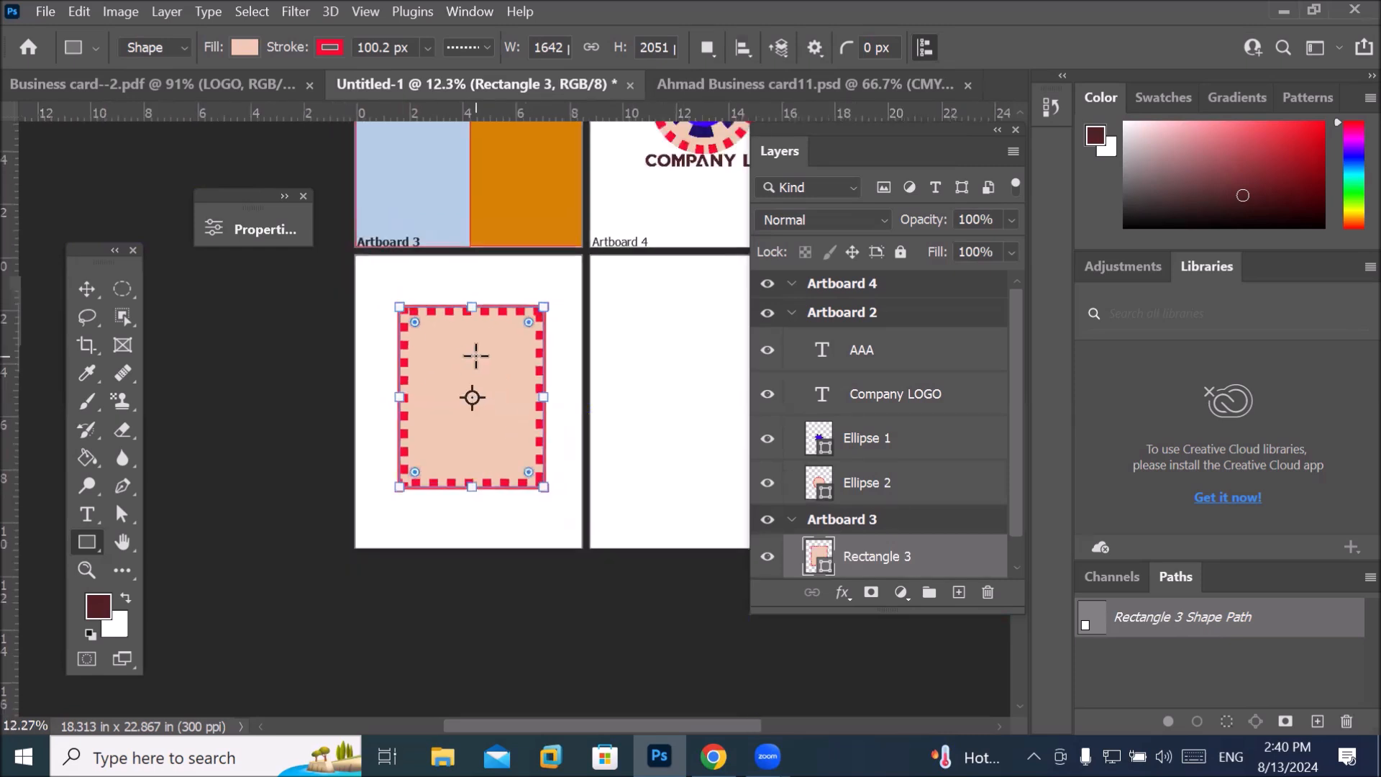
click(814, 47)
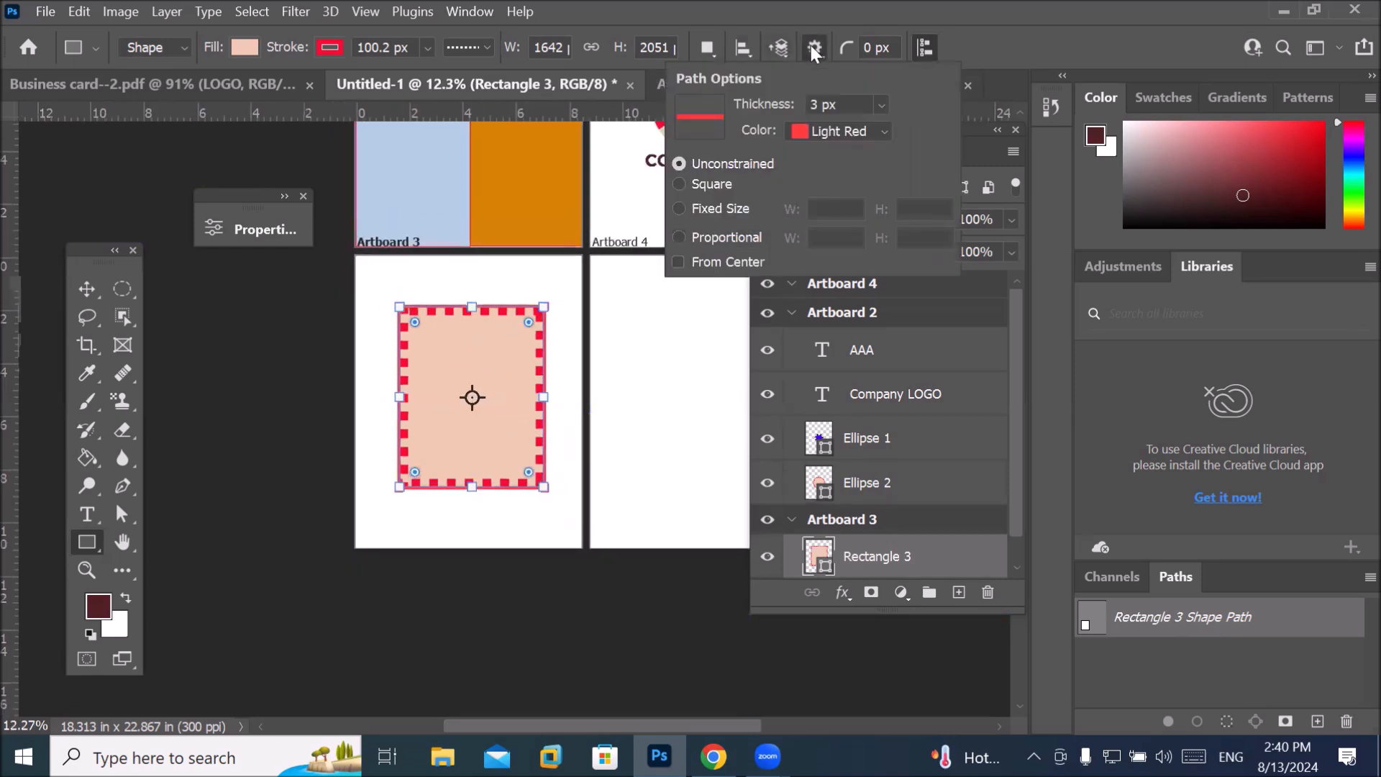
click(882, 135)
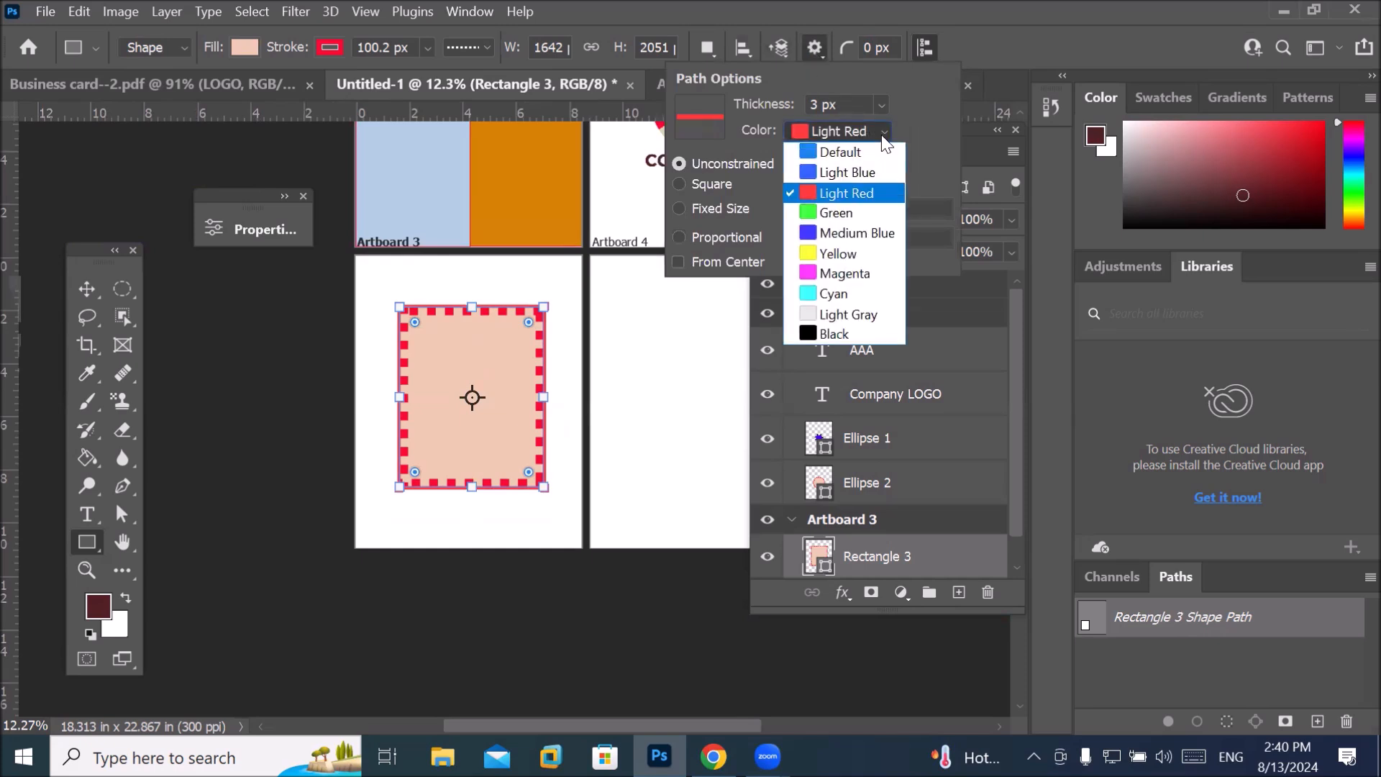
click(842, 279)
Draw a tall rectangle about 932 by 1867 px on Artboard 4 and collapse its properties.
drag(636, 322, 716, 482)
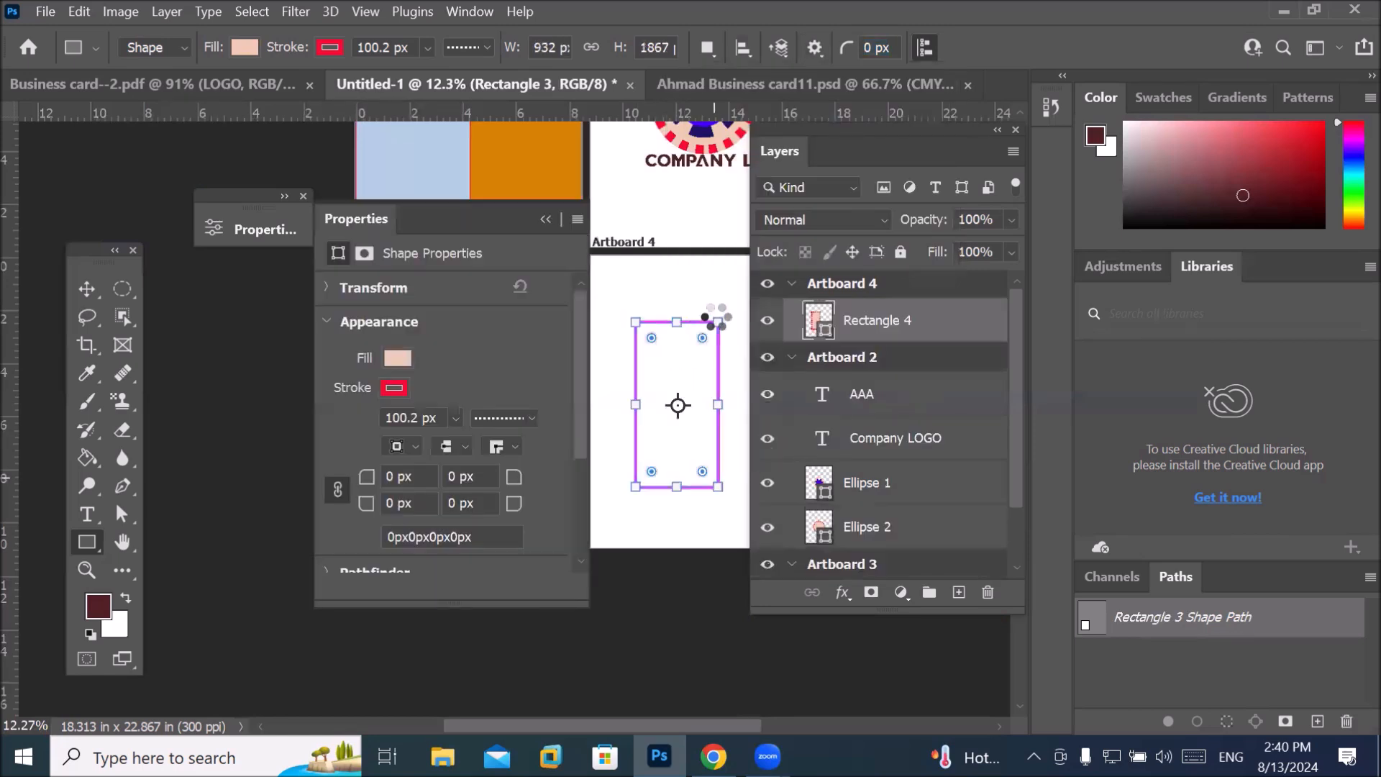
scroll(708, 318, up, 1)
scroll(716, 317, up, 2)
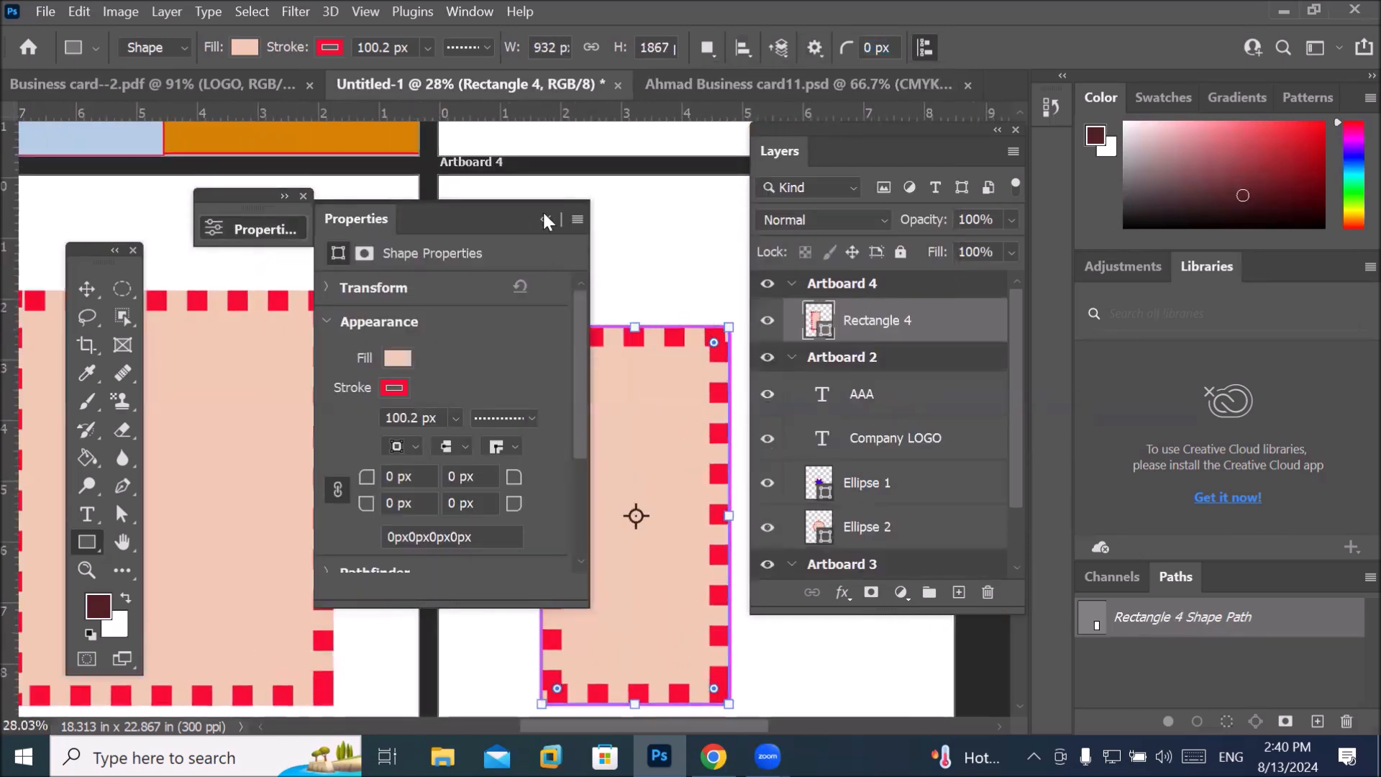
click(545, 217)
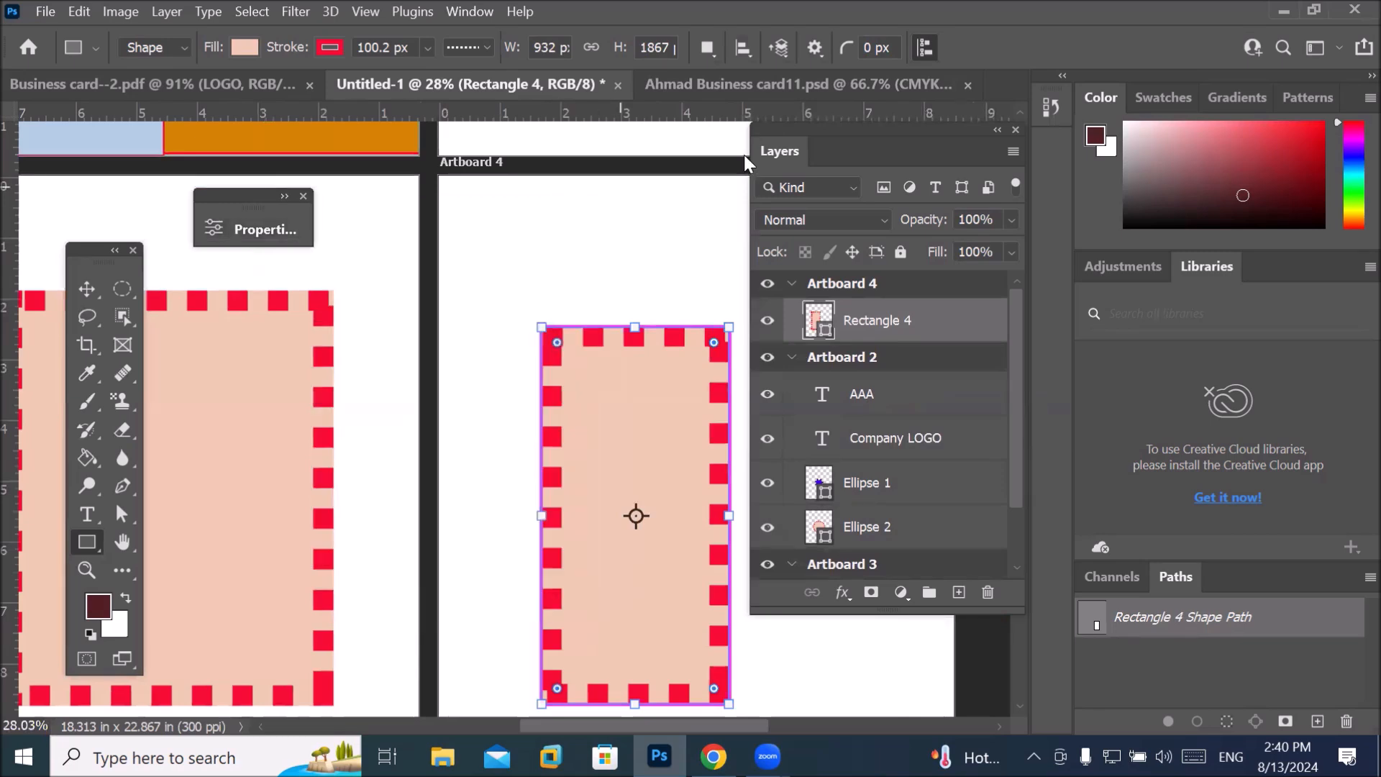
Constrain the Rectangle tool to drawing squares.
click(821, 49)
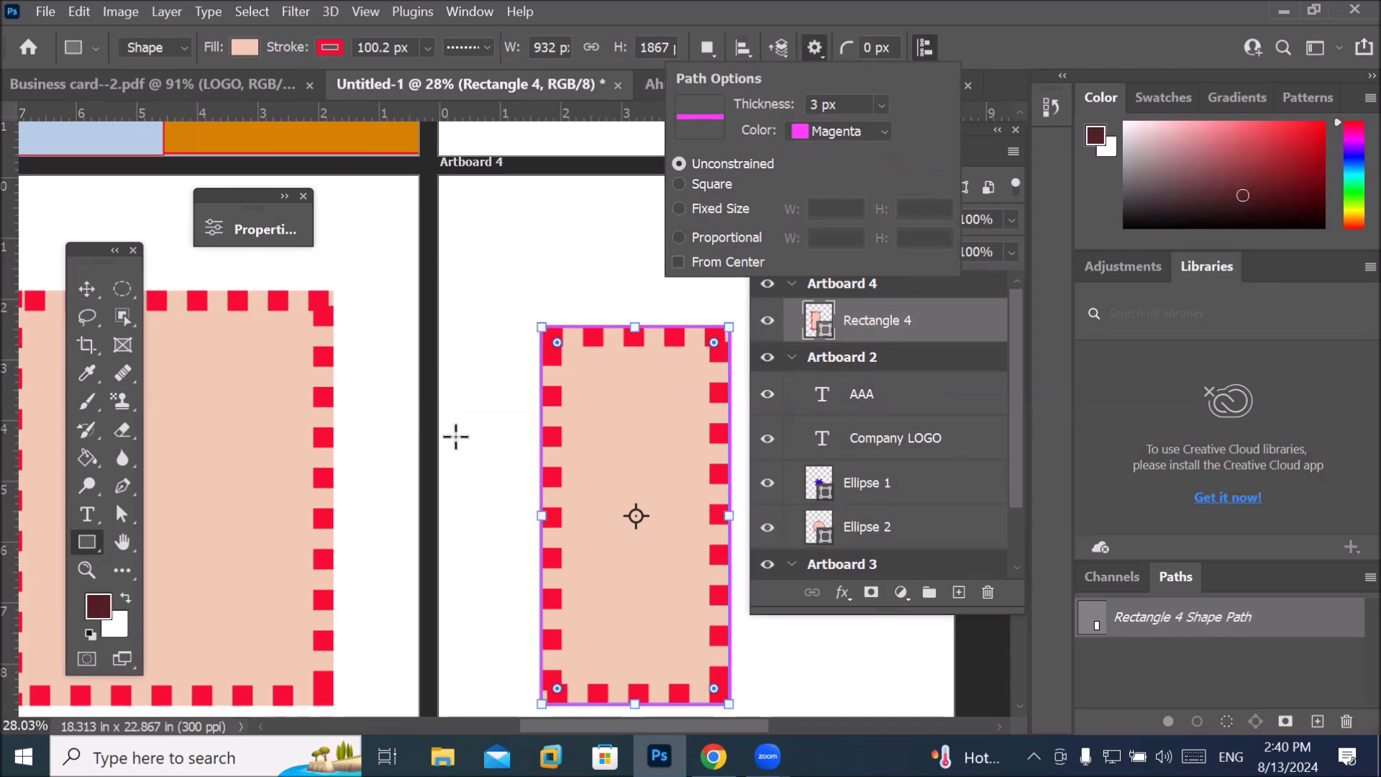
click(680, 184)
Delete the sample rectangles from Artboard 4 and Artboard 3.
scroll(605, 308, down, 5)
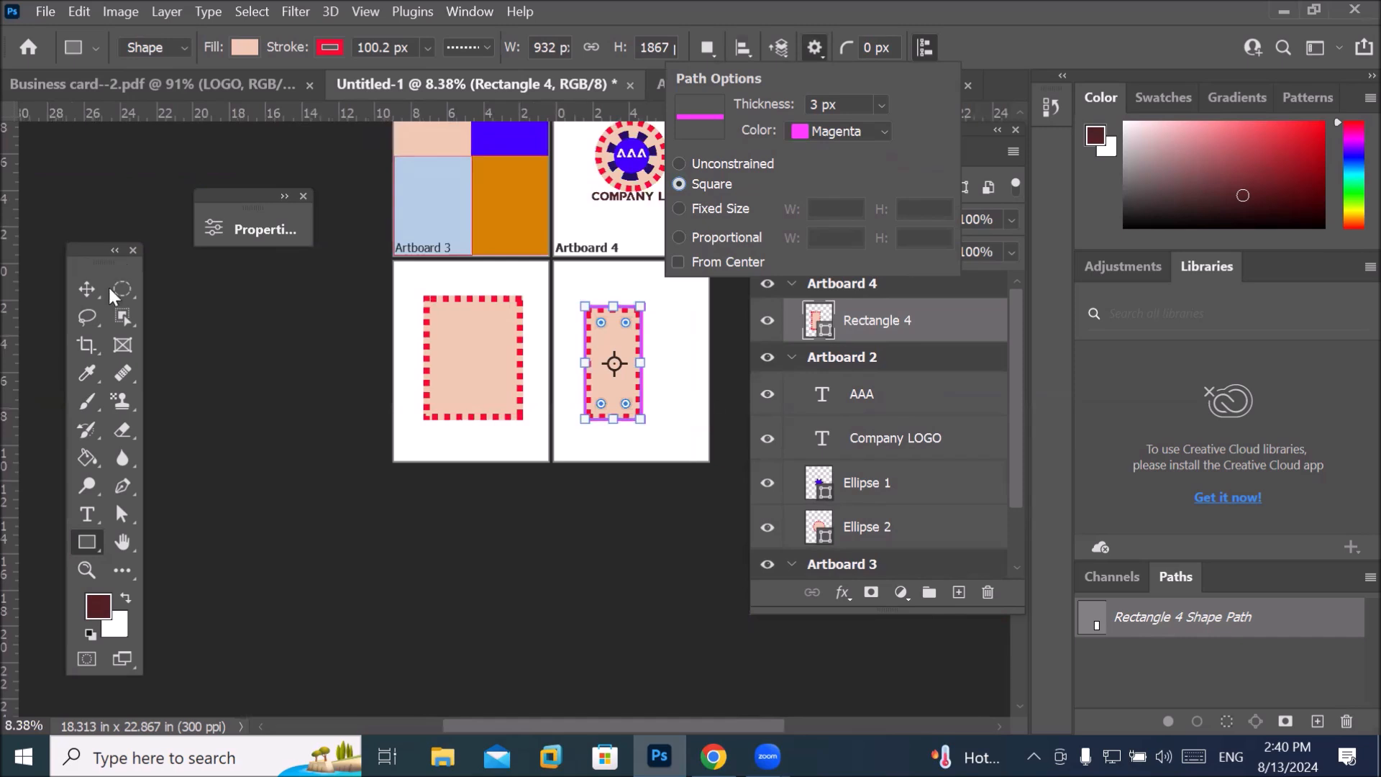
click(87, 289)
click(633, 342)
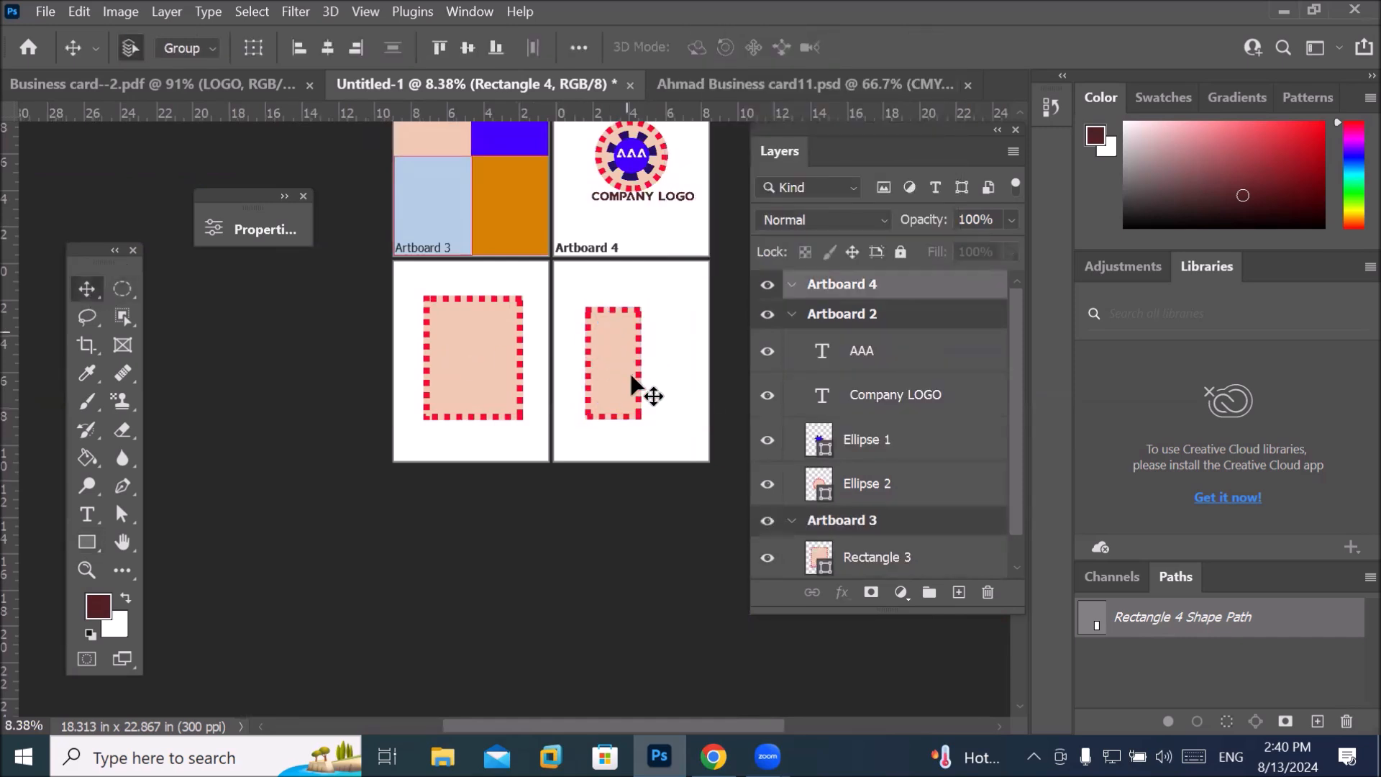
key(Delete)
click(483, 318)
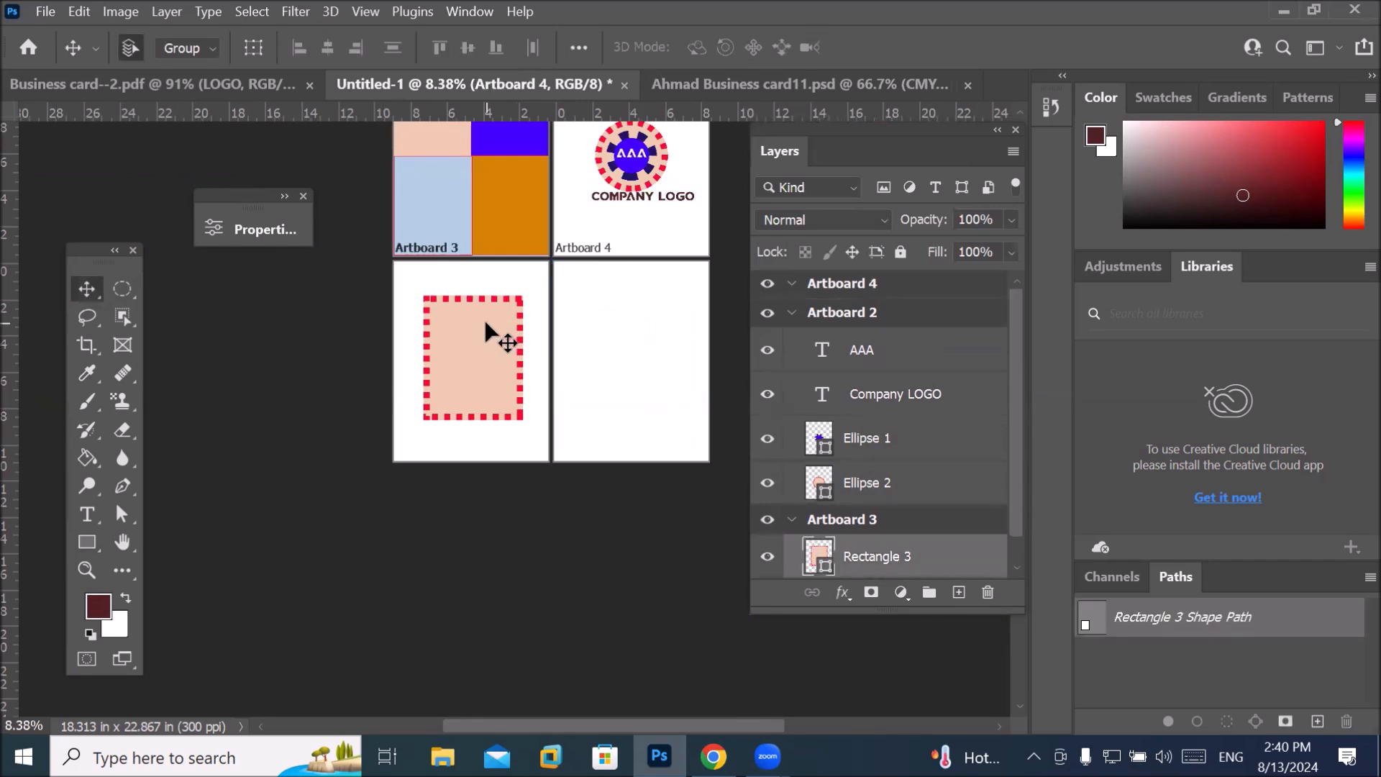
key(Delete)
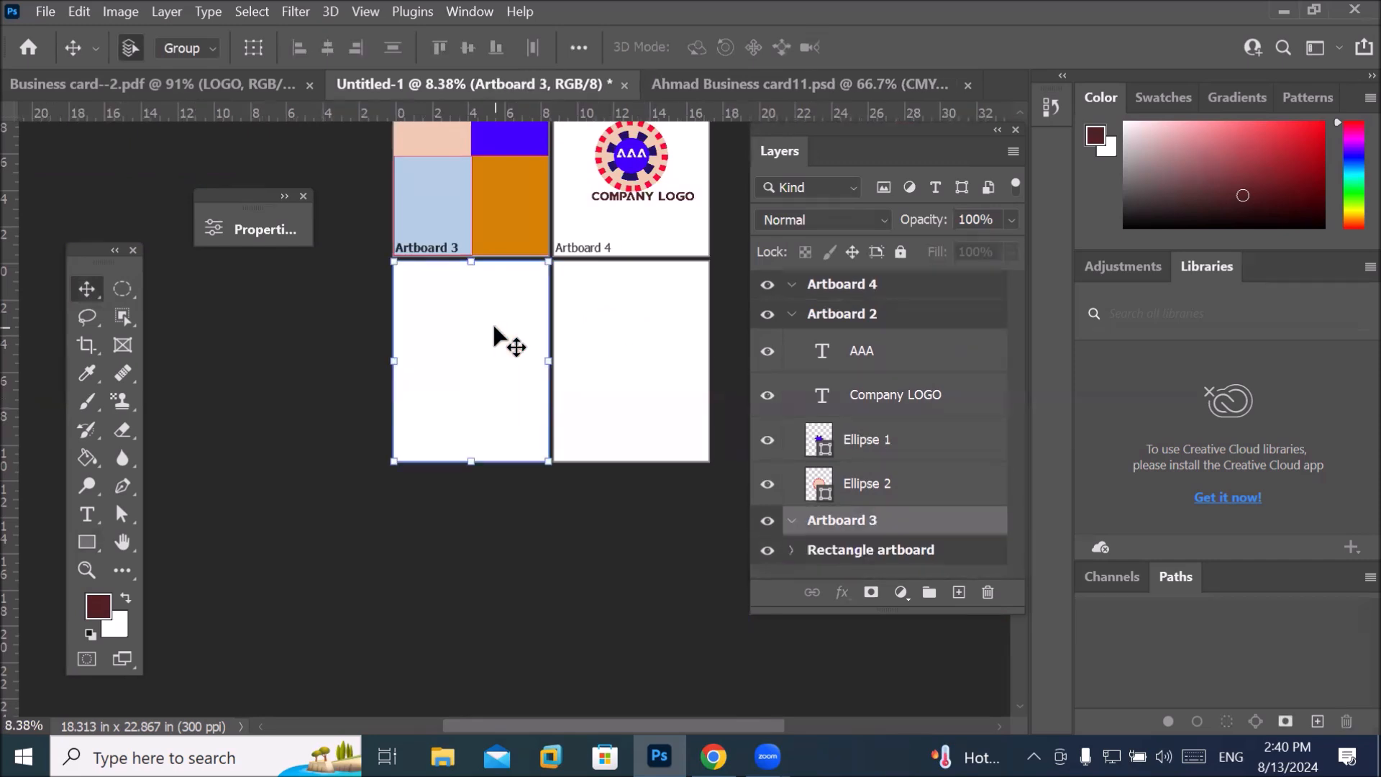
Draw an unfilled square about 1754 px wide on Artboard 3 and collapse its properties.
scroll(456, 318, up, 3)
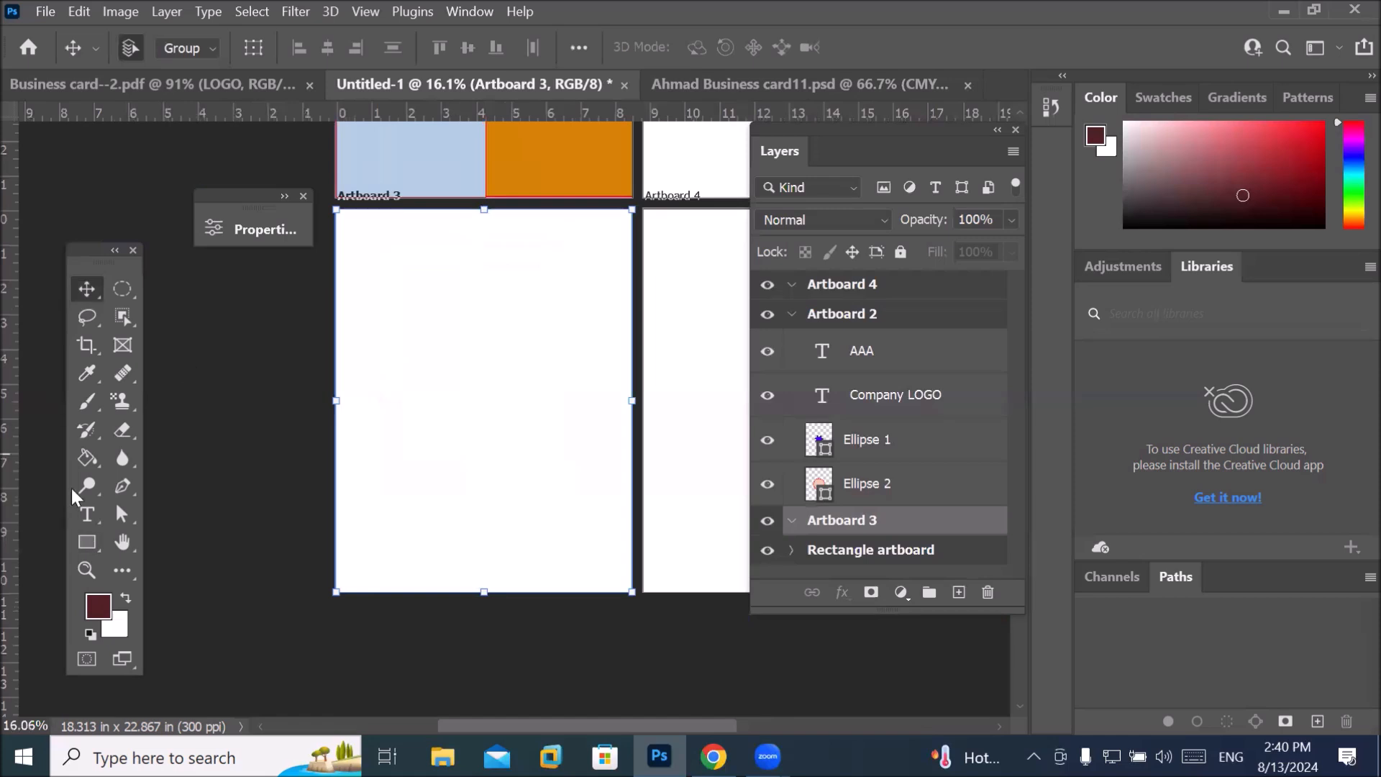
click(86, 543)
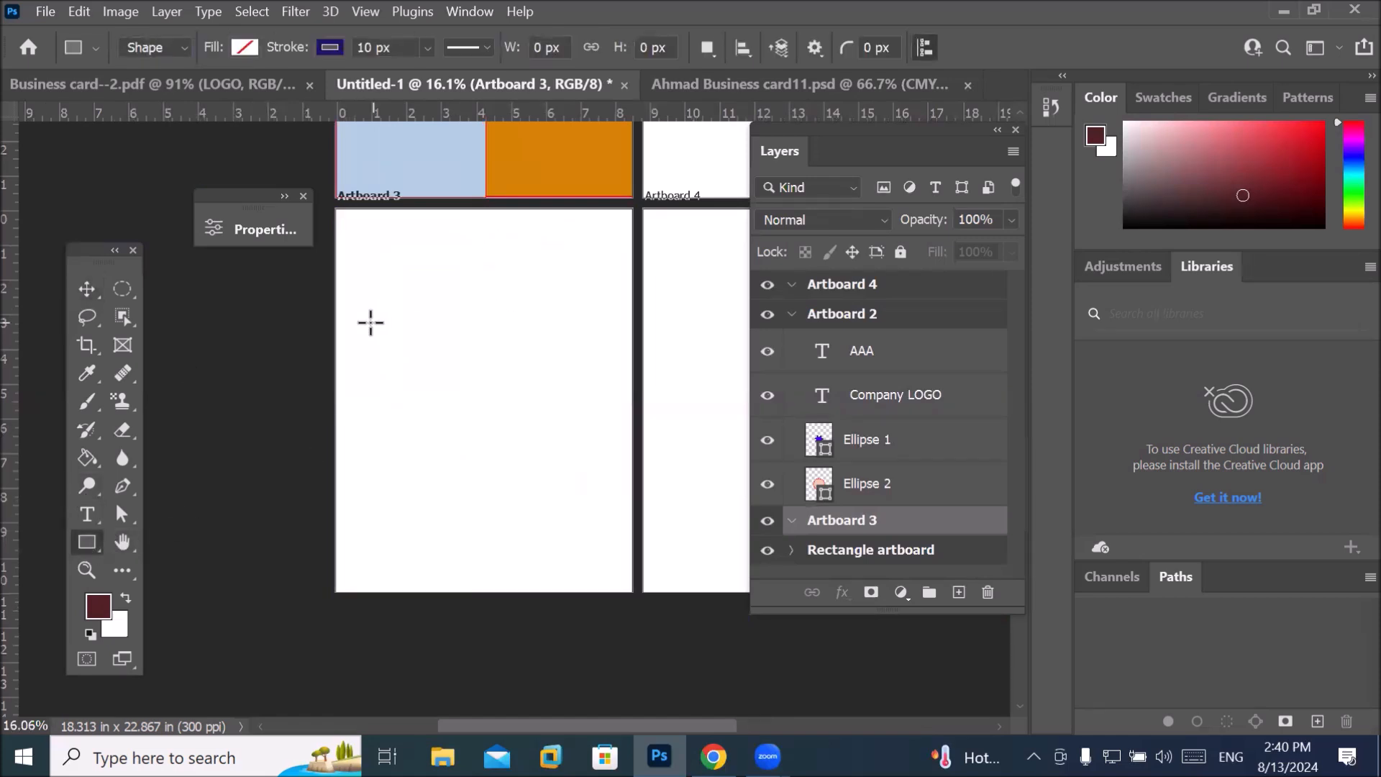
drag(375, 310, 623, 515)
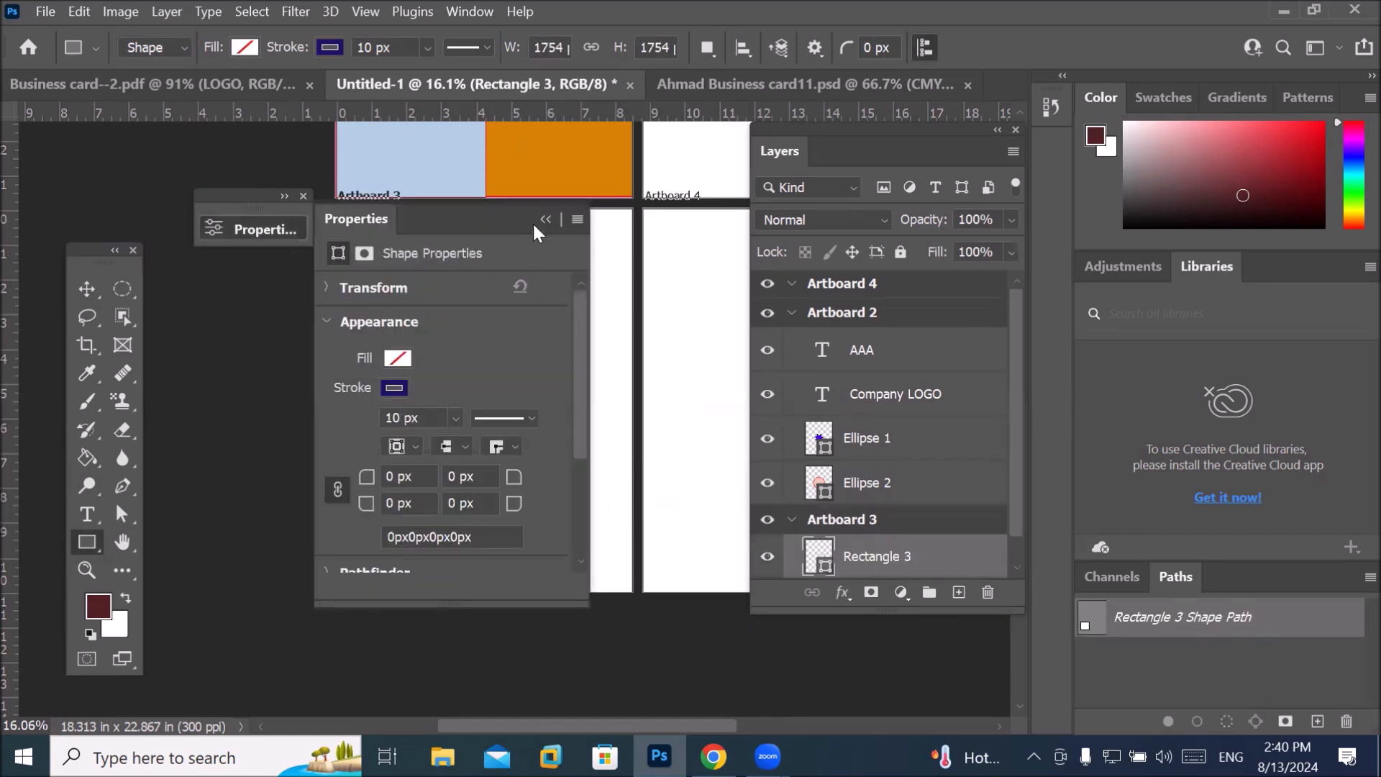
click(545, 220)
Examine the upper edge of Artboard 3's square at pixel level, comparing the path line with the stroke.
scroll(487, 311, up, 5)
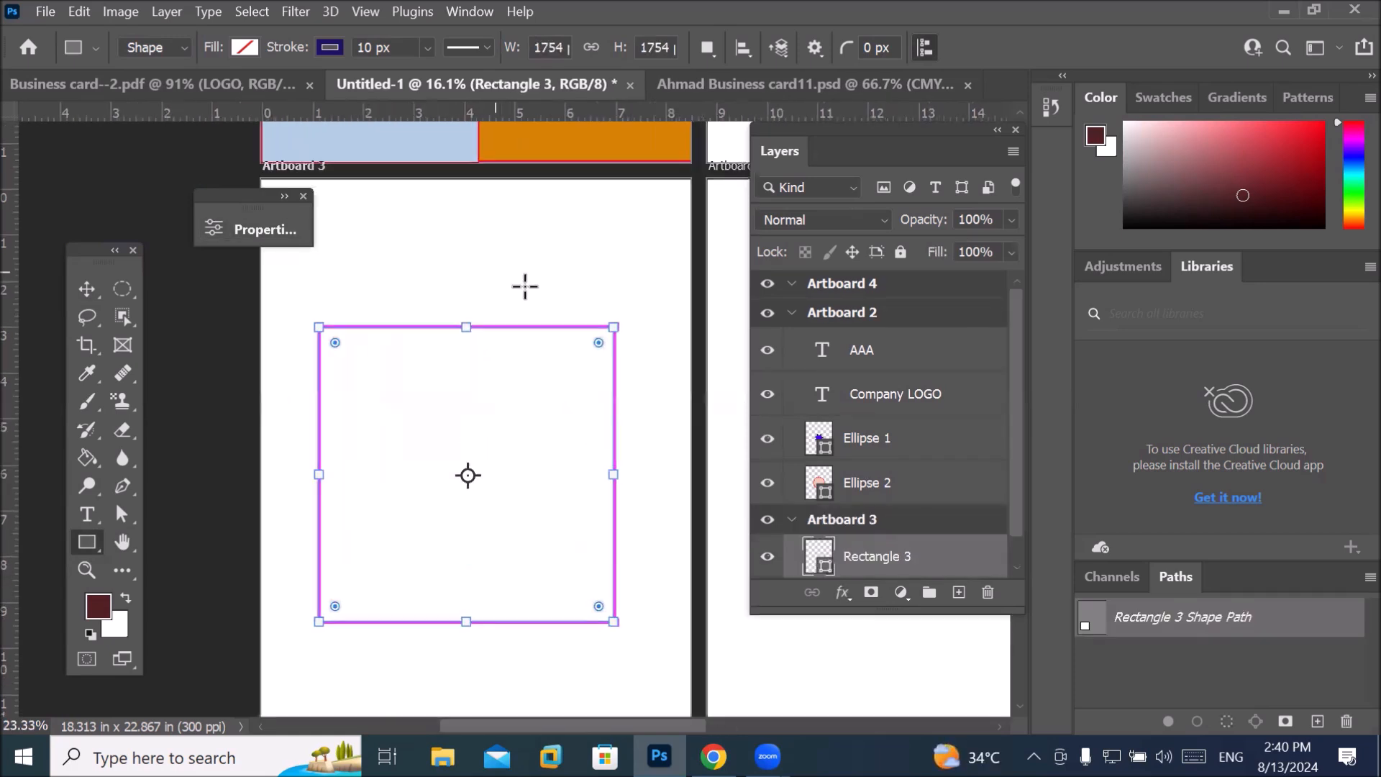
scroll(469, 300, up, 10)
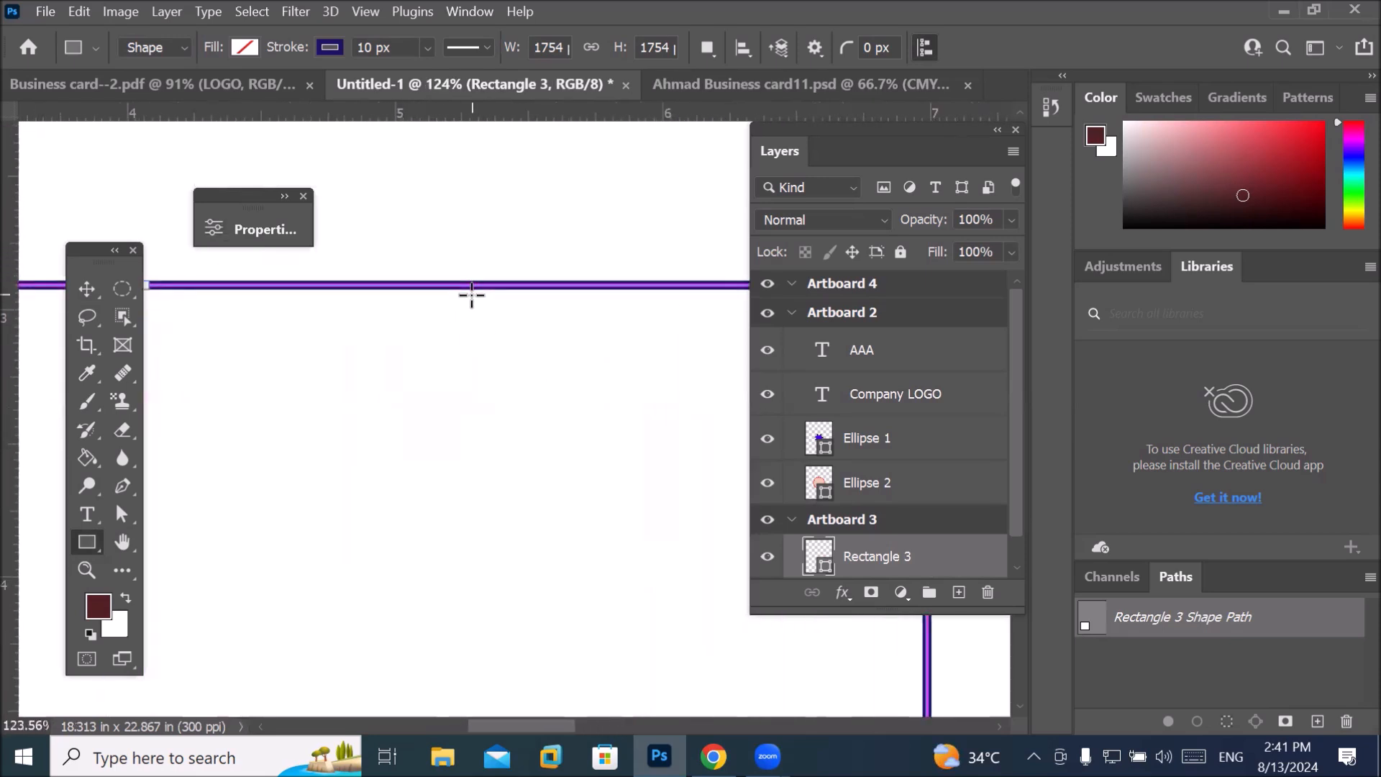
scroll(473, 293, up, 2)
scroll(473, 293, down, 4)
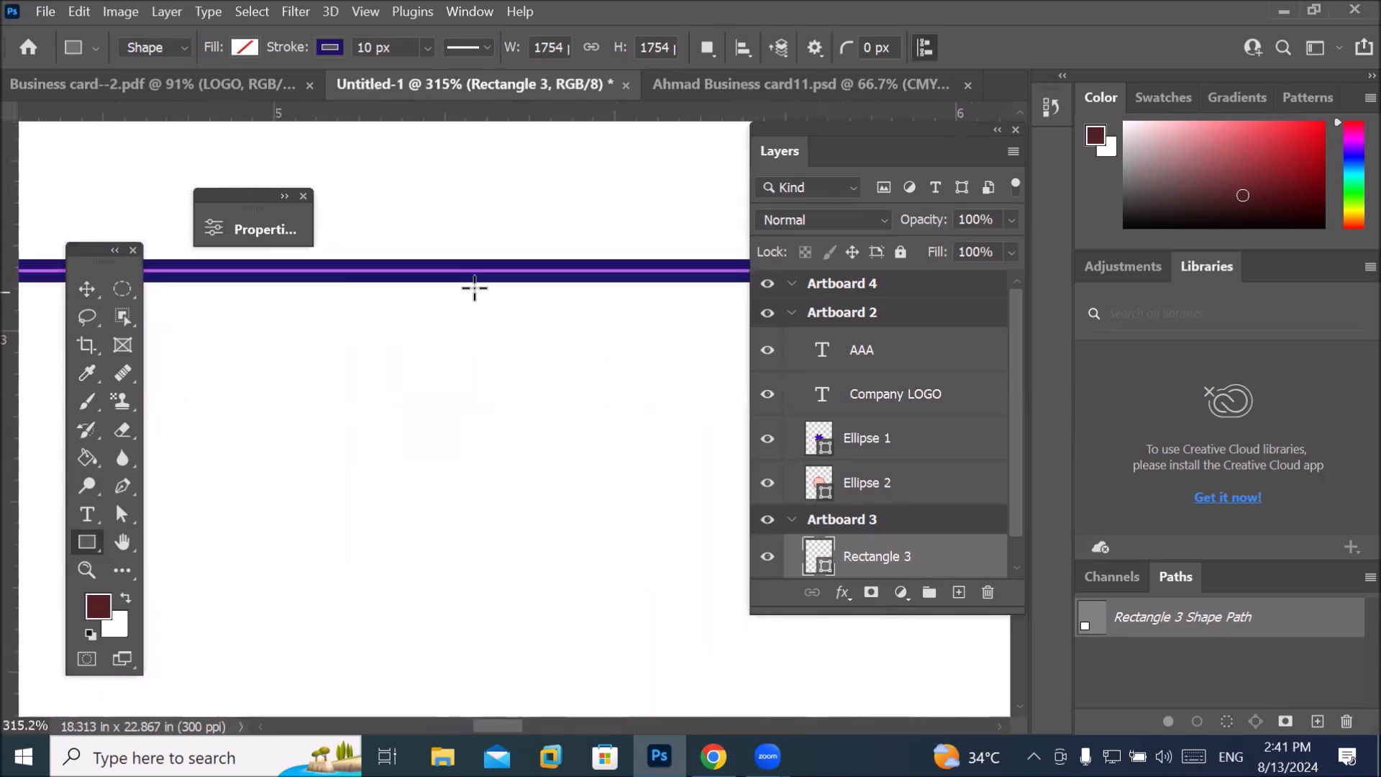
scroll(469, 288, up, 4)
scroll(469, 283, up, 5)
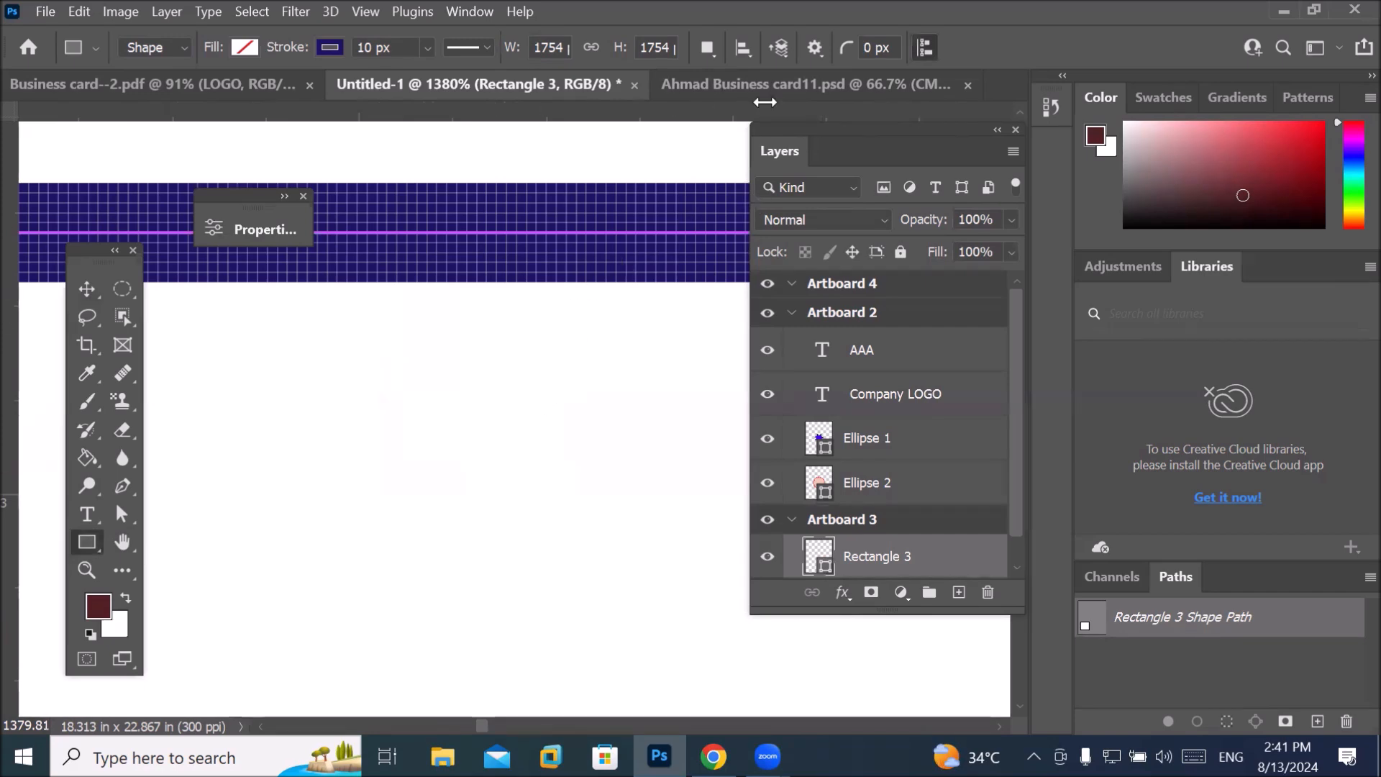
Switch the Rectangle tool's constraint to Unconstrained and back to Square.
click(815, 47)
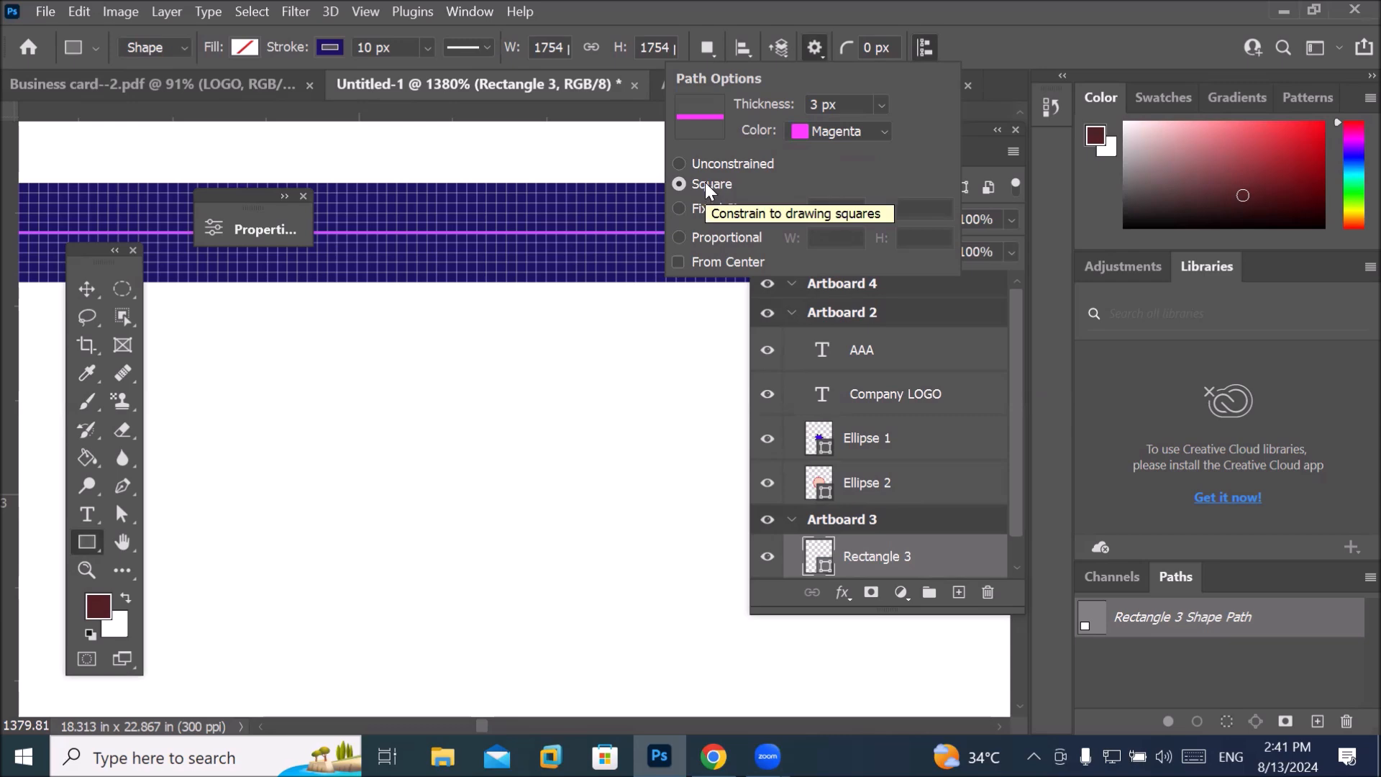
click(719, 163)
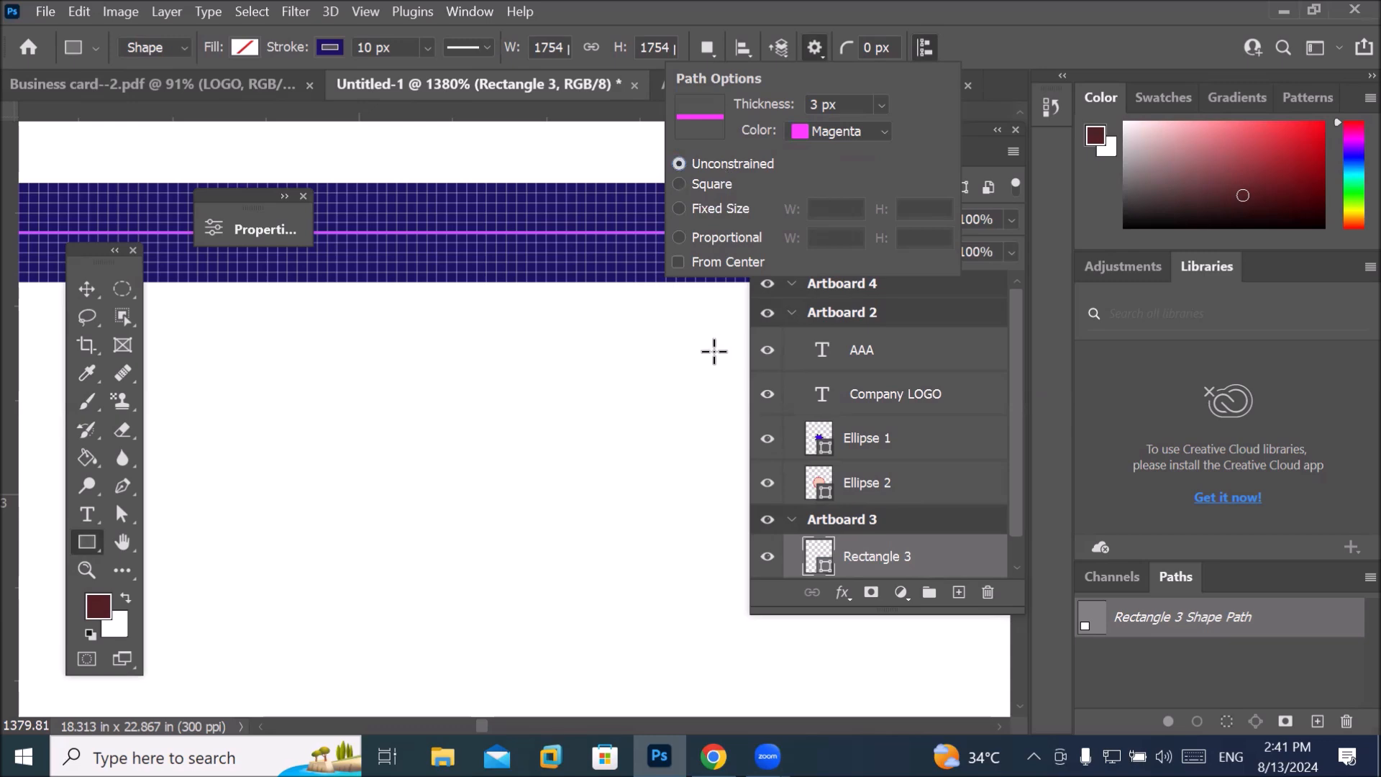
click(705, 183)
click(818, 49)
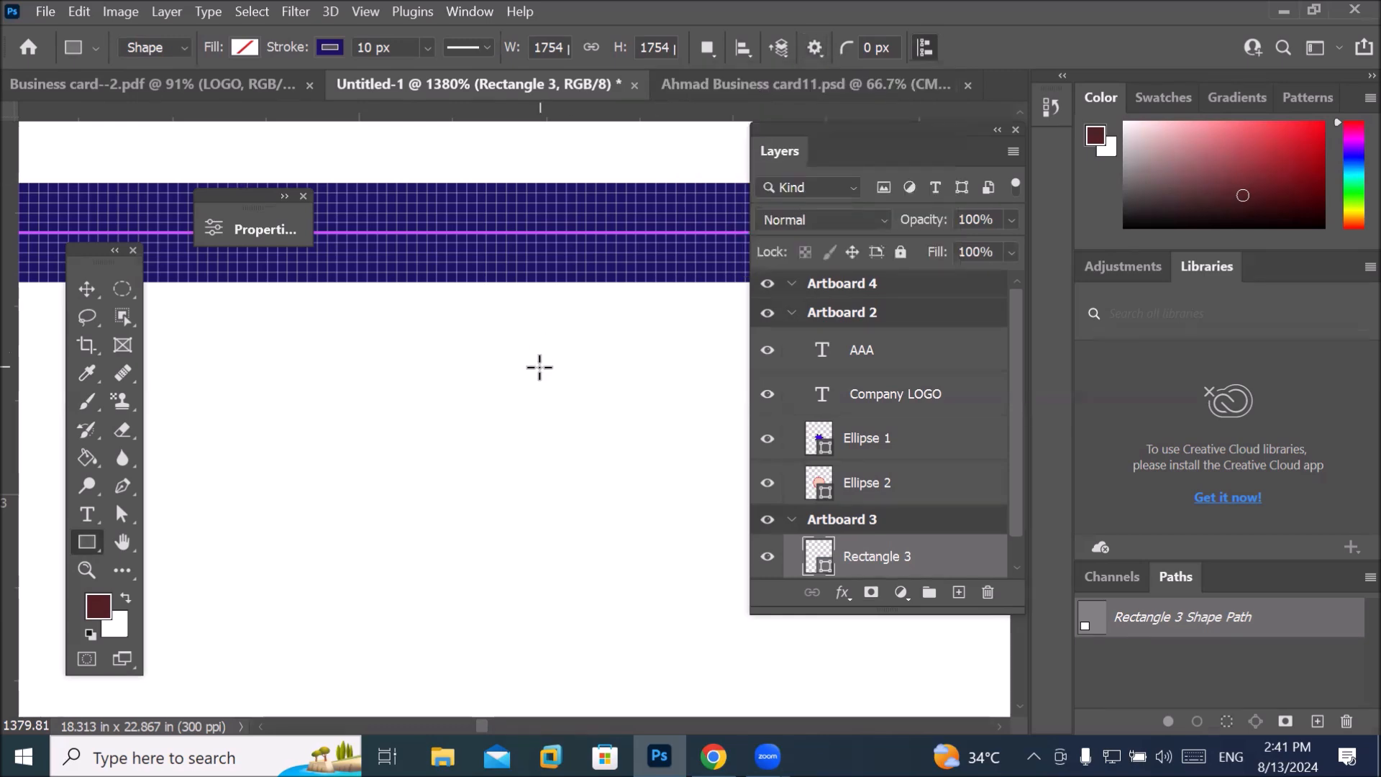
Draw two small squares side by side in the upper part of Artboard 4, the second about 386 px wide.
scroll(538, 361, down, 4)
scroll(538, 361, down, 12)
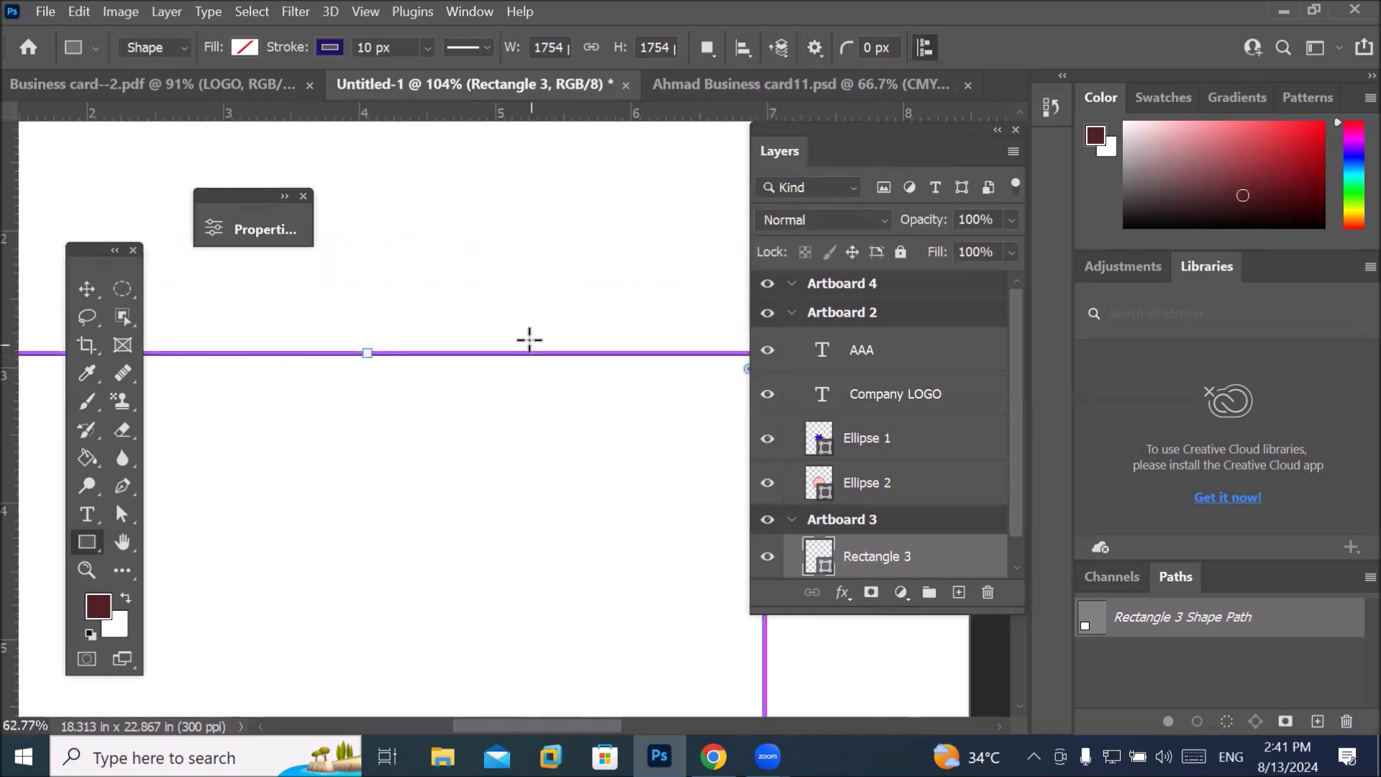
scroll(528, 344, down, 1)
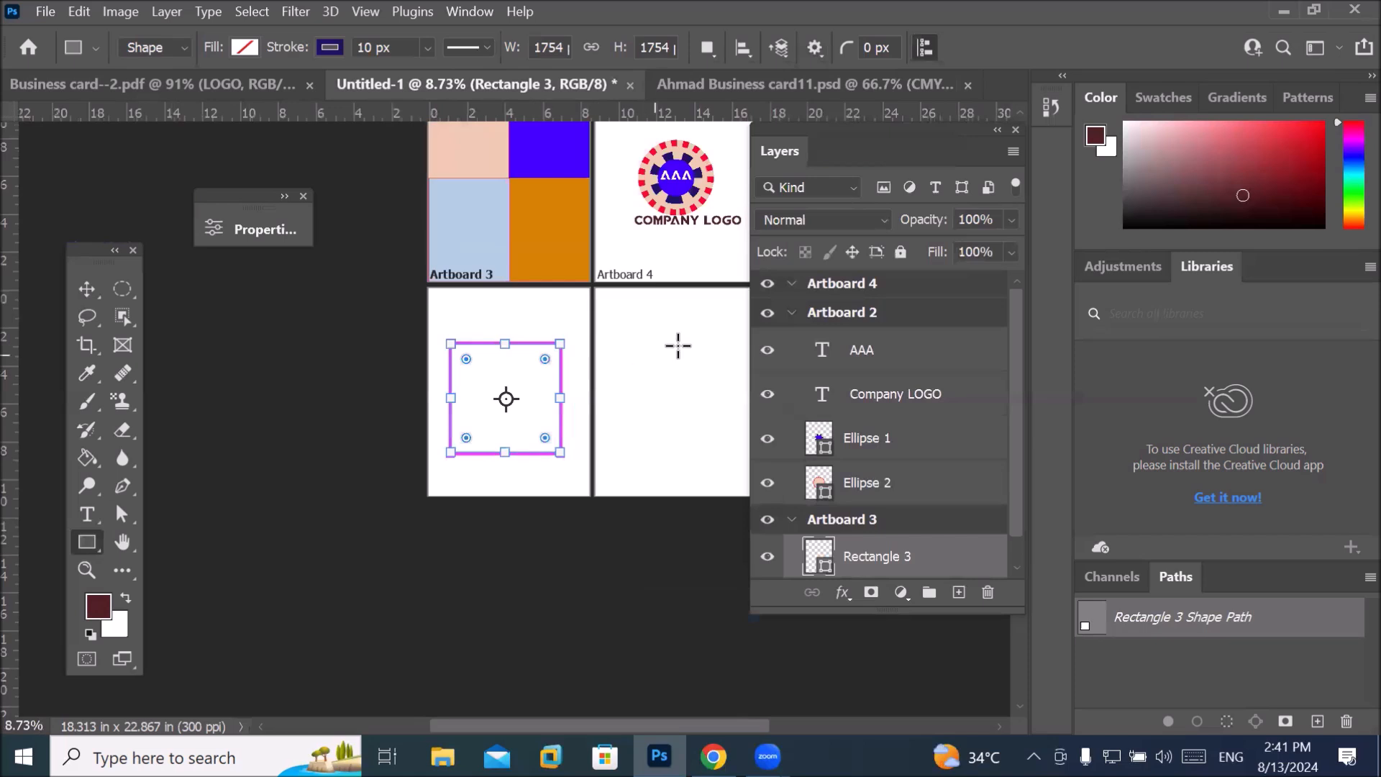
drag(687, 329, 549, 382)
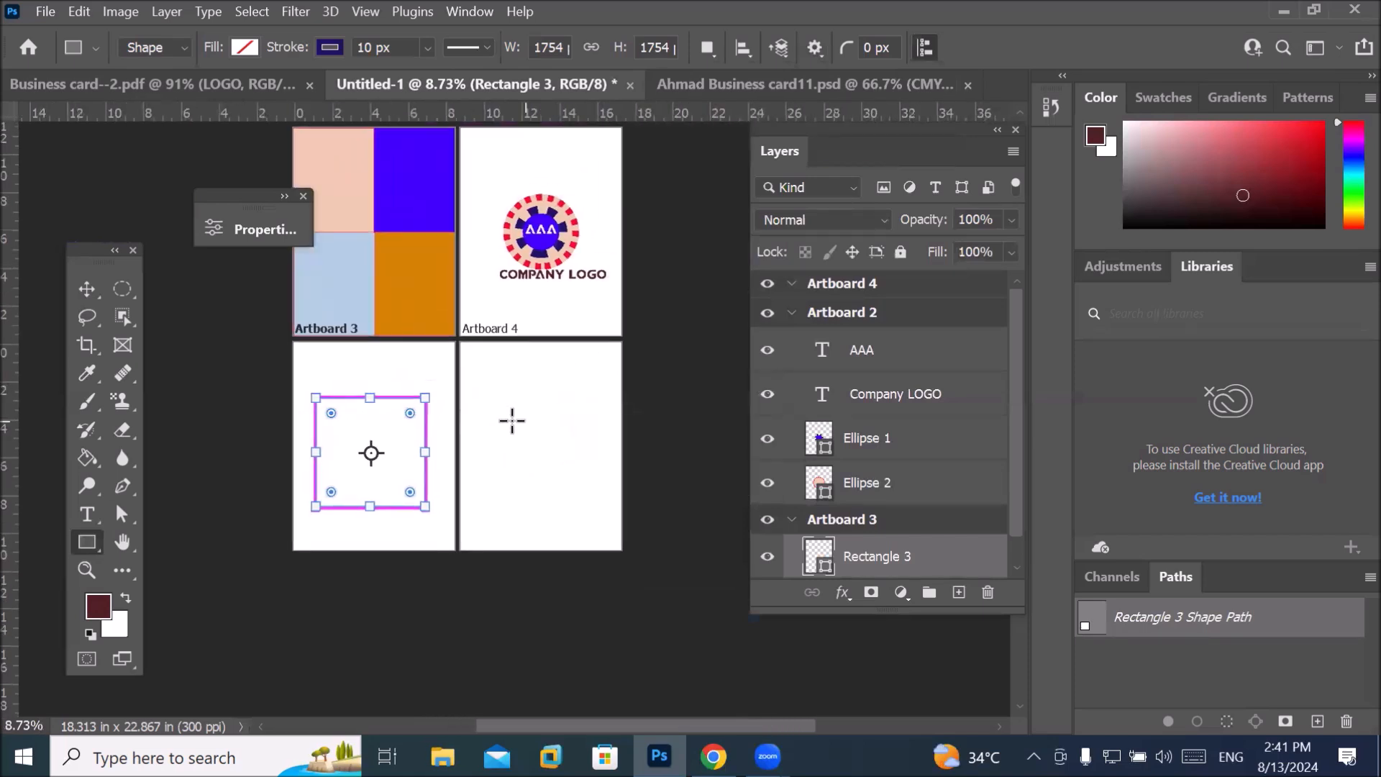
scroll(512, 410, up, 3)
drag(477, 330, 510, 363)
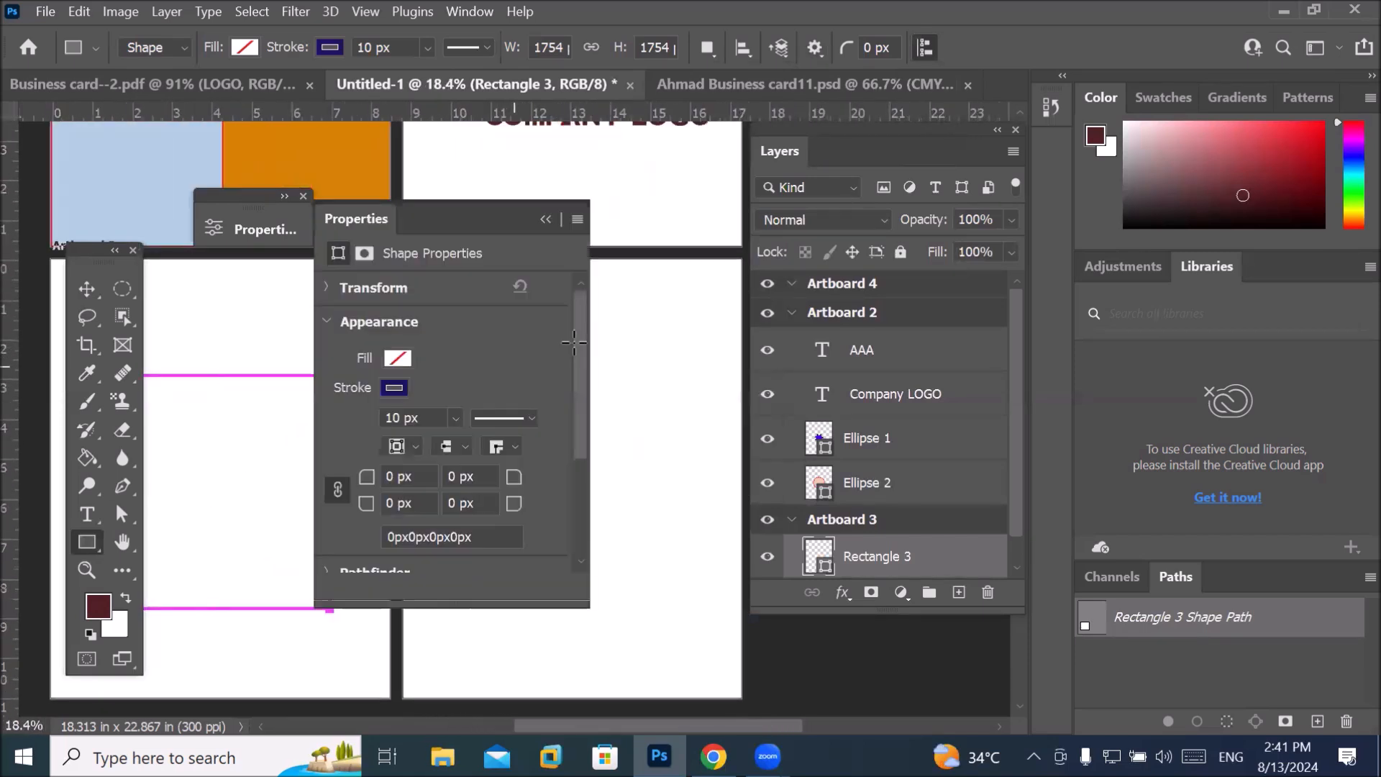
drag(597, 328, 652, 382)
click(545, 219)
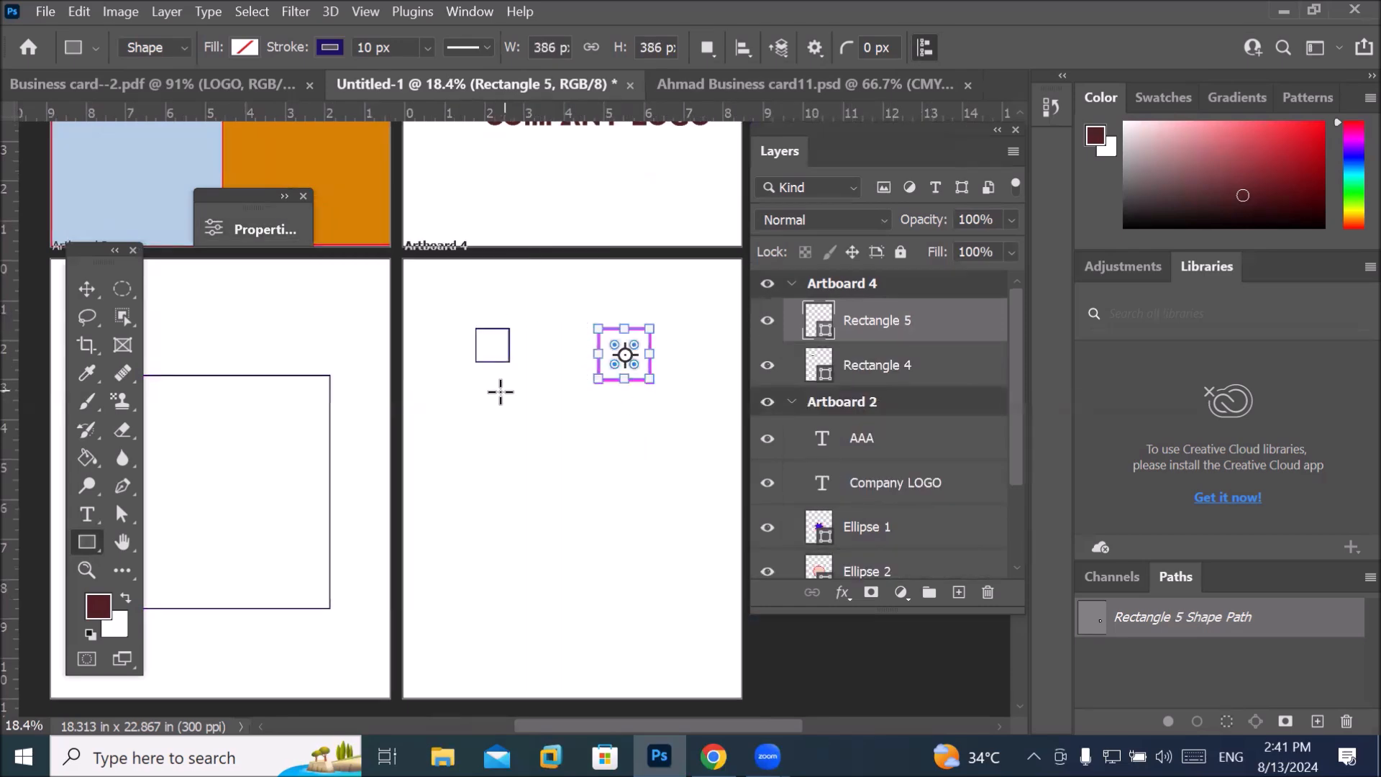
Draw two more squares side by side in the middle of Artboard 4, about 766 px and 516 px wide.
drag(492, 400, 594, 501)
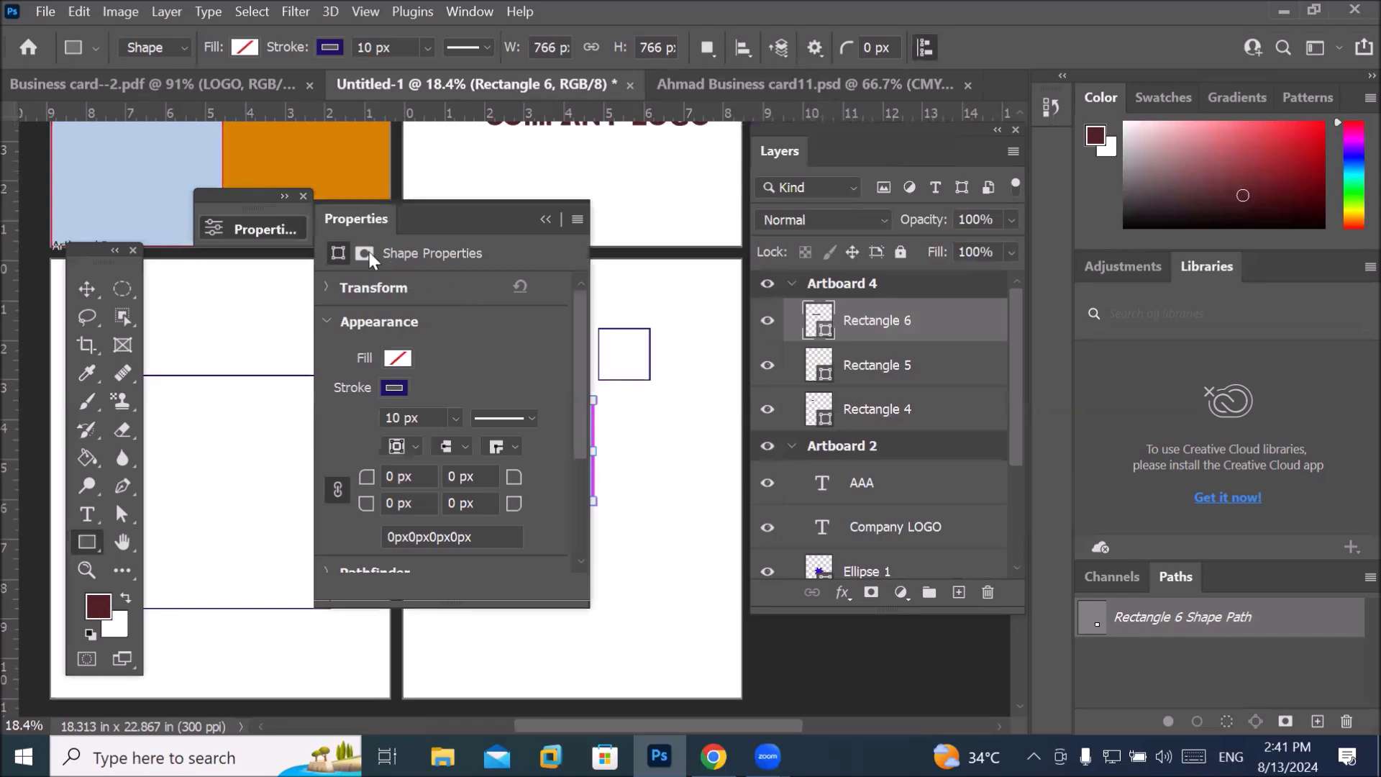
click(544, 219)
mouse_move(620, 415)
mouse_down()
mouse_move(690, 509)
mouse_move(691, 484)
mouse_up()
click(544, 219)
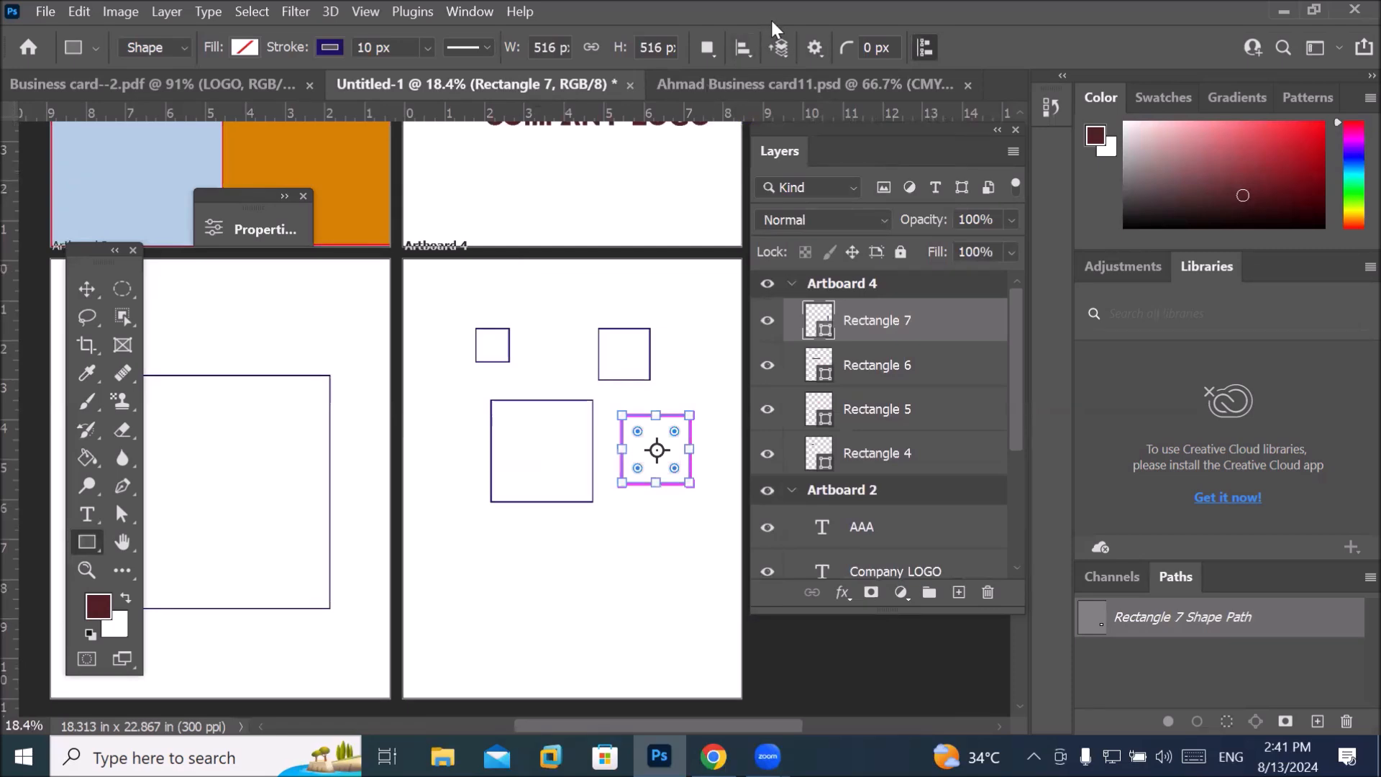
Switch the Rectangle tool's constraint to Unconstrained and draw a square about 728 px wide in the lower part of Artboard 4.
click(814, 47)
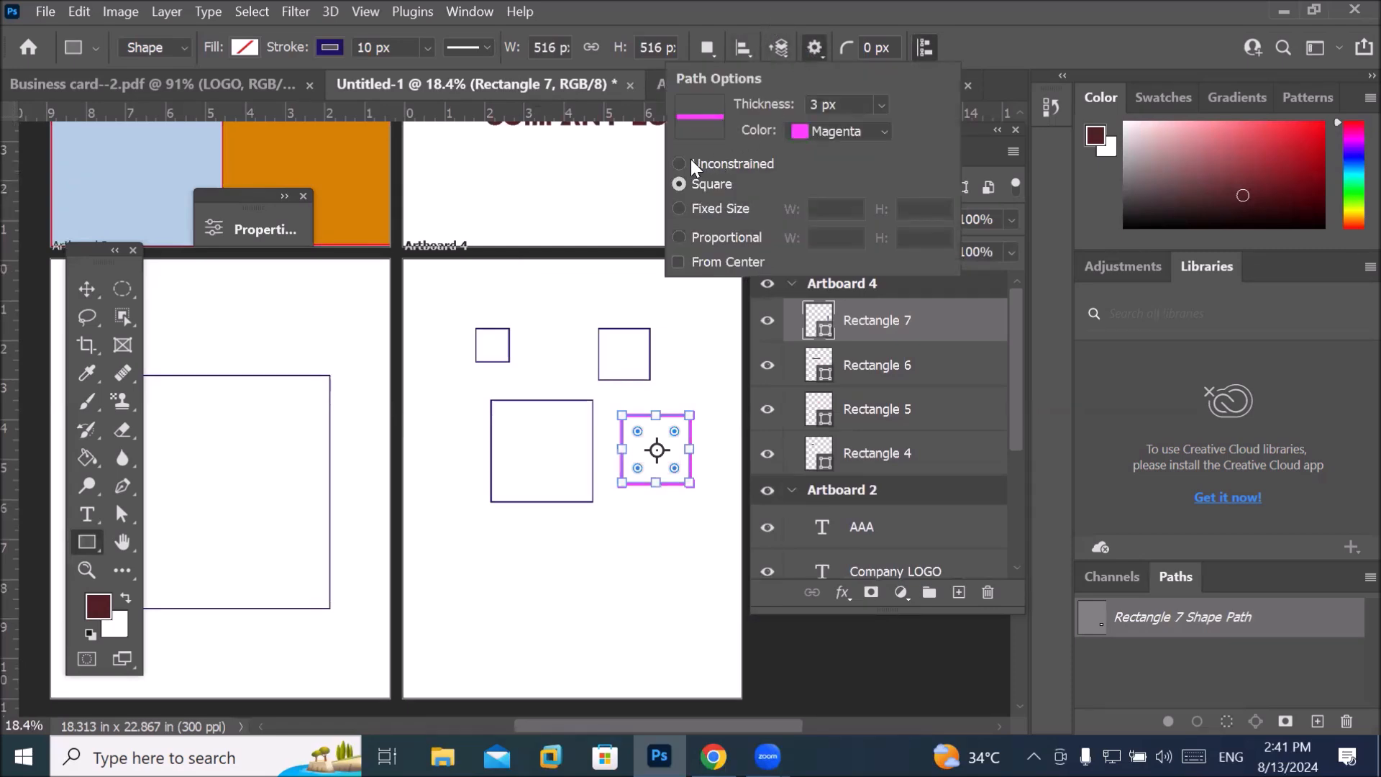
click(711, 163)
click(816, 46)
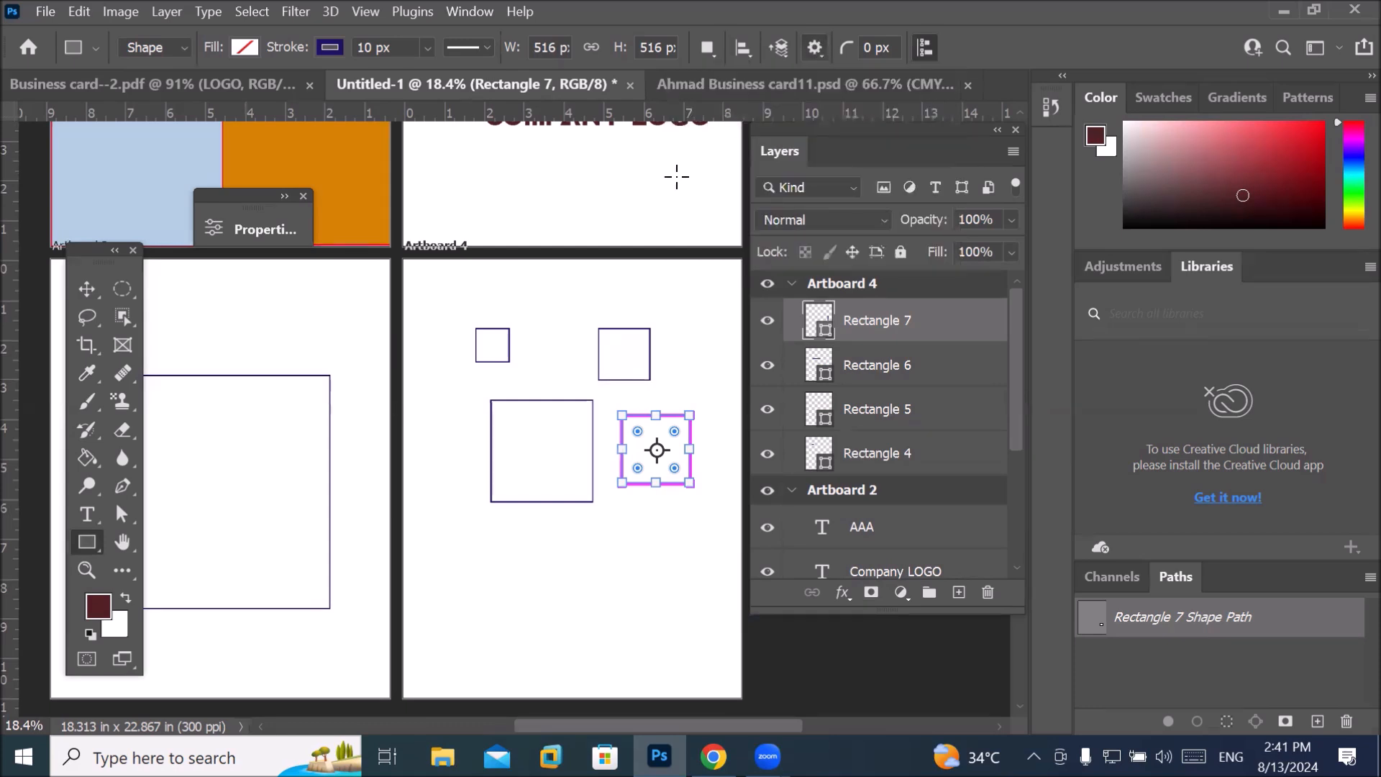
scroll(463, 321, down, 3)
drag(468, 462, 532, 522)
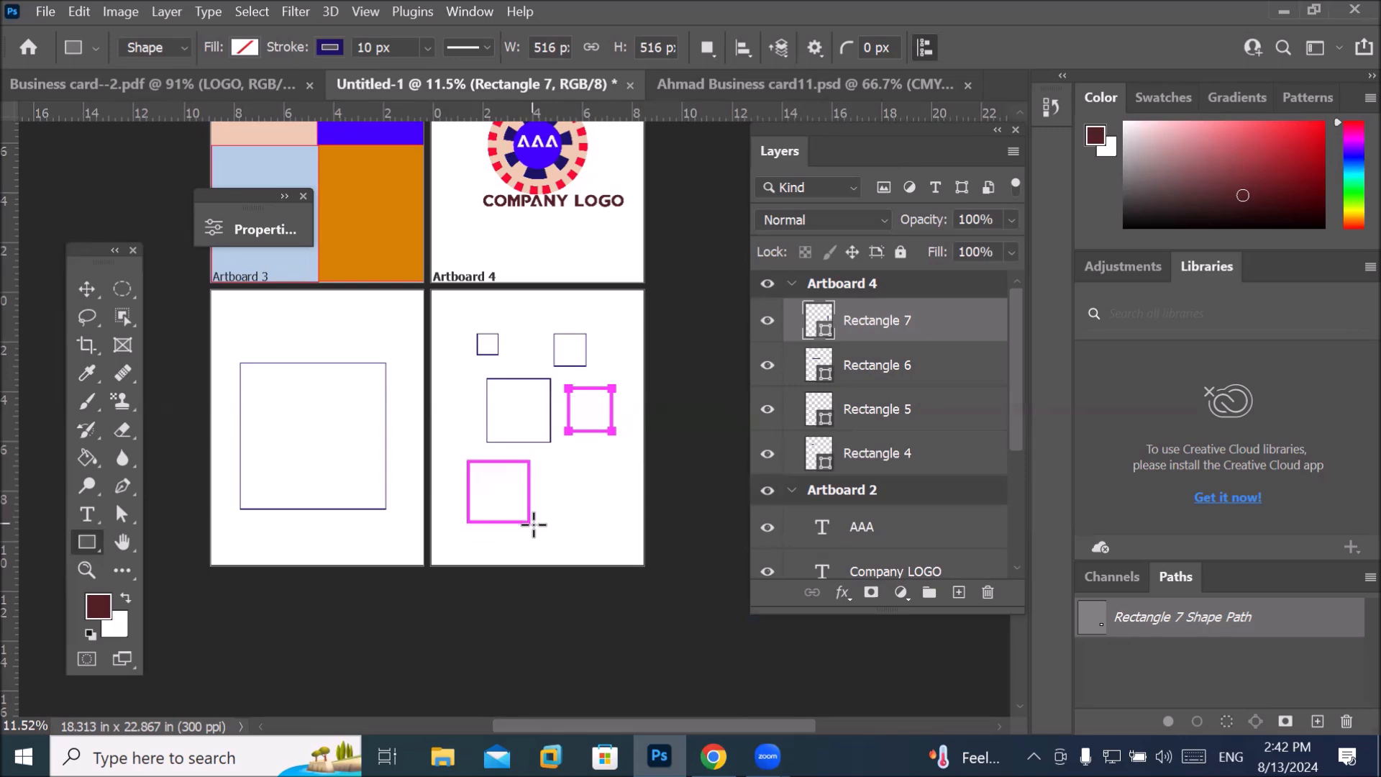
click(547, 218)
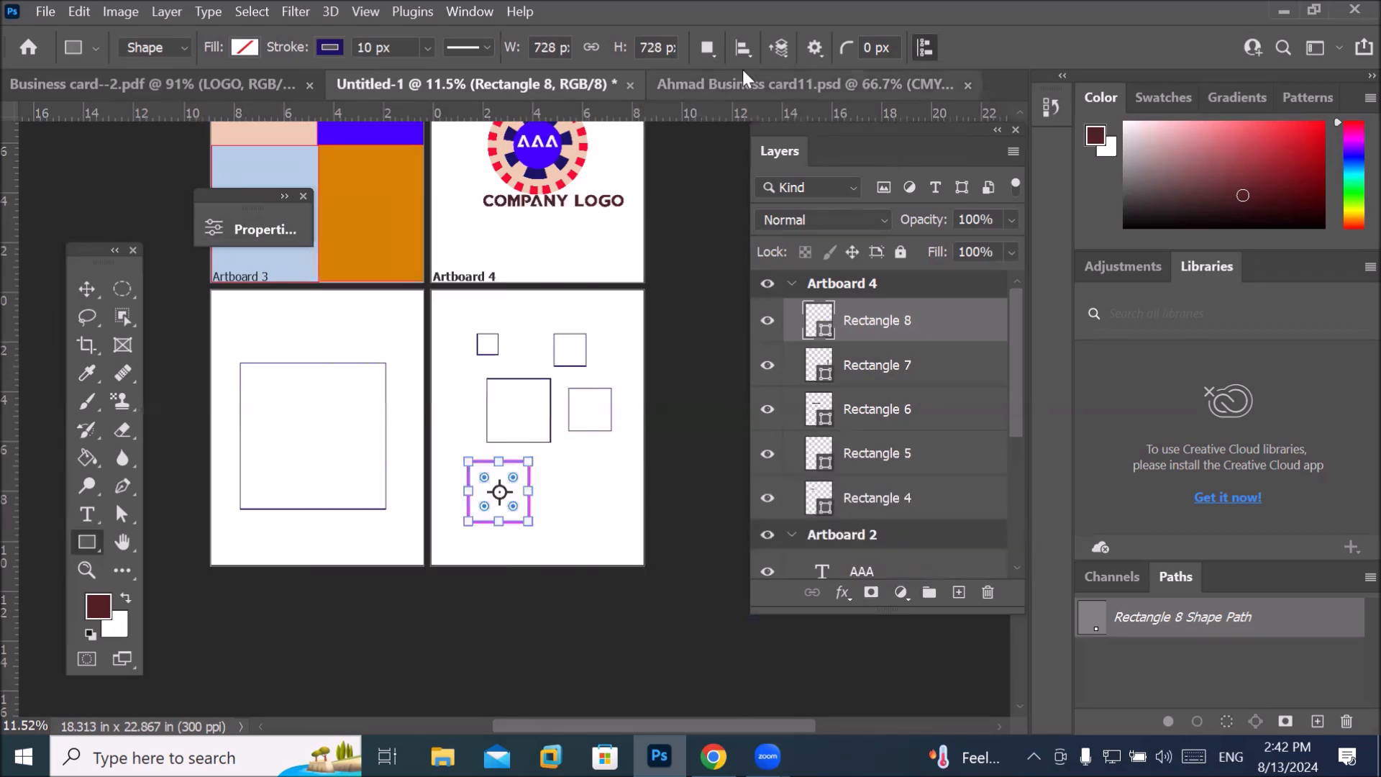
Set the Rectangle tool's constraint to Fixed Size with a width of 1 in and a height of 2 in.
click(815, 49)
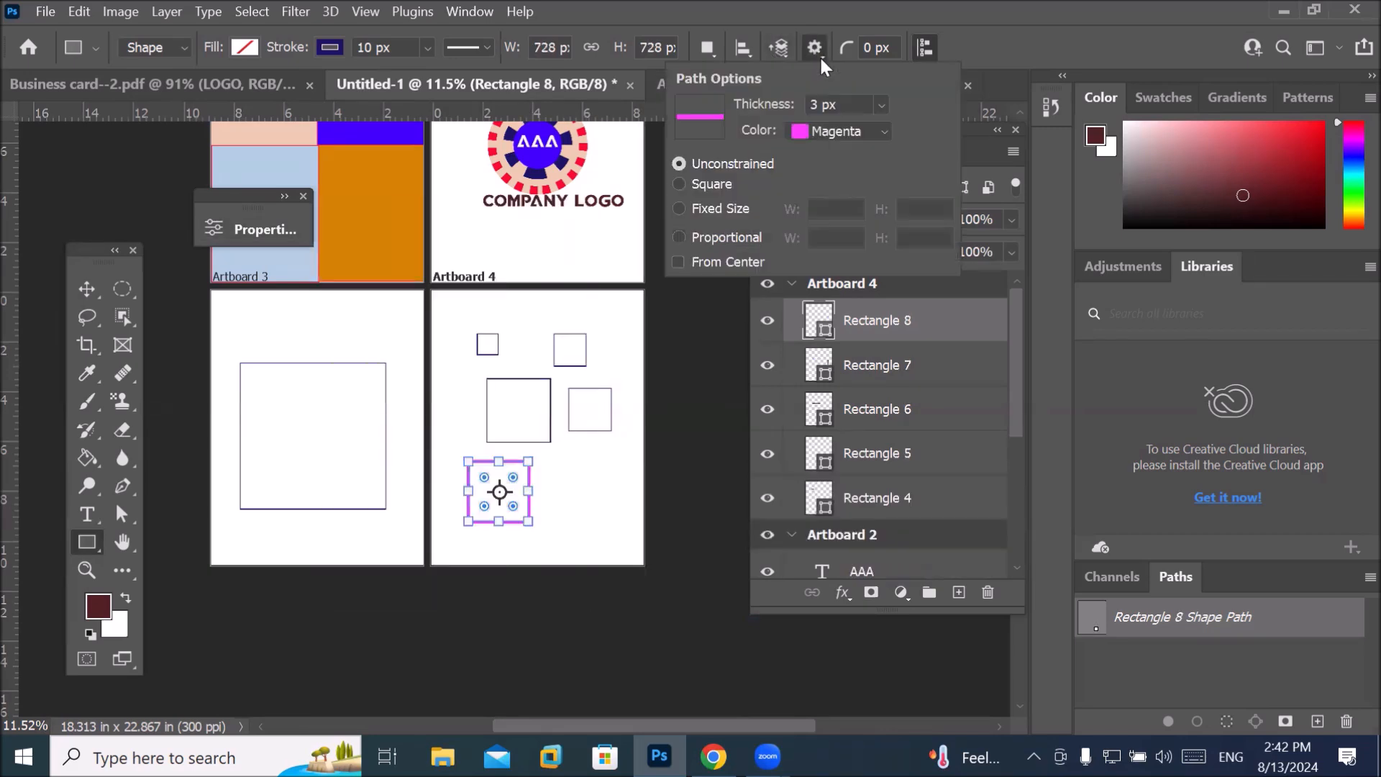
click(700, 186)
click(695, 209)
click(836, 209)
text(1)
key(Tab)
text(1)
key(Return)
click(704, 211)
drag(935, 206, 832, 212)
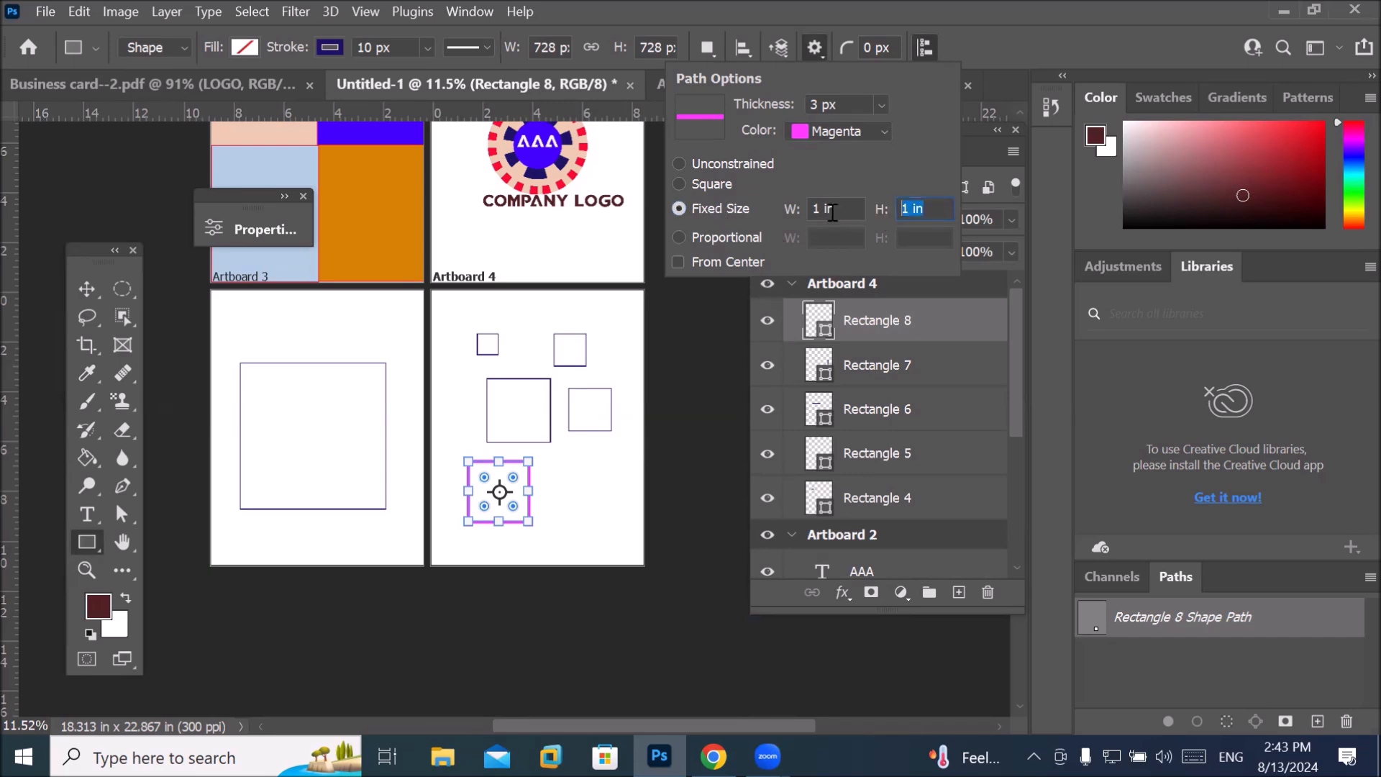
text(2)
key(Return)
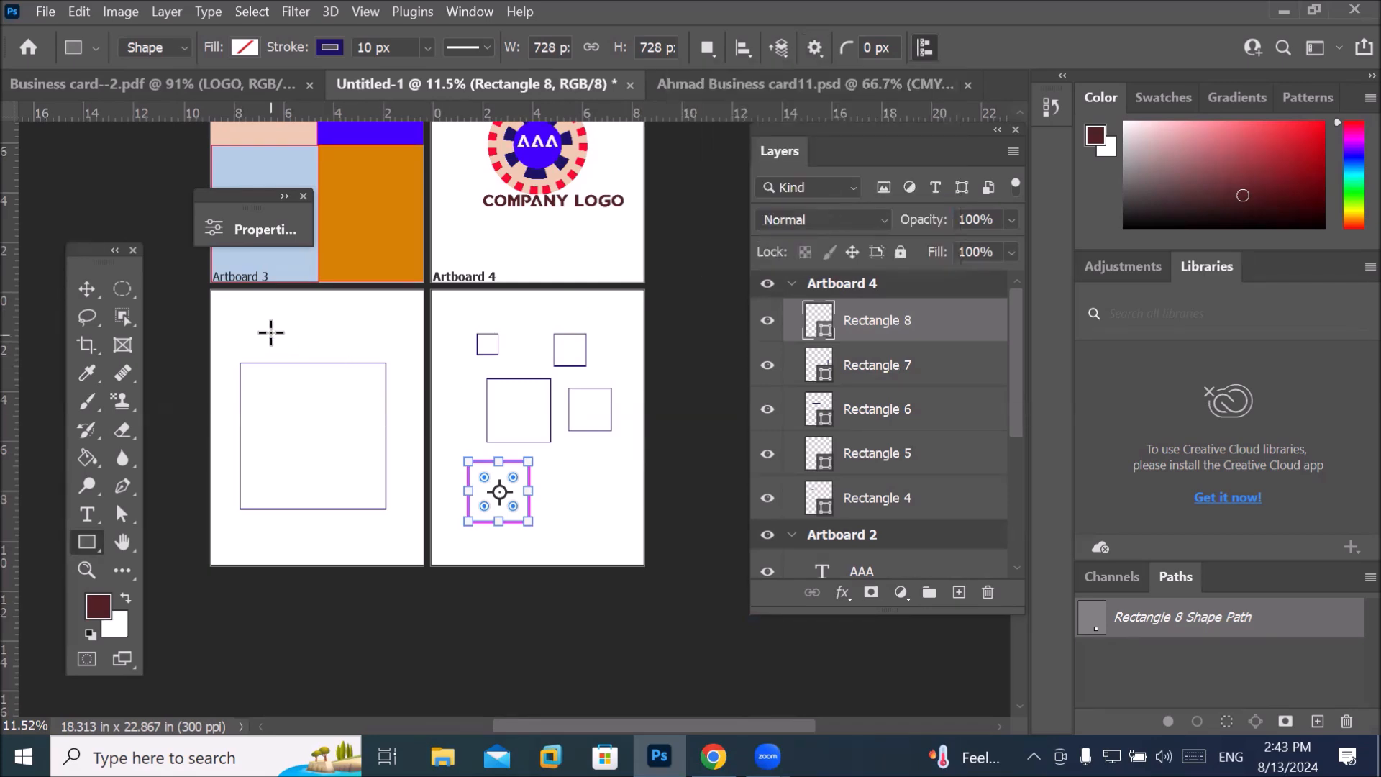
Place three fixed-size 300 × 600 px rectangles, one inside Artboard 3's square and two on Artboard 4.
drag(248, 310, 320, 371)
click(544, 218)
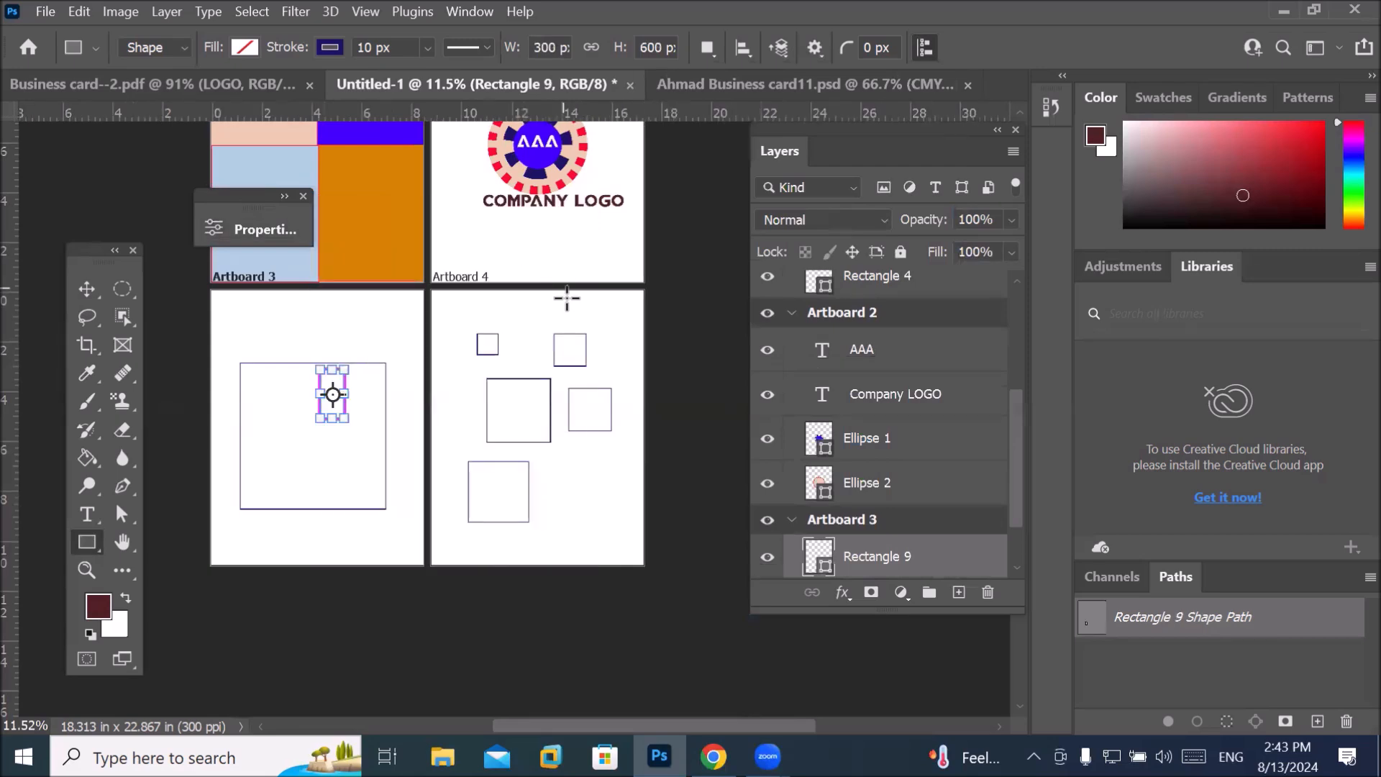
click(586, 306)
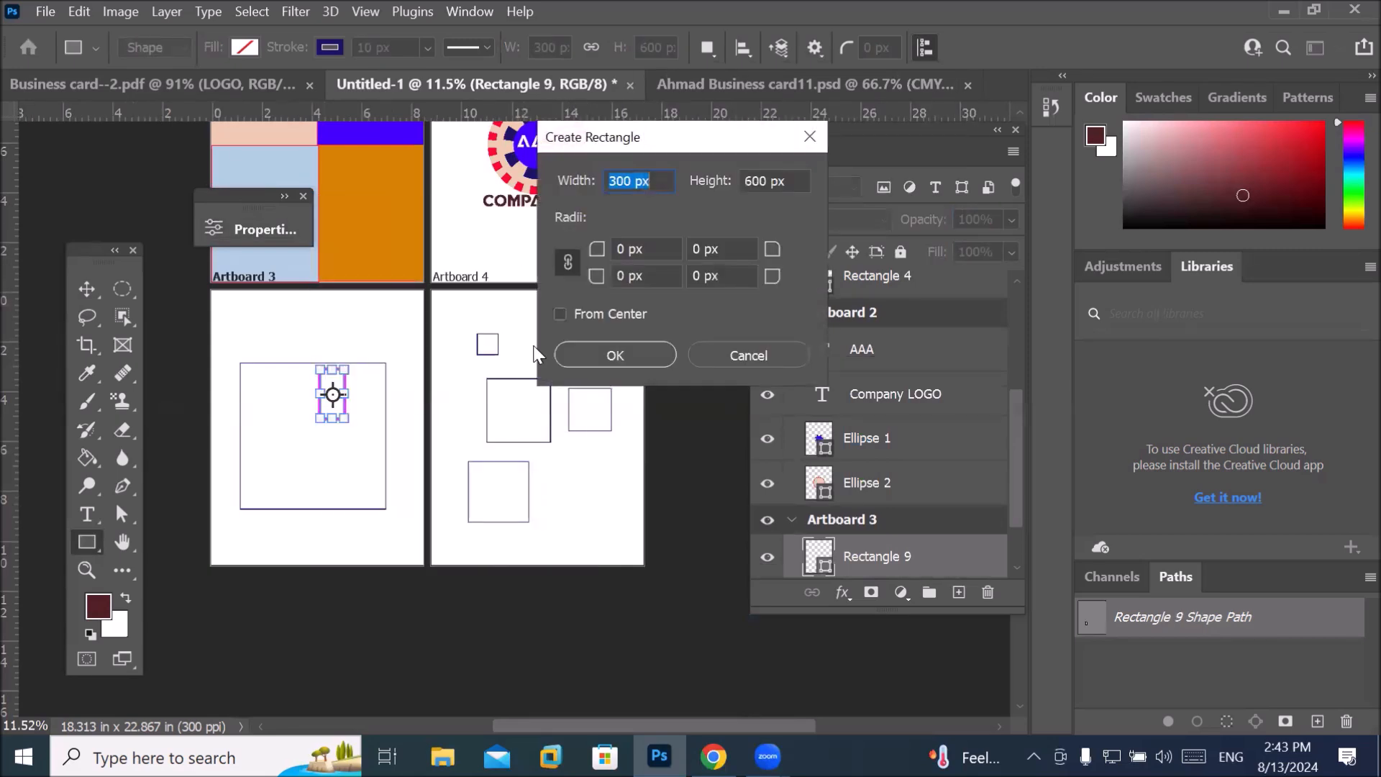
click(617, 352)
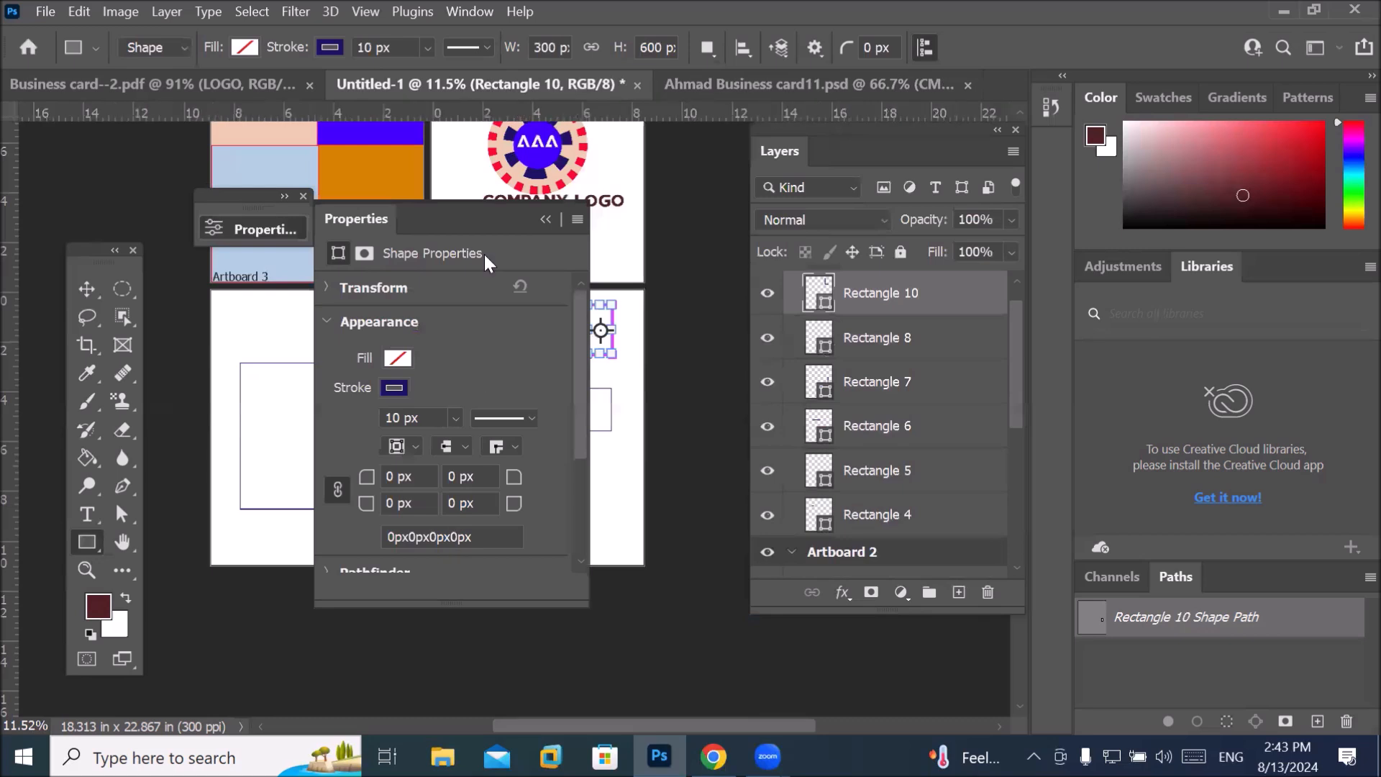
click(545, 218)
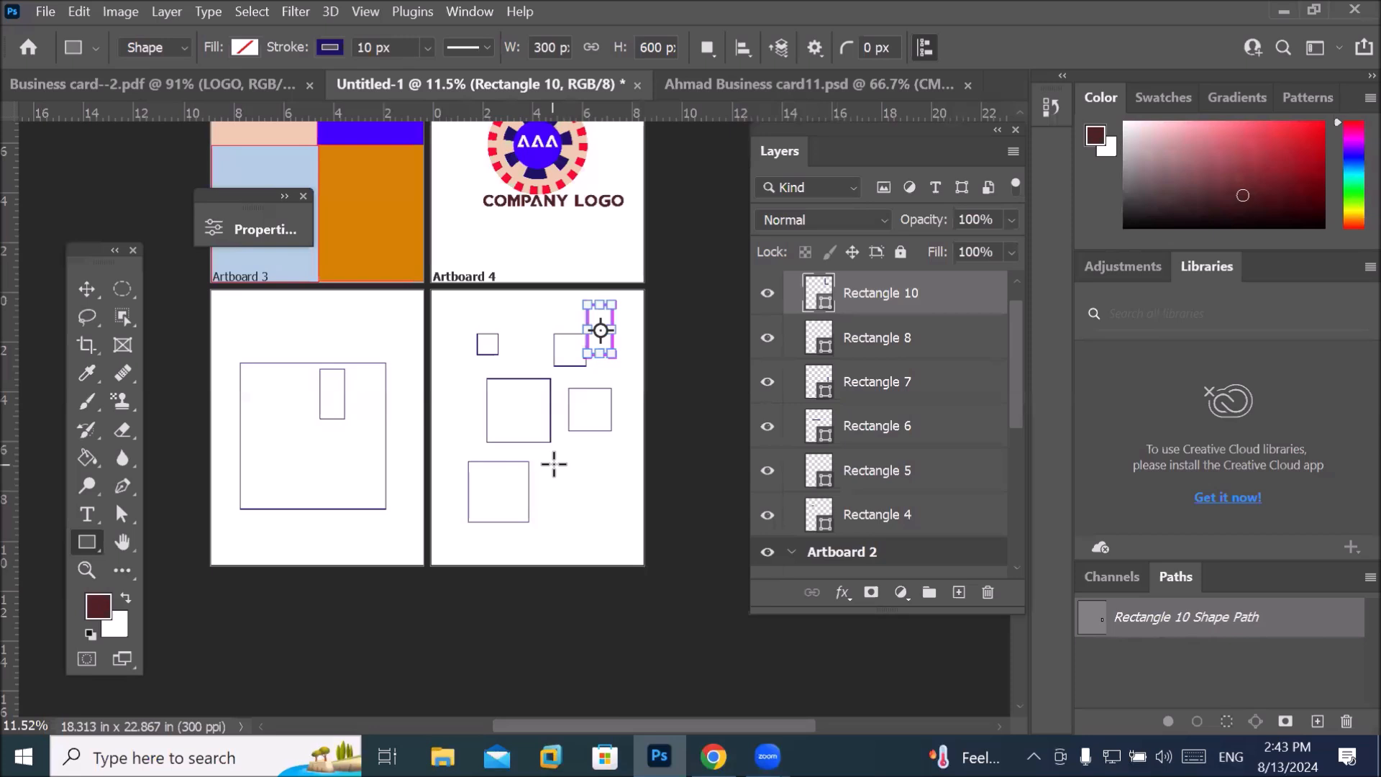
click(550, 464)
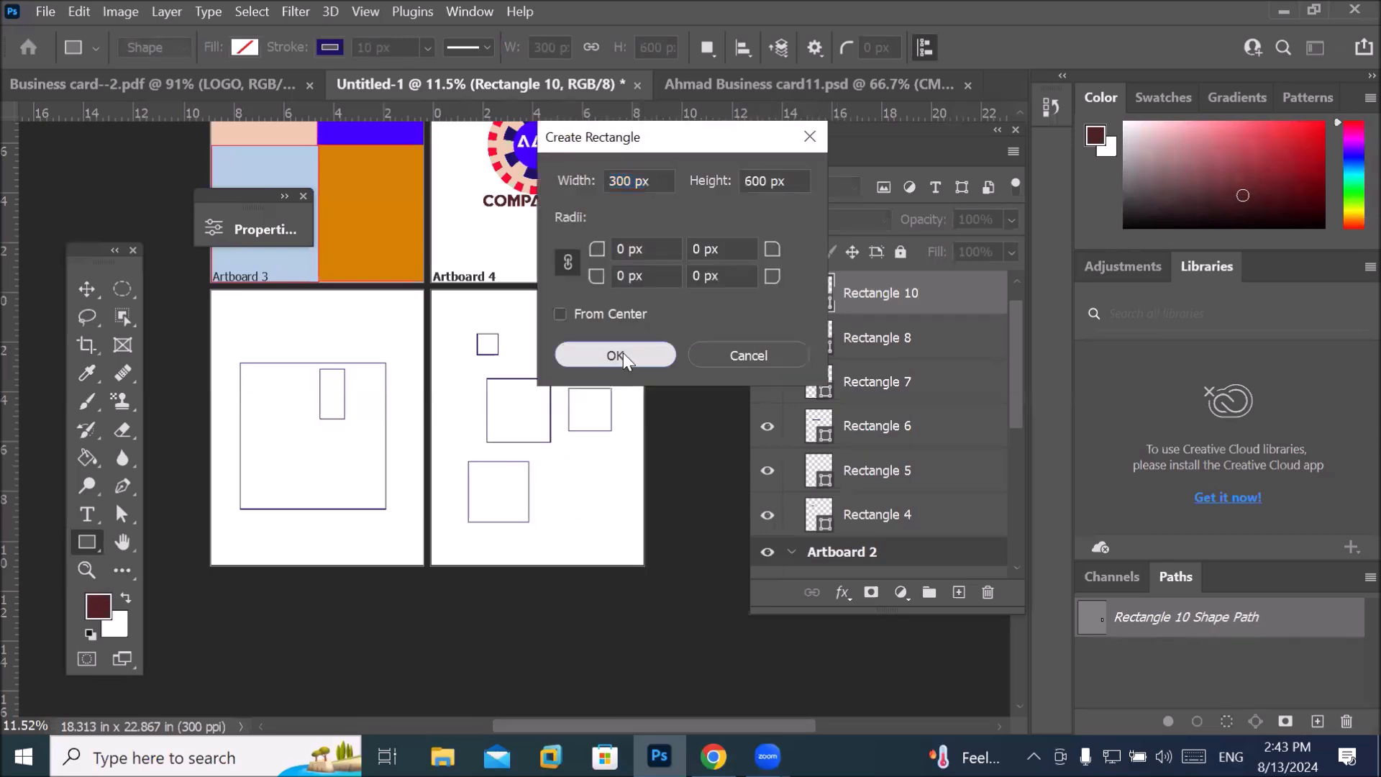
click(624, 350)
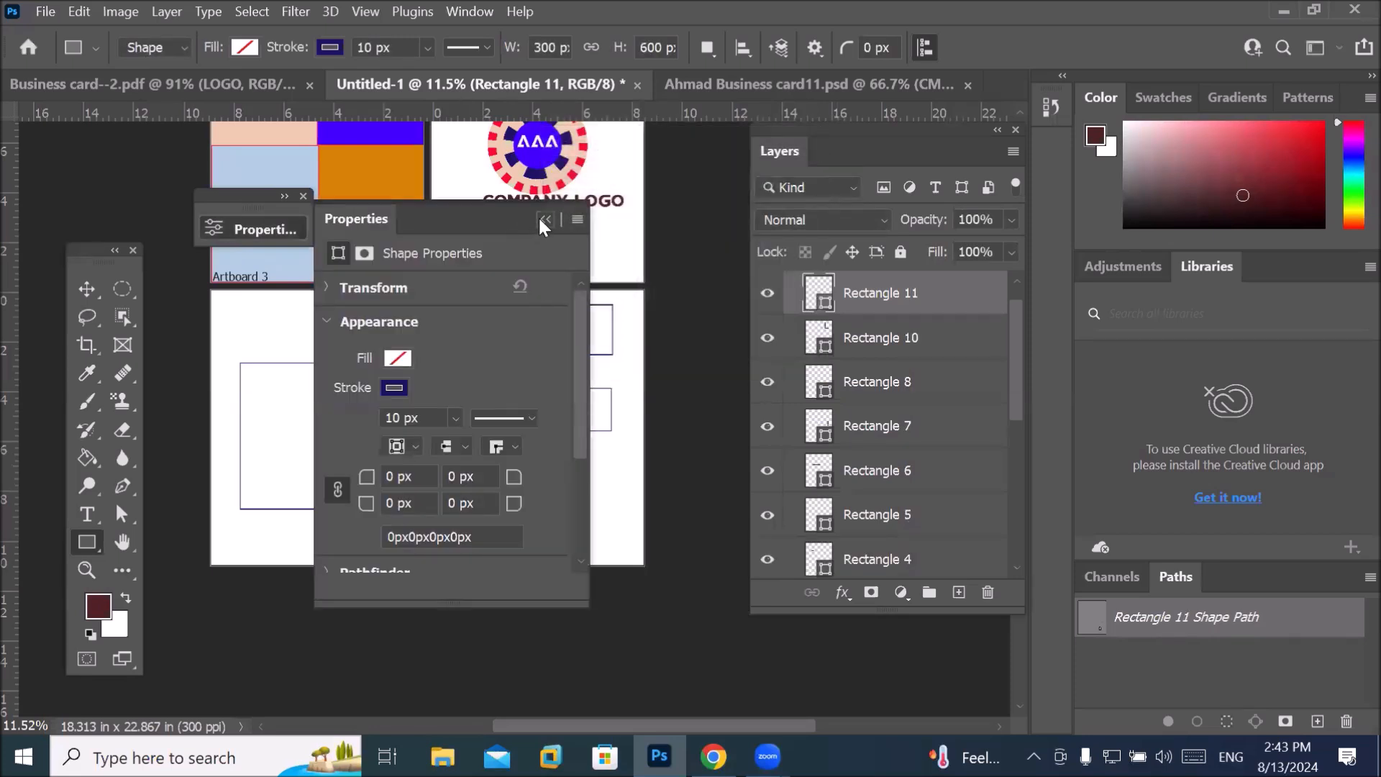
click(545, 219)
Add two more 300 × 600 px rectangles side by side inside the lower half of Artboard 3's square.
scroll(330, 503, up, 3)
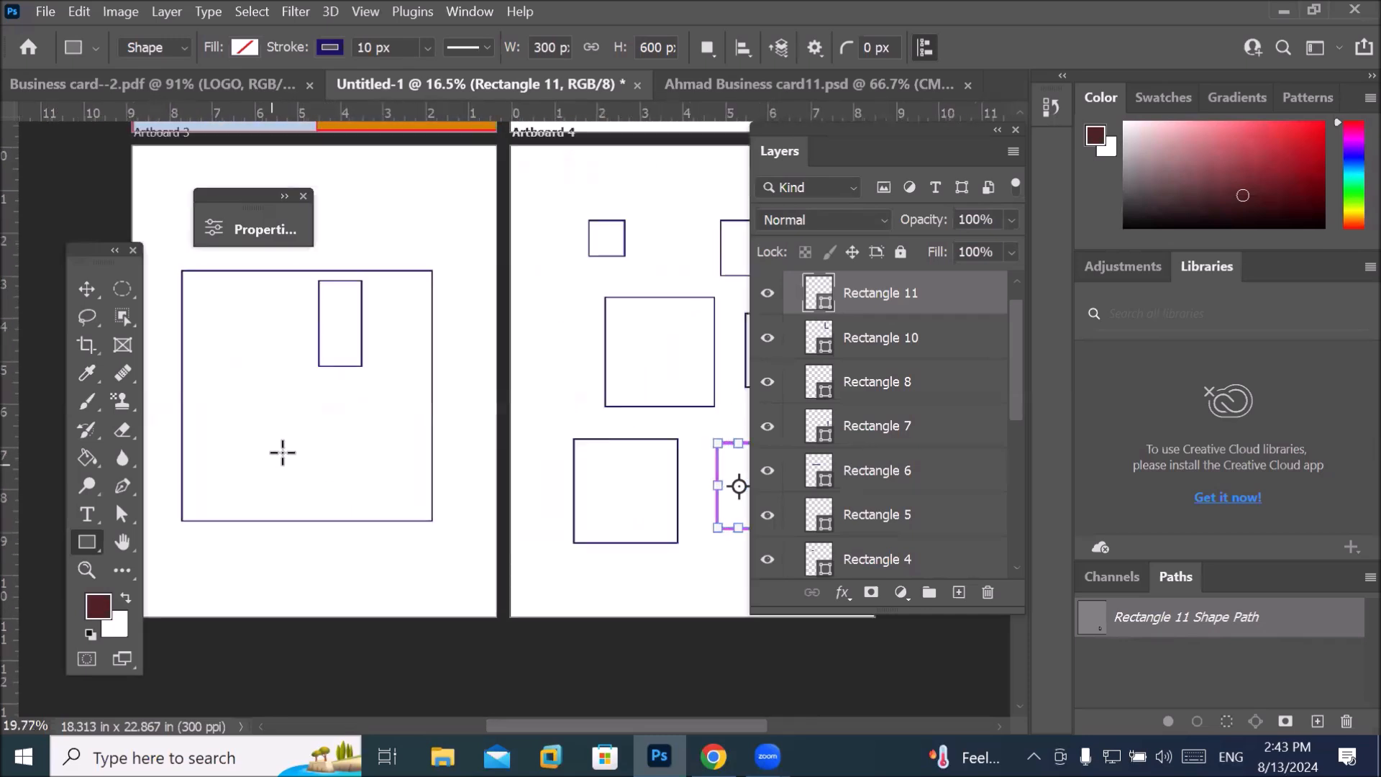
scroll(290, 464, up, 1)
click(219, 365)
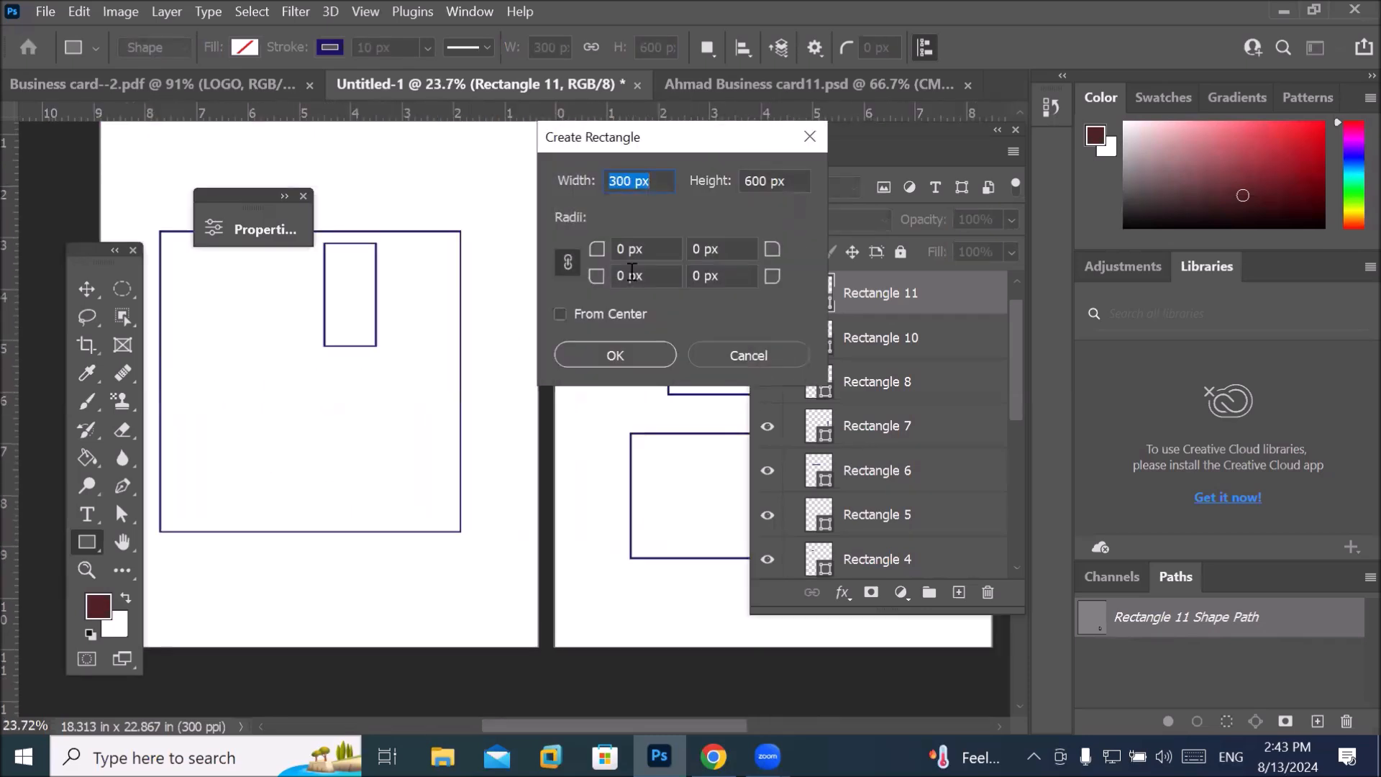
click(635, 354)
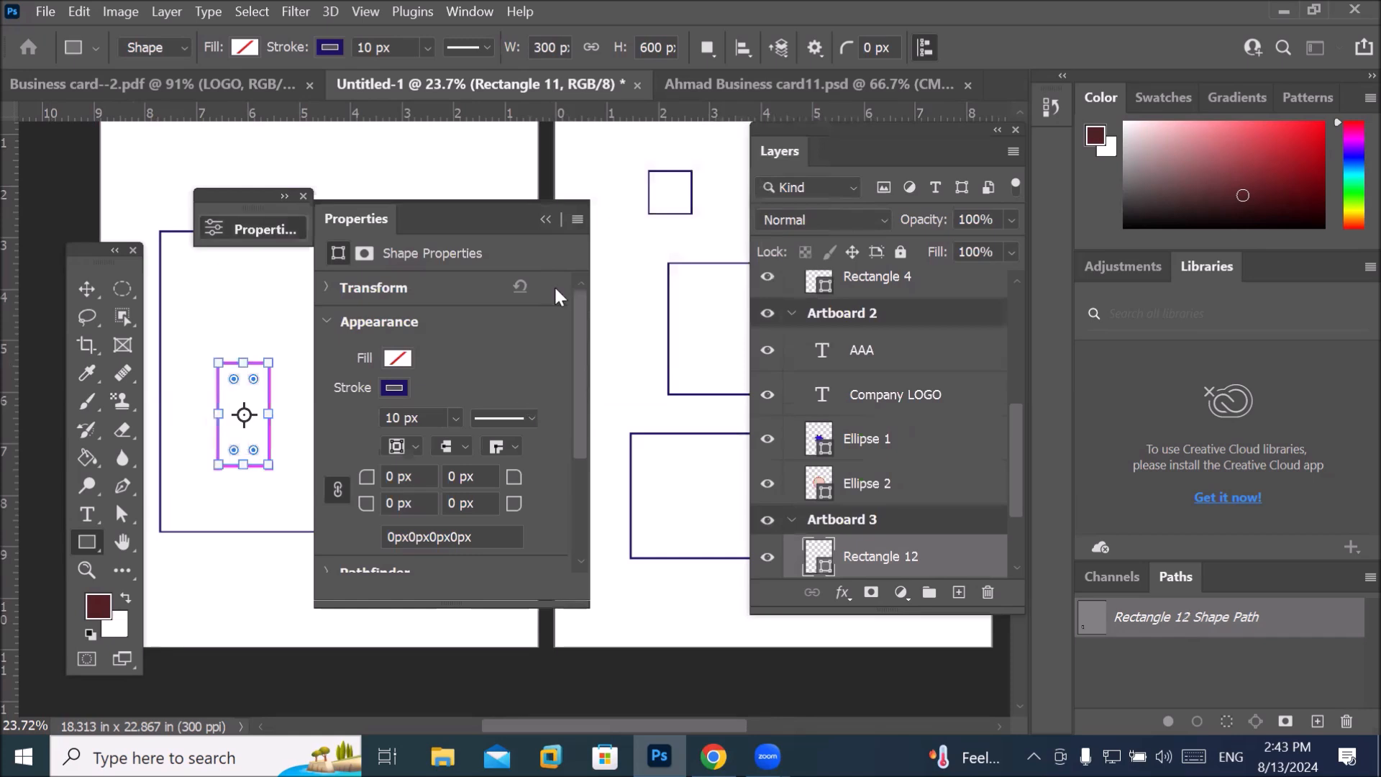
click(542, 218)
click(382, 410)
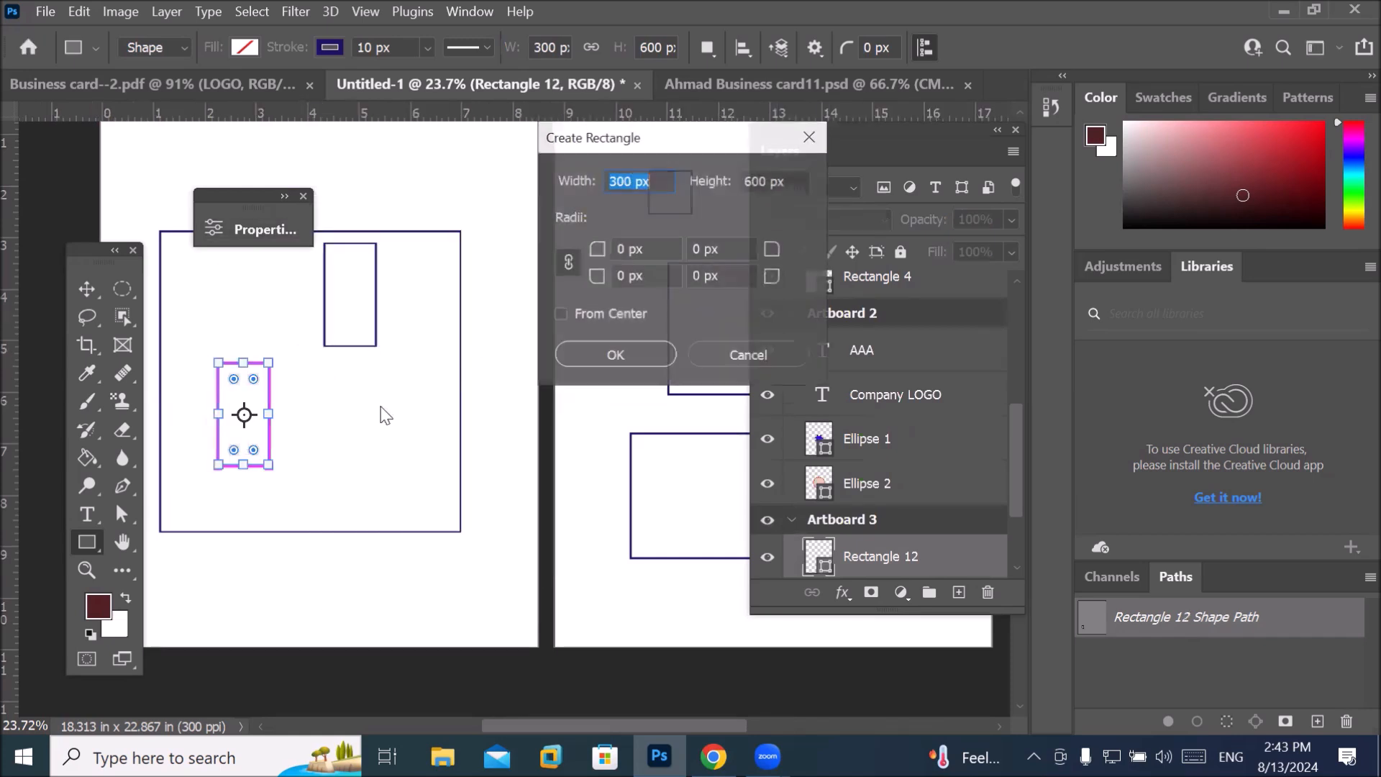
click(649, 357)
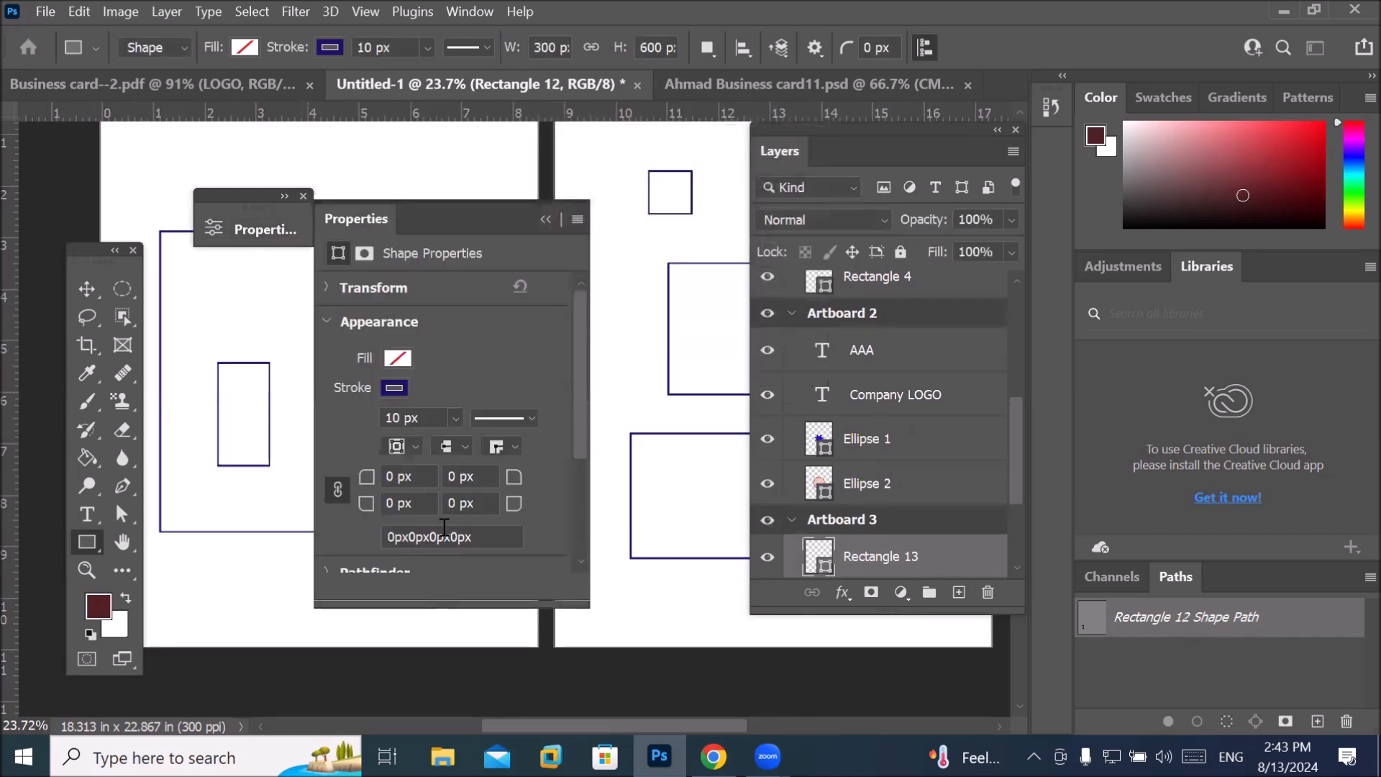
click(545, 221)
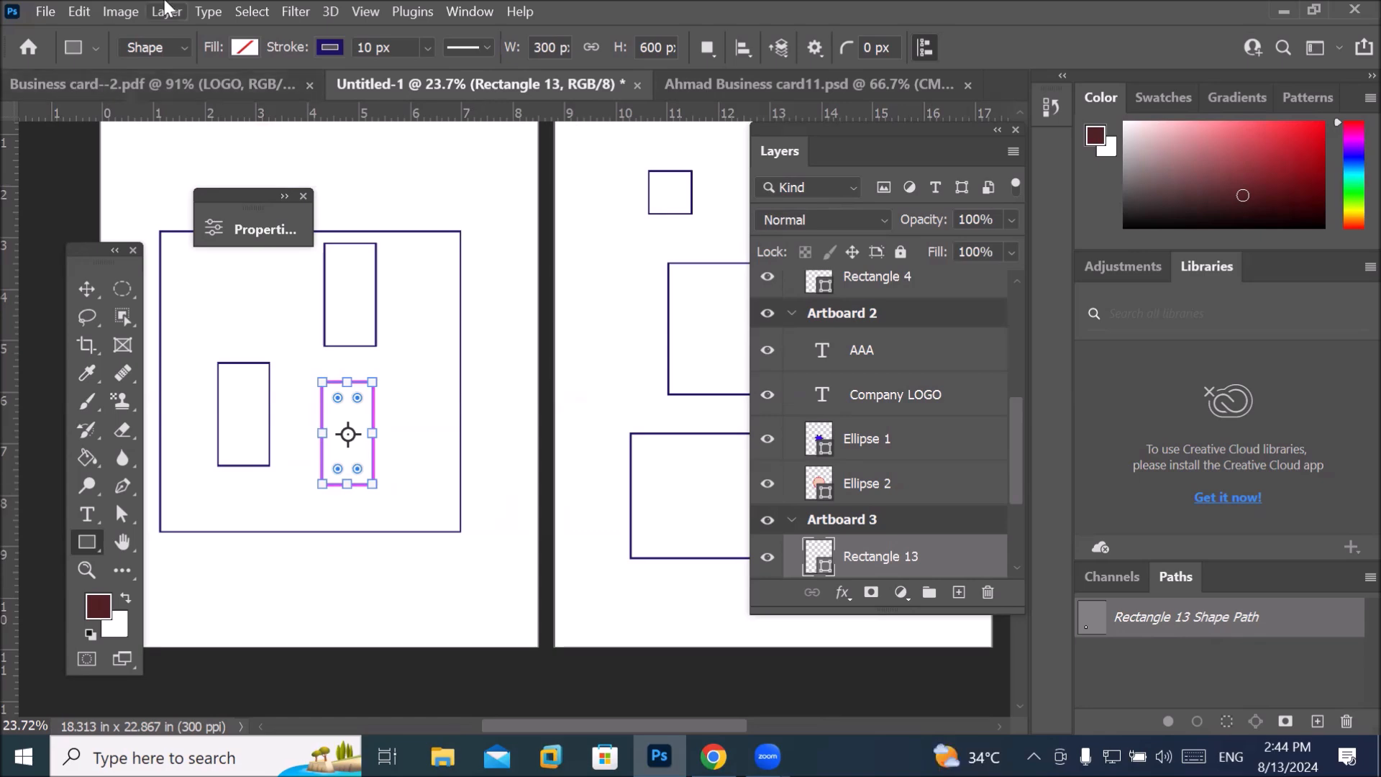
Set the Rectangle tool's constraint to Proportional with a width of 2 and a height of 4.
click(816, 47)
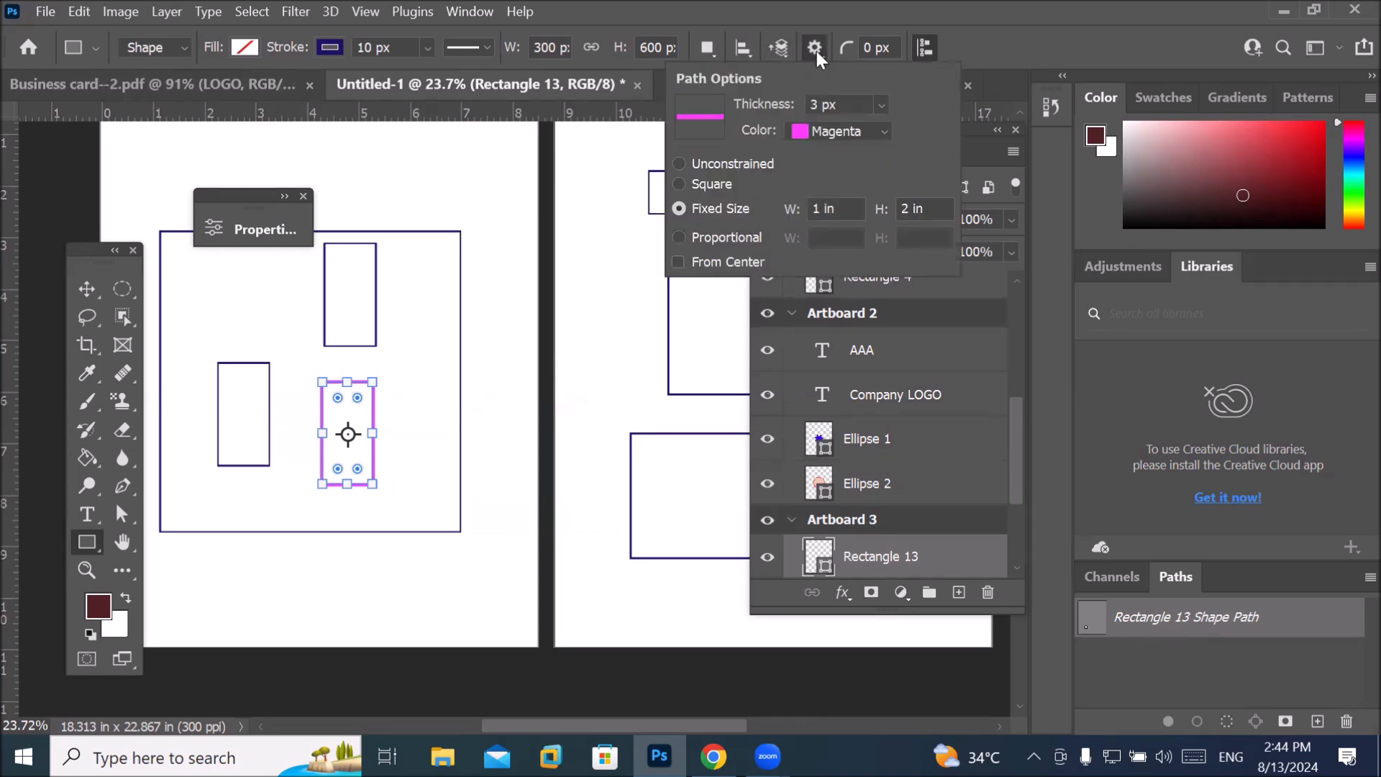
click(734, 164)
click(721, 210)
click(714, 237)
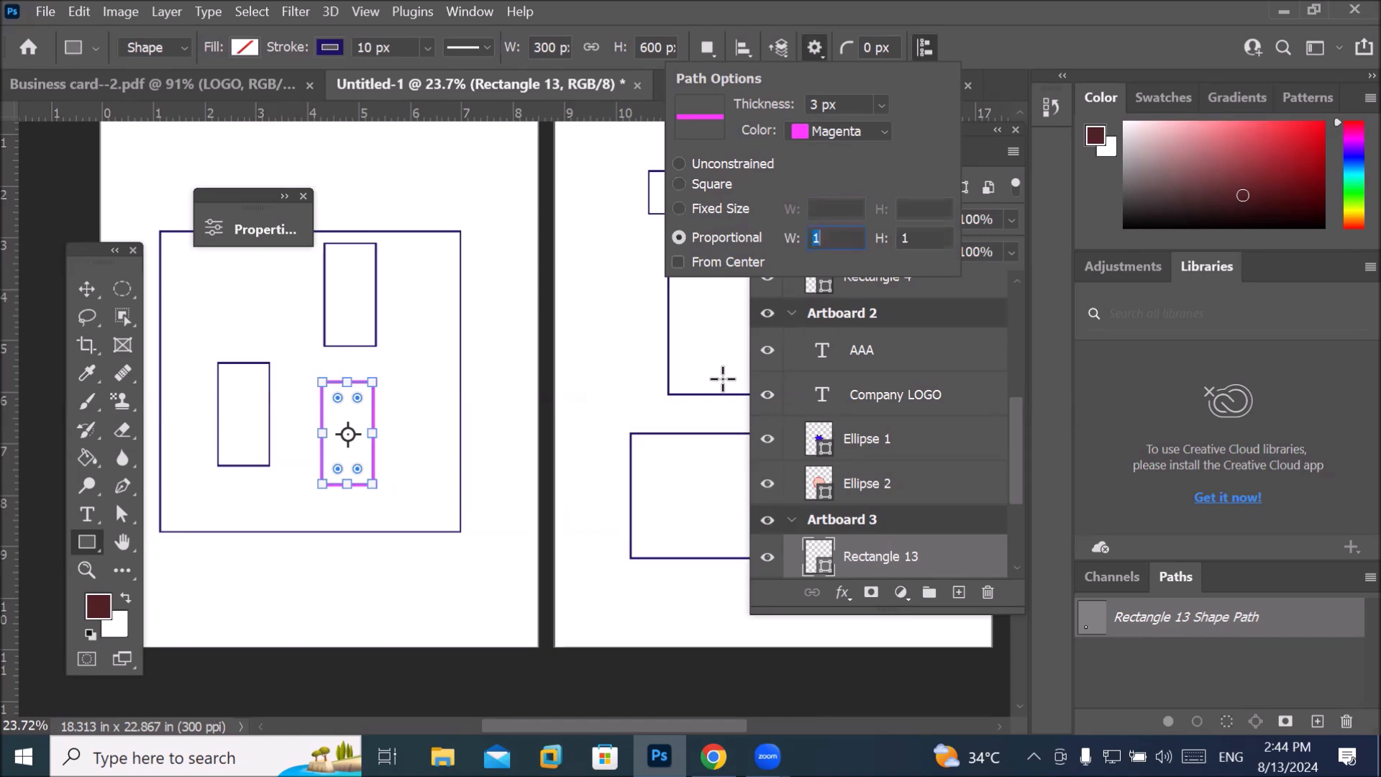
click(833, 236)
drag(832, 236, 751, 238)
text(2)
key(Tab)
text(4)
click(819, 44)
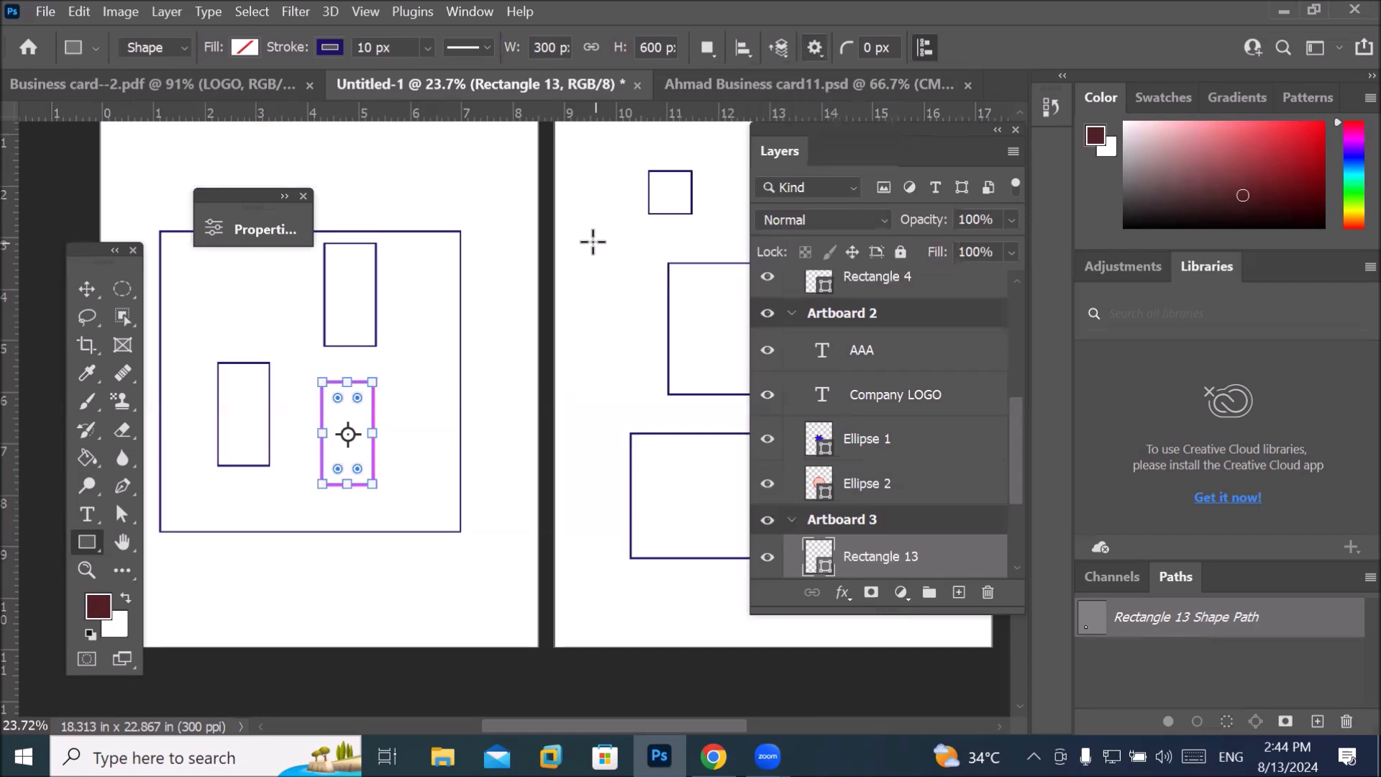
Draw a proportional rectangle about 443 × 885 px in the upper part of Artboard 3, overlapping the square's upper edge.
scroll(595, 240, down, 4)
scroll(561, 250, down, 1)
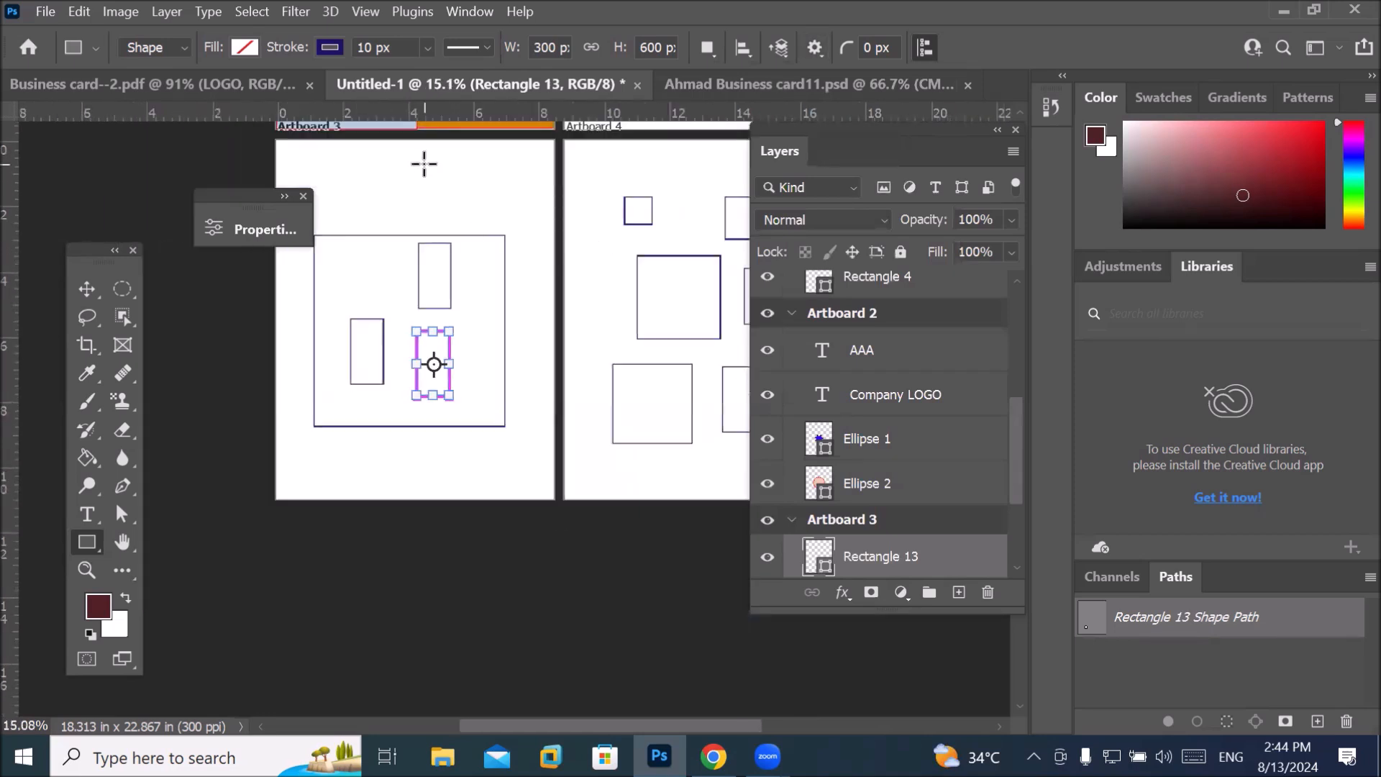
drag(359, 178, 450, 330)
drag(468, 347, 431, 322)
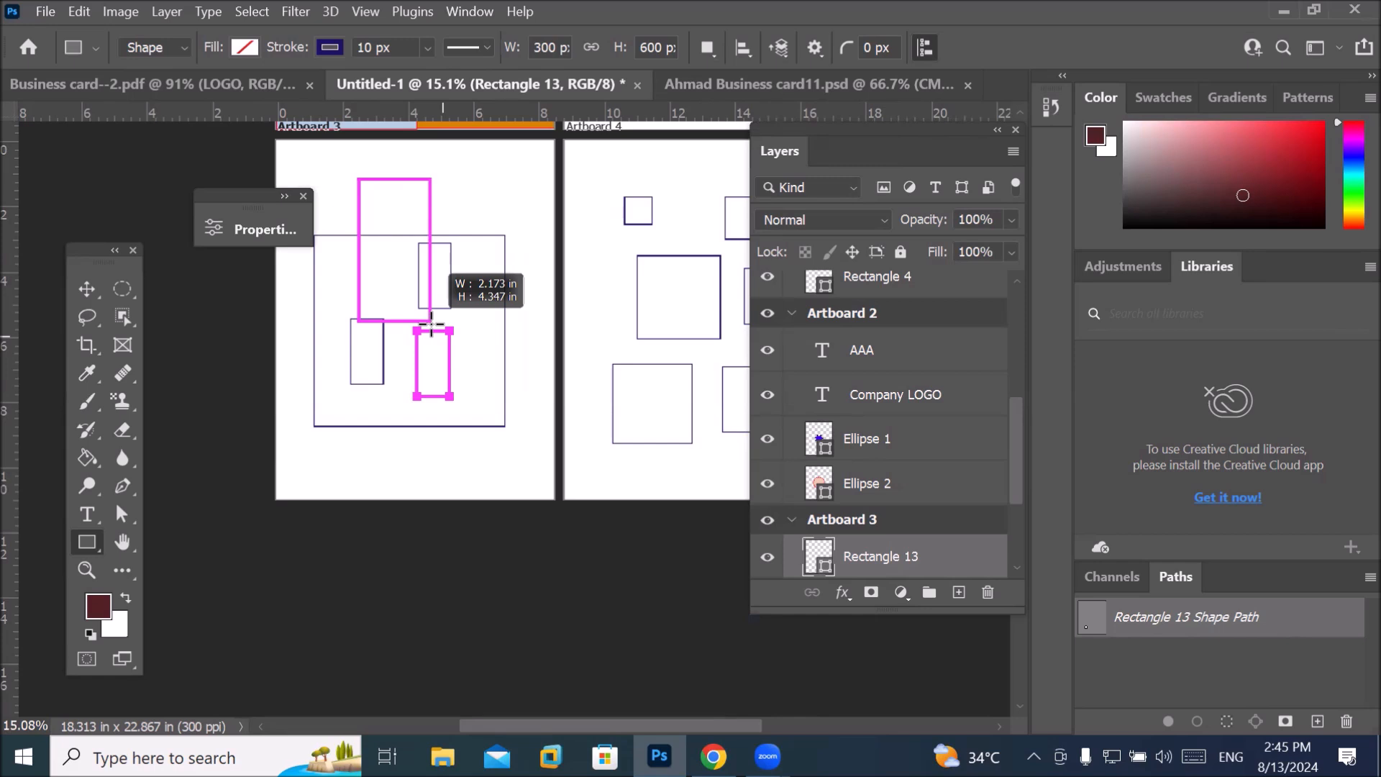
drag(439, 330, 407, 274)
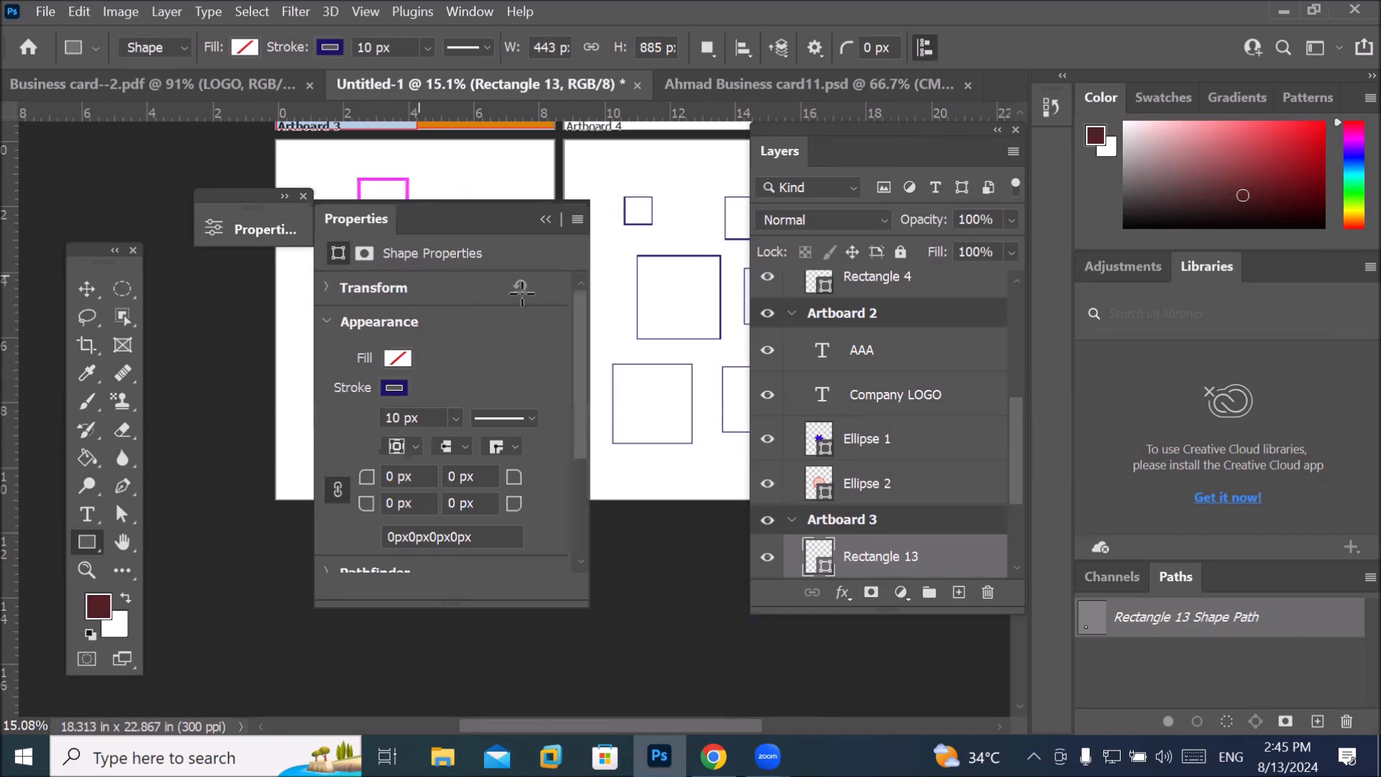
click(543, 220)
Draw three more proportional rectangles on Artboard 3, about 400 × 800 px, 456 × 912 px and 564 × 1127 px.
drag(449, 195, 493, 360)
click(547, 219)
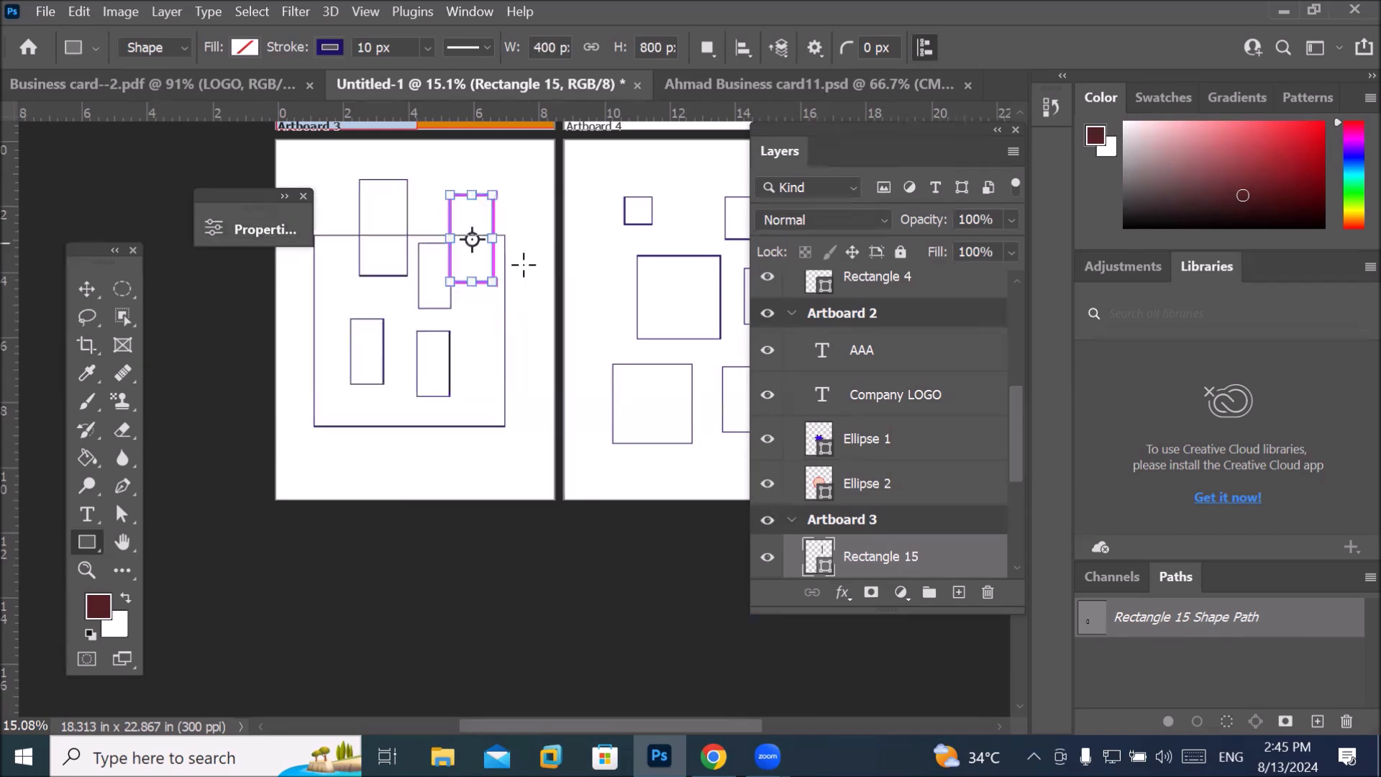
drag(477, 319, 528, 422)
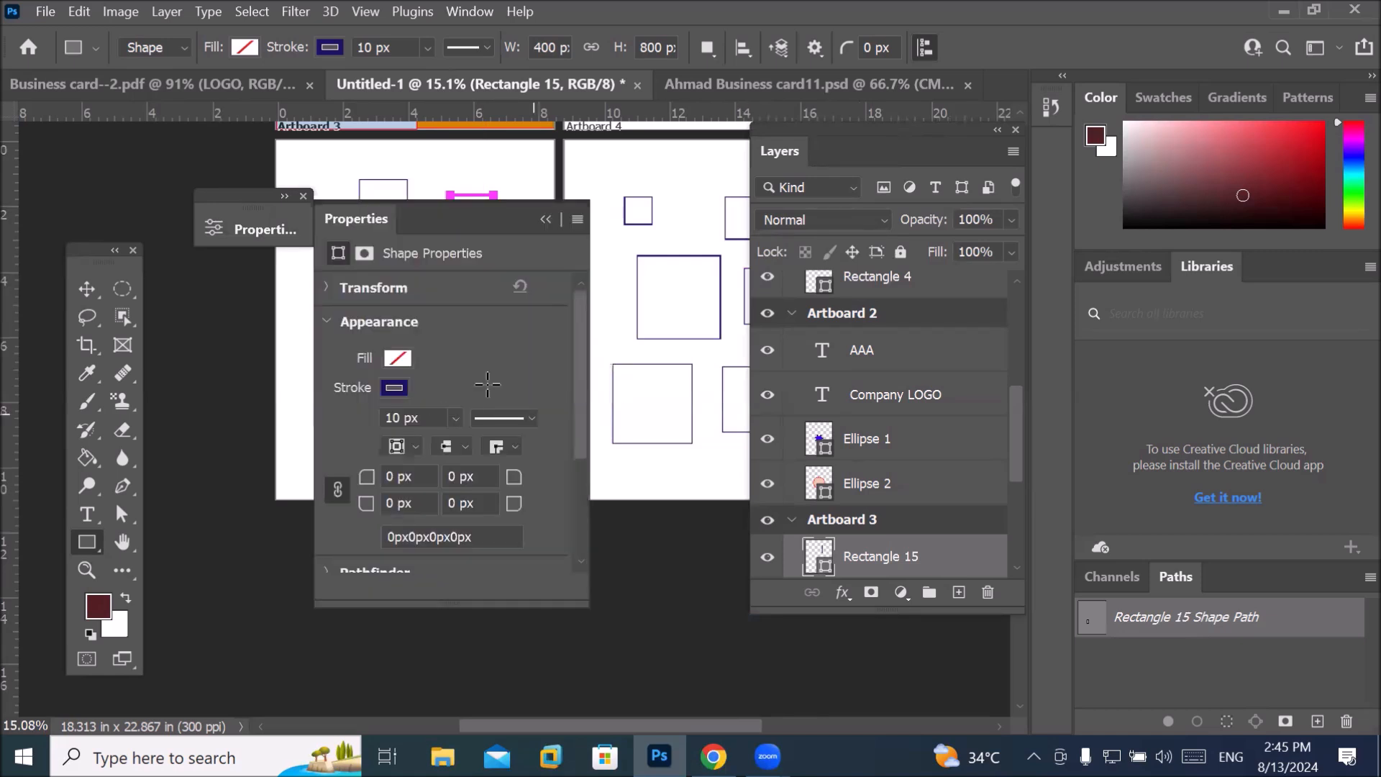
click(545, 220)
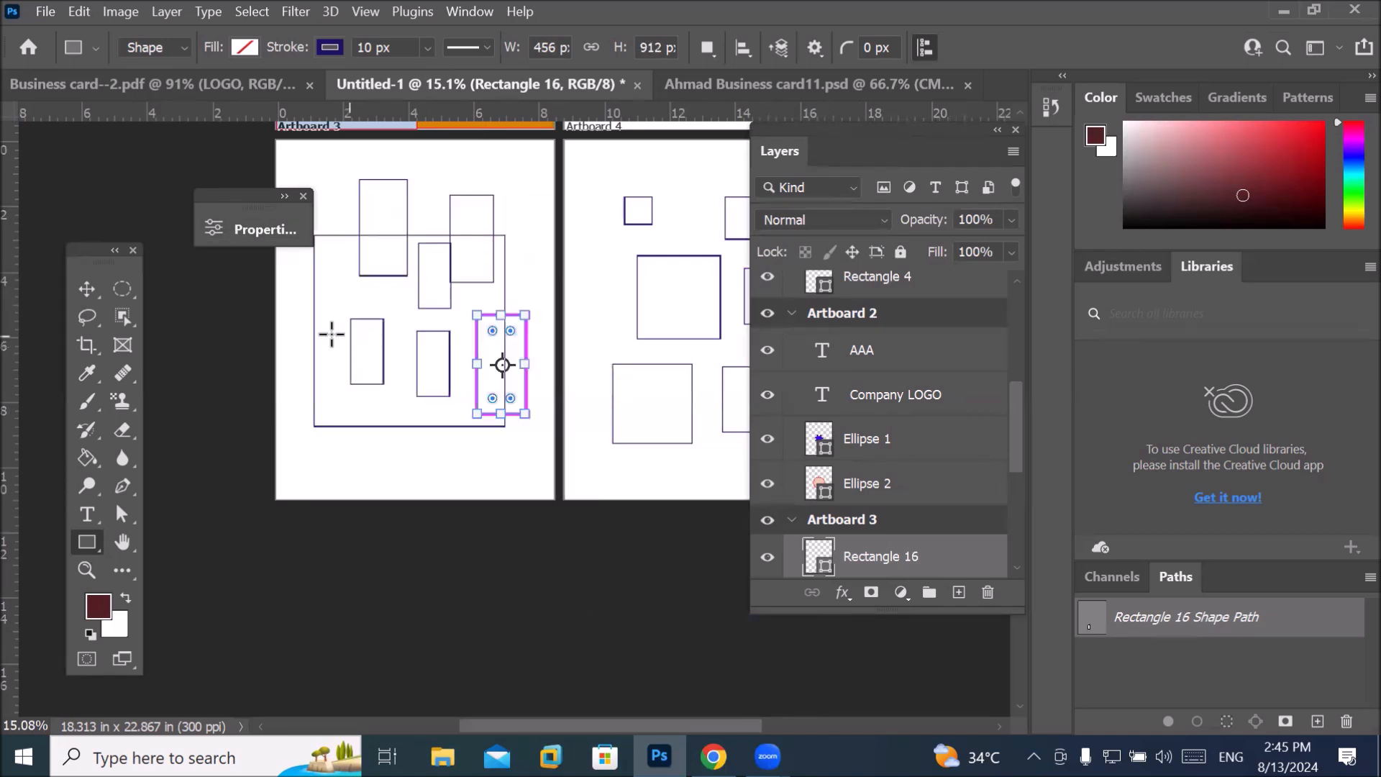
drag(295, 321, 386, 442)
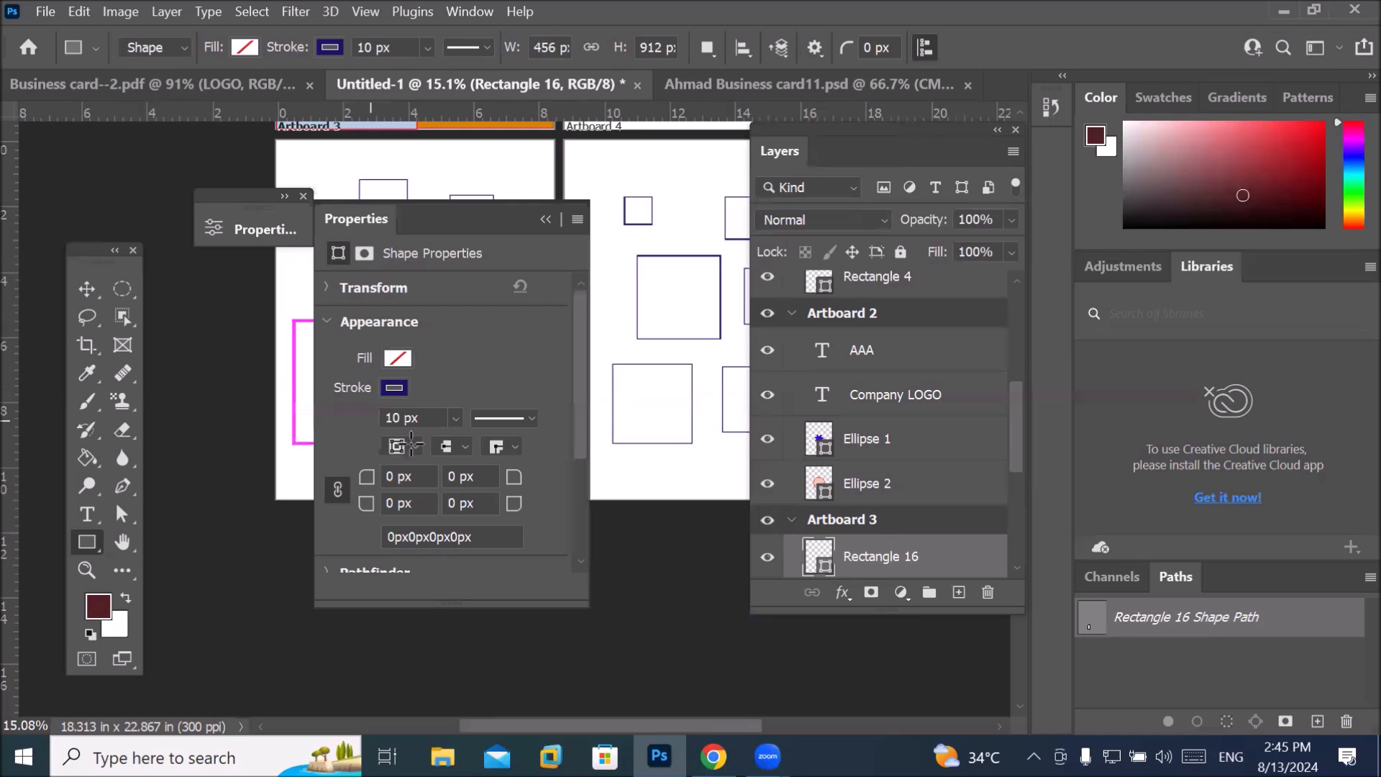
click(546, 220)
Draw four further proportional rectangles around Artboard 3, the last about 302 × 604 px near its upper corner.
drag(412, 155, 523, 267)
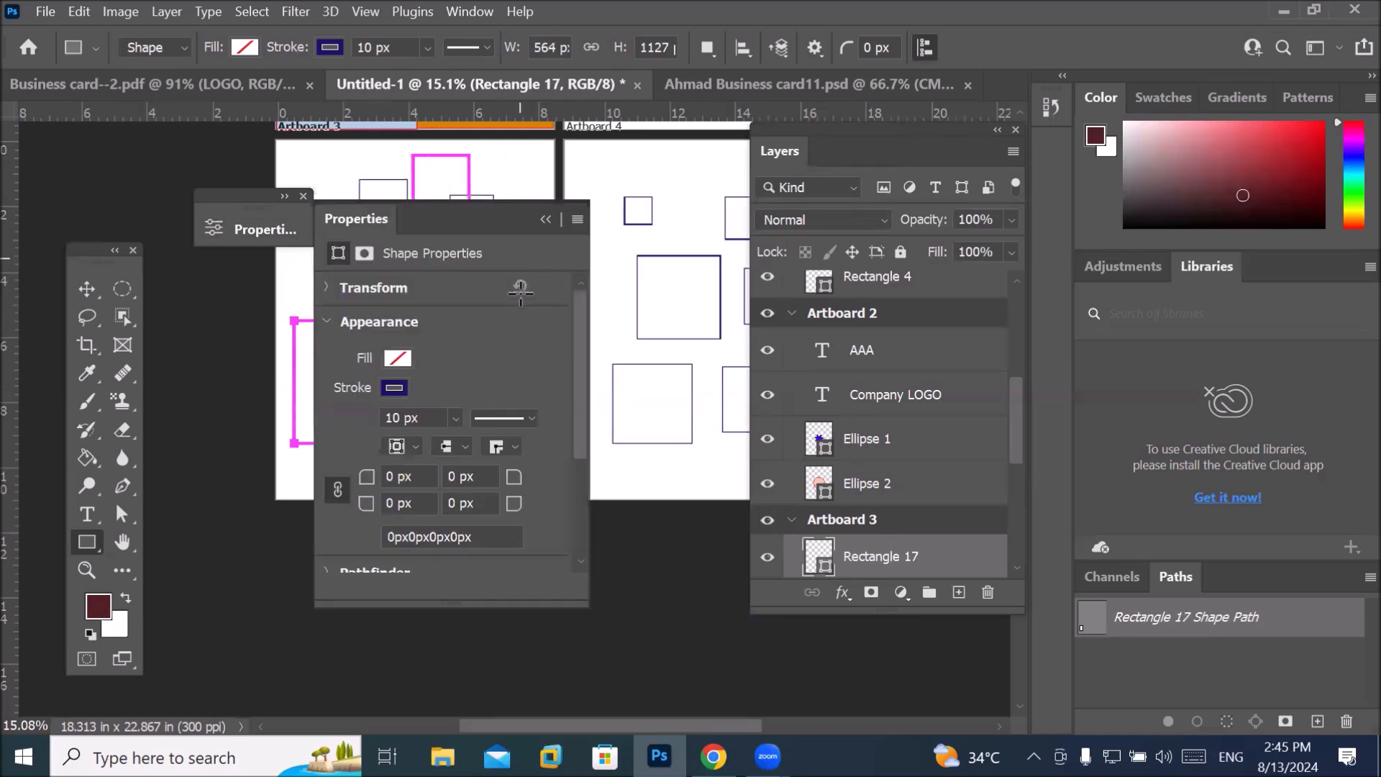
click(541, 219)
drag(329, 158, 374, 249)
click(546, 220)
drag(540, 289, 568, 344)
click(545, 219)
drag(496, 161, 528, 229)
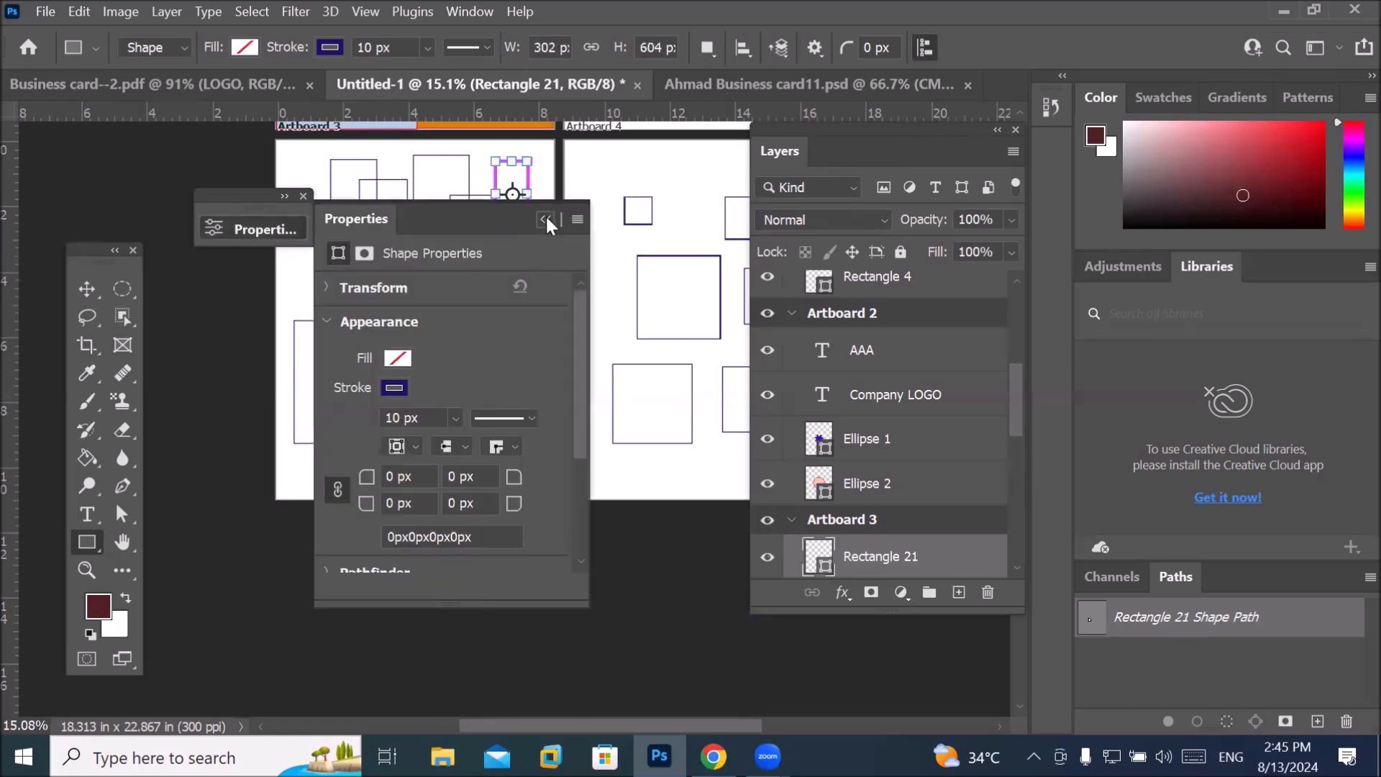
click(545, 218)
Move the collapsed Properties panel clear of Artboard 3 and inspect the drawn rectangles' outlines up close.
drag(236, 200, 149, 161)
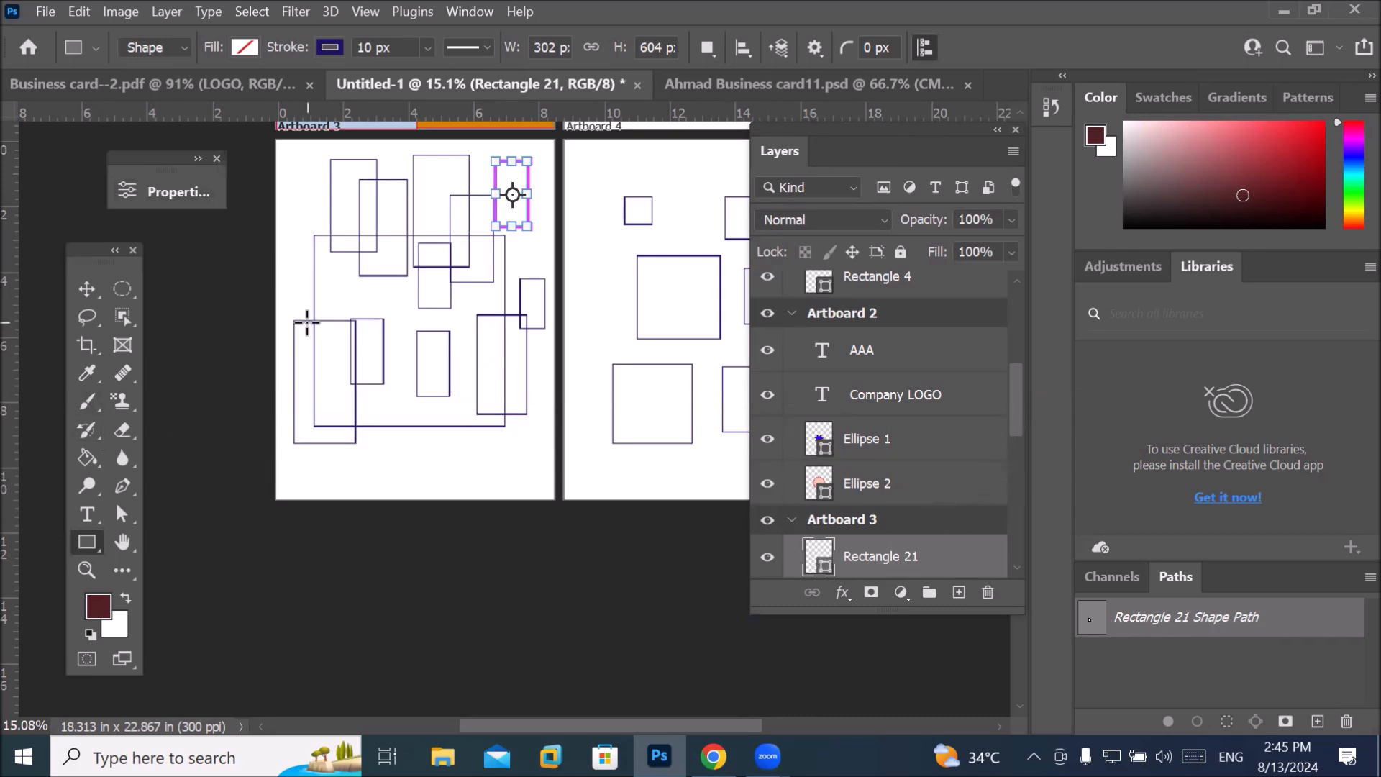
scroll(388, 284, up, 3)
scroll(515, 388, up, 8)
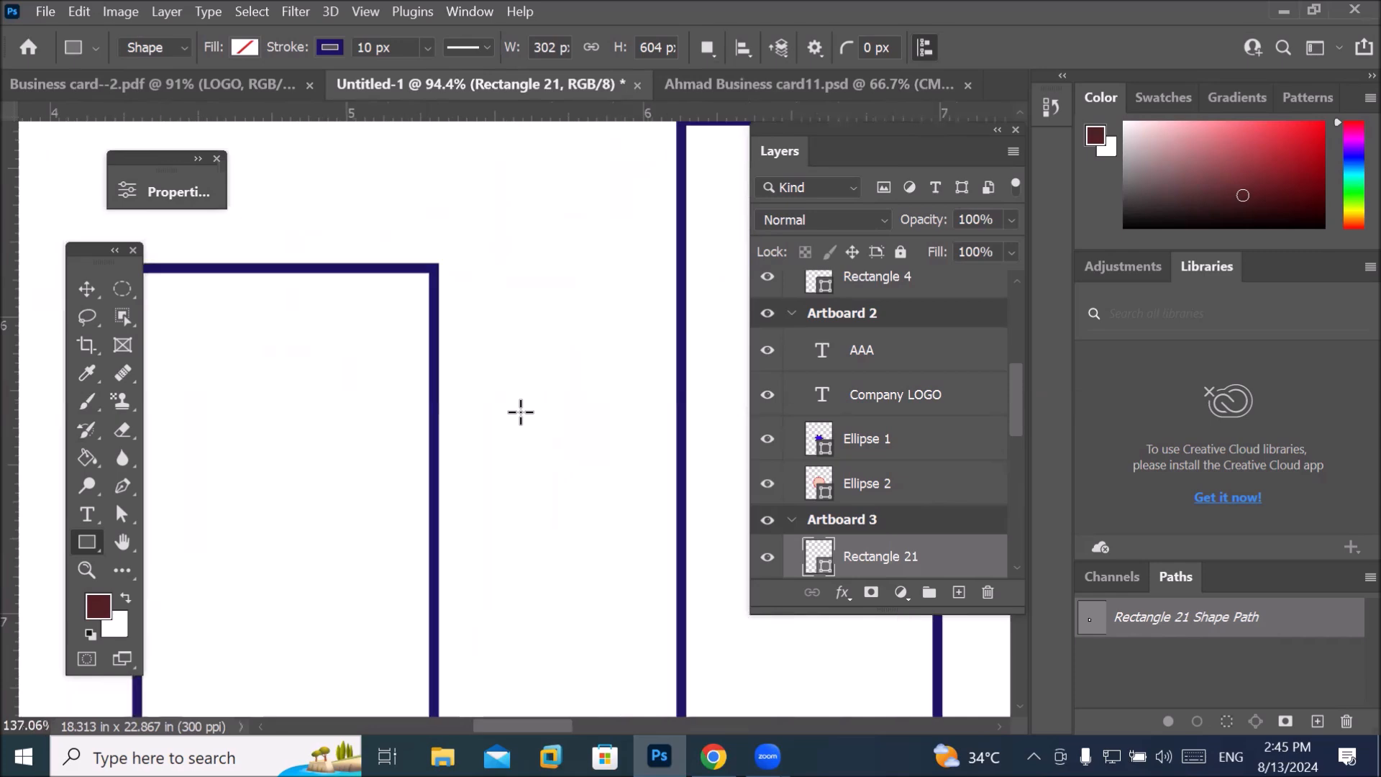
scroll(517, 412, down, 9)
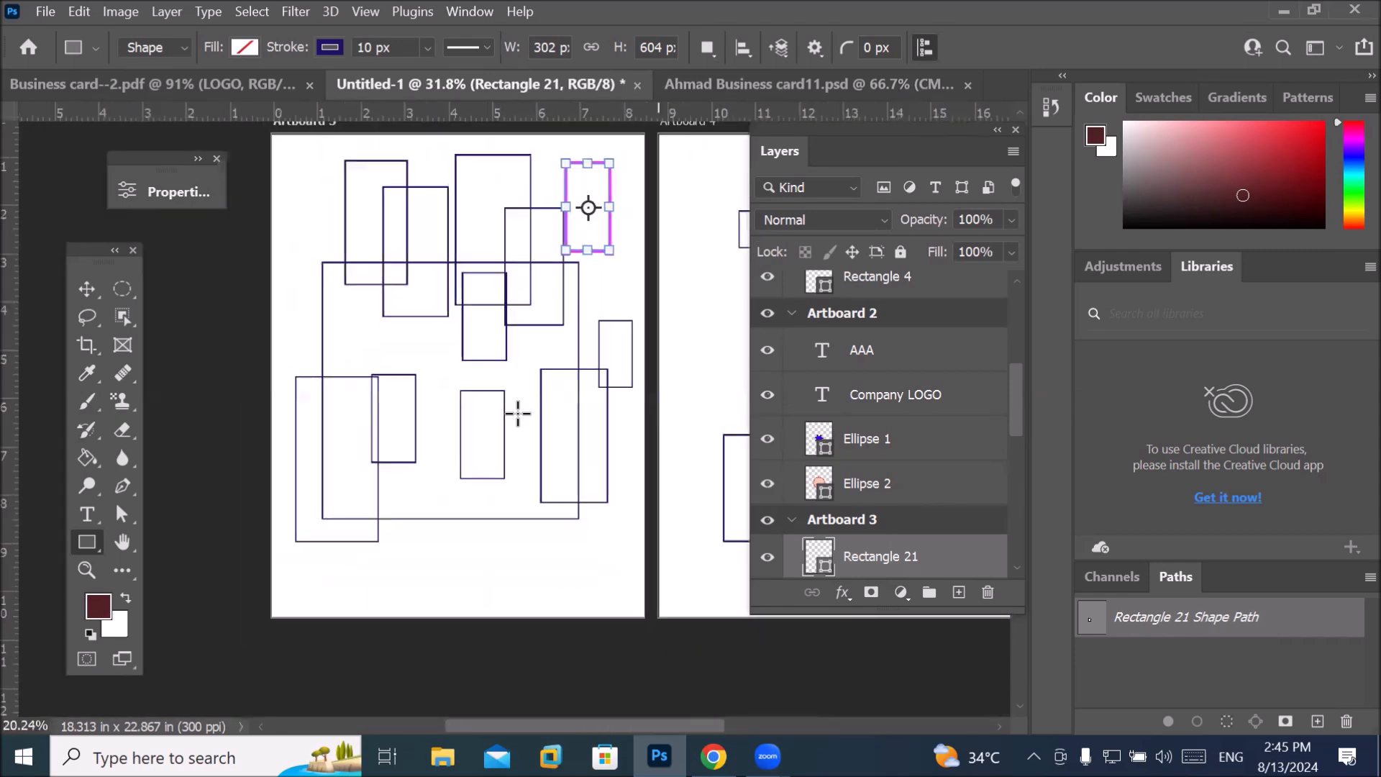
Add a new empty layer to Artboard 3 and place it beneath the Rectangle 3 layer as the artboard's lowest layer.
drag(1017, 430, 1016, 563)
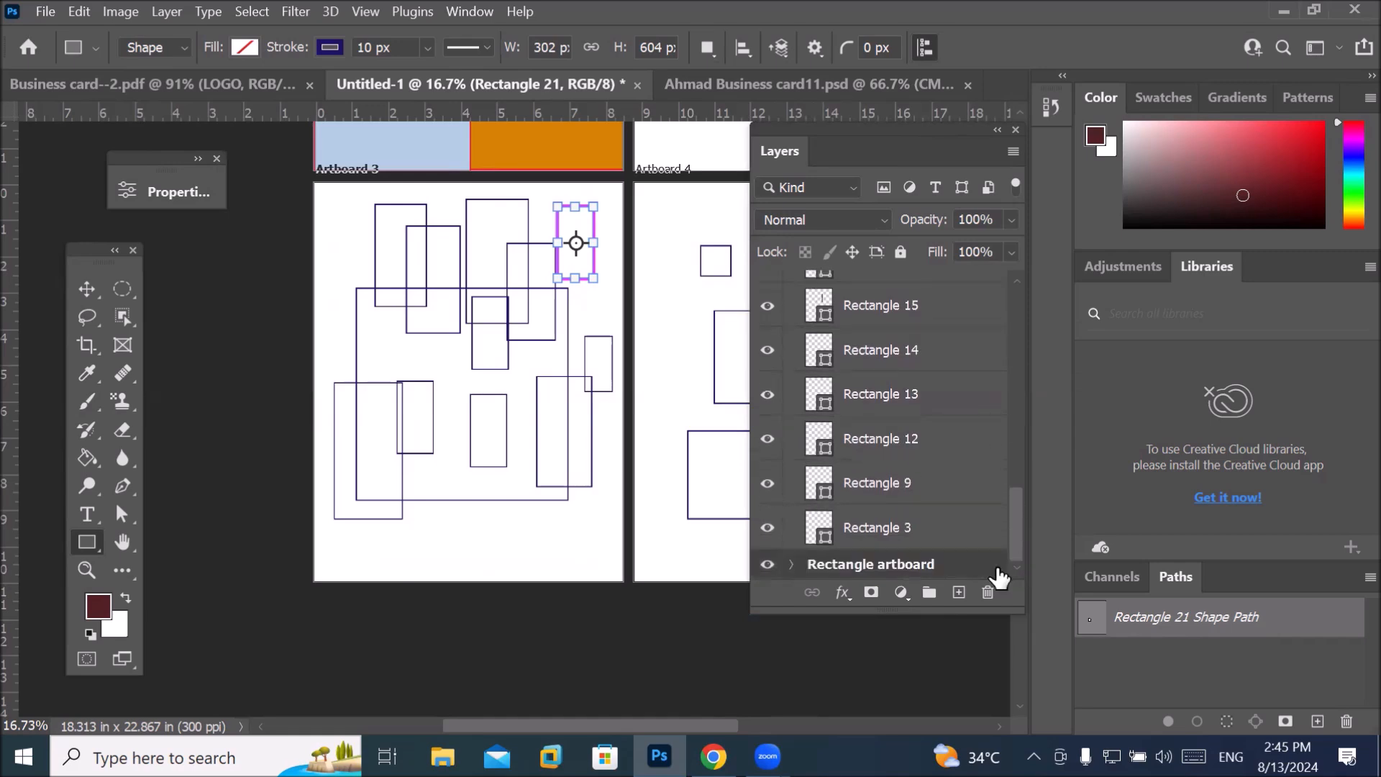
click(843, 540)
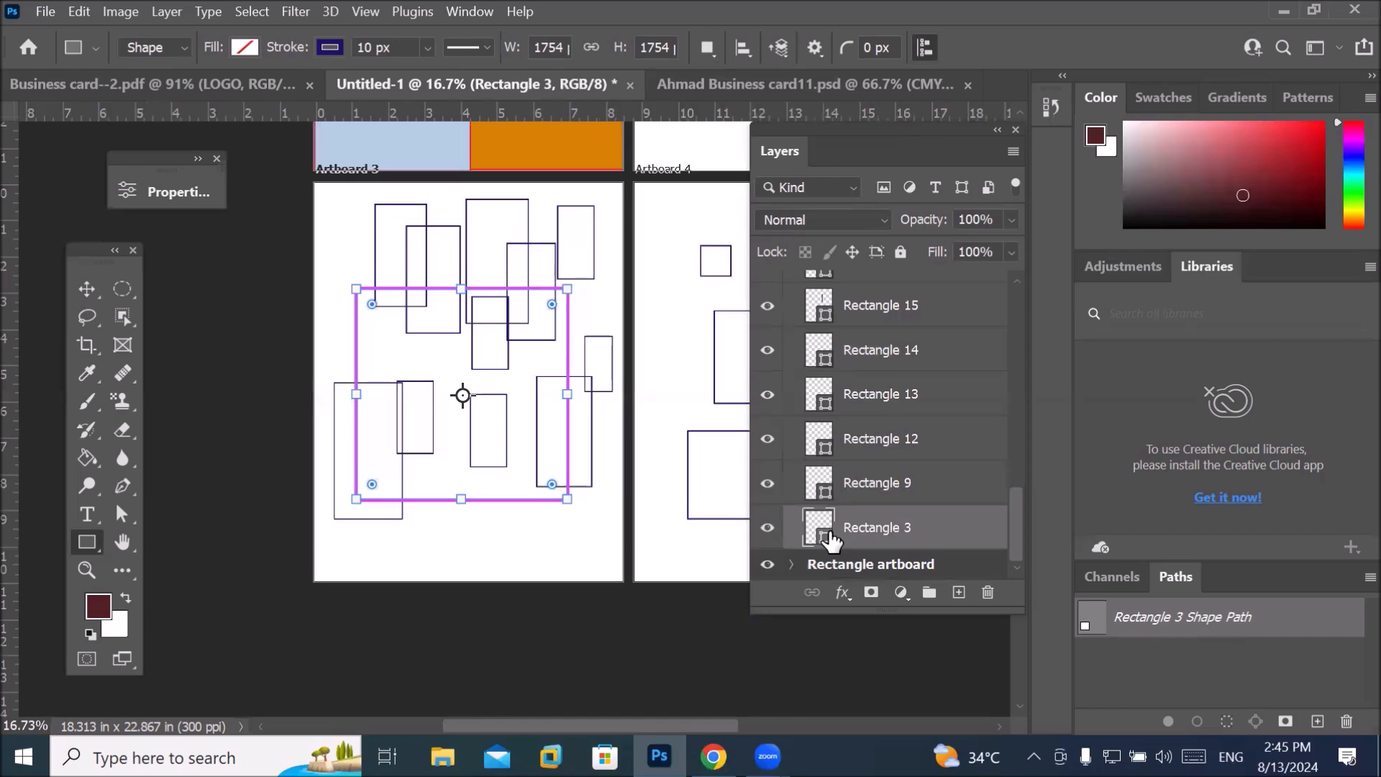
click(957, 597)
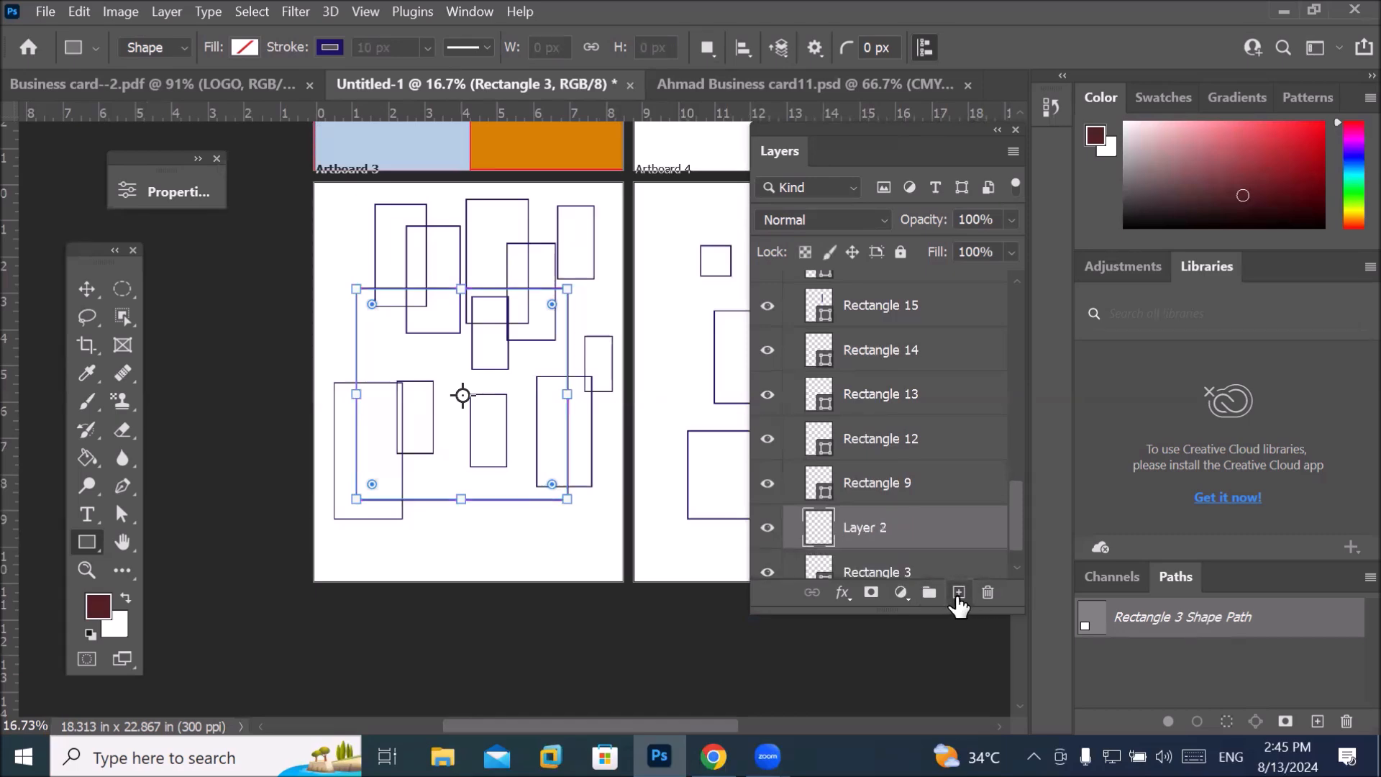
drag(1017, 529, 1017, 559)
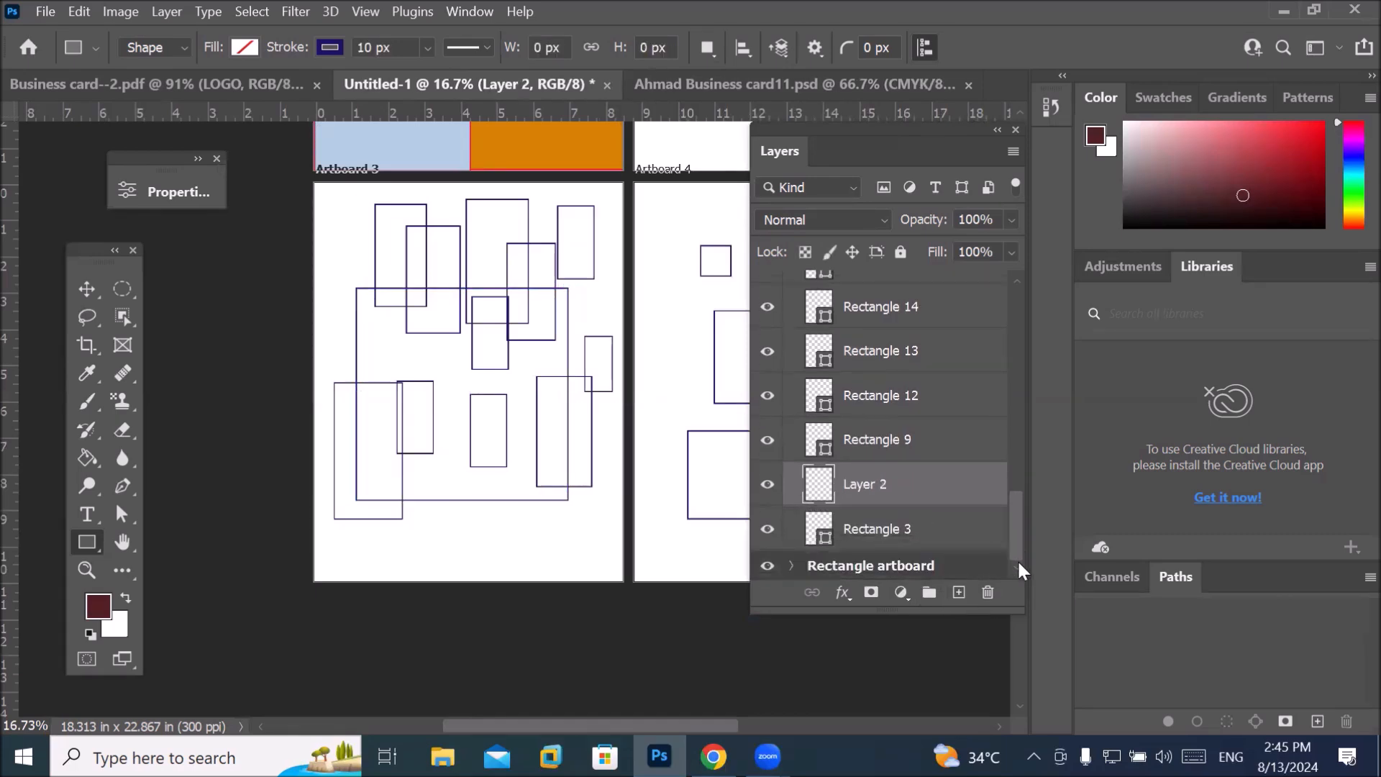
drag(857, 484, 864, 543)
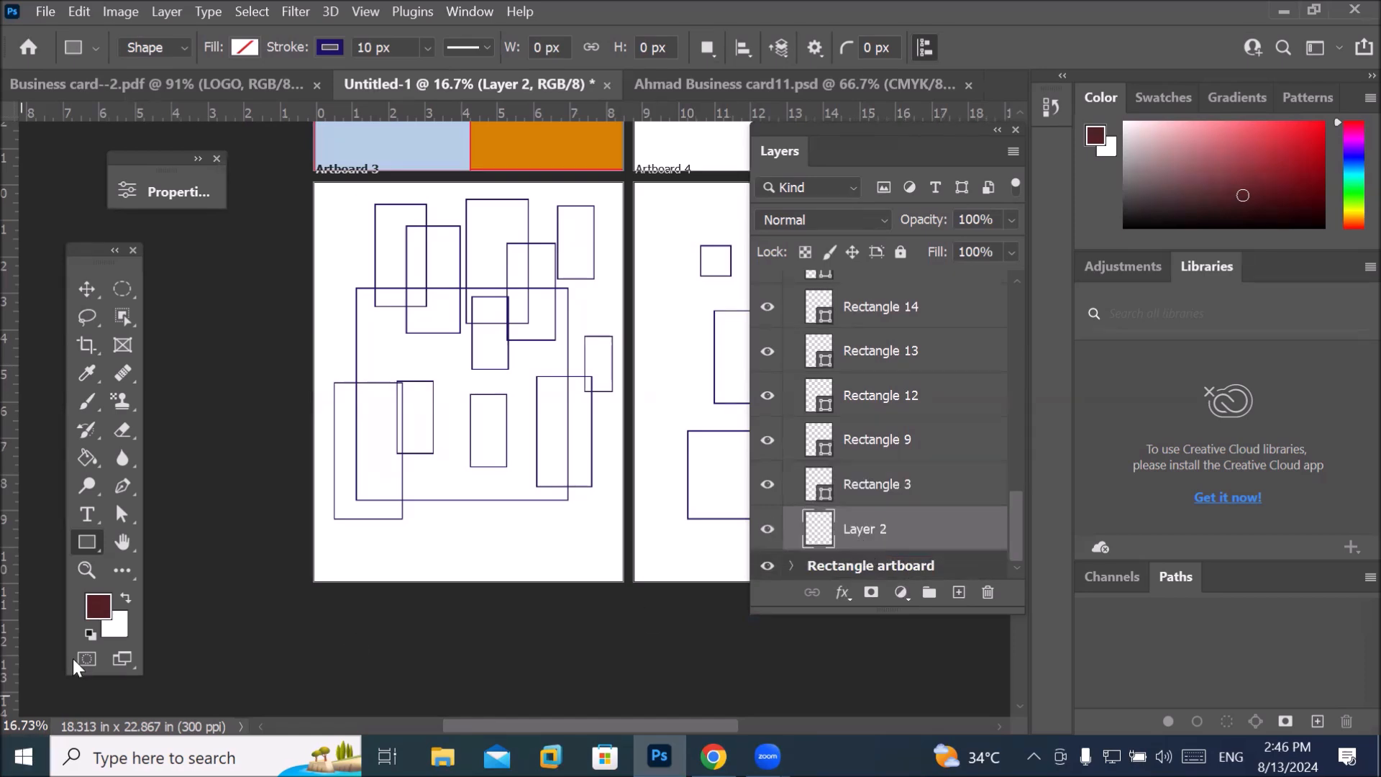
Reset the foreground and background colors to their defaults and fill Artboard 3's lowest layer with the black foreground color.
click(91, 633)
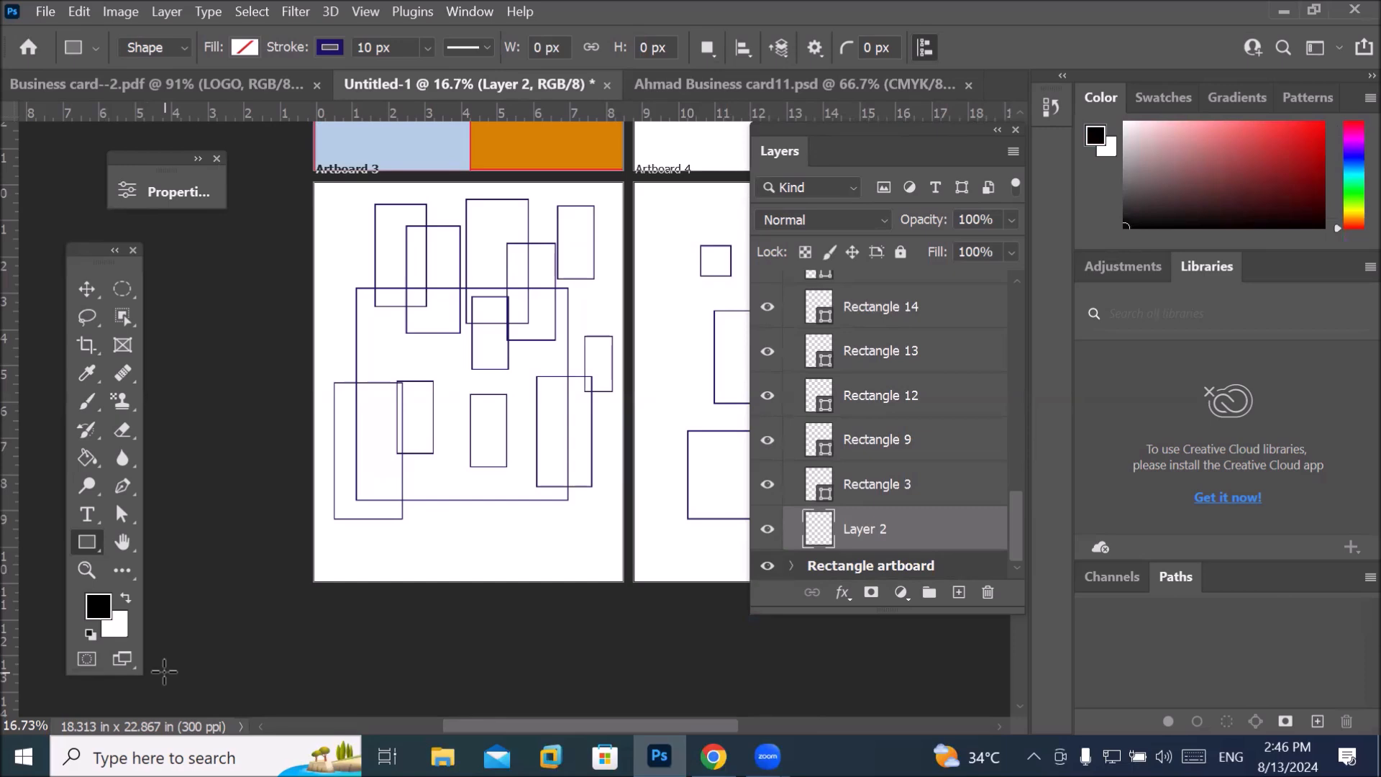
key(alt+BackSpace)
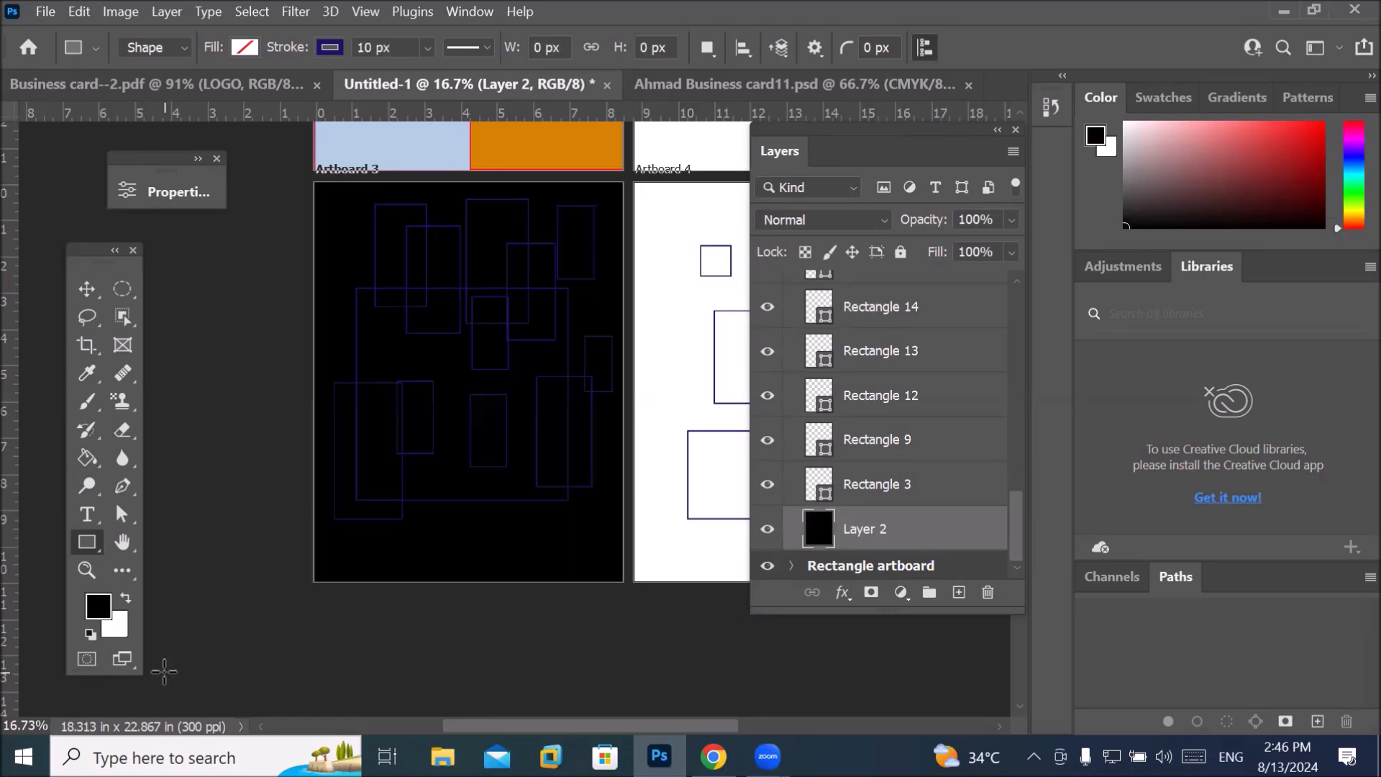
scroll(352, 336, up, 6)
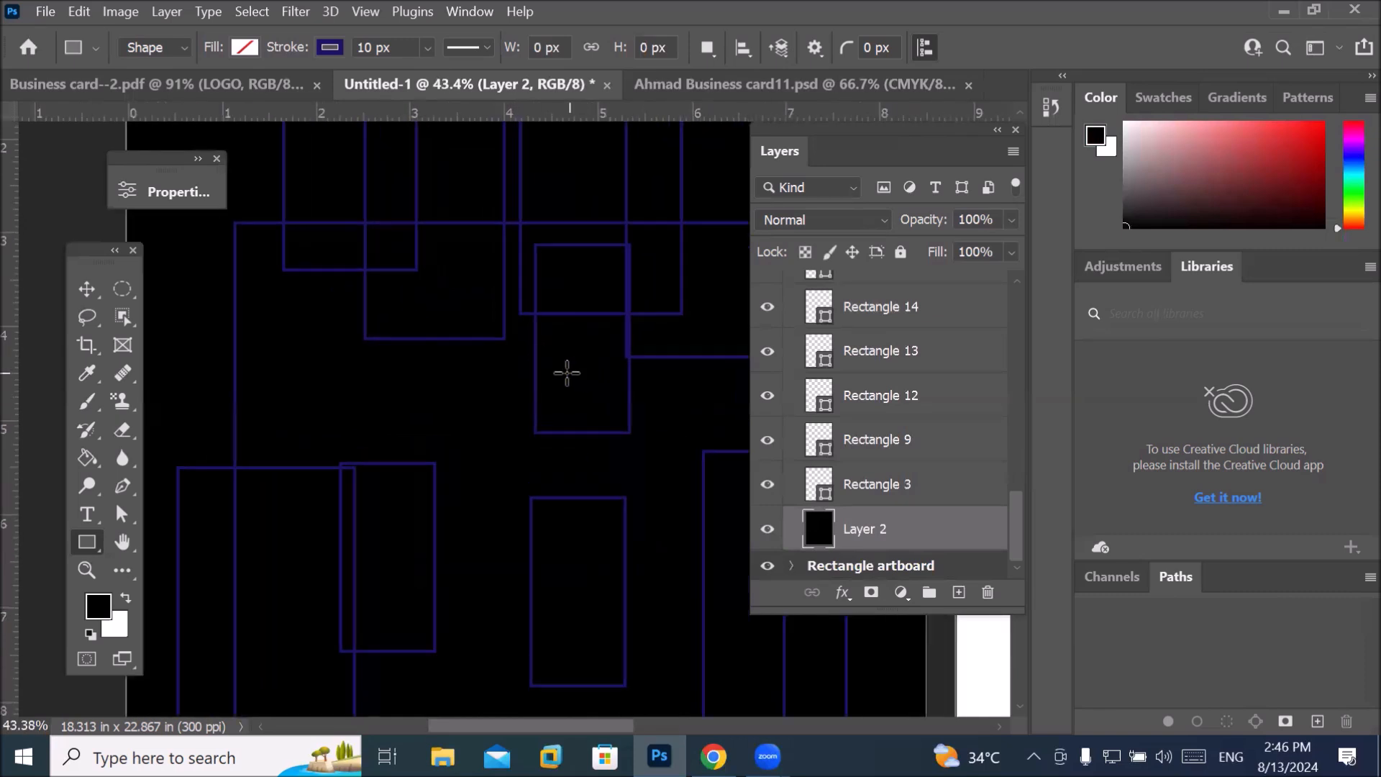
Change the stroke of all outlined rectangles on Artboard 3, from Rectangle 3 up to Rectangle 21, to white.
scroll(563, 371, down, 2)
scroll(553, 374, down, 5)
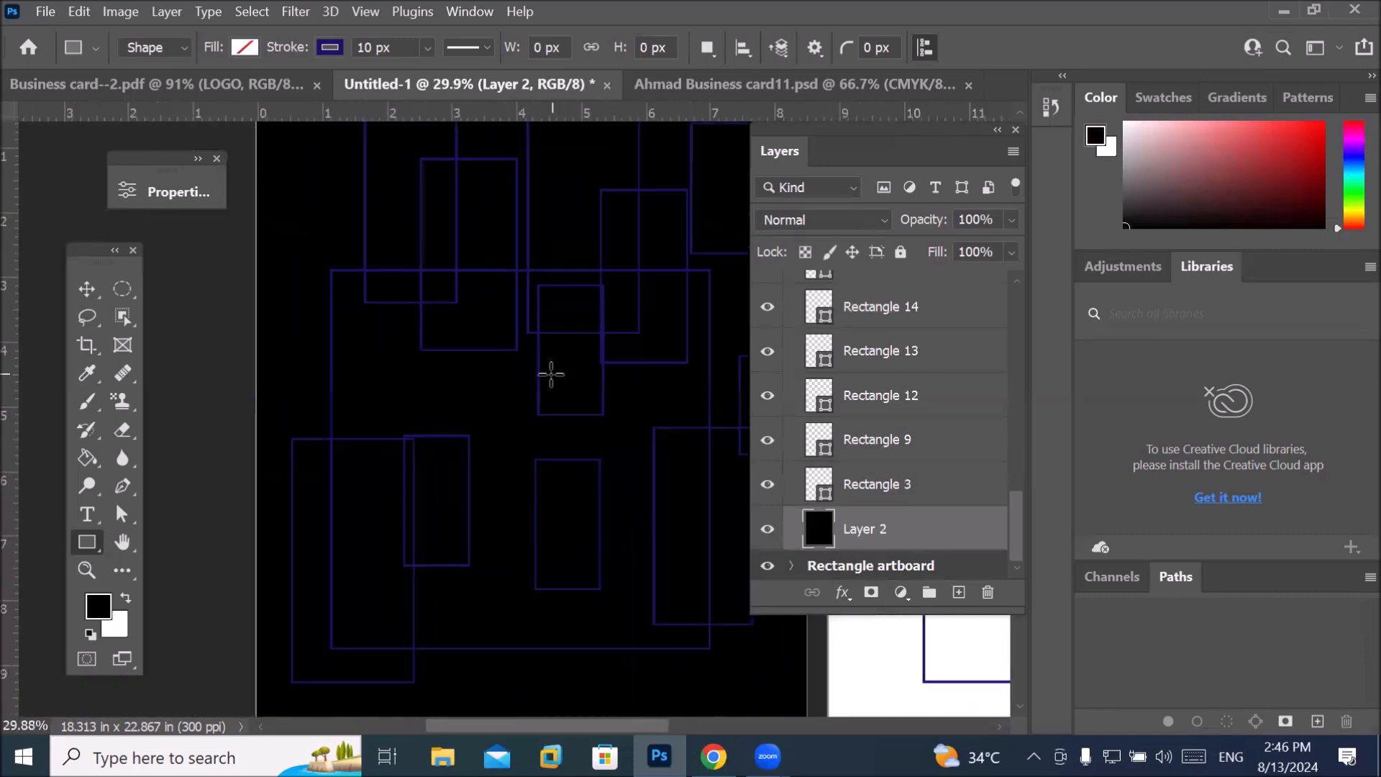
scroll(548, 371, down, 2)
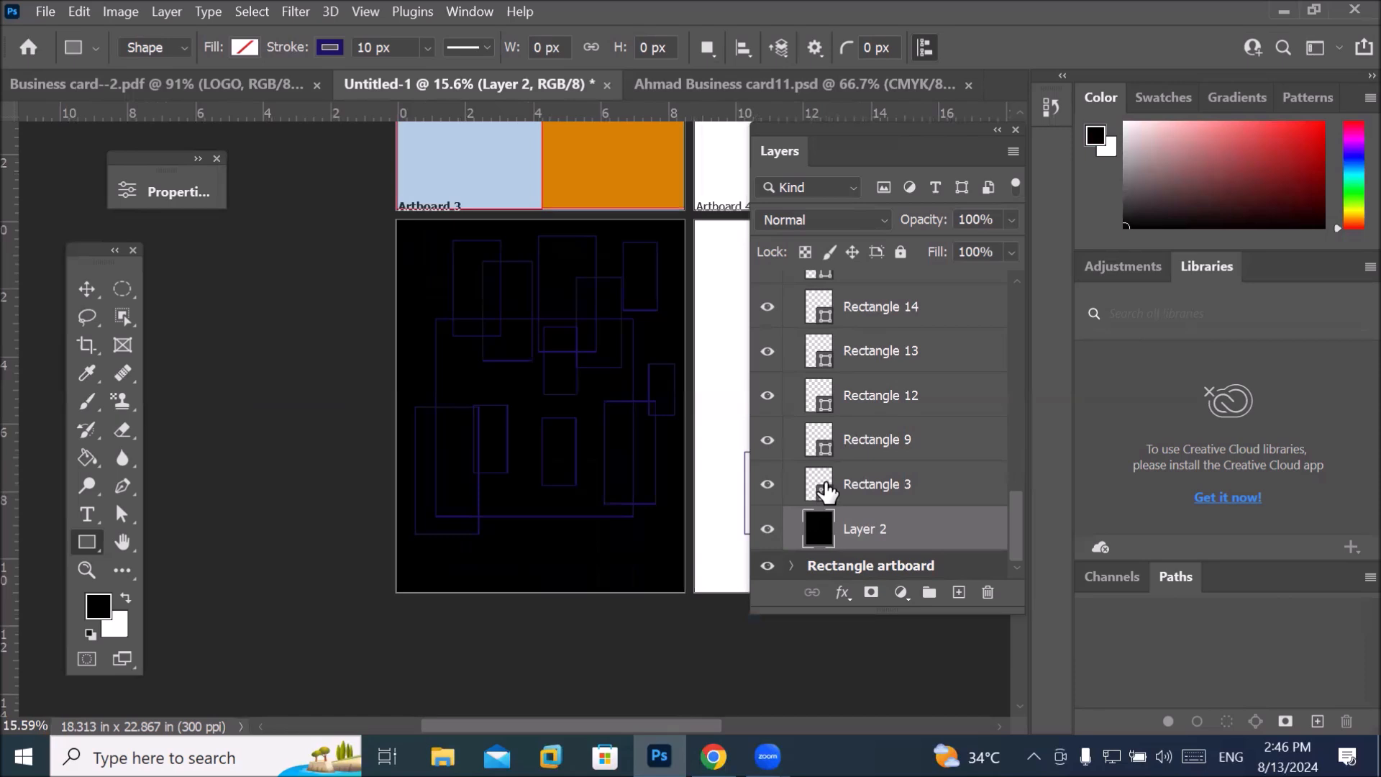
click(860, 490)
click(977, 503)
drag(1018, 521, 1040, 418)
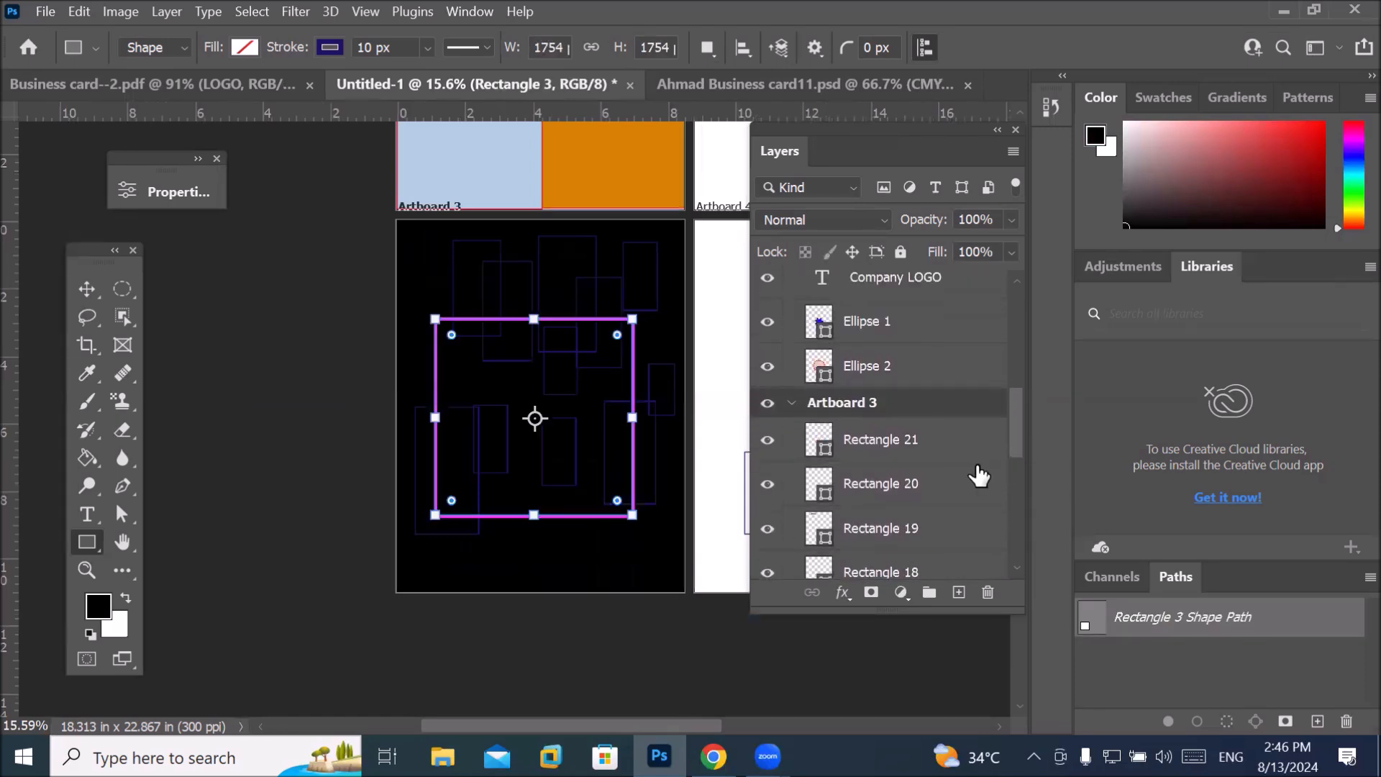
shift+click(879, 442)
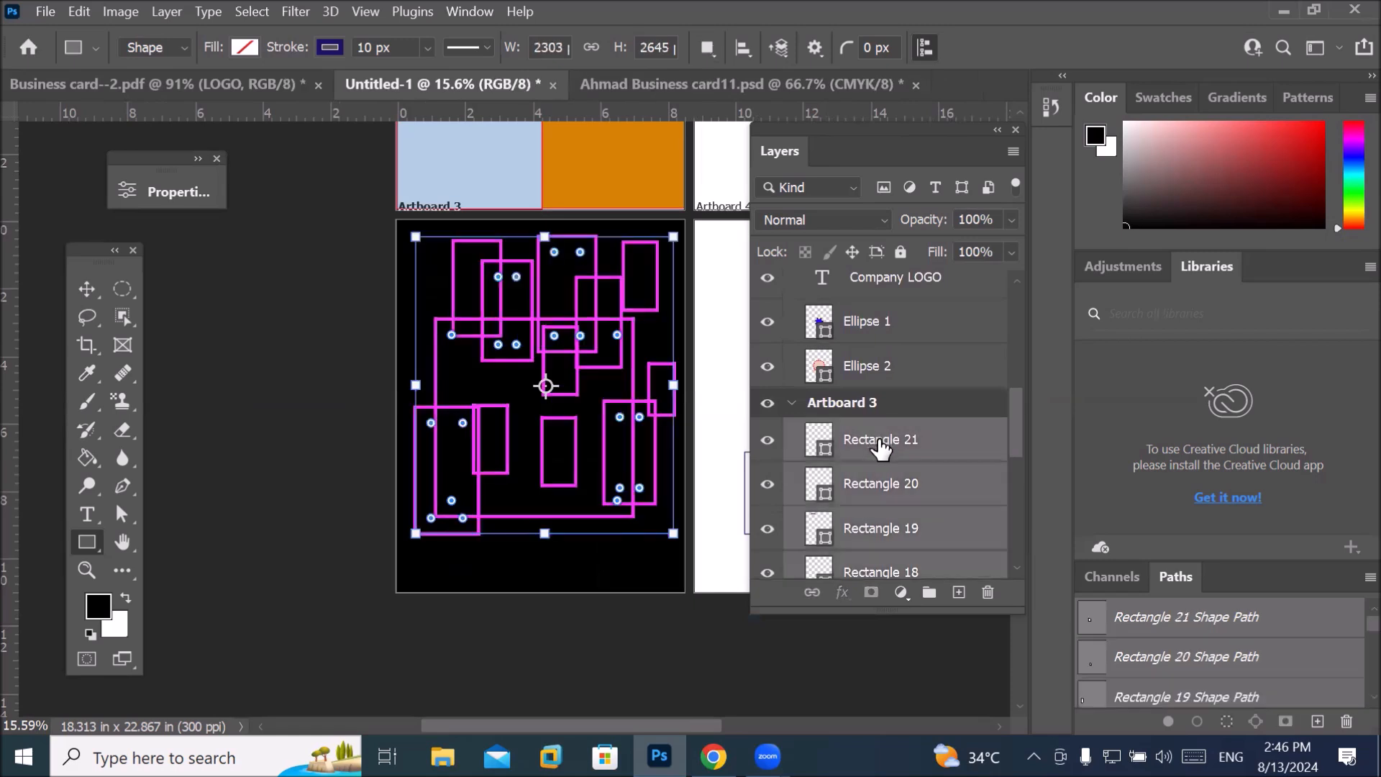
click(180, 43)
click(177, 45)
click(333, 47)
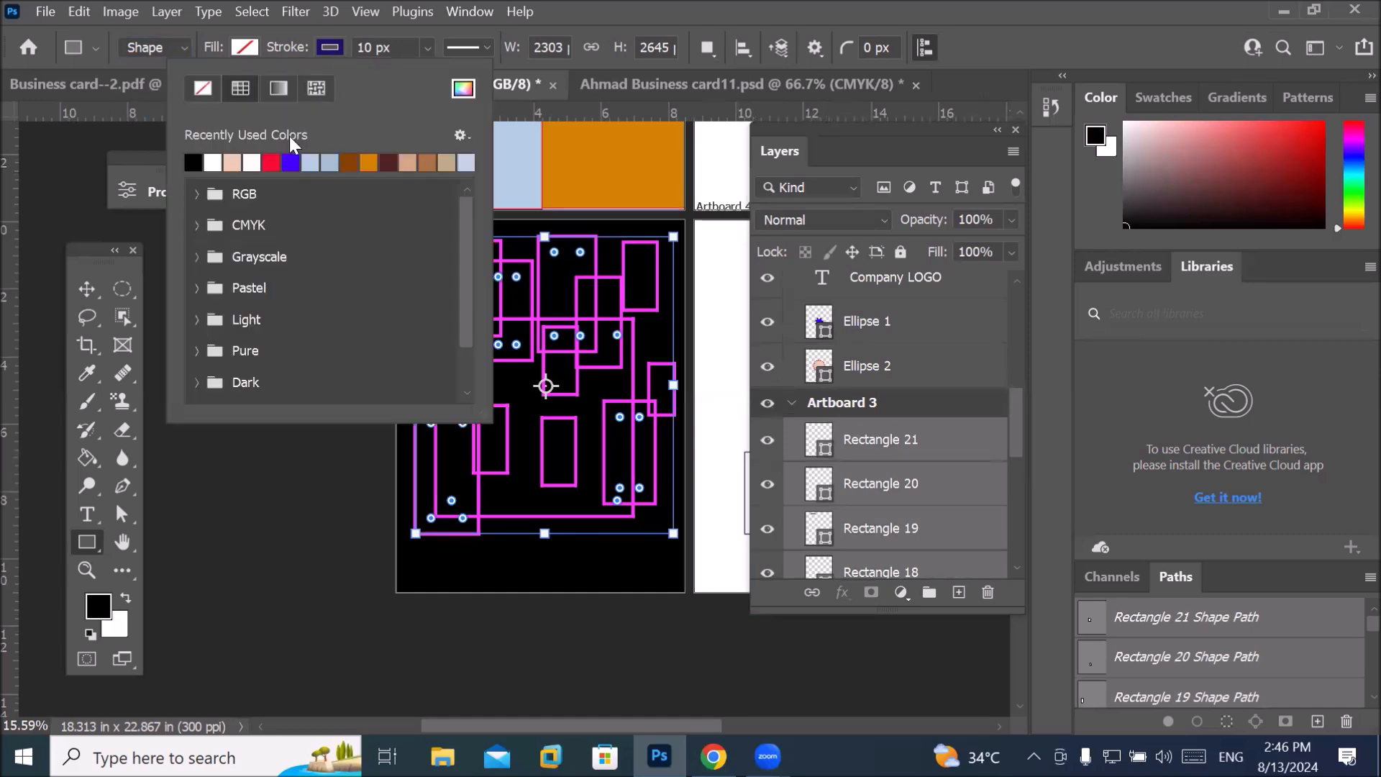
click(213, 162)
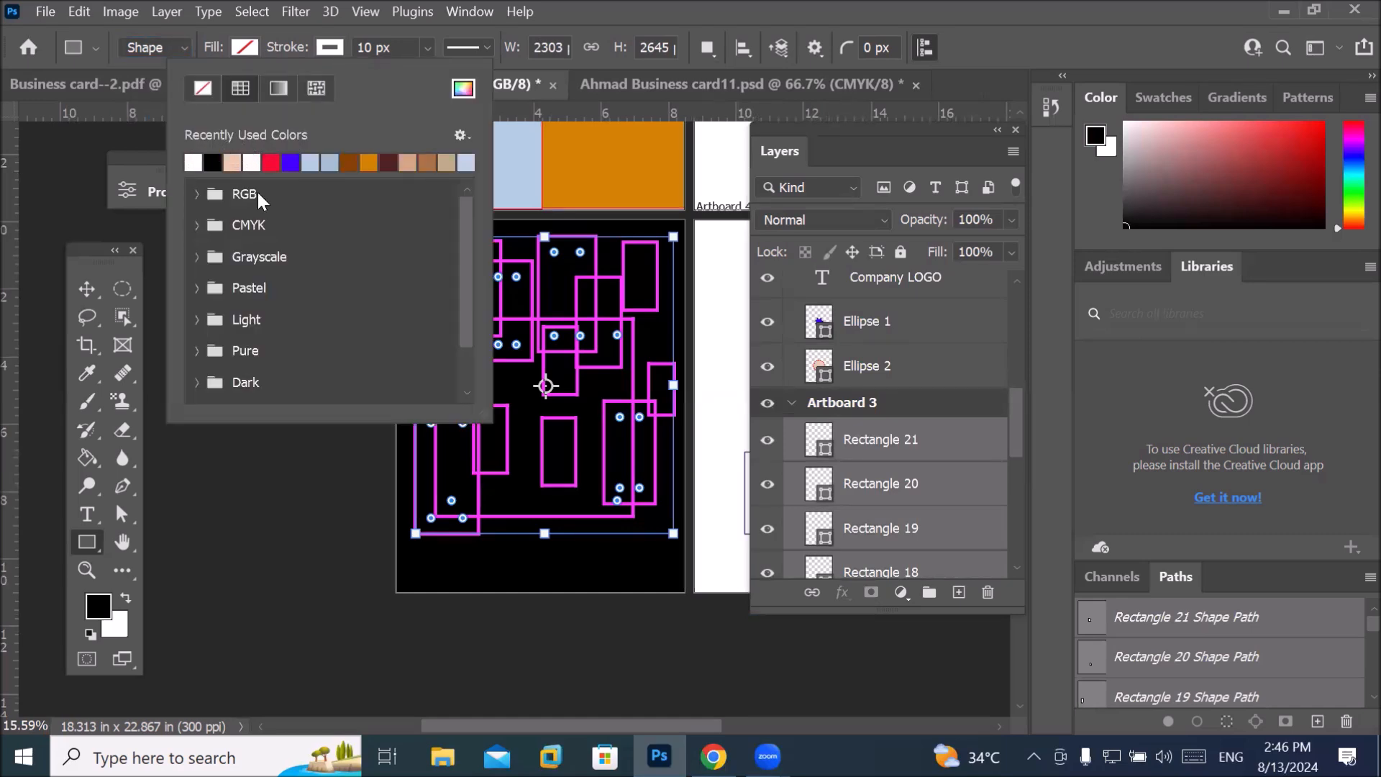
click(846, 410)
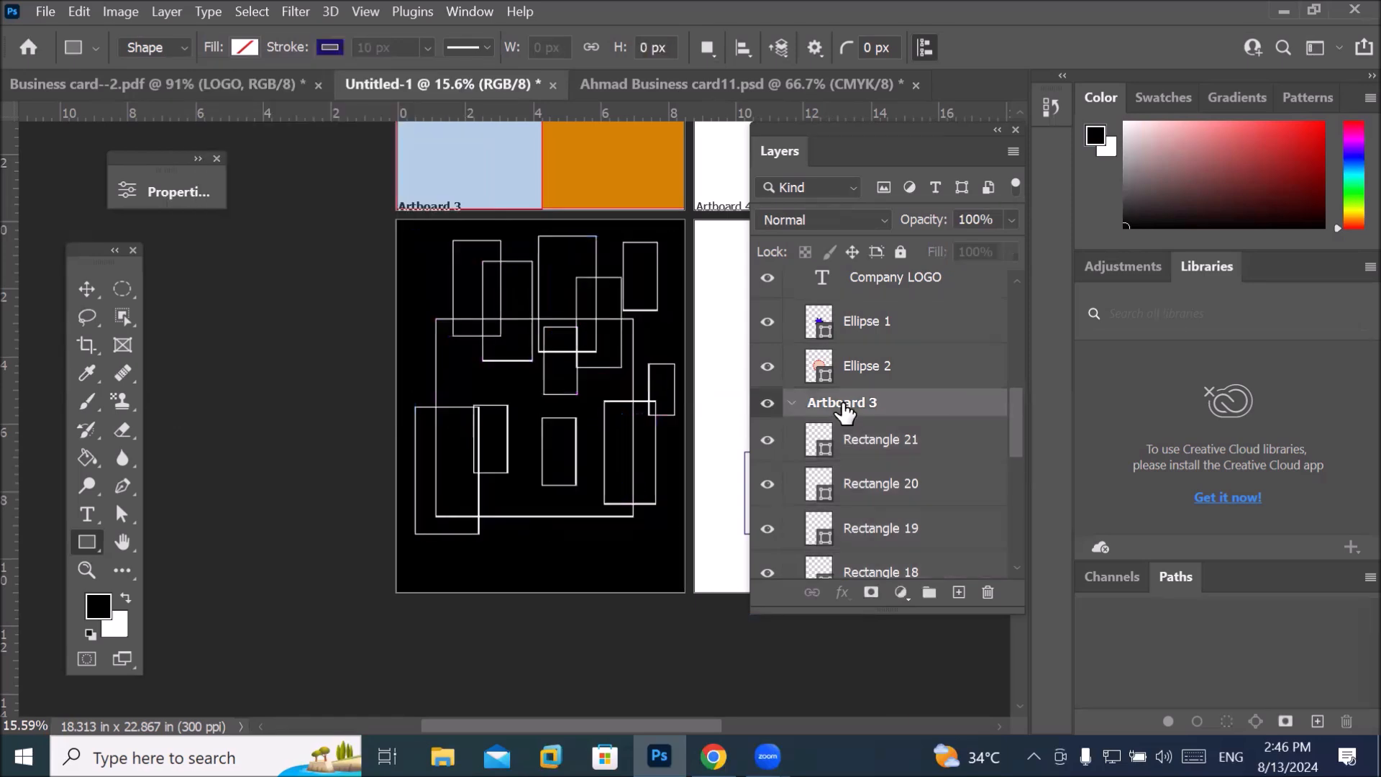
double_click(838, 404)
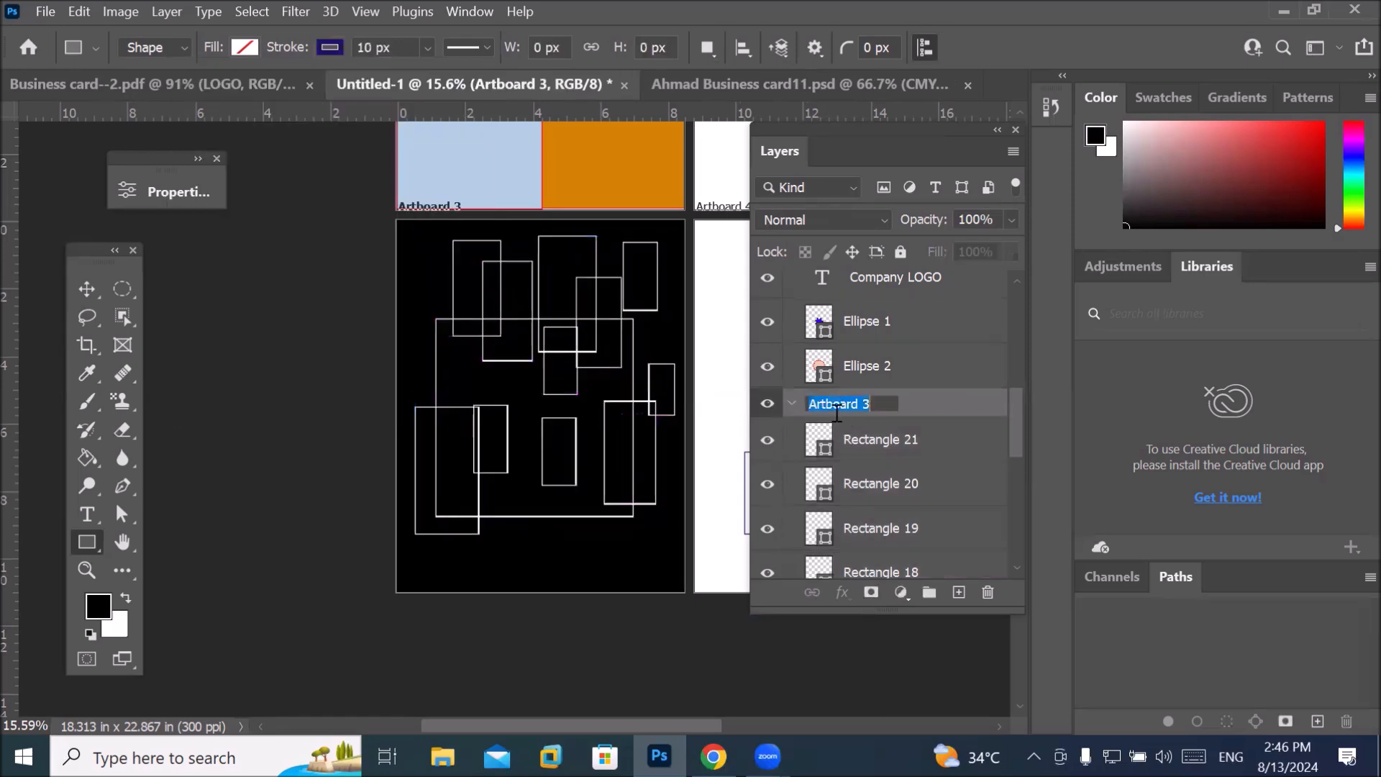
click(77, 289)
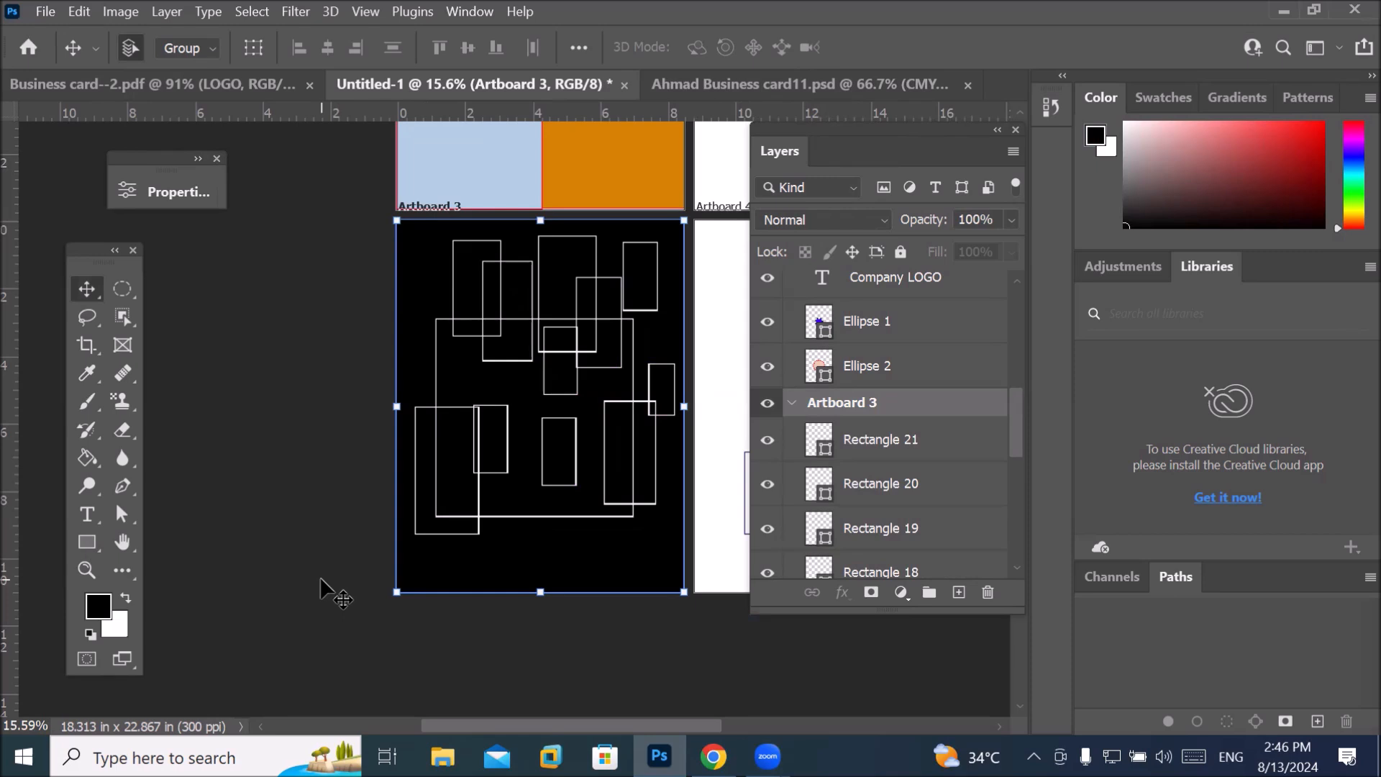
Add the text "Headline" in bold 48 pt BABAPRO FONT near the upper edge of the black artboard.
click(84, 512)
click(434, 278)
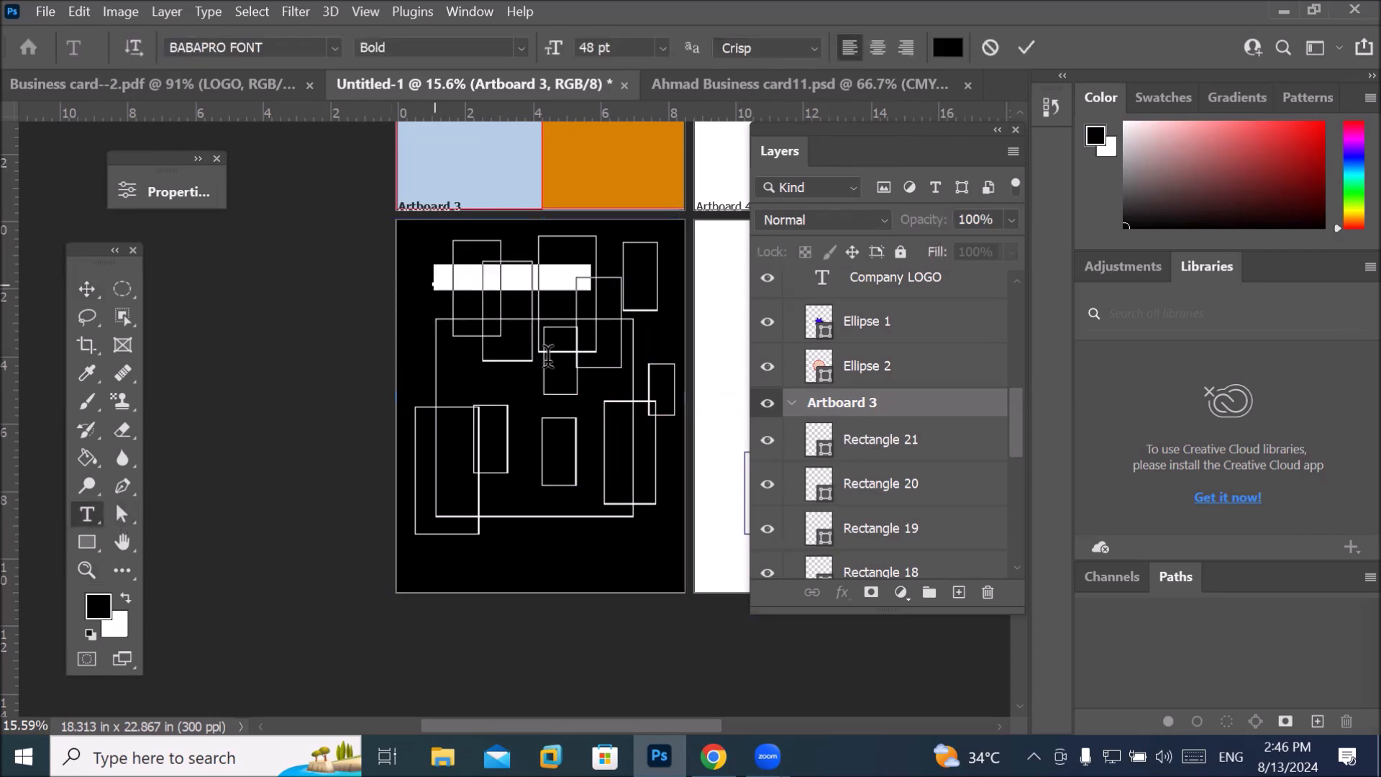
text(COMPANY)
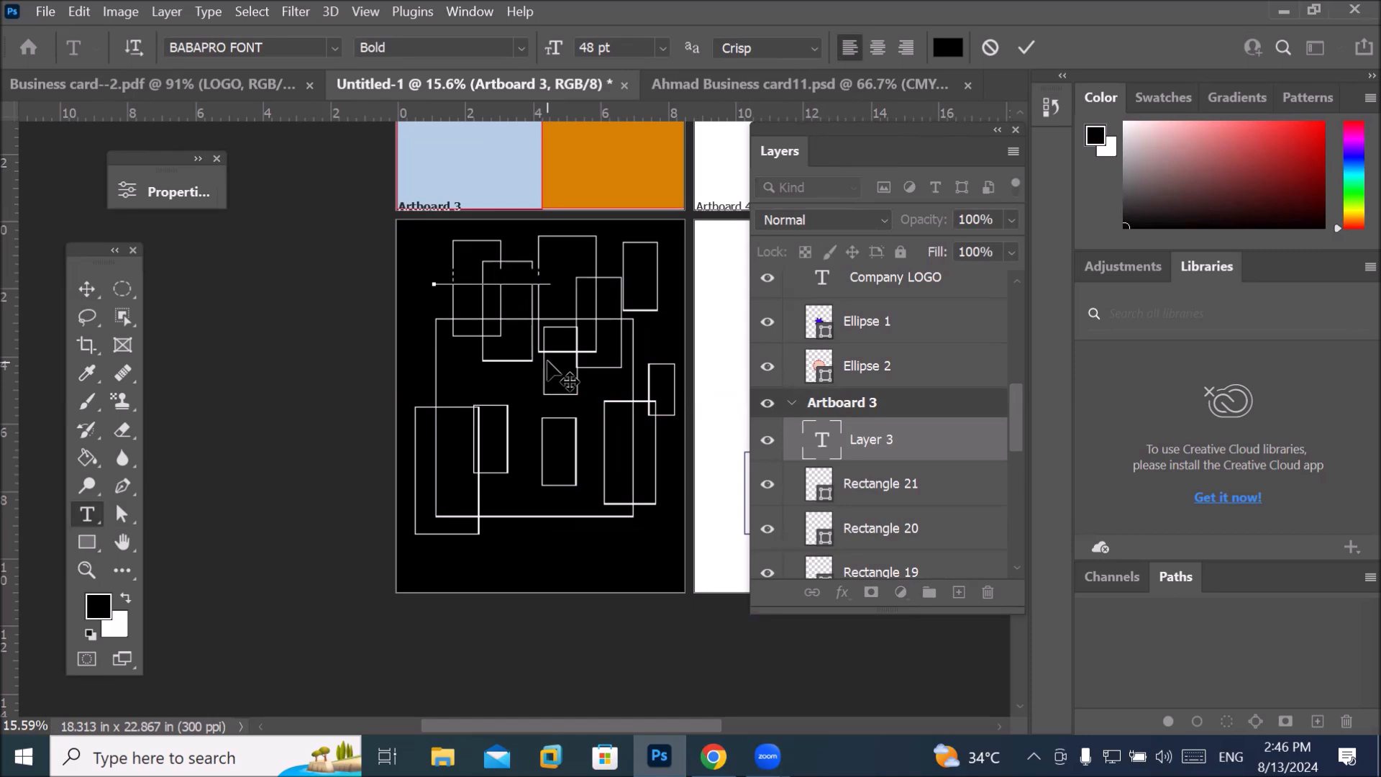
Recolor the whole headline text to near-white and commit the text edit.
click(948, 48)
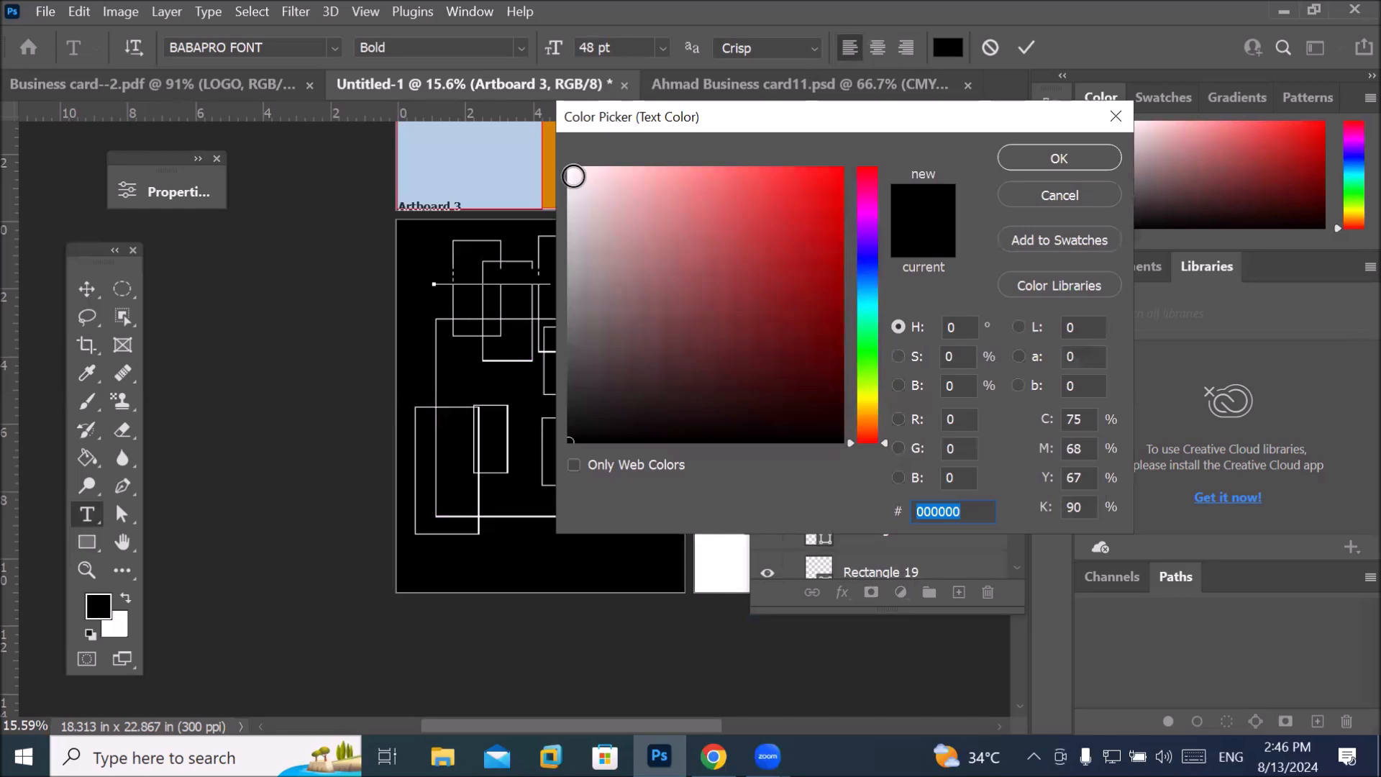
click(573, 175)
click(1053, 158)
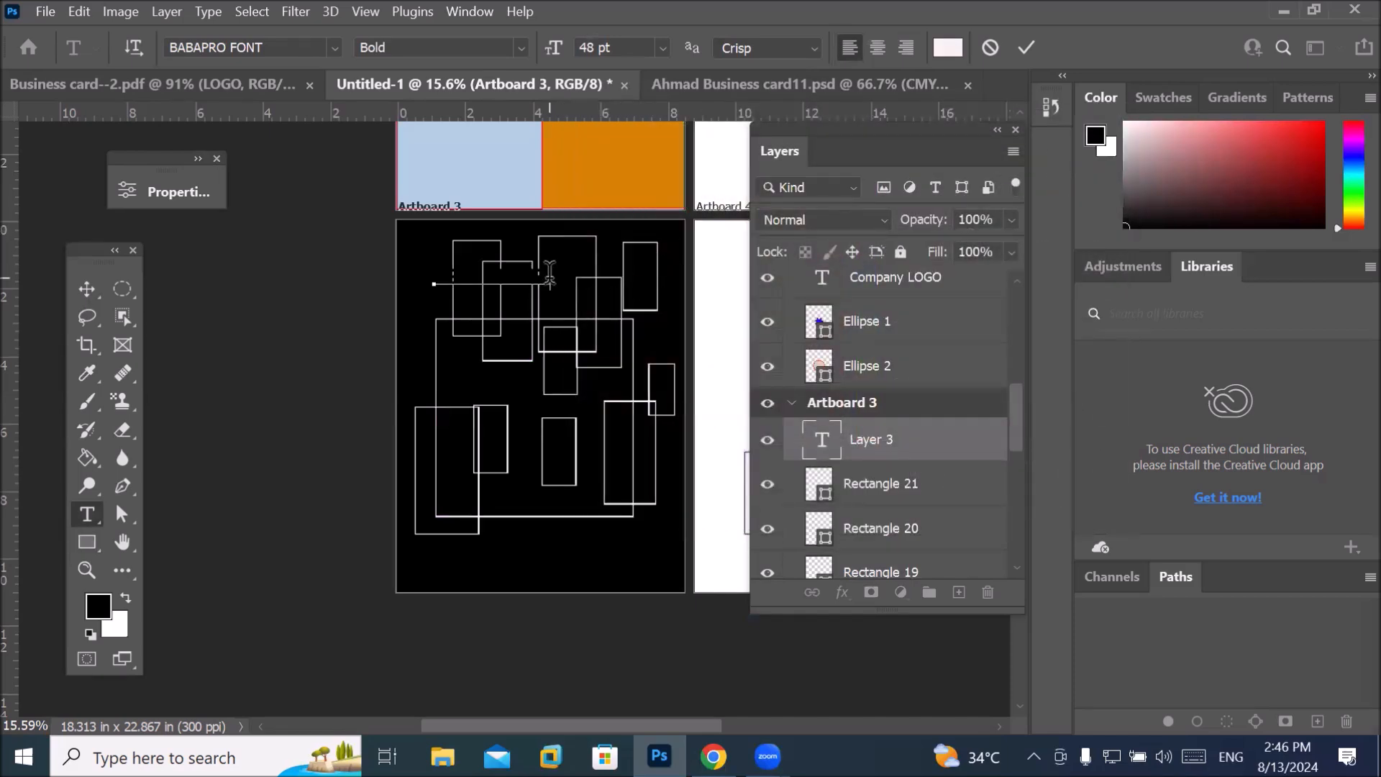
drag(549, 274, 434, 282)
click(948, 47)
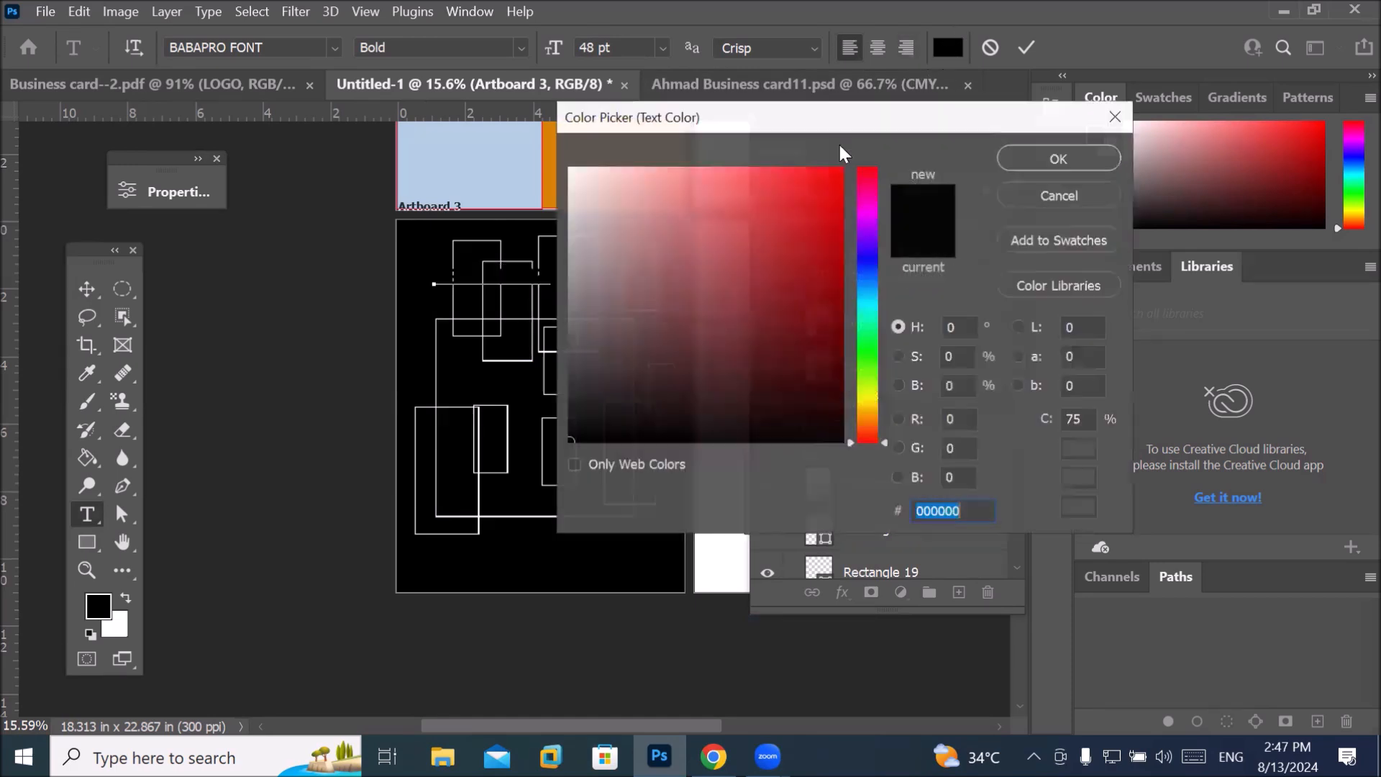
click(573, 170)
click(1045, 157)
click(79, 290)
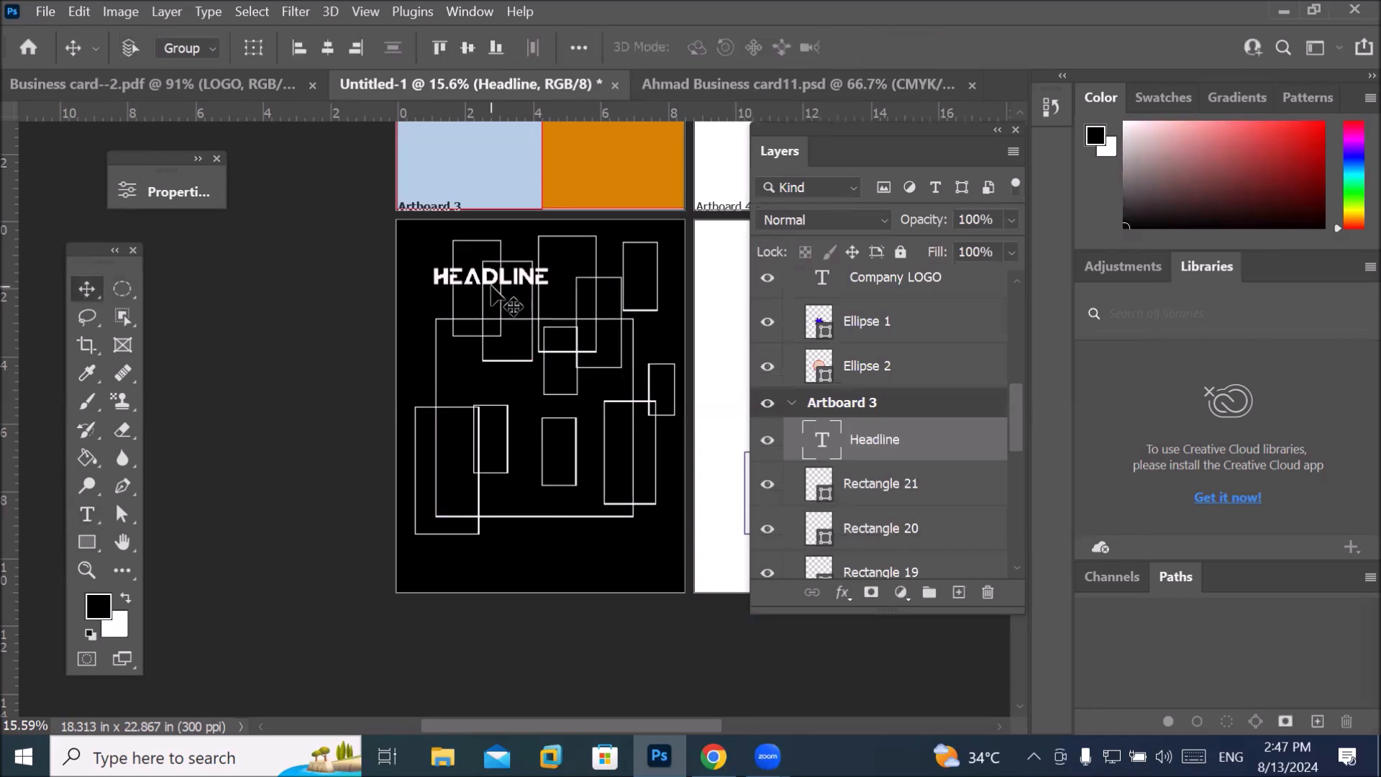
Rotate the headline about 92°, stretch it to about 267% width and 688% height, and center it on the black artboard.
key(ctrl+t)
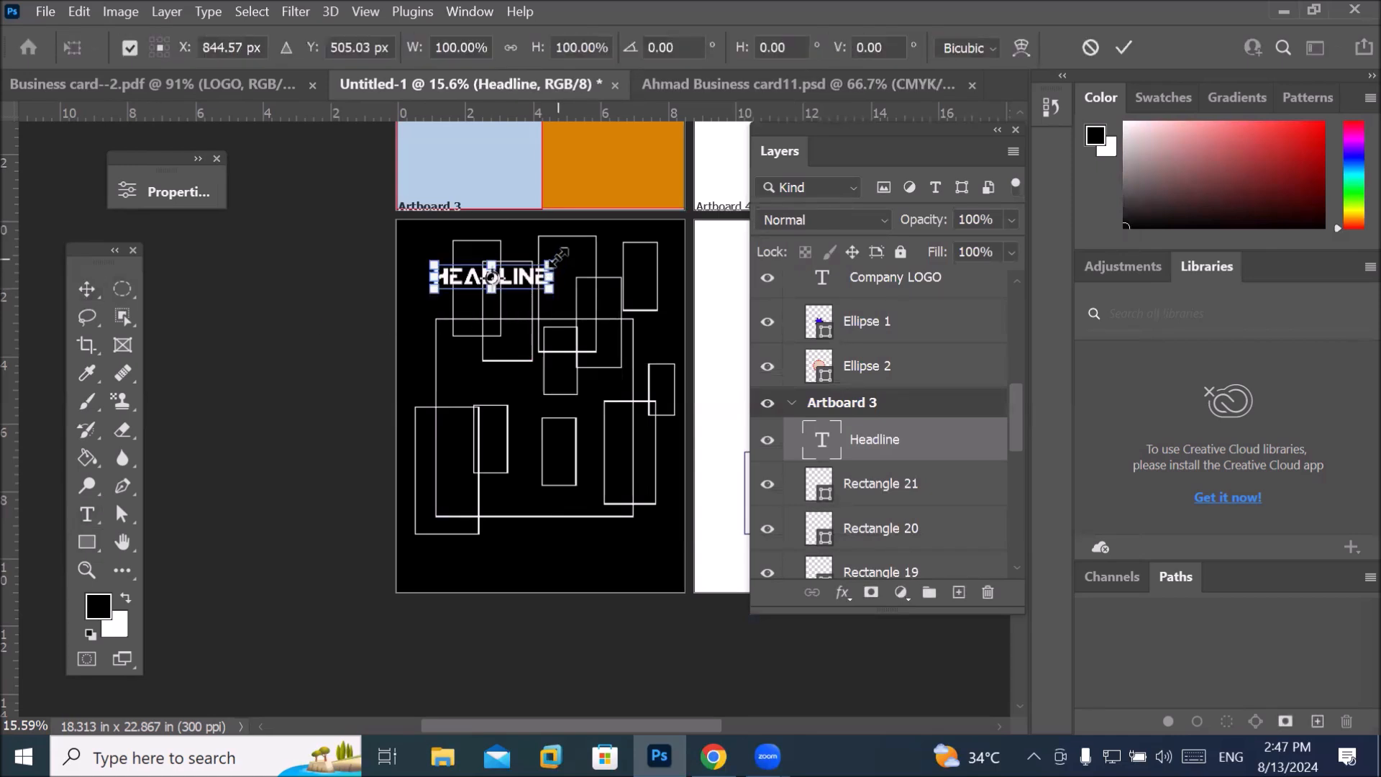
drag(570, 251, 638, 535)
key(Return)
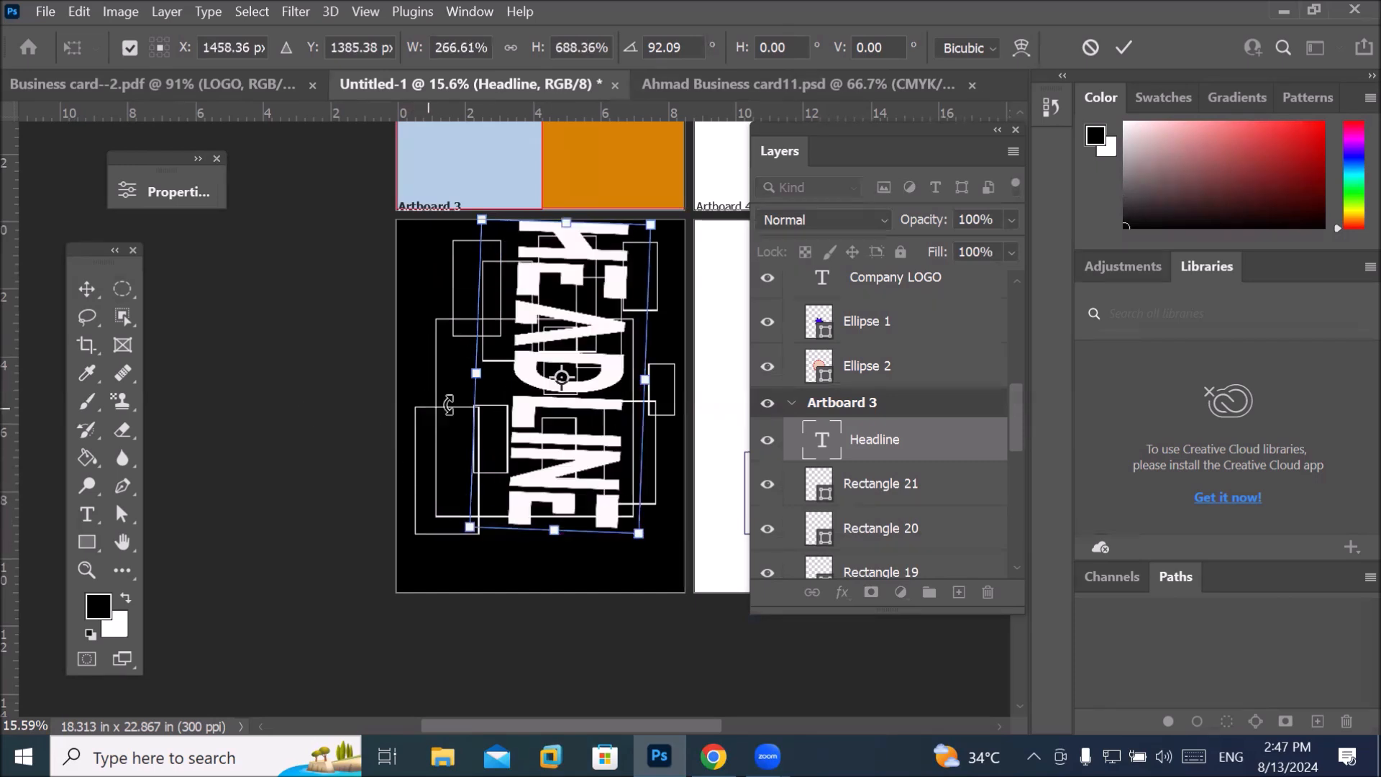
drag(568, 399, 551, 429)
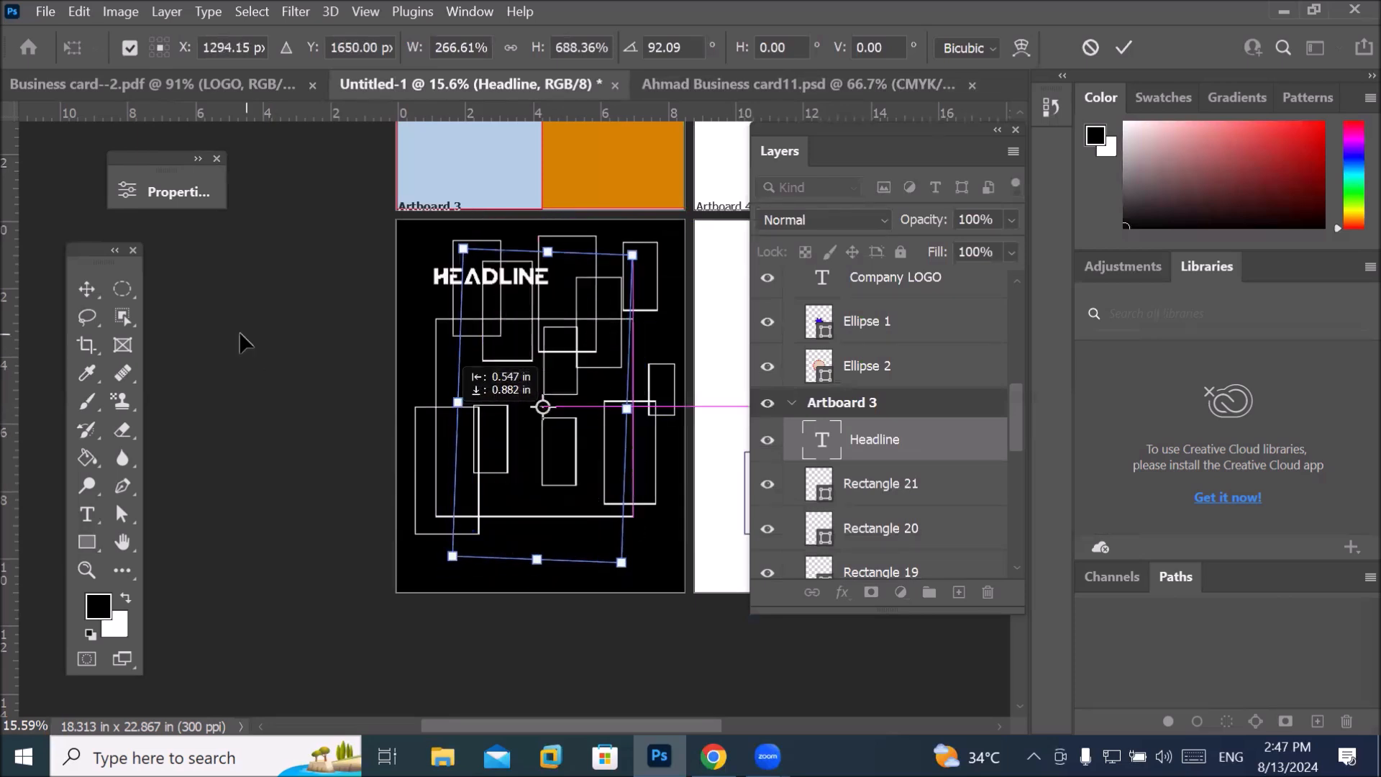
right_click(96, 293)
click(312, 363)
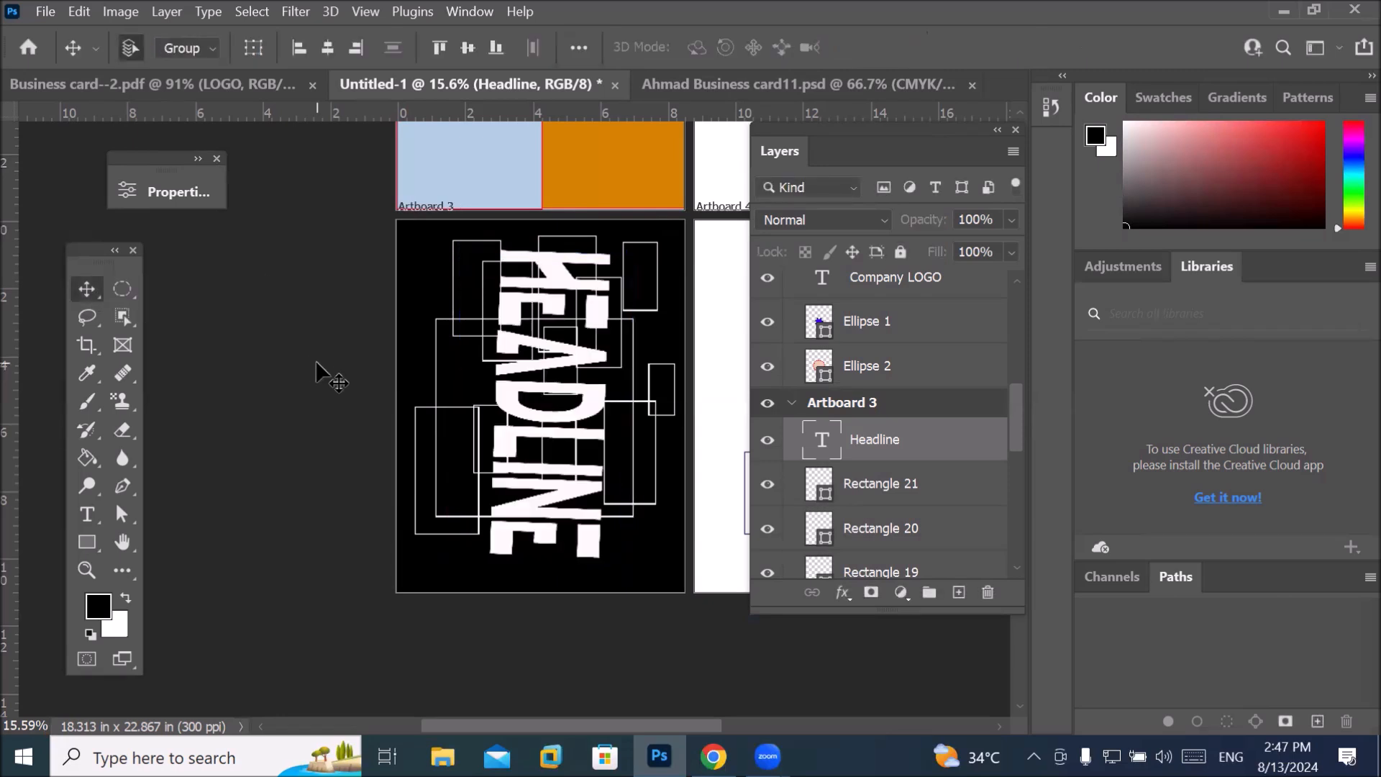
click(315, 363)
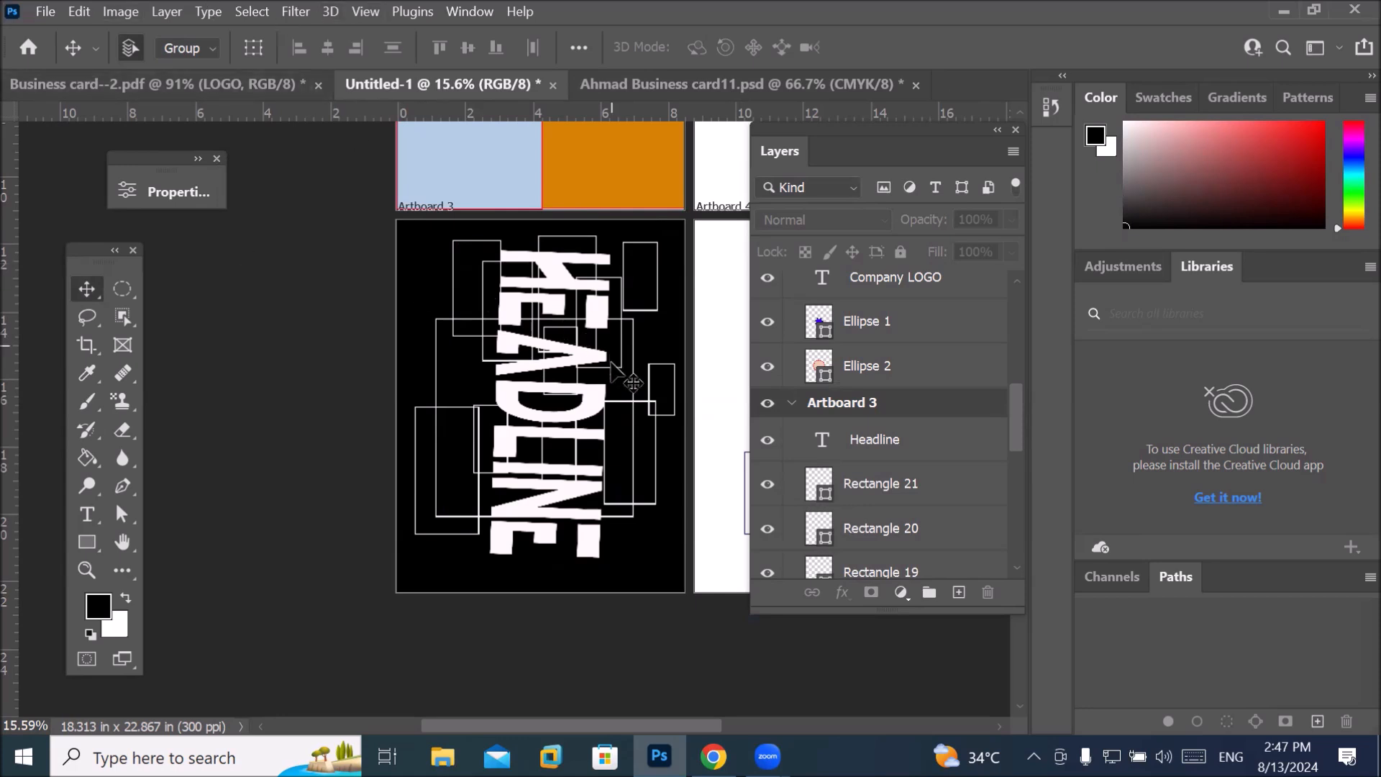
Configure the Rectangle tool to draw from the center at a fixed size of 1 in by 1 in.
drag(712, 430, 461, 460)
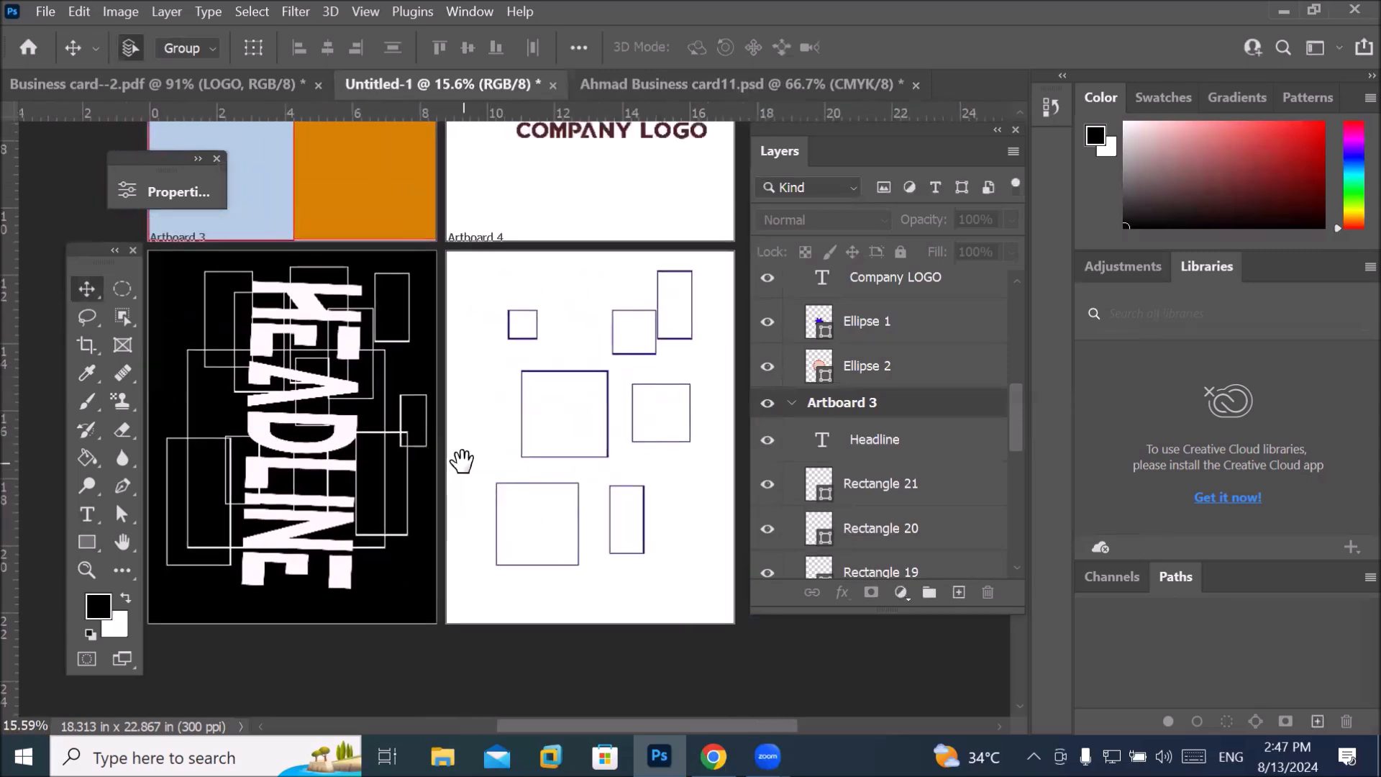
scroll(502, 489, down, 2)
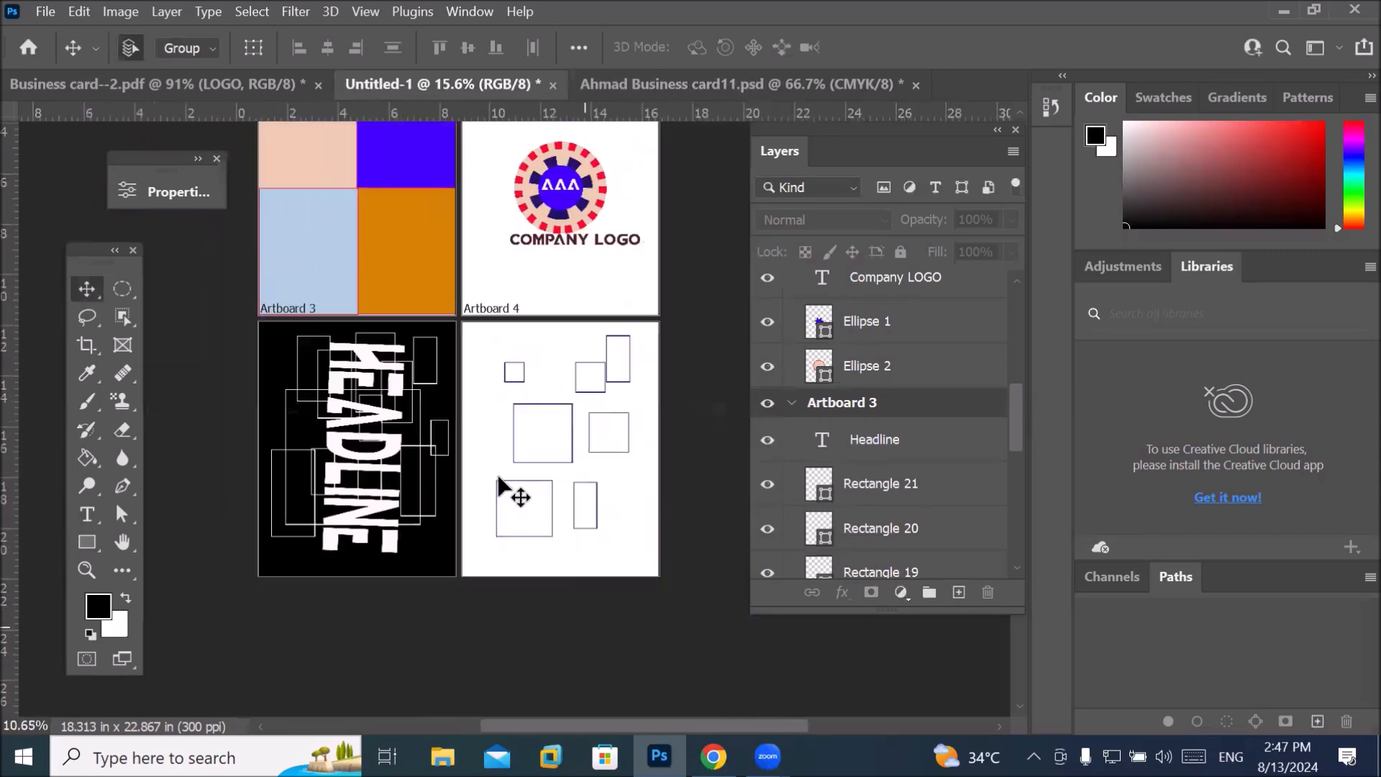
scroll(502, 489, down, 1)
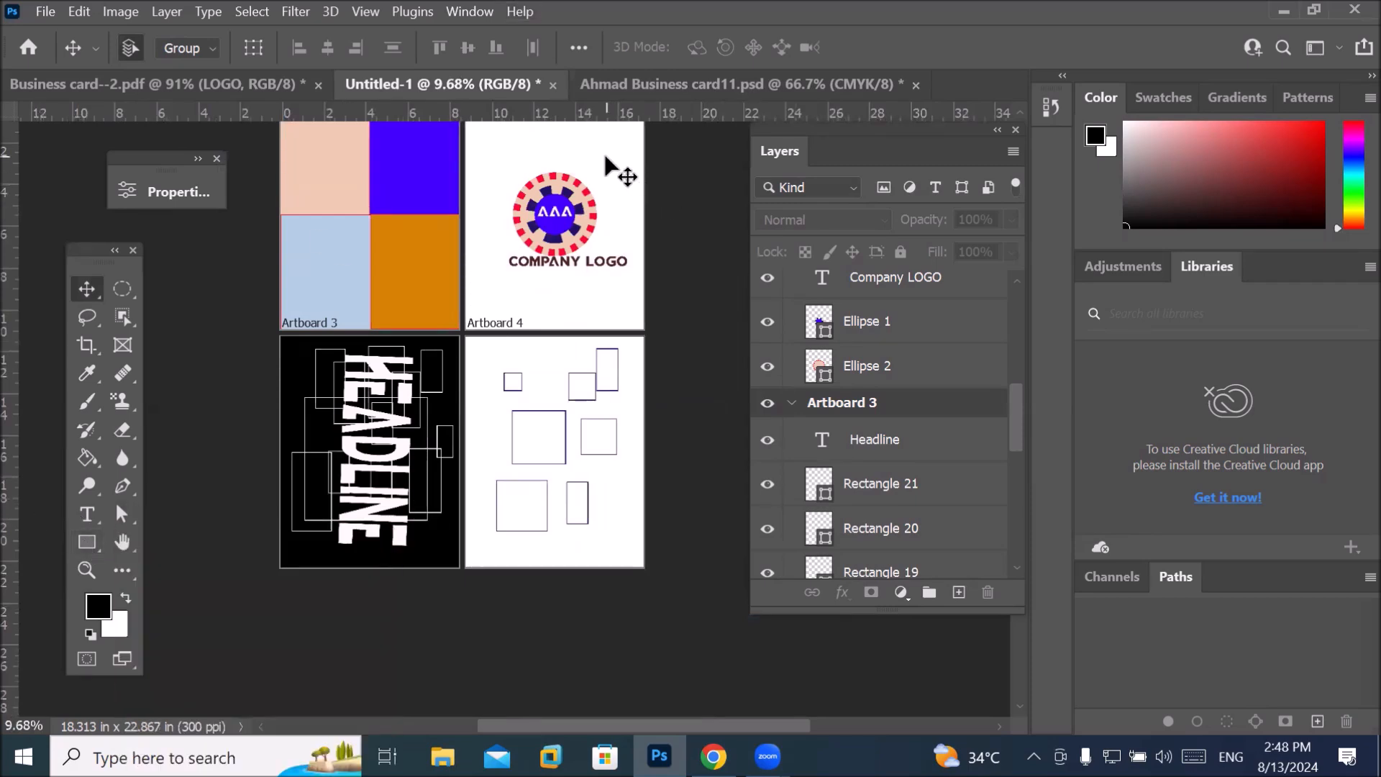
drag(595, 154, 639, 252)
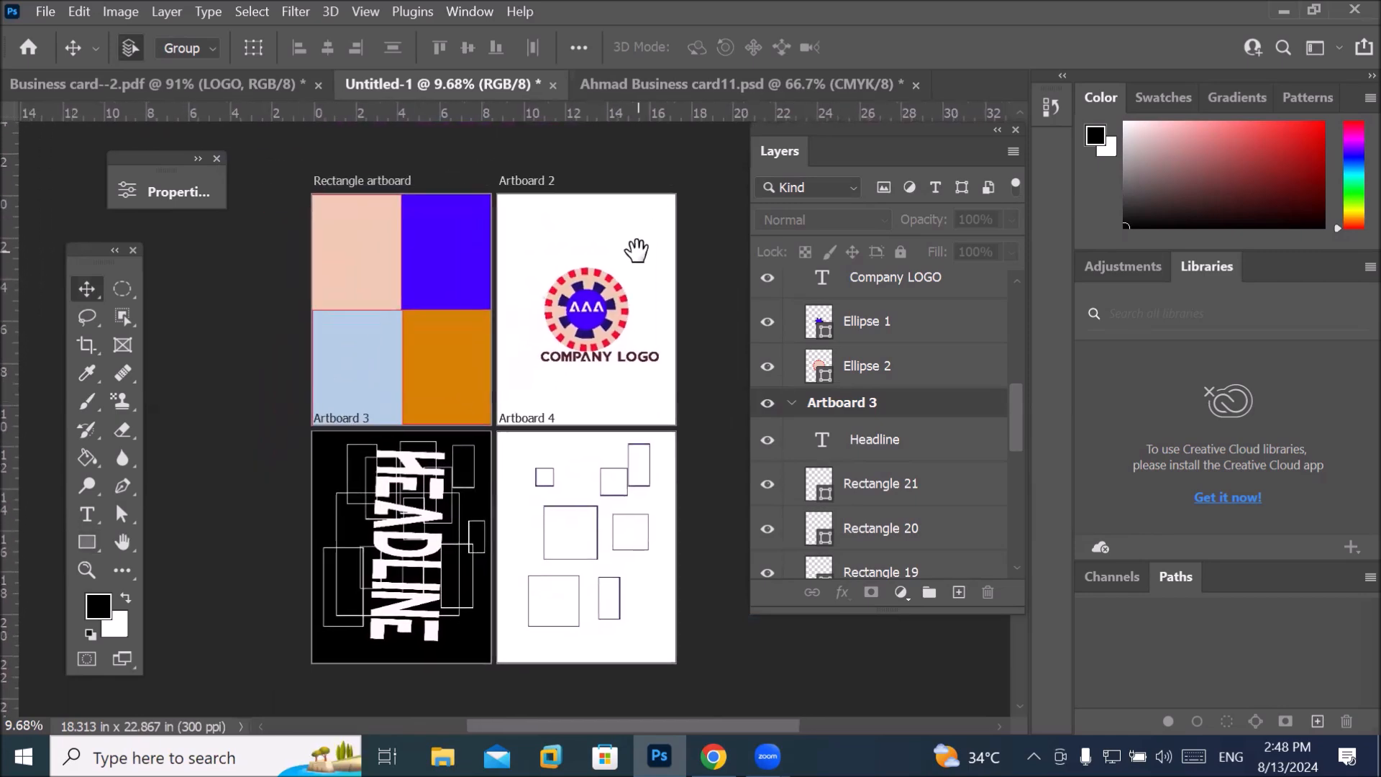
click(75, 539)
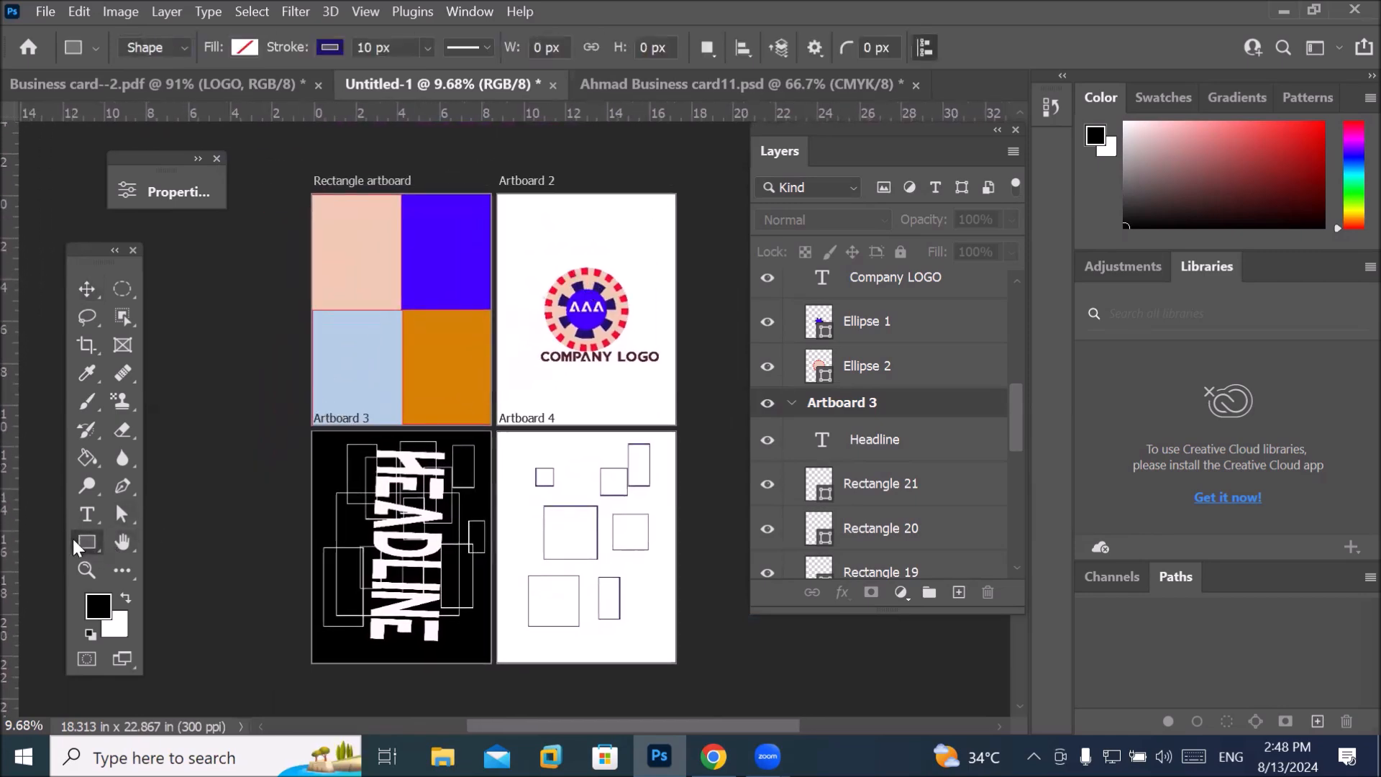
click(815, 48)
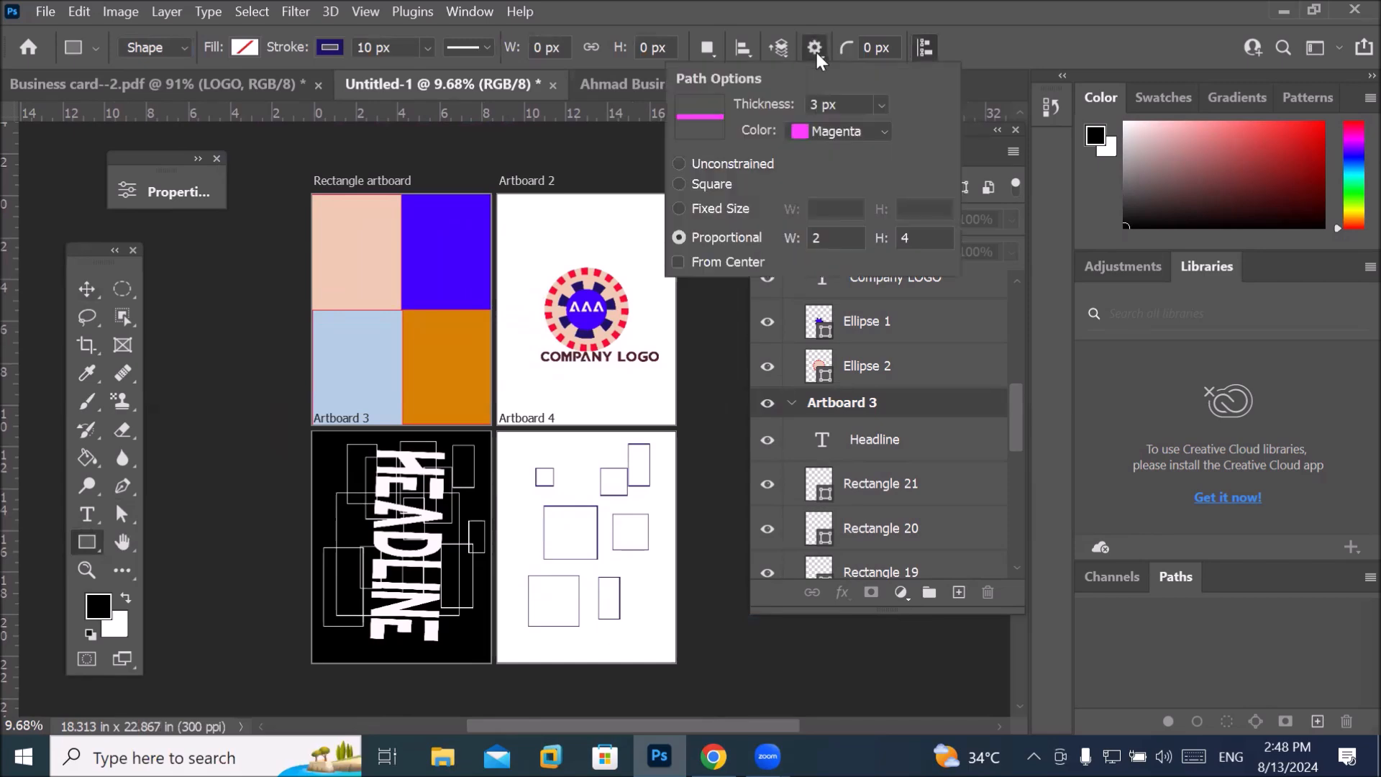
click(735, 263)
drag(828, 239, 812, 239)
click(683, 208)
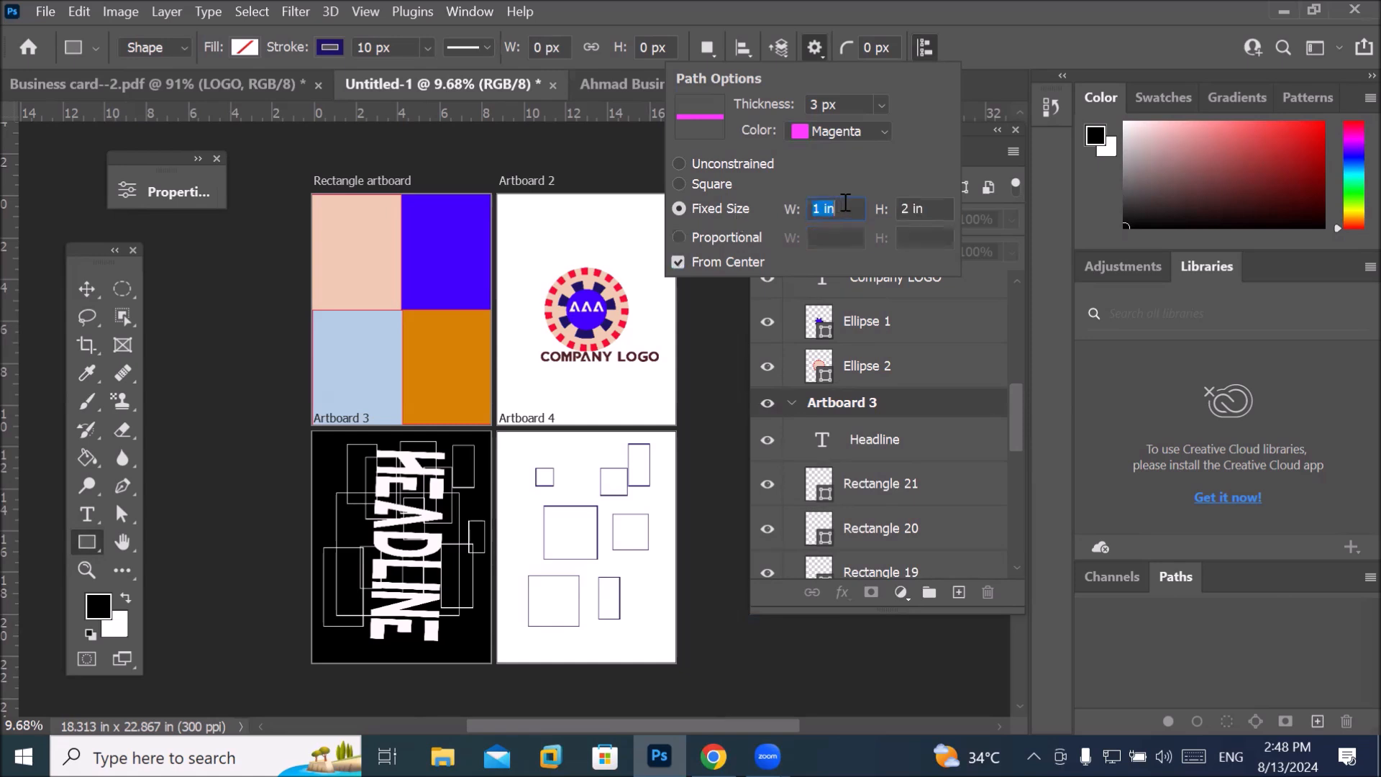
key(Tab)
text(1)
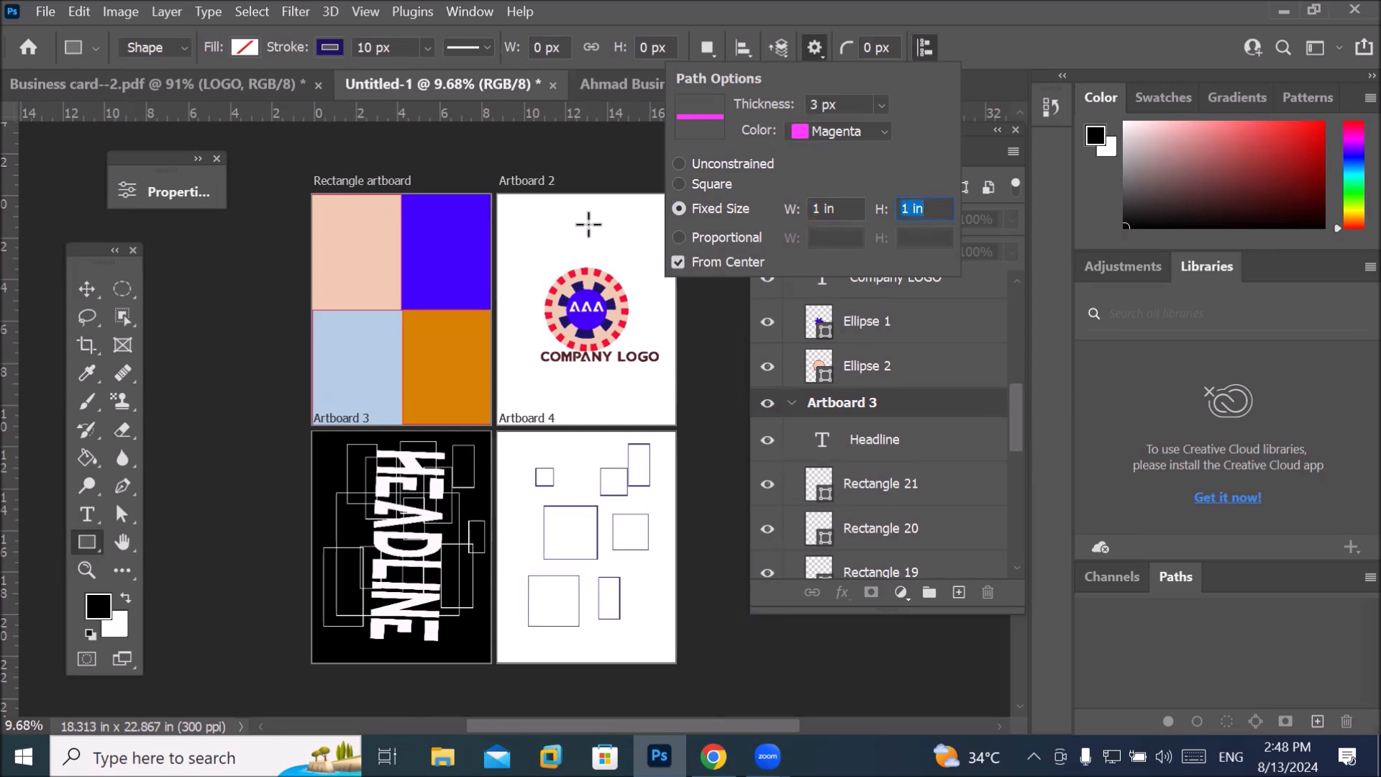
click(818, 53)
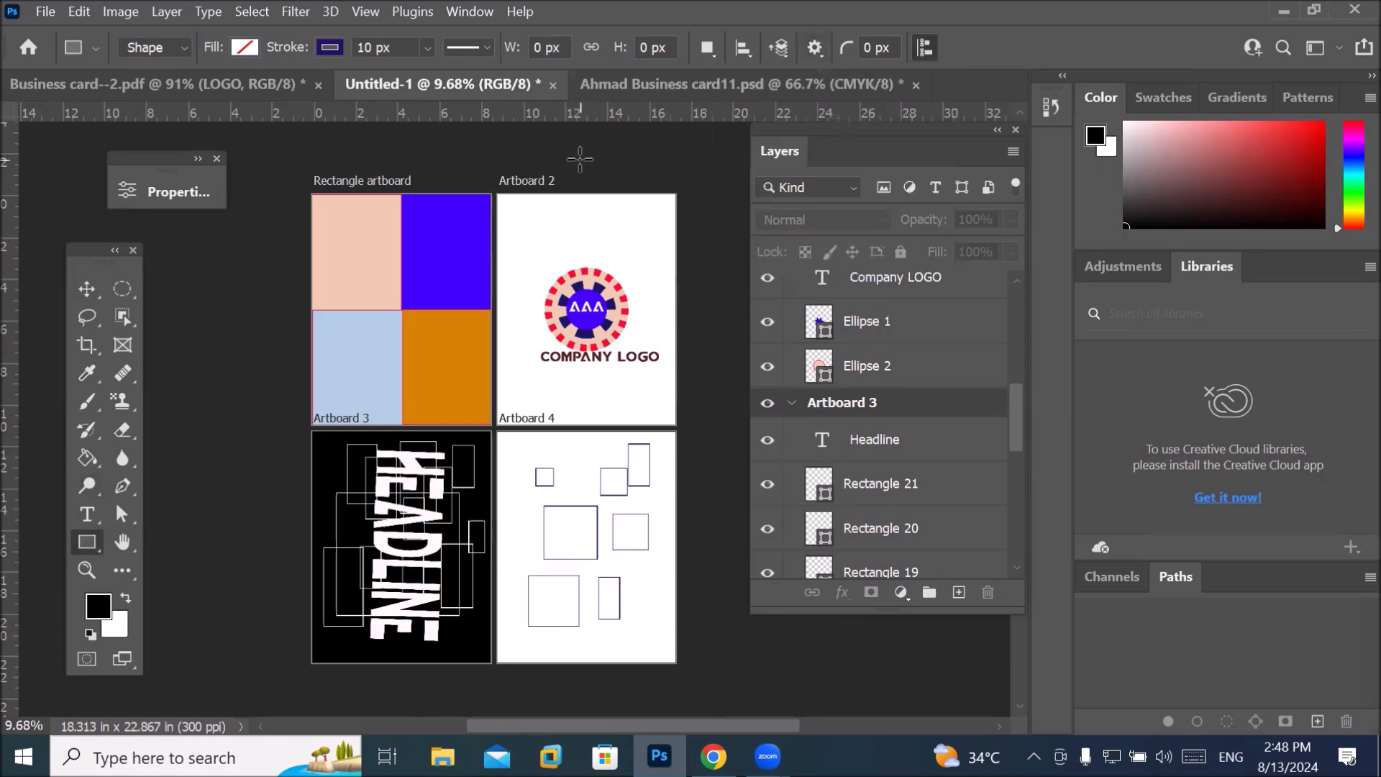
Place a 100 × 100 px square, drawn from its center, in the white area above the logo on Artboard 2.
scroll(580, 216, up, 5)
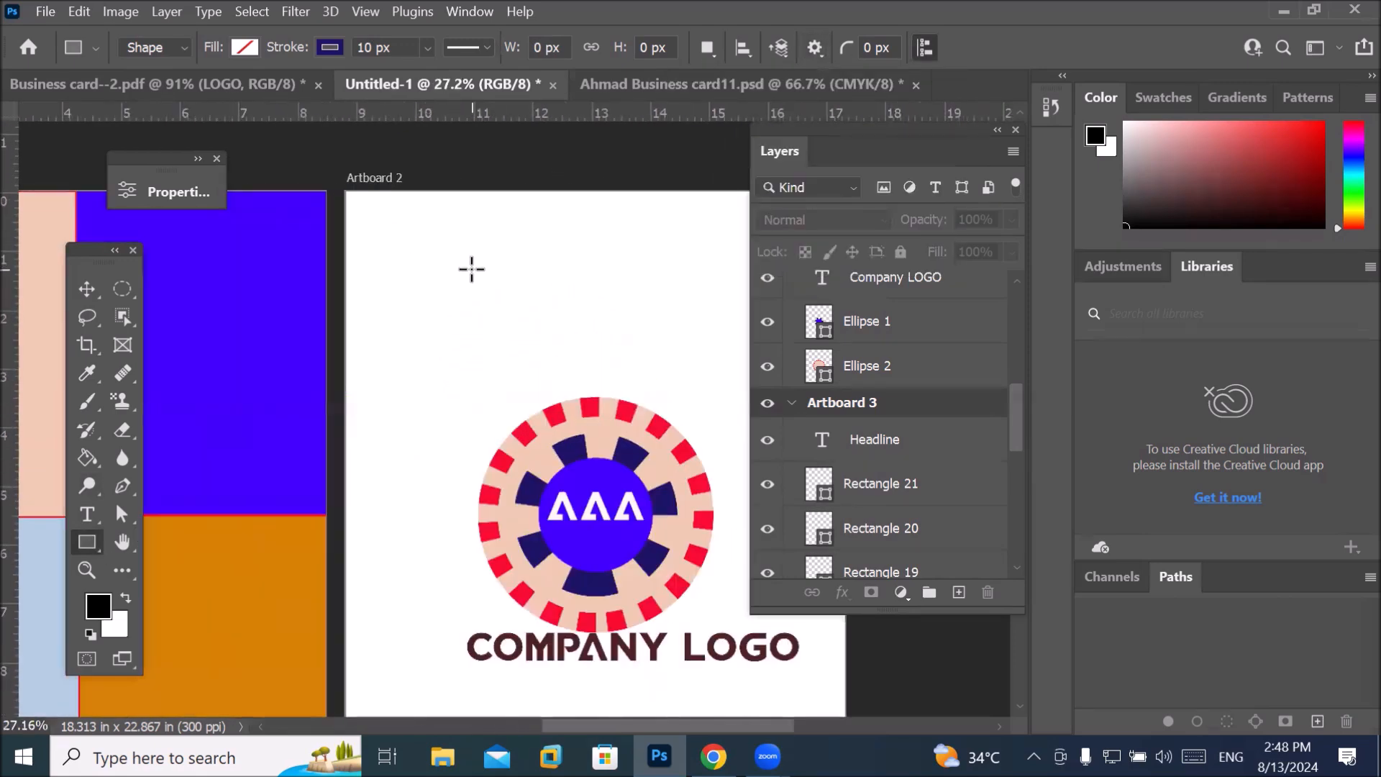
click(471, 269)
click(617, 355)
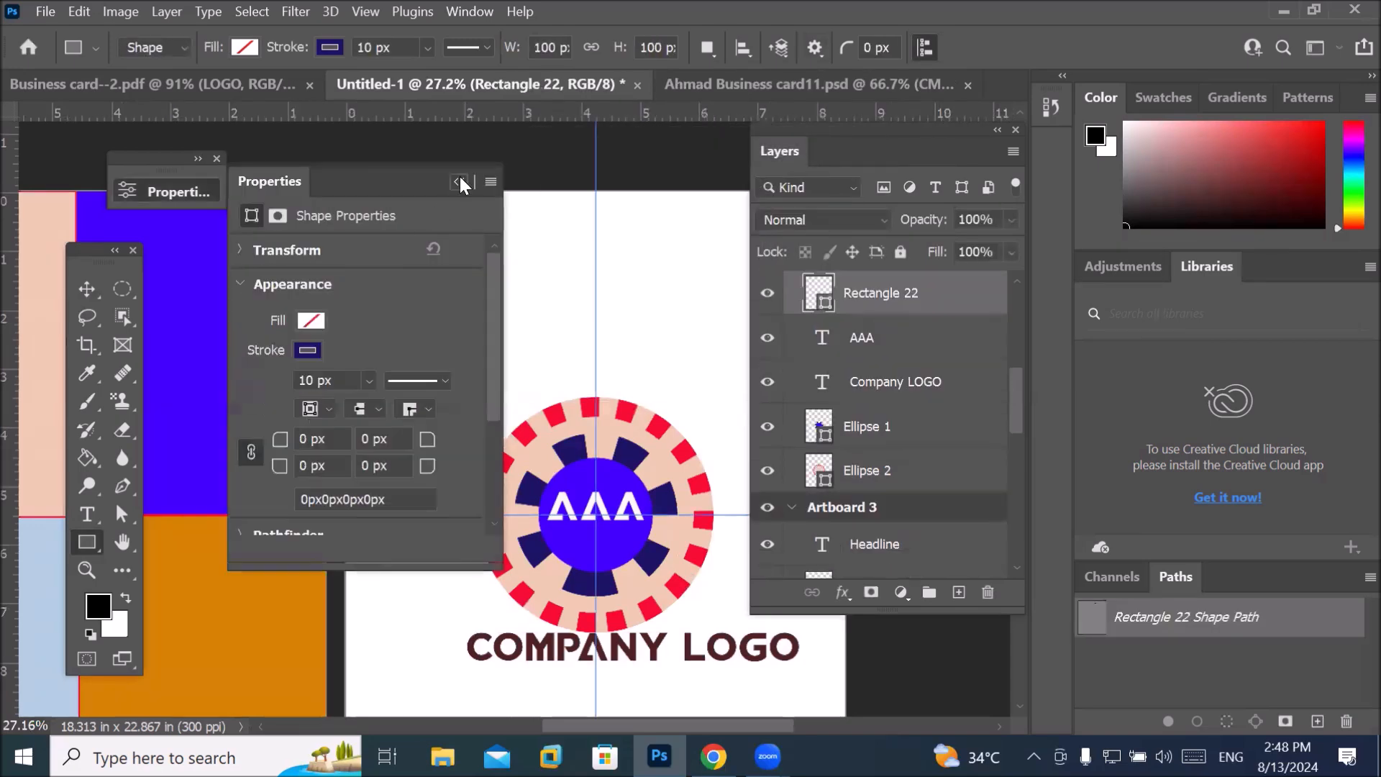
click(460, 182)
Place two more 100 × 100 px squares, drawn from their centers, below the existing square on Artboard 2, one on each side.
scroll(468, 251, up, 1)
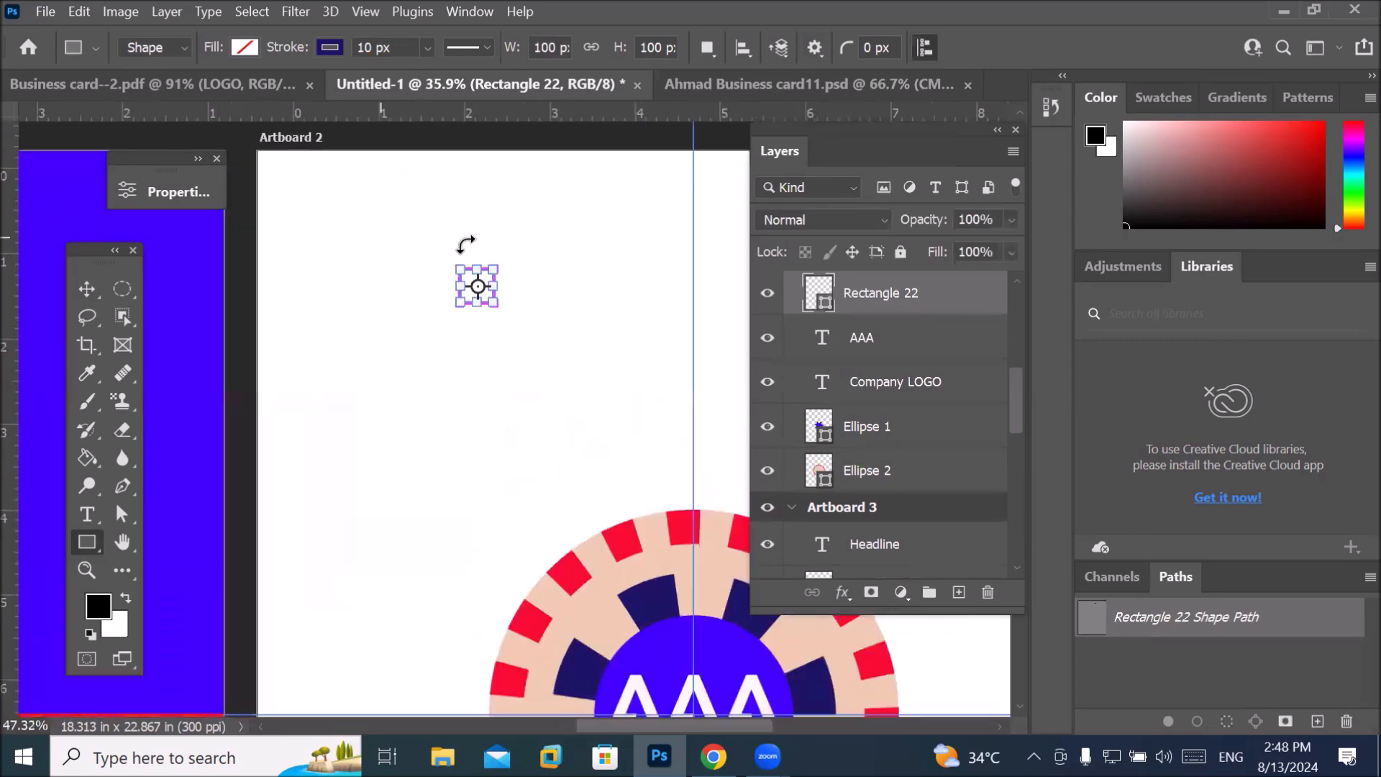
scroll(475, 277, up, 2)
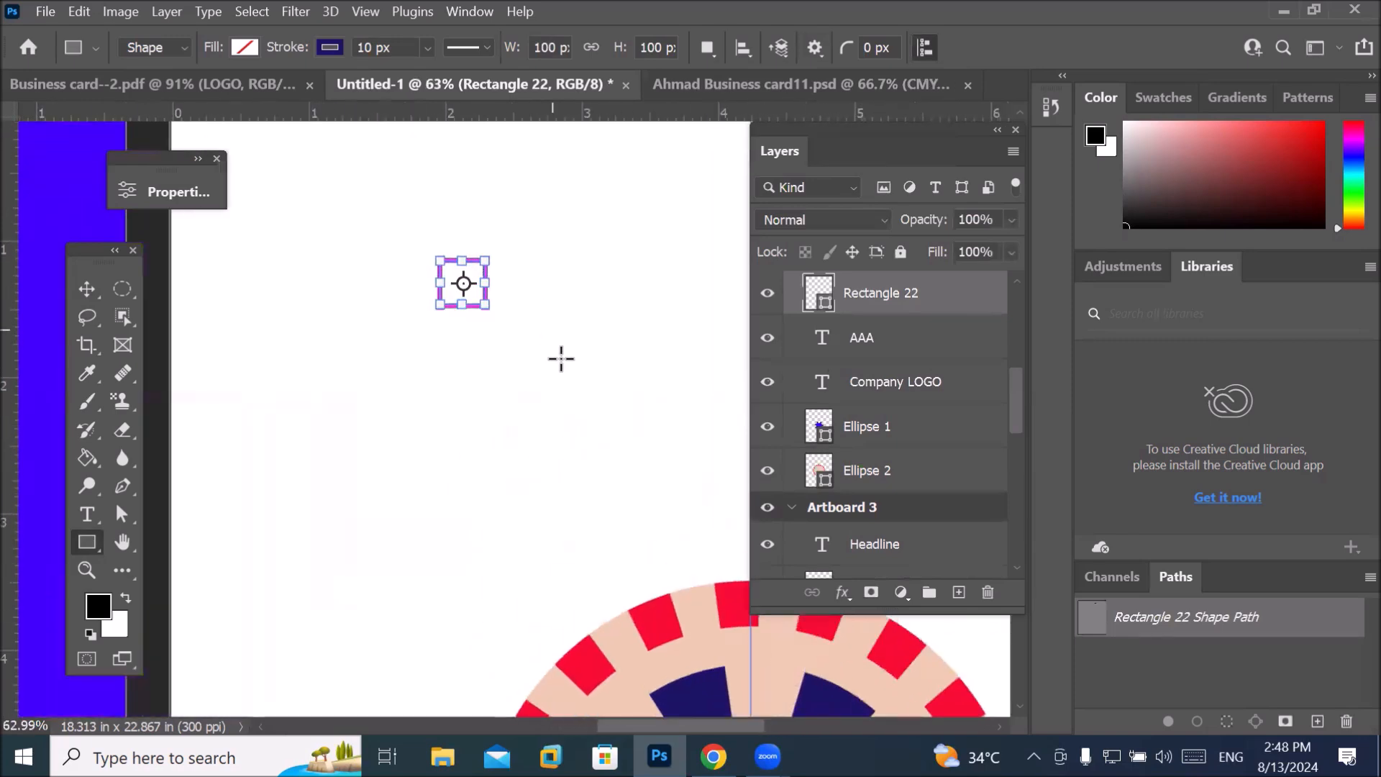
click(331, 423)
click(616, 356)
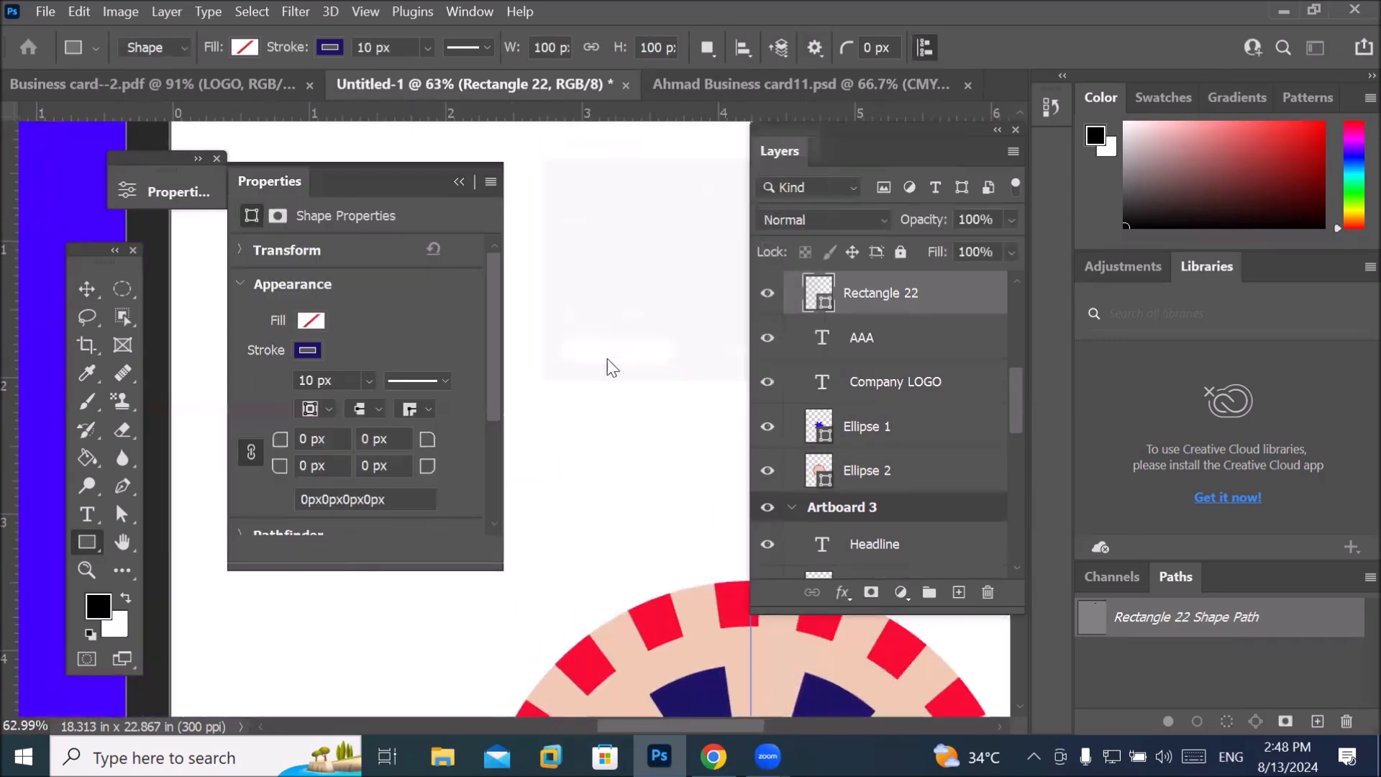
click(457, 180)
click(567, 399)
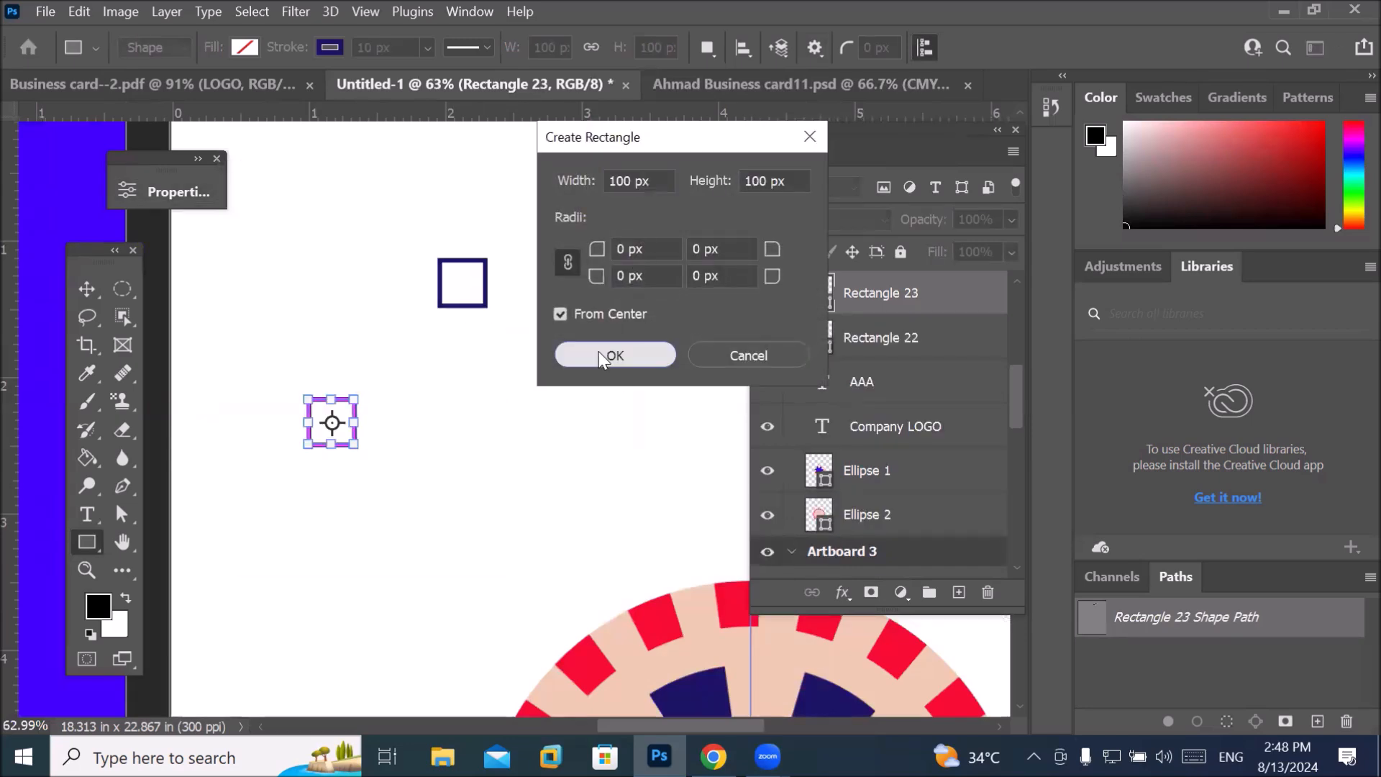
click(599, 351)
click(458, 181)
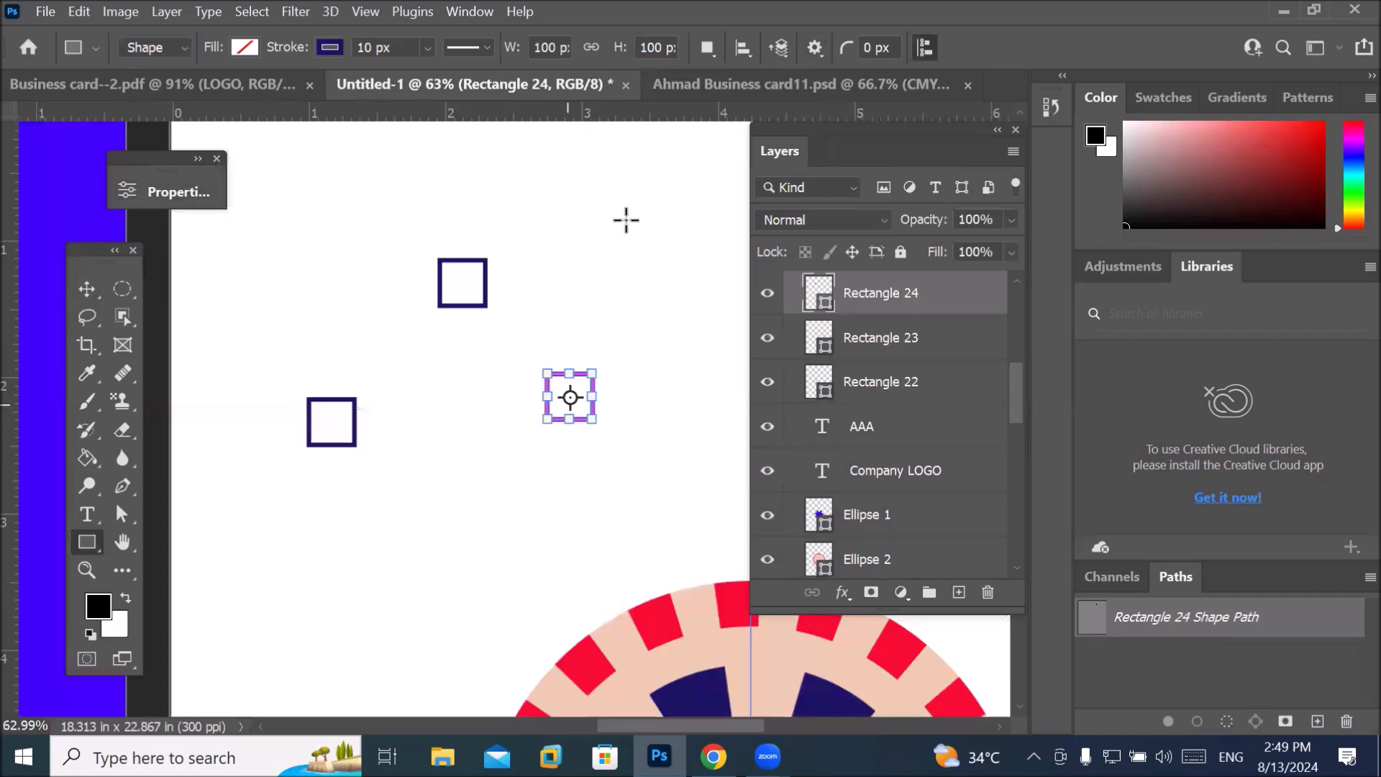
Add two 100 × 100 px squares from their centers above the first square on Artboard 2, one to its right and one to its left.
click(619, 339)
click(632, 361)
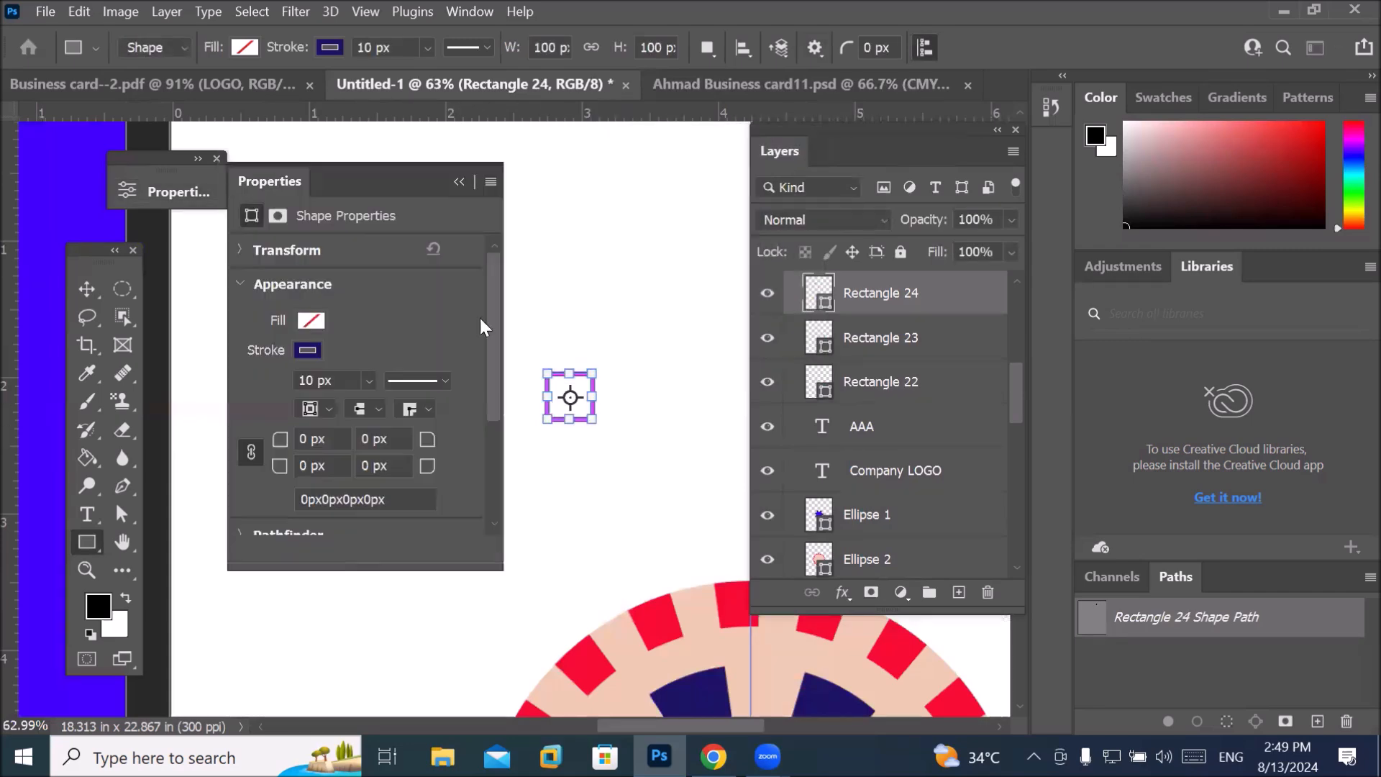
click(458, 182)
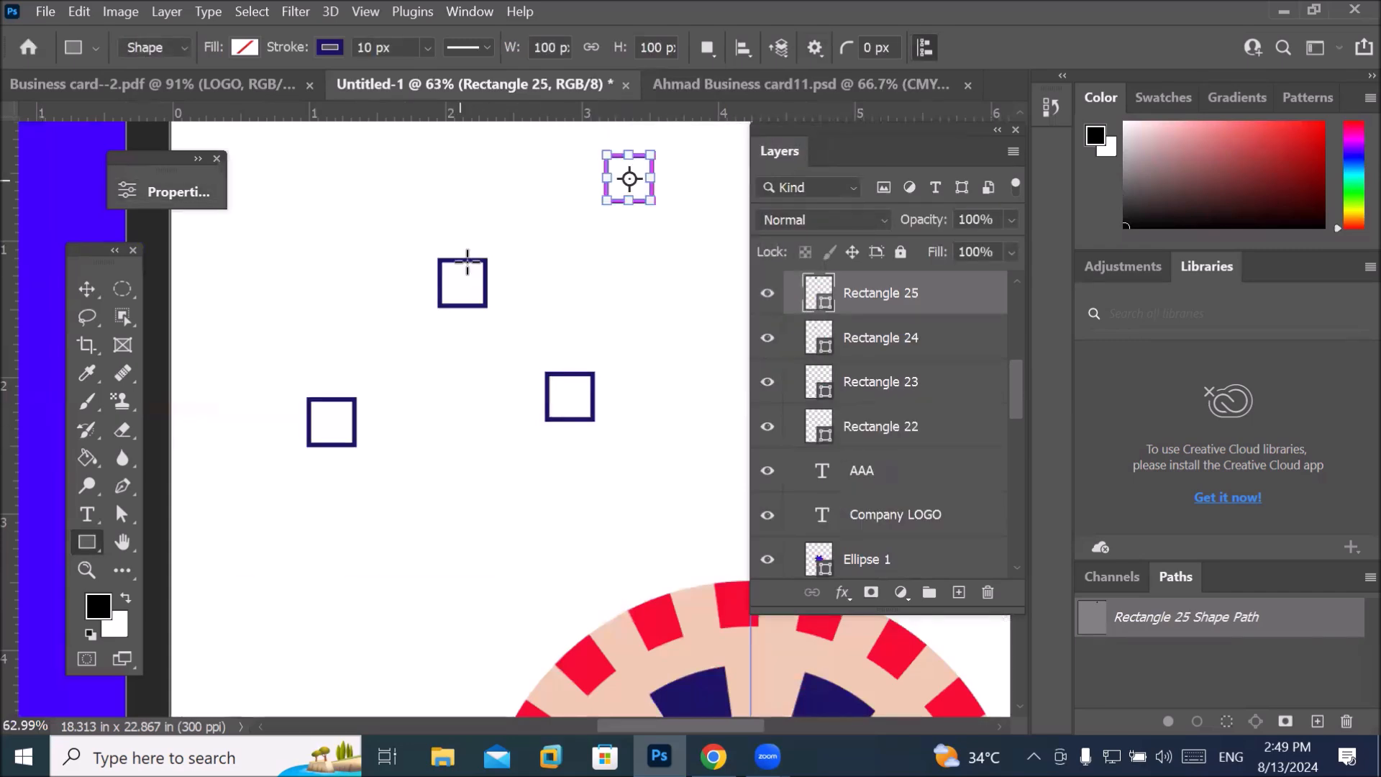
click(446, 325)
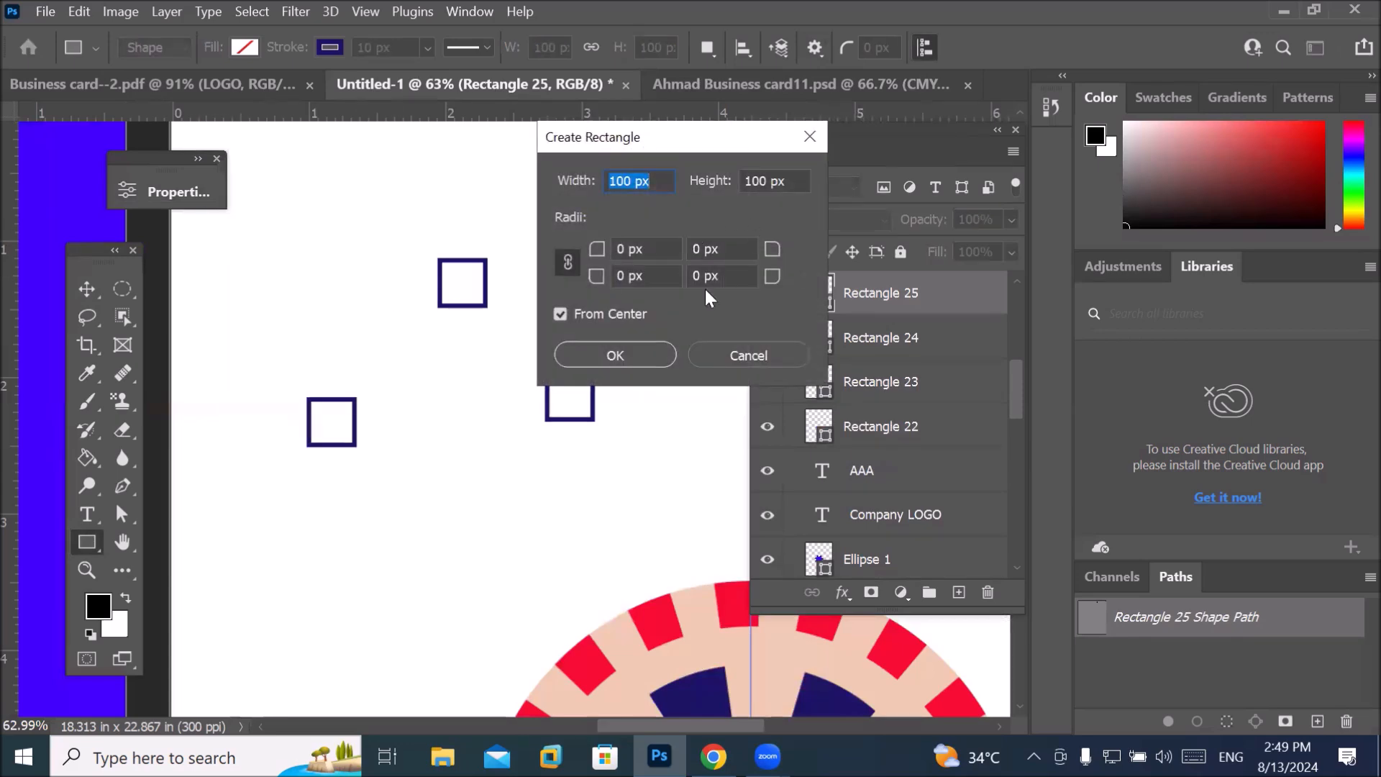
click(623, 355)
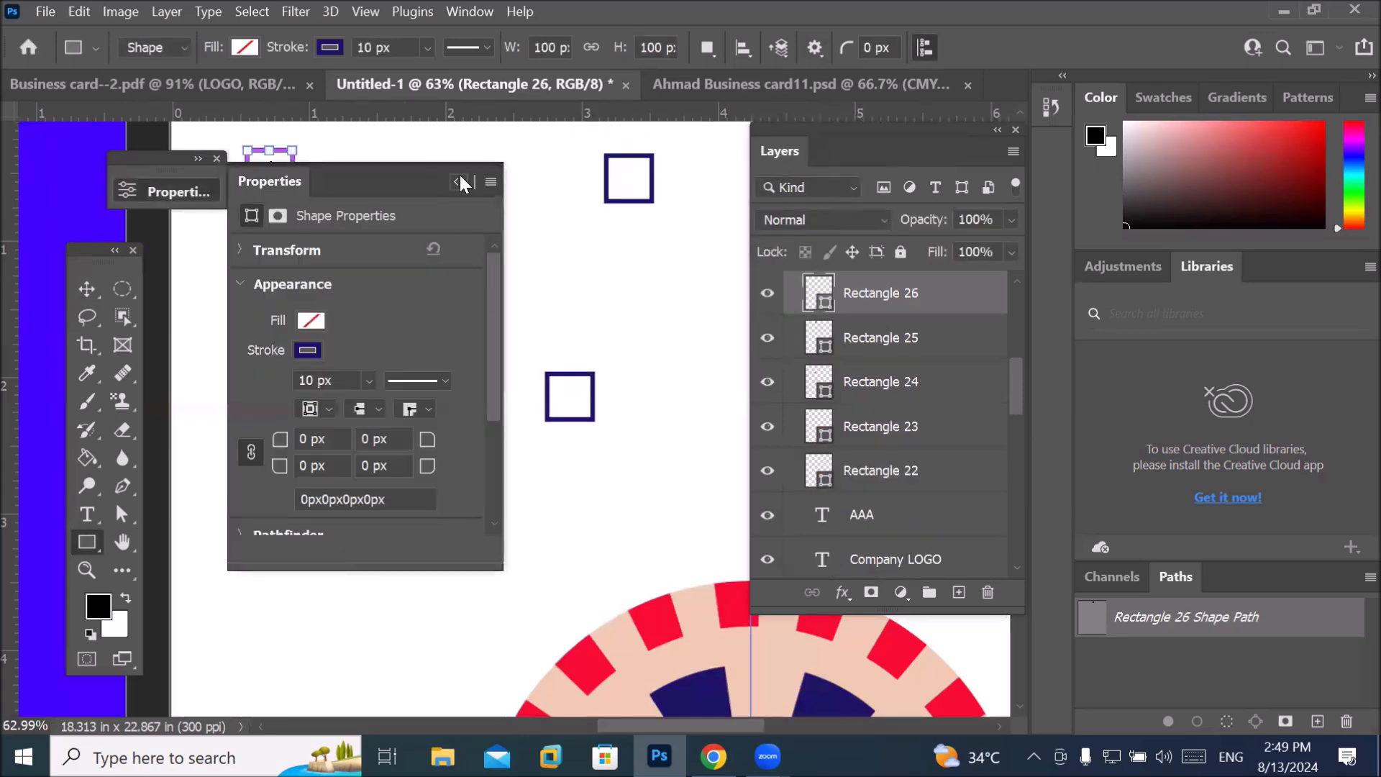
click(468, 181)
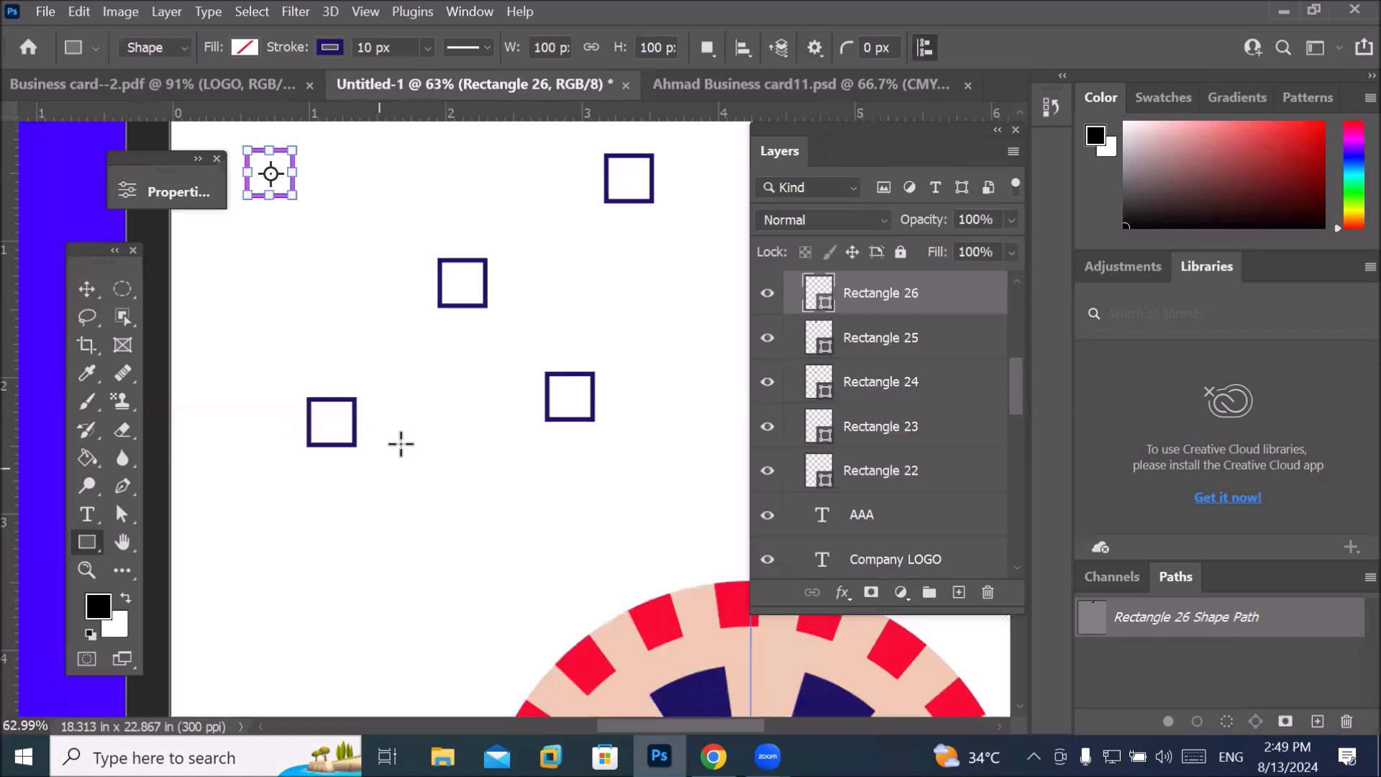
Place a 100 × 100 px square from its center just right of the vertical guide above the logo on Artboard 2.
scroll(408, 427, down, 2)
scroll(408, 427, down, 2)
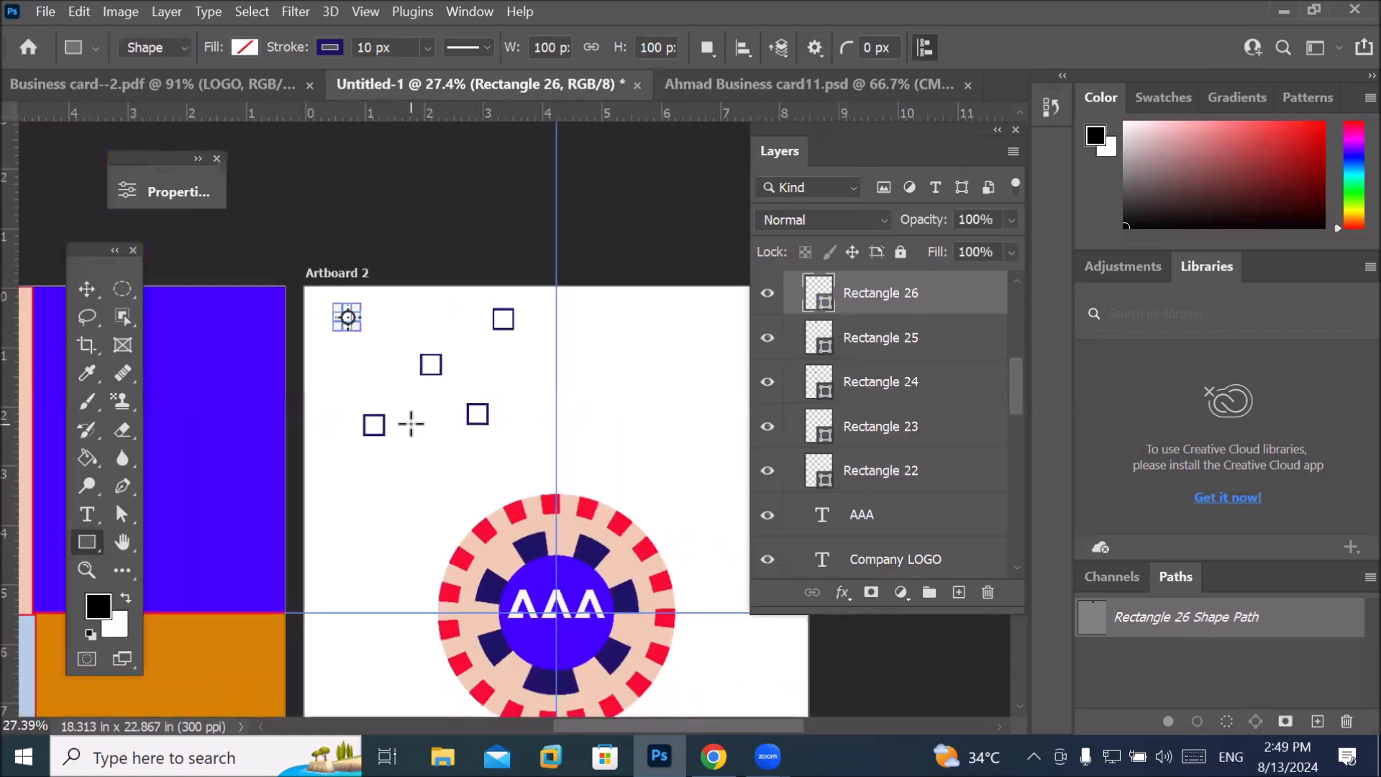
click(589, 344)
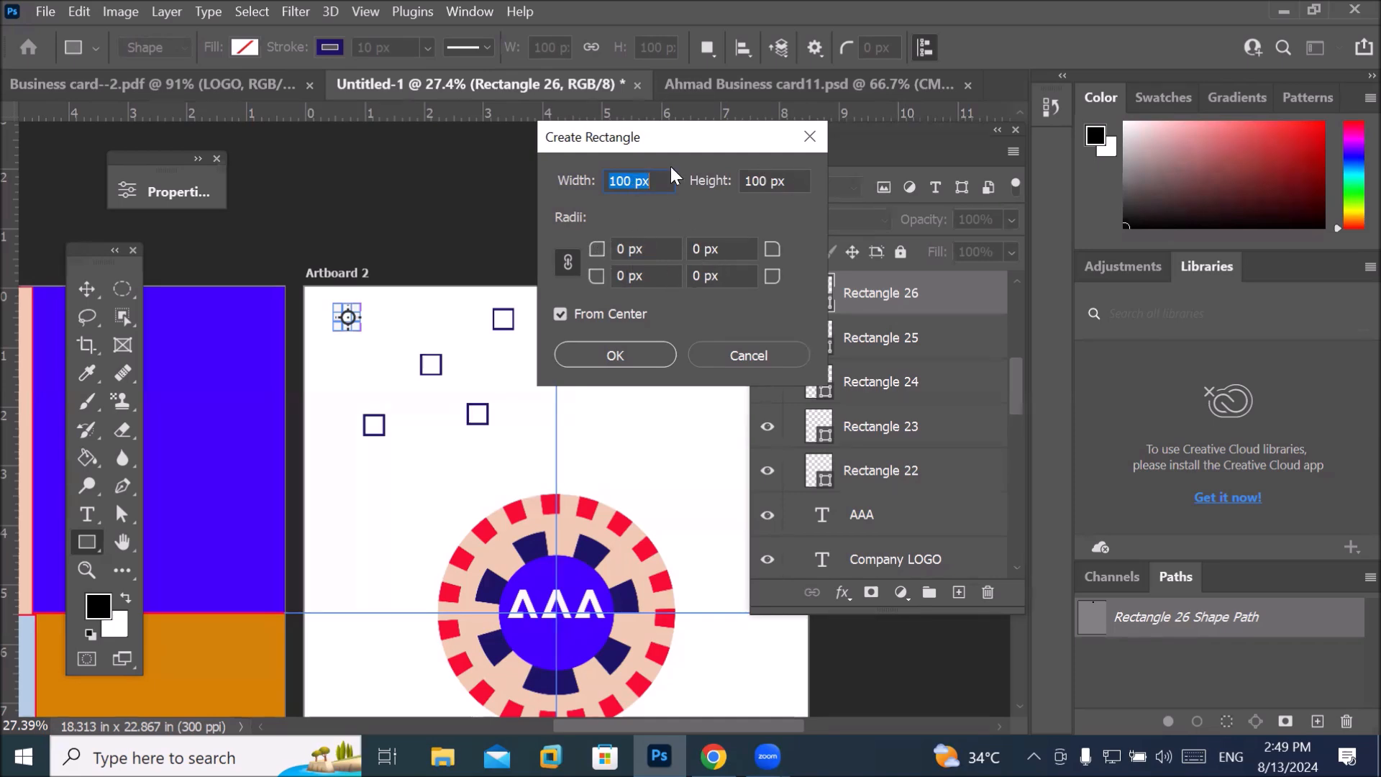
click(624, 354)
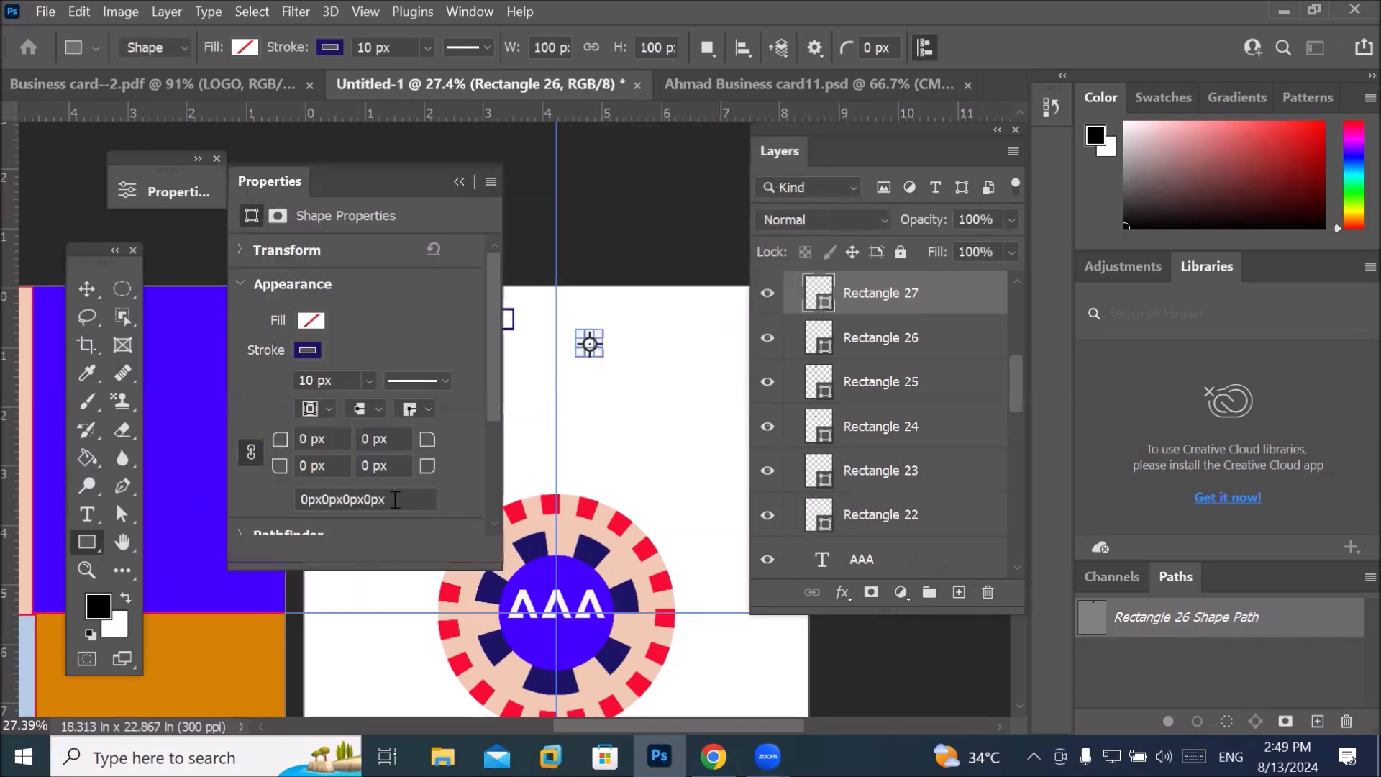
click(459, 182)
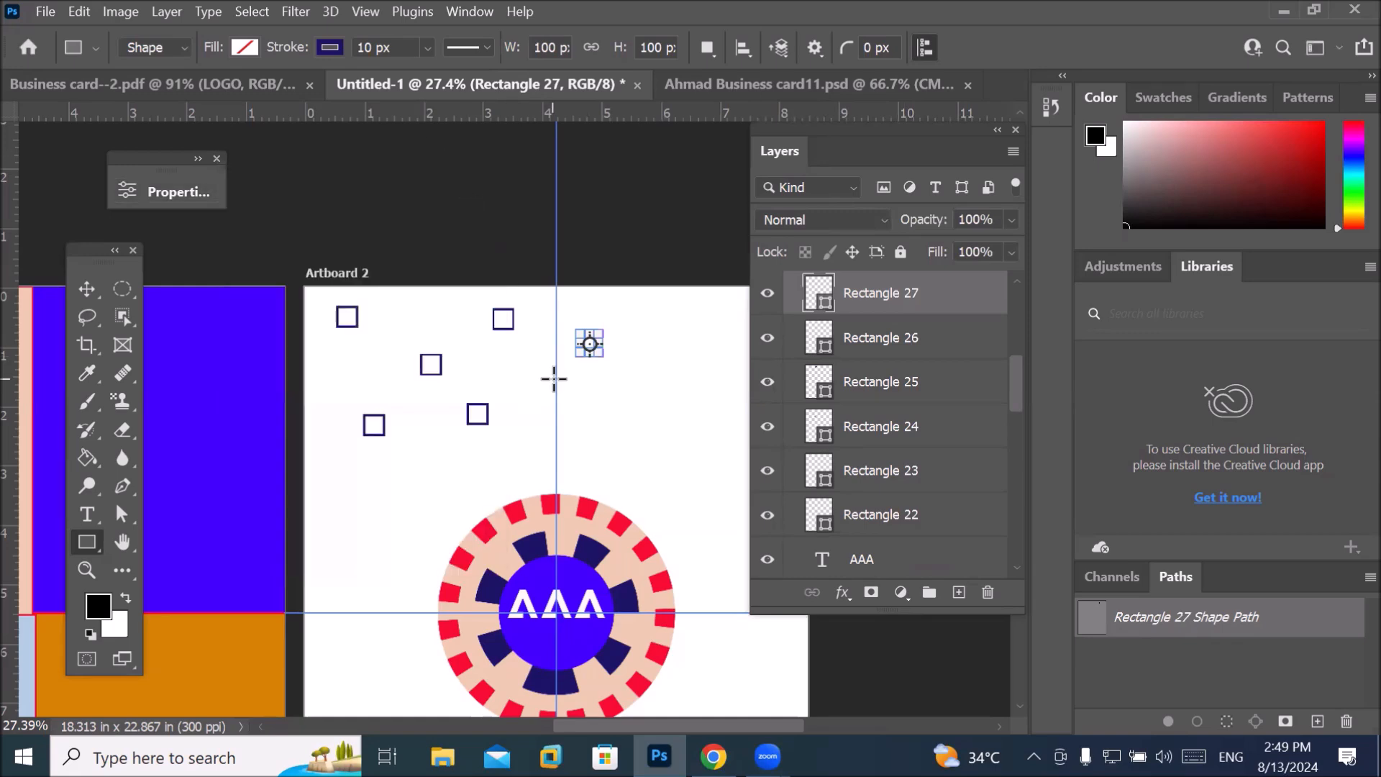
Switch to the Ellipse tool and constrain it to circles drawn by diameter or radius, from the center.
right_click(94, 533)
click(151, 560)
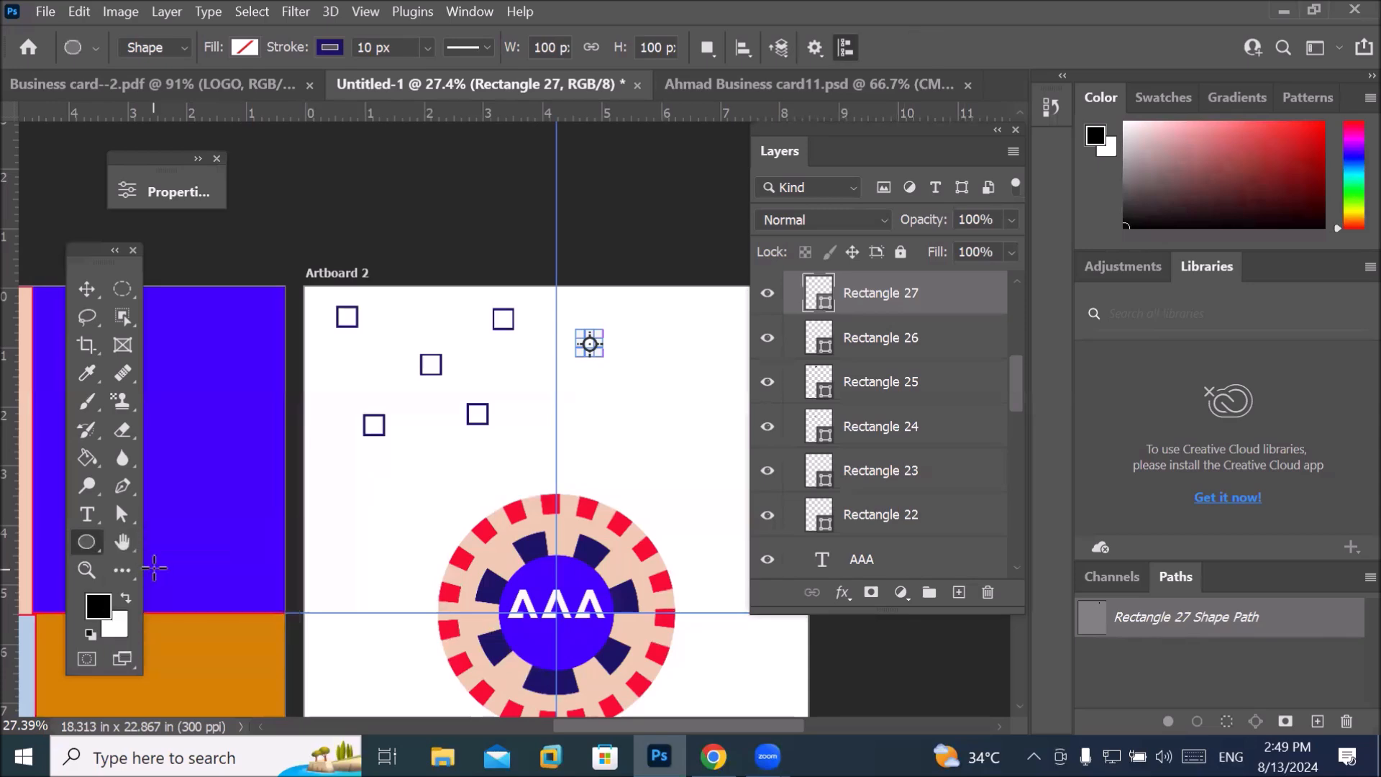
click(814, 48)
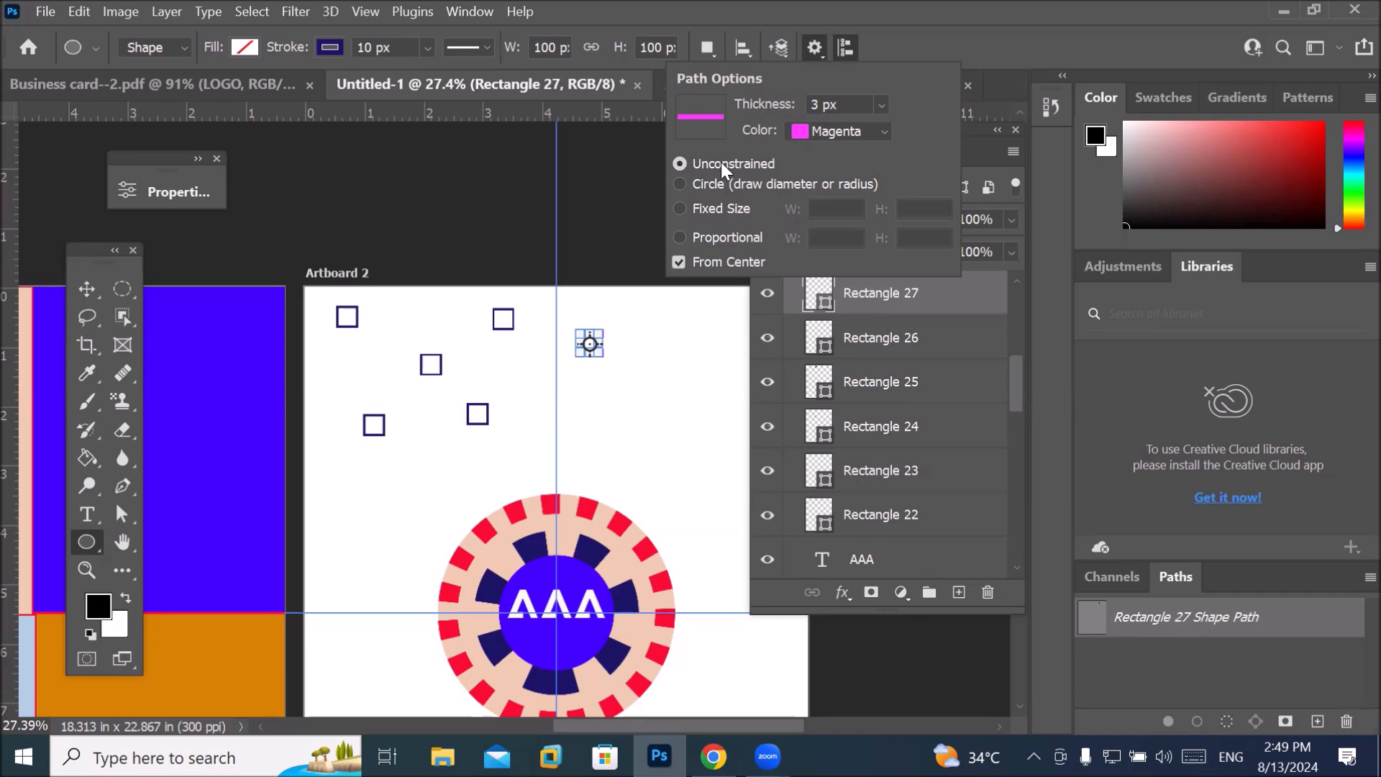
click(726, 182)
click(92, 289)
scroll(544, 348, down, 2)
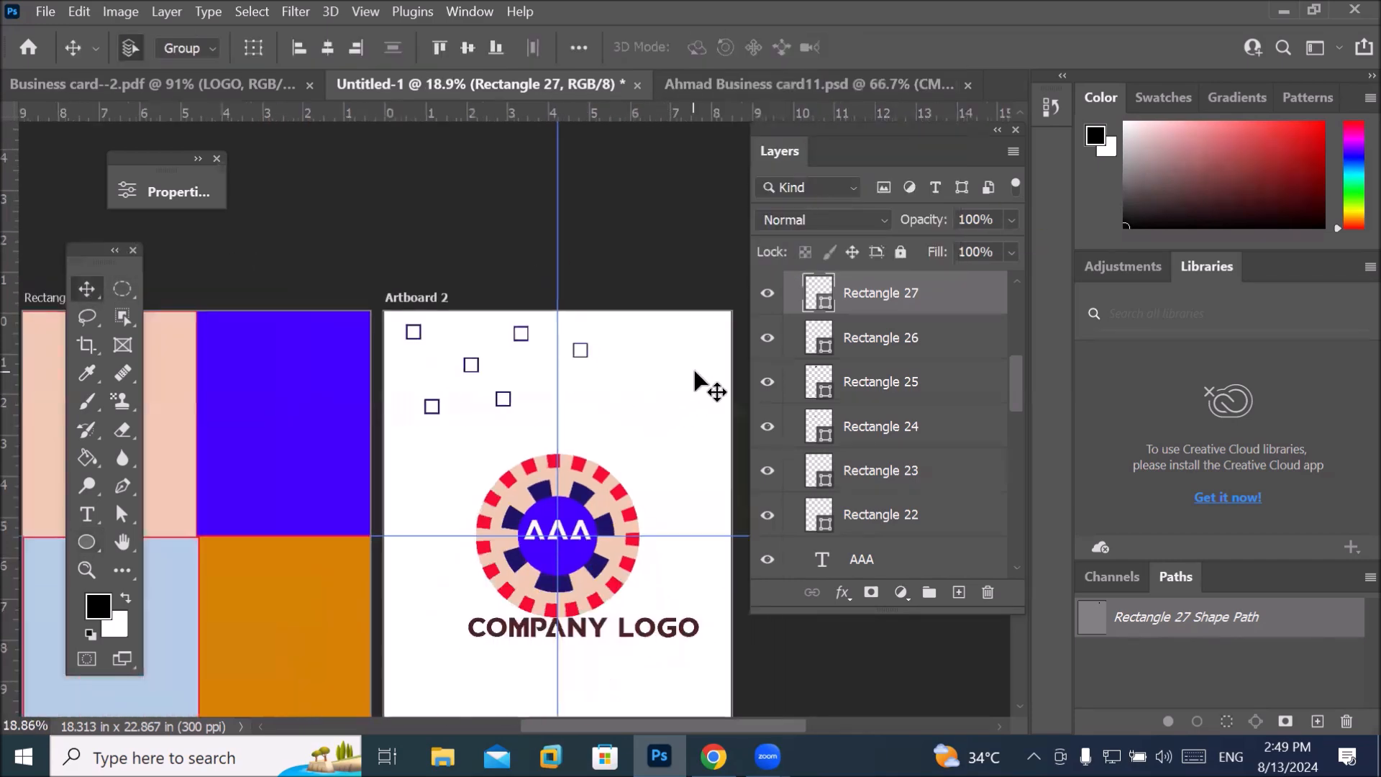
scroll(709, 386, up, 2)
click(85, 540)
click(815, 47)
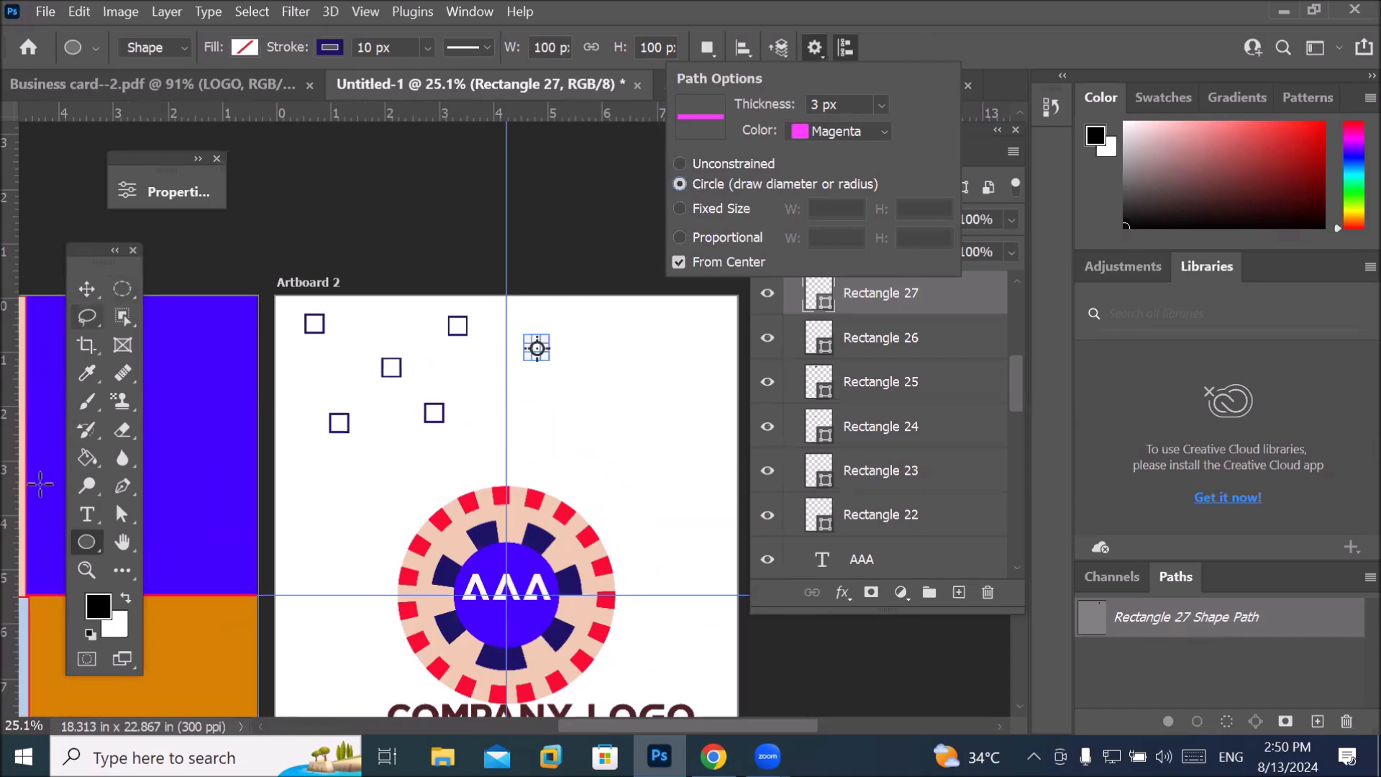
click(85, 545)
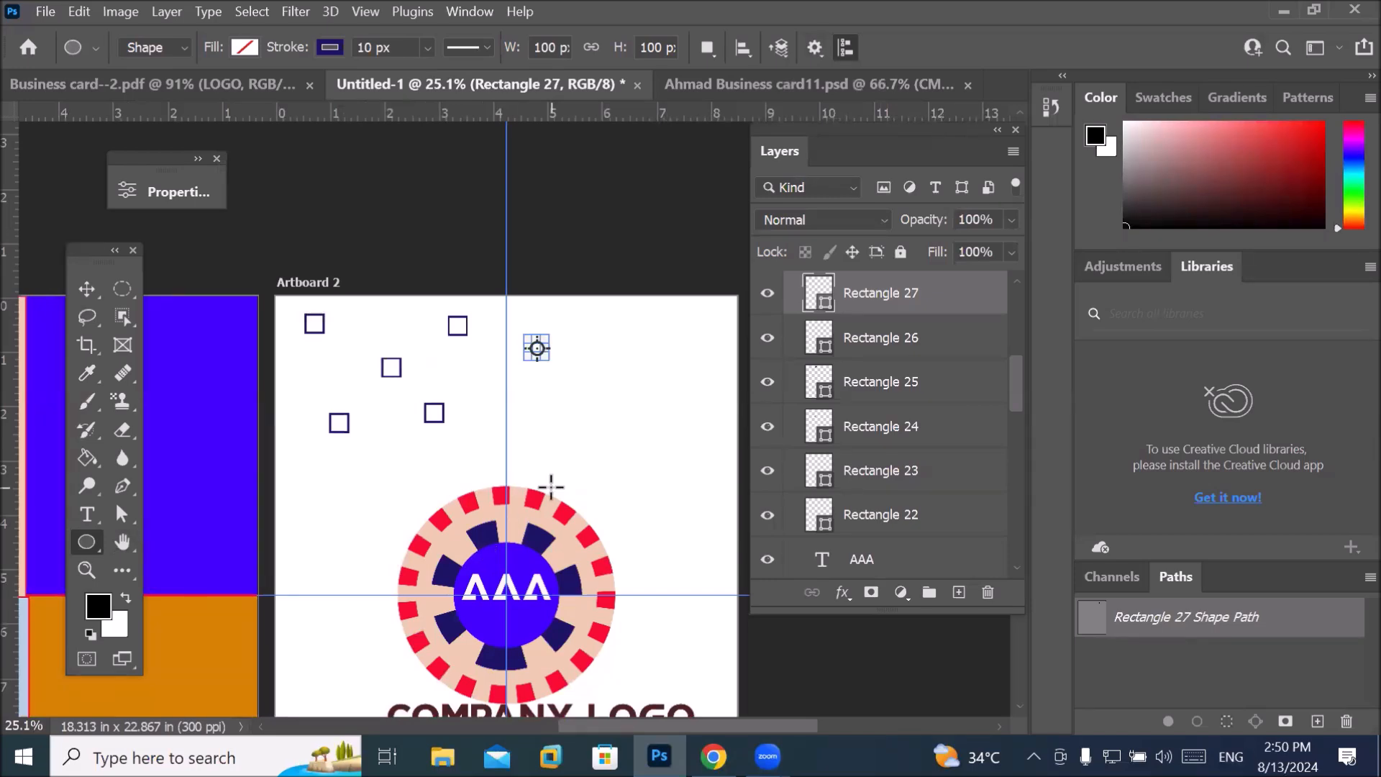
Draw three circles around the upper part of the logo on Artboard 2, about 740, 614 and 502 px across.
drag(585, 389, 655, 449)
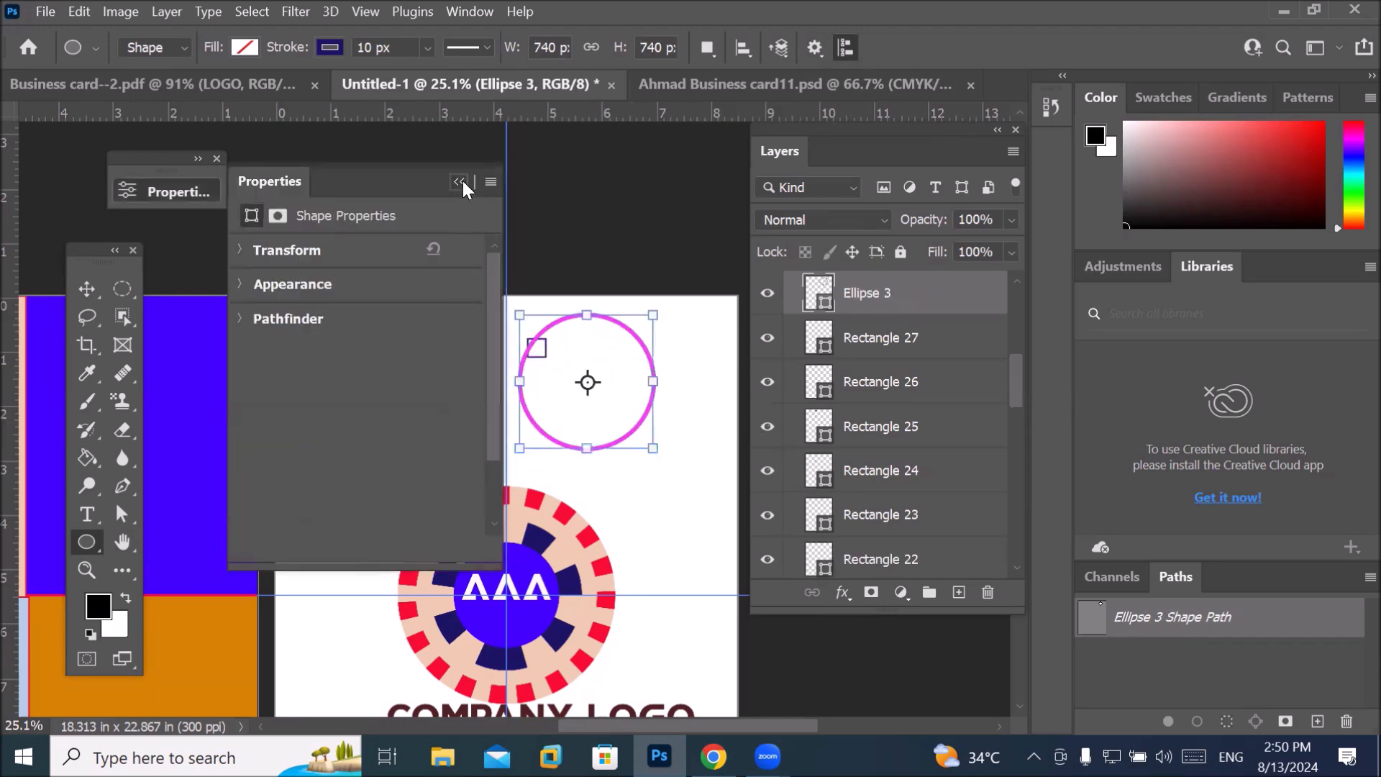
click(461, 181)
drag(307, 476, 370, 533)
click(461, 181)
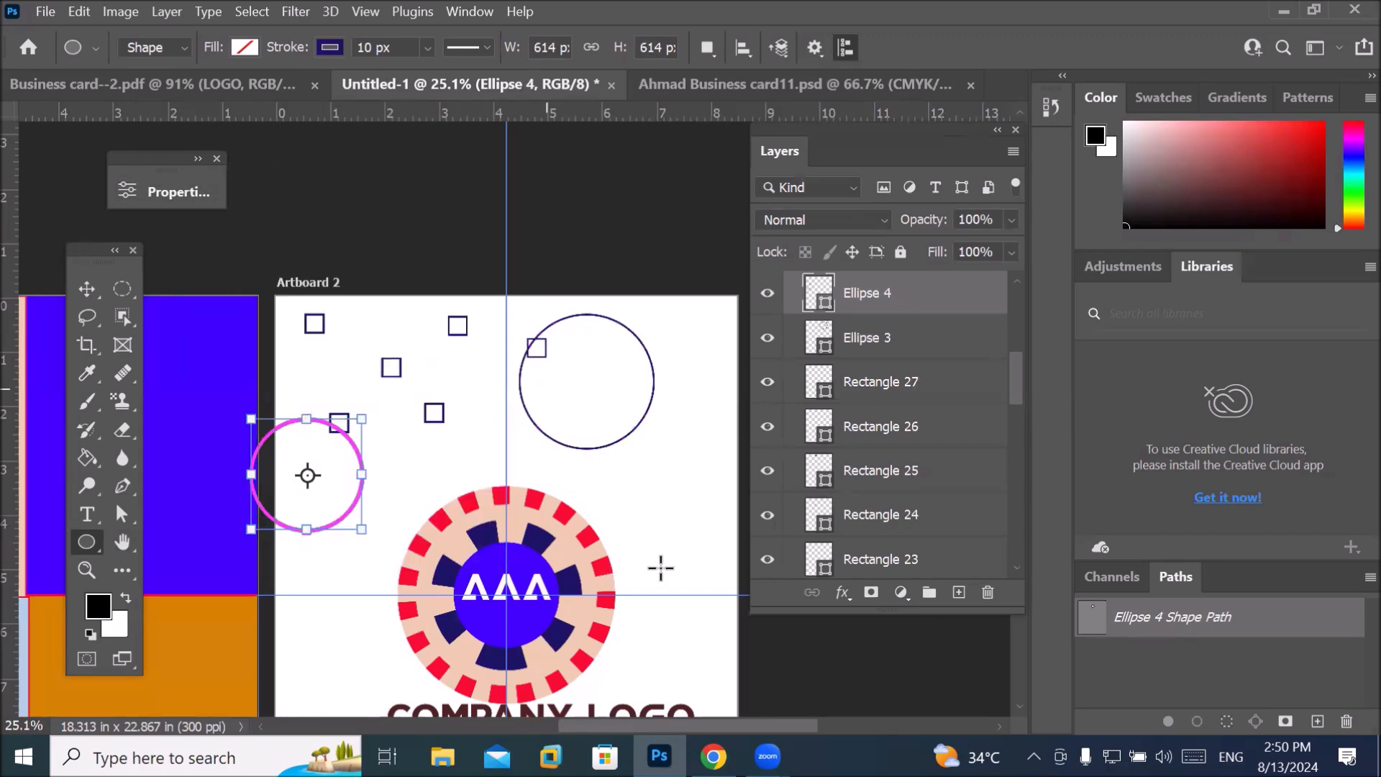
drag(640, 488, 687, 535)
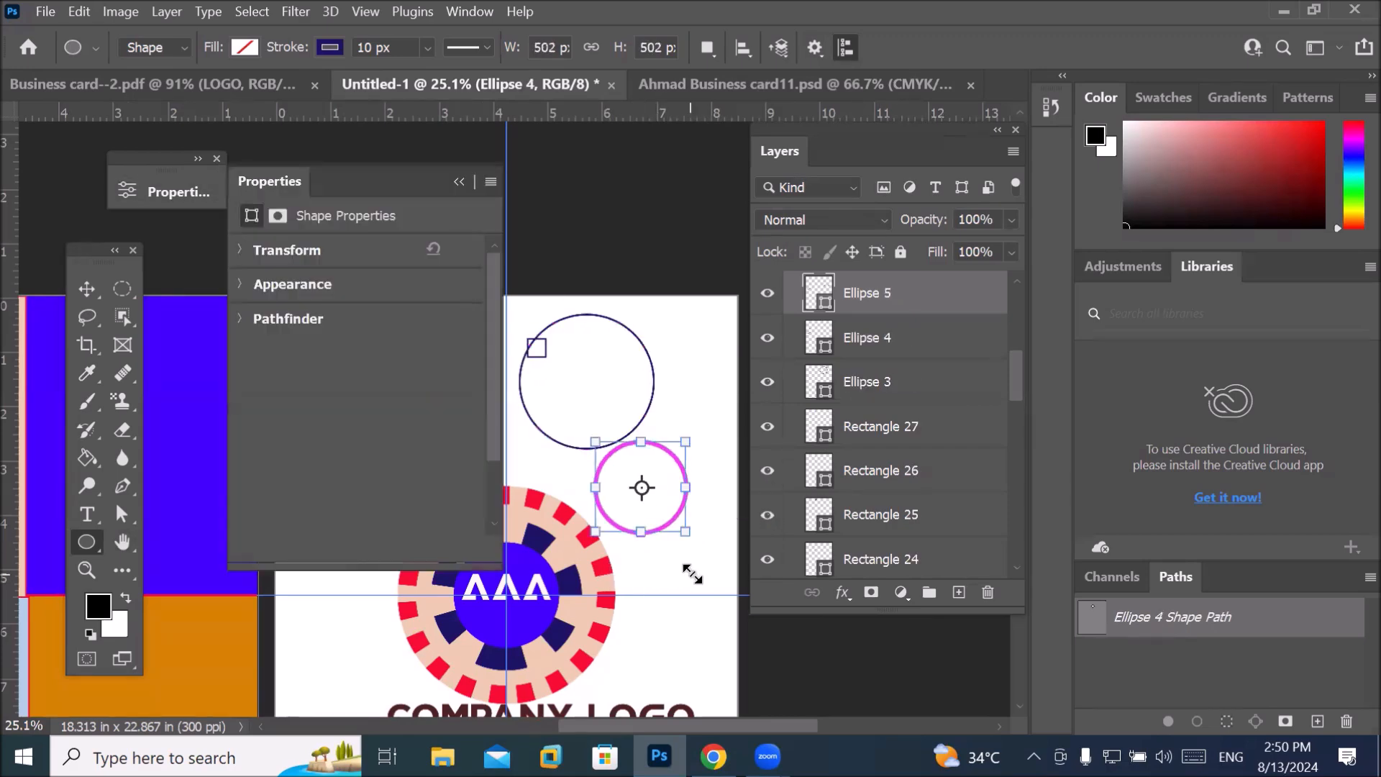
Draw two large circles in the lower part of Artboard 2, the left one about 694 px across, the other under the company name.
scroll(691, 572, down, 3)
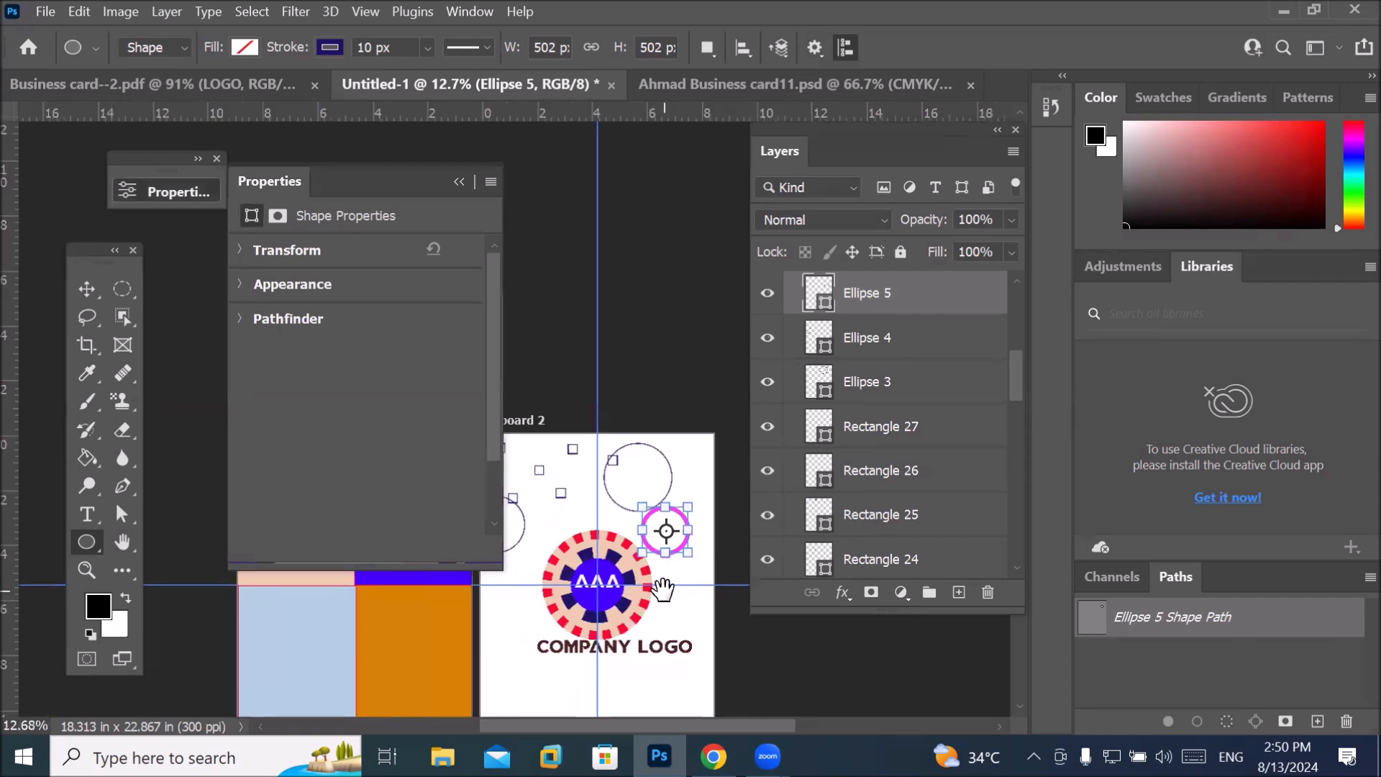
scroll(662, 504, down, 5)
drag(495, 398, 529, 427)
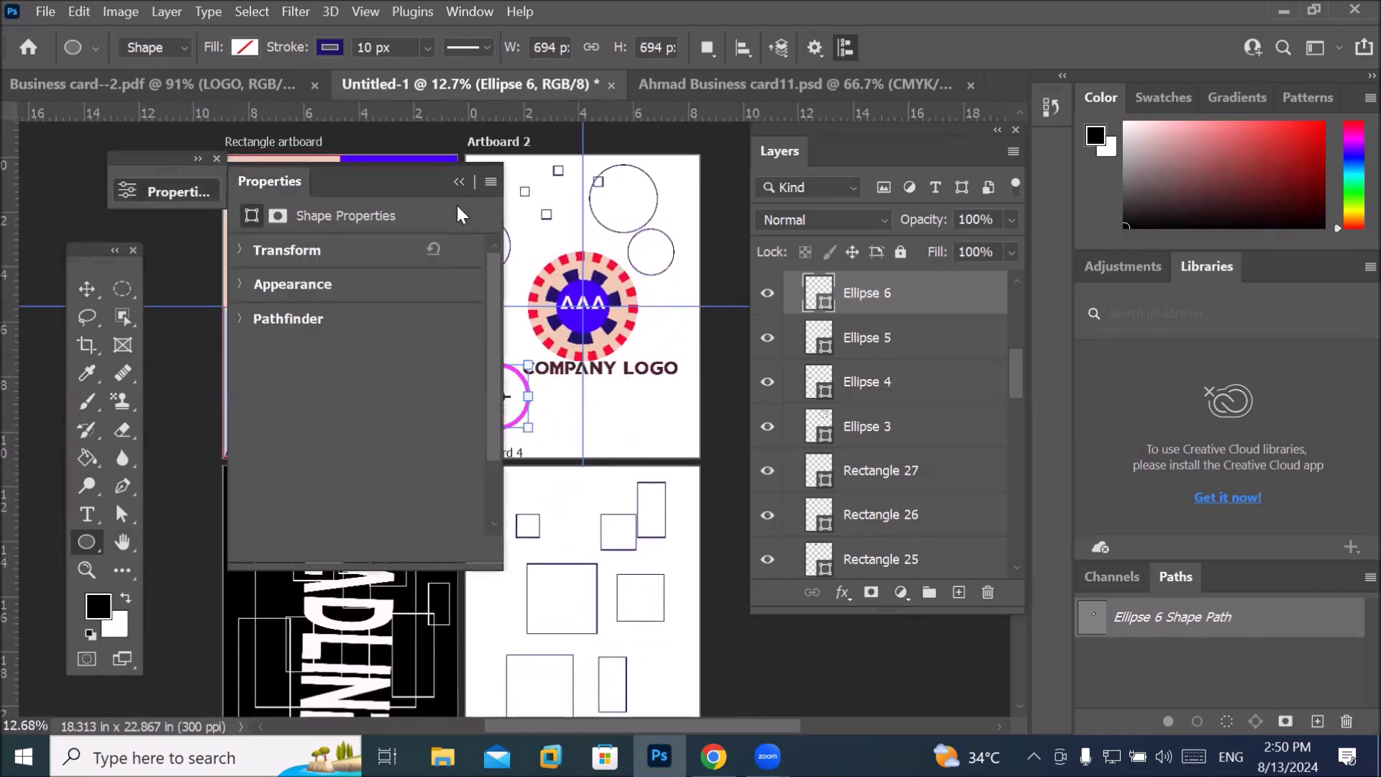
click(456, 182)
drag(590, 364, 668, 436)
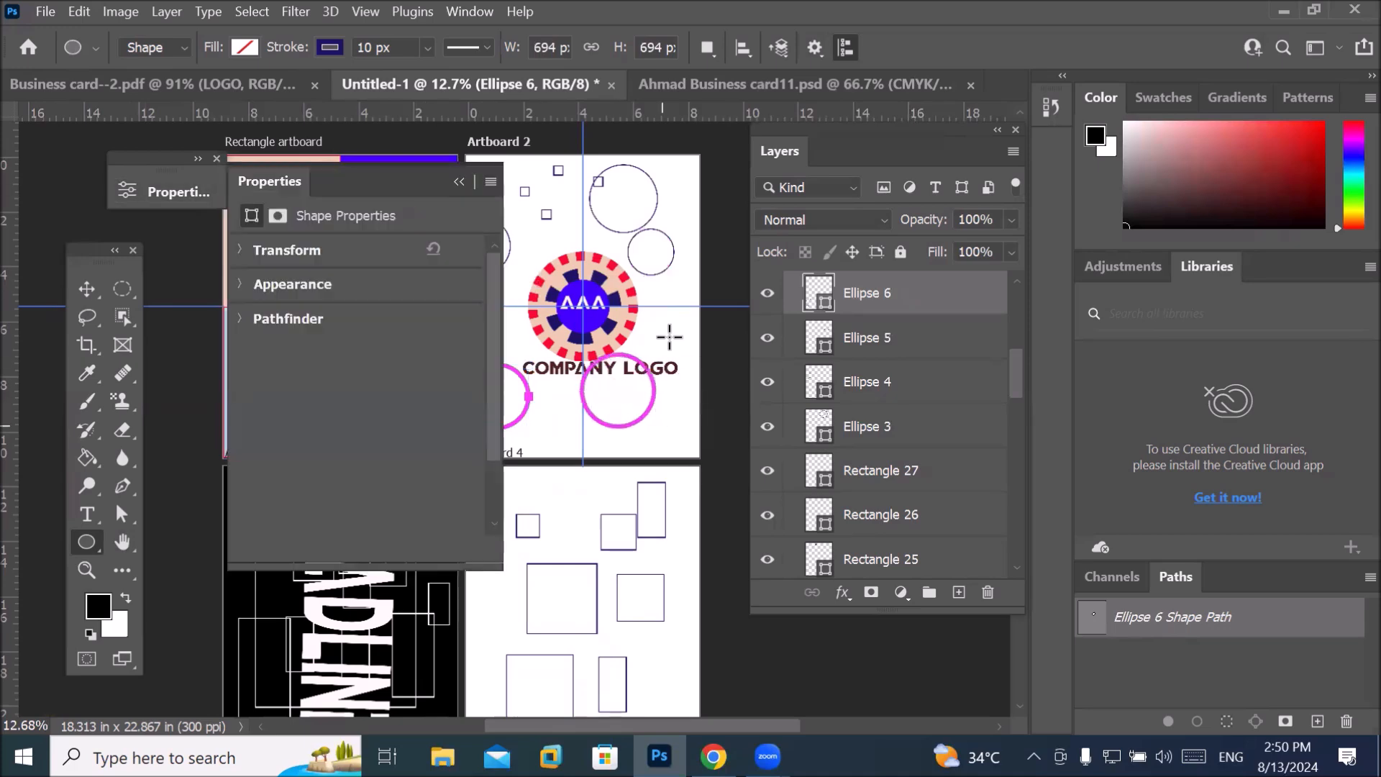
Draw three smaller circles on Artboard 2: about 512 px right of the logo, 378 px at lower right and 316 px at lower left.
drag(636, 259, 684, 307)
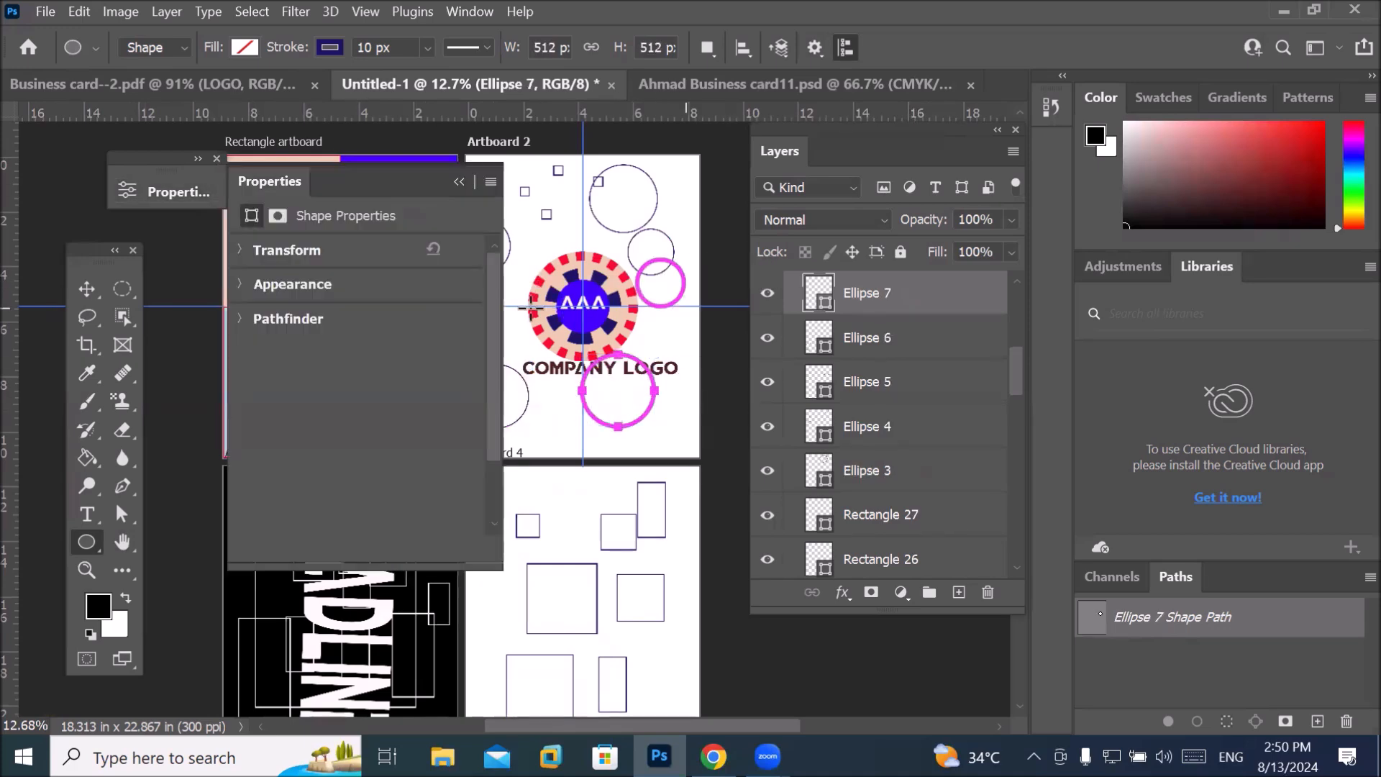
drag(672, 443, 636, 407)
drag(547, 418, 521, 391)
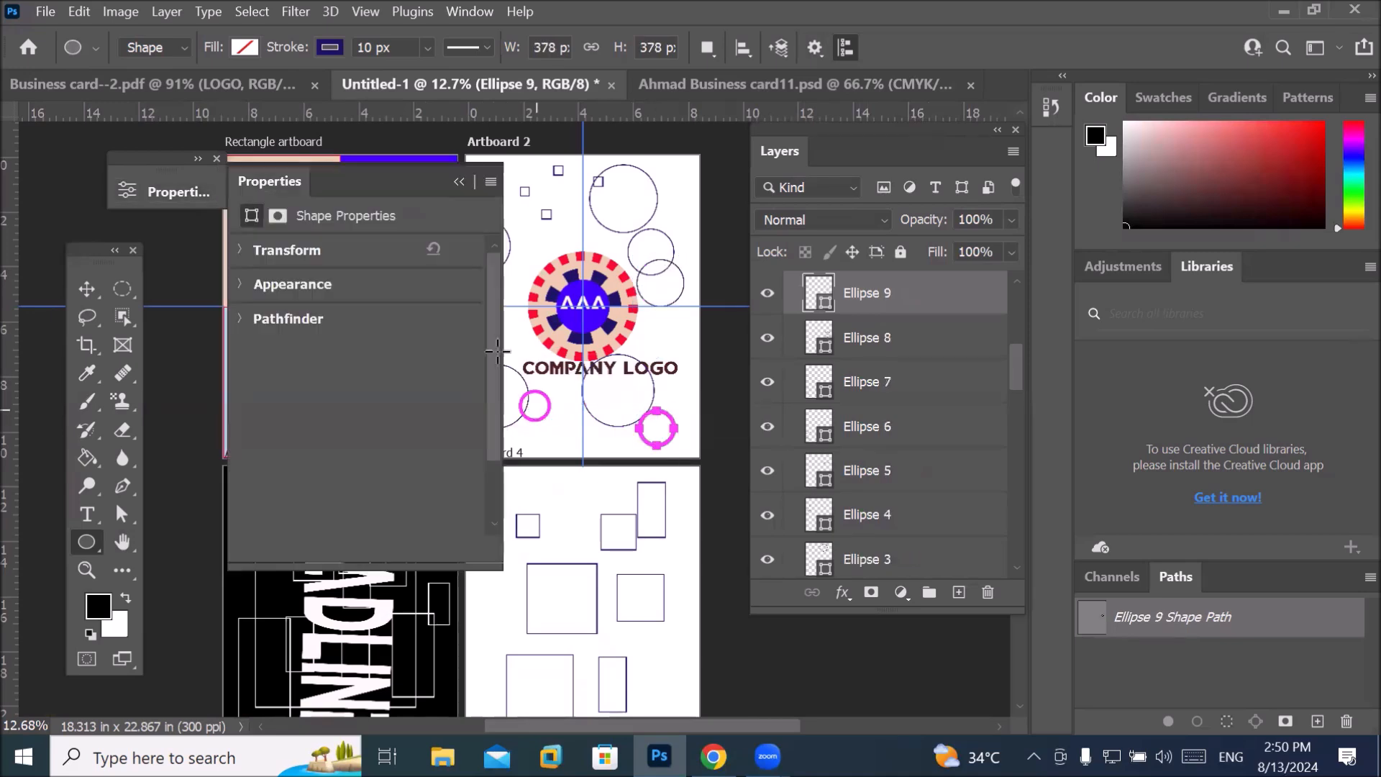
click(459, 181)
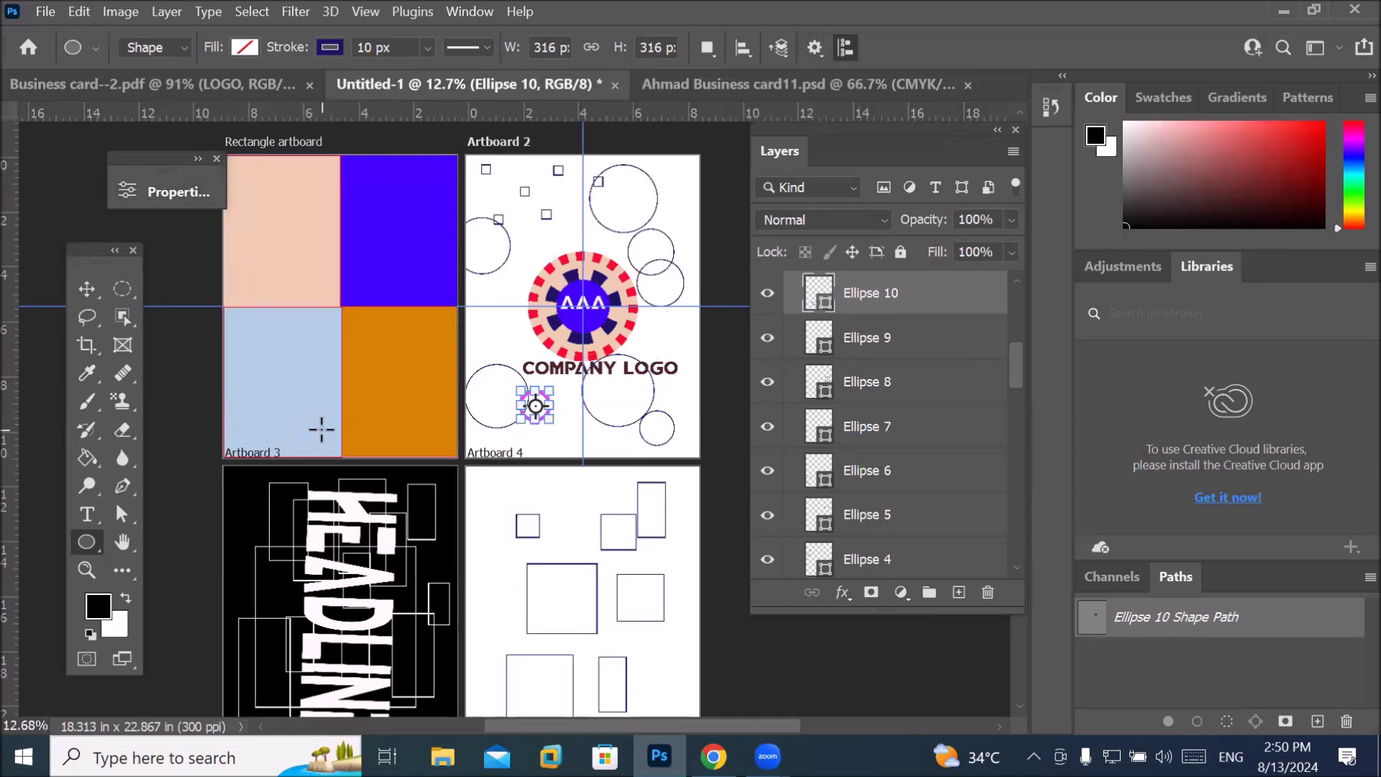
Set the Ellipse tool to draw at a fixed size of 1 in by 1 in.
click(815, 48)
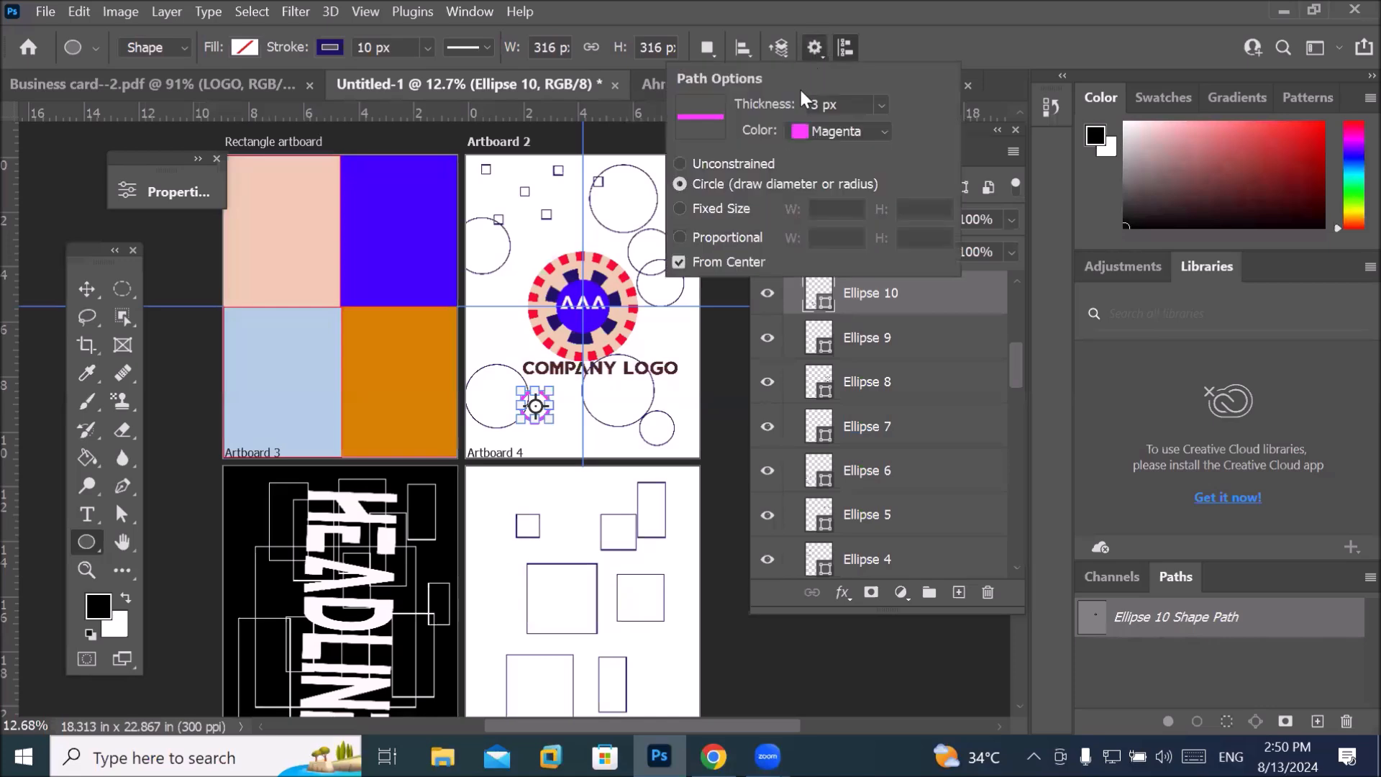
click(695, 213)
text(1 in)
click(924, 206)
text(1)
key(Return)
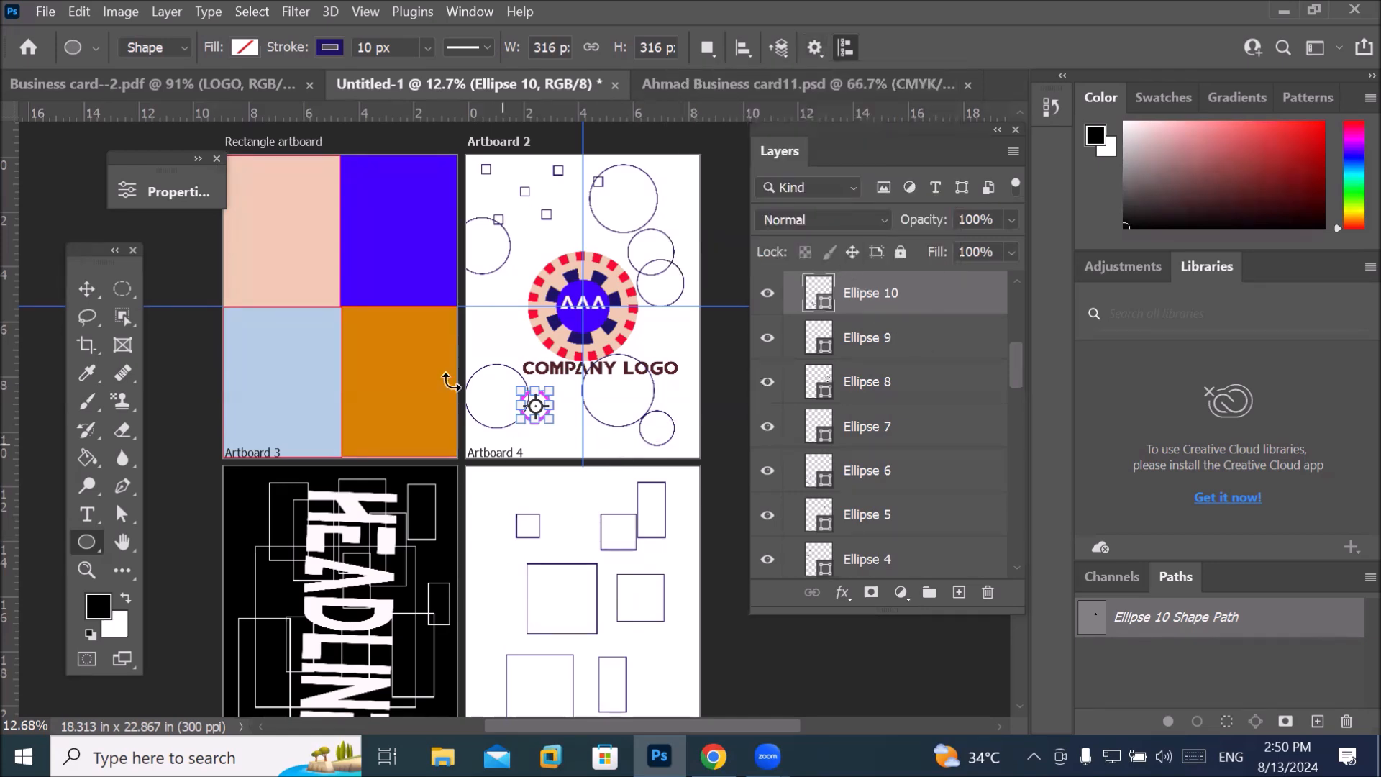
Place two 316 px circles on the Rectangle artboard, one in the blue rectangle and one in the light blue rectangle.
click(372, 204)
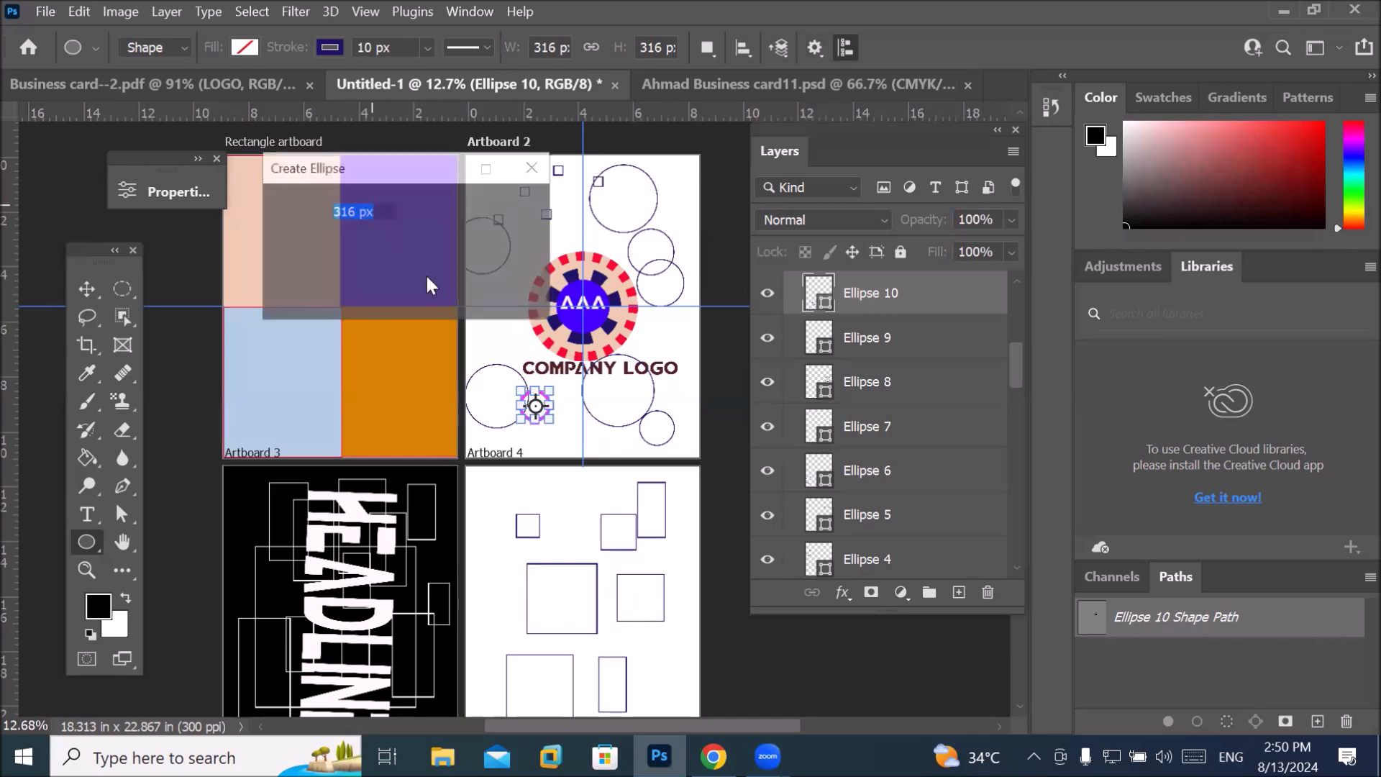
click(364, 289)
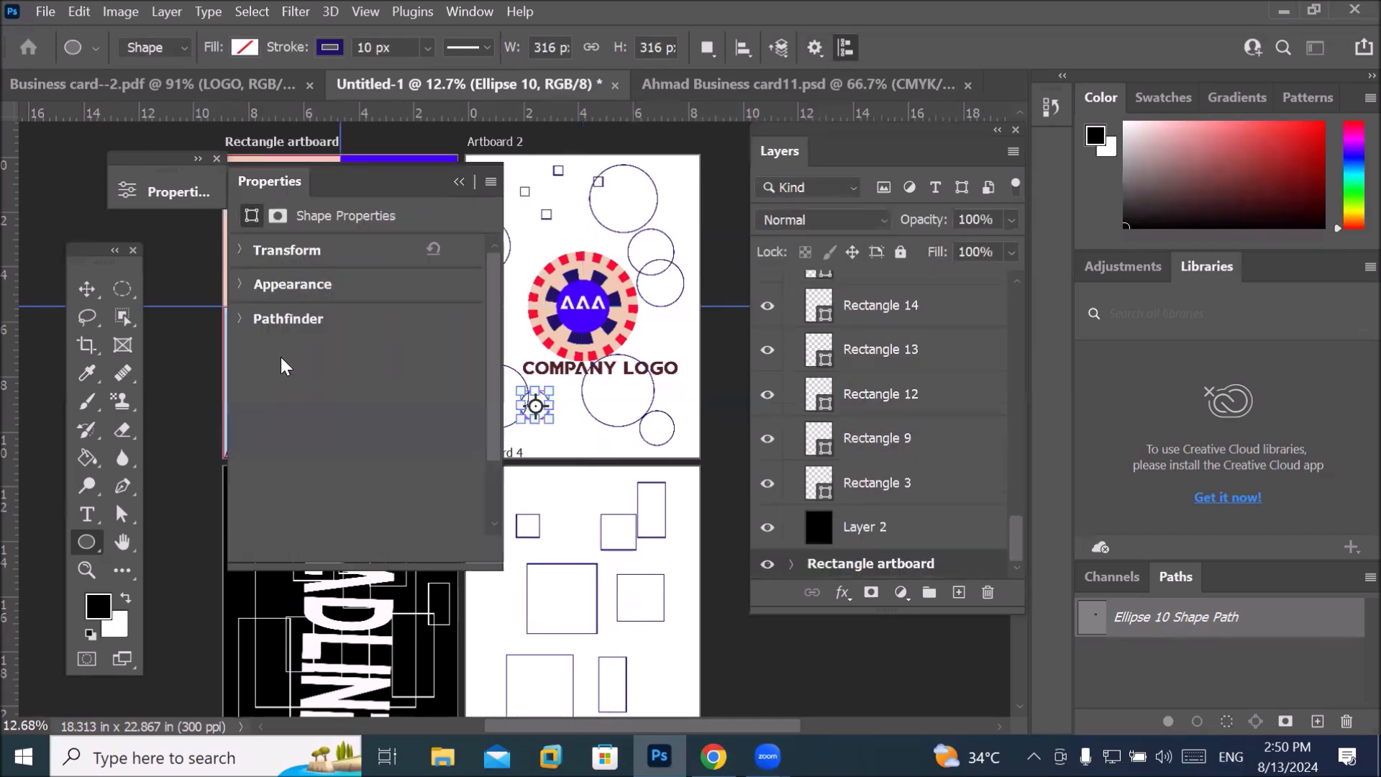
click(459, 182)
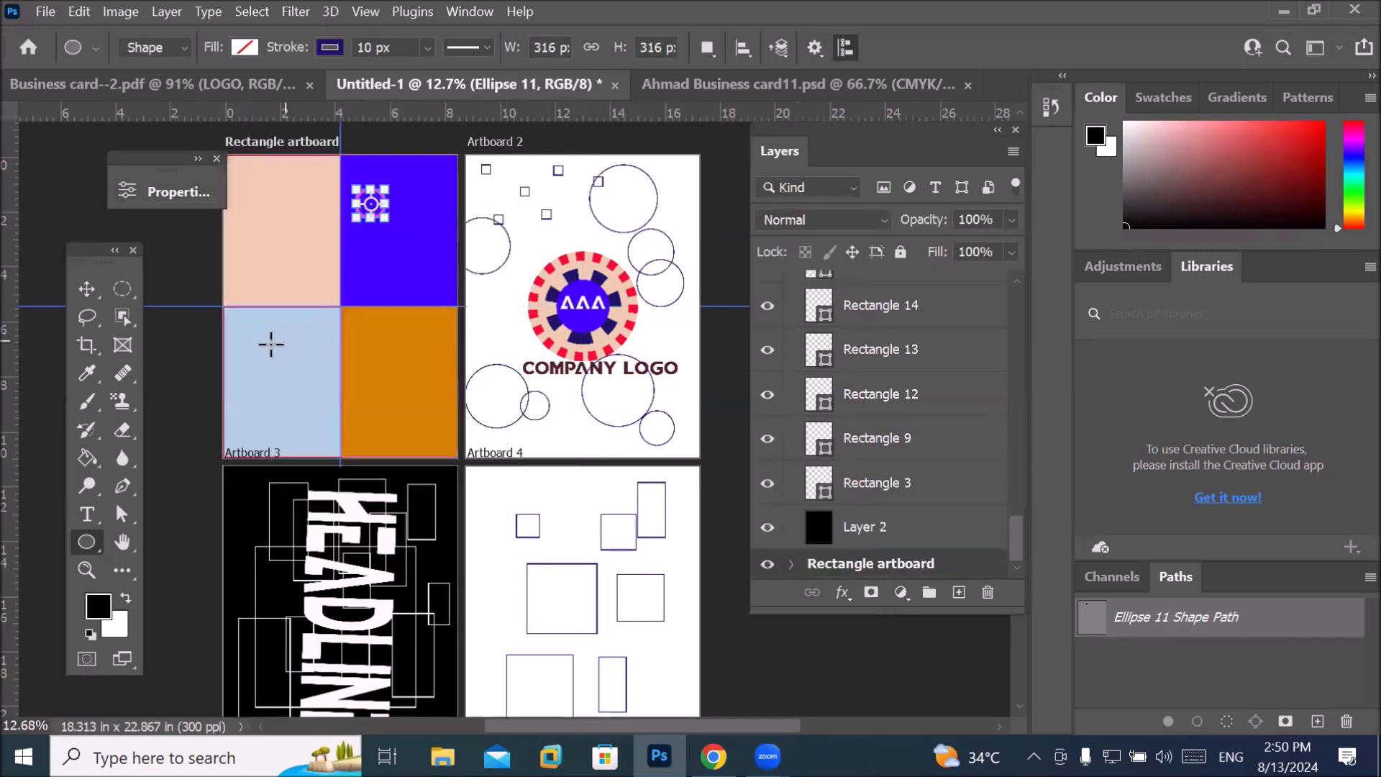
click(272, 344)
click(386, 287)
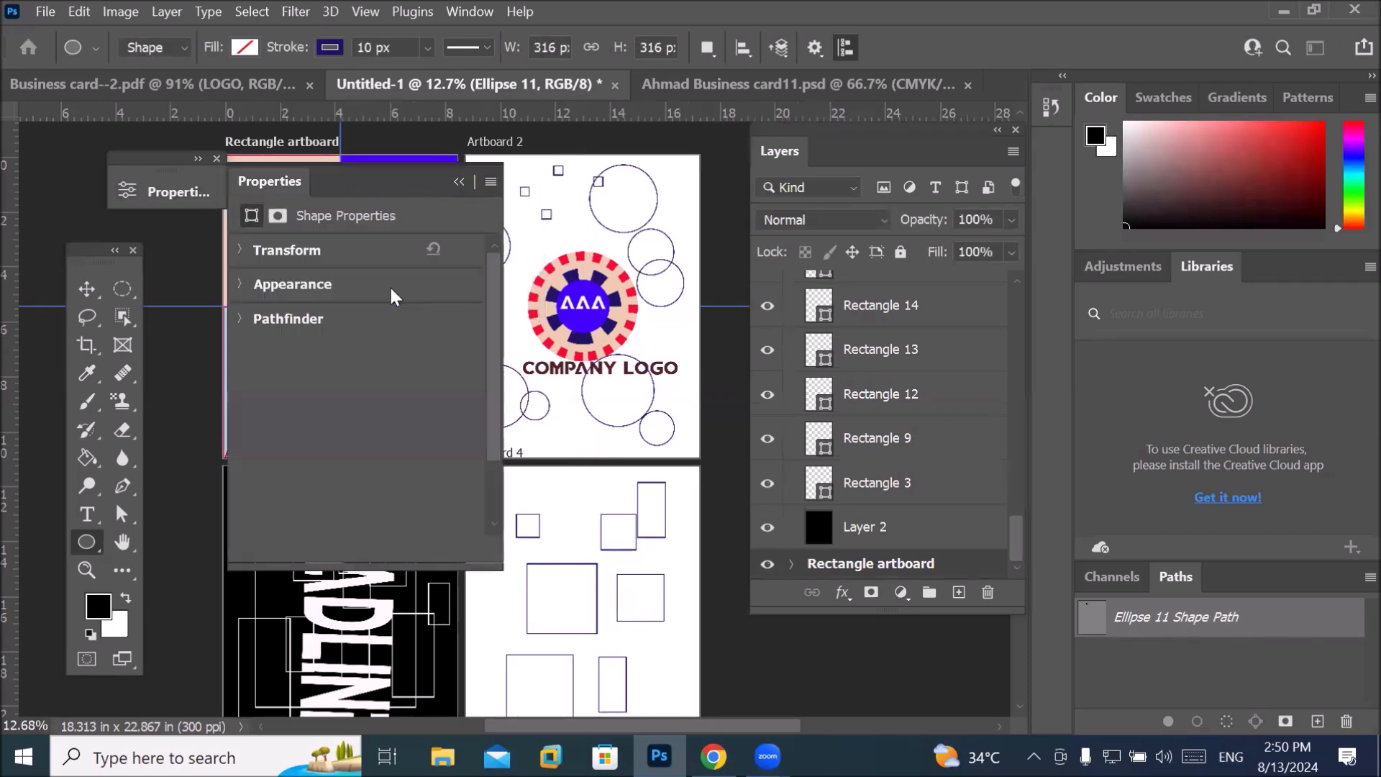
click(458, 183)
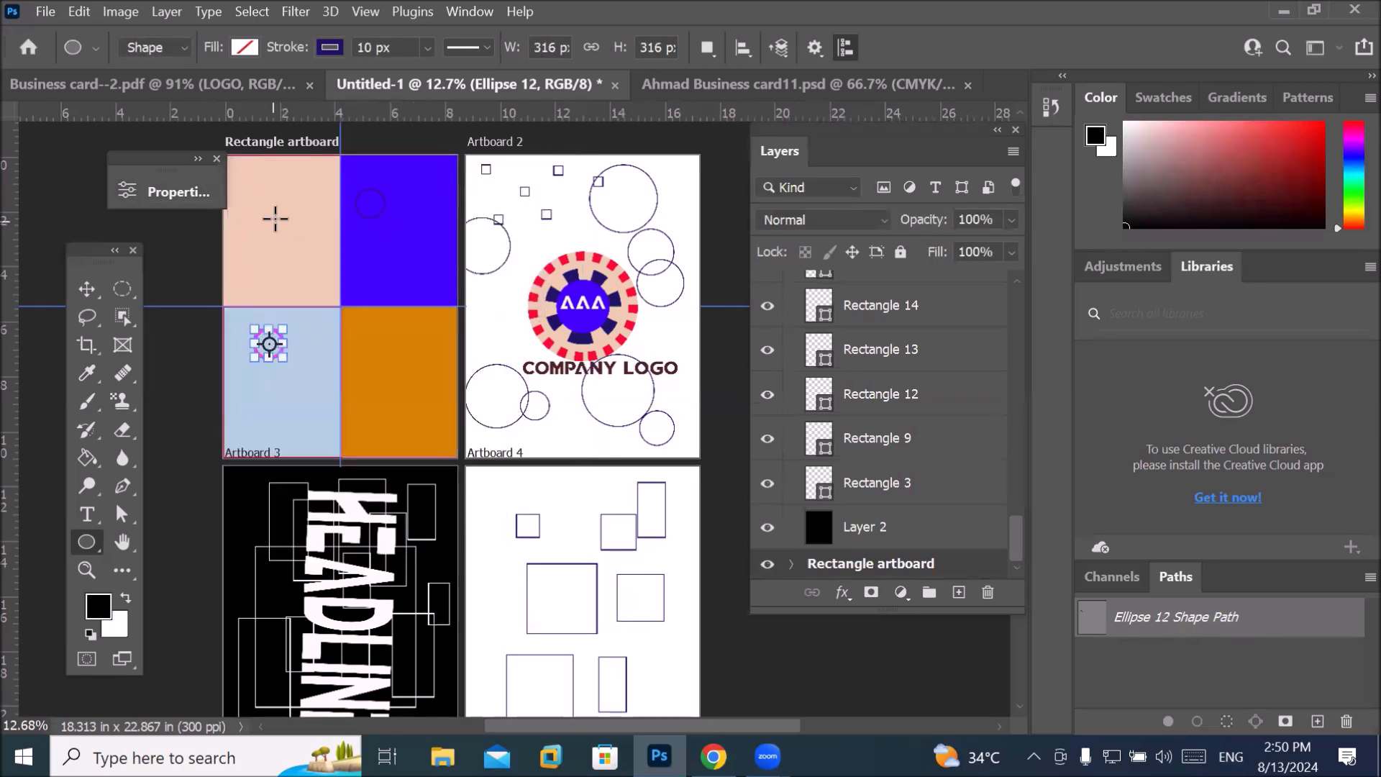
Place two 316 px circles on the Rectangle artboard, one in the peach rectangle and one in the orange rectangle.
click(277, 209)
click(361, 279)
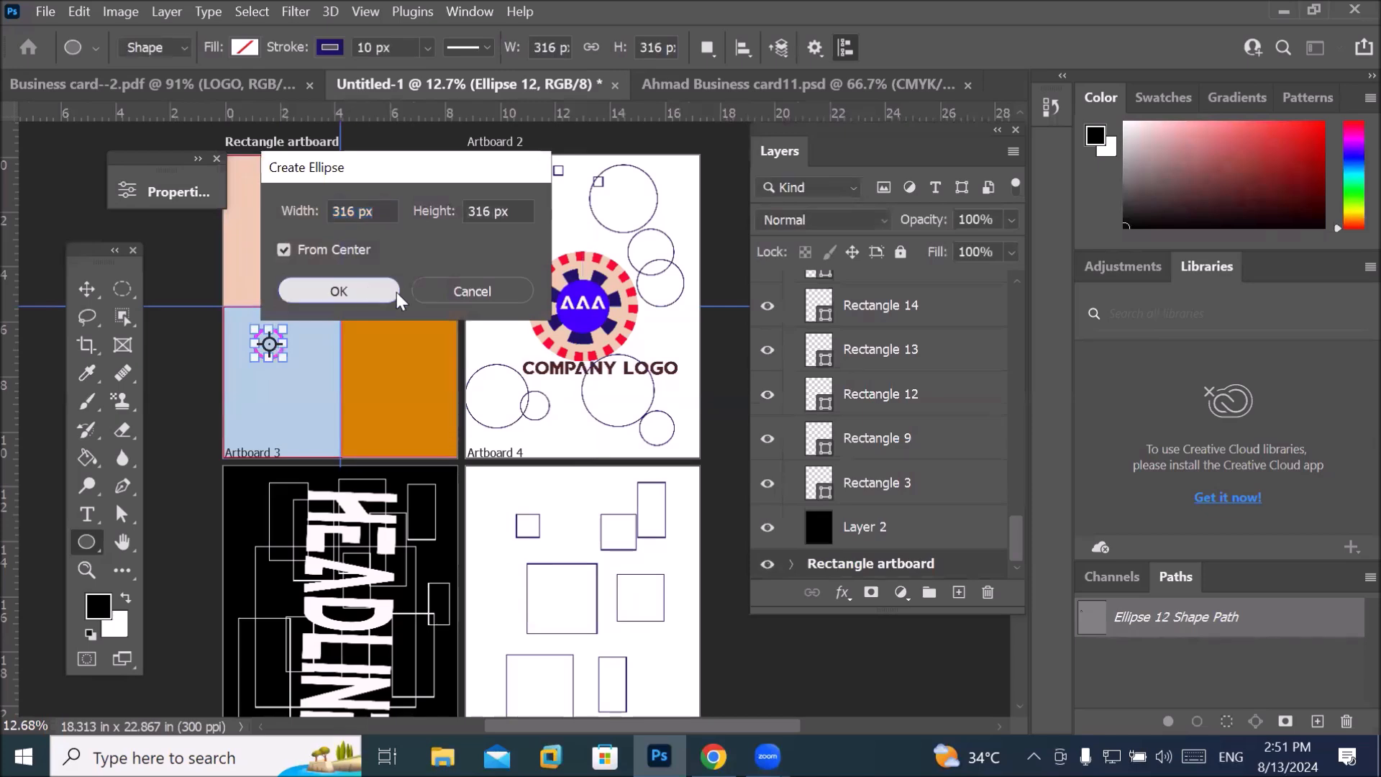
click(457, 182)
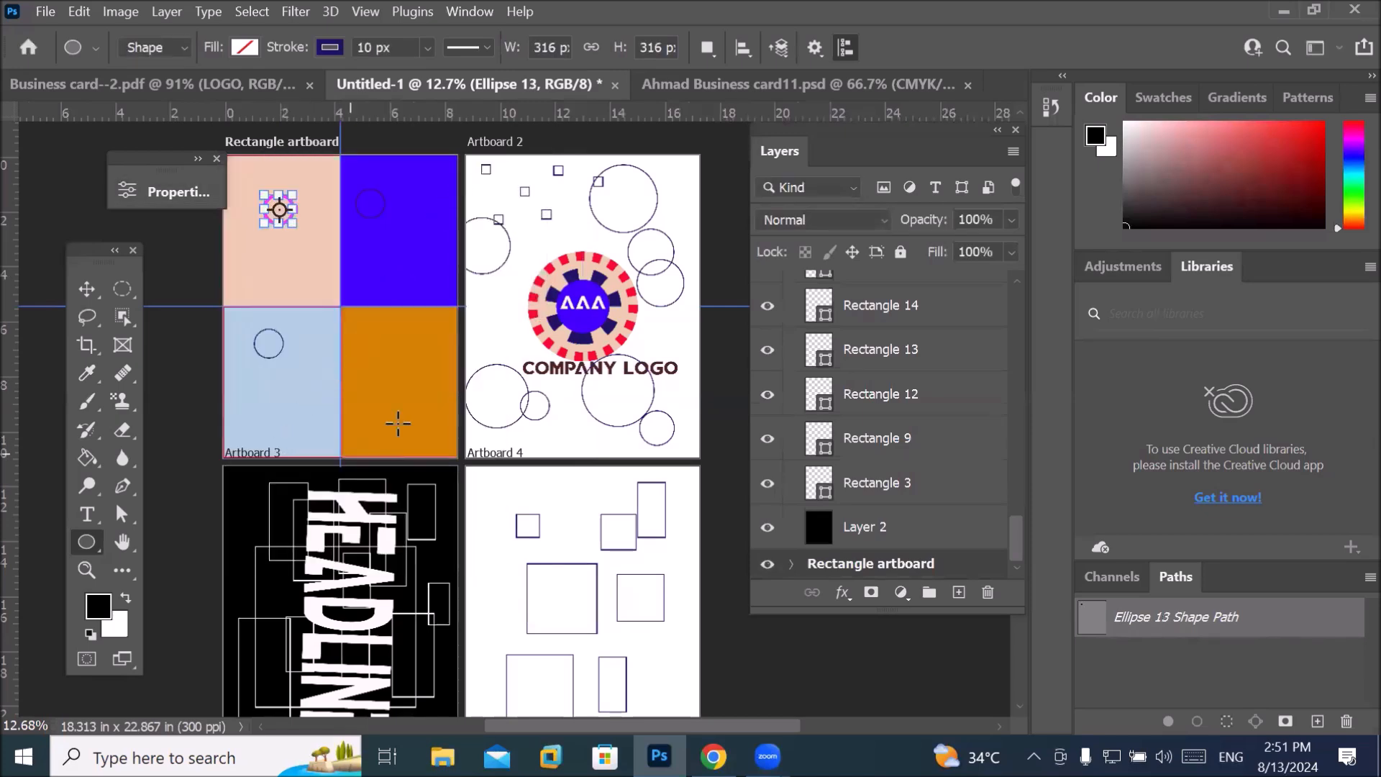
click(374, 348)
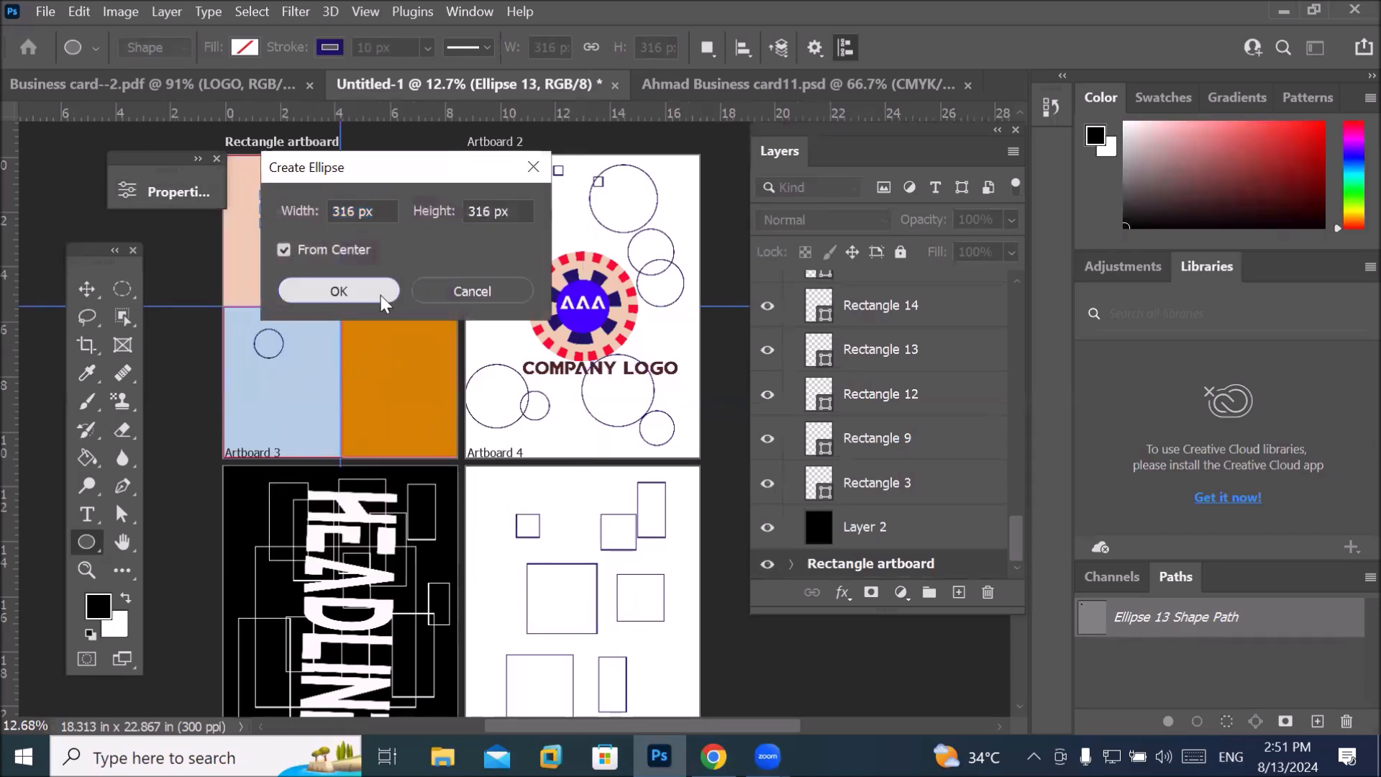
click(382, 295)
click(459, 181)
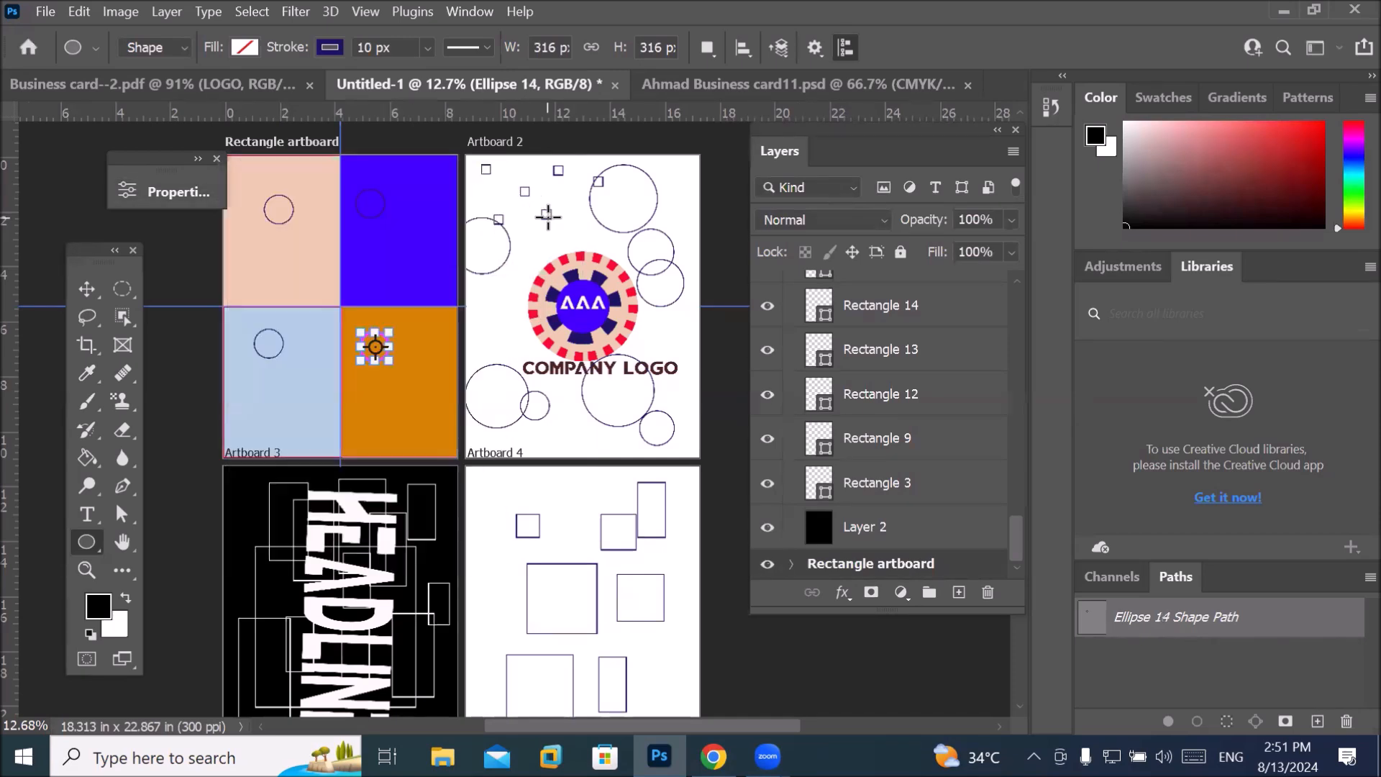
Place three 316 px circles on Artboard 2, one just above the logo and two stacked to the logo's left.
click(578, 224)
click(374, 294)
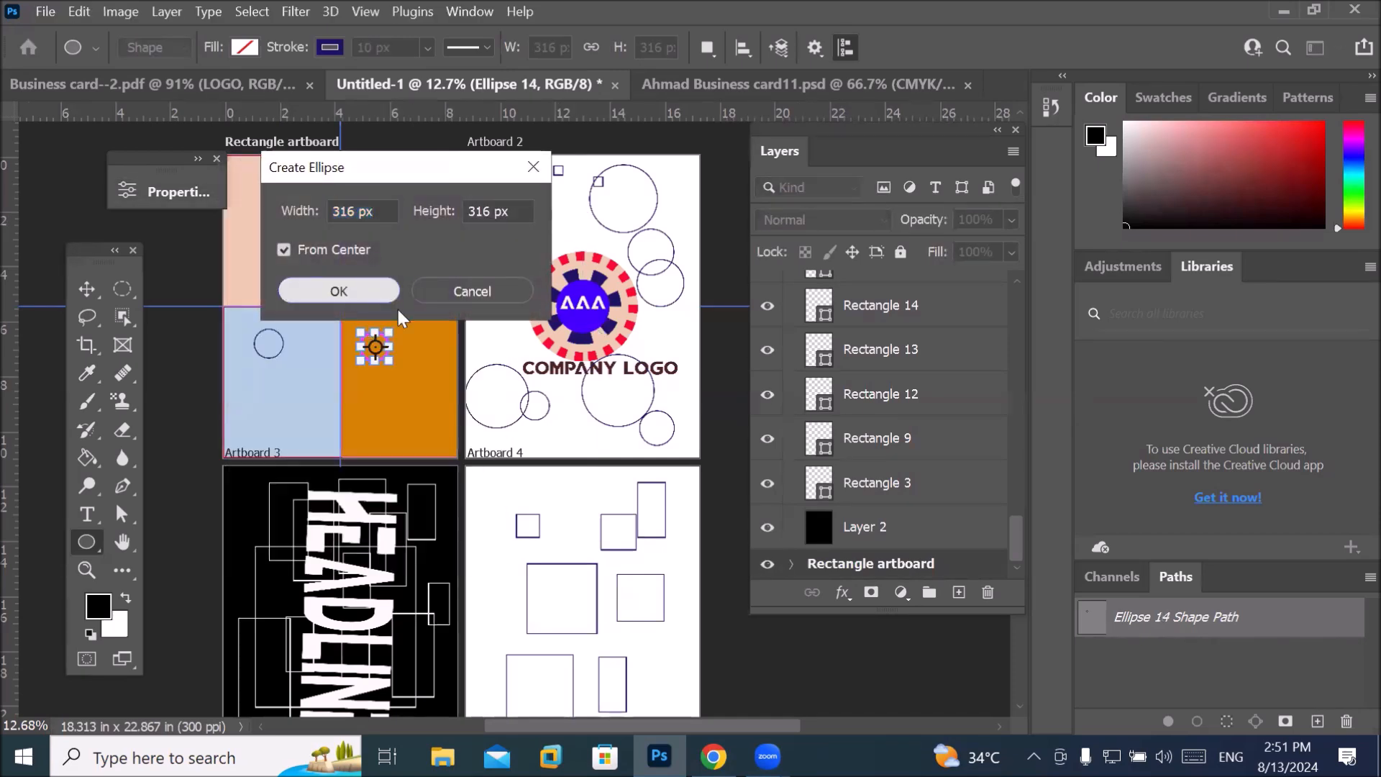
click(459, 181)
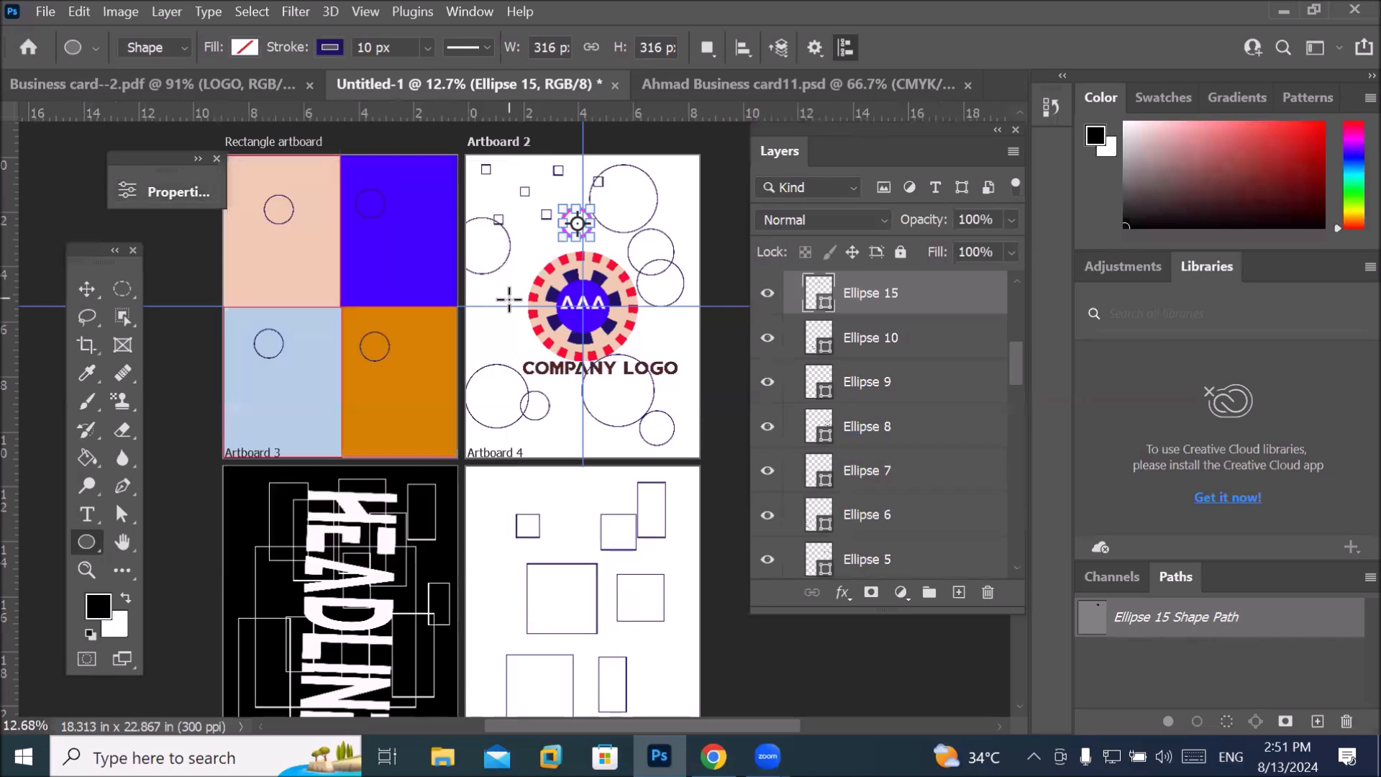
scroll(543, 266, up, 4)
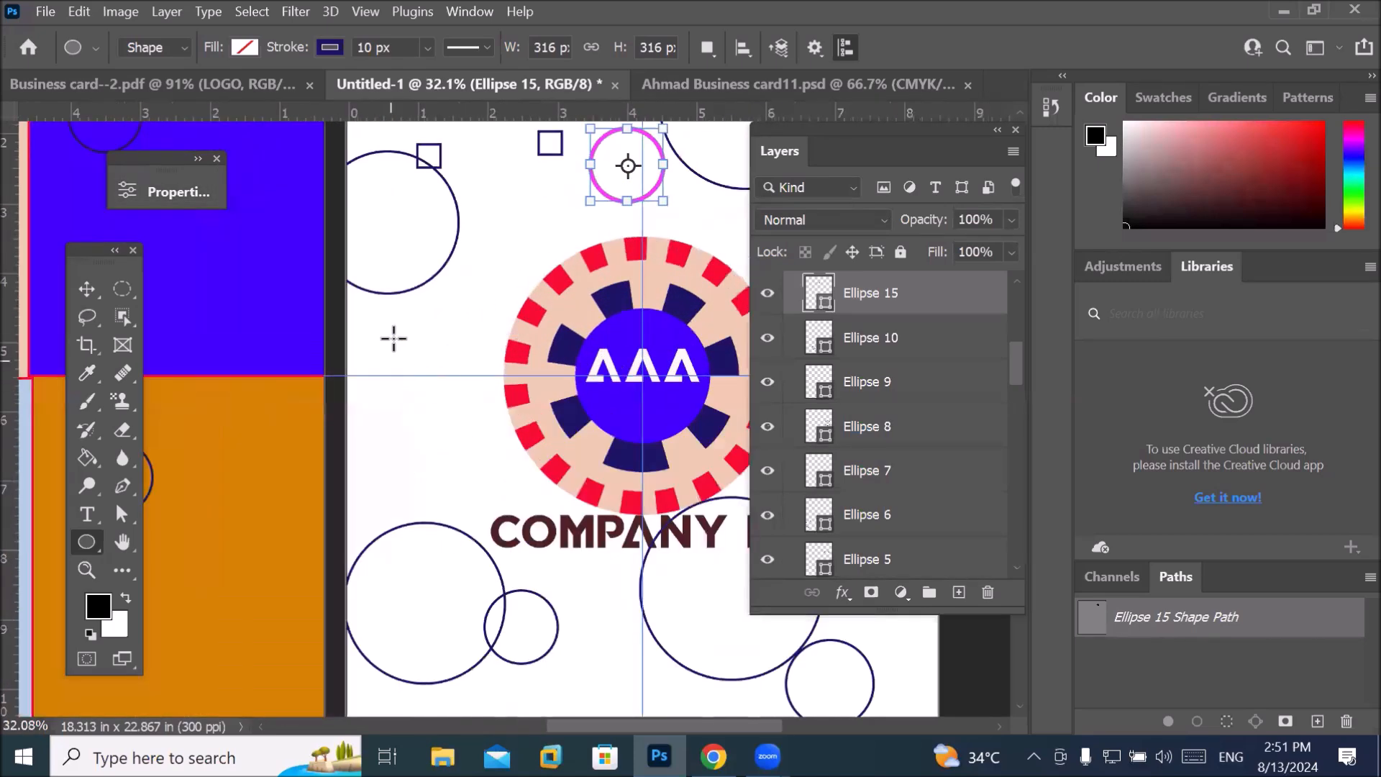
click(399, 349)
click(323, 292)
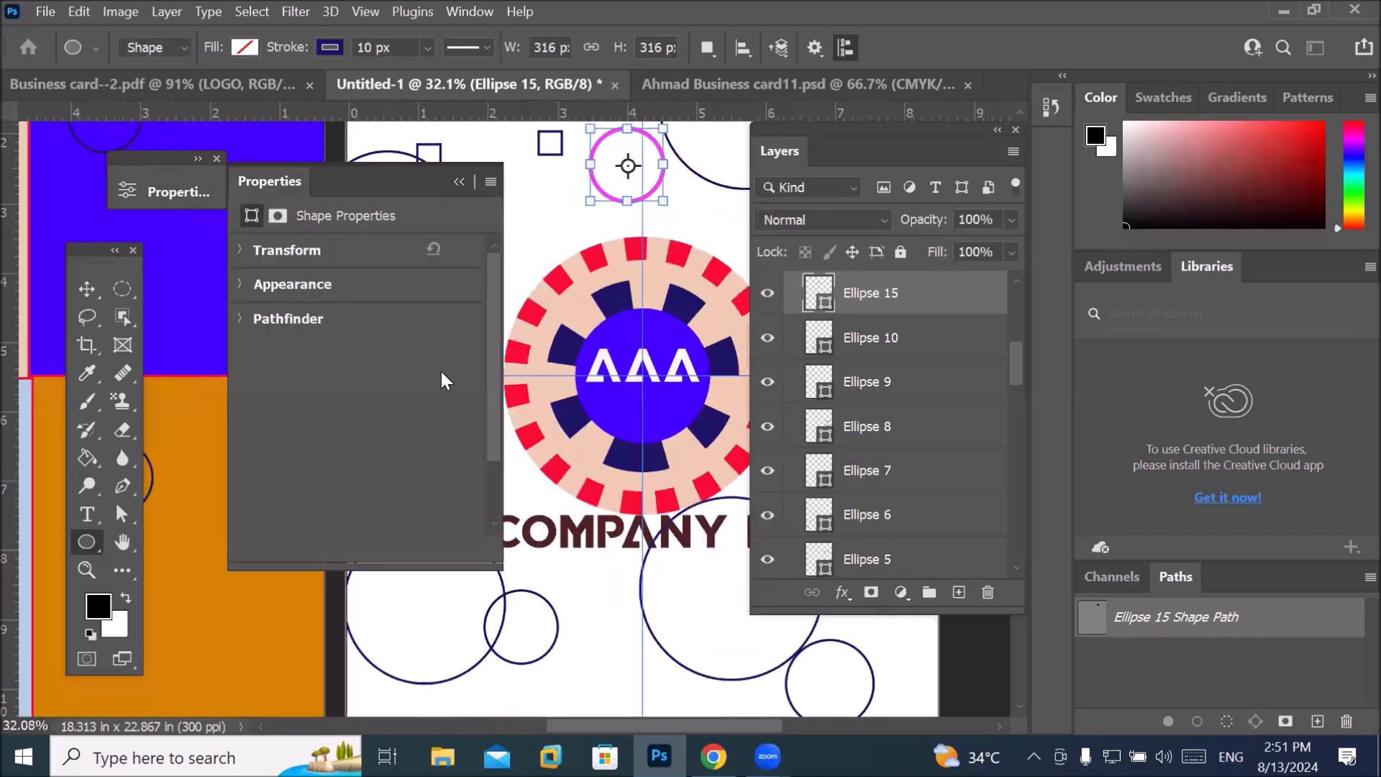
click(459, 181)
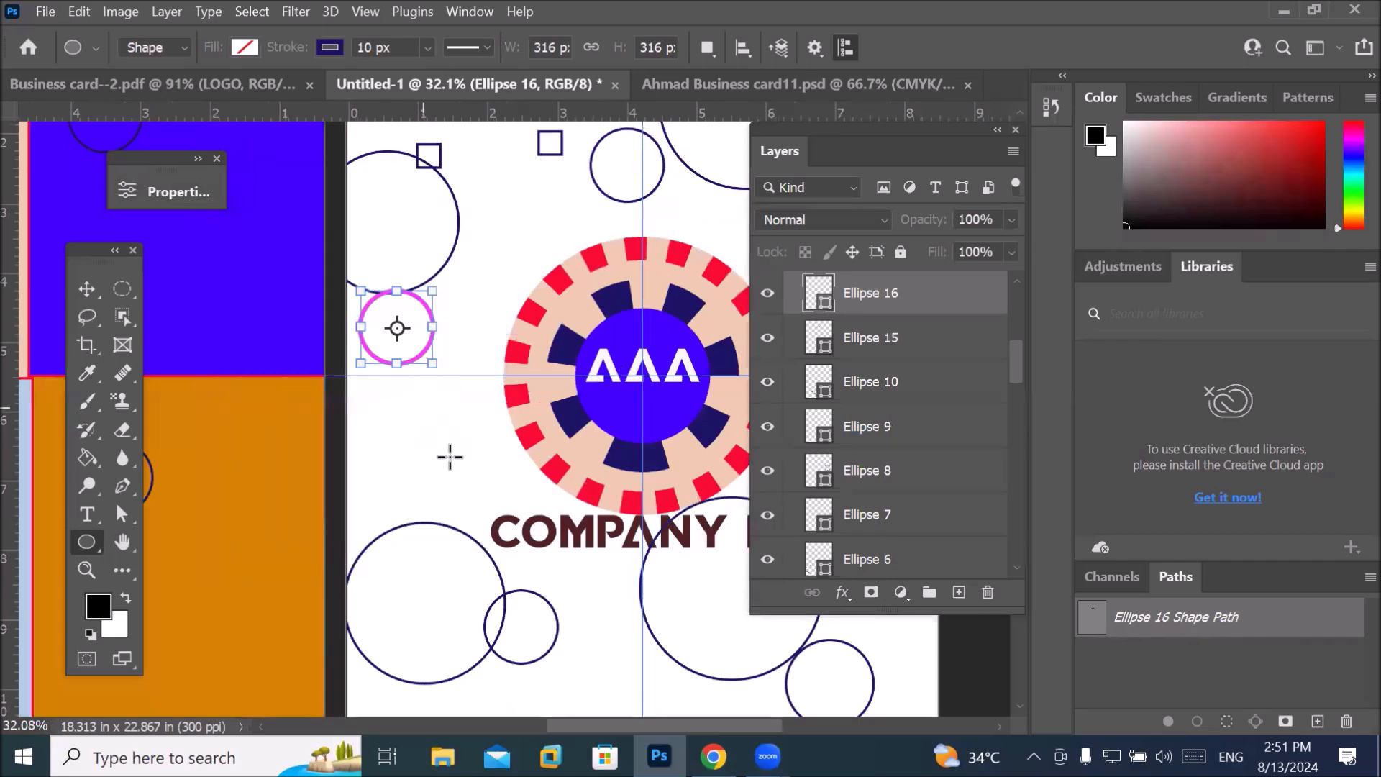
click(451, 446)
click(352, 290)
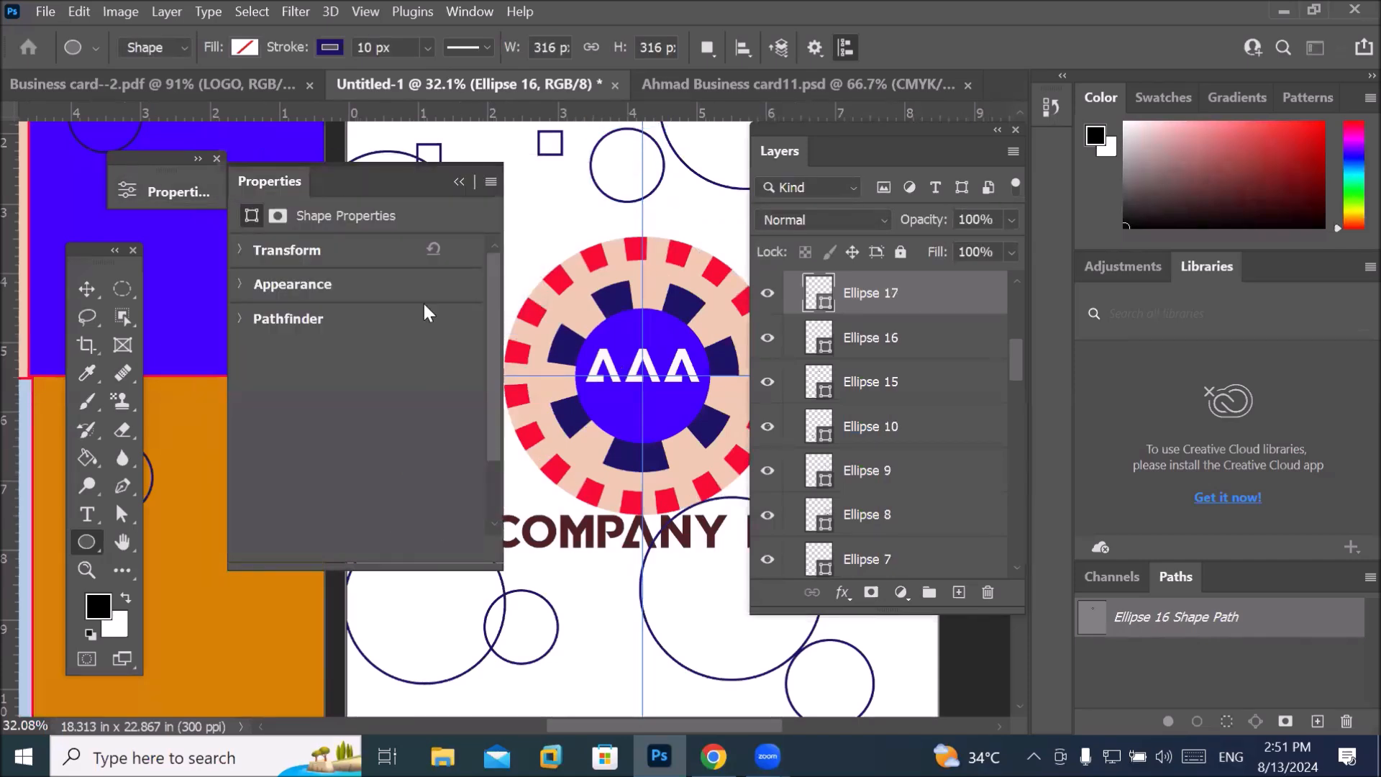
click(461, 182)
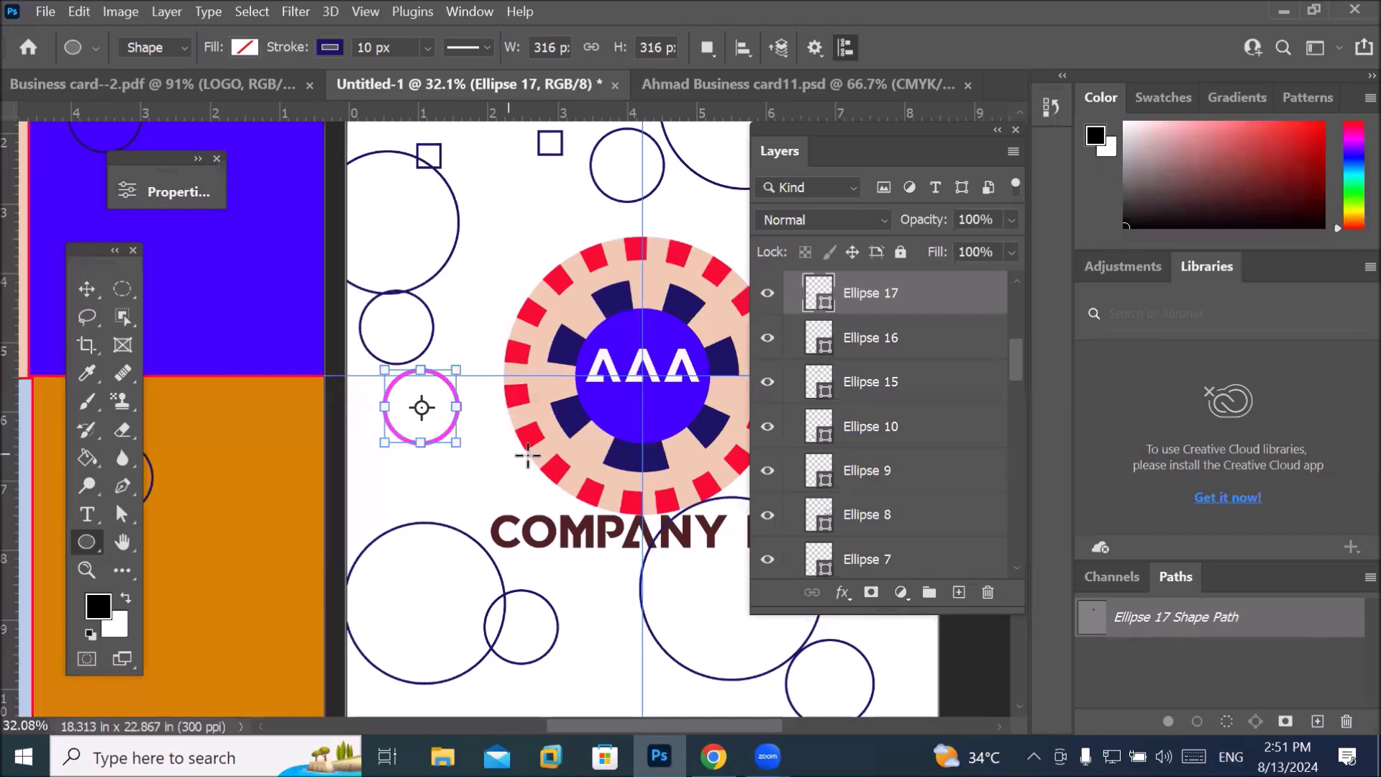
Set the Ellipse tool's fixed size to 2 in high, keeping the width at 1 in.
click(813, 49)
click(794, 211)
drag(923, 209, 851, 209)
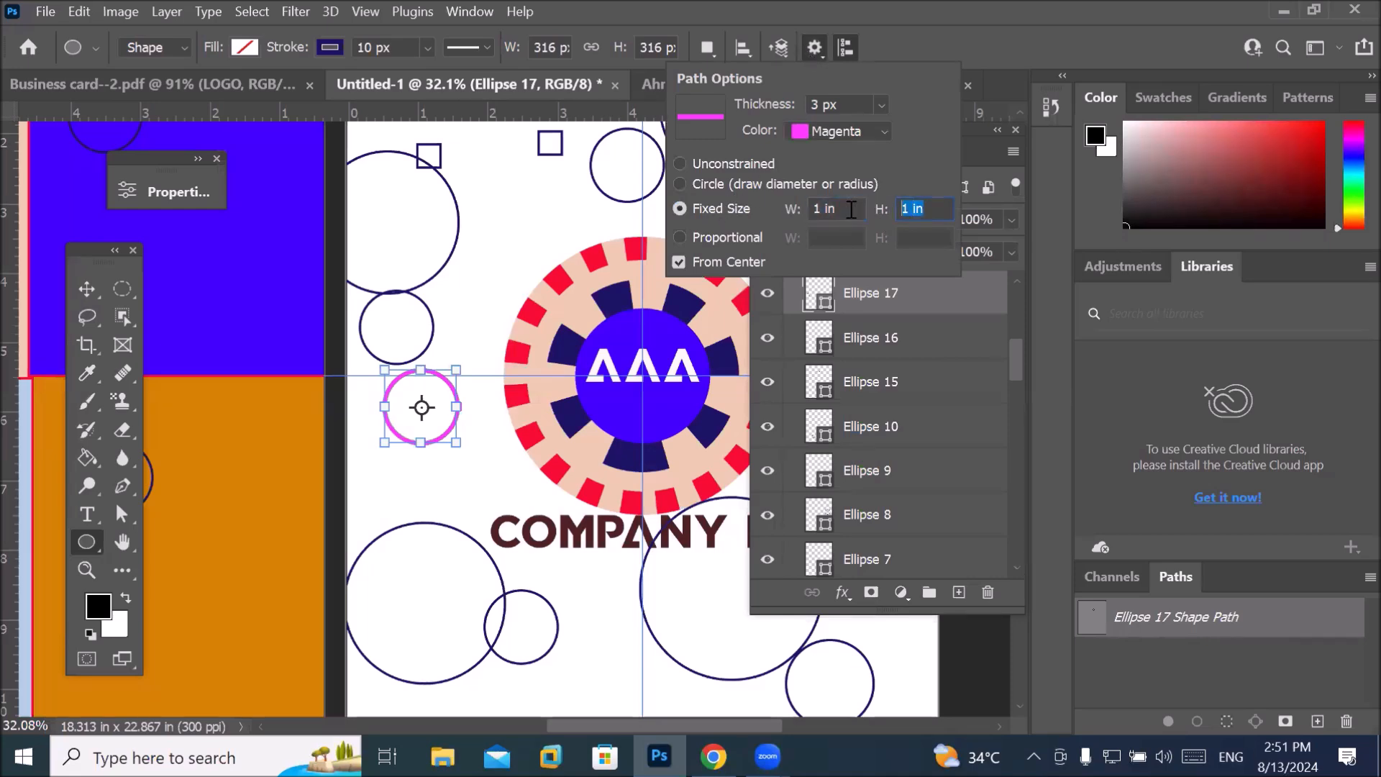
text(1)
key(BackSpace)
text(2)
key(Return)
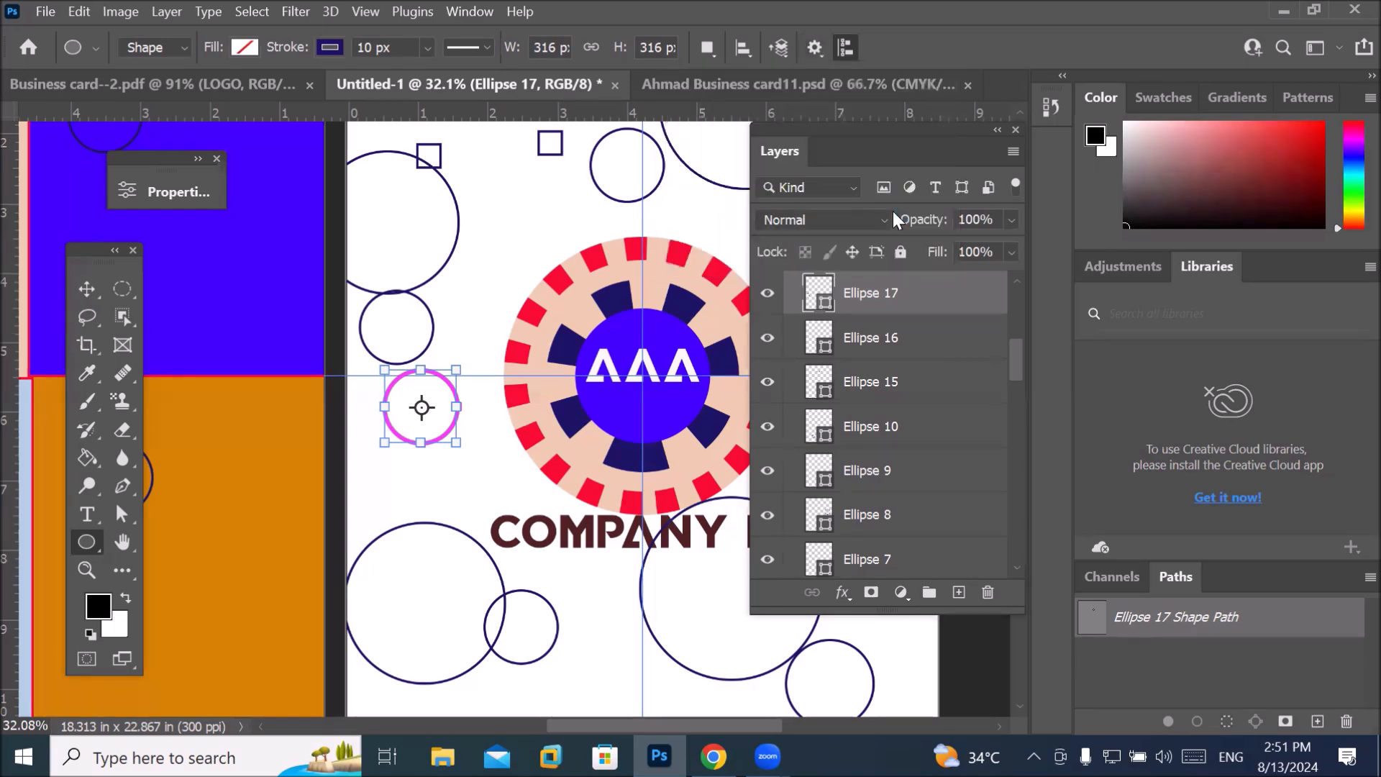
Place two 316 px circles on Artboard 4, overlapping the right and bottom edges of the right-hand square.
key(ctrl+0)
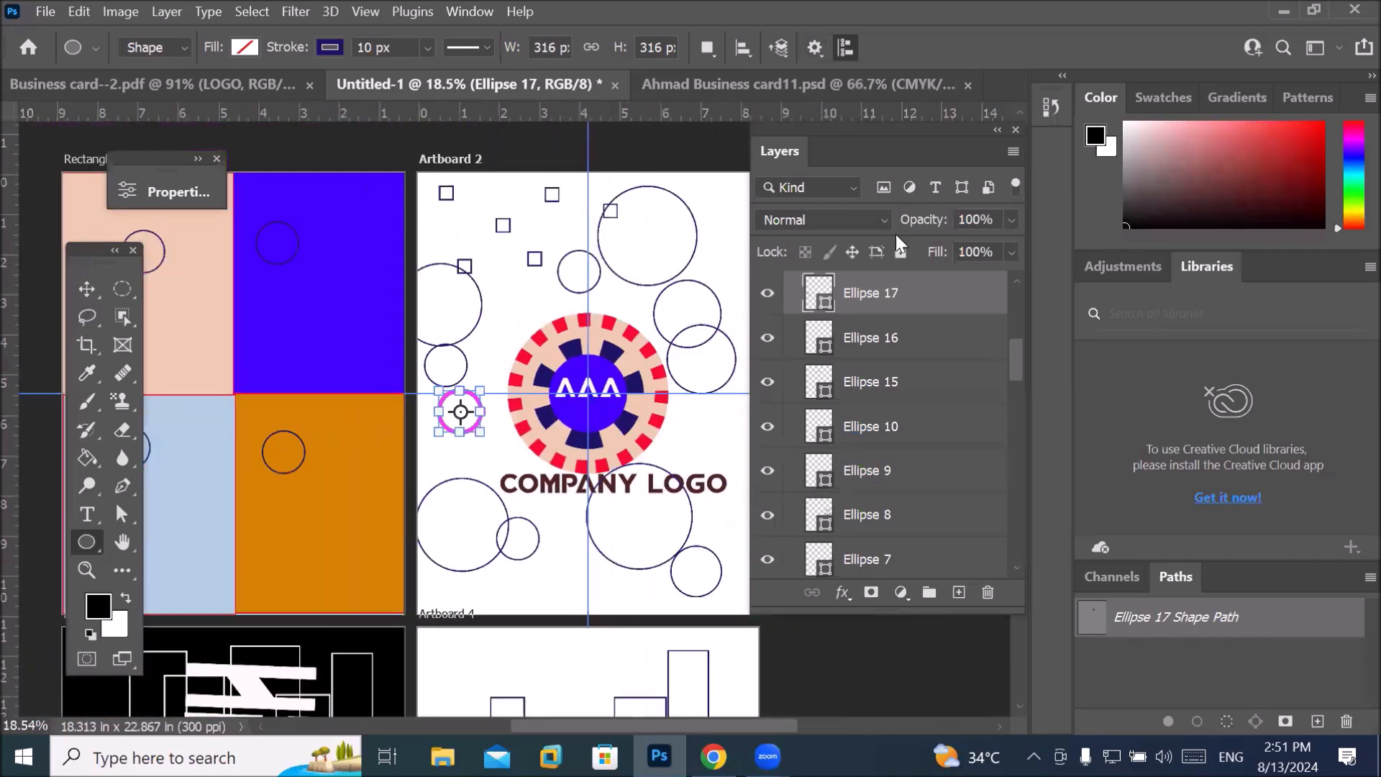
scroll(874, 306, down, 2)
scroll(627, 606, up, 5)
click(627, 606)
click(338, 290)
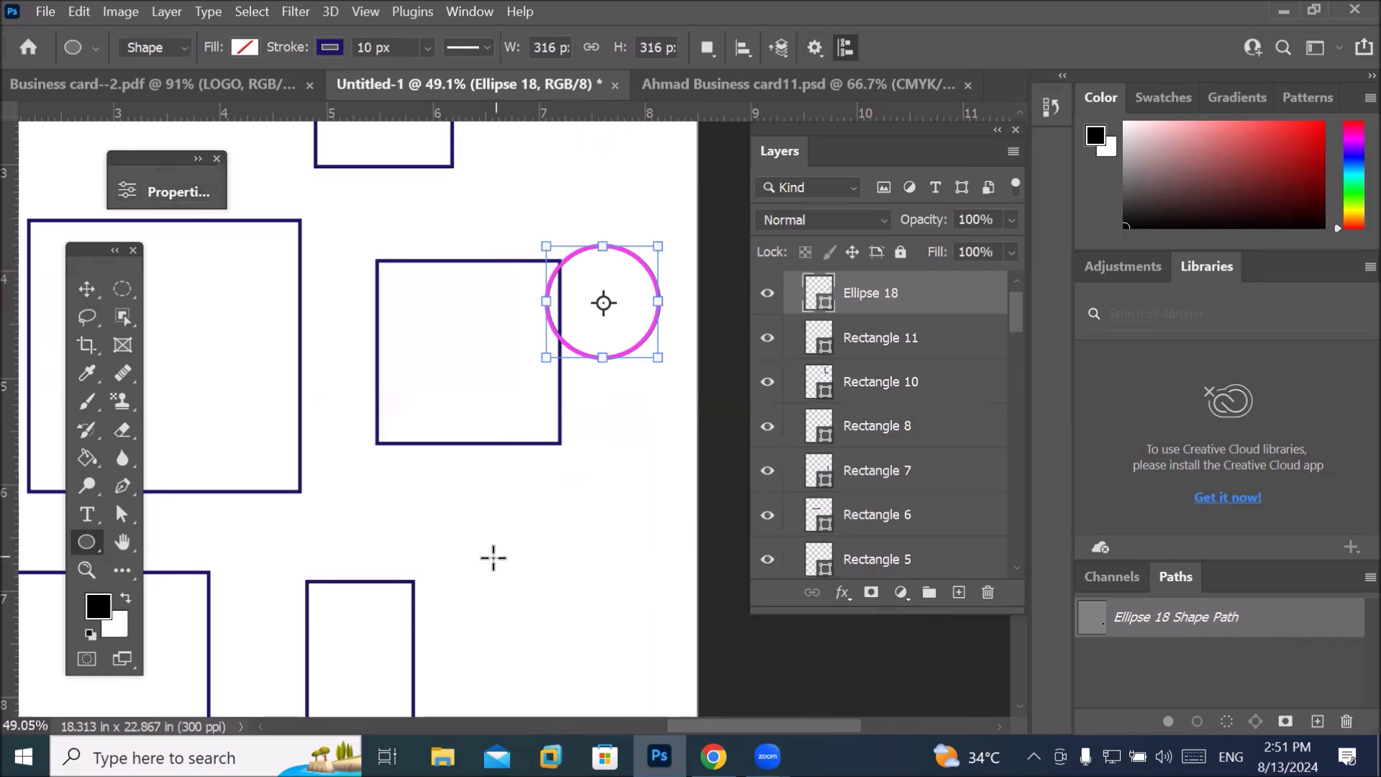
click(521, 473)
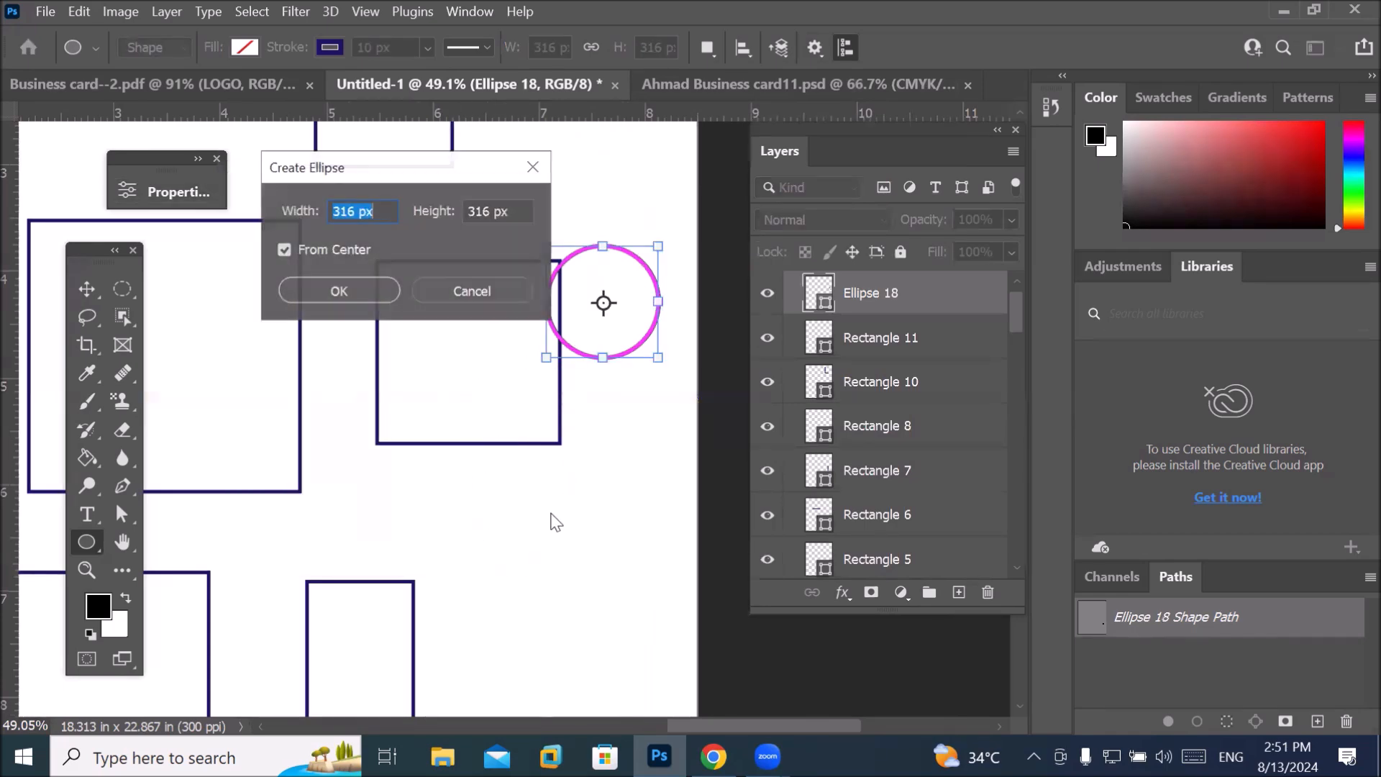
click(369, 286)
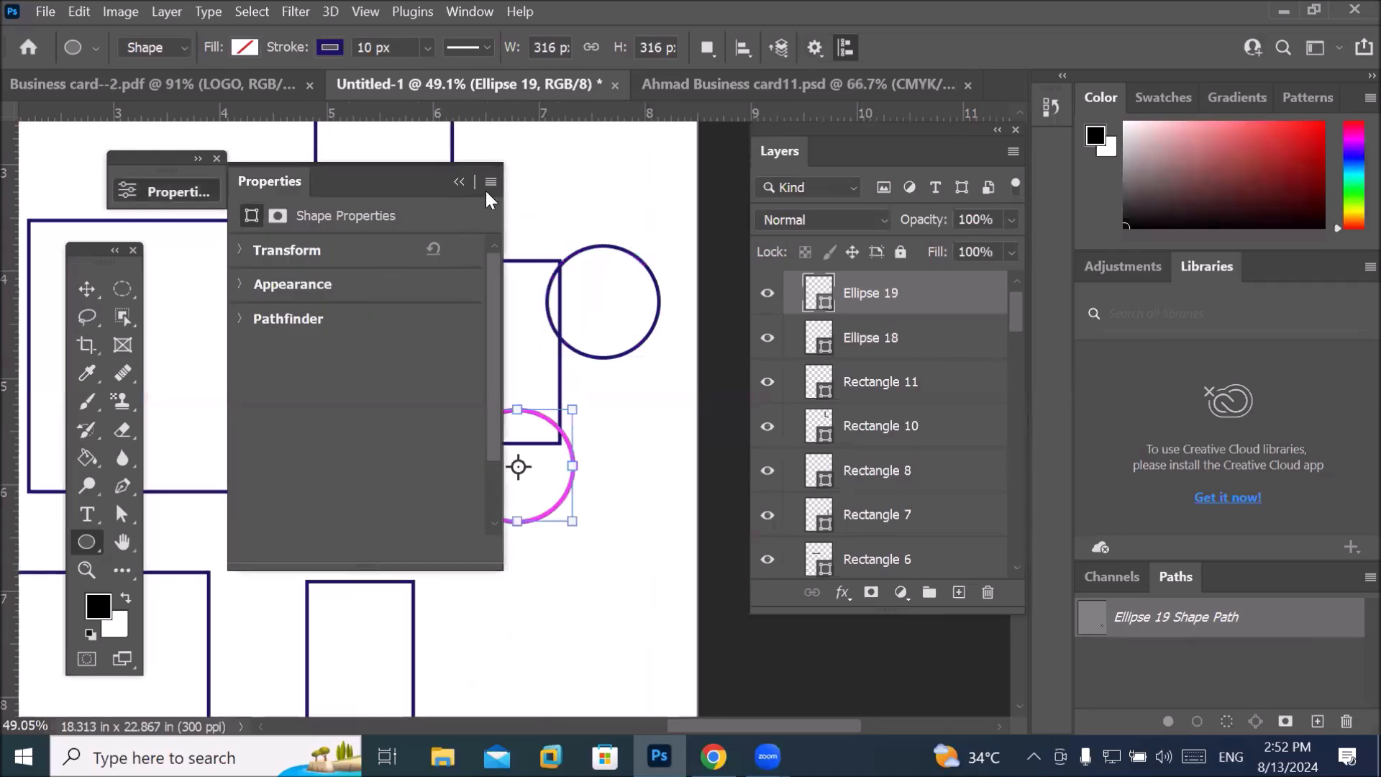
click(459, 179)
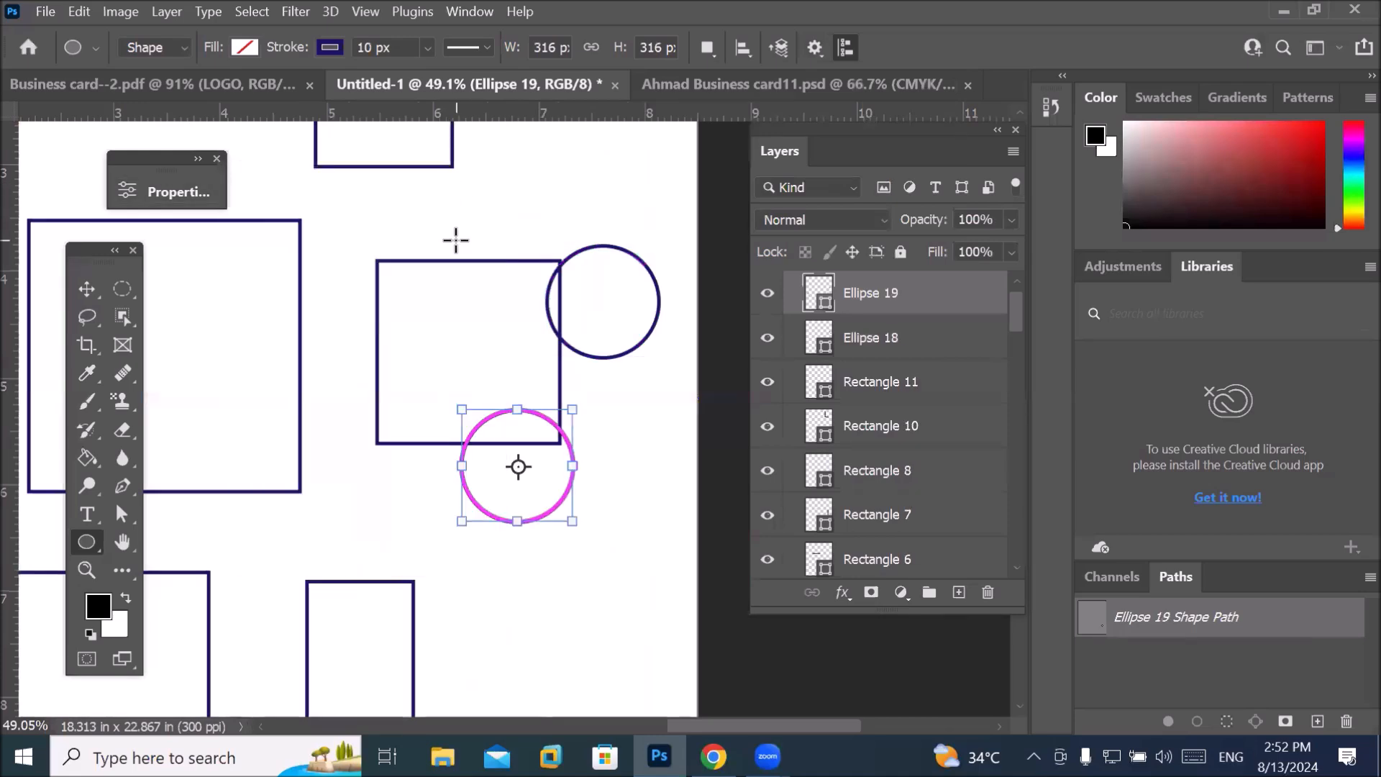
click(815, 47)
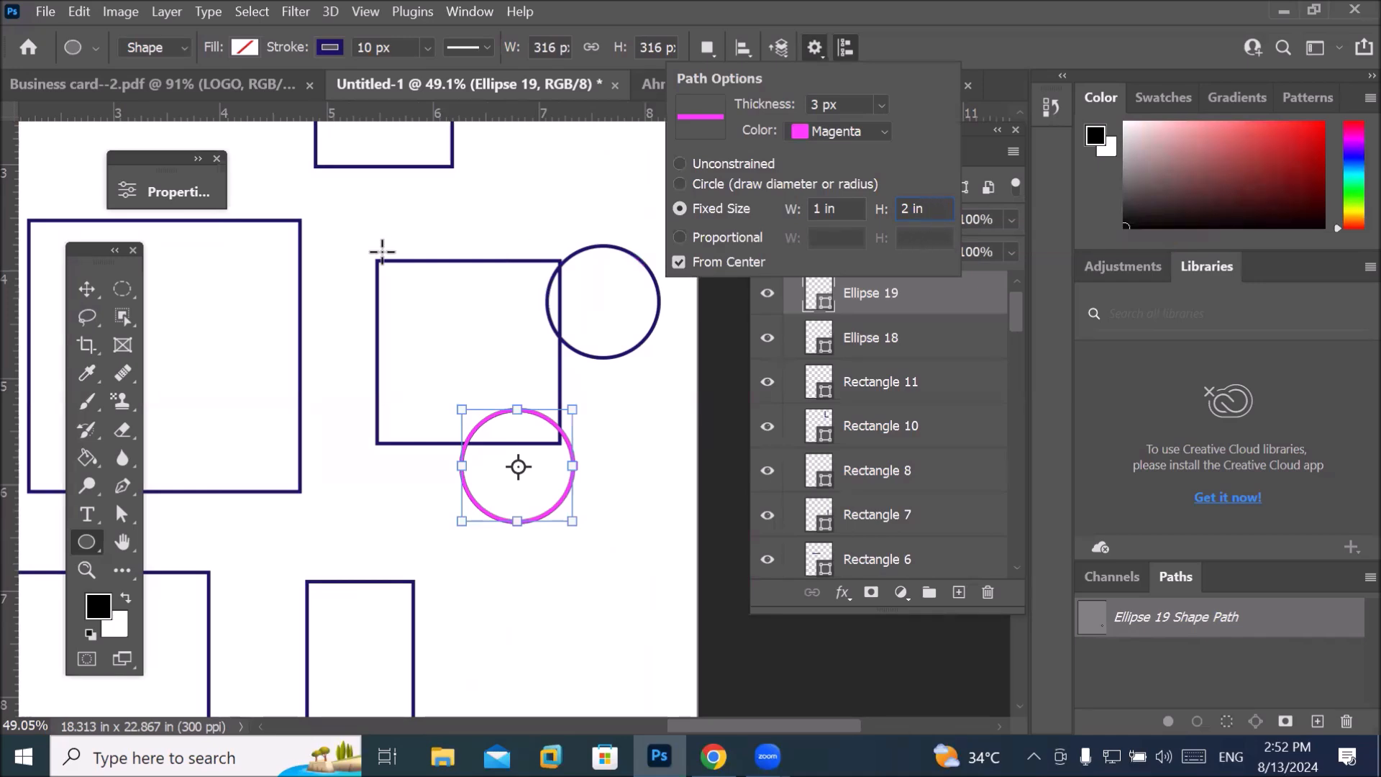
click(353, 225)
click(353, 225)
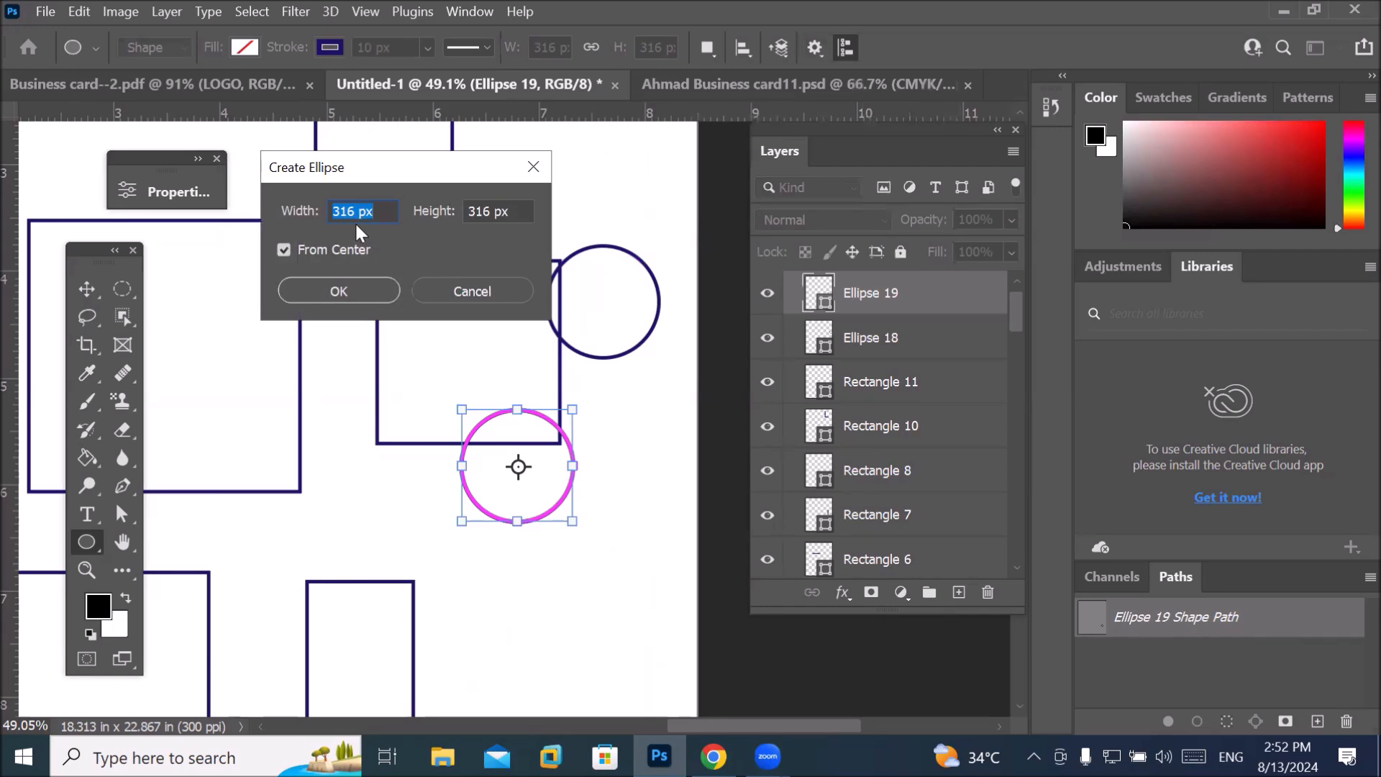
drag(390, 168, 401, 313)
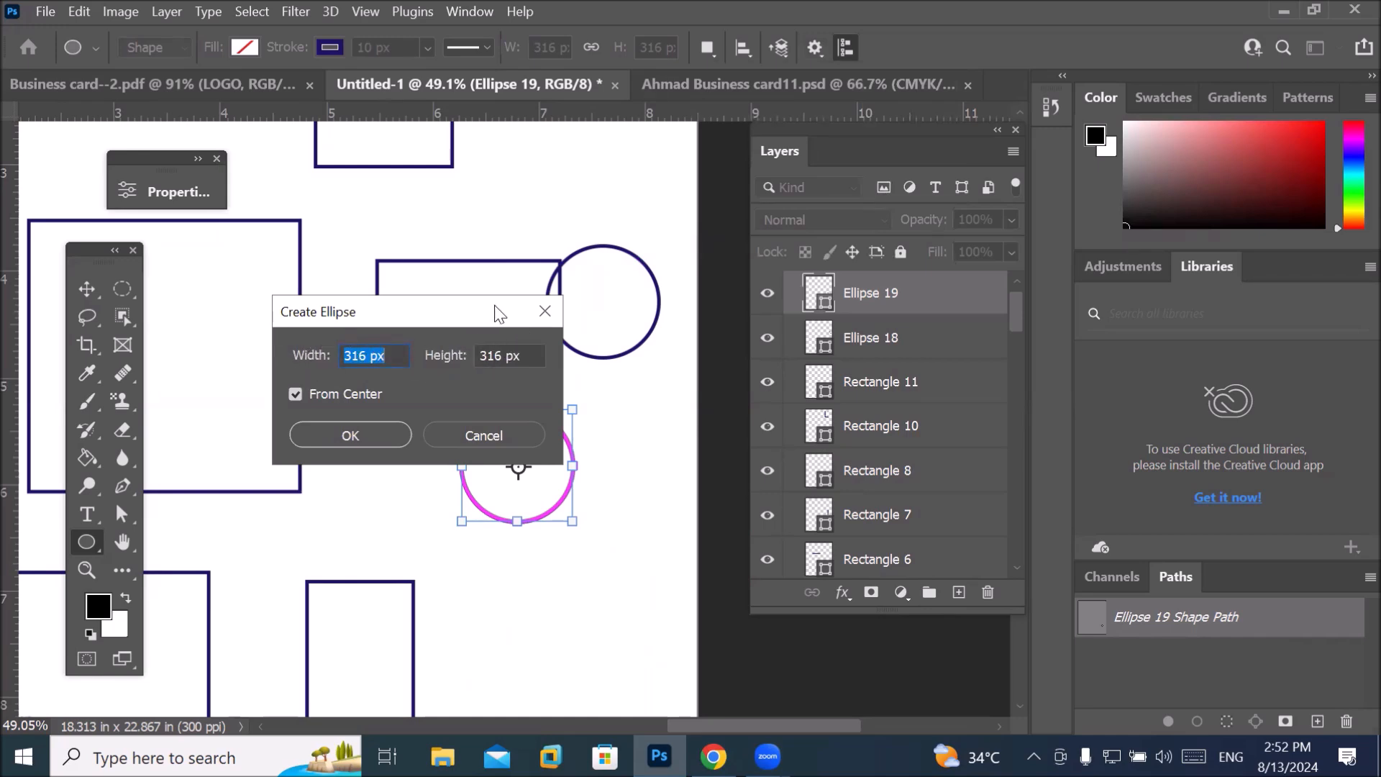
click(546, 311)
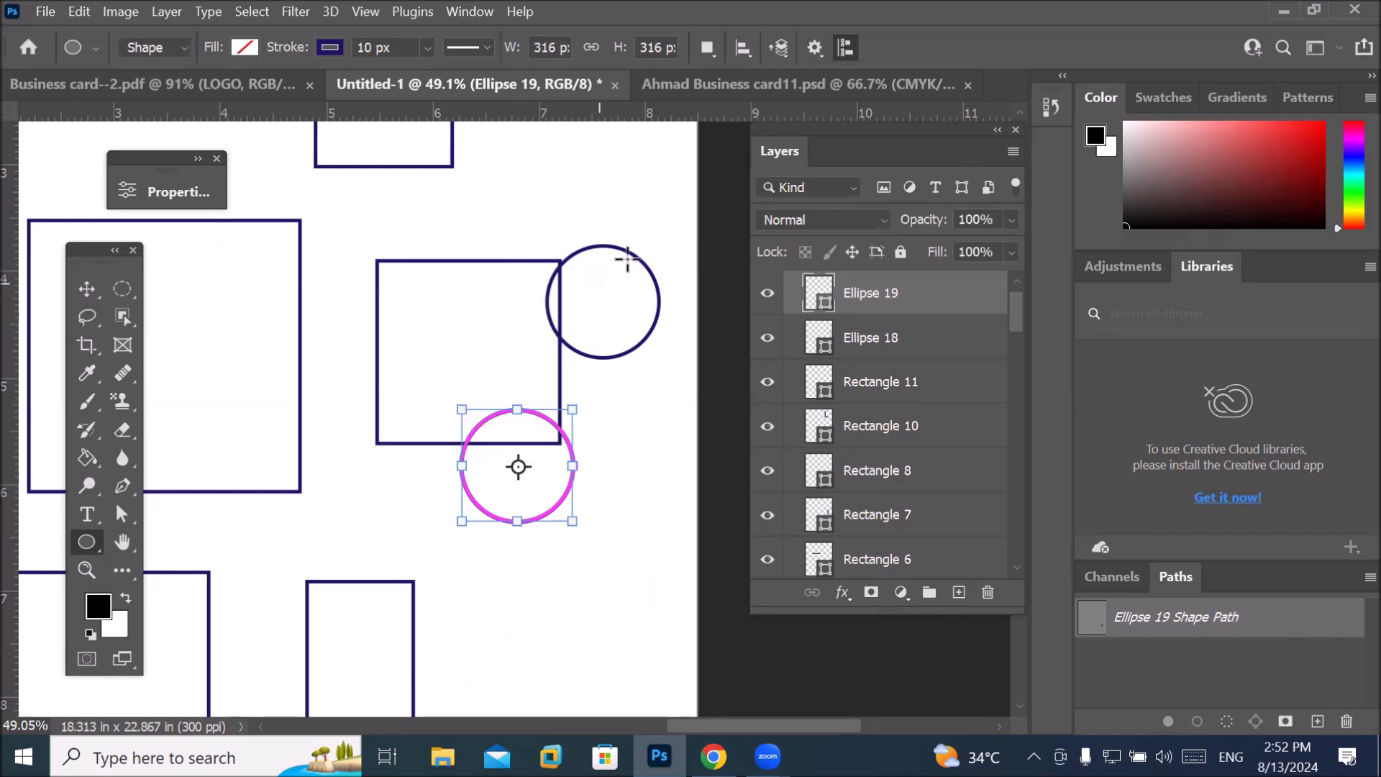
Switch the Ellipse tool to proportional drawing with a width-to-height ratio of 1 to 2.
click(814, 49)
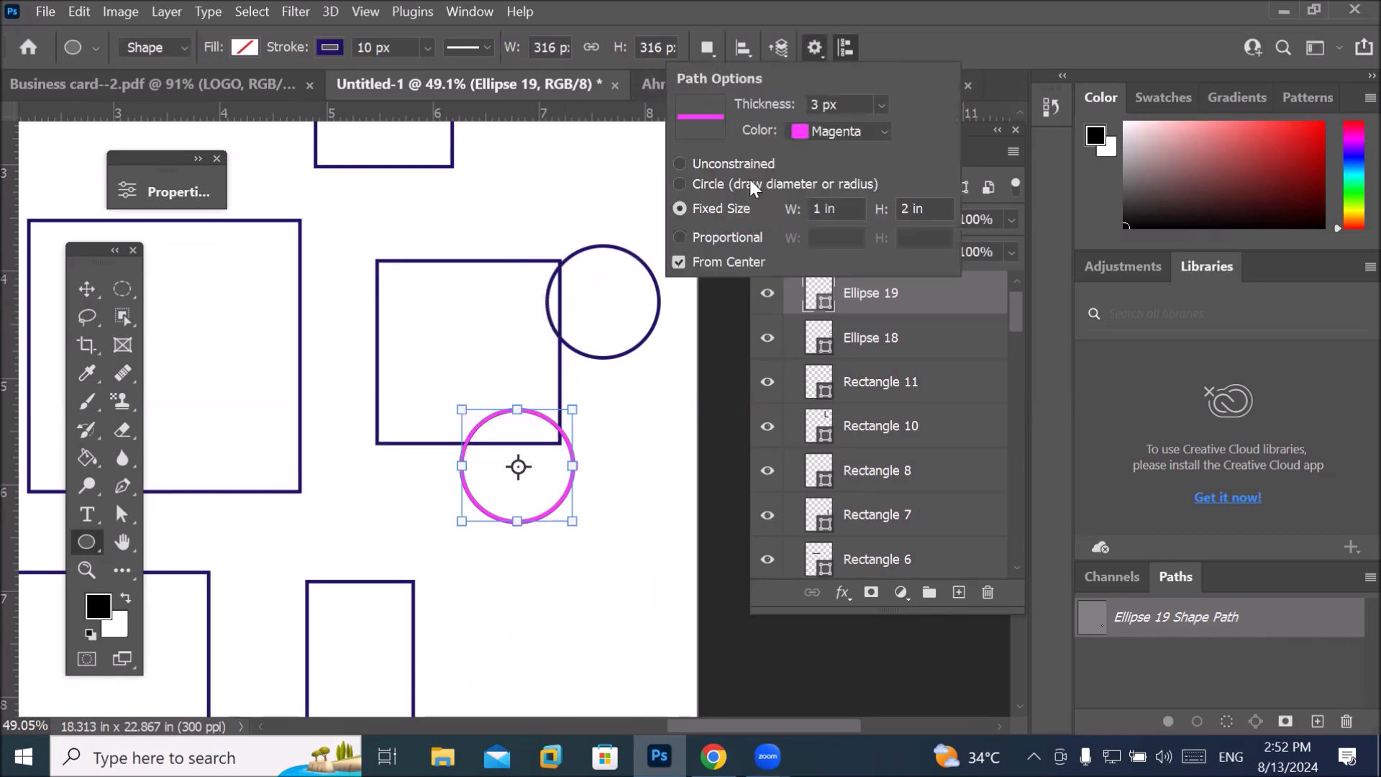
click(714, 240)
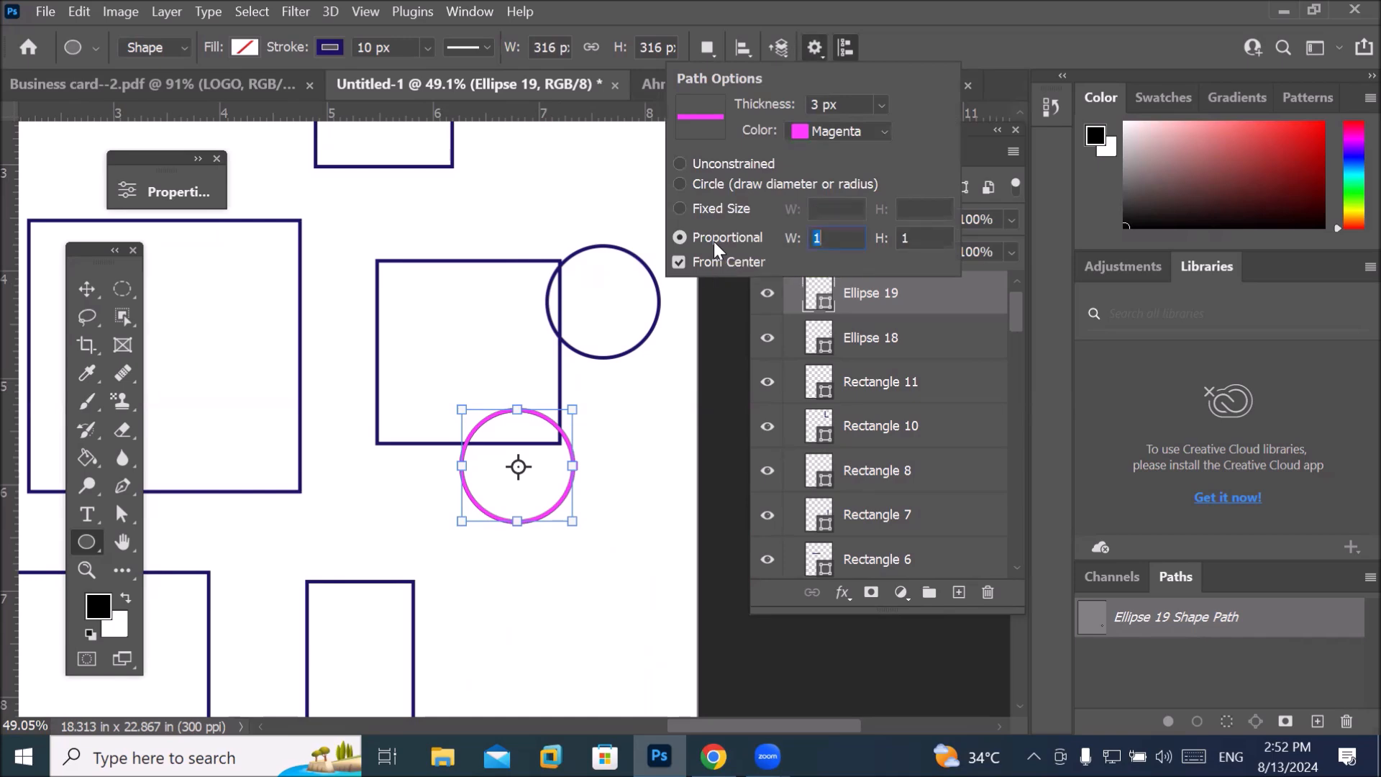
click(921, 233)
text(2)
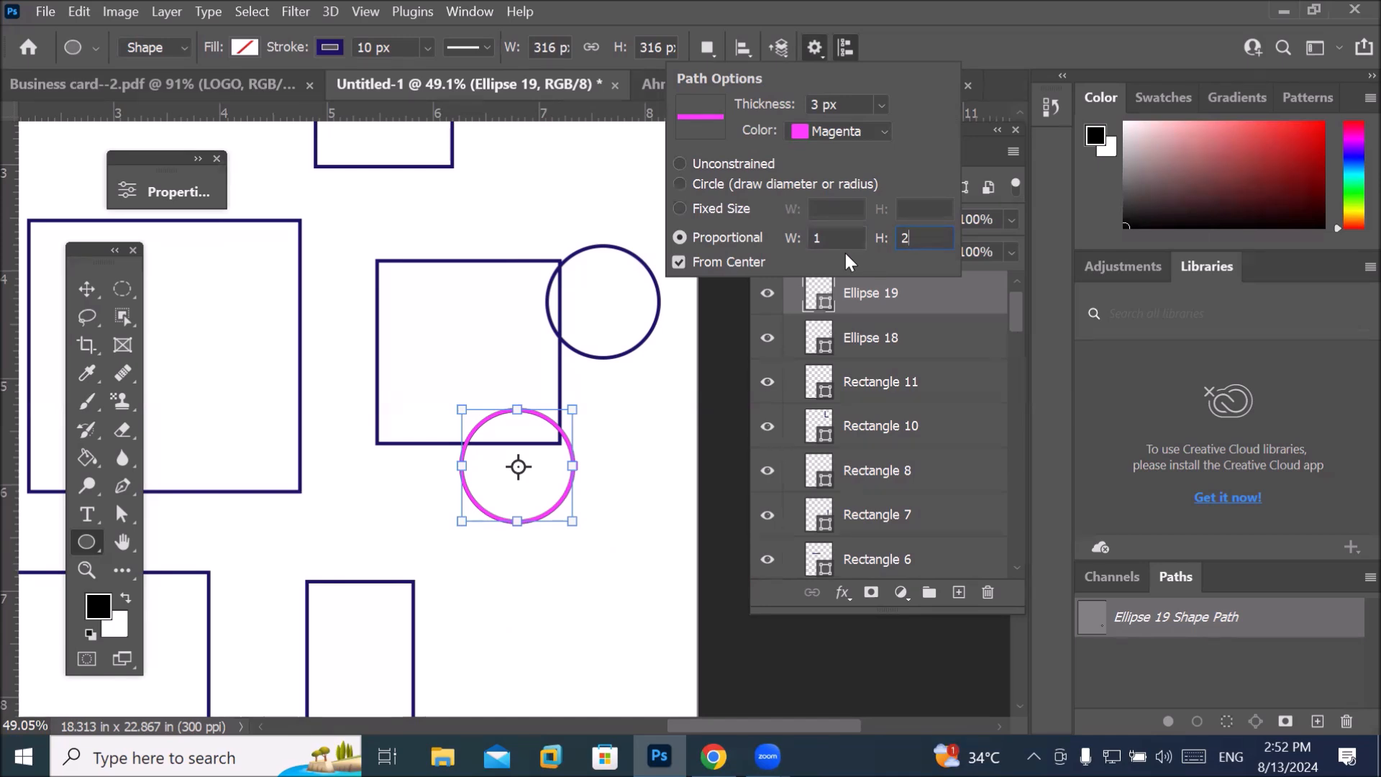
Draw six upright 1:2 ellipses around the squares on Artboard 4, including ones about 258 × 516, 362 × 723 and 139 × 277 px.
drag(372, 223, 421, 334)
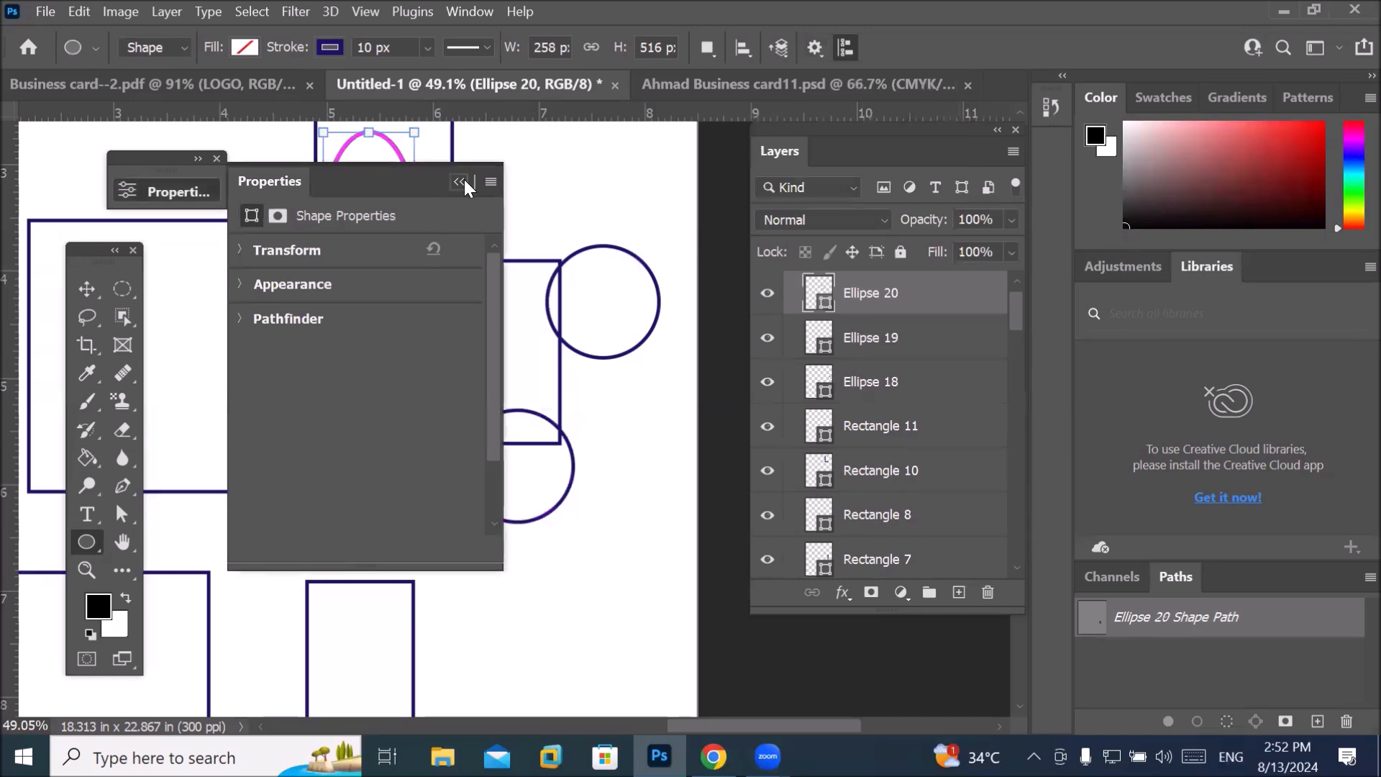
click(462, 181)
drag(335, 390, 438, 516)
click(462, 181)
drag(540, 170, 576, 245)
drag(583, 379, 674, 595)
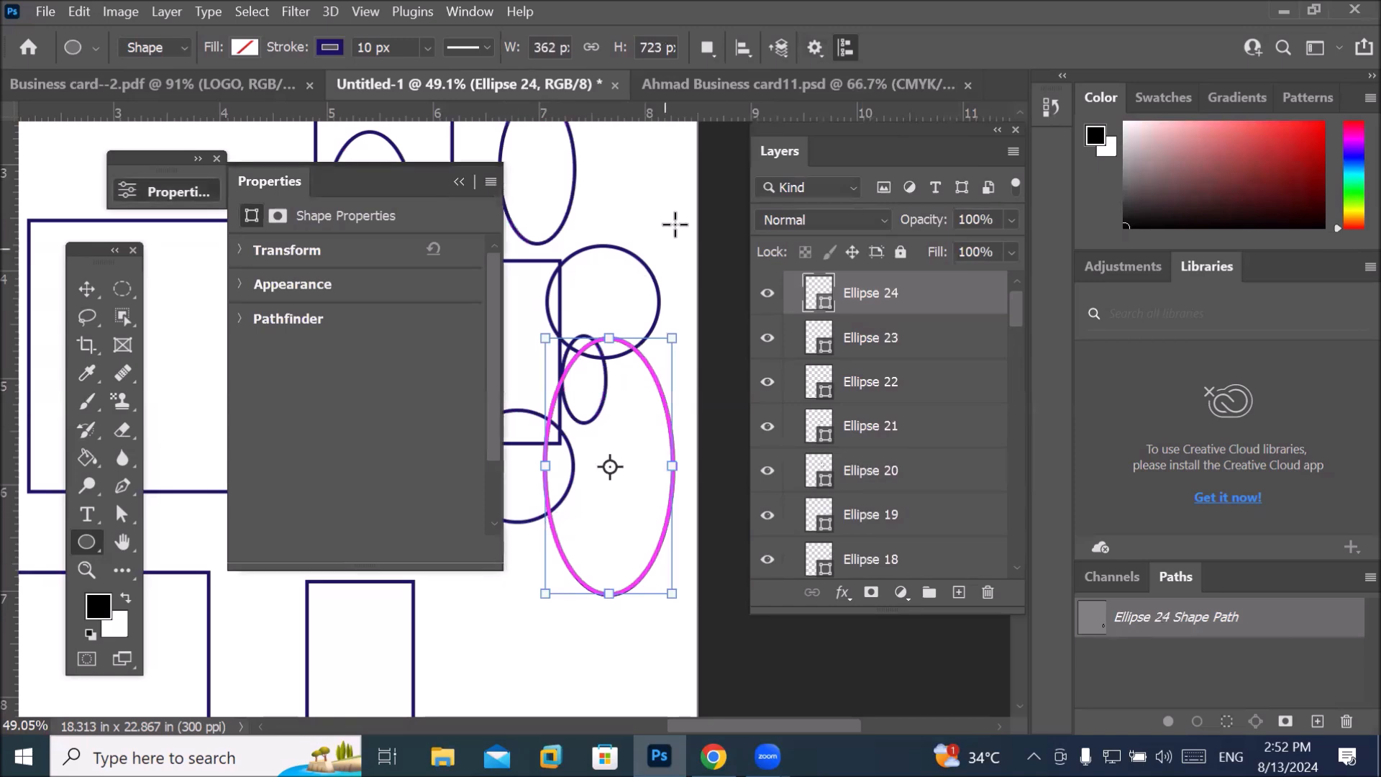
drag(616, 170, 642, 217)
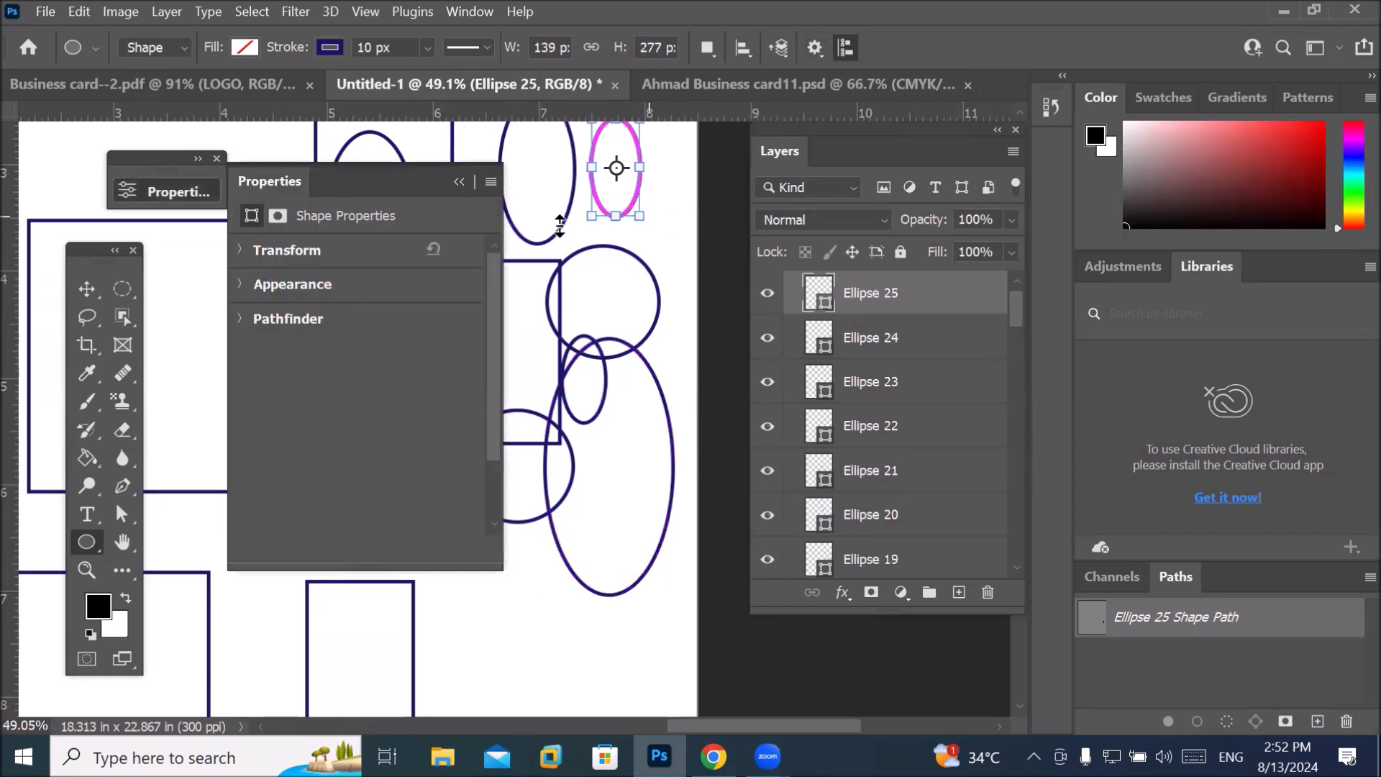
Set the Ellipse tool's proportional ratio to 1 to 1.
click(814, 48)
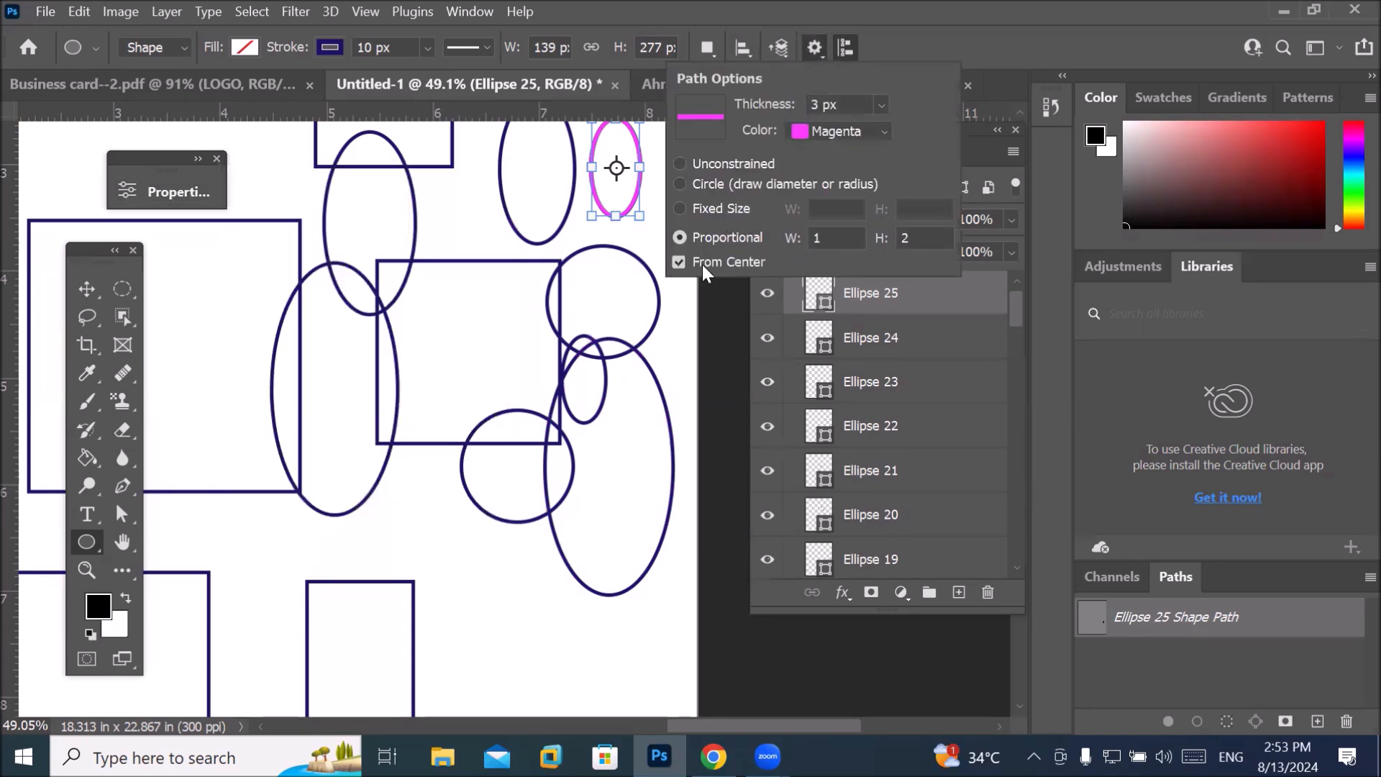
click(831, 239)
click(905, 238)
text(1)
Draw three proportional circles on Artboard 4, about 471 px in the right square, 1006 px around the large square and 705 px below.
drag(438, 345, 519, 450)
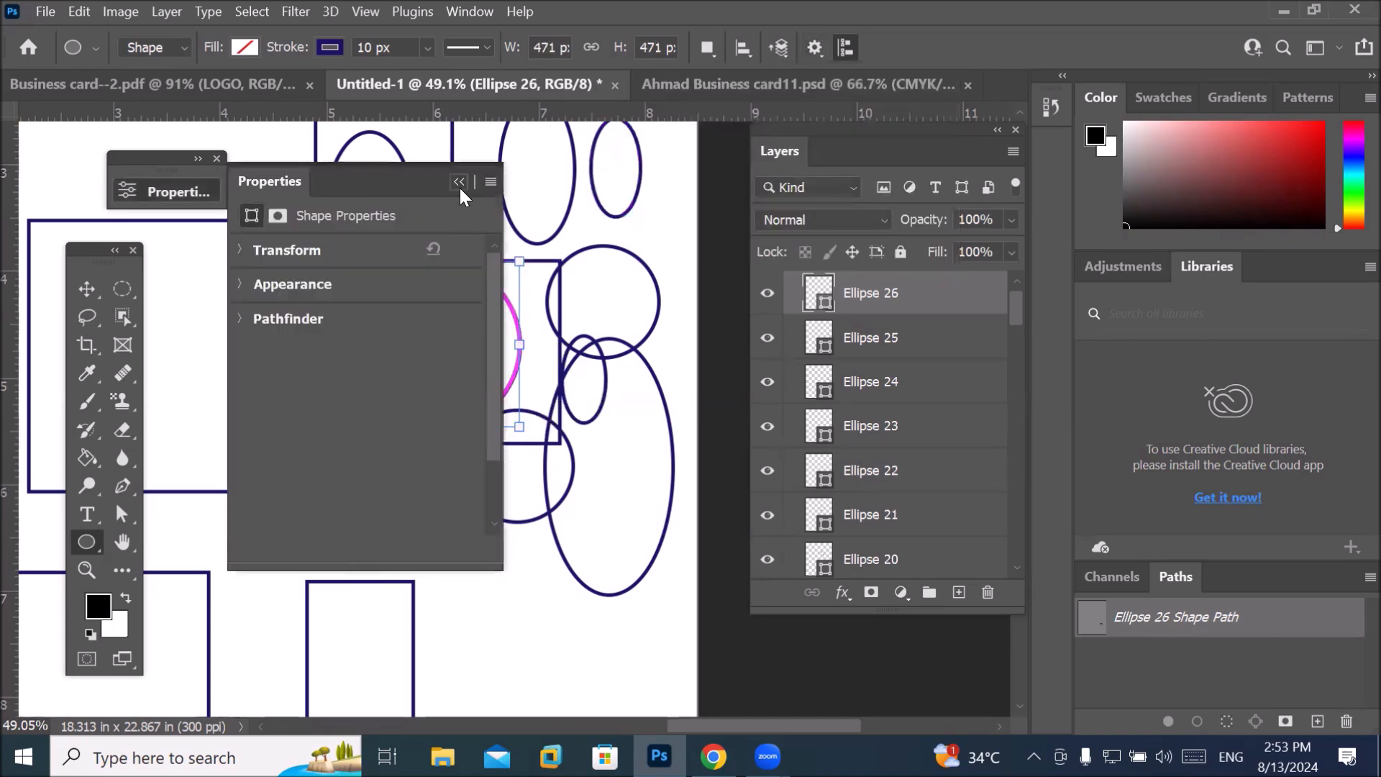
click(456, 184)
drag(178, 317, 356, 495)
click(459, 182)
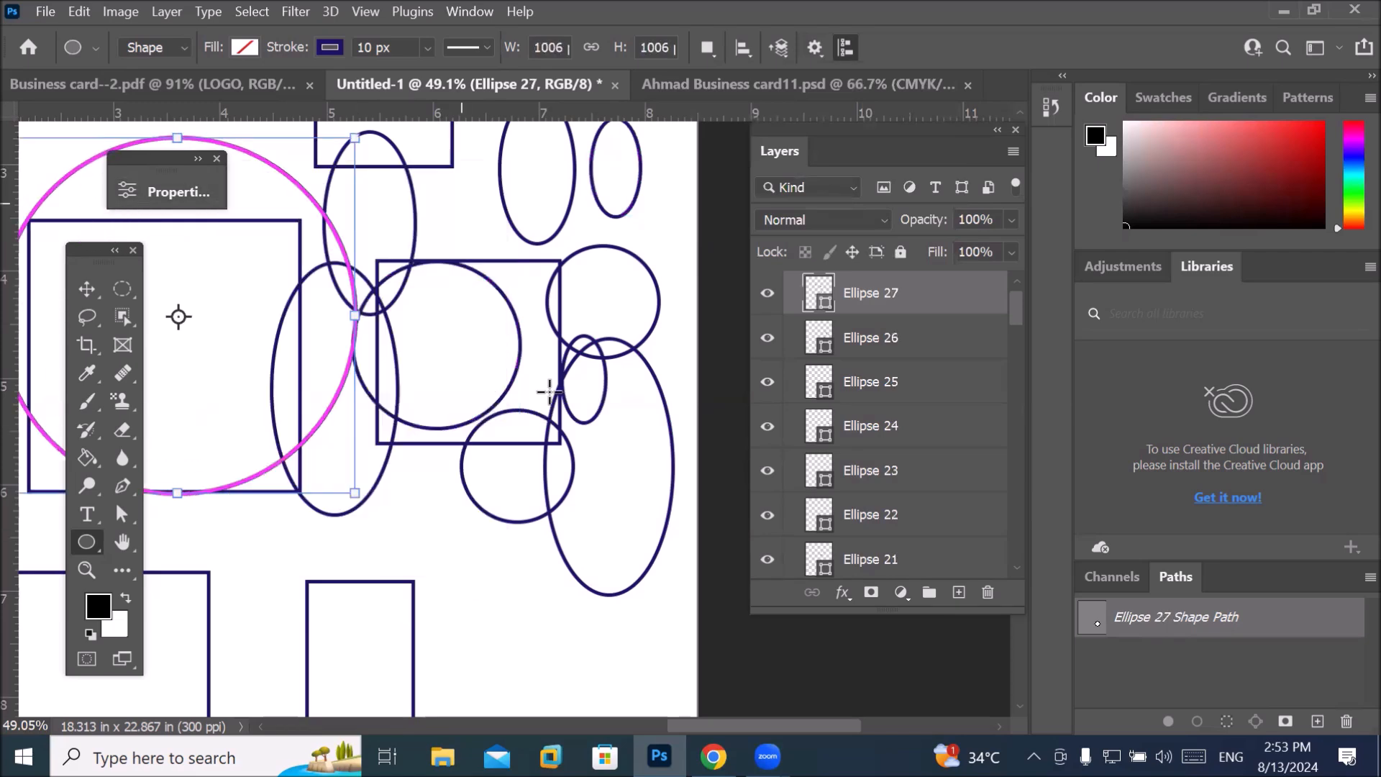
drag(484, 525, 588, 629)
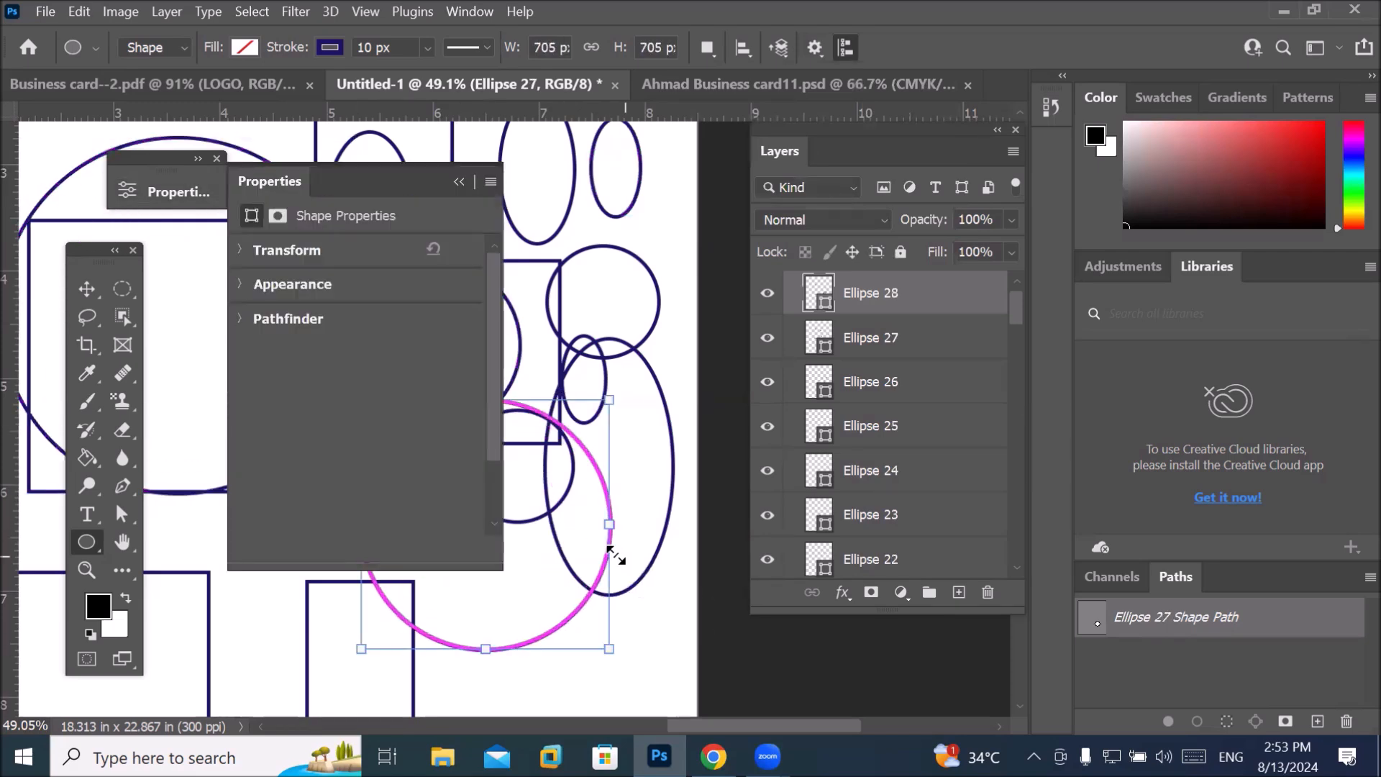
alt+scroll(619, 564, down, 3)
click(456, 177)
alt+scroll(605, 403, down, 2)
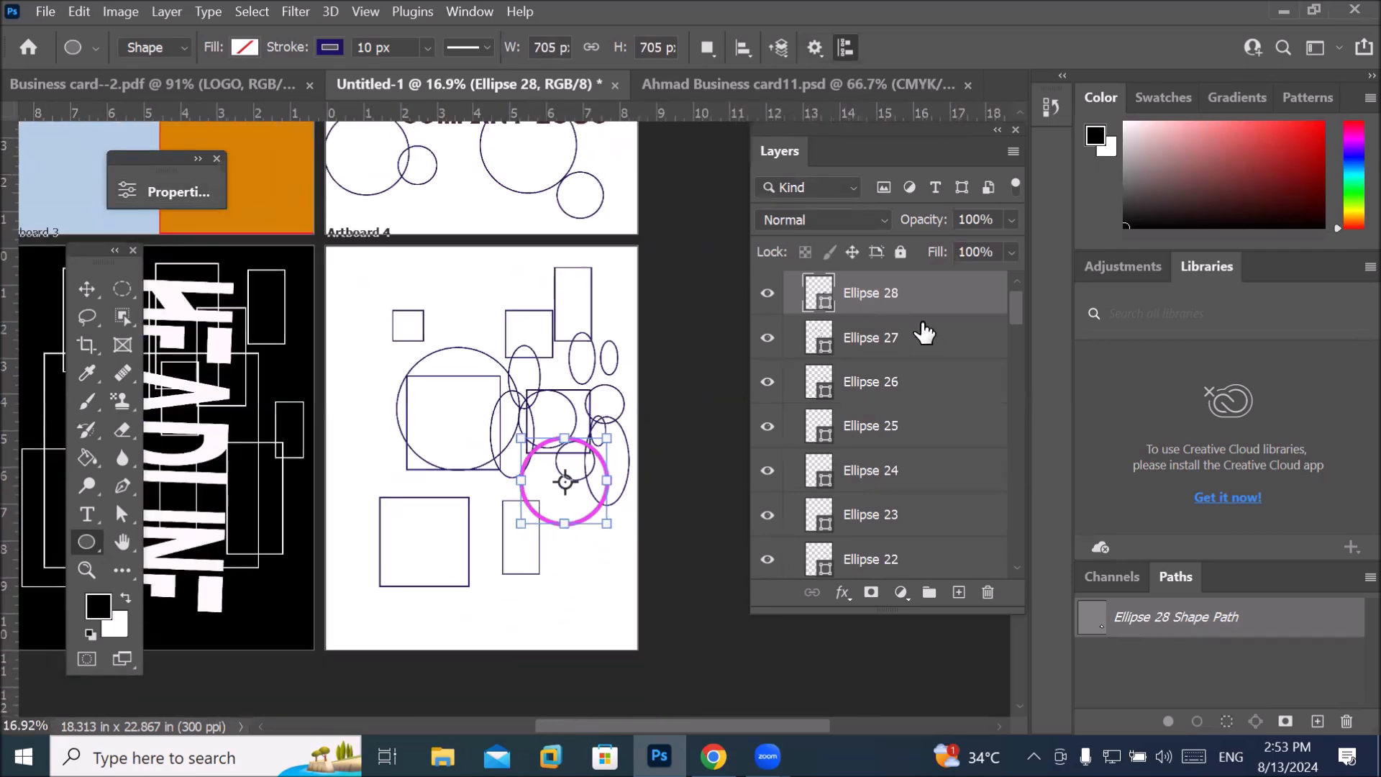
Add a new layer and move it beneath Rectangle 4, at the bottom of Artboard 4's layer stack.
drag(1014, 312, 1007, 384)
click(871, 392)
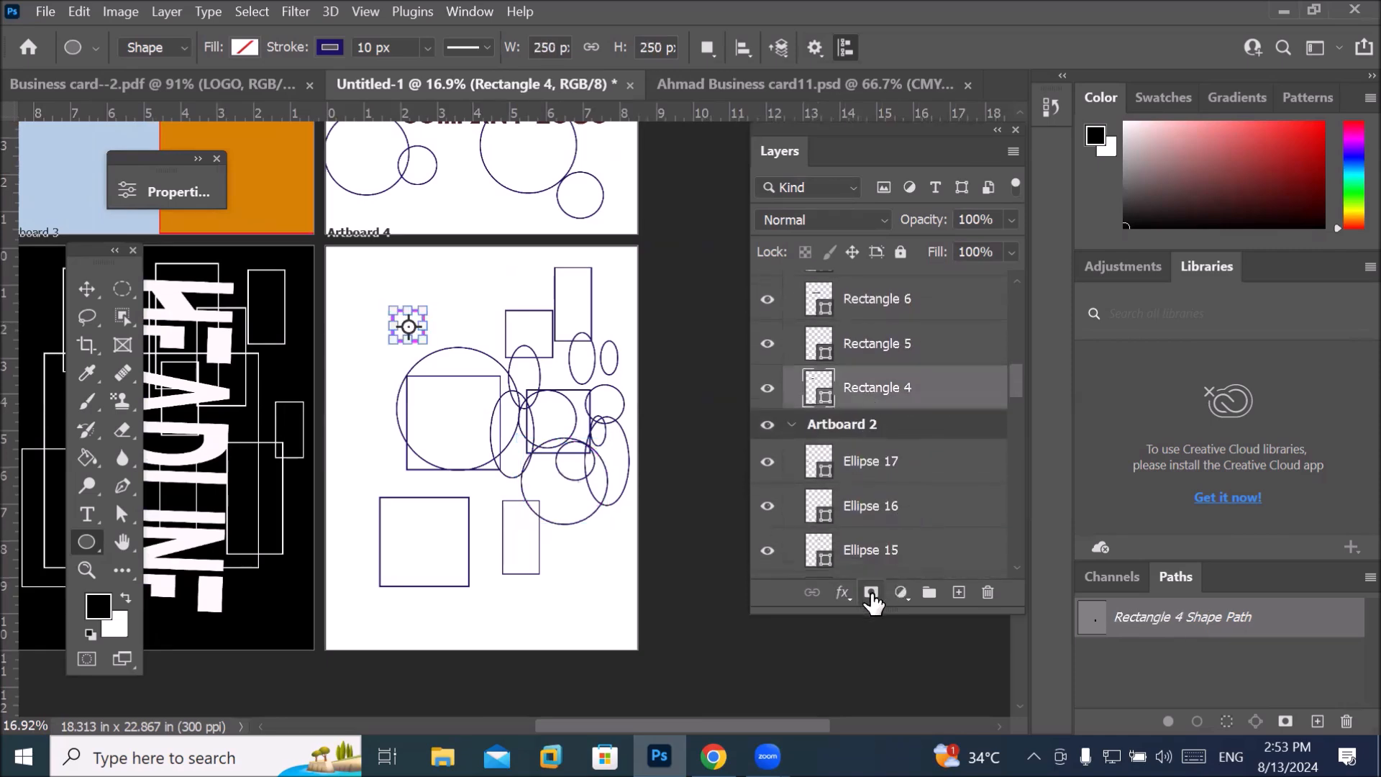
click(960, 594)
drag(882, 403, 879, 436)
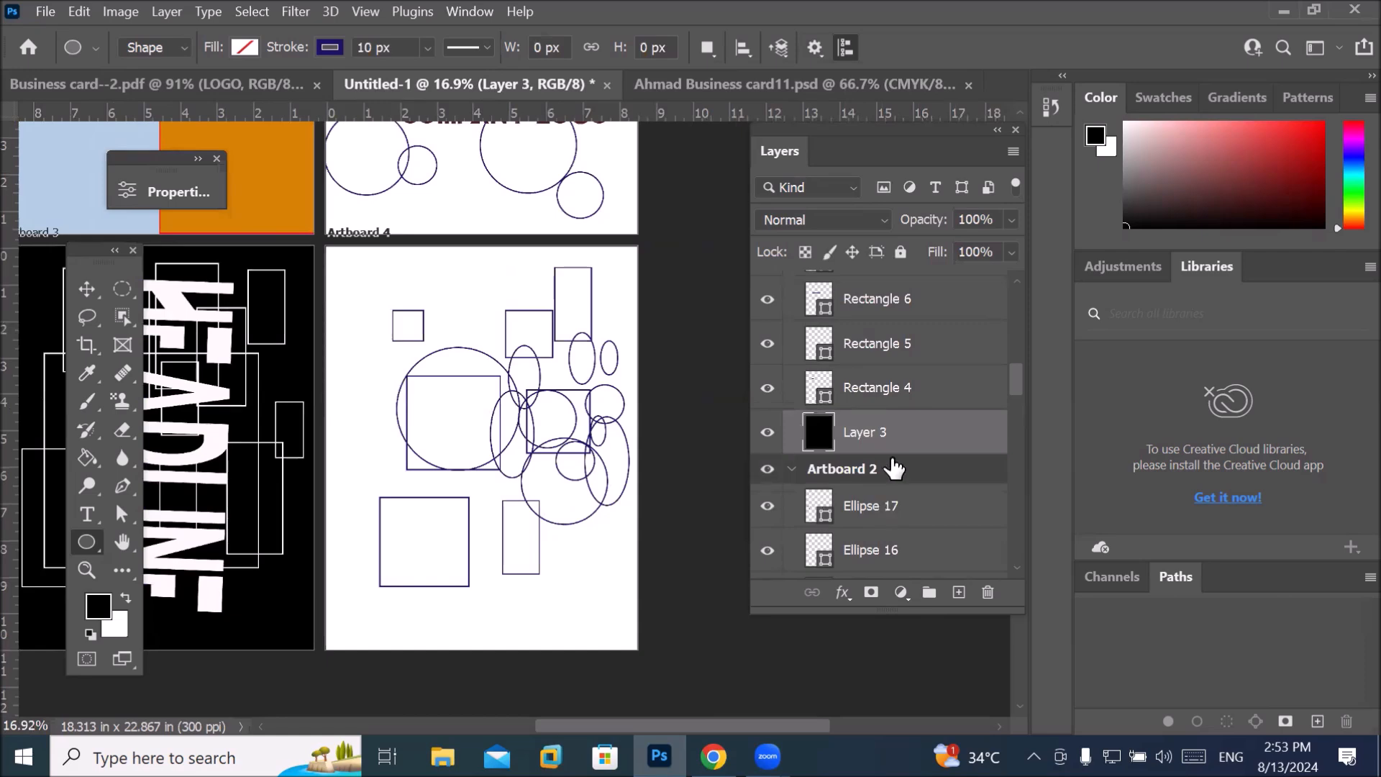
Fill the new bottom layer with black and give all of Artboard 4's rectangles and ellipses a pale peach stroke.
key(alt+BackSpace)
click(883, 401)
drag(1014, 376, 1003, 298)
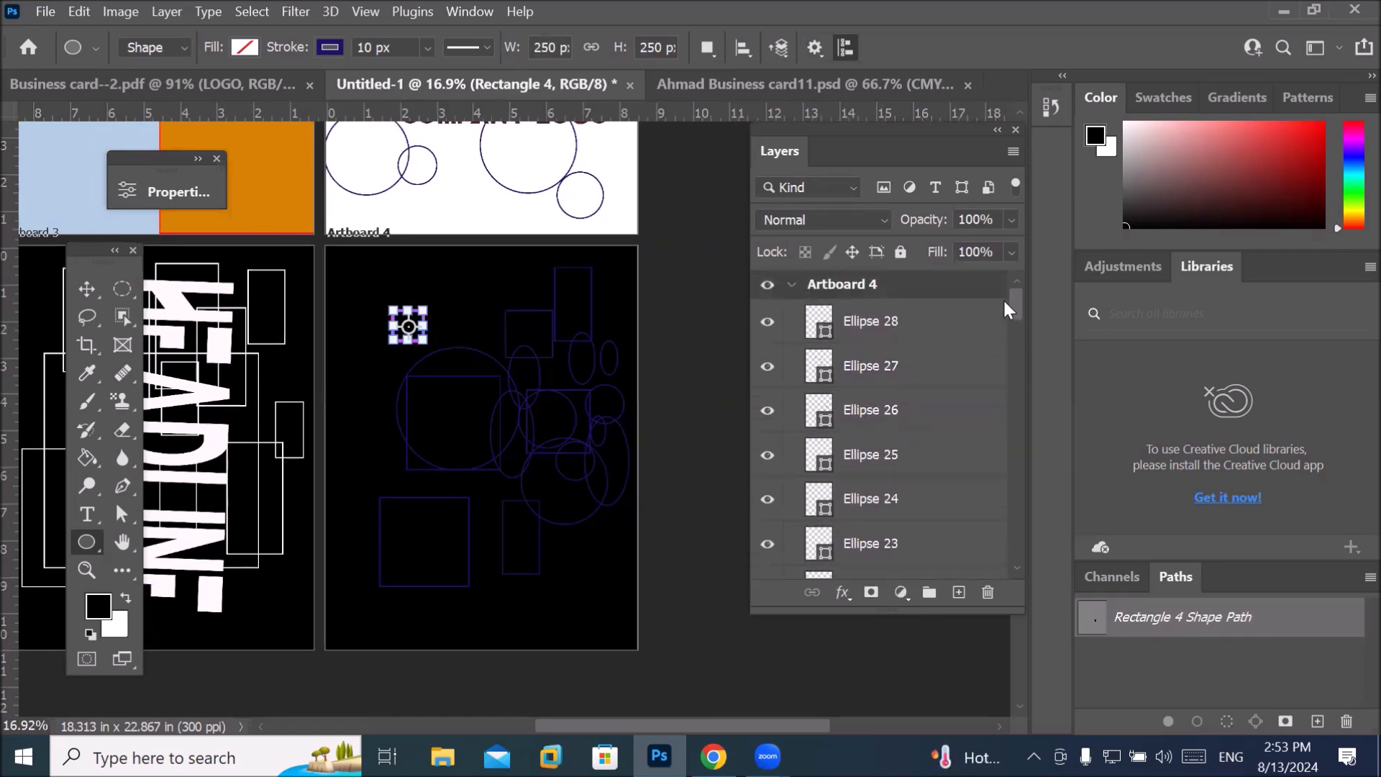
shift+click(914, 326)
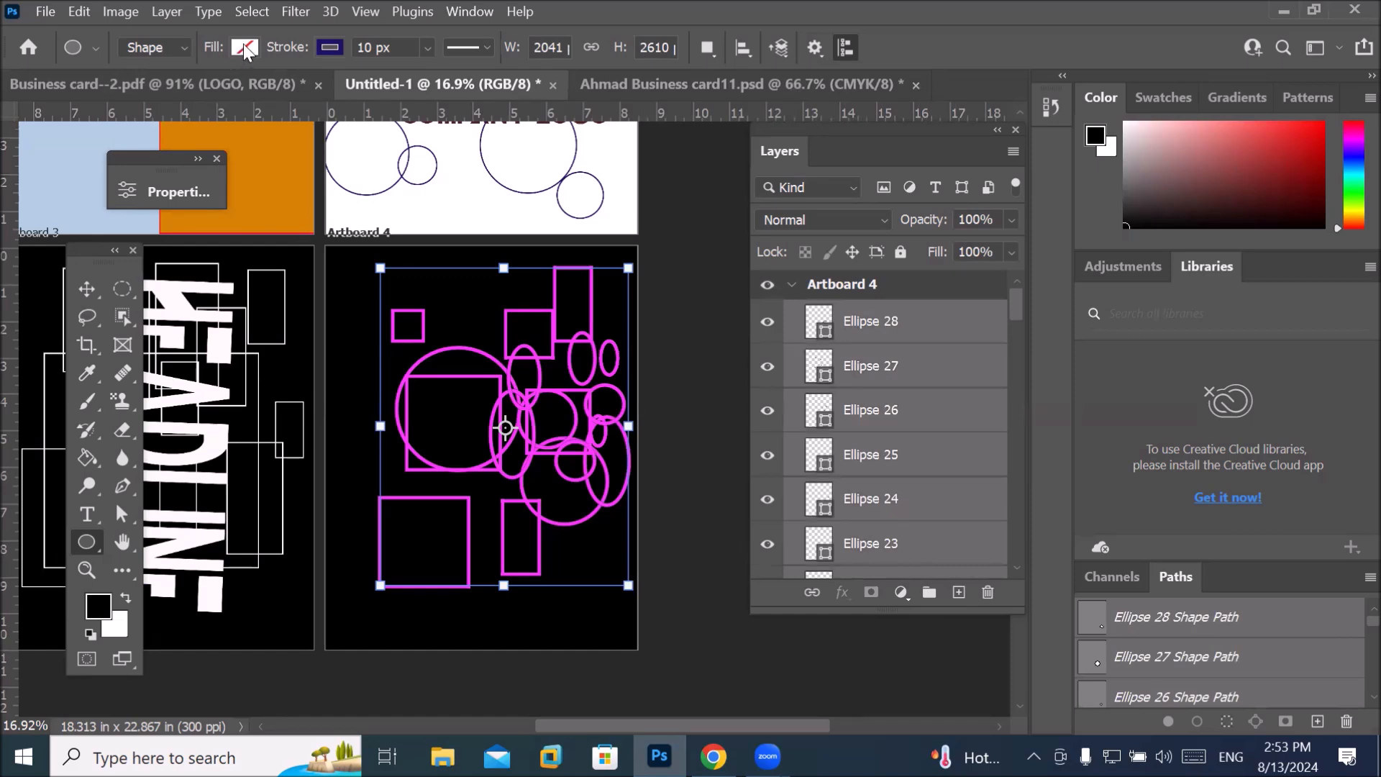
click(331, 47)
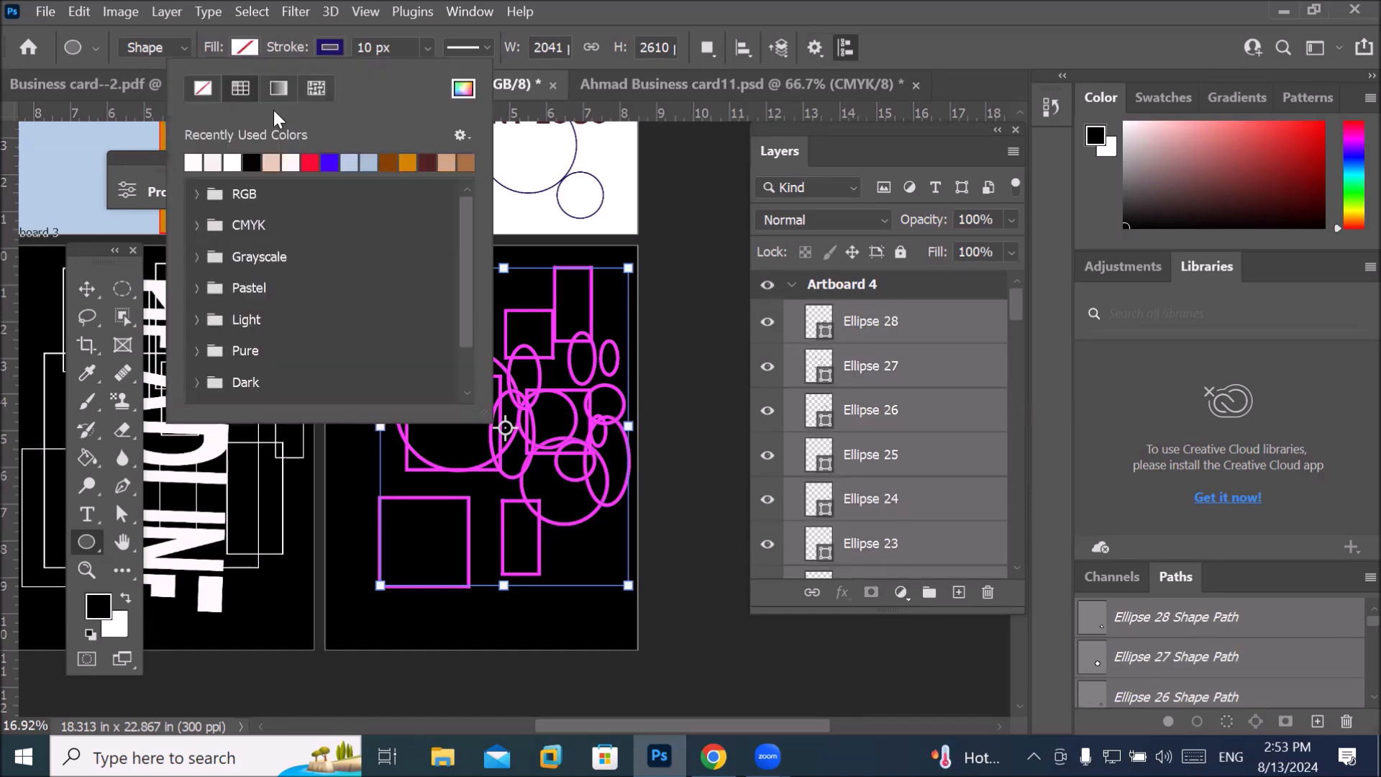
click(272, 162)
click(826, 385)
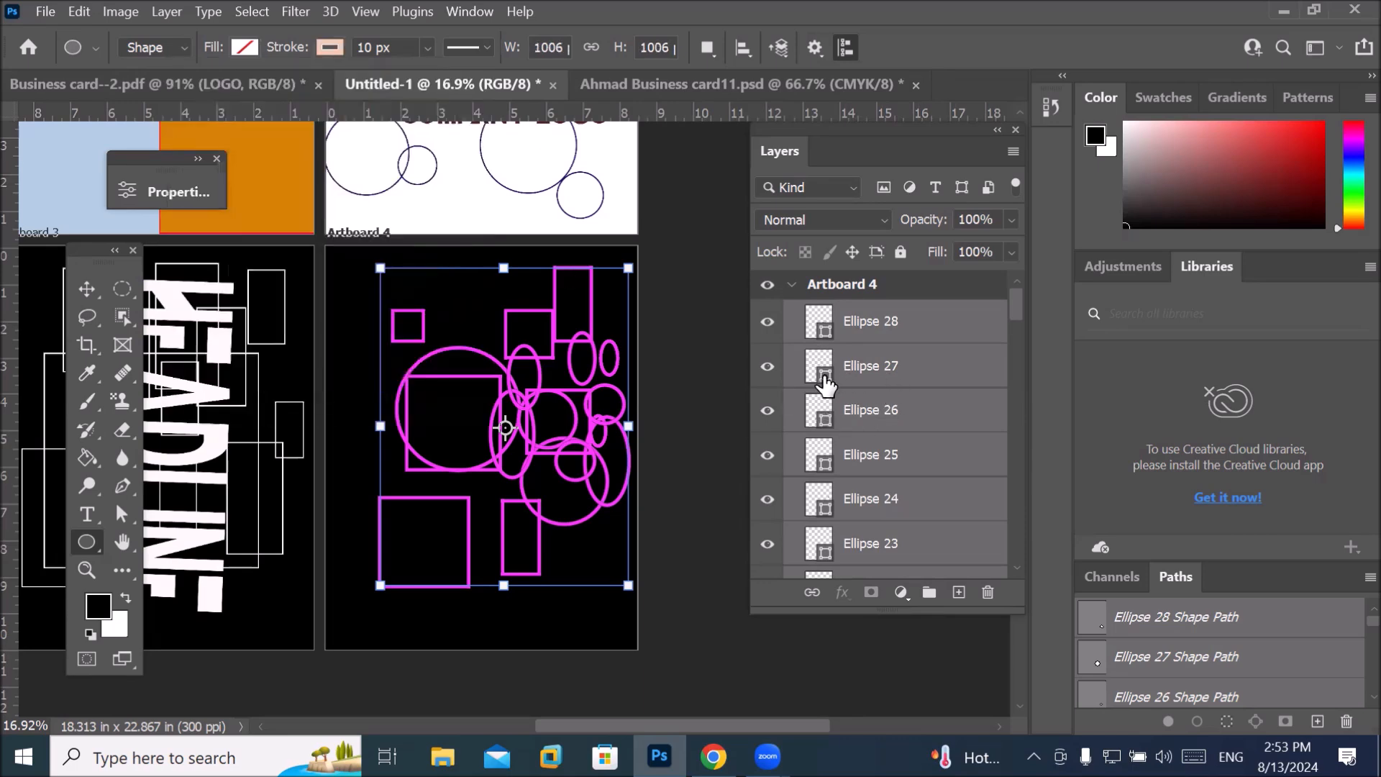
click(826, 385)
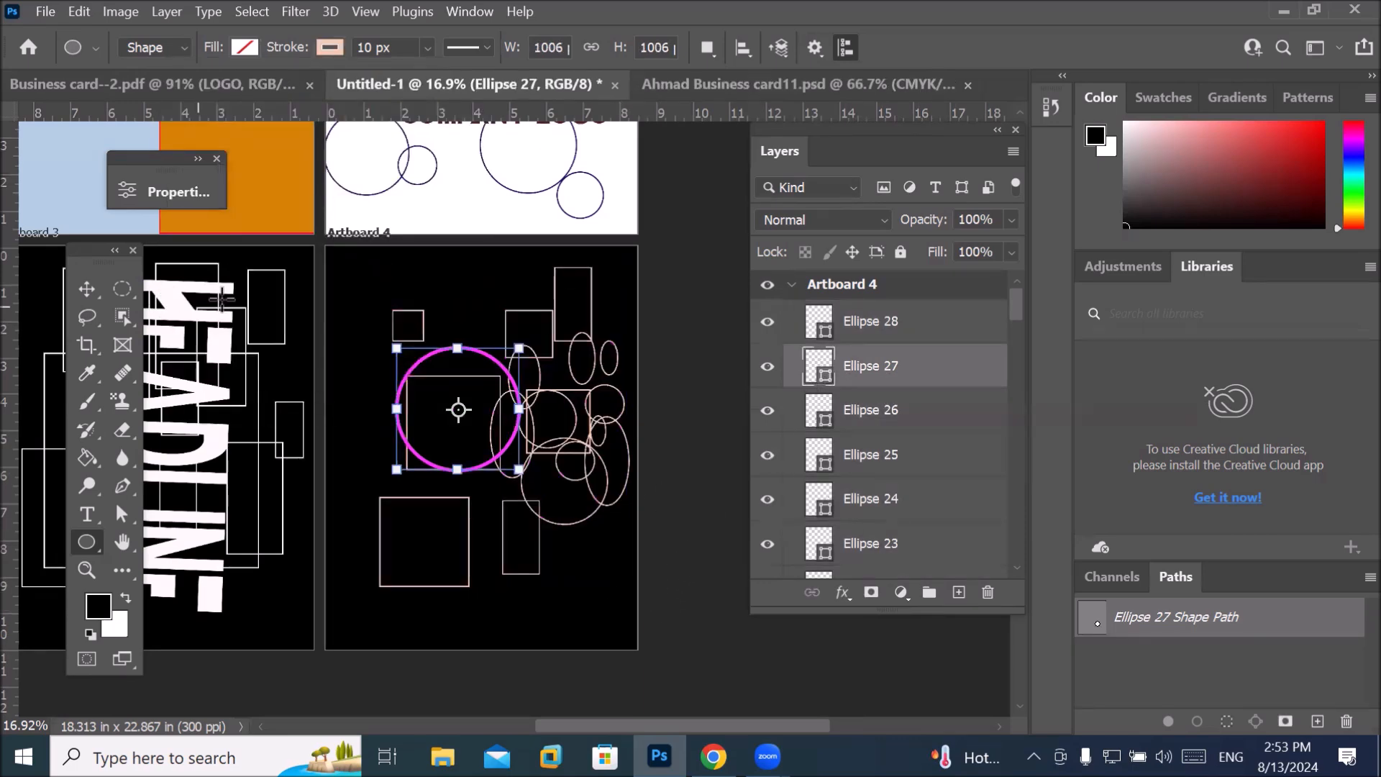
click(85, 292)
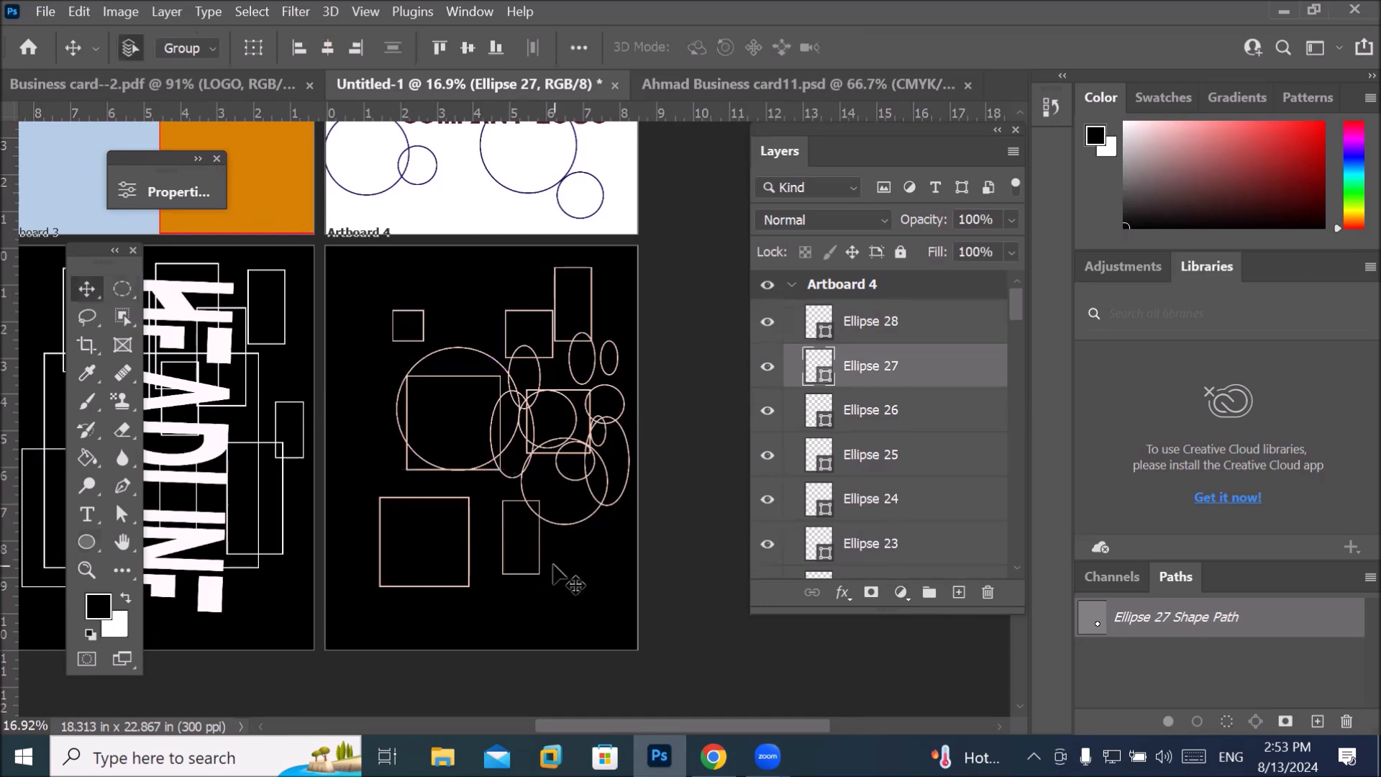
scroll(561, 574, down, 2)
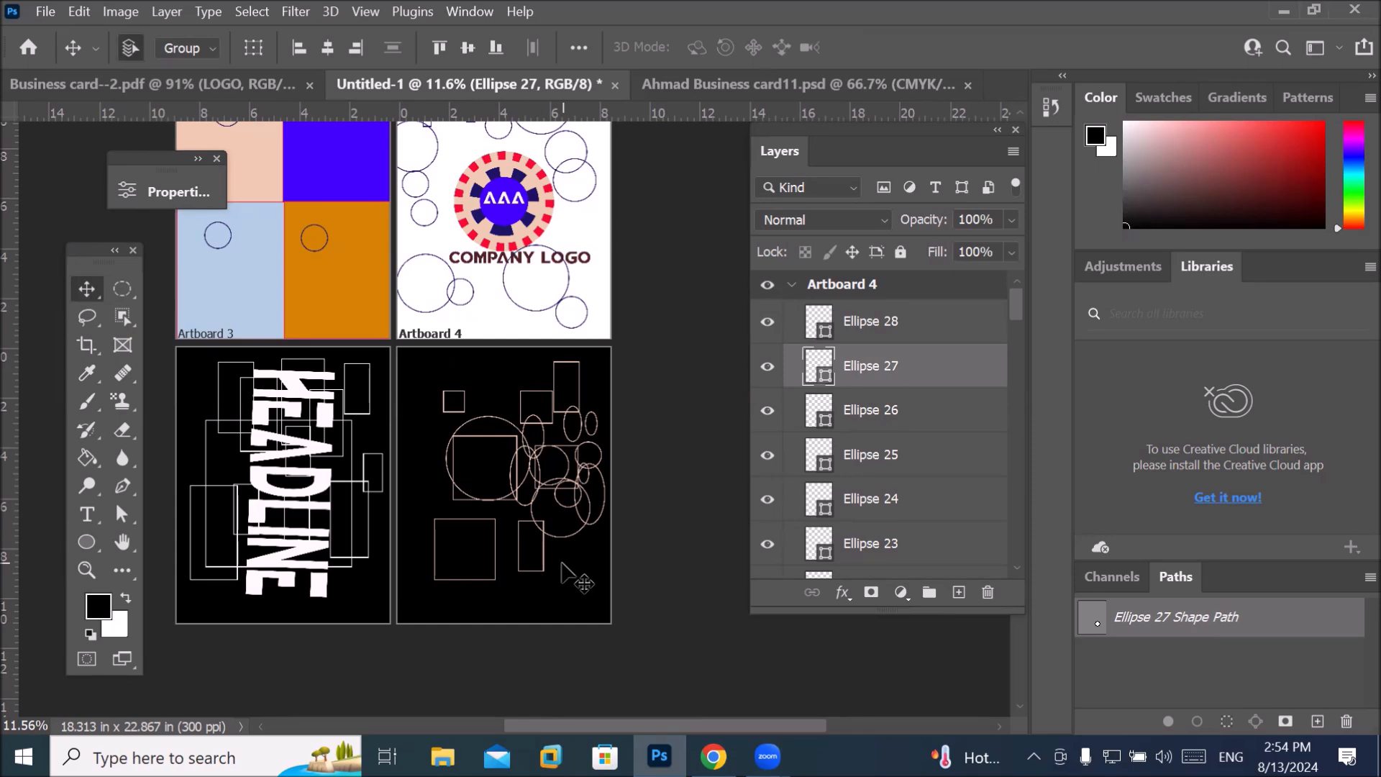
Create a new 8.5 × 11 in RGB document at 300 ppi with a white background and no artboards.
click(80, 541)
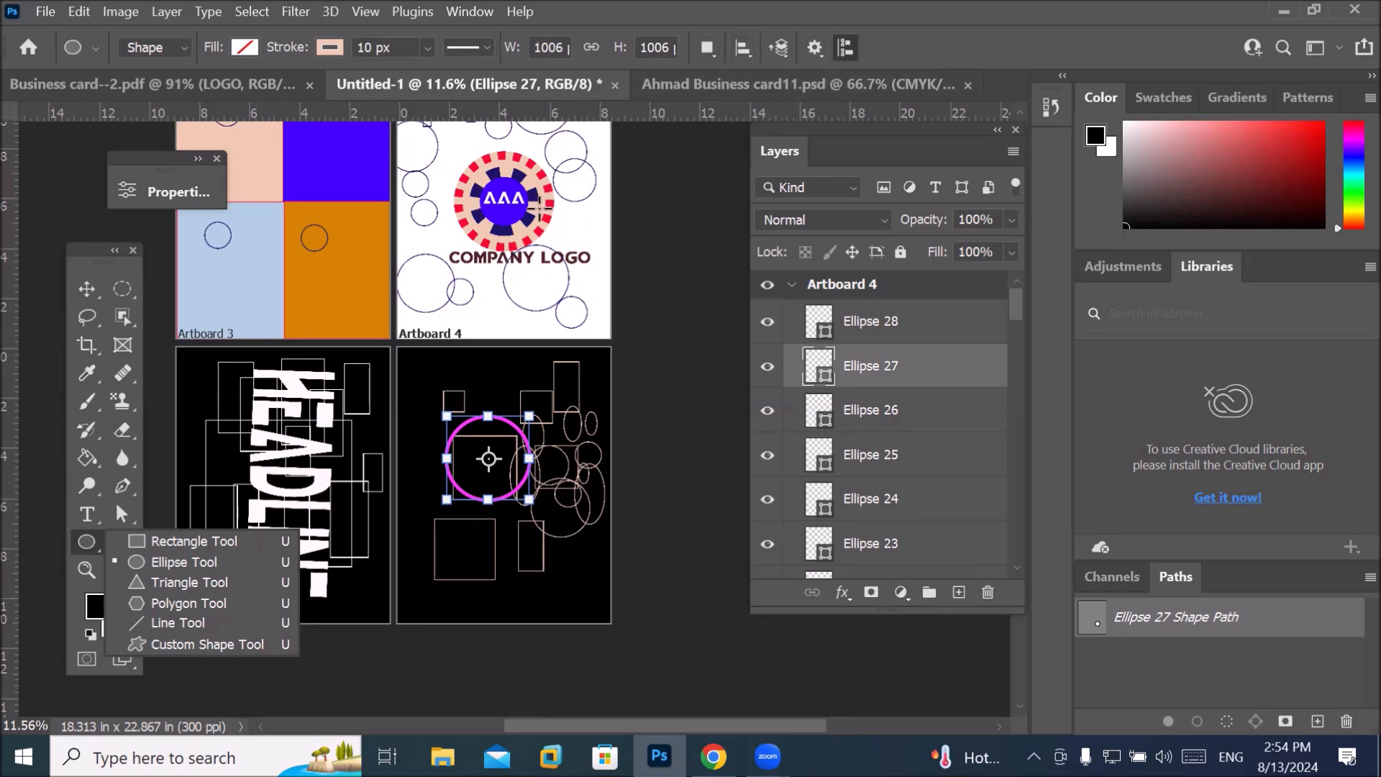
click(43, 12)
click(57, 32)
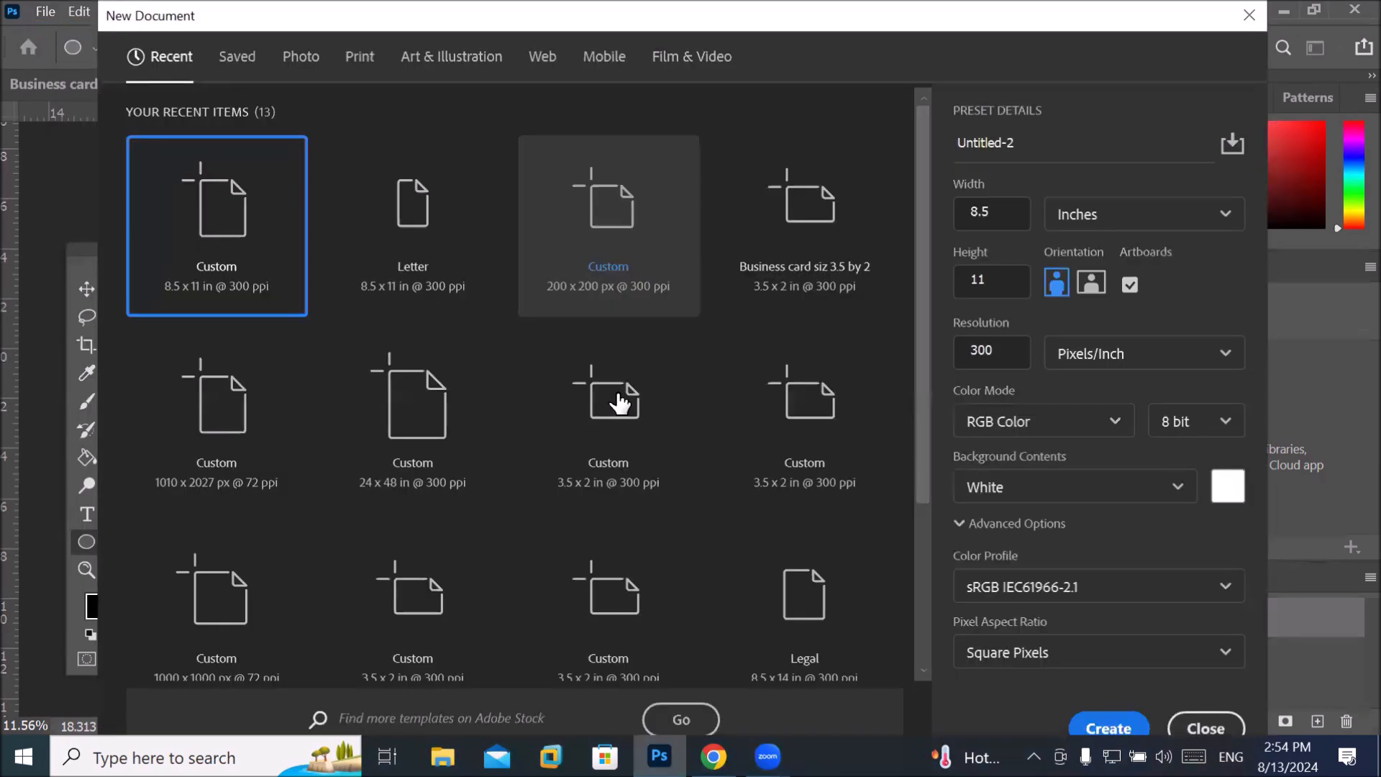
click(586, 230)
key(Return)
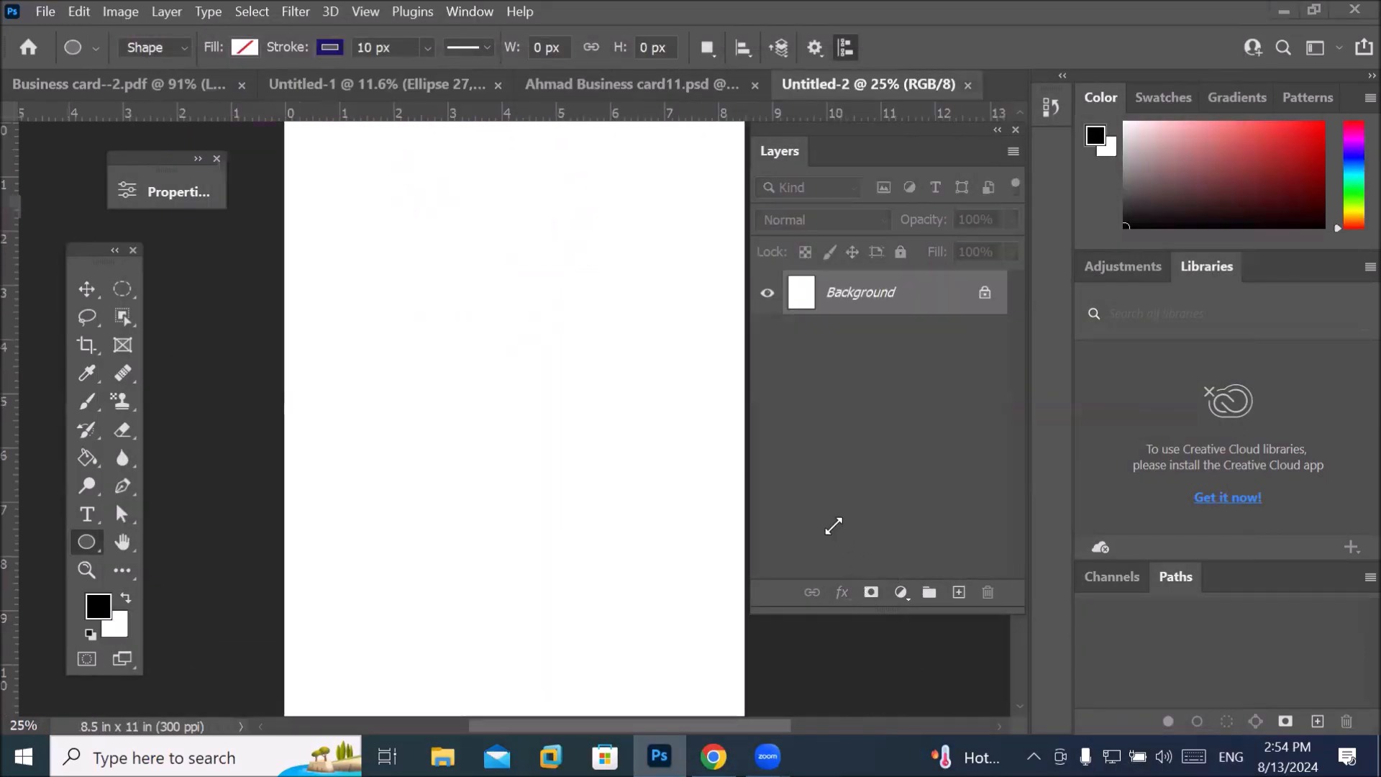
Draw a triangle about 1589 × 1529 px in the middle of the page with the Triangle tool.
right_click(87, 539)
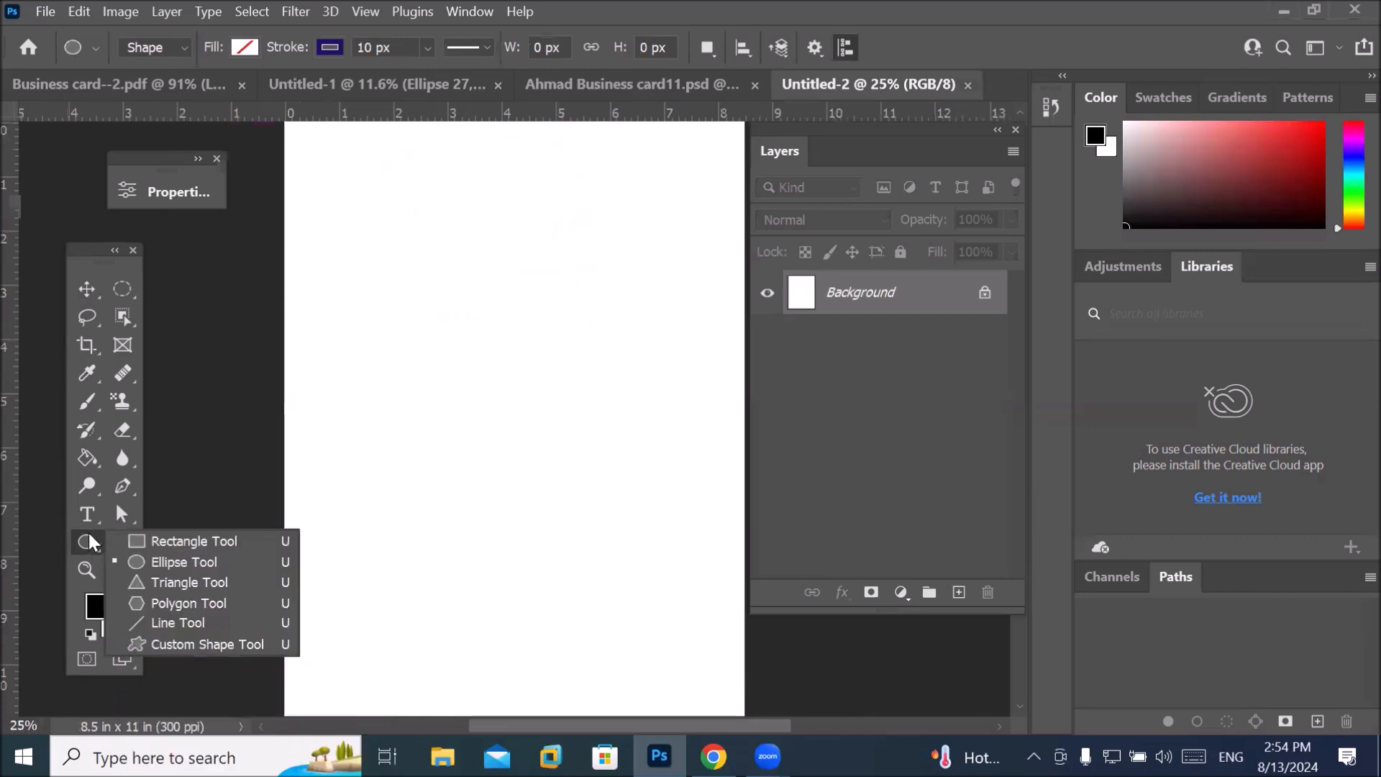
click(190, 580)
drag(382, 277, 671, 556)
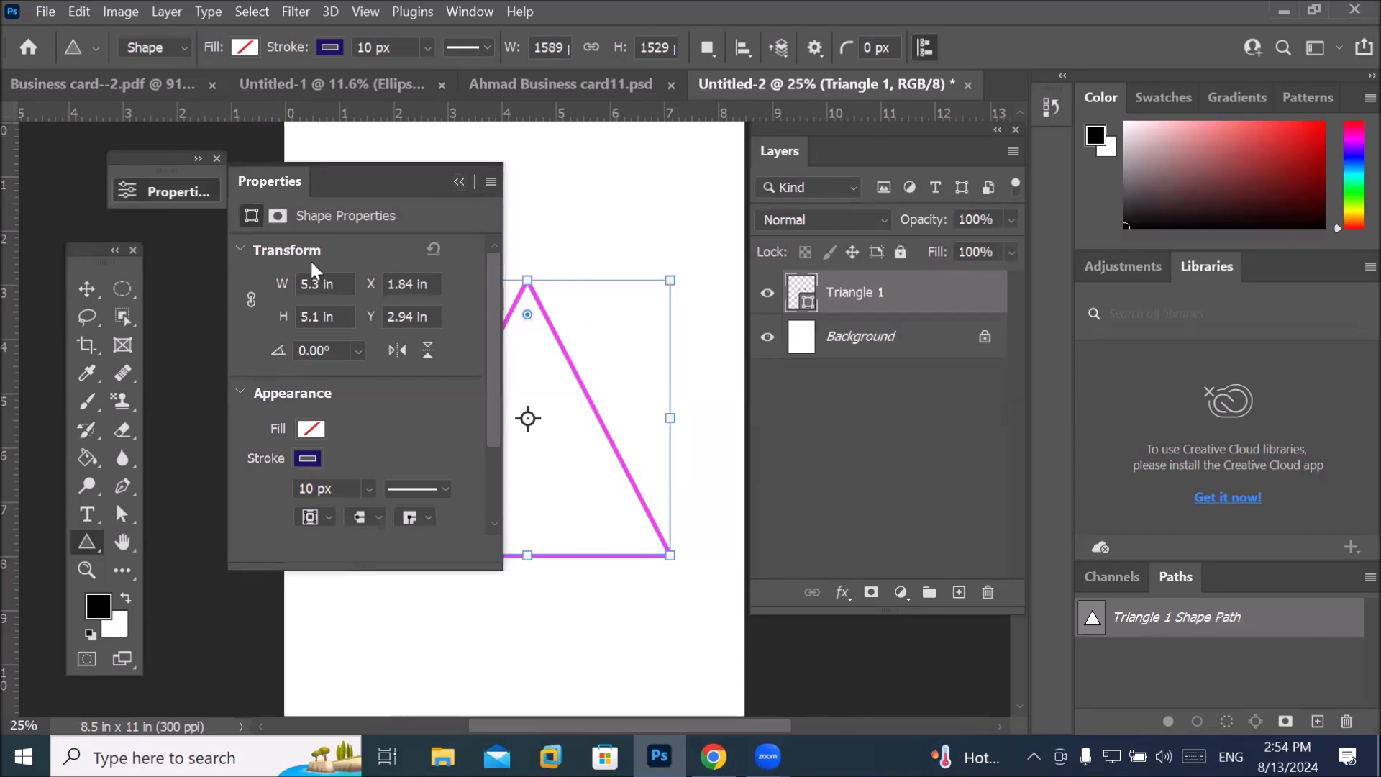
Set the triangle's corner radius to 5 px and examine its top corner.
click(237, 250)
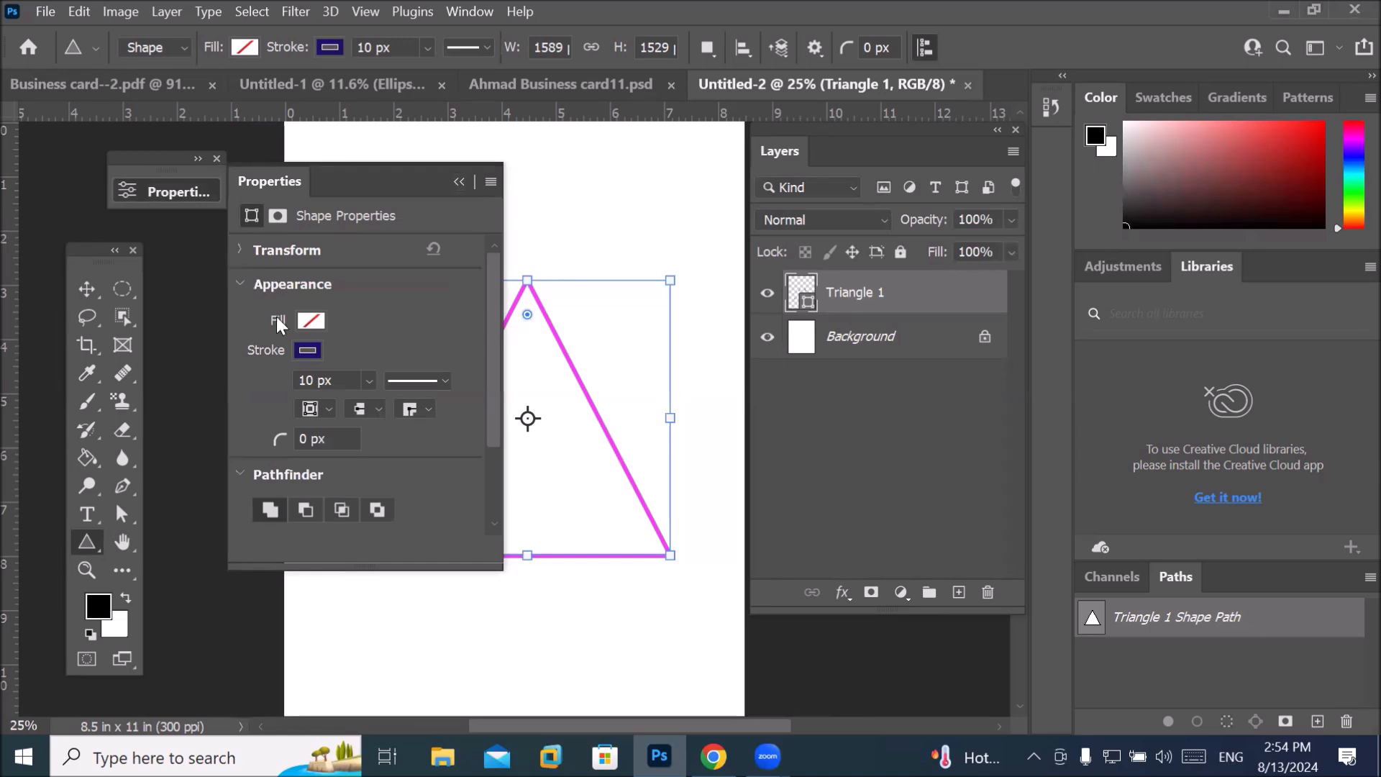
click(337, 436)
text(5)
key(Return)
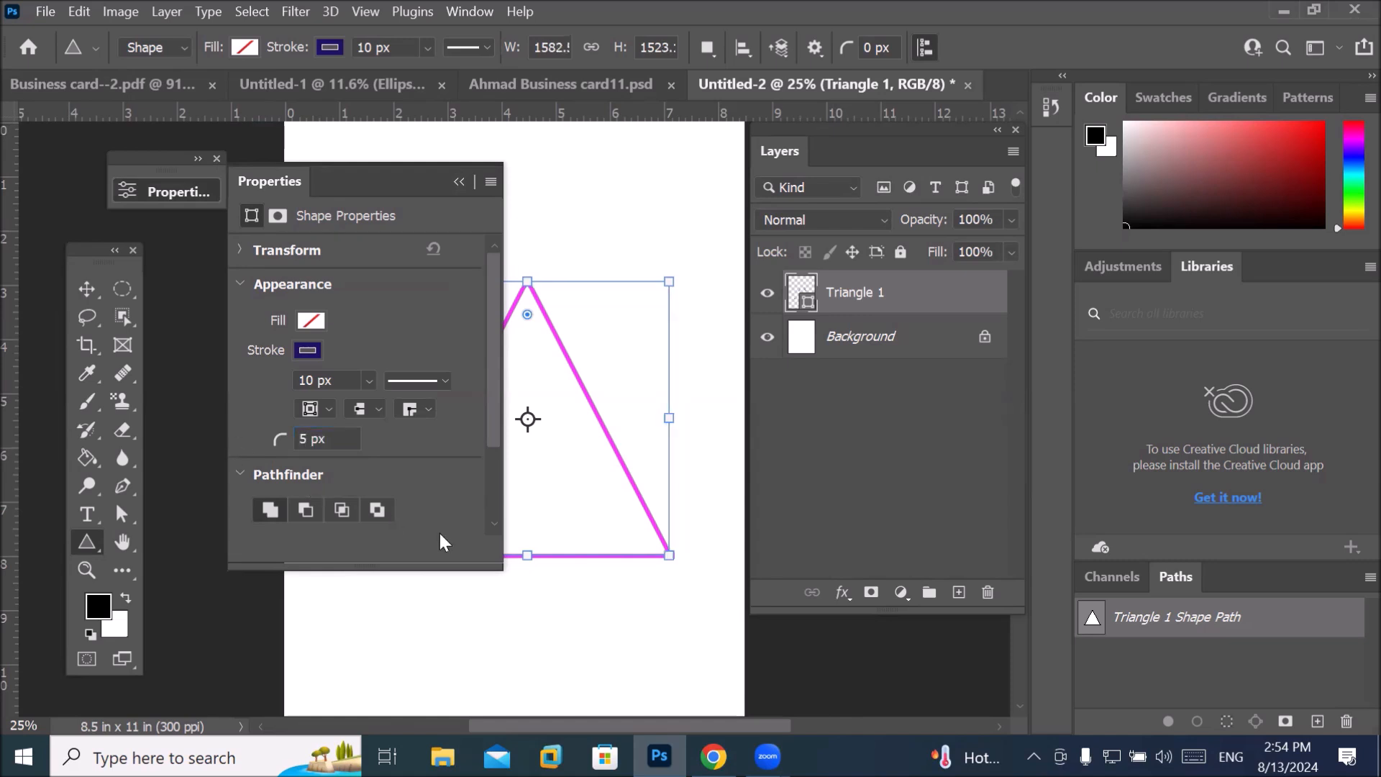
click(459, 181)
scroll(539, 287, up, 5)
scroll(514, 261, up, 10)
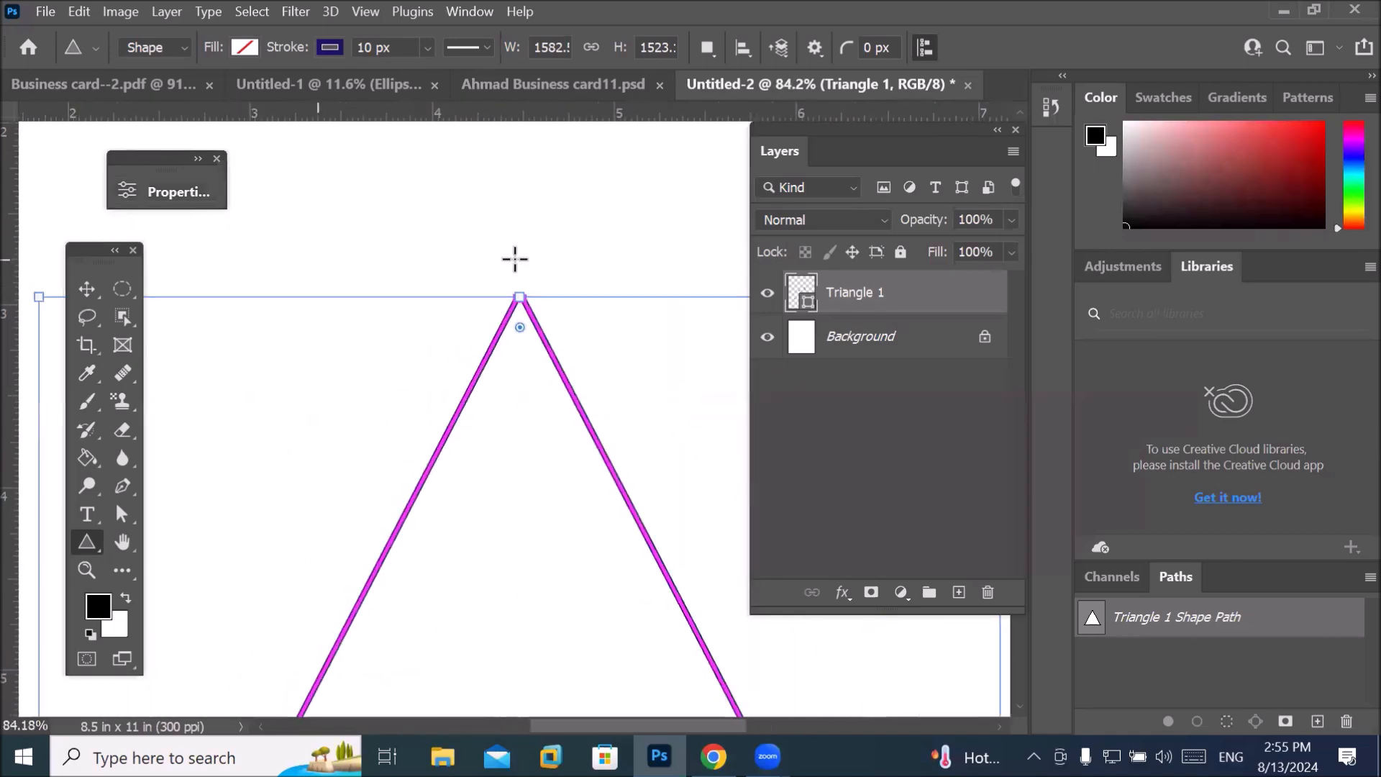
scroll(623, 499, up, 6)
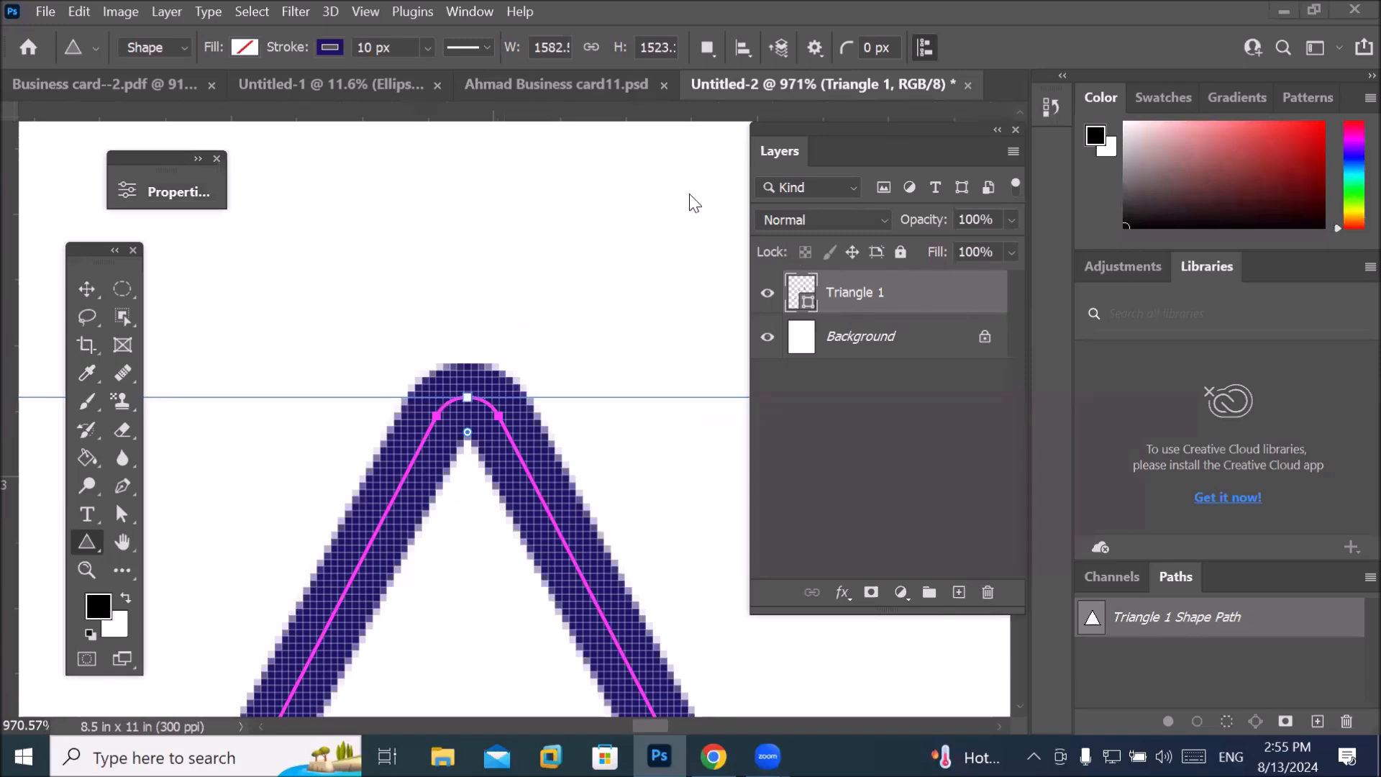
Set the triangle's corner radius back to 0 px.
click(176, 188)
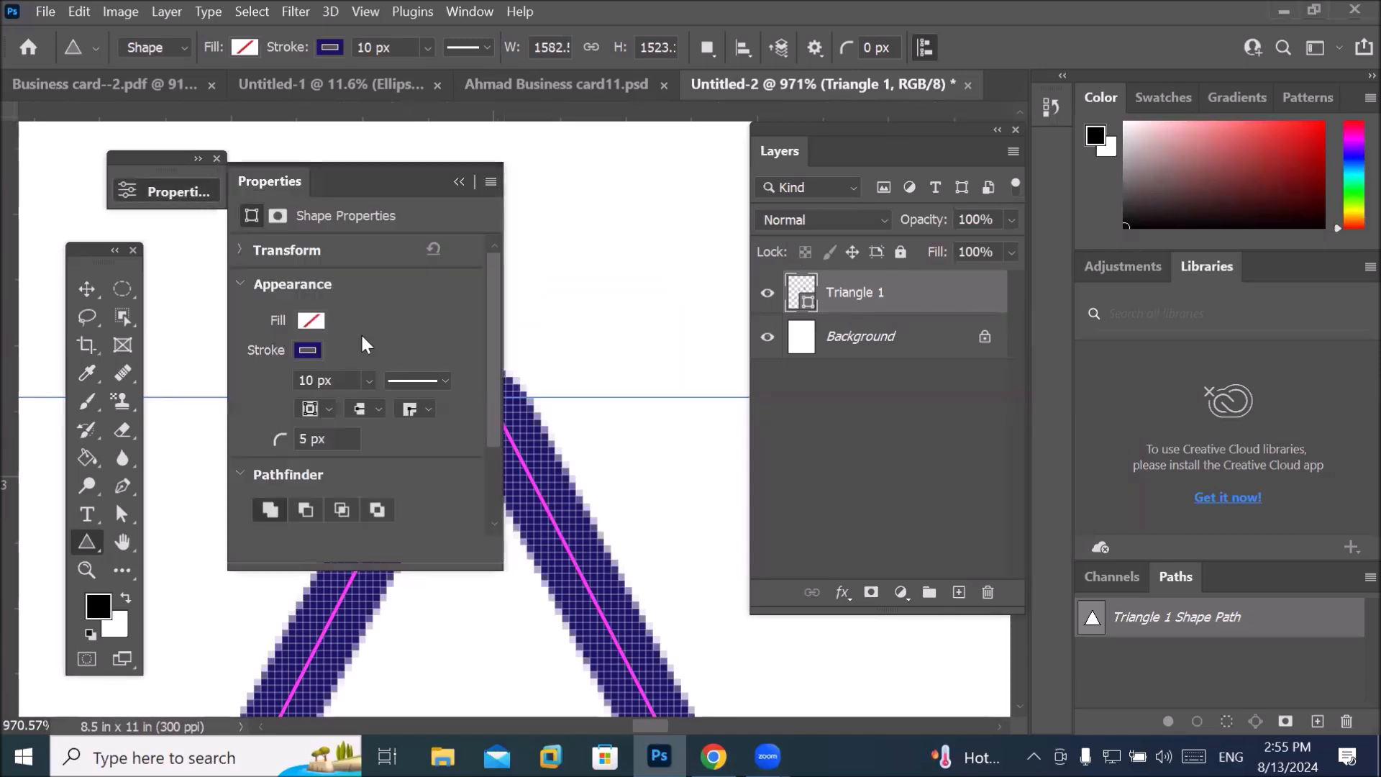
click(328, 441)
text(0)
key(Return)
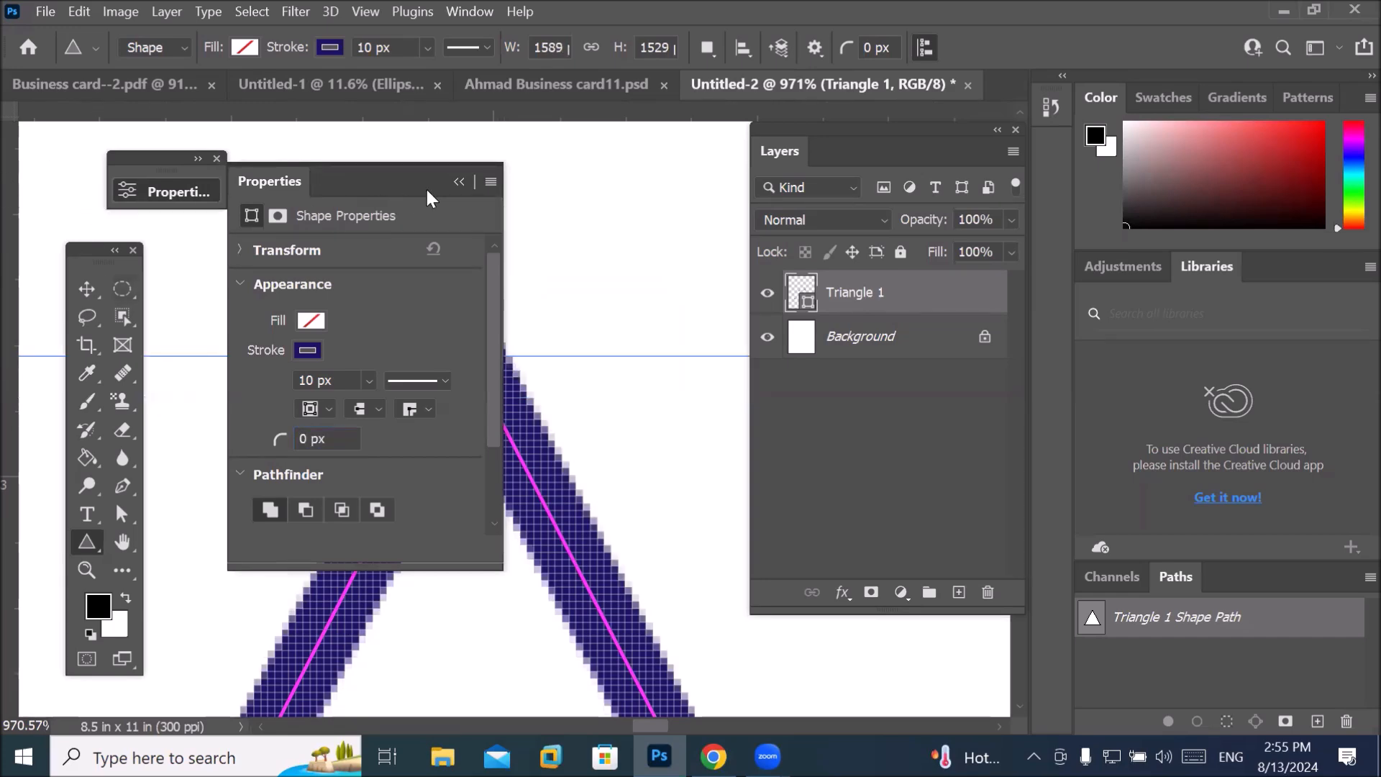
click(459, 181)
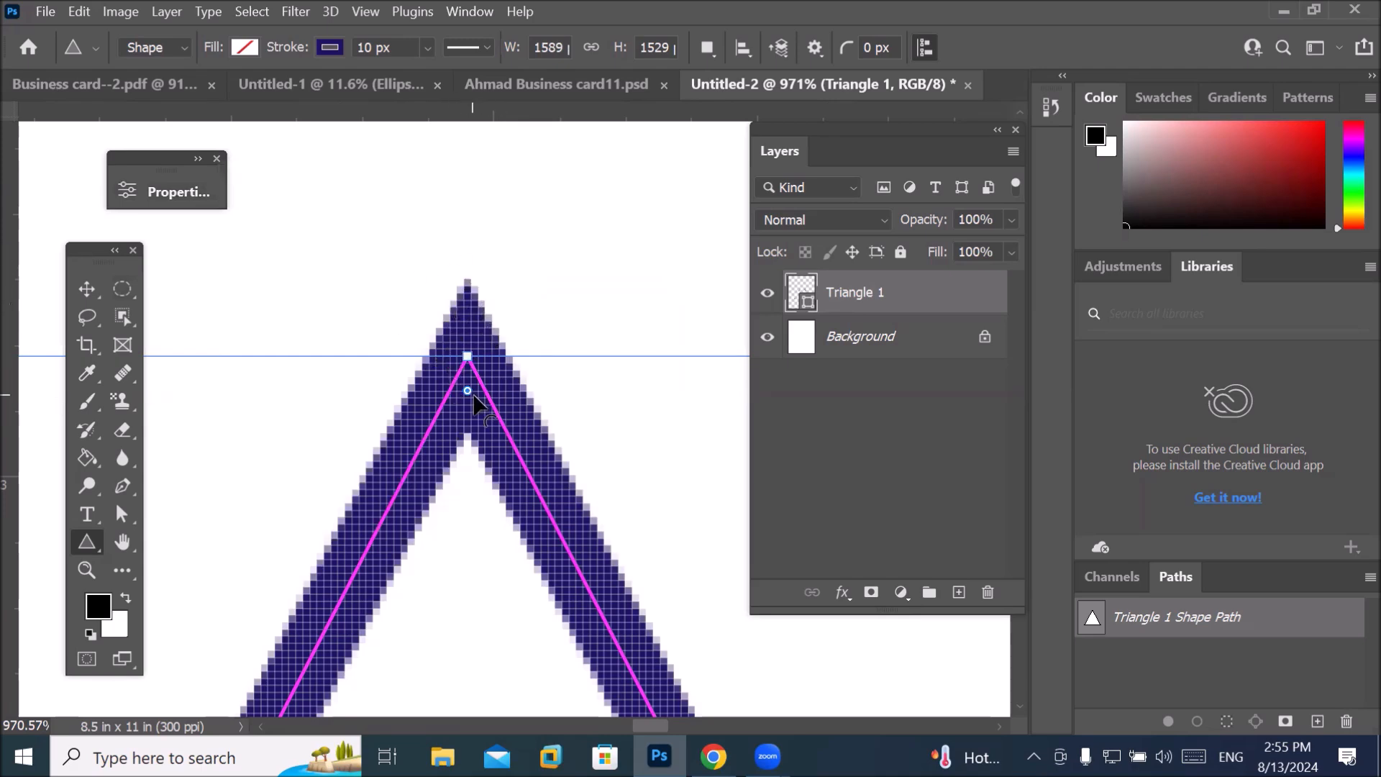
Round the triangle's corners to about 7 px with the on-canvas radius handle below its apex.
drag(474, 396, 481, 475)
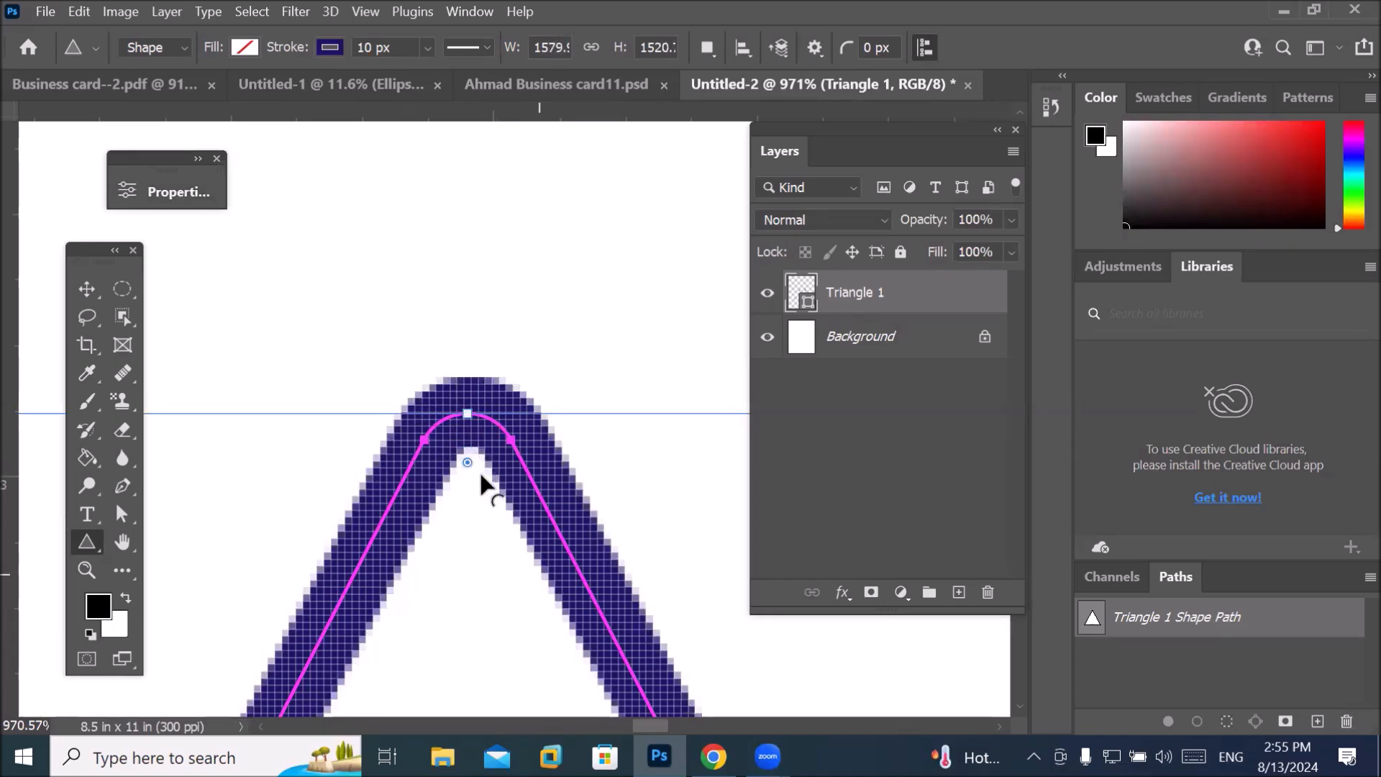
scroll(480, 475, down, 2)
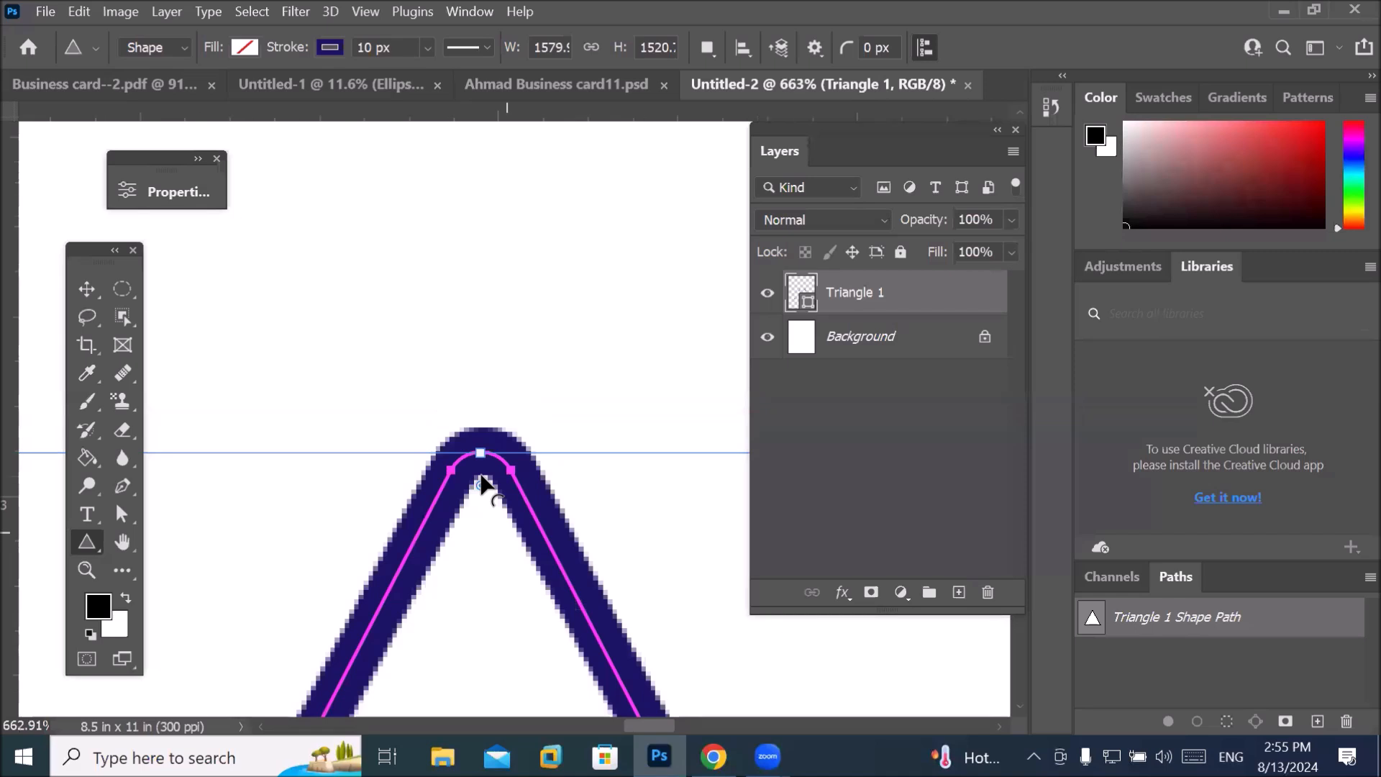
scroll(480, 475, down, 2)
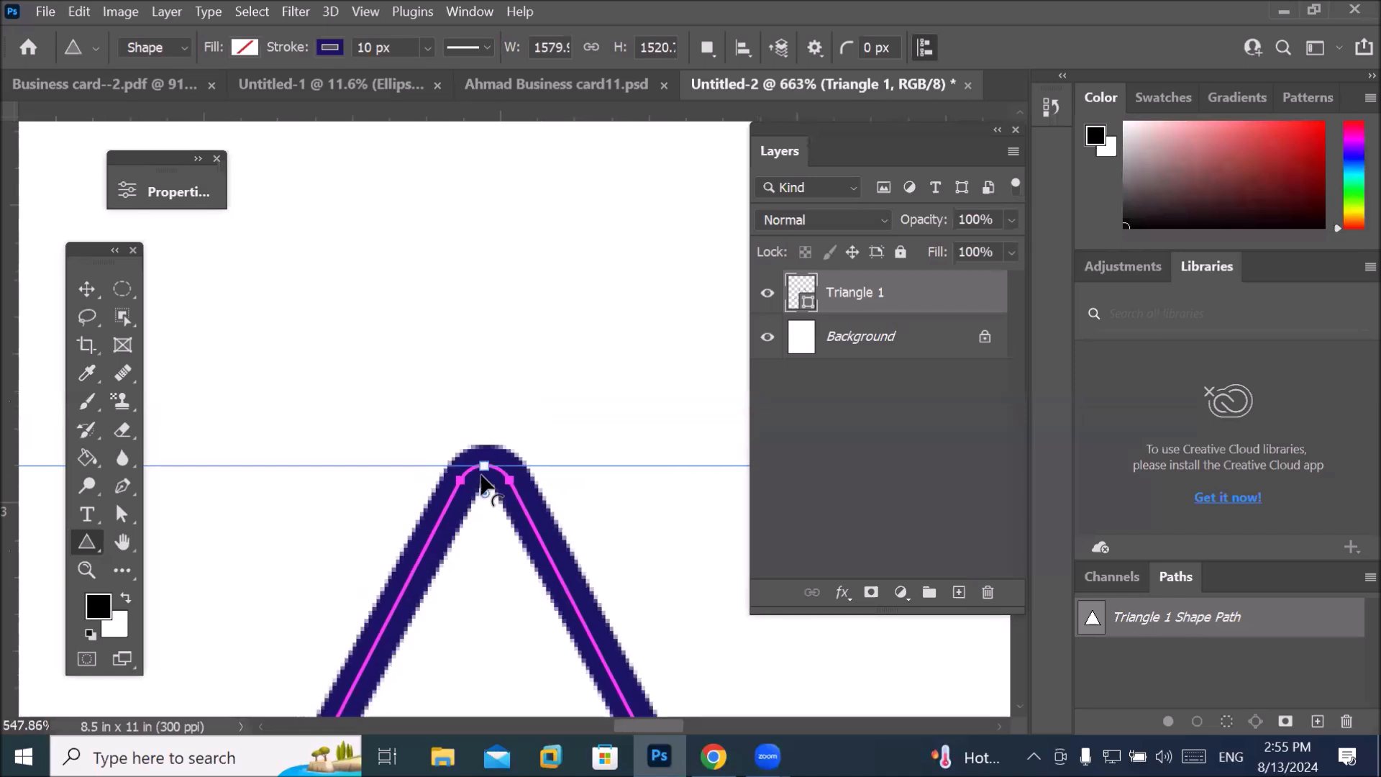
click(161, 183)
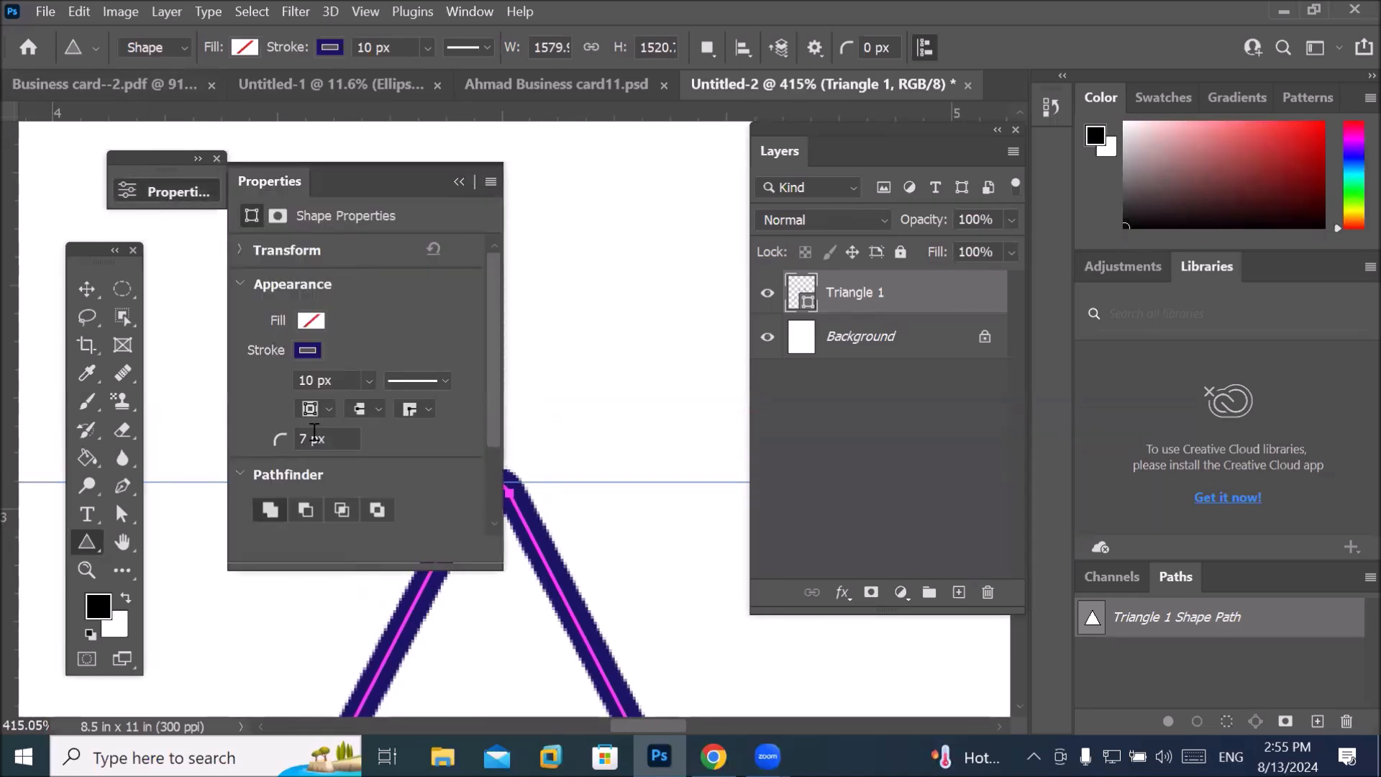
Change the triangle's stroke to the preset dashed line with dash 4 and gap 2.
click(240, 286)
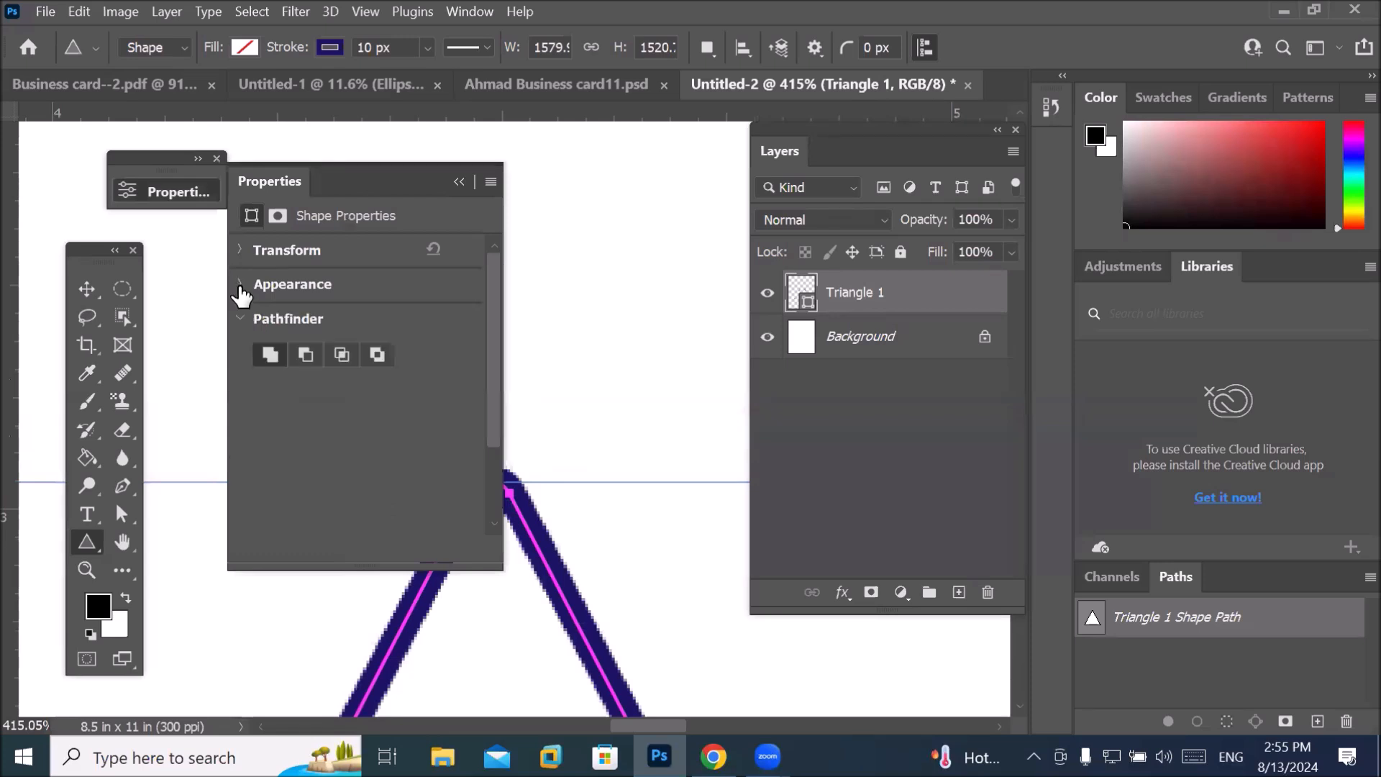
click(236, 252)
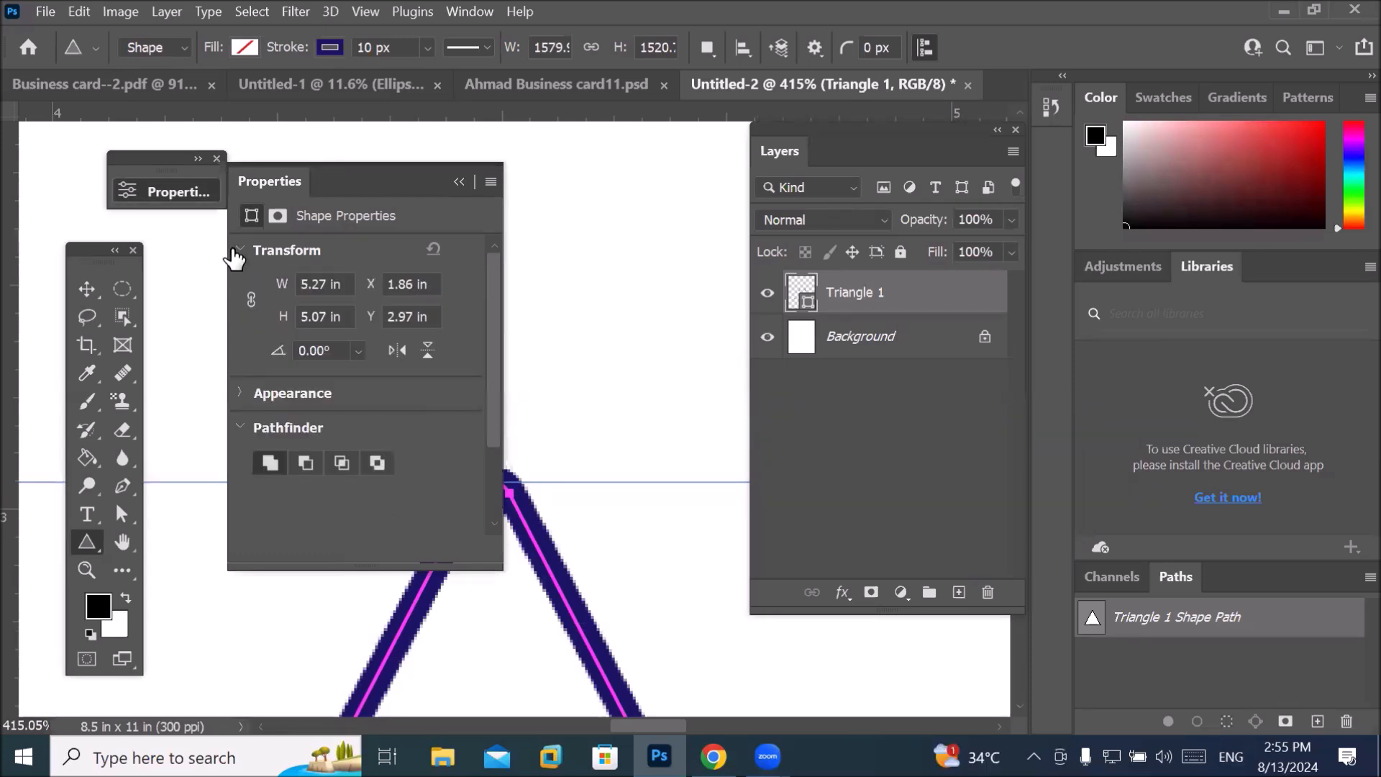
click(237, 251)
click(243, 287)
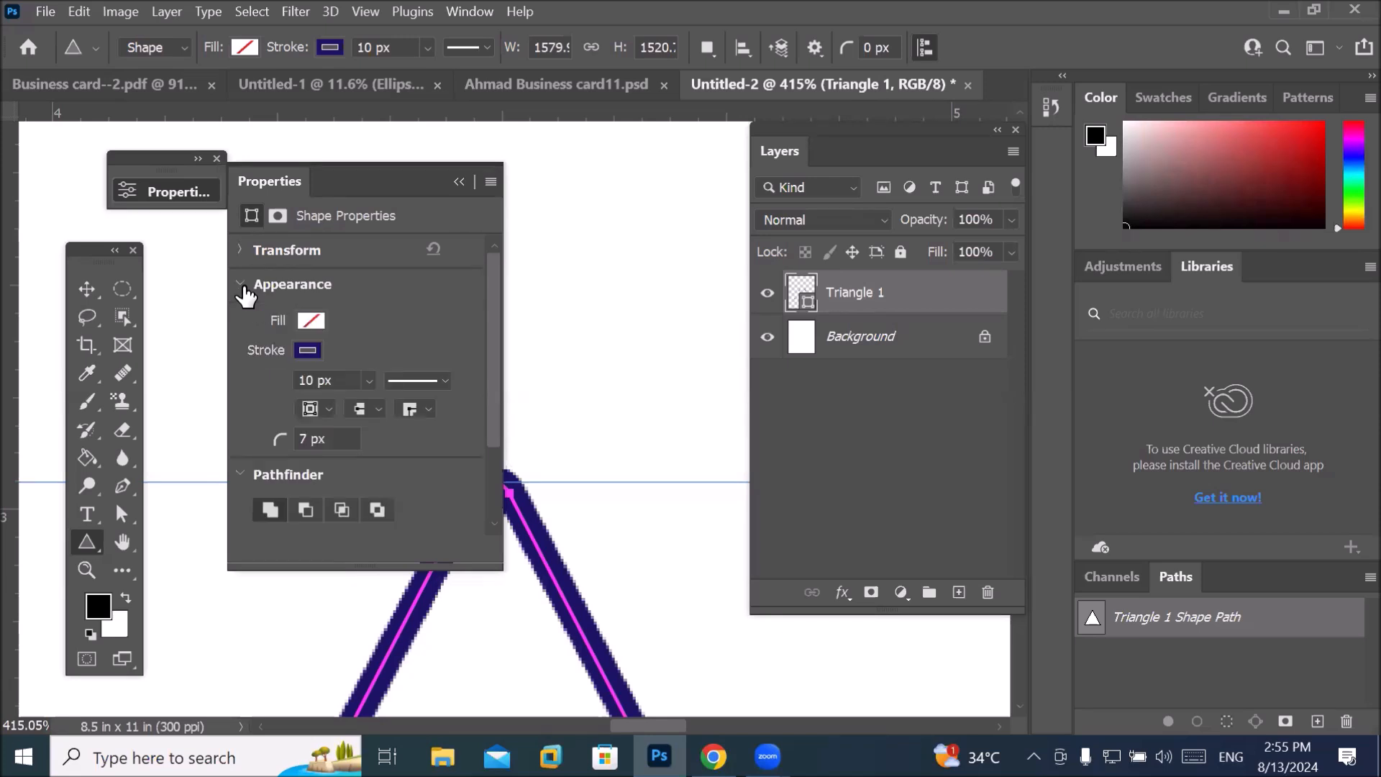
click(440, 382)
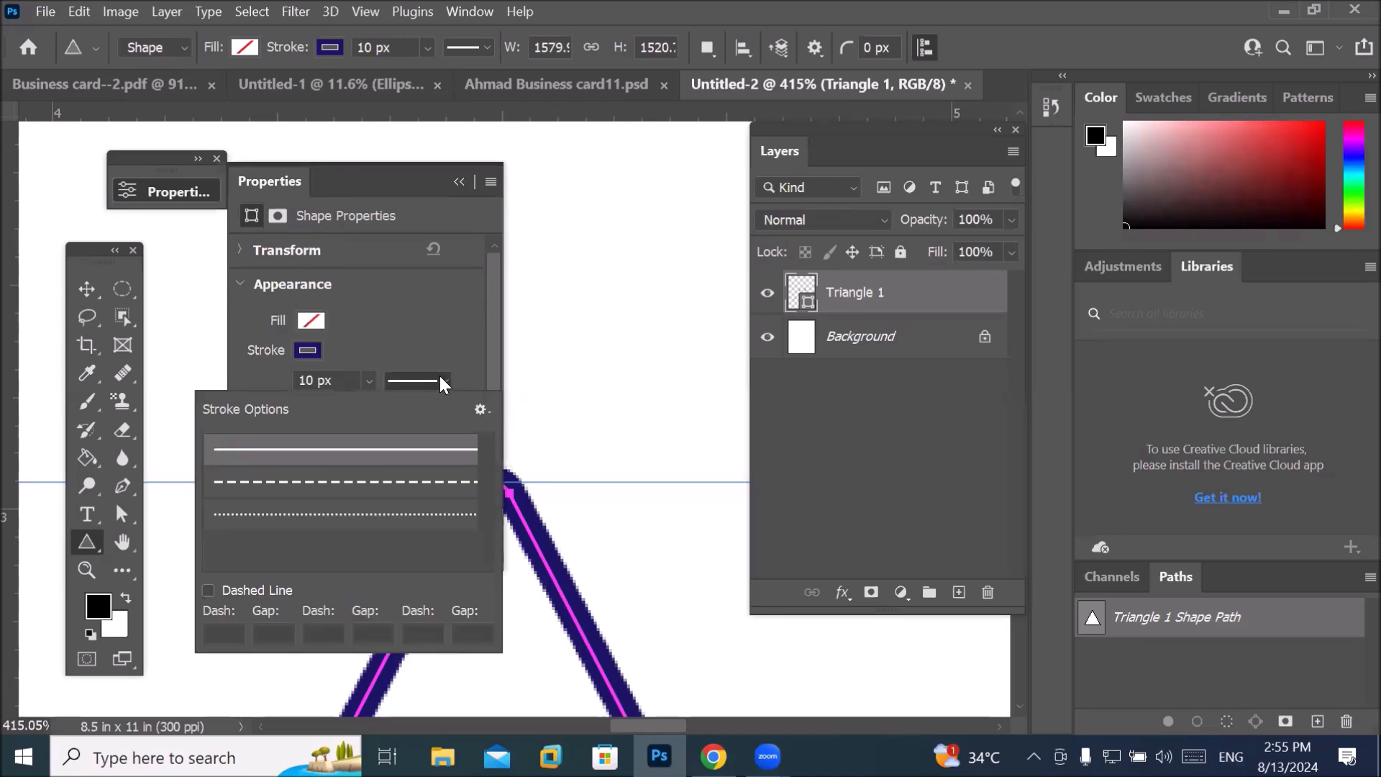
click(437, 486)
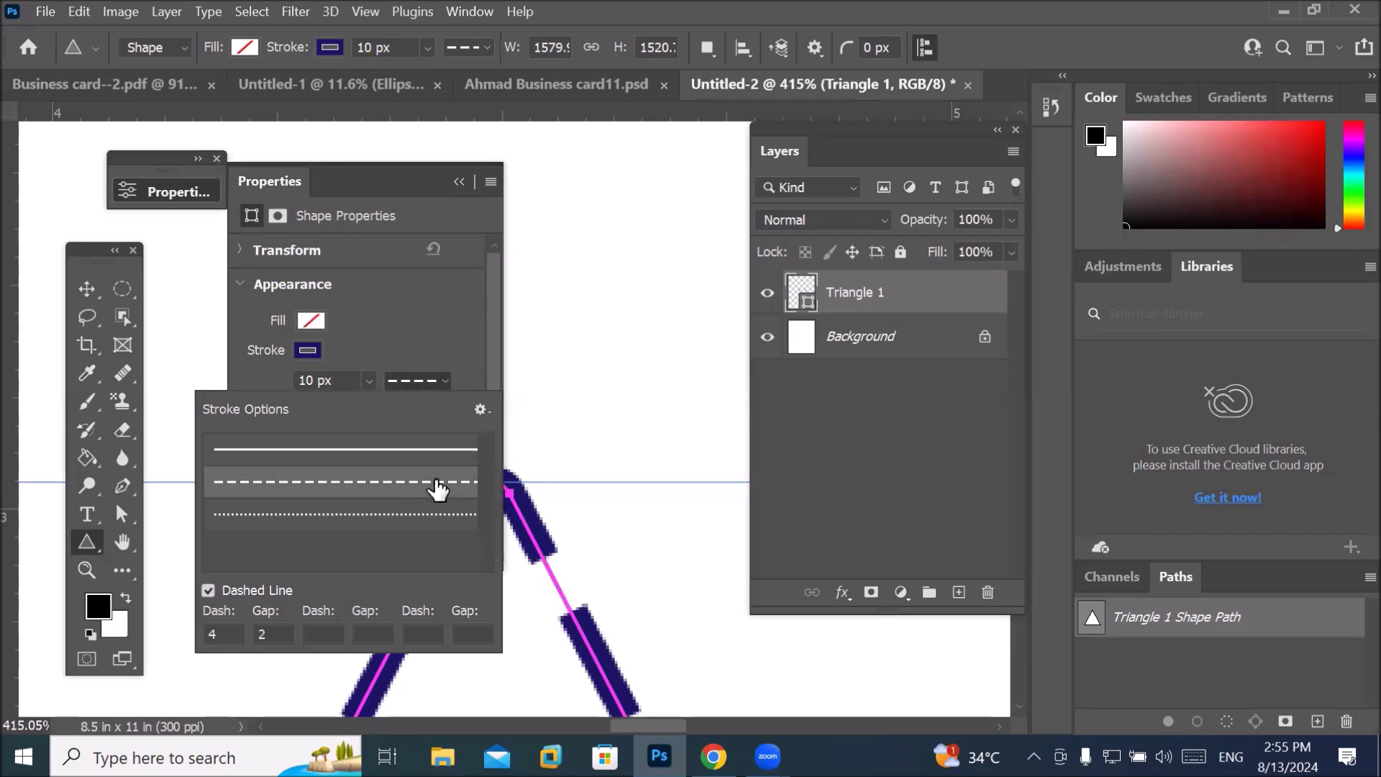
click(151, 168)
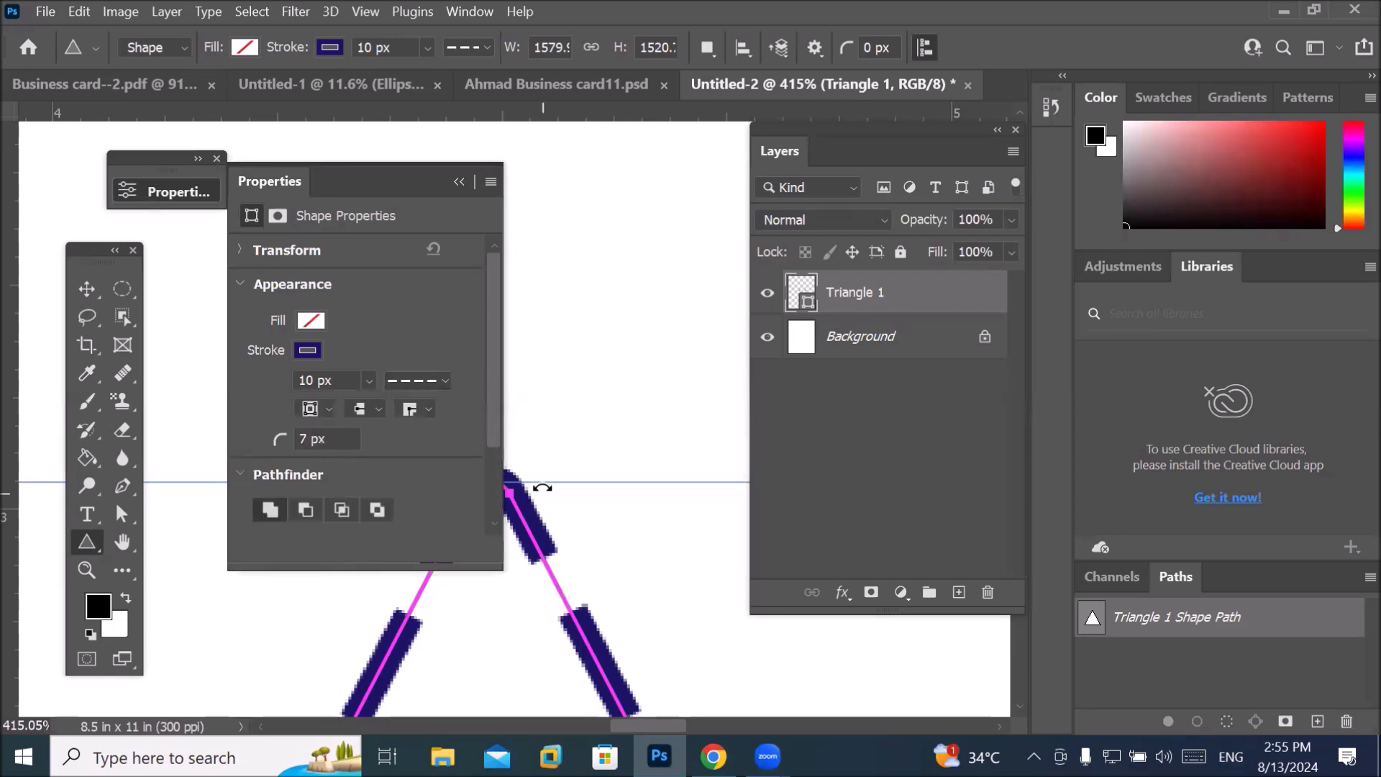
click(460, 183)
Delete the dashed triangle from the page.
scroll(550, 446, down, 5)
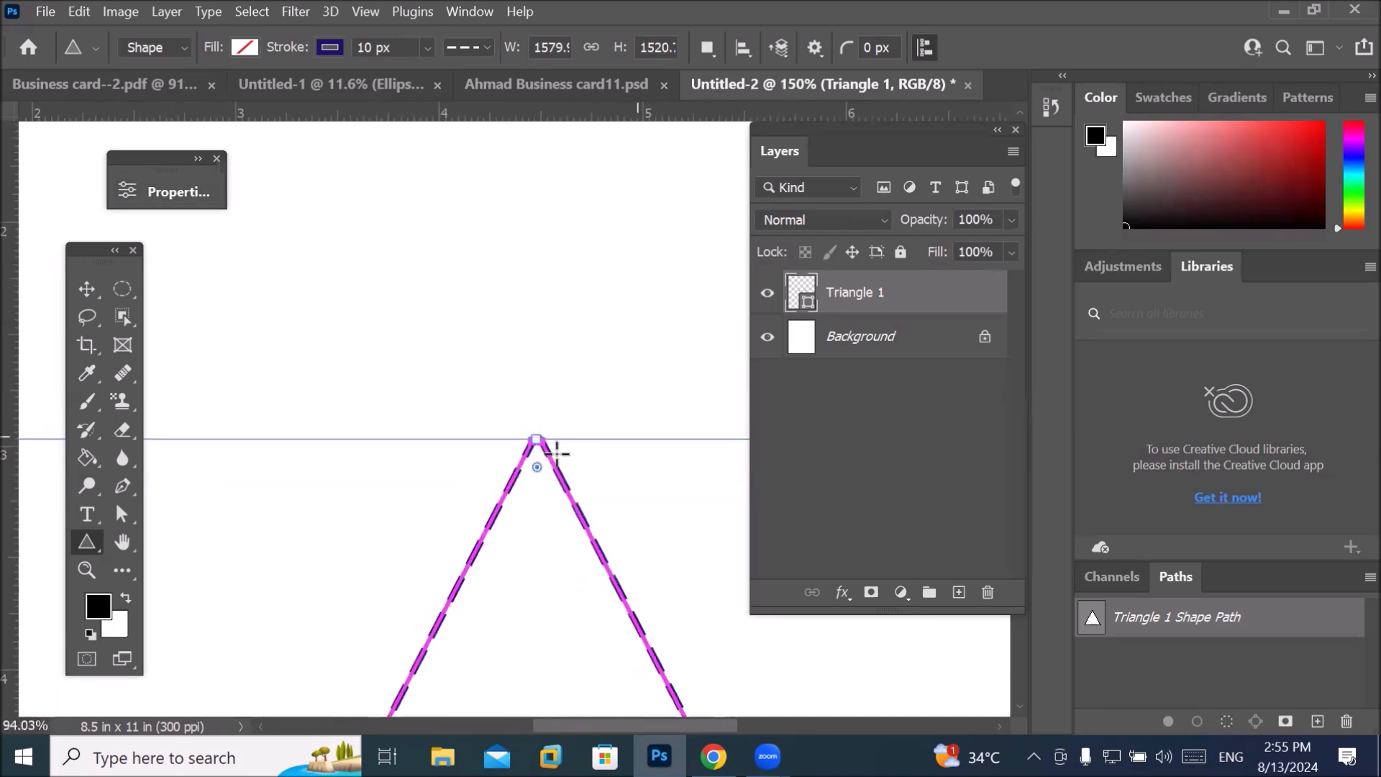
scroll(557, 454, down, 3)
scroll(559, 455, up, 5)
scroll(558, 456, up, 4)
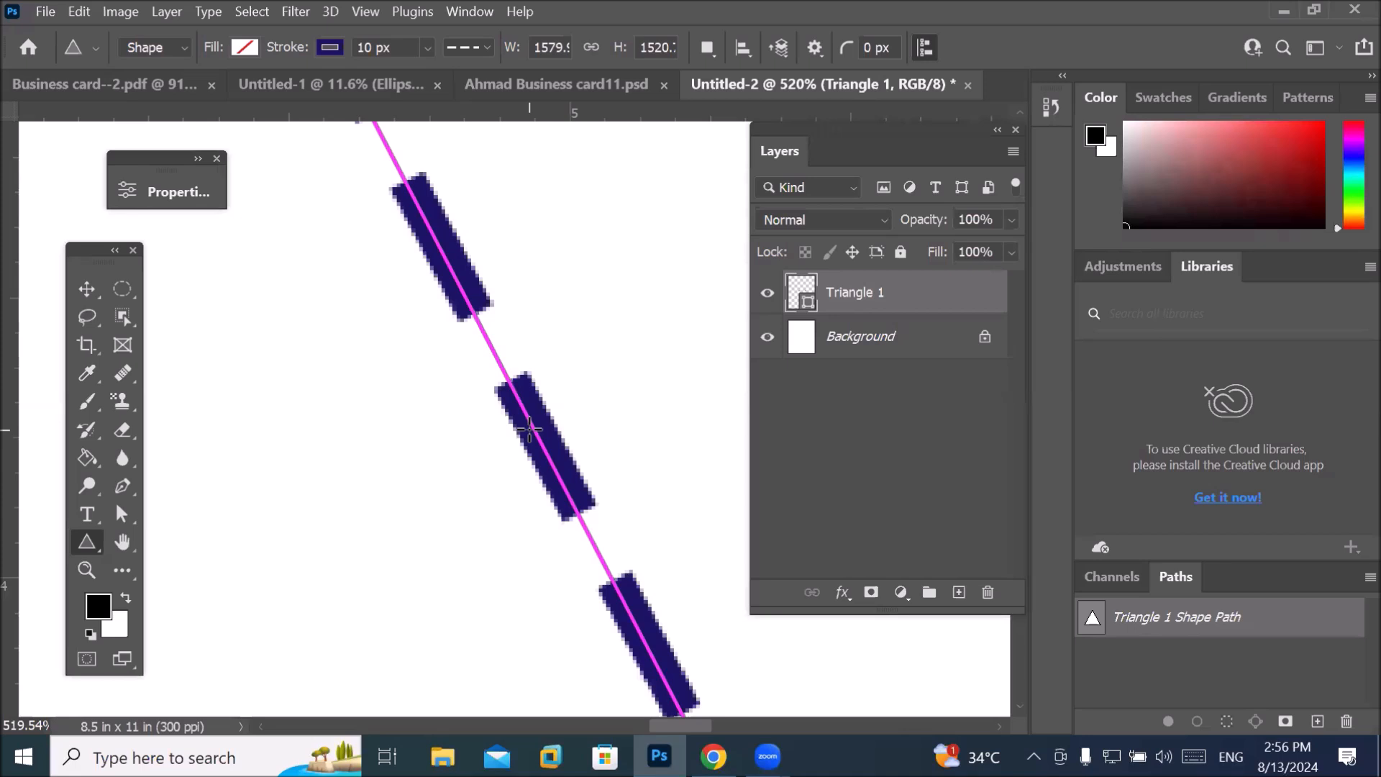
scroll(369, 309, down, 4)
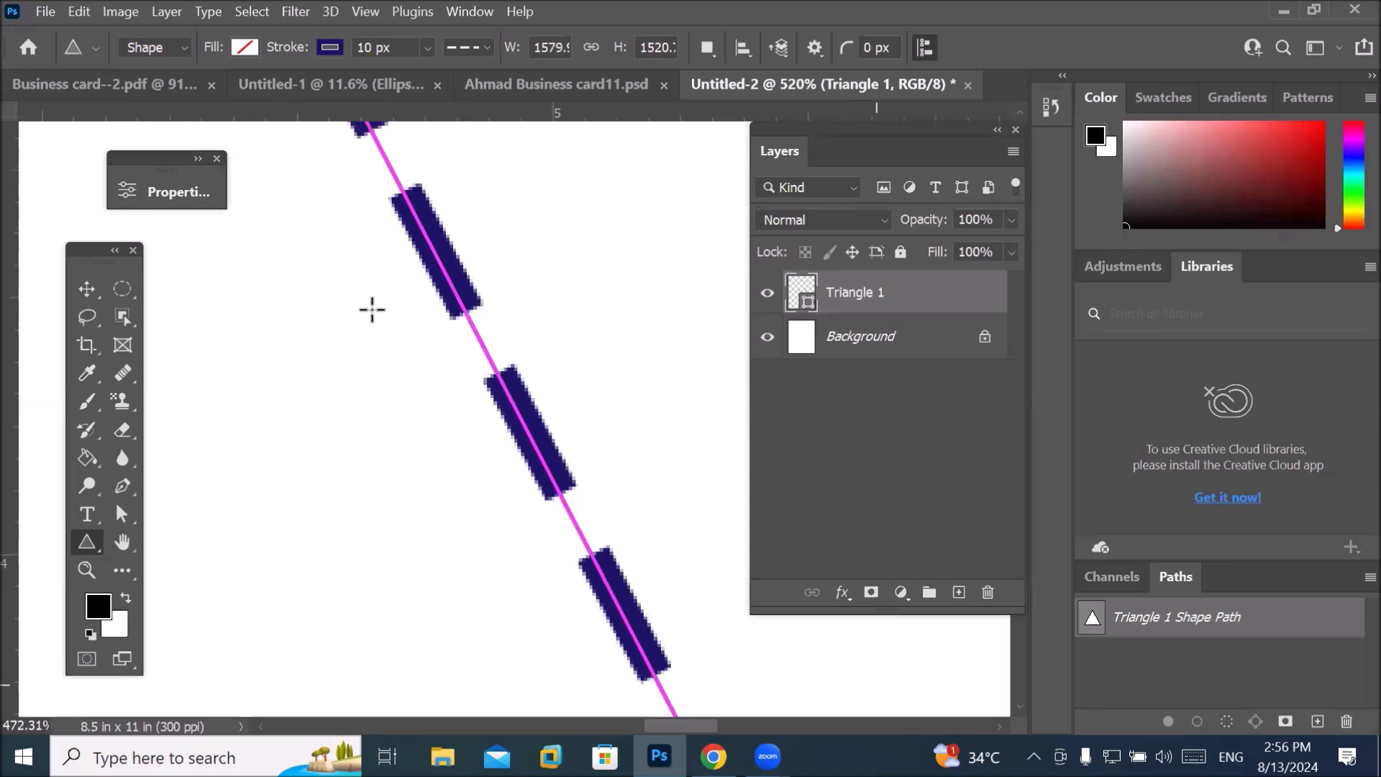
scroll(374, 268, down, 6)
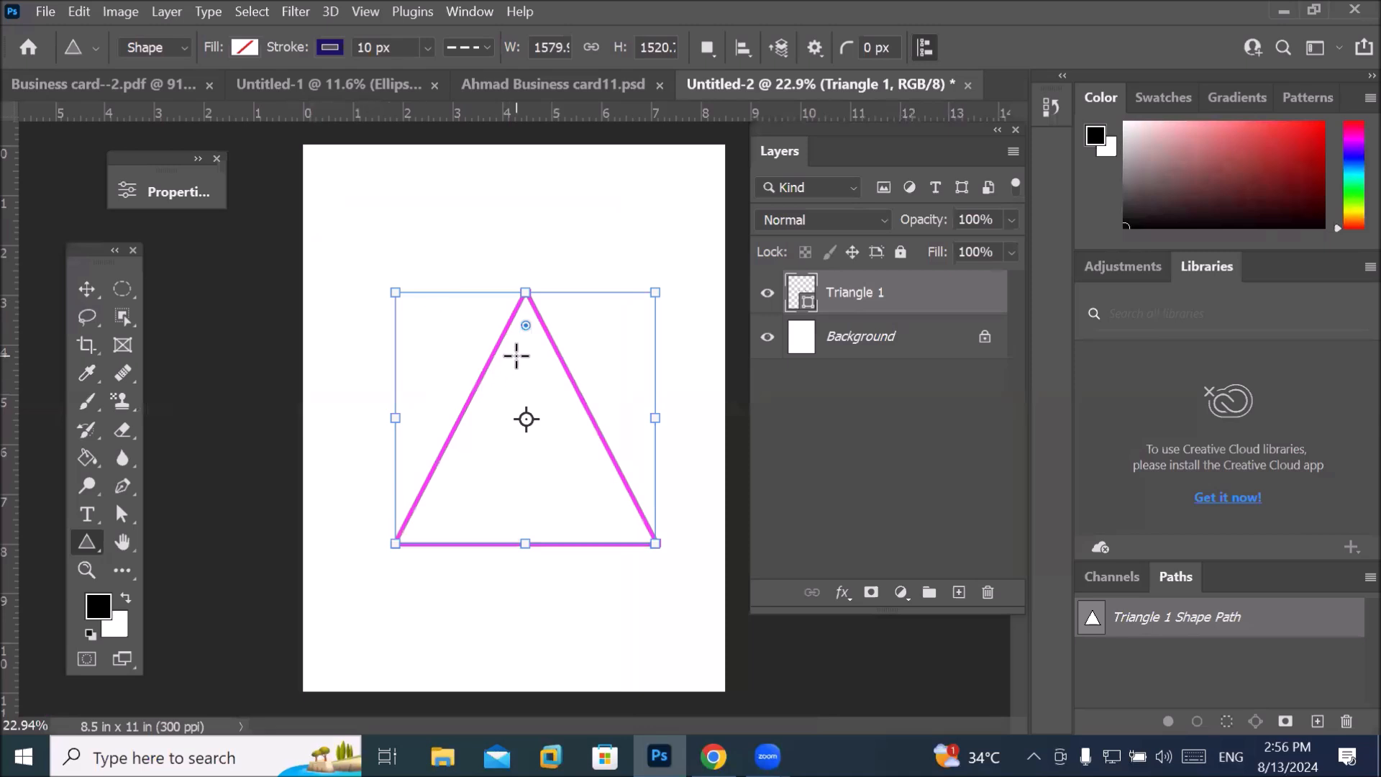
key(Delete)
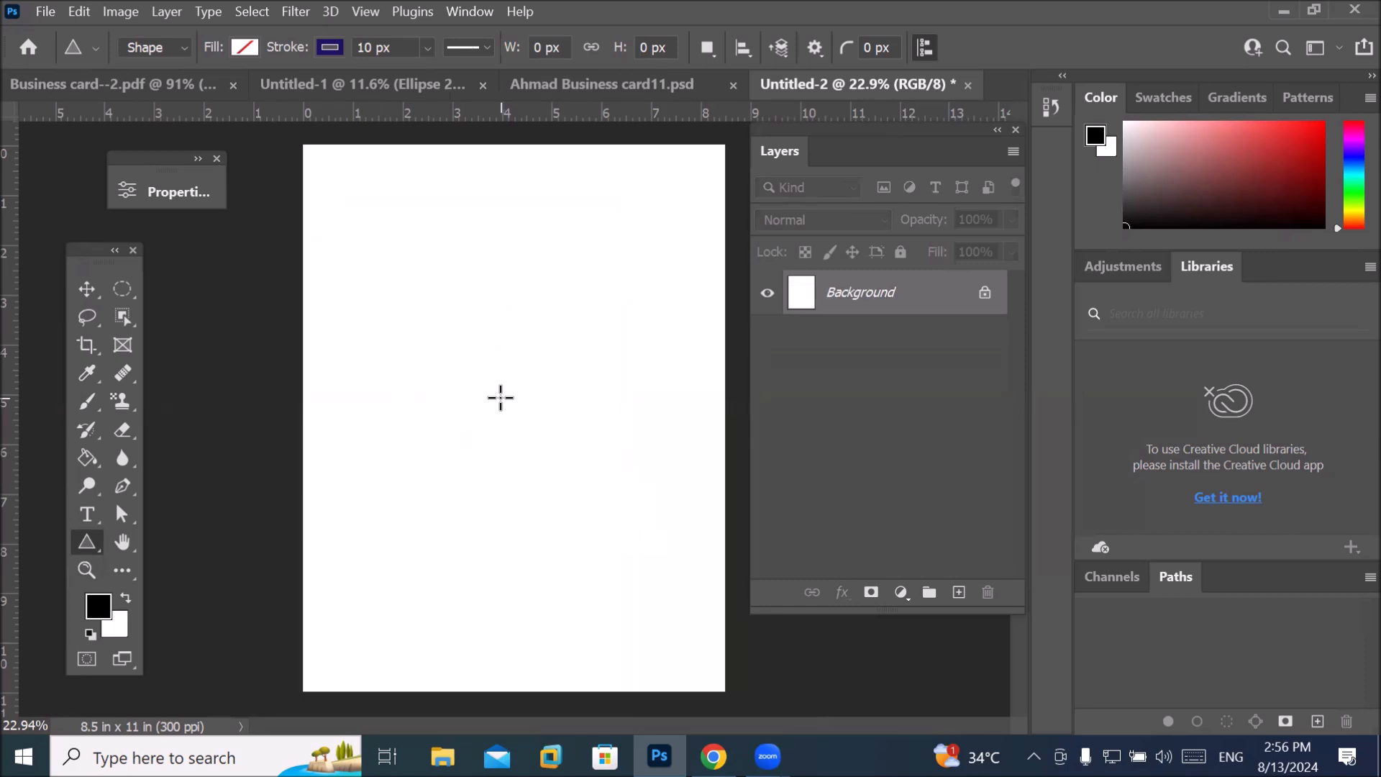
Start creating a triangle by exact dimensions, with width and height both set to 4 in.
click(540, 446)
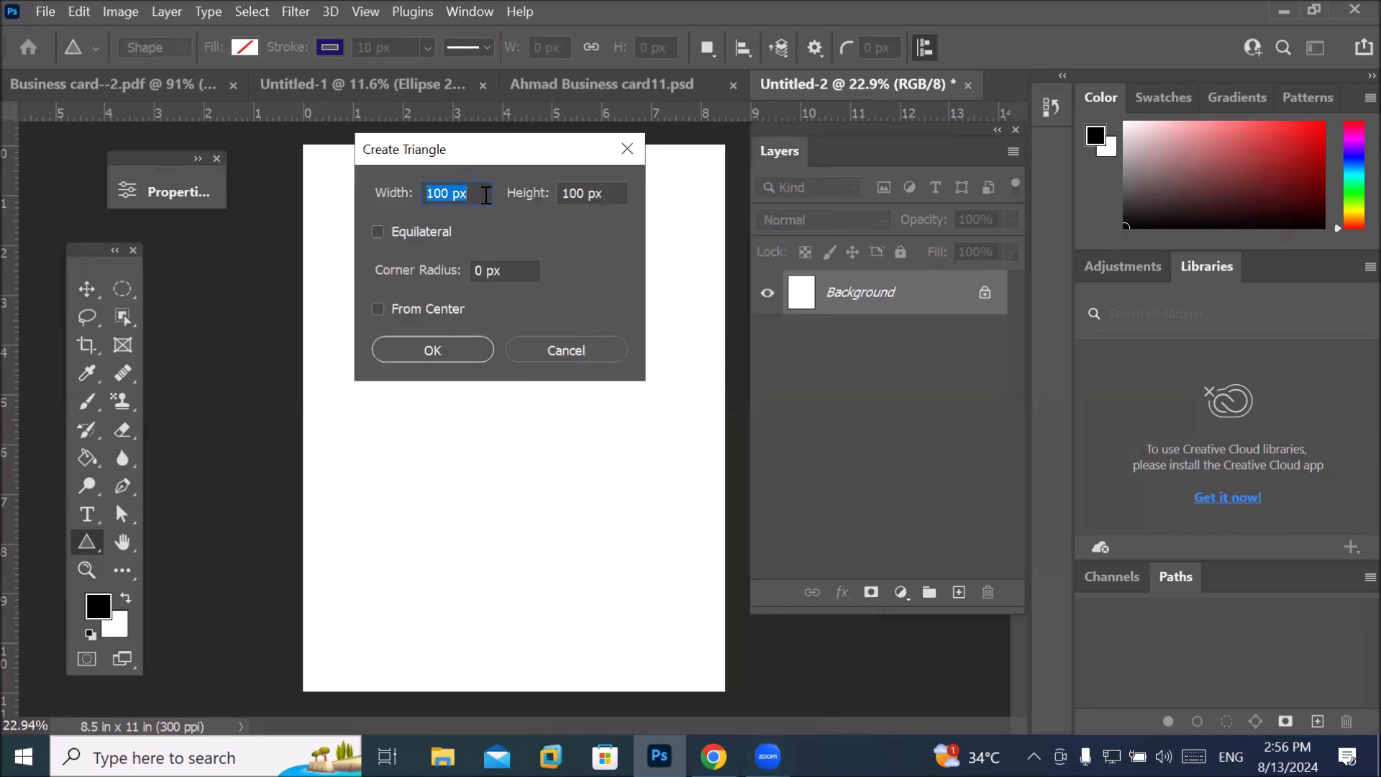
right_click(451, 192)
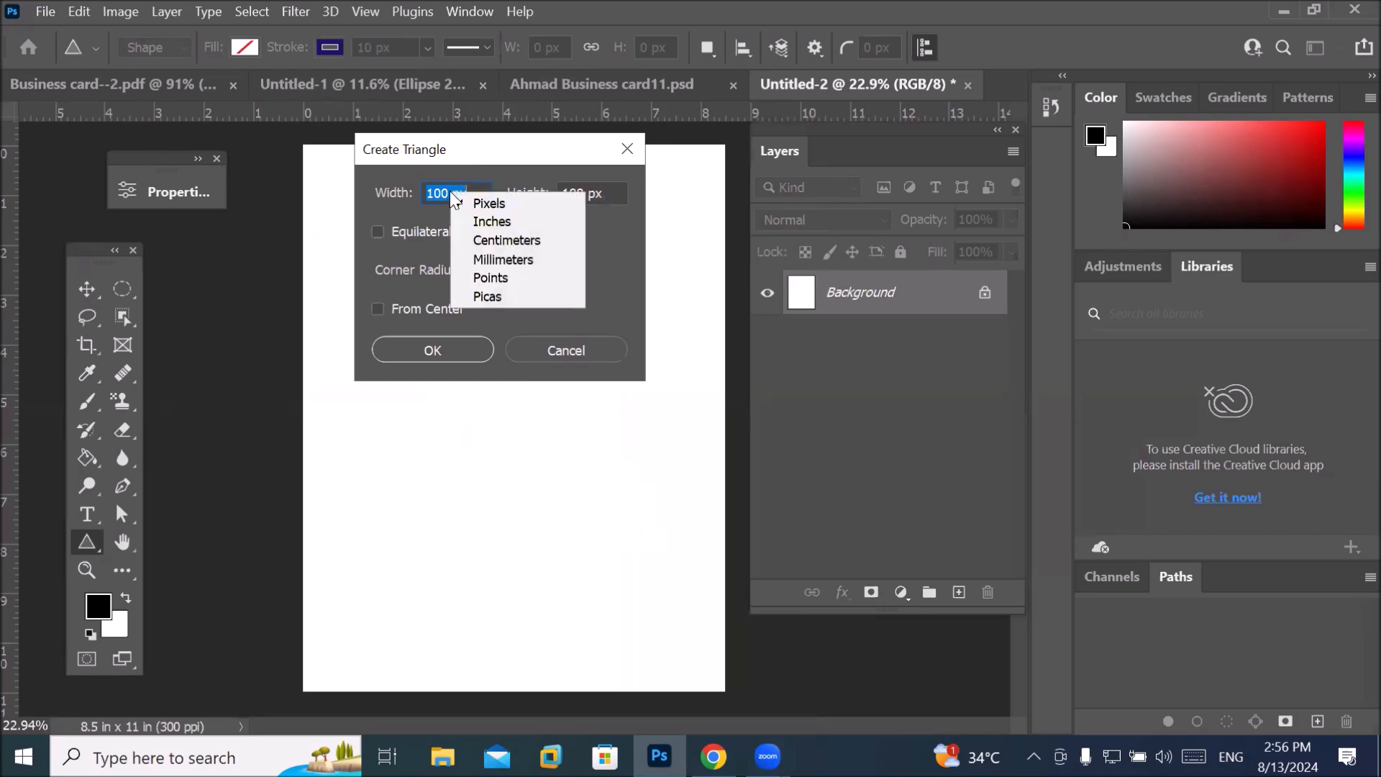
click(493, 222)
right_click(568, 191)
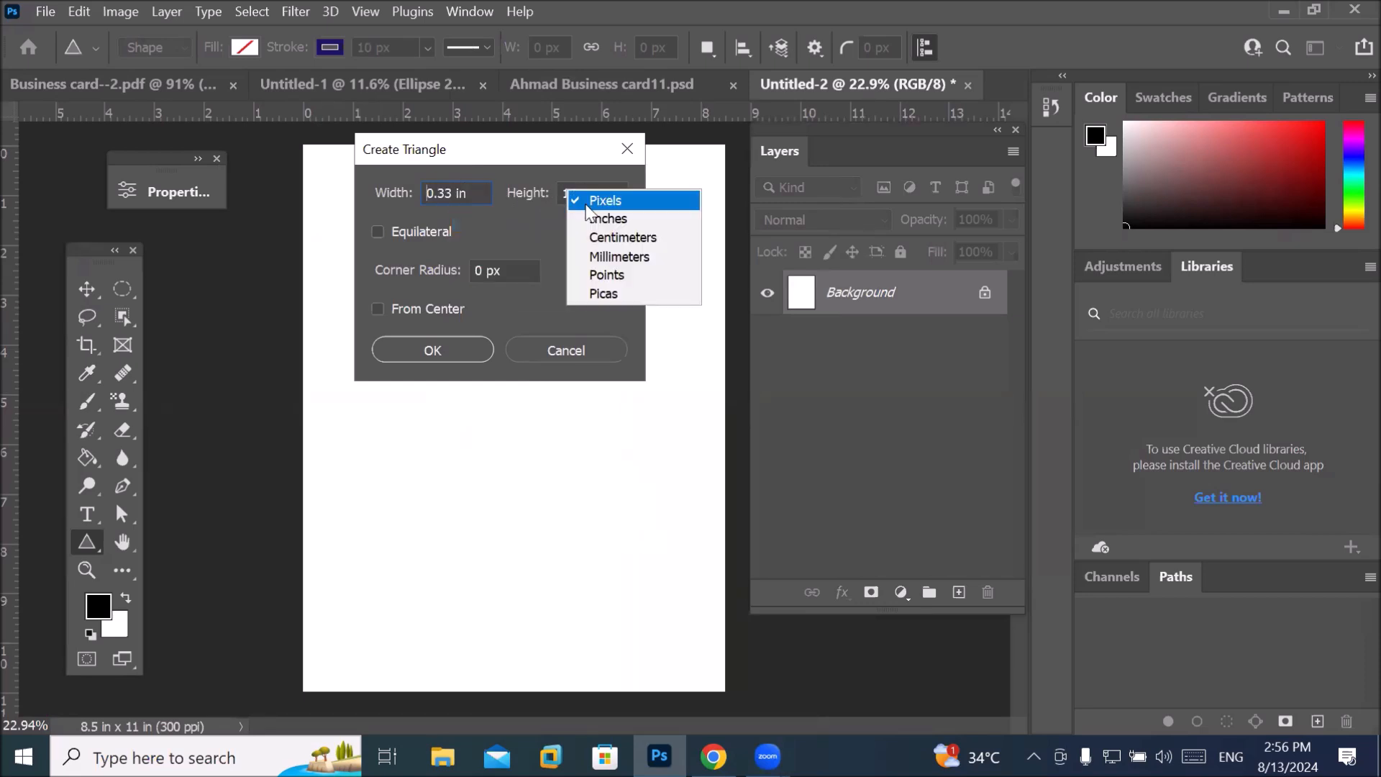
click(597, 220)
double_click(448, 192)
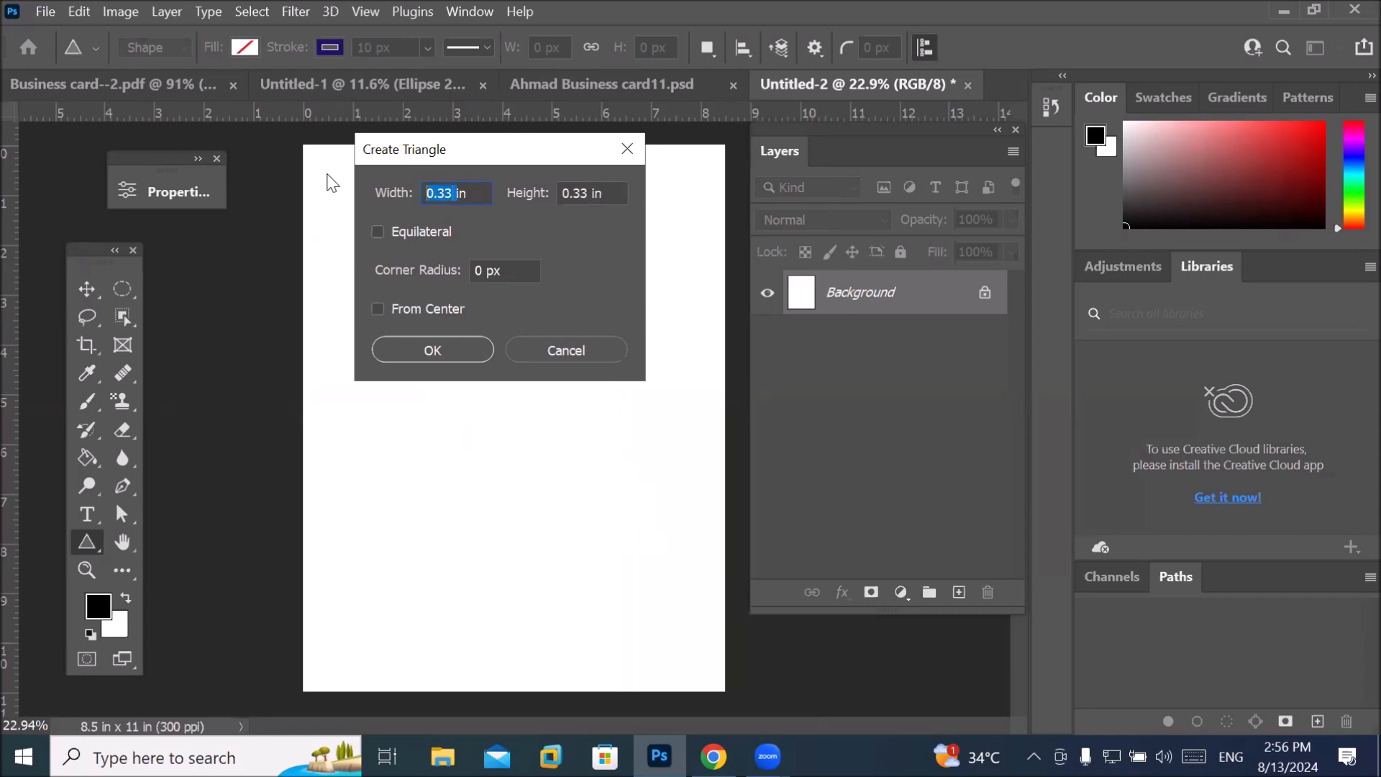
text(4)
drag(587, 193, 548, 195)
text(4)
Make the triangle equilateral and drawn from its center, keep the 0 px corner radius, and create it.
click(423, 235)
click(520, 271)
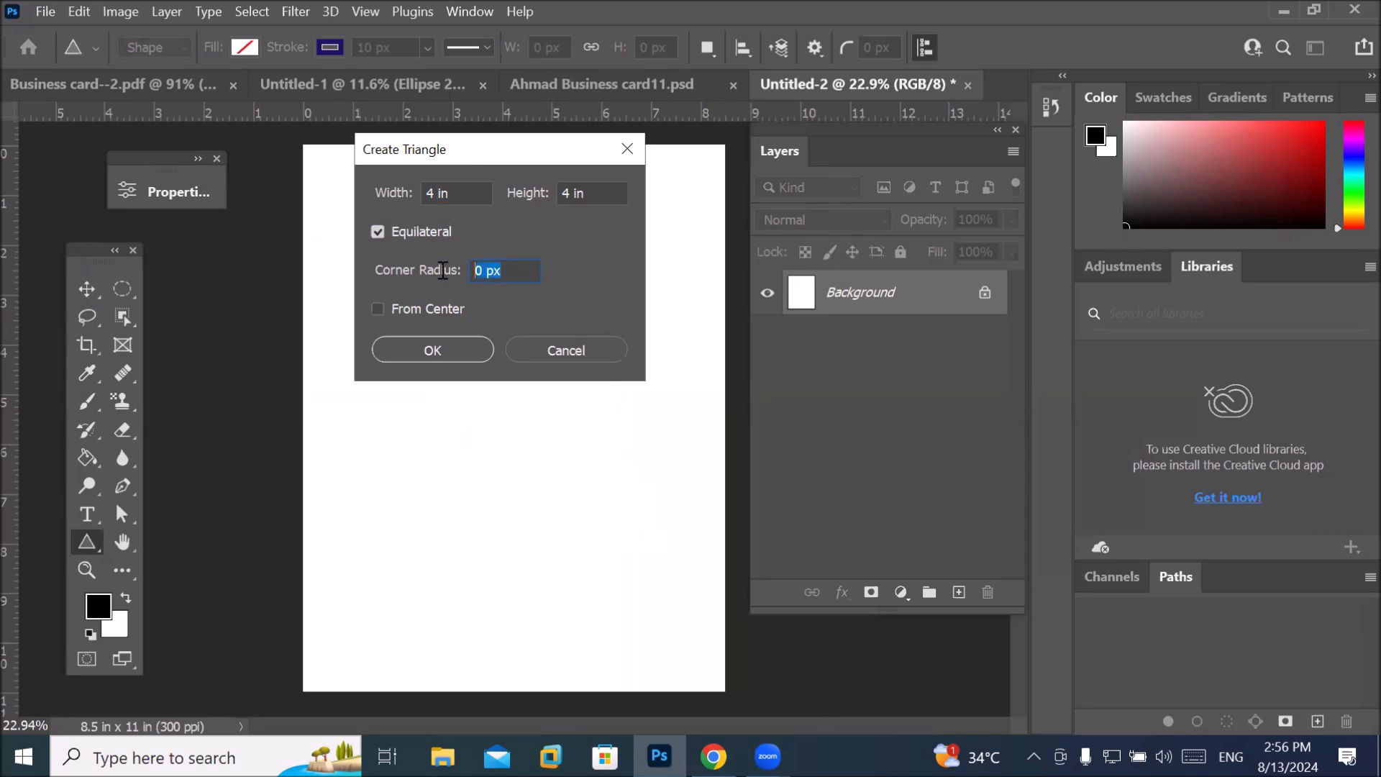
drag(547, 253, 448, 247)
click(404, 306)
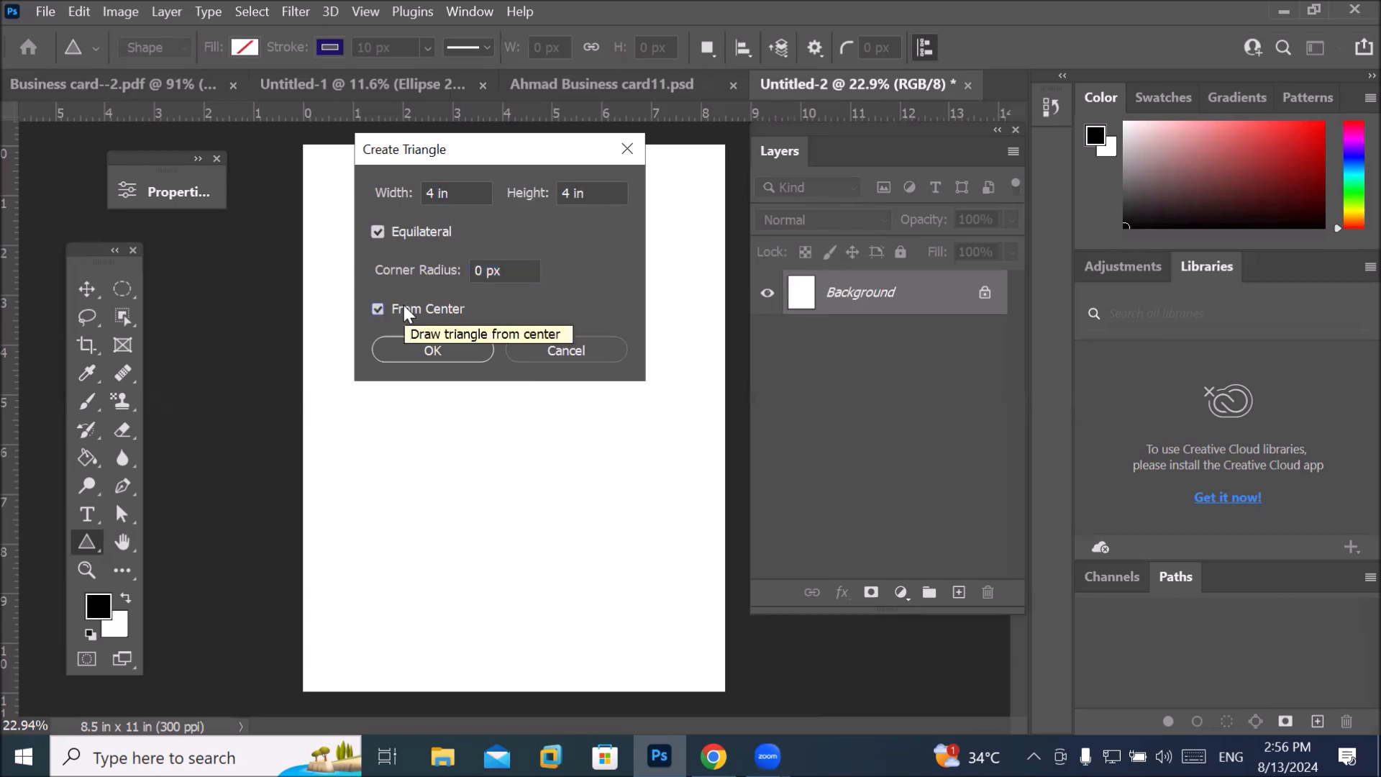
click(443, 350)
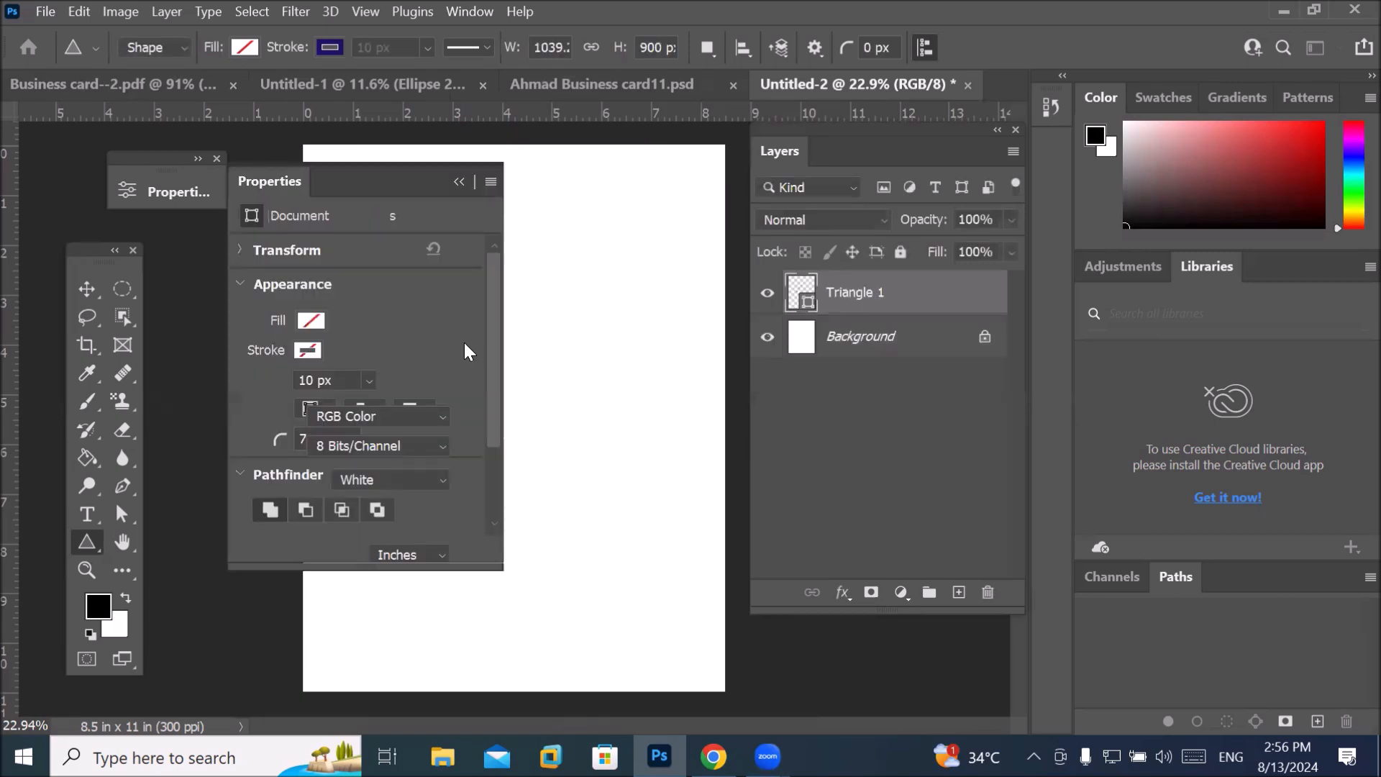
click(459, 184)
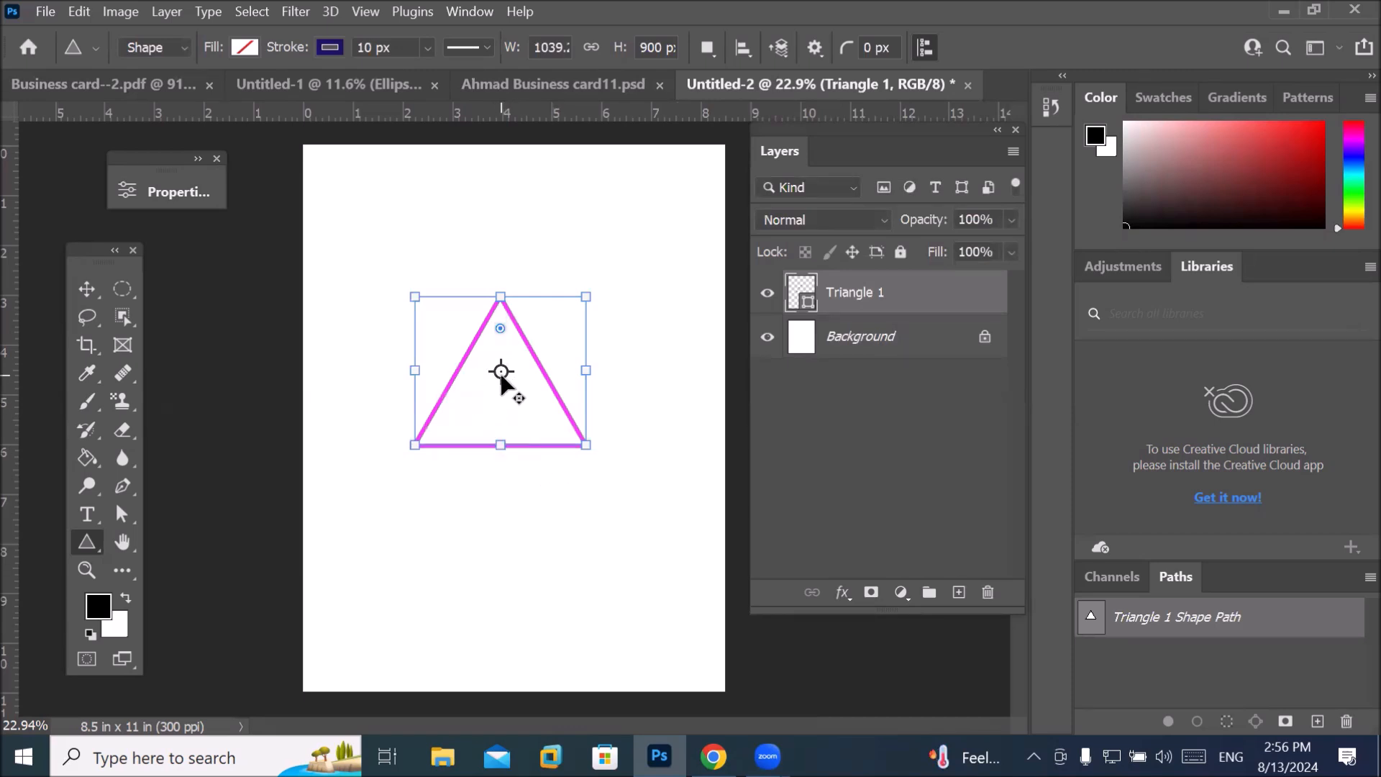
Create a second equilateral triangle below the first, entered as 3.46 in wide and 3 in high, with From Center turned off.
click(466, 473)
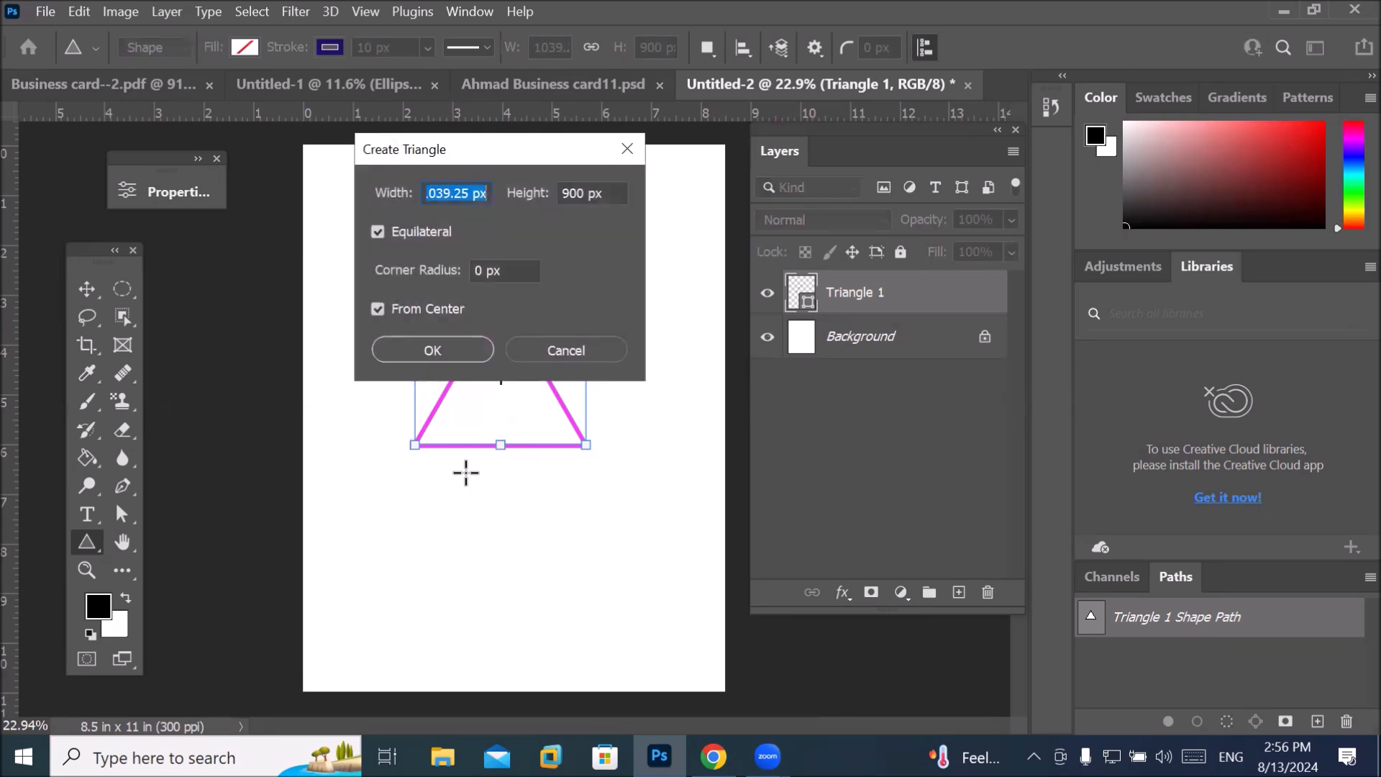
click(402, 314)
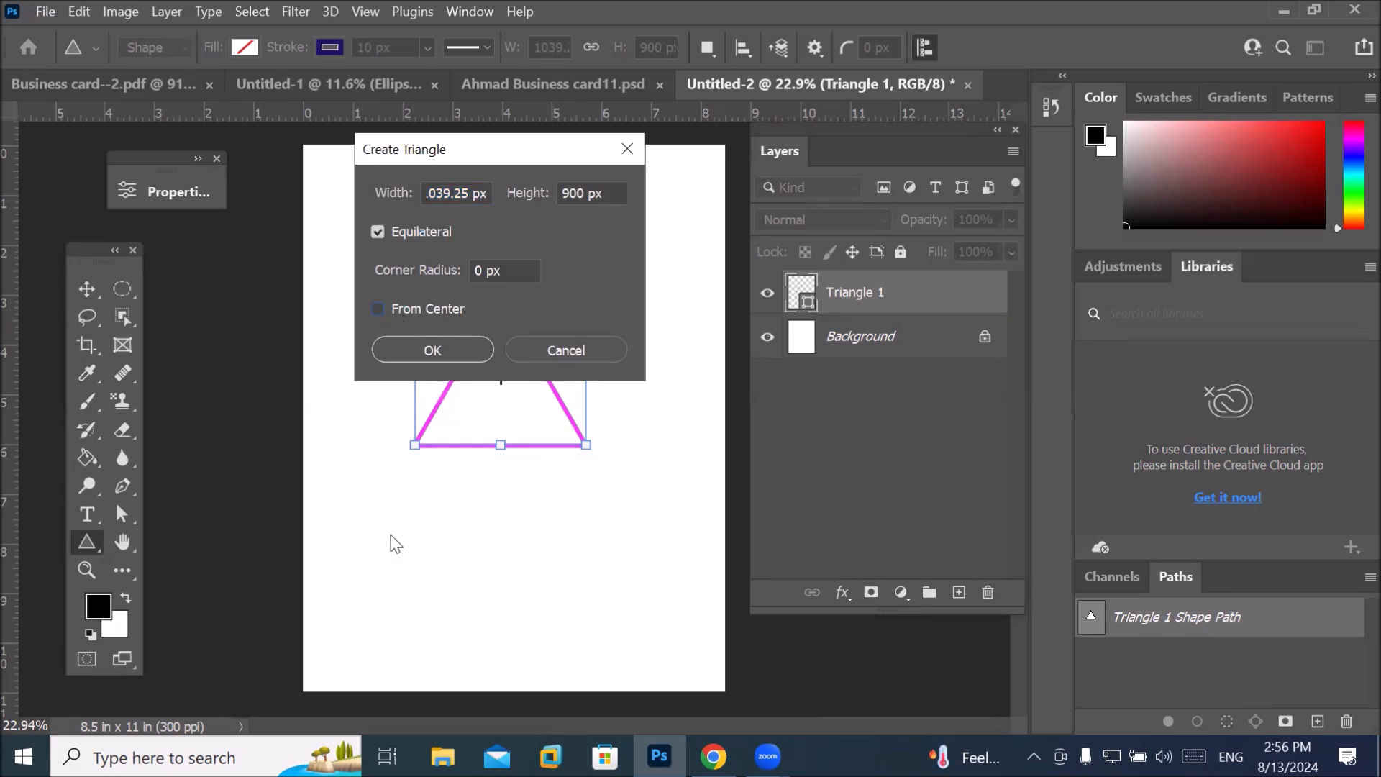
right_click(464, 192)
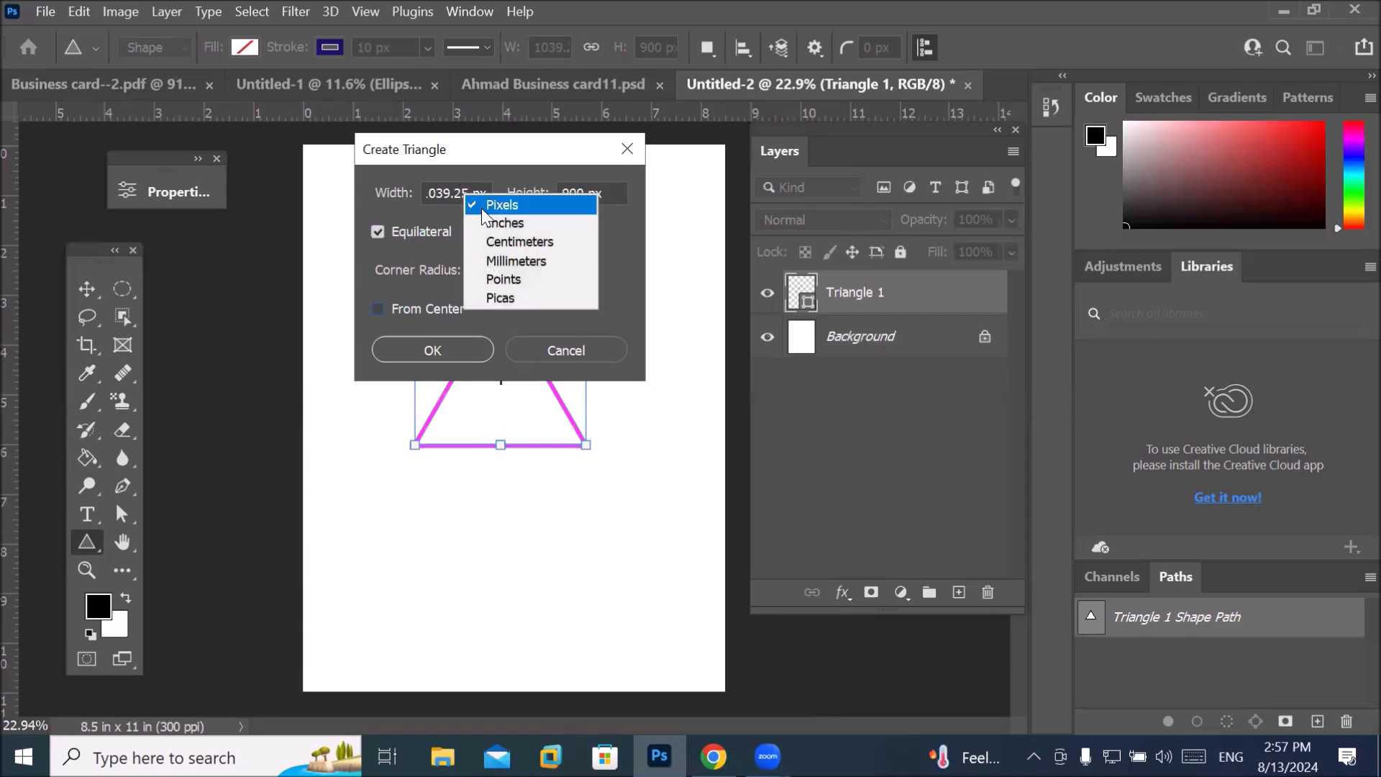
click(507, 223)
right_click(587, 188)
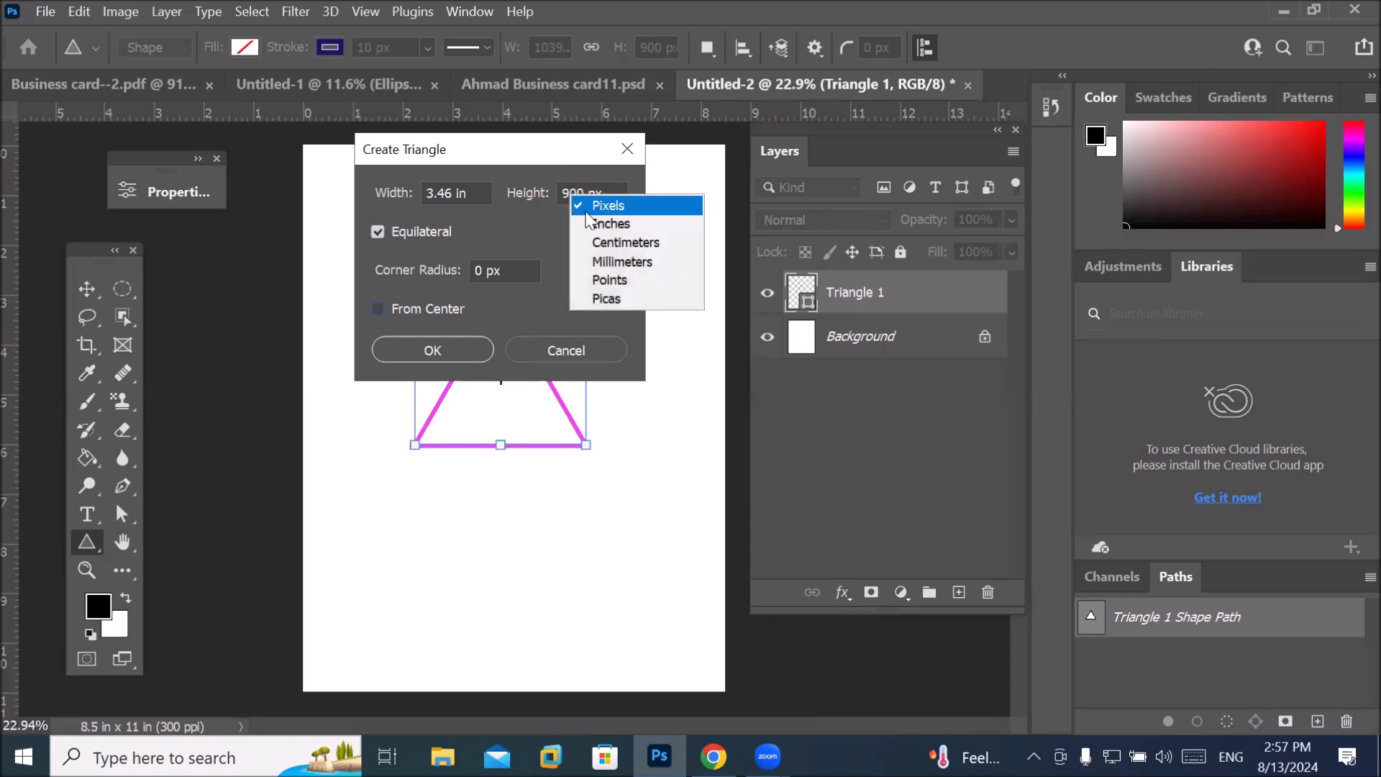
click(587, 225)
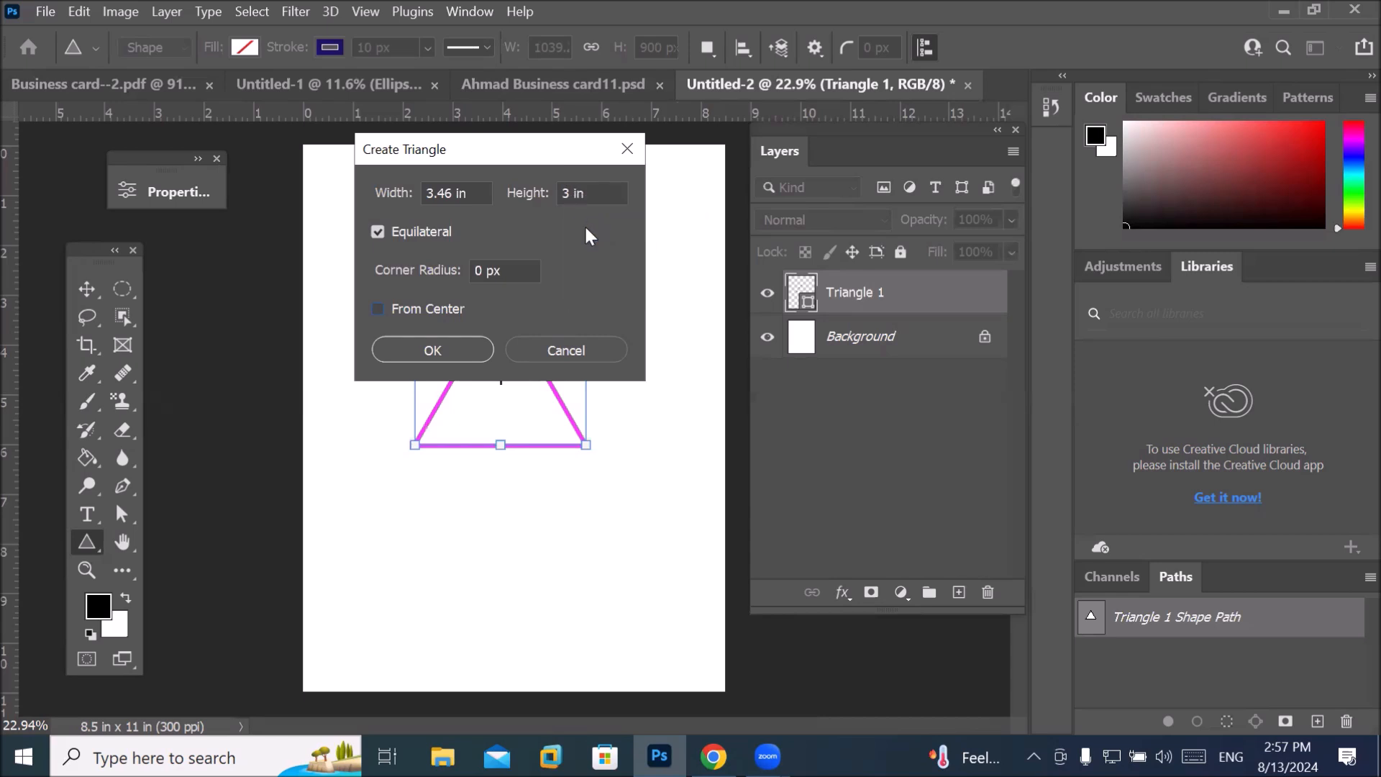
click(468, 356)
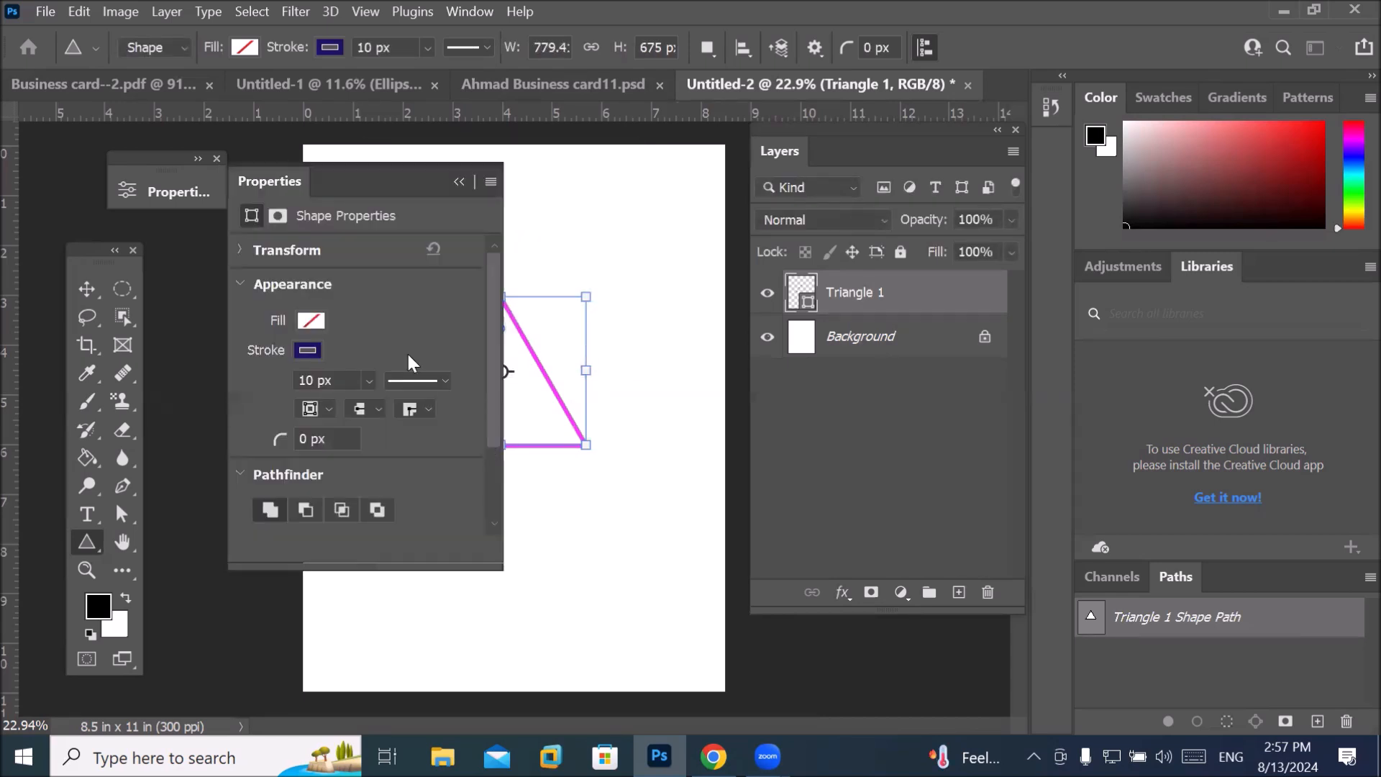
click(458, 182)
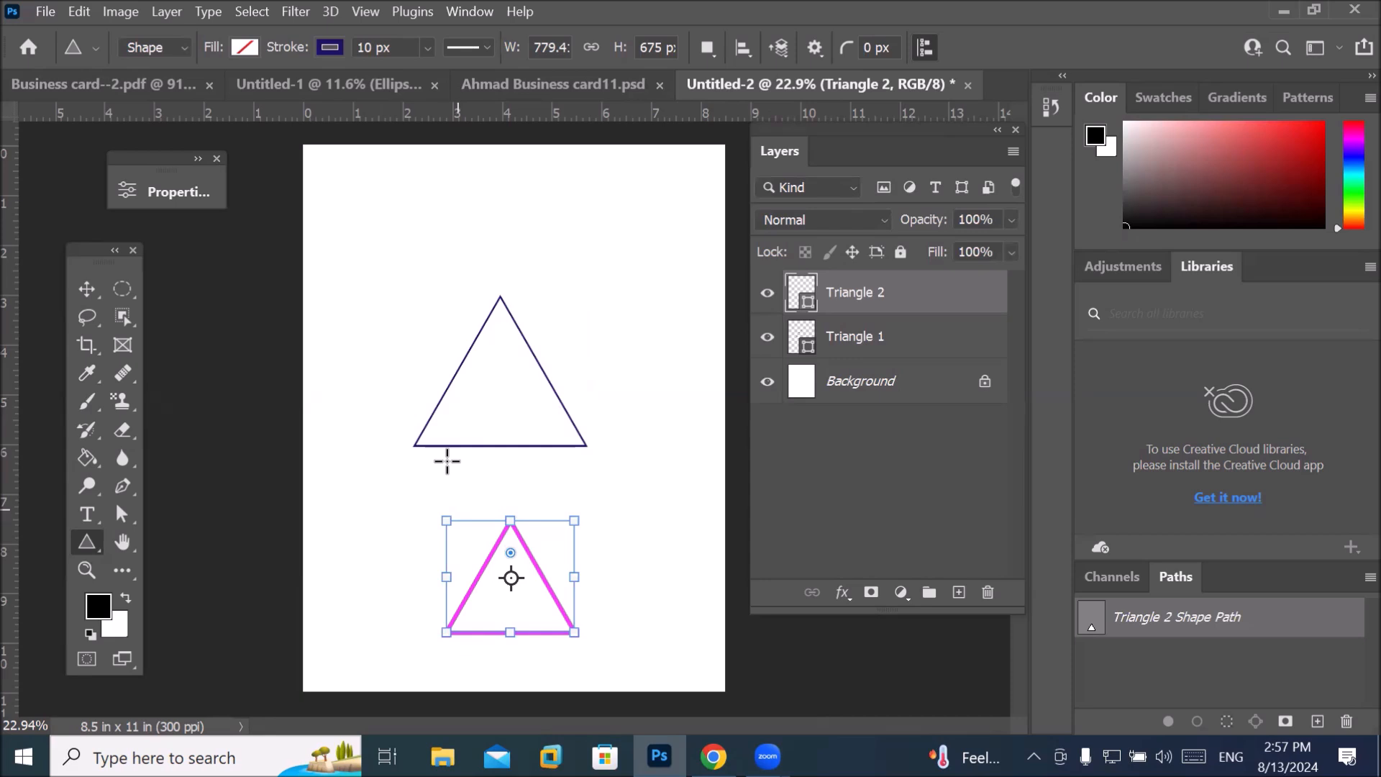
Draw a six-sided polygon about 681 × 595 px above the larger triangle with the Polygon tool.
right_click(92, 545)
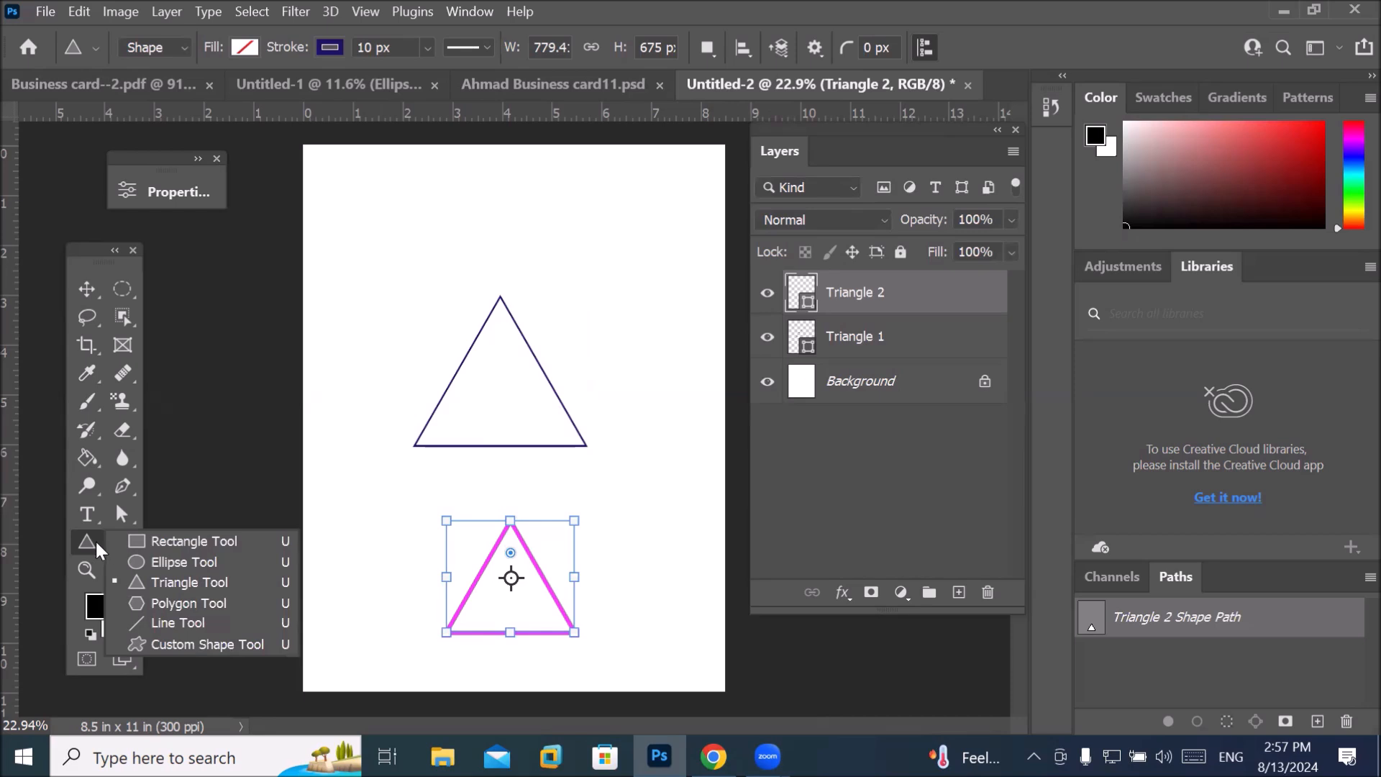
click(187, 603)
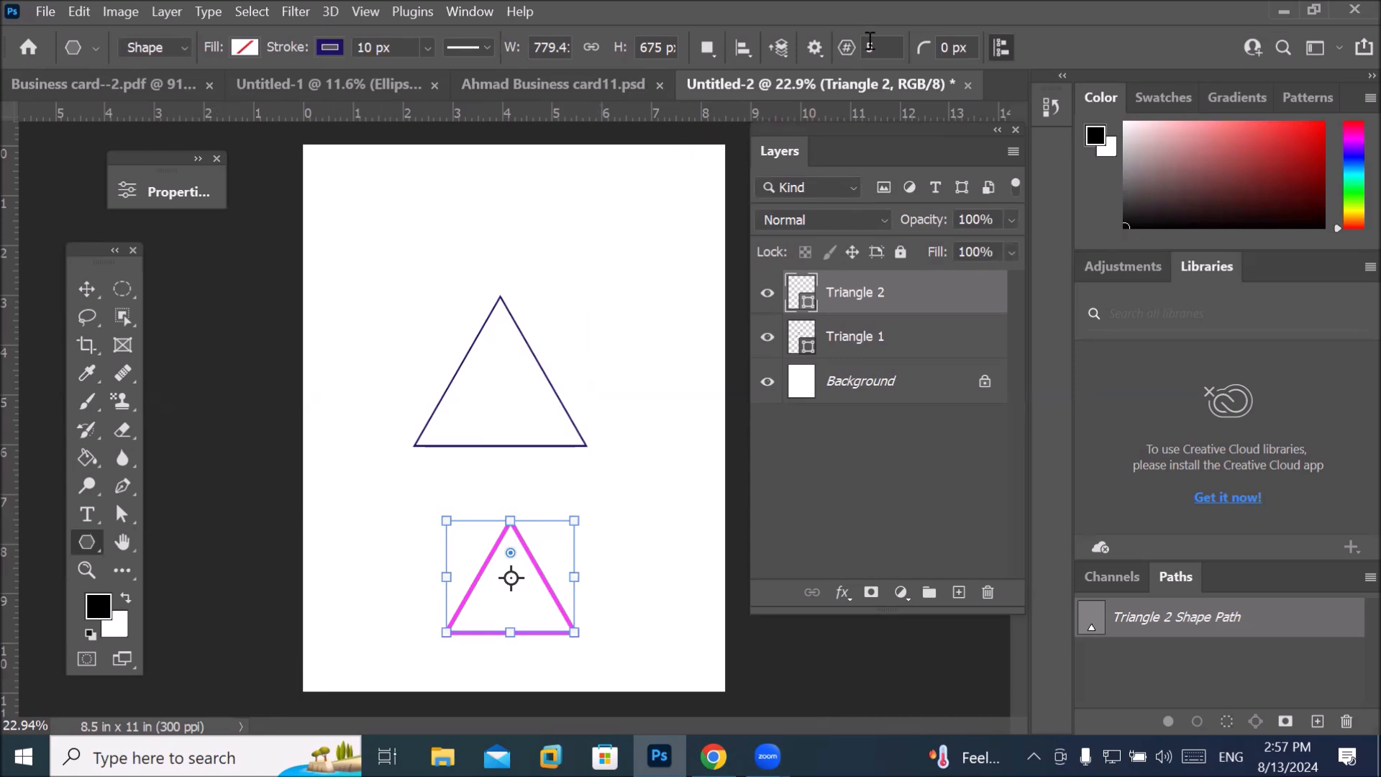
click(870, 41)
key(Down)
key(Down)
key(Up)
key(Up)
drag(395, 182, 506, 282)
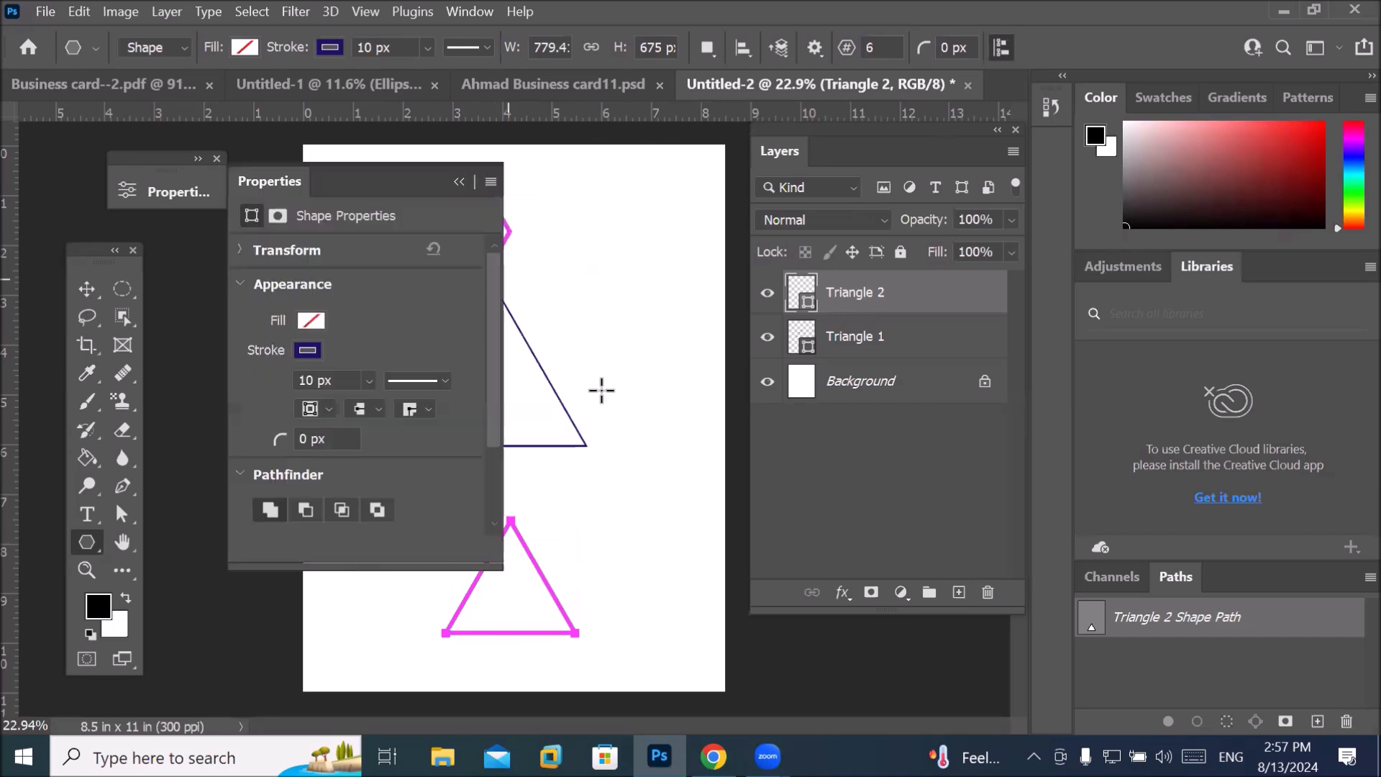
click(459, 183)
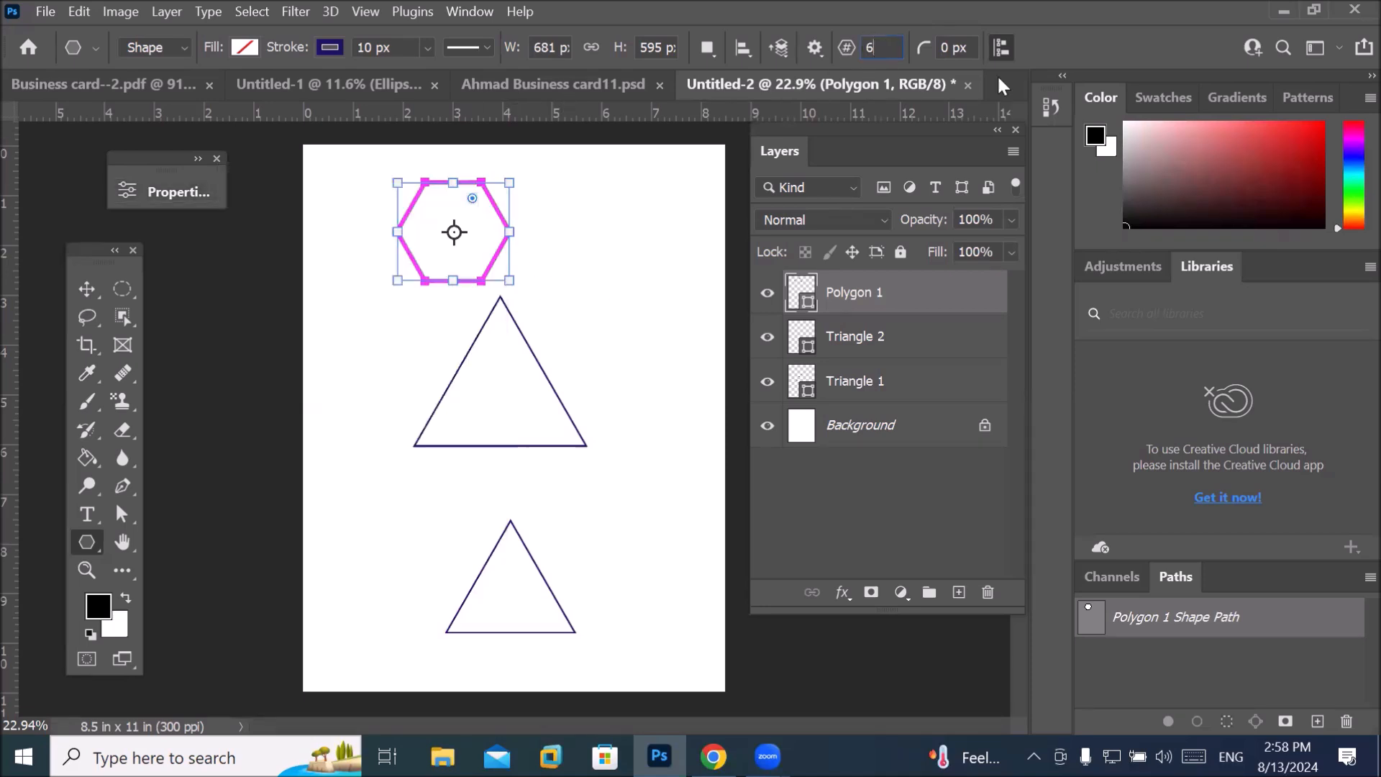
Set the Polygon tool's number of sides to 10.
key(Up)
key(Up)
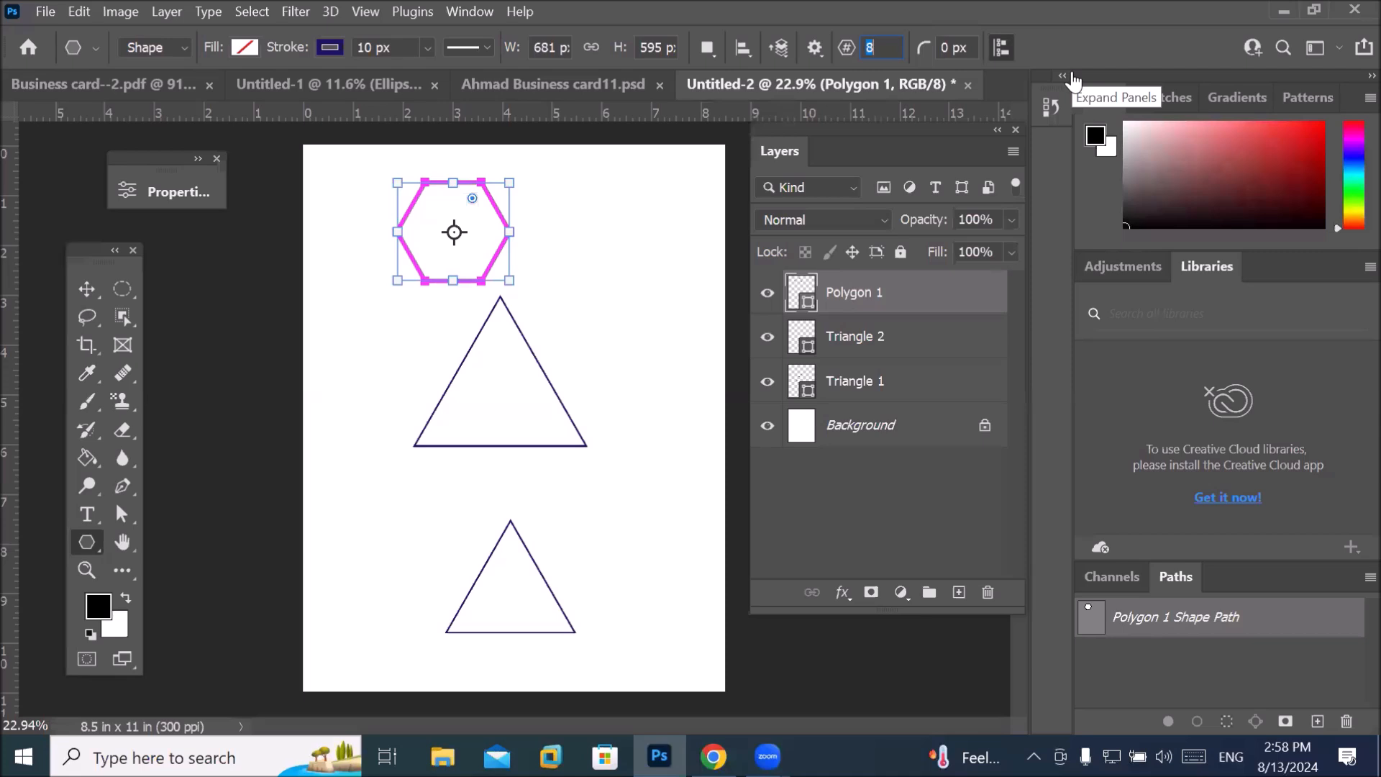
key(Up)
key(Return)
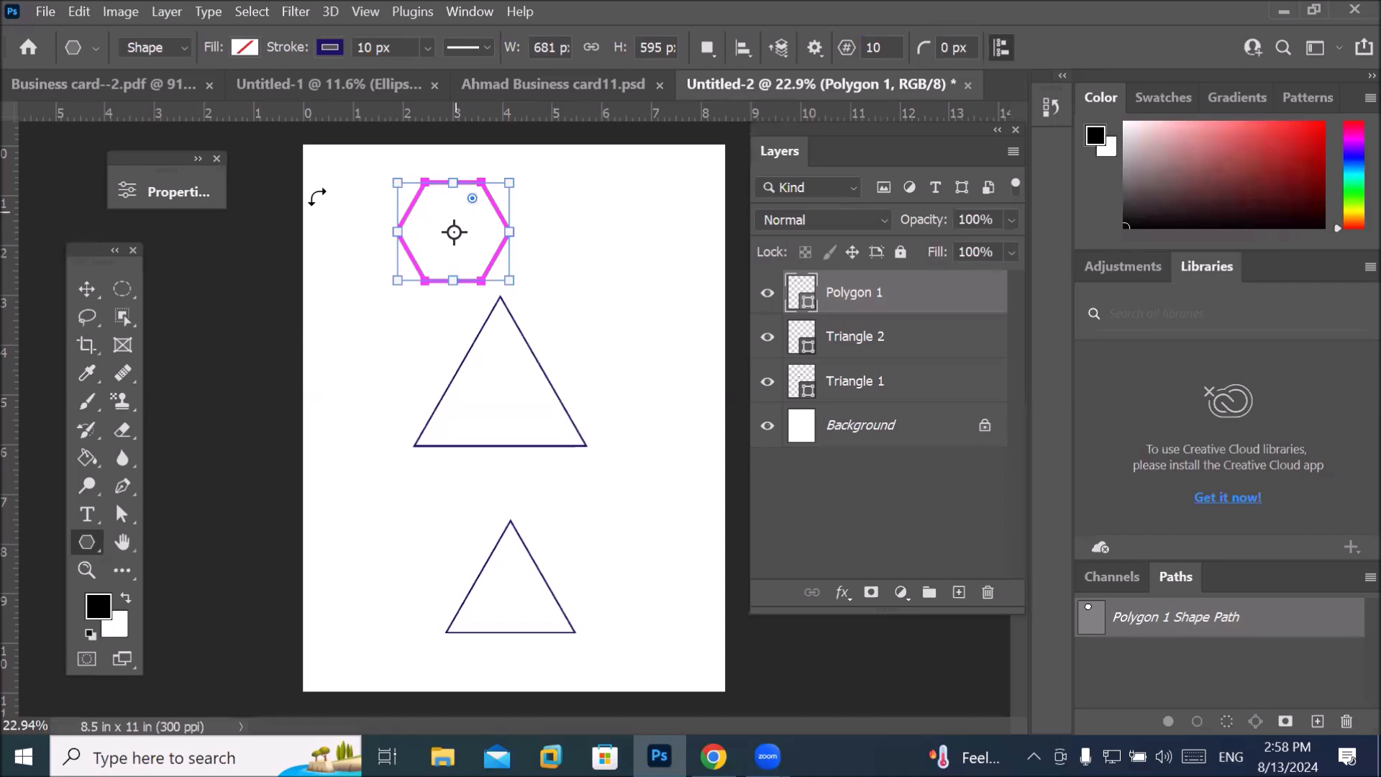
Change the existing hexagon's number of sides to 12 in its shape properties.
click(169, 201)
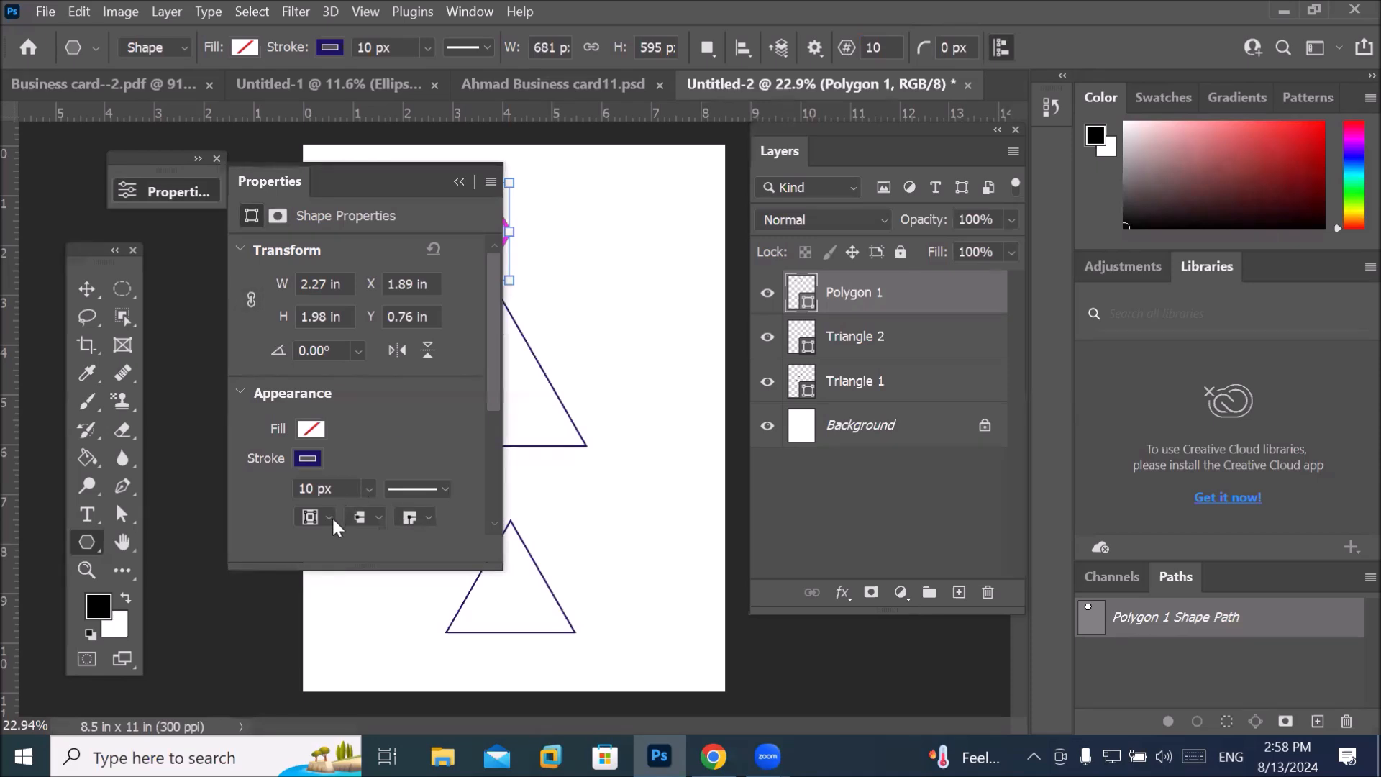
drag(495, 390, 467, 485)
scroll(468, 485, down, 1)
click(411, 344)
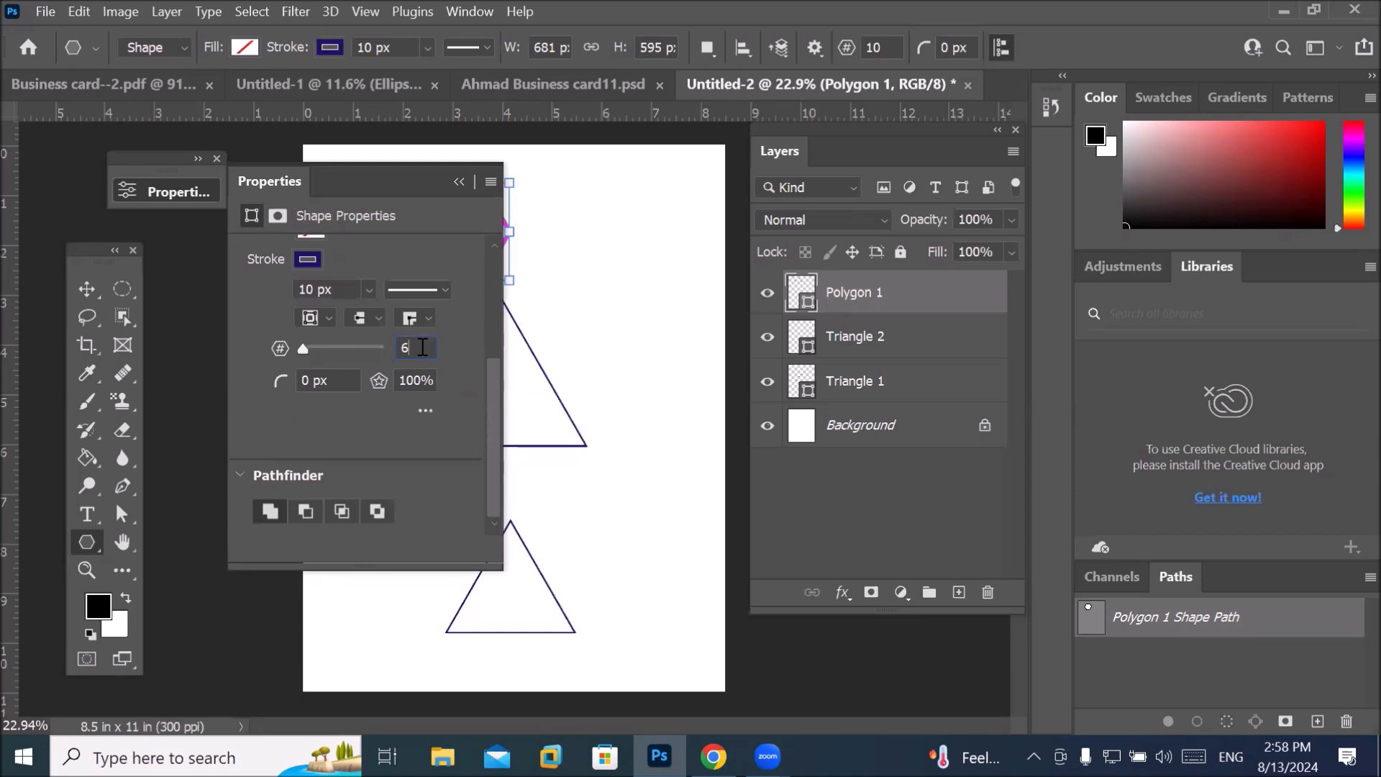
drag(392, 182, 307, 240)
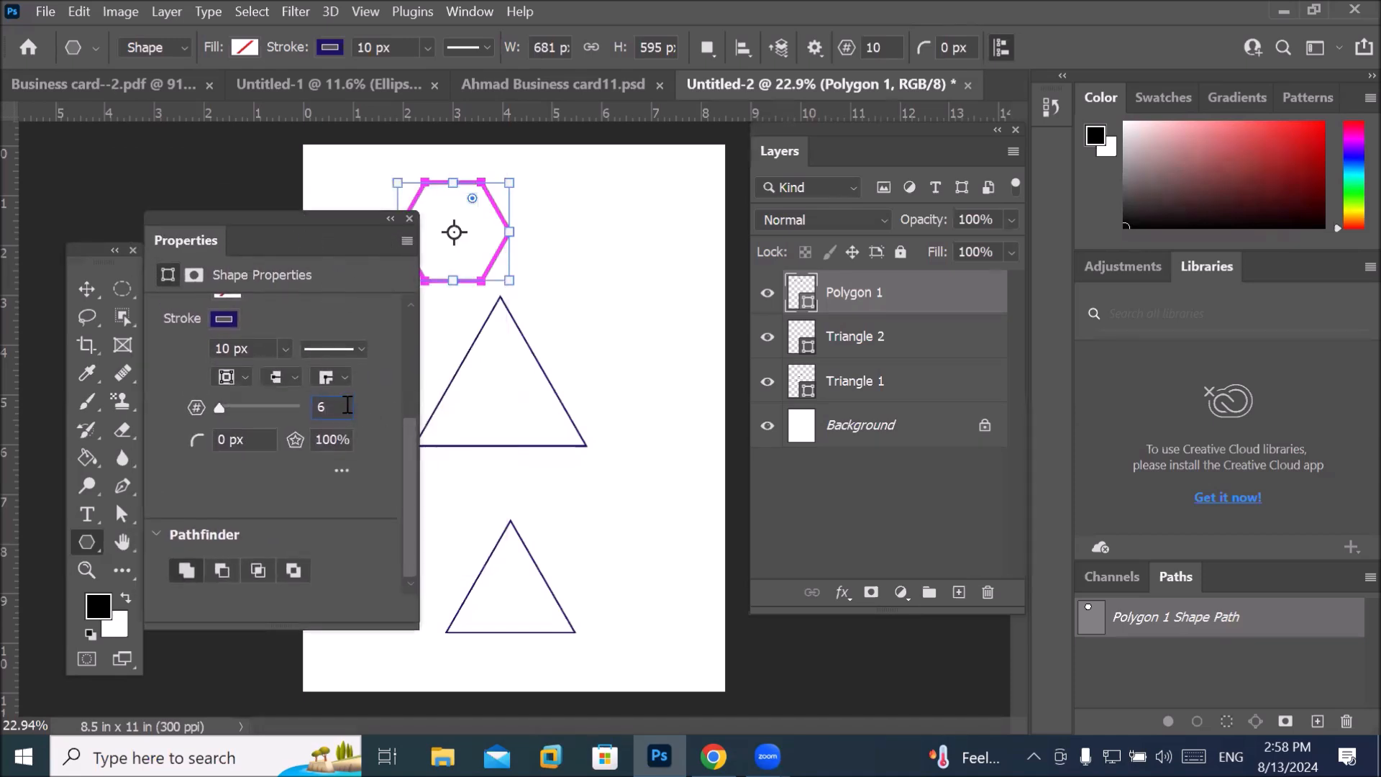
key(Return)
text(12)
key(Return)
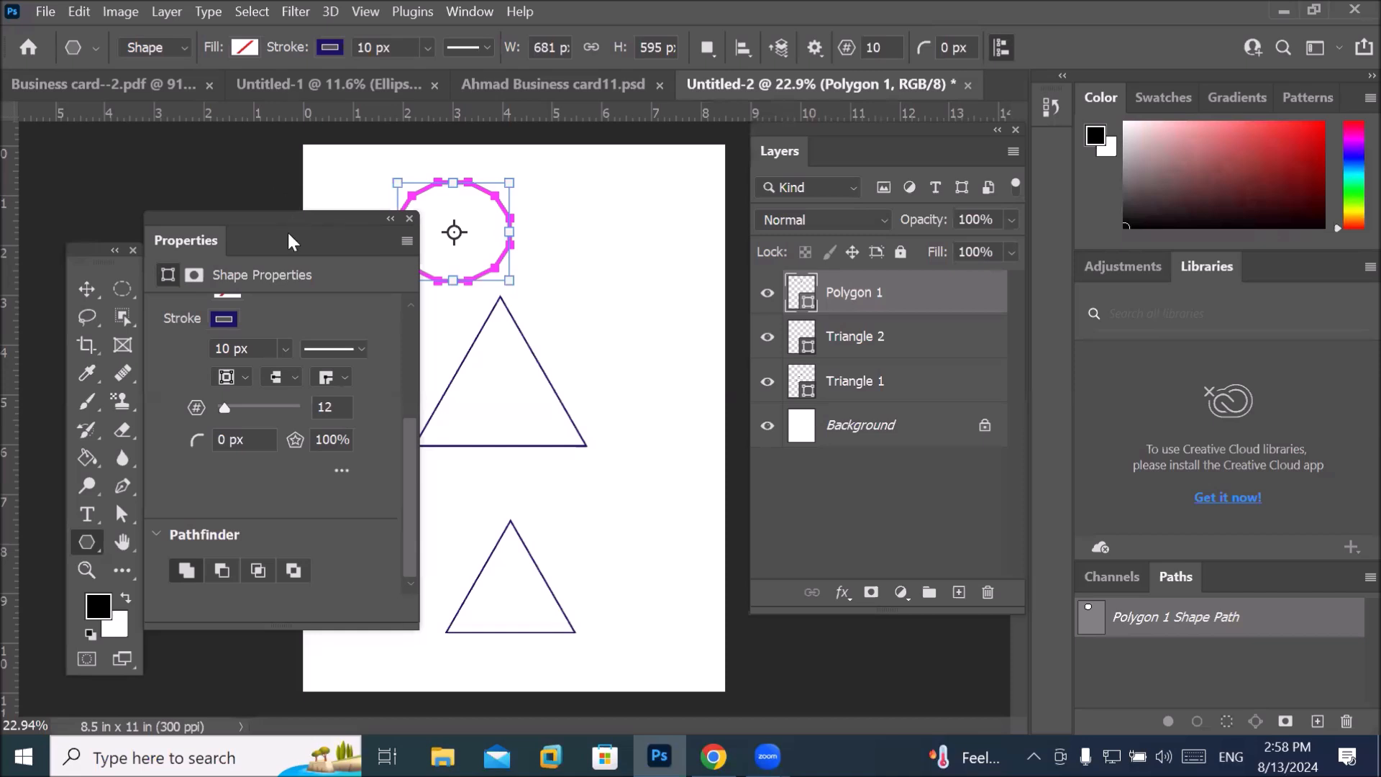
Draw a three-sided polygon about 317 × 299 px inside the twelve-sided polygon.
drag(282, 219, 471, 377)
scroll(439, 184, up, 5)
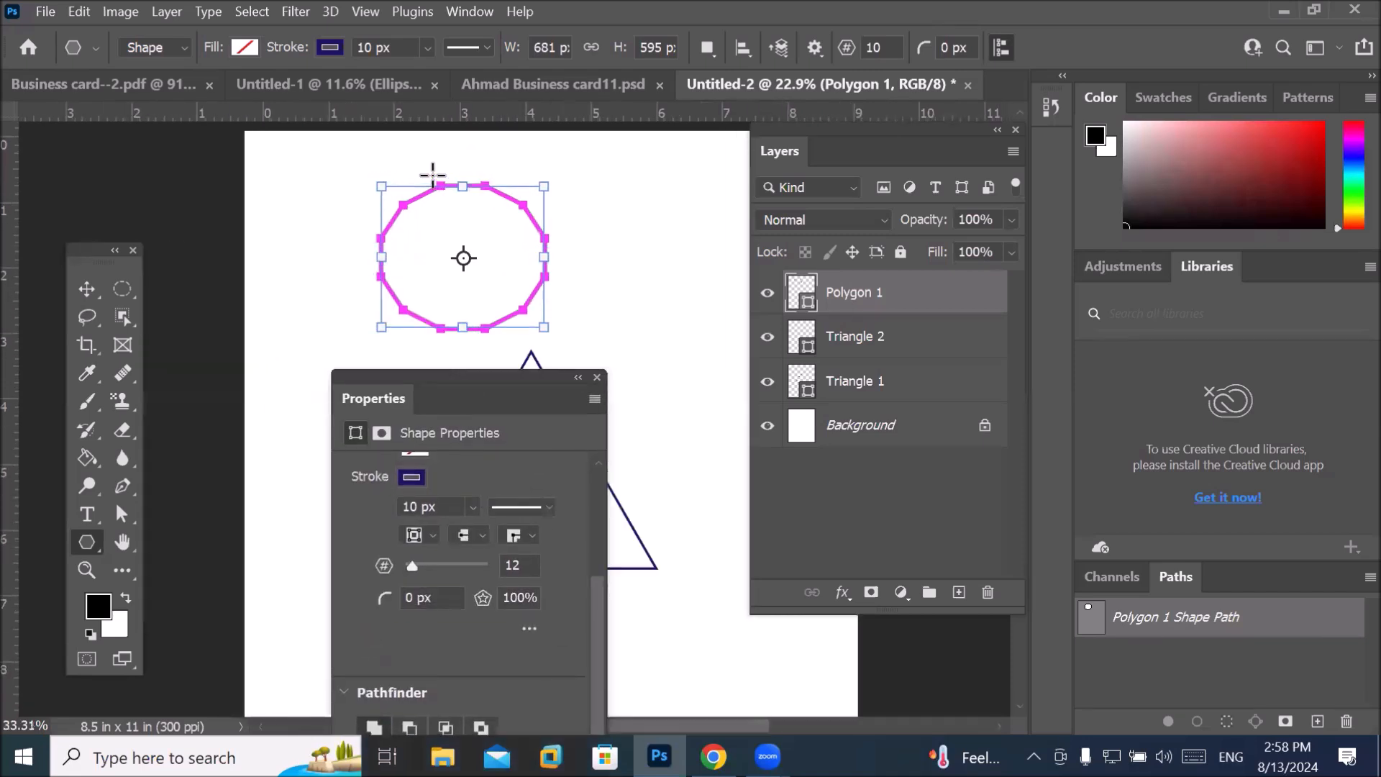
scroll(443, 202, up, 3)
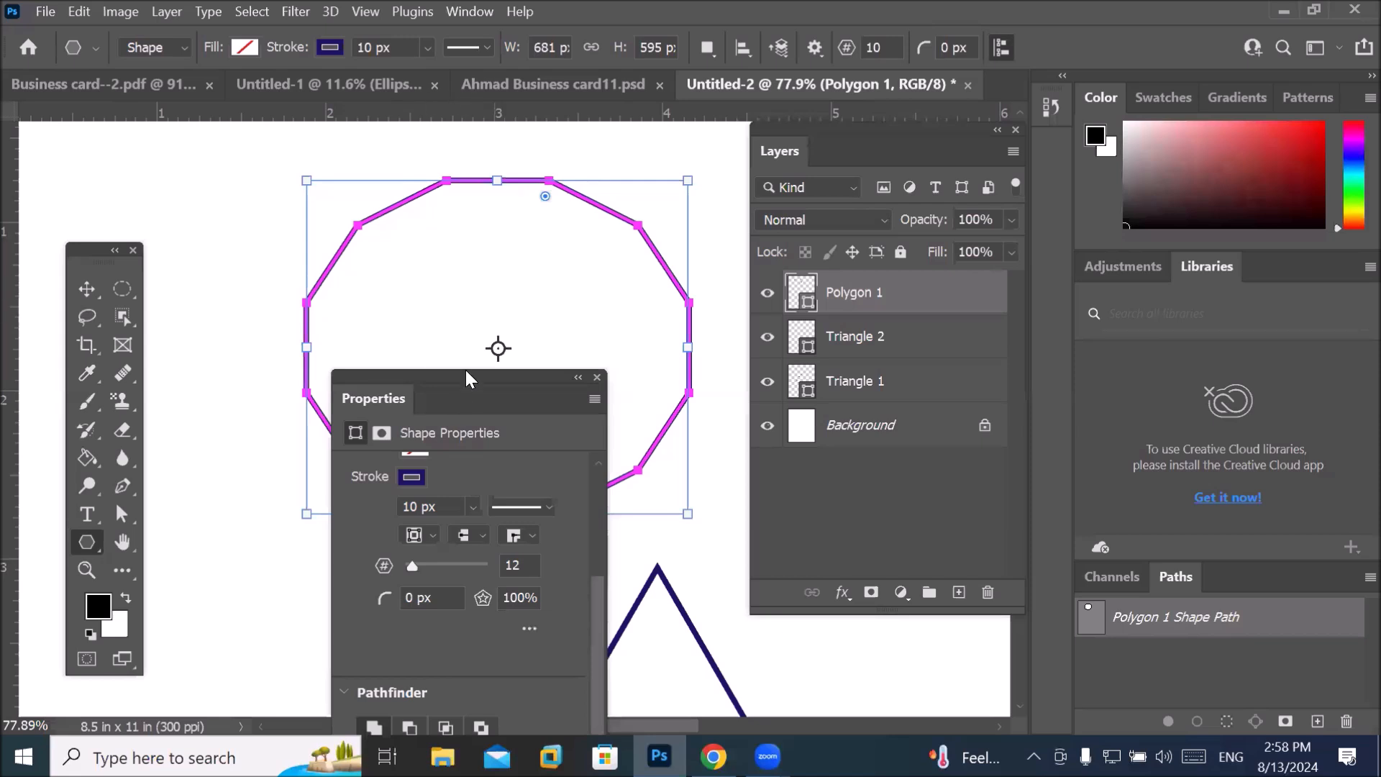
drag(470, 377, 344, 257)
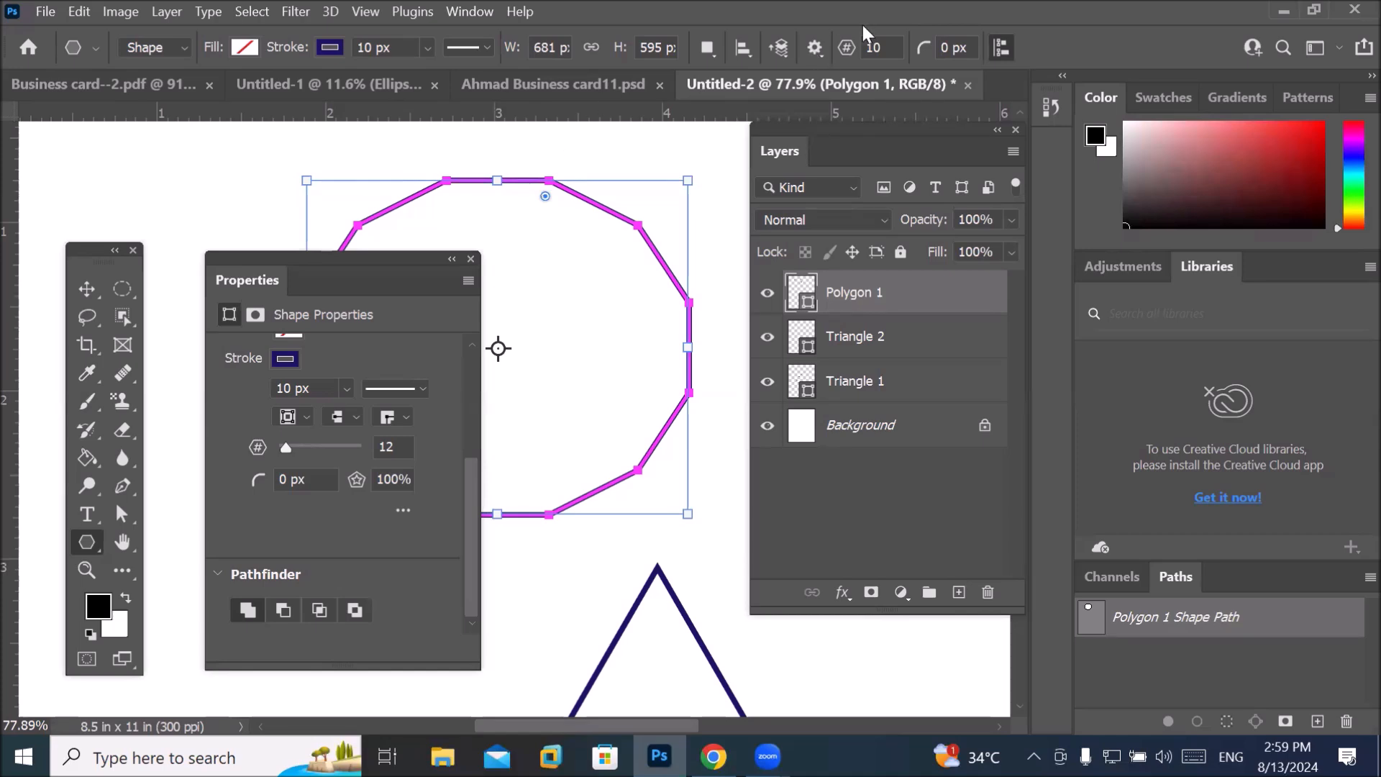
click(879, 47)
text(3)
key(Return)
click(452, 259)
drag(430, 257, 608, 425)
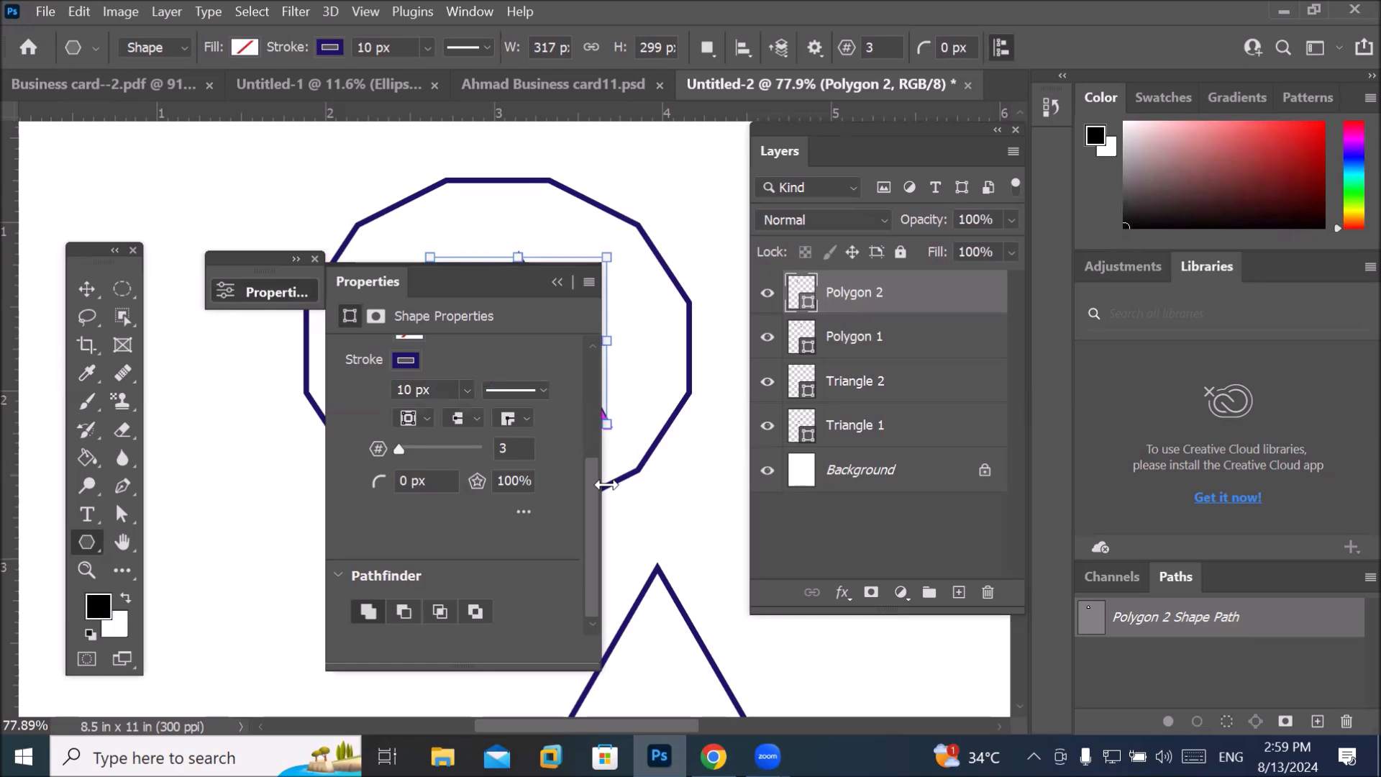
Change the number of sides of the small triangular polygon inside the twelve-sided polygon to 6 in its shape properties.
drag(454, 272, 258, 193)
click(319, 366)
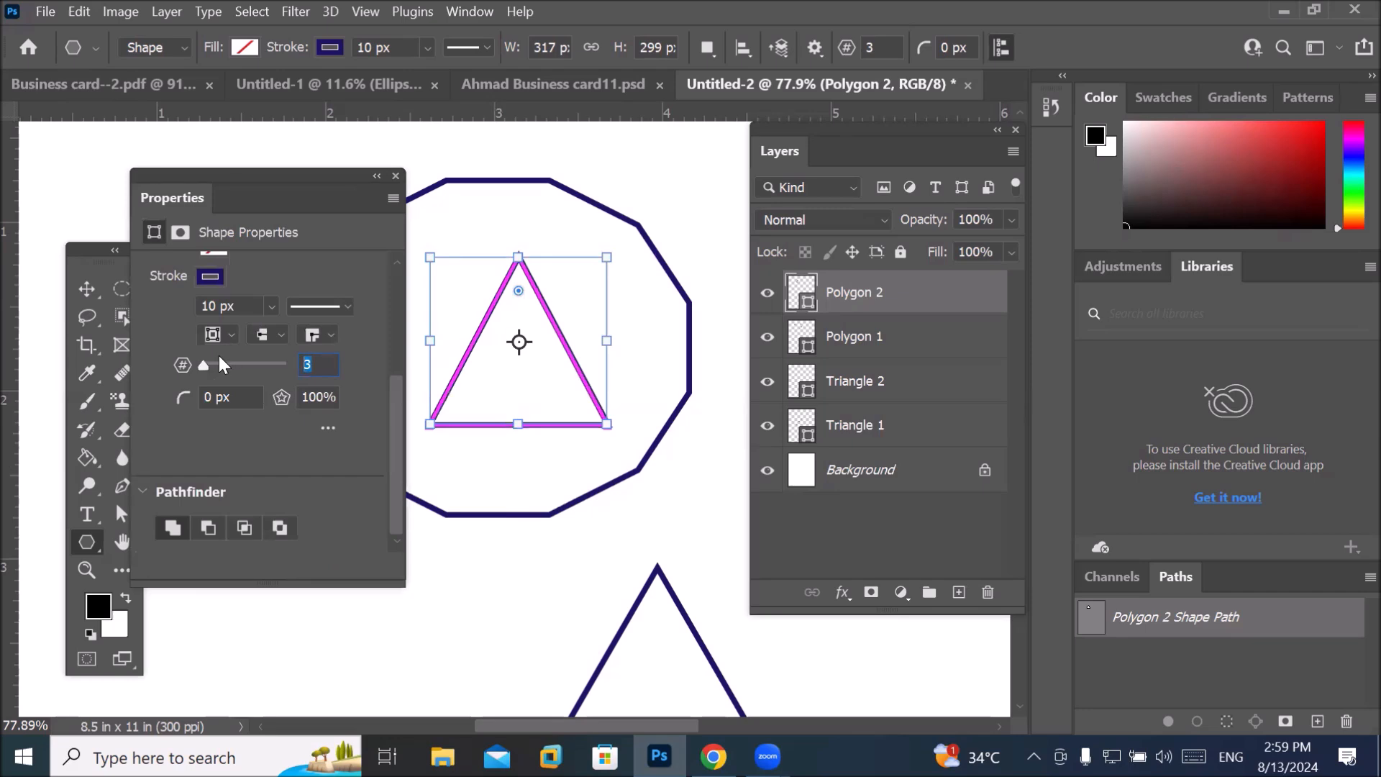
text(6)
key(Return)
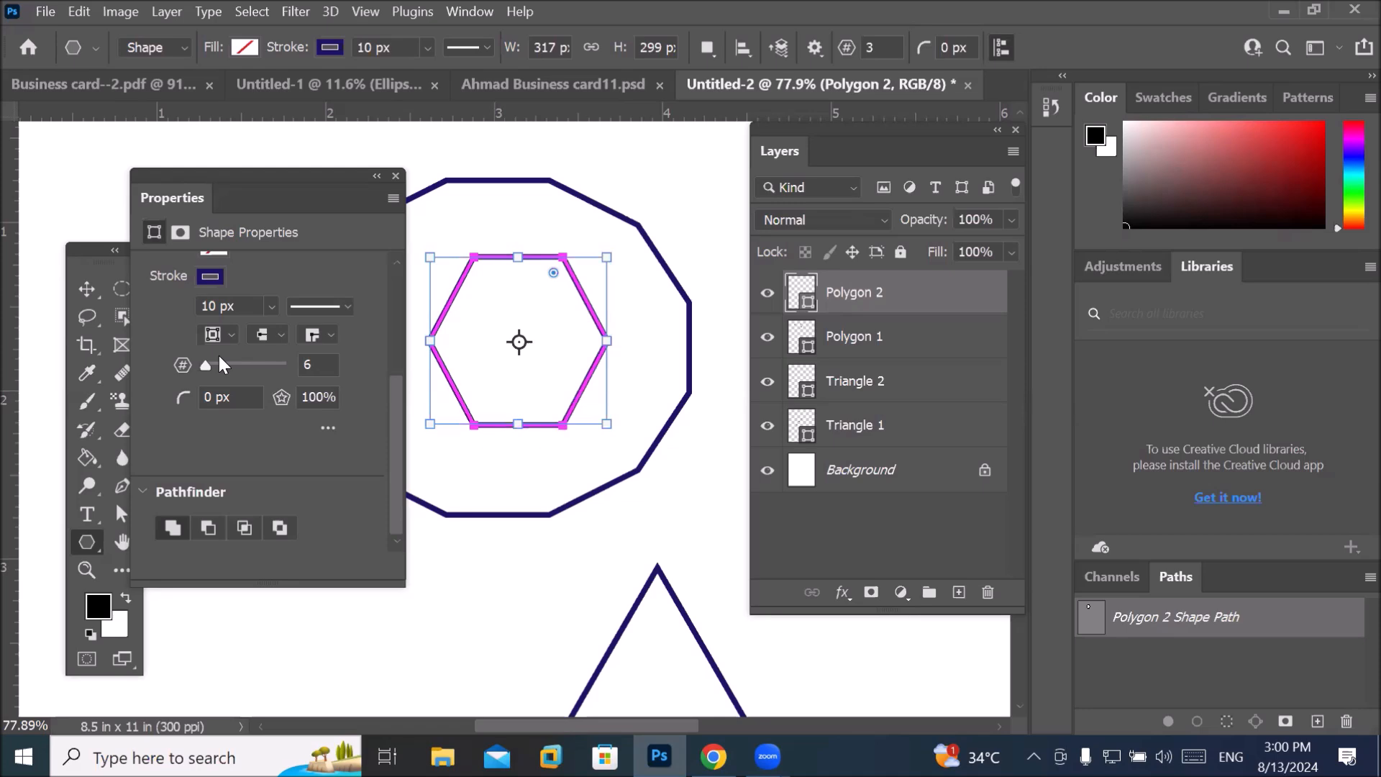
Try to set the Polygon tool's number of sides to 9999 and accept the closest allowed value, 100.
click(900, 47)
text(9999)
key(Return)
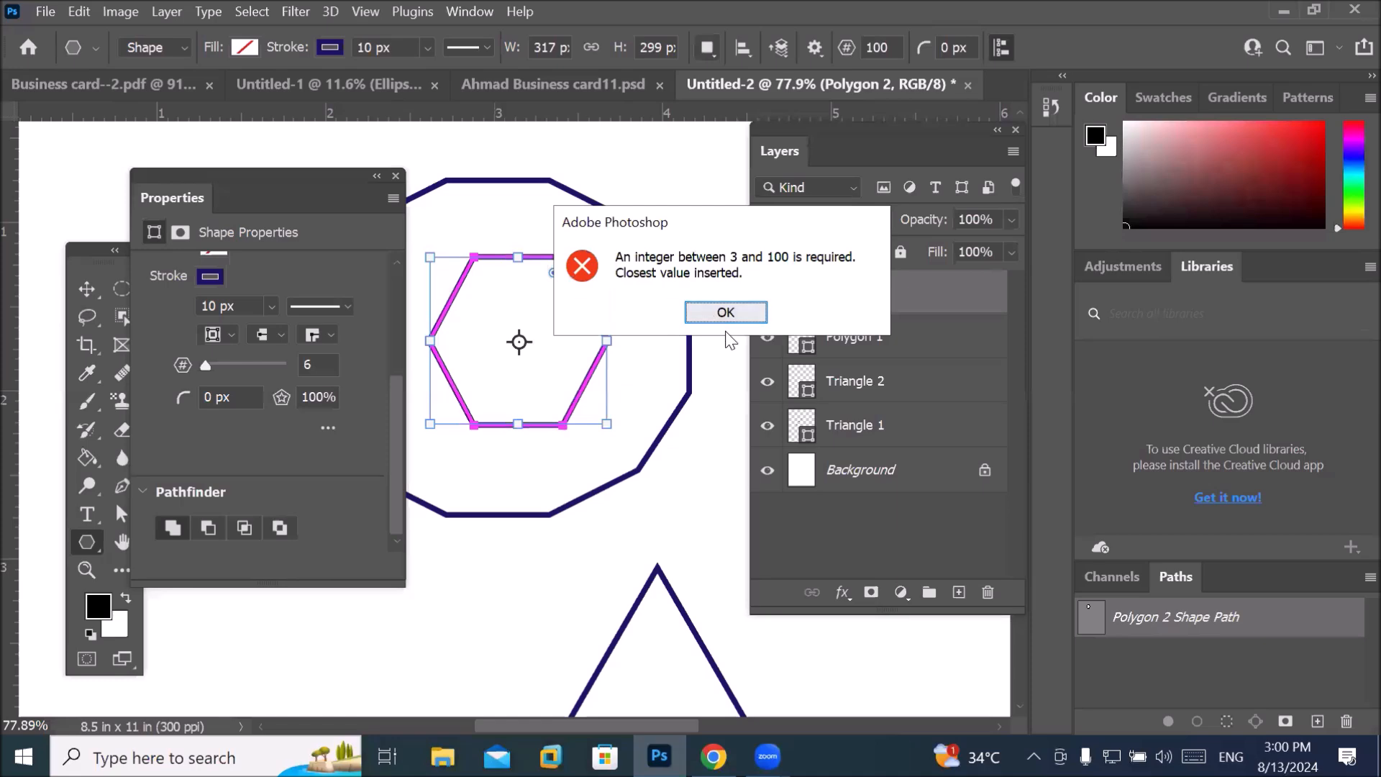
click(724, 312)
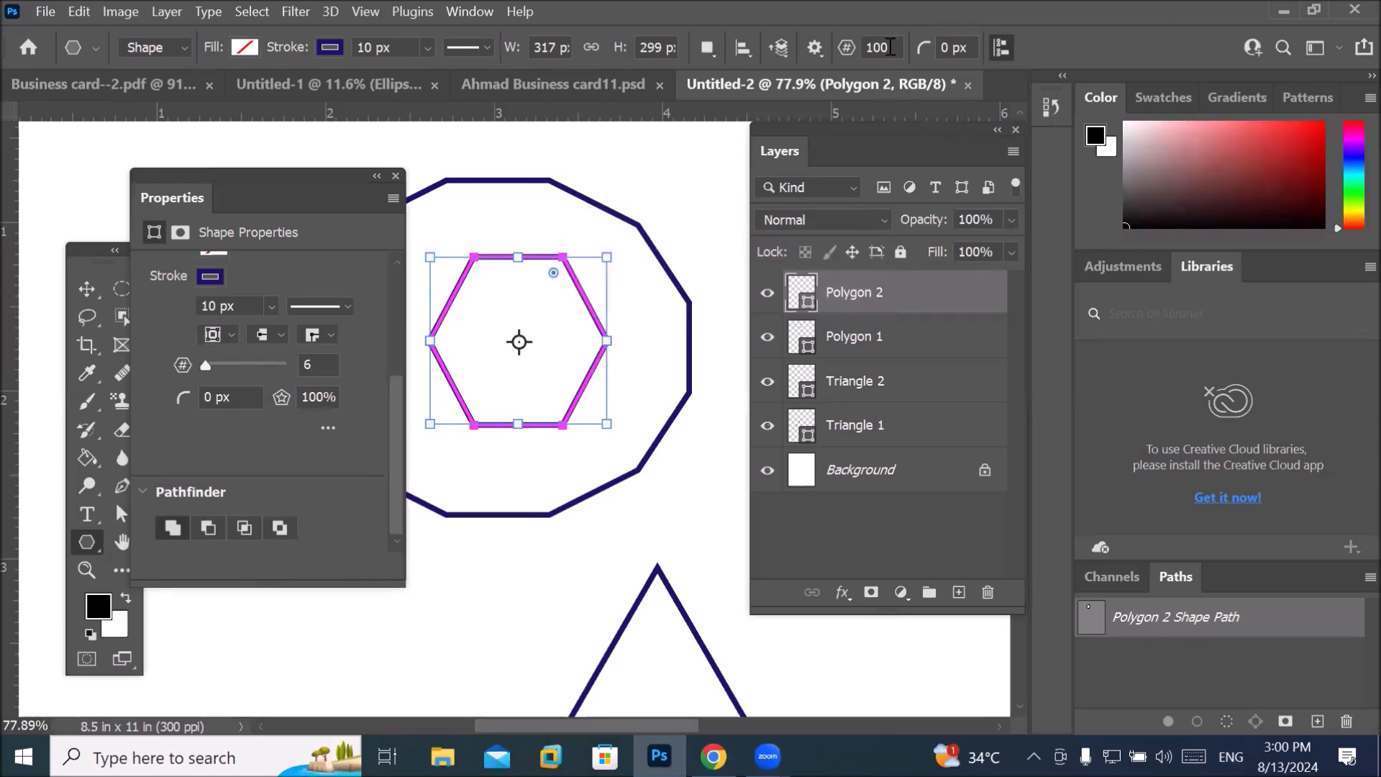
Draw a 100-sided polygon about 411 × 403 px below and to the left of the small hexagon.
click(890, 47)
click(377, 176)
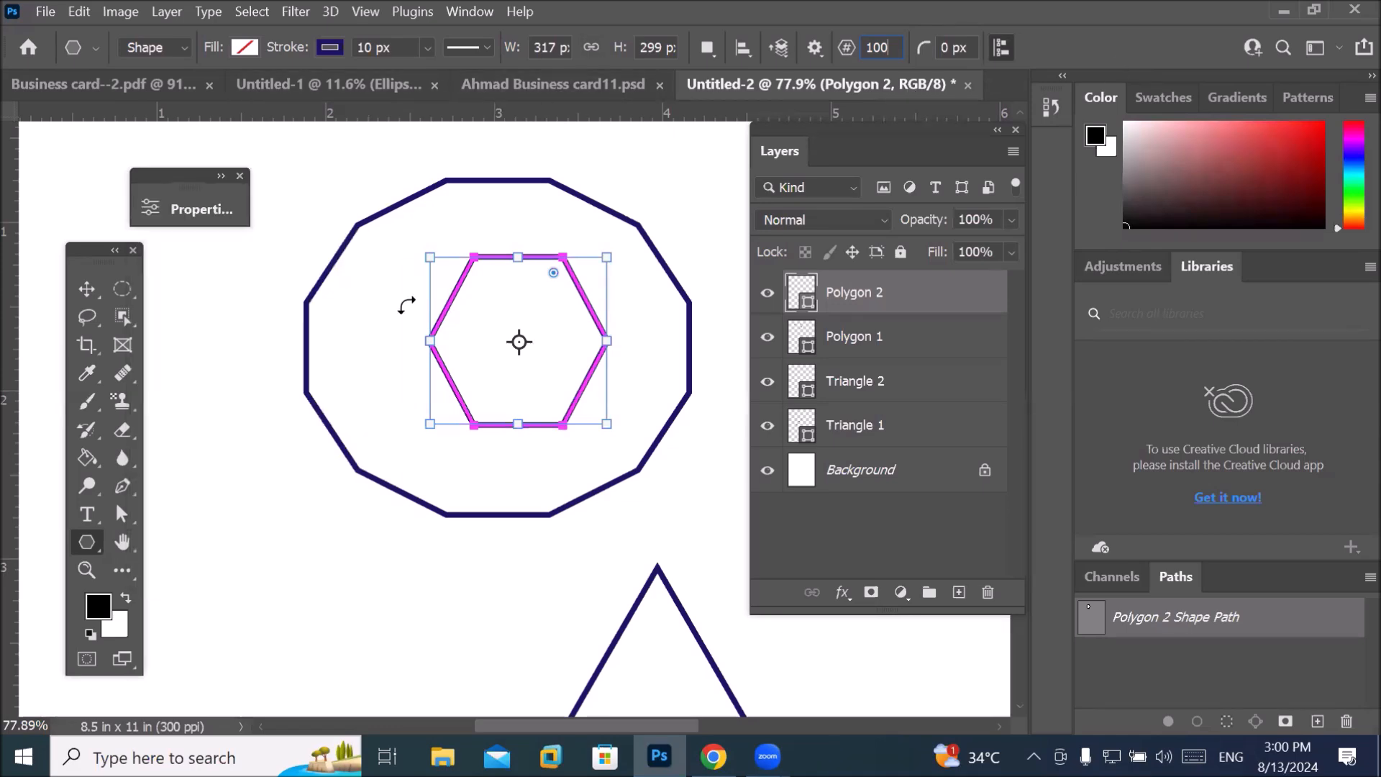
drag(203, 419, 417, 605)
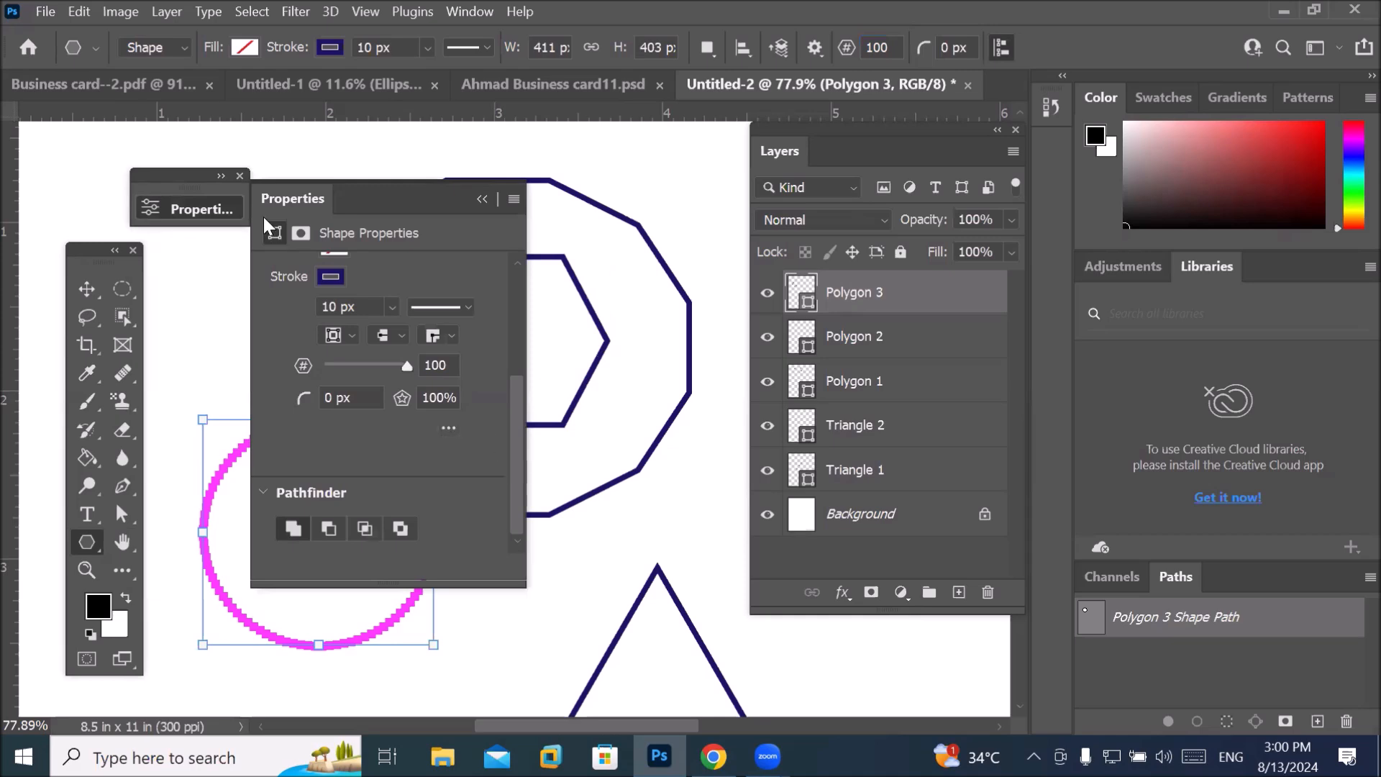
Change the 100-sided polygon's number of sides to 6 in its shape properties.
click(447, 427)
scroll(511, 485, down, 1)
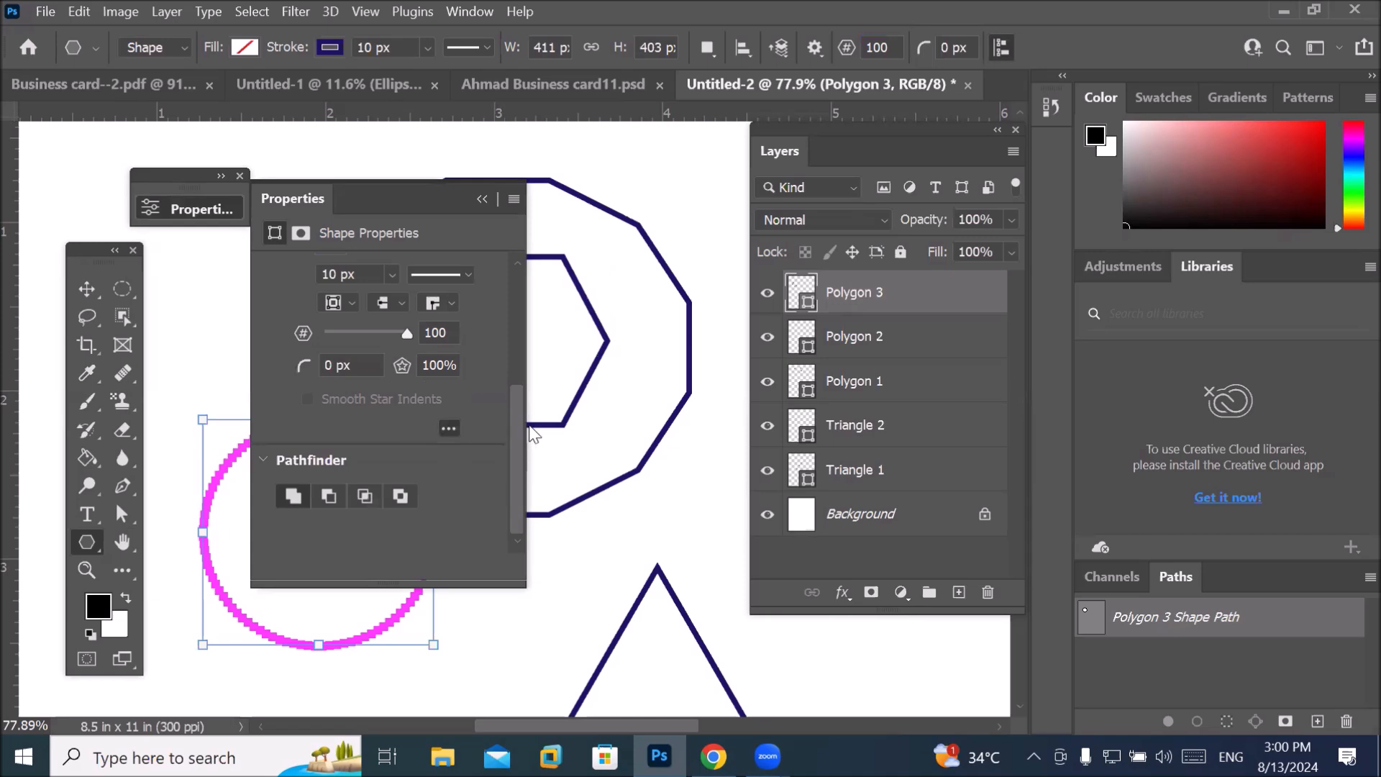
scroll(512, 485, up, 2)
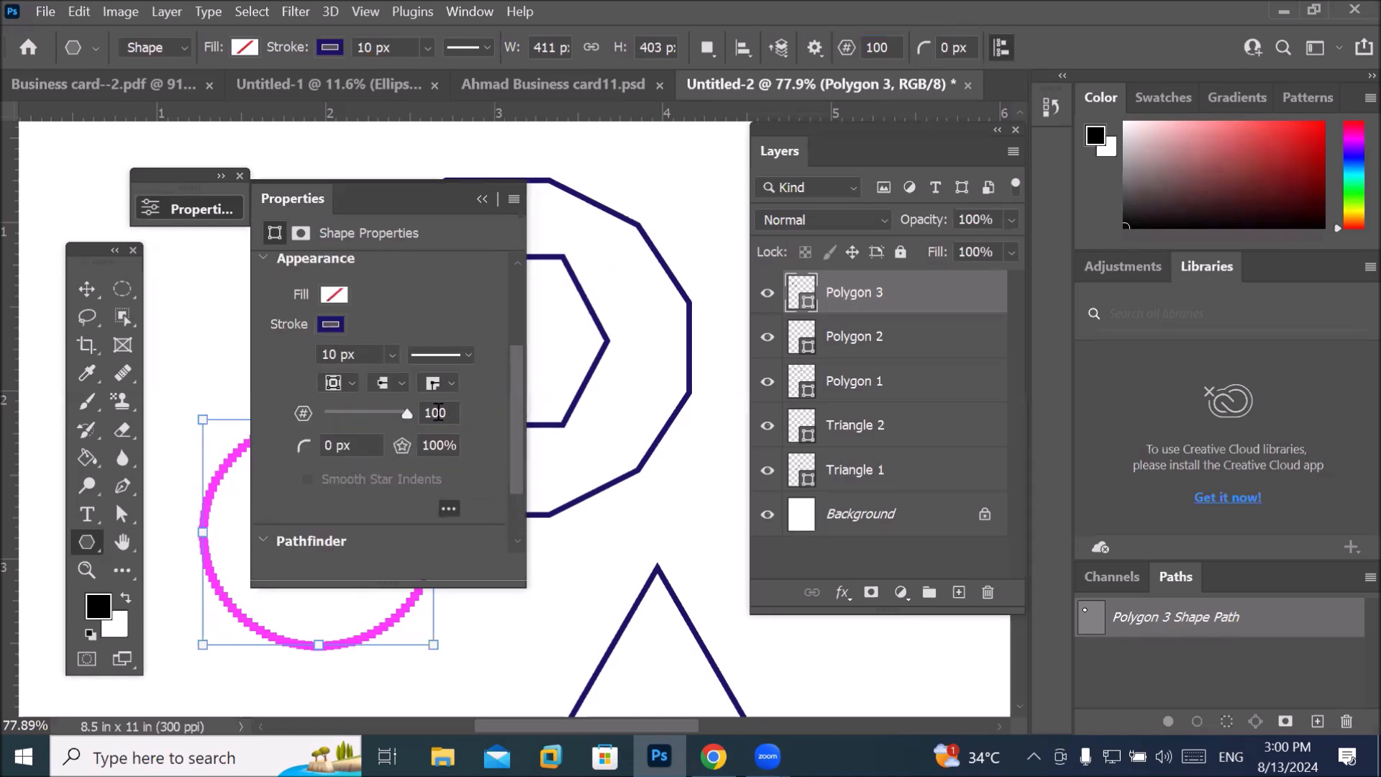
drag(450, 410, 402, 413)
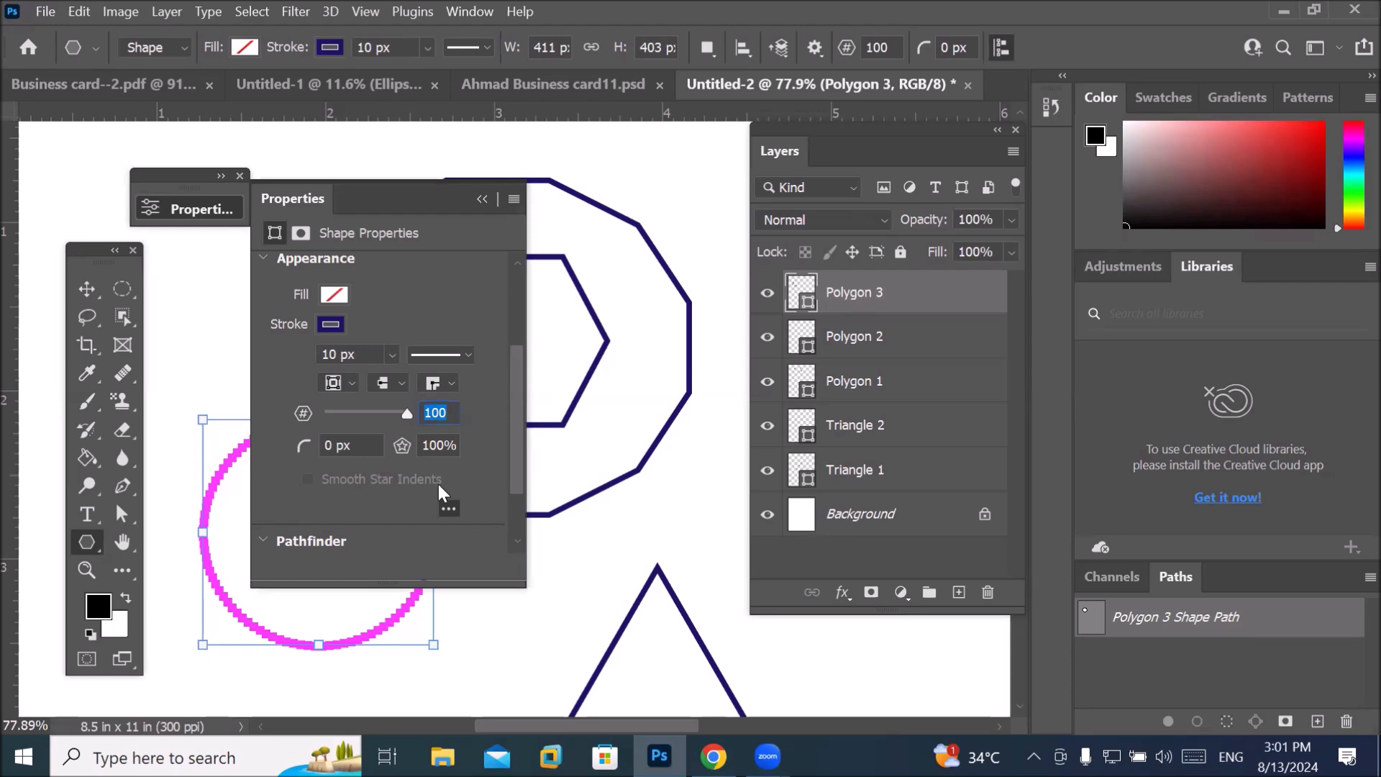
text(6)
key(Return)
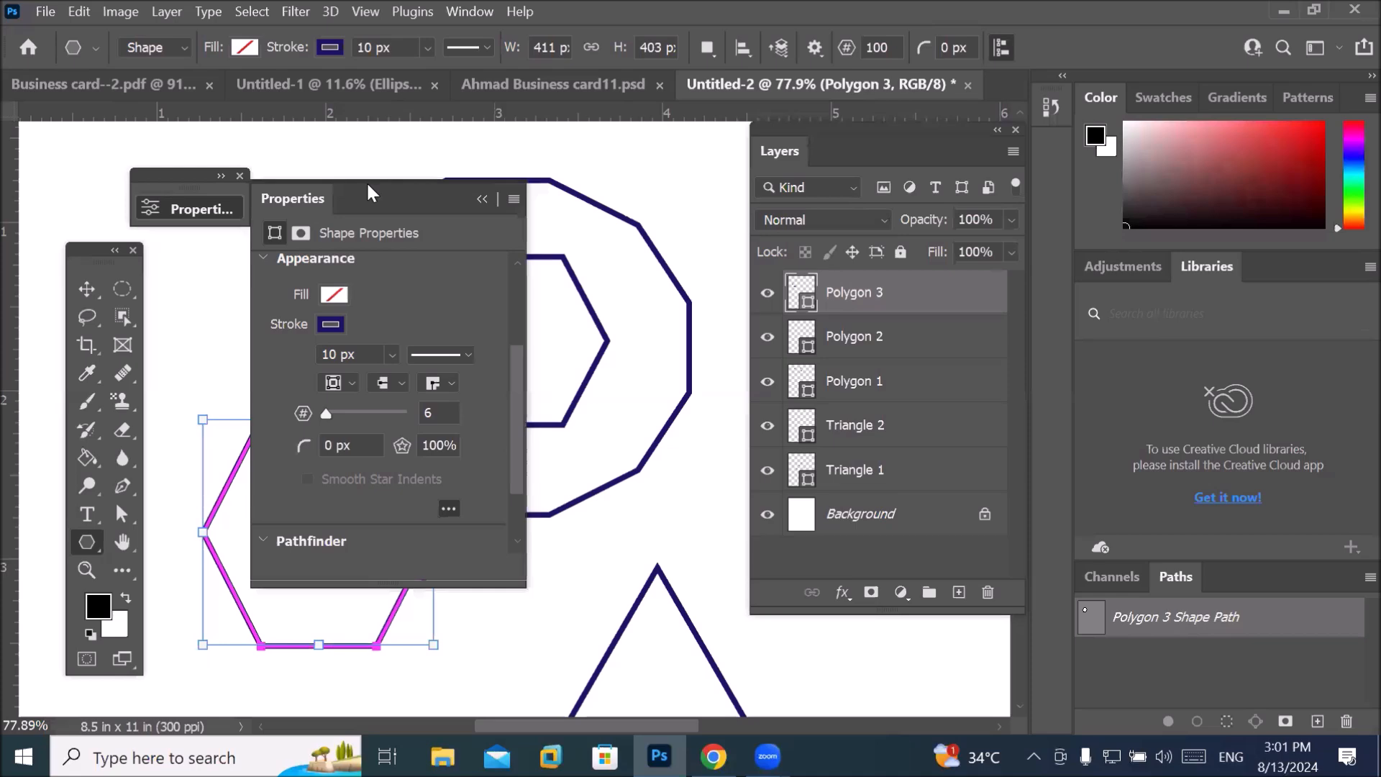
drag(366, 184, 525, 189)
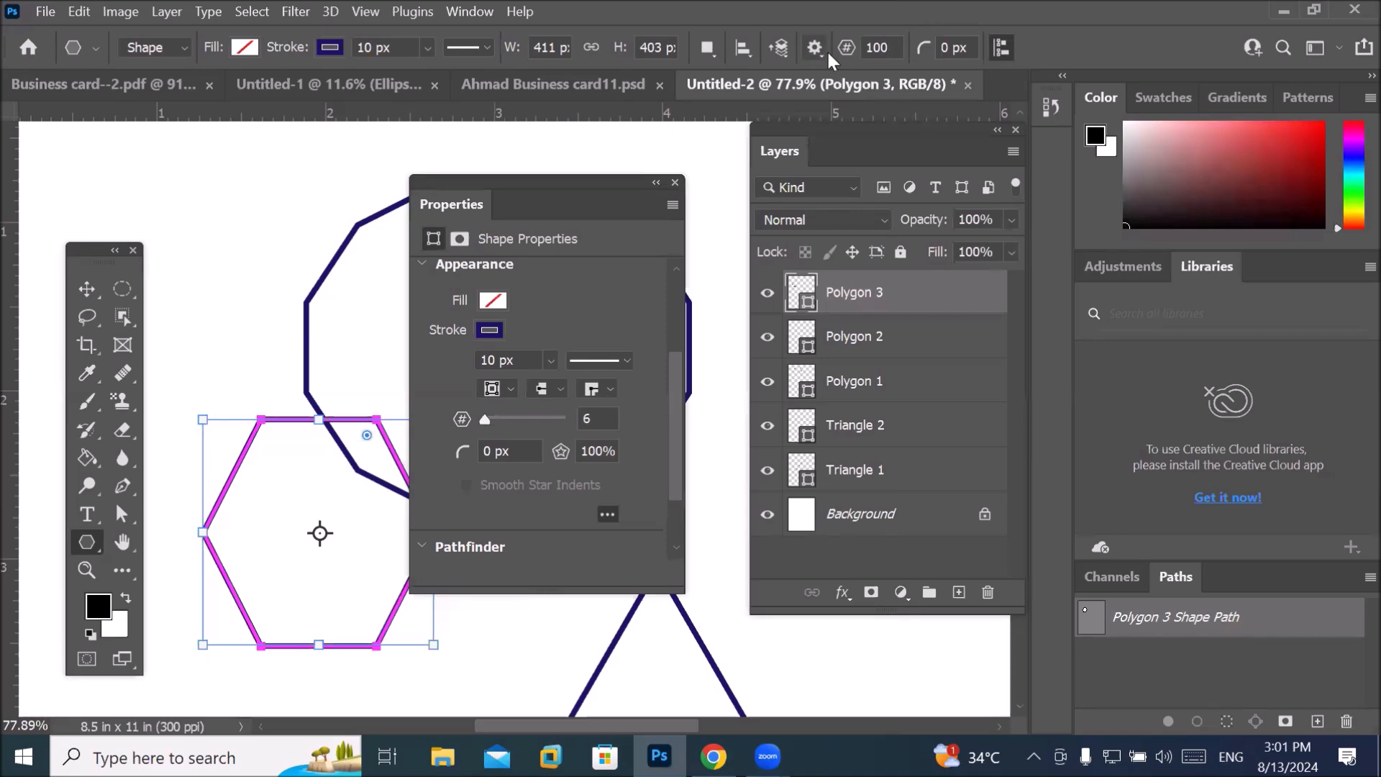
Draw a five-sided polygon about 171 × 162 px above the larger hexagon.
click(890, 48)
text(5)
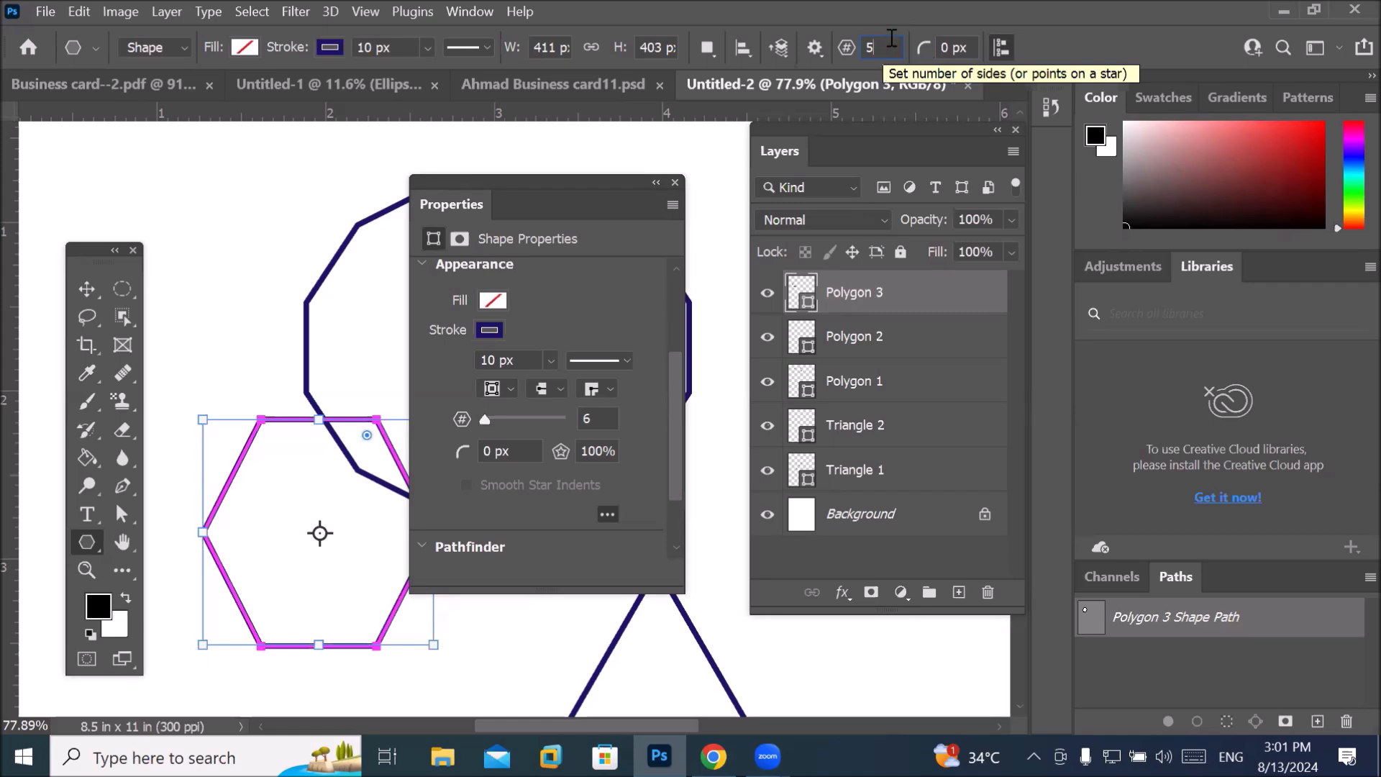
drag(206, 197, 301, 288)
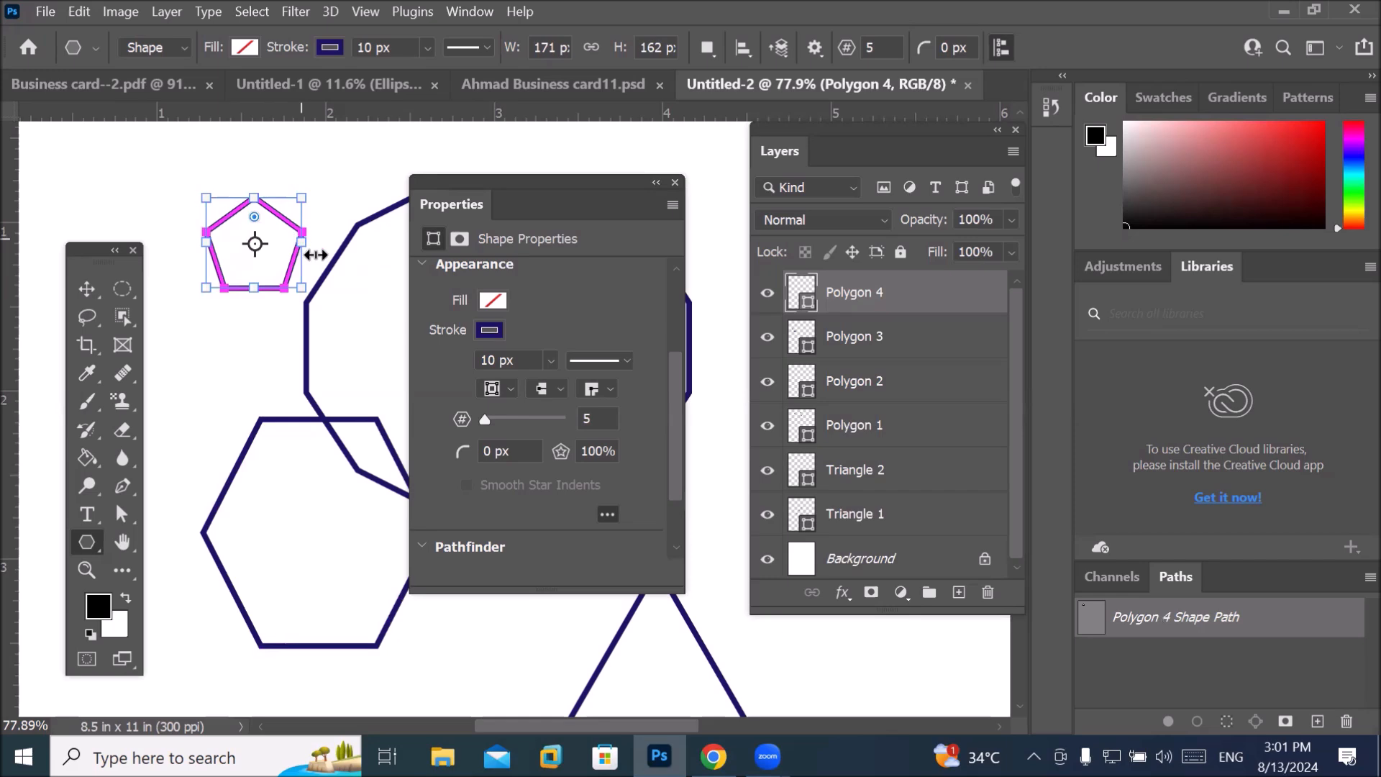
Reduce the small pentagon's number of sides to 3 in its shape properties.
click(601, 419)
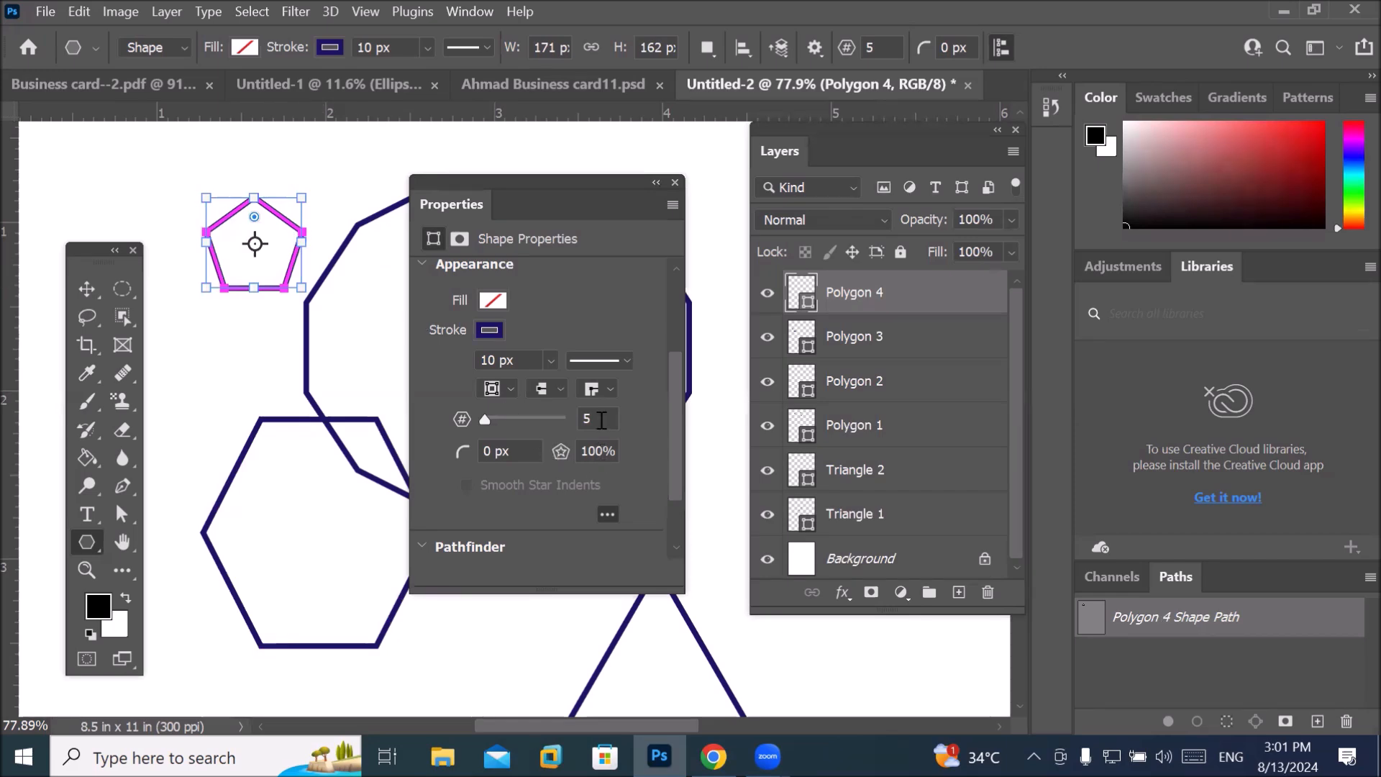
drag(486, 417, 472, 420)
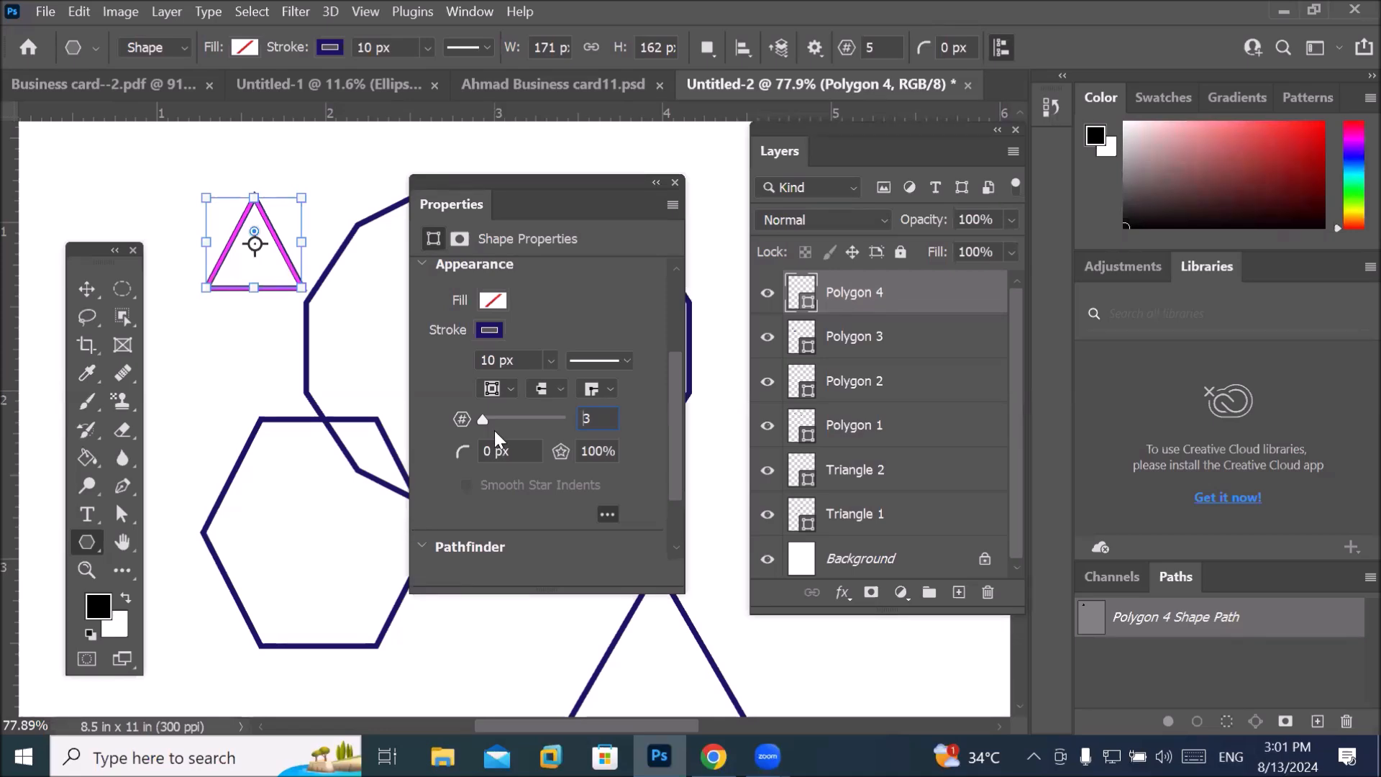
click(656, 184)
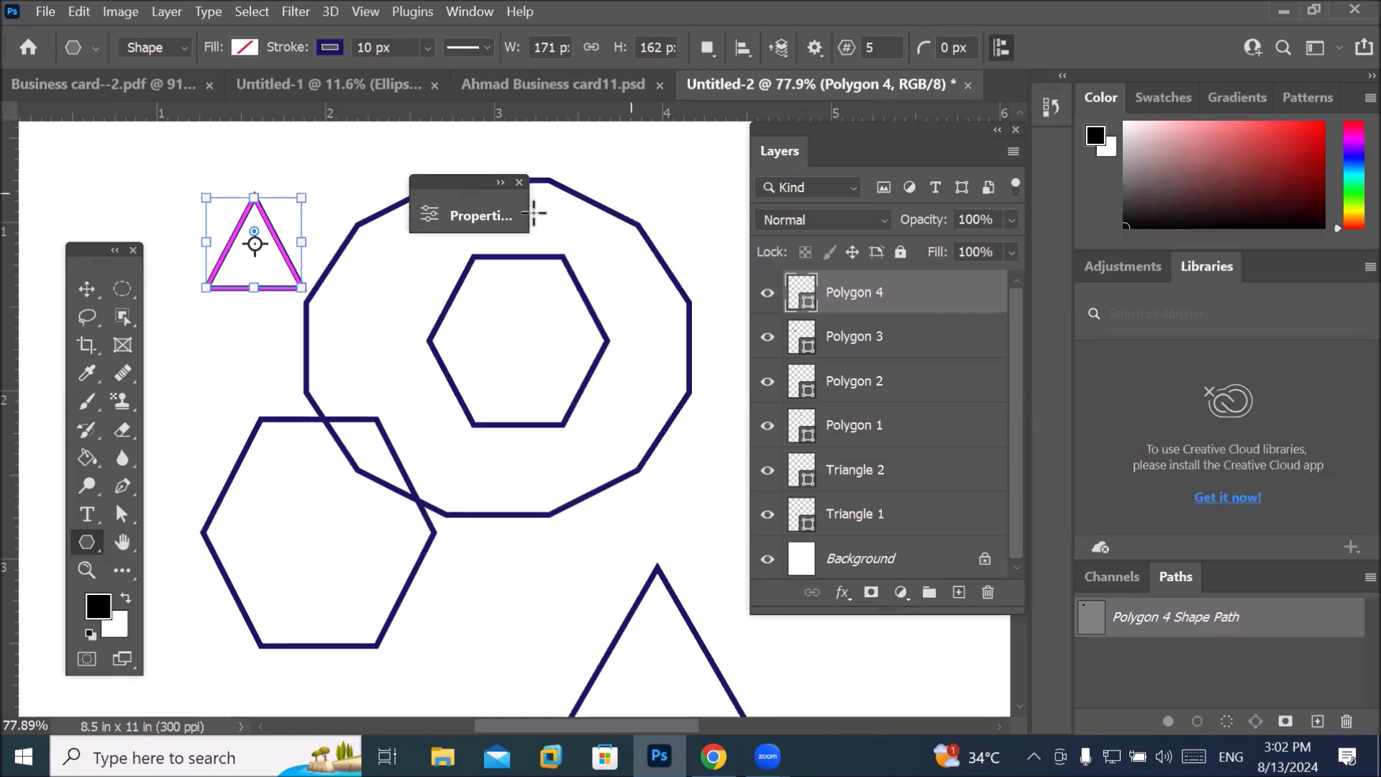
Move the larger triangle slightly down the page, closer to the smaller triangle.
scroll(547, 401, down, 5)
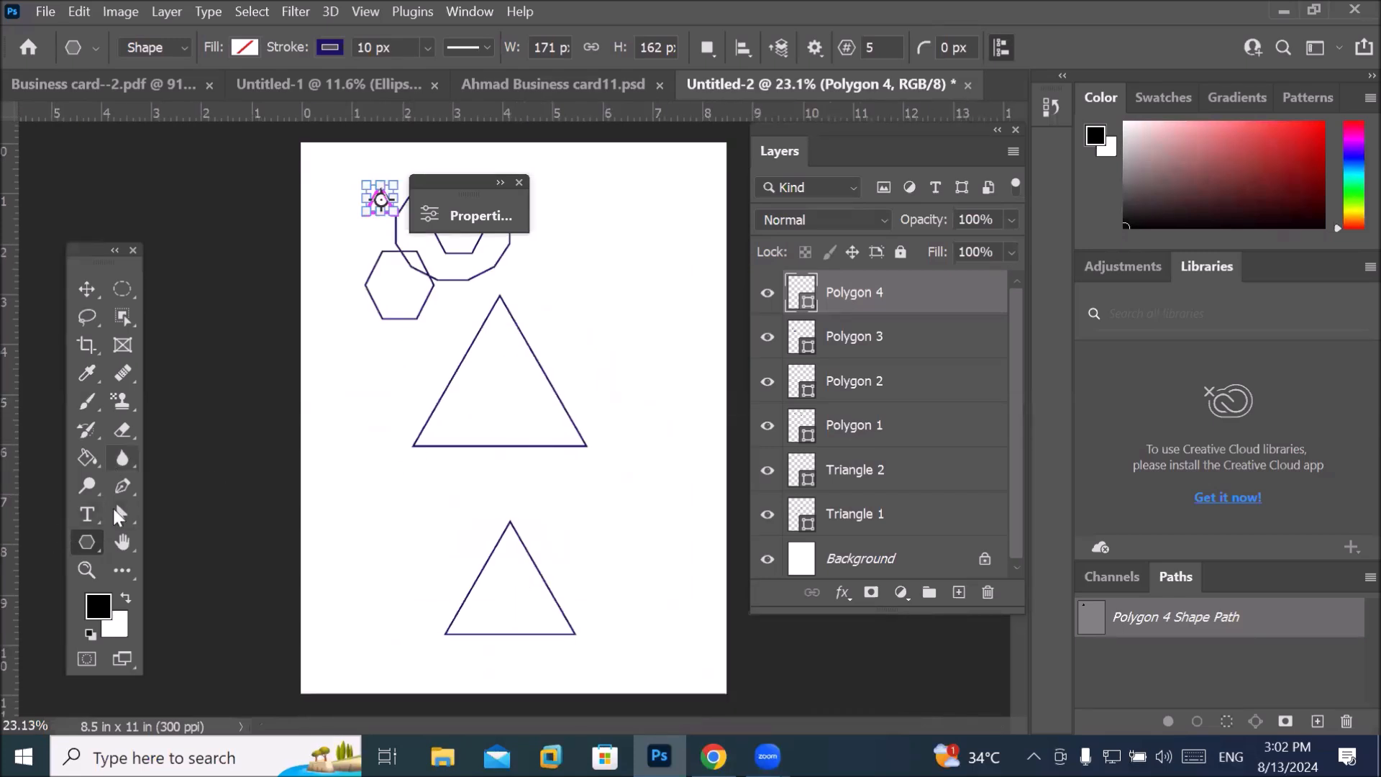
right_click(91, 545)
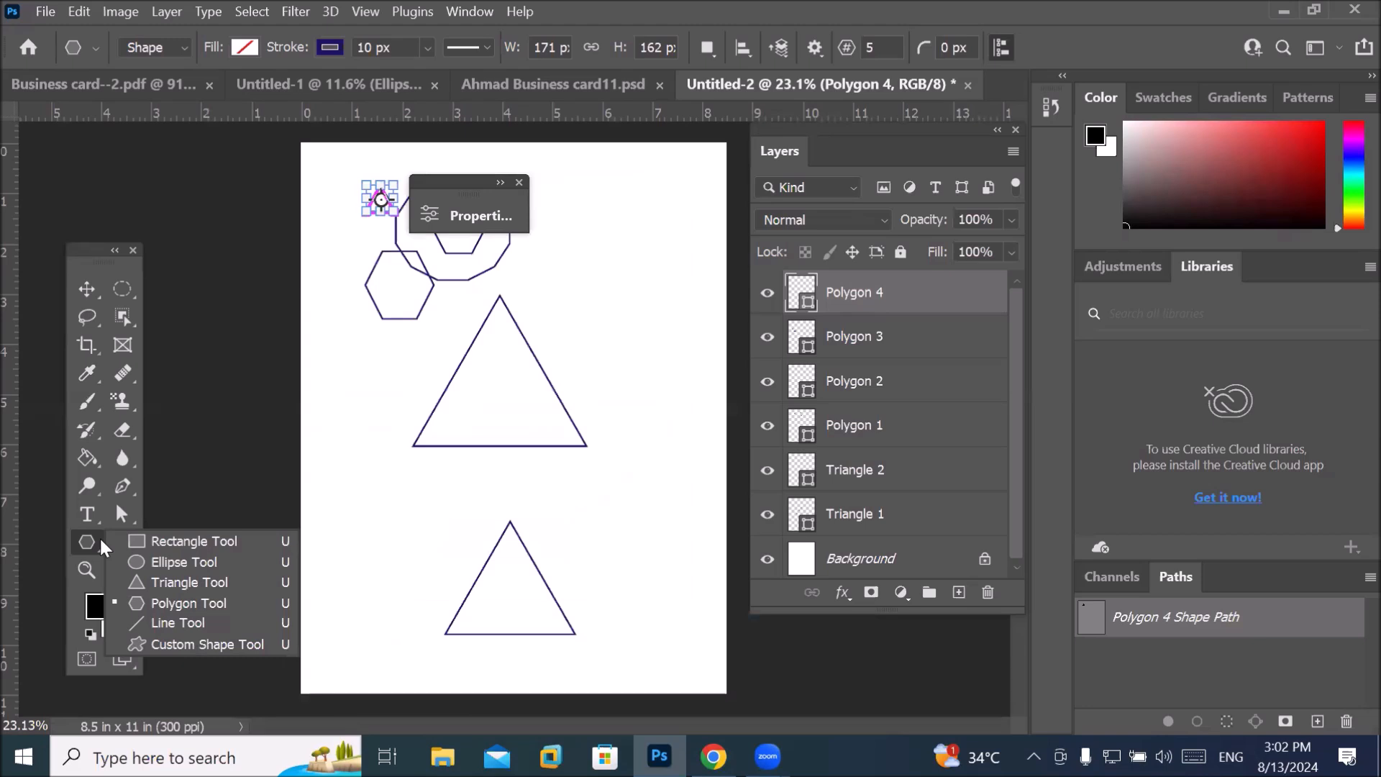
click(188, 603)
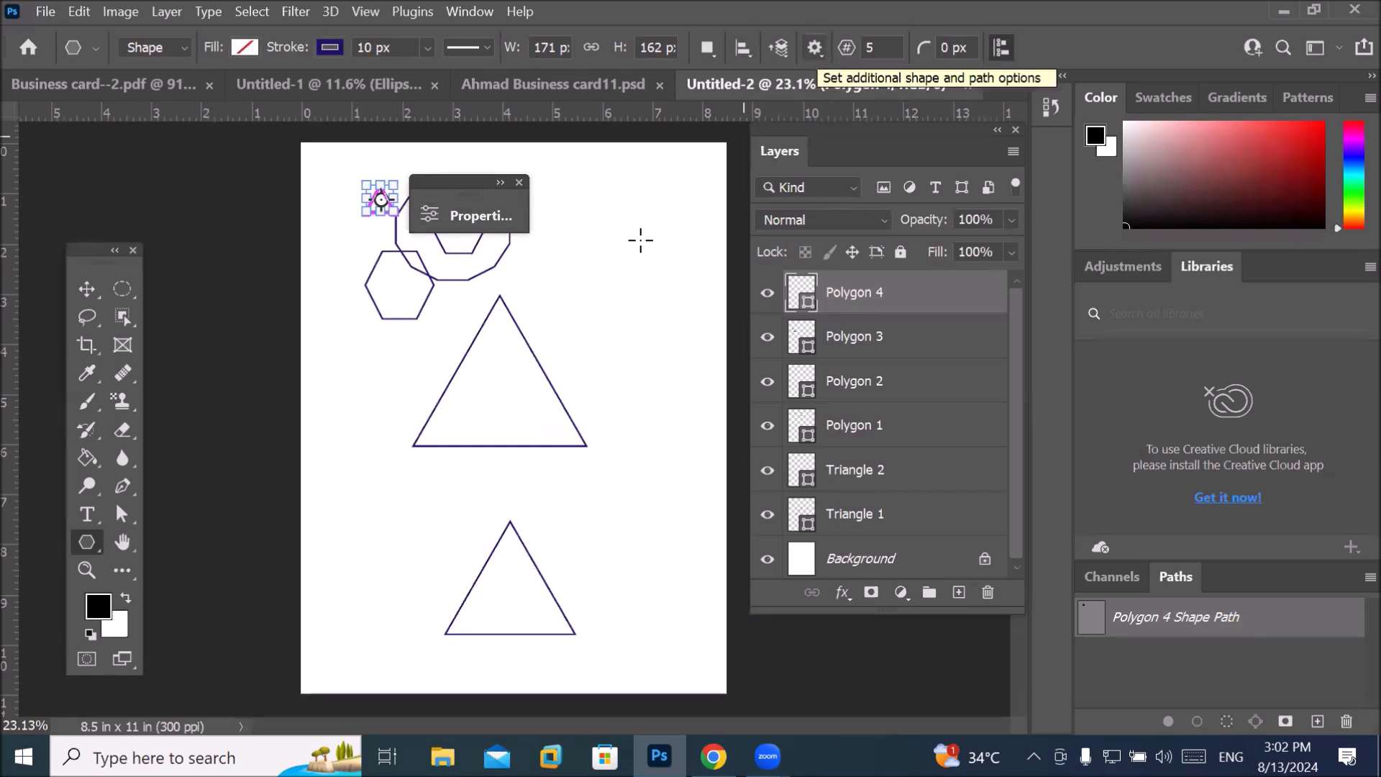
click(86, 288)
drag(460, 385, 468, 413)
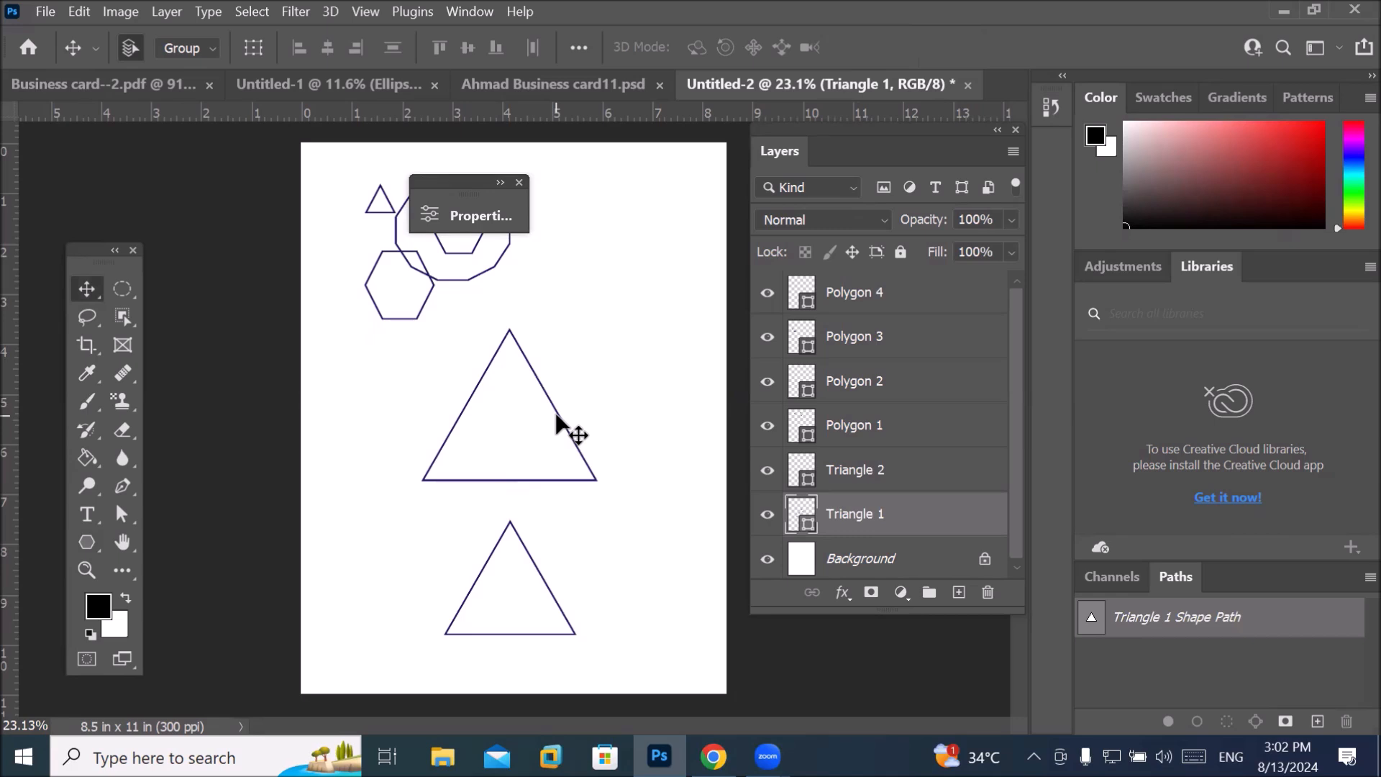
Examine the larger triangle's transform, appearance and pathfinder settings in its shape properties.
click(469, 214)
drag(455, 183, 263, 179)
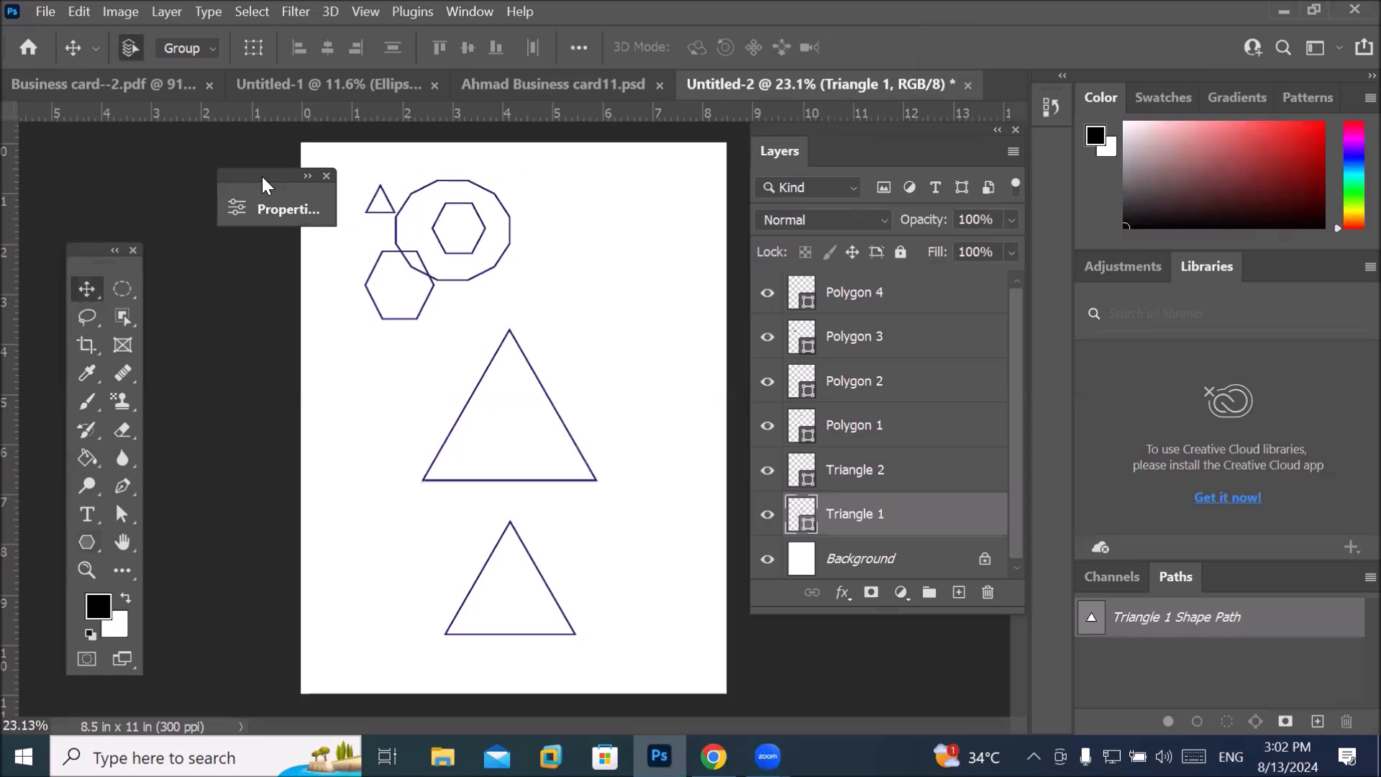
click(268, 209)
drag(494, 176, 256, 173)
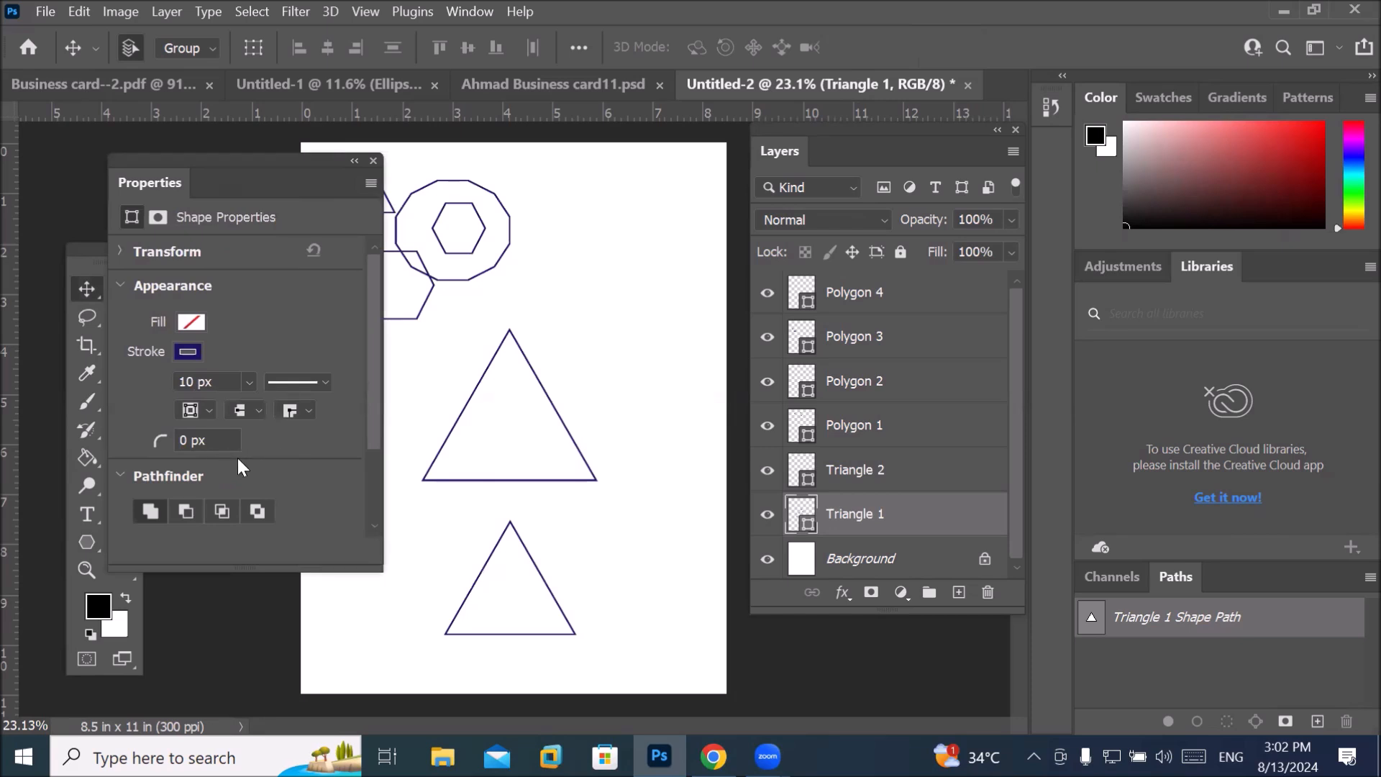
mouse_move(376, 385)
mouse_down()
mouse_move(362, 438)
mouse_move(390, 370)
mouse_up()
click(121, 253)
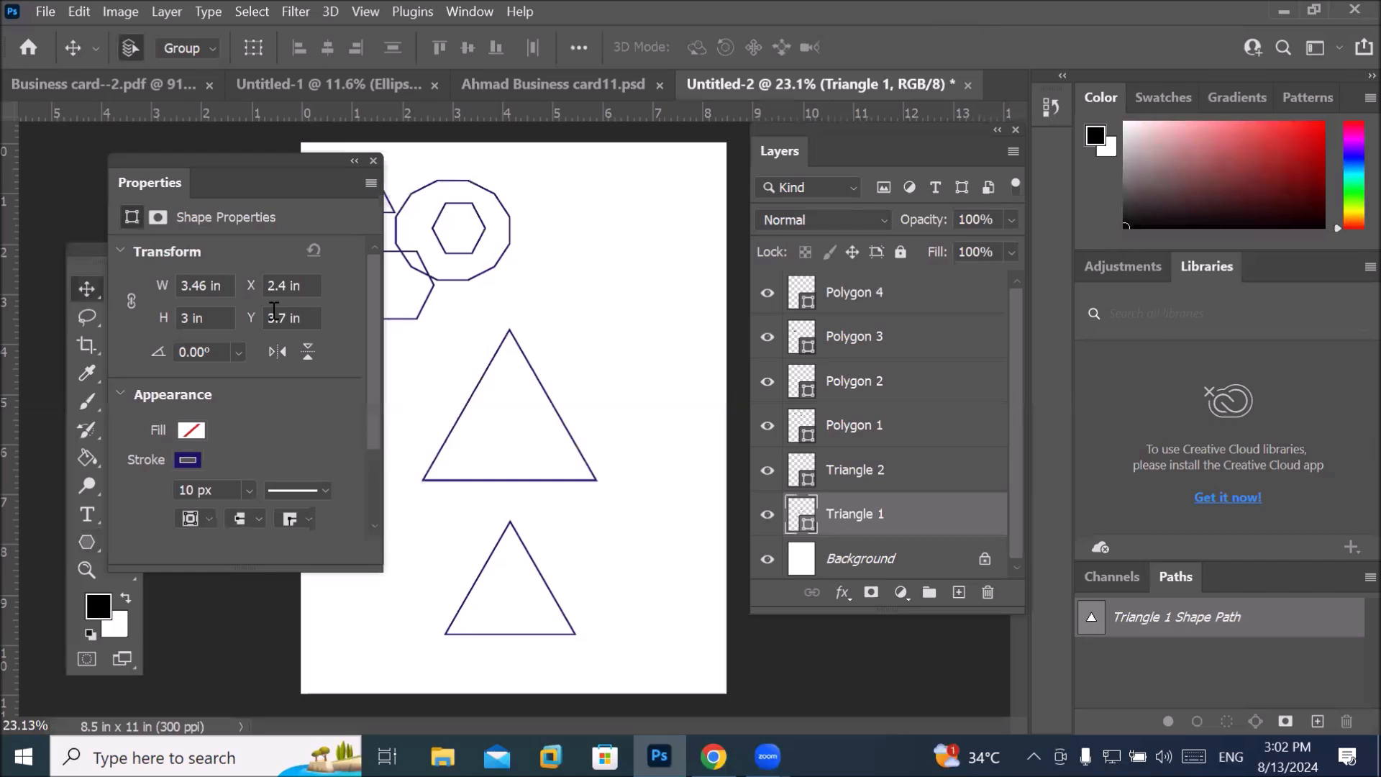
scroll(123, 392, down, 1)
drag(377, 446, 390, 518)
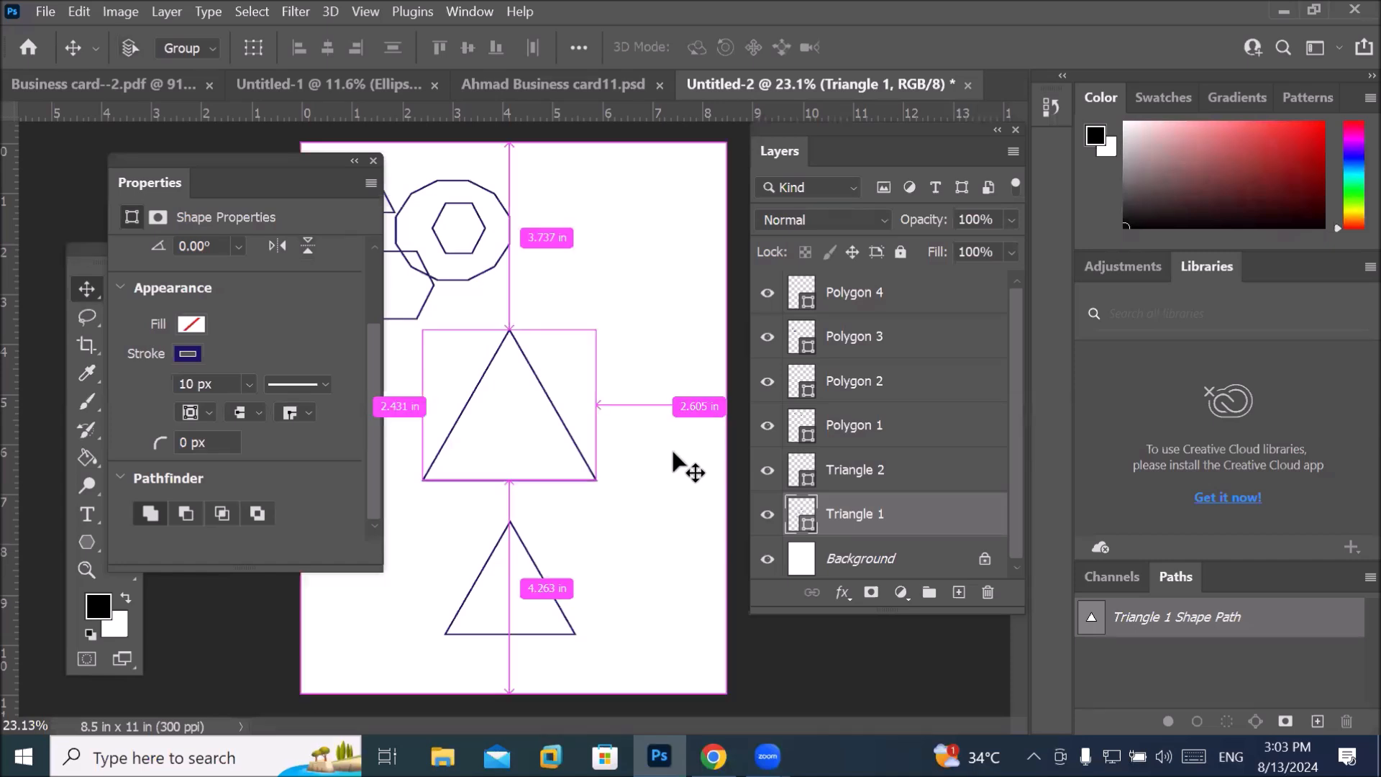
key(ctrl+t)
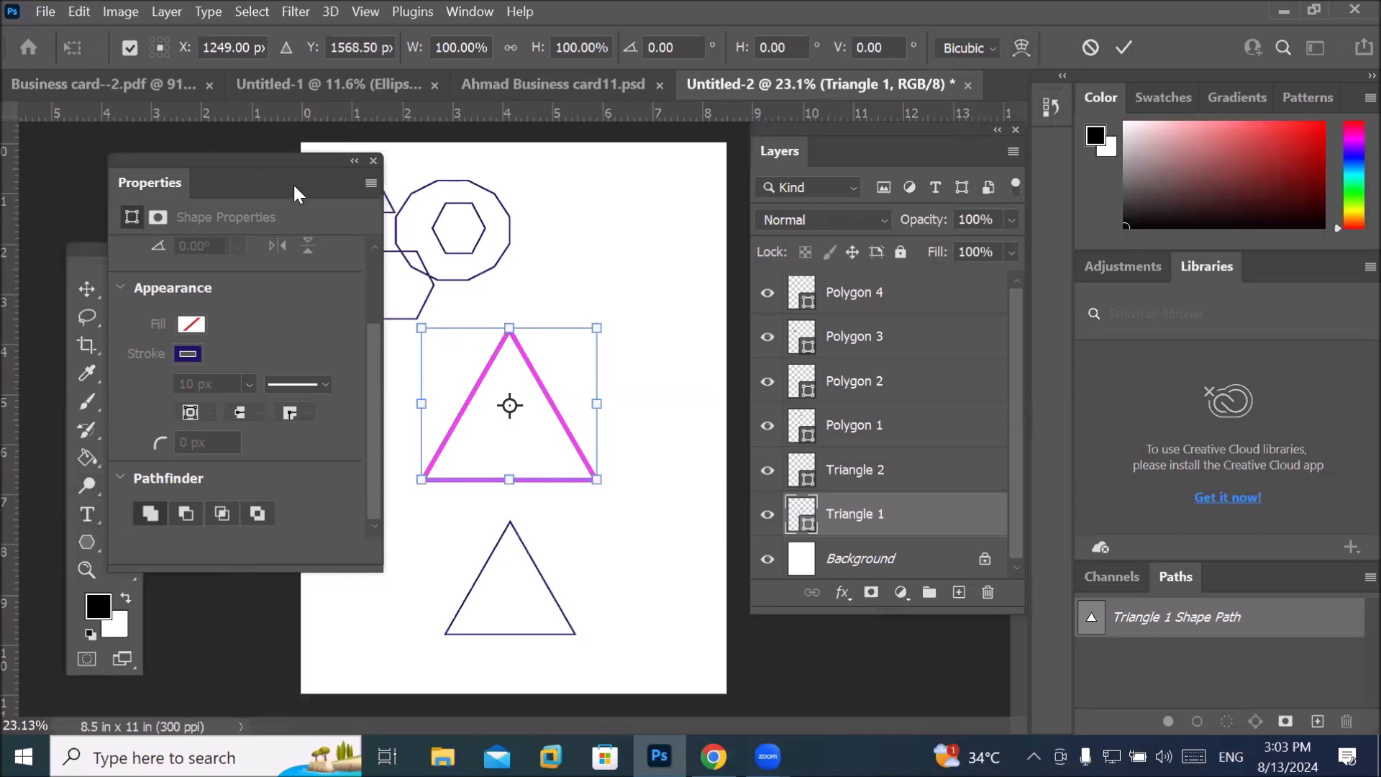
click(355, 161)
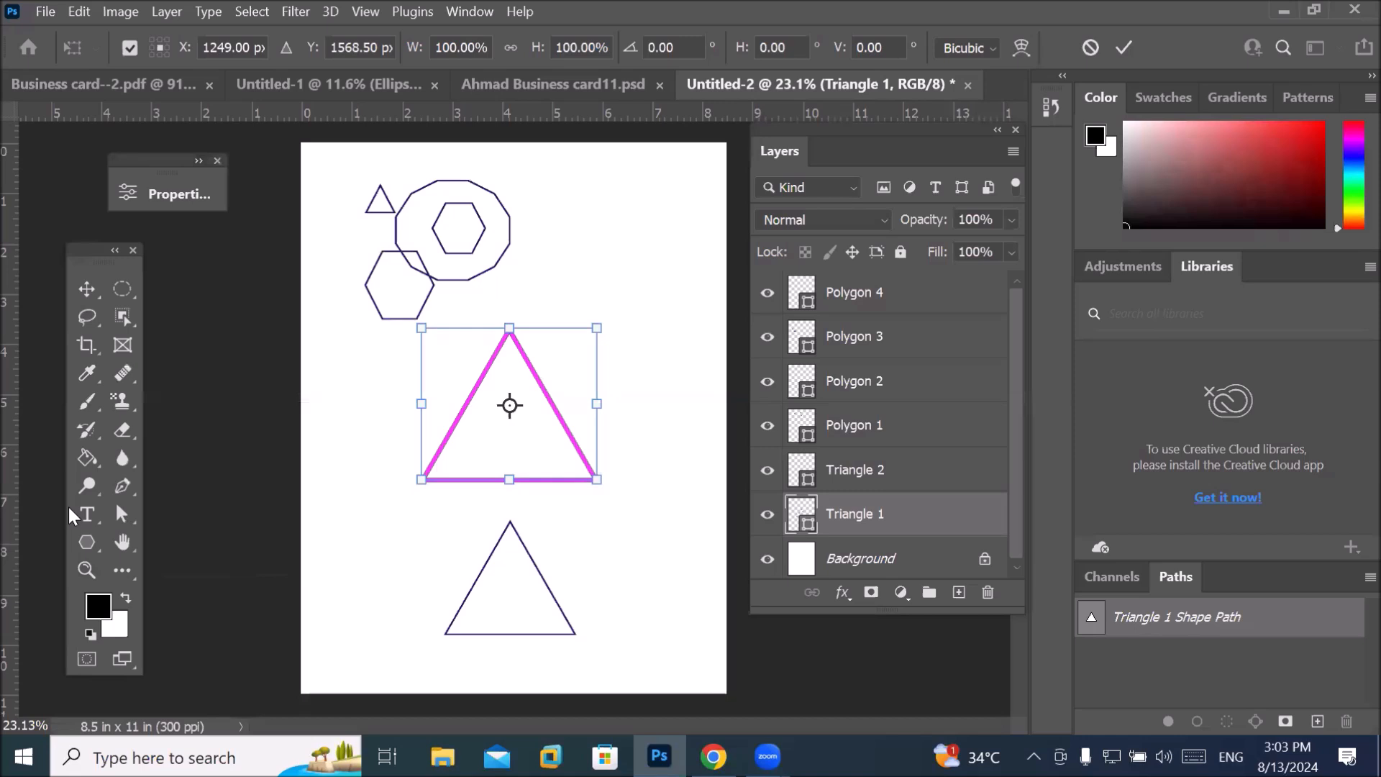
Set the Polygon tool's star ratio to 50% in its path options.
click(90, 541)
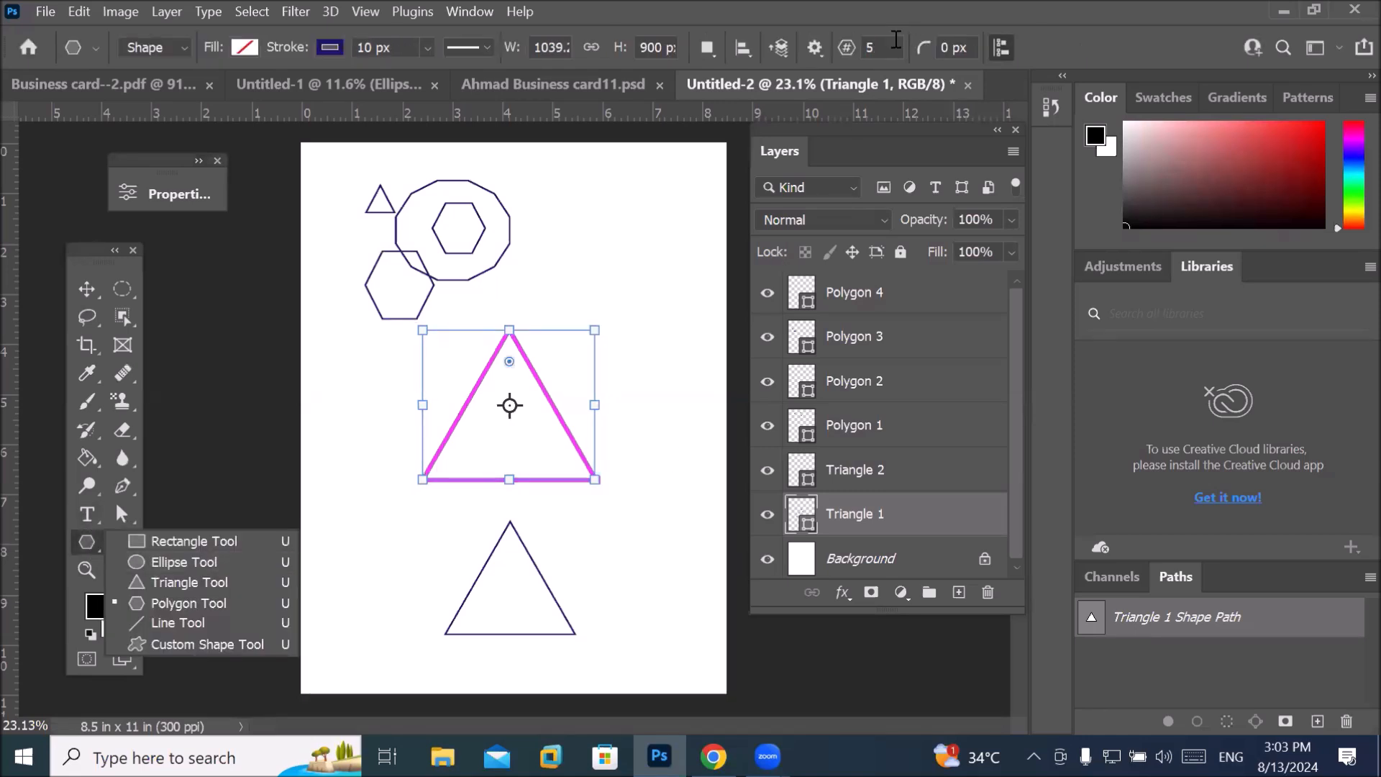
click(813, 48)
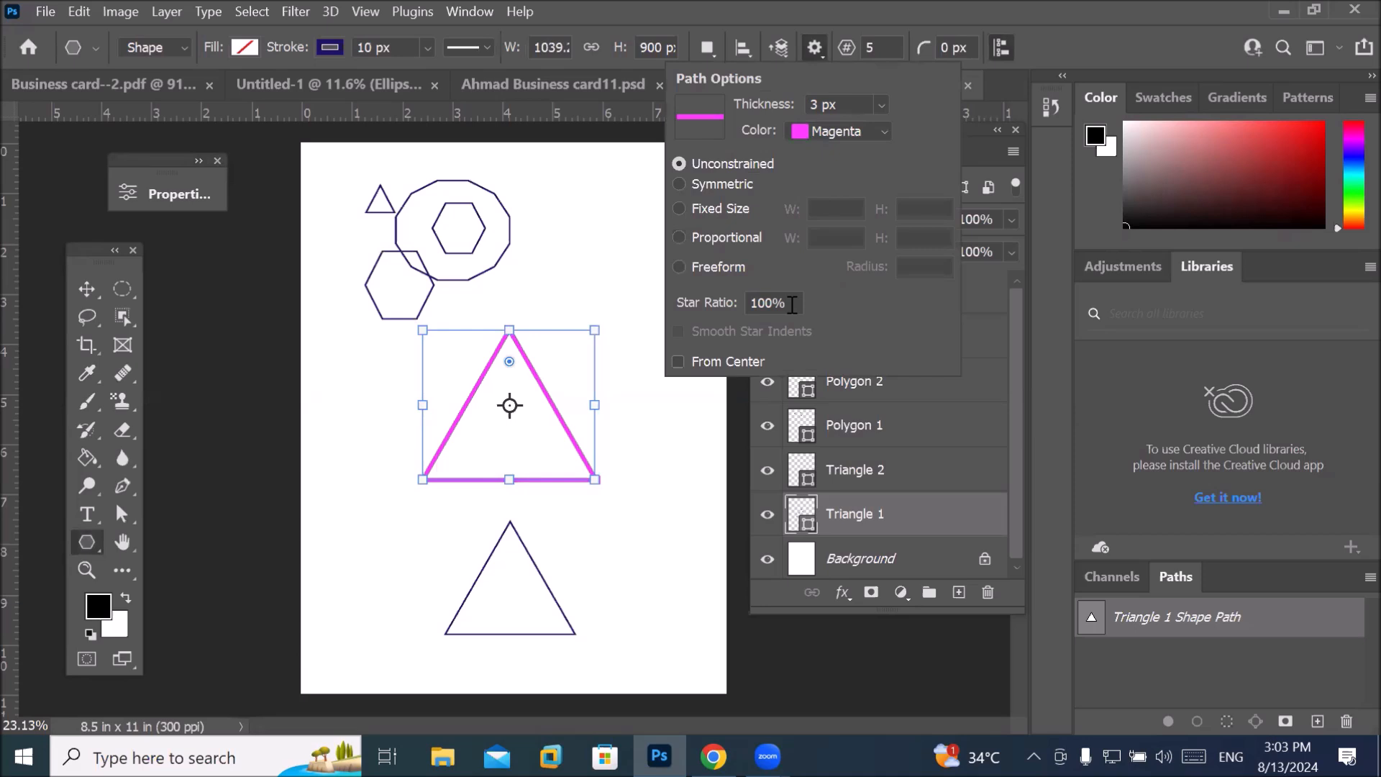
click(737, 302)
text(50)
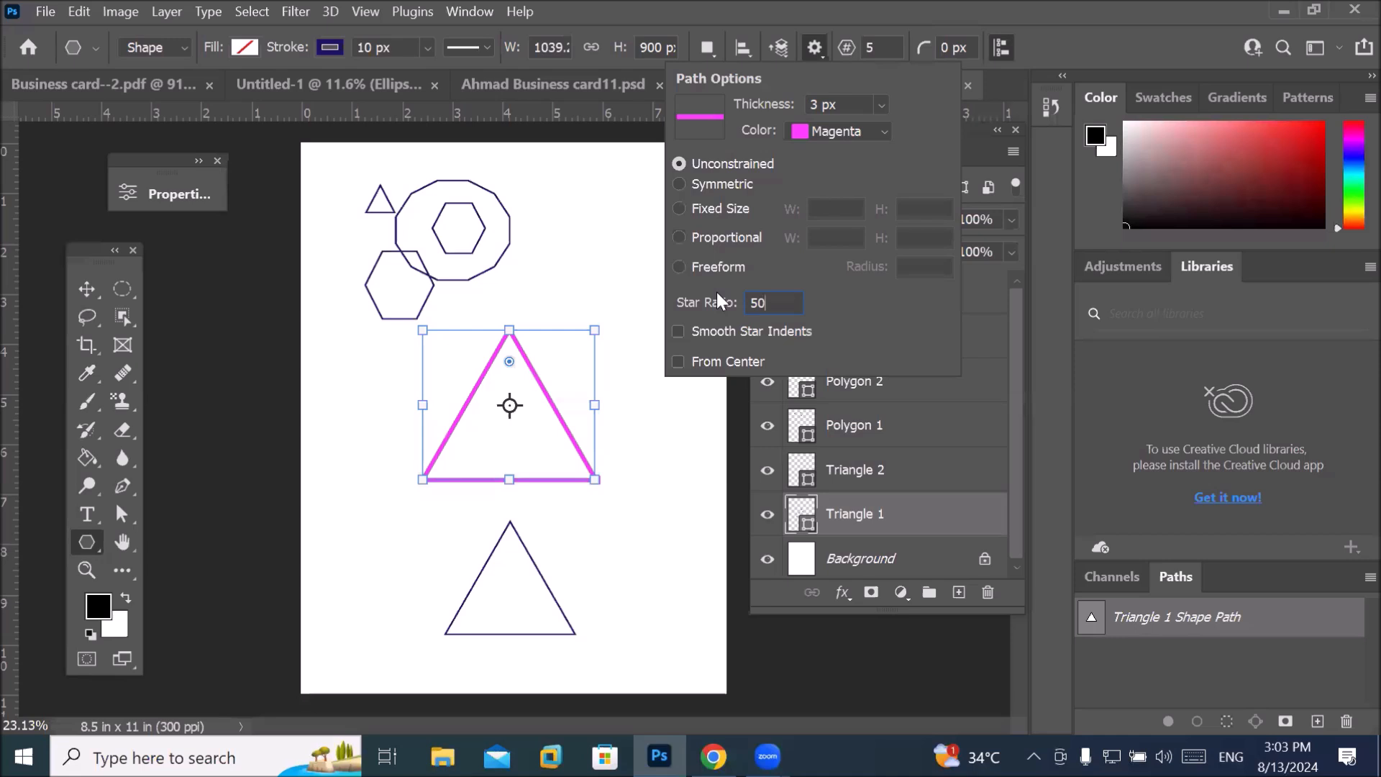
key(Return)
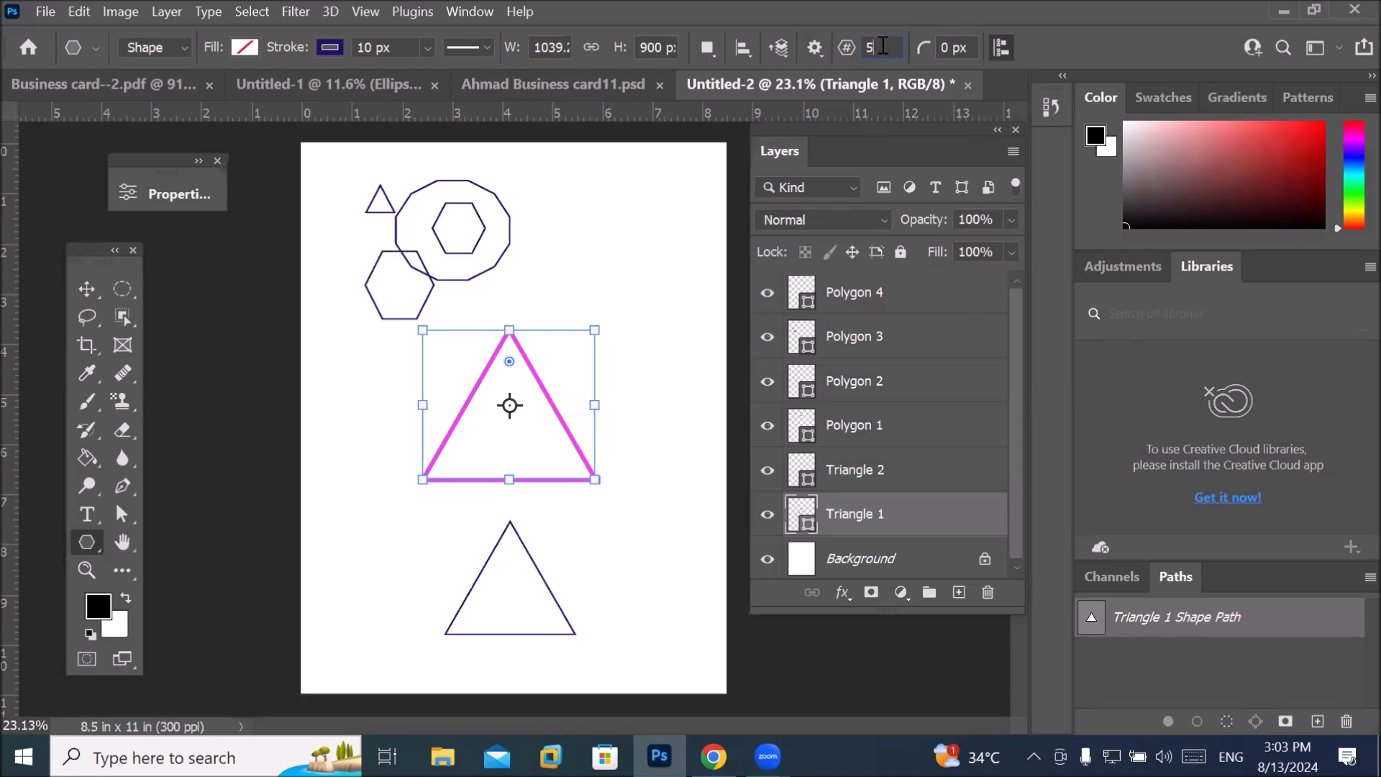
Draw a five-pointed star about 662 × 643 px in the empty upper-right area of the page.
click(858, 41)
click(816, 49)
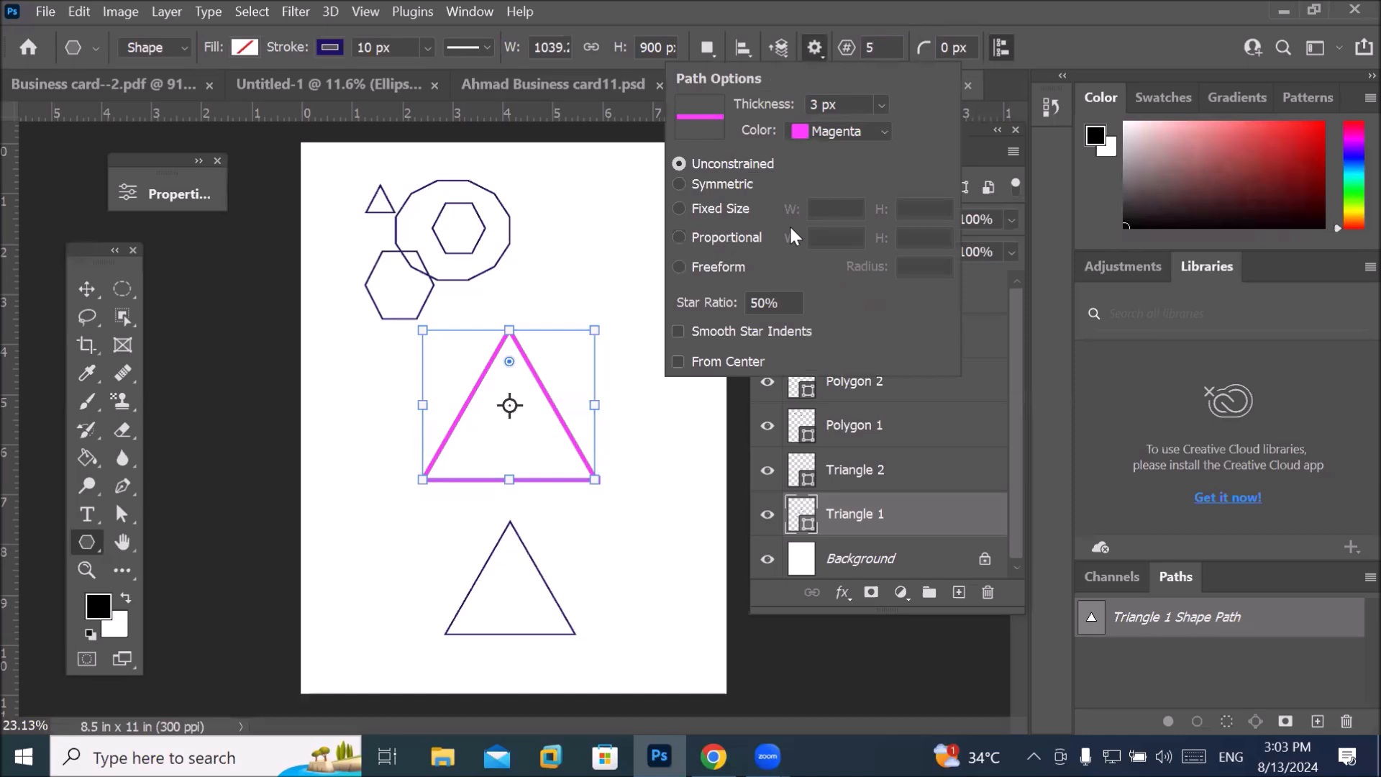
drag(783, 304, 747, 292)
drag(559, 191, 665, 295)
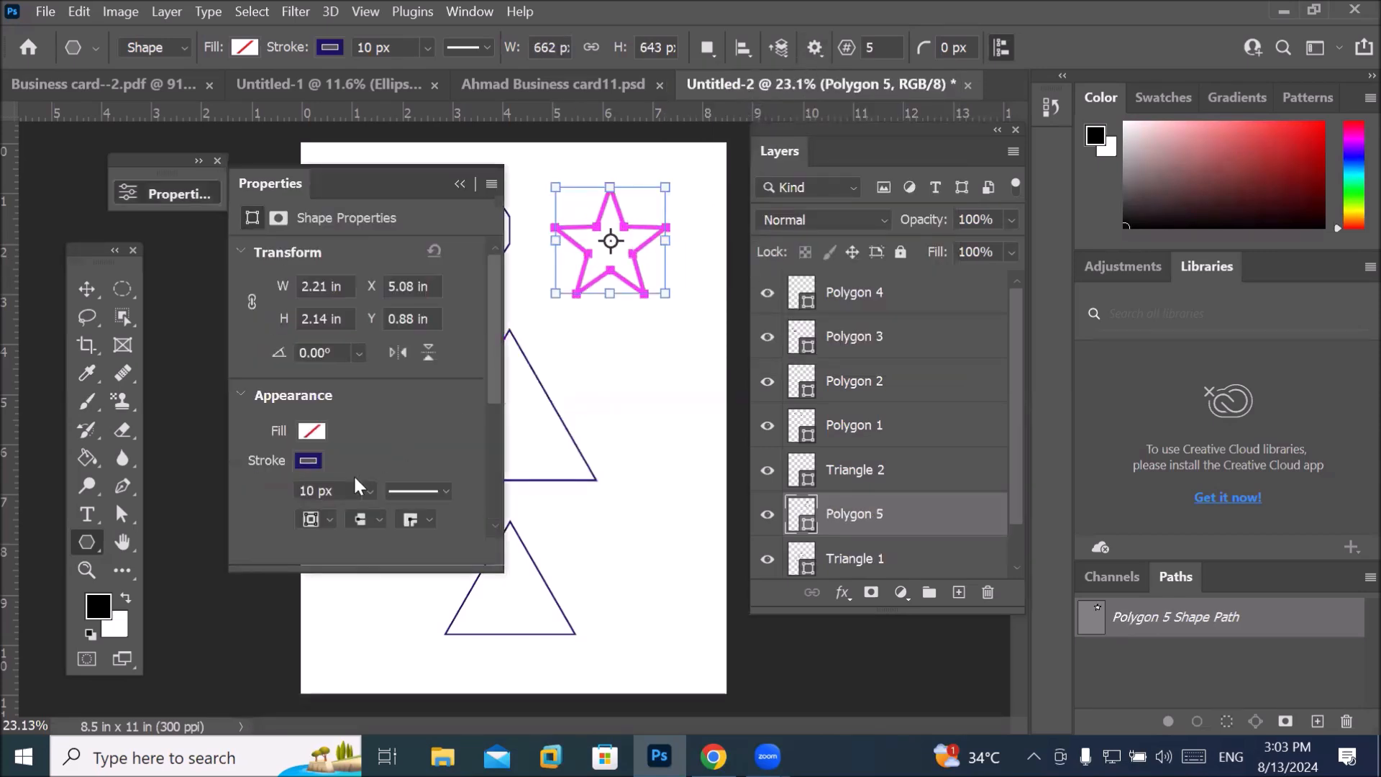
Change the star's number of points to 3 in its shape properties.
drag(495, 351, 486, 471)
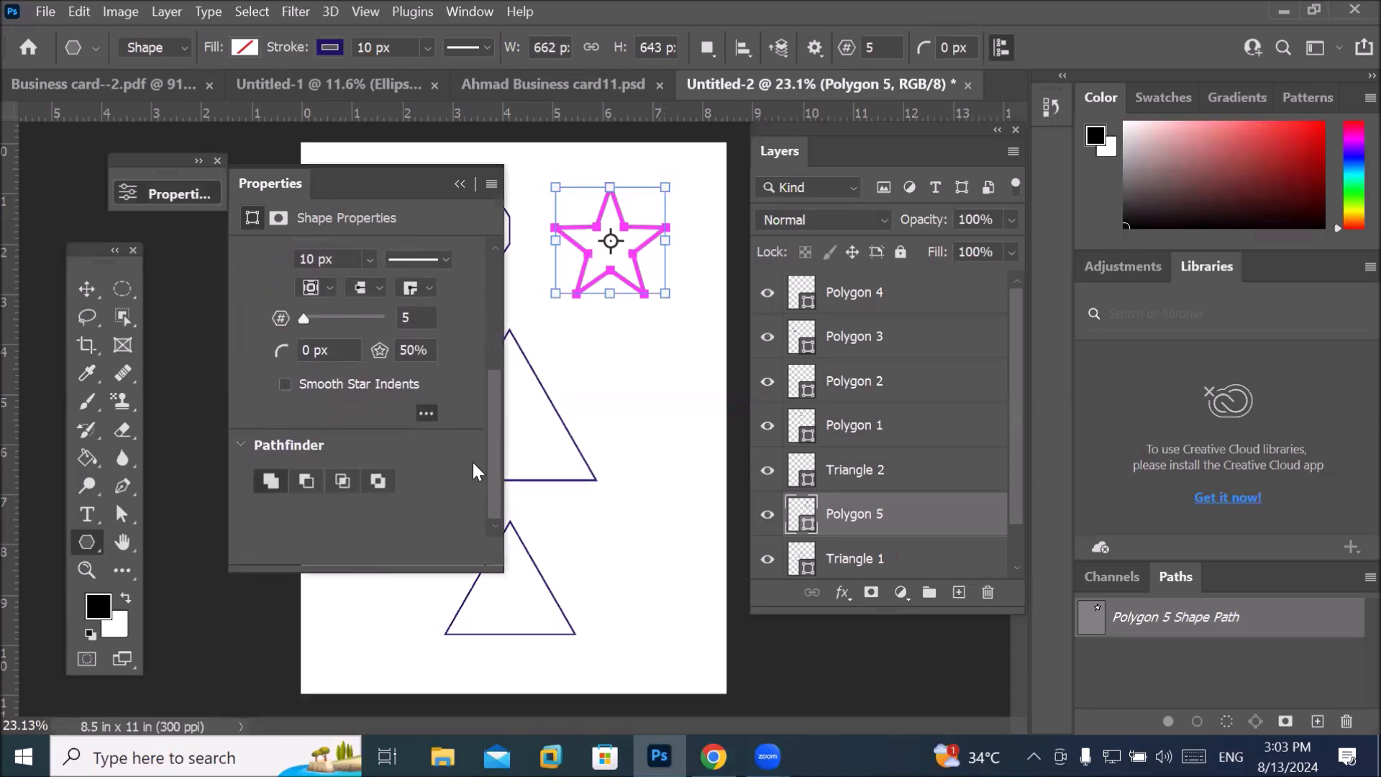
click(423, 351)
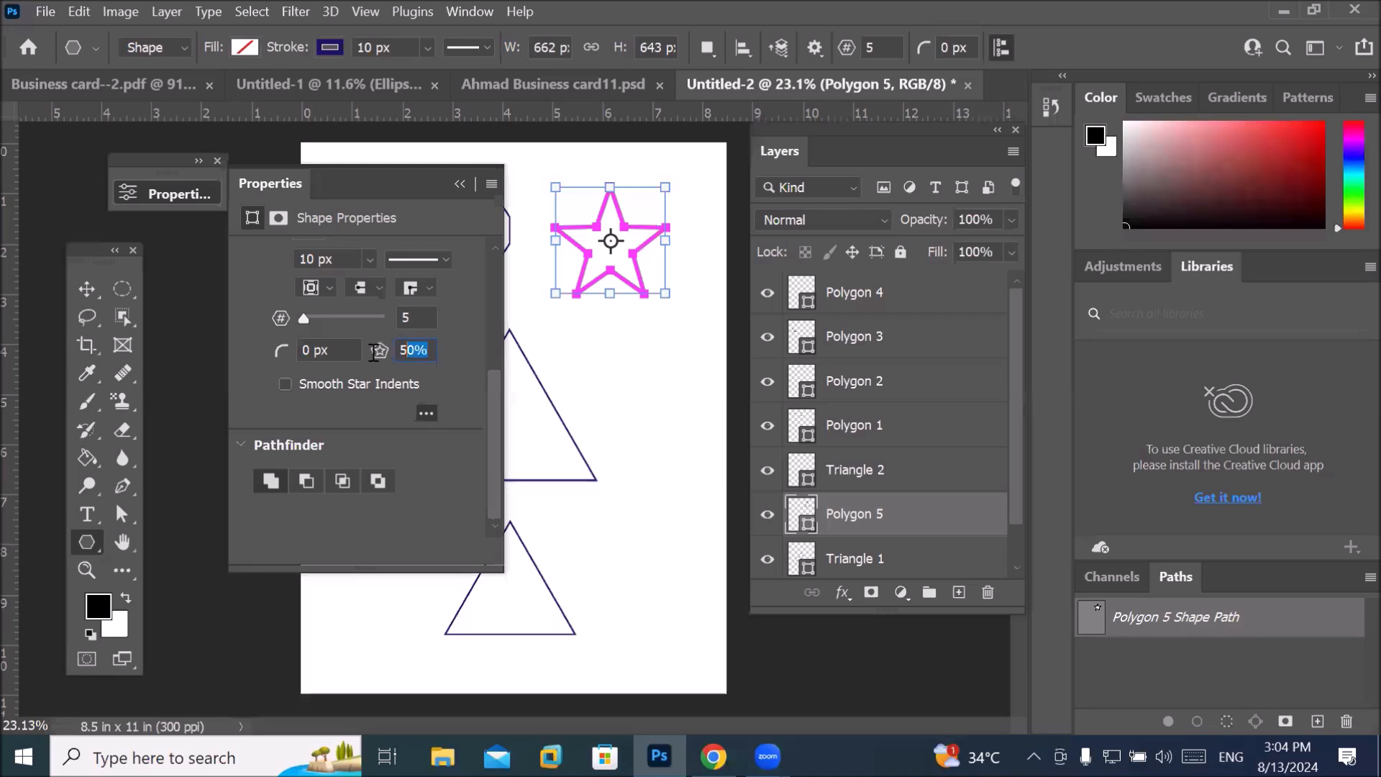
click(436, 317)
text(3)
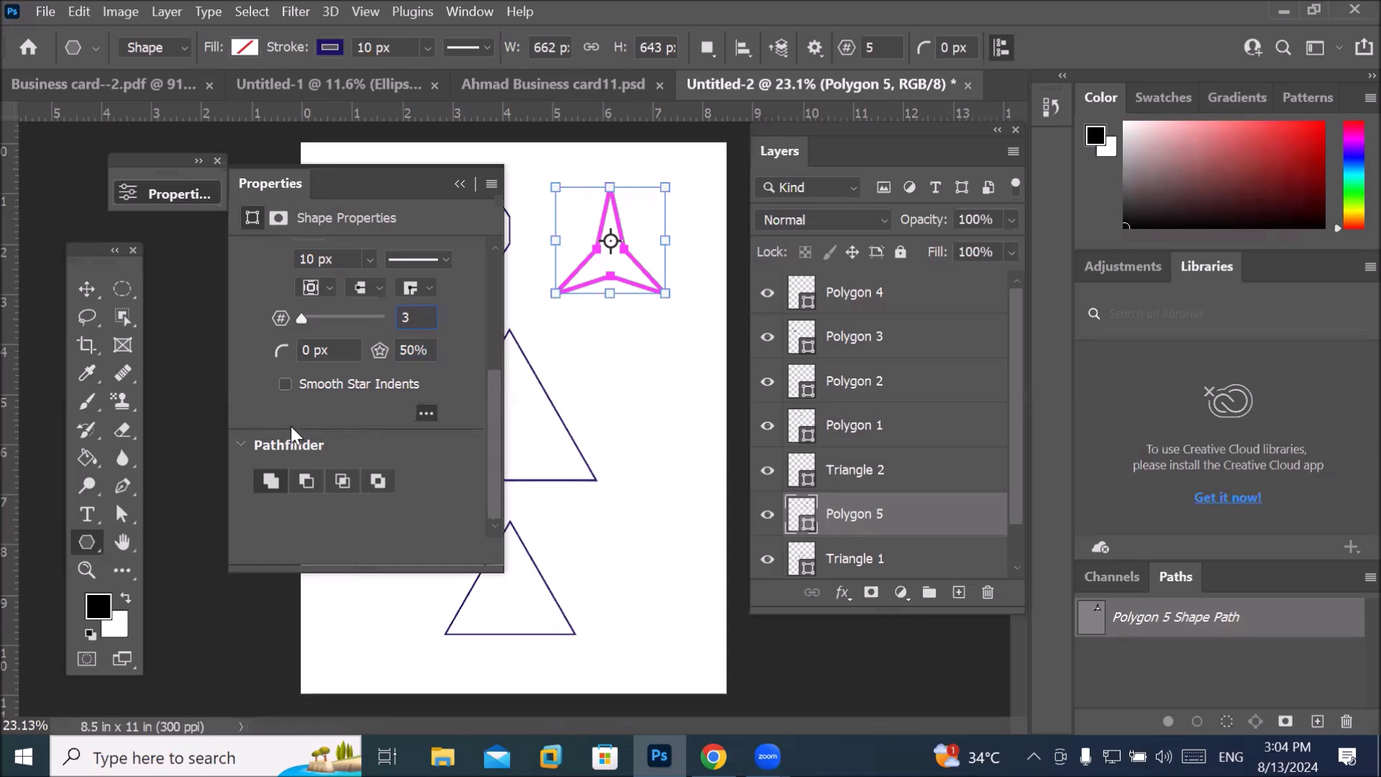
Increase the star's number of points to 13 in its shape properties and collapse the properties.
drag(301, 318, 308, 322)
mouse_move(309, 322)
mouse_down()
mouse_move(321, 321)
mouse_move(310, 320)
mouse_up()
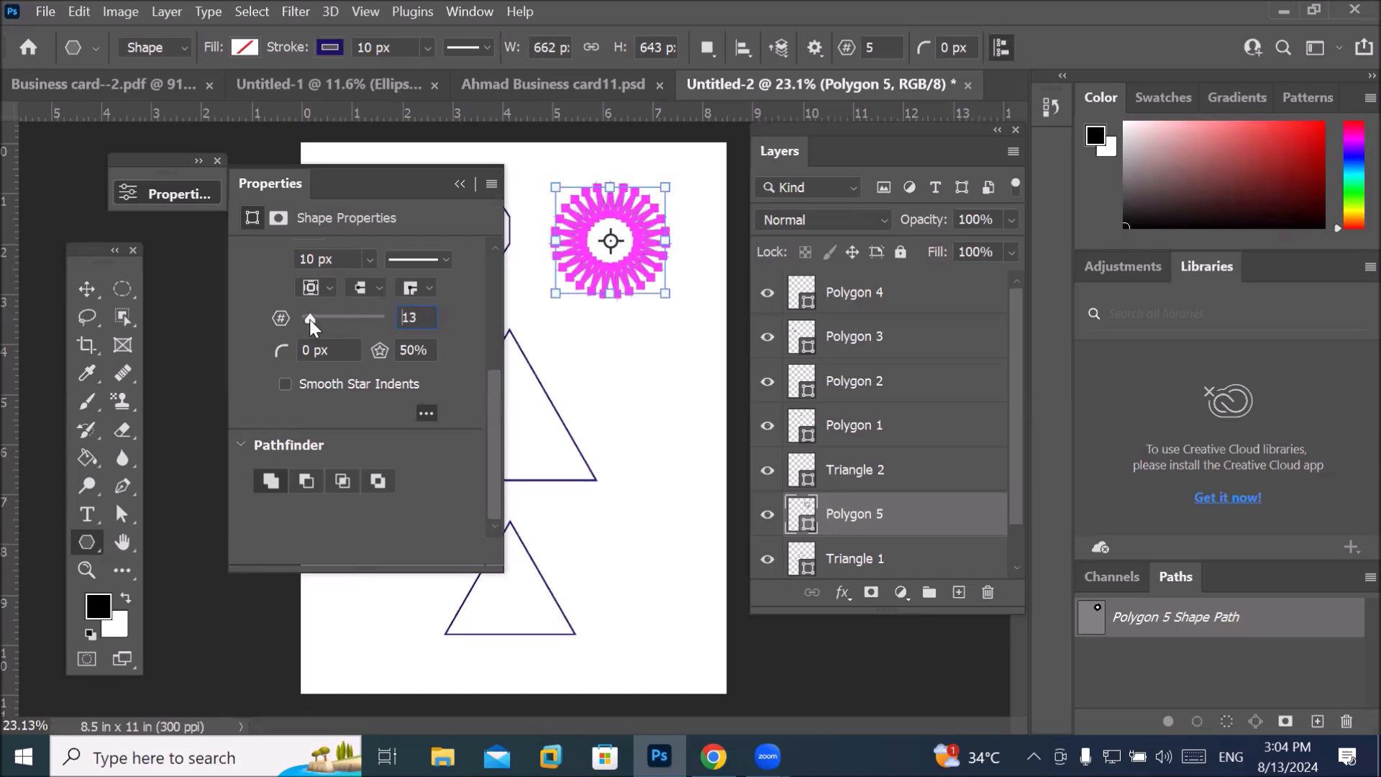
click(460, 184)
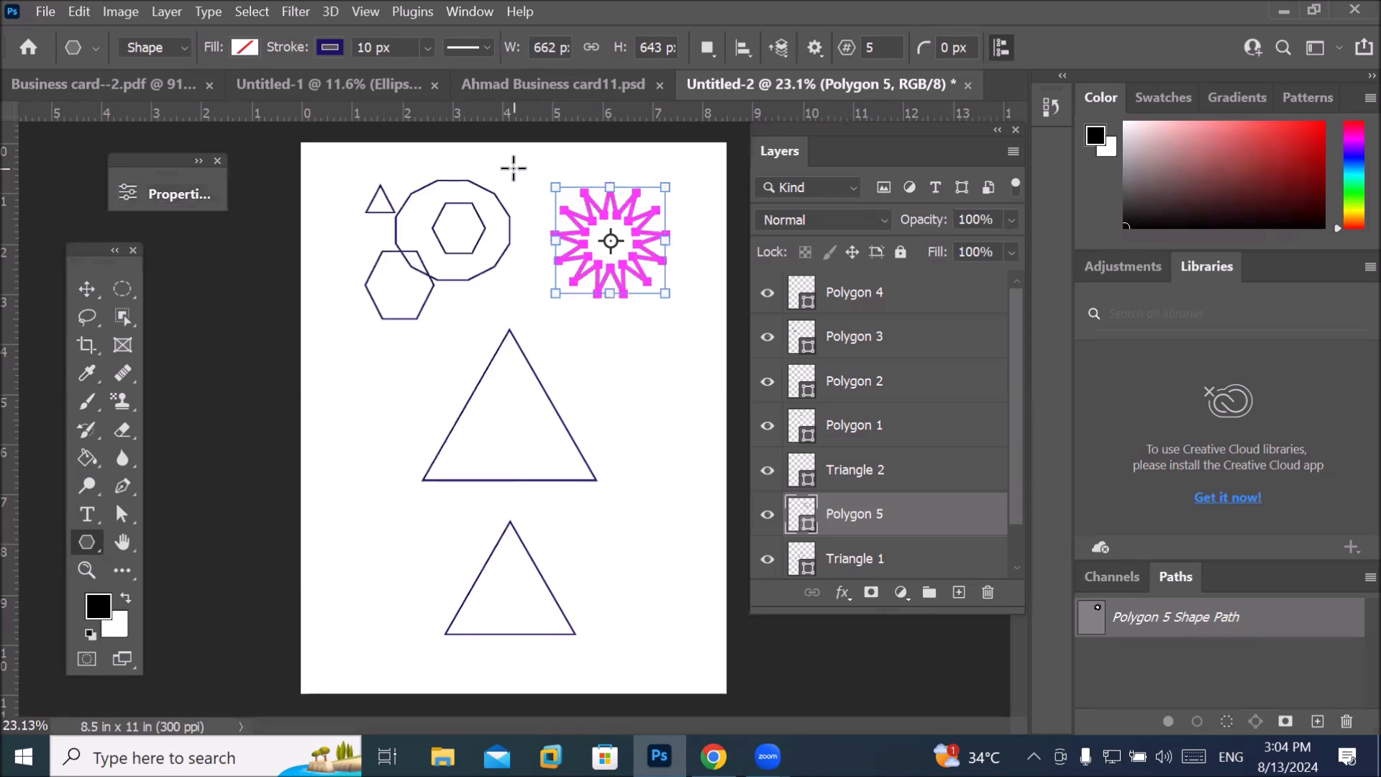
Select the whole page, delete the star's layer and switch to the Move tool.
key(ctrl+a)
key(Delete)
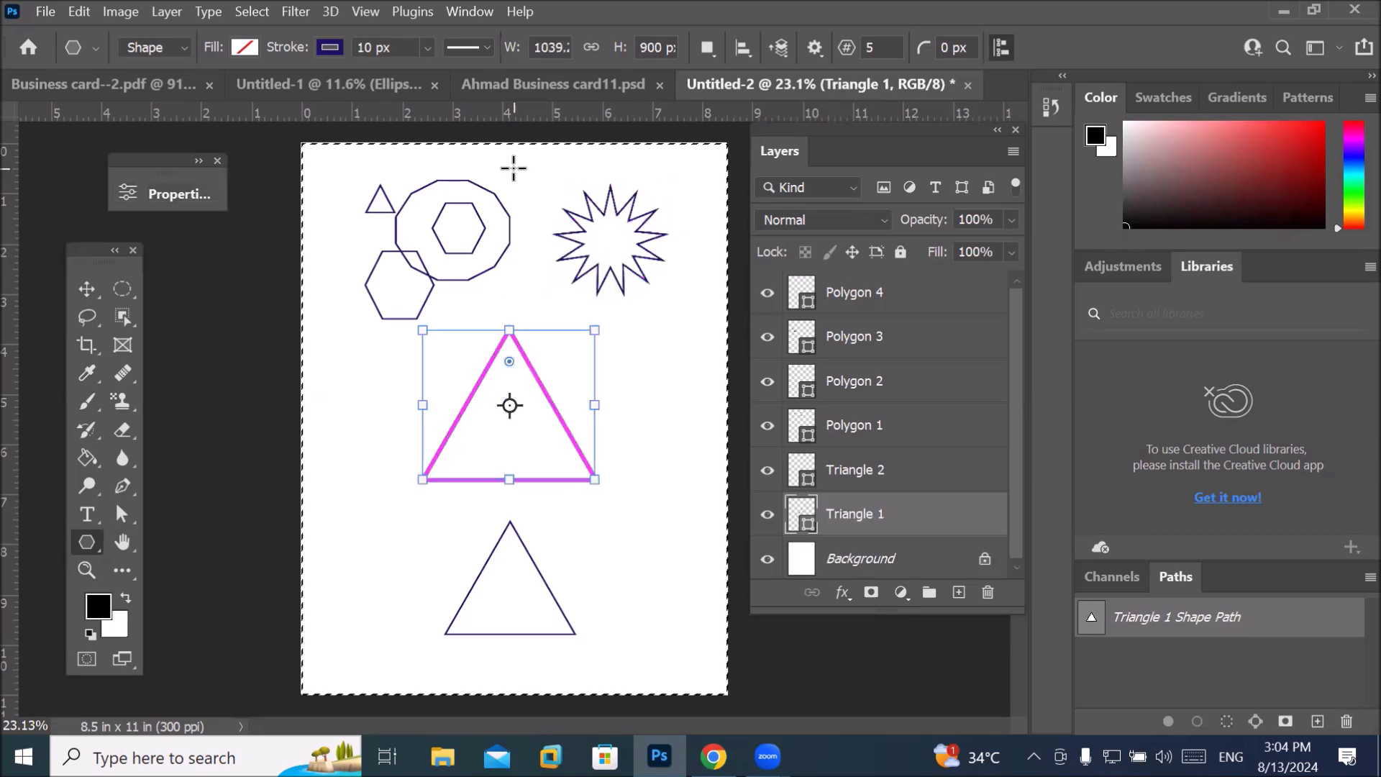
click(88, 290)
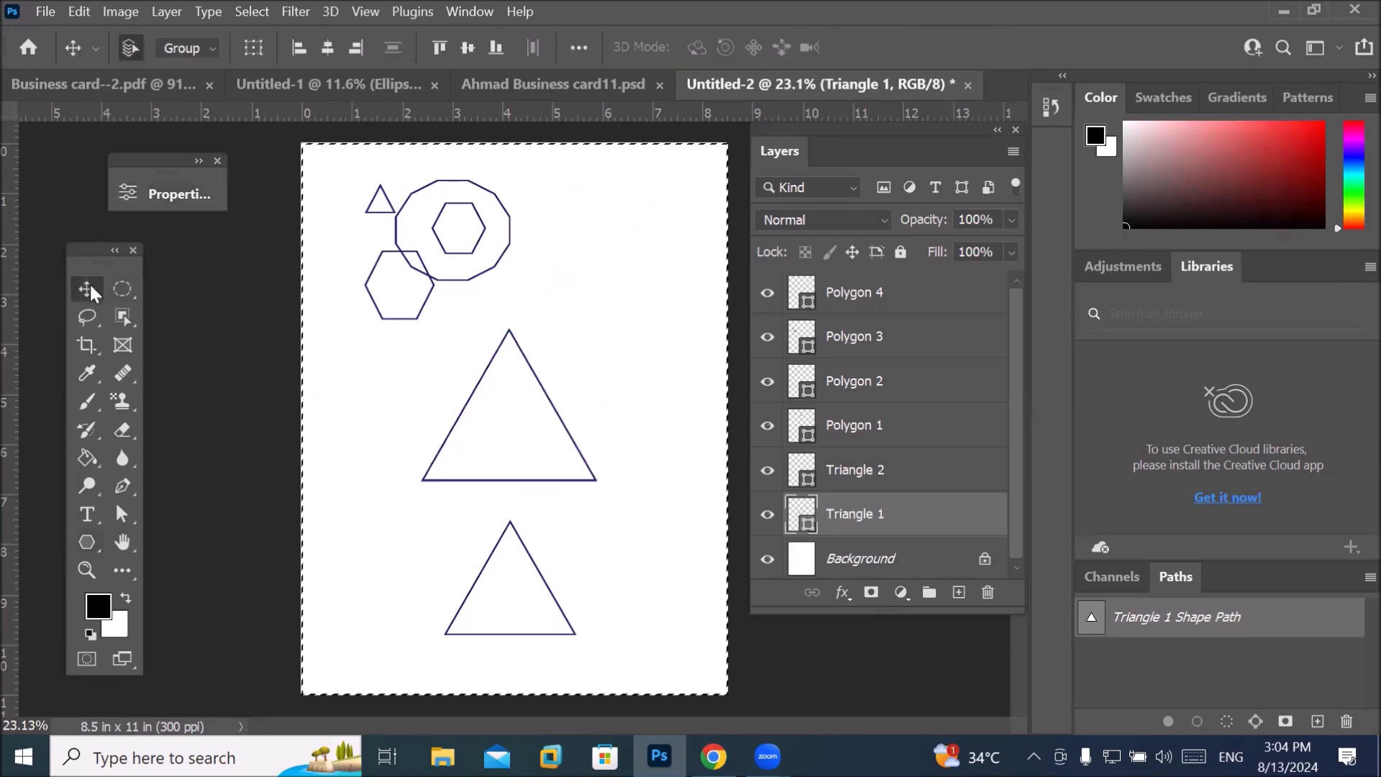
Create a new Letter document, 8.5 x 11 in at 300 ppi, from the recent presets.
click(130, 317)
key(Return)
click(37, 11)
click(75, 32)
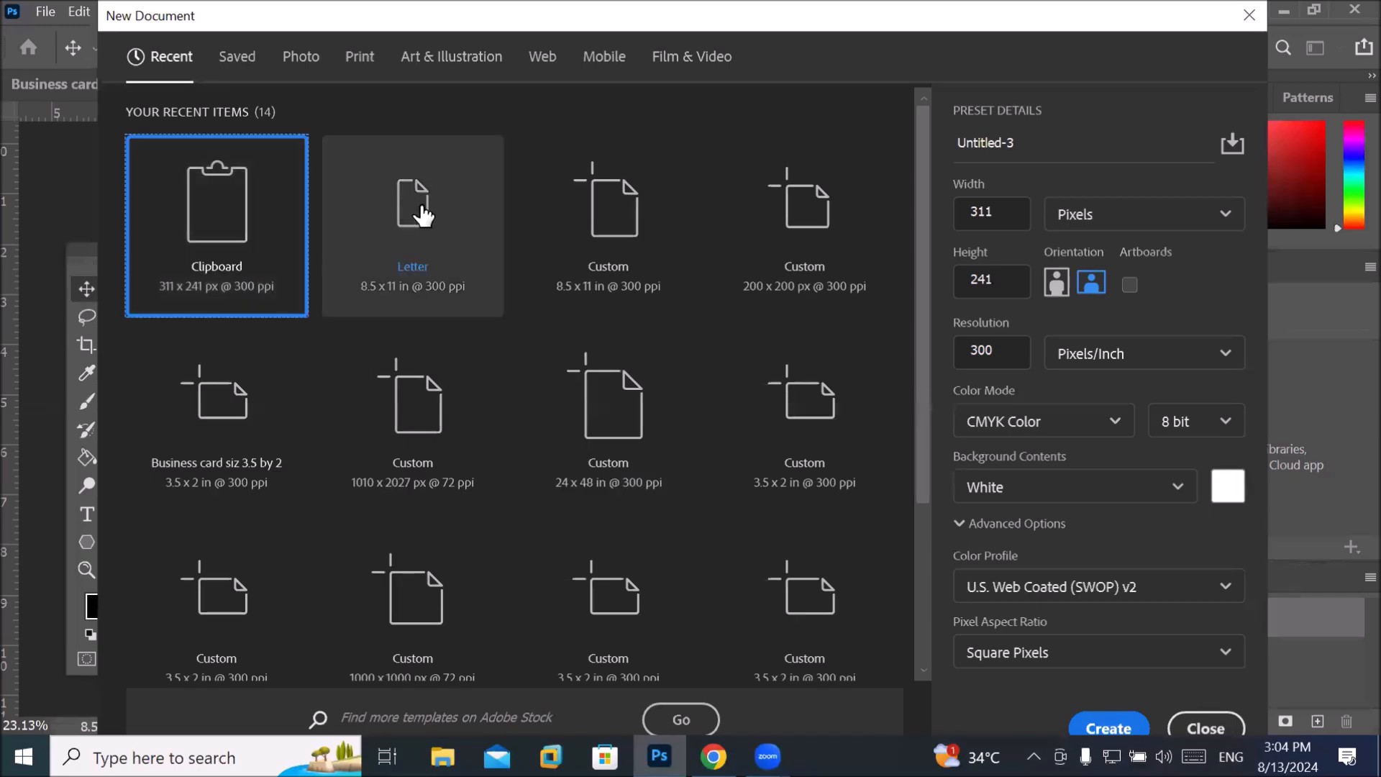
double_click(423, 214)
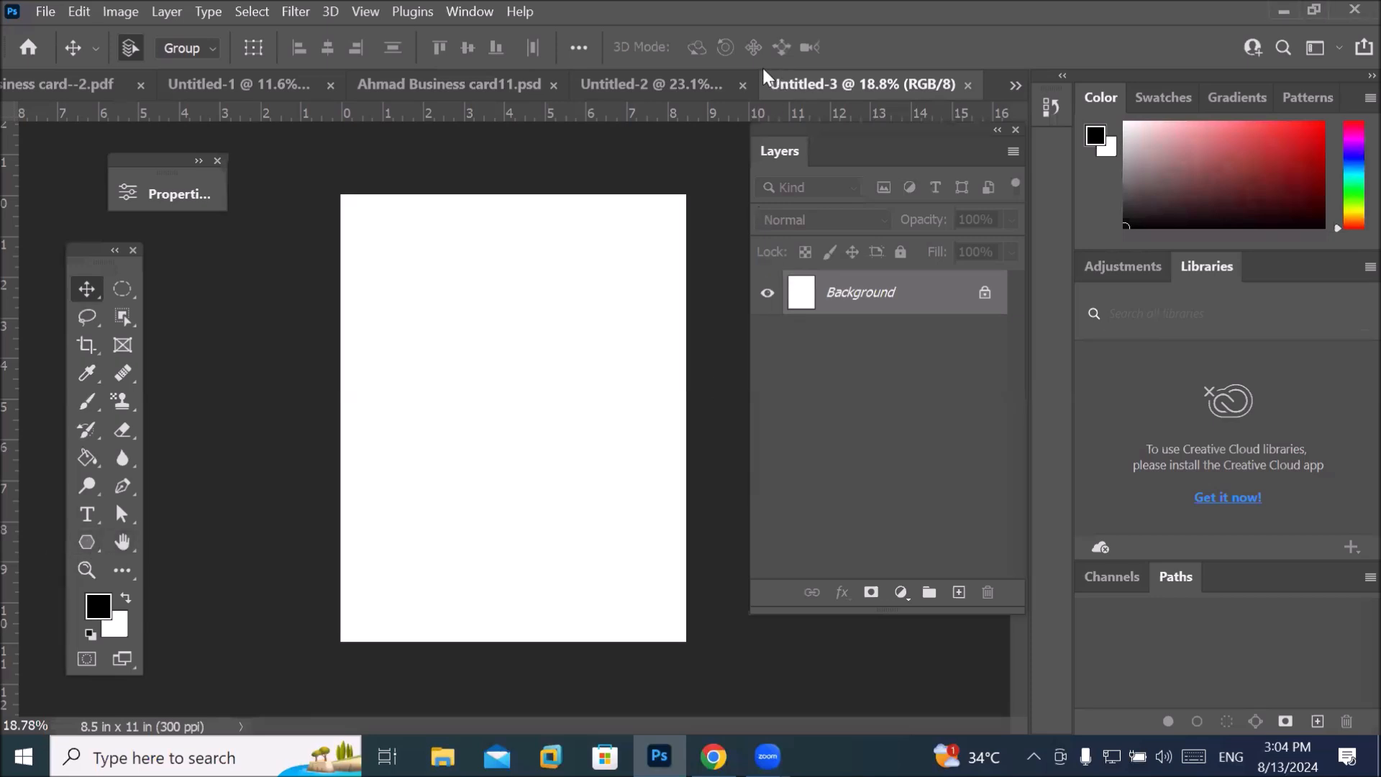
Draw a five-pointed star about 1100 × 951 px in the page's upper middle with the Polygon tool at 50% star ratio.
click(80, 541)
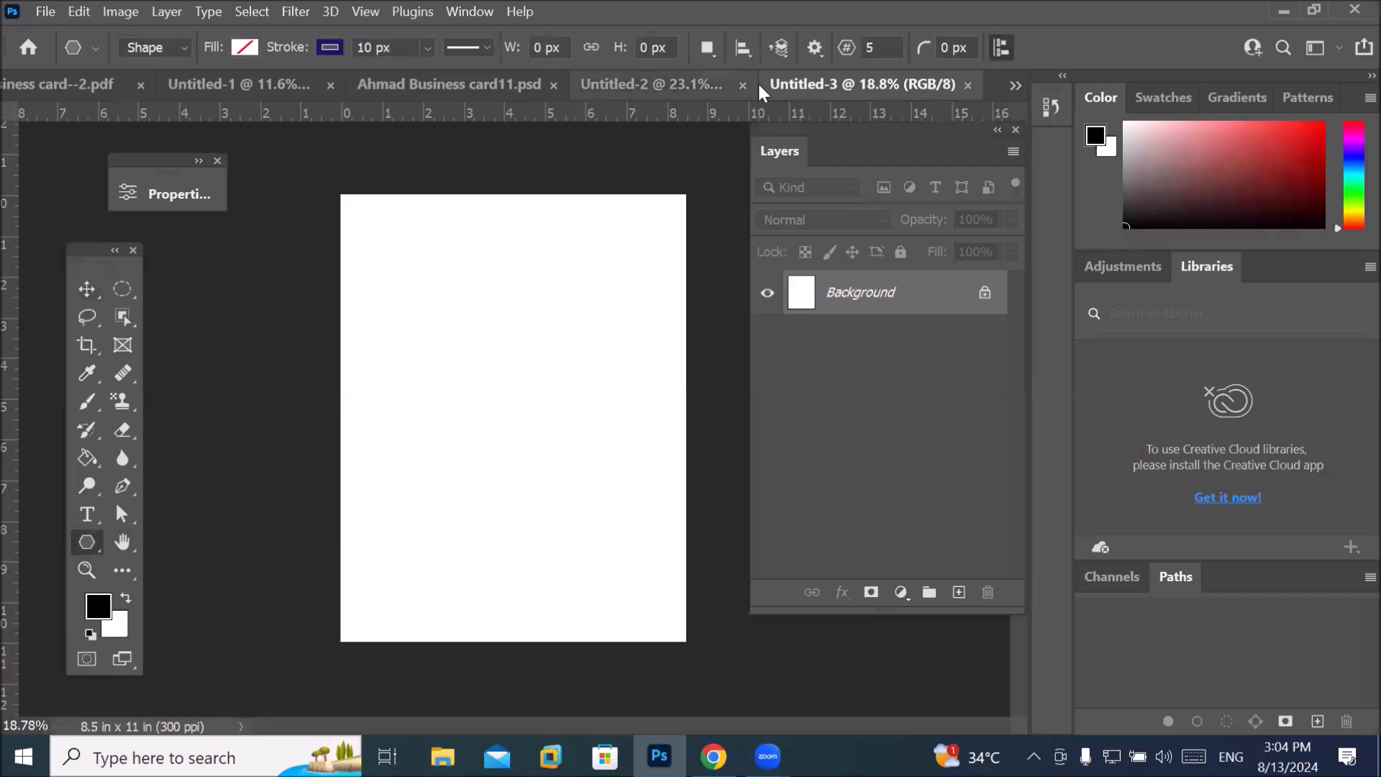
click(813, 54)
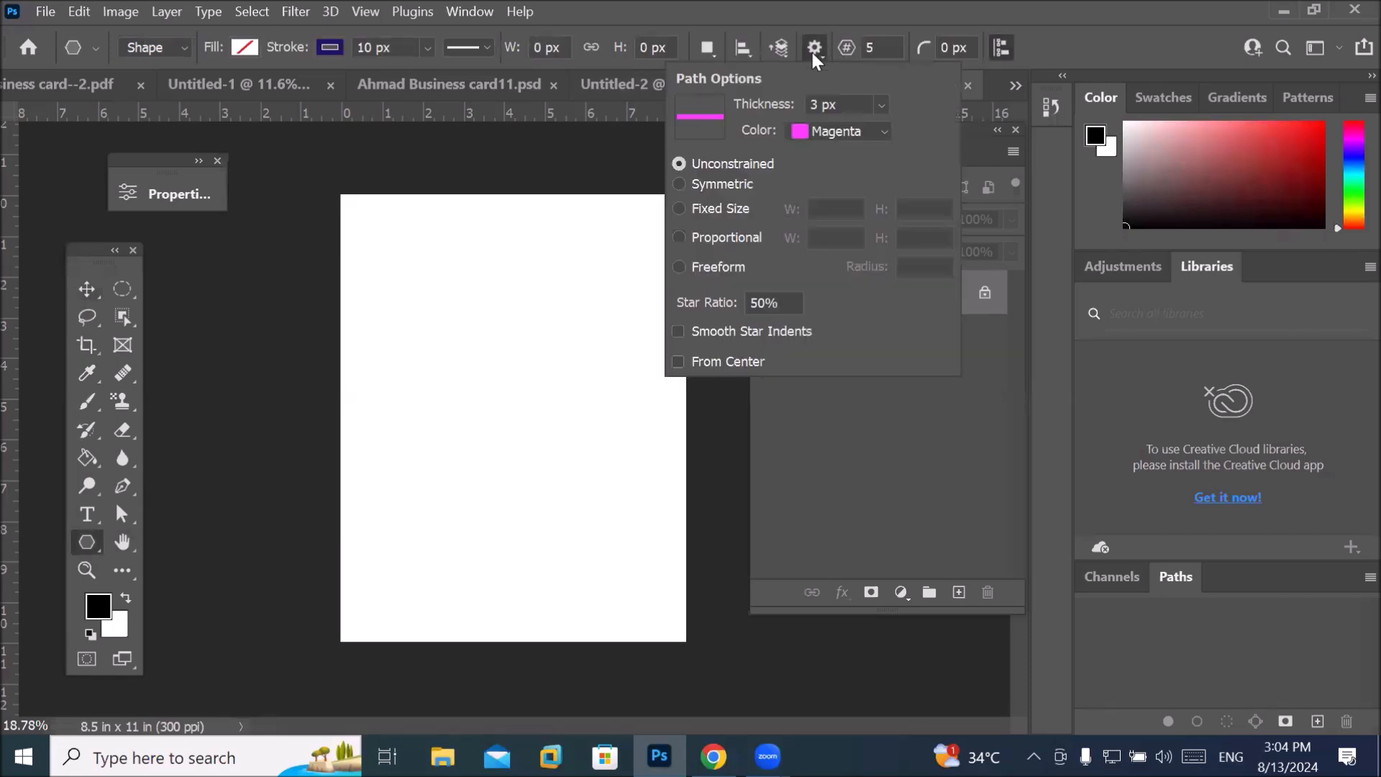
click(790, 298)
drag(790, 298, 697, 301)
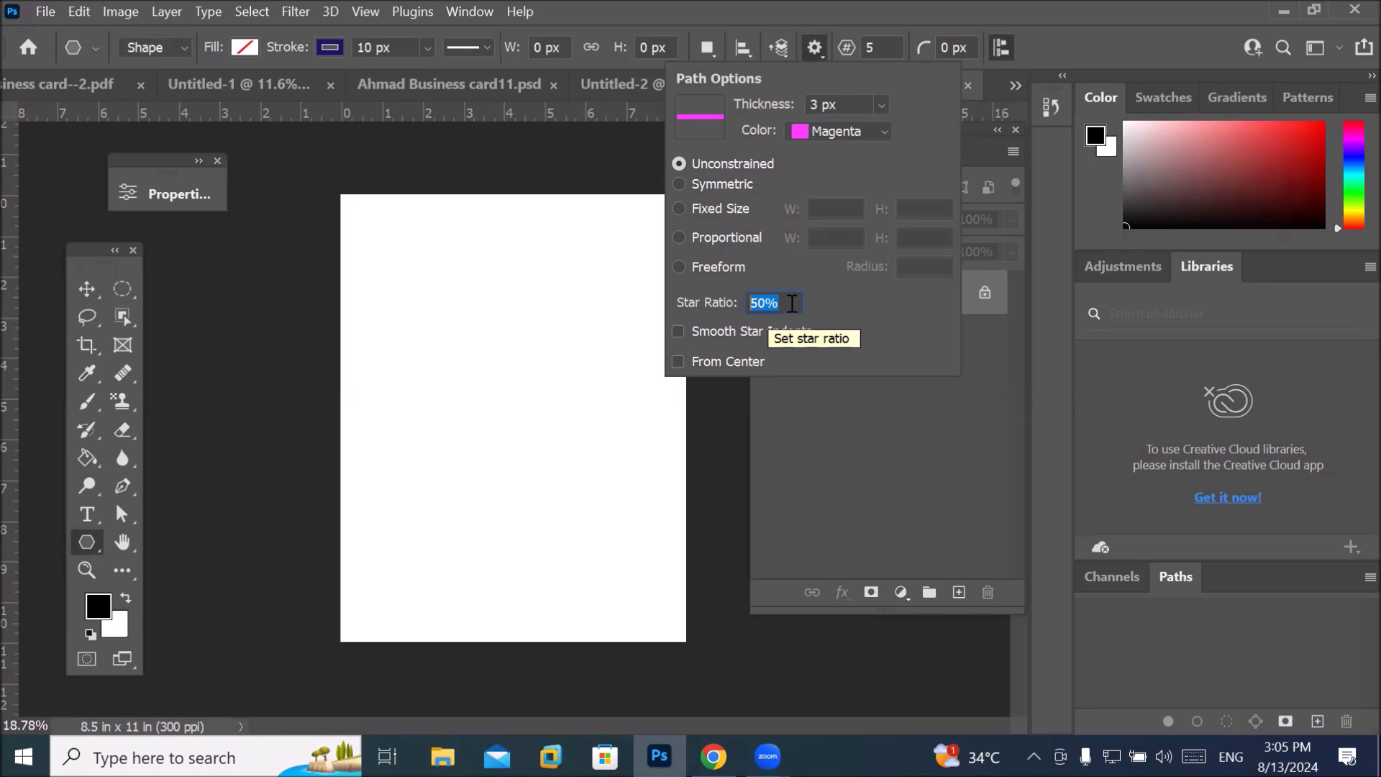
click(810, 45)
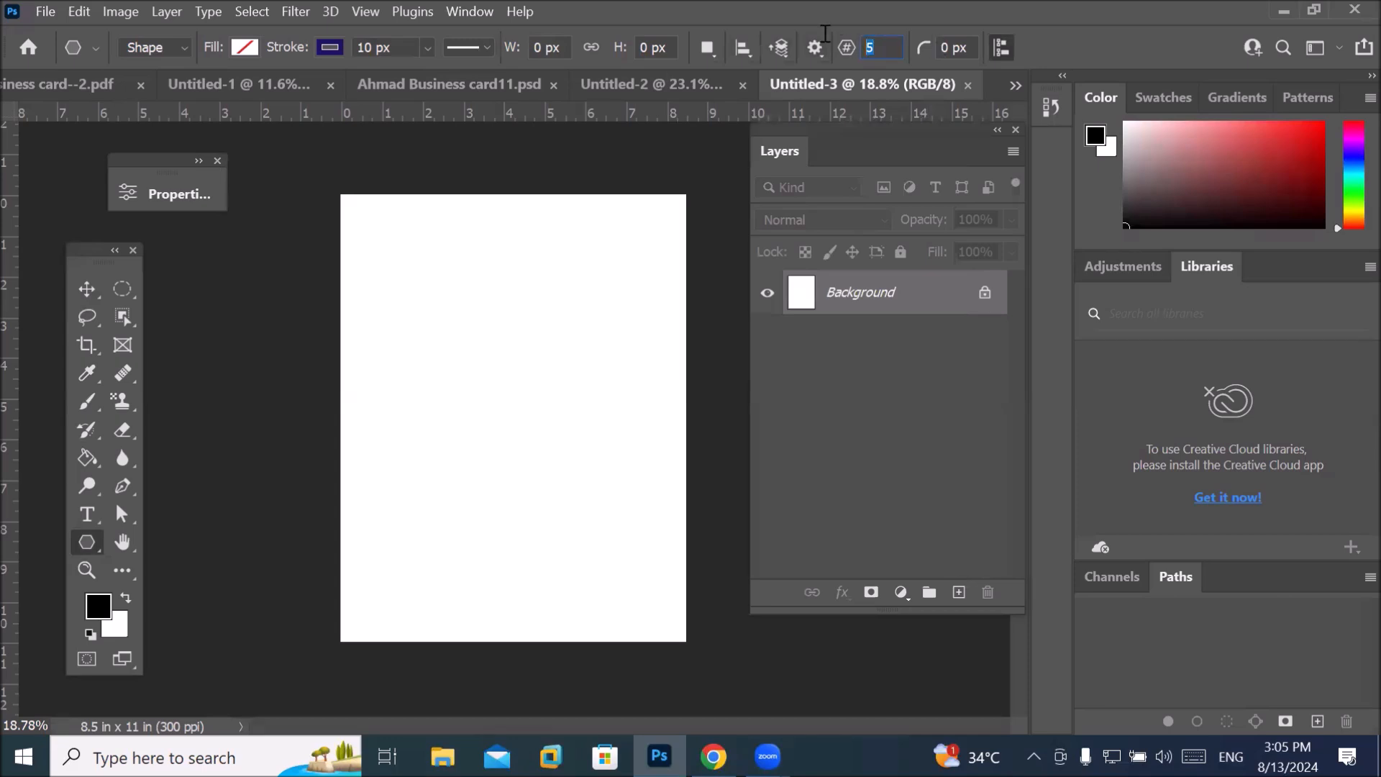
drag(893, 49, 870, 46)
drag(432, 272, 573, 401)
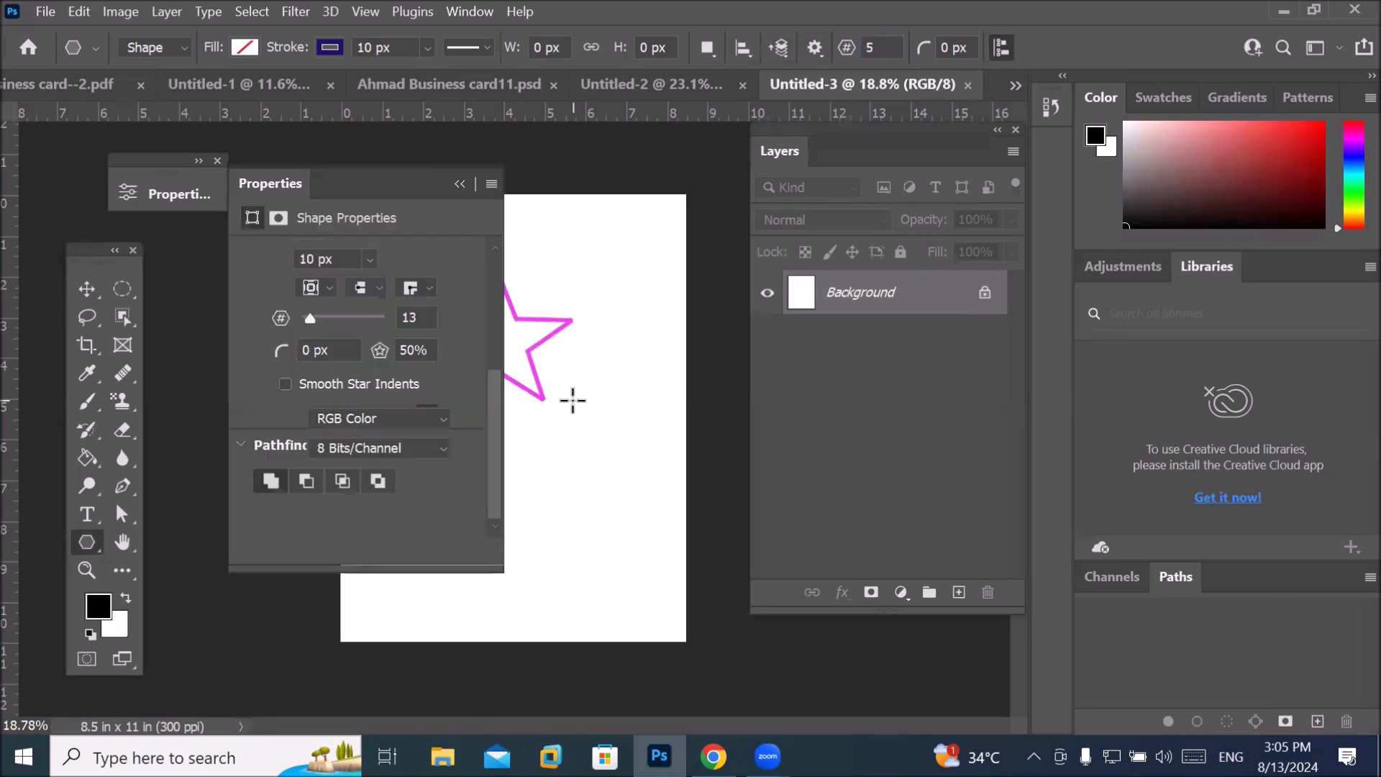
Move the shape properties clear of the star and set its number of points to 9.
drag(391, 178, 305, 184)
drag(410, 393, 409, 477)
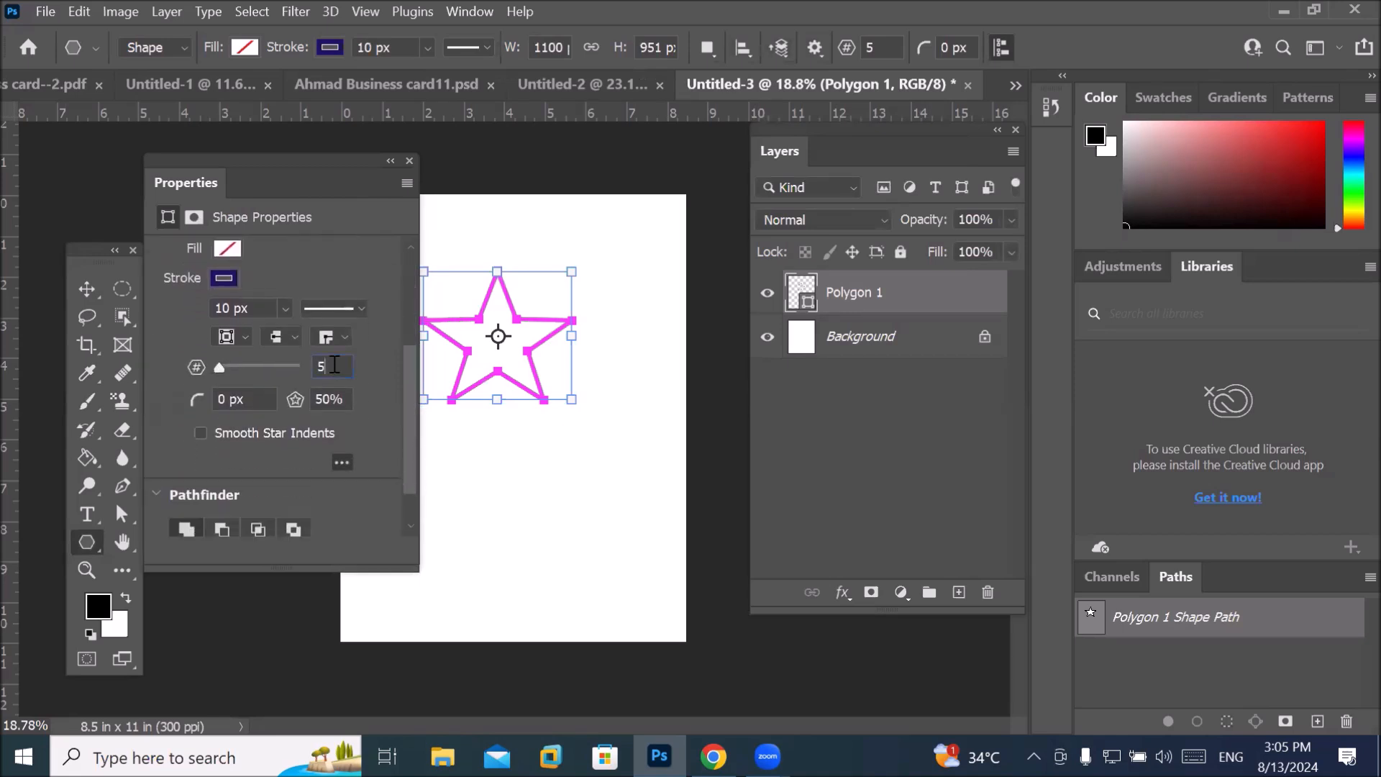
key(Up)
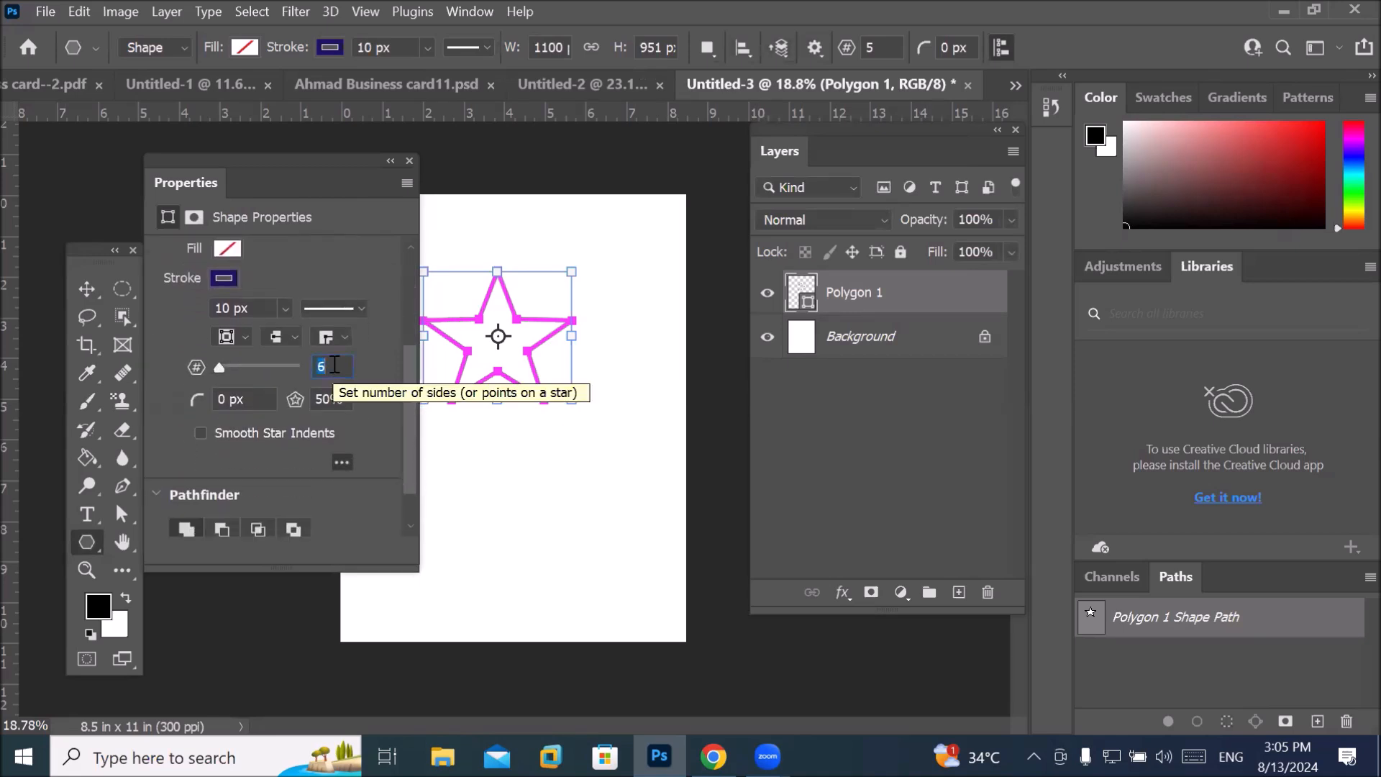
key(Up)
click(334, 364)
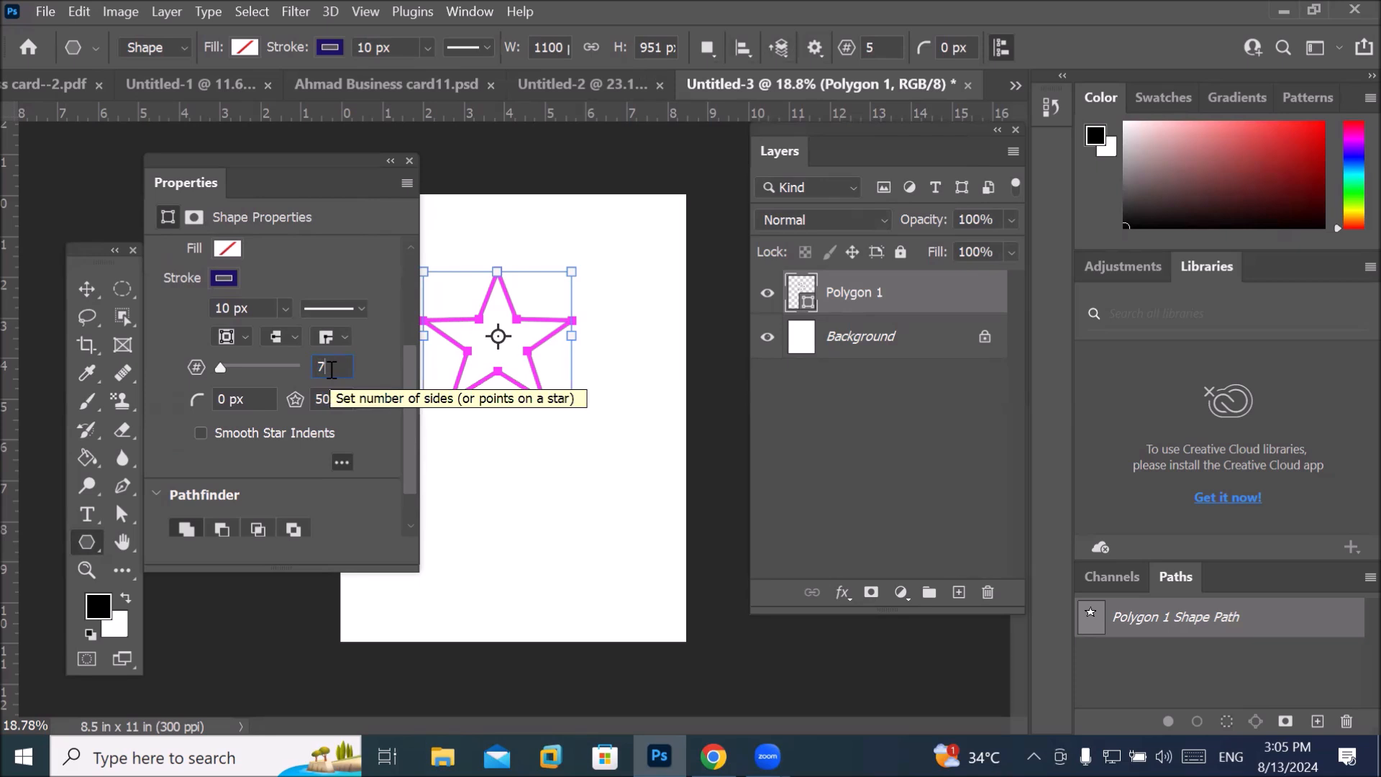
key(Up)
key(Up)
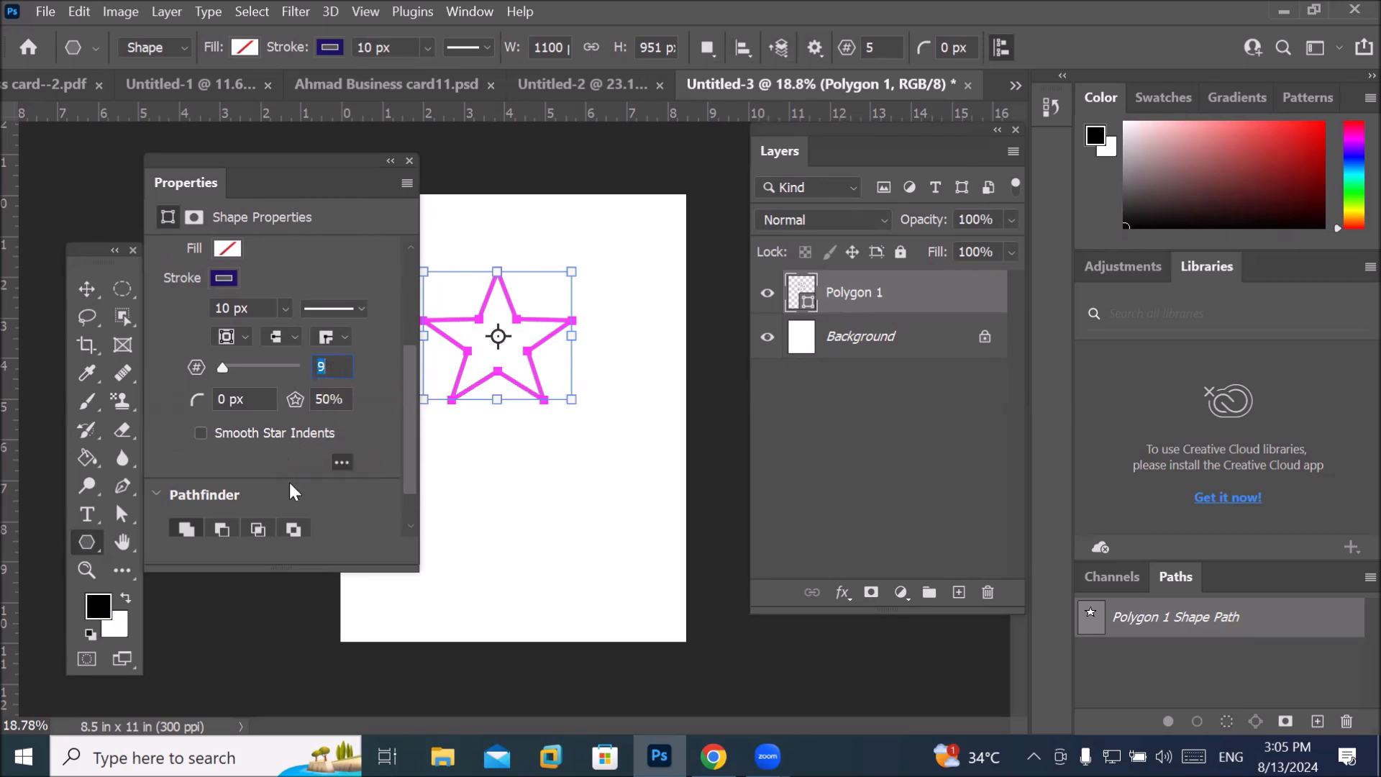
mouse_move(408, 422)
mouse_down()
mouse_move(418, 463)
mouse_move(417, 412)
mouse_up()
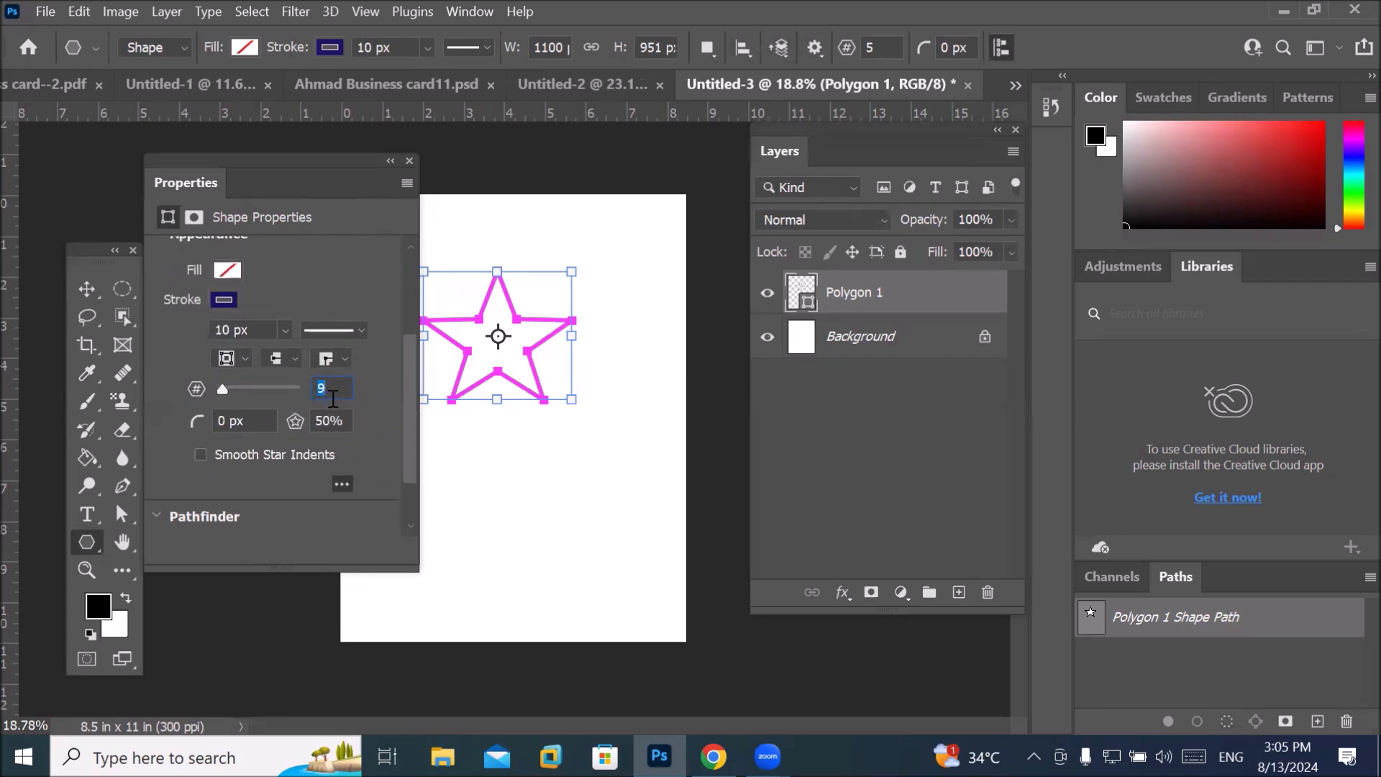
key(Return)
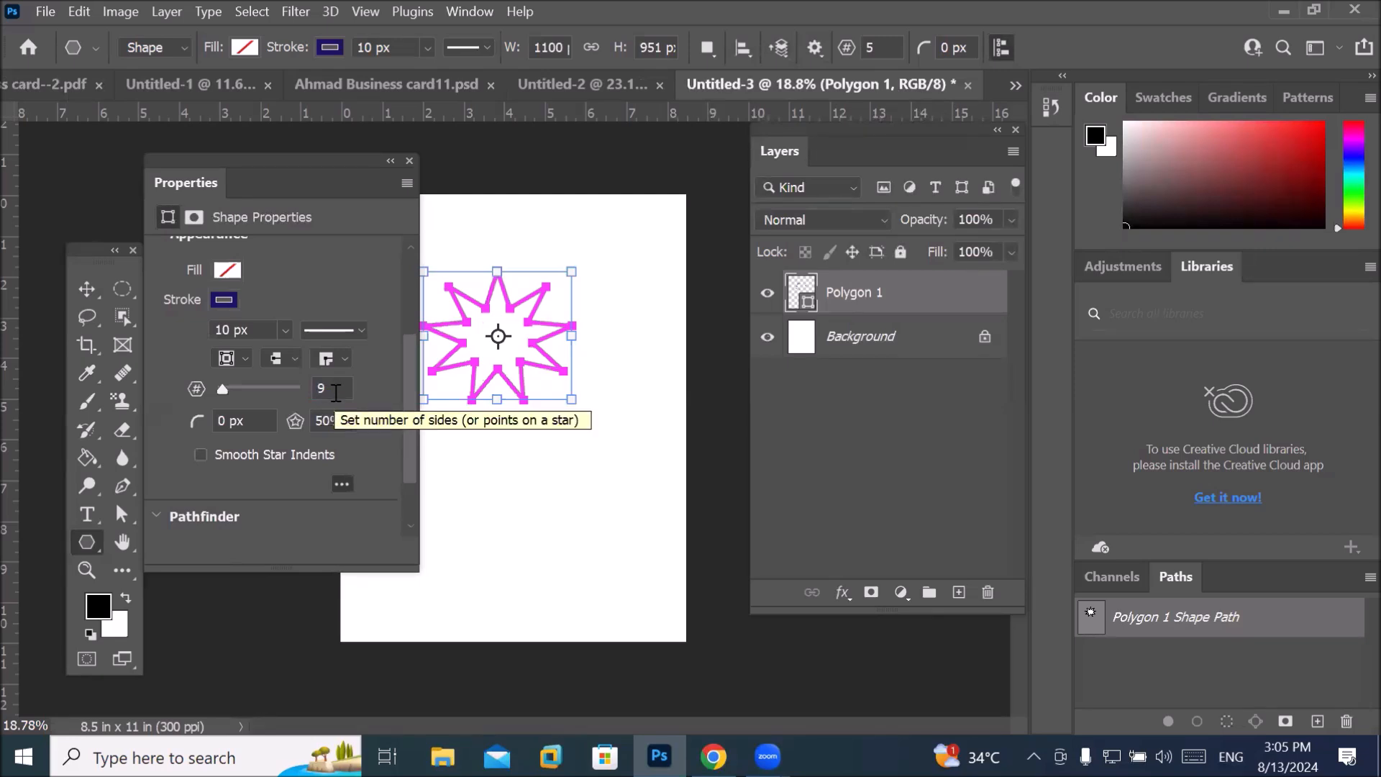
Set the star's number of points to 3 in its shape properties.
click(334, 390)
text(3)
key(Return)
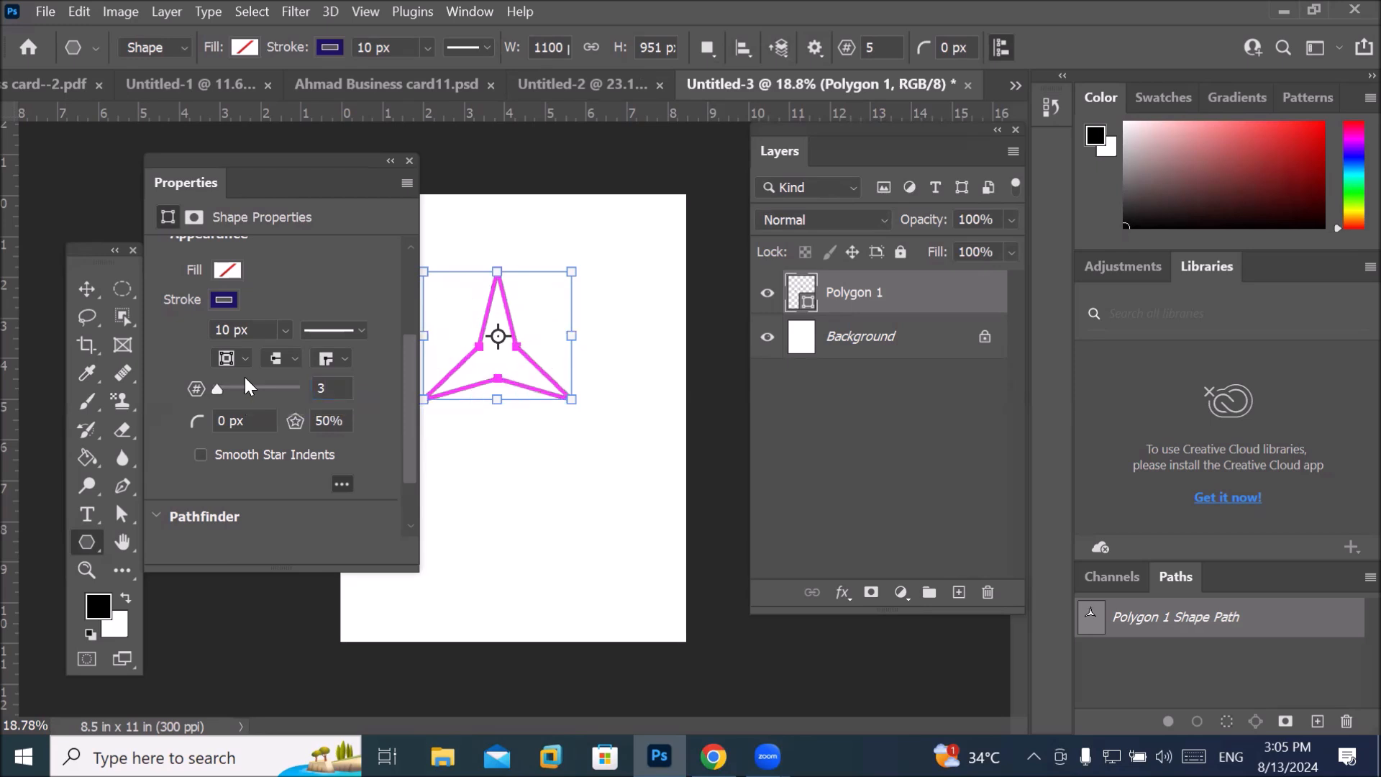
Lower the three-pointed star's star ratio to 16% in its shape properties.
click(345, 423)
key(Down)
key(Down)
key(Down)
key(Down)
key(Down)
key(Down)
key(Down)
key(Down)
key(Down)
key(Down)
key(Down)
key(Down)
key(Down)
key(Down)
key(Down)
key(Down)
key(Down)
key(Down)
key(Down)
key(Down)
key(Down)
key(Down)
key(Down)
key(Down)
key(Down)
key(Down)
key(Down)
key(Down)
key(Return)
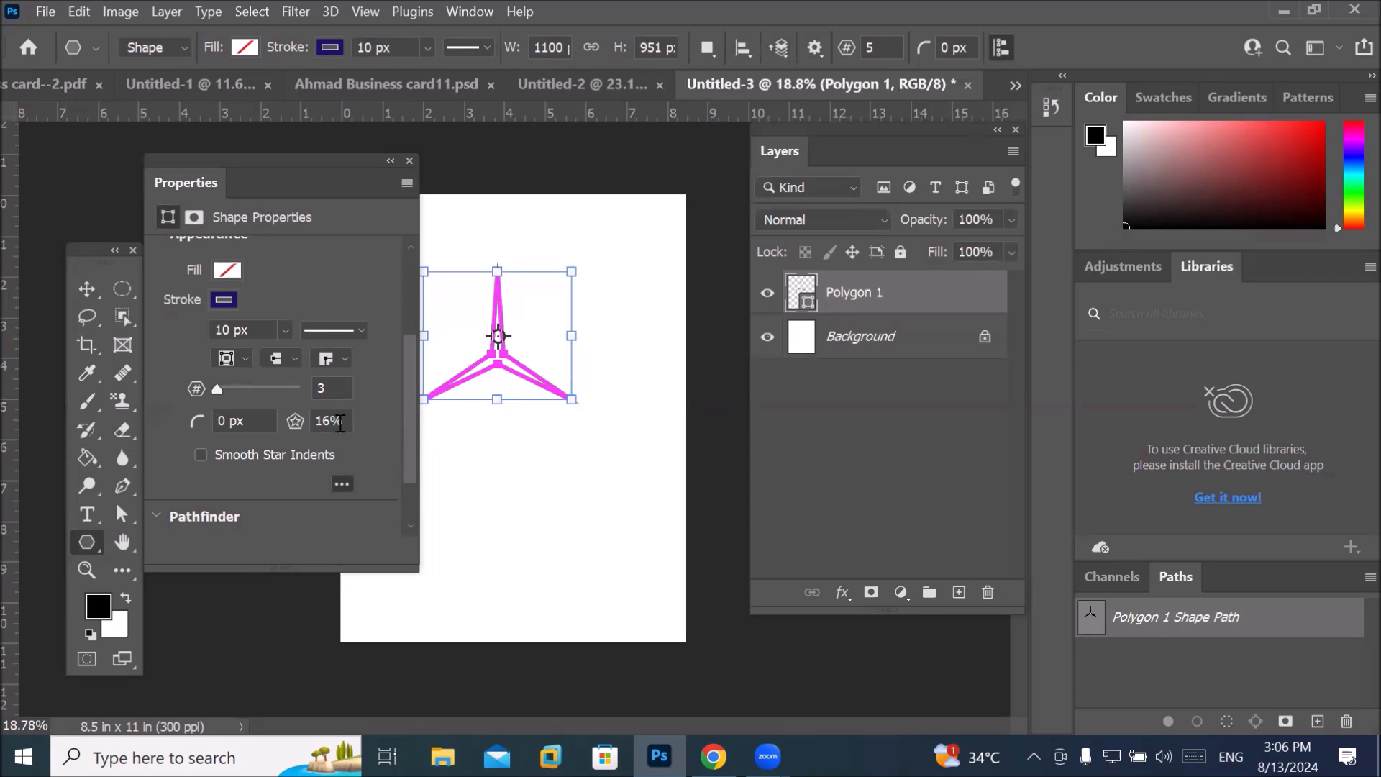
Reduce the three-pointed star's star ratio further to 1%.
key(Down)
key(Down)
key(Down)
key(Down)
key(Down)
key(Down)
key(Down)
key(Down)
key(Down)
key(Down)
key(Down)
key(Down)
key(Down)
key(Down)
key(Down)
key(Return)
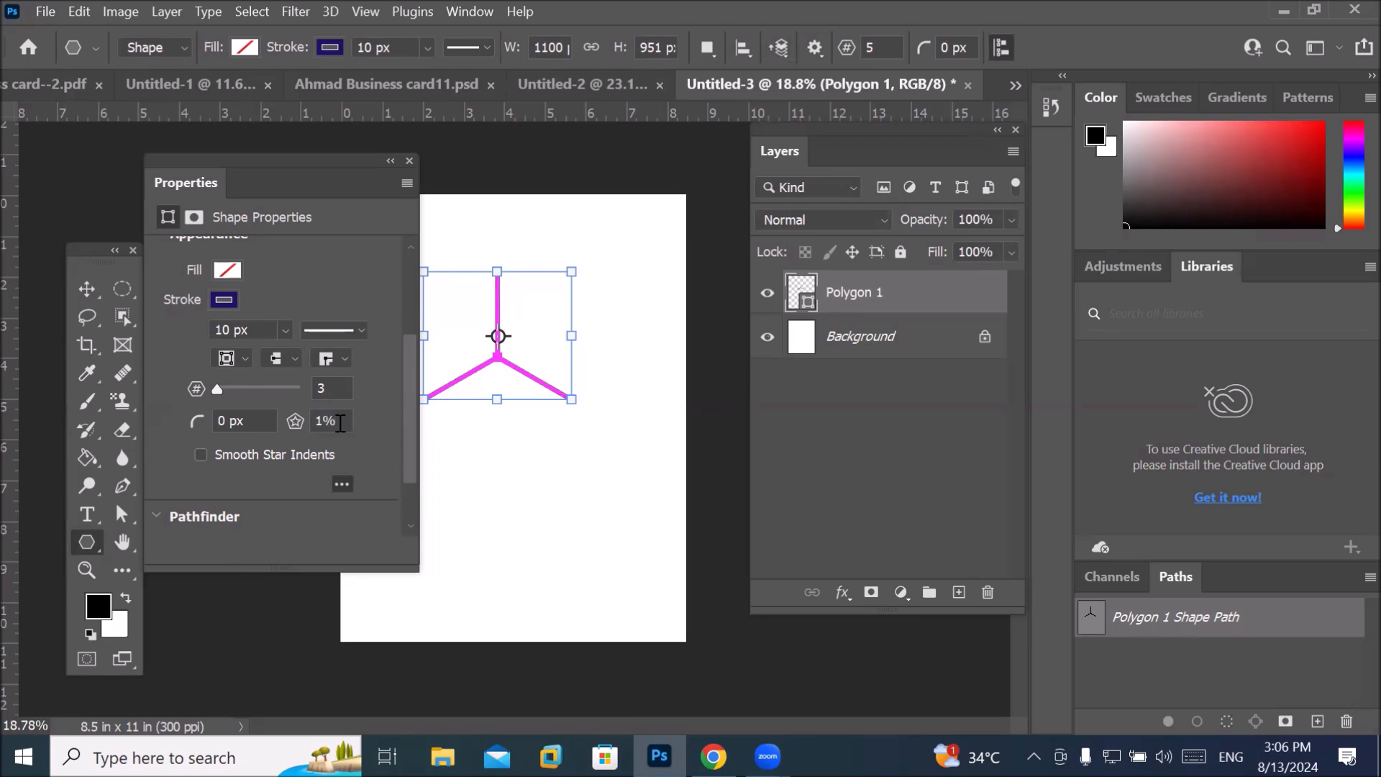
Raise the three-pointed shape's star ratio to 100%.
key(Up)
key(Up)
key(Up)
key(Up)
key(Up)
key(Up)
key(Up)
key(Up)
key(Up)
key(Up)
key(Up)
key(Up)
key(Up)
key(Up)
key(Up)
key(Up)
key(Up)
key(Up)
key(Up)
key(Up)
key(Up)
key(Up)
key(Up)
key(Up)
key(Up)
key(Up)
key(Up)
key(Up)
key(Up)
key(Up)
key(Up)
key(Up)
key(Up)
key(Up)
key(Up)
key(Up)
key(Up)
key(Up)
key(Up)
key(Up)
key(Up)
key(Up)
key(Up)
key(Up)
key(Up)
key(Up)
key(Up)
key(Up)
key(Up)
key(Up)
key(Up)
key(Up)
key(Up)
key(Up)
key(Up)
key(Up)
key(Return)
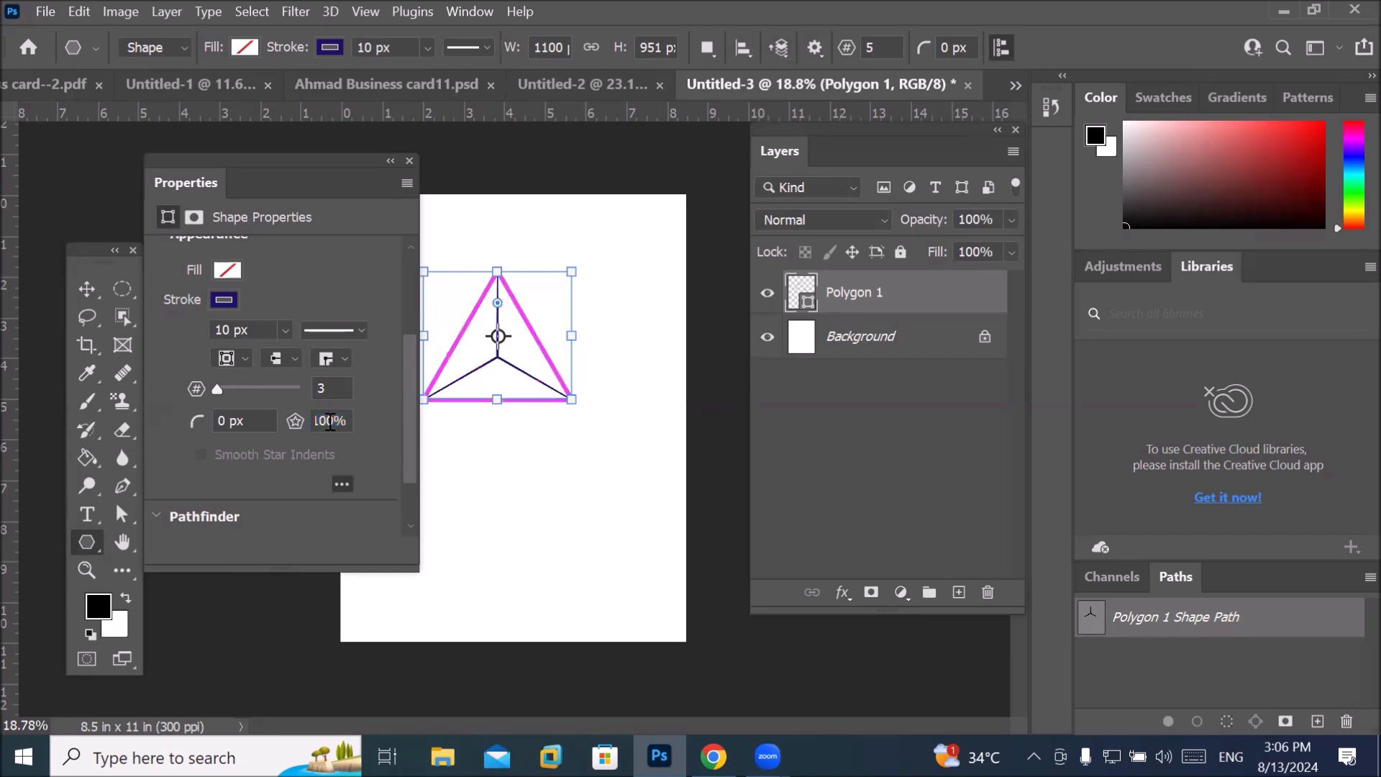
Lower the three-pointed shape's star ratio to 54% and set its number of points to 6.
key(Down)
key(Down)
key(Down)
key(Down)
key(Down)
key(Down)
key(Down)
key(Down)
key(Down)
key(Down)
key(Down)
key(Down)
key(Down)
key(Down)
key(Down)
key(Down)
key(Down)
key(Down)
key(Down)
key(Down)
key(Down)
key(Down)
key(Down)
key(Down)
key(Down)
key(Down)
key(Down)
key(Down)
key(Down)
key(Return)
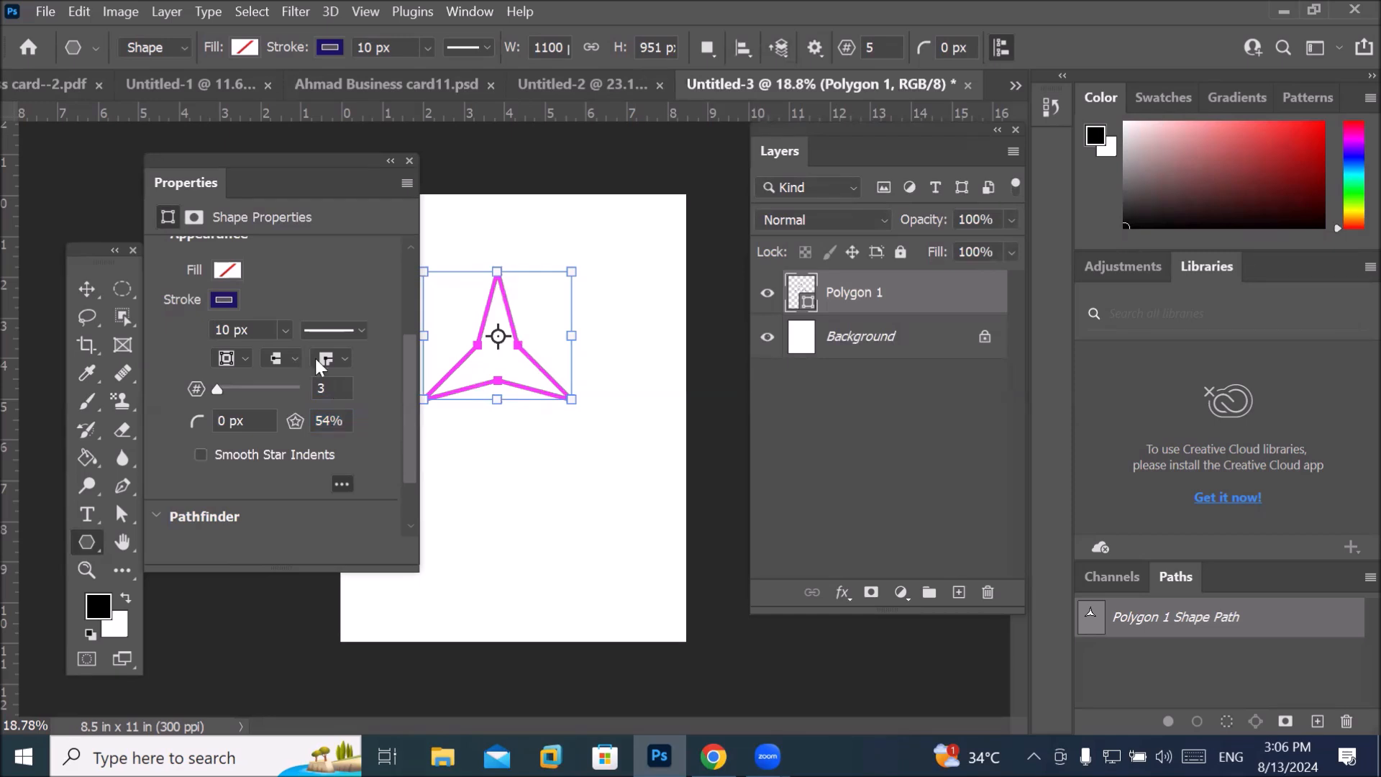
text(5)
key(Return)
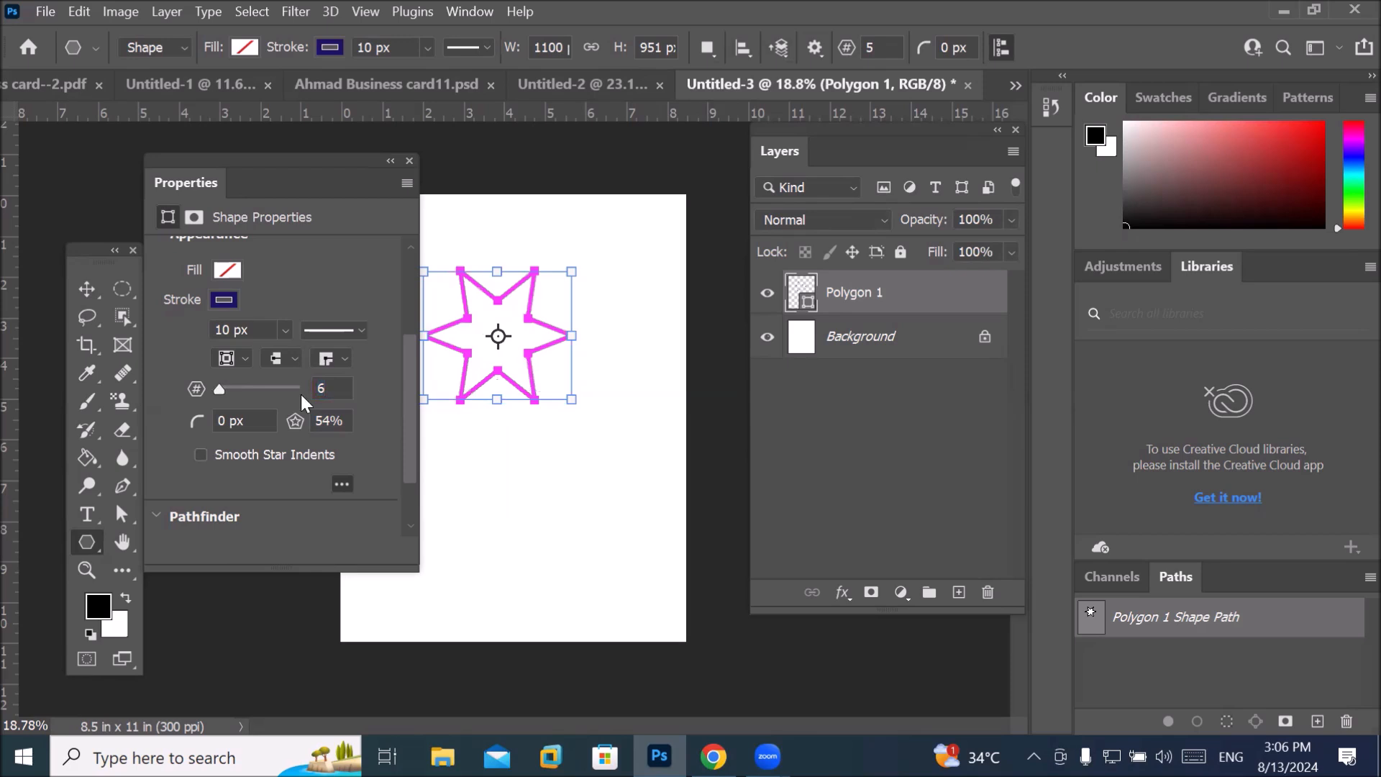
Reduce the six-pointed star's star ratio to 19% in its shape properties.
click(342, 420)
key(Down)
key(Down)
key(Down)
key(Down)
key(Down)
key(Down)
key(Down)
key(Down)
key(Down)
key(Down)
key(Down)
key(Down)
key(Down)
key(Down)
key(Down)
key(Down)
key(Down)
key(Down)
key(Down)
key(Return)
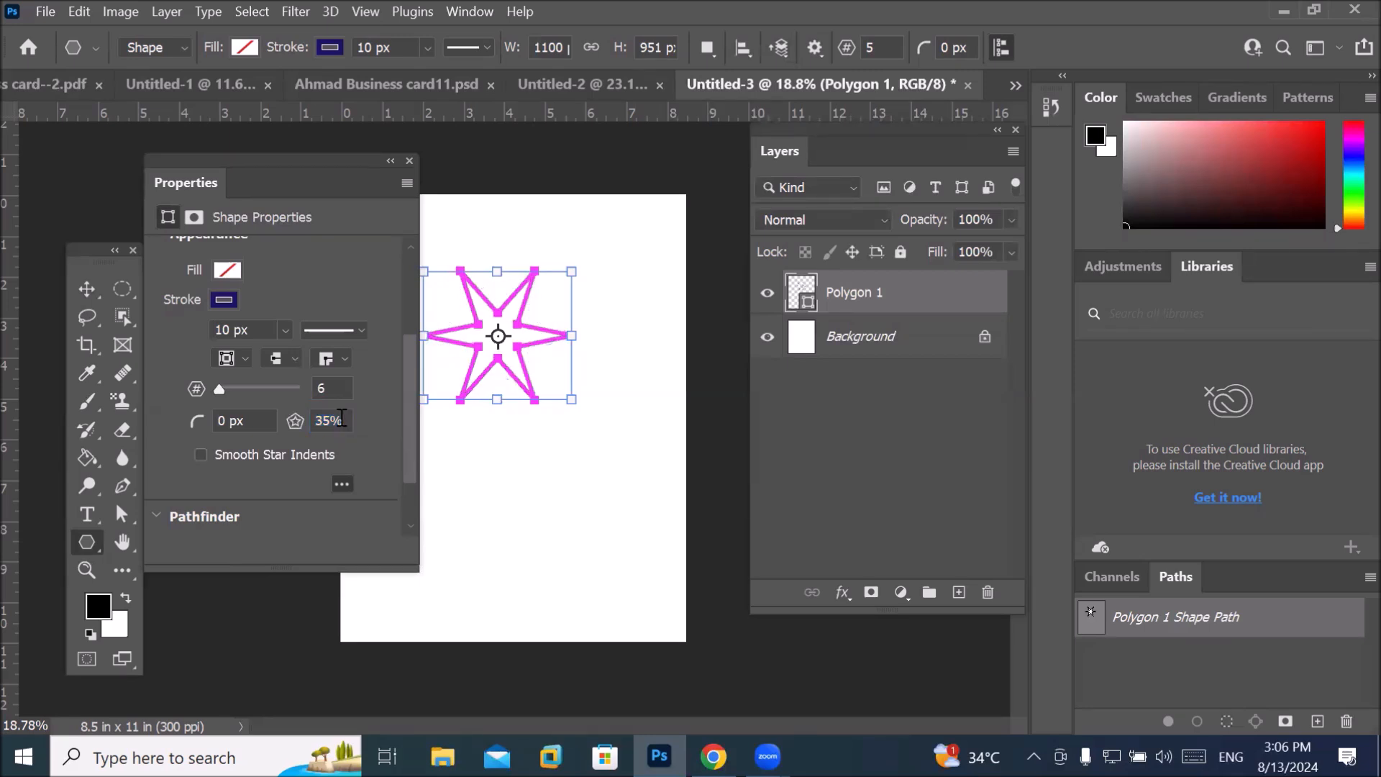
key(Down)
key(Down)
key(Down)
key(Down)
key(Down)
key(Down)
key(Down)
key(Down)
key(Down)
key(Down)
key(Down)
key(Down)
key(Down)
key(Down)
key(Down)
key(Down)
key(Return)
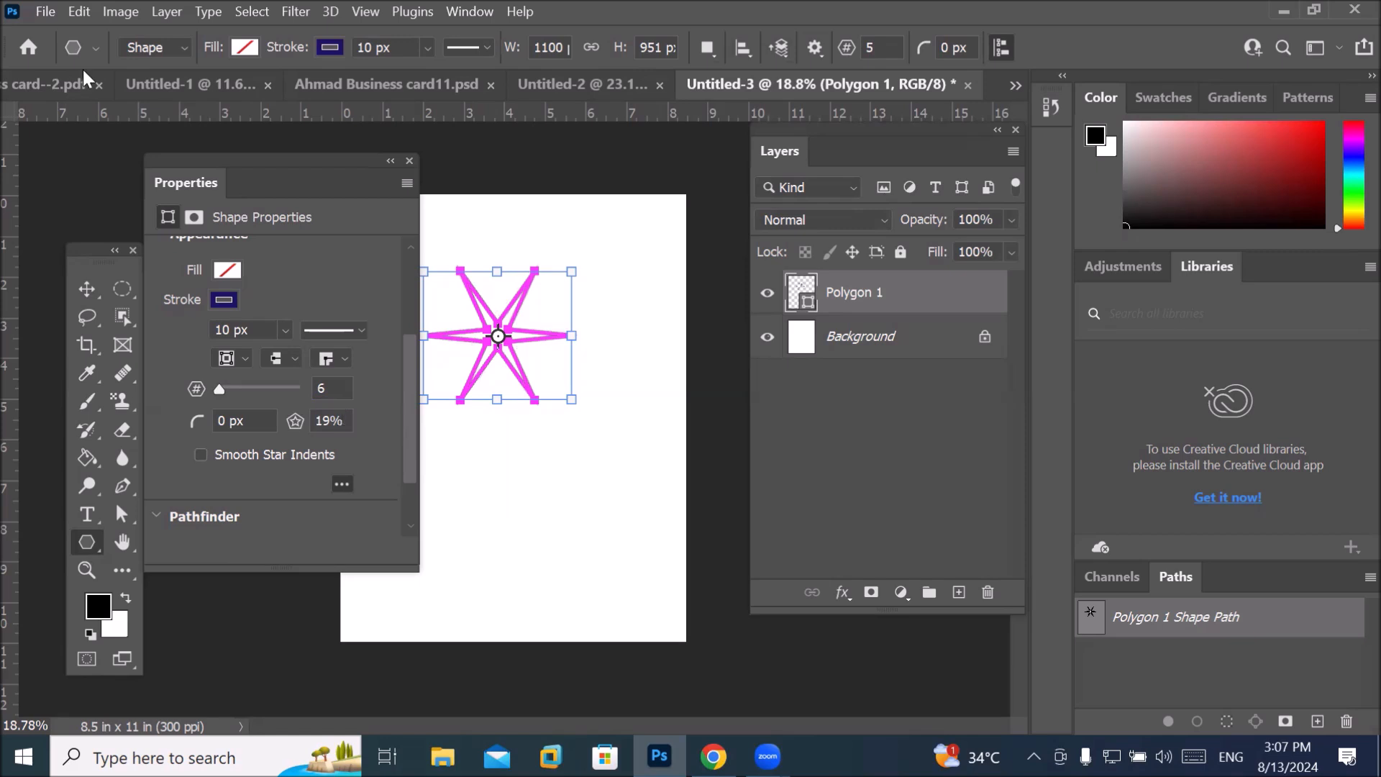
Collapse the shape properties and duplicate the Polygon 1 star layer six times.
click(391, 161)
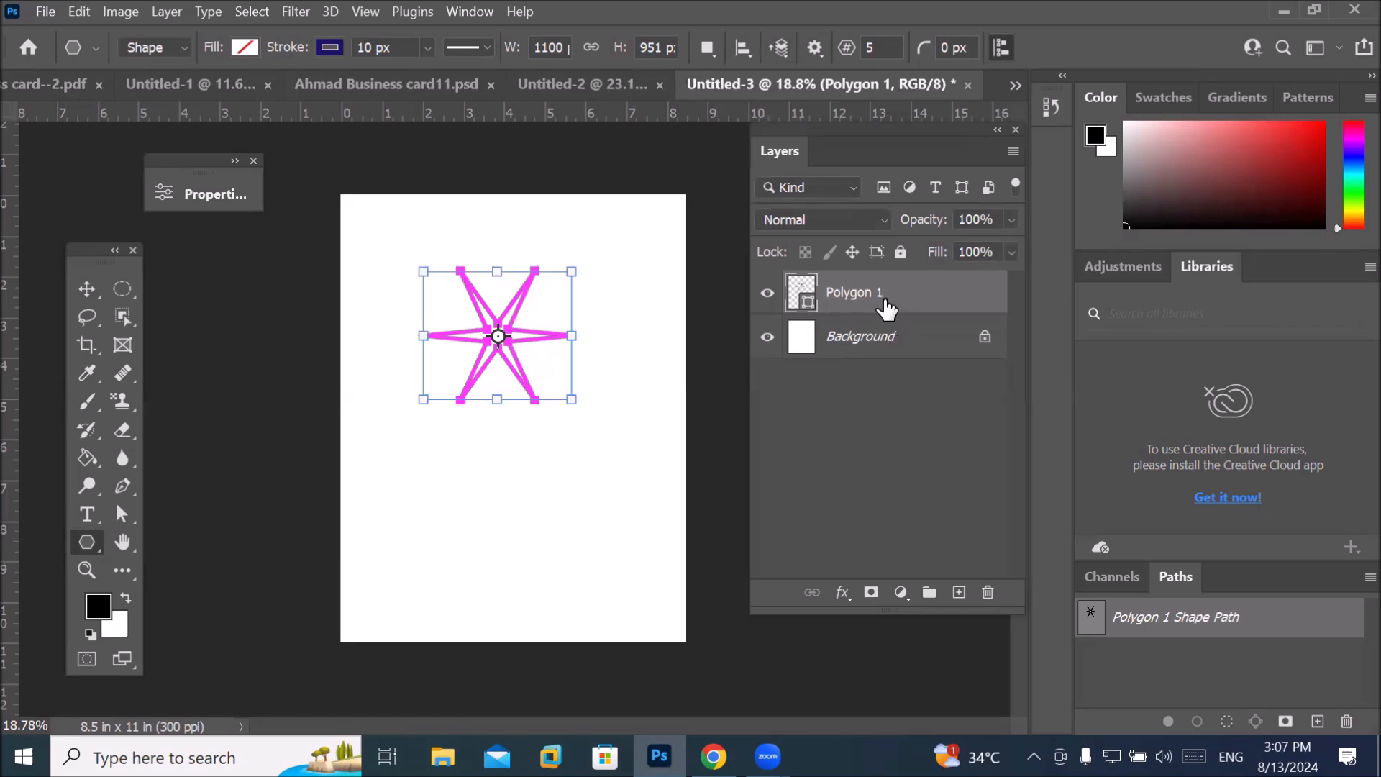
key(ctrl+j)
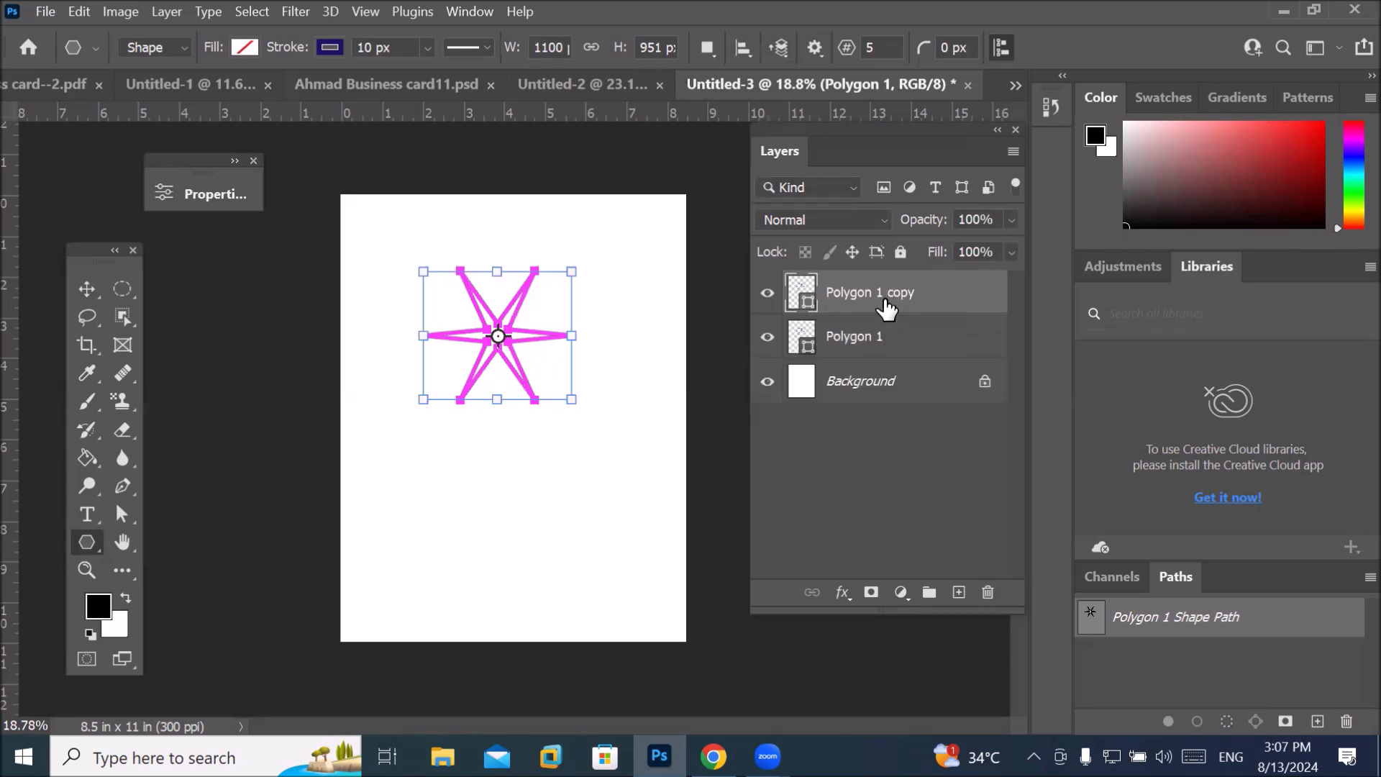
key(ctrl+j)
key(ctrl+j)
key(ctrl+j)
key(ctrl+j)
key(ctrl+j)
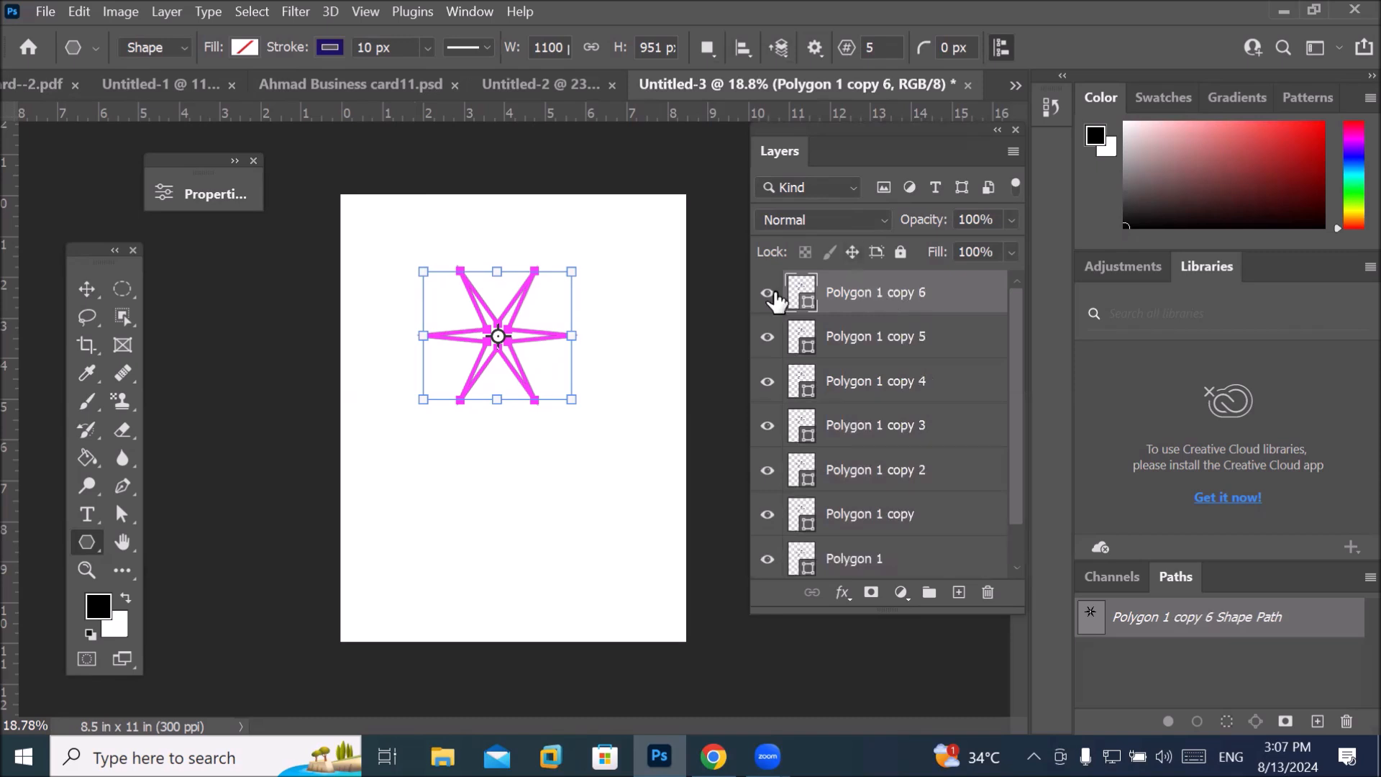
Set the Move tool's auto-select to Layer and try to move the topmost star copy off the stack.
click(88, 289)
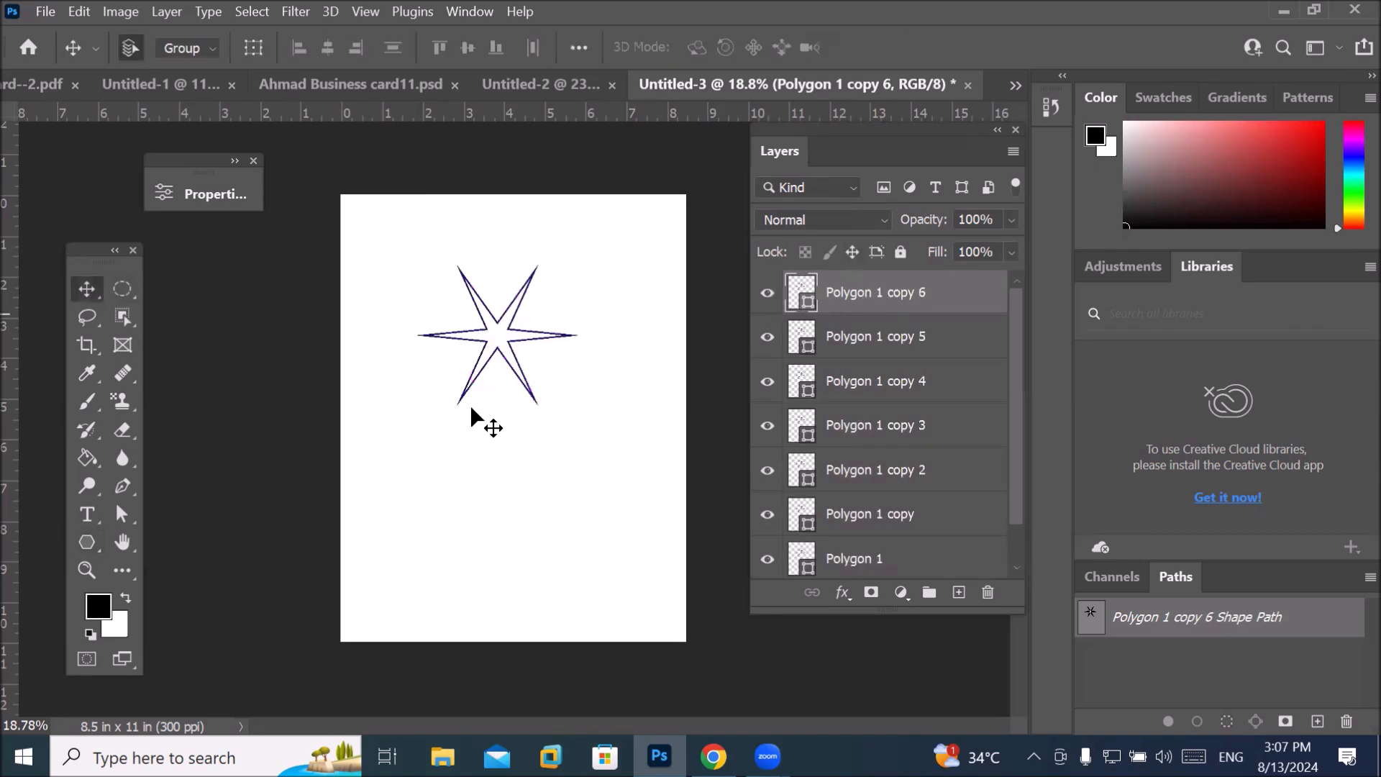
drag(488, 359, 484, 453)
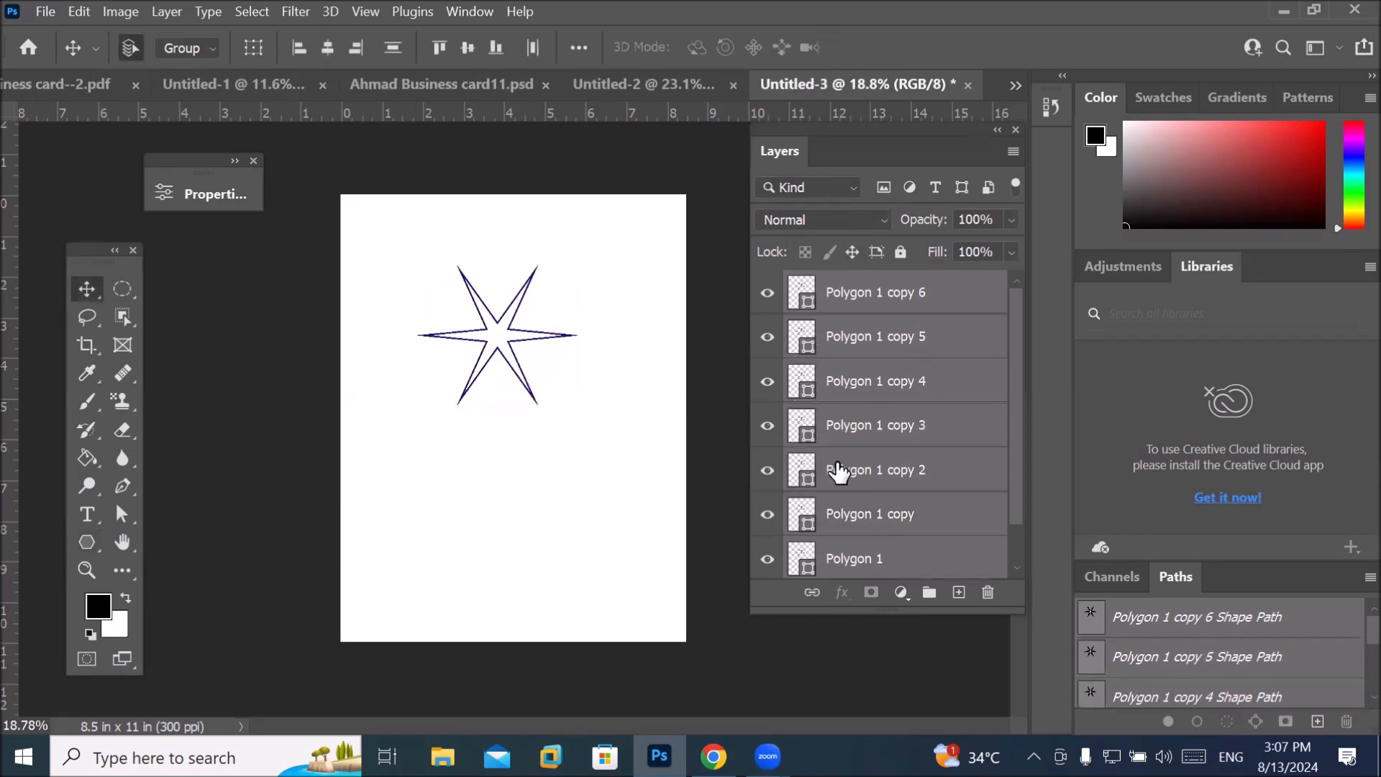
click(885, 311)
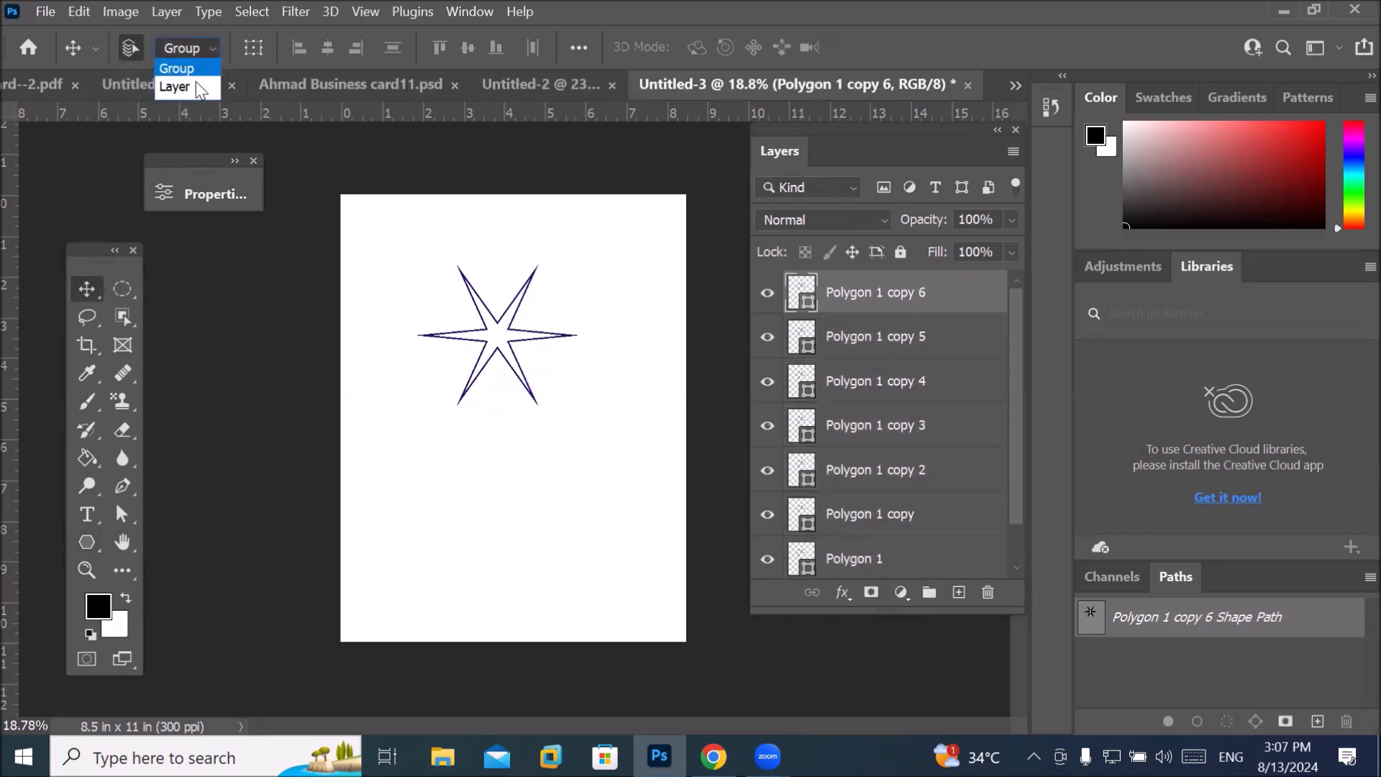
click(187, 87)
drag(522, 338, 468, 505)
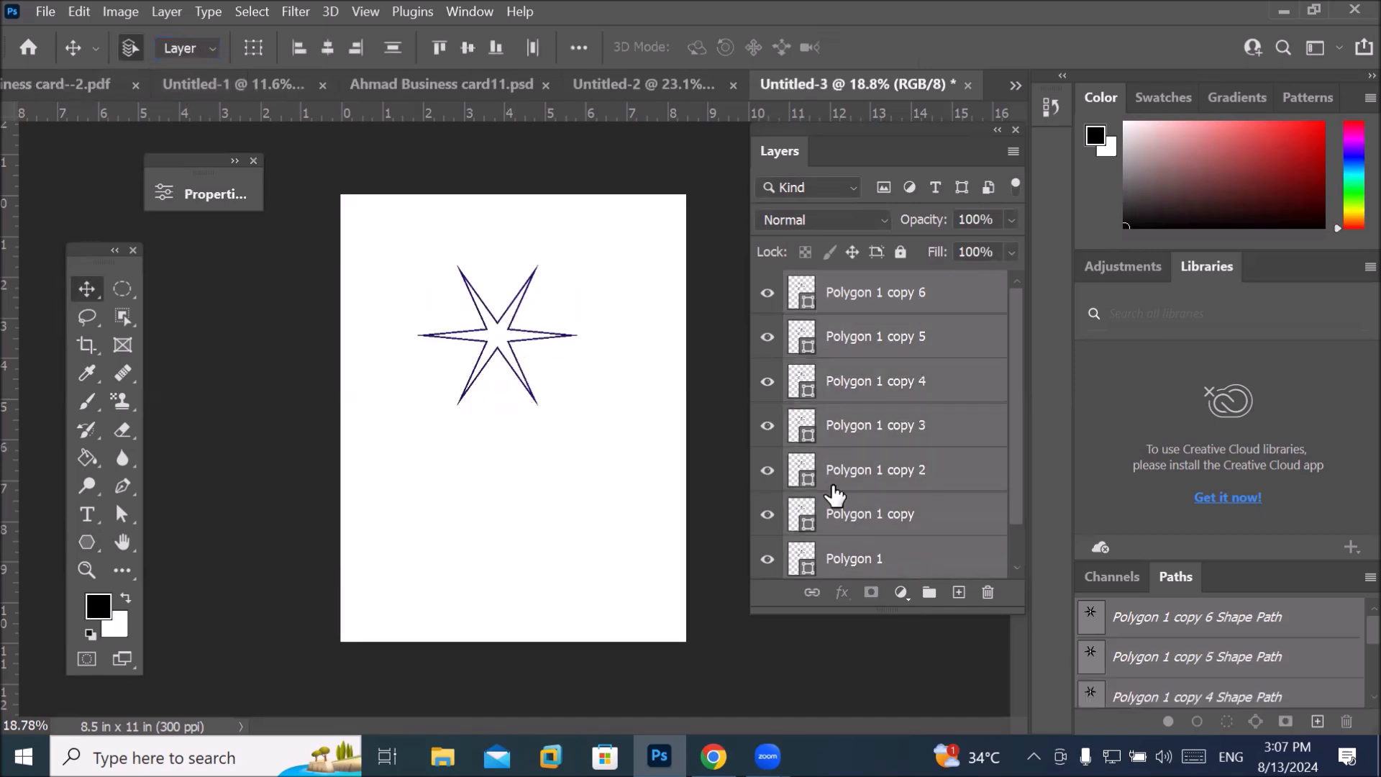
Try to move the Polygon 1 copy 3 star down out of the stack with the Move tool.
click(843, 435)
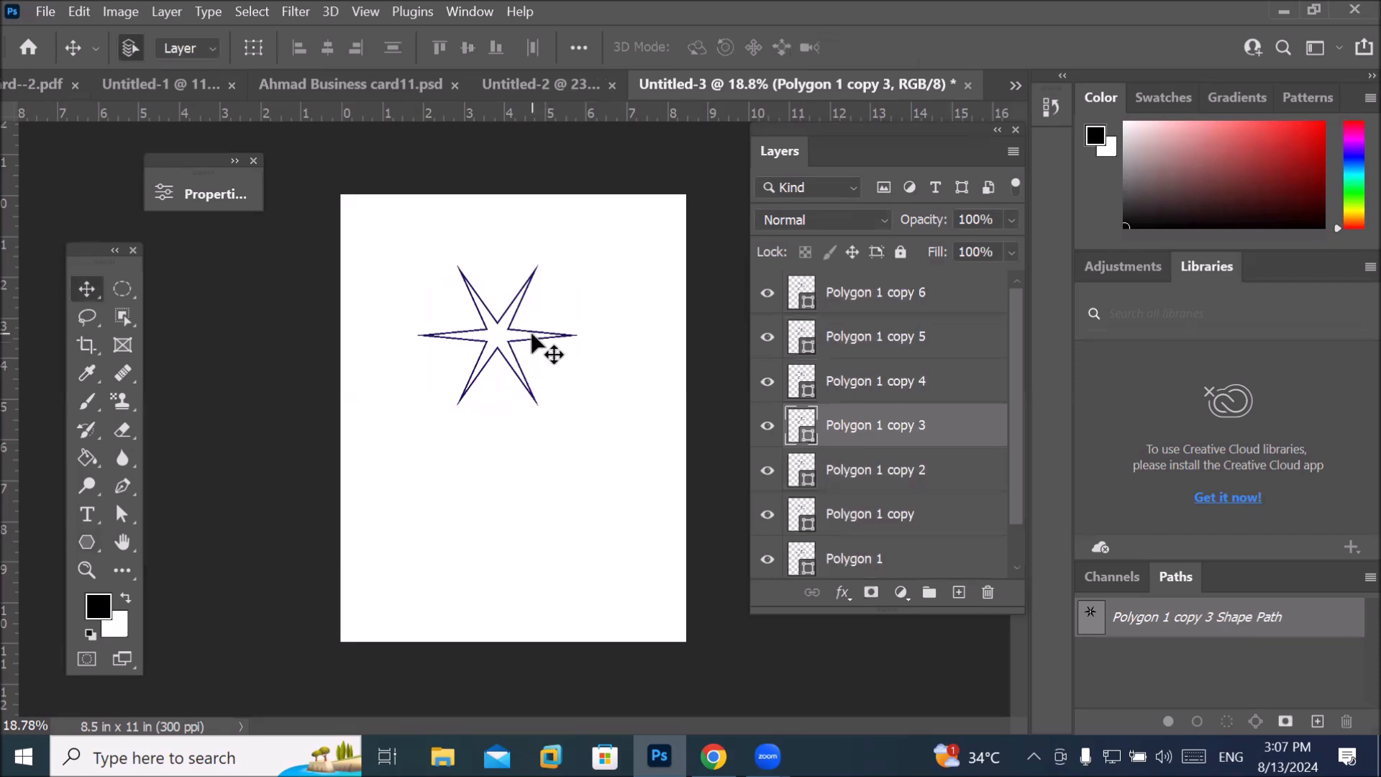
drag(533, 346, 533, 481)
scroll(935, 494, down, 1)
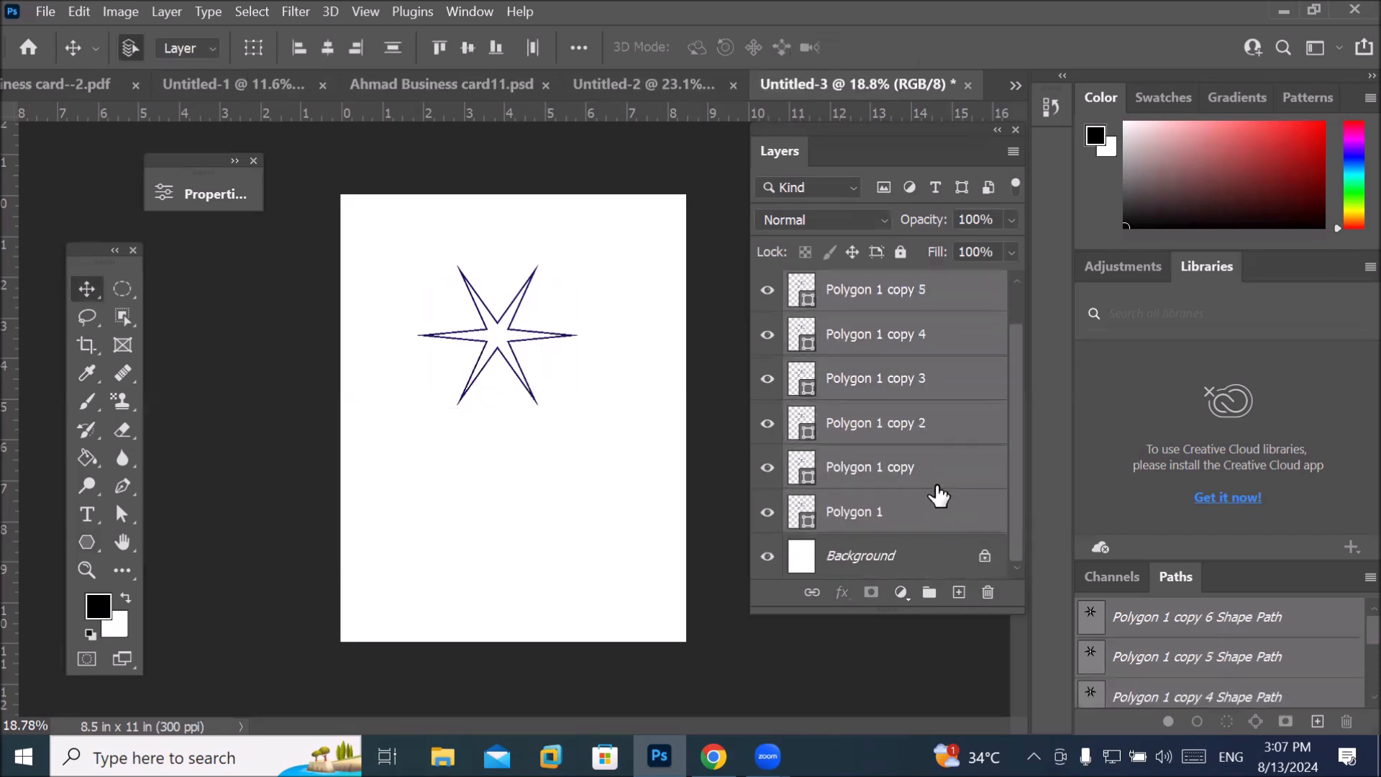
scroll(872, 522, up, 1)
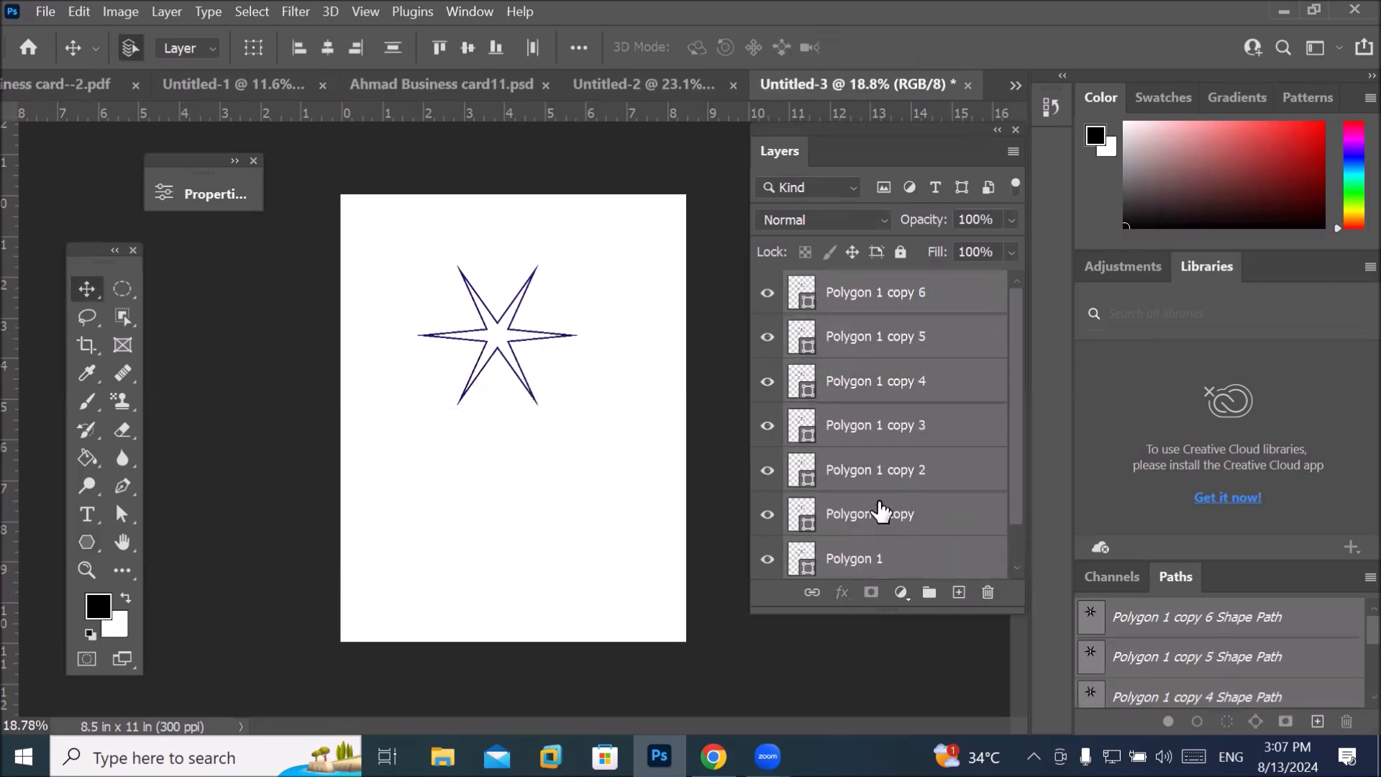
Use Free Transform to move the Polygon 1 copy 6 star to the lower-left area of the page.
click(882, 296)
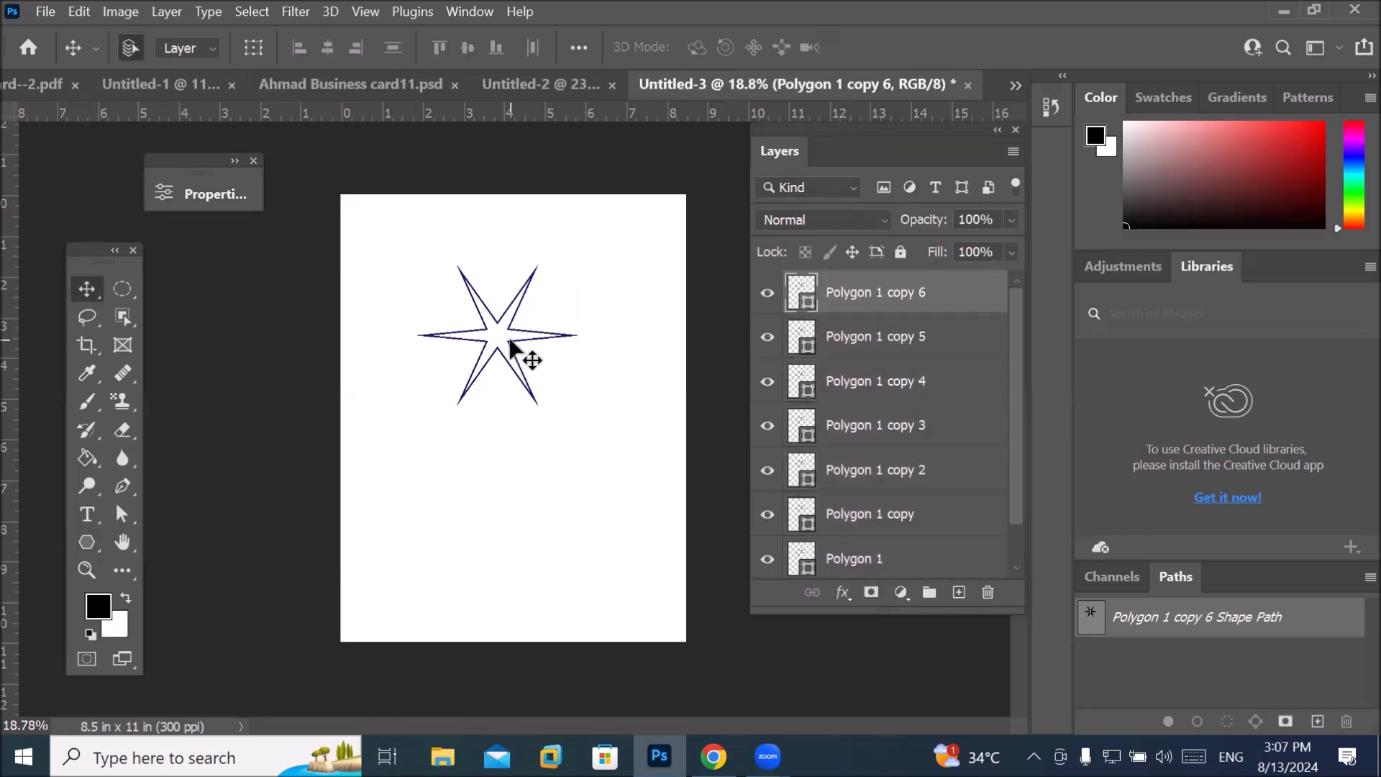
key(ctrl+t)
drag(515, 388, 454, 554)
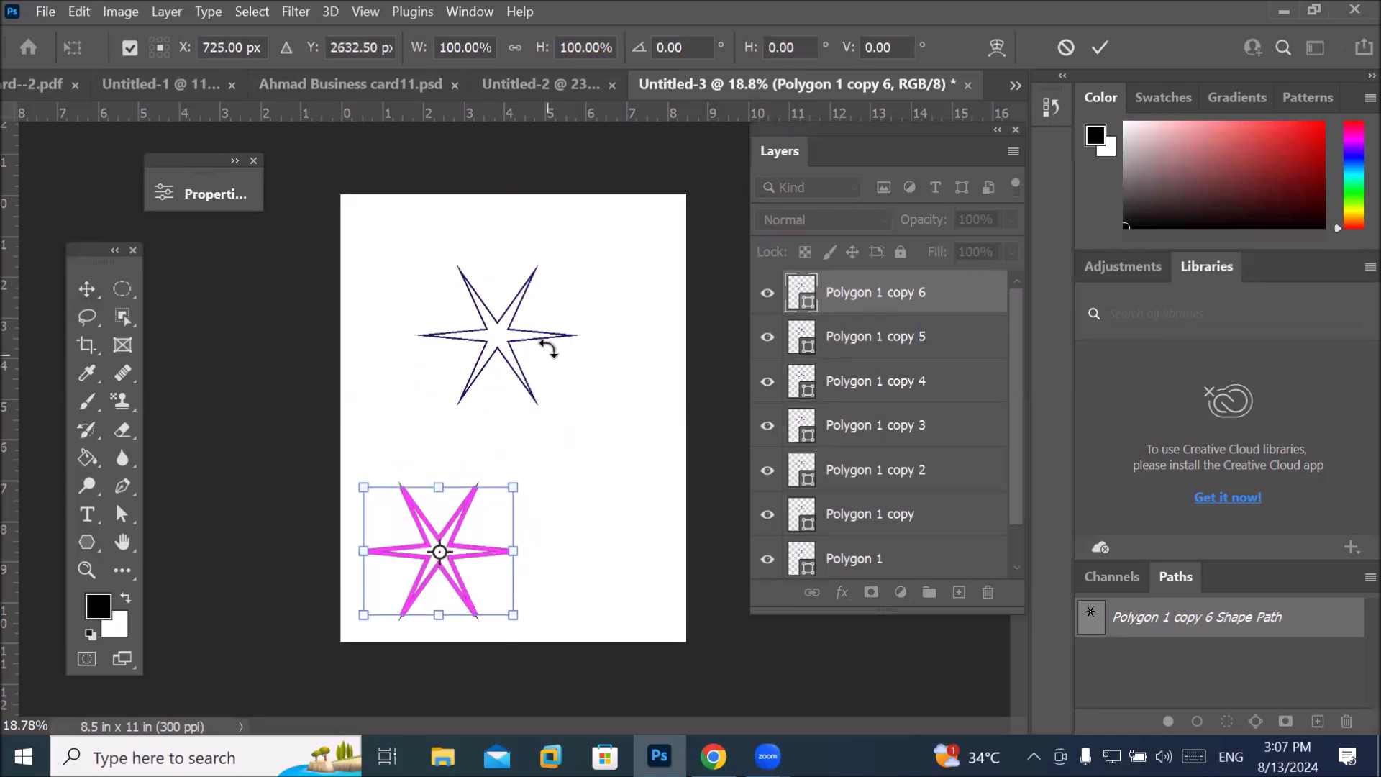
key(Return)
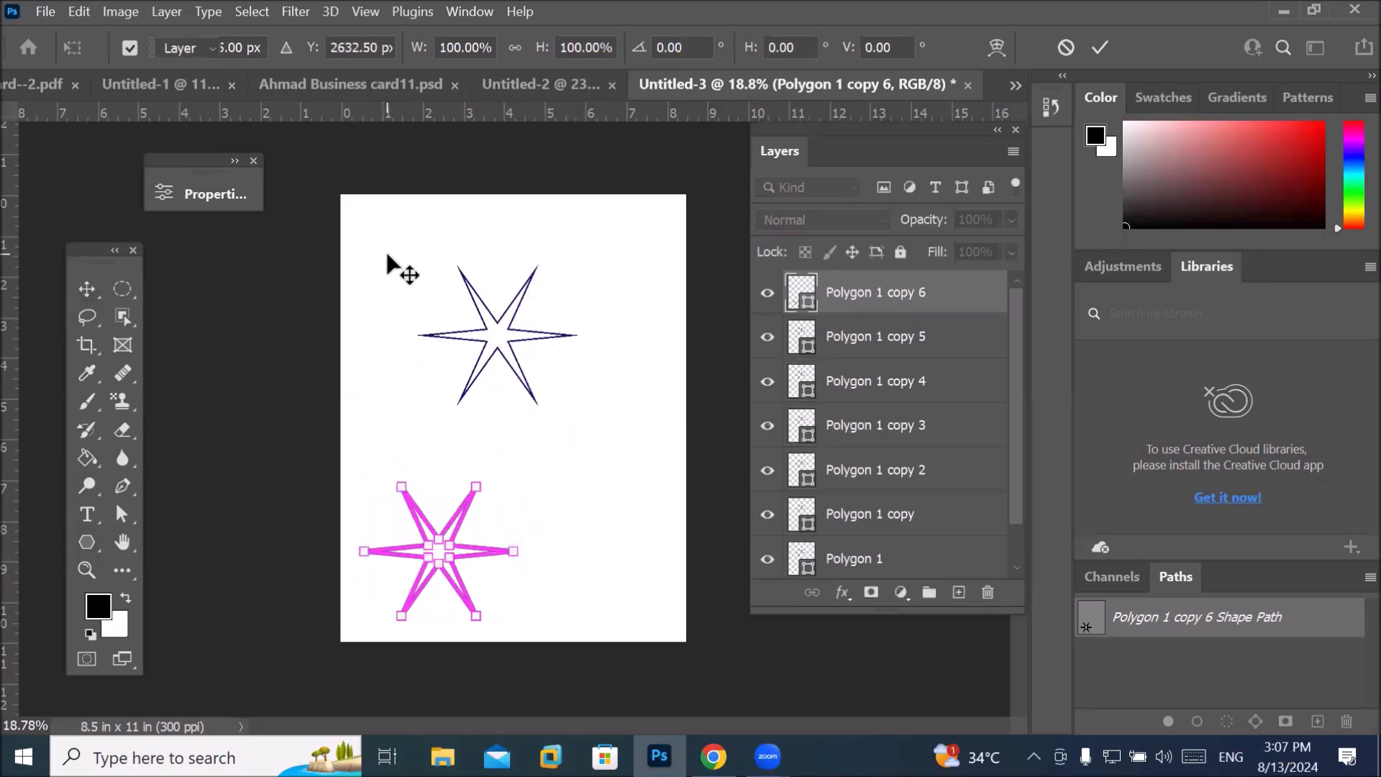
Try to move another star off the stack with the Move tool and transform the Polygon 1 copy 6 layer again.
drag(508, 345, 626, 439)
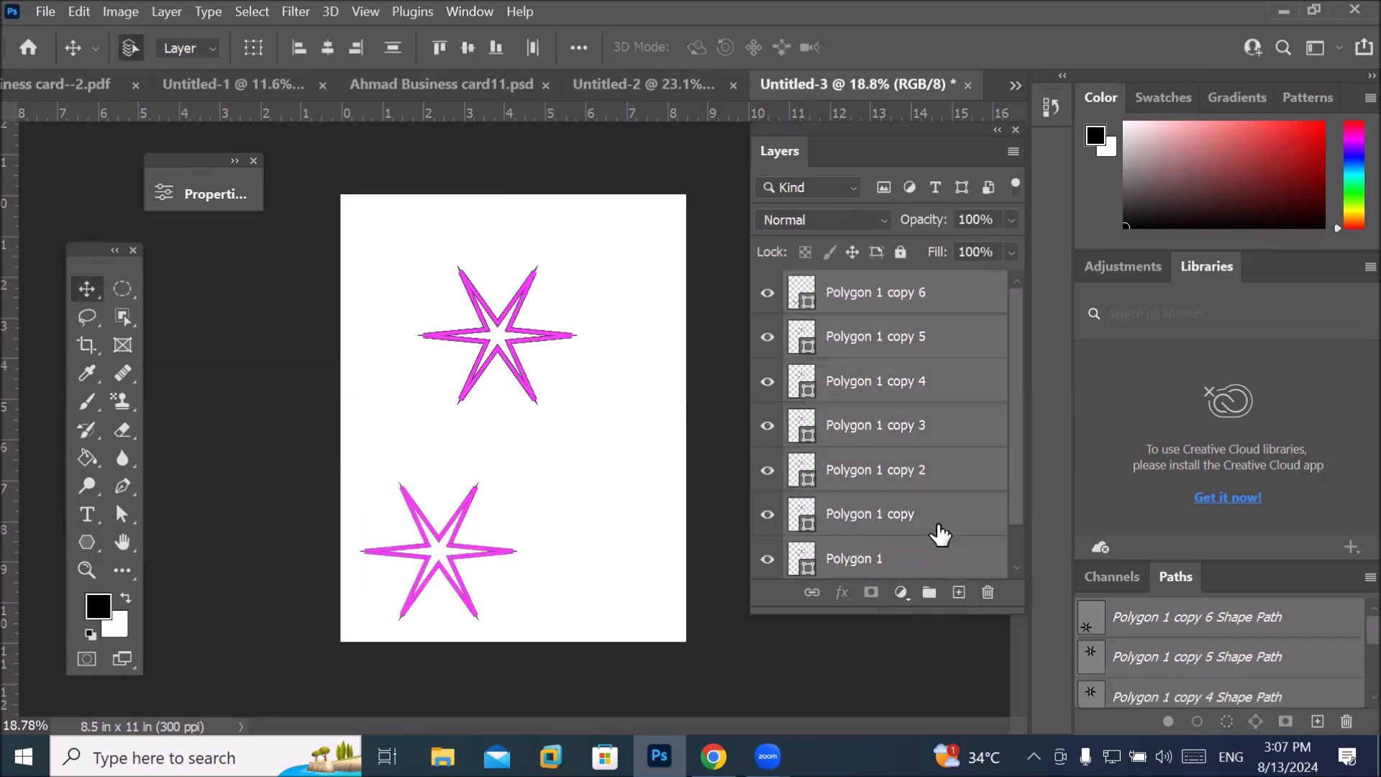
click(872, 377)
click(856, 295)
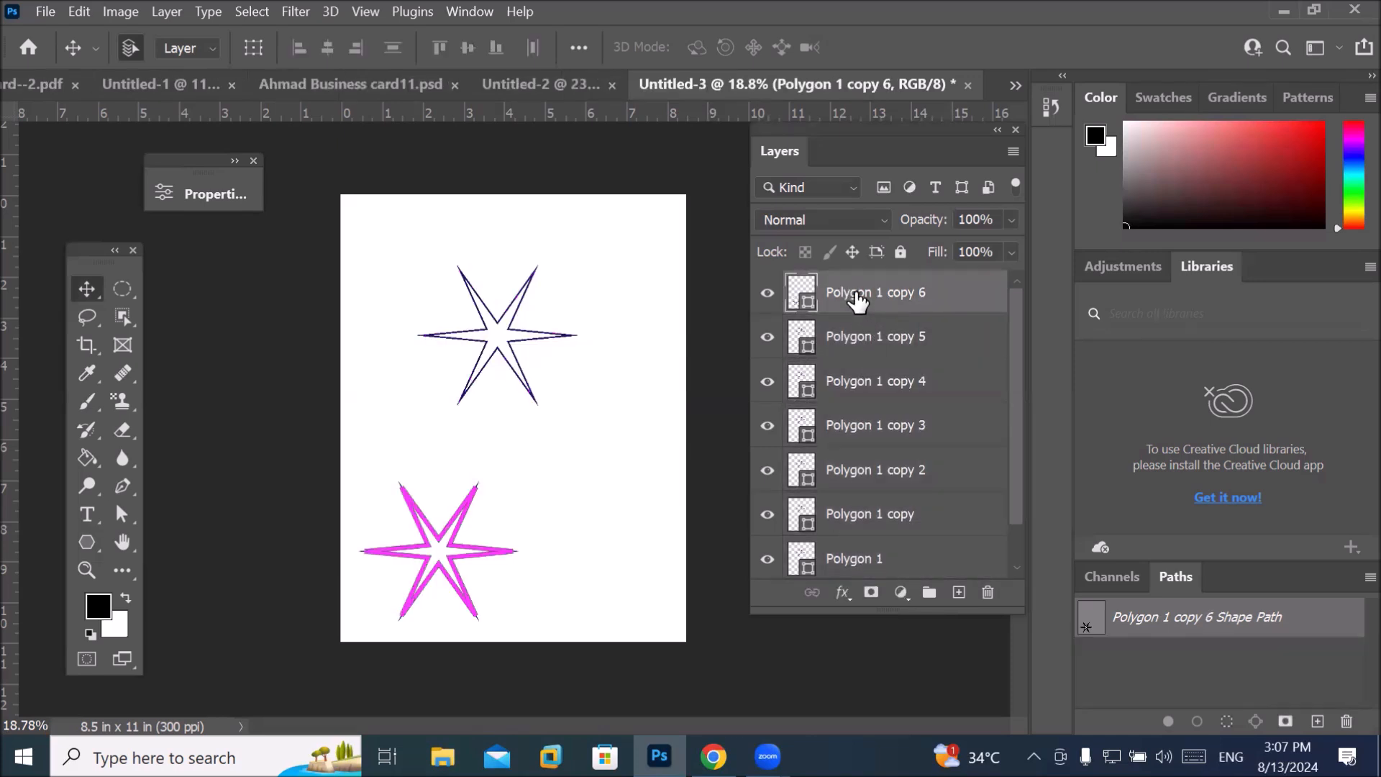
key(ctrl+t)
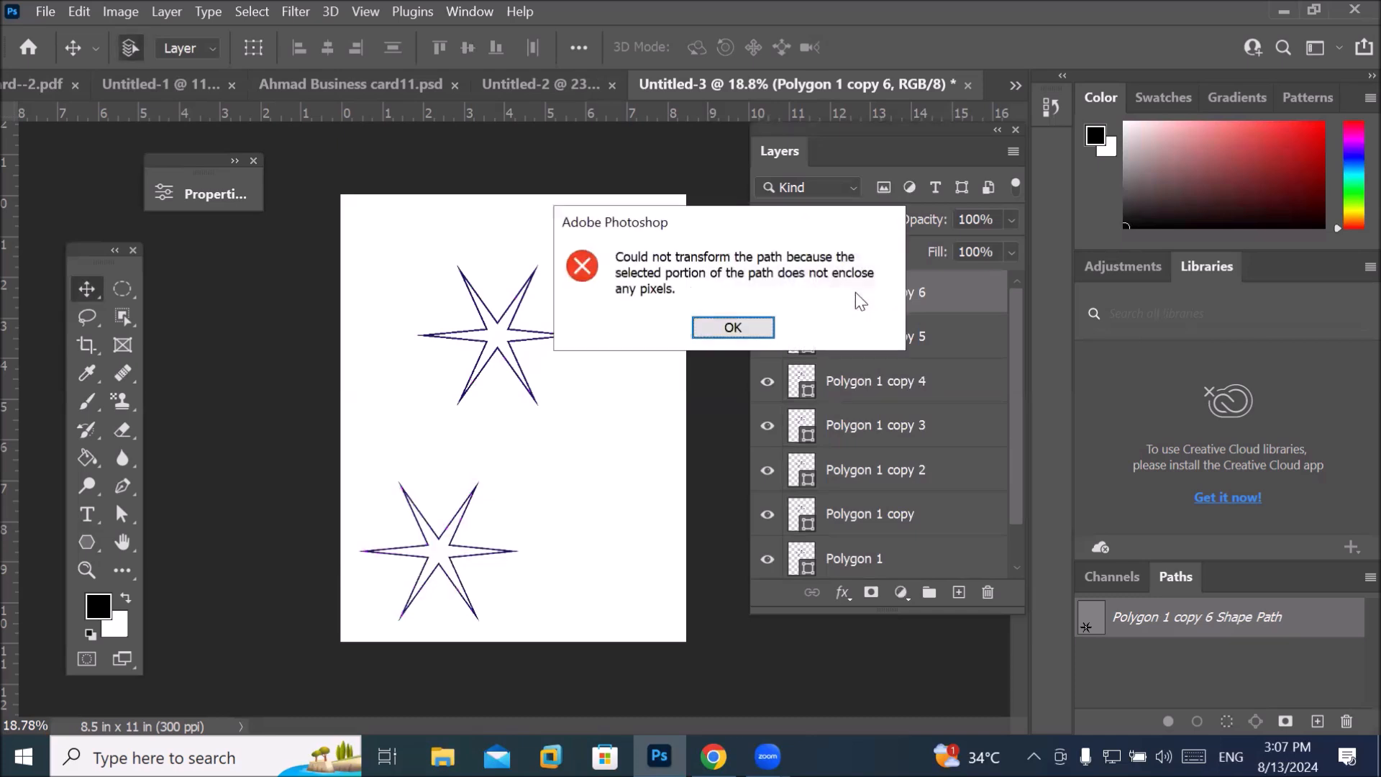
click(716, 328)
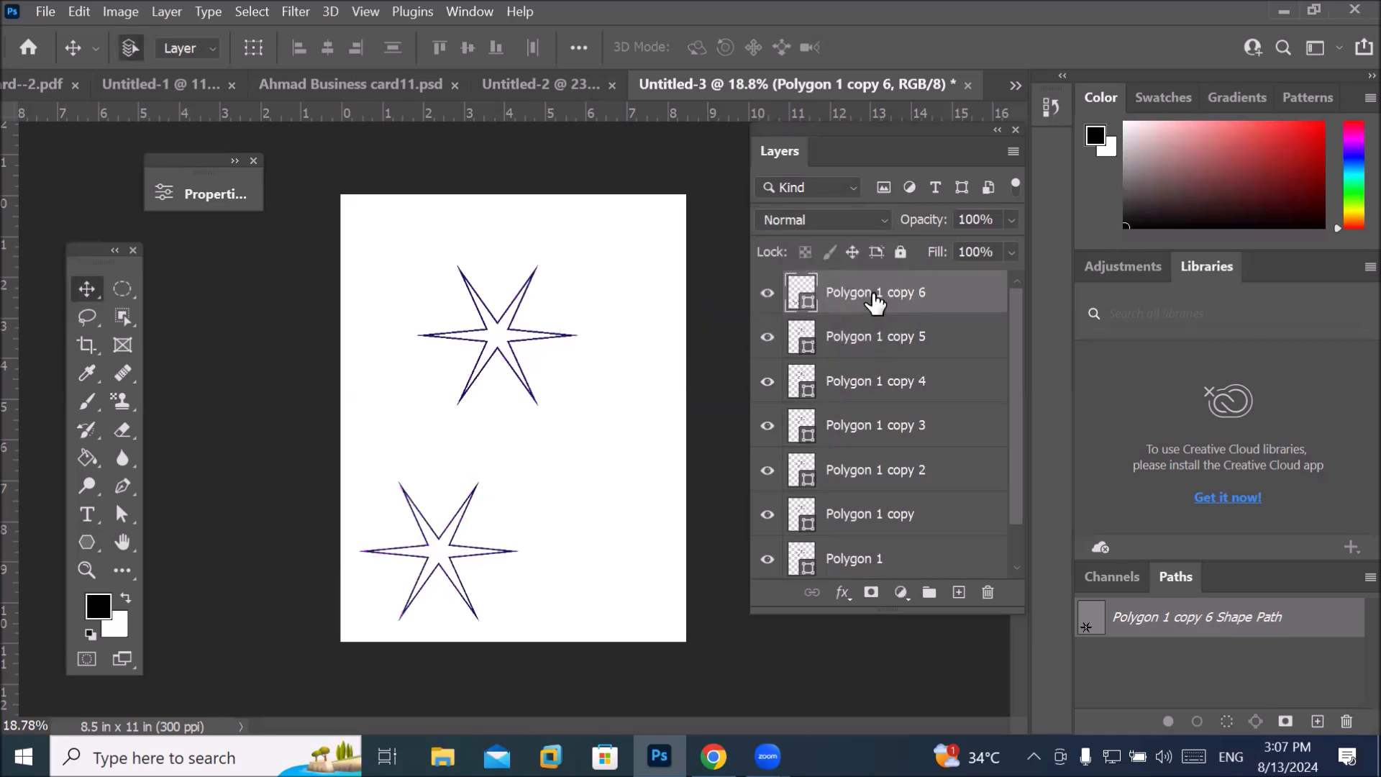
key(ctrl+t)
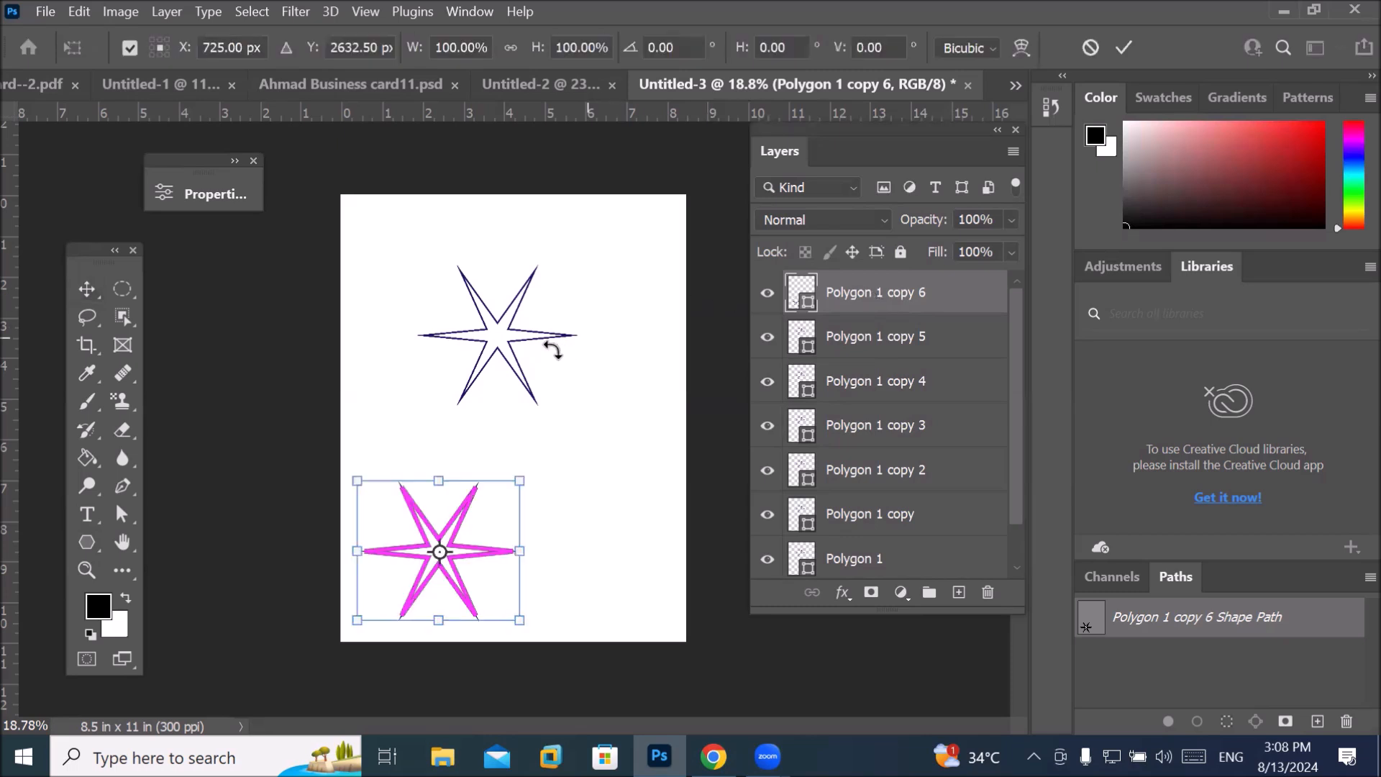
key(Return)
Use Free Transform to move the Polygon 1 copy 5 star to the lower-right corner of the page.
click(873, 345)
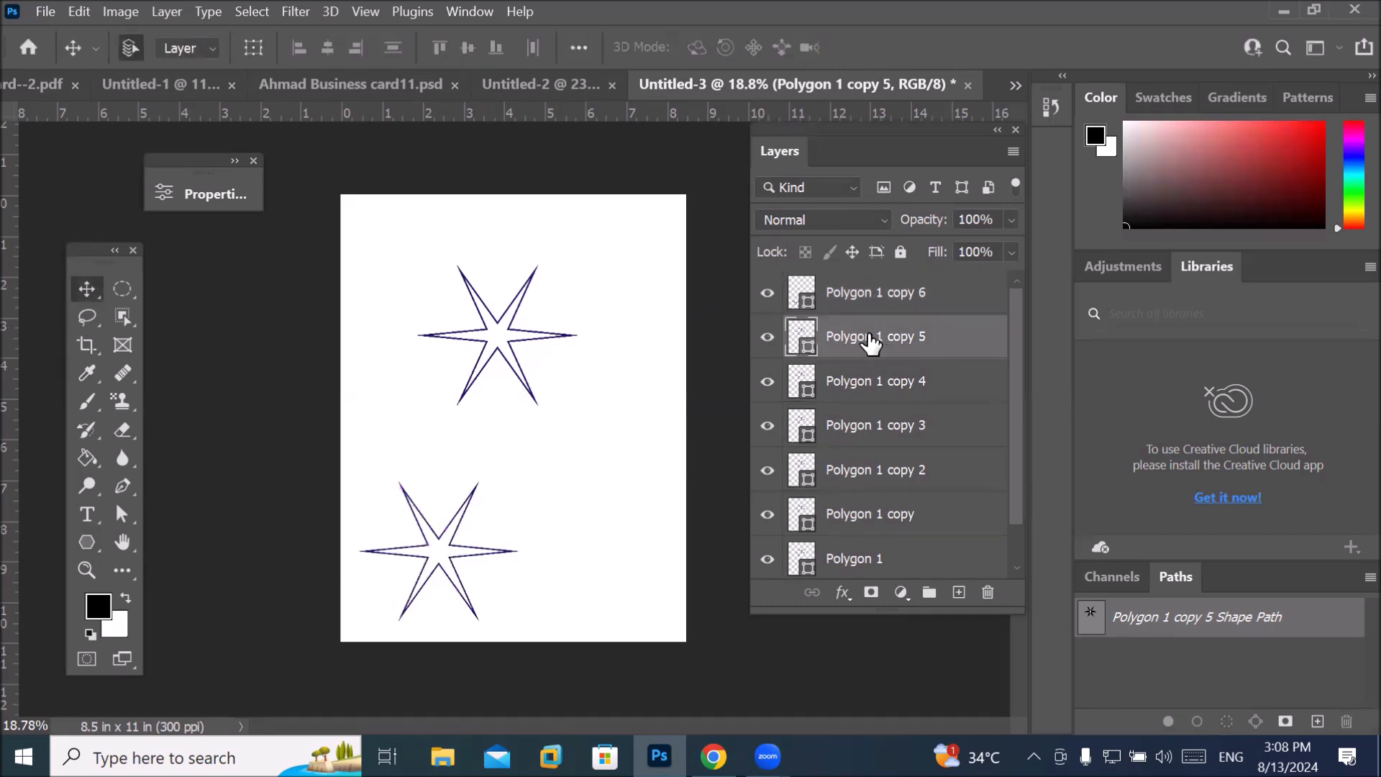
key(ctrl+t)
drag(547, 346, 648, 586)
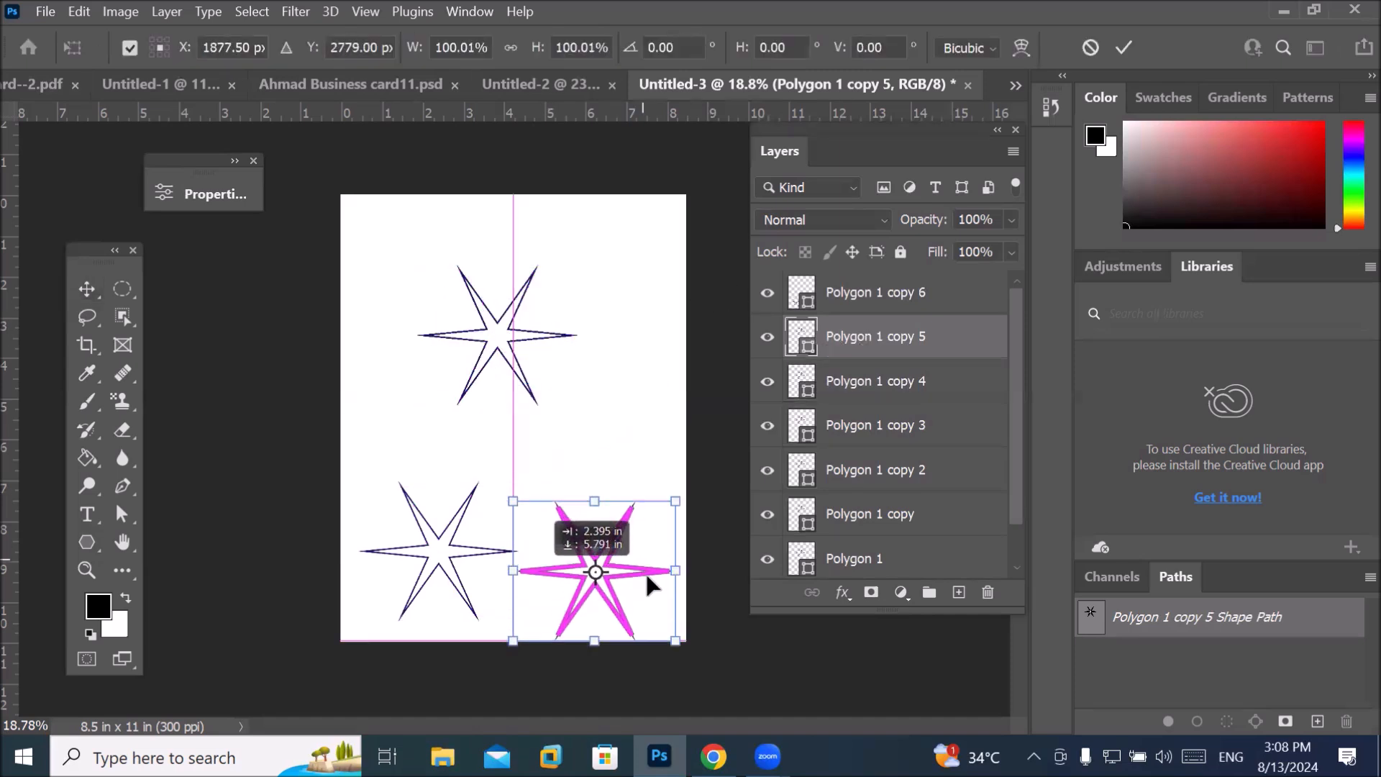
Use Free Transform to move the Polygon 1 copy 4 star to the upper-right corner of the page.
click(879, 385)
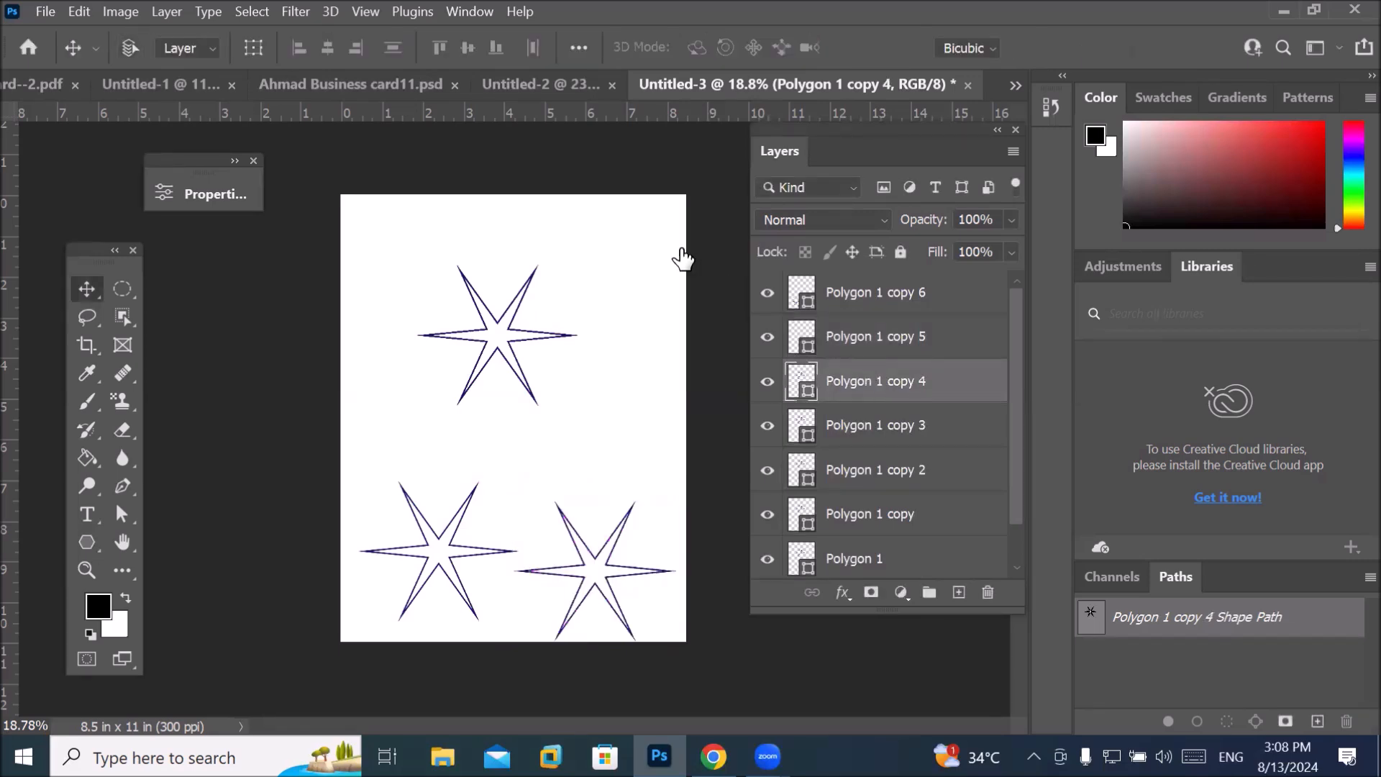
key(ctrl+t)
drag(538, 340, 642, 276)
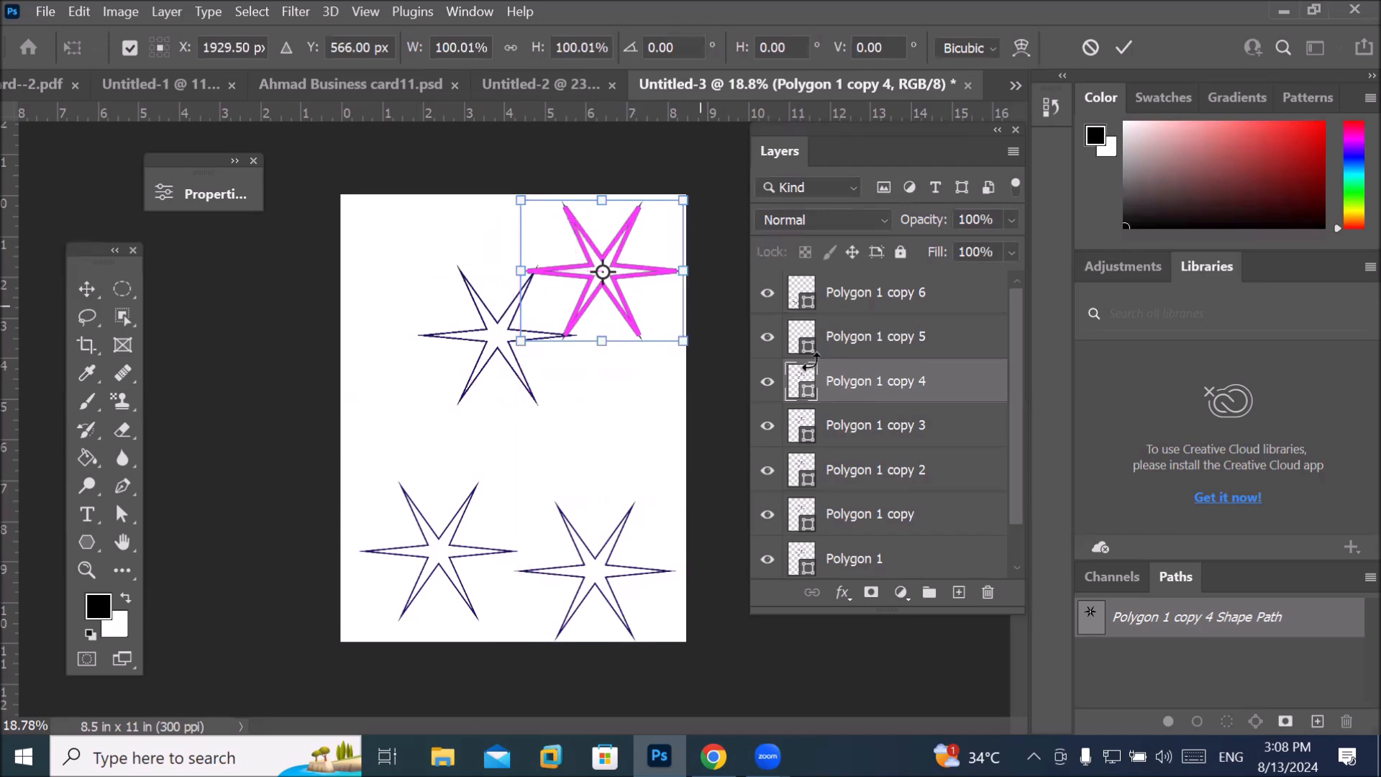
Move the Polygon 1 copy 3 star to the page's left edge above the lower-left star and scale it to about 50%.
click(860, 426)
key(ctrl+t)
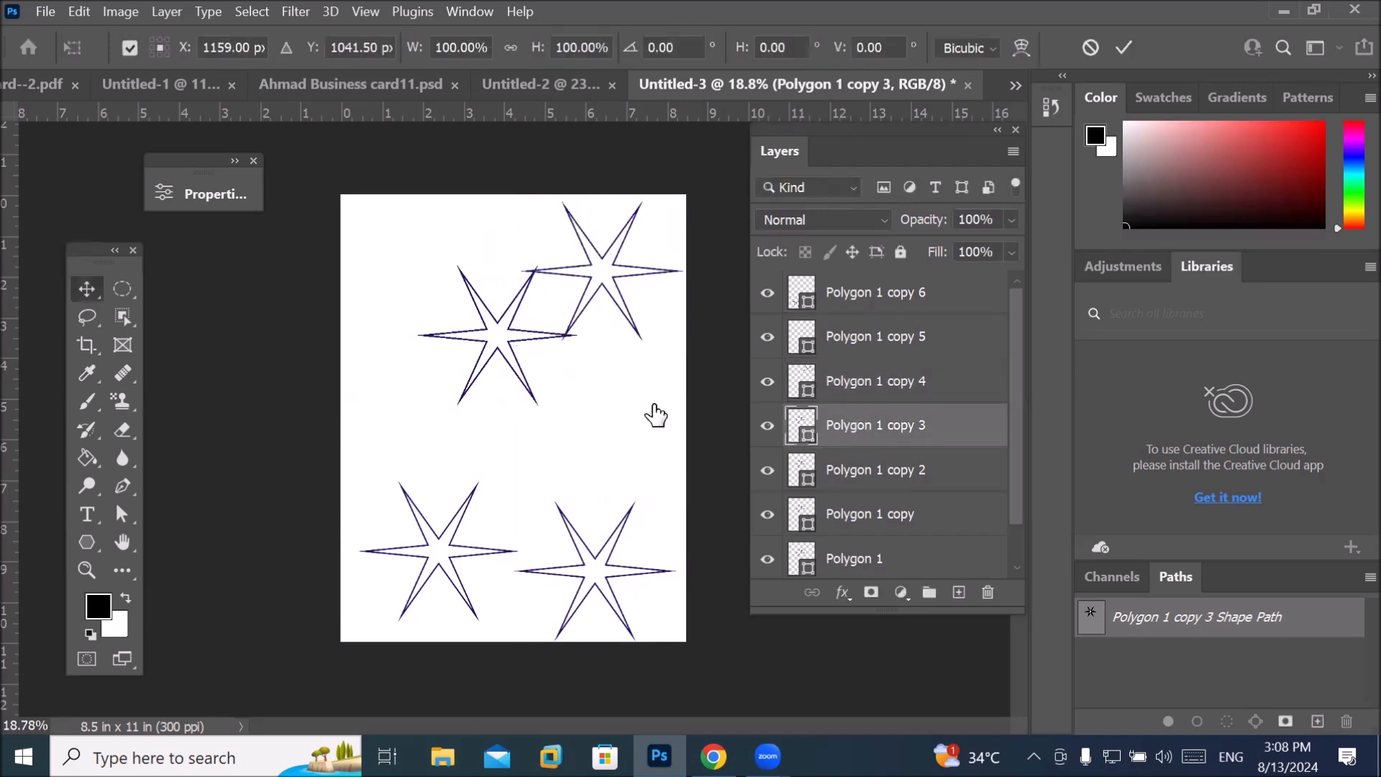
drag(515, 364, 424, 448)
drag(513, 335, 442, 403)
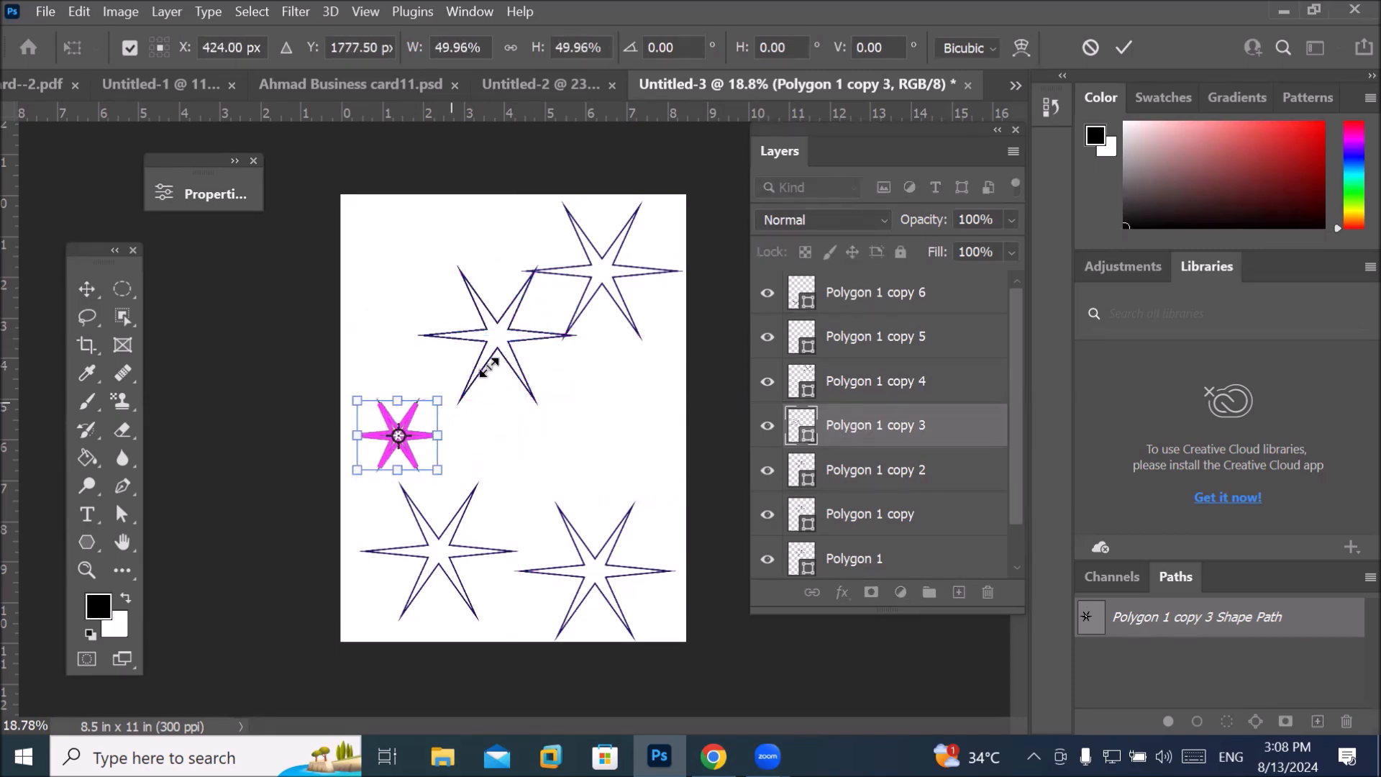
key(Return)
Move the Polygon 1 copy 2 star above the lower-right star and scale it to about 46% width and 50% height.
click(865, 475)
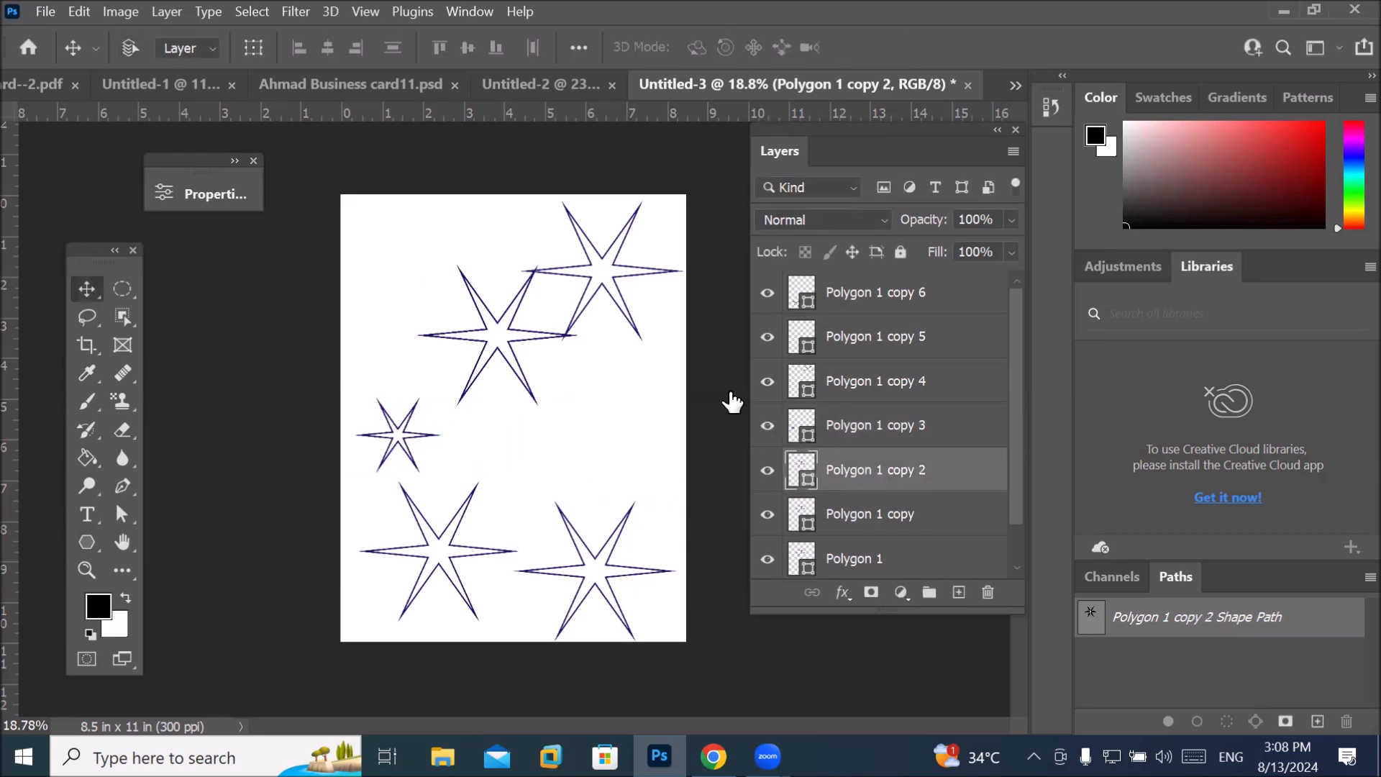
key(ctrl+t)
drag(510, 346, 631, 441)
drag(691, 366, 604, 441)
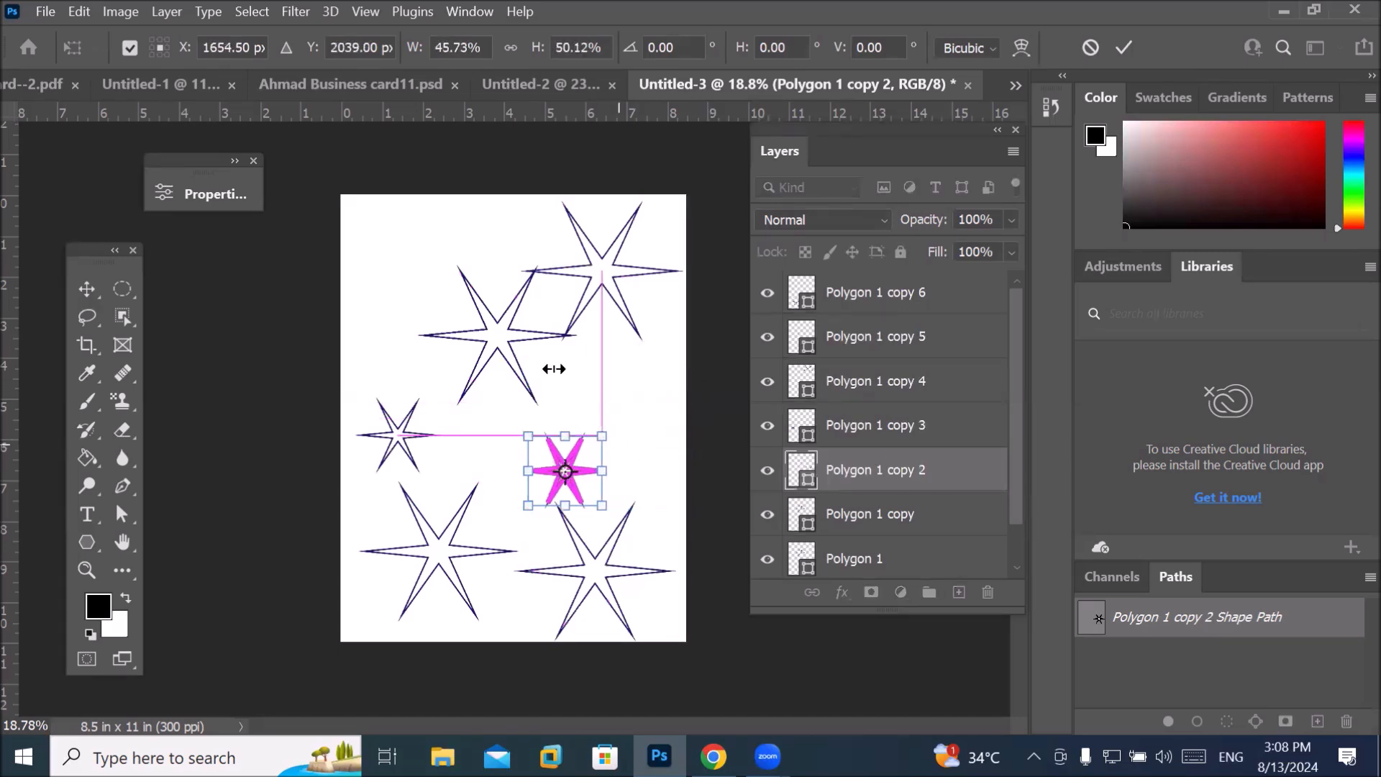
Move the Polygon 1 copy star to the page's upper-left edge and scale it to about 54% width and 46% height.
click(839, 516)
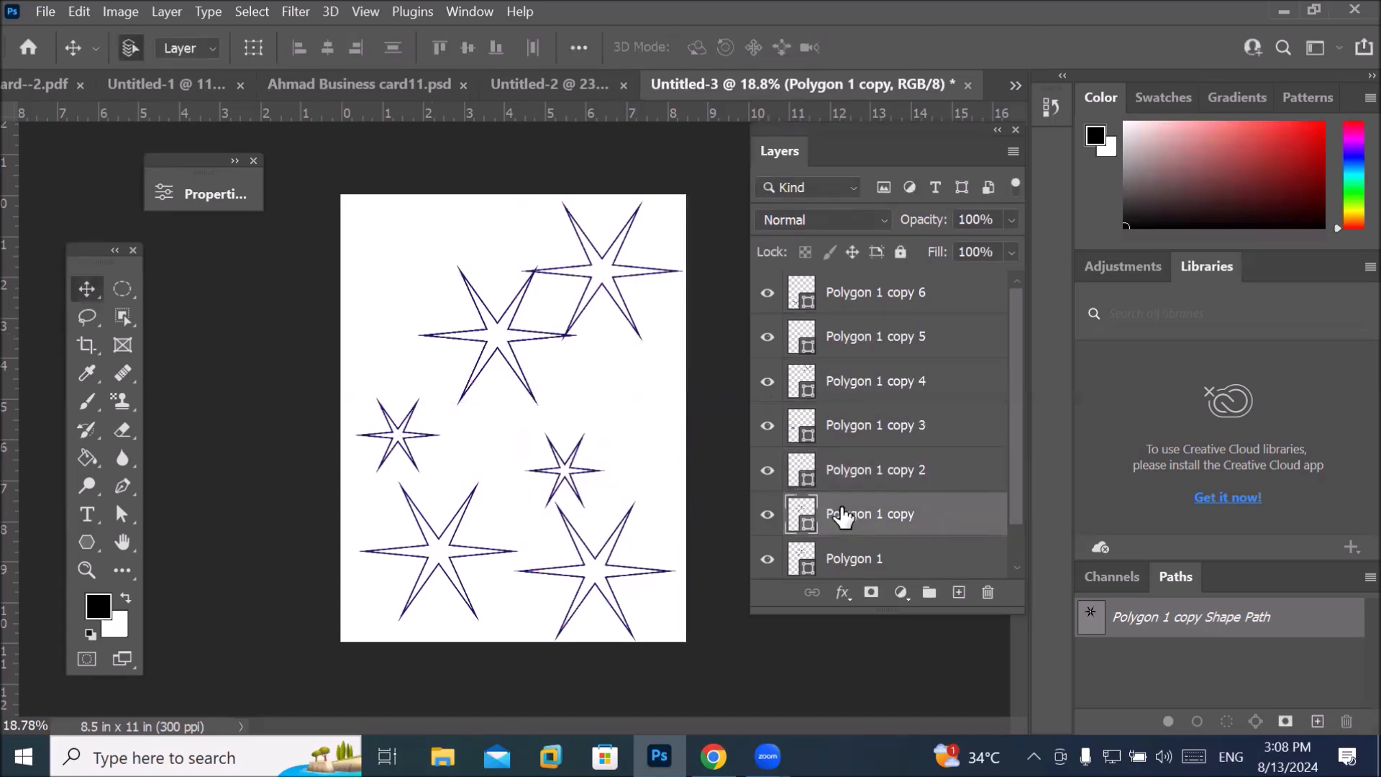
key(ctrl+t)
drag(507, 344, 424, 269)
drag(497, 194, 423, 263)
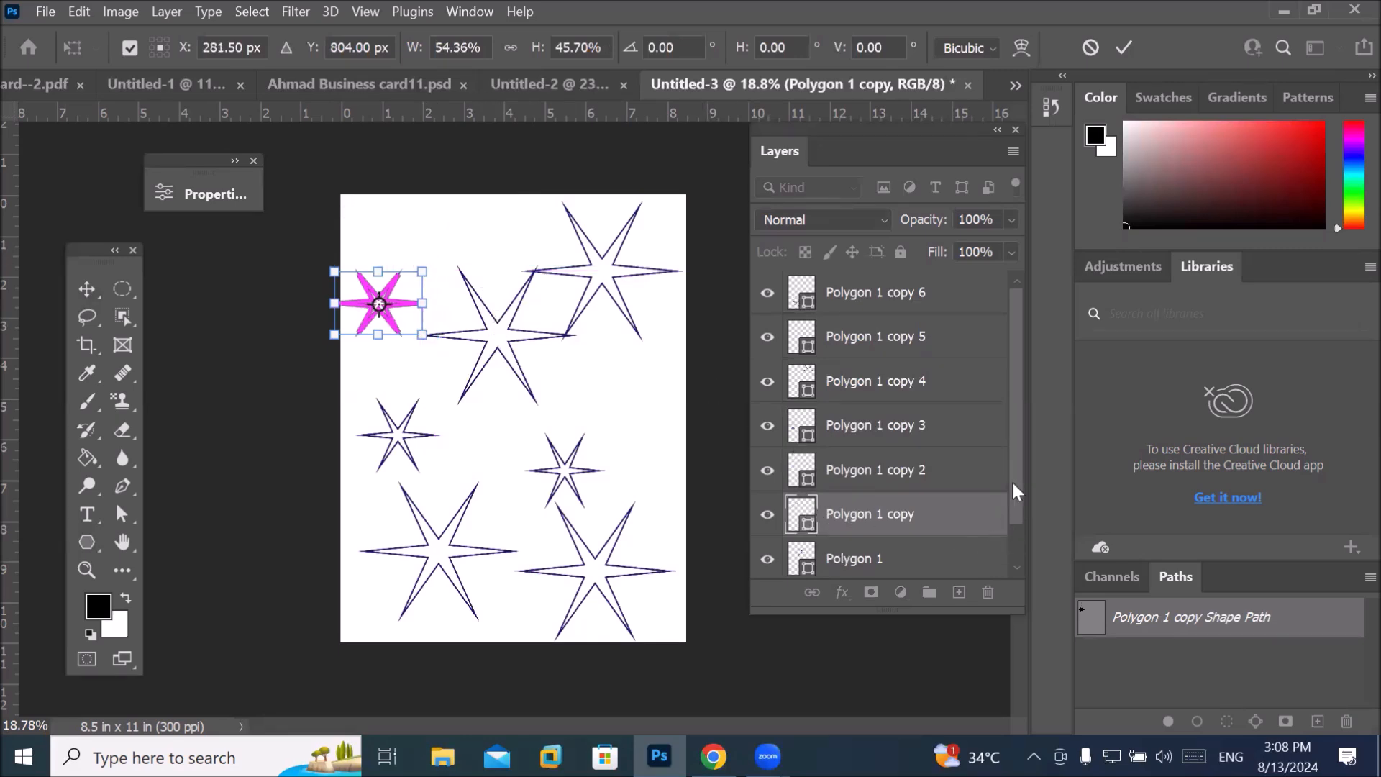
Fill the Background layer with the black foreground color.
drag(1012, 481, 1004, 557)
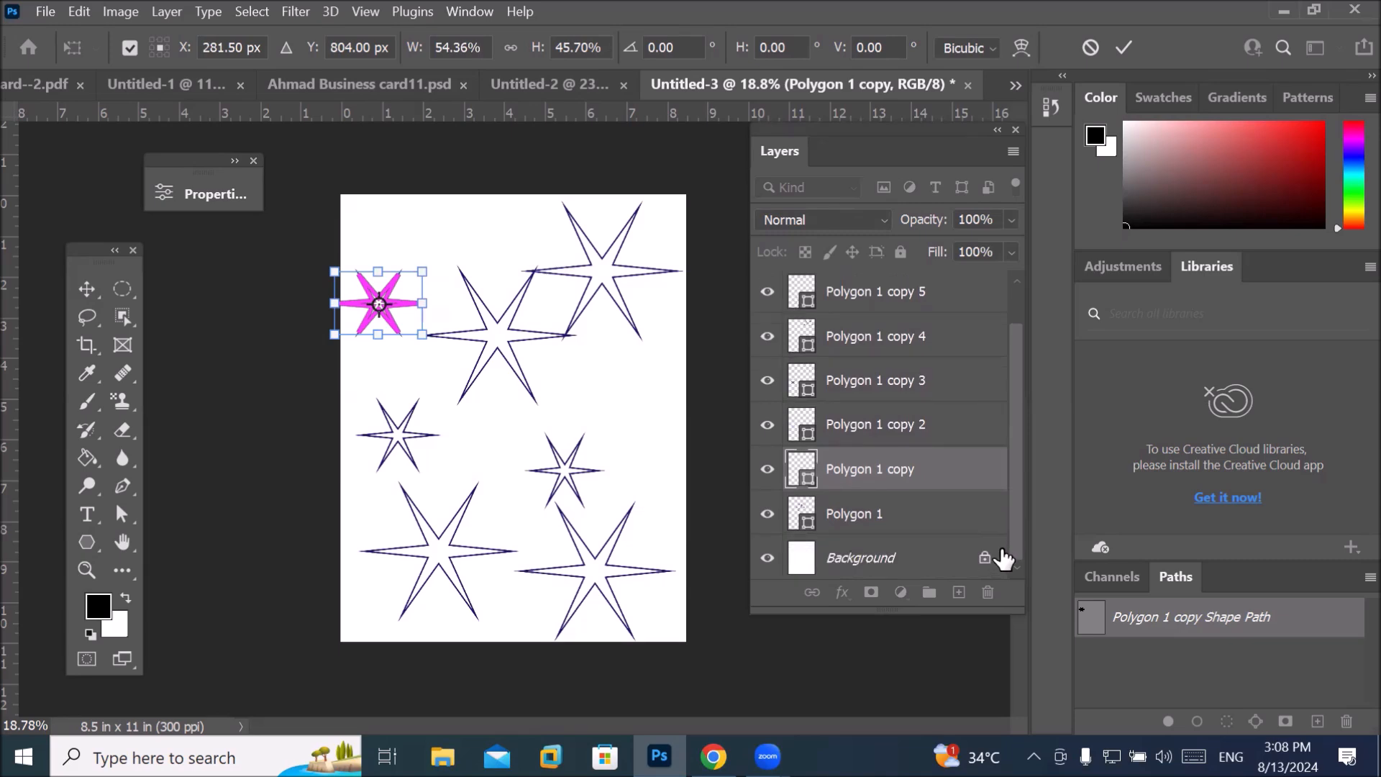
click(862, 557)
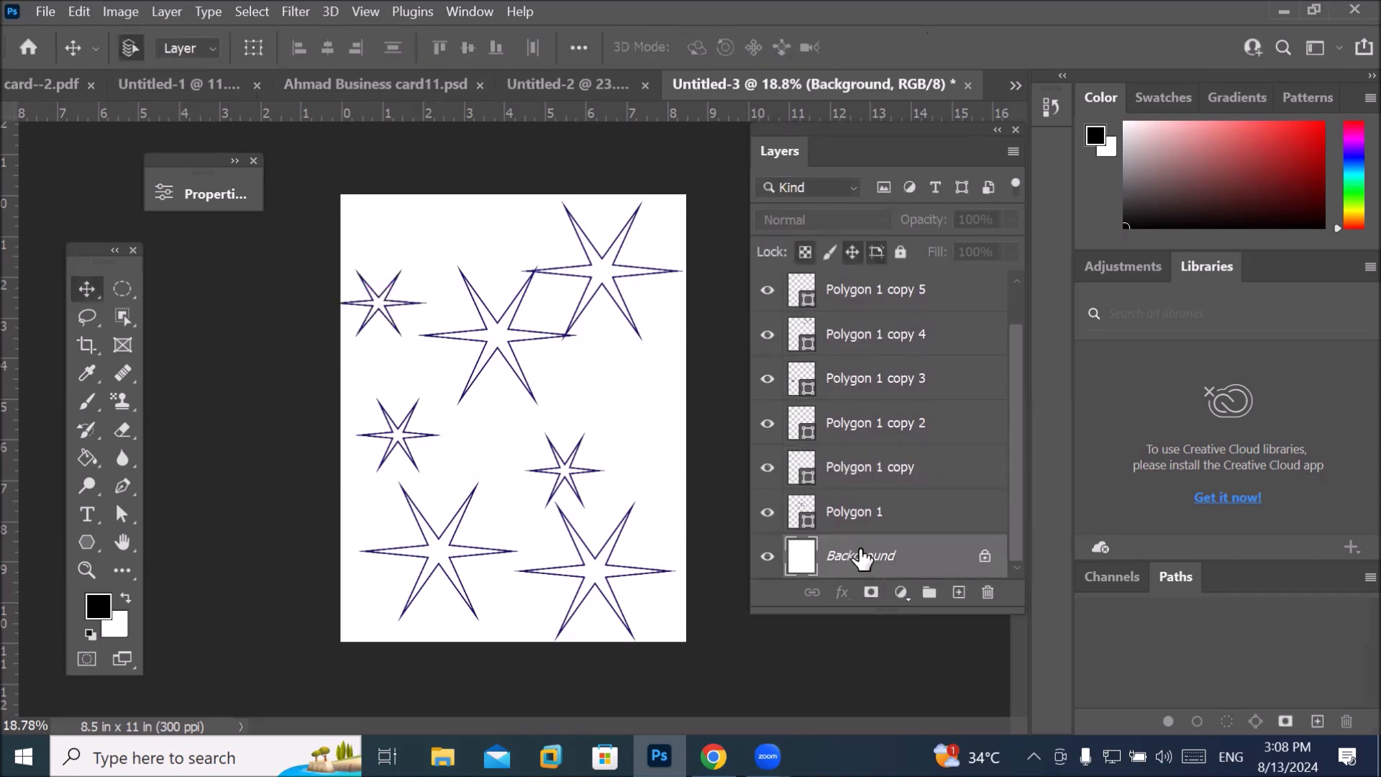
key(alt+BackSpace)
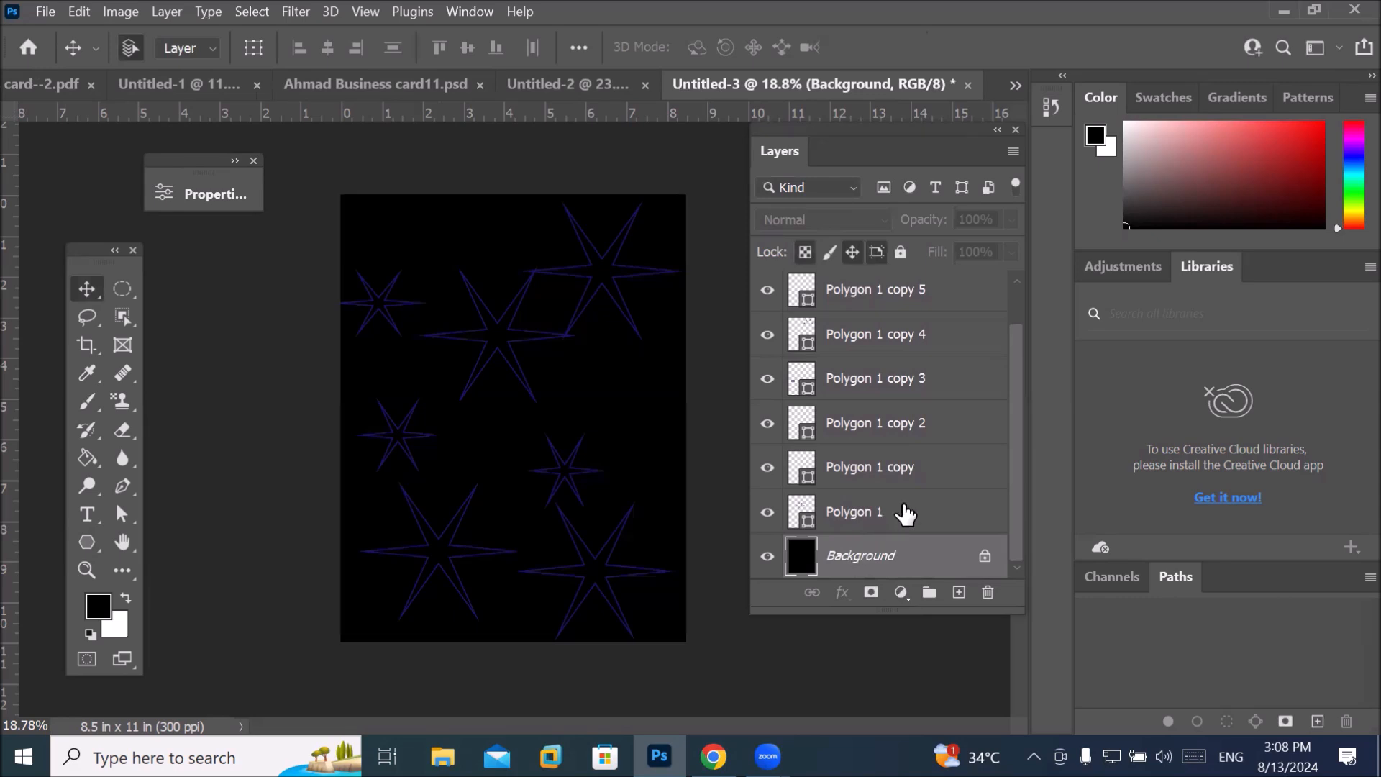
Change the stroke color of all the Polygon 1 star layers, from the original through copy 6, to white.
click(884, 517)
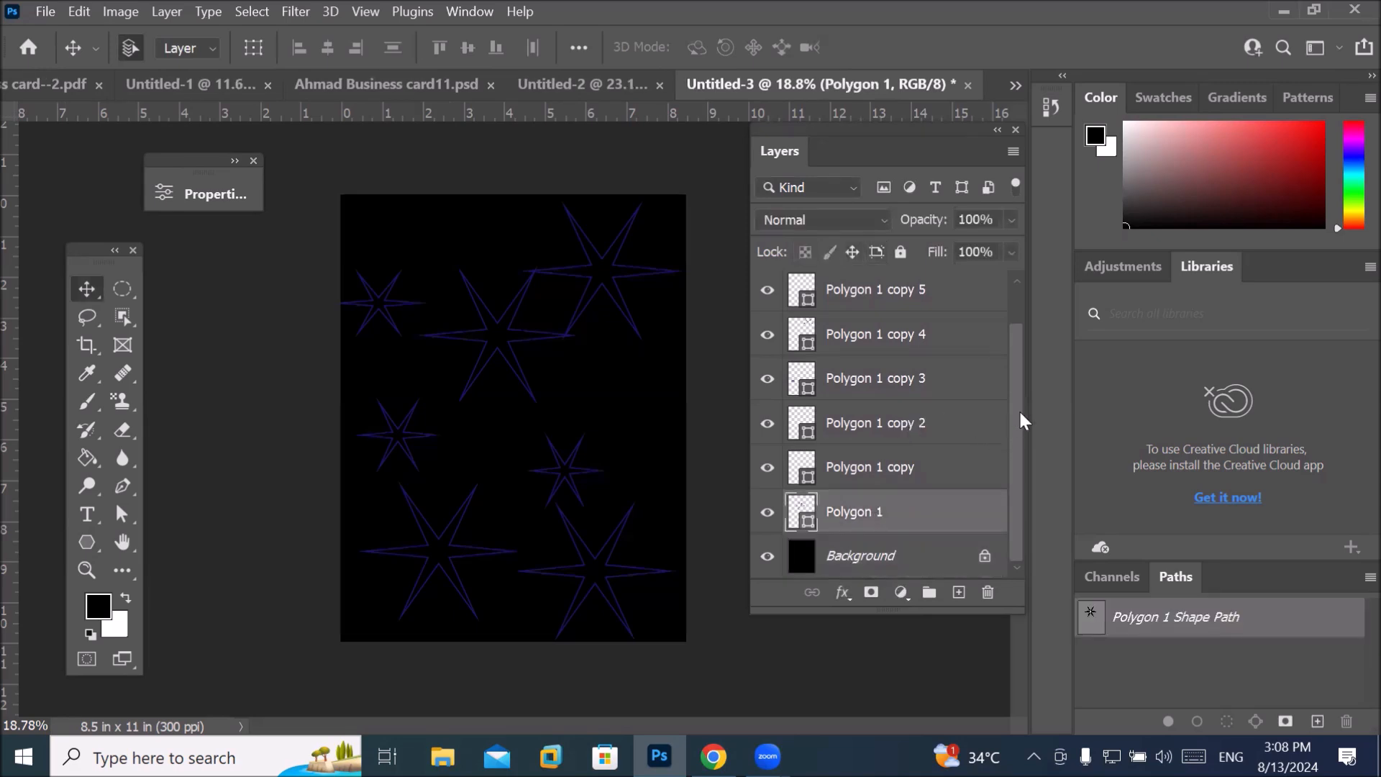
scroll(1025, 421, up, 1)
shift+click(901, 311)
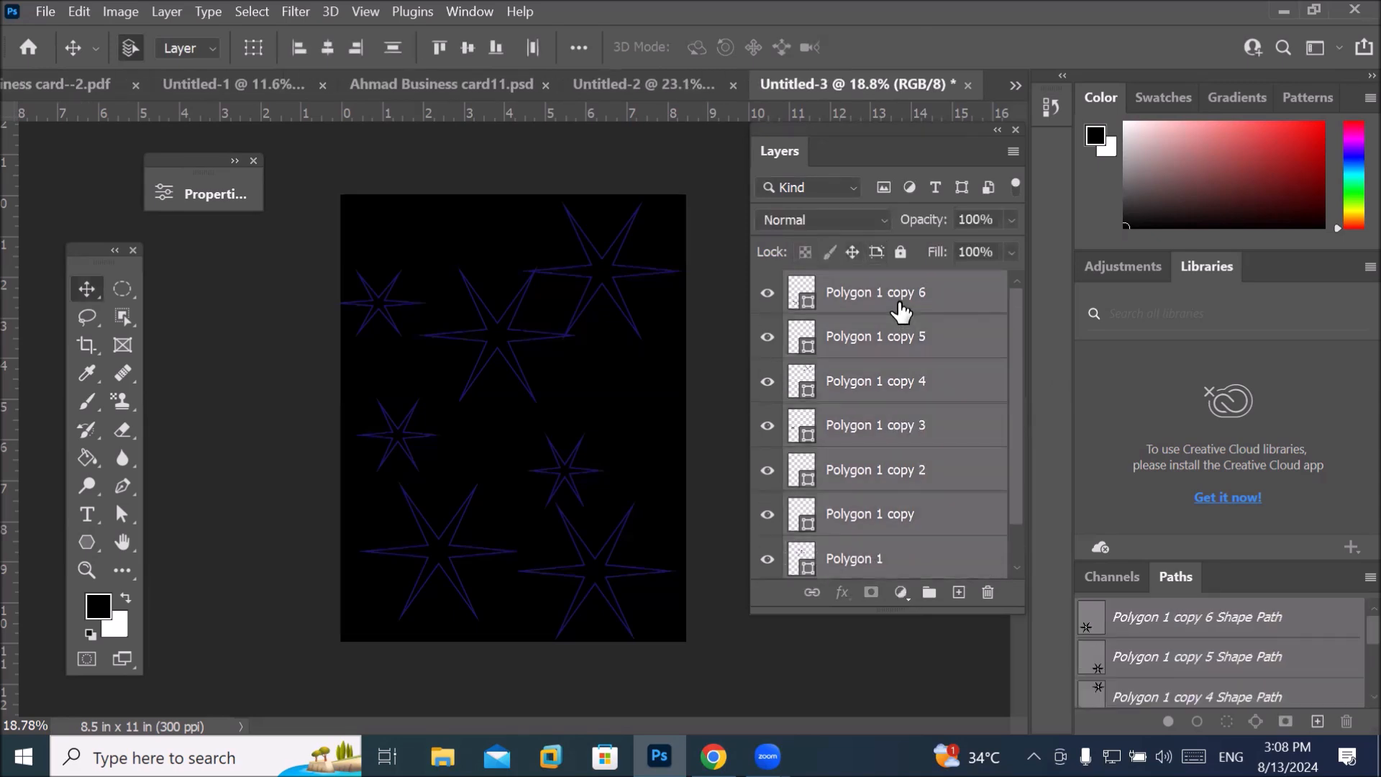
click(85, 545)
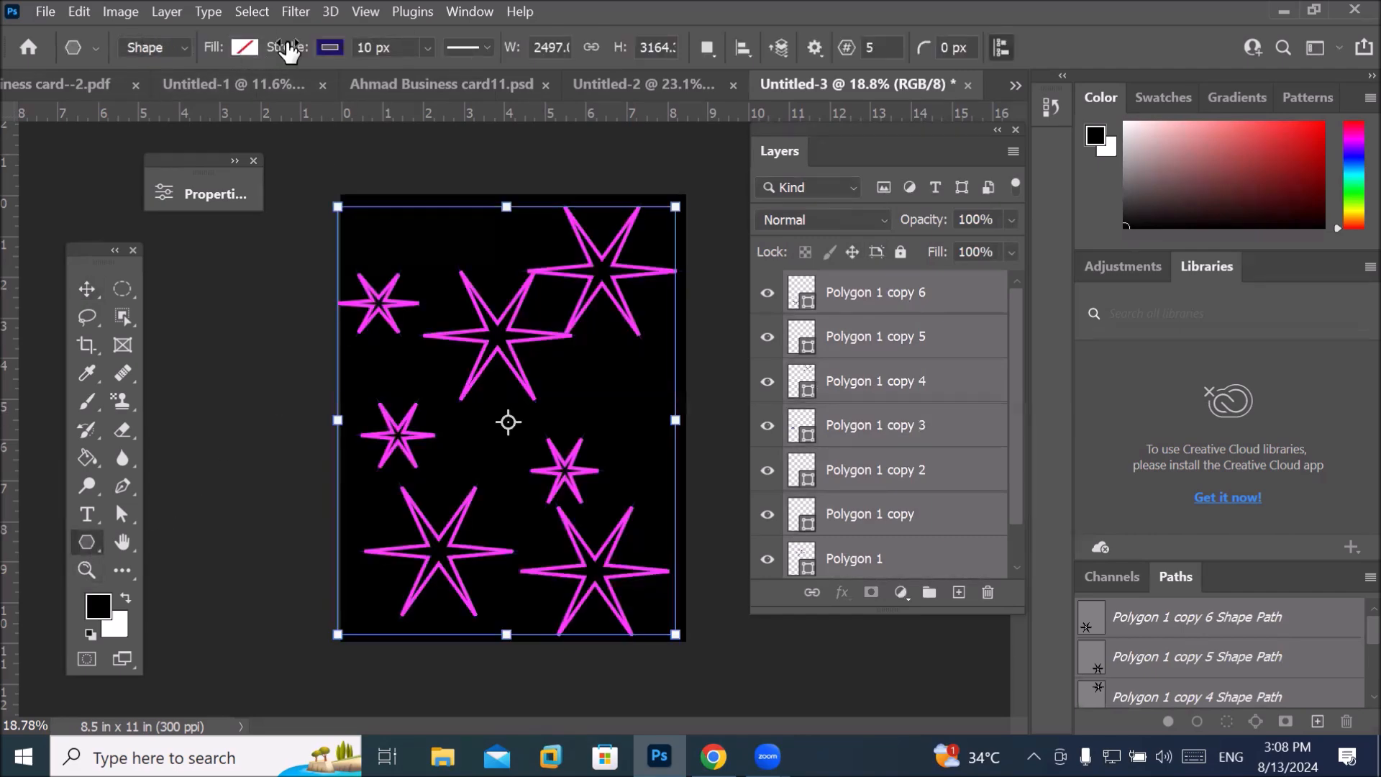
click(332, 48)
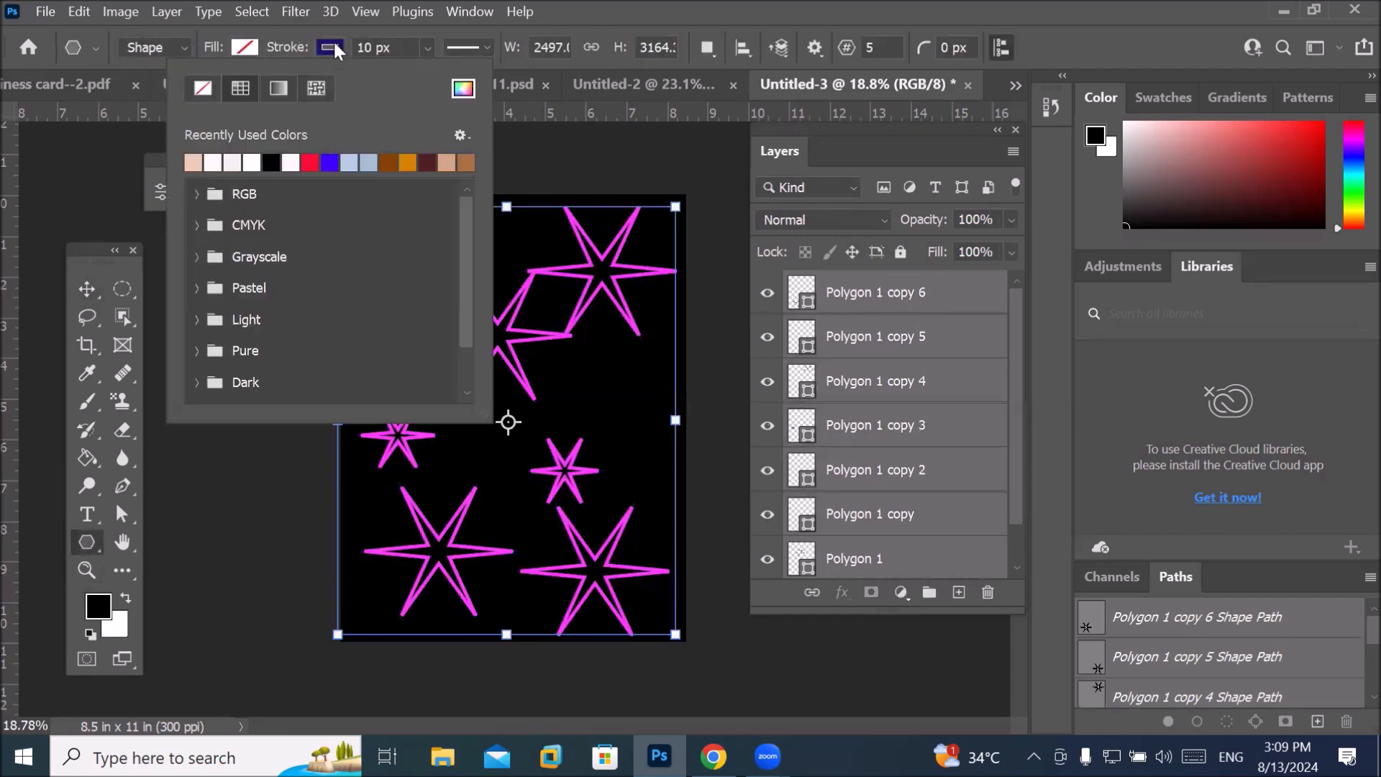
click(251, 160)
click(849, 291)
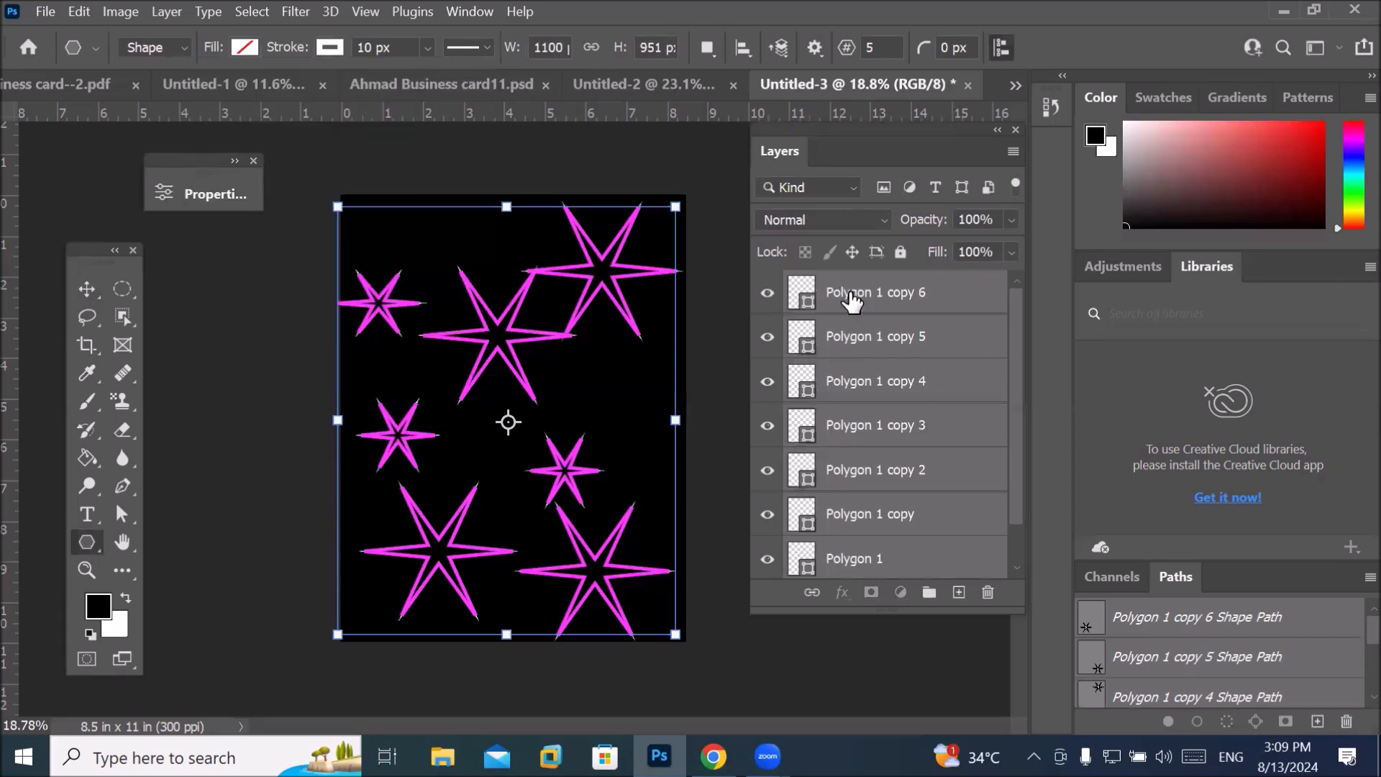
Select the Background layer and start placing an embedded file from the _Graphics > Images folder on Local Disk (D:).
click(846, 358)
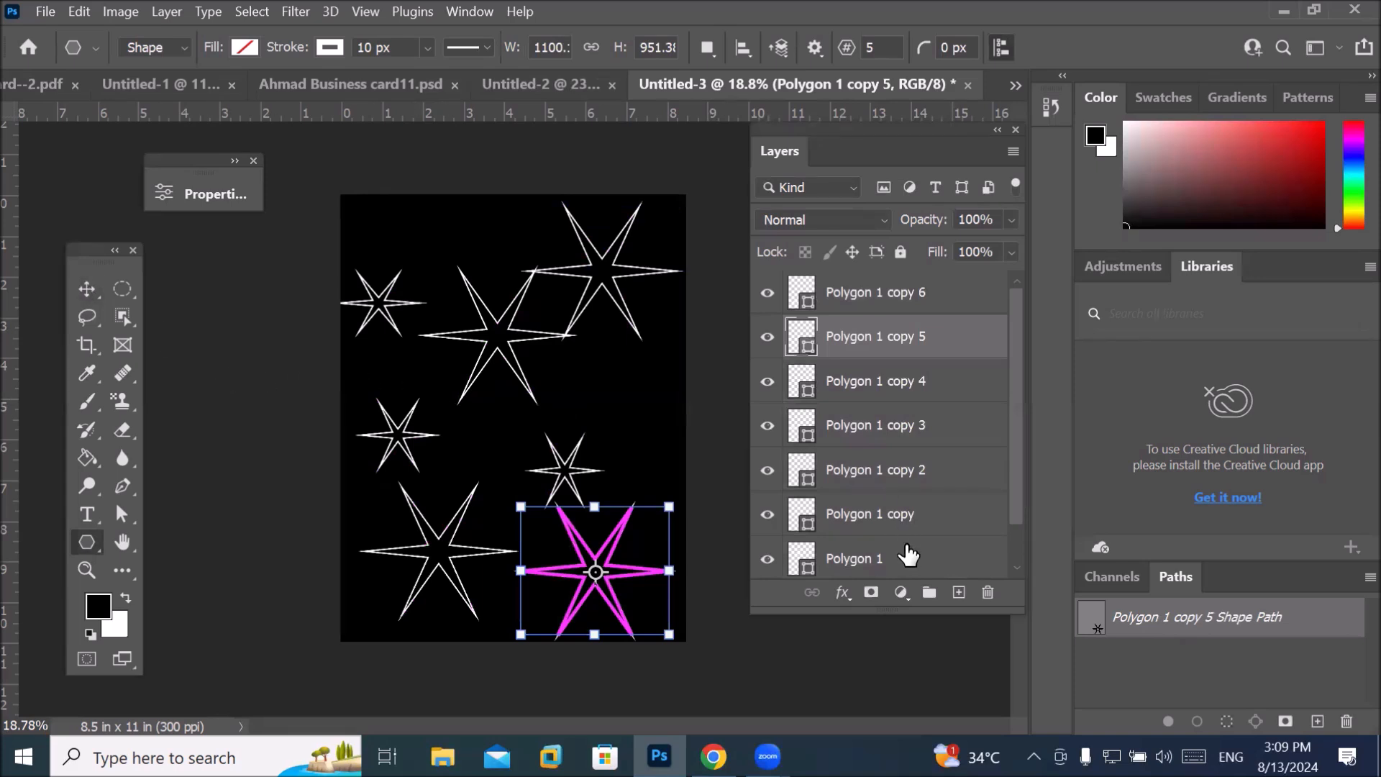
click(885, 562)
scroll(863, 562, down, 1)
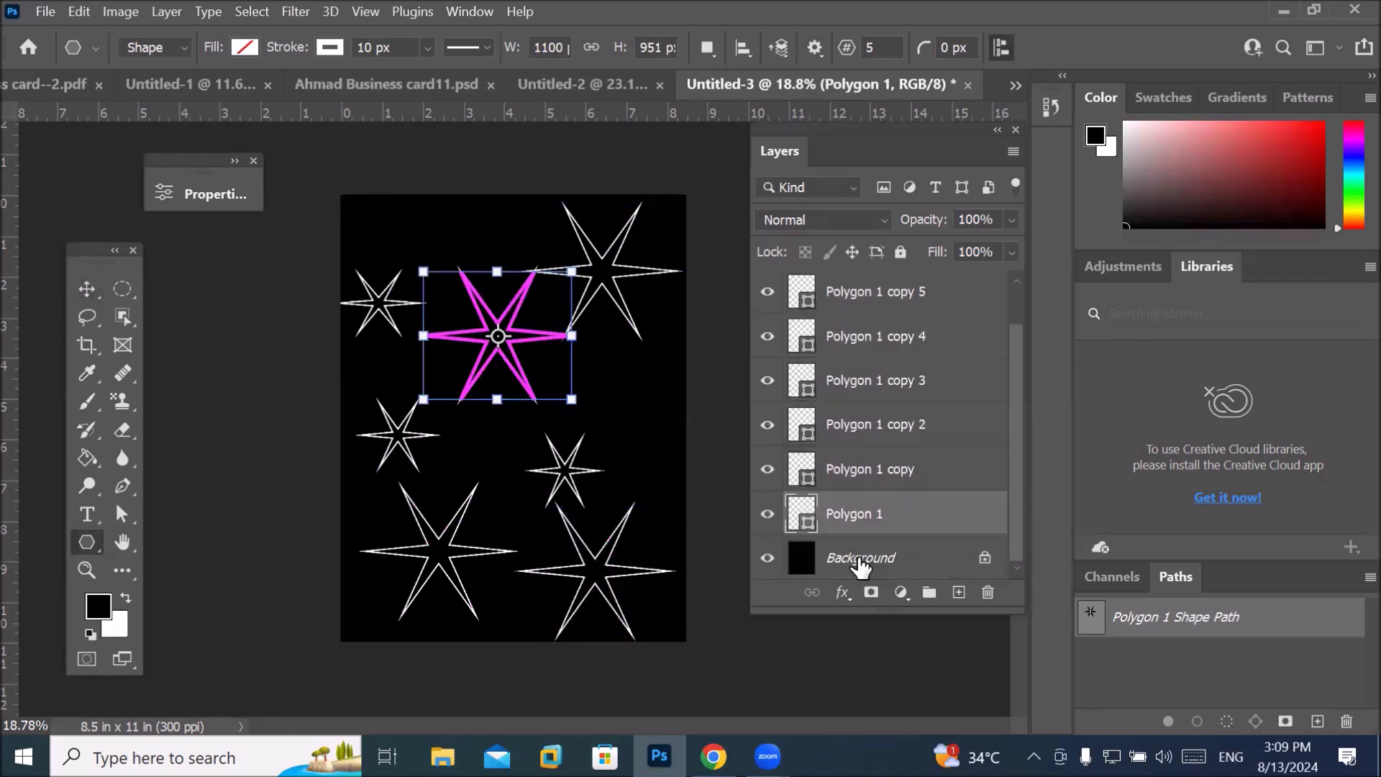
click(856, 572)
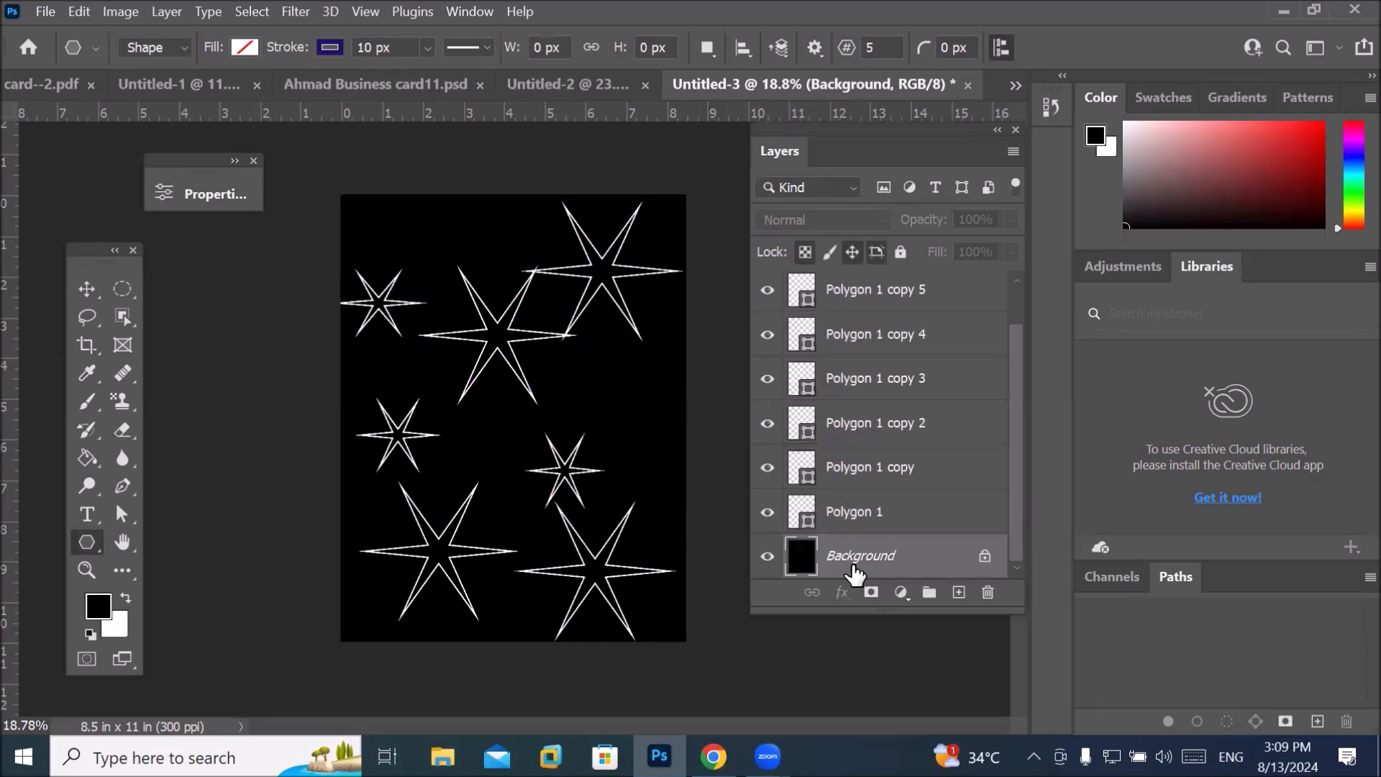
click(45, 11)
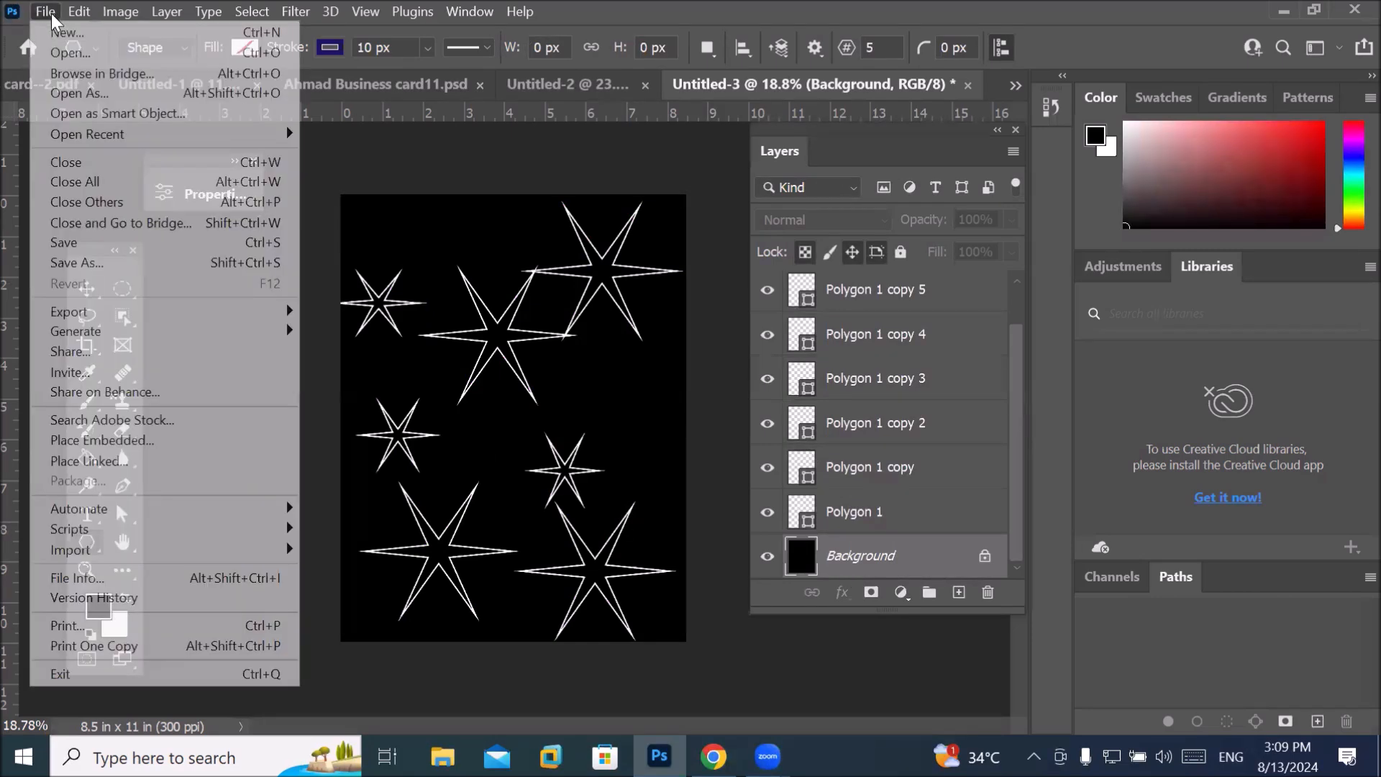
click(185, 441)
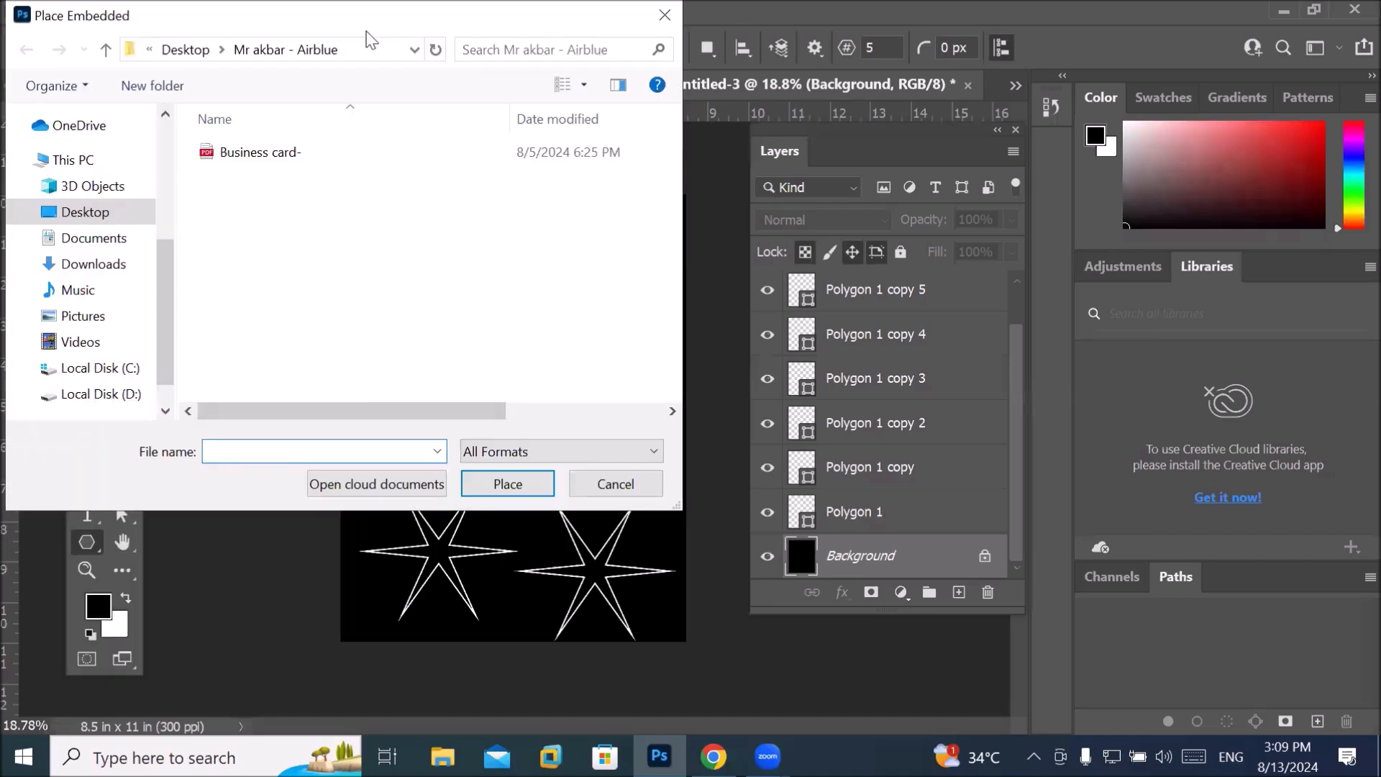
click(126, 395)
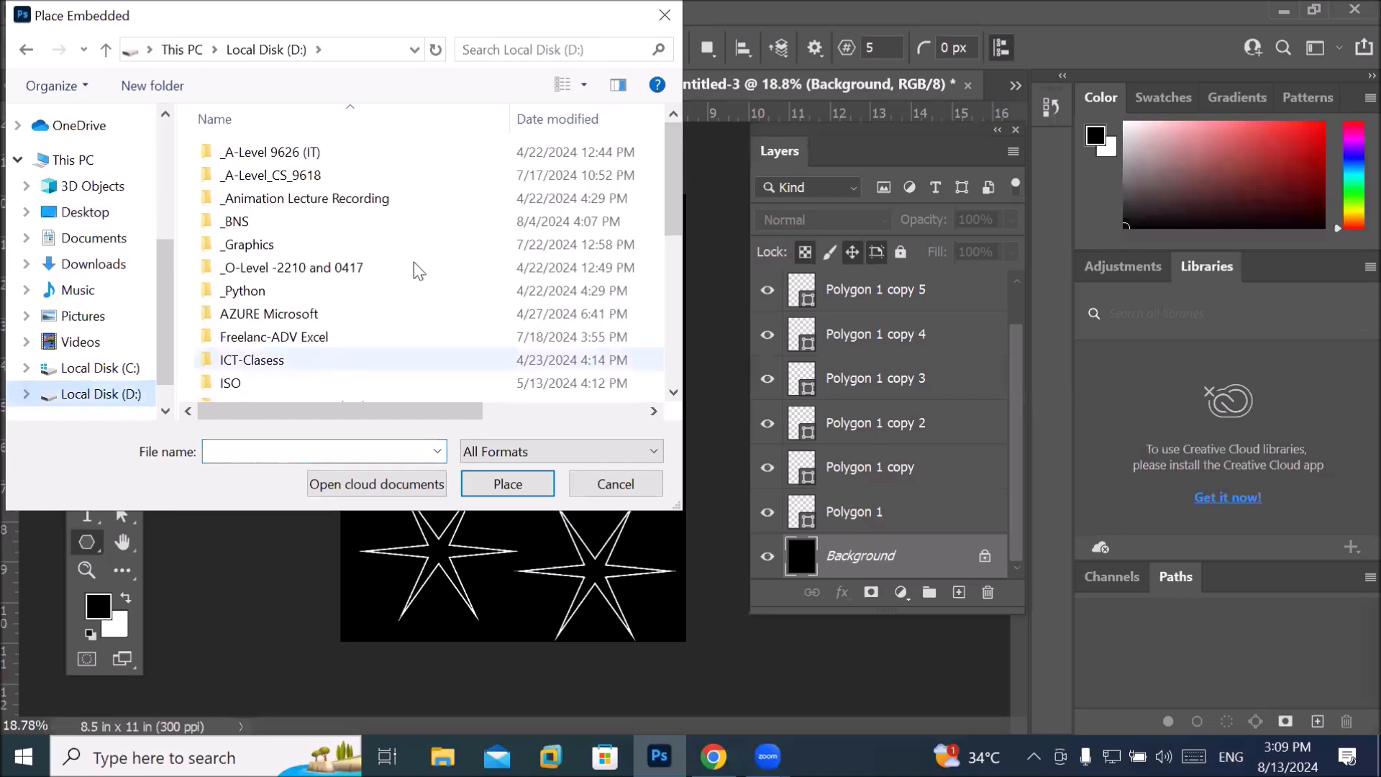
click(272, 245)
double_click(272, 245)
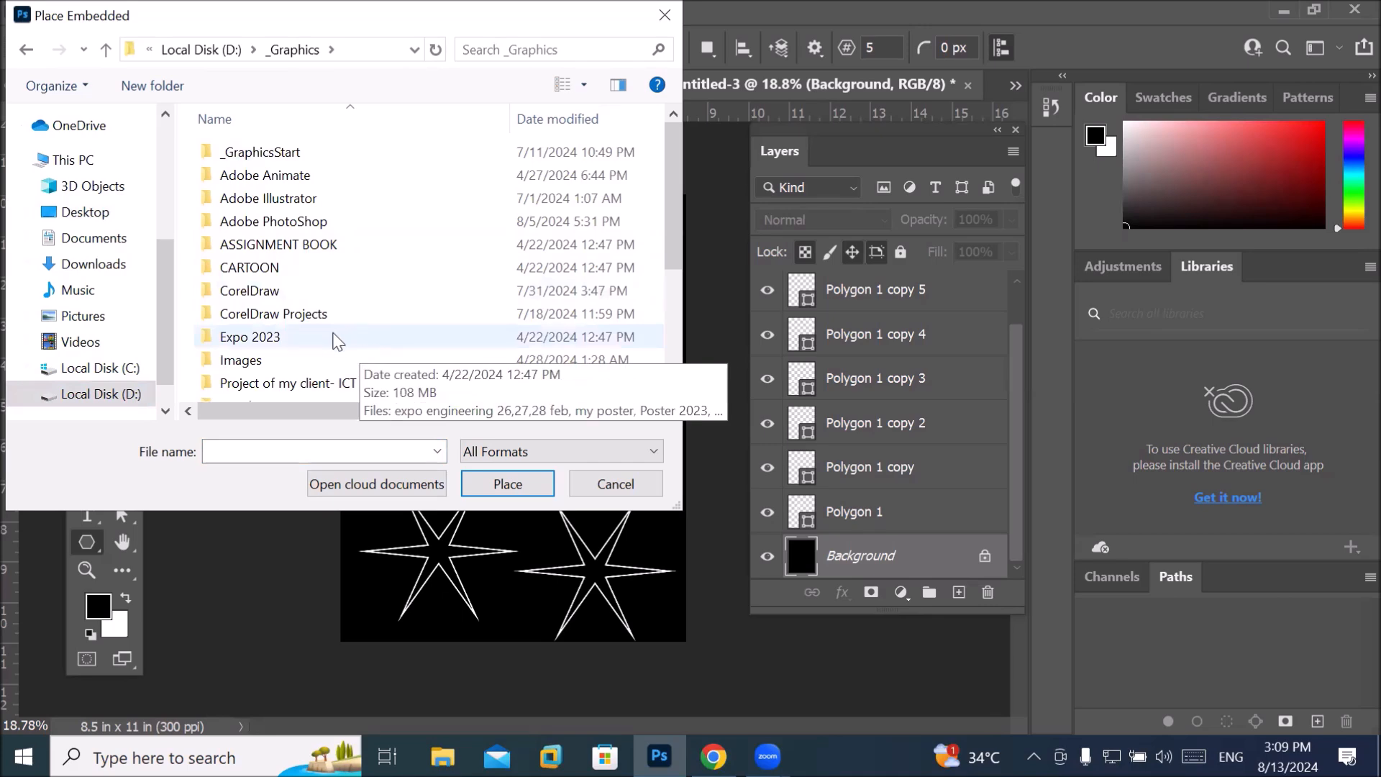
double_click(317, 359)
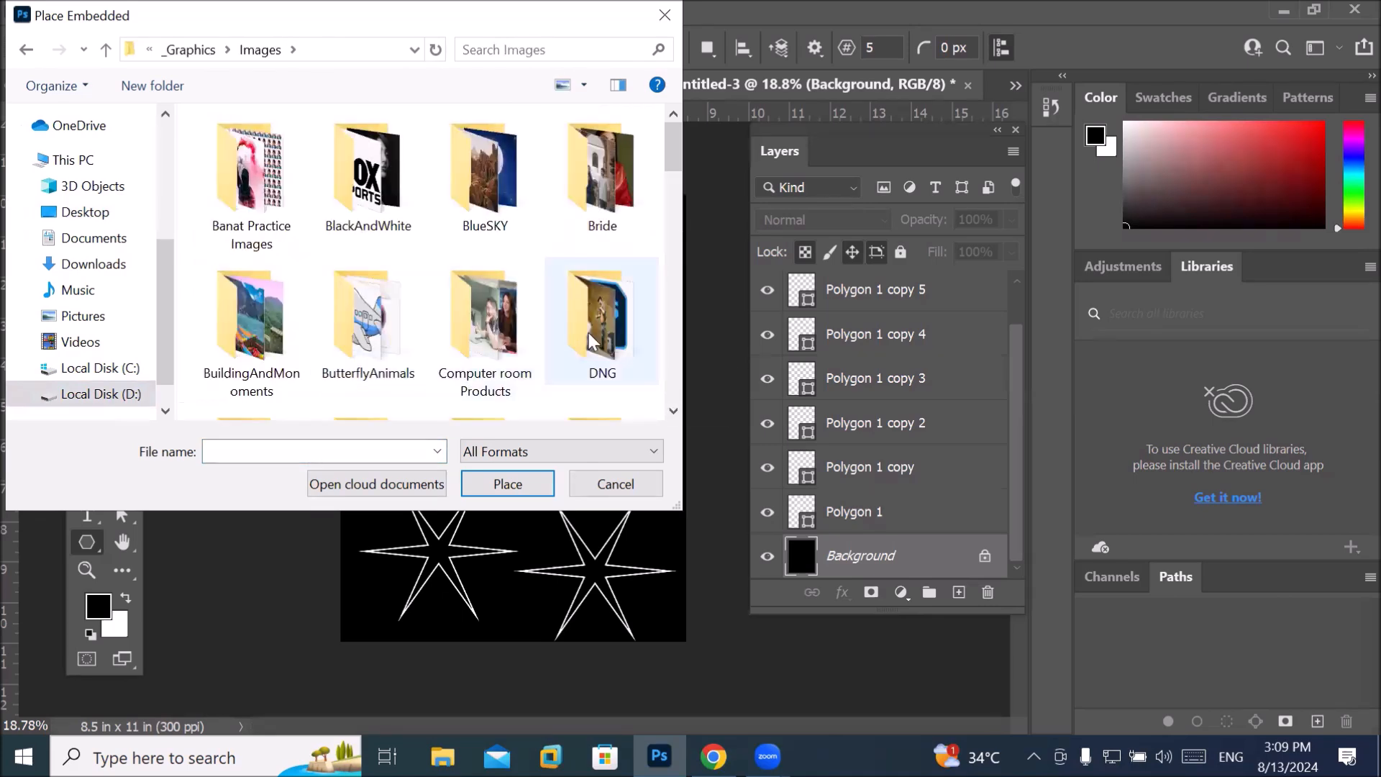
Place the car1 image from the Transparent PNG folder at its default size across the page.
scroll(592, 344, down, 3)
scroll(588, 344, down, 2)
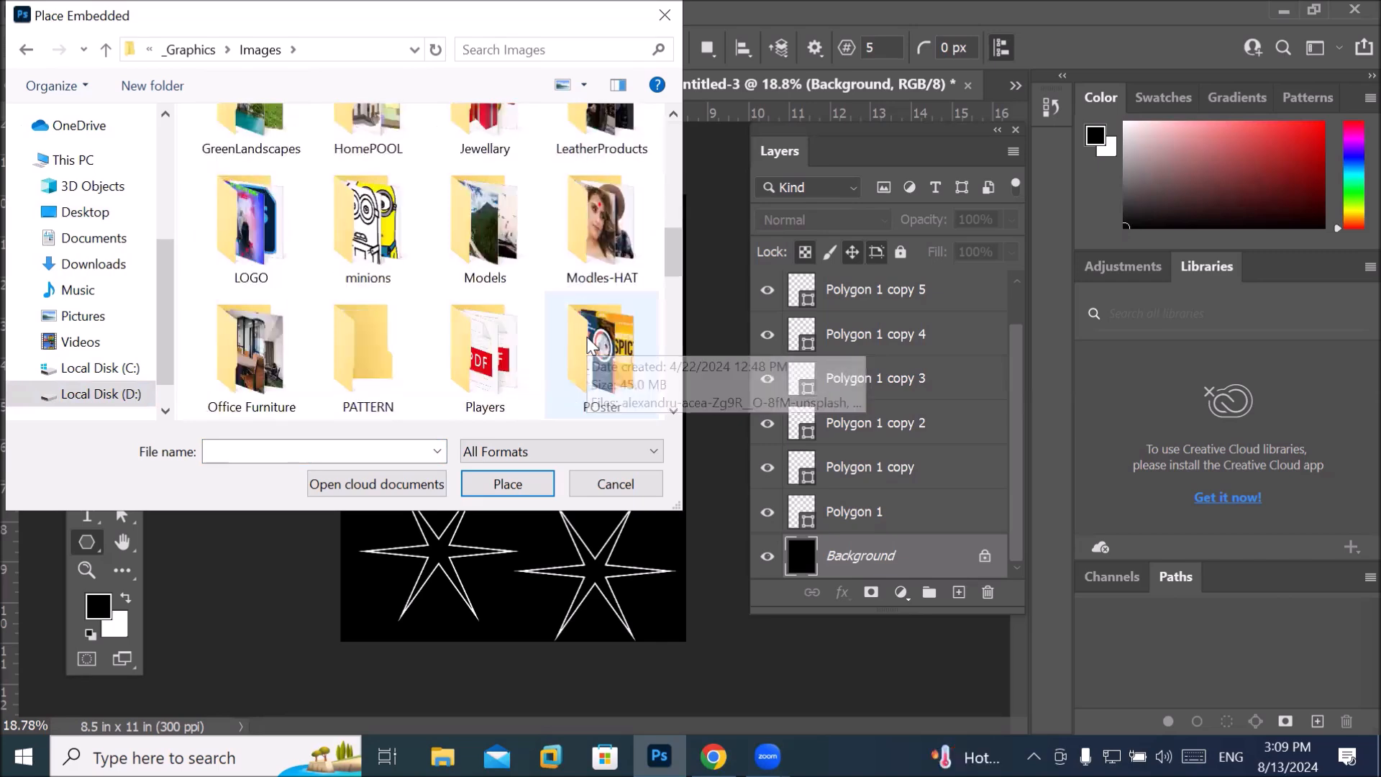
scroll(588, 344, down, 1)
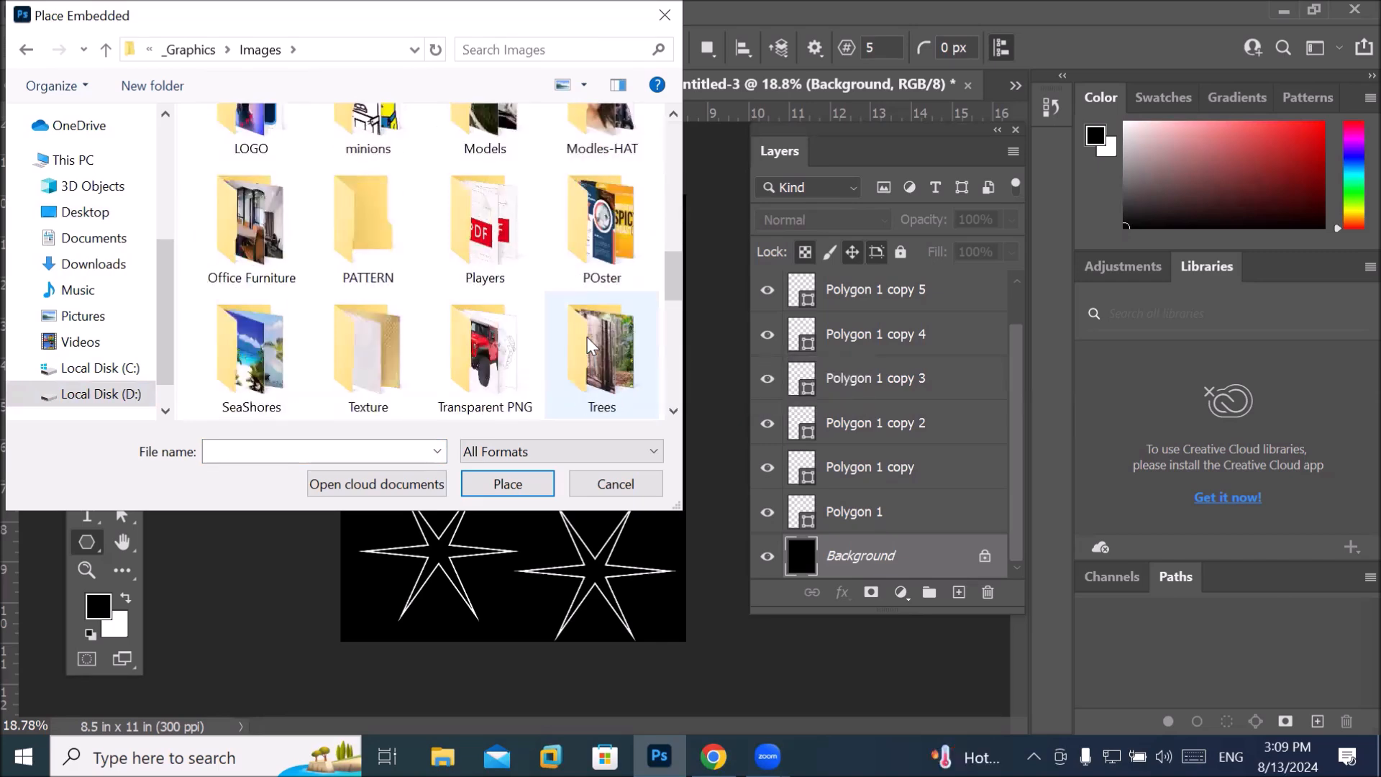
scroll(633, 327, down, 1)
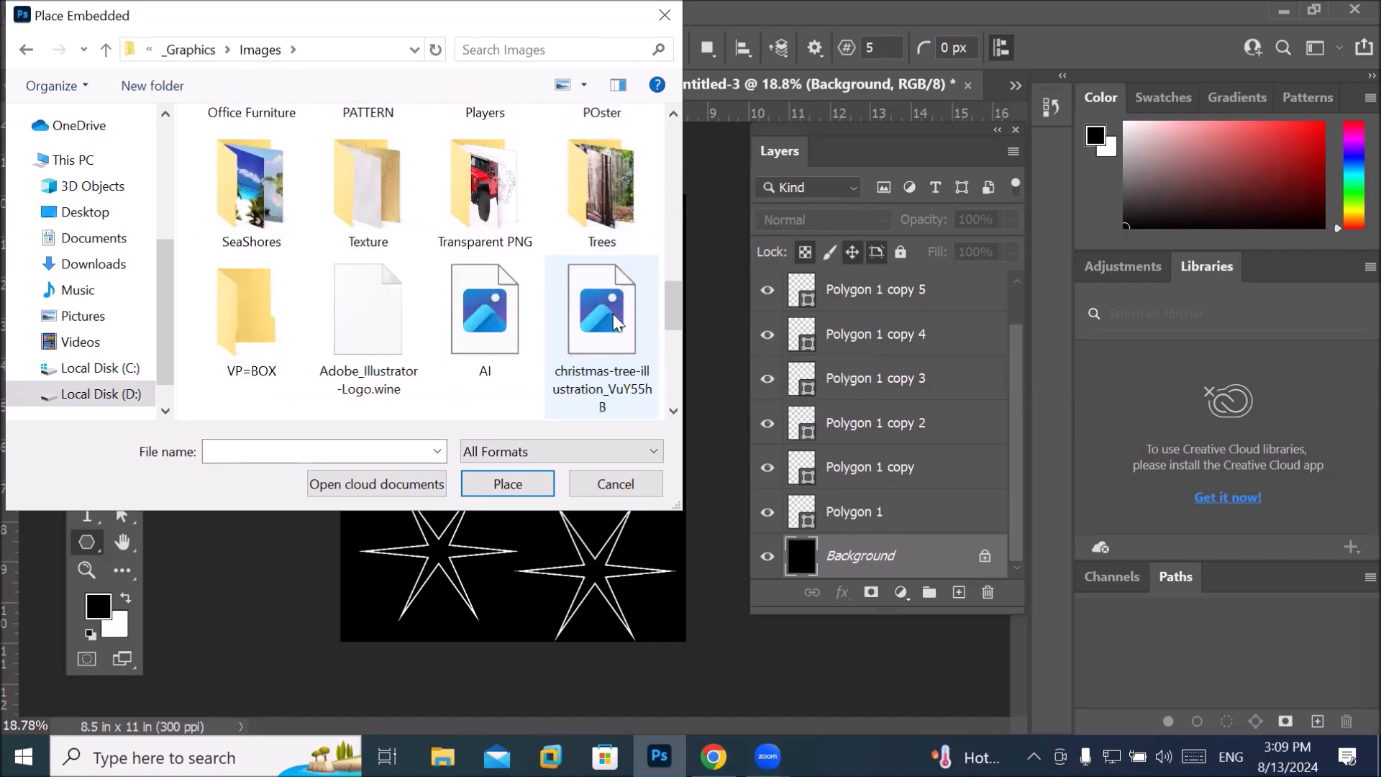
double_click(462, 154)
scroll(414, 317, down, 3)
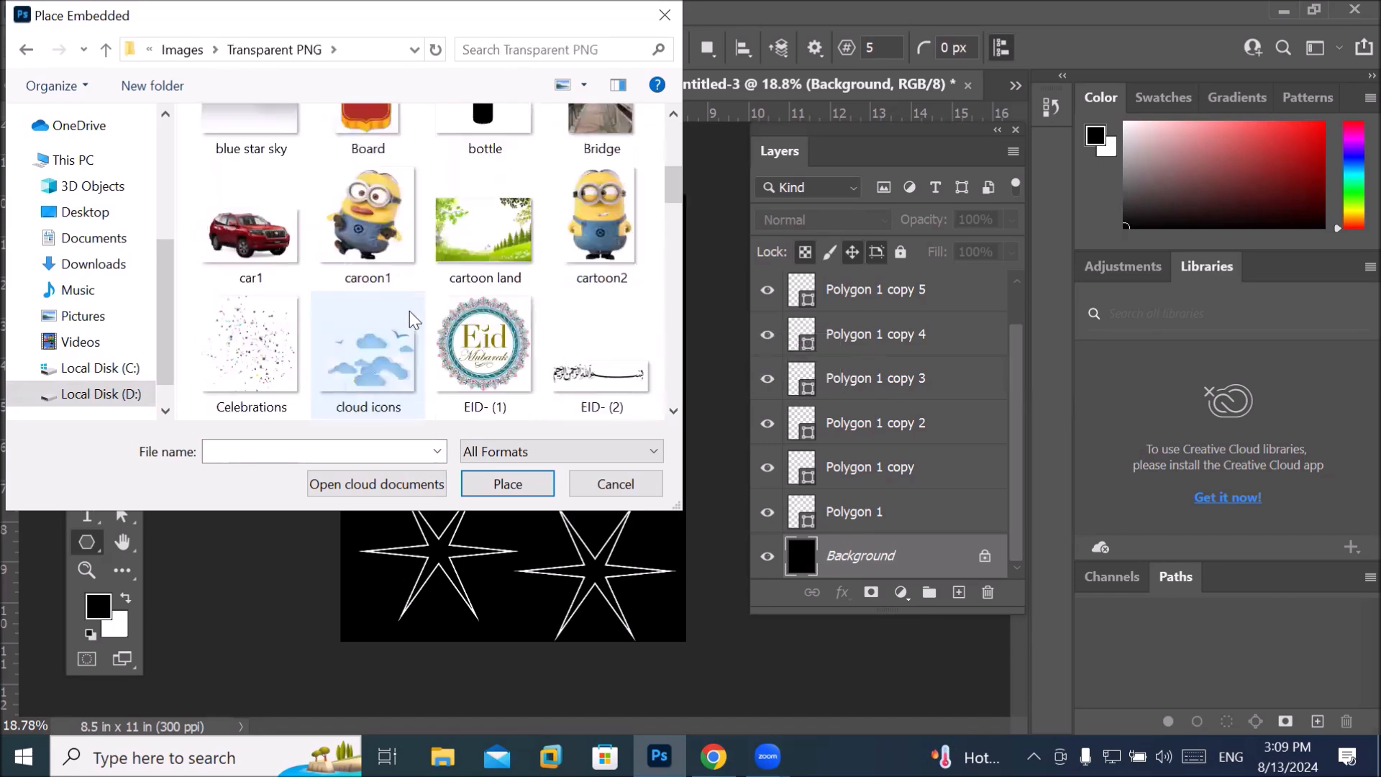
click(249, 227)
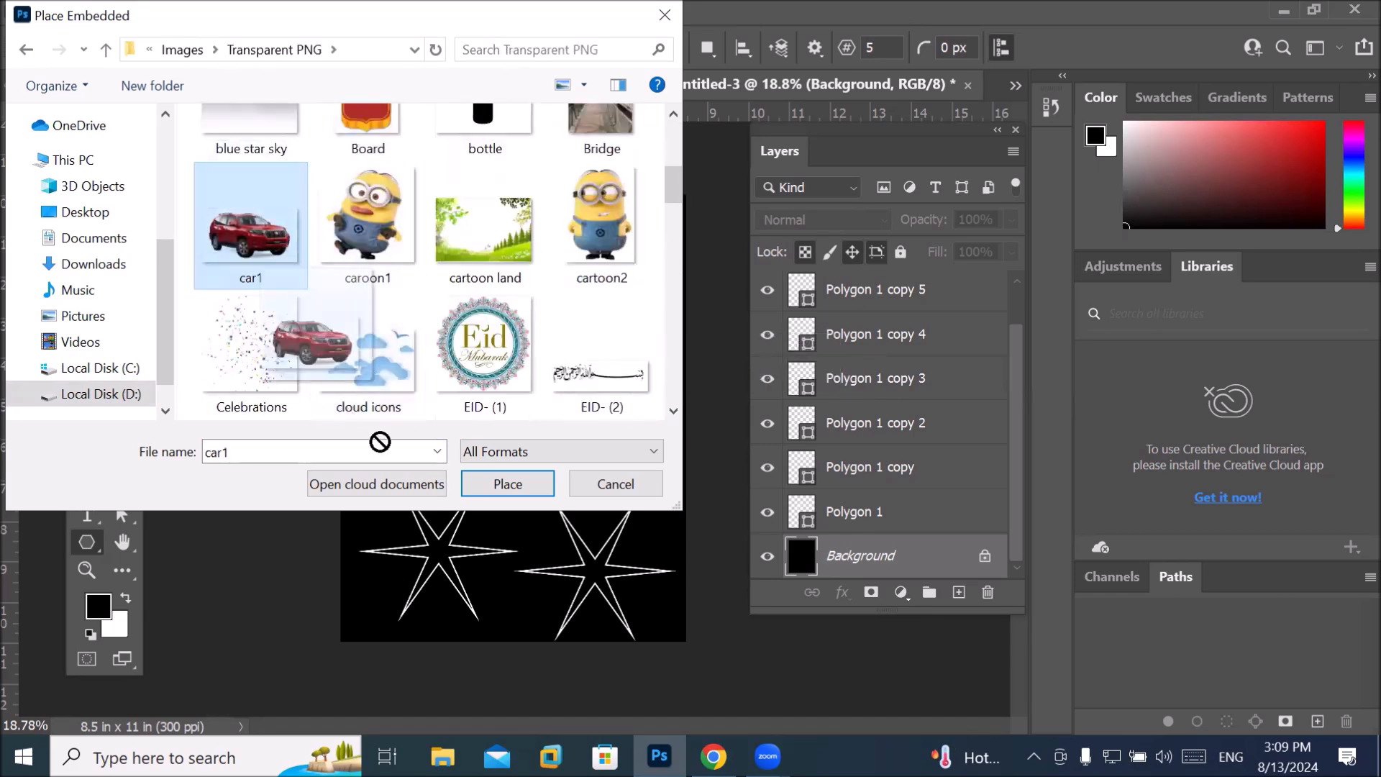
click(510, 480)
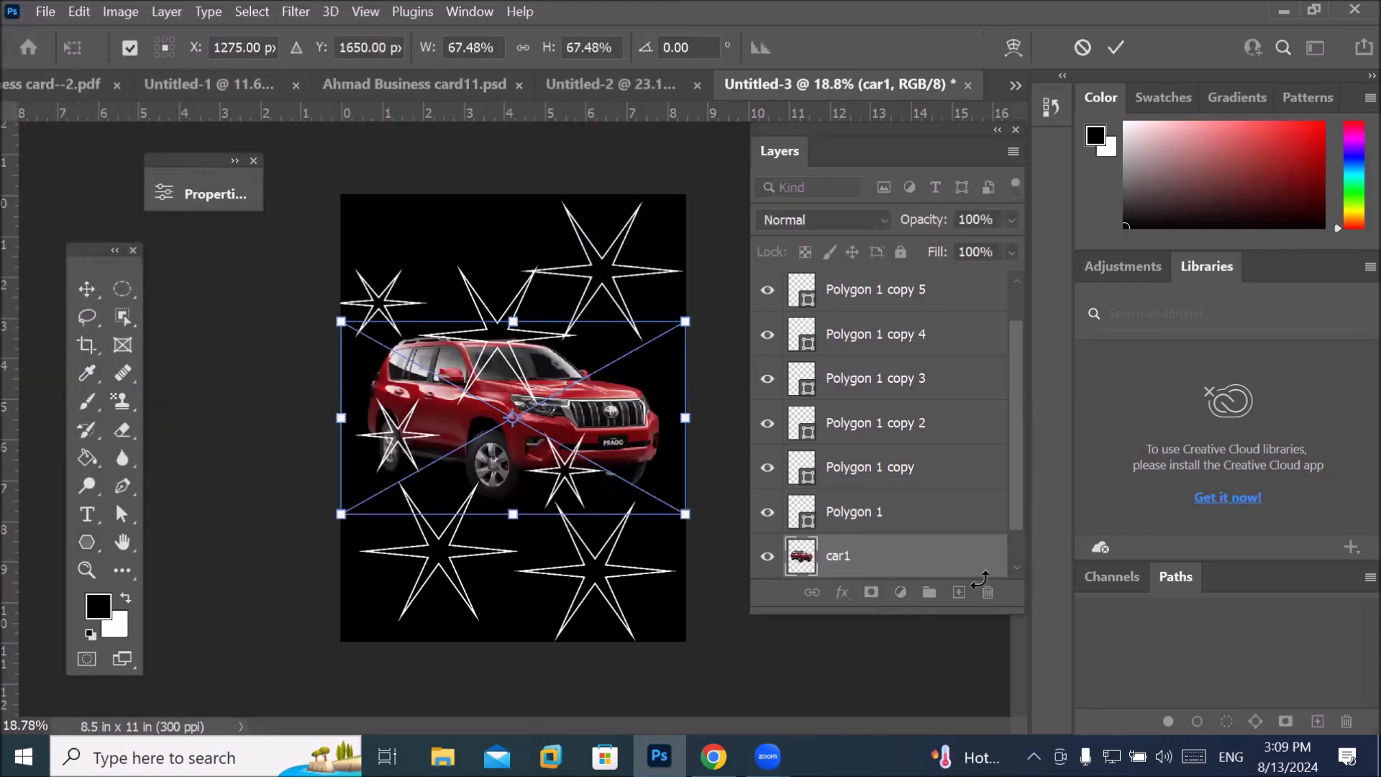
drag(1012, 512, 1017, 545)
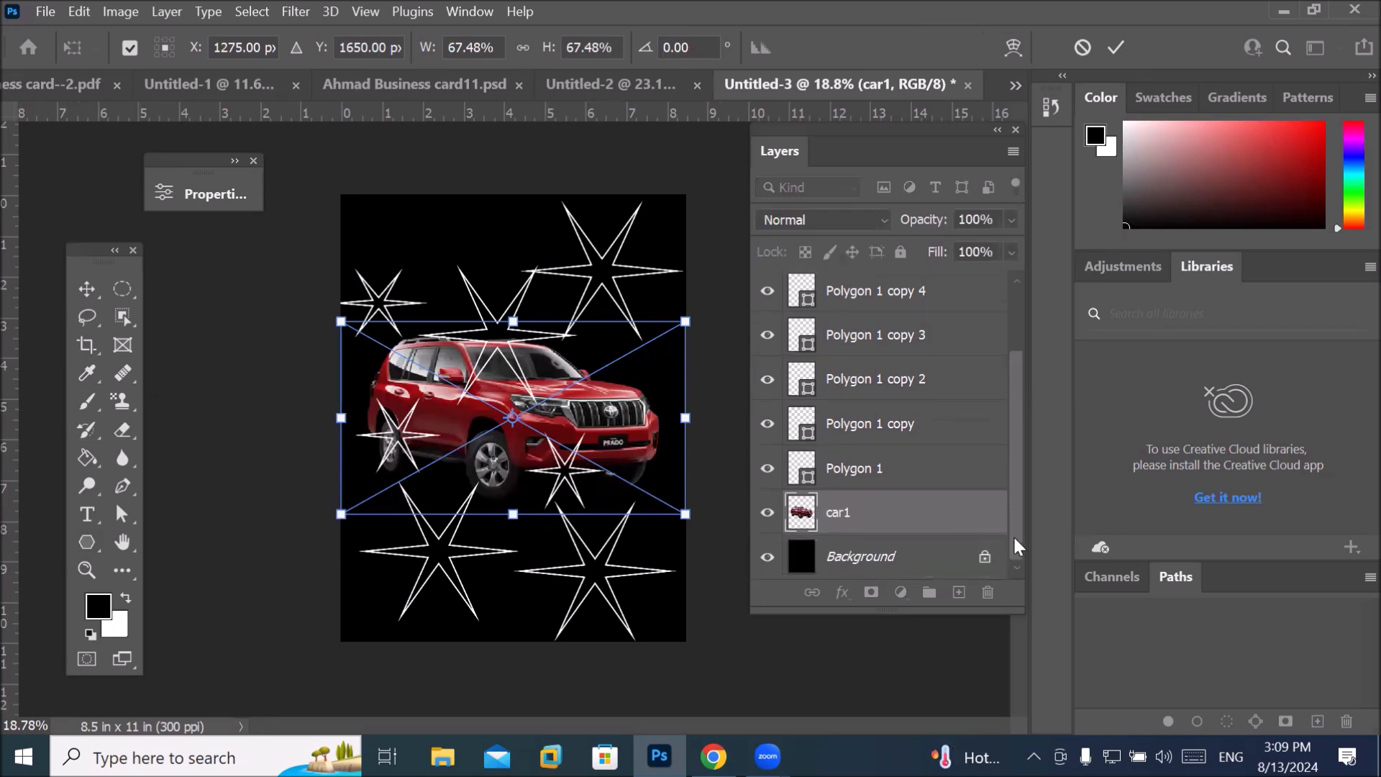
click(879, 512)
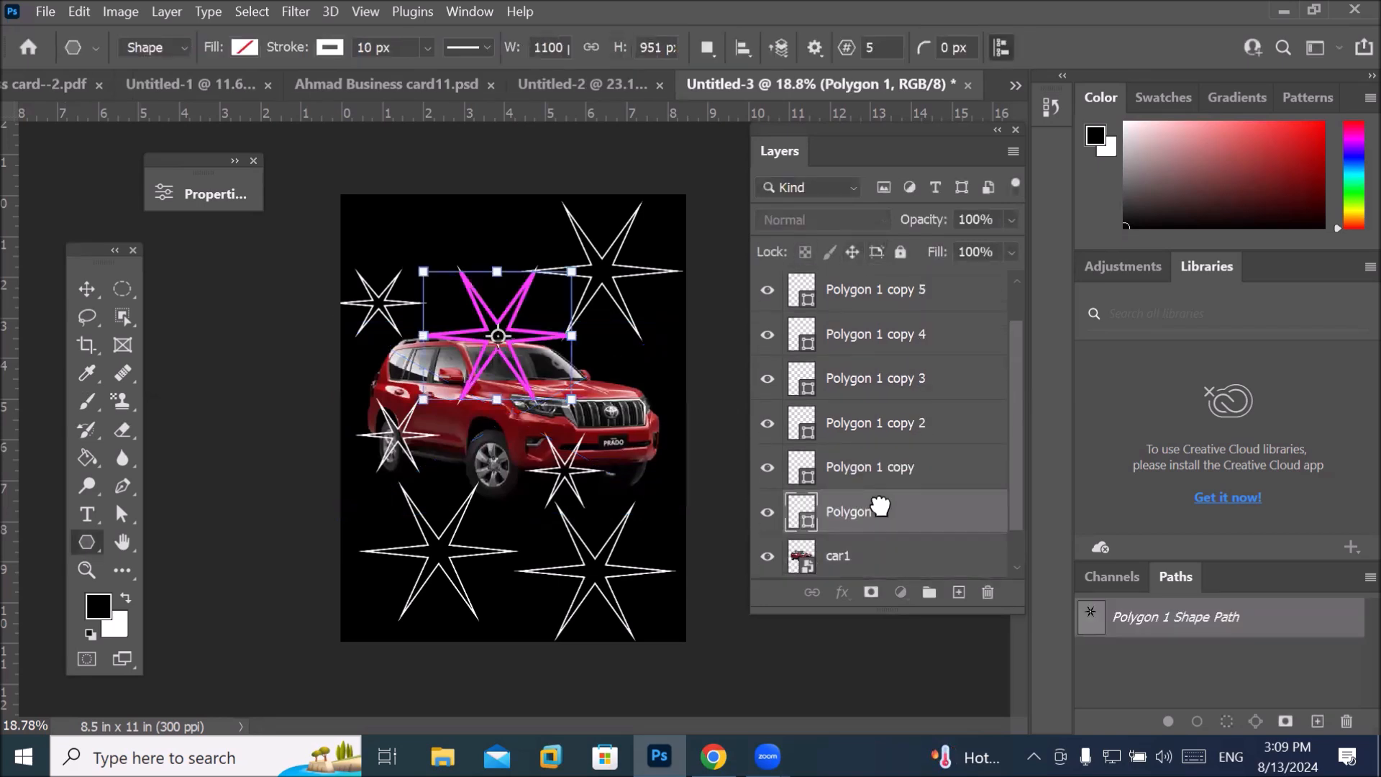
Move the car1 layer to the top of the layer stack, above Polygon 1 copy 6.
drag(835, 558, 851, 288)
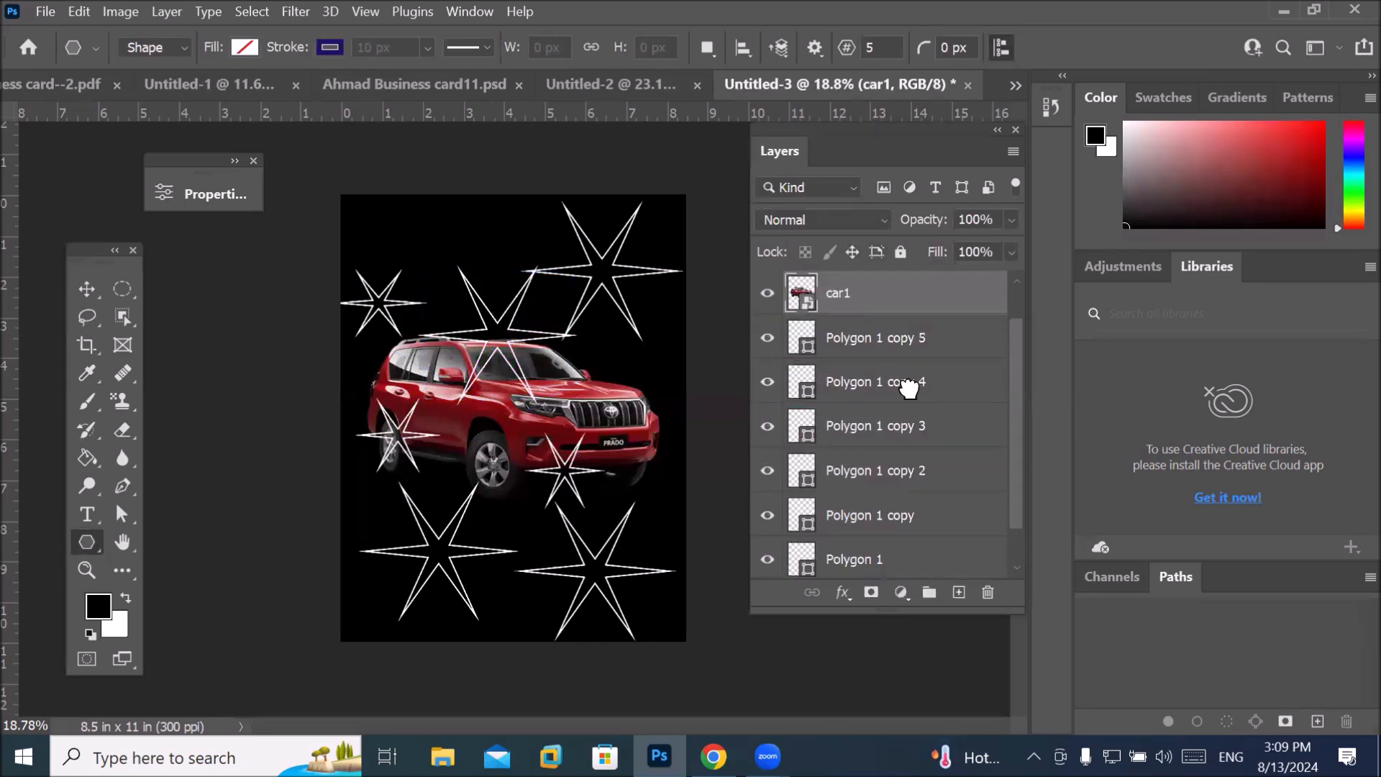
scroll(1003, 320, up, 1)
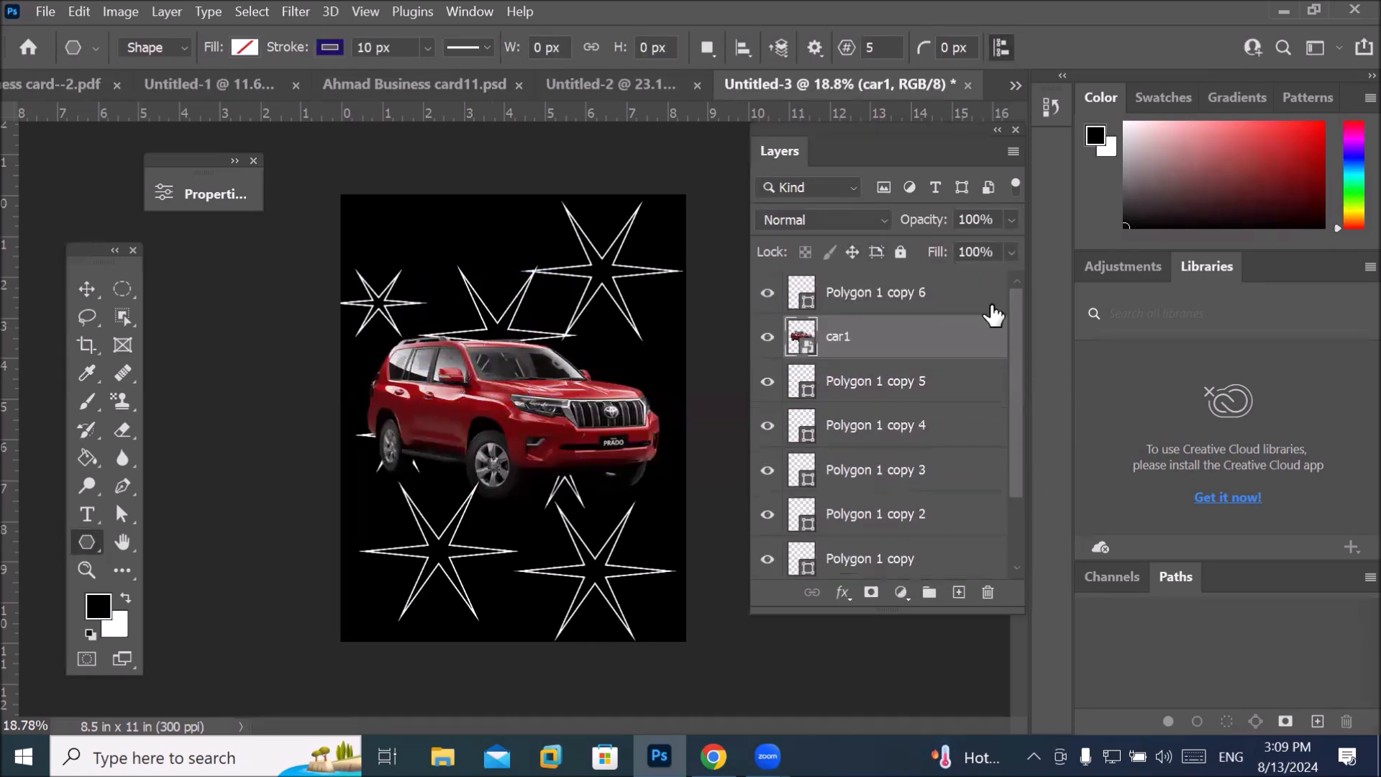
drag(862, 342, 861, 290)
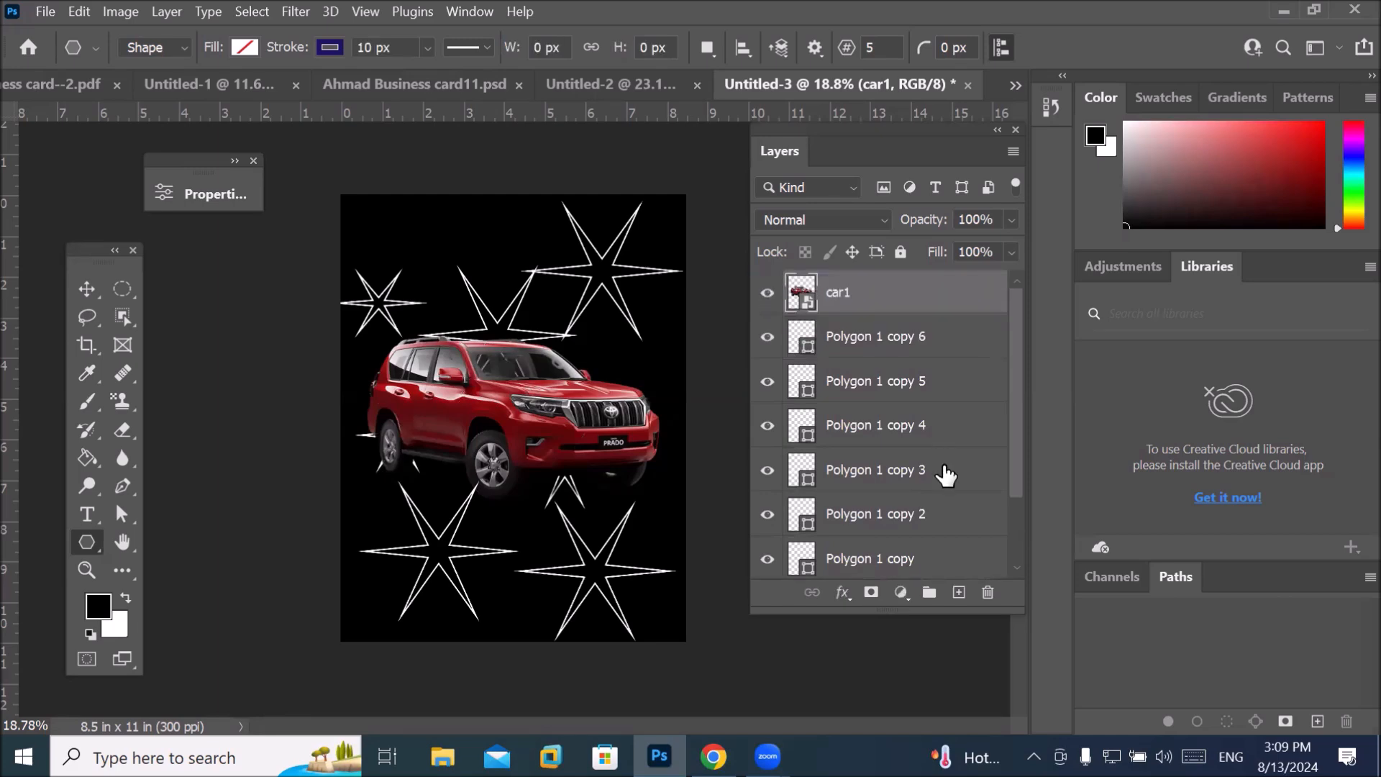
Fill all the Polygon 1 star layers, from copy 6 down to the original, with a pale pinkish white.
click(862, 342)
scroll(1021, 416, down, 2)
shift+click(863, 514)
click(243, 47)
click(204, 160)
click(179, 160)
click(863, 336)
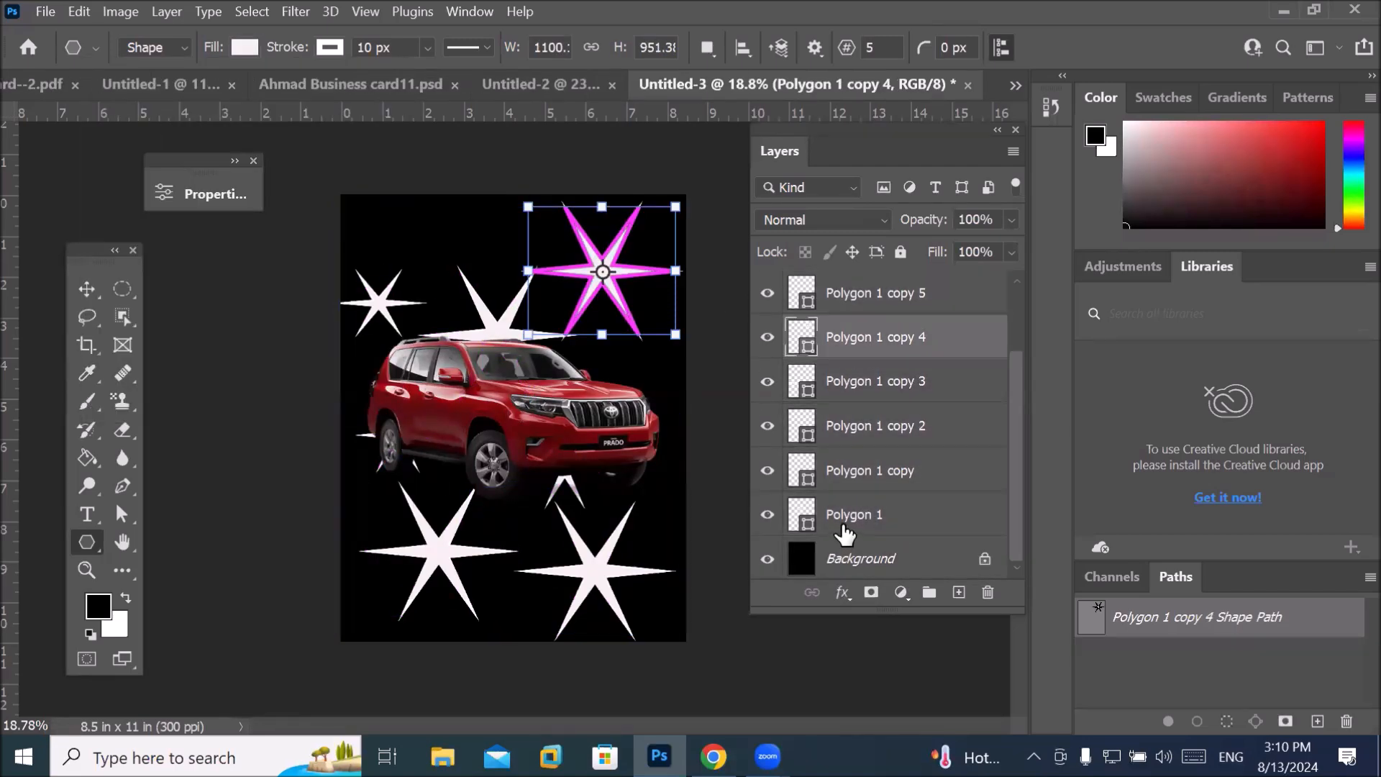
Draw a diagonal line about 3492 px long directly above the Background layer, from the page's lower-left area to its upper-right area.
click(881, 565)
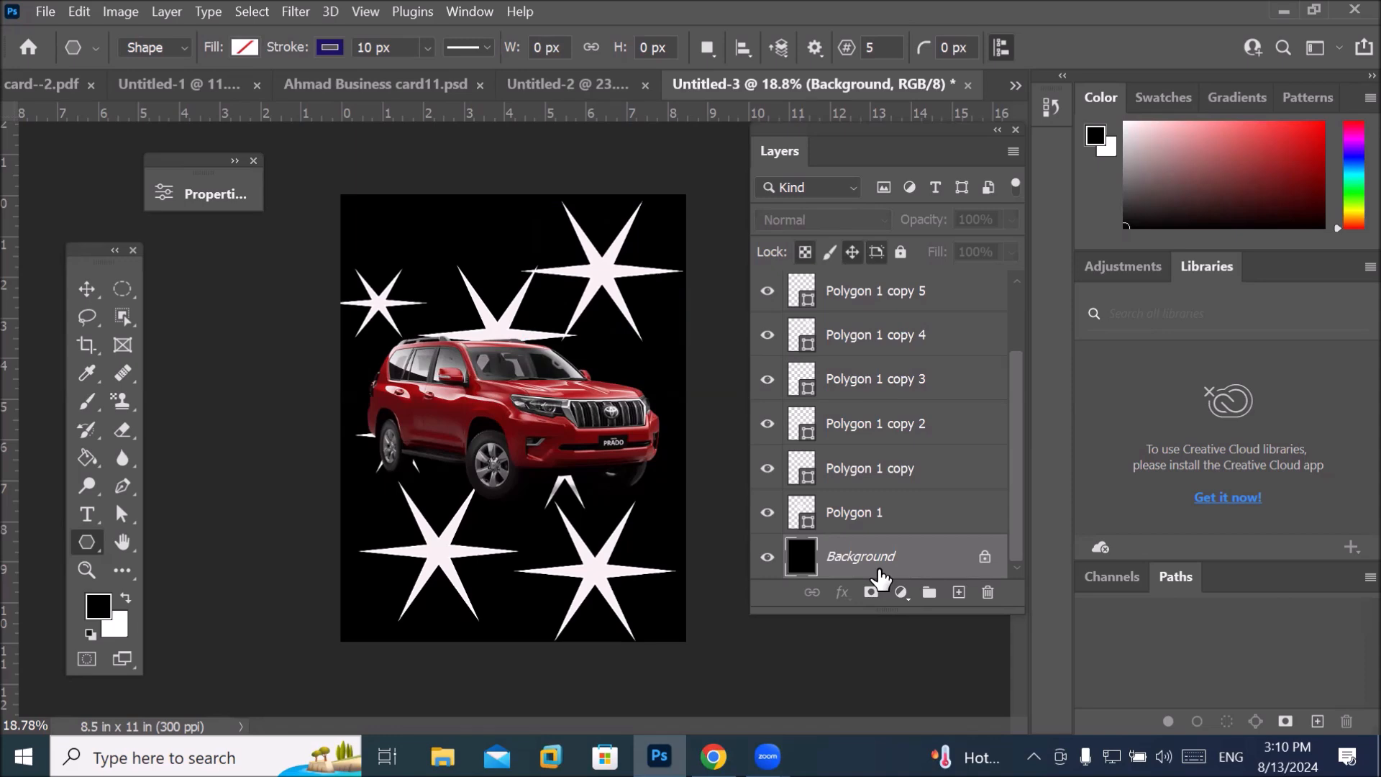
right_click(85, 546)
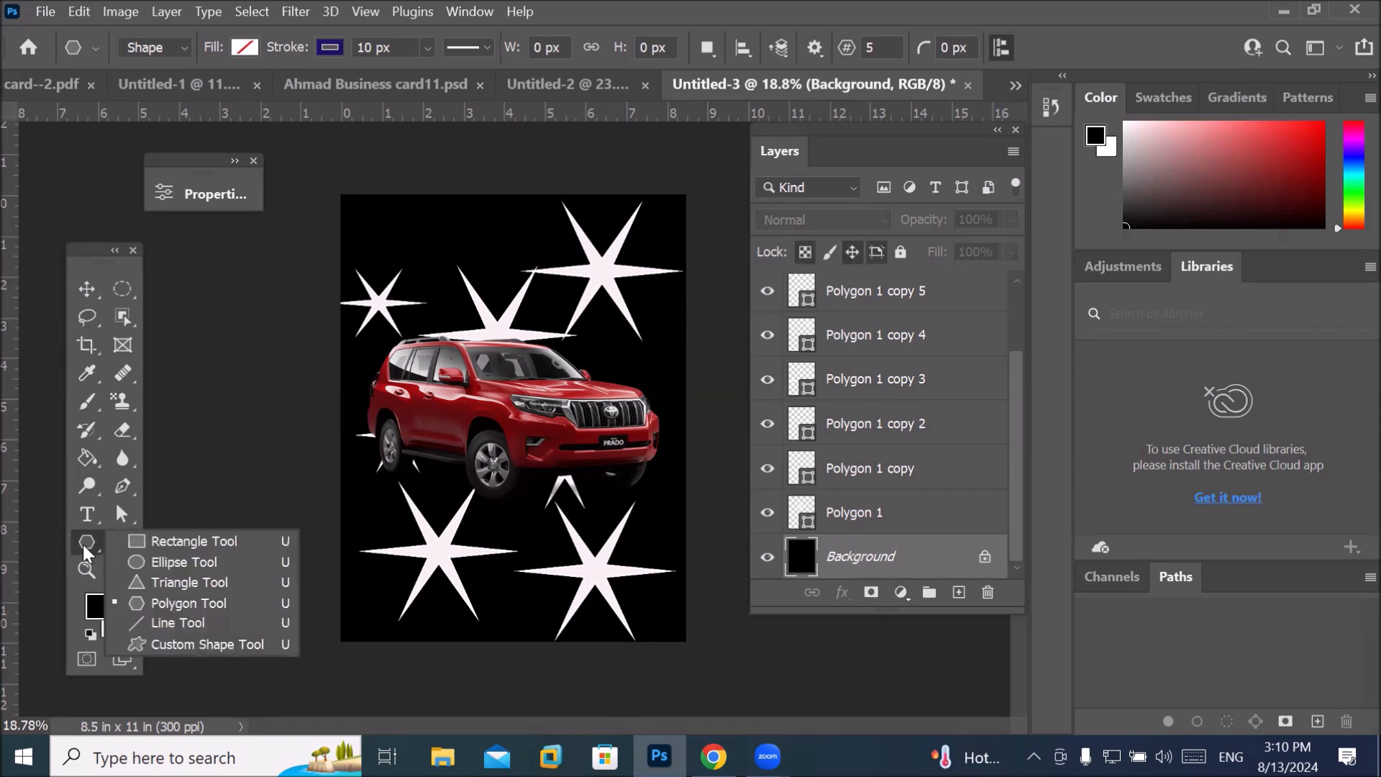
click(208, 623)
drag(379, 599, 664, 219)
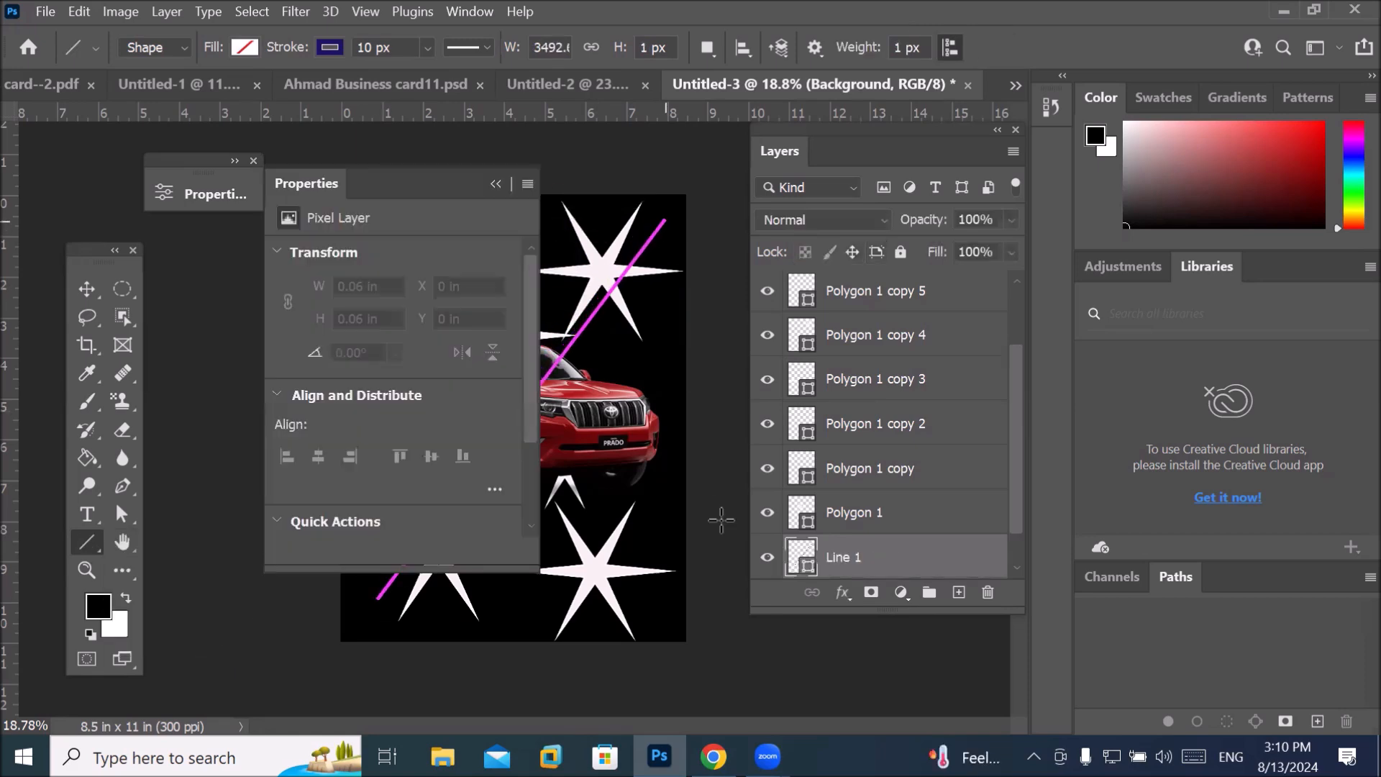
click(494, 183)
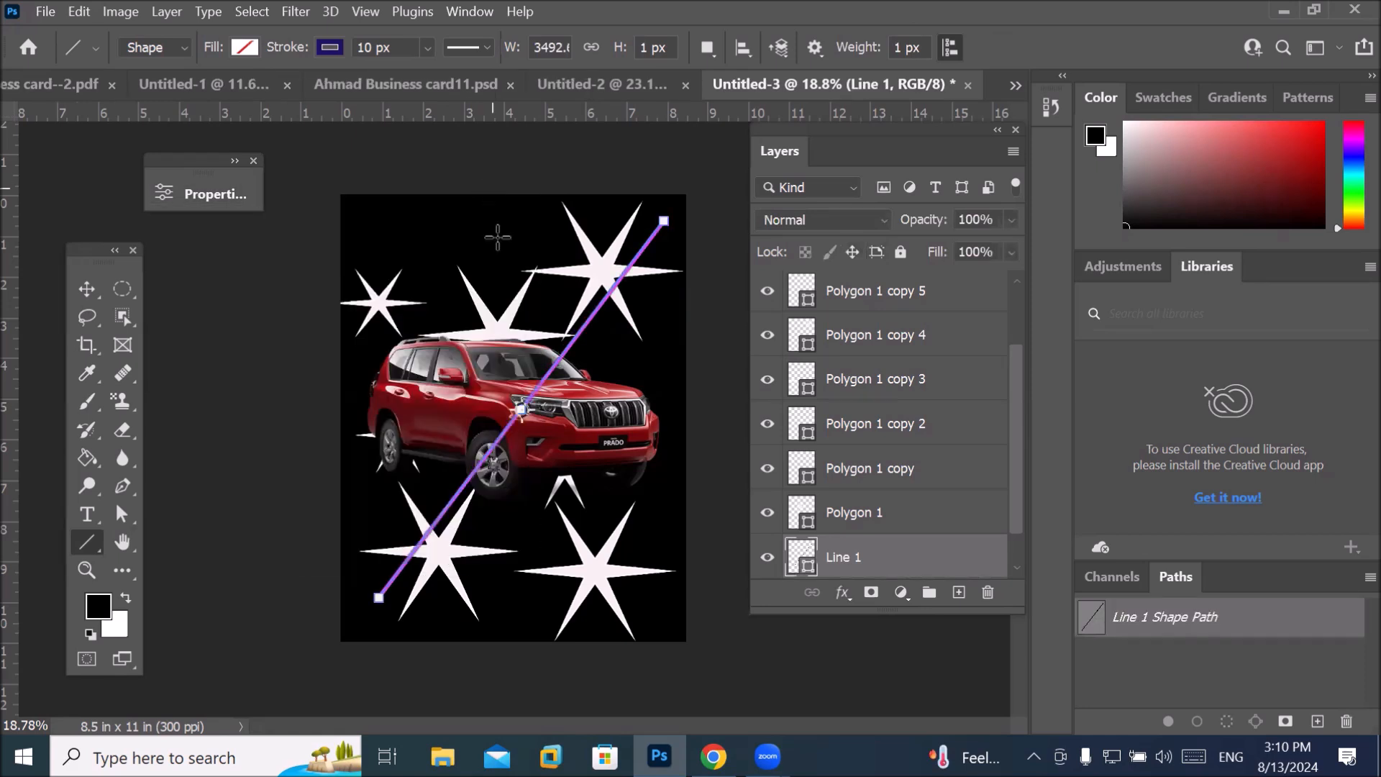
Set the diagonal line's stroke width to 75.64 px and its stroke color to red.
click(425, 49)
drag(437, 75, 461, 85)
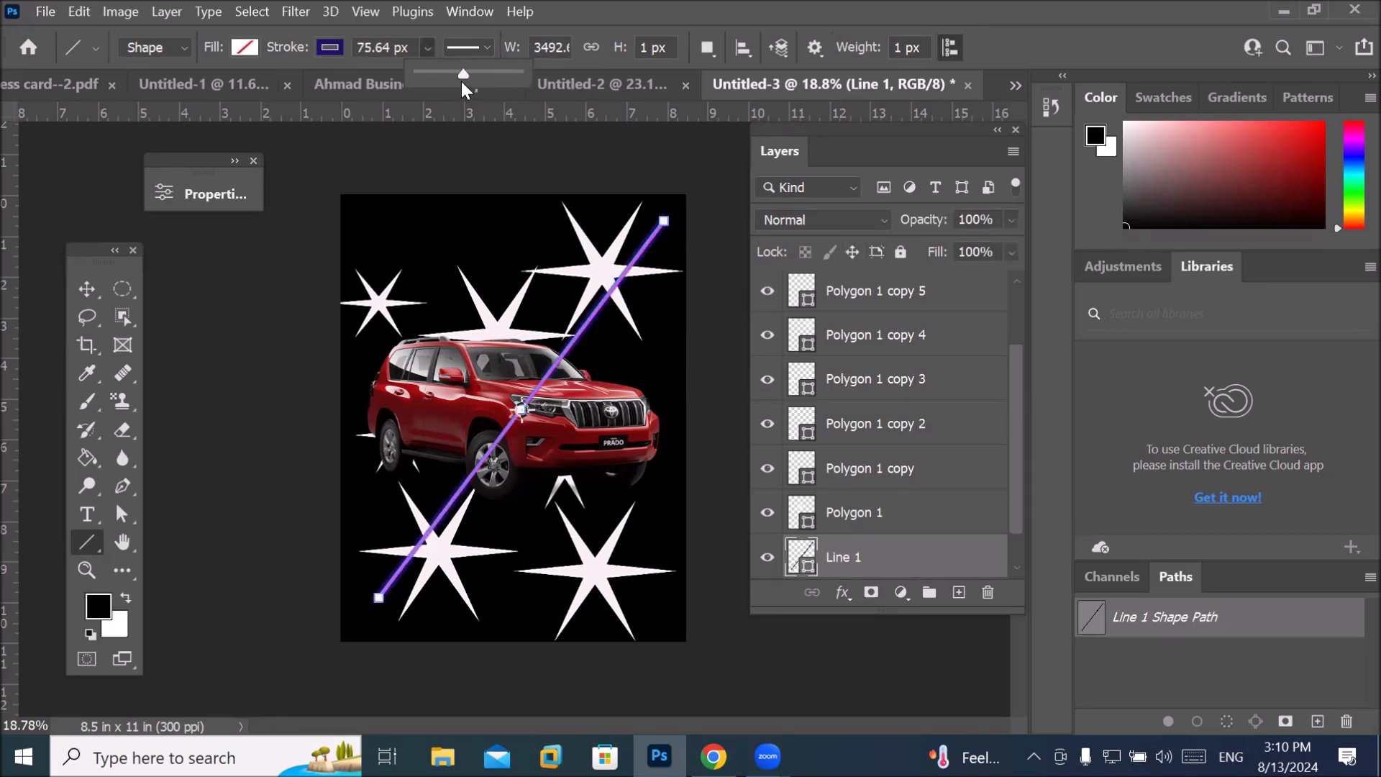
click(331, 45)
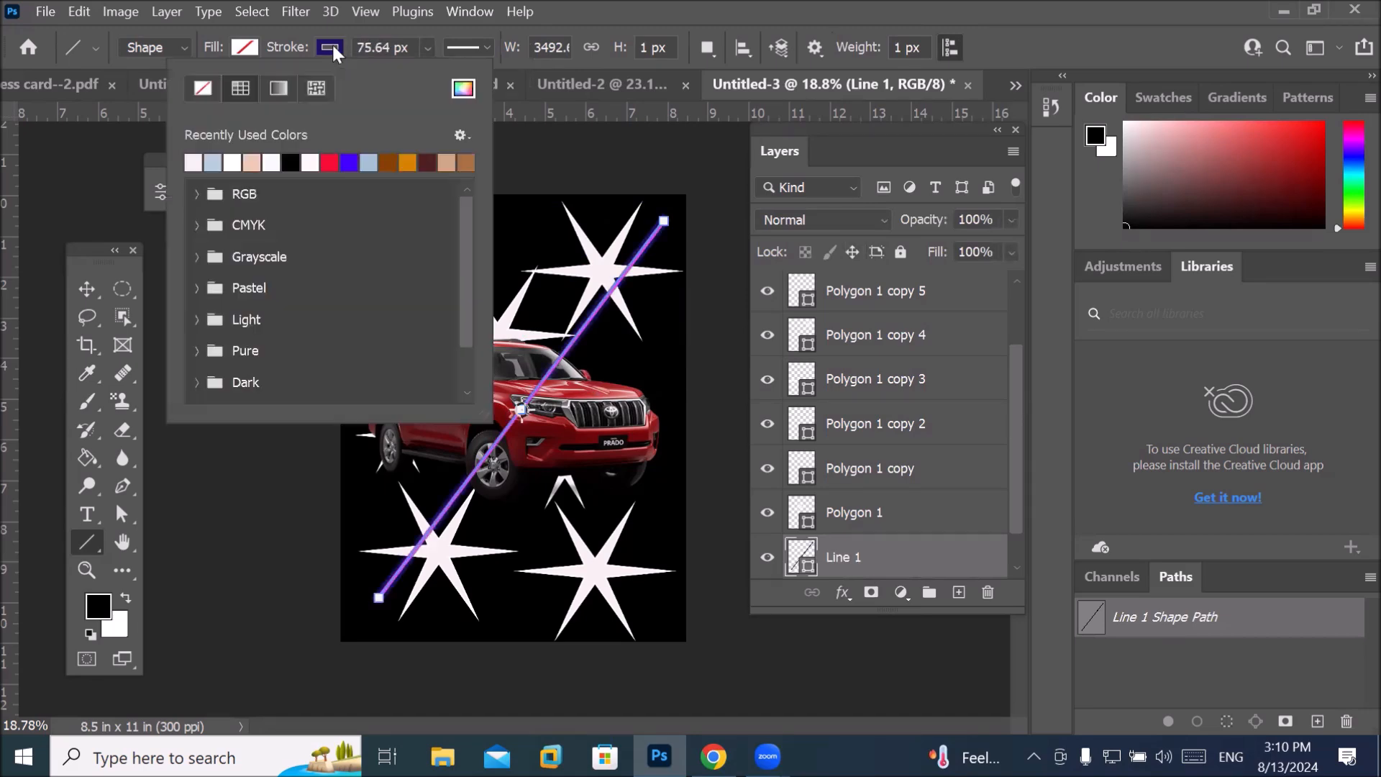
click(331, 164)
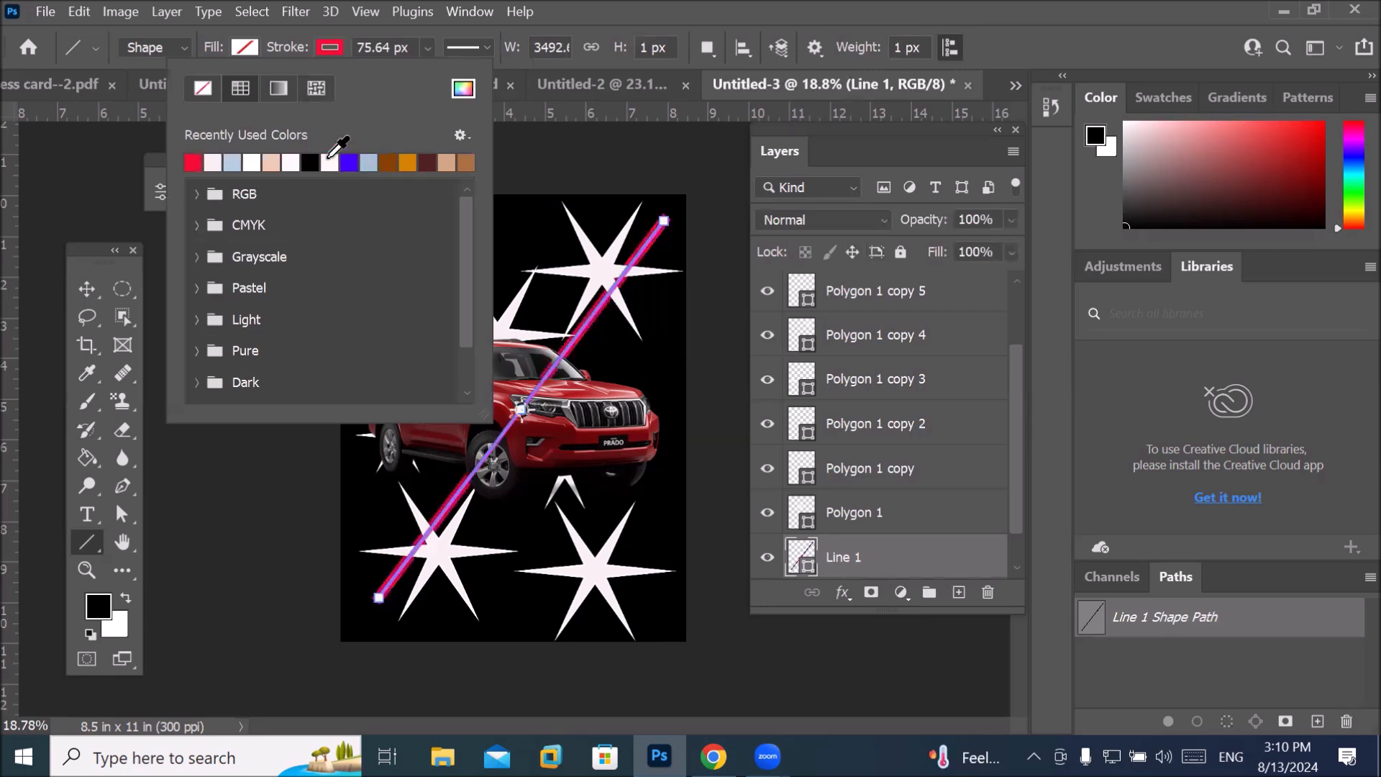
click(846, 563)
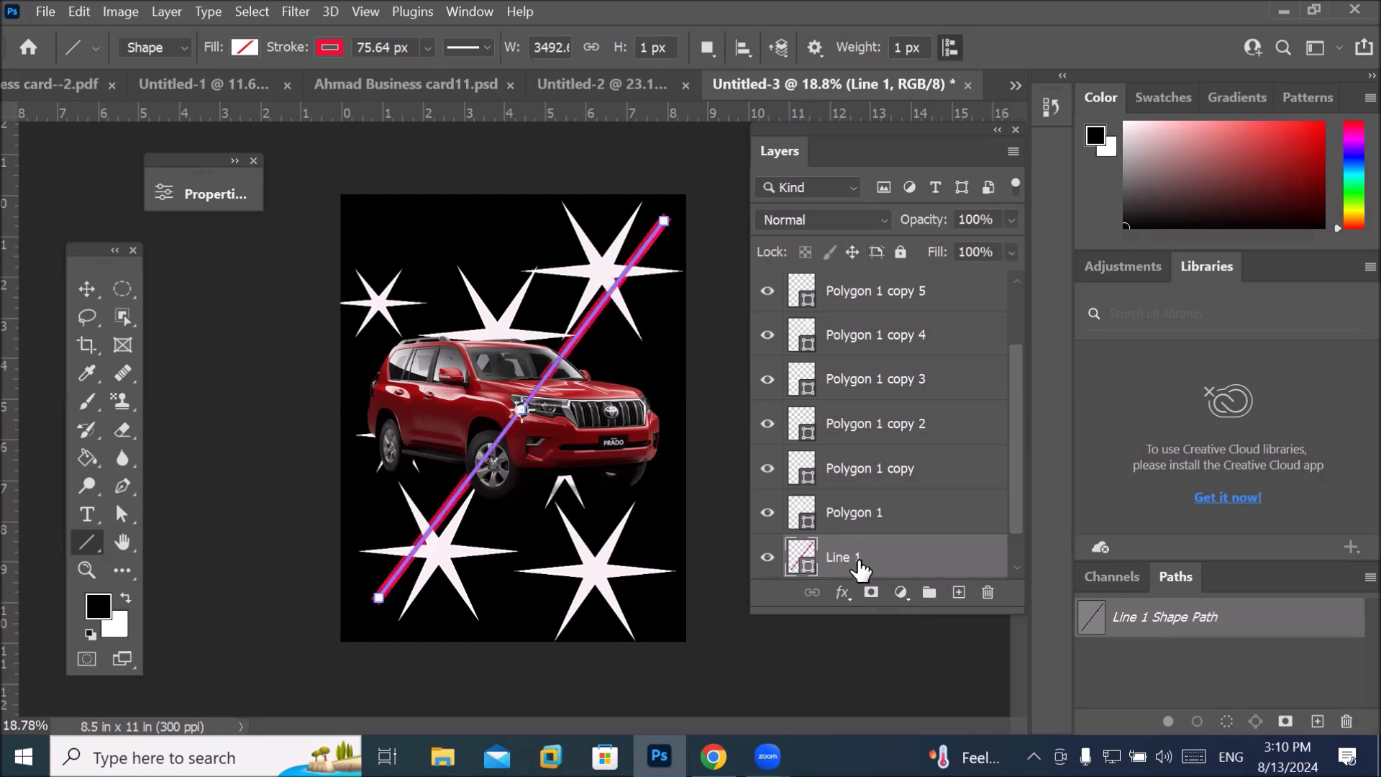
click(85, 290)
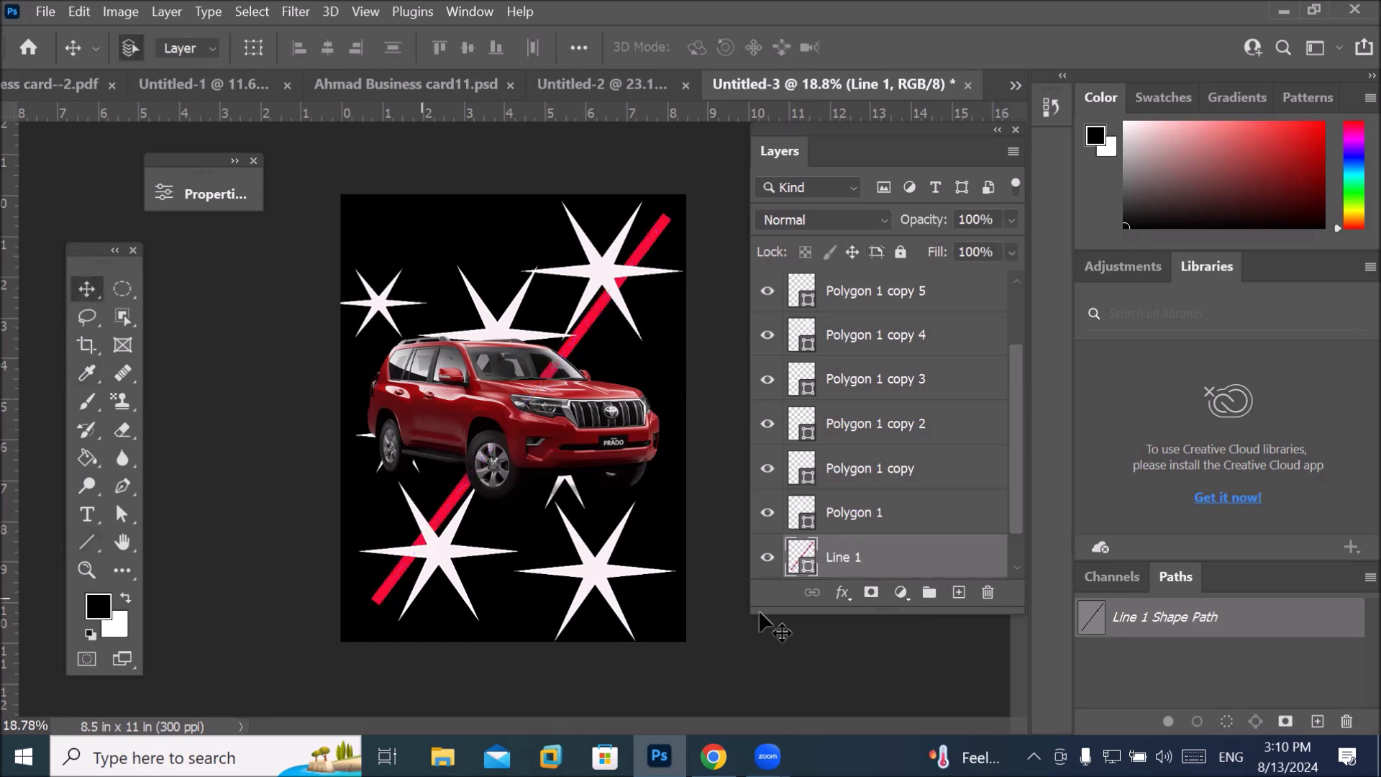
click(83, 543)
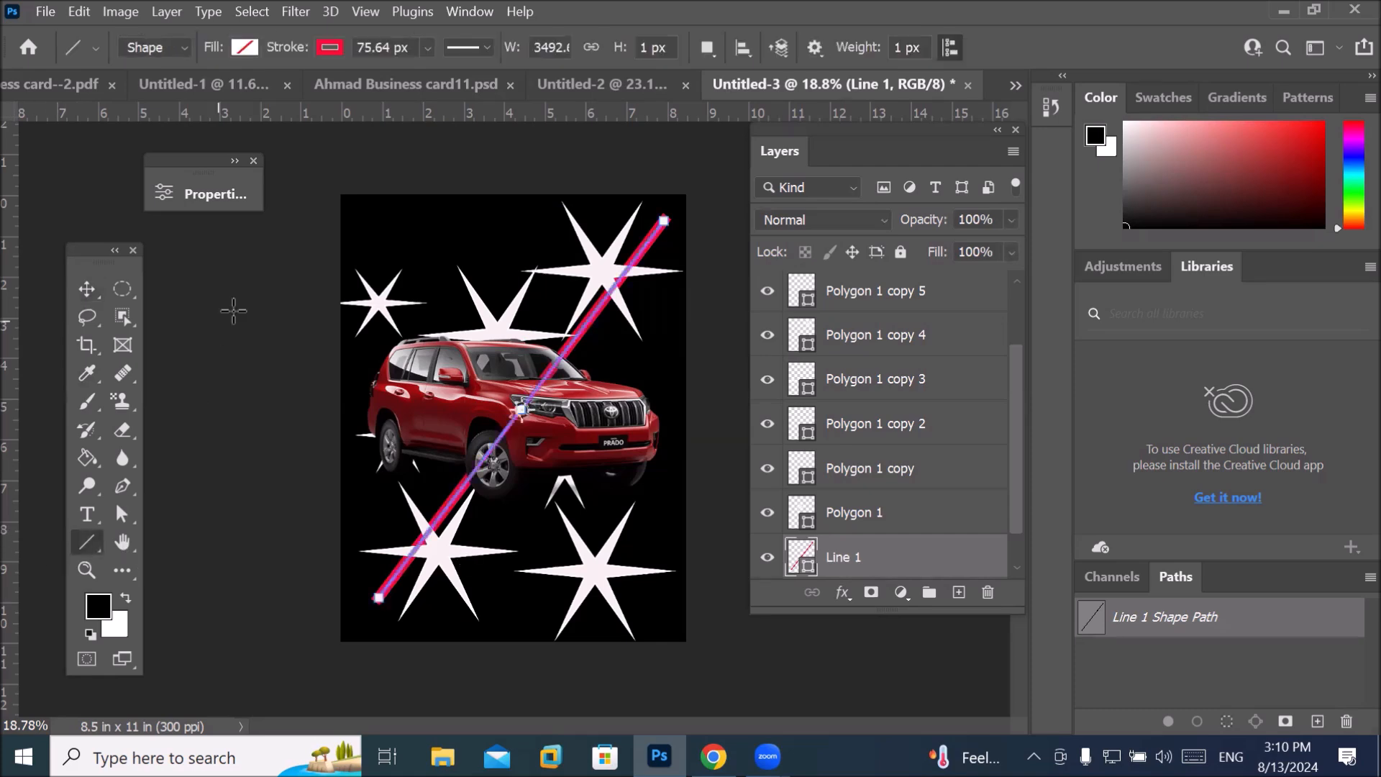
Draw a second red diagonal line from the page's upper-left corner to its lower-right area, crossing the first line behind the car.
mouse_move(341, 204)
mouse_down()
mouse_move(516, 498)
mouse_move(626, 612)
mouse_move(673, 619)
mouse_move(649, 615)
mouse_up()
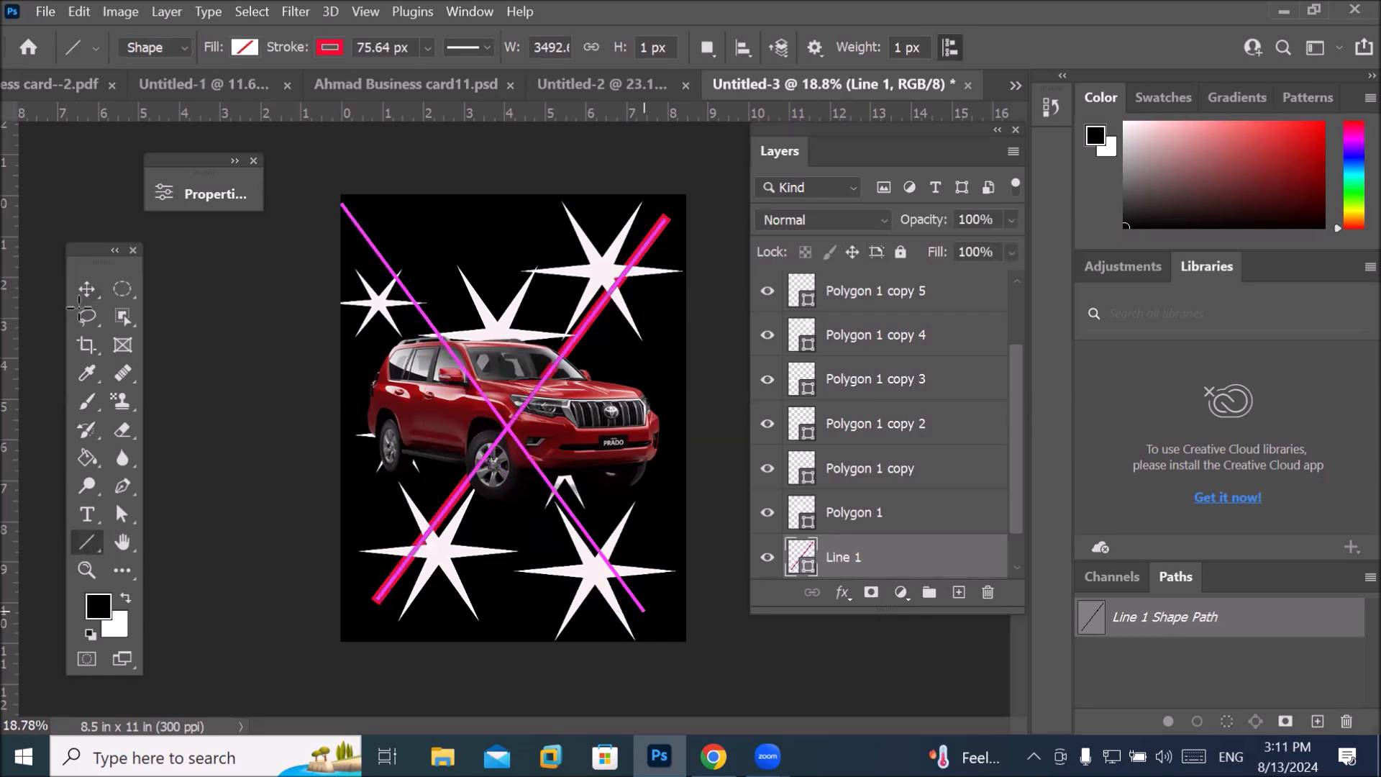
click(93, 288)
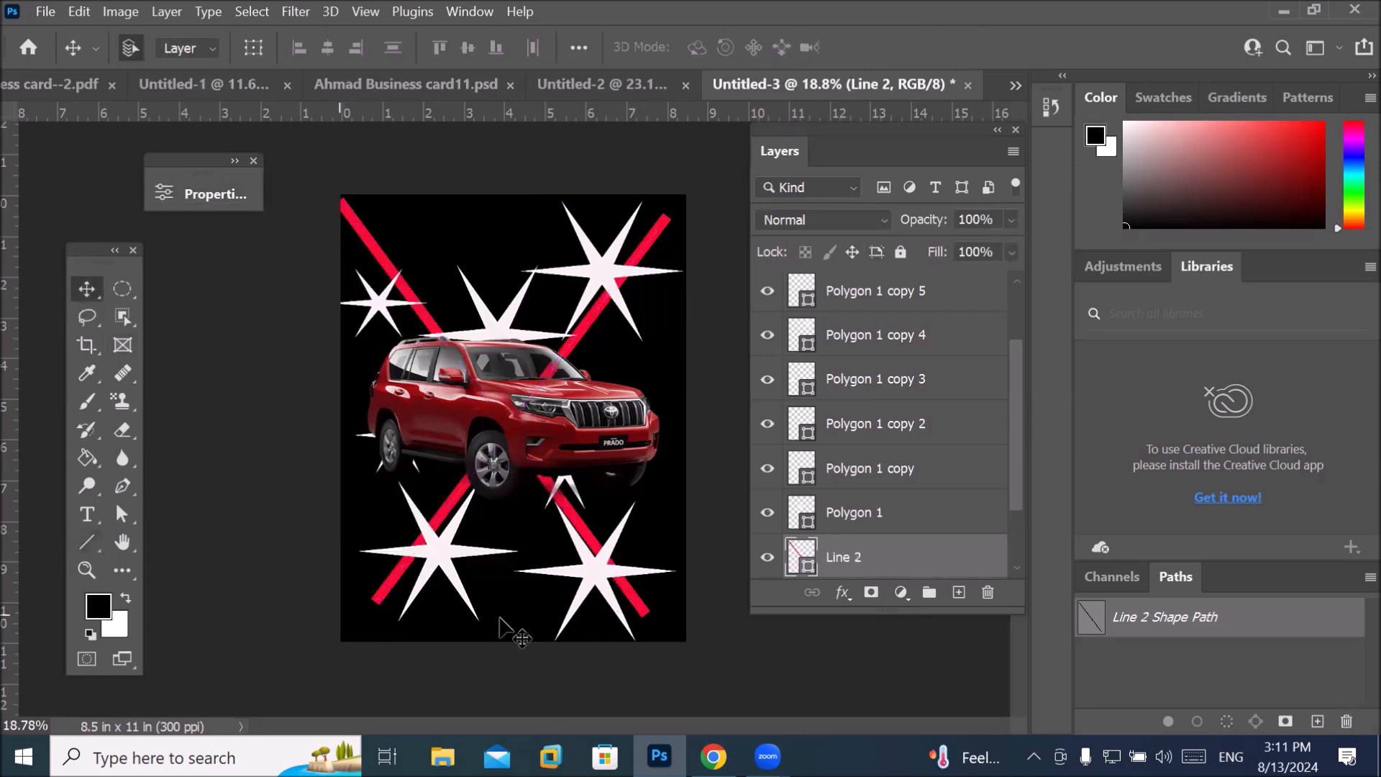
Draw a third line about 2150 px long directly above the Line 1 layer, sloping down from the page's upper-left area to its right edge.
drag(1012, 481, 1016, 536)
click(839, 519)
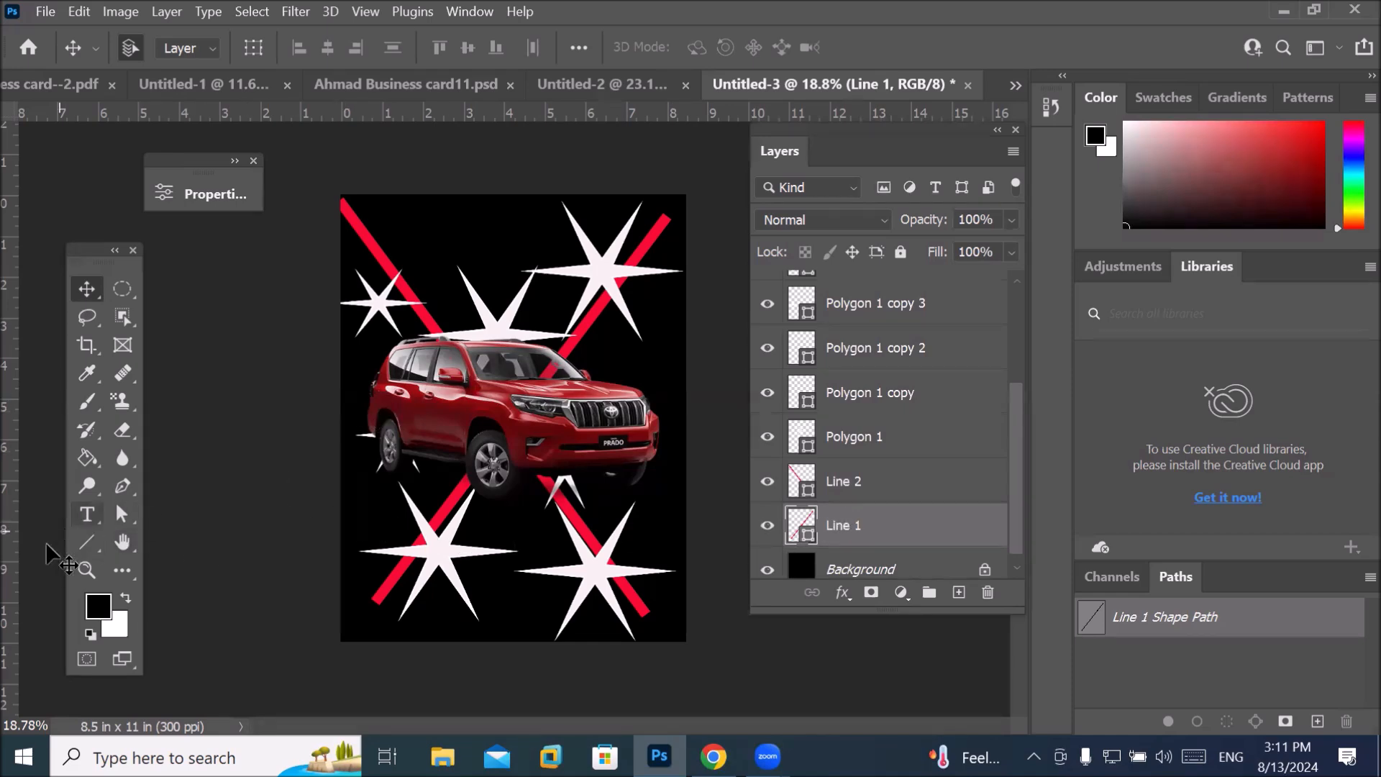
click(87, 543)
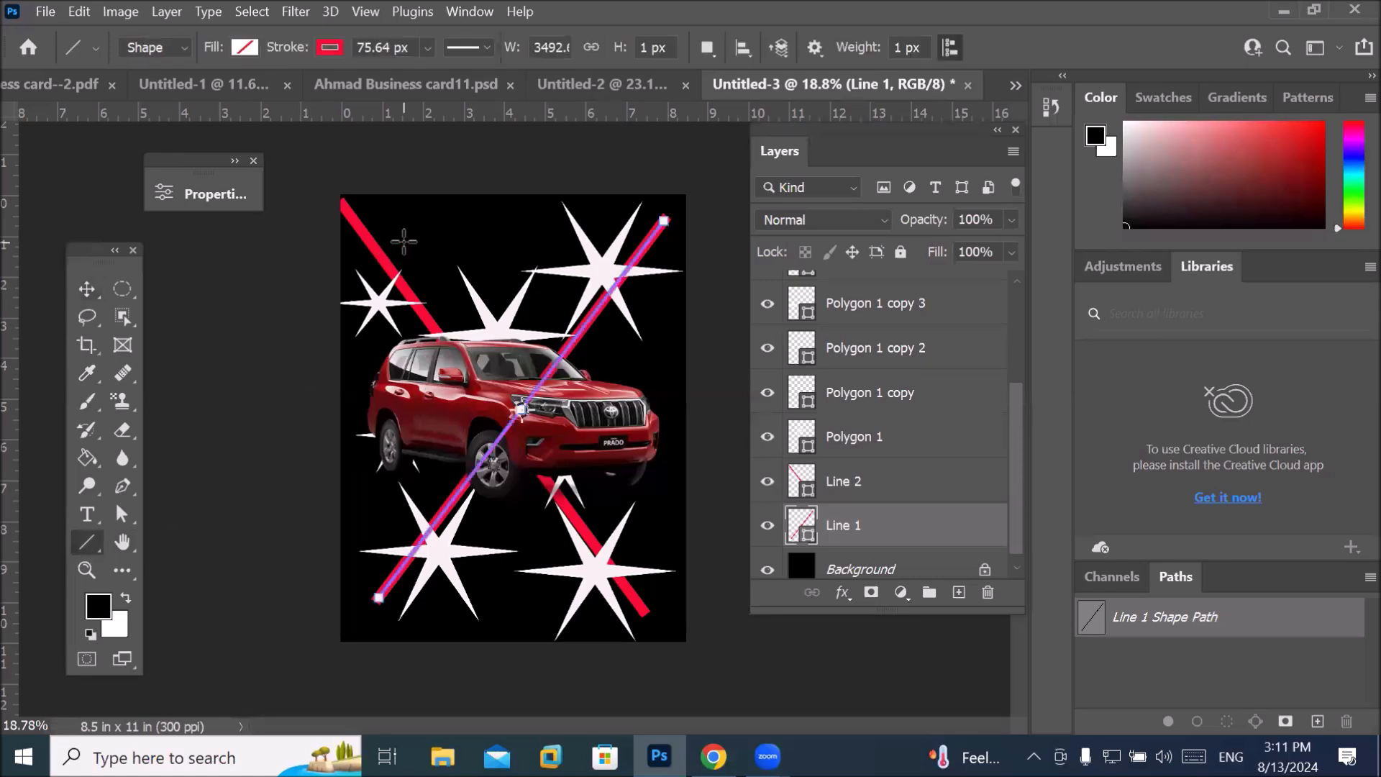
drag(412, 231, 668, 368)
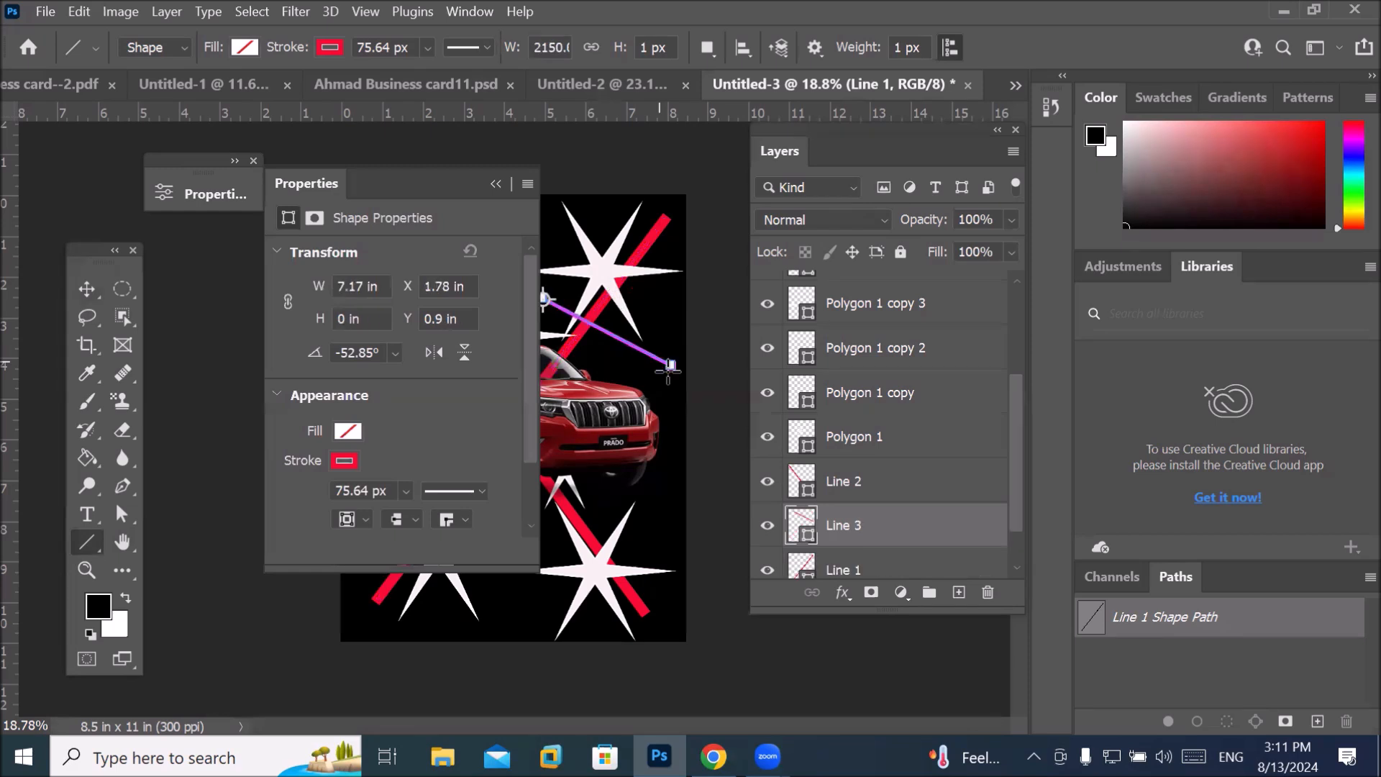
Give the third line a dashed stroke with dash 4 and gap 2, and color the stroke blue.
click(477, 490)
click(436, 565)
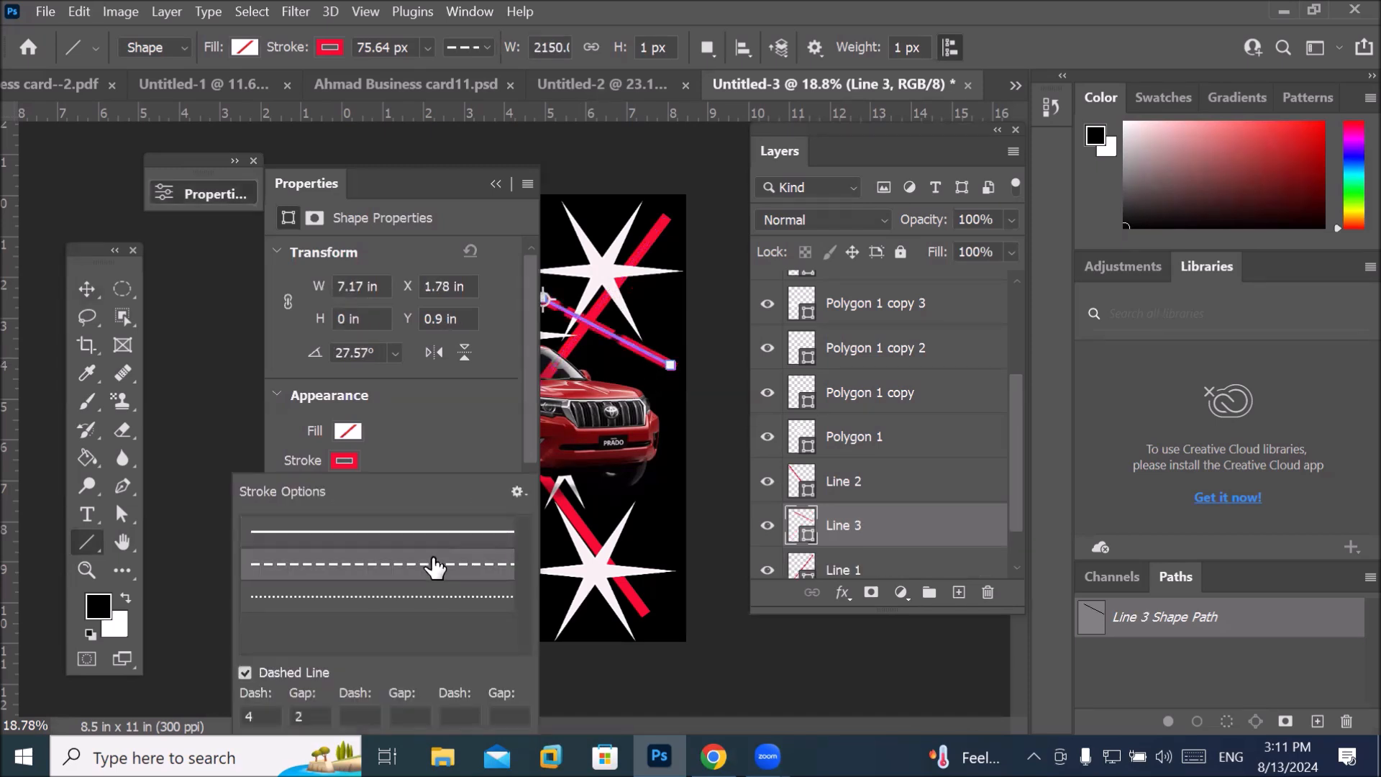
click(351, 458)
click(347, 454)
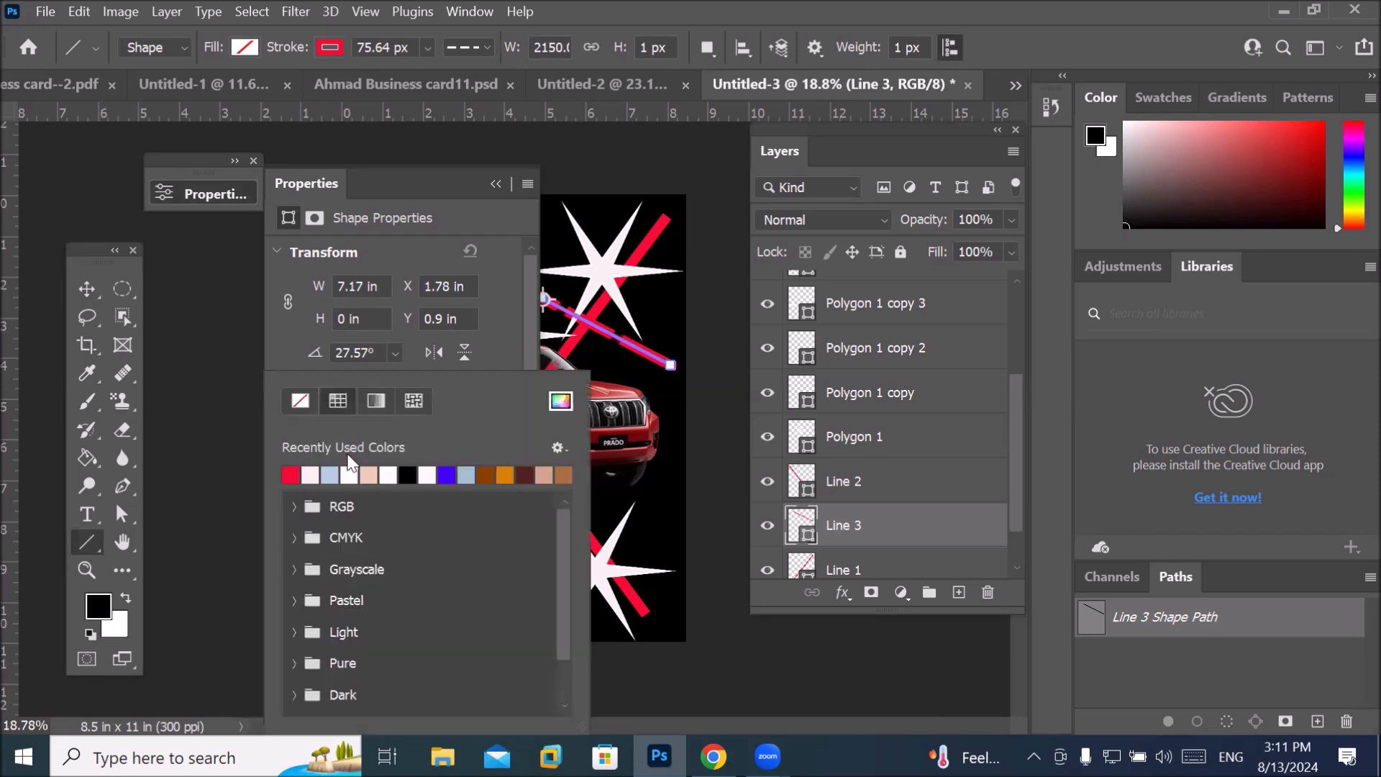
click(448, 474)
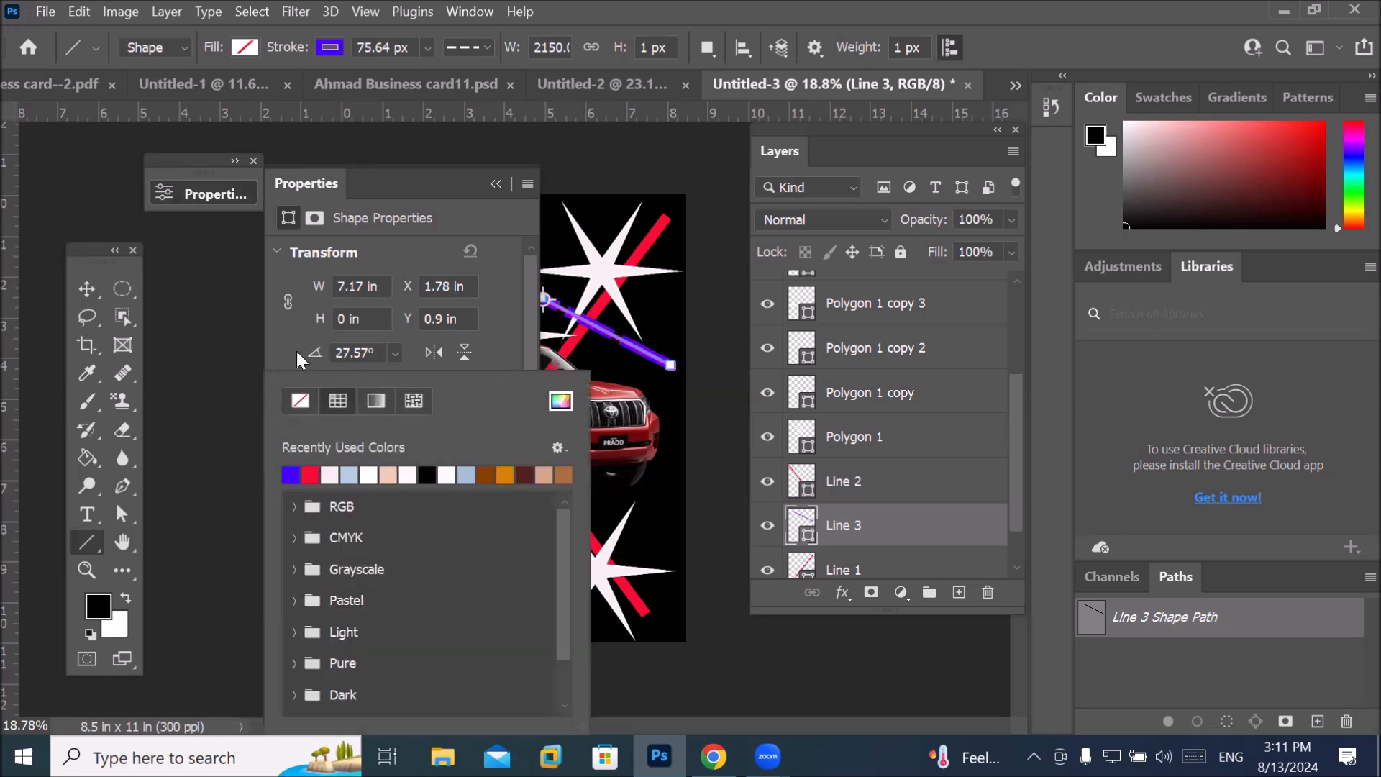
click(300, 192)
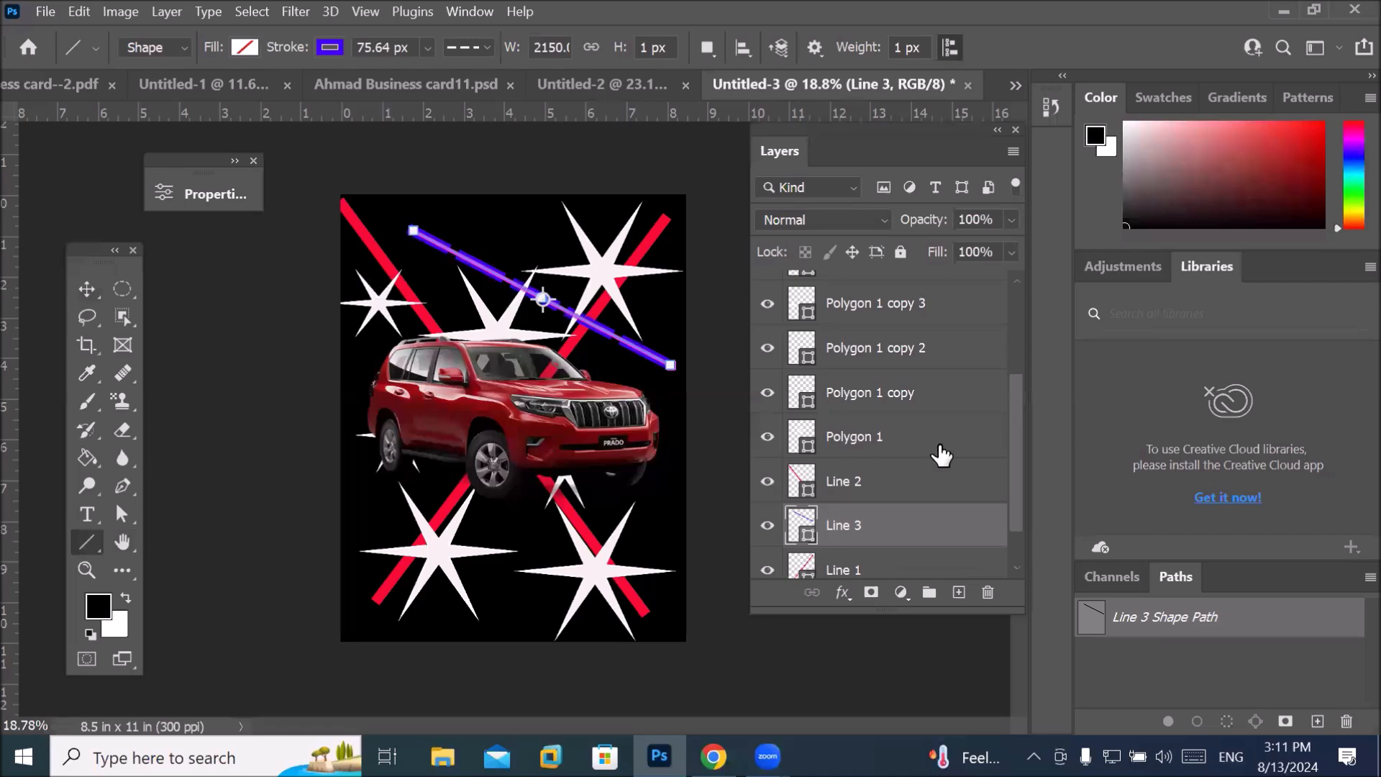
Select the Background layer and inspect the dashed blue line up close.
click(881, 455)
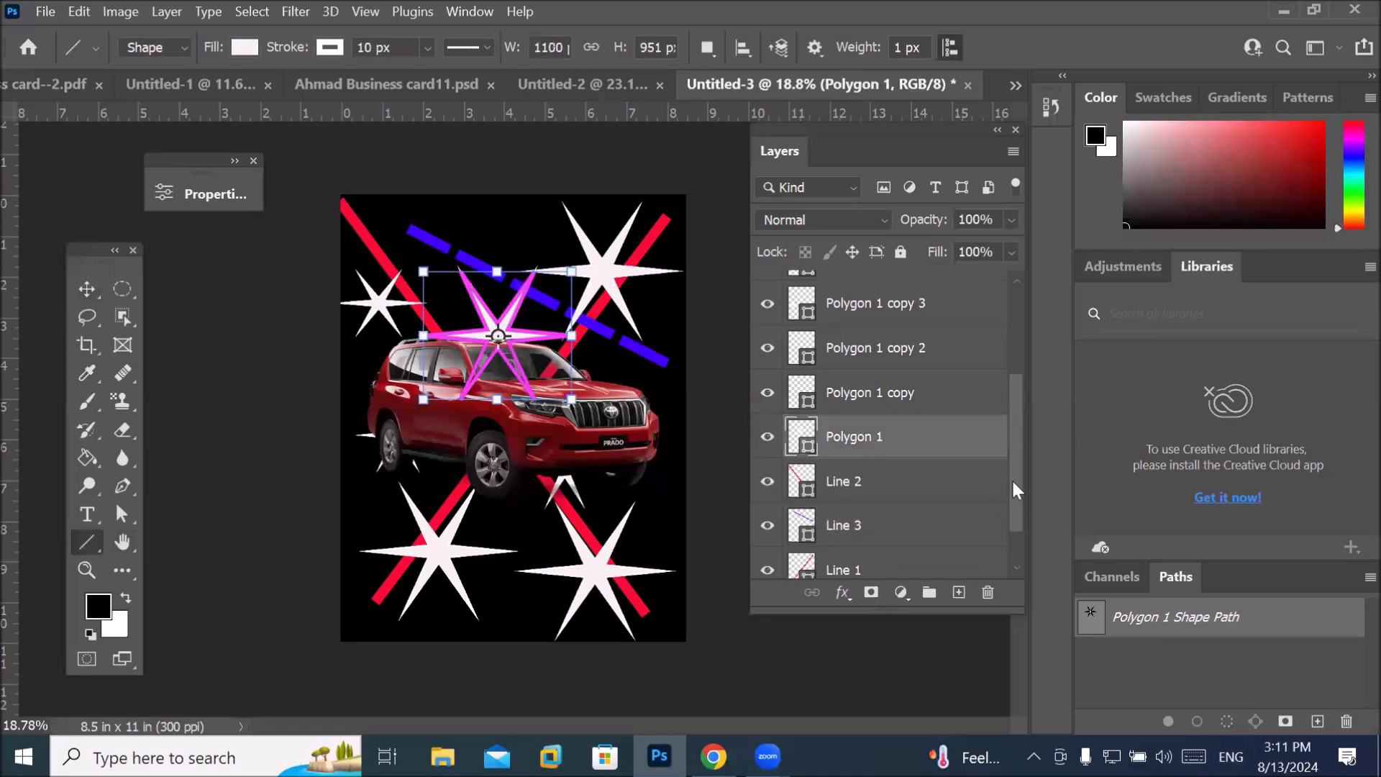
scroll(1015, 473, down, 1)
click(853, 559)
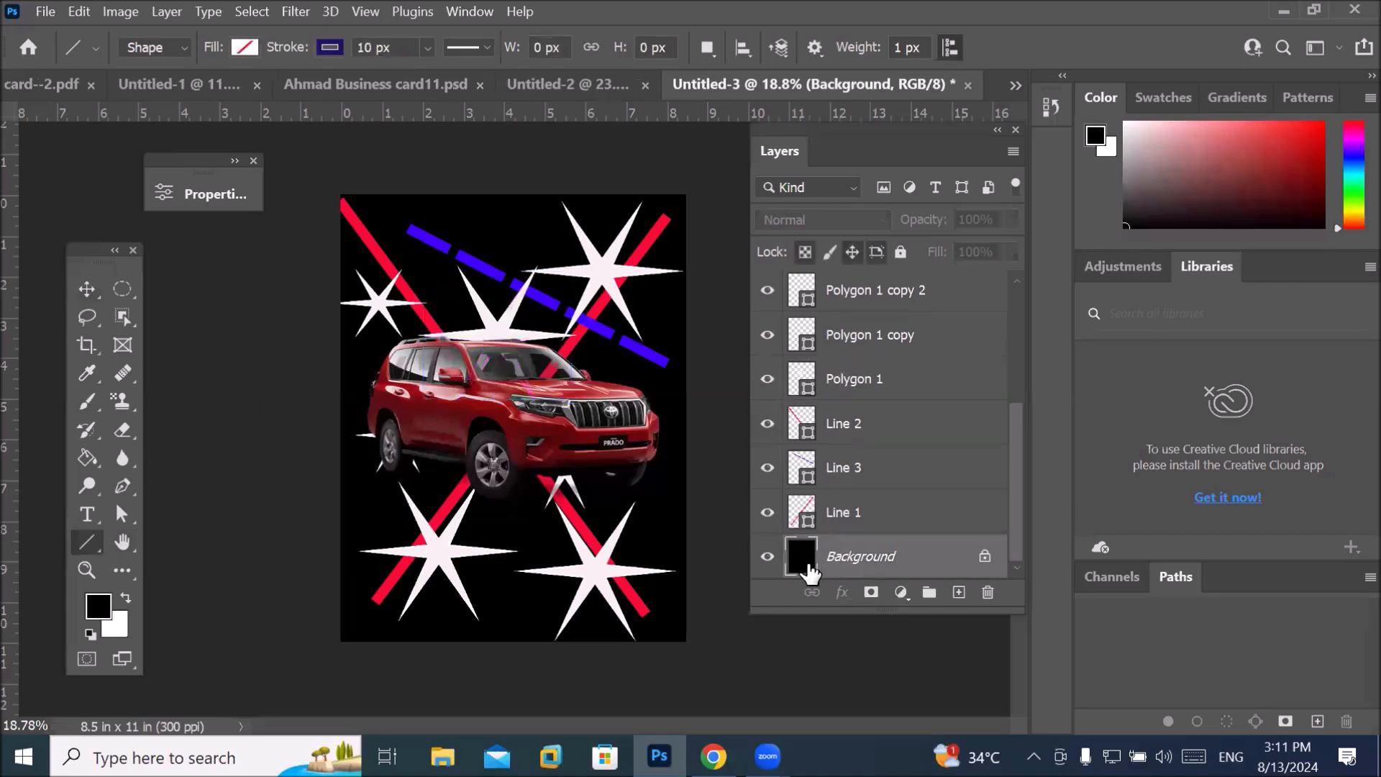
scroll(456, 249, up, 6)
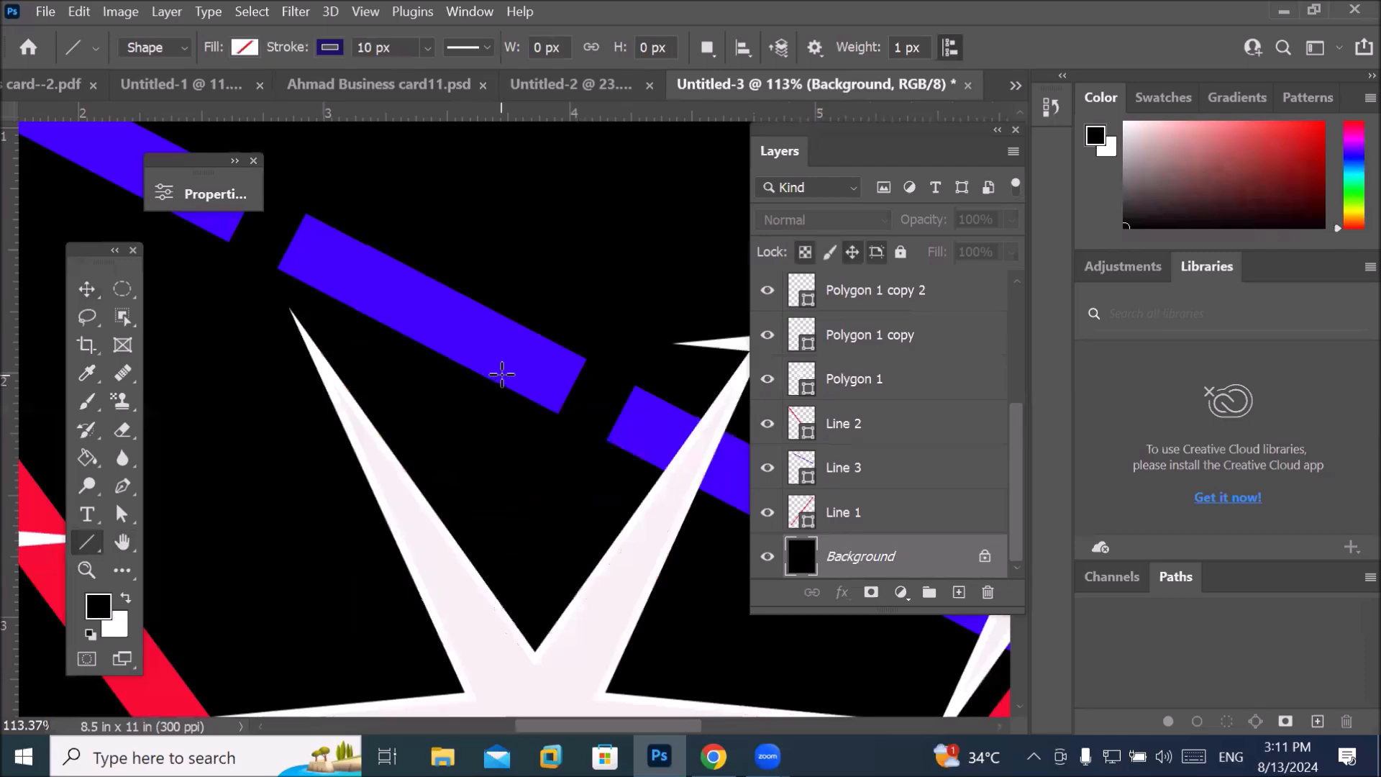
scroll(502, 370, down, 3)
scroll(502, 370, down, 3)
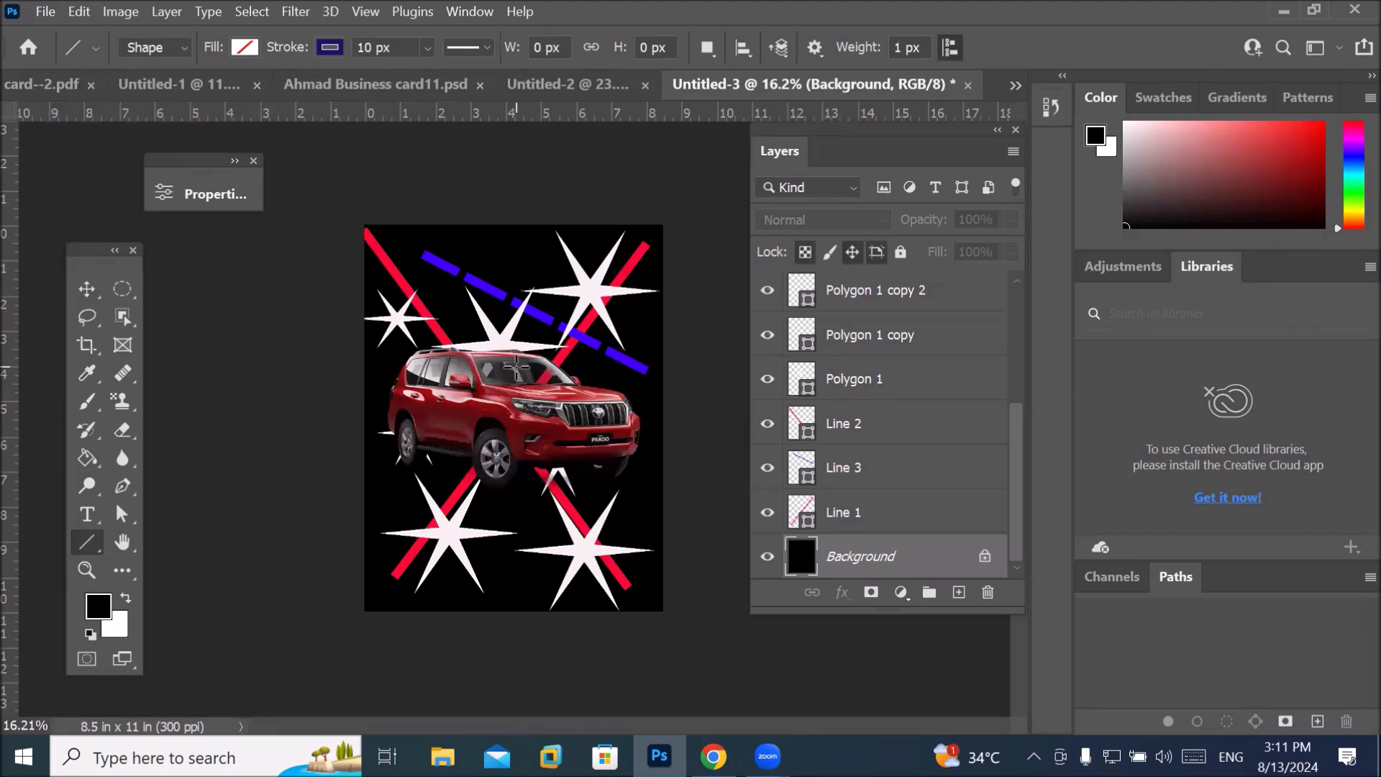
Examine the align and distribute options offered for shape paths.
click(708, 48)
click(743, 47)
click(743, 48)
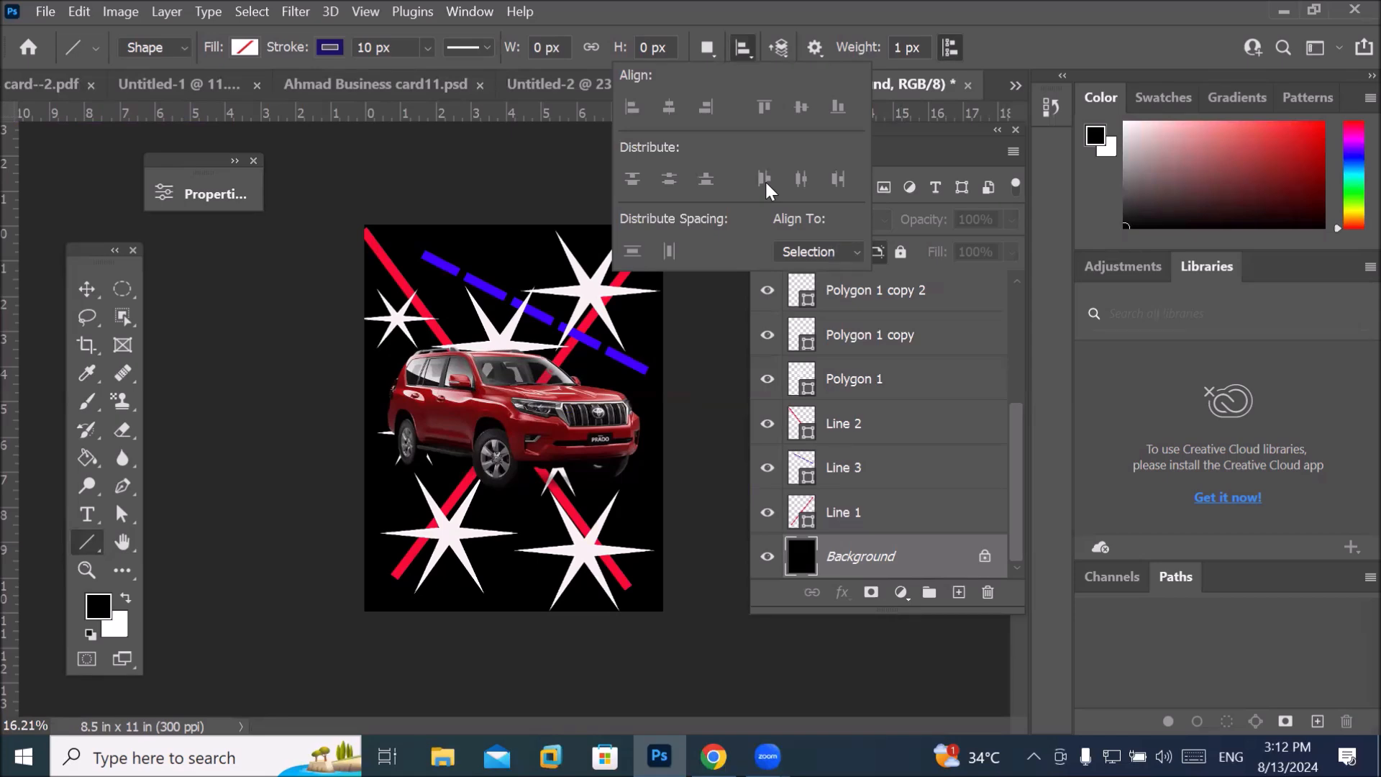
Draw a Leaf Trees palm custom shape about 1143 by 1106 px in the page's lower-right area, directly above the Background layer.
right_click(85, 546)
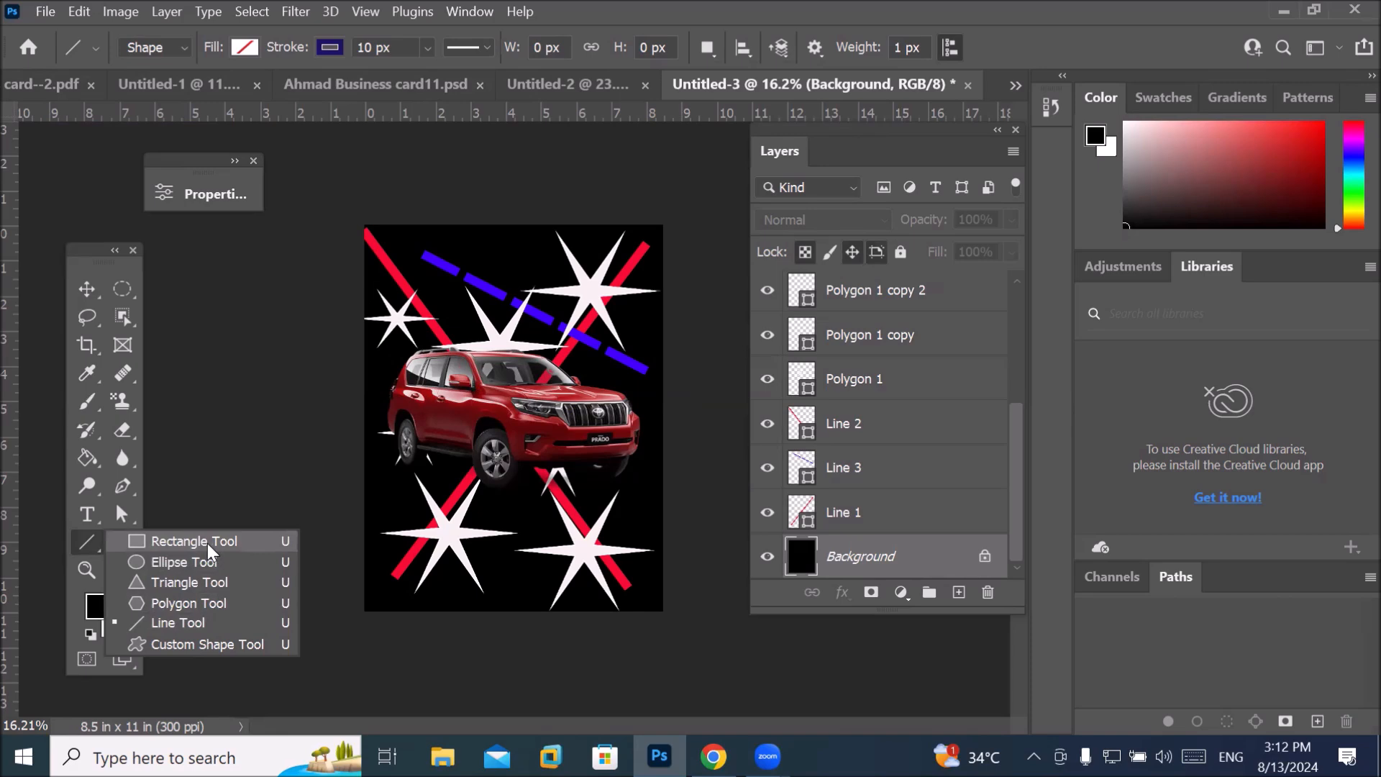
click(205, 646)
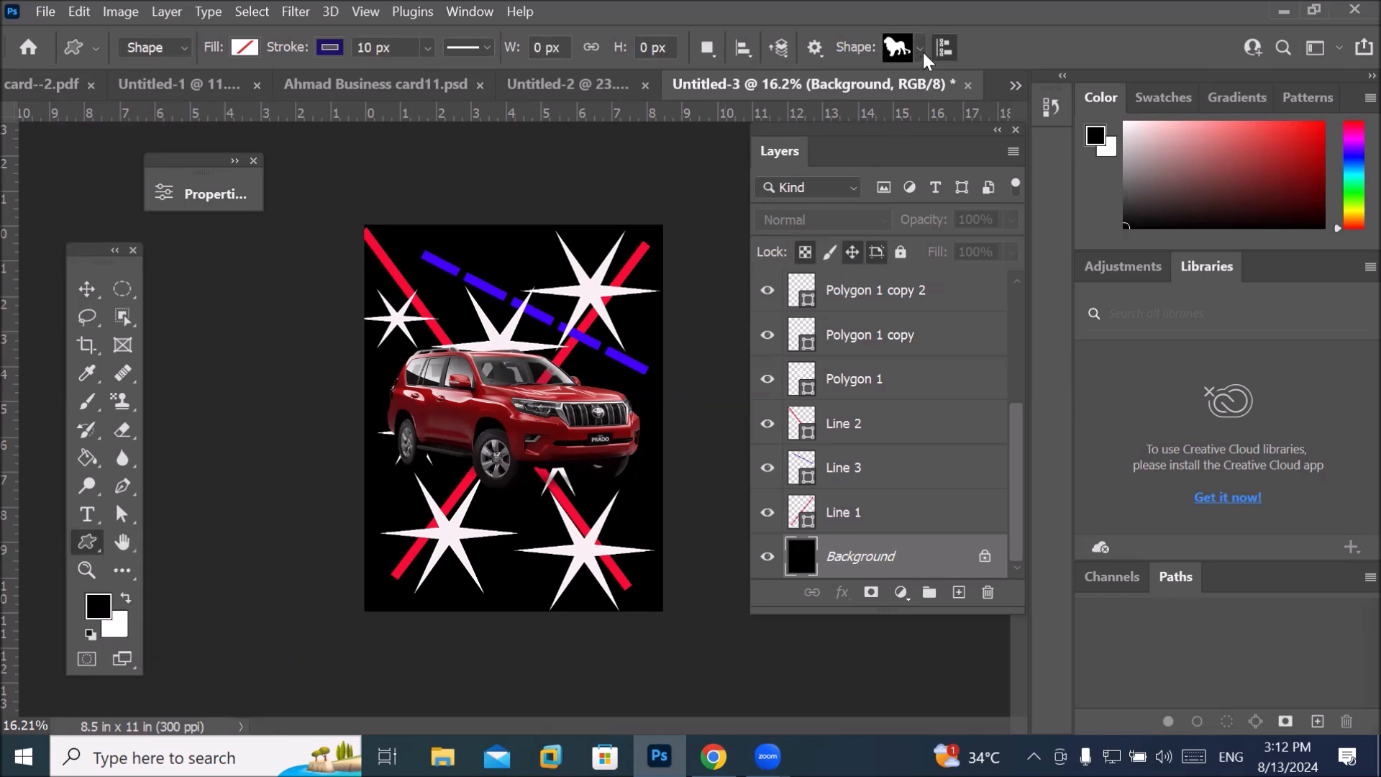
click(921, 46)
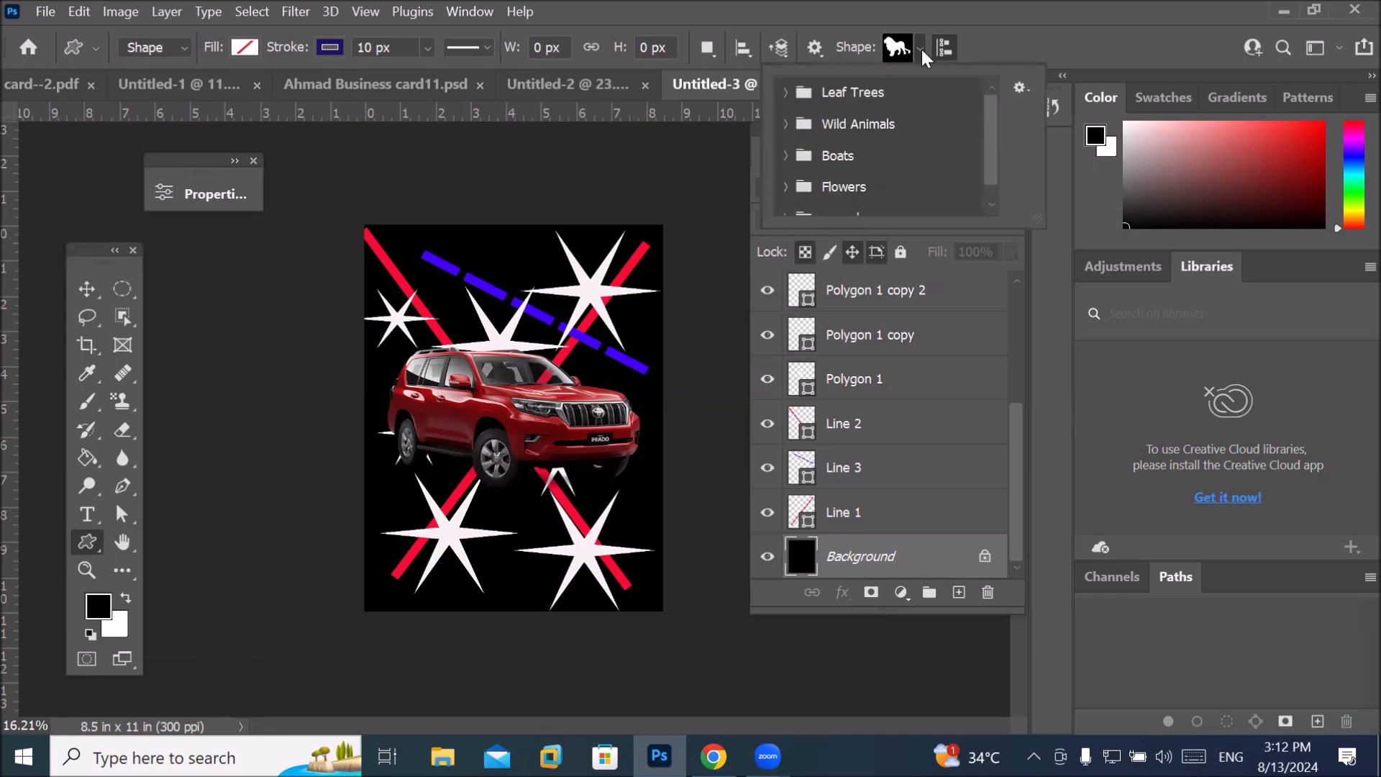
click(789, 92)
click(883, 125)
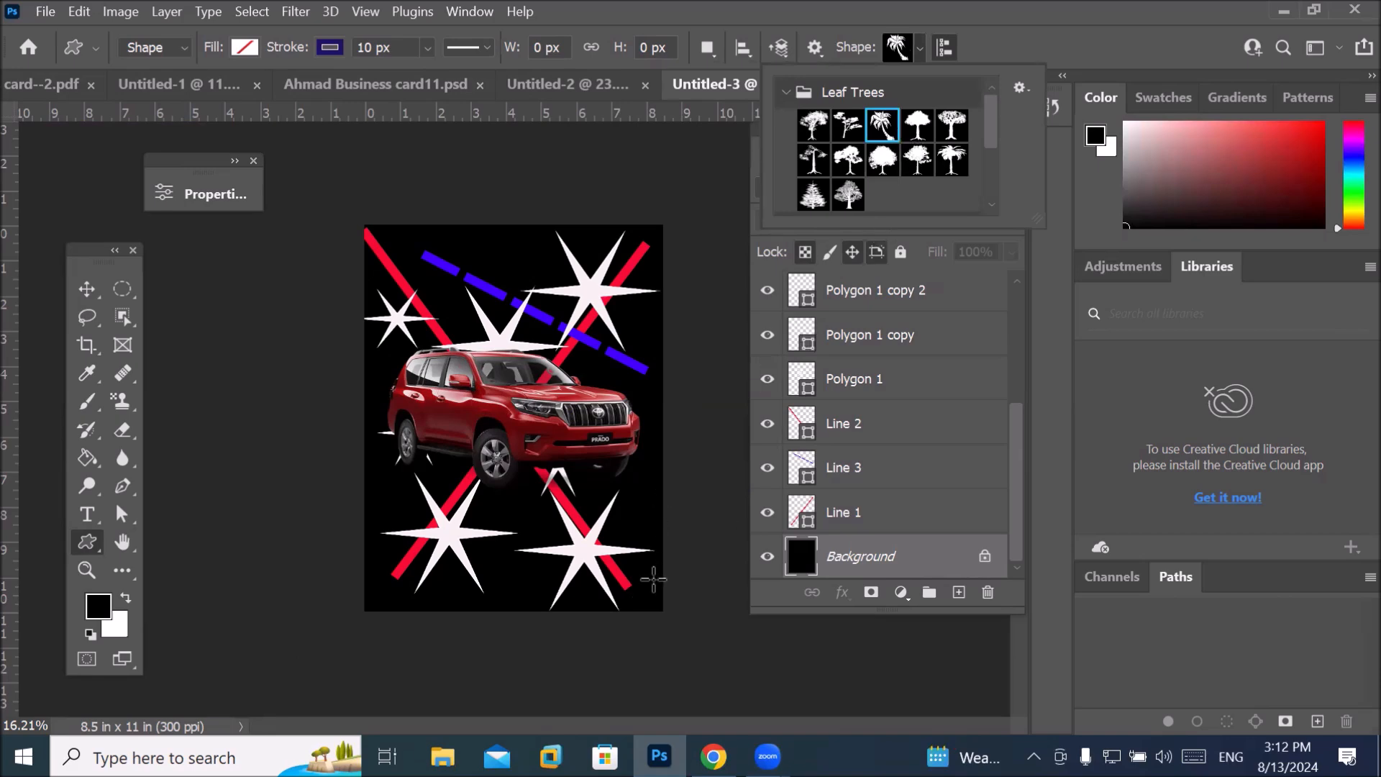
drag(652, 588, 518, 463)
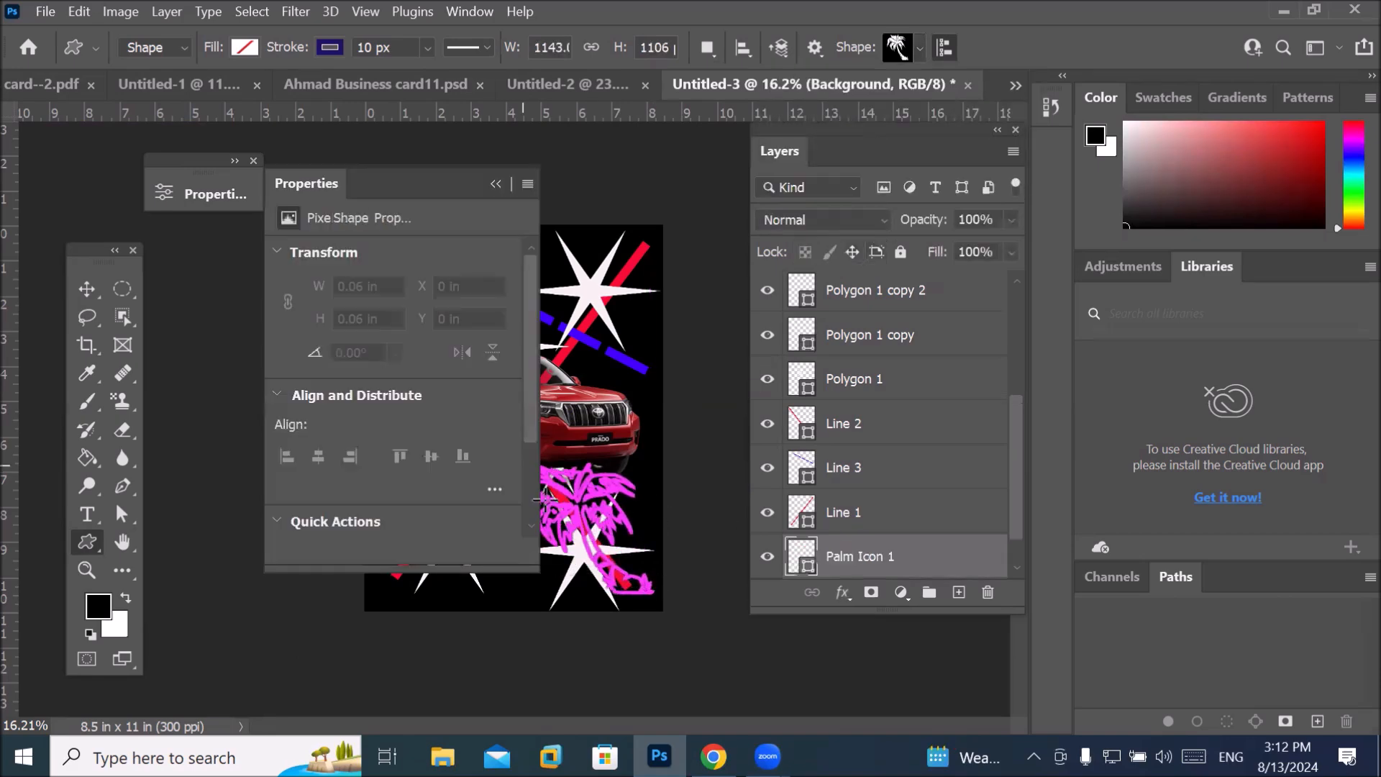
click(496, 184)
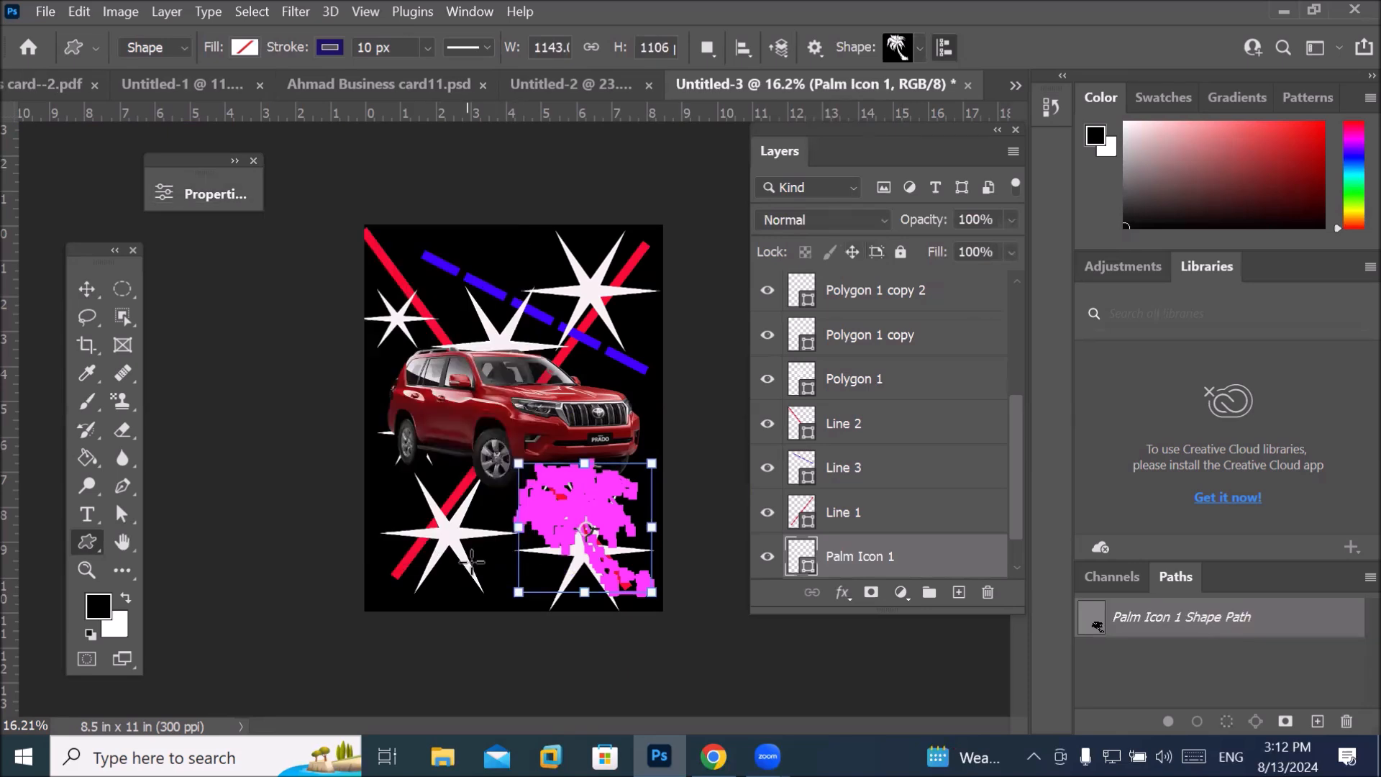
Set the palm shape's fill to blue and its stroke color to red.
click(201, 192)
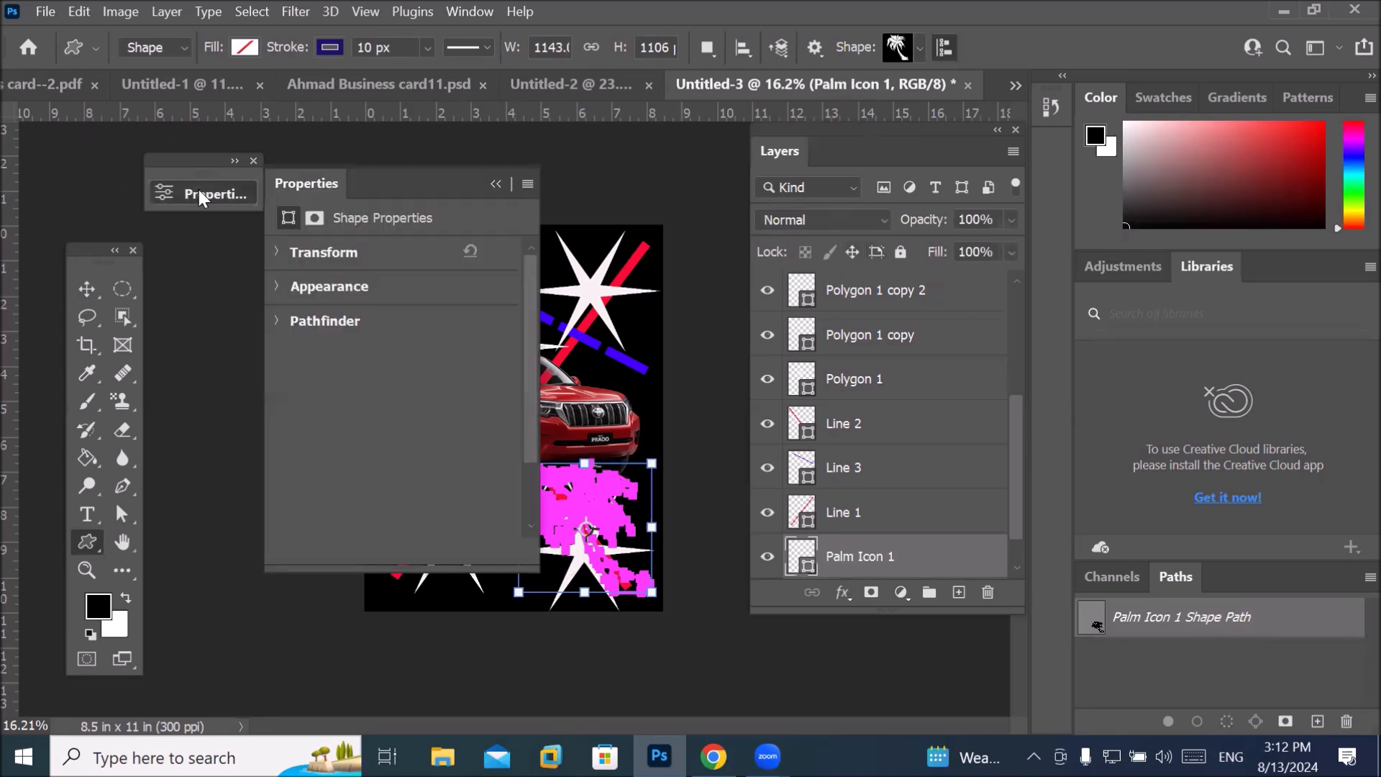
click(279, 292)
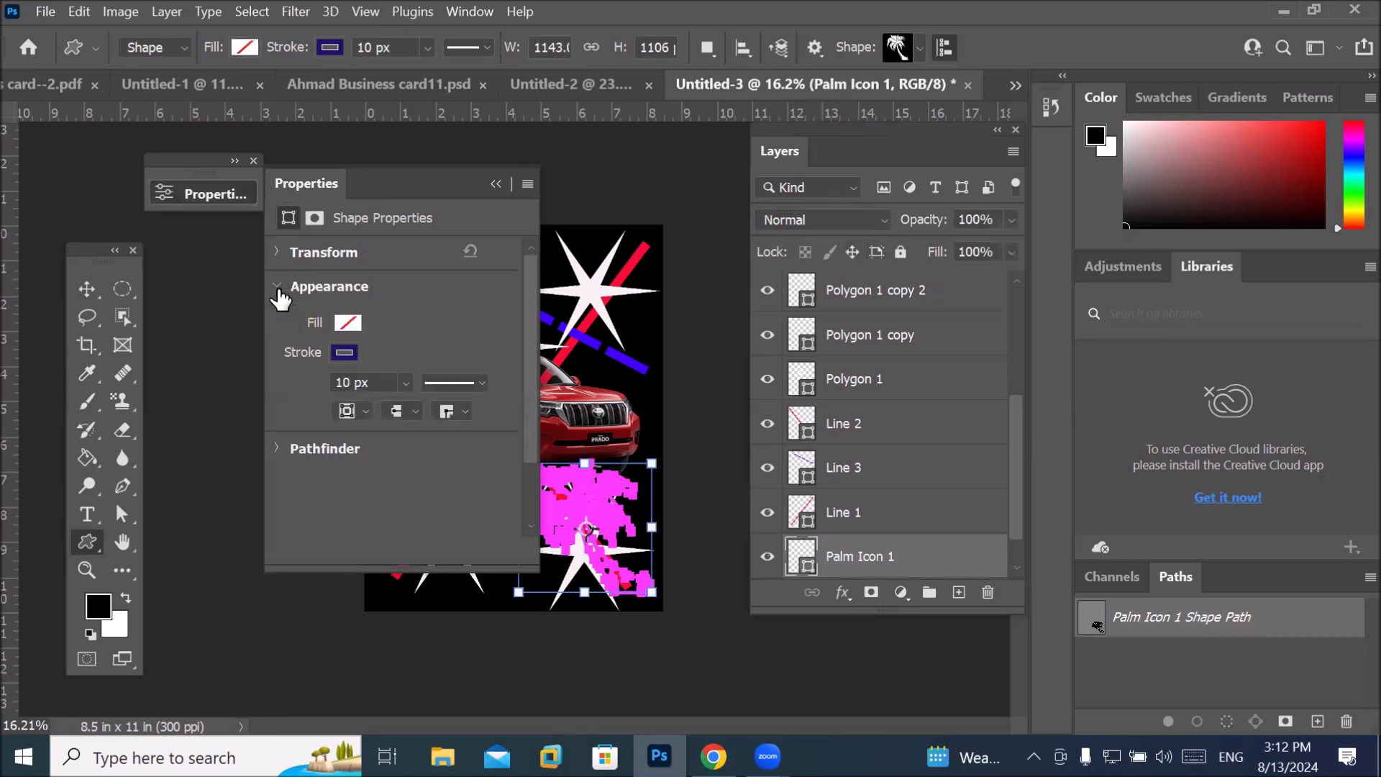
click(356, 328)
click(291, 436)
click(408, 312)
click(345, 354)
click(290, 468)
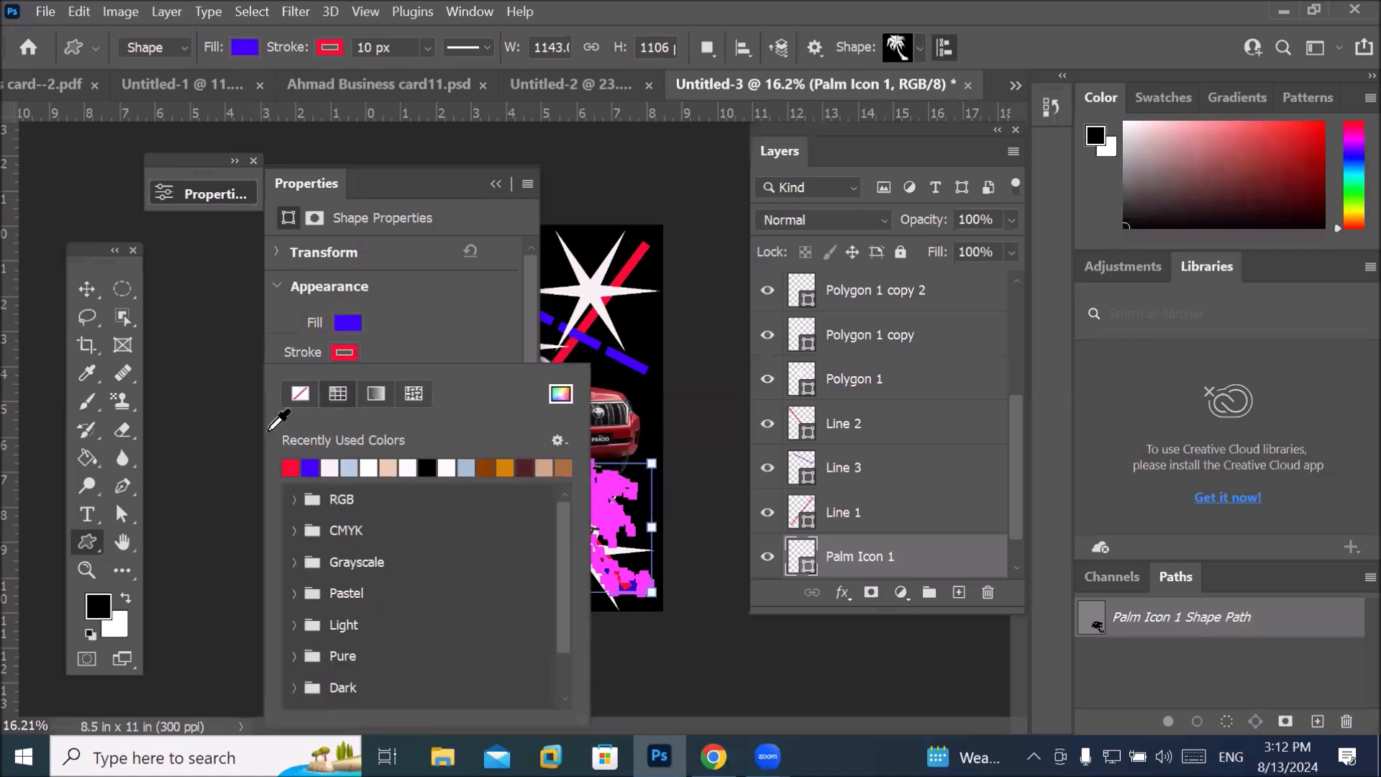
click(84, 289)
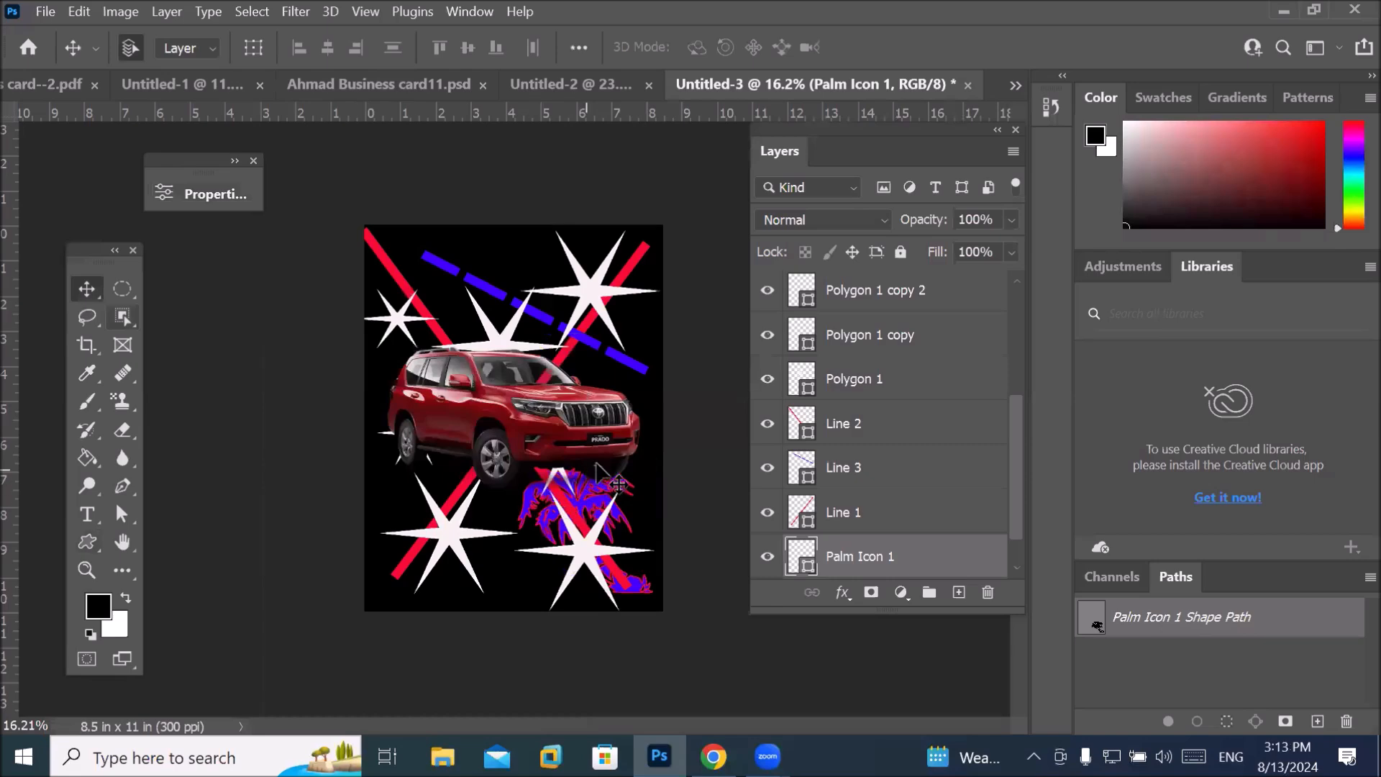
Inspect the palm shape's outline up close and remove its stroke.
scroll(597, 466, up, 4)
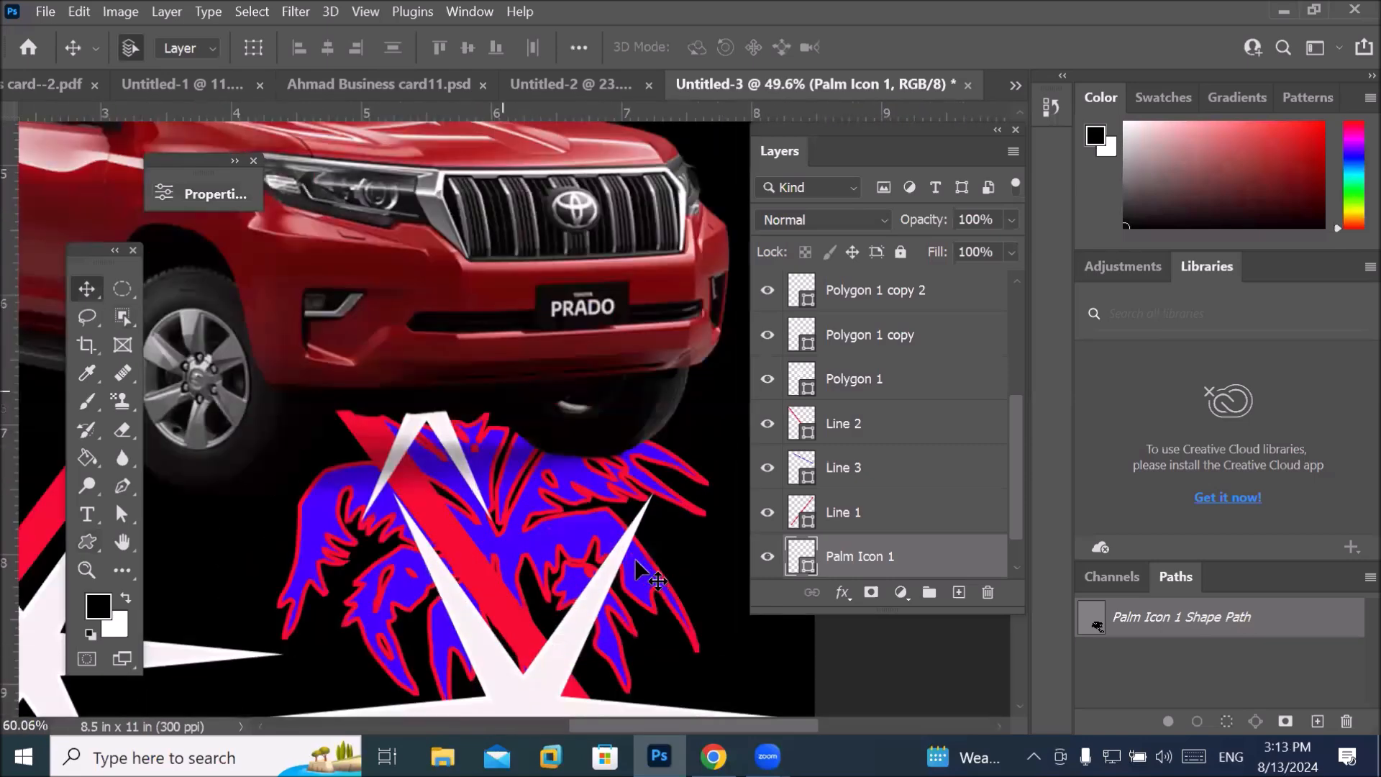
scroll(633, 557, up, 3)
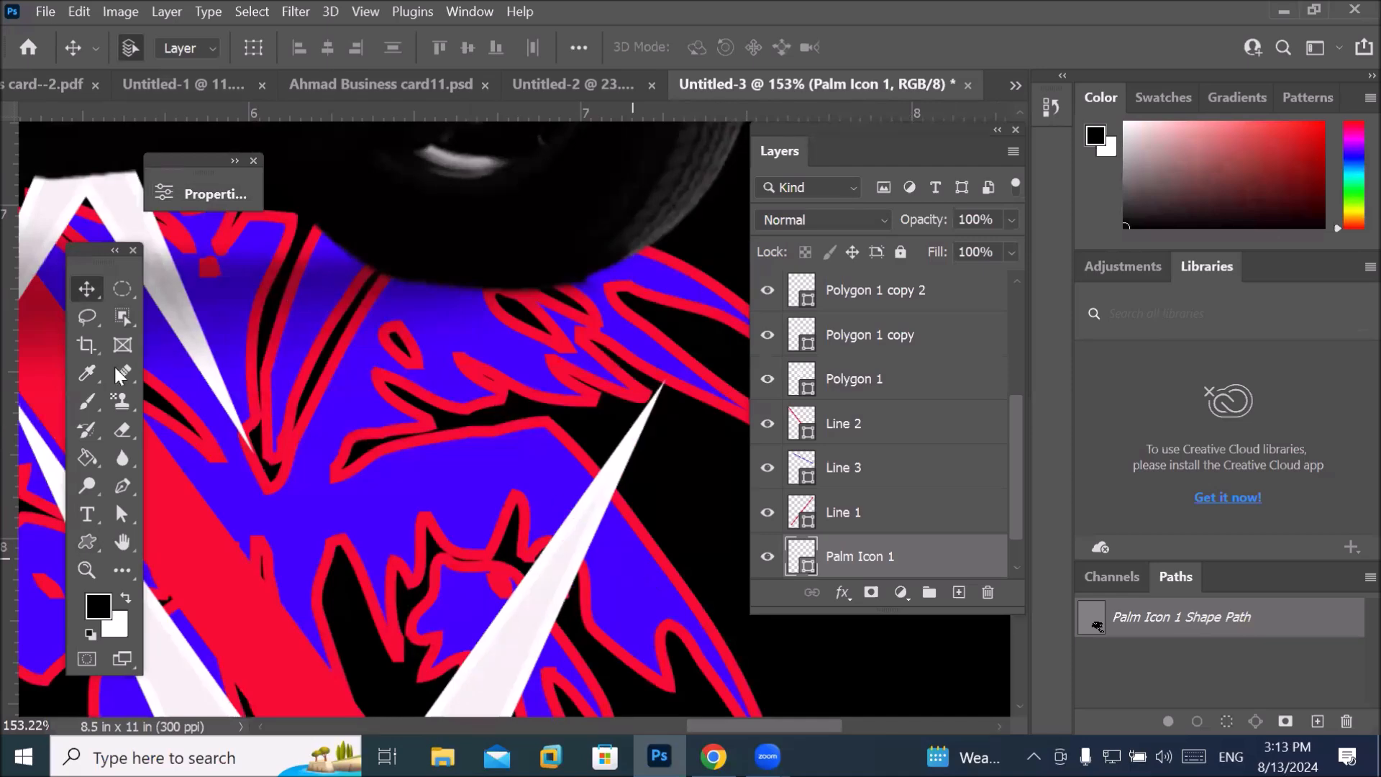
click(85, 541)
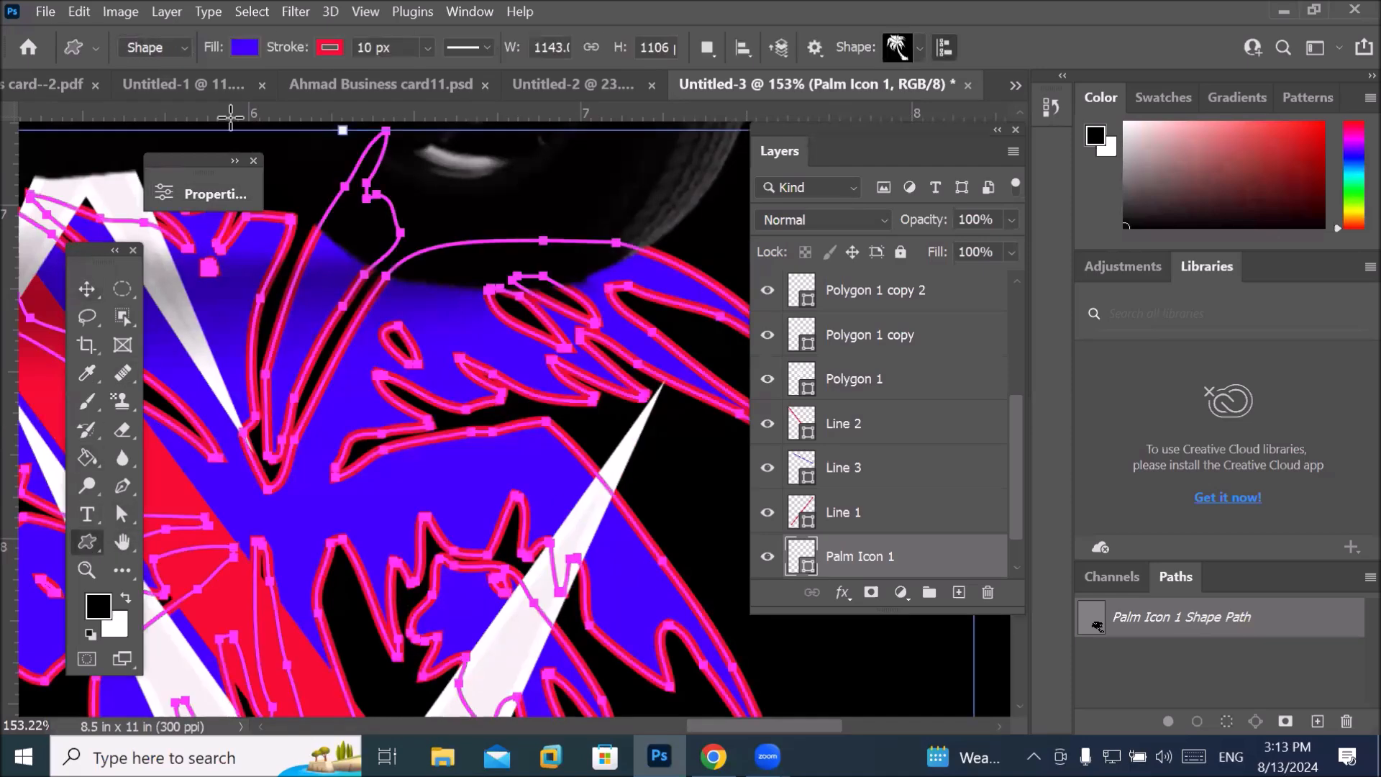
click(323, 46)
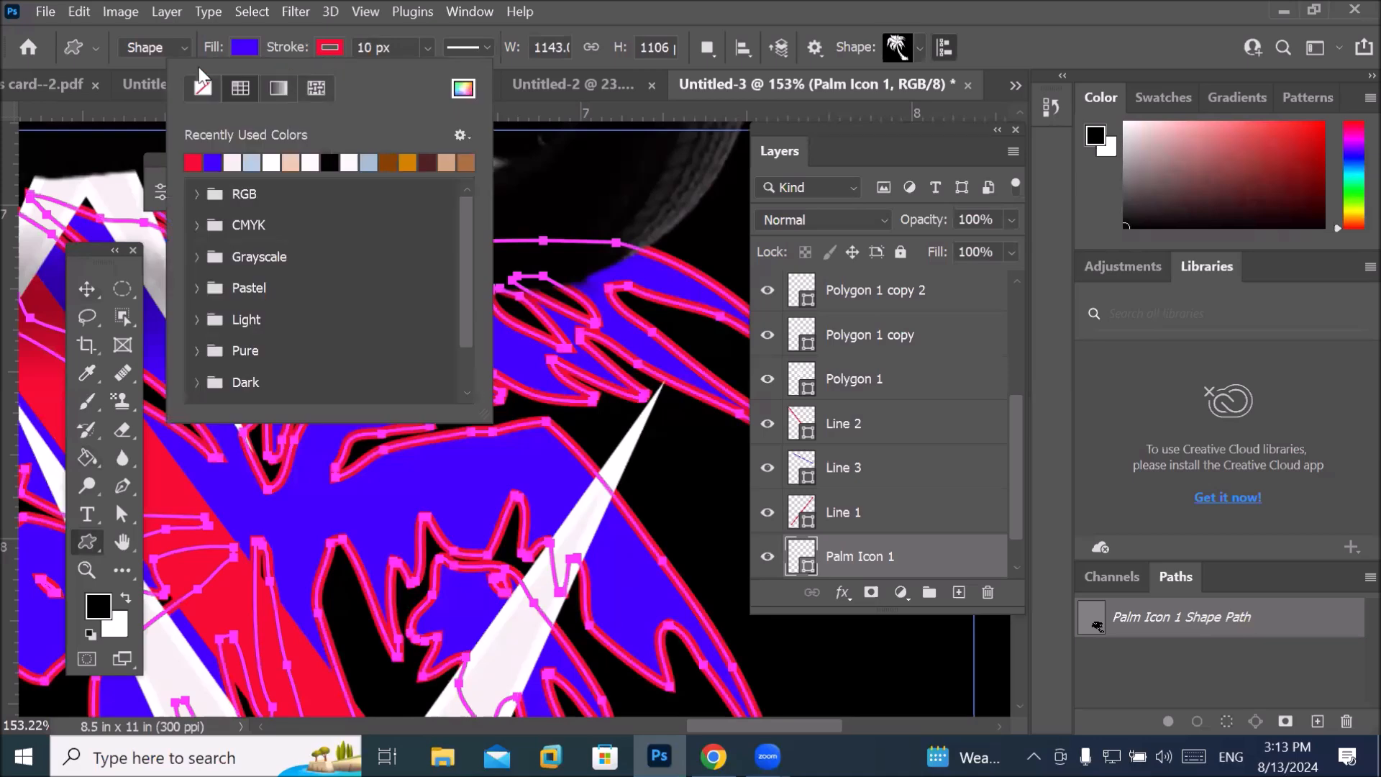
click(202, 87)
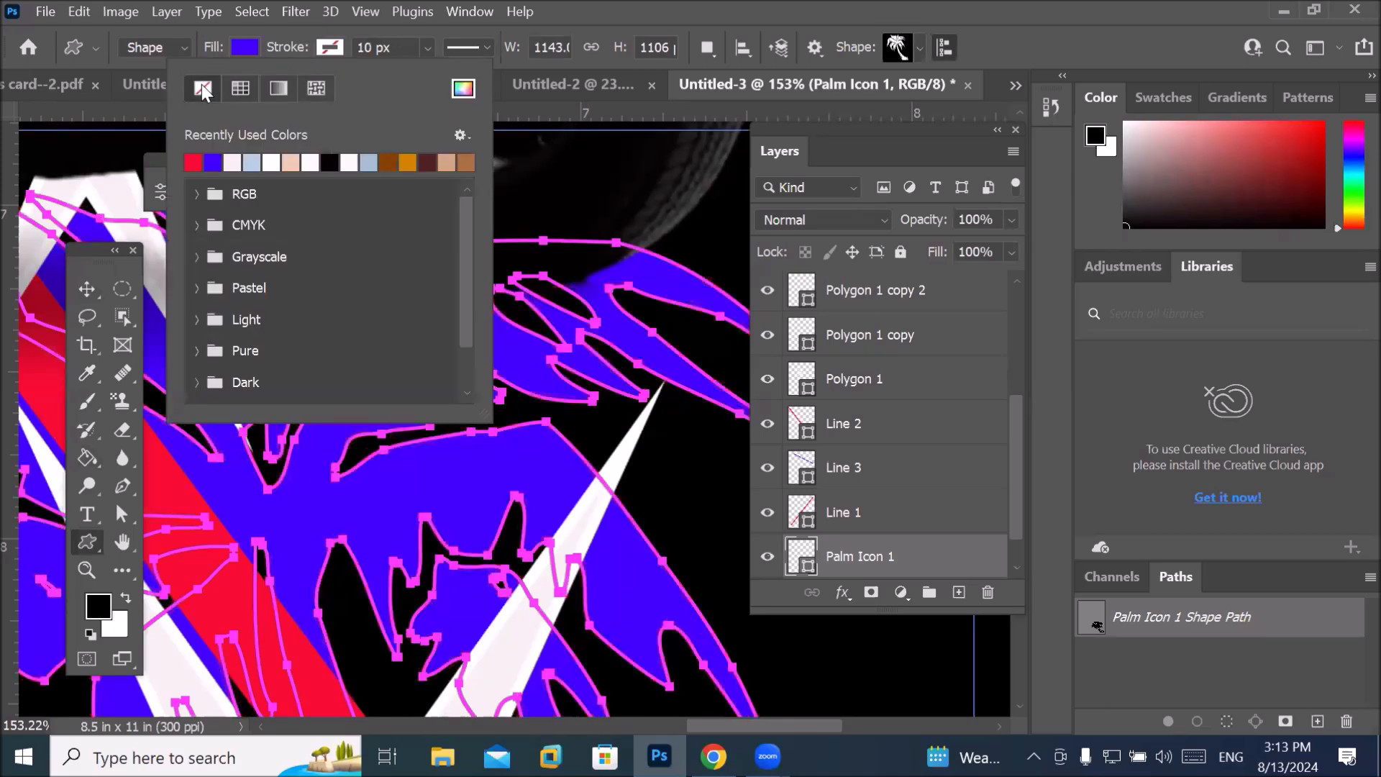
click(86, 290)
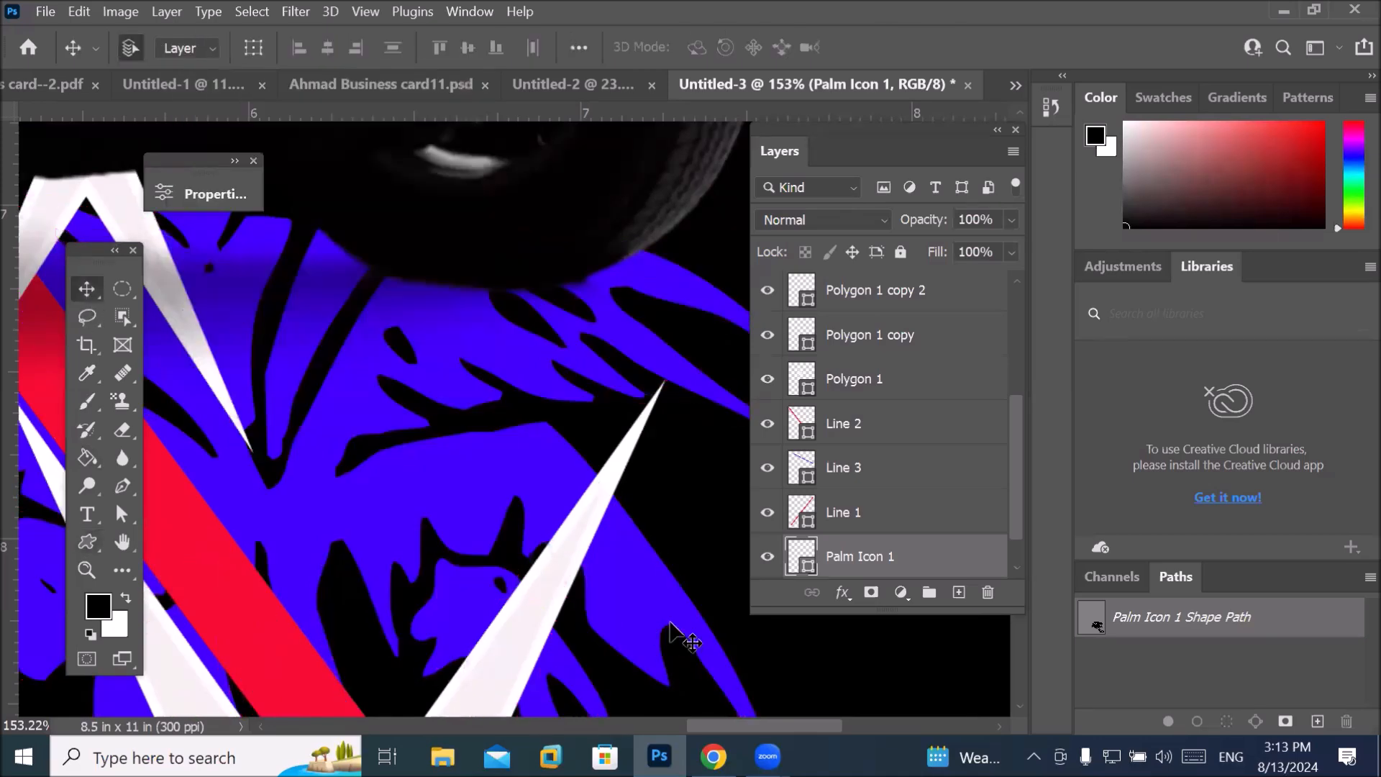
scroll(503, 374, down, 6)
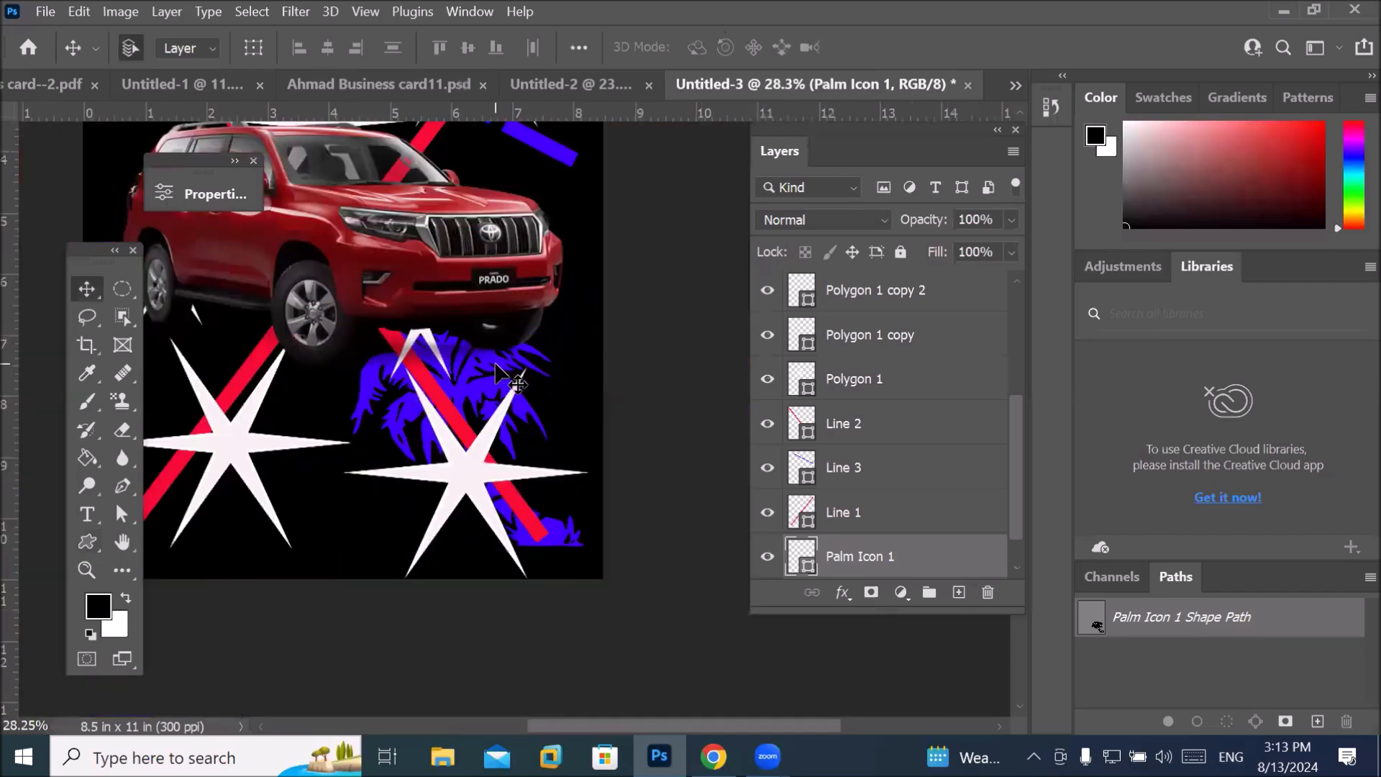
scroll(500, 367, up, 3)
scroll(518, 356, down, 2)
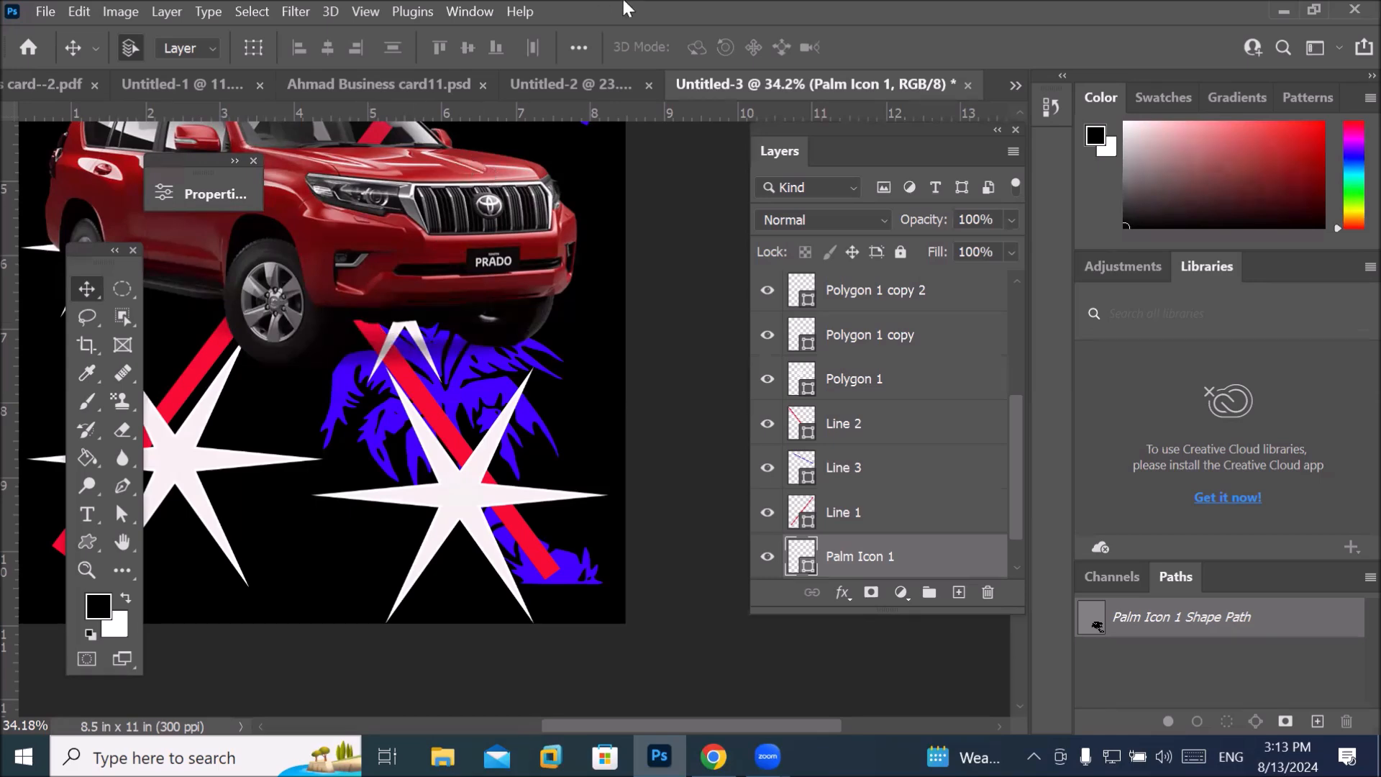
Examine the path operation options for the palm shape, such as combining, subtracting and intersecting shapes.
click(80, 539)
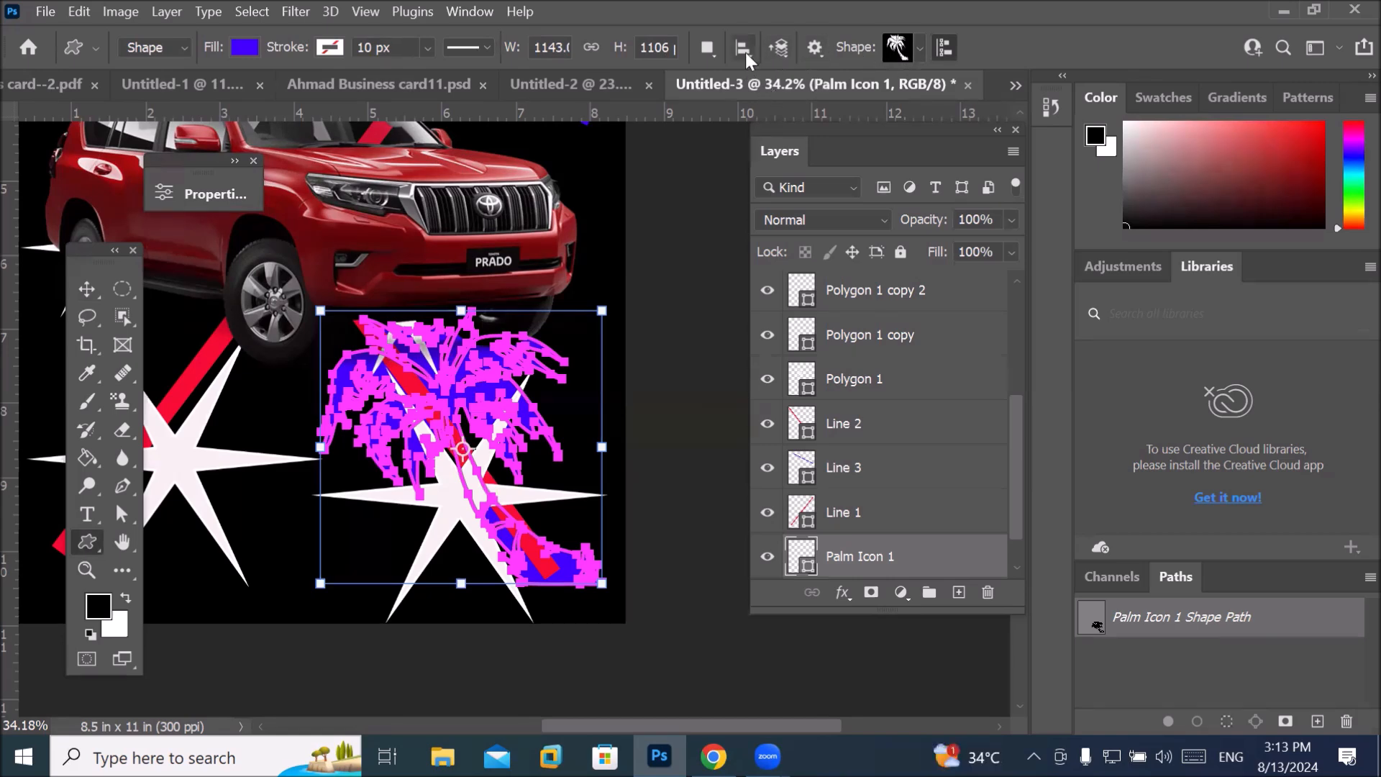
click(708, 47)
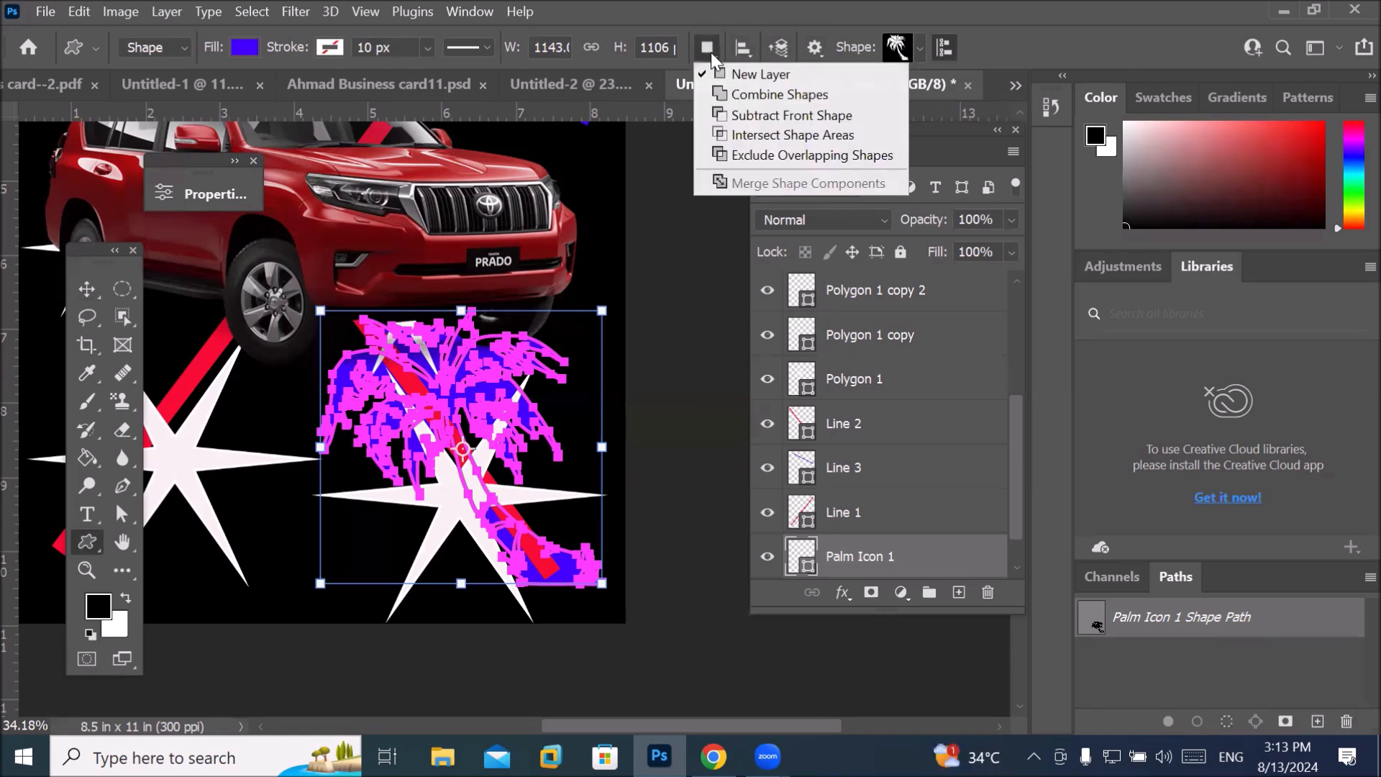
click(708, 52)
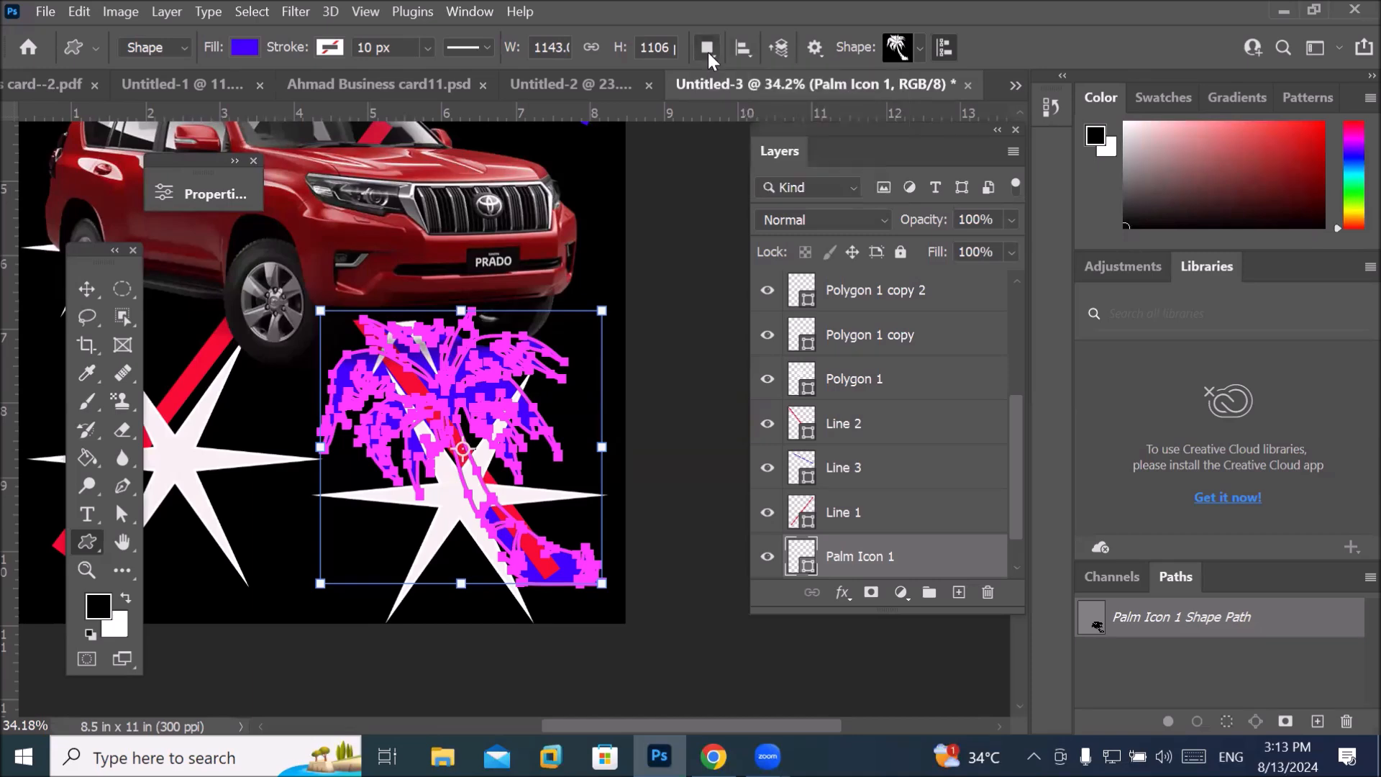
Draw a five-petal custom shape from the Flowers group, about 500 by 537 px, between the page's two lower stars.
click(916, 55)
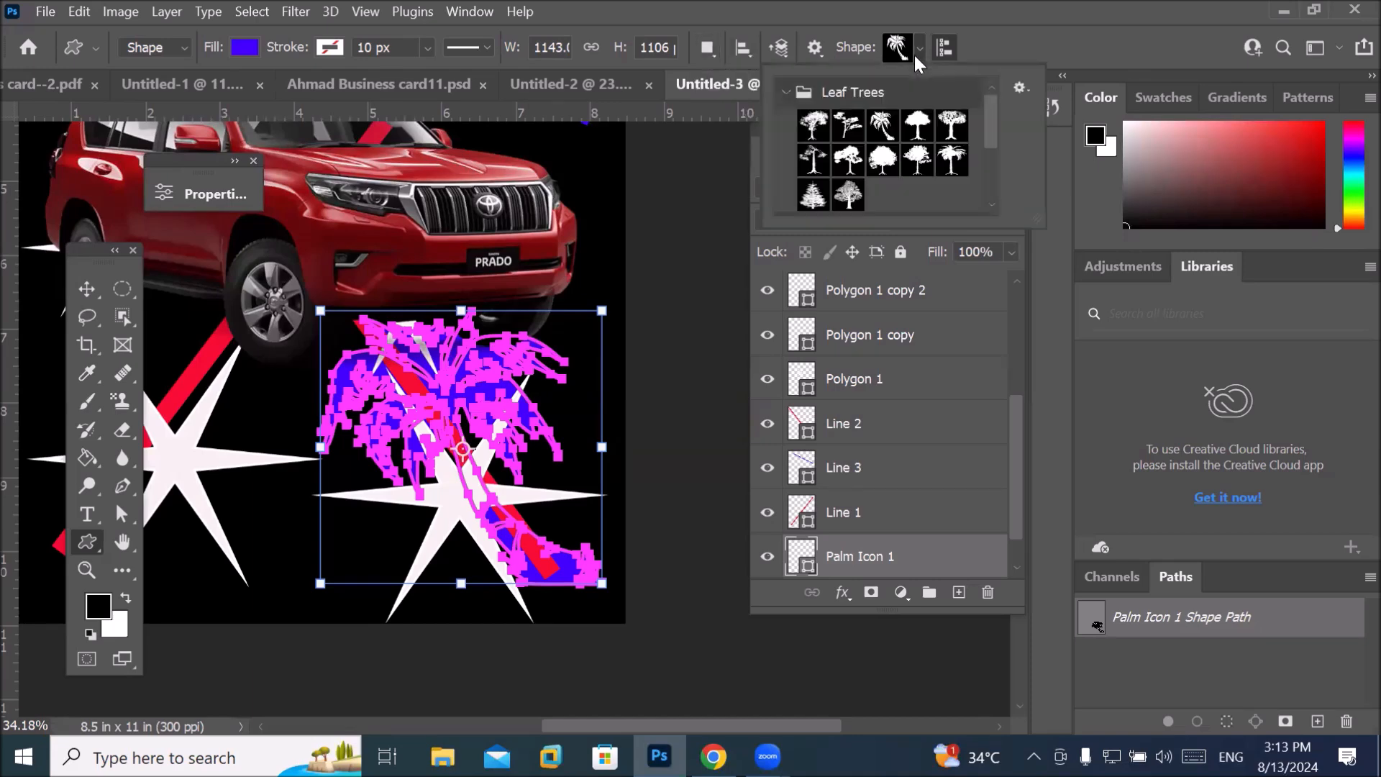
click(784, 91)
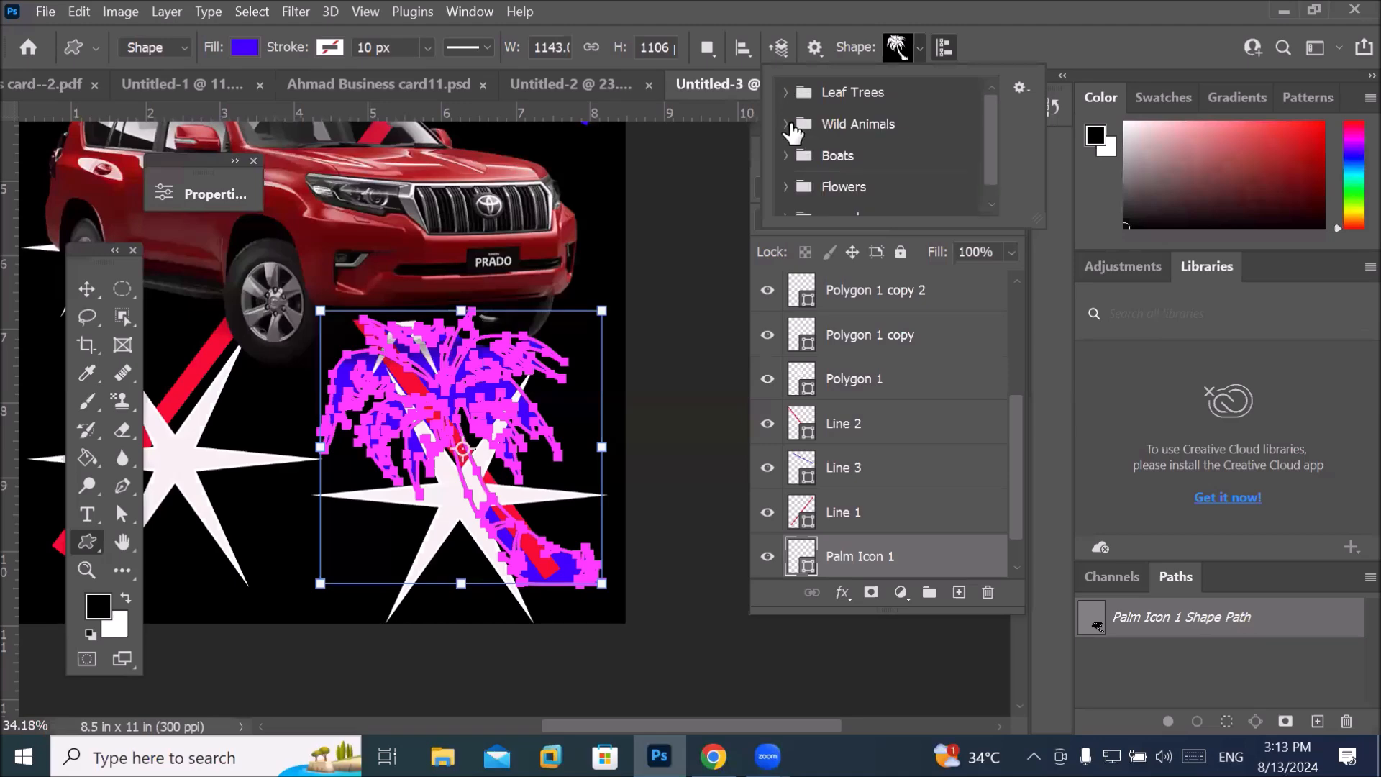
click(787, 124)
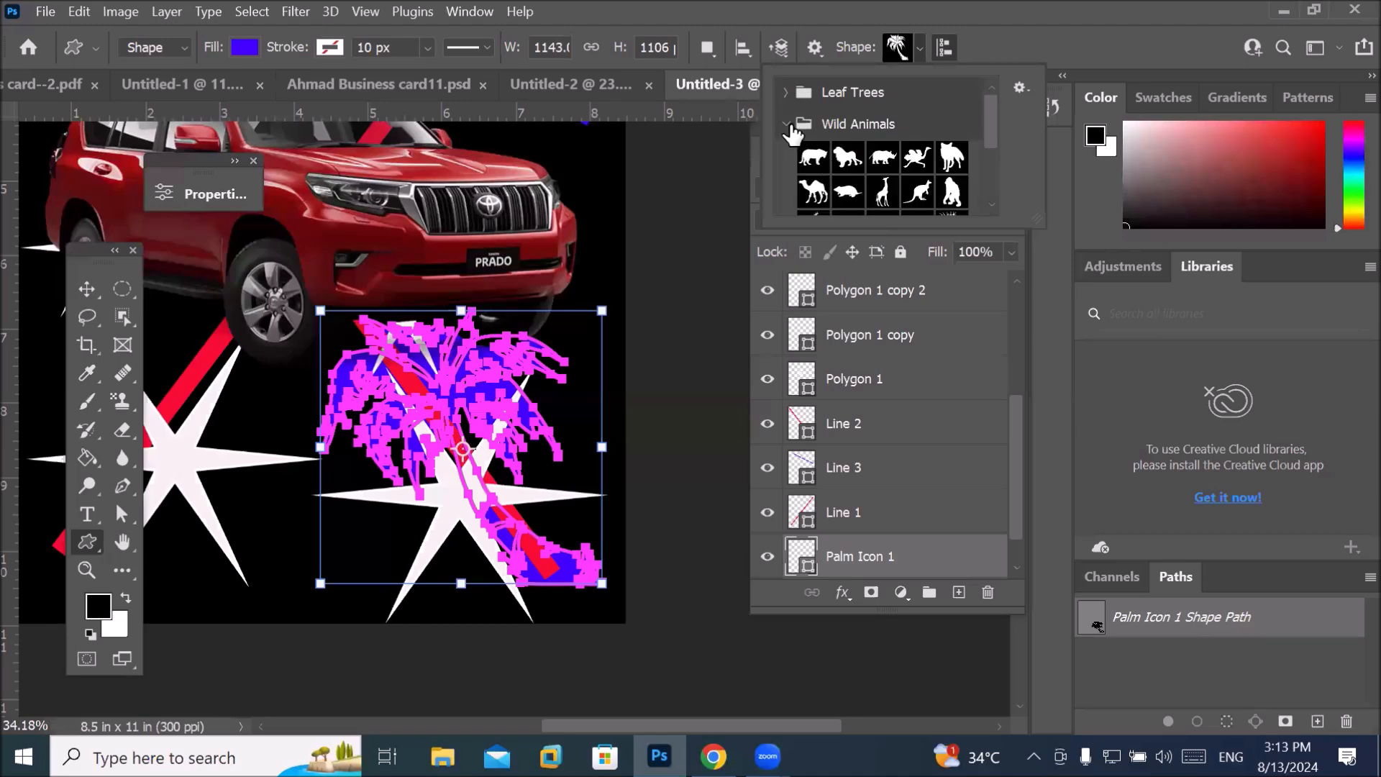
click(789, 125)
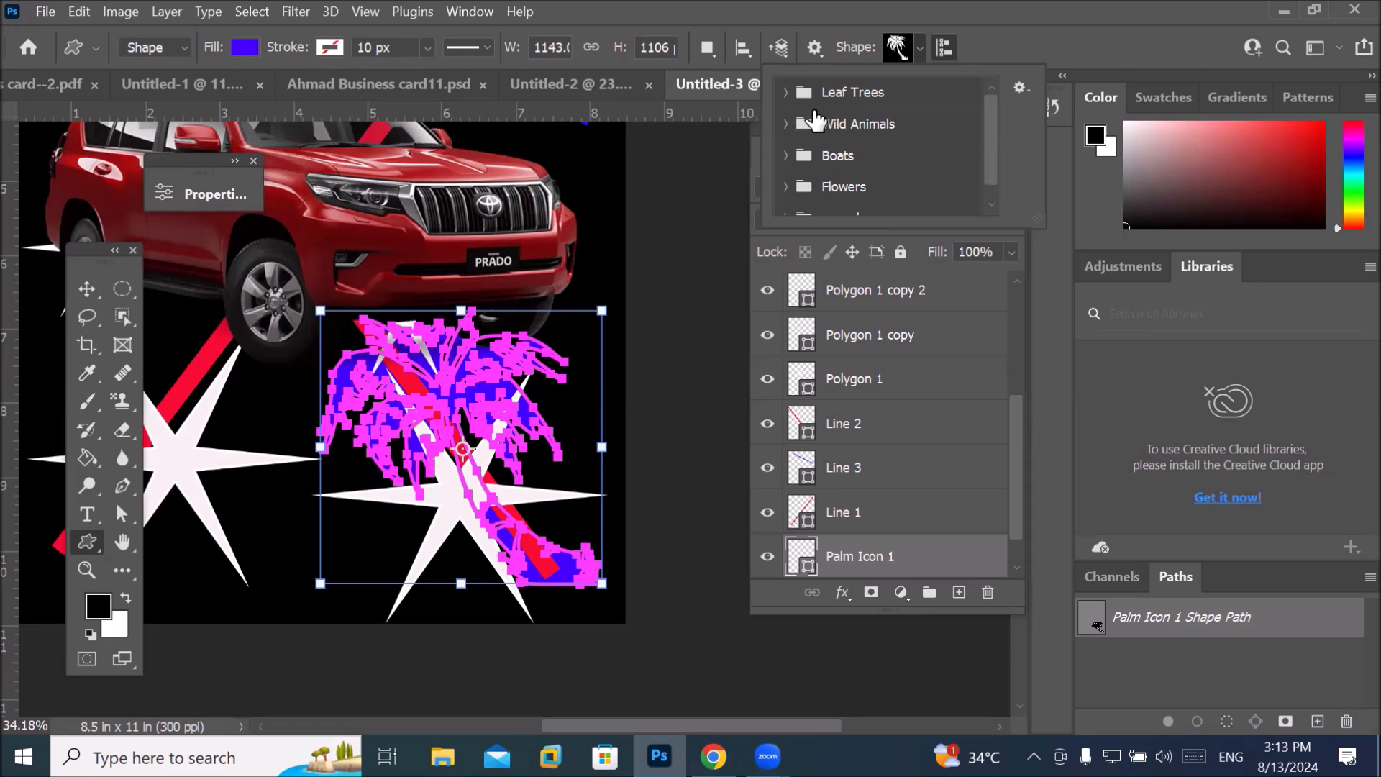
click(791, 188)
drag(988, 127, 990, 161)
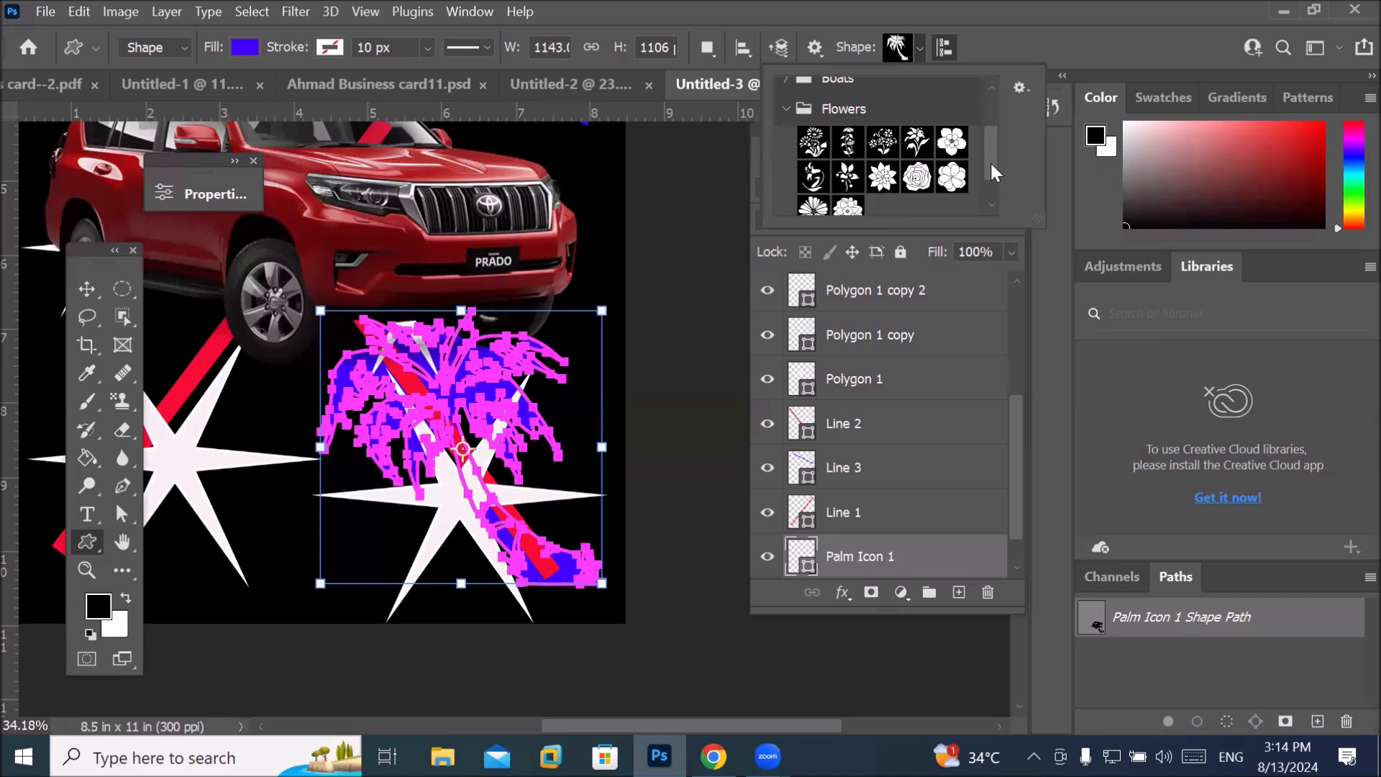
click(952, 130)
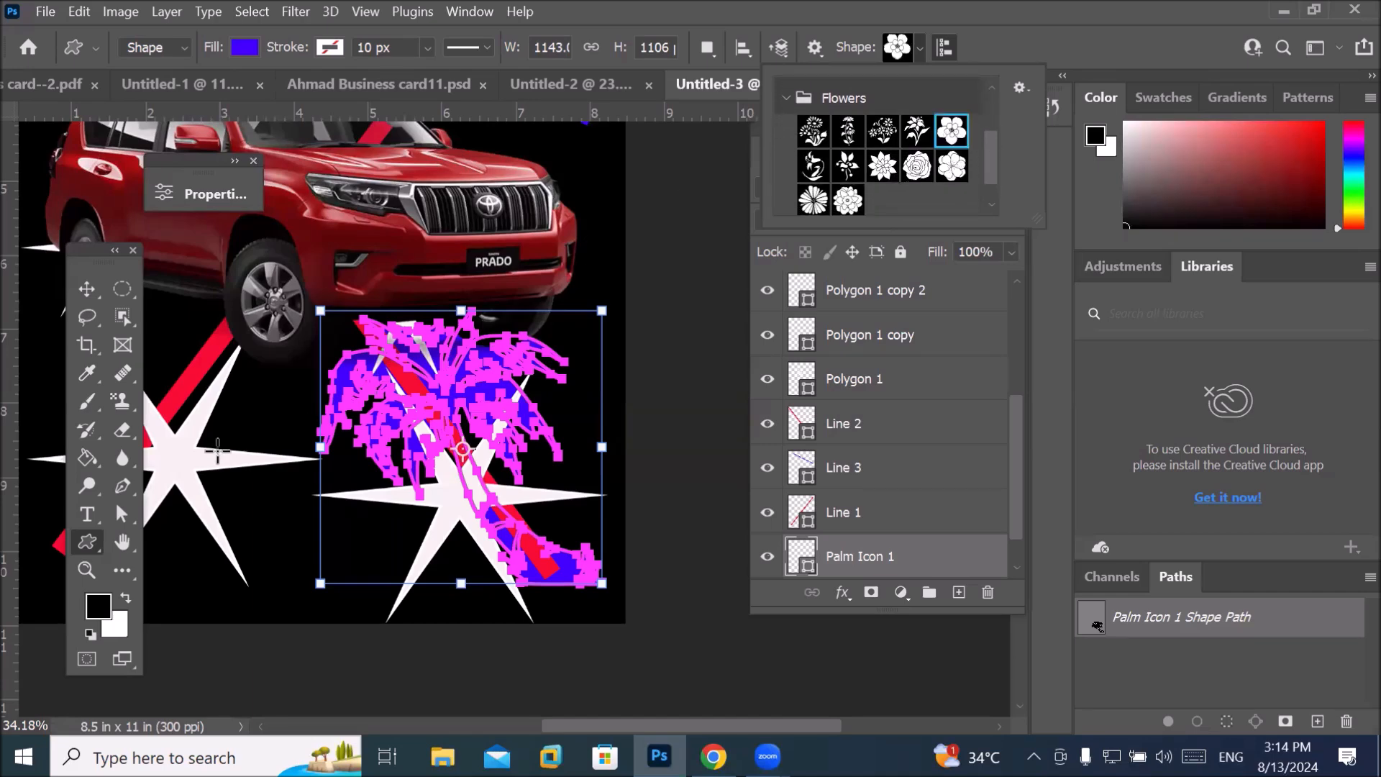
click(255, 464)
drag(254, 464, 342, 560)
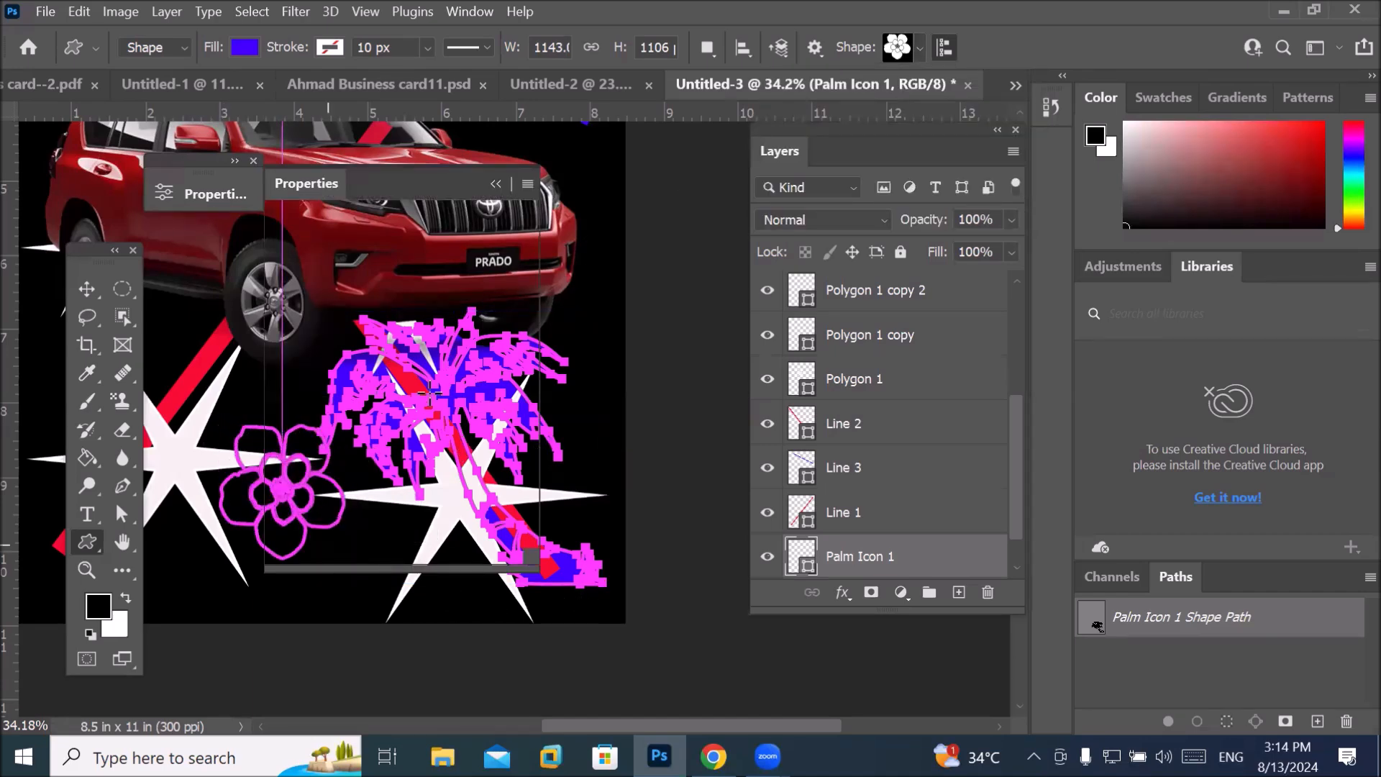
click(496, 183)
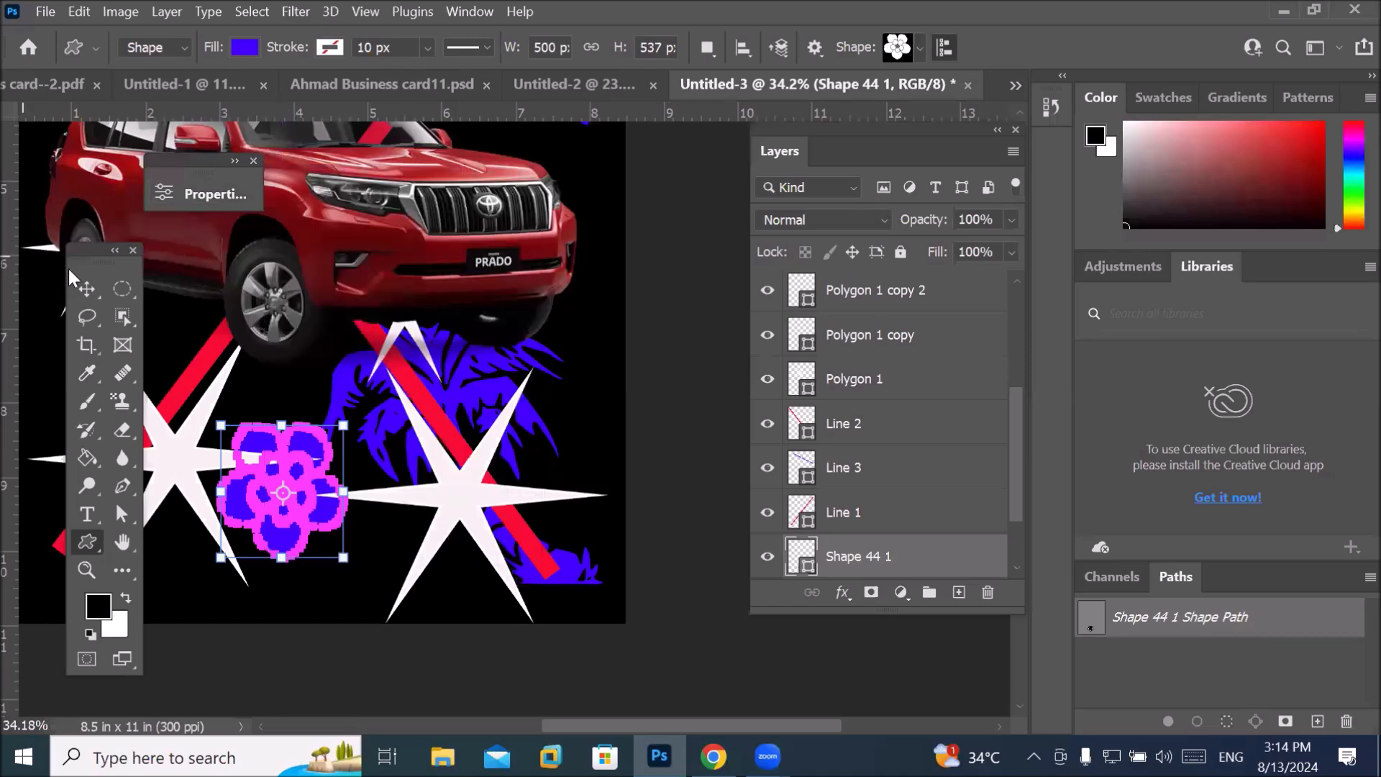
click(88, 289)
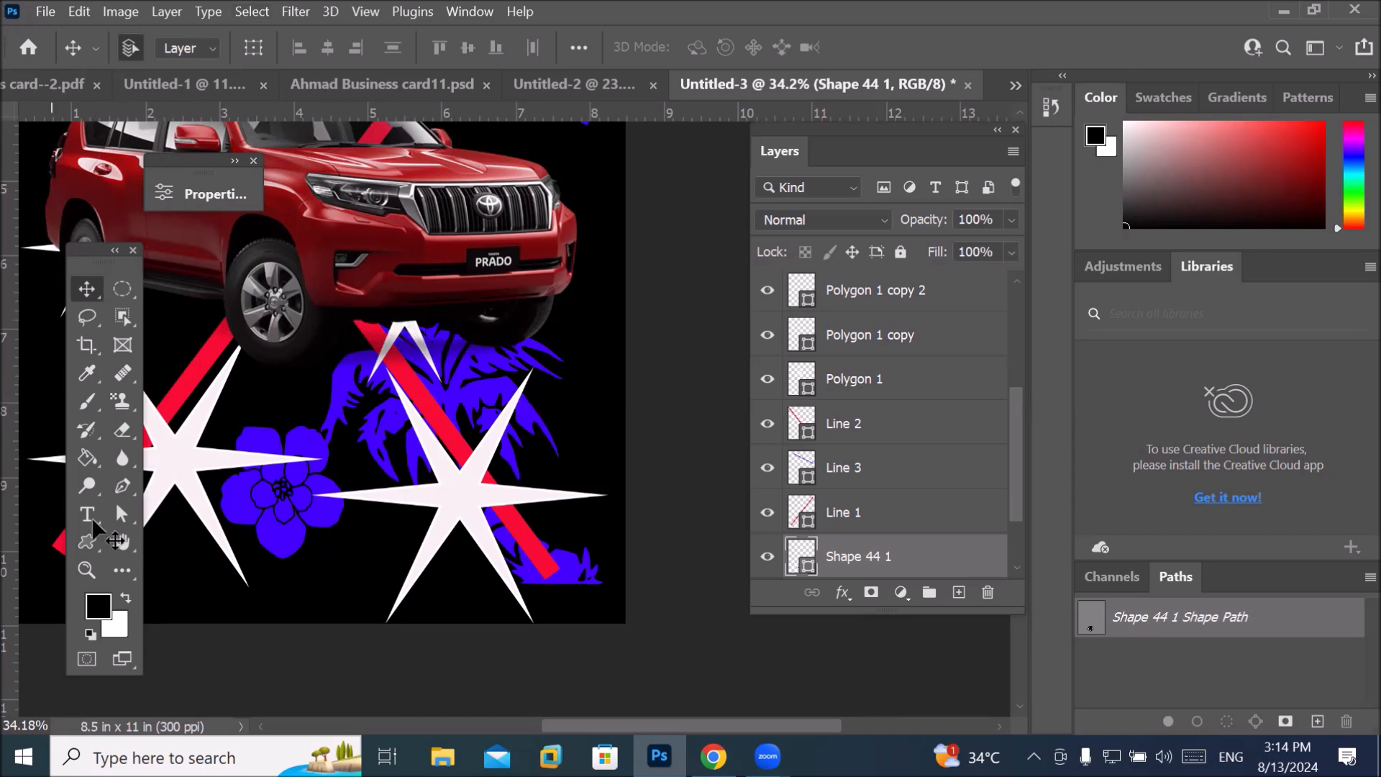
Draw a swirling rays custom shape from the rays-shapes group, about 2290 by 1979 px, over the page's lower part.
click(87, 542)
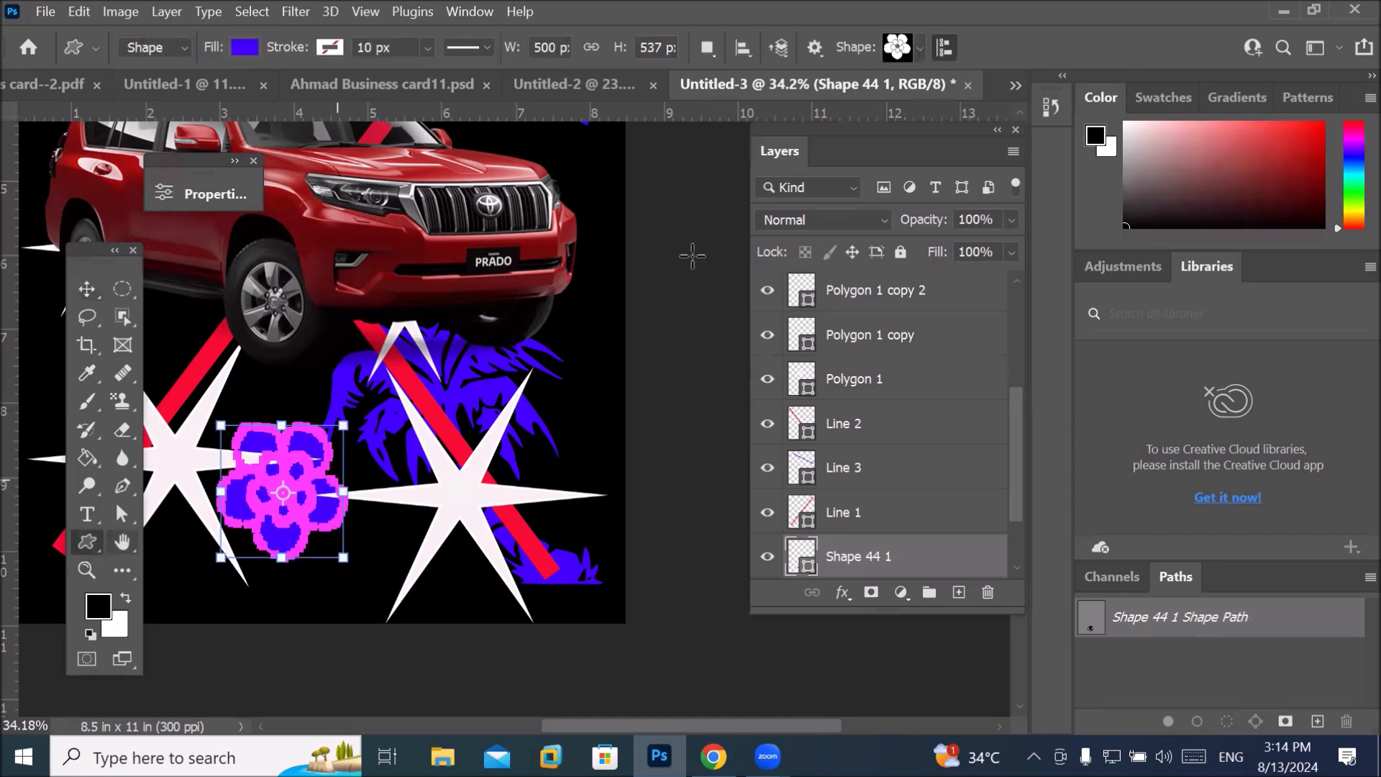
click(917, 45)
click(786, 105)
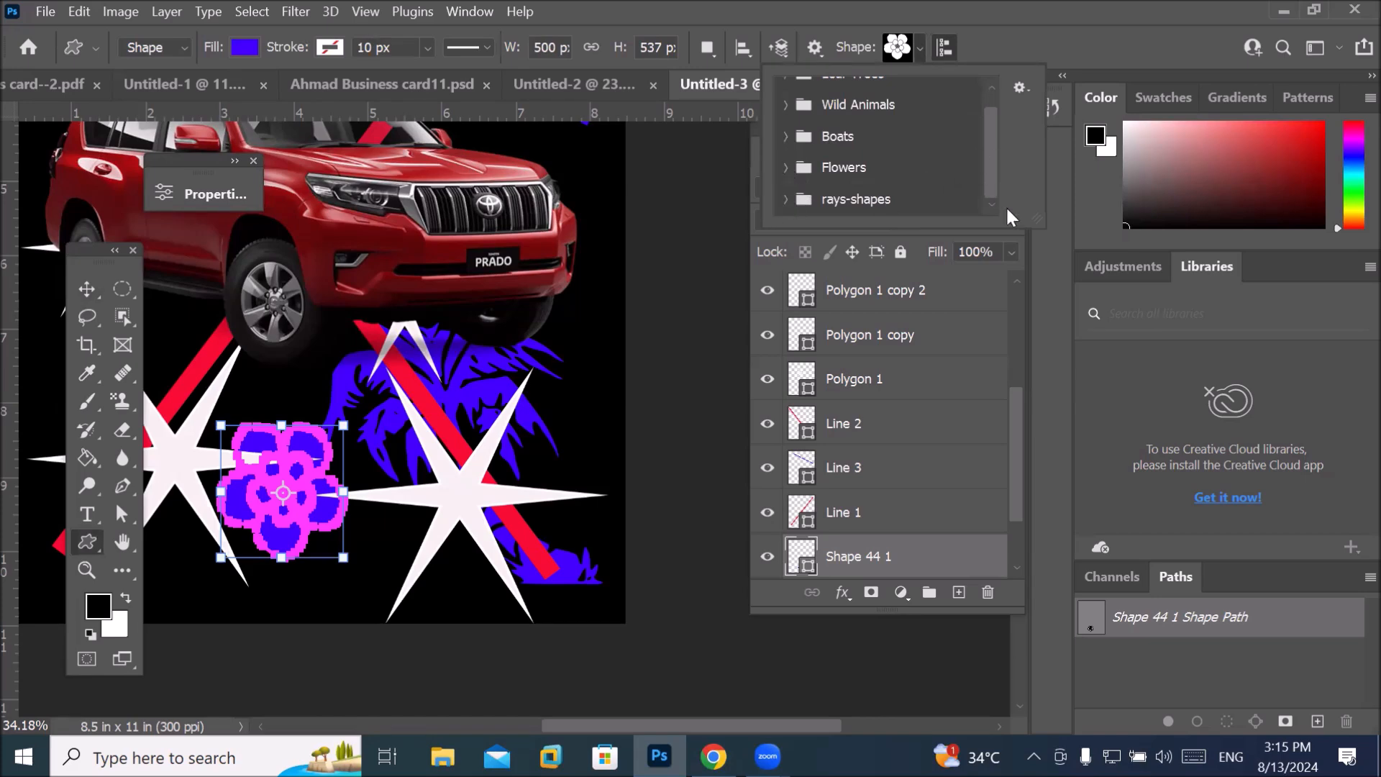
click(791, 210)
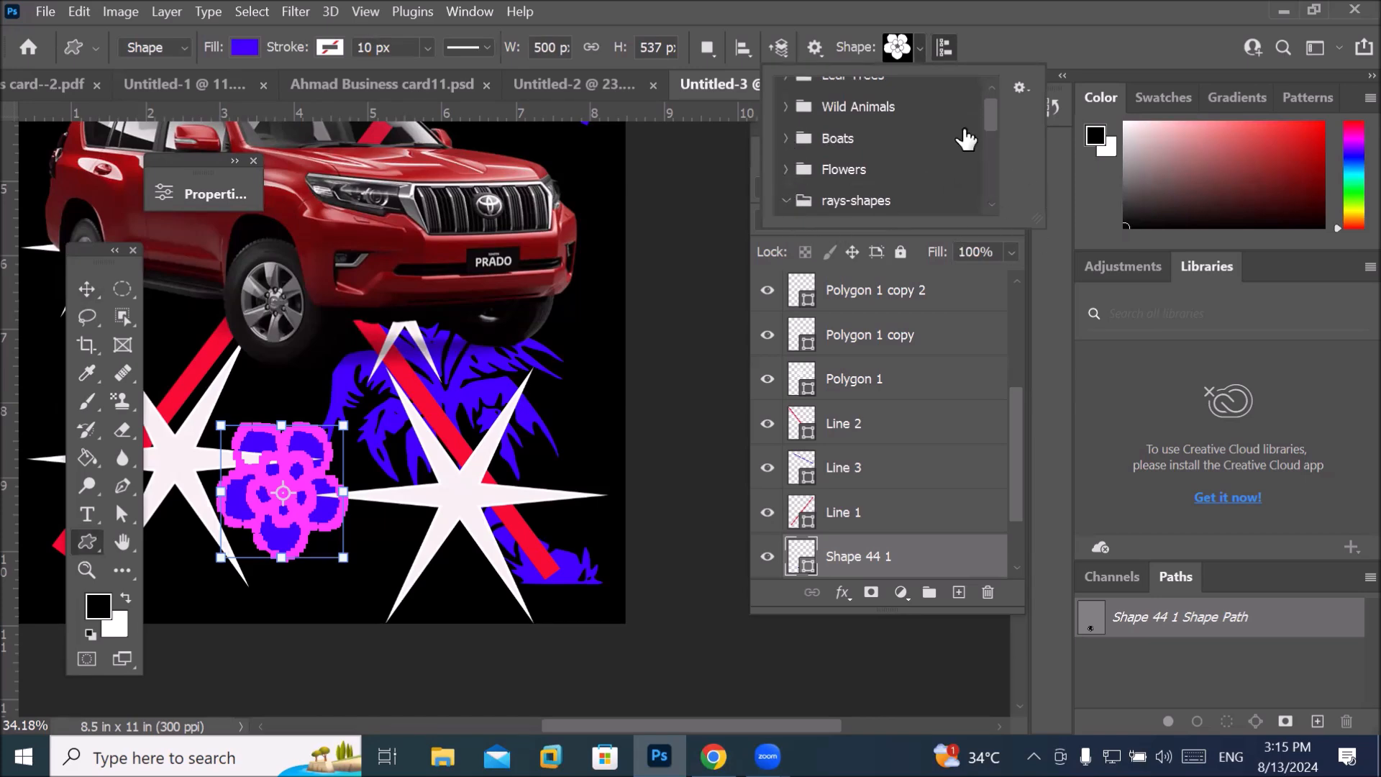
drag(985, 108, 986, 142)
scroll(987, 143, down, 3)
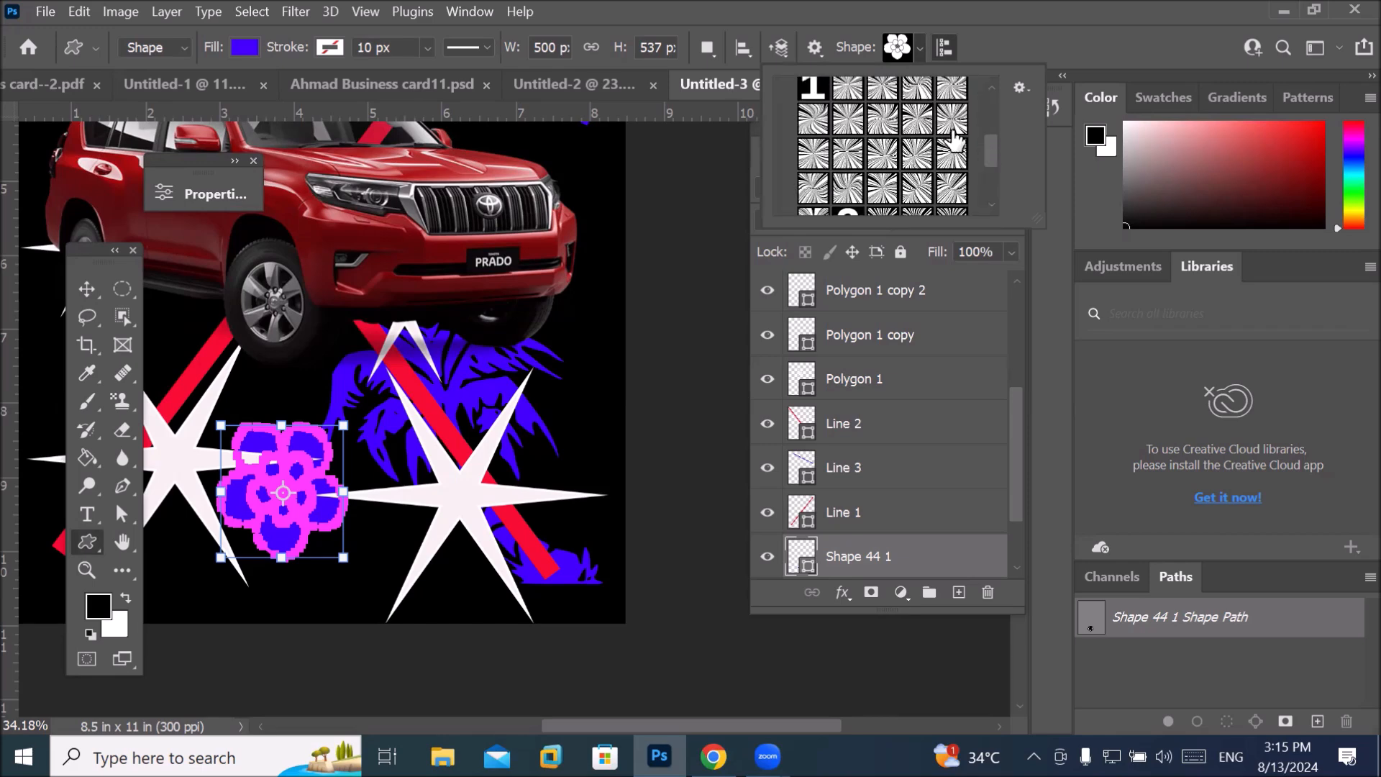
click(880, 117)
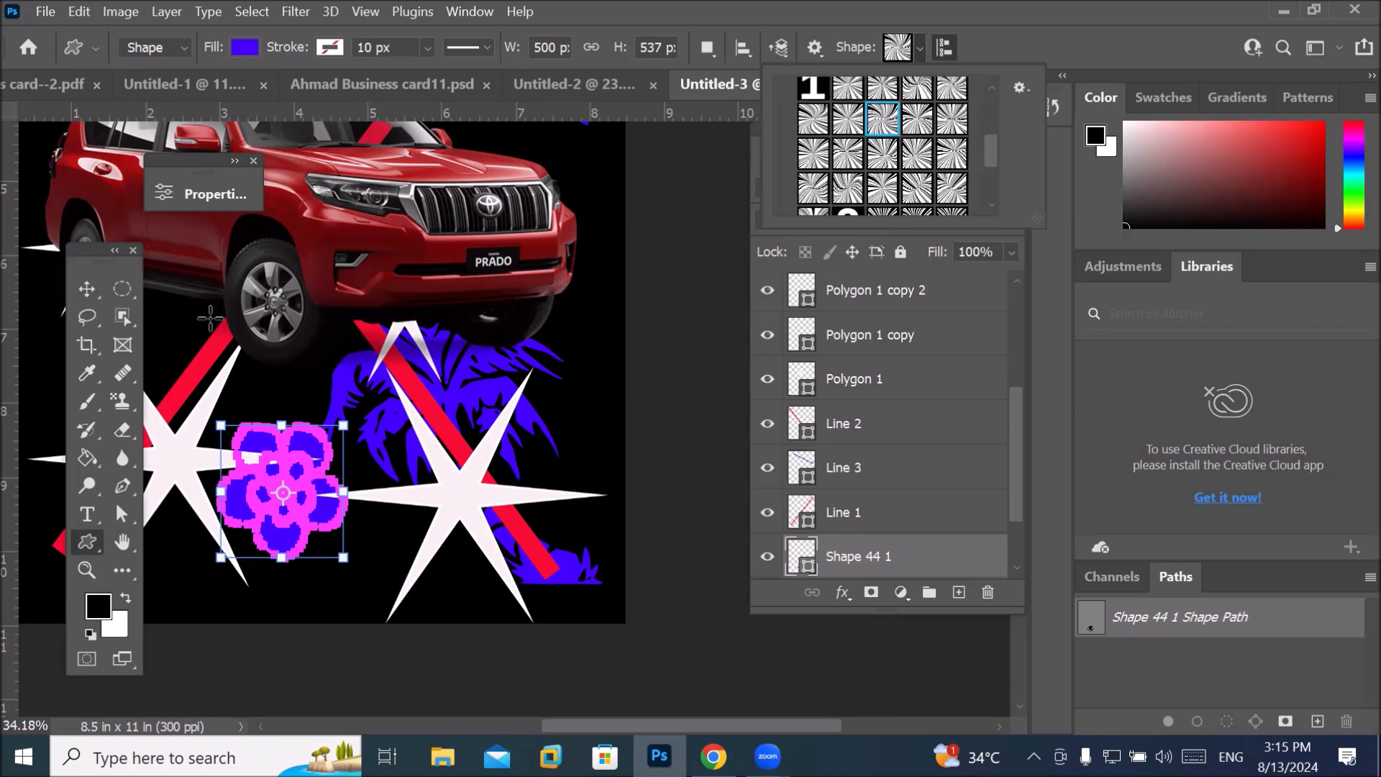
drag(44, 142, 434, 497)
key(ctrl+0)
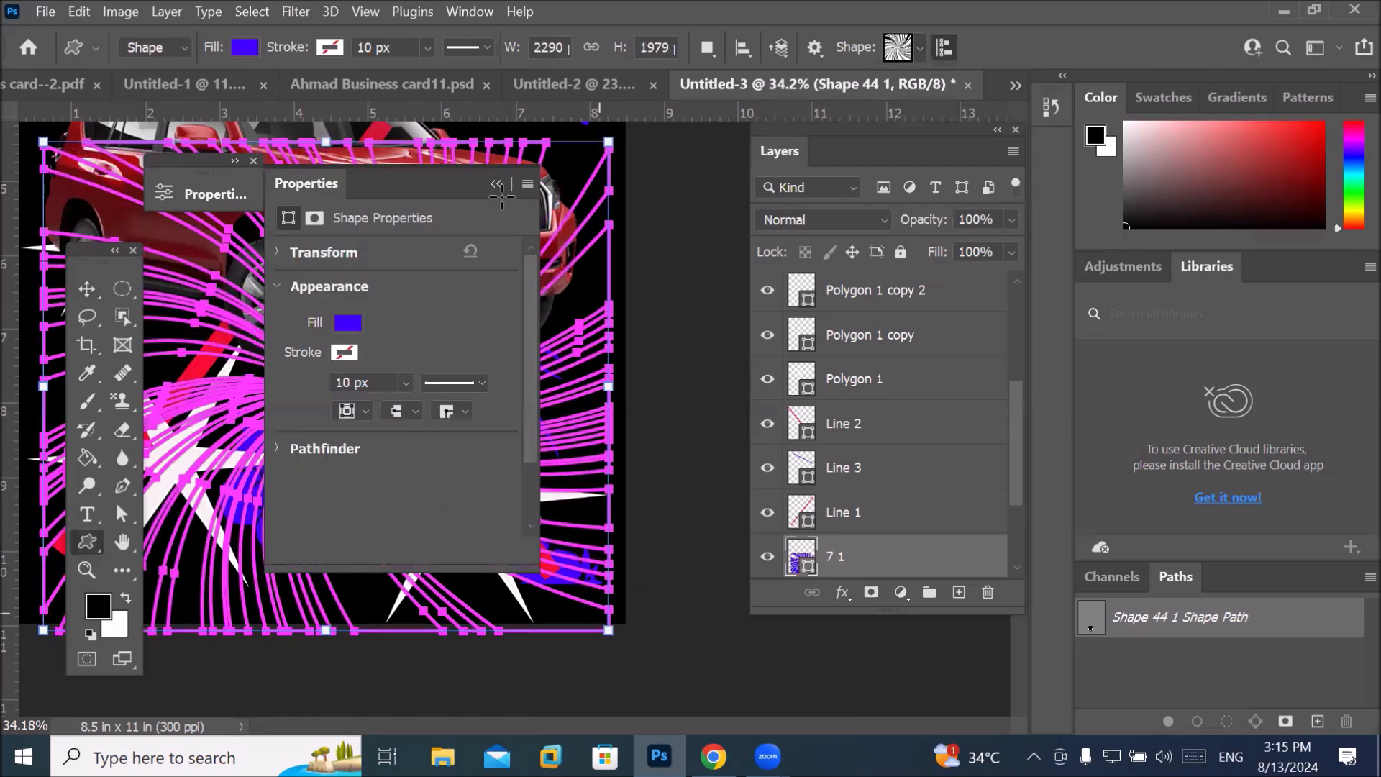
click(497, 183)
Stretch the rays shape upward and to the left page edge, to about 2470 by 3328 px.
scroll(502, 360, down, 8)
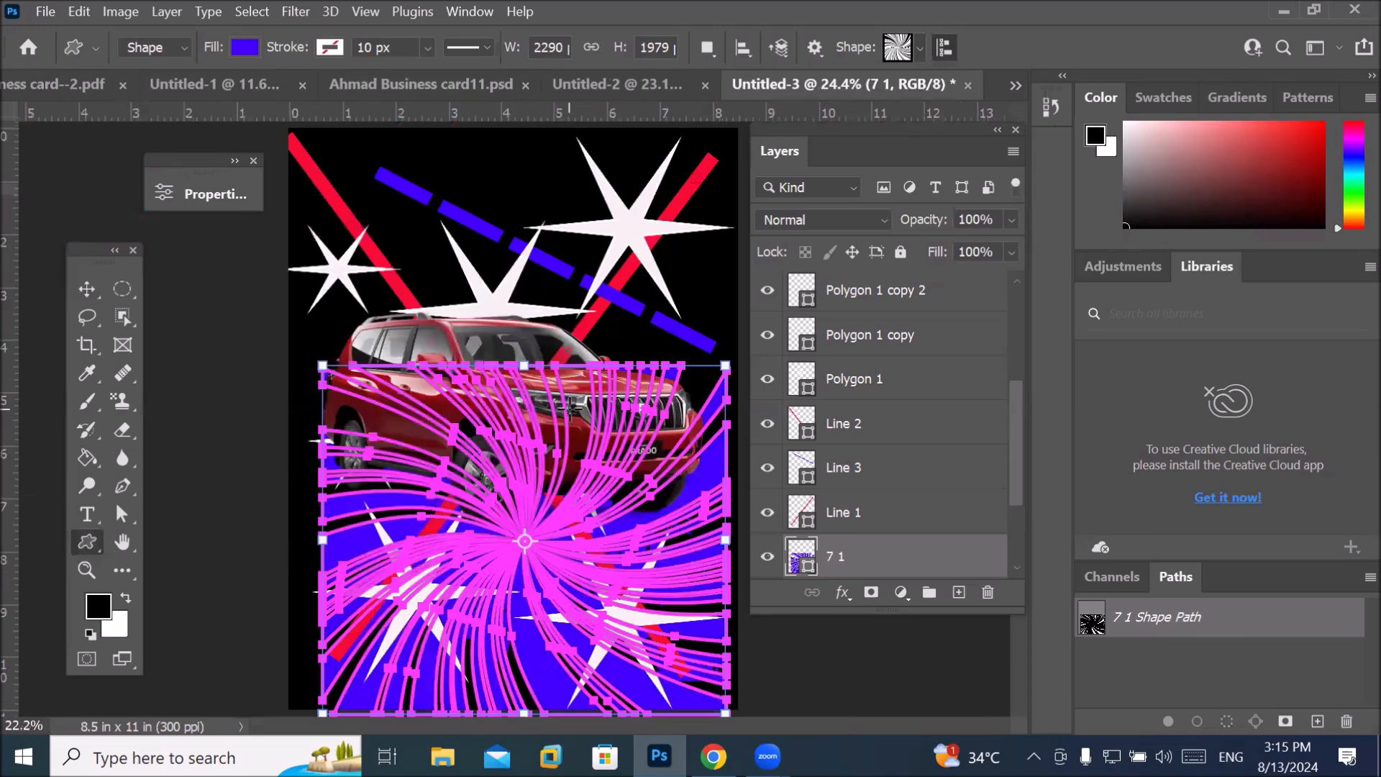
drag(518, 394, 482, 279)
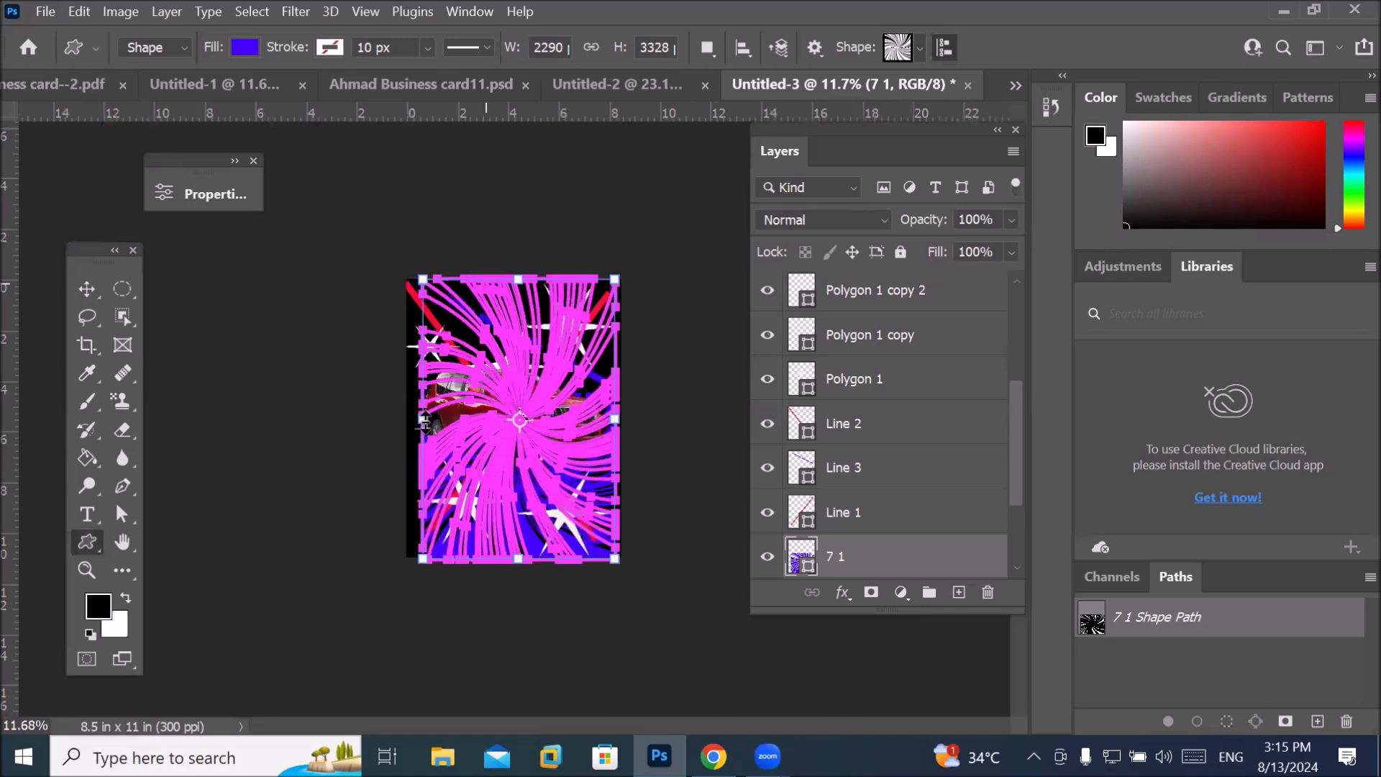
drag(424, 419, 407, 419)
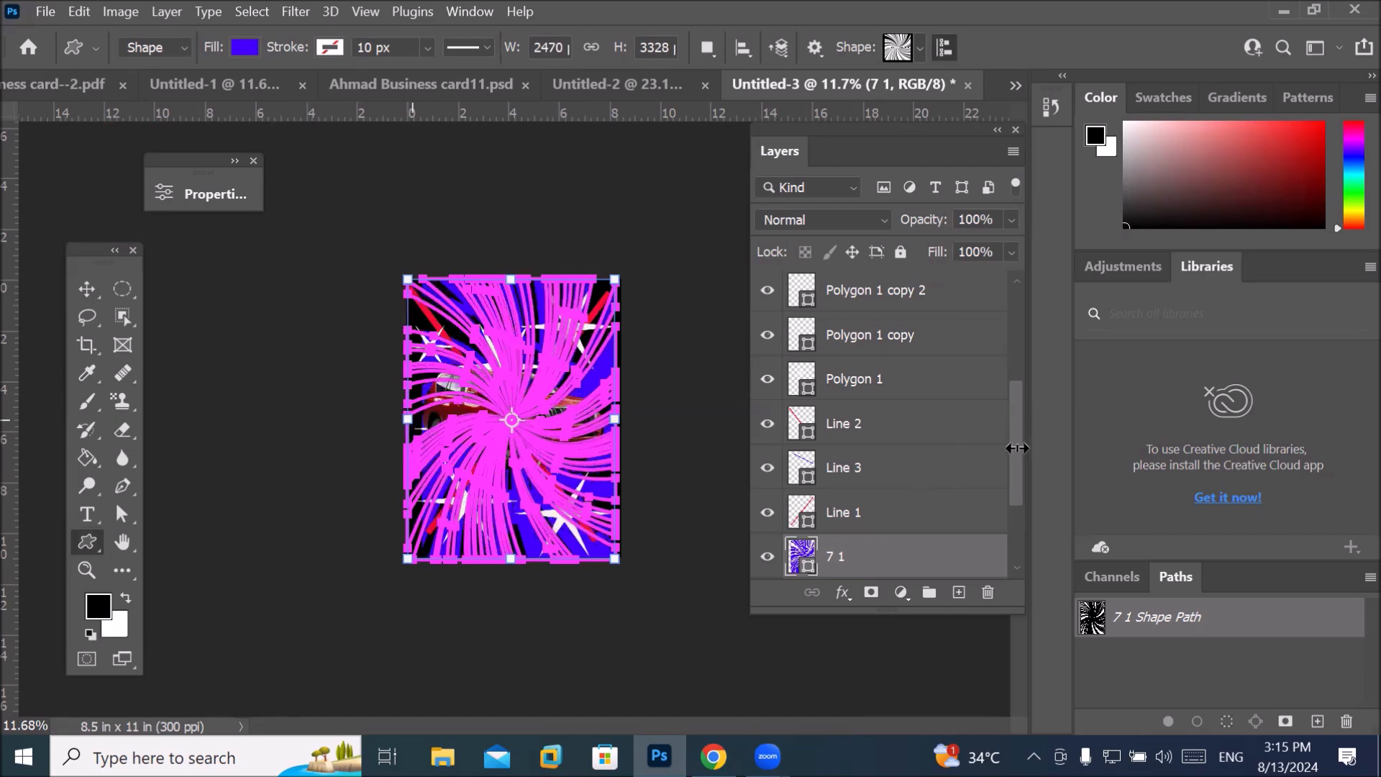
Move the rays shape layer below the flower and palm layers, directly above Background, and deselect it.
drag(1018, 449, 1019, 506)
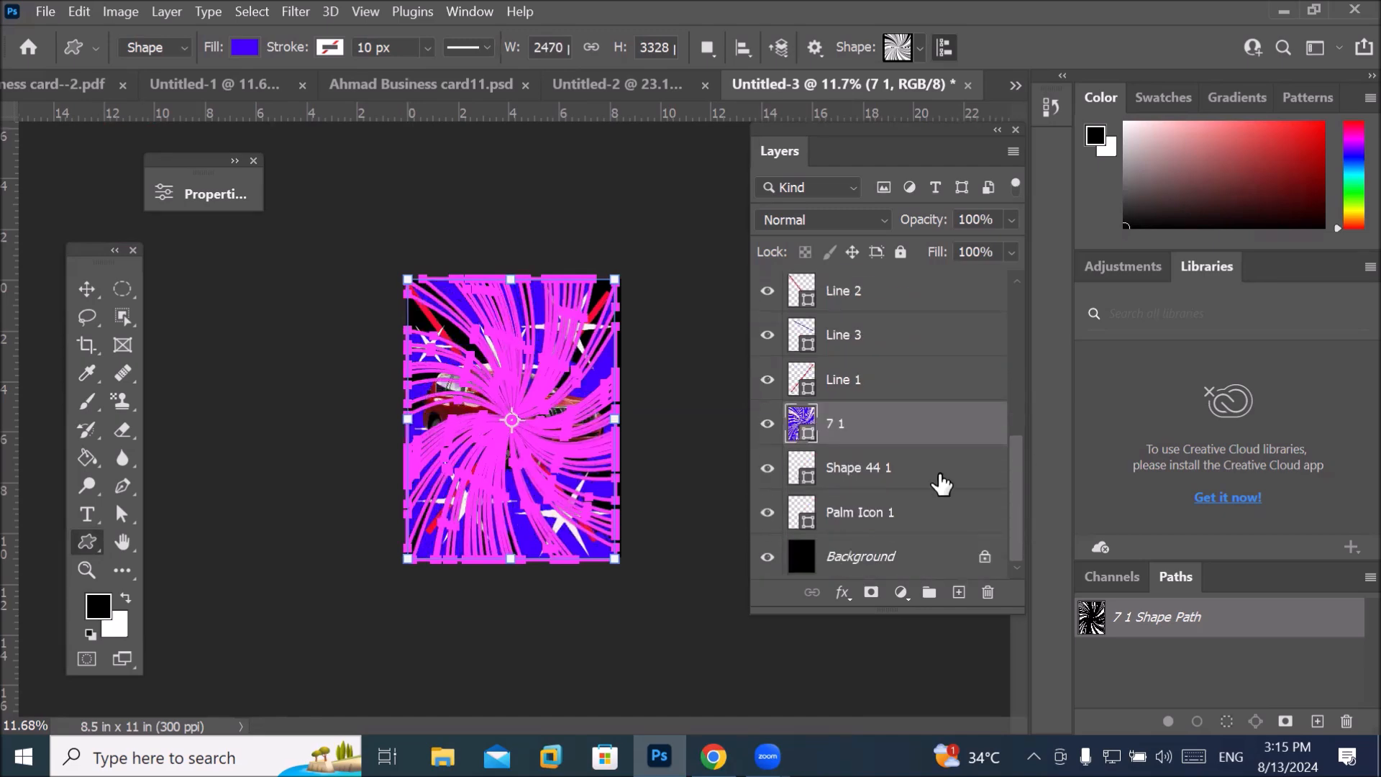
drag(901, 433, 879, 530)
click(87, 288)
click(248, 433)
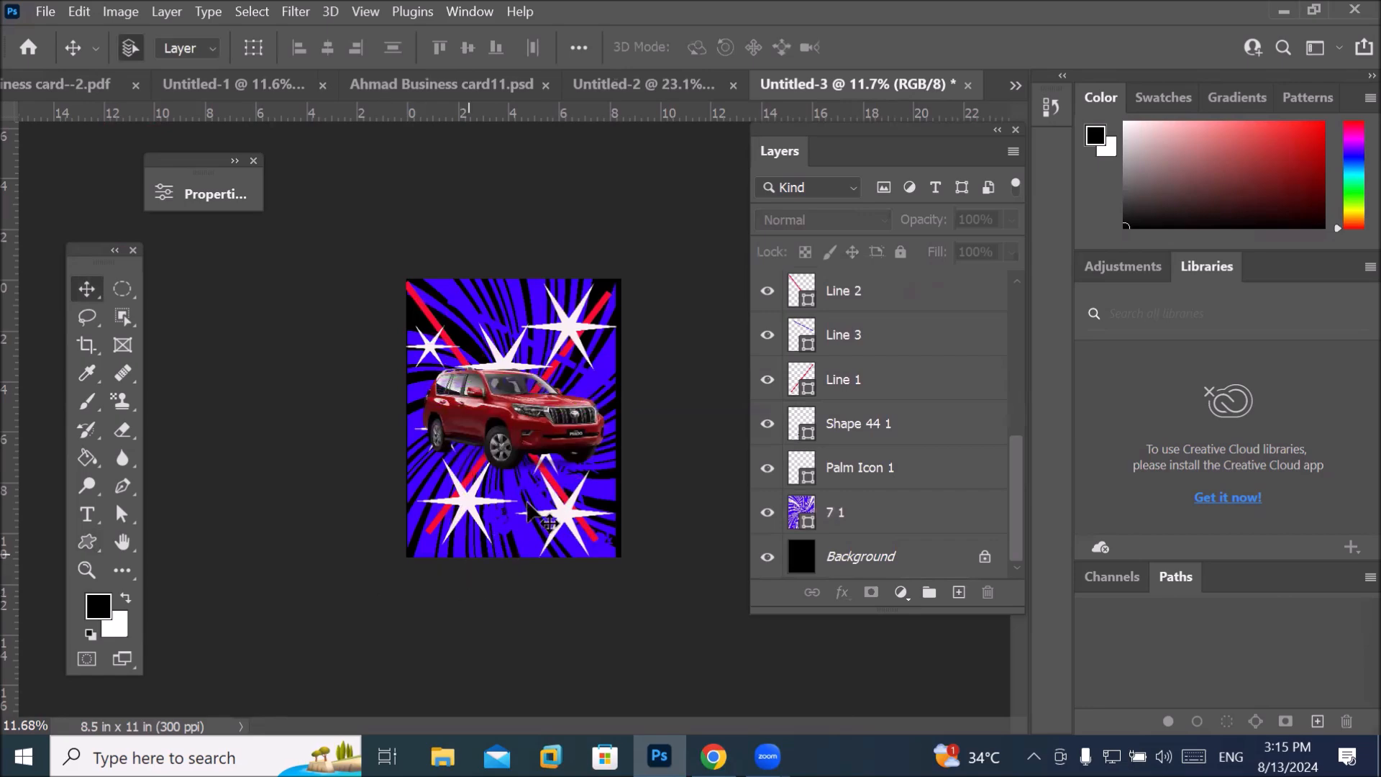
scroll(529, 509, up, 5)
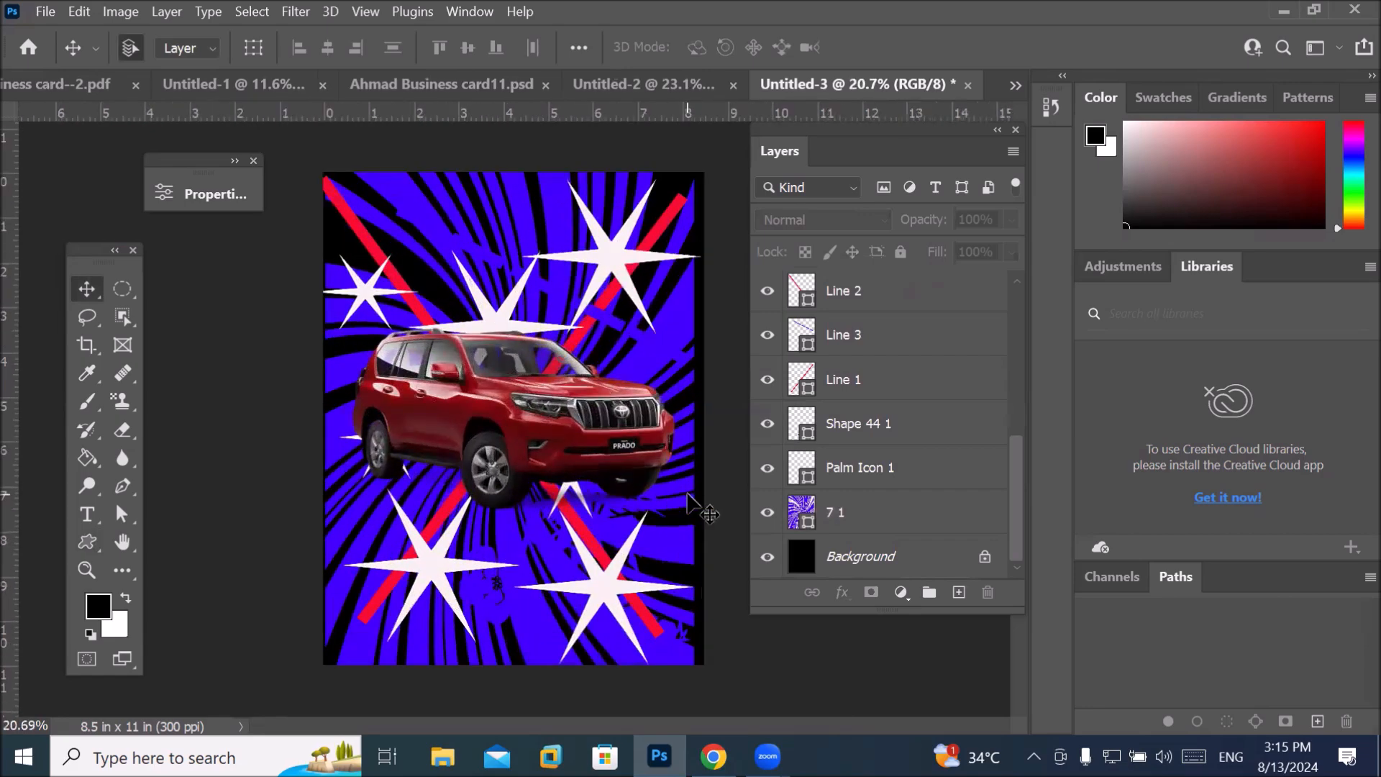